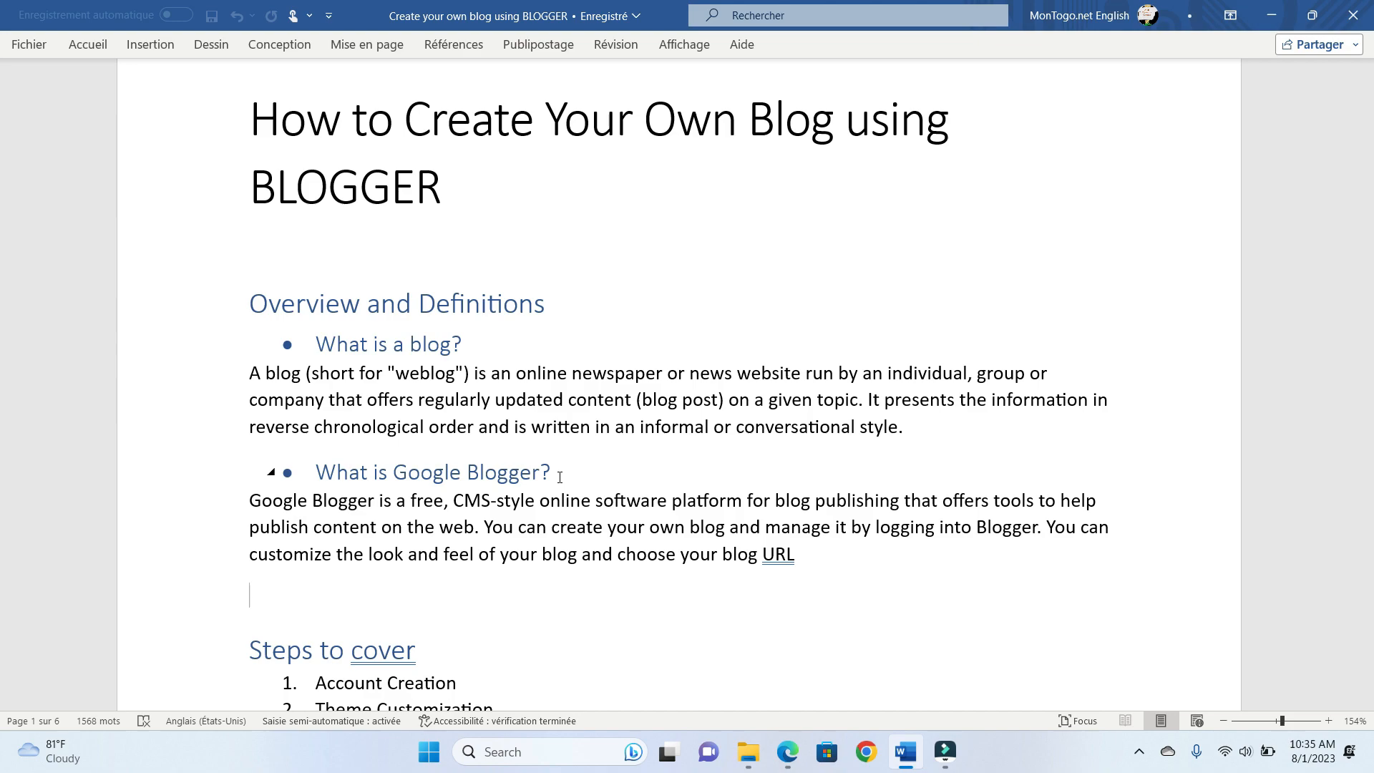
# Review the blog and Google Blogger definitions and the list of steps to cover in the Word document
pyautogui.scroll(-3, 560, 478)
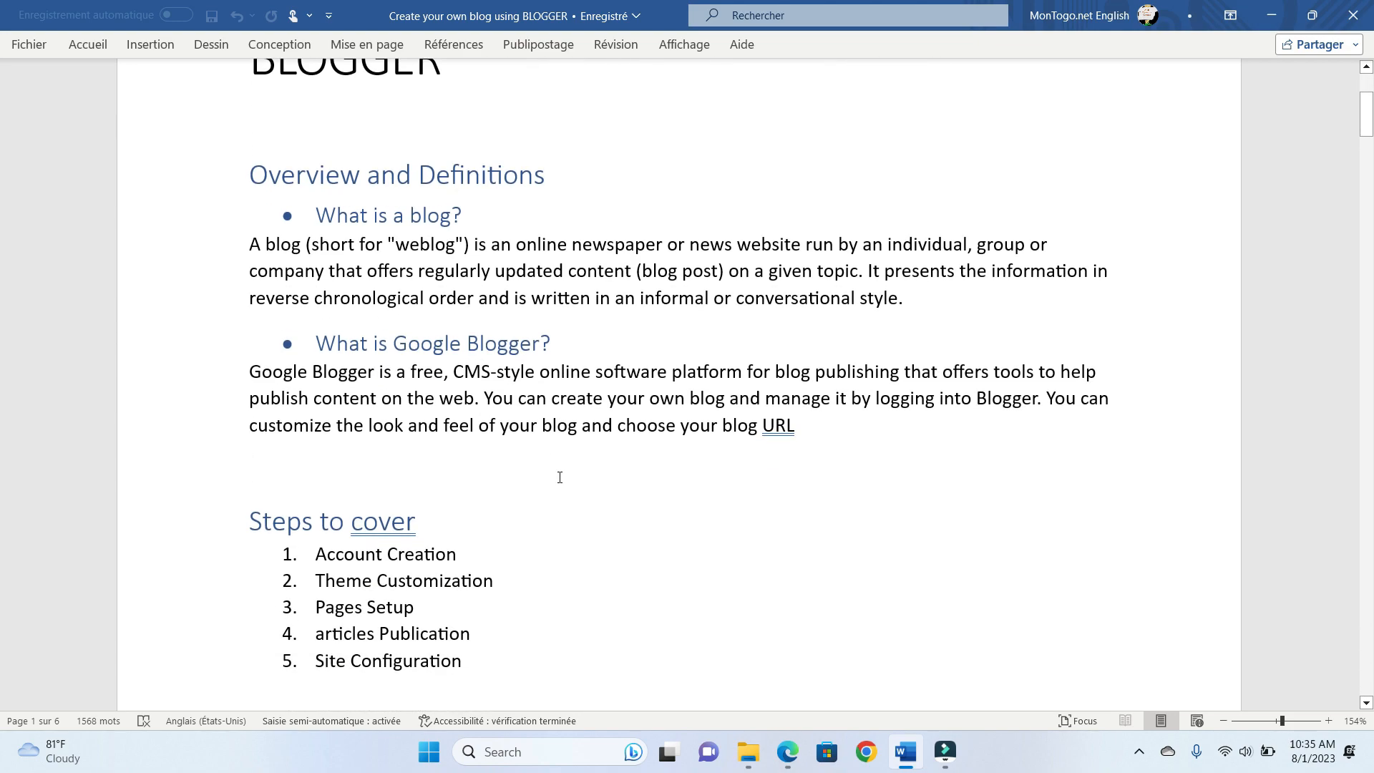
pyautogui.scroll(-3, 560, 477)
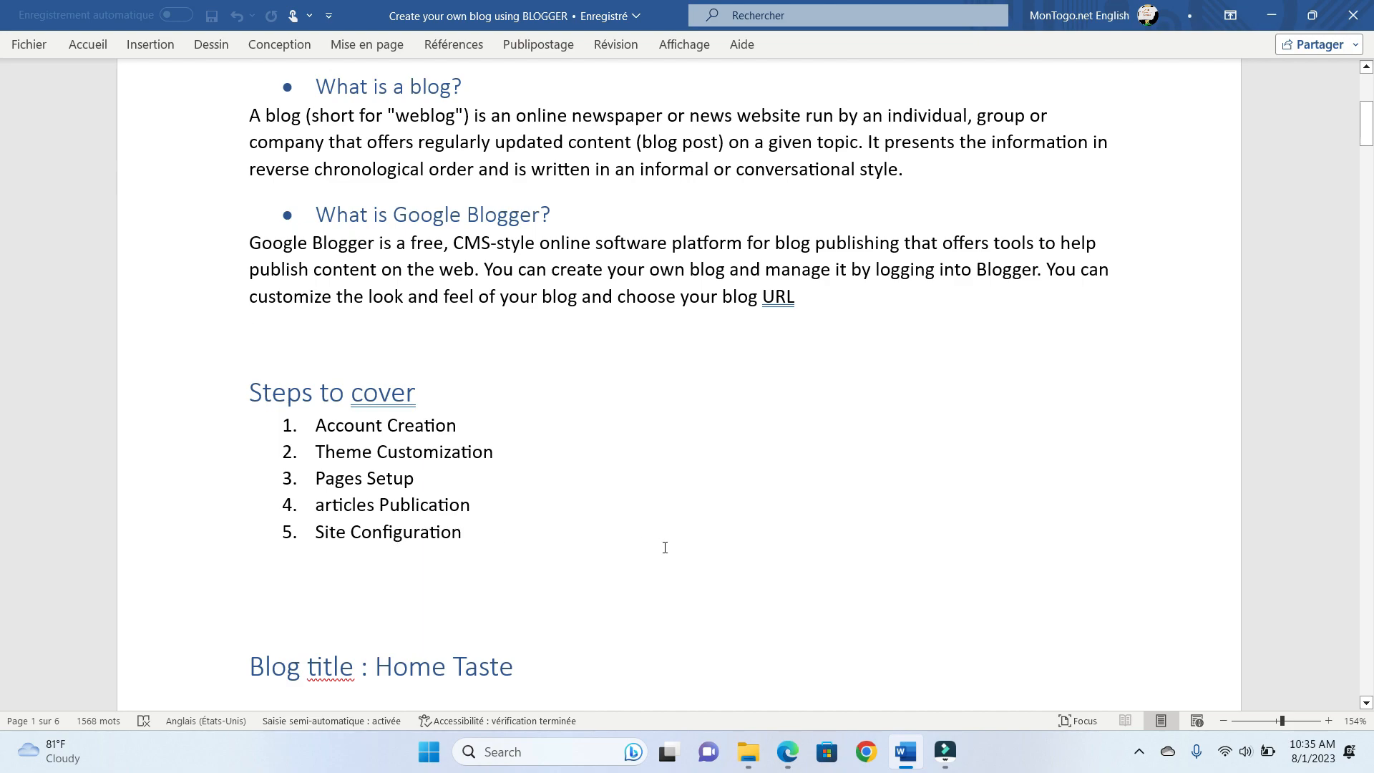
pyautogui.scroll(1, 665, 547)
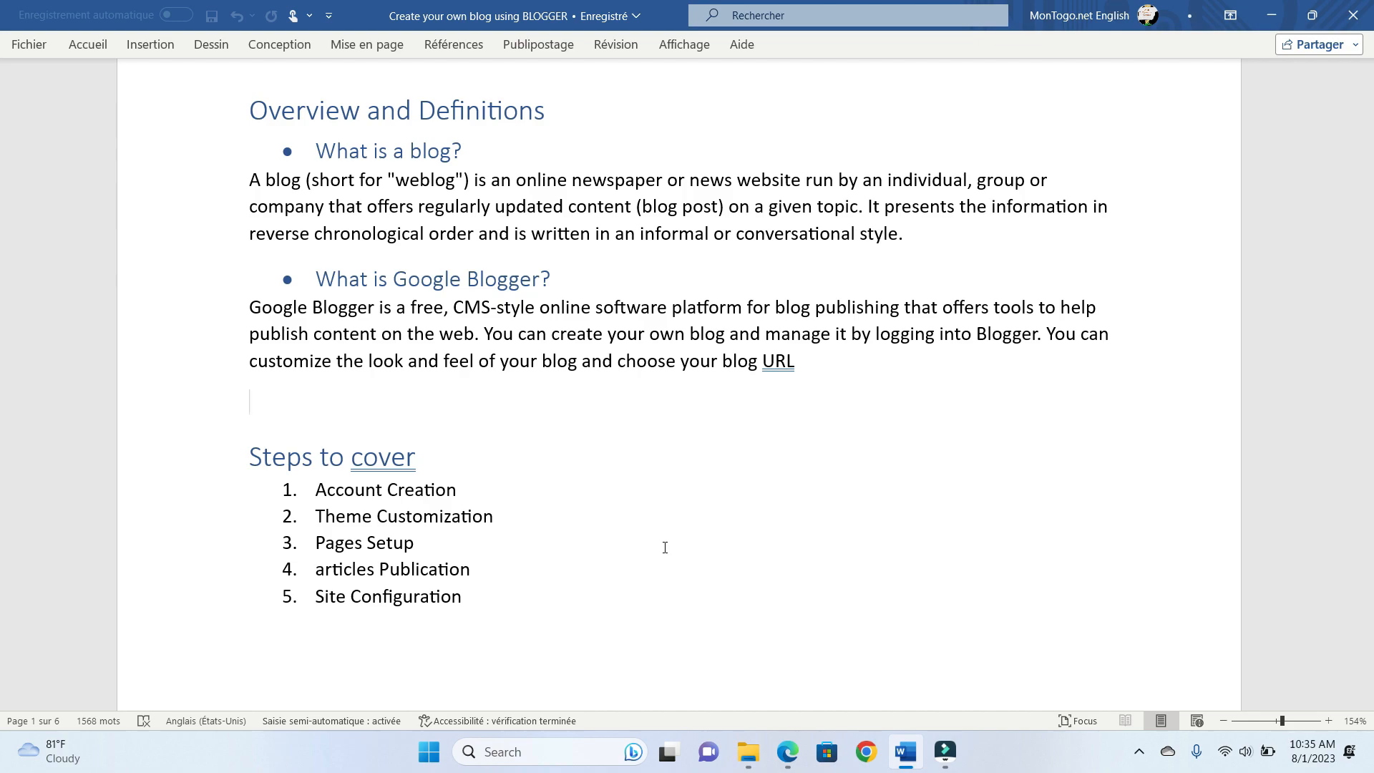
# Switch to Microsoft Edge, open blog.montogo.net and translate the page from French into English
pyautogui.click(795, 755)
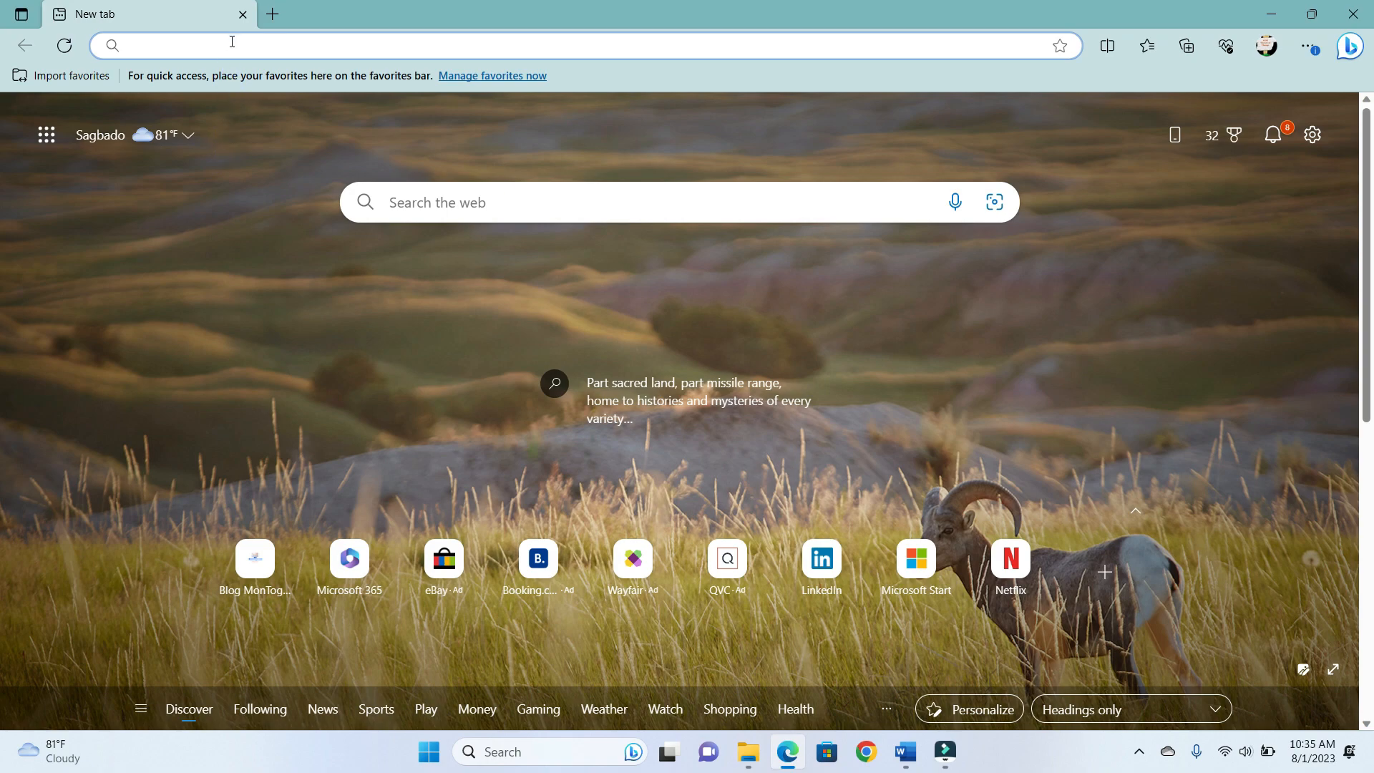
pyautogui.write('blog.montogo.net')
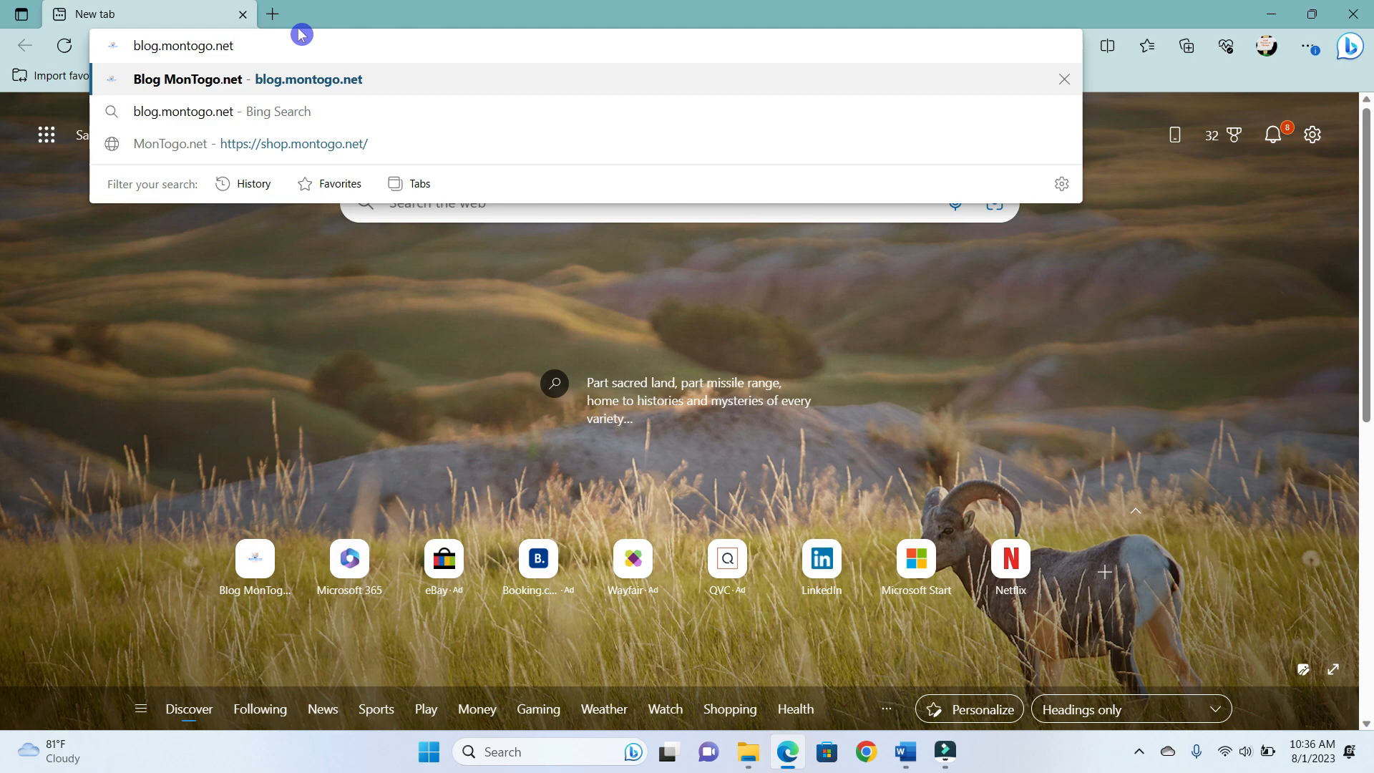
pyautogui.press('Return')
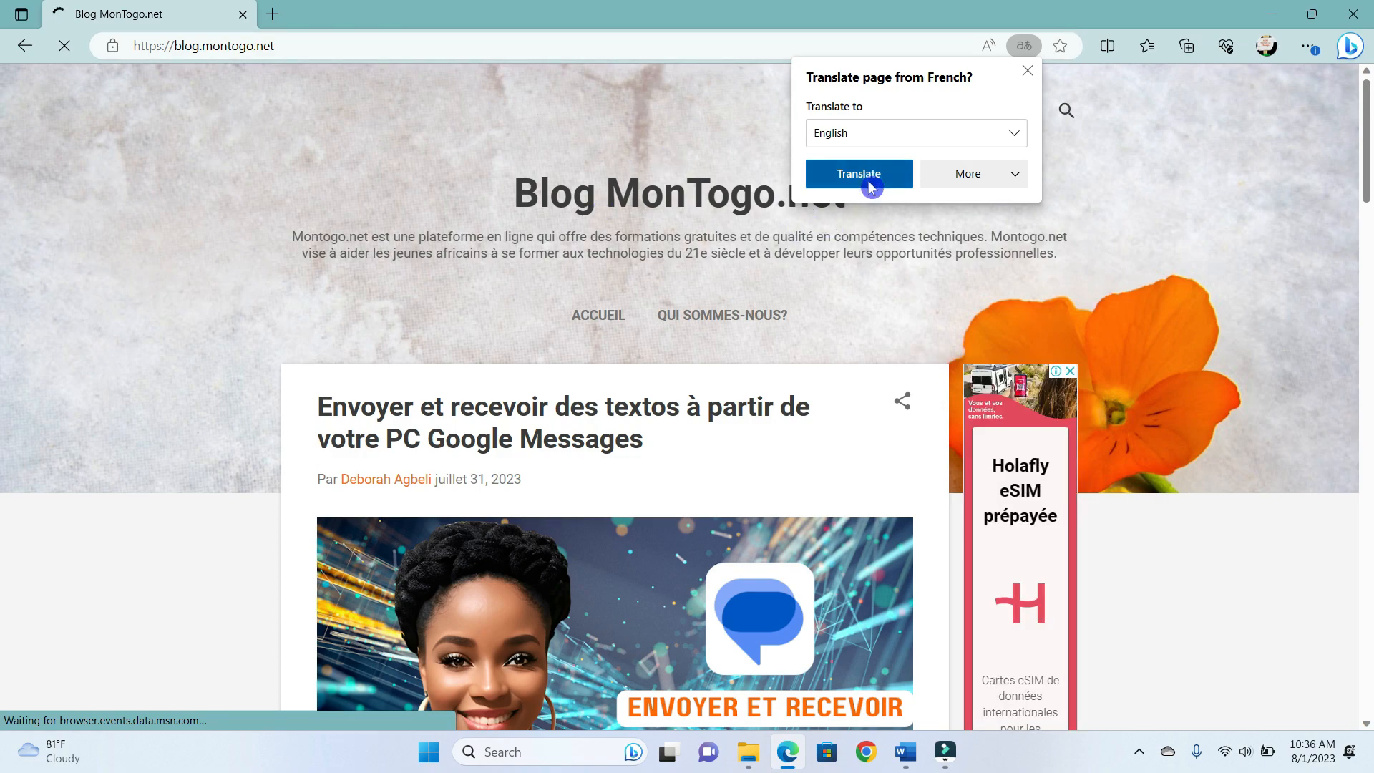
pyautogui.click(869, 182)
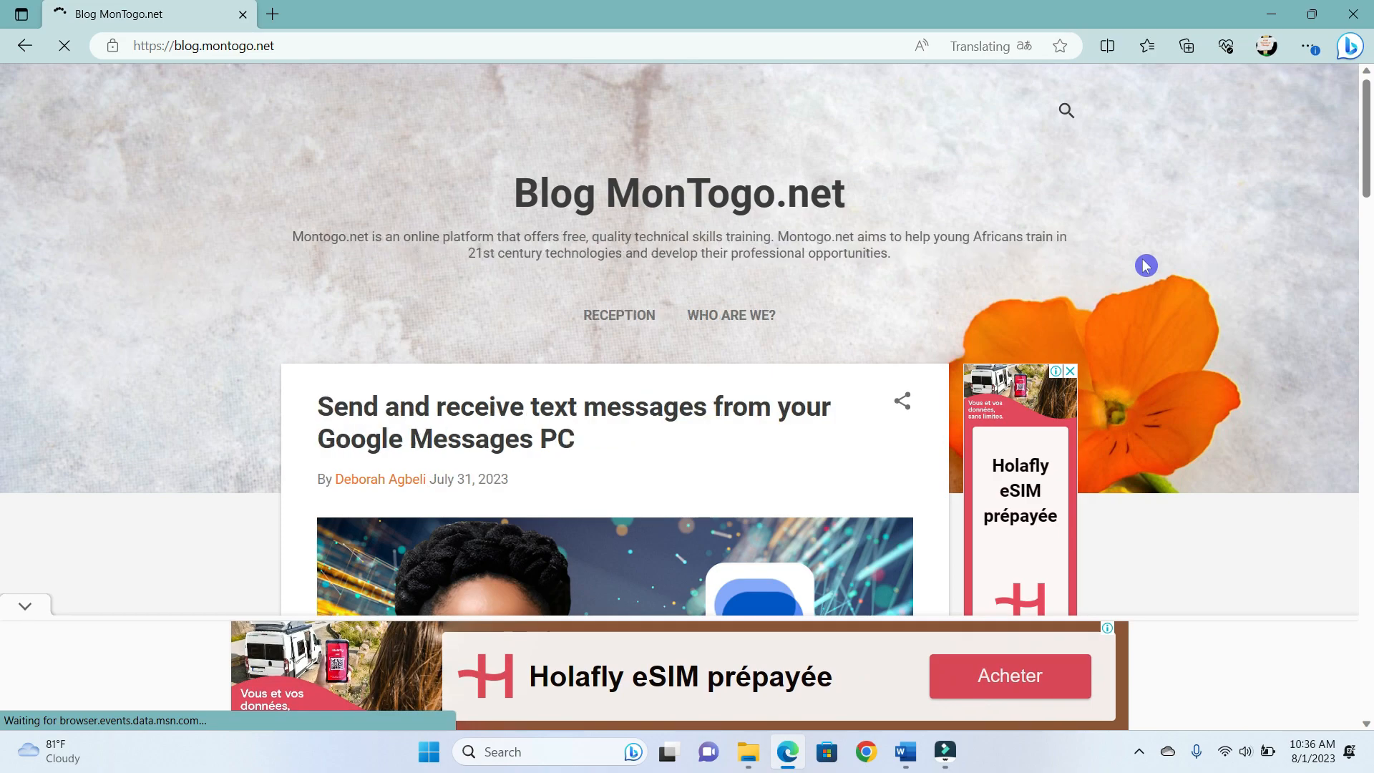
# Collapse the ad banner and look through the blog's home page, from the latest posts to the most viewed articles
pyautogui.click(25, 607)
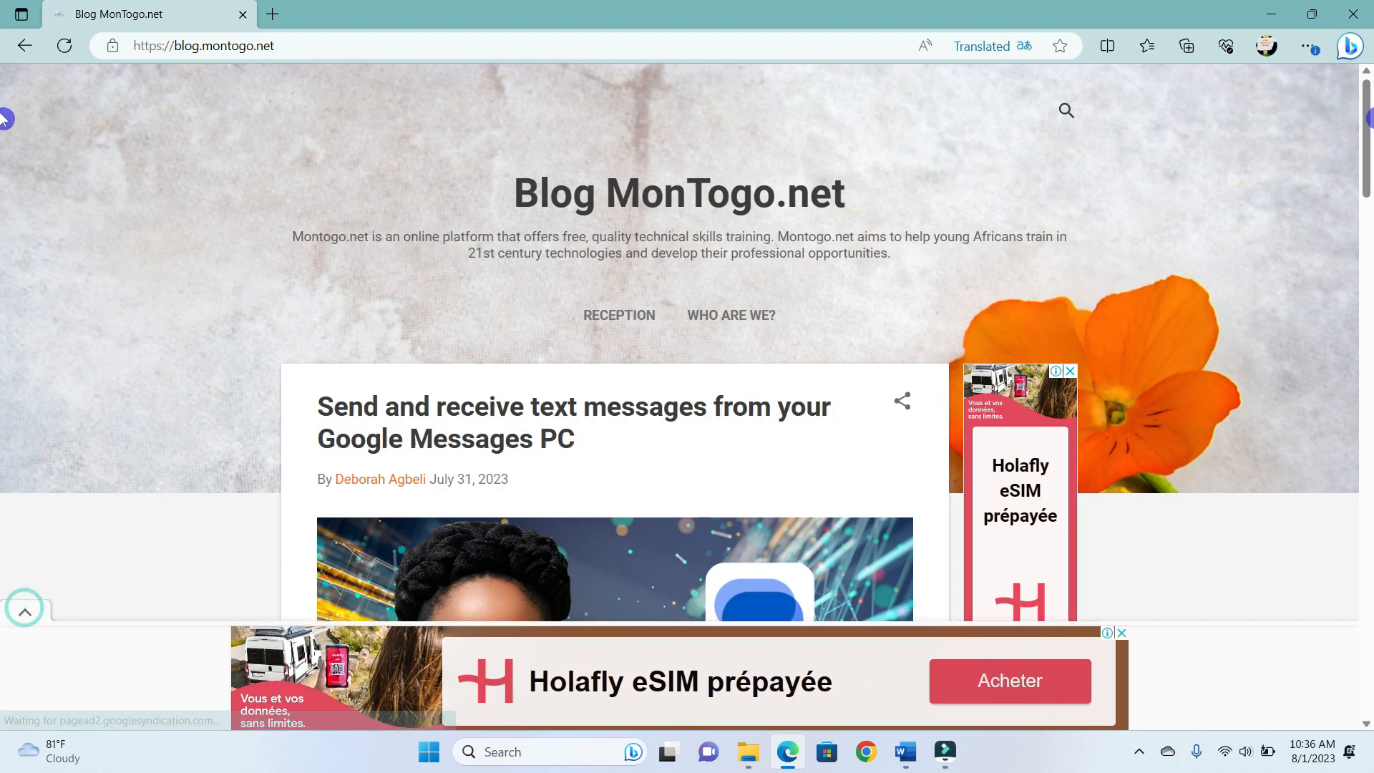
pyautogui.scroll(-3, 1252, 187)
pyautogui.scroll(1, 1251, 187)
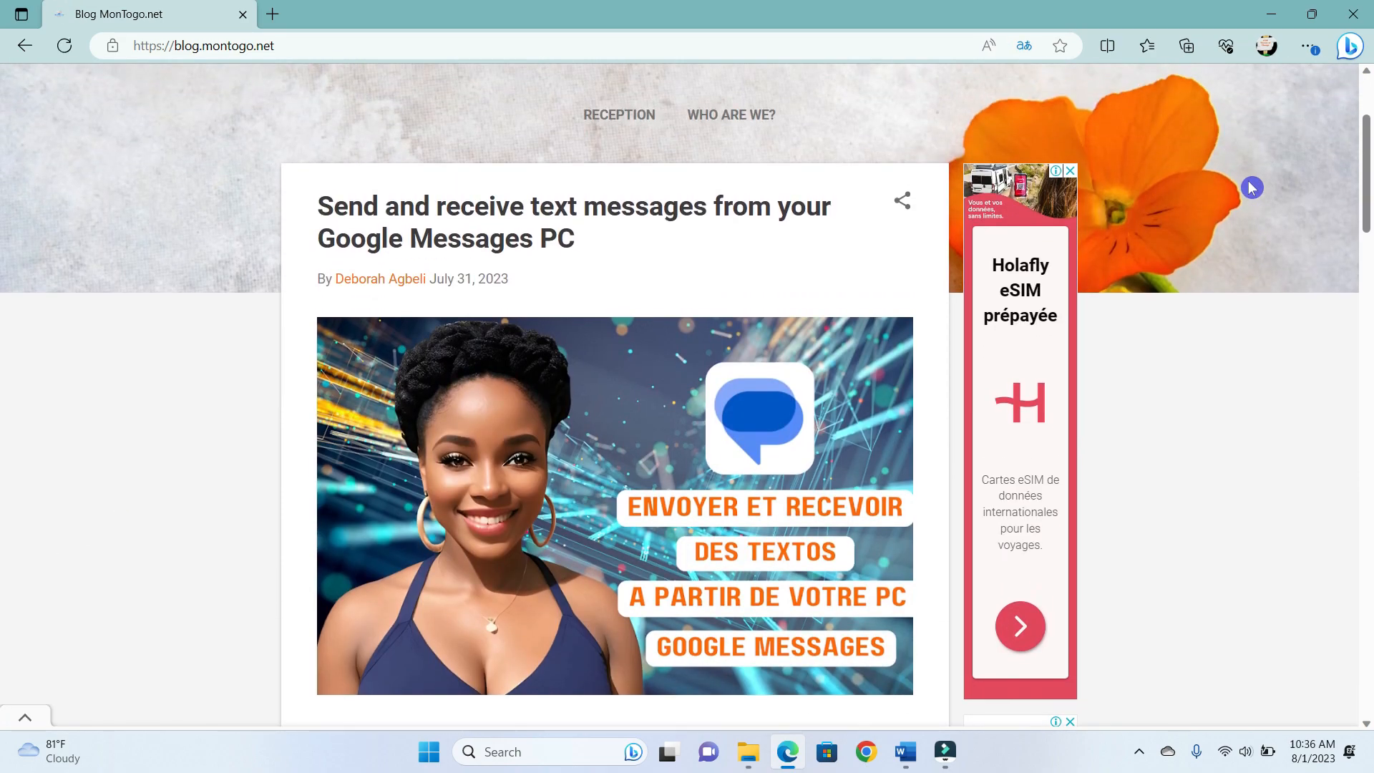
pyautogui.scroll(-3, 1252, 187)
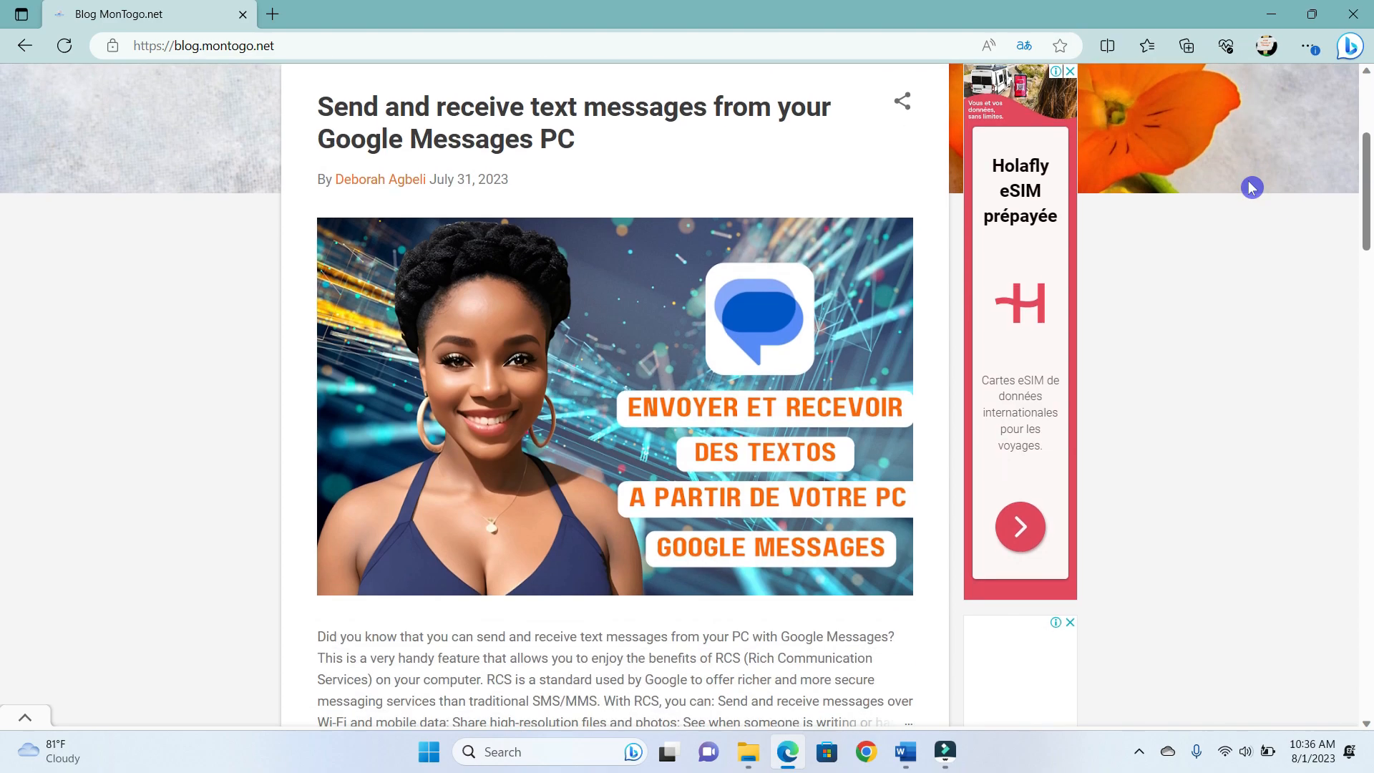
pyautogui.scroll(-2, 1251, 188)
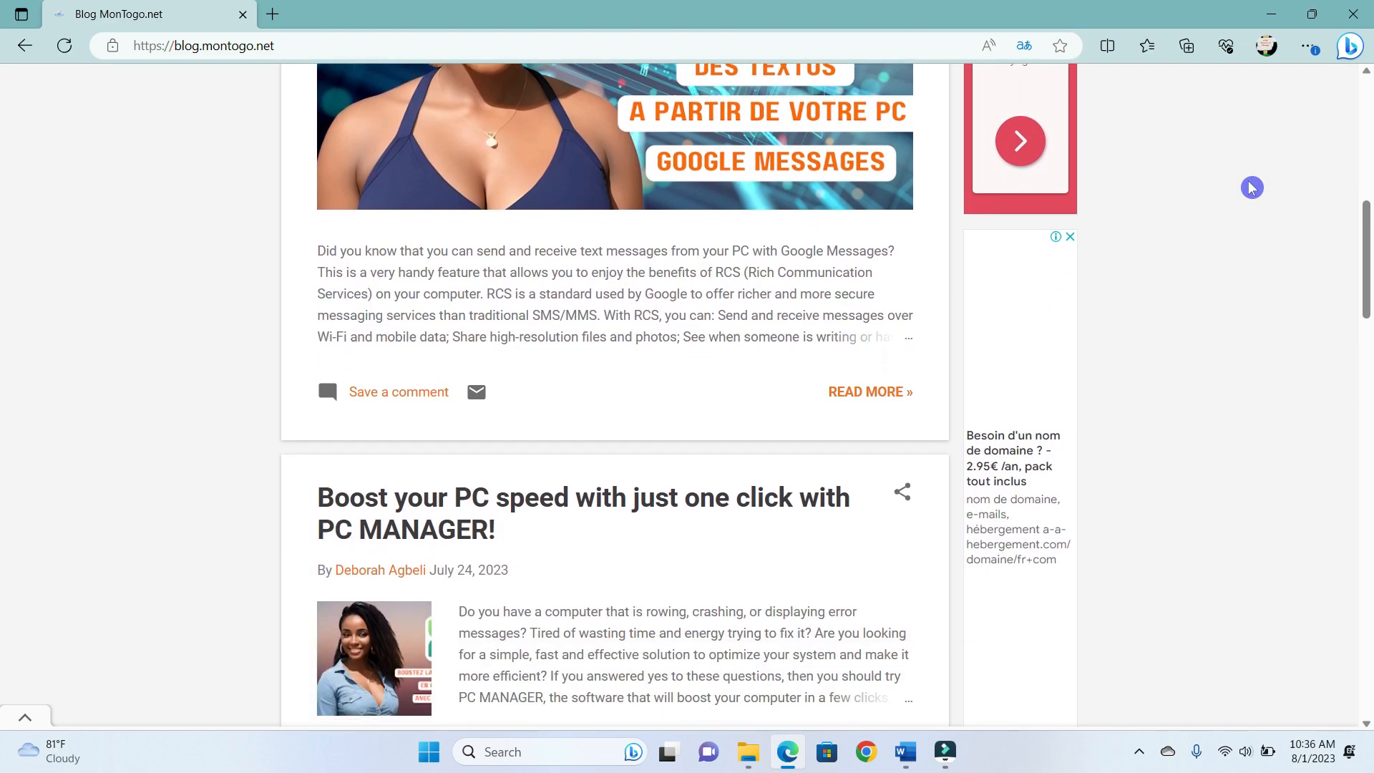
pyautogui.scroll(-2, 1252, 187)
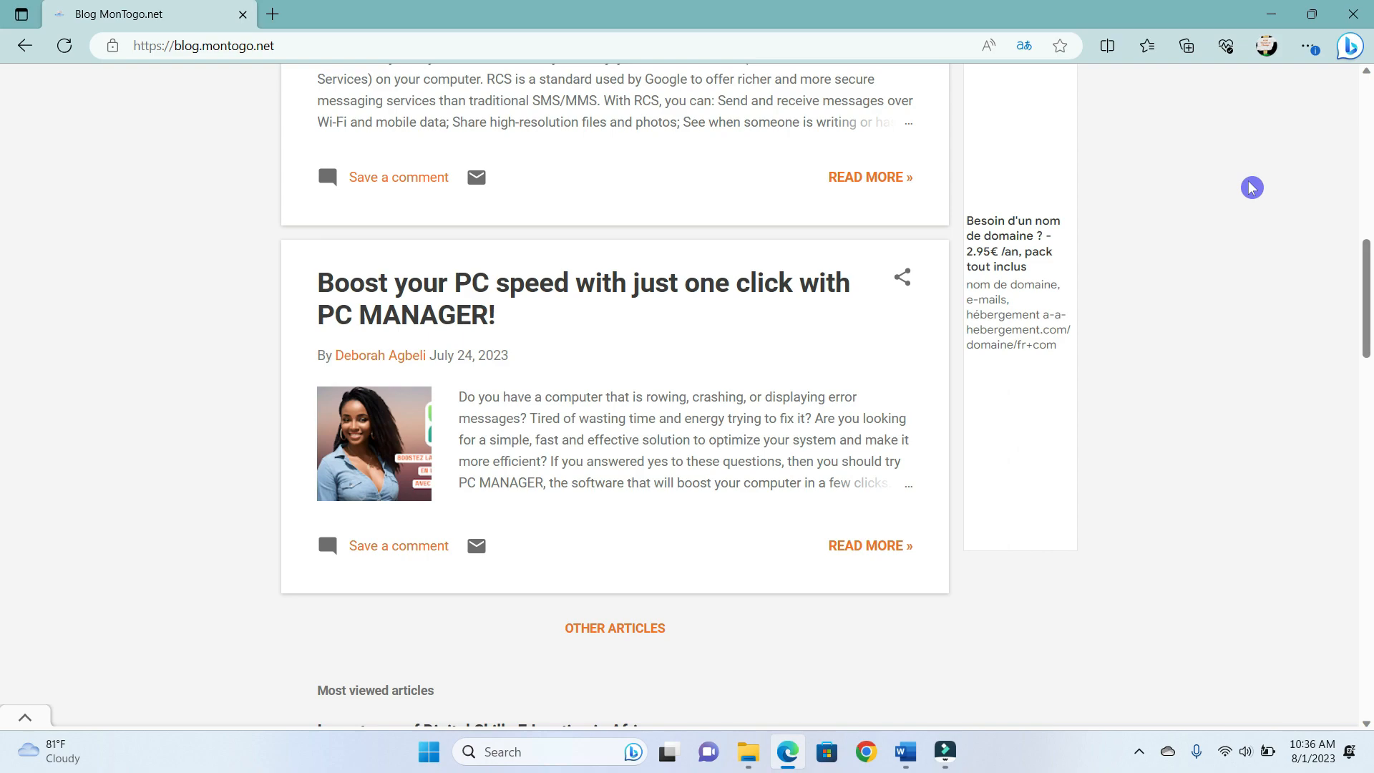
pyautogui.scroll(-2, 1252, 187)
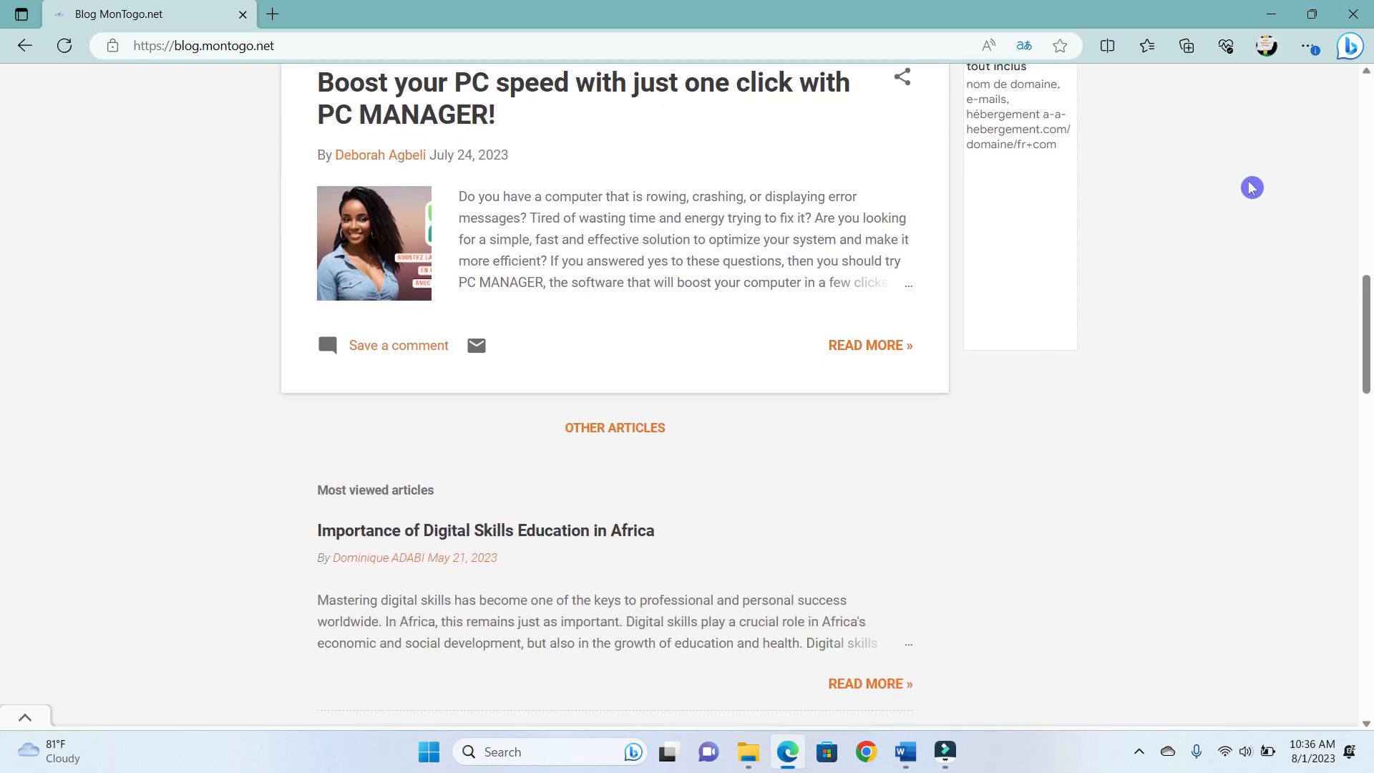
pyautogui.scroll(3, 1252, 187)
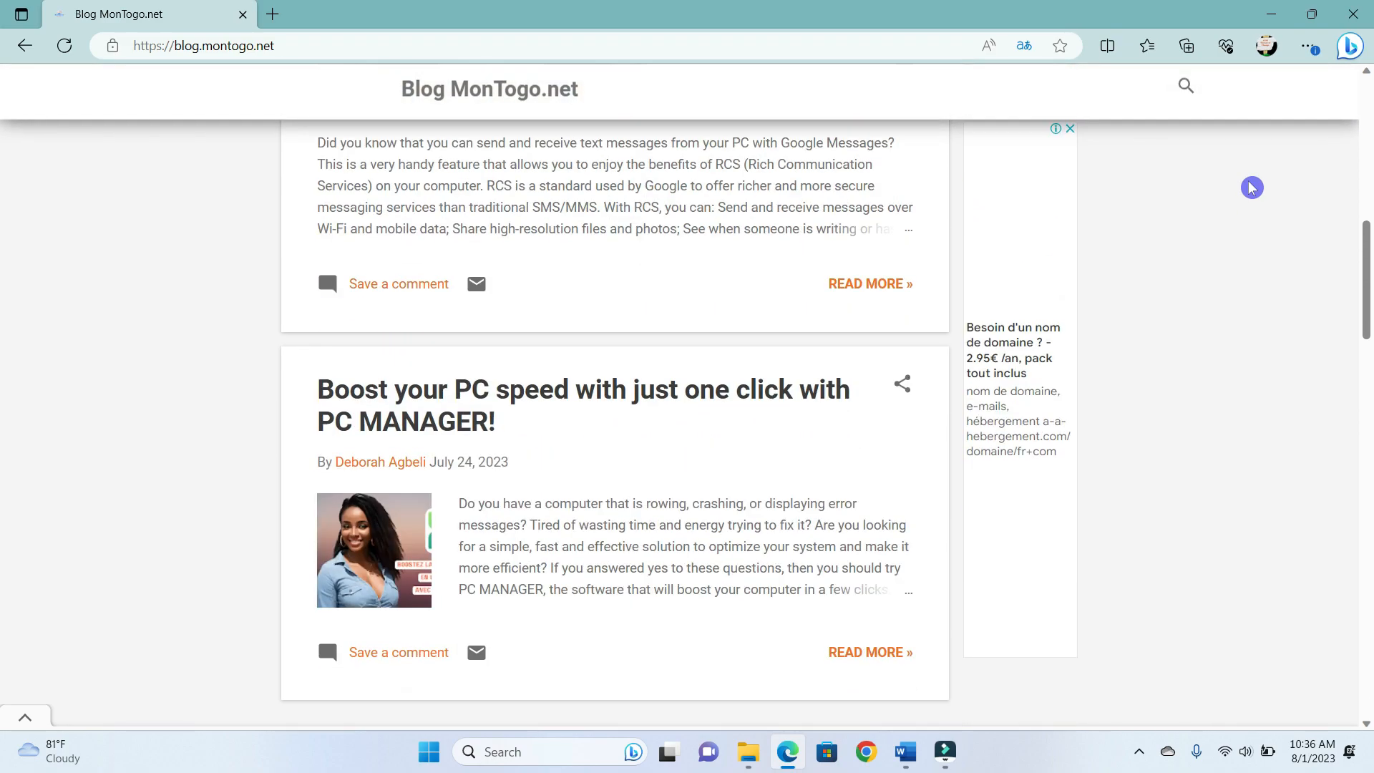
pyautogui.scroll(-5, 1251, 188)
pyautogui.scroll(-10, 1252, 187)
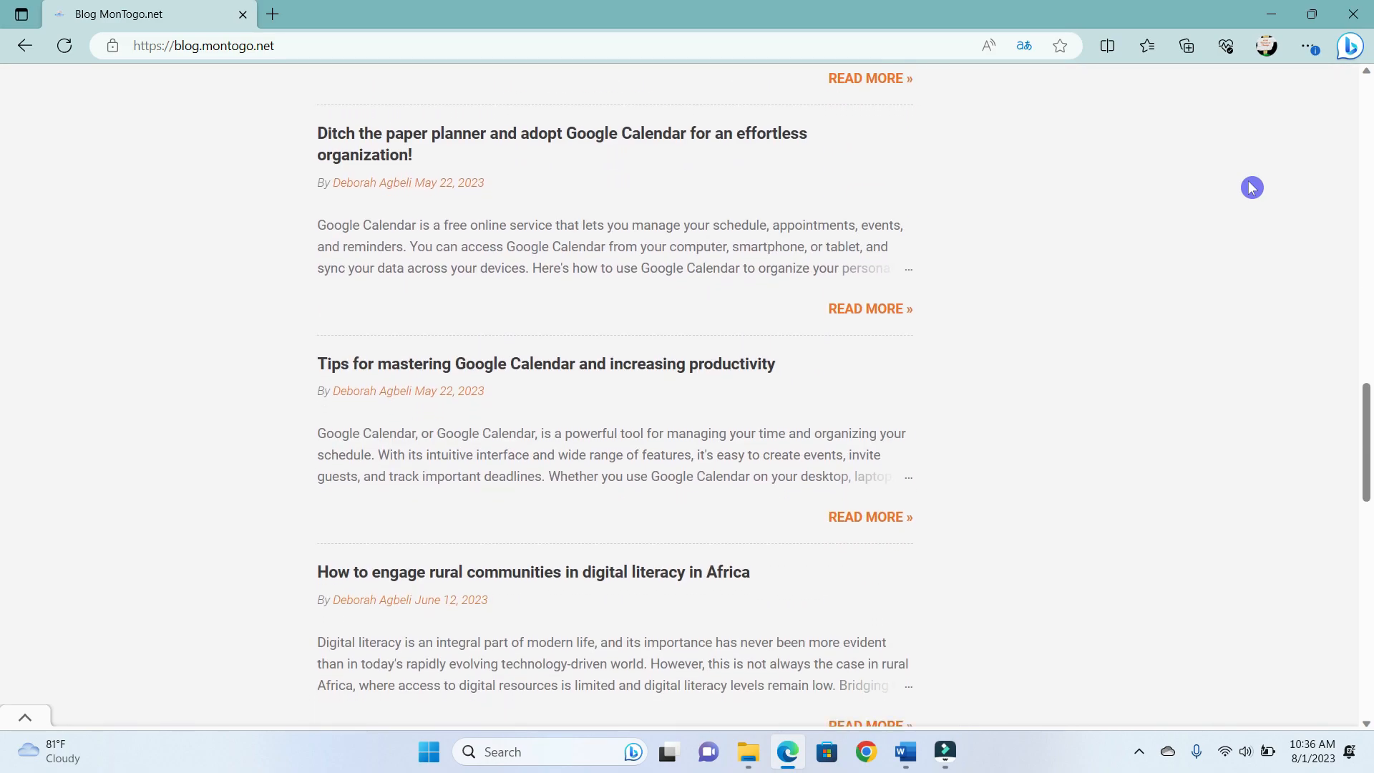
pyautogui.scroll(-5, 1252, 187)
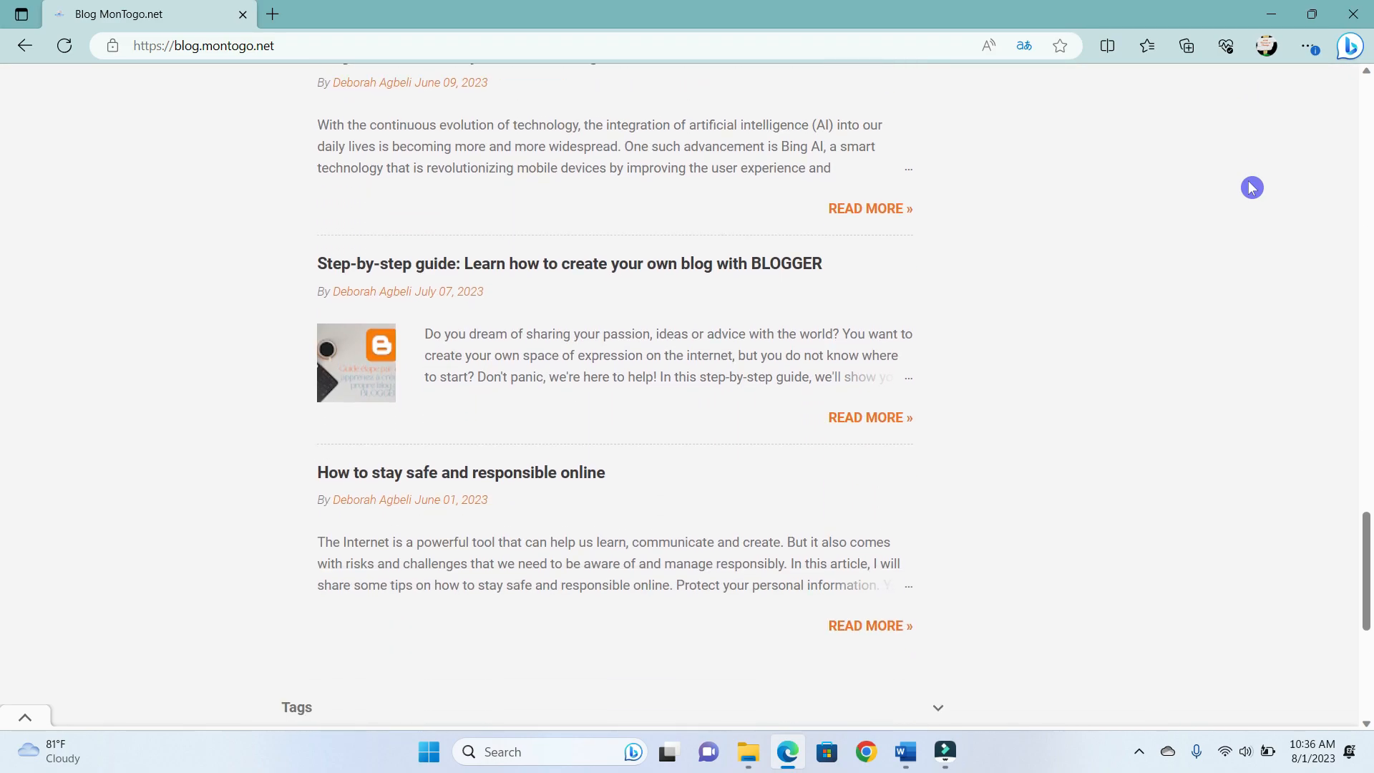
pyautogui.scroll(-1, 1252, 188)
pyautogui.scroll(9, 1252, 188)
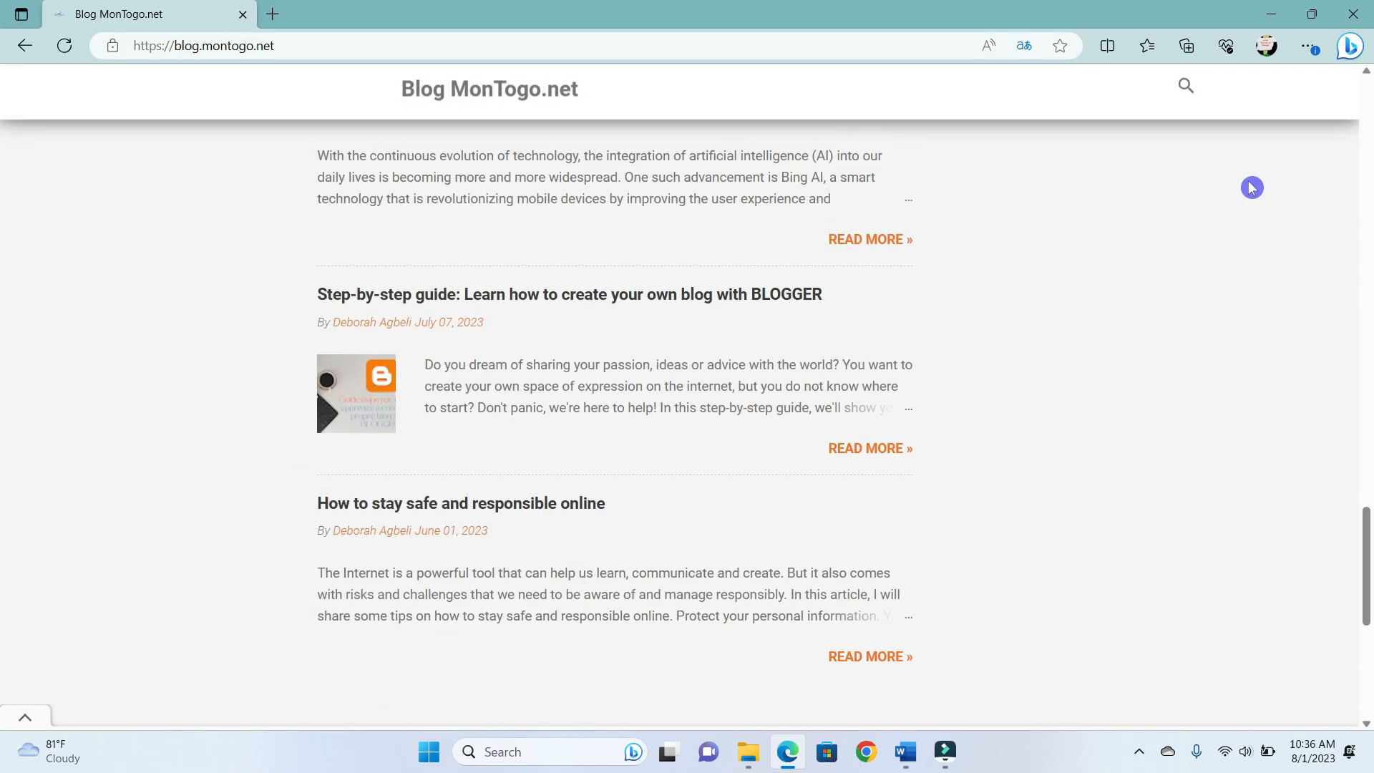
pyautogui.scroll(12, 1252, 187)
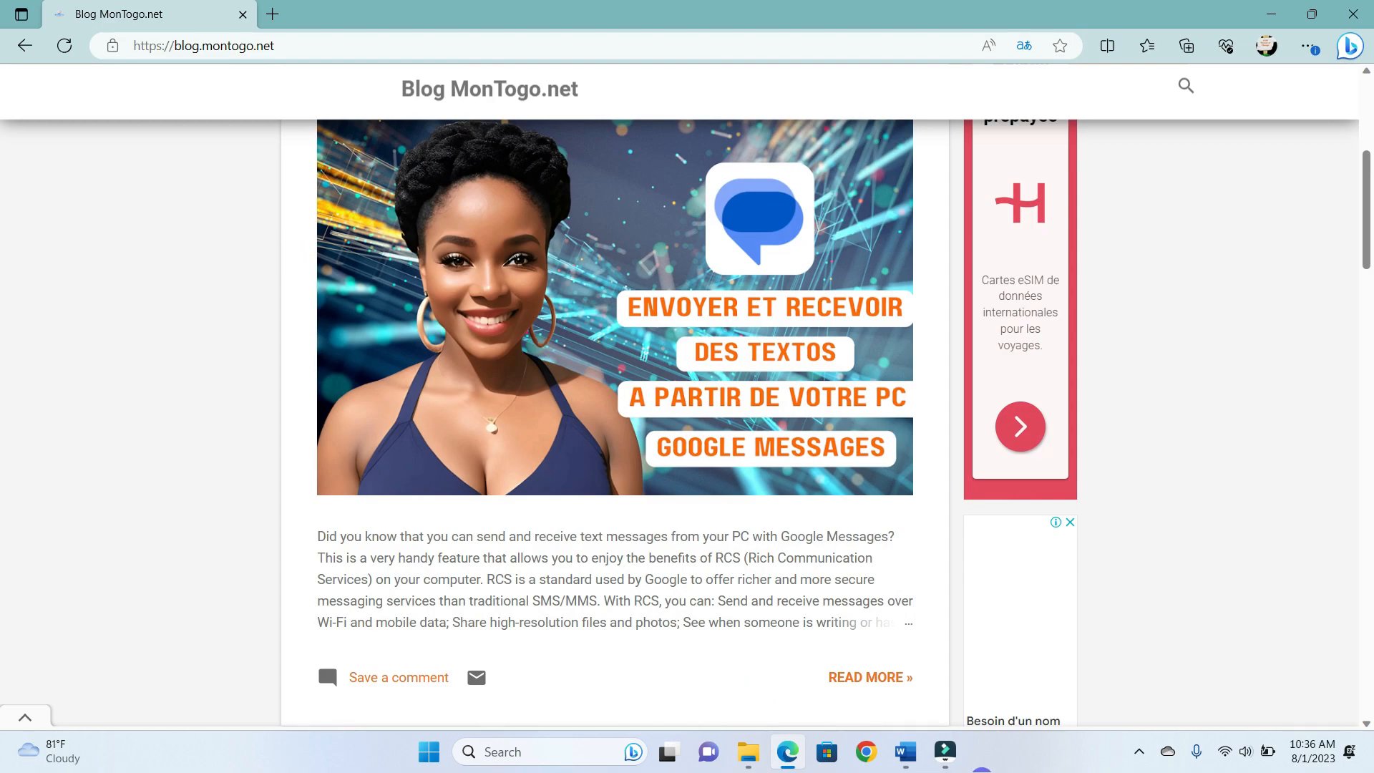
# Open the full article about sending and receiving texts from a PC with Google Messages and collapse its ad banner
pyautogui.click(885, 681)
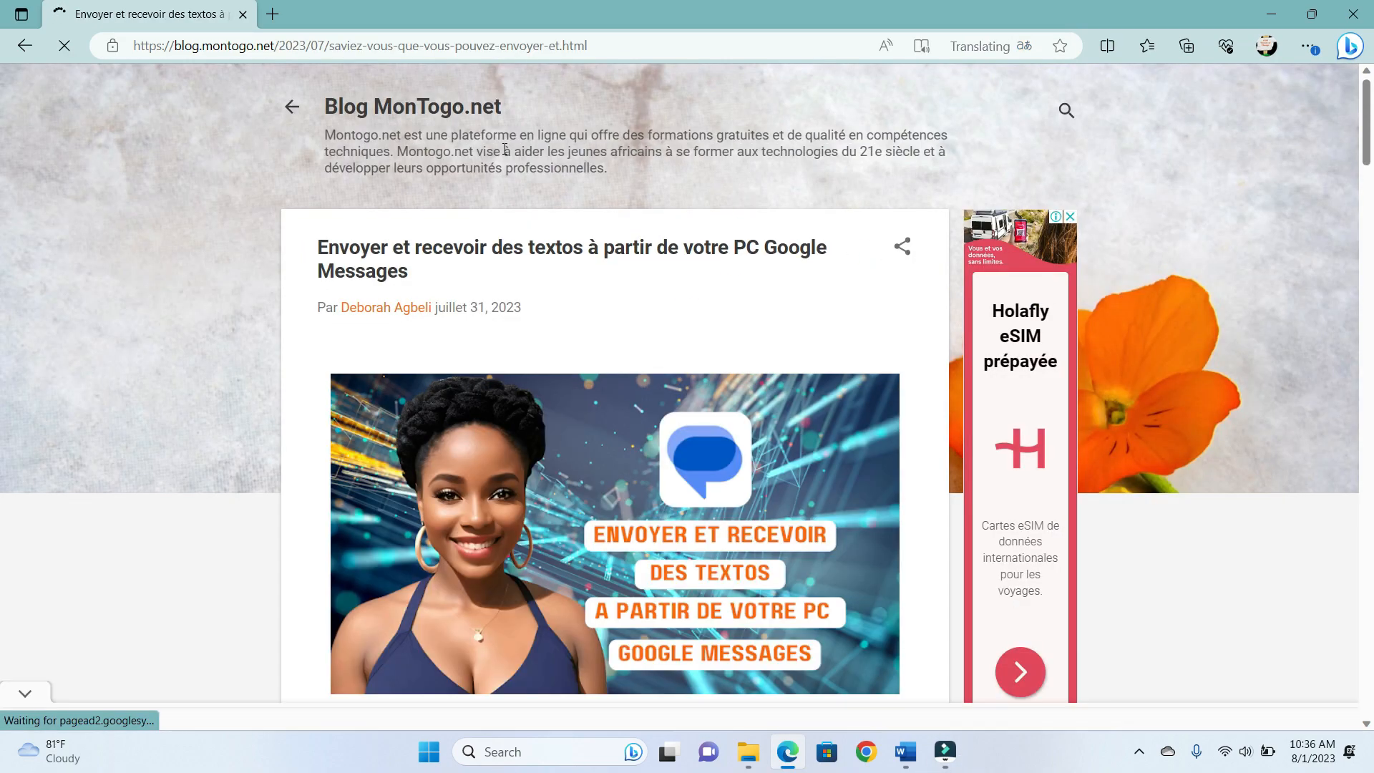
pyautogui.scroll(-3, 506, 154)
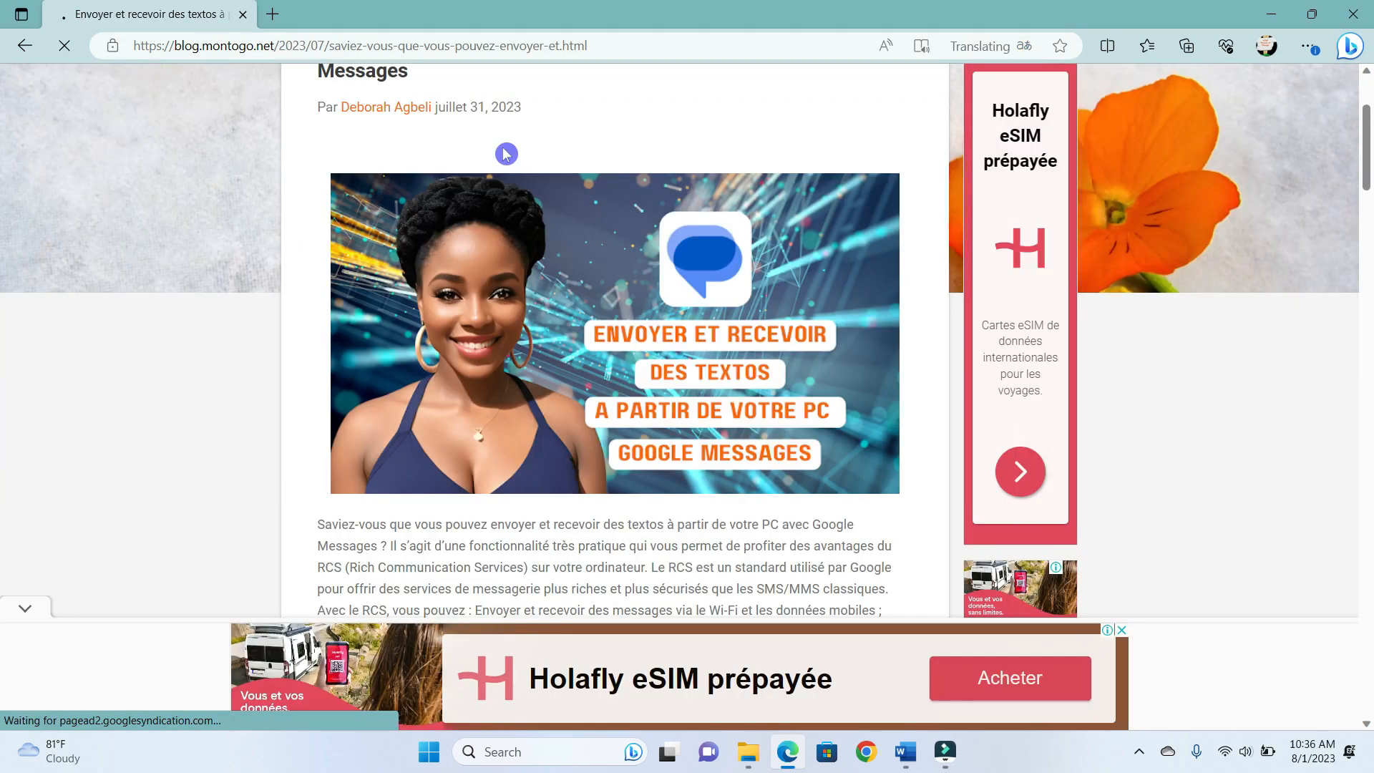
pyautogui.click(20, 612)
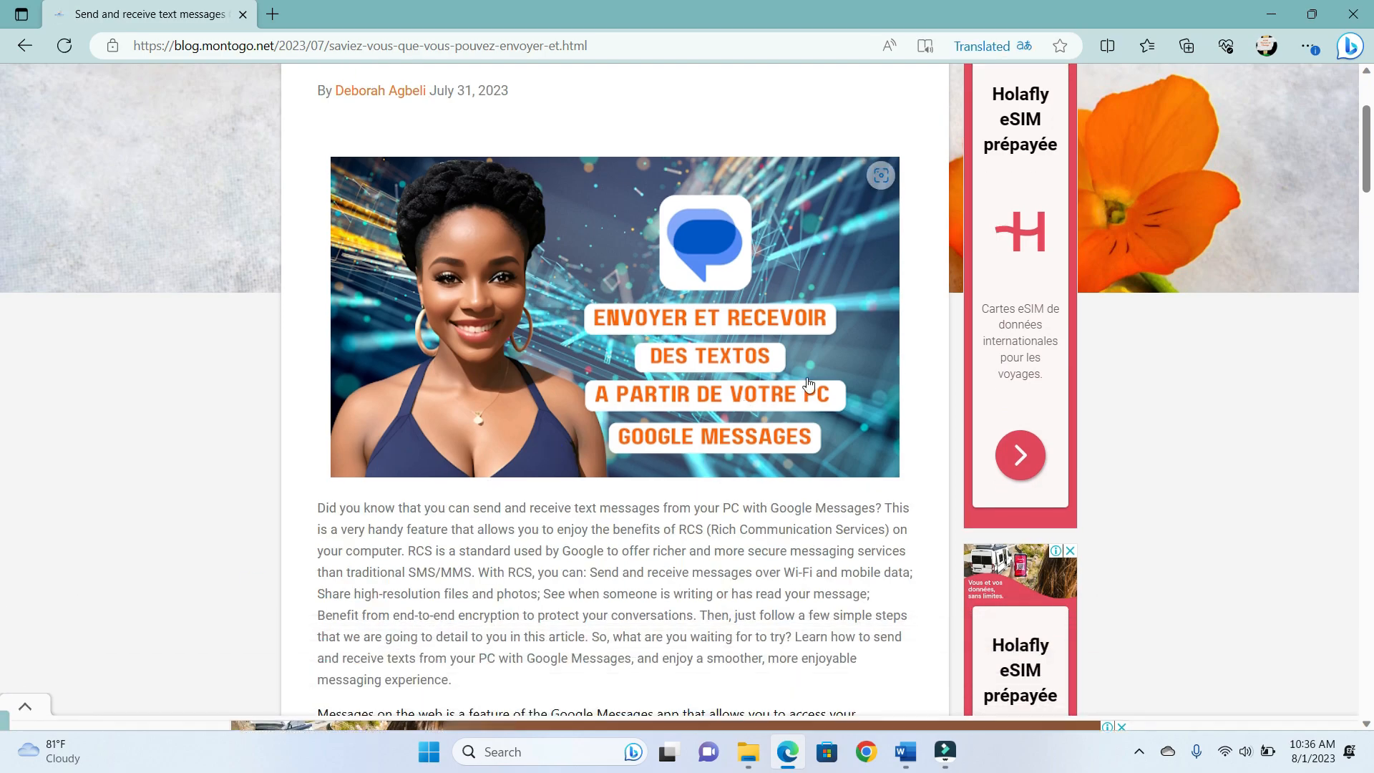
# Examine the Google Messages article's layout, including its text, embedded video and most viewed articles, and return to its beginning
pyautogui.scroll(-7, 522, 170)
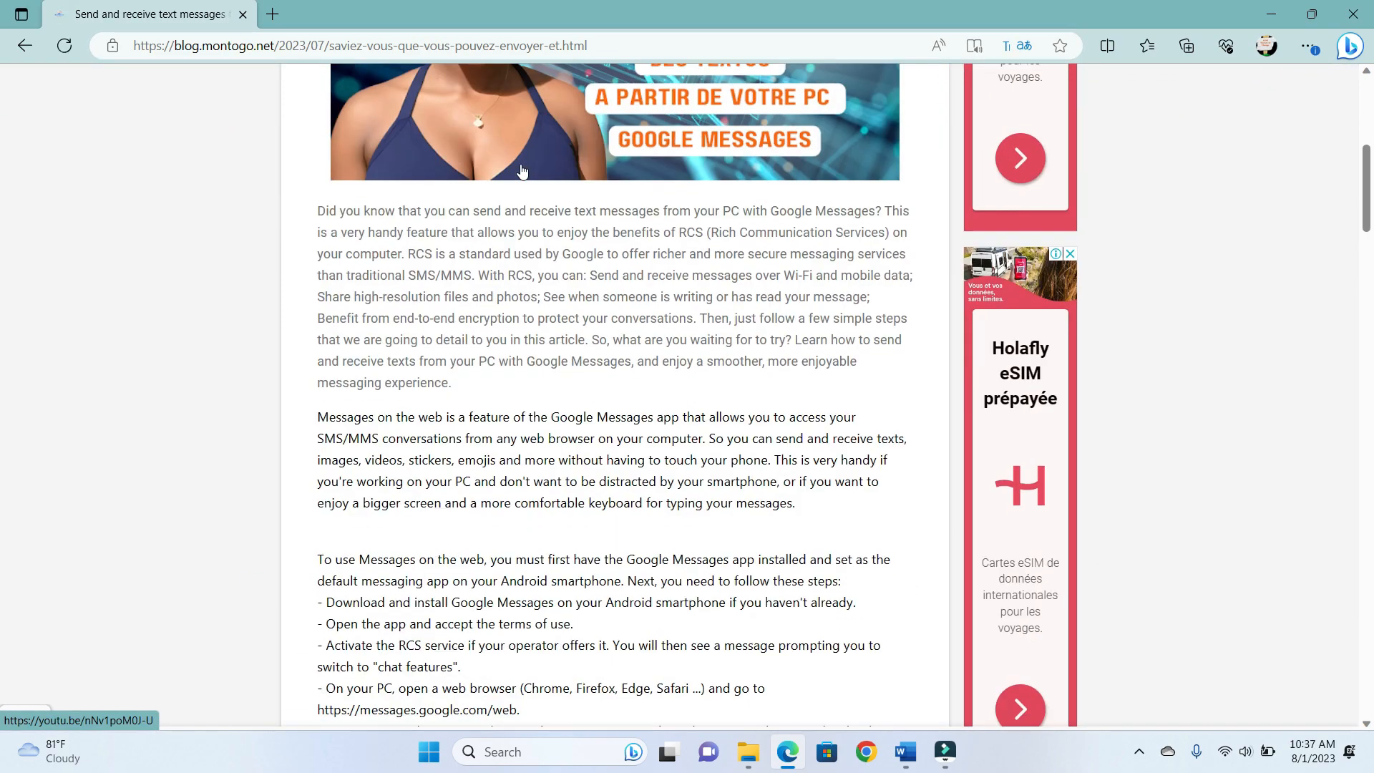
pyautogui.scroll(-7, 572, 205)
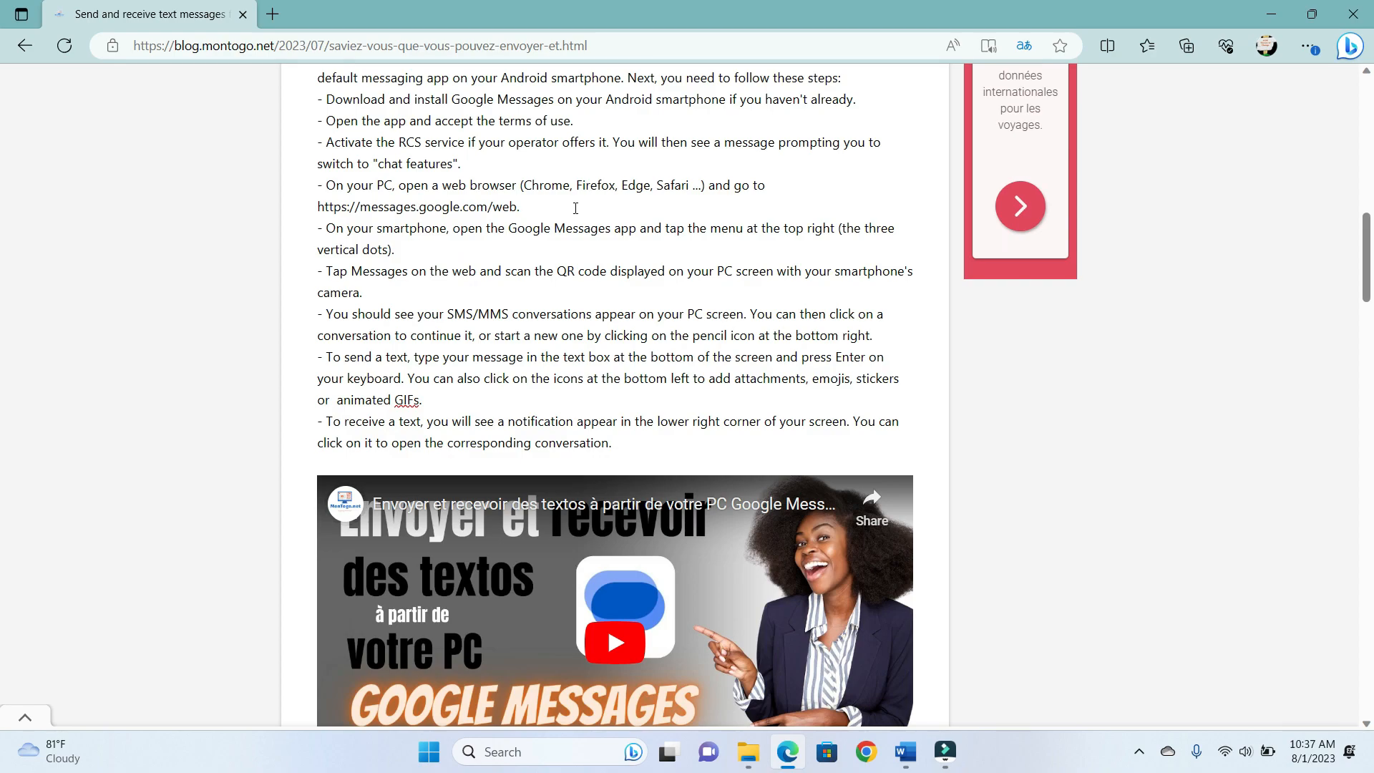
pyautogui.scroll(-5, 576, 208)
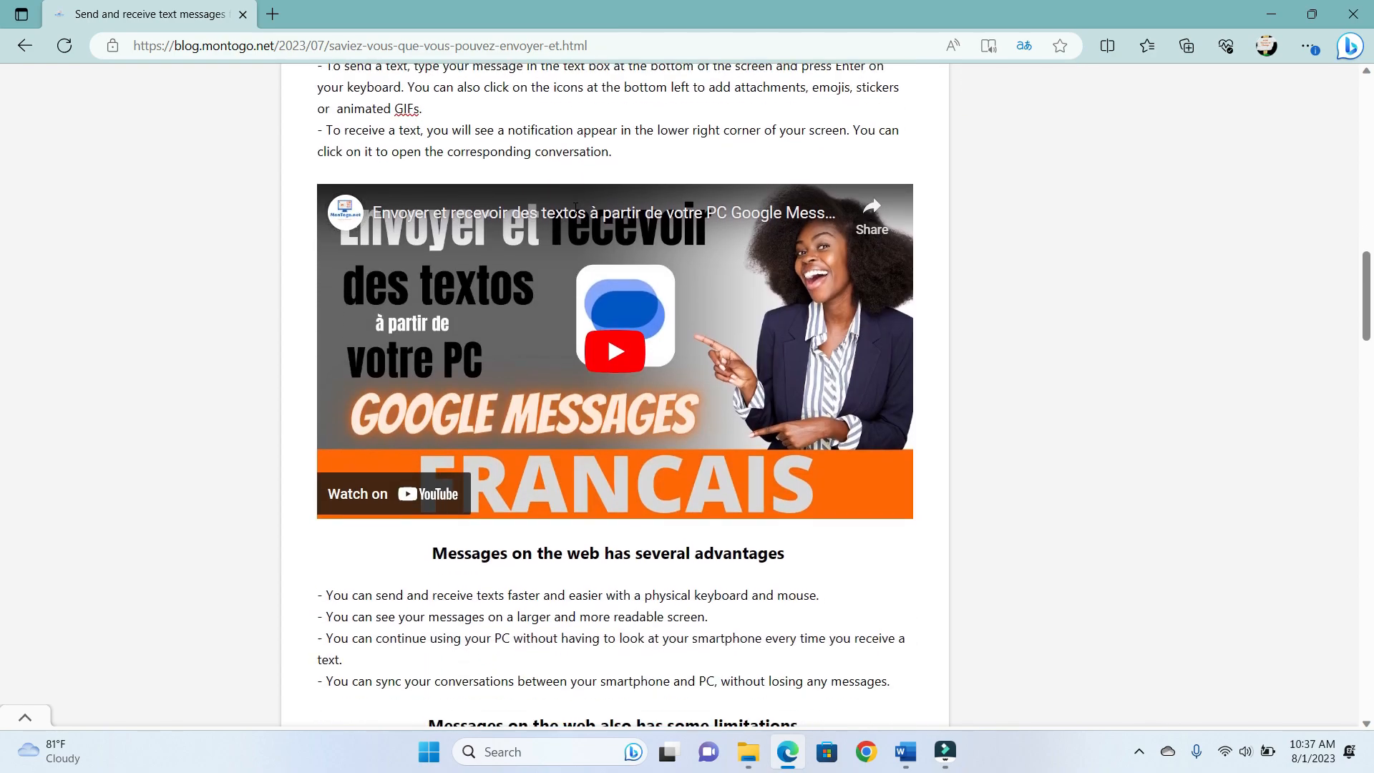
pyautogui.scroll(-7, 575, 208)
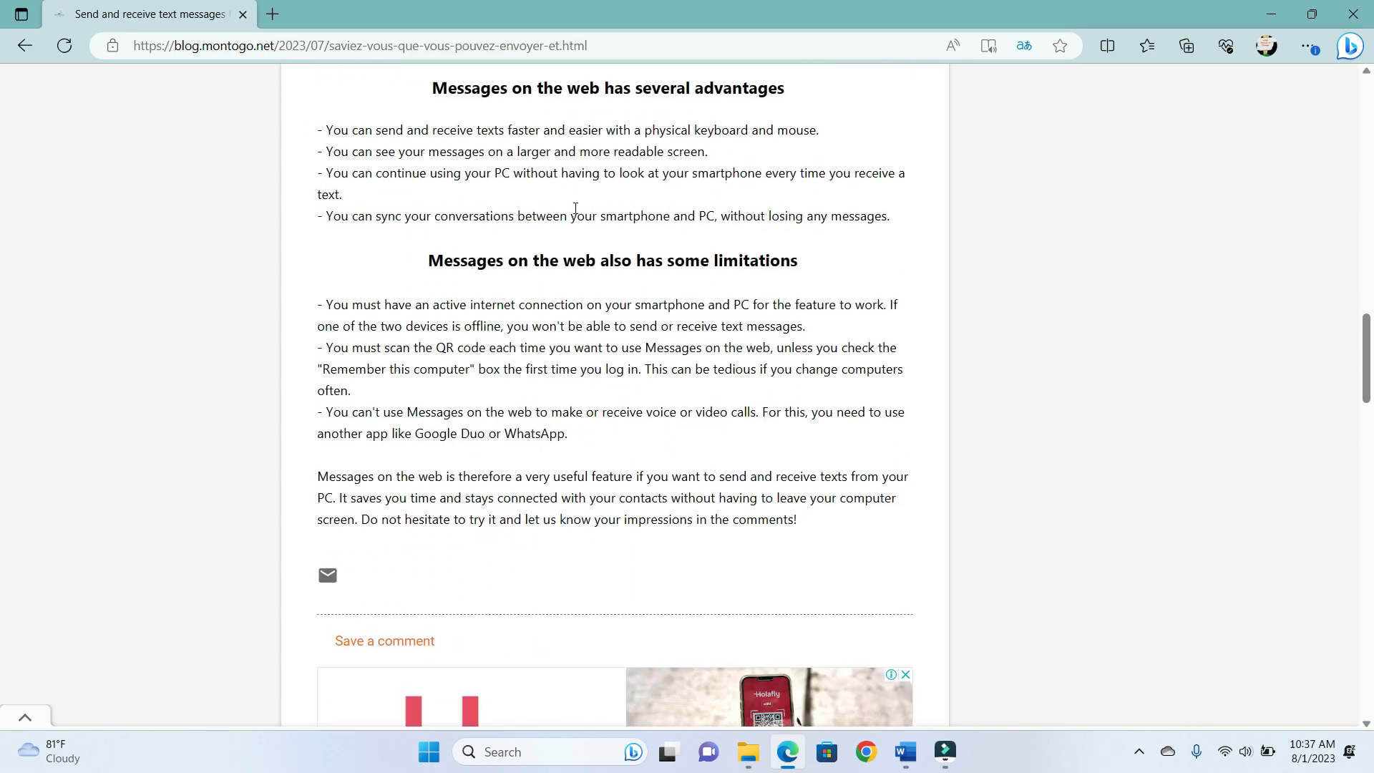
pyautogui.scroll(-5, 578, 214)
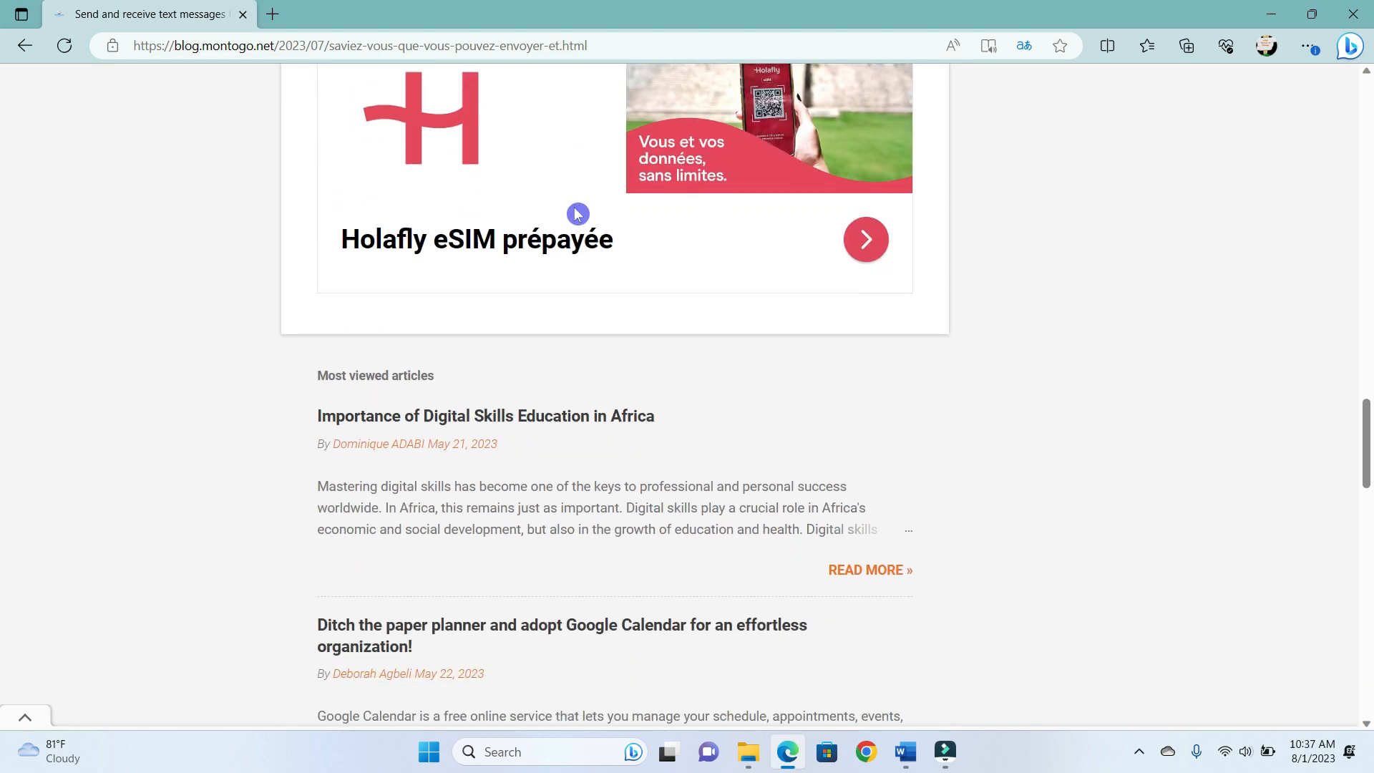
pyautogui.scroll(-1, 681, 405)
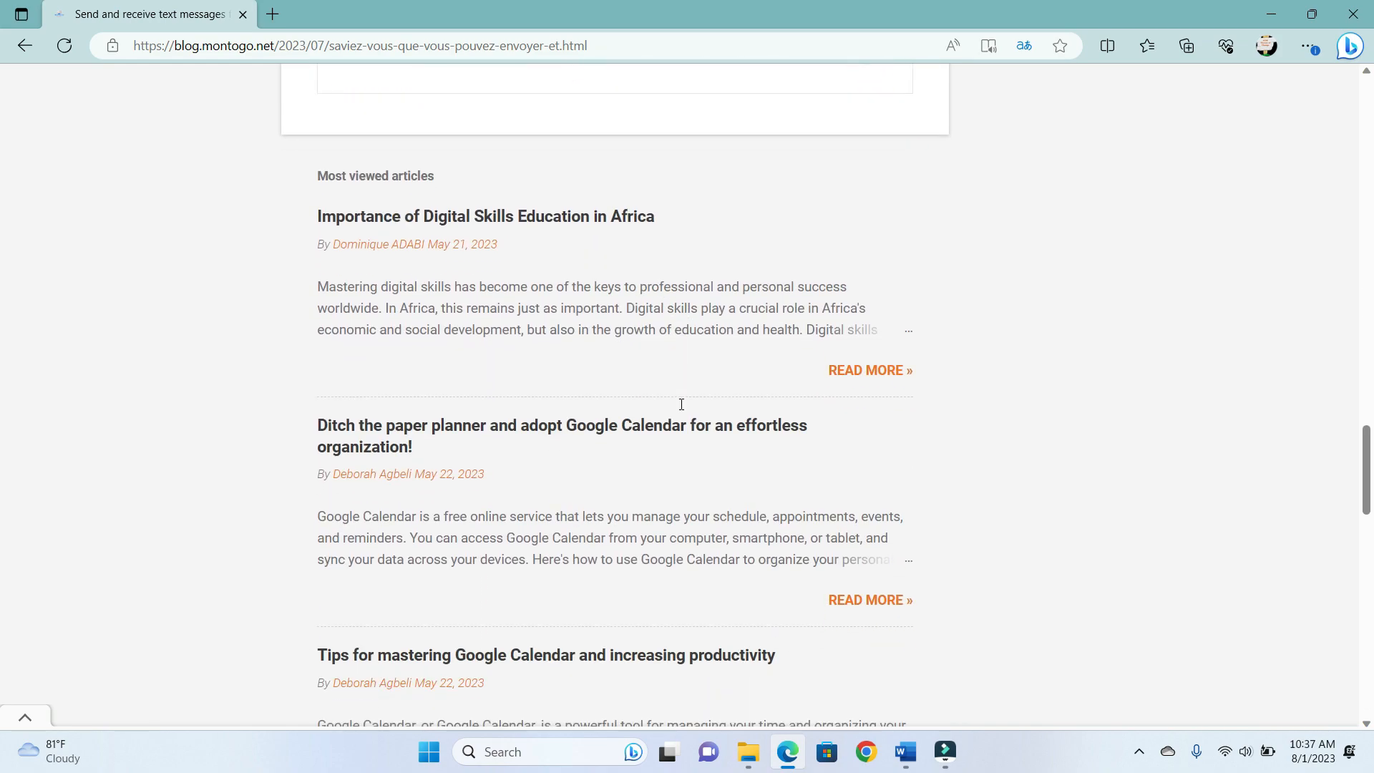
pyautogui.scroll(-2, 681, 409)
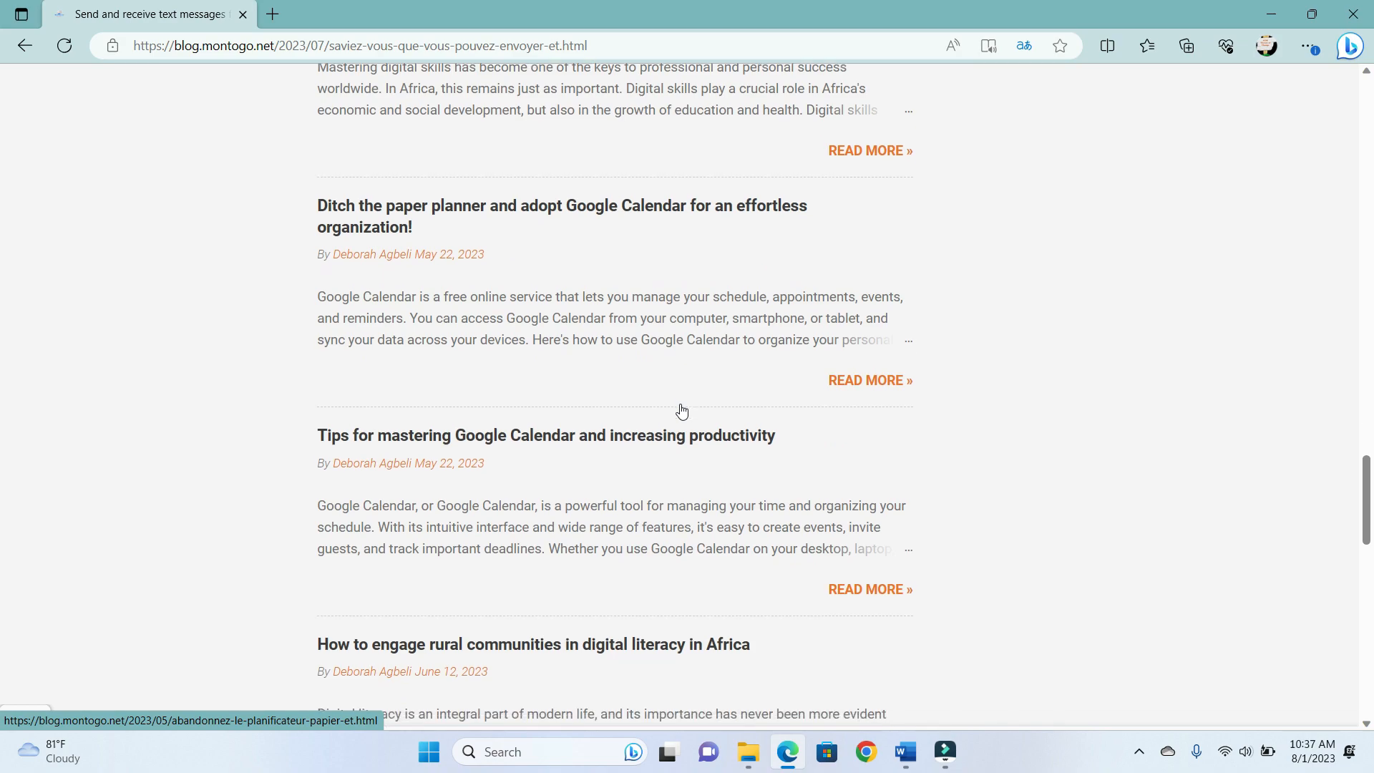
pyautogui.click(684, 410)
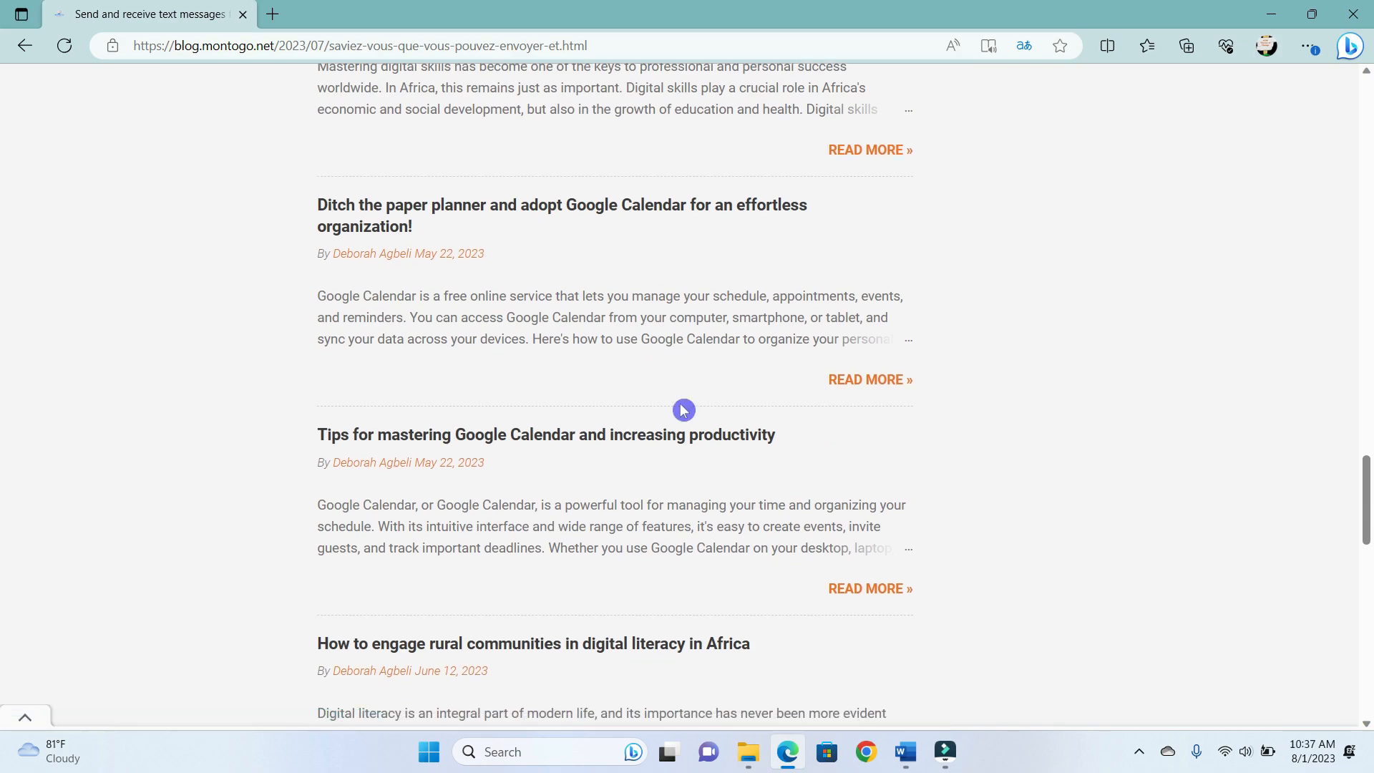
pyautogui.scroll(-4, 684, 410)
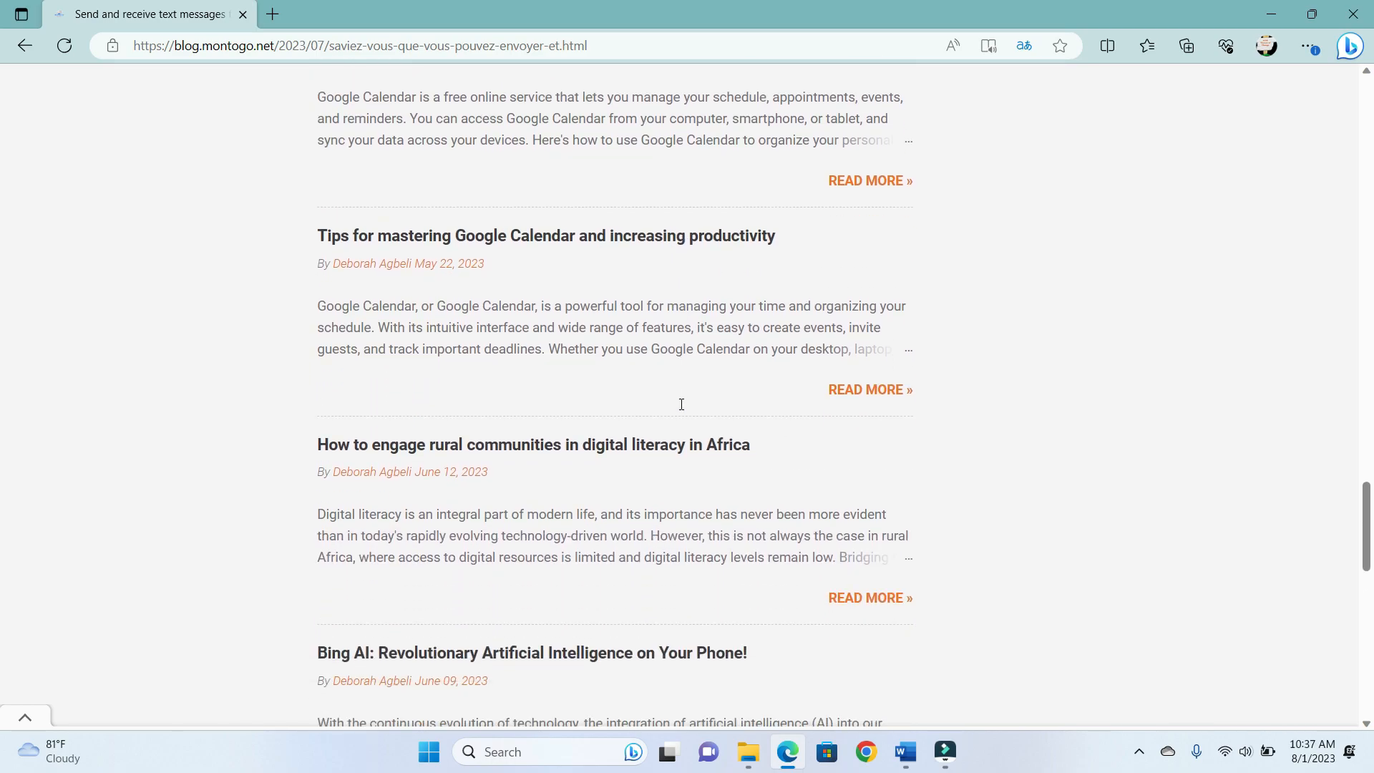
pyautogui.scroll(15, 684, 410)
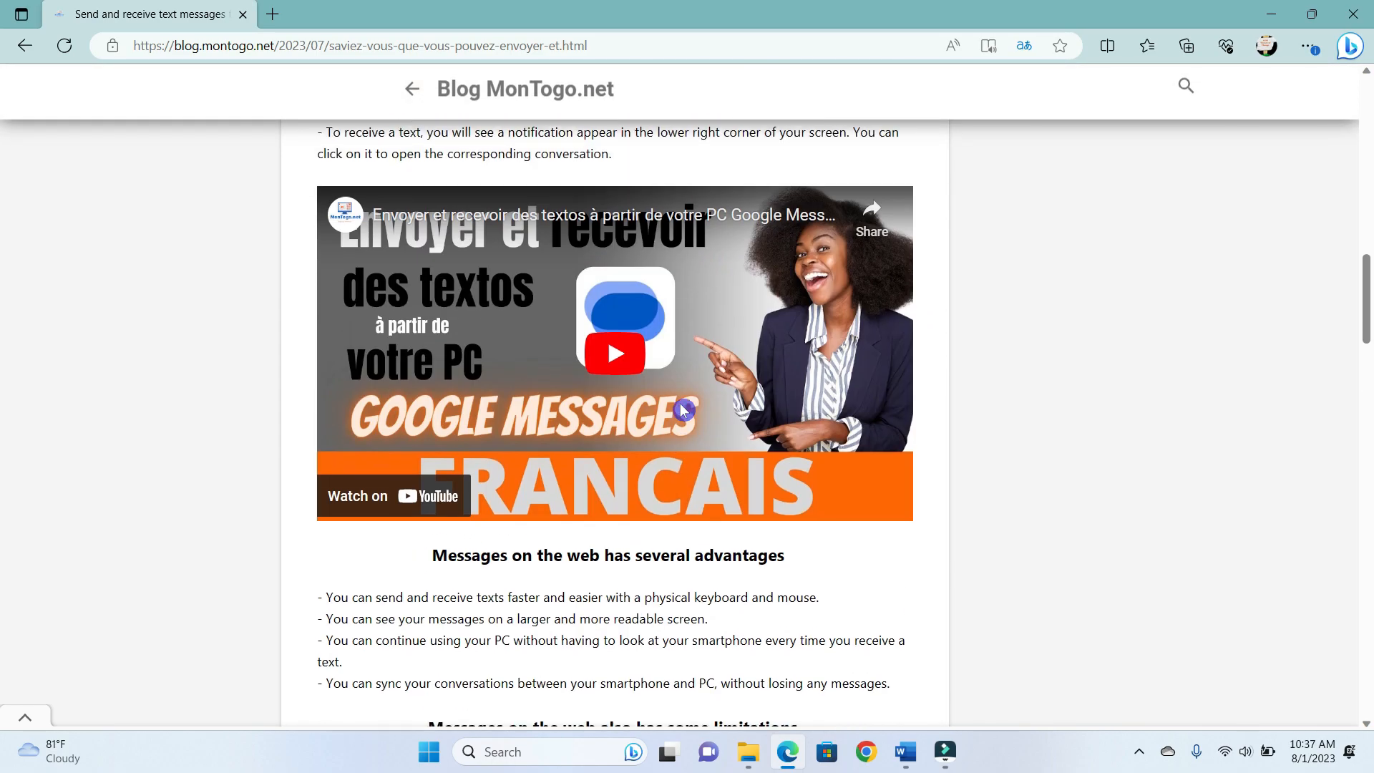
pyautogui.scroll(10, 684, 410)
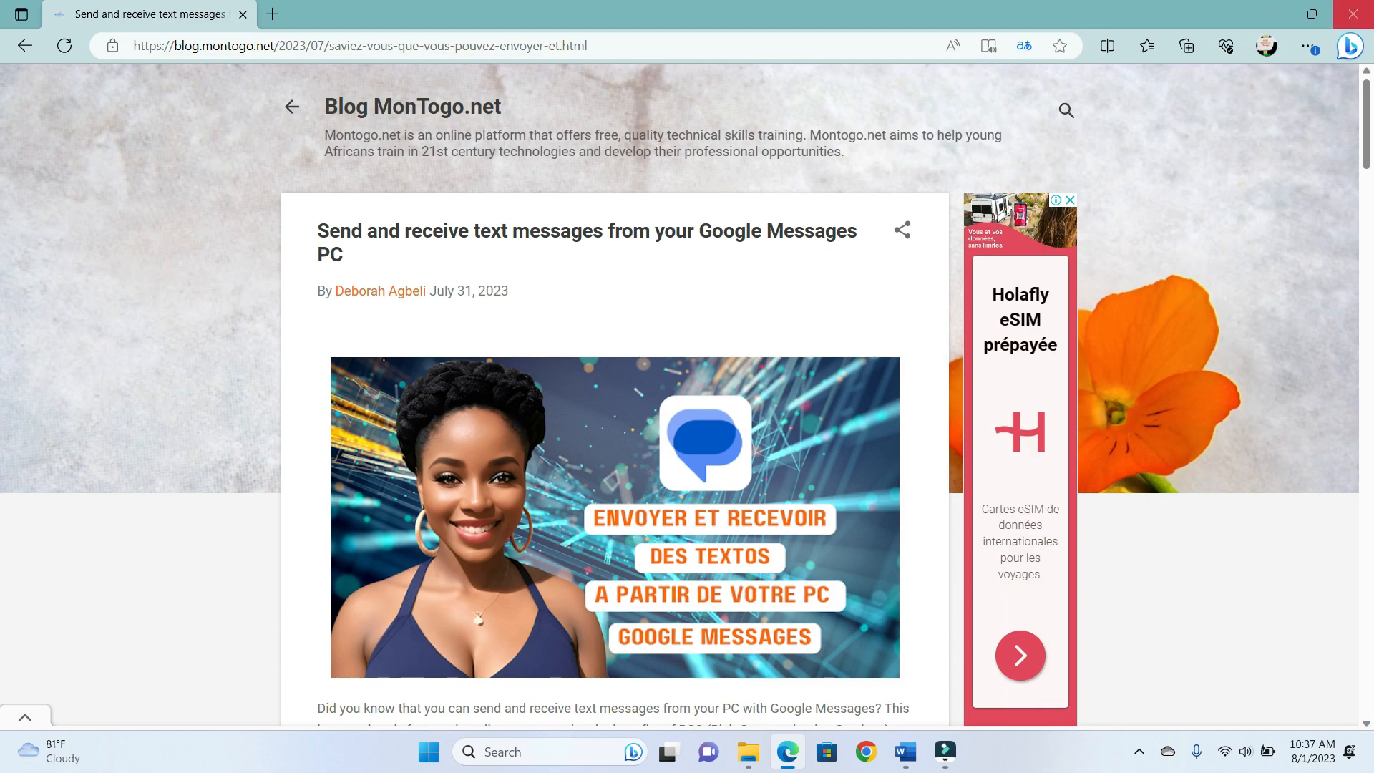
# Close the browser and review the "Steps to cover" list in the Word document
pyautogui.click(1355, 27)
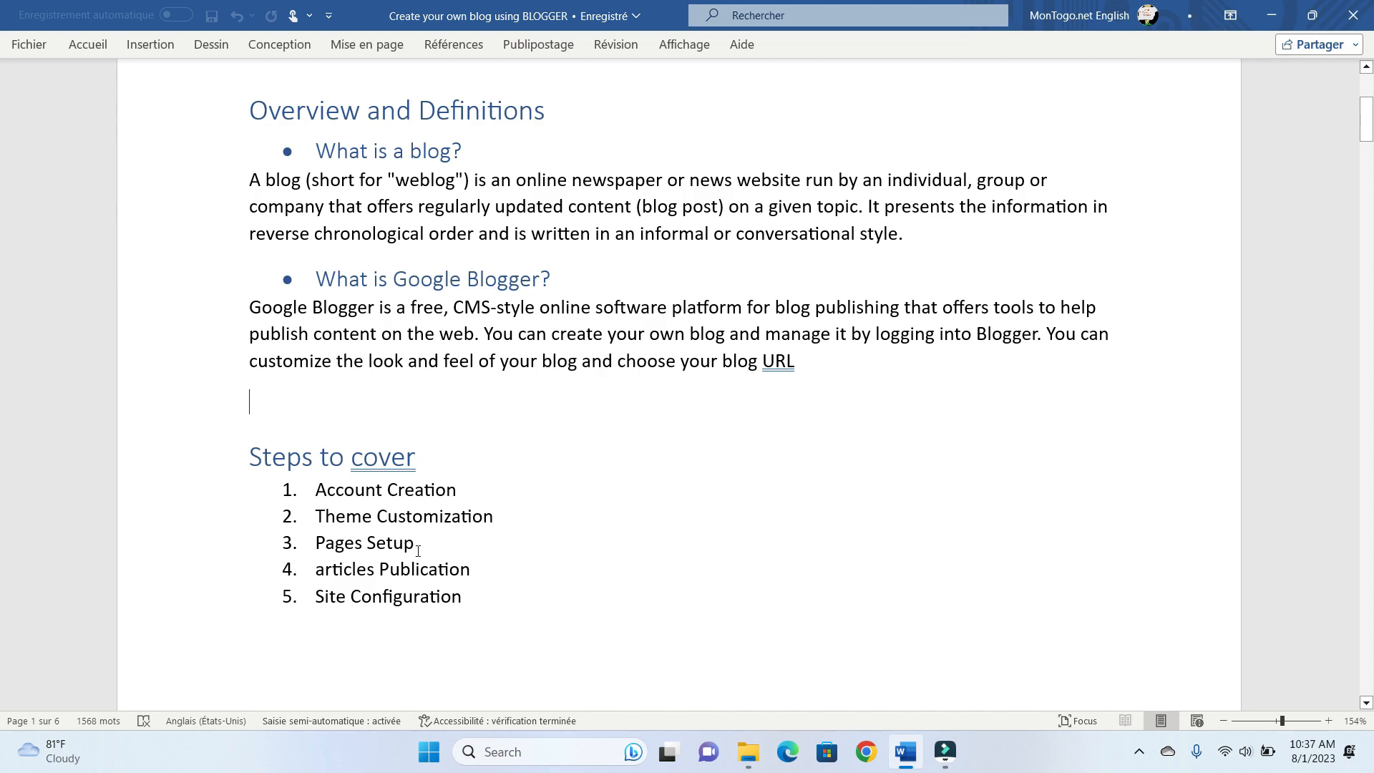
pyautogui.scroll(-1, 418, 549)
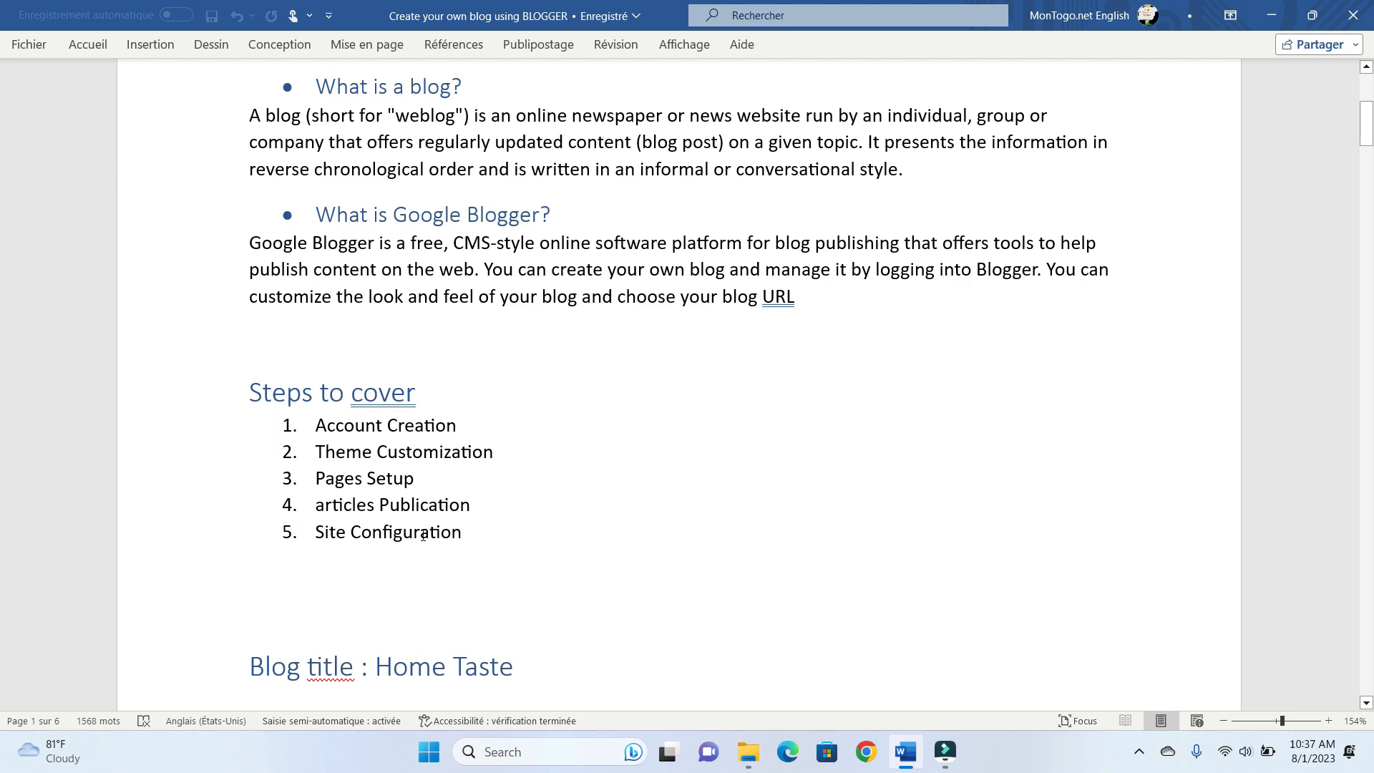
pyautogui.scroll(-1, 423, 535)
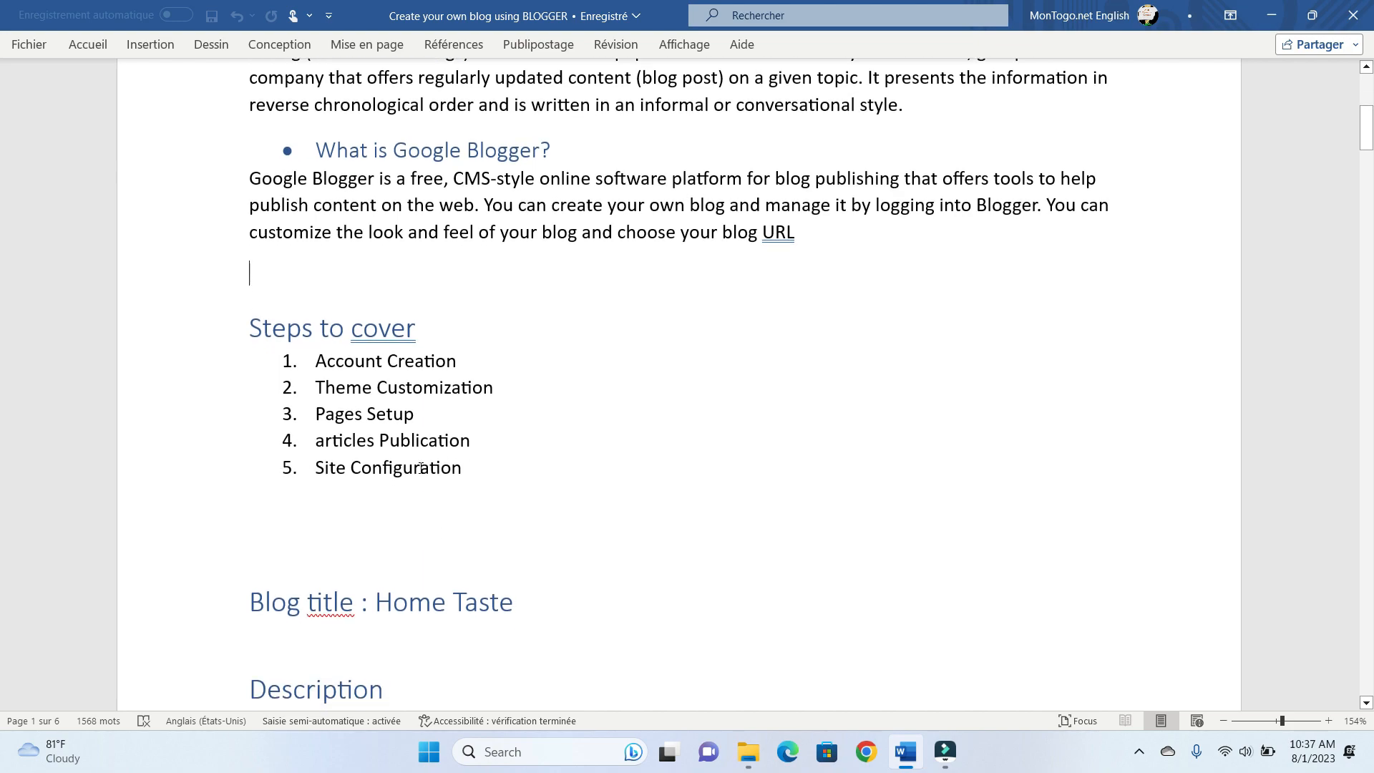
# Review the outline down to the "Blog title" heading and highlight the title "Home Taste"
pyautogui.scroll(-2, 420, 467)
pyautogui.scroll(-1, 612, 392)
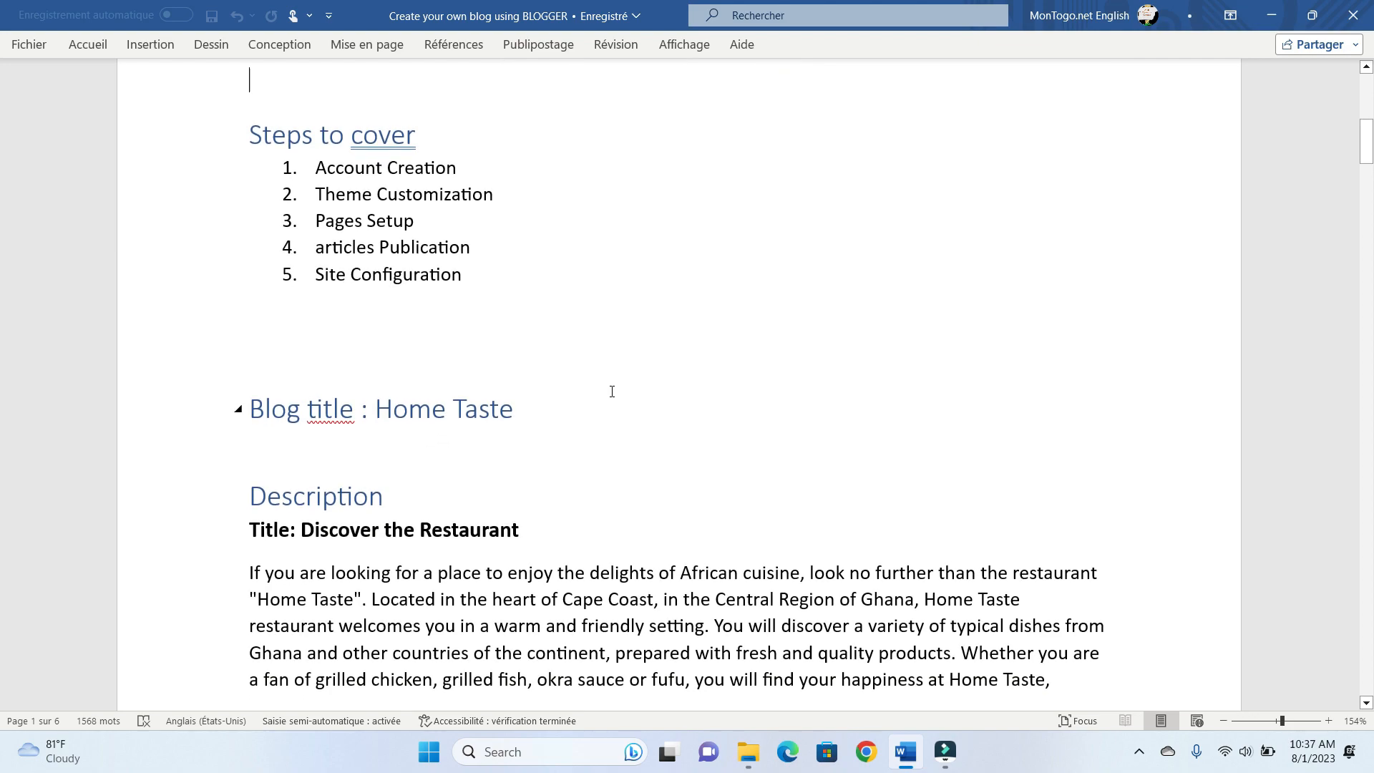
pyautogui.scroll(-1, 612, 392)
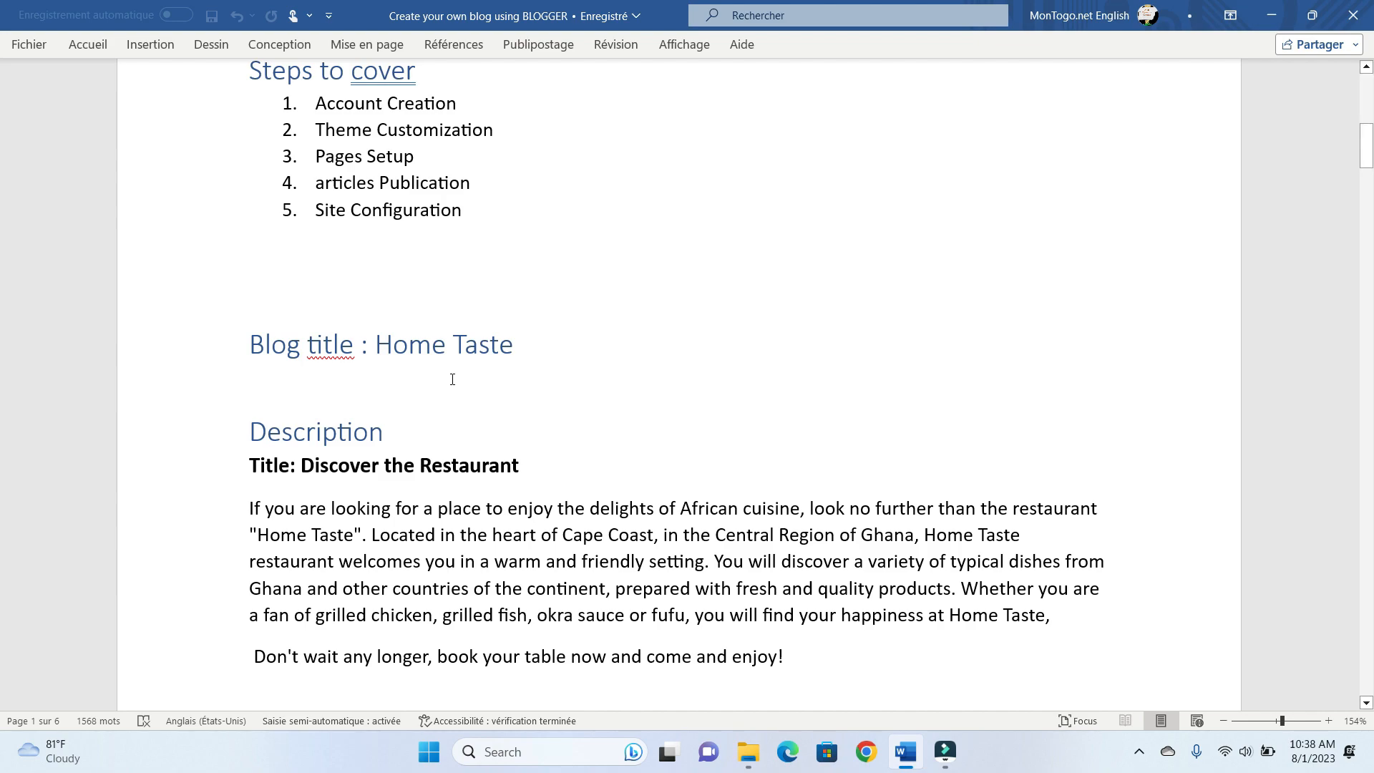
pyautogui.hotkey('ctrl', 'shift', 'Left')
pyautogui.hotkey('ctrl', 'shift', 'Left')
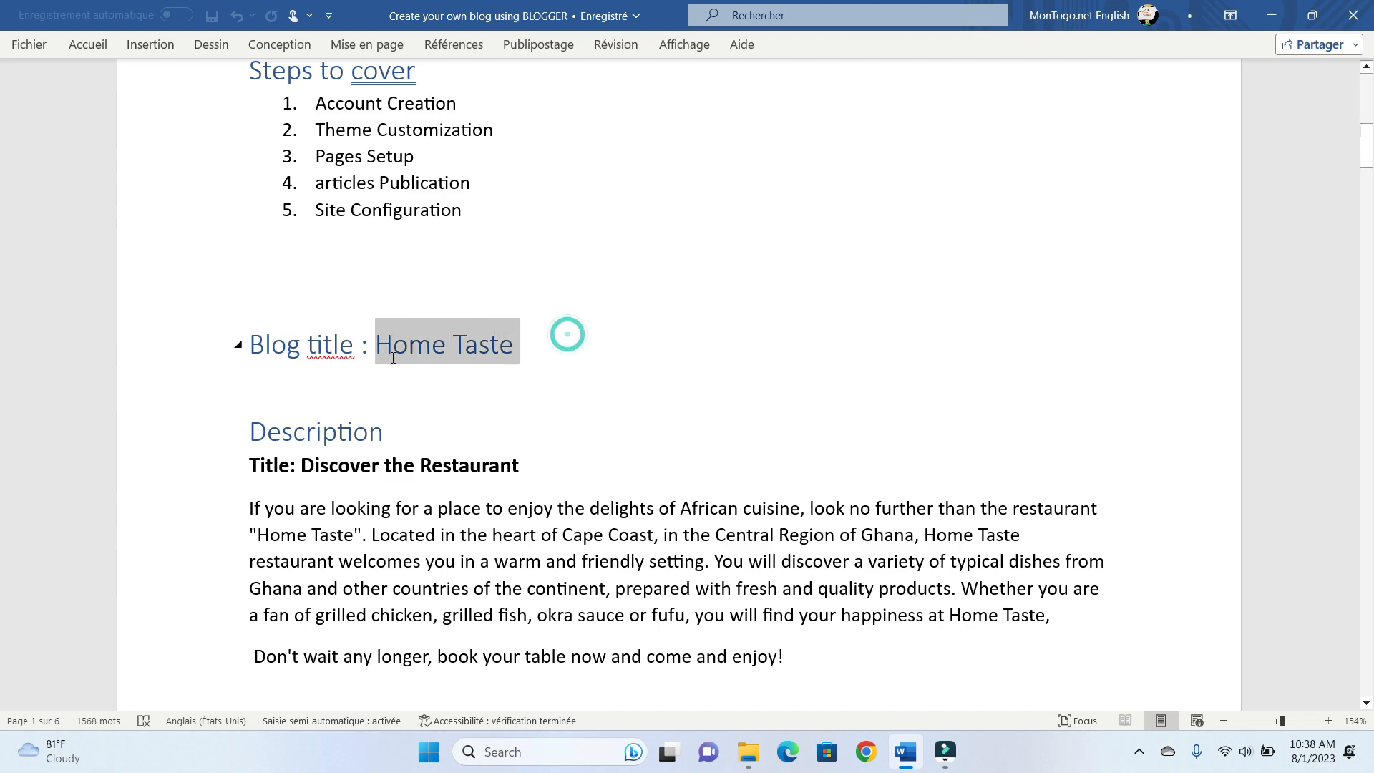
# Look through the restaurant description and the Post 1 article on yam and palava sauce, and return to the "Steps to cover" list
pyautogui.scroll(-2, 500, 453)
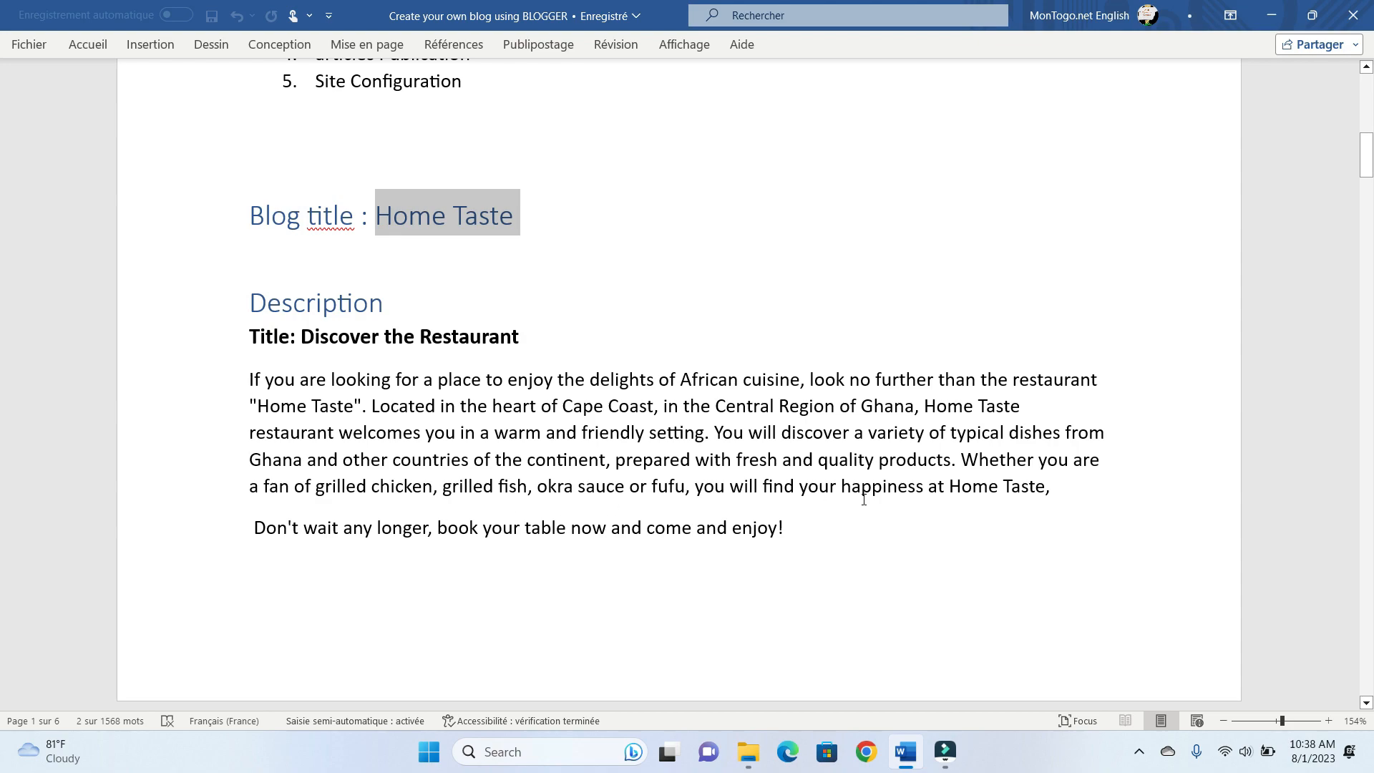
pyautogui.scroll(-7, 864, 499)
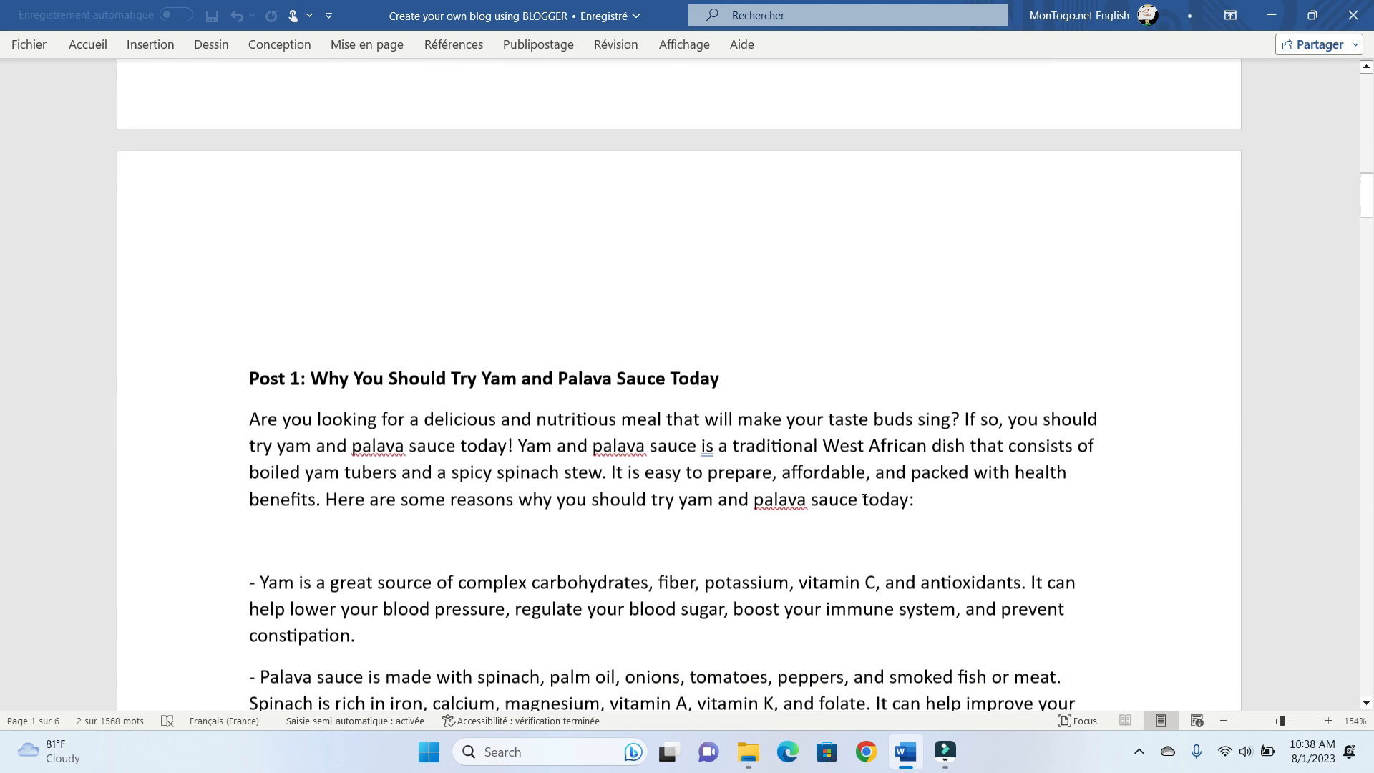
pyautogui.scroll(-3, 864, 499)
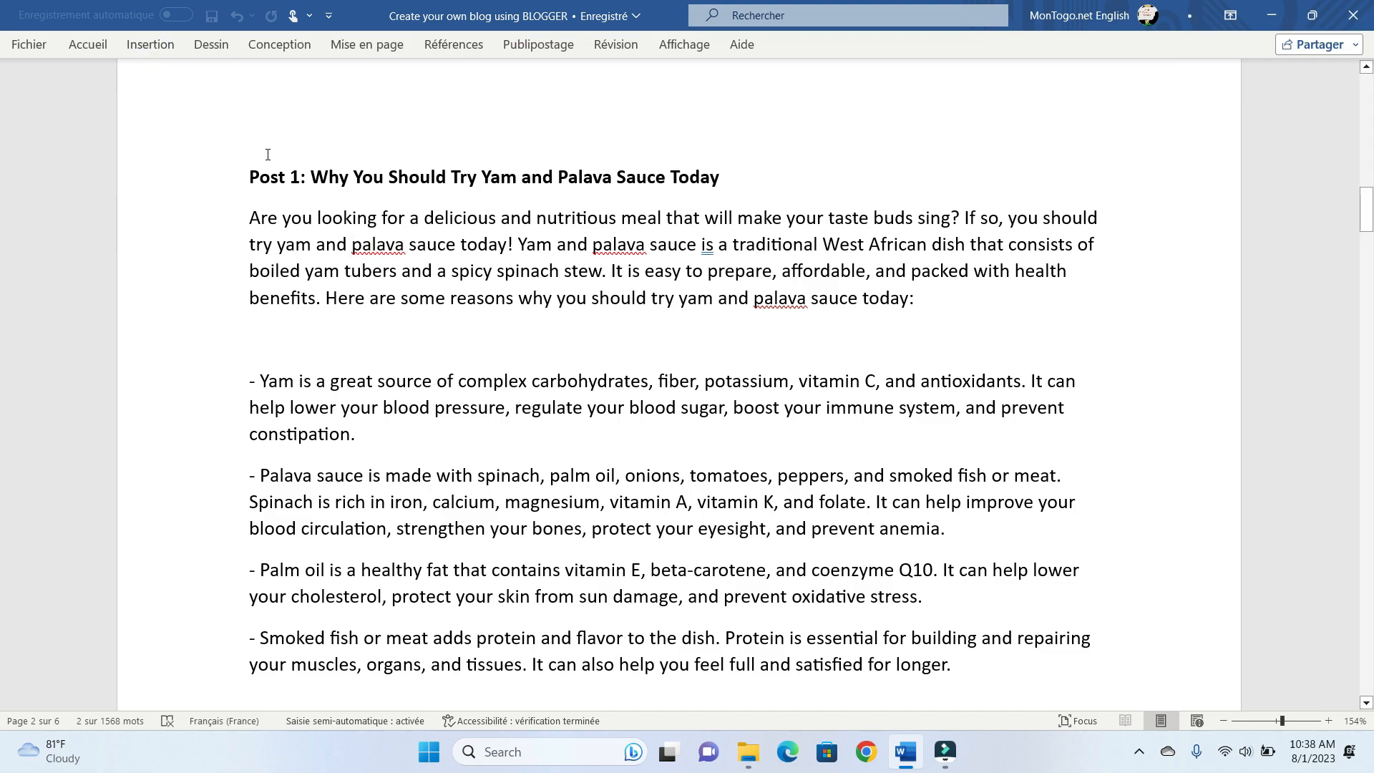
pyautogui.scroll(-4, 291, 196)
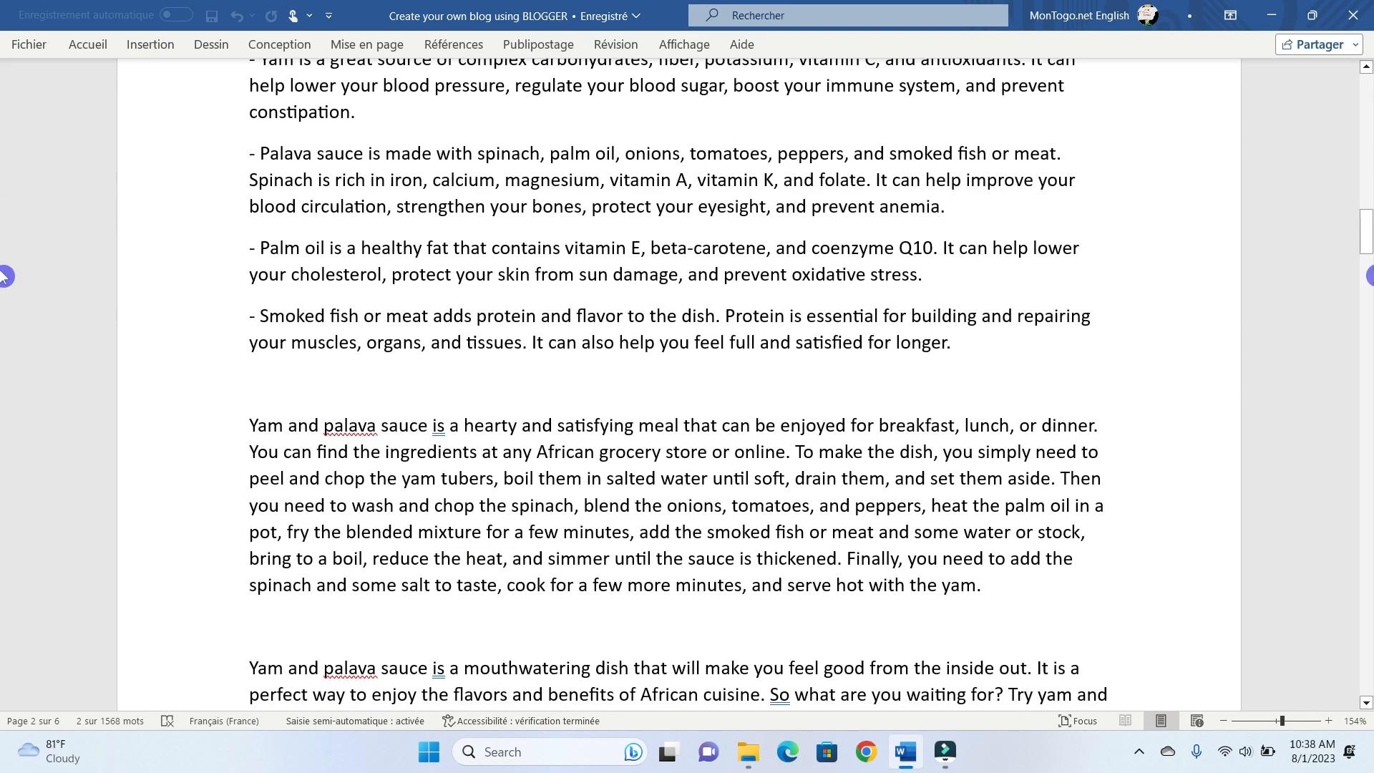
pyautogui.moveTo(1367, 249); pyautogui.dragTo(1361, 221)
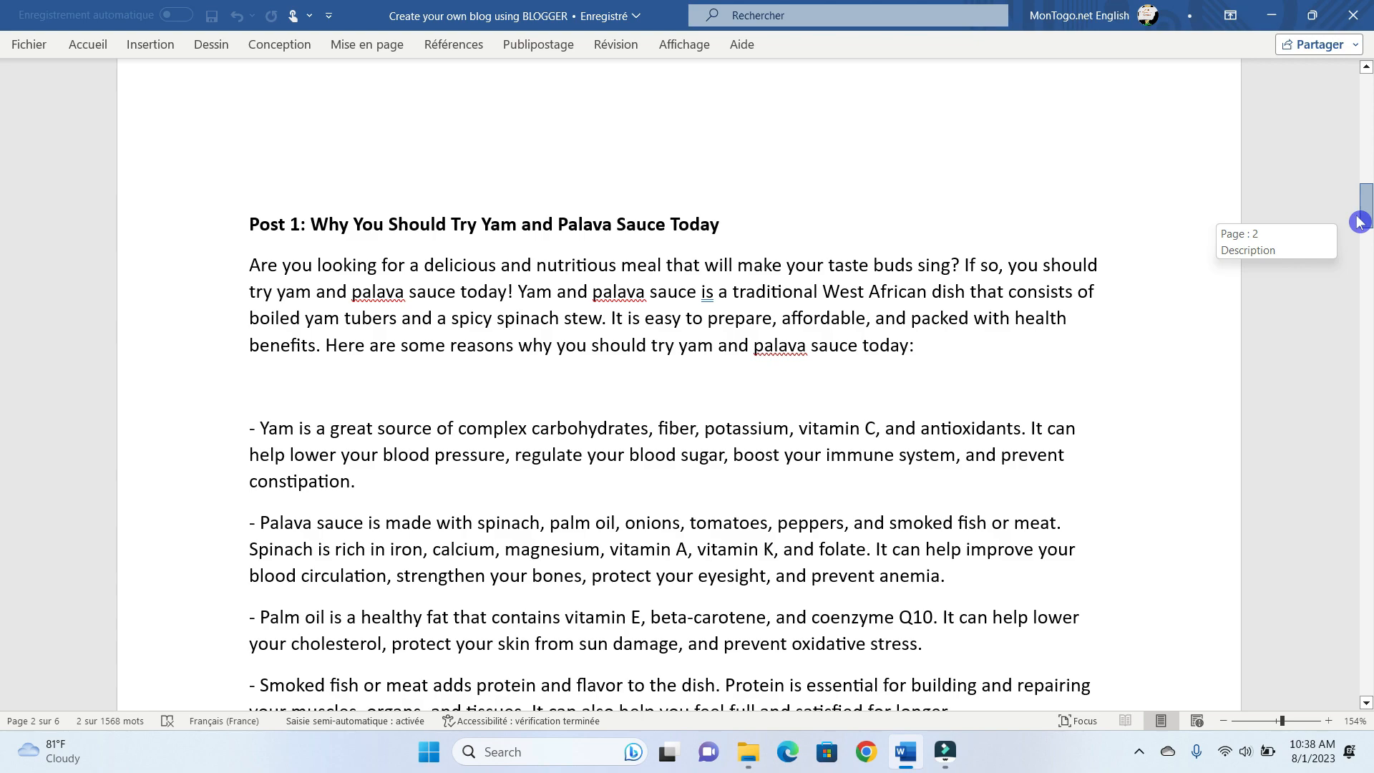
pyautogui.moveTo(1360, 221); pyautogui.dragTo(1360, 147)
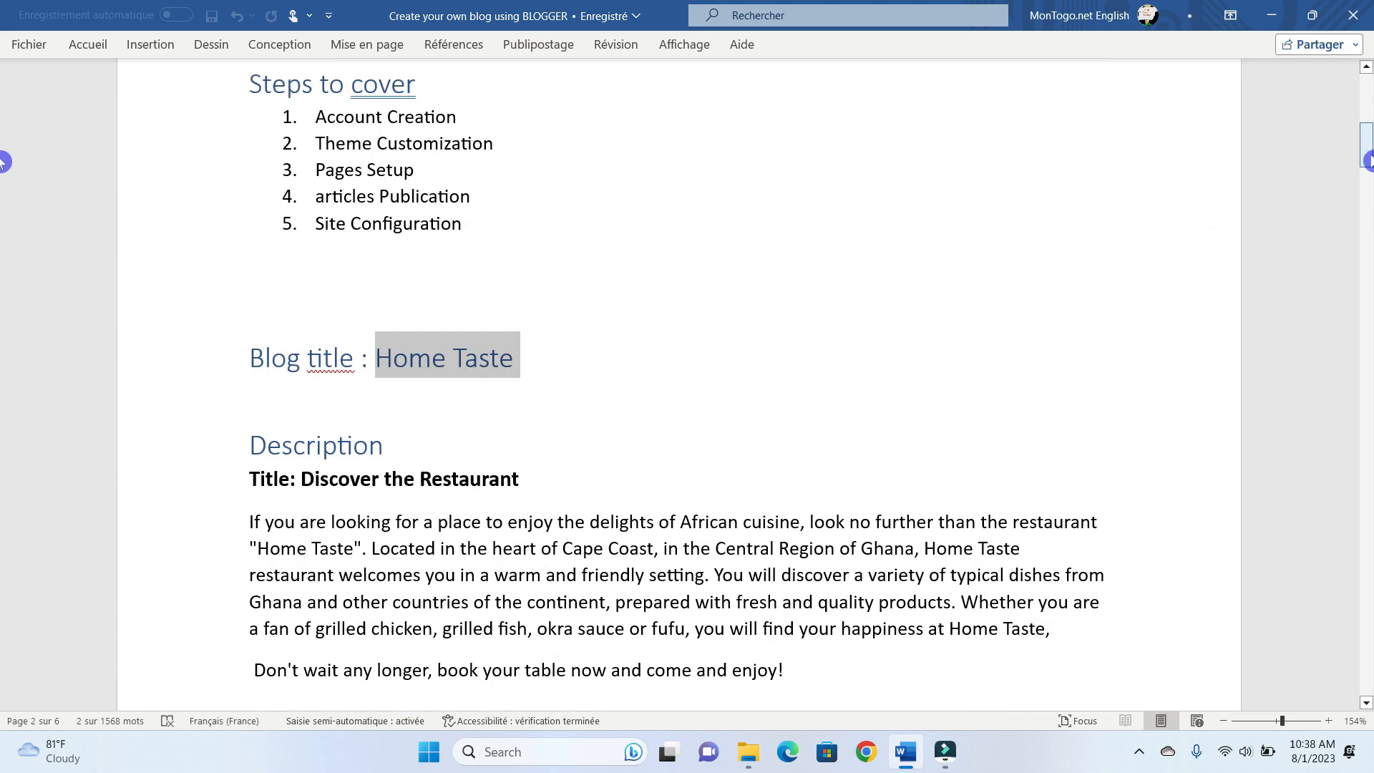
# Minimize the Word document, switch to Google Chrome and acknowledge its ad privacy notice
pyautogui.click(1271, 17)
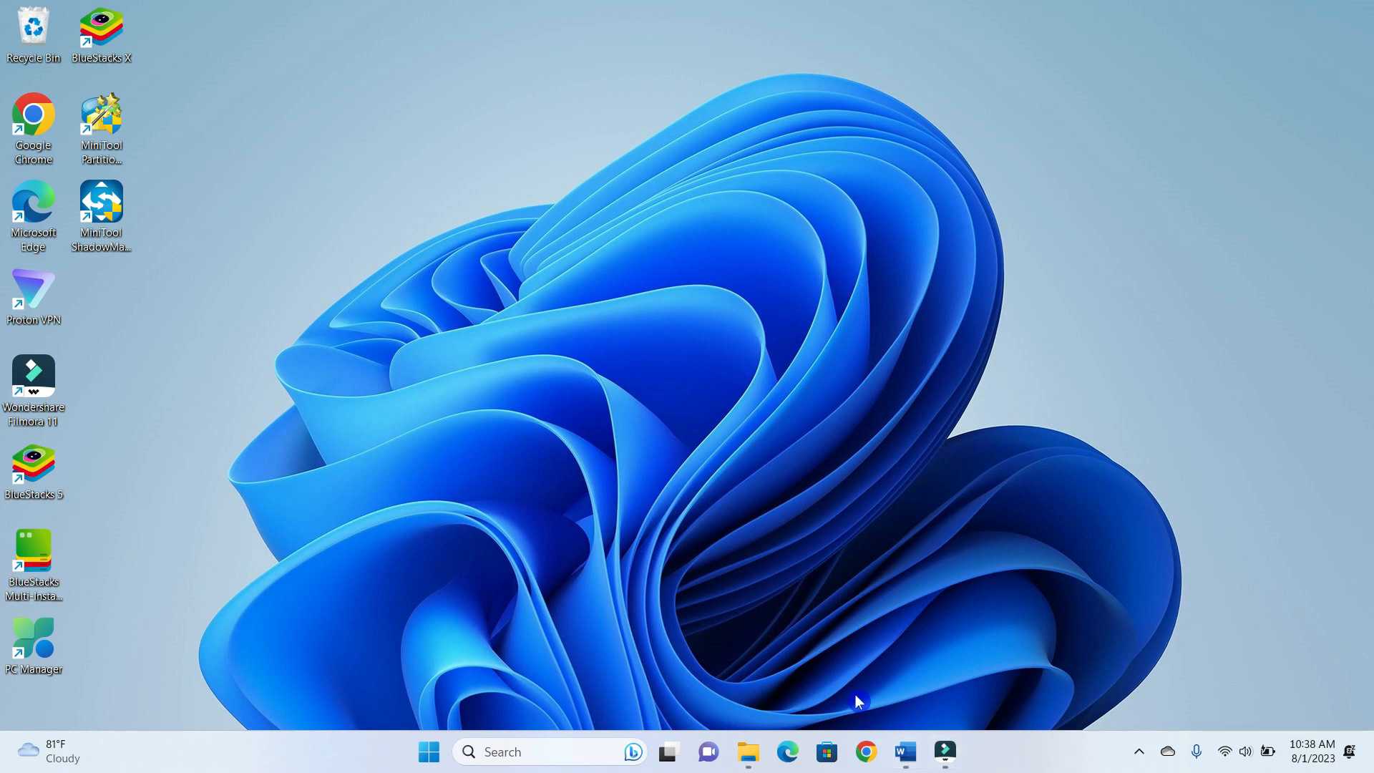
pyautogui.click(867, 760)
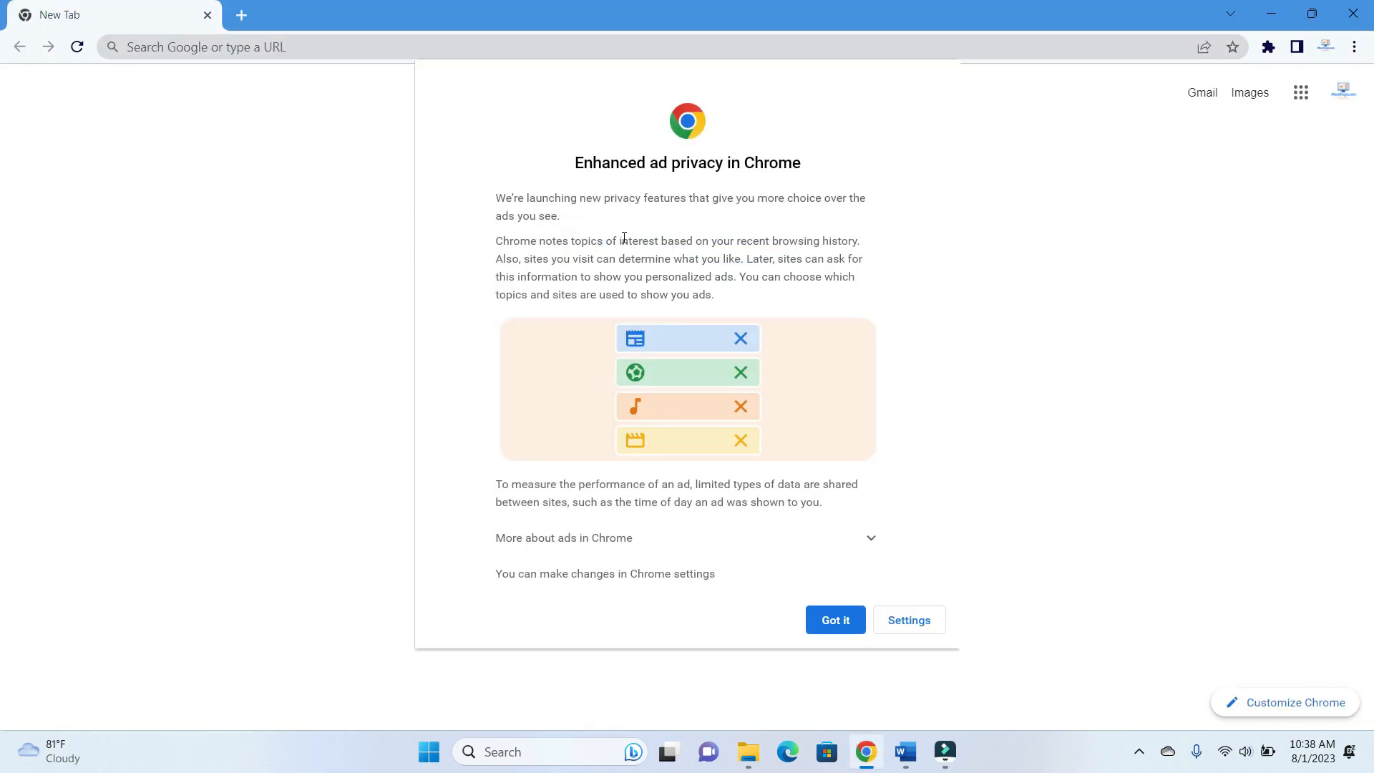
pyautogui.click(849, 635)
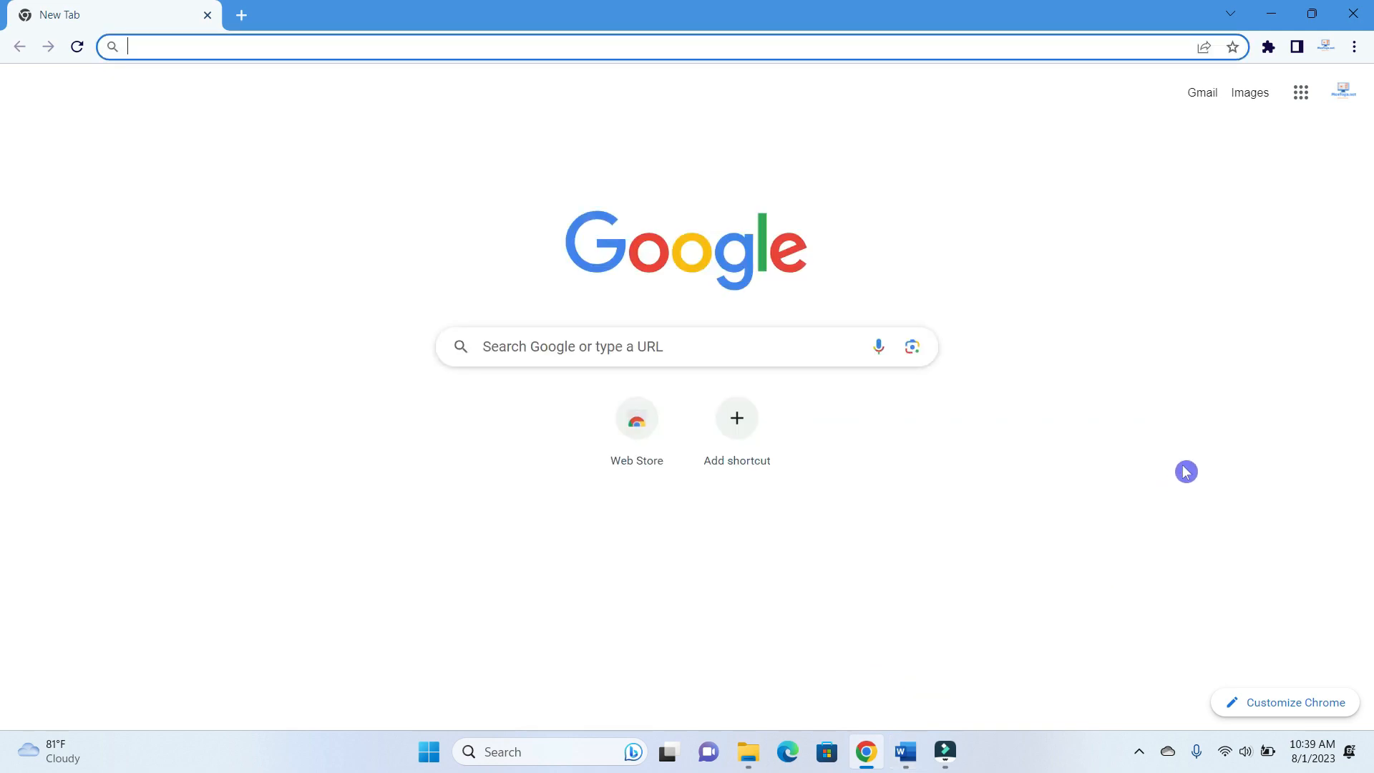
# Go to blogger.com in the open browser tab
pyautogui.click(459, 46)
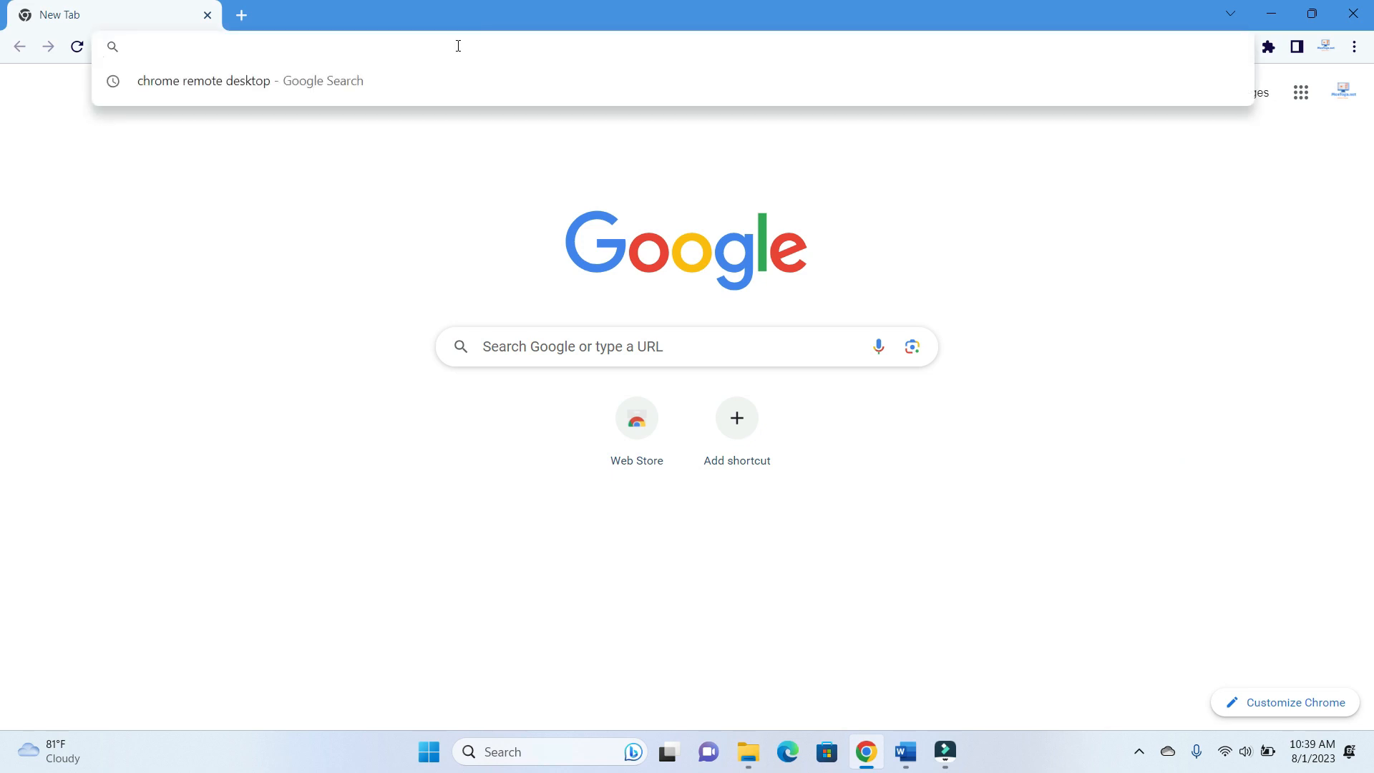
pyautogui.write('blo')
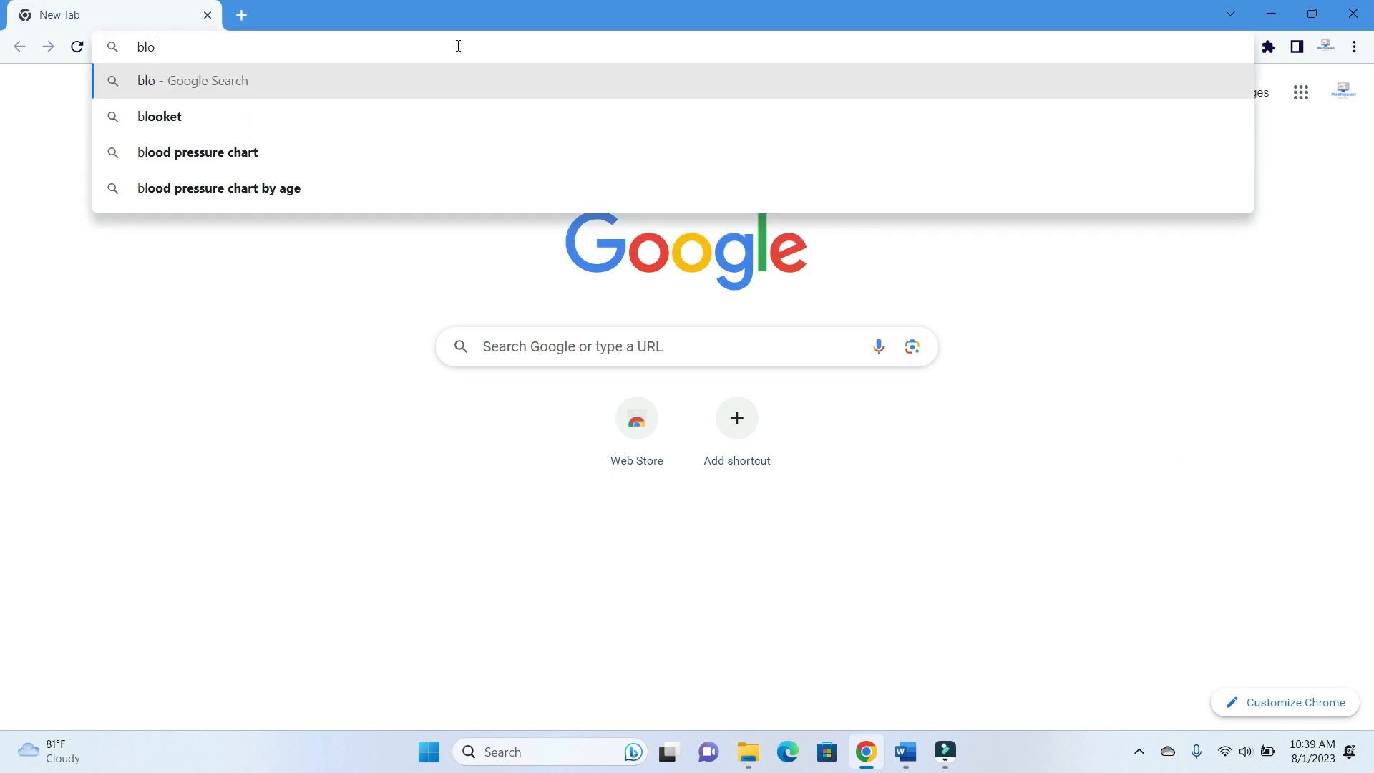
pyautogui.write('gger.')
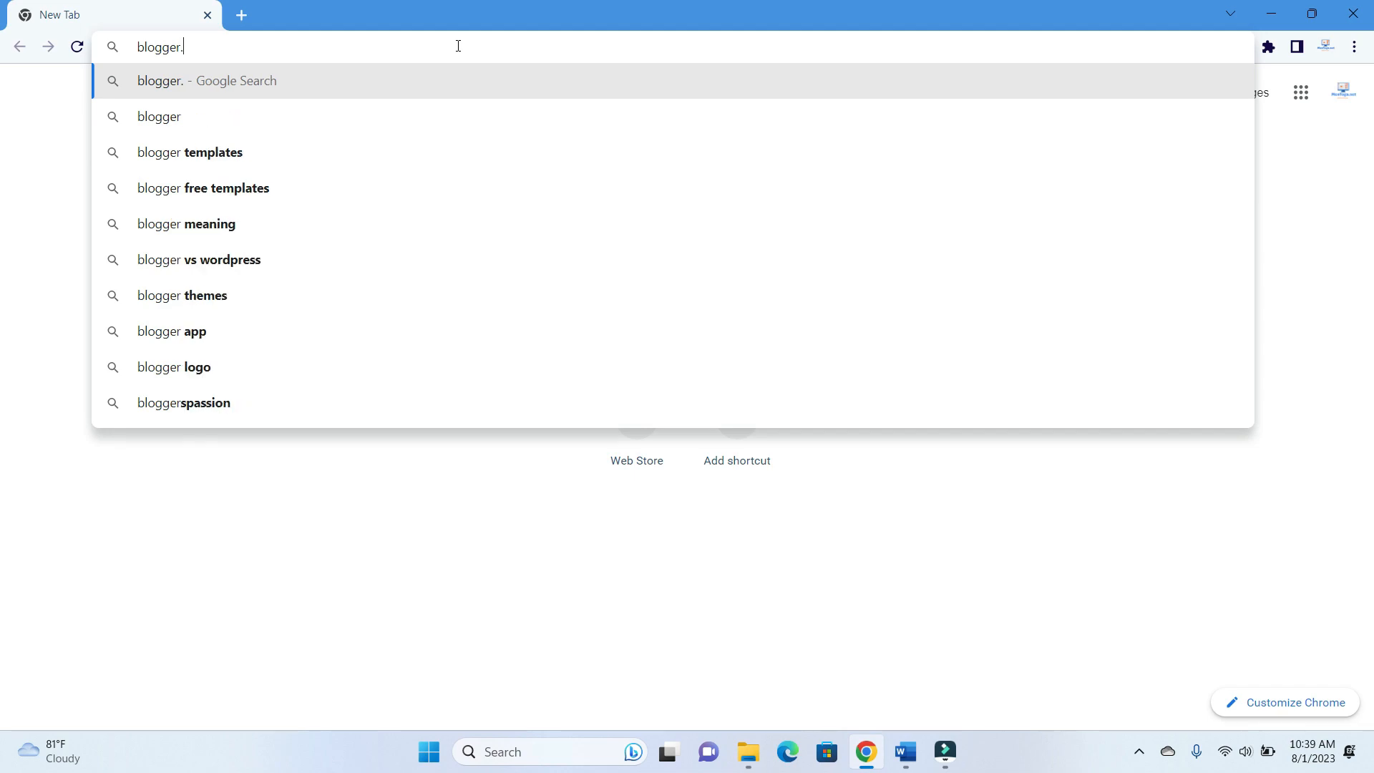
pyautogui.write('com')
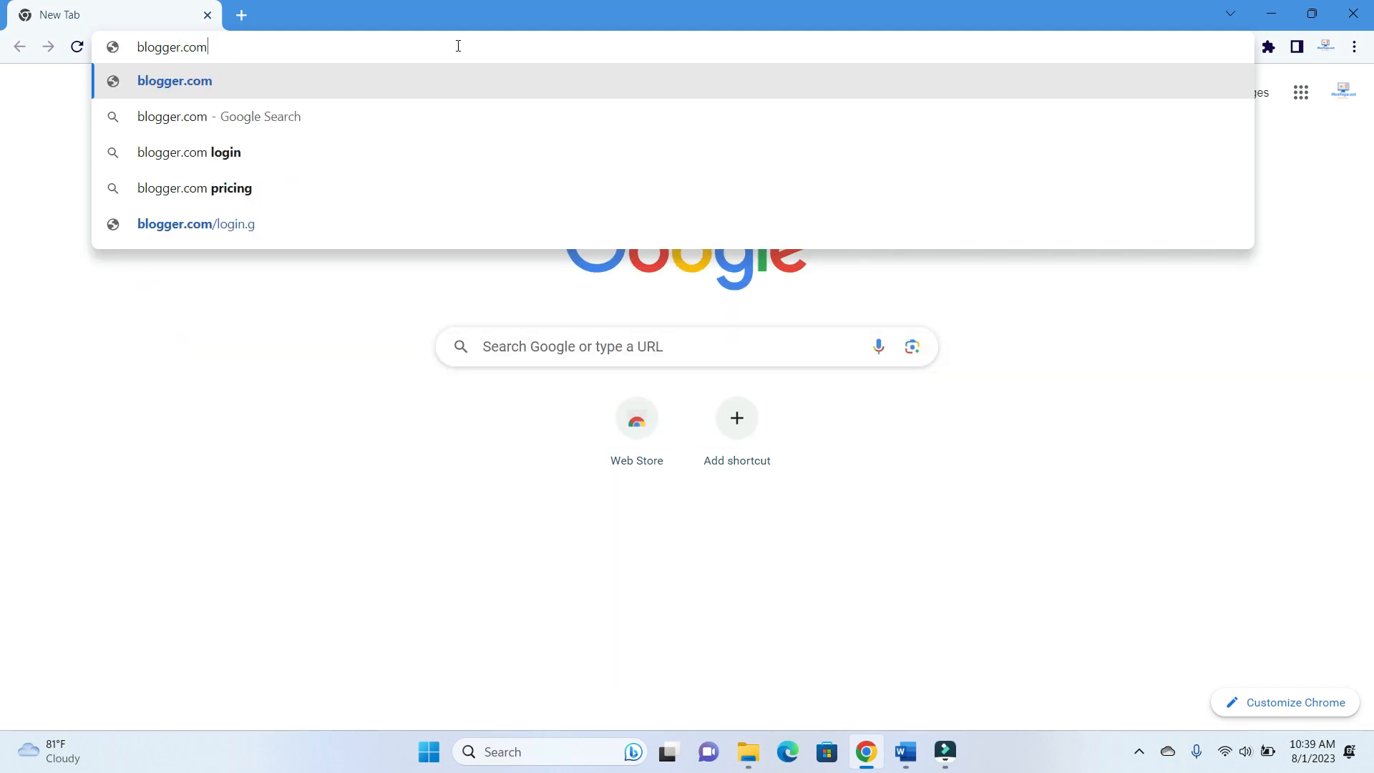
pyautogui.press('Return')
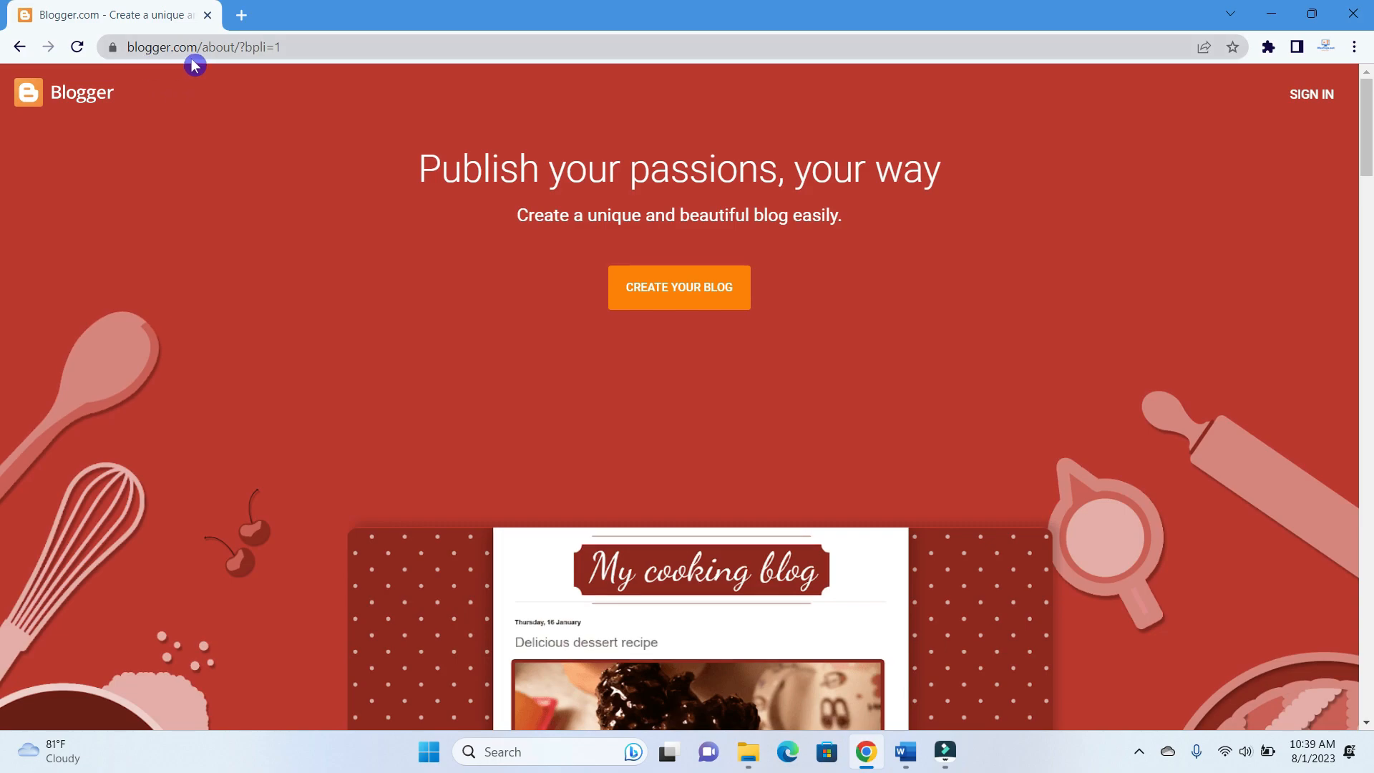
# Examine the Blogger landing page's sections on design, domains, earning money, audience and memories, and return to its beginning
pyautogui.scroll(-1, 1315, 312)
pyautogui.scroll(-2, 1145, 229)
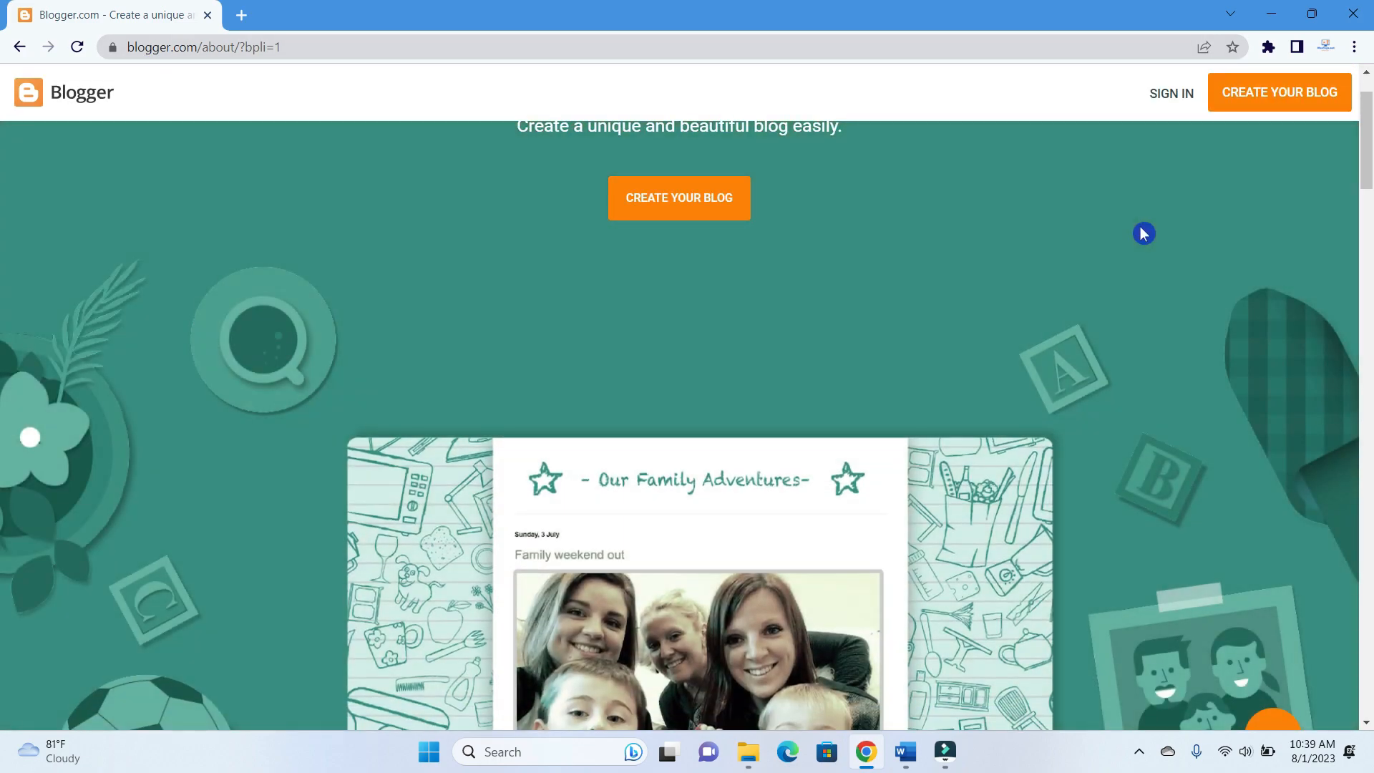
pyautogui.scroll(-3, 1144, 232)
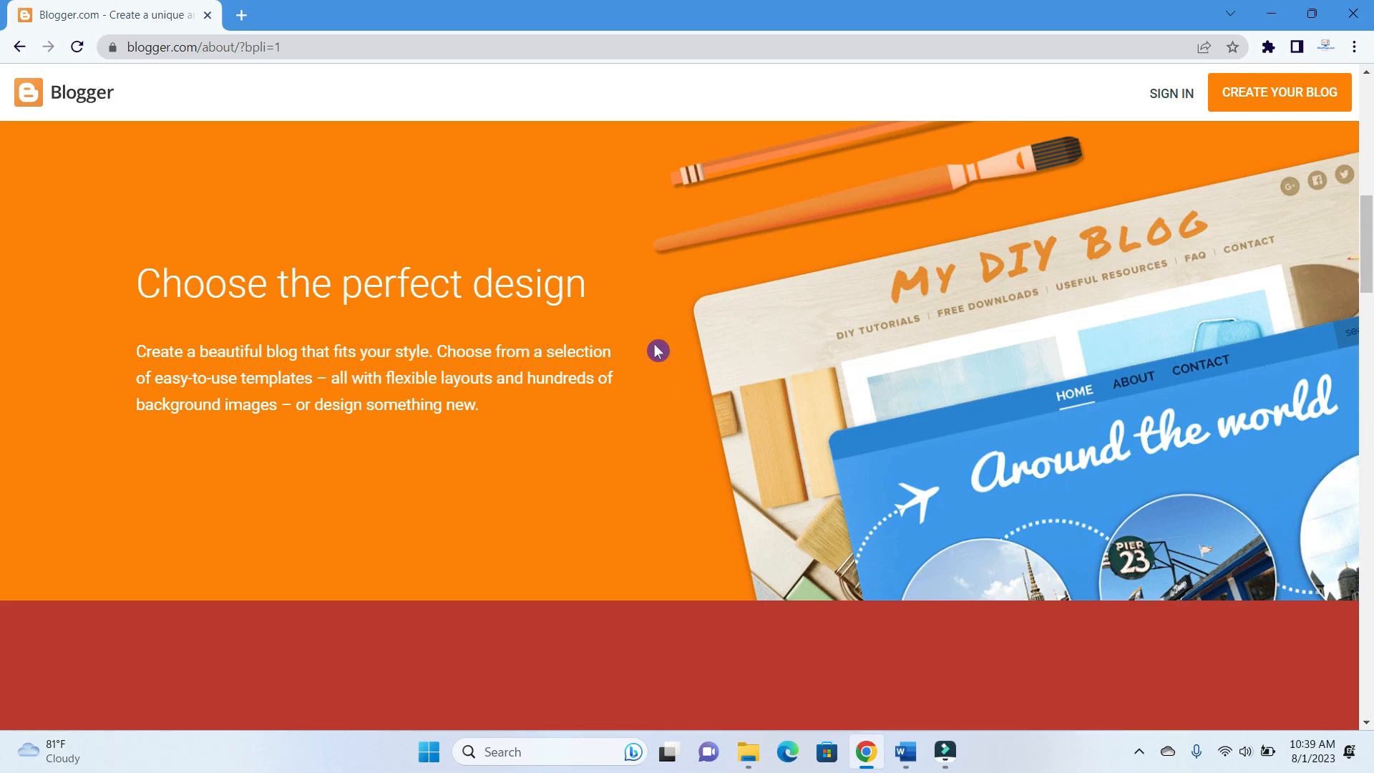
pyautogui.scroll(-5, 819, 374)
pyautogui.scroll(-3, 821, 375)
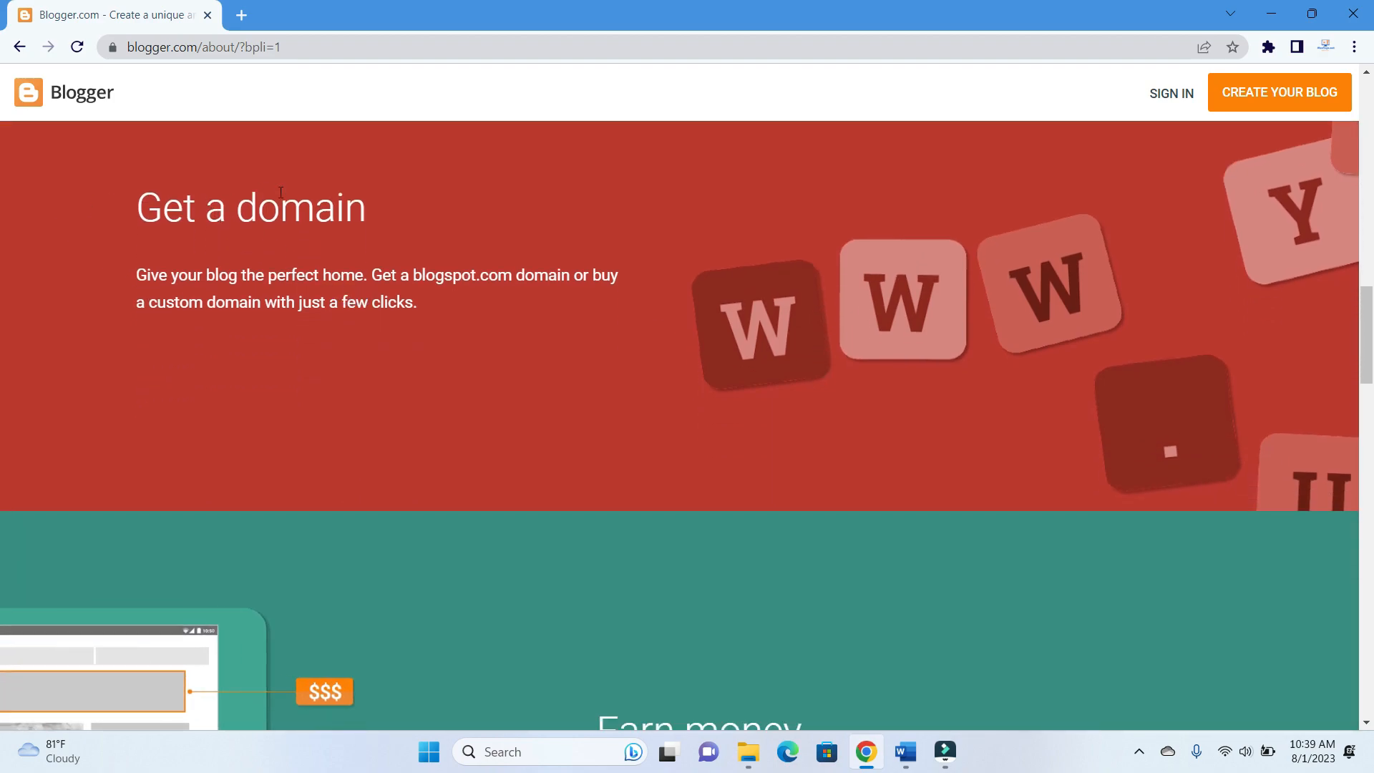
pyautogui.scroll(-6, 651, 283)
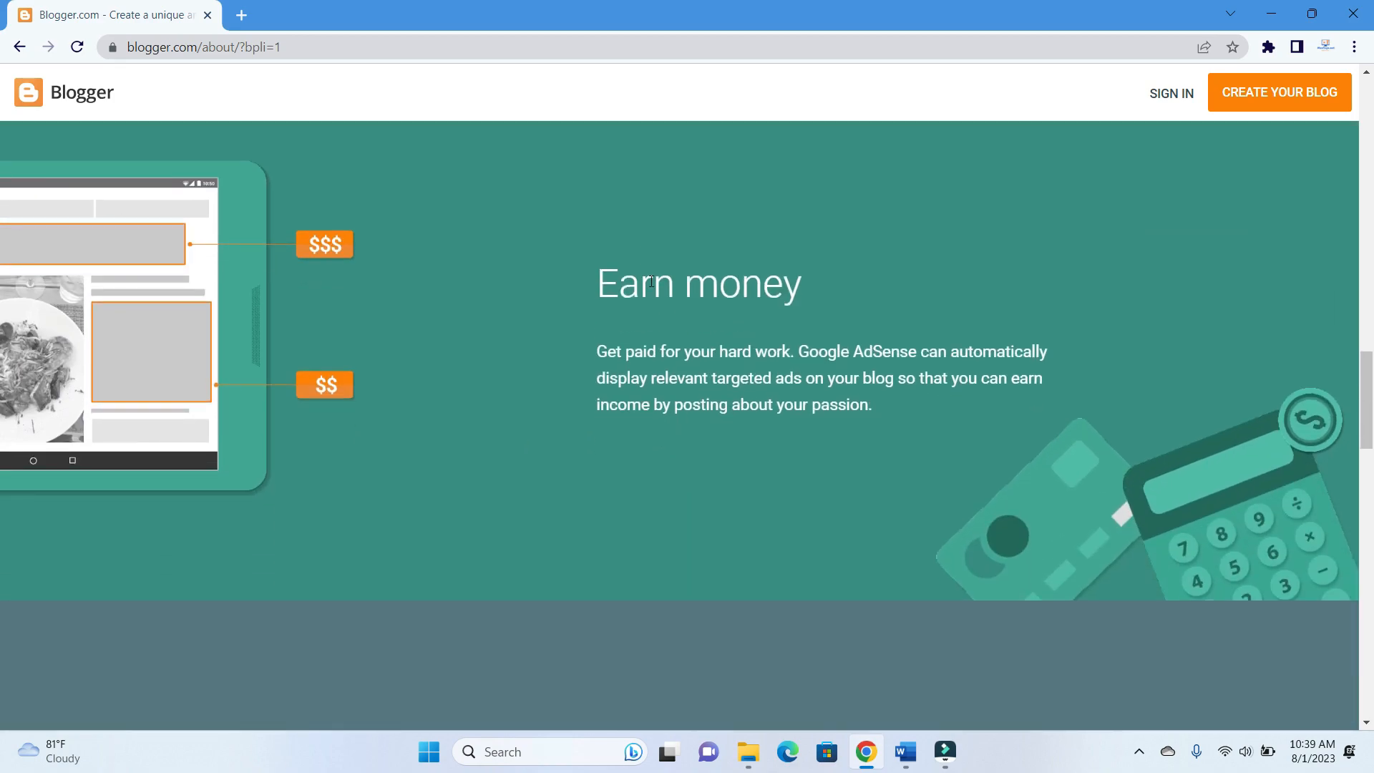
pyautogui.scroll(-6, 650, 284)
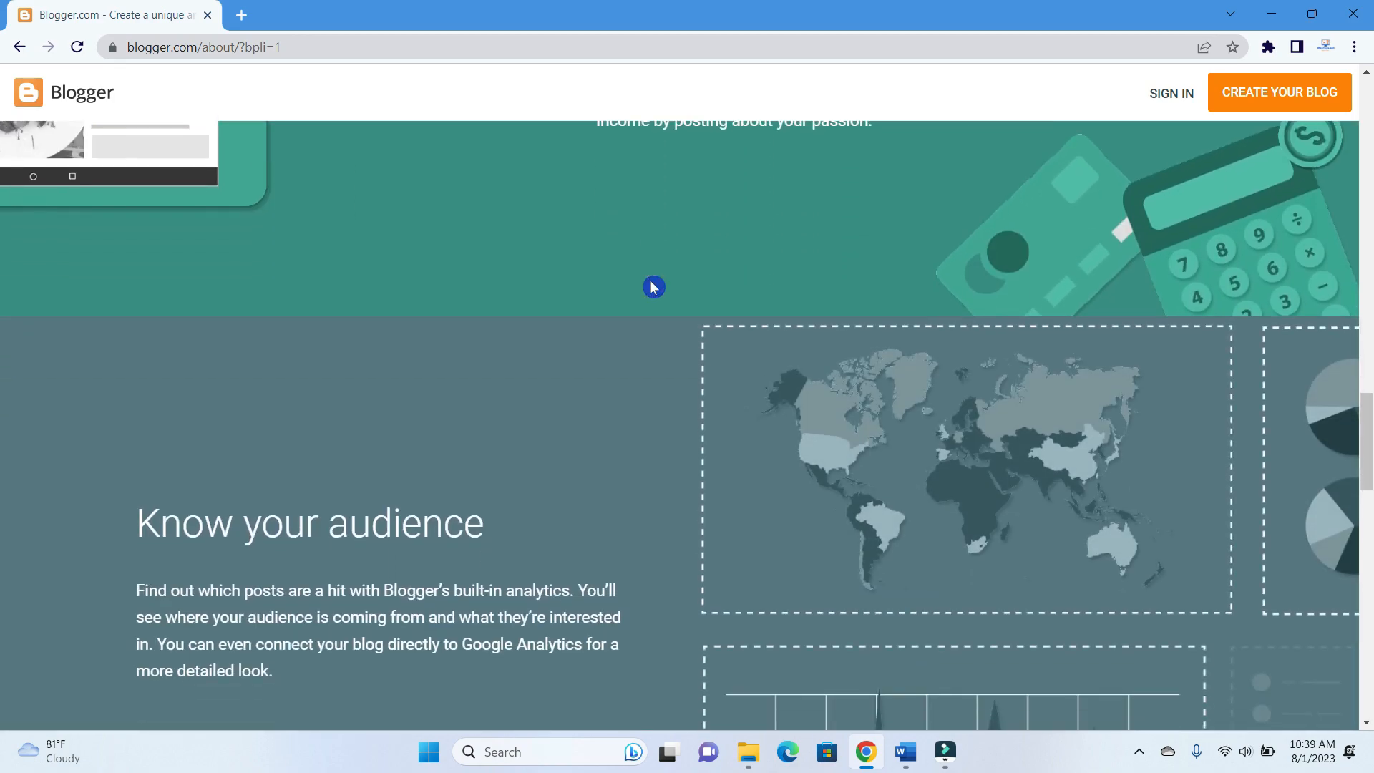
pyautogui.scroll(-3, 652, 286)
pyautogui.scroll(-2, 652, 286)
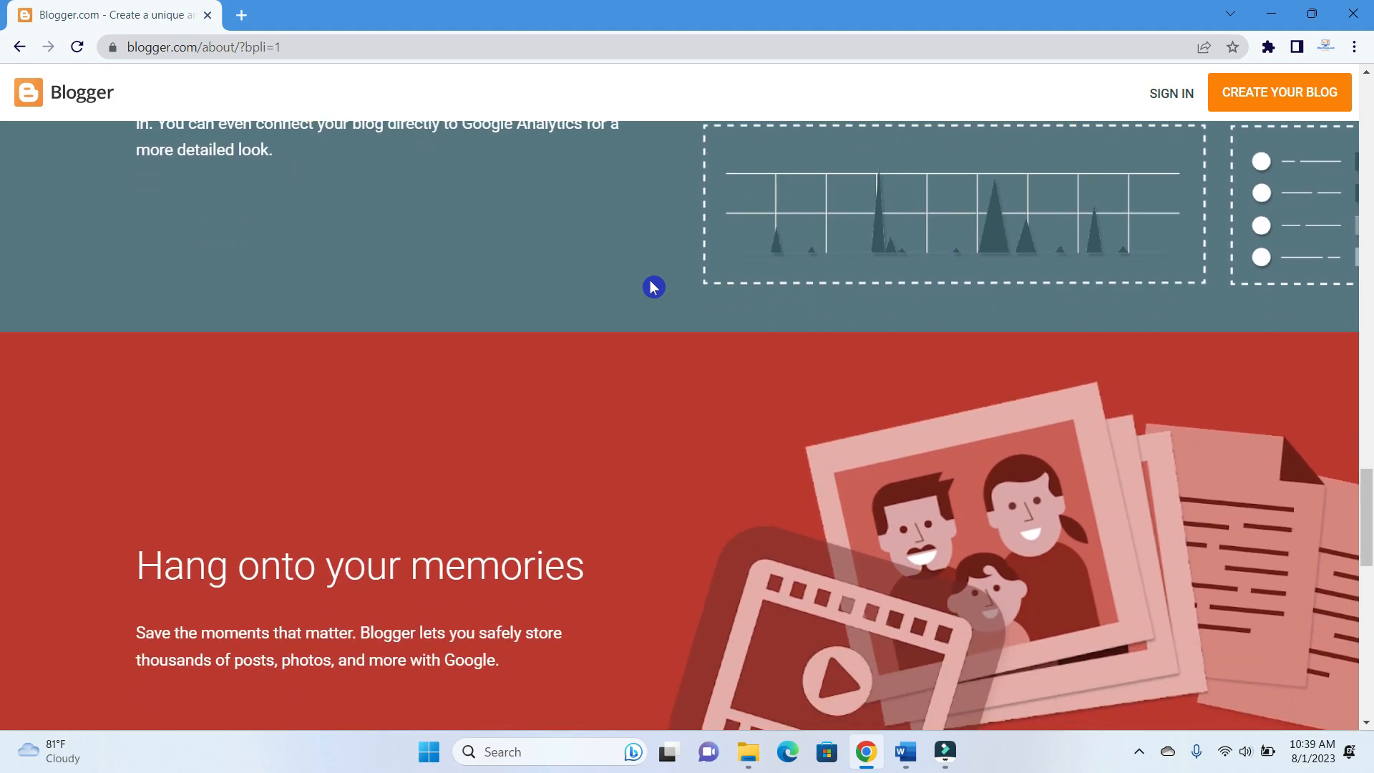
pyautogui.scroll(-5, 652, 286)
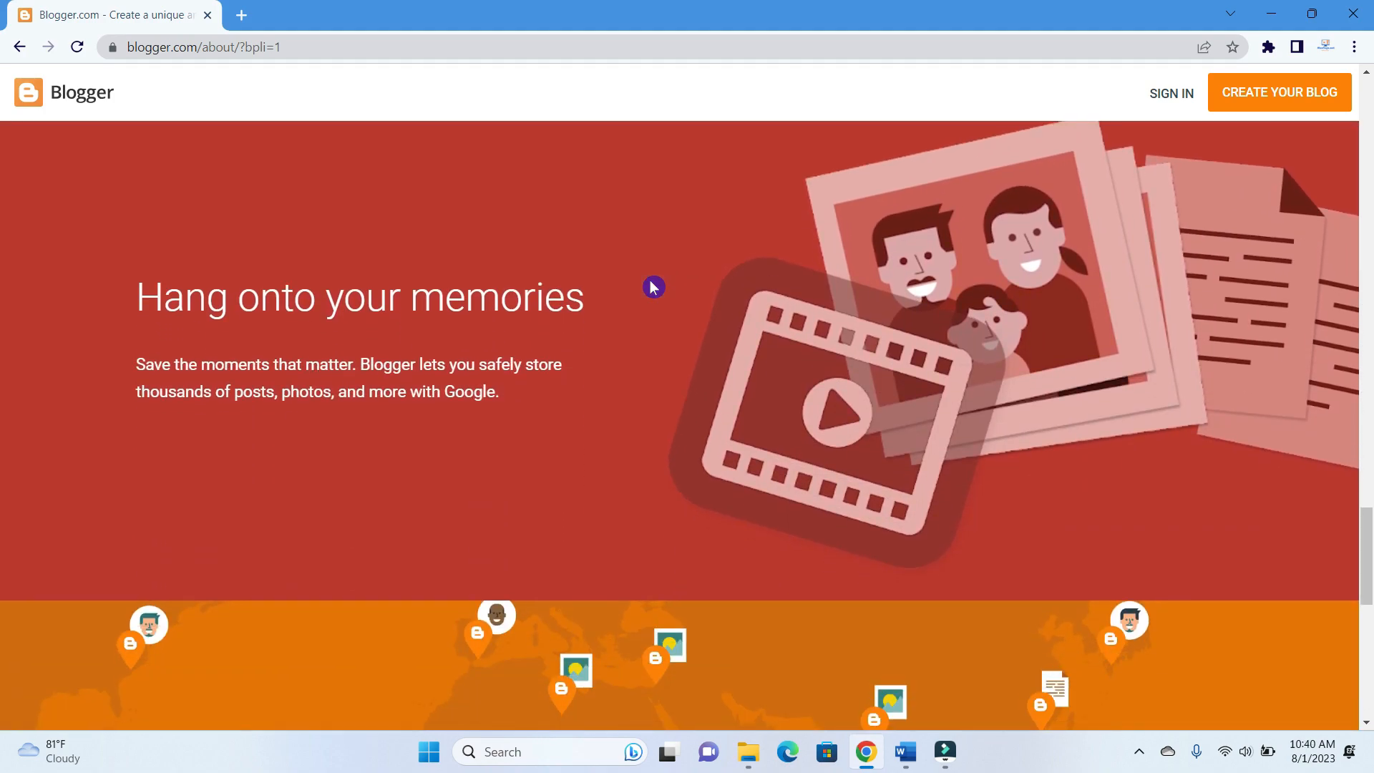
pyautogui.scroll(-8, 652, 286)
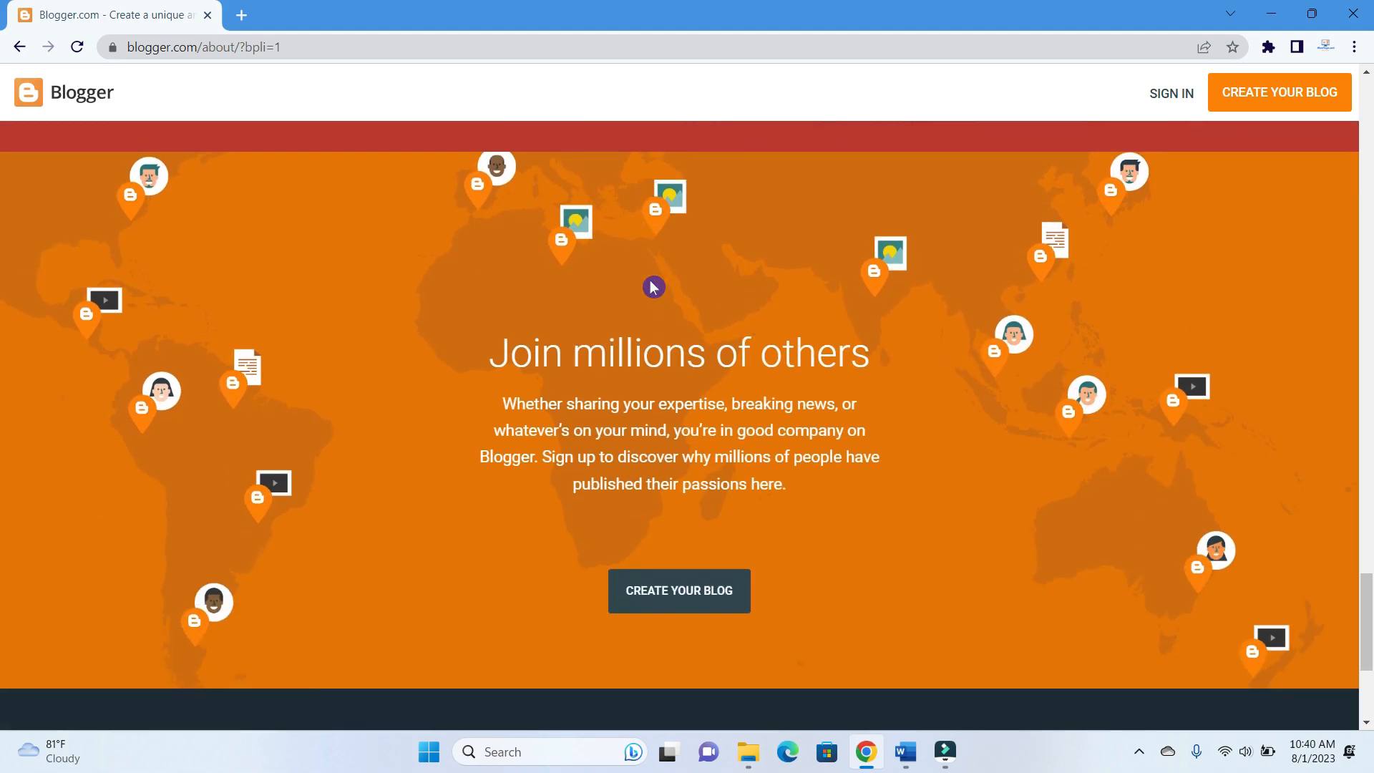
pyautogui.scroll(8, 652, 286)
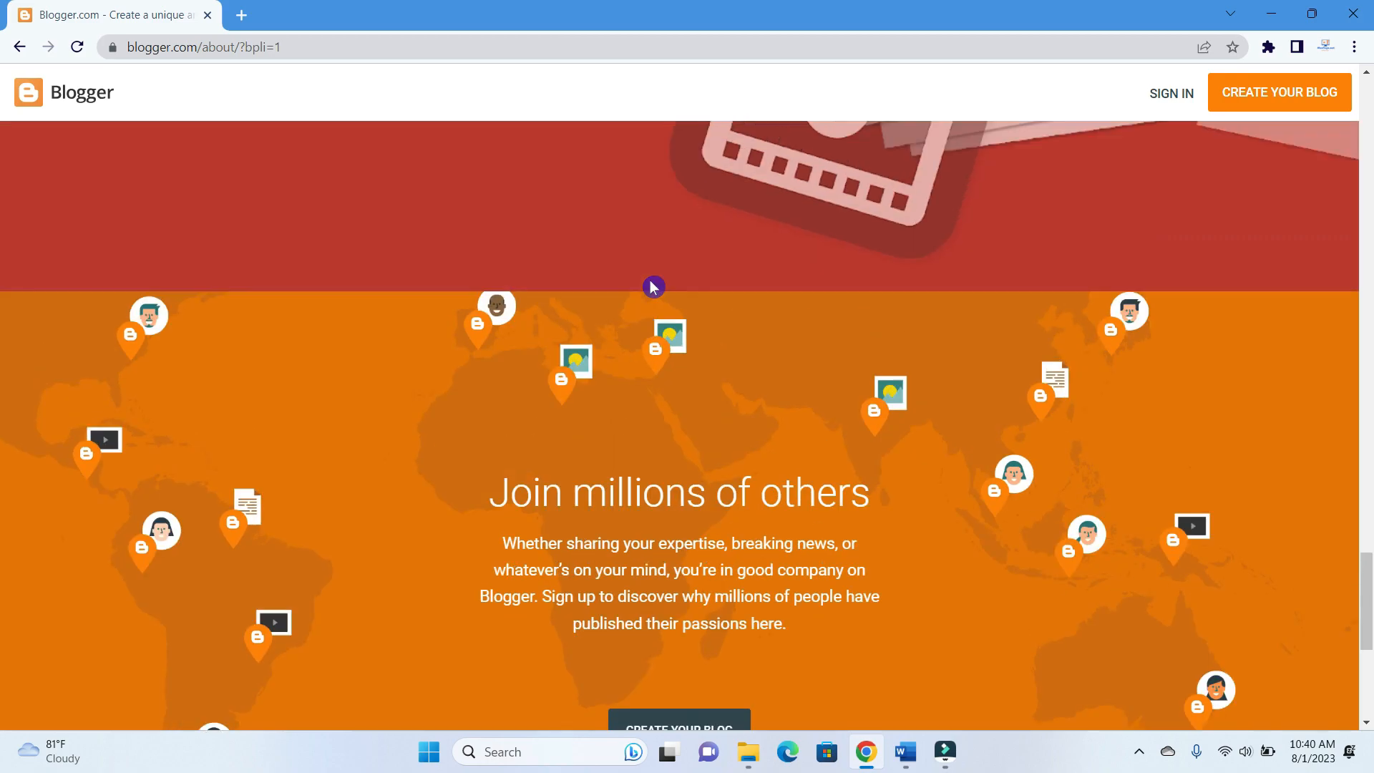
pyautogui.scroll(20, 652, 286)
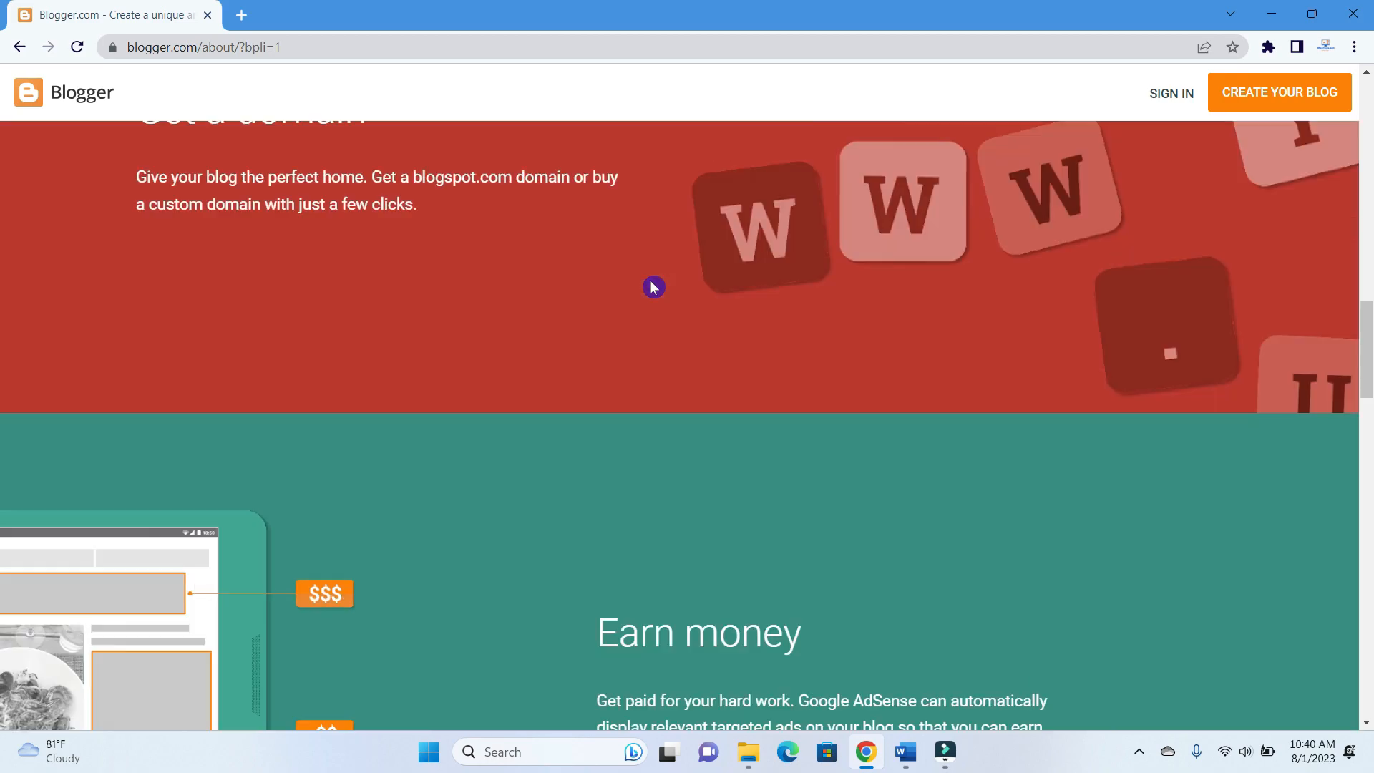
pyautogui.scroll(15, 653, 287)
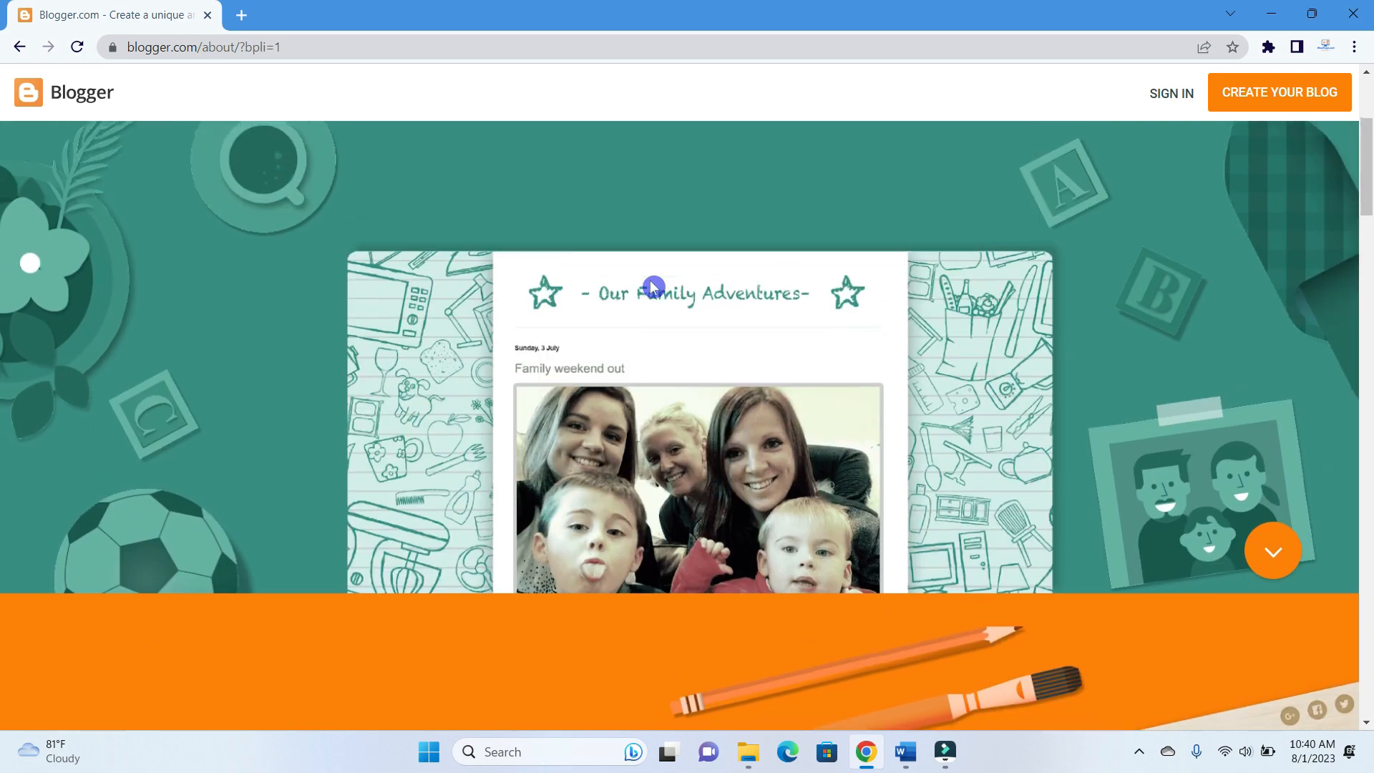
pyautogui.scroll(3, 652, 288)
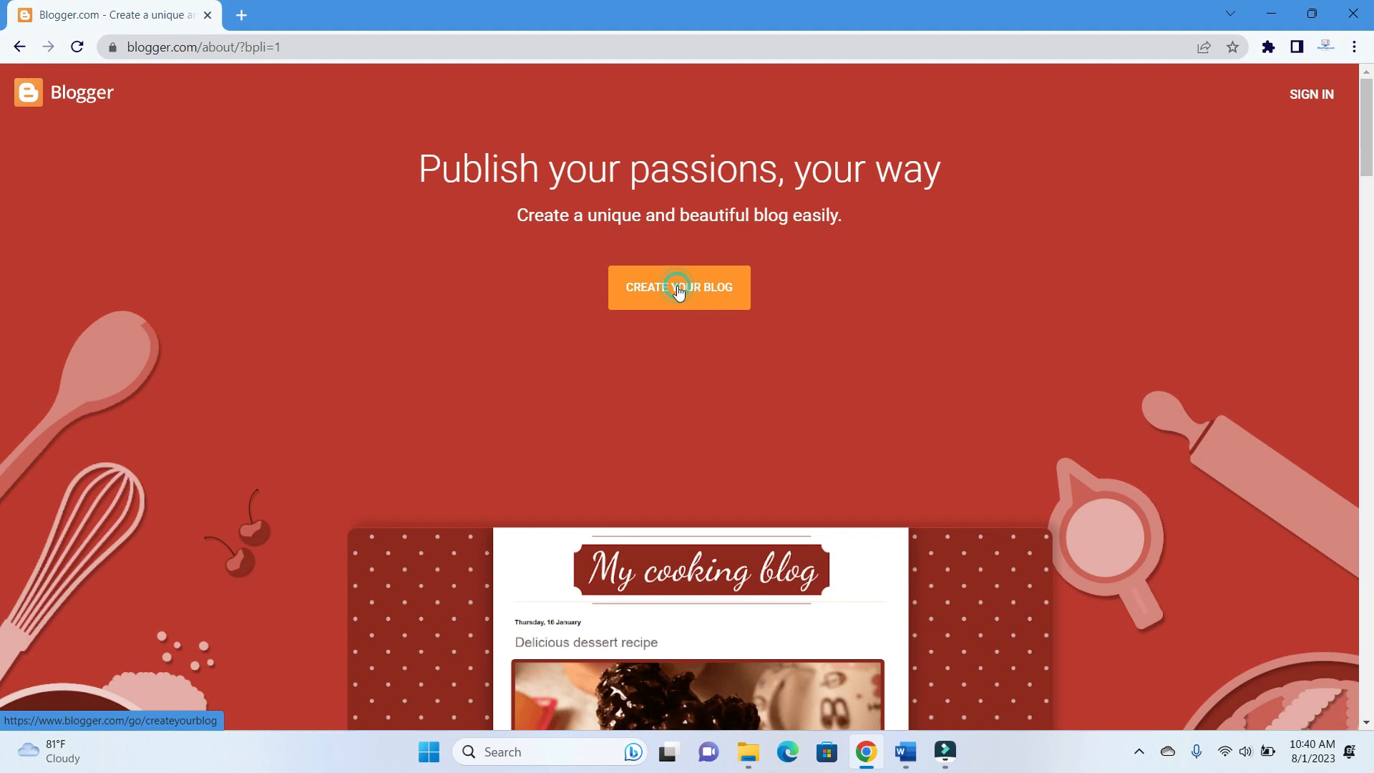
# Start creating a blog and check which Google account the browser profile uses
pyautogui.click(679, 293)
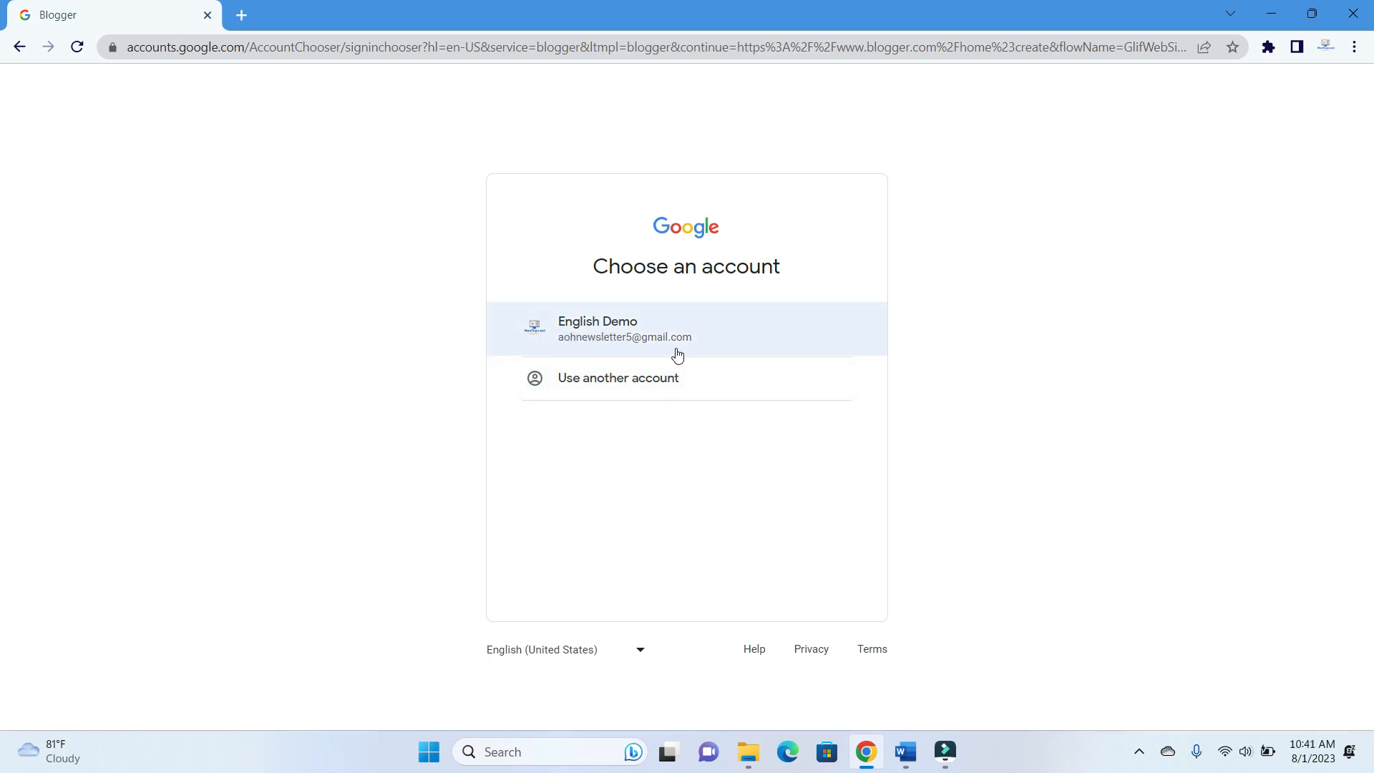
pyautogui.click(1326, 50)
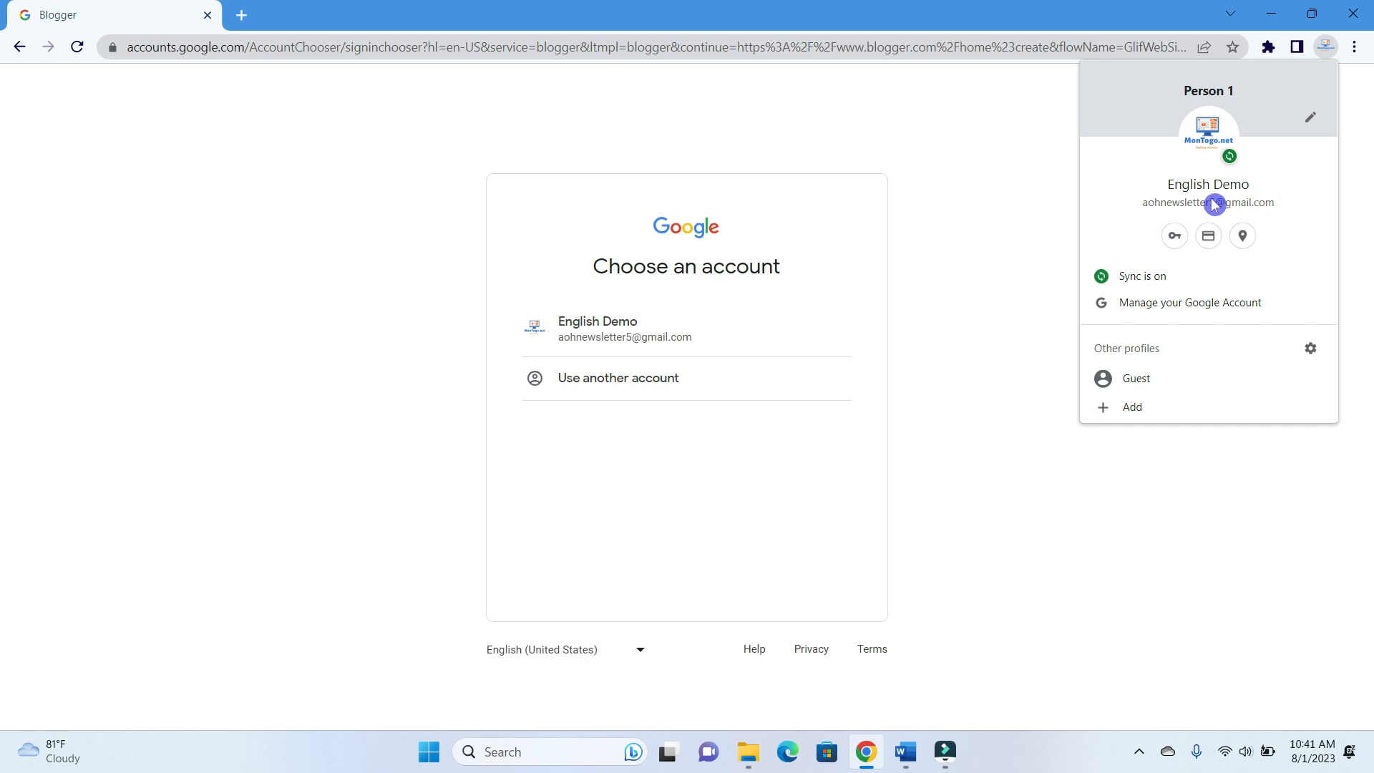
pyautogui.click(940, 252)
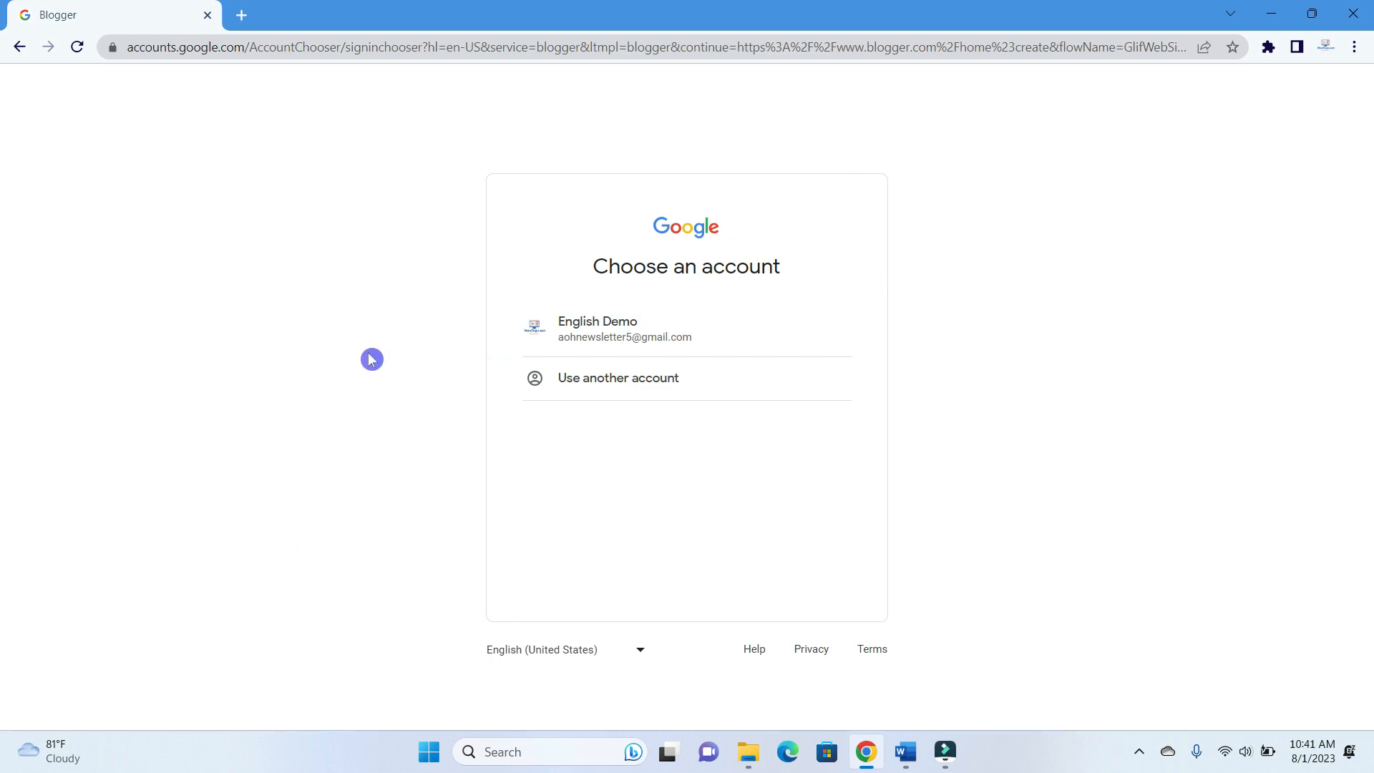
# Choose the listed demo account, dismiss the Windows Hello offer, and sign in with the account password
pyautogui.click(622, 332)
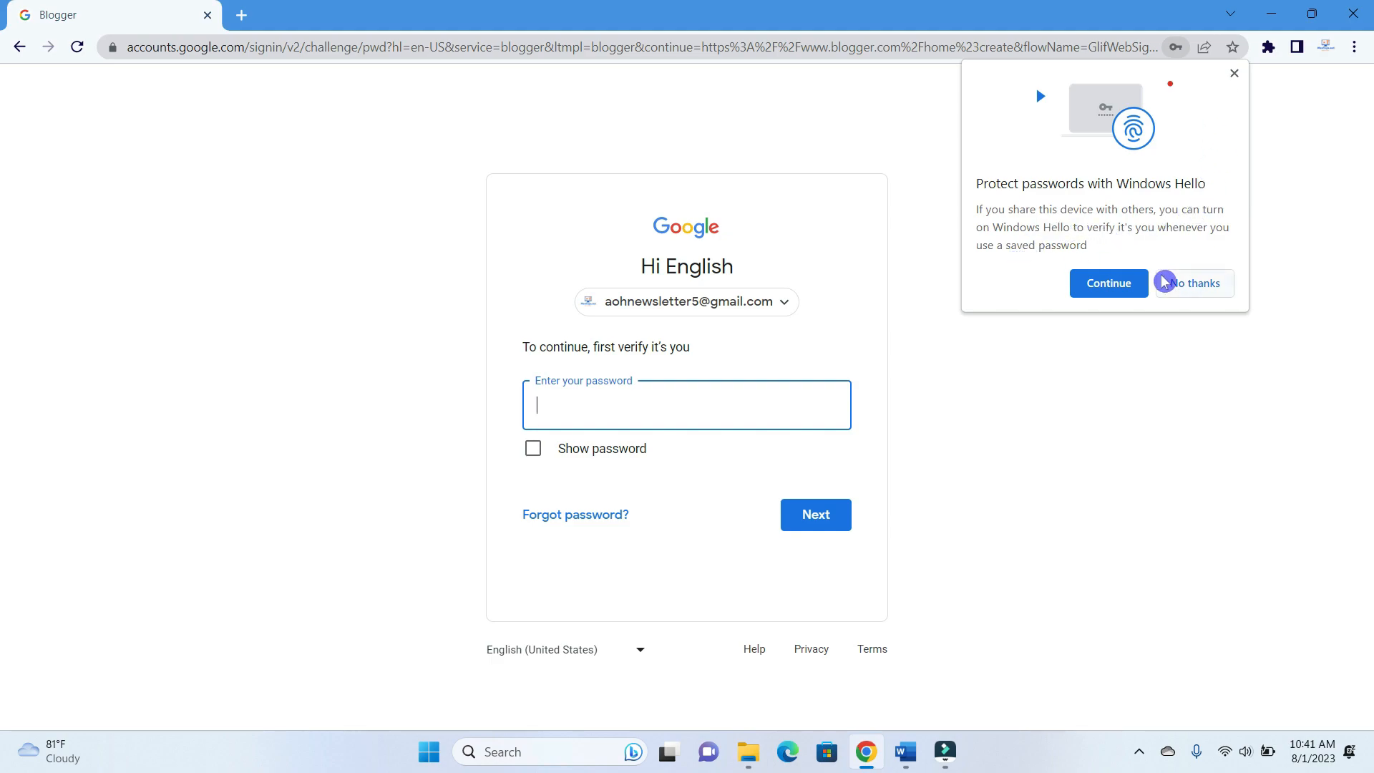
pyautogui.click(1231, 74)
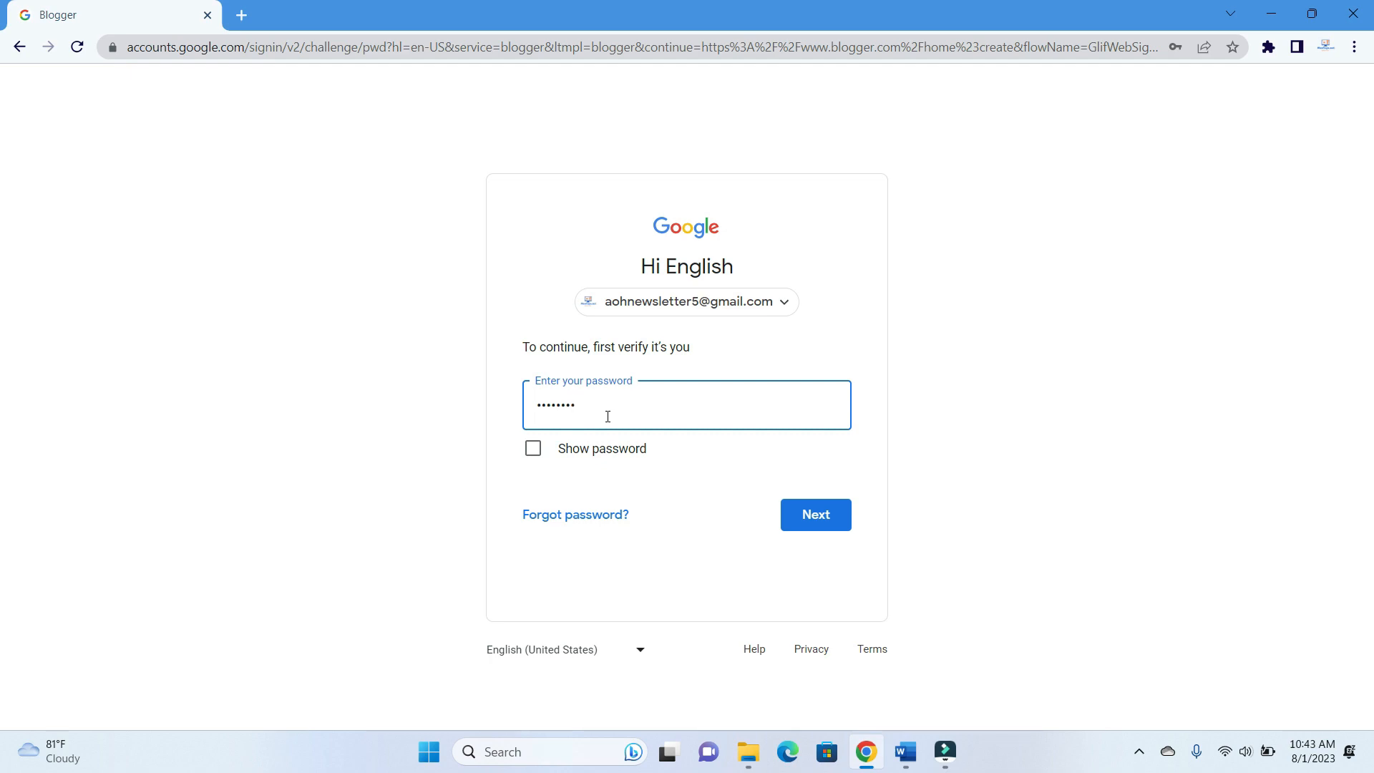
pyautogui.click(817, 515)
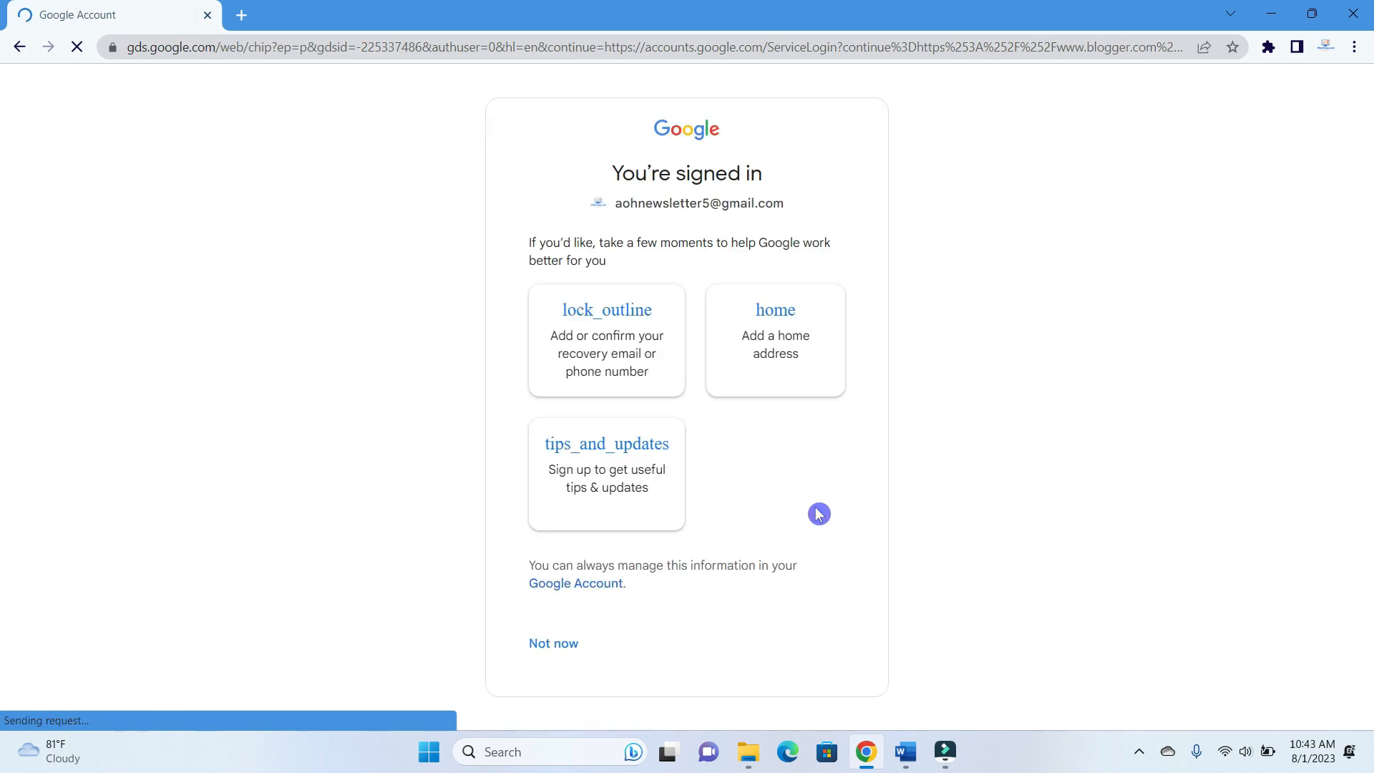
pyautogui.click(563, 648)
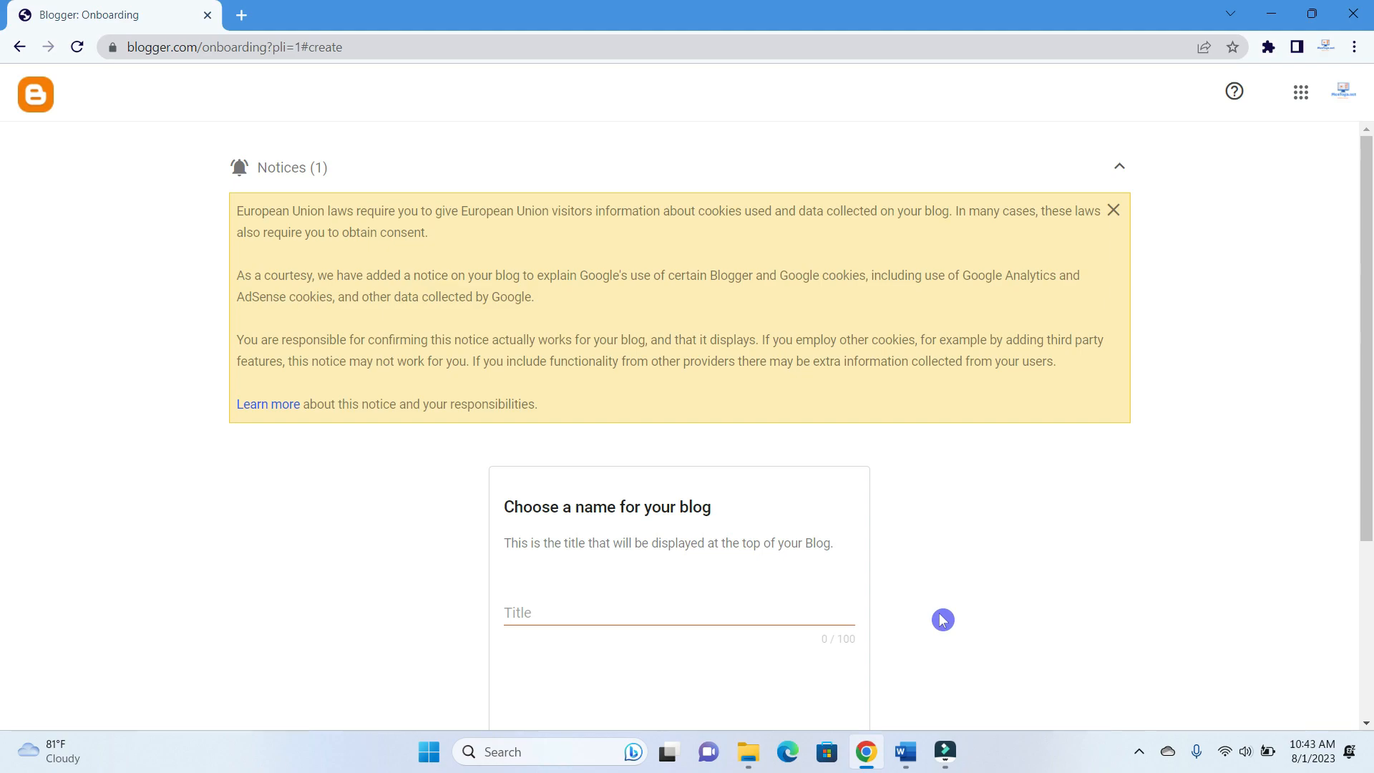
pyautogui.scroll(-1, 957, 539)
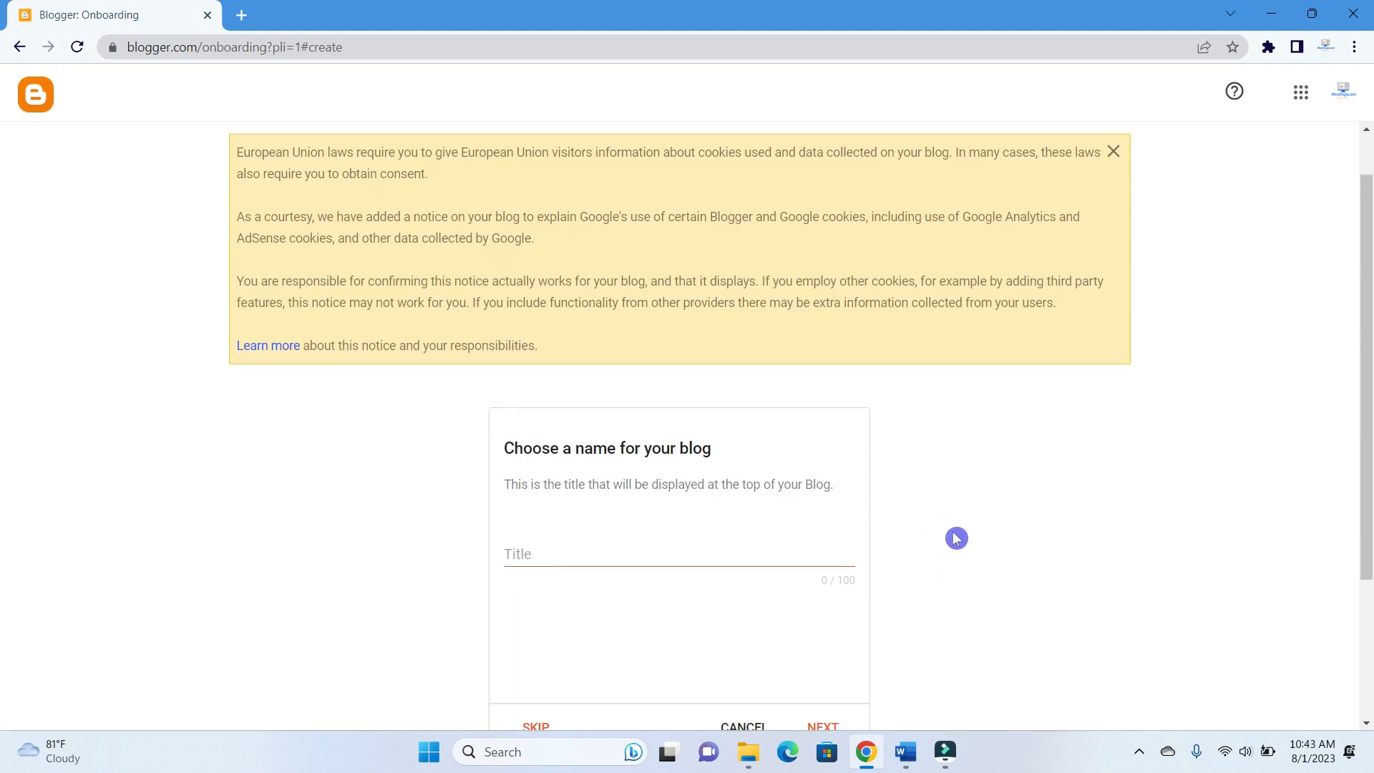
pyautogui.scroll(-1, 957, 539)
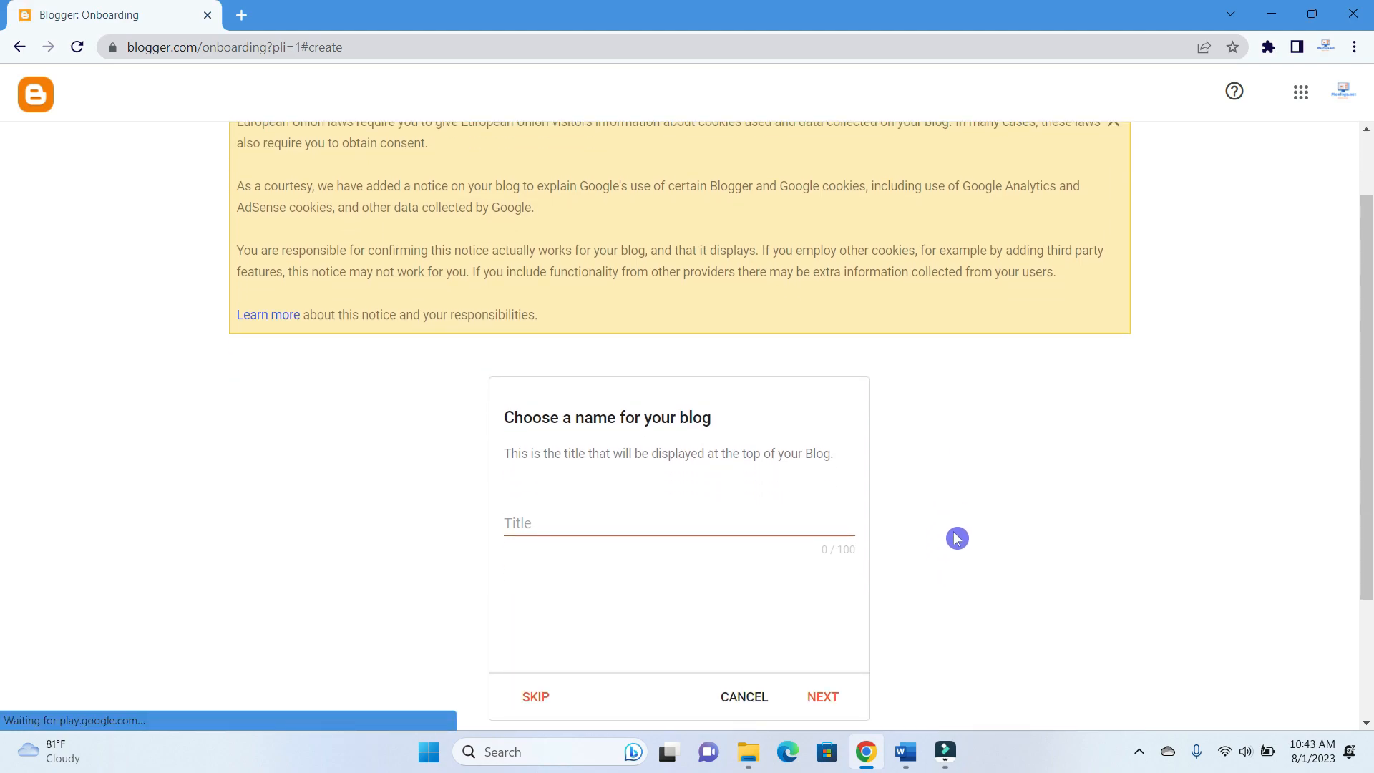
pyautogui.click(1355, 48)
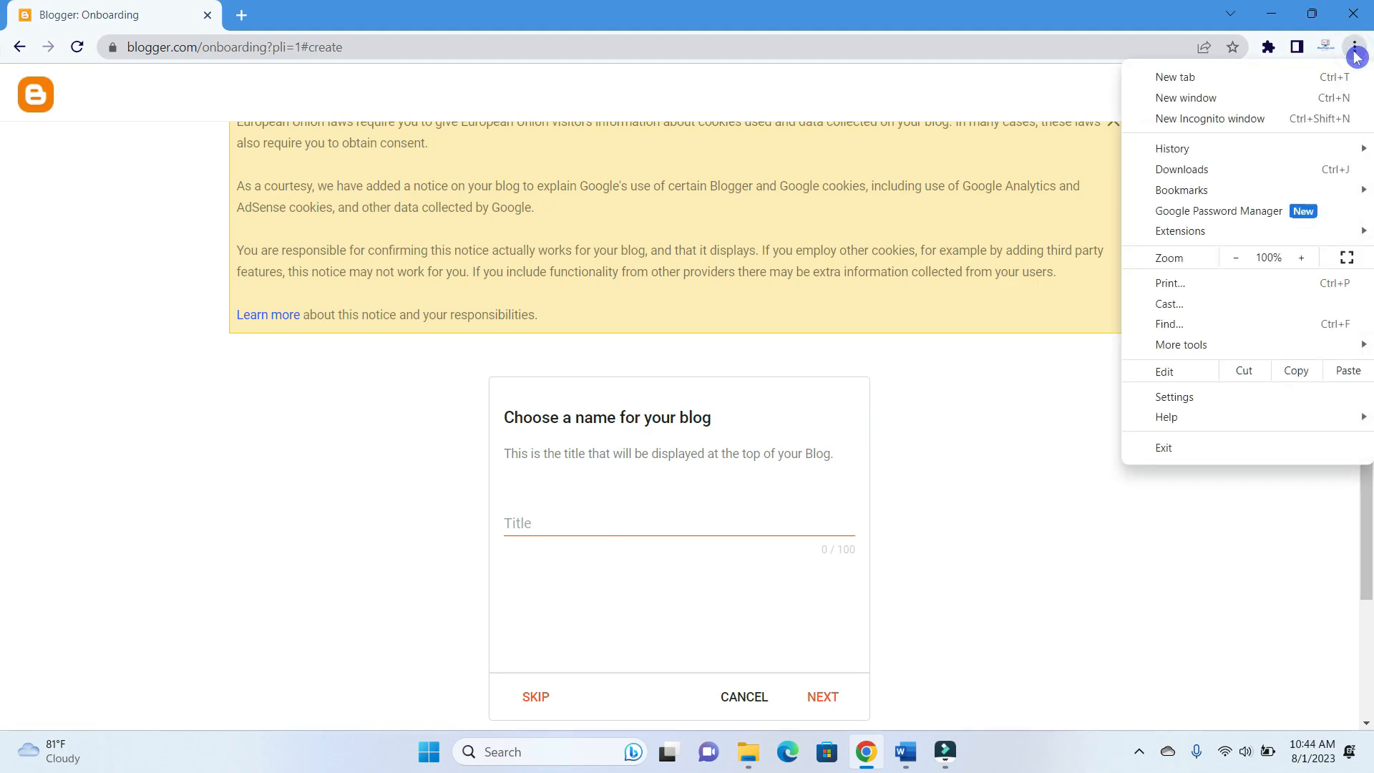
pyautogui.click(1302, 264)
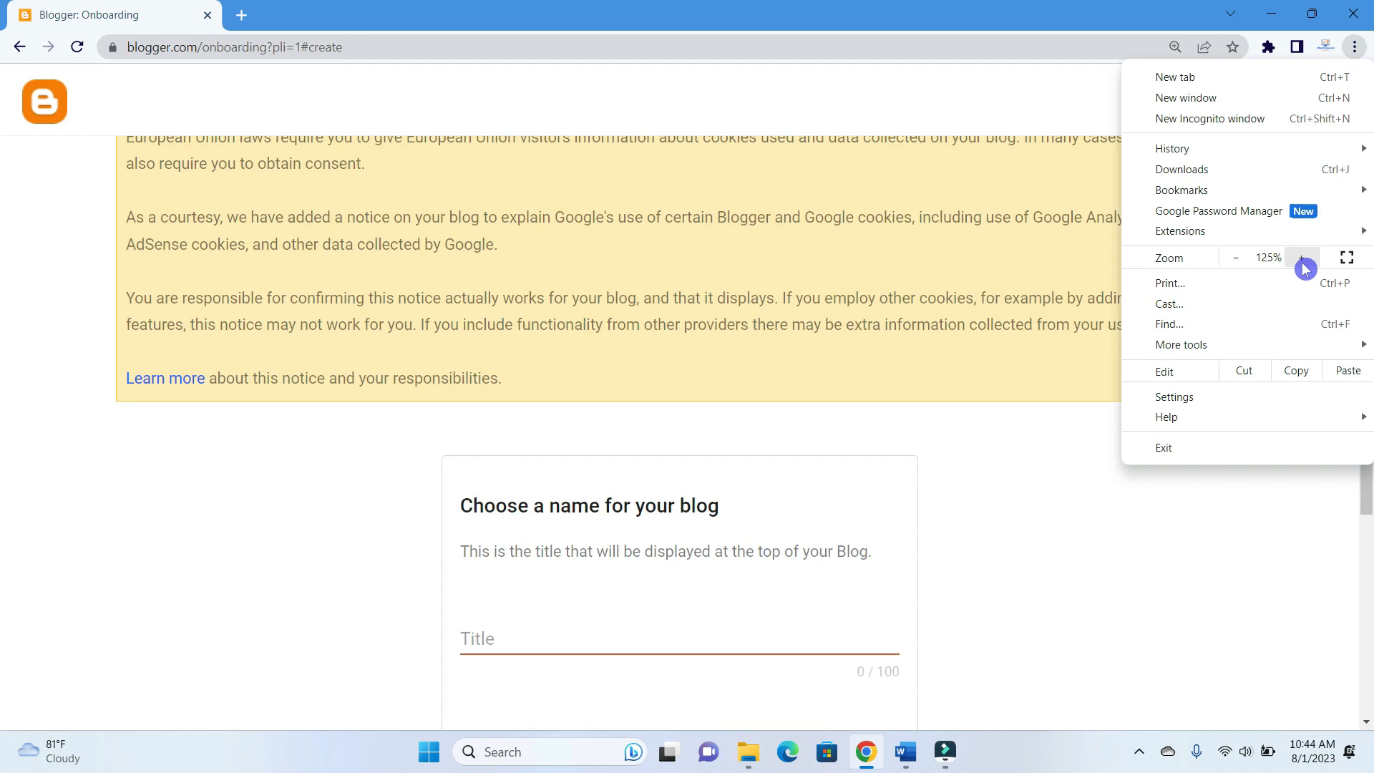
pyautogui.click(1100, 595)
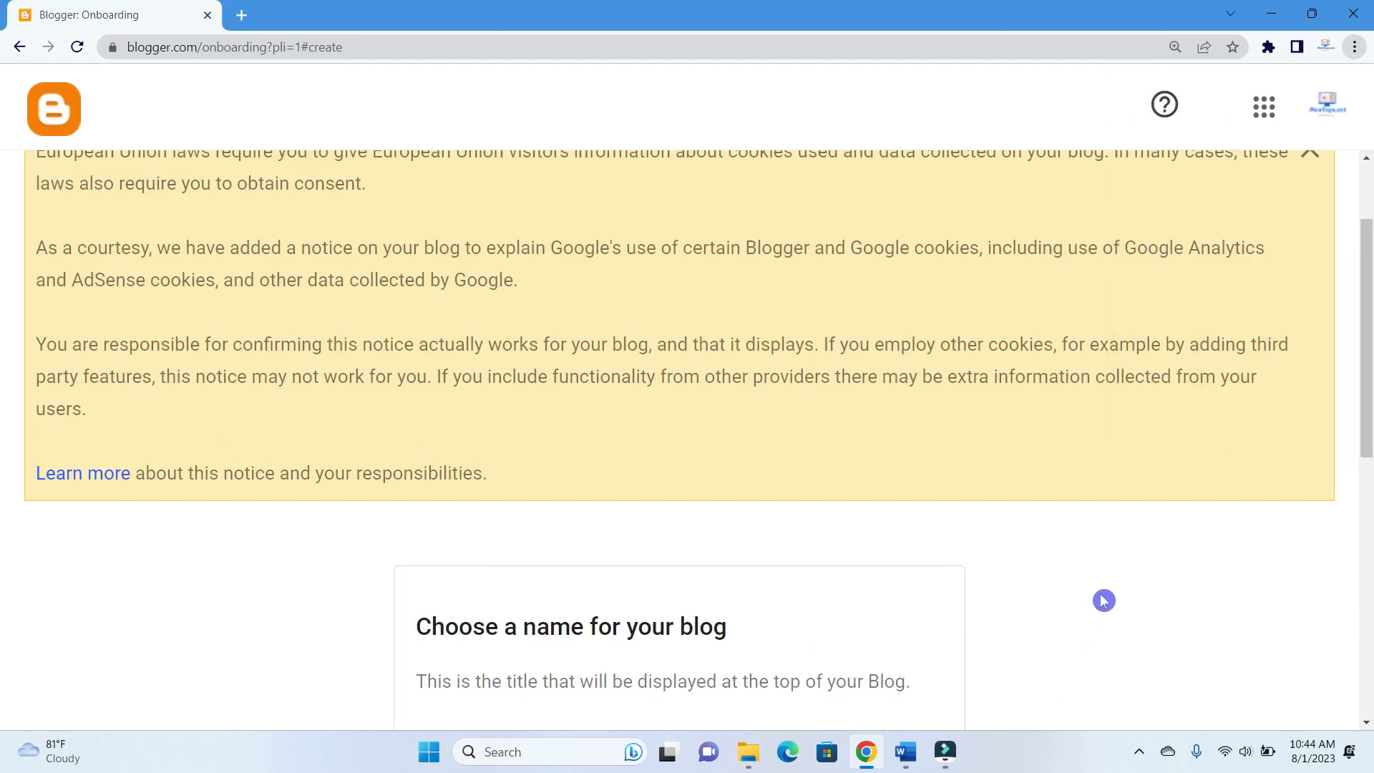
# Dismiss the European Union cookie notice and return to the blog name form
pyautogui.scroll(2, 1248, 294)
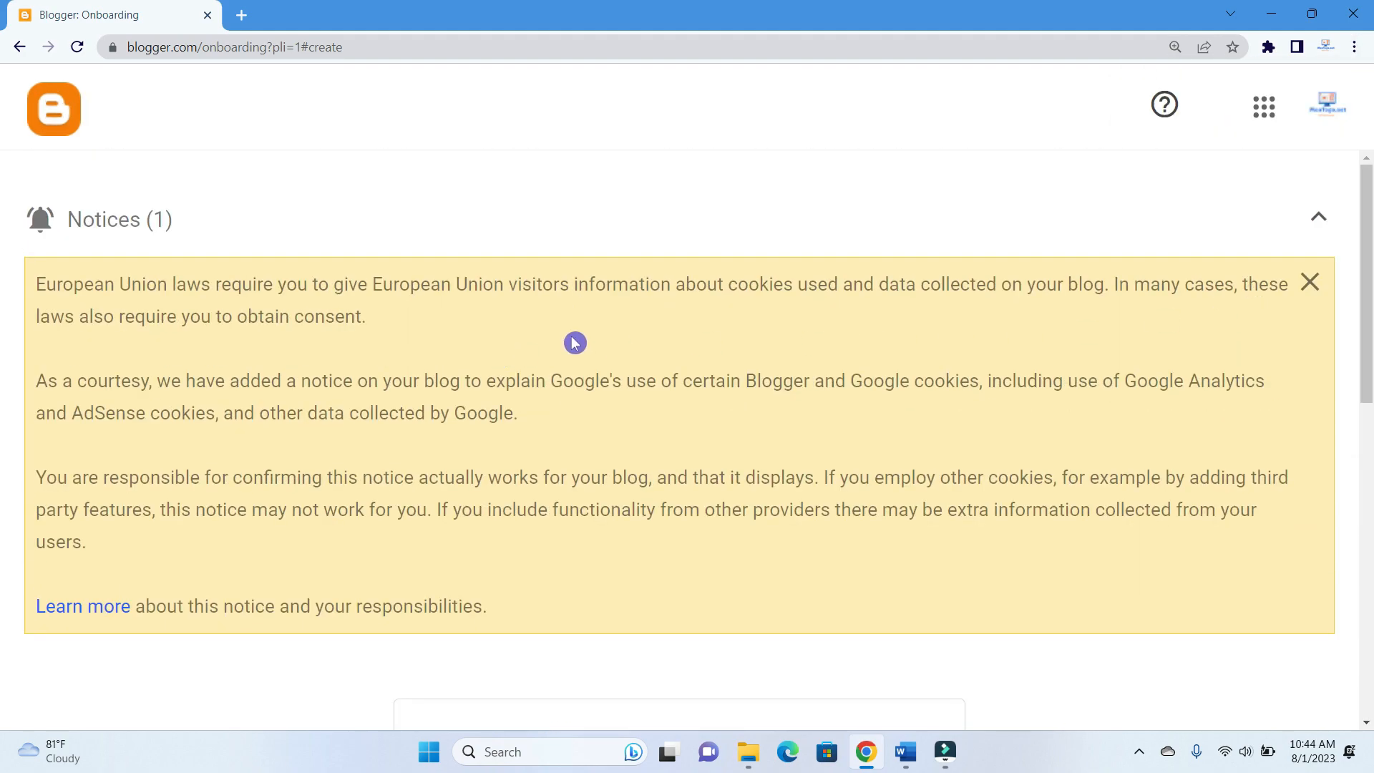
pyautogui.click(1309, 282)
pyautogui.scroll(-3, 1123, 368)
pyautogui.scroll(1, 1121, 369)
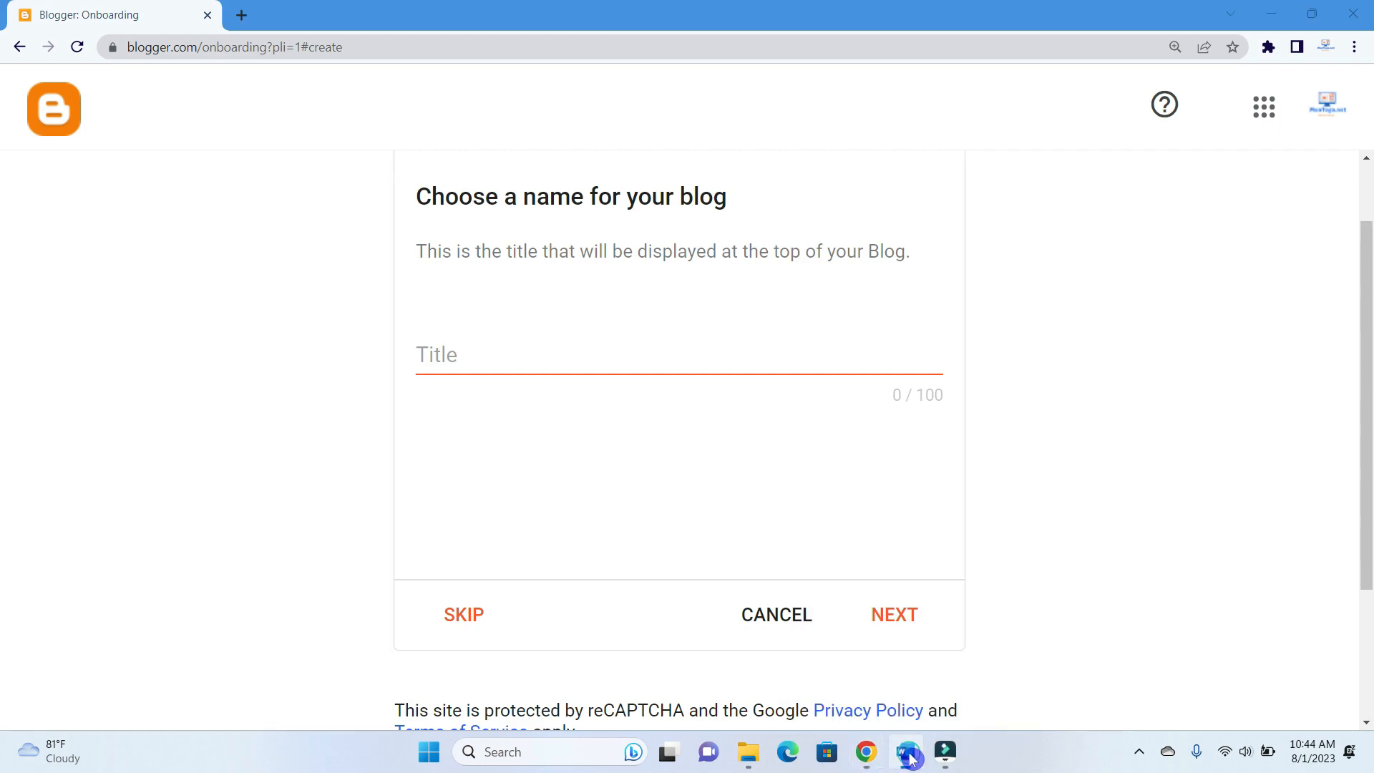
# Switch to the Word outline and copy the blog title "Home Taste"
pyautogui.click(905, 752)
pyautogui.click(558, 369)
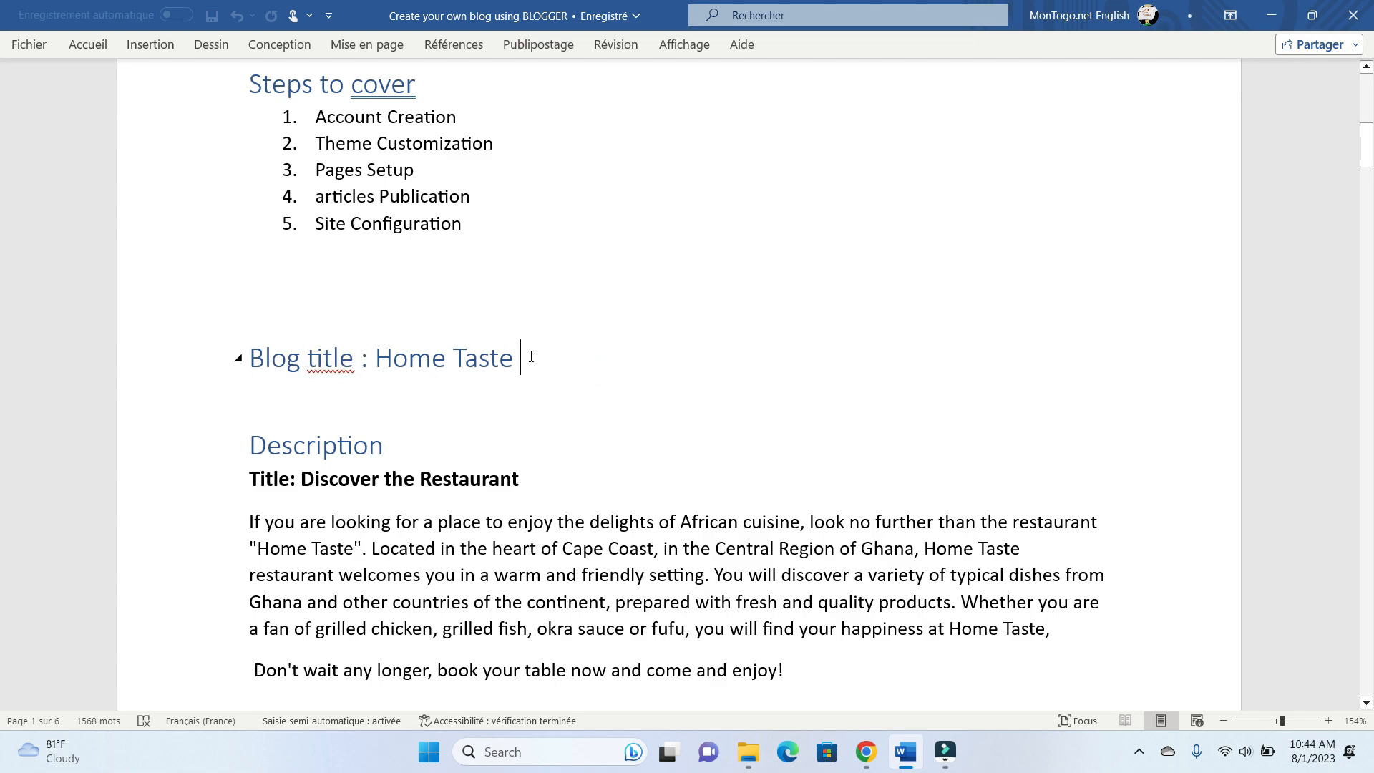
pyautogui.moveTo(531, 356); pyautogui.dragTo(379, 362)
pyautogui.hotkey('ctrl', 'c')
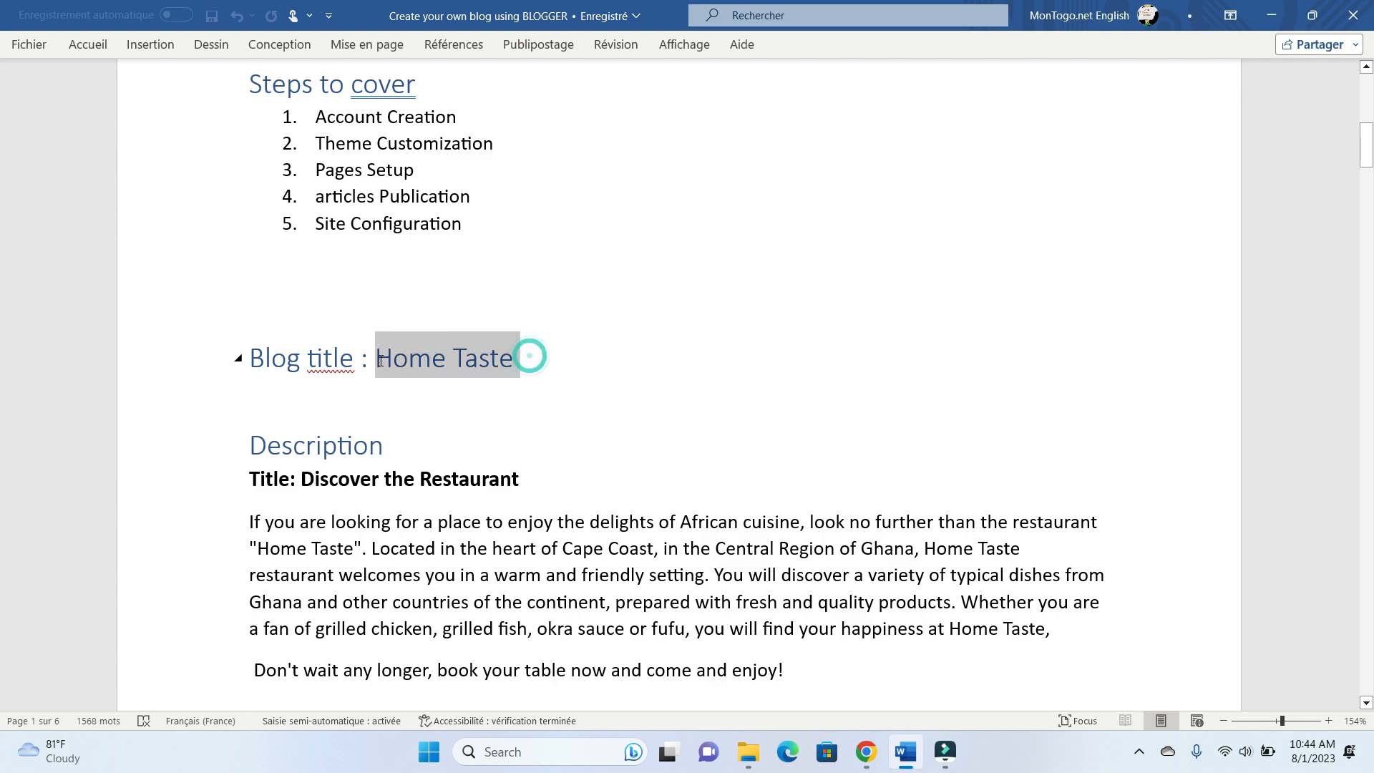
pyautogui.rightClick(458, 374)
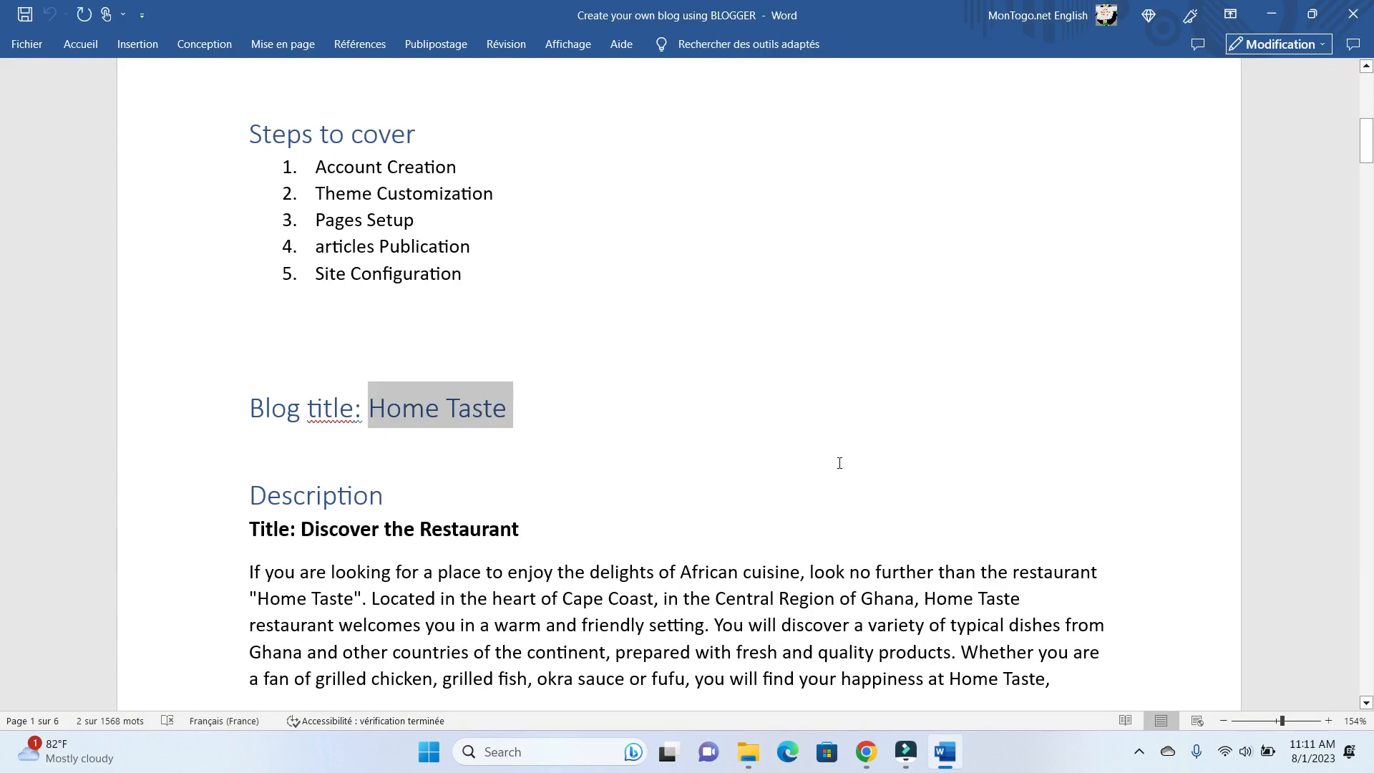
# Return to the Blogger page in Chrome, enter "Home Taste" as the blog title and continue to the URL stage
pyautogui.click(1280, 26)
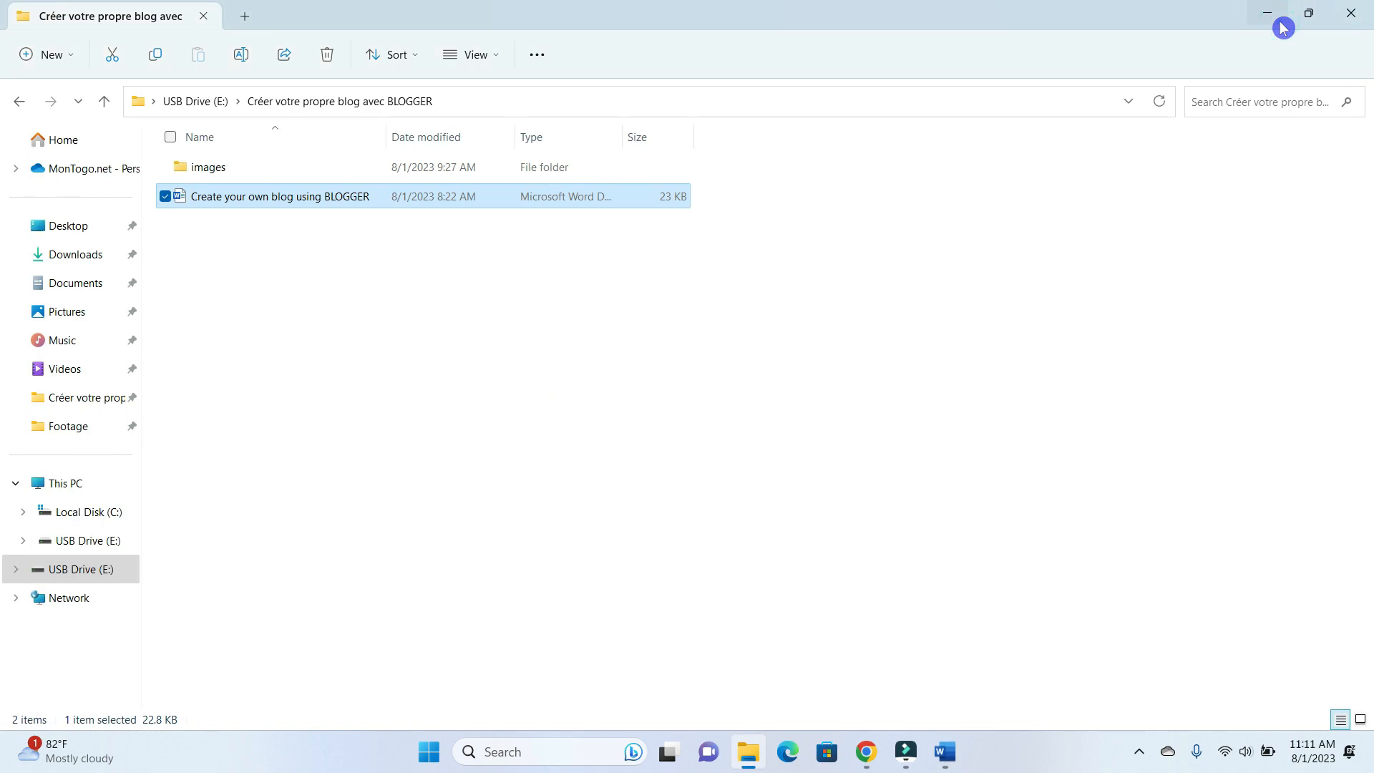
pyautogui.click(1282, 27)
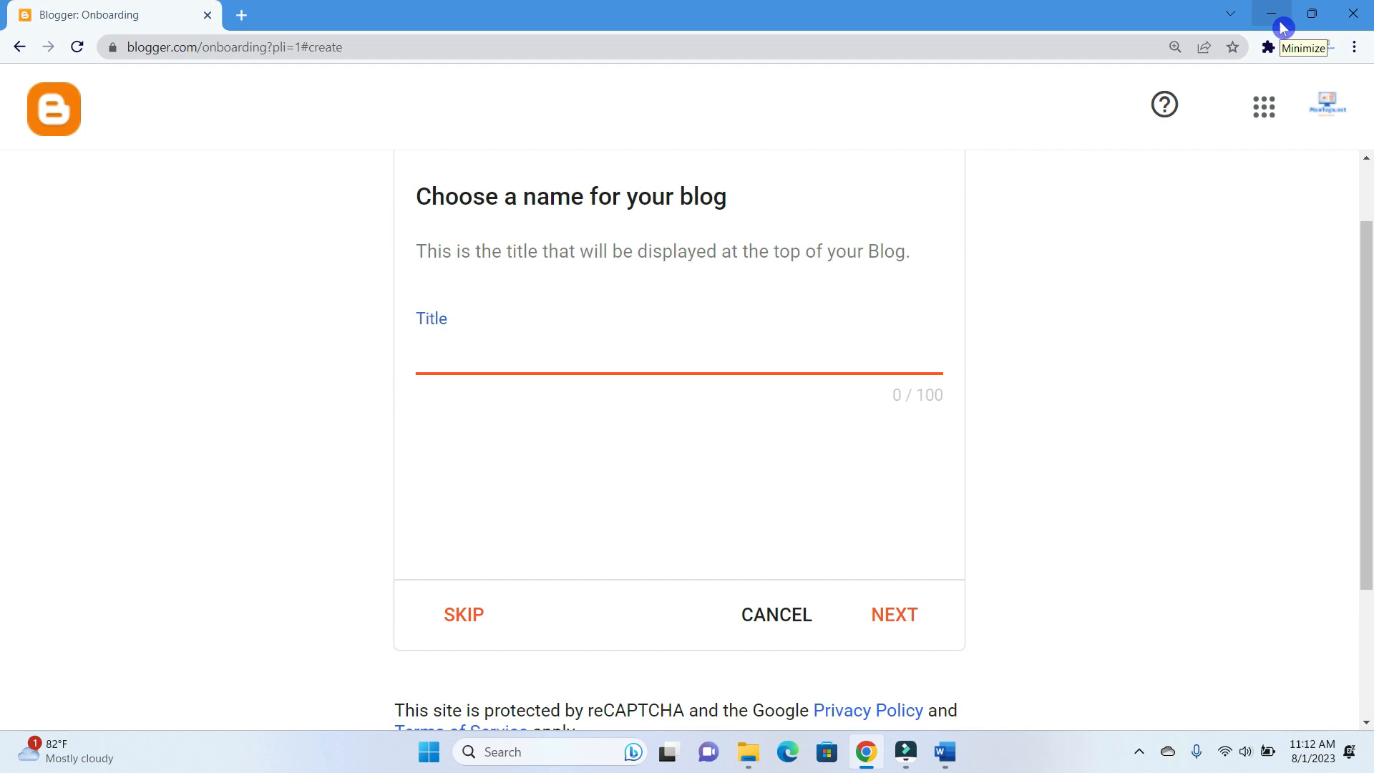
pyautogui.click(478, 355)
pyautogui.hotkey('ctrl', 'v')
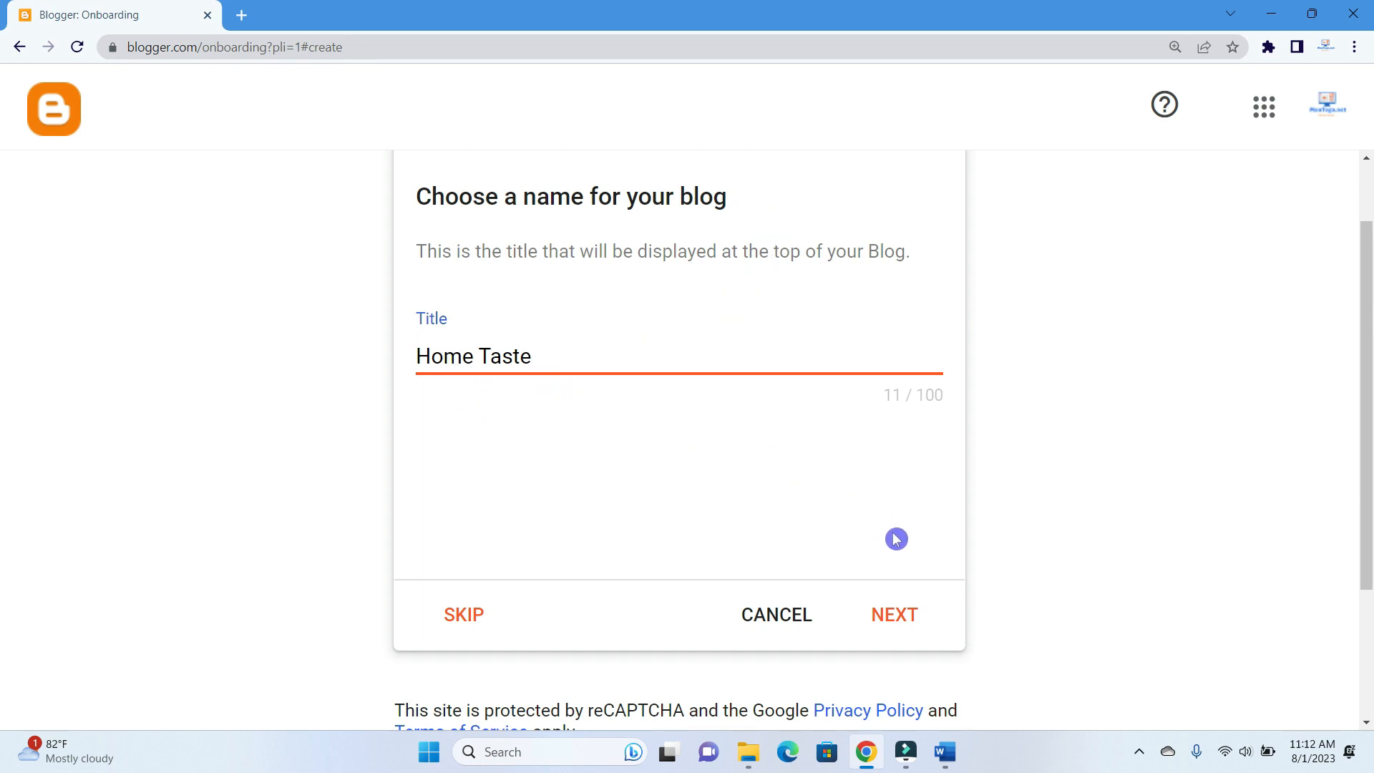
pyautogui.click(895, 618)
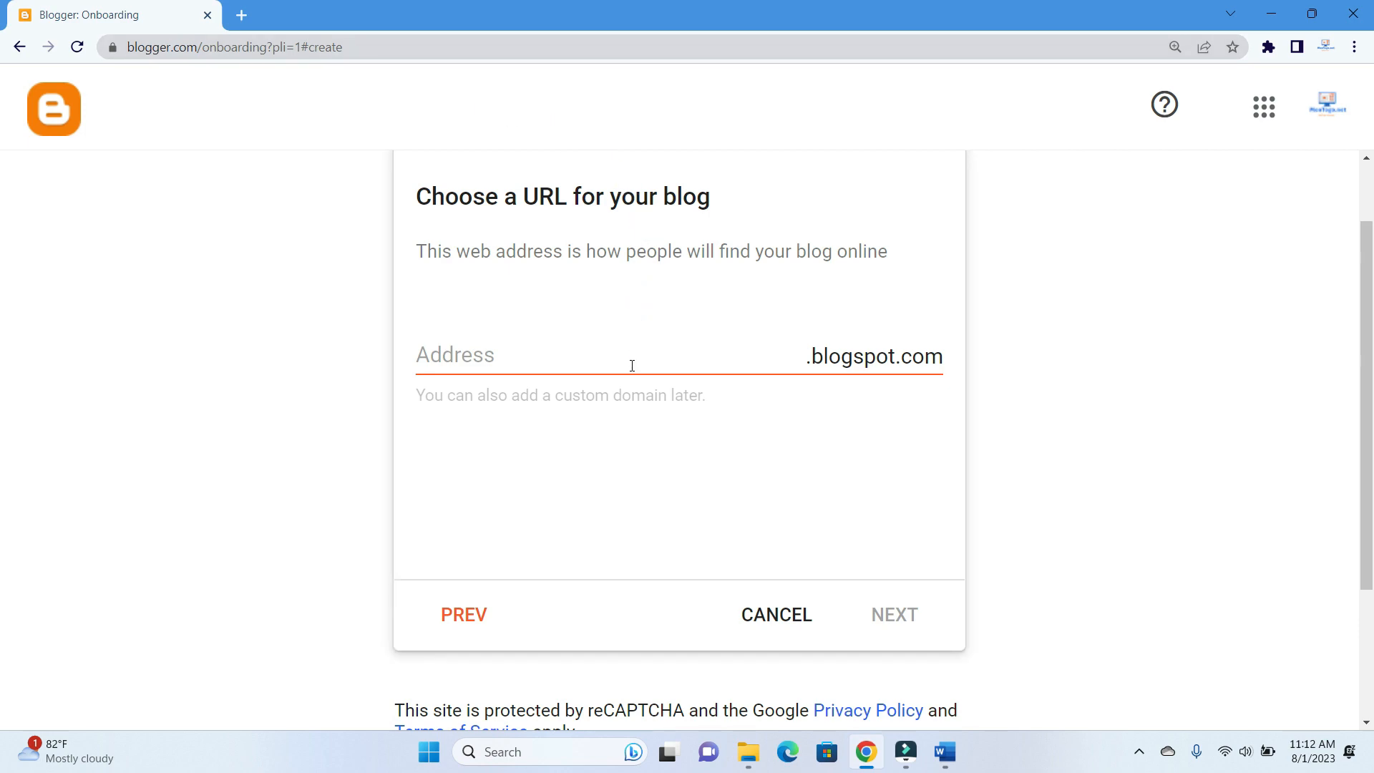
# Enter the blog address as "hometaste", in lowercase and without spaces, and check its availability
pyautogui.click(610, 365)
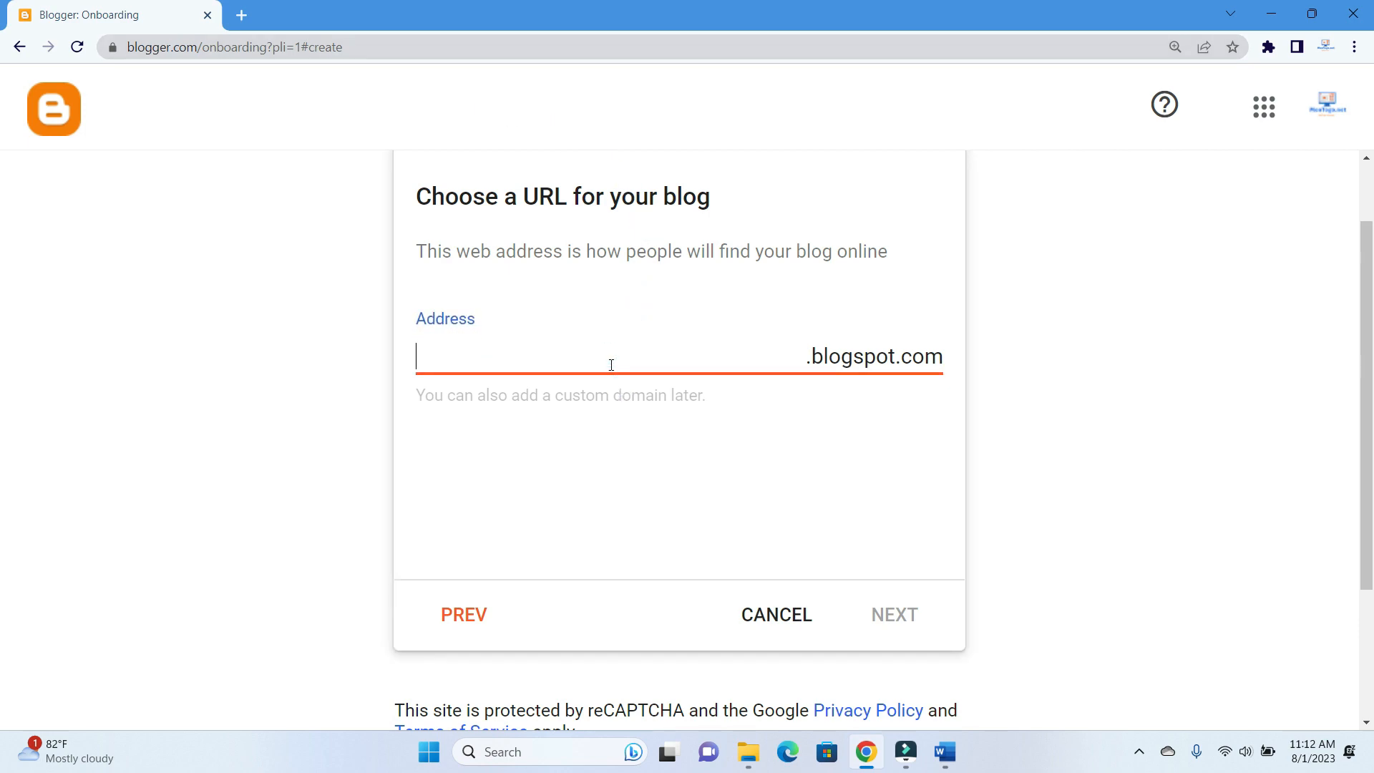
pyautogui.hotkey('ctrl', 'v')
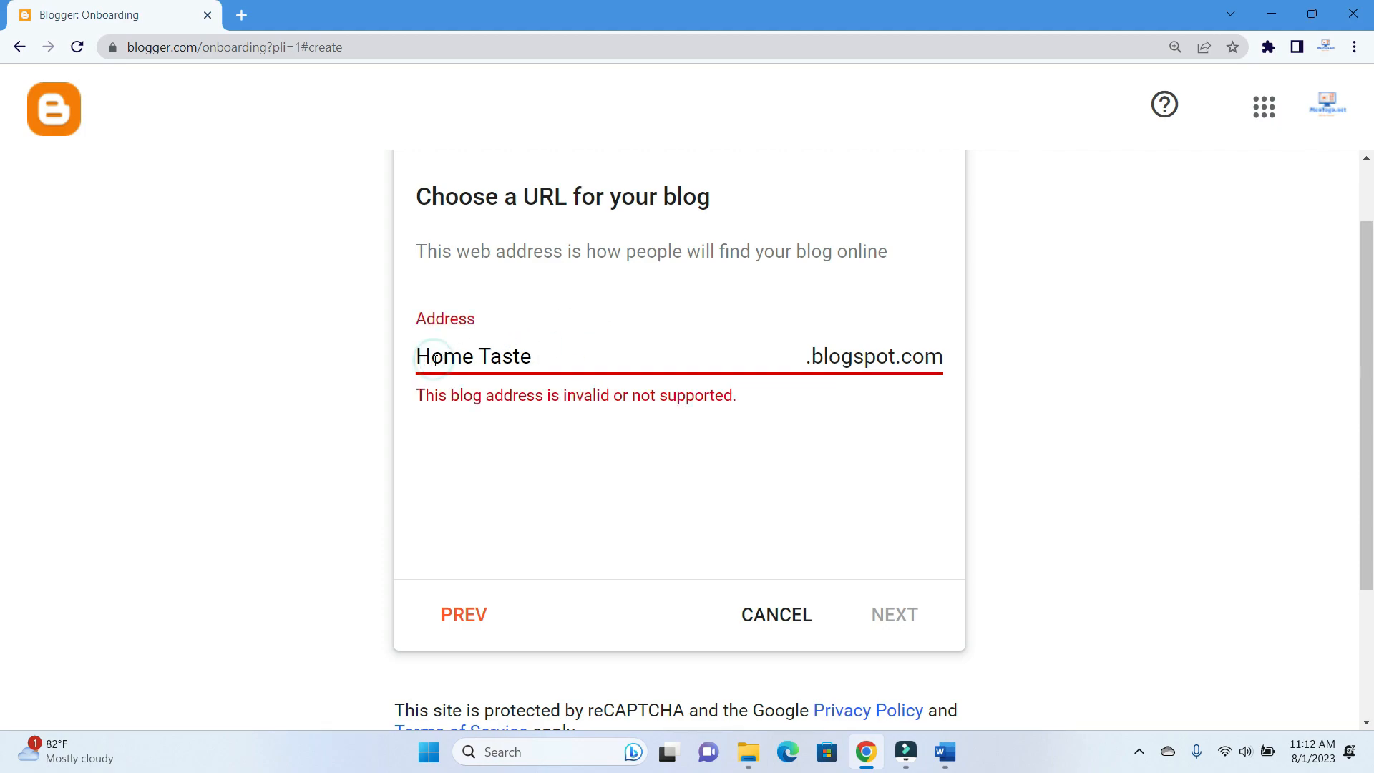
pyautogui.press('BackSpace')
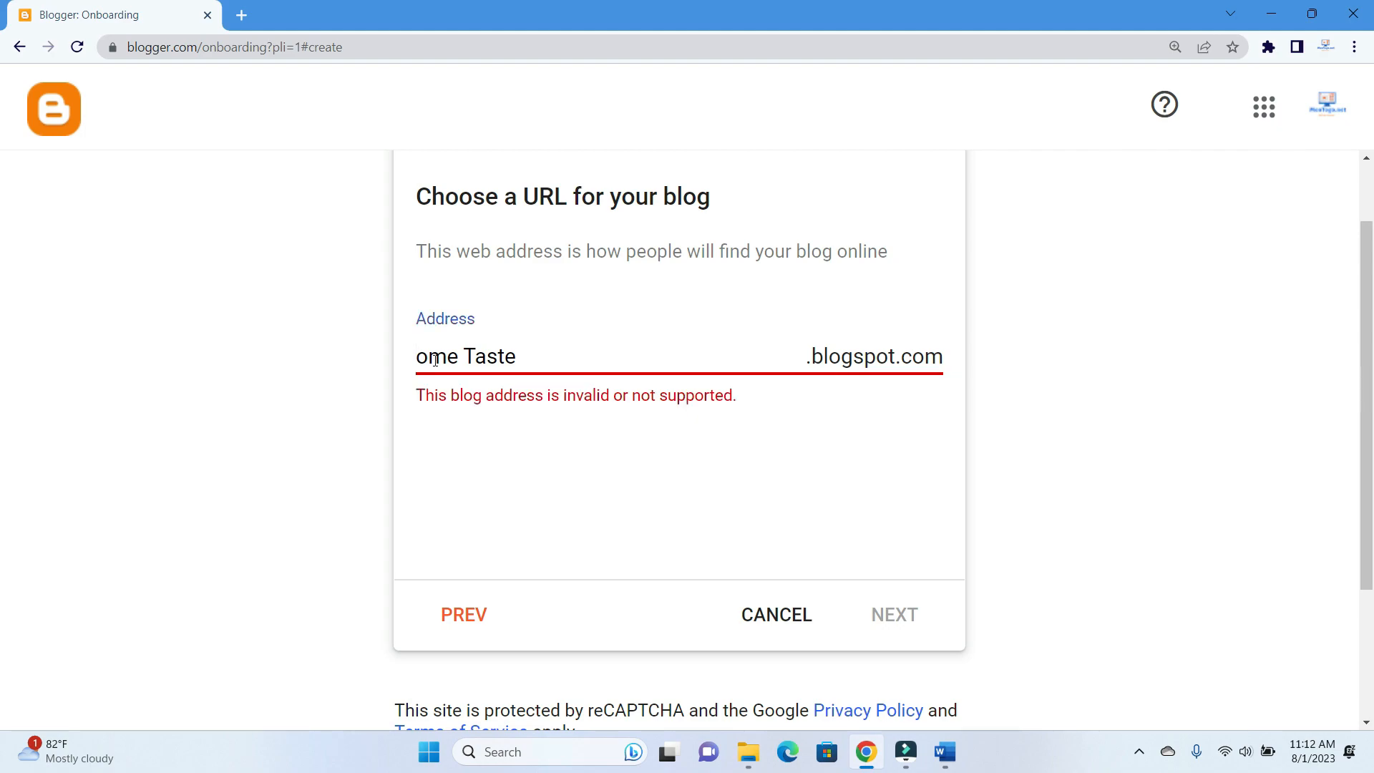
pyautogui.write('h')
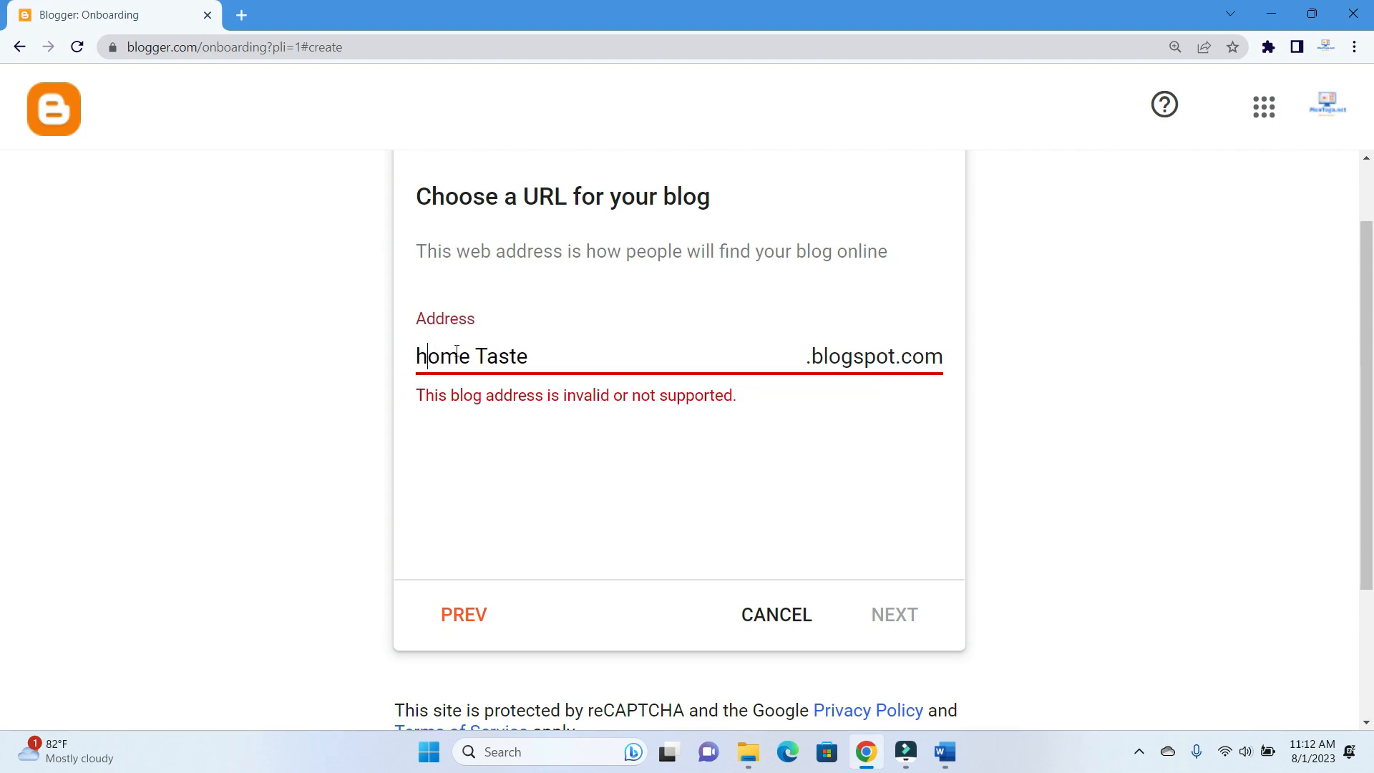
pyautogui.click(490, 358)
pyautogui.press('BackSpace')
pyautogui.press('BackSpace')
pyautogui.write('t')
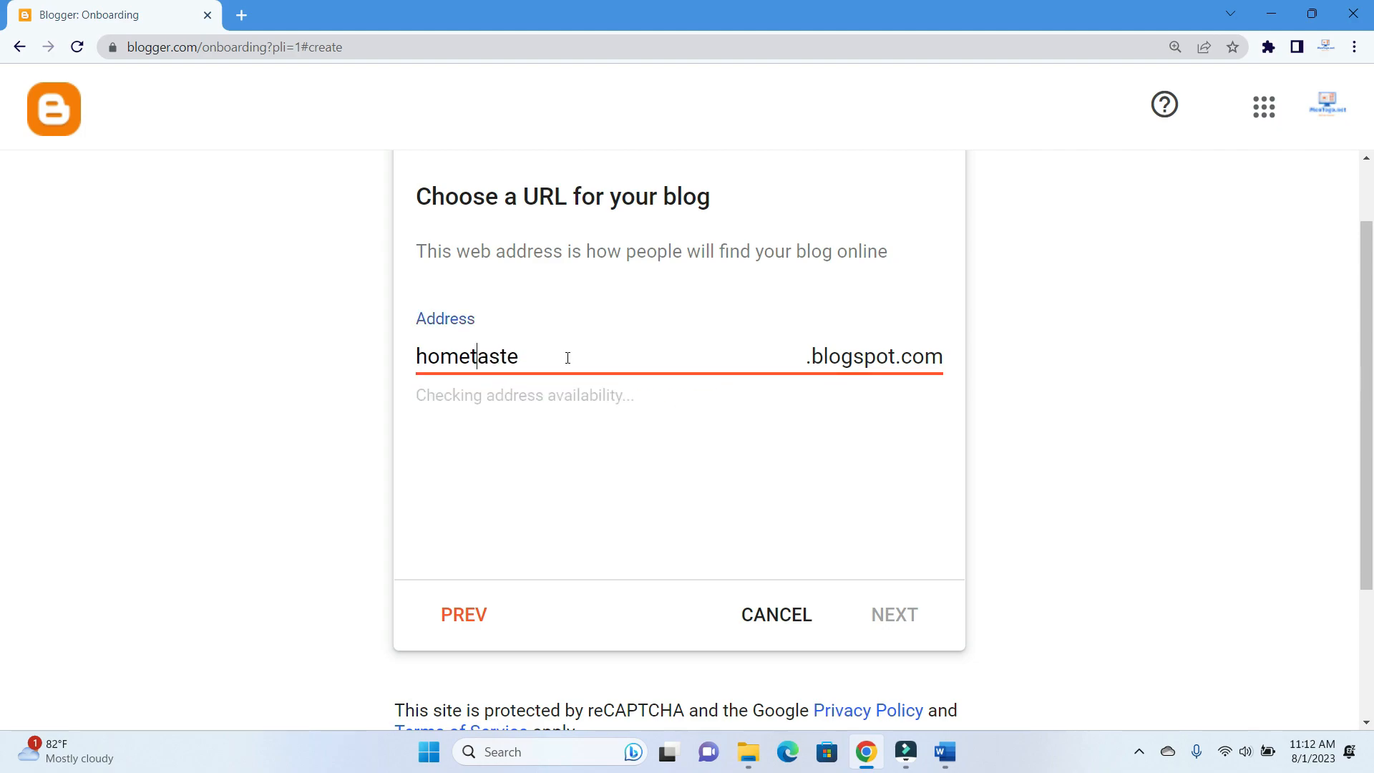
pyautogui.click(568, 358)
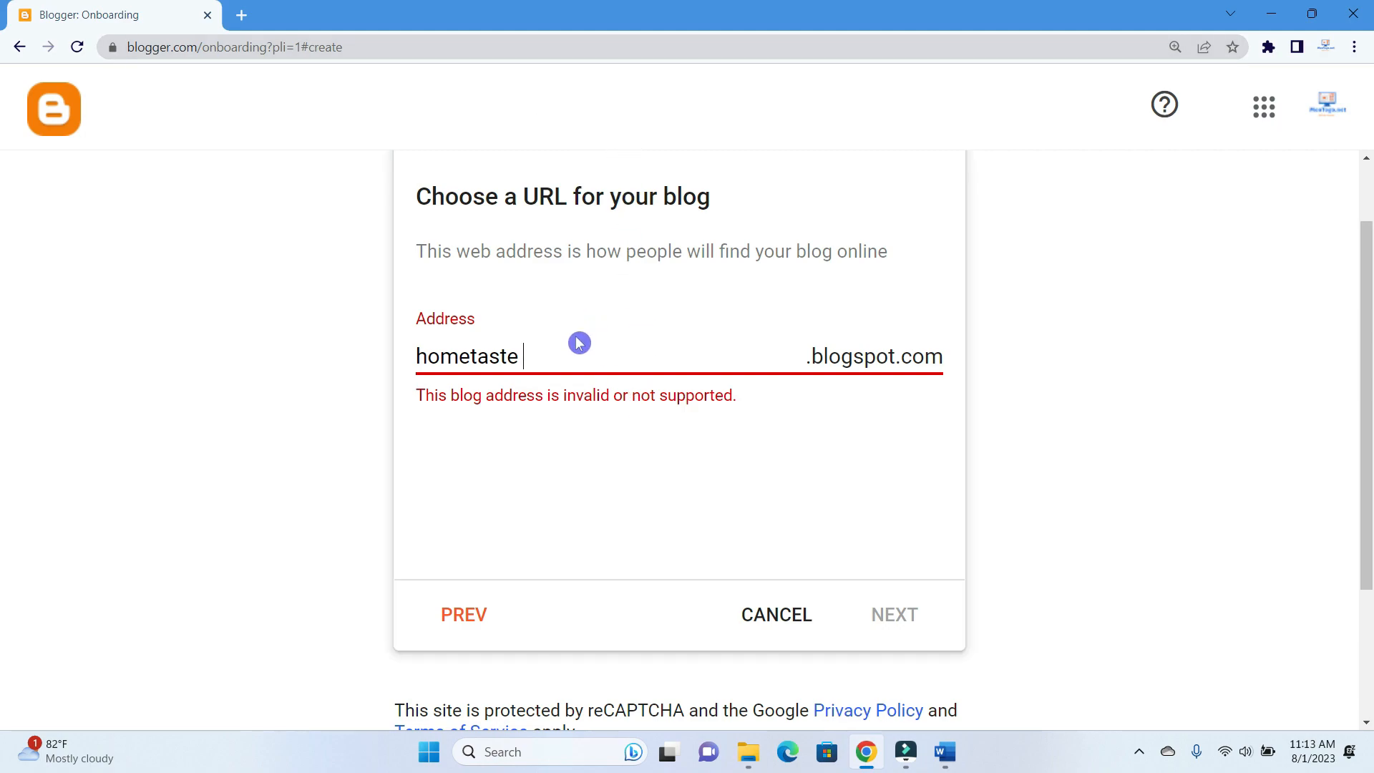
pyautogui.click(616, 436)
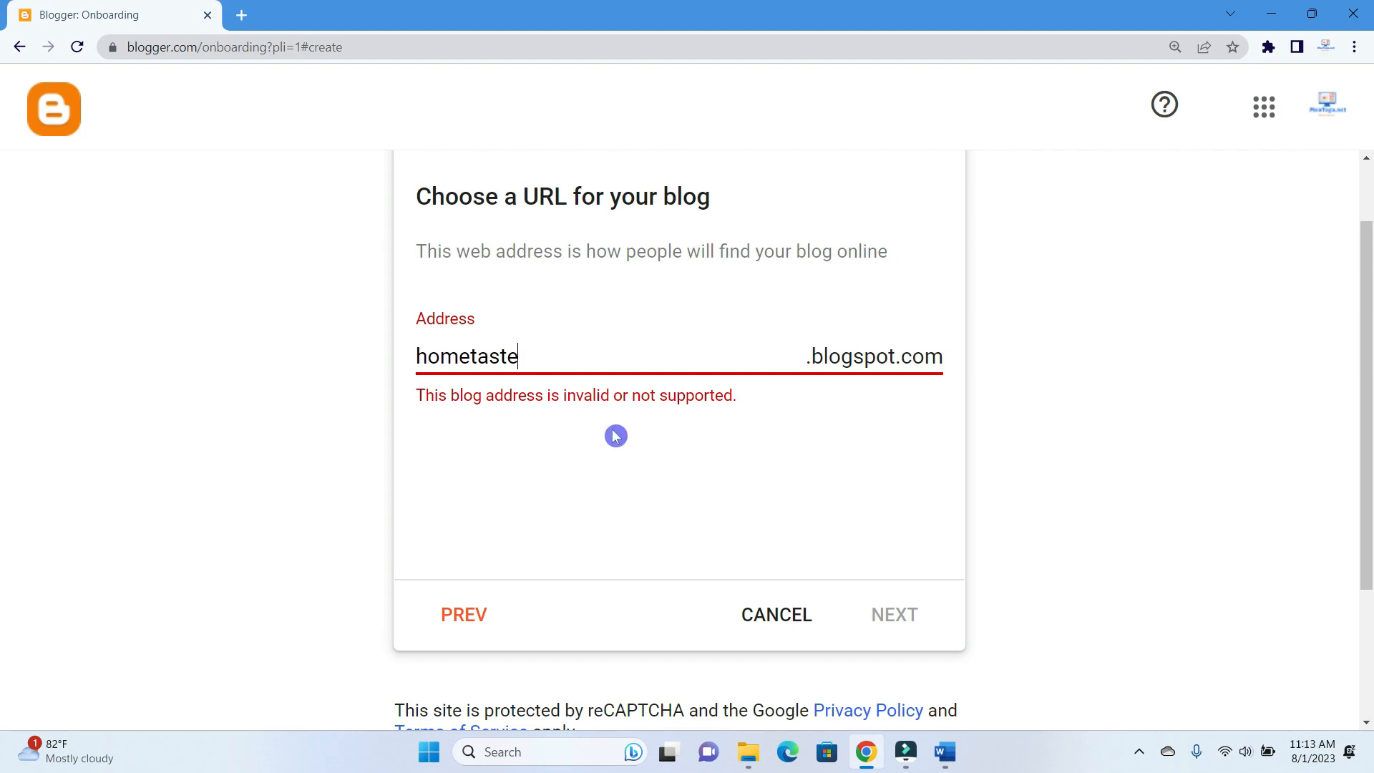
pyautogui.click(664, 503)
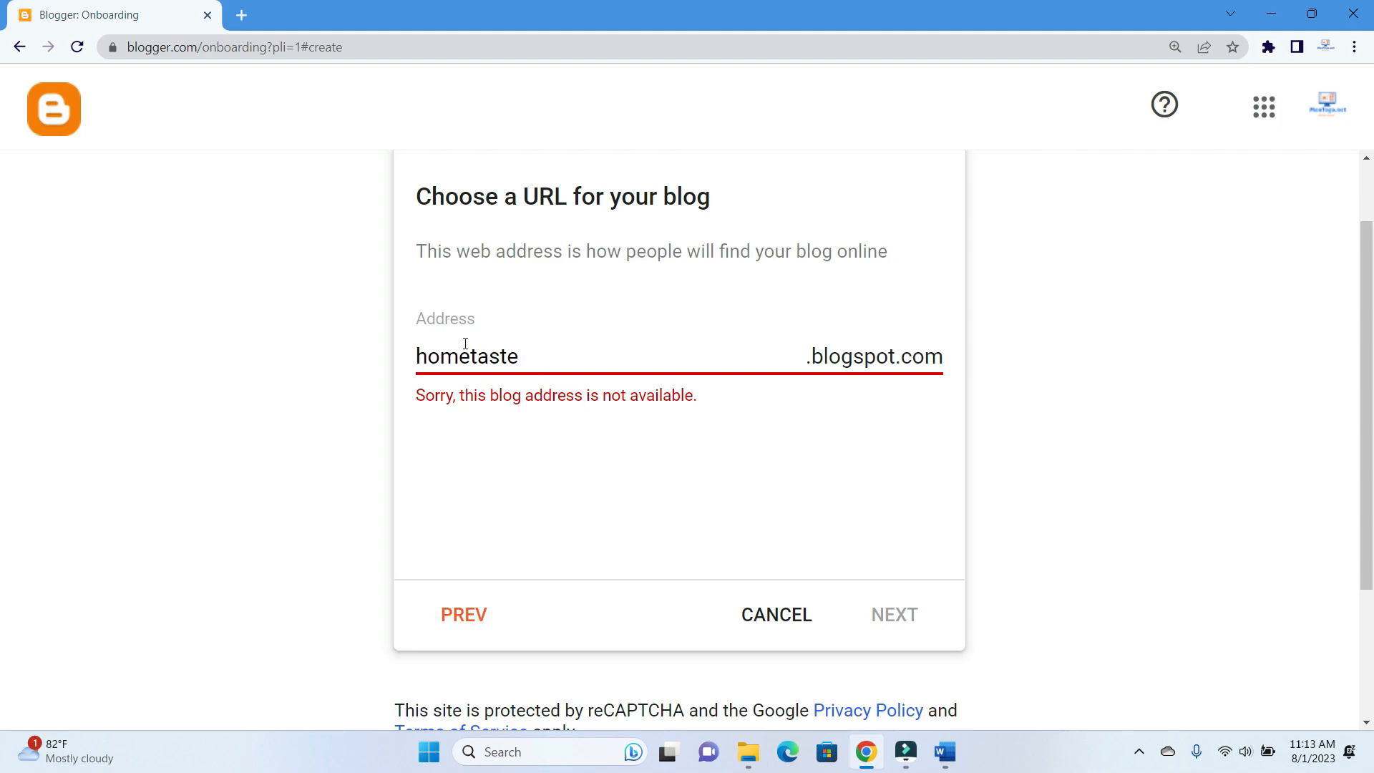
# Change the blog address to "home-taste2023" and check its availability
pyautogui.doubleClick(539, 358)
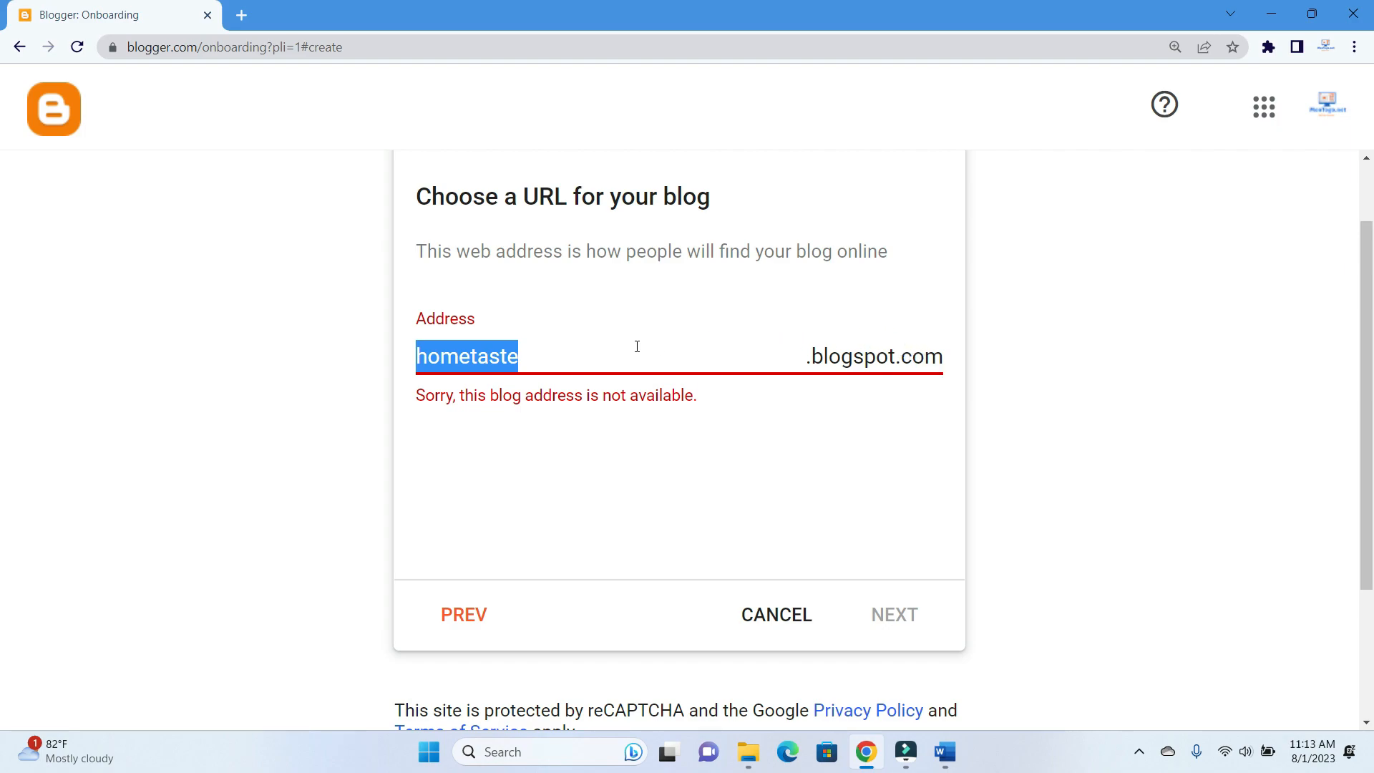
pyautogui.click(584, 360)
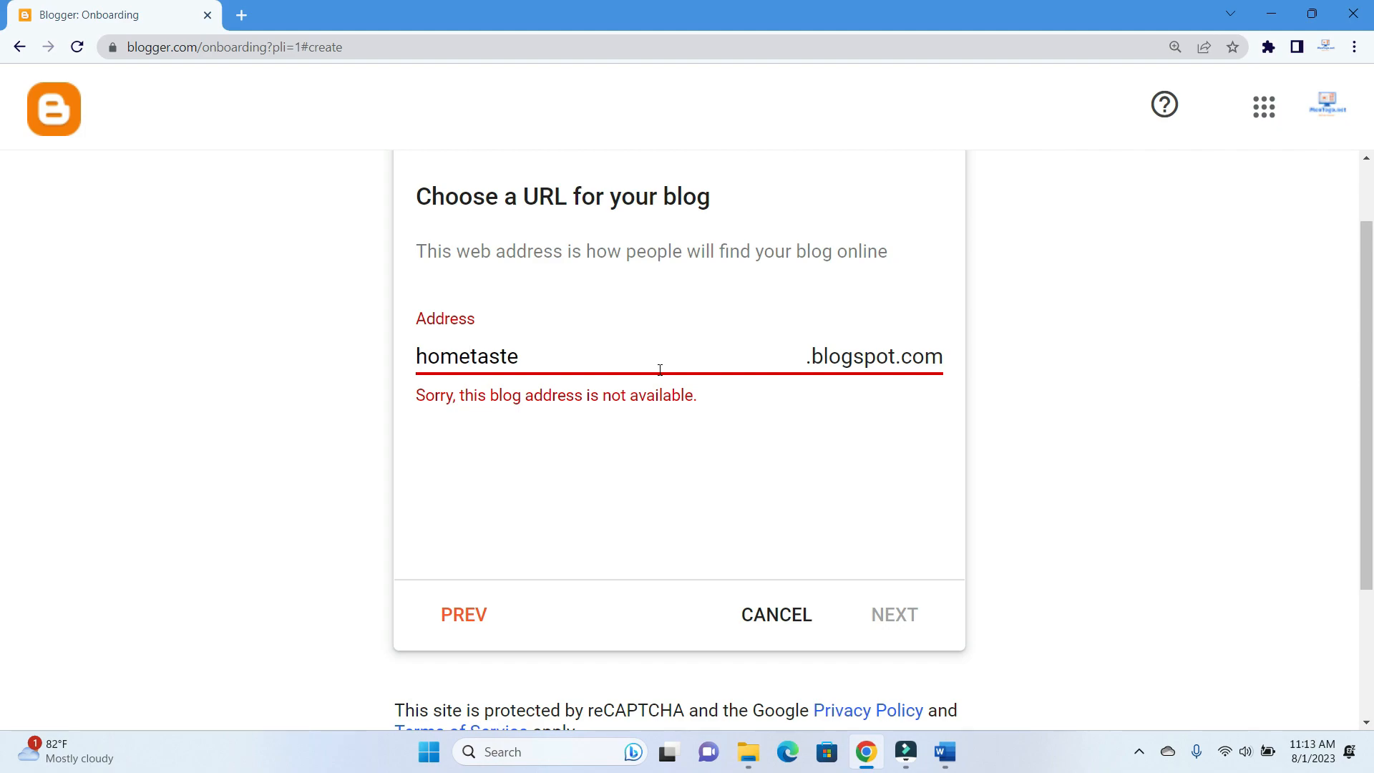
pyautogui.write('-')
pyautogui.click(550, 355)
pyautogui.write('20')
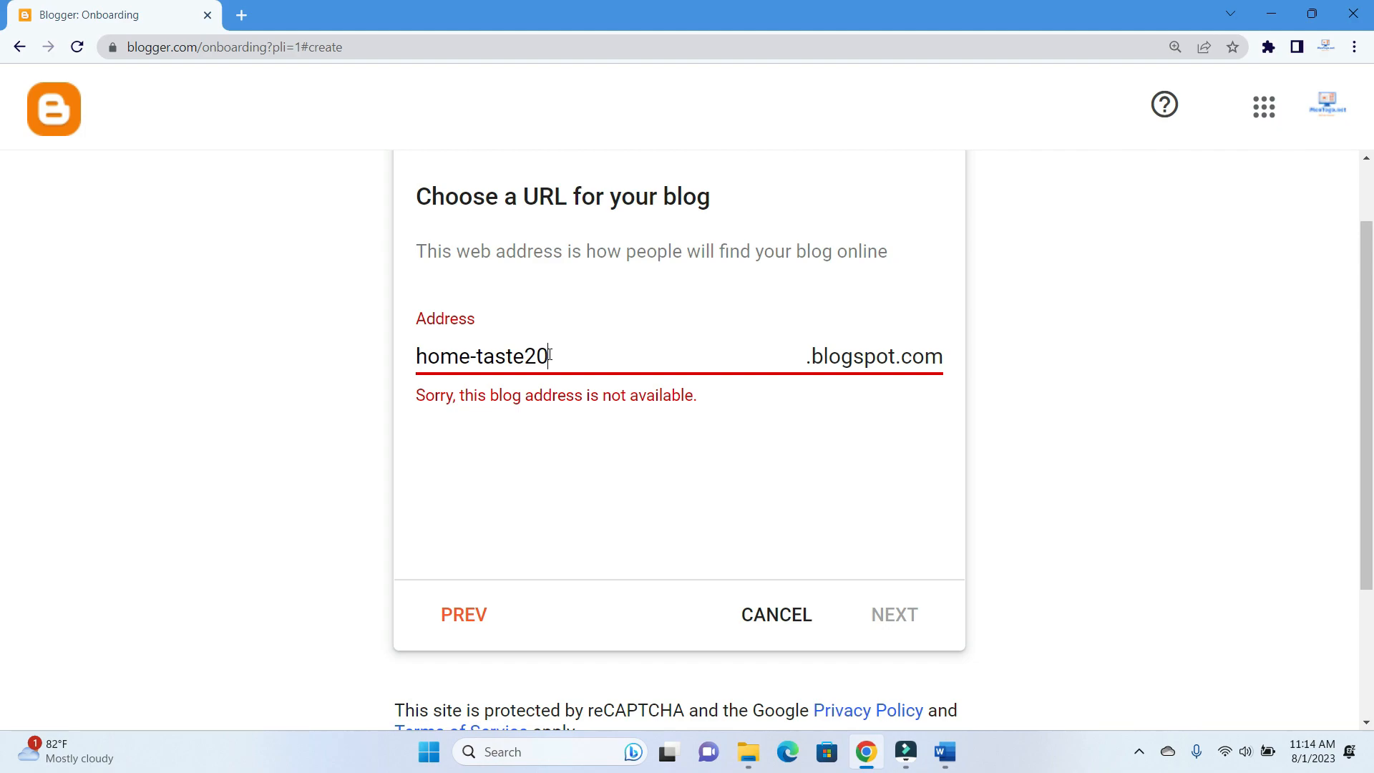
pyautogui.write('23')
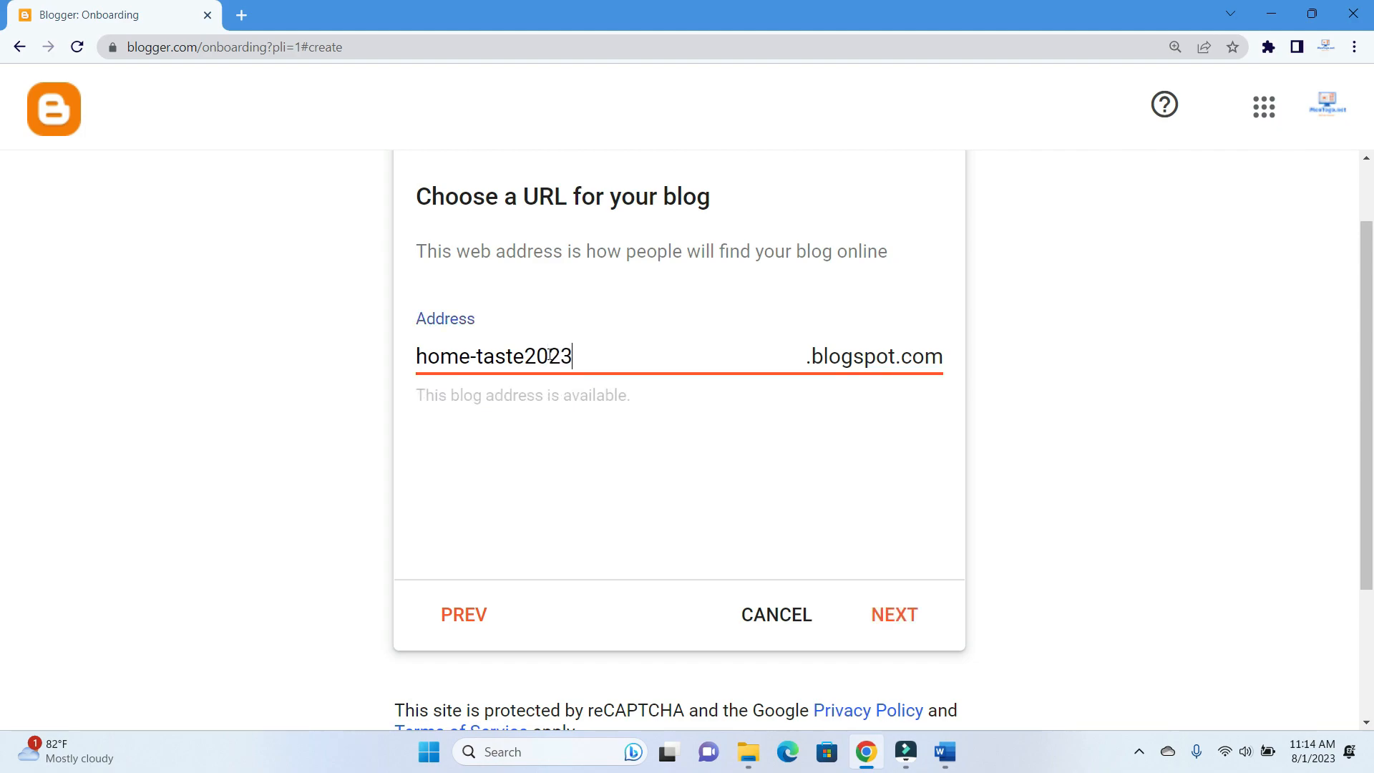
pyautogui.press('Return')
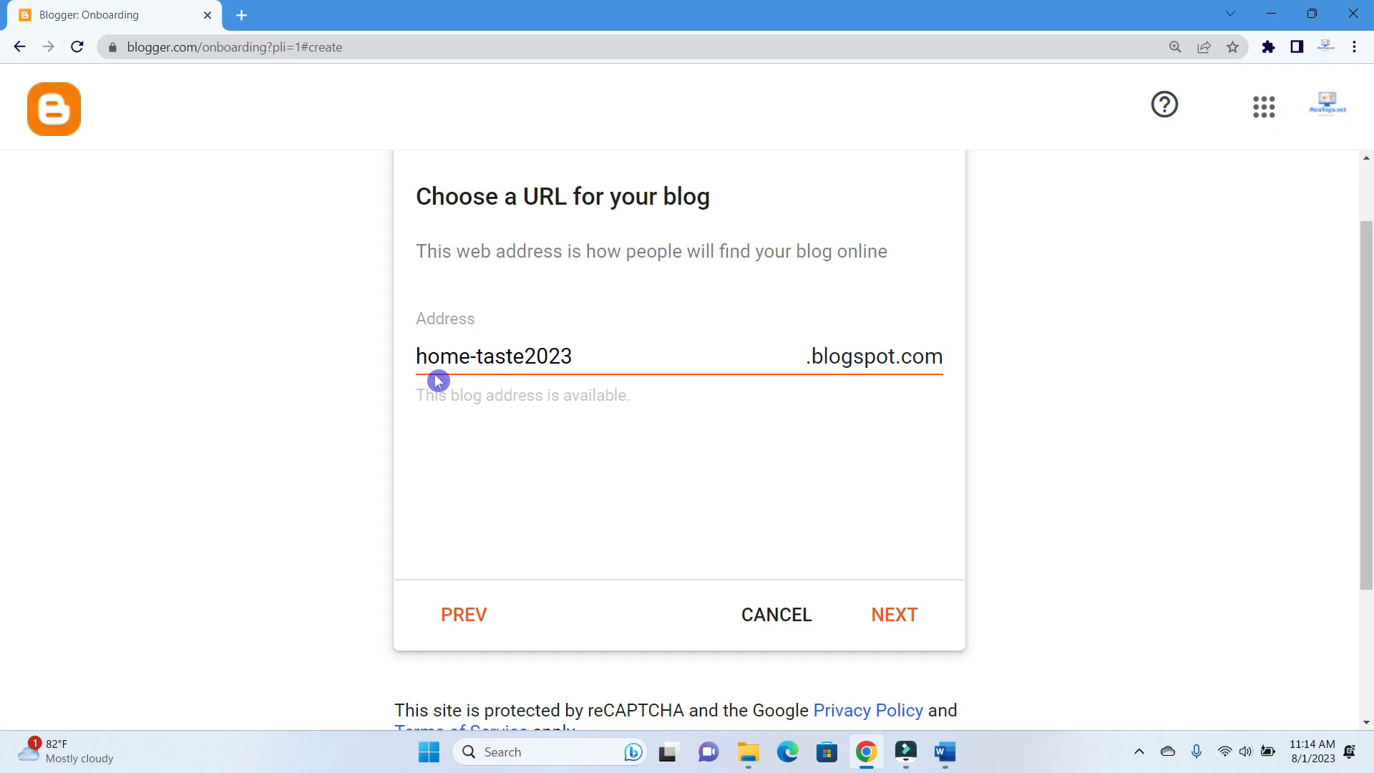
# Shorten the blog address to "hometaste2" without the hyphen and continue to the display name stage
pyautogui.click(469, 368)
pyautogui.moveTo(581, 355); pyautogui.dragTo(542, 354)
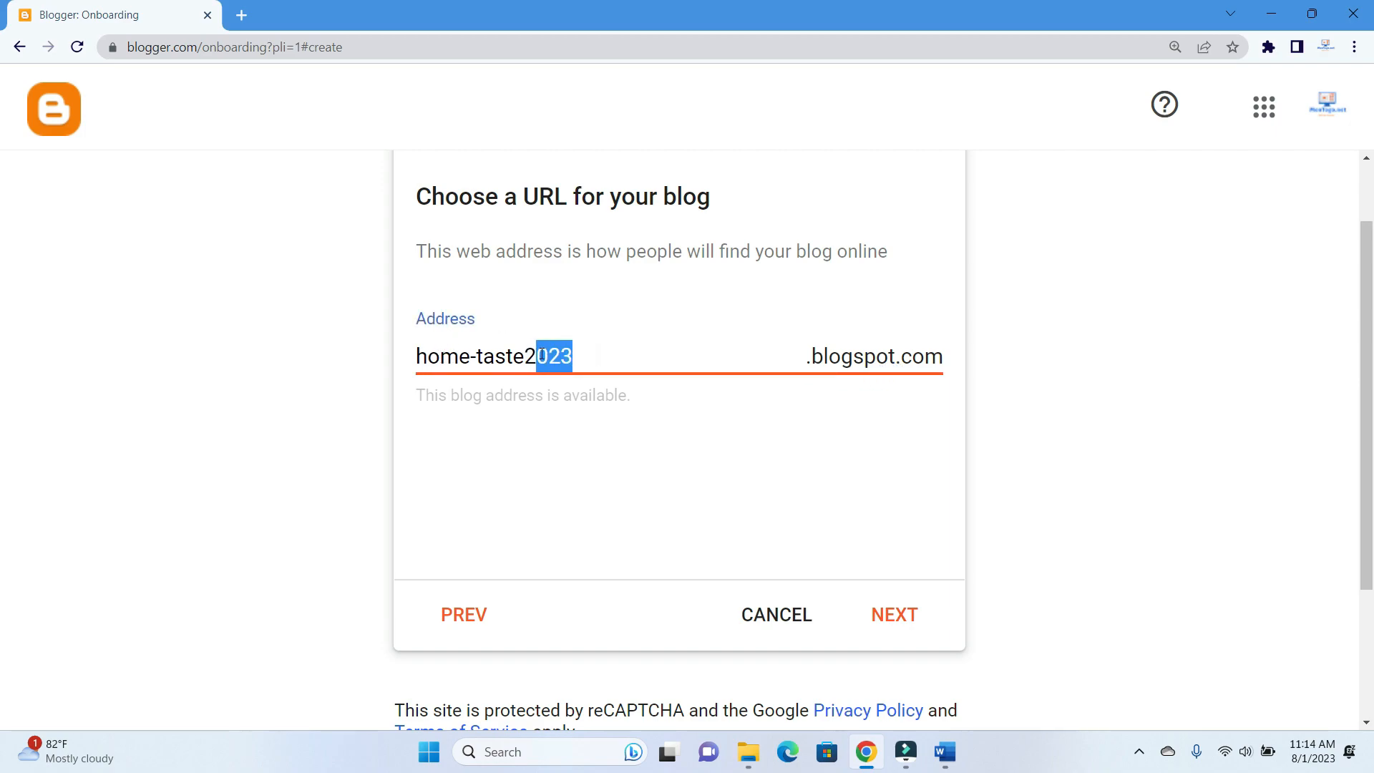
pyautogui.press('BackSpace')
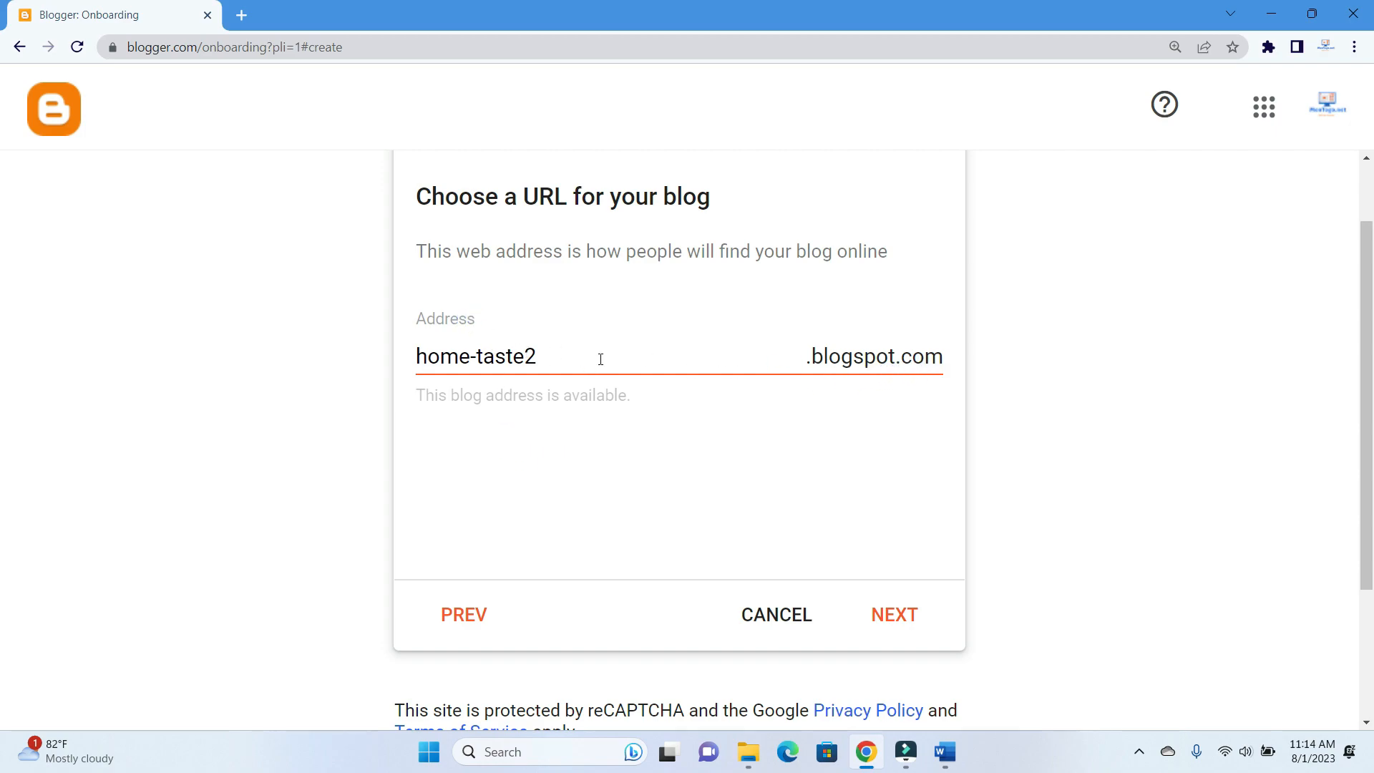
pyautogui.click(470, 356)
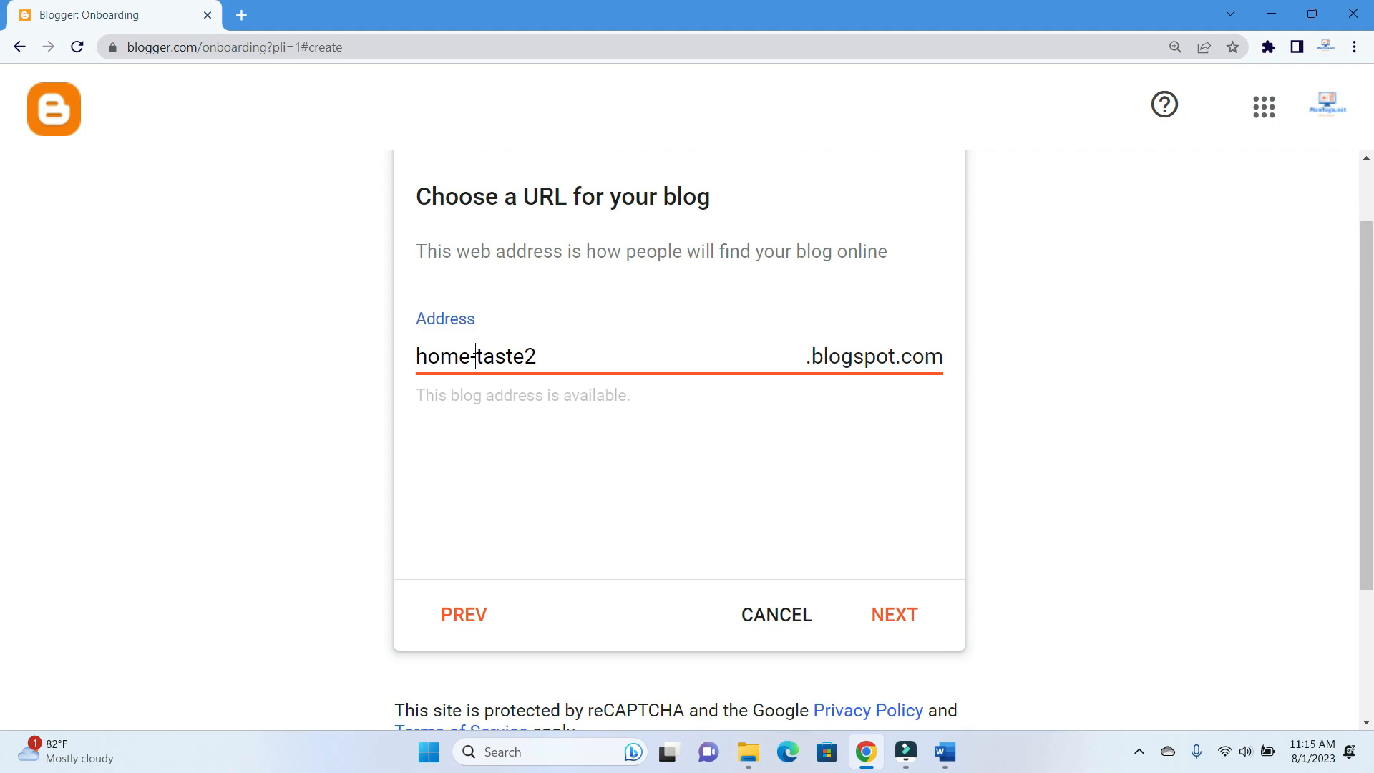
pyautogui.press('BackSpace')
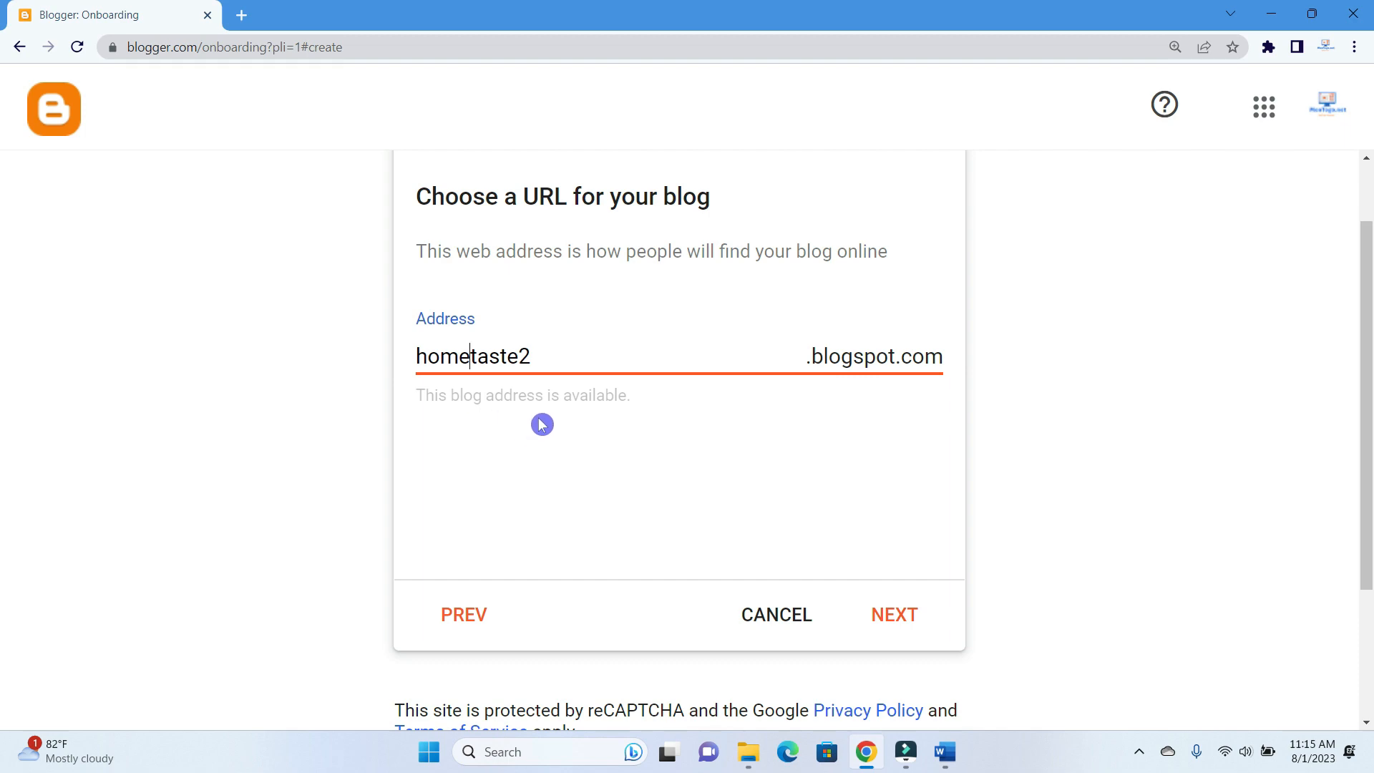
pyautogui.click(476, 402)
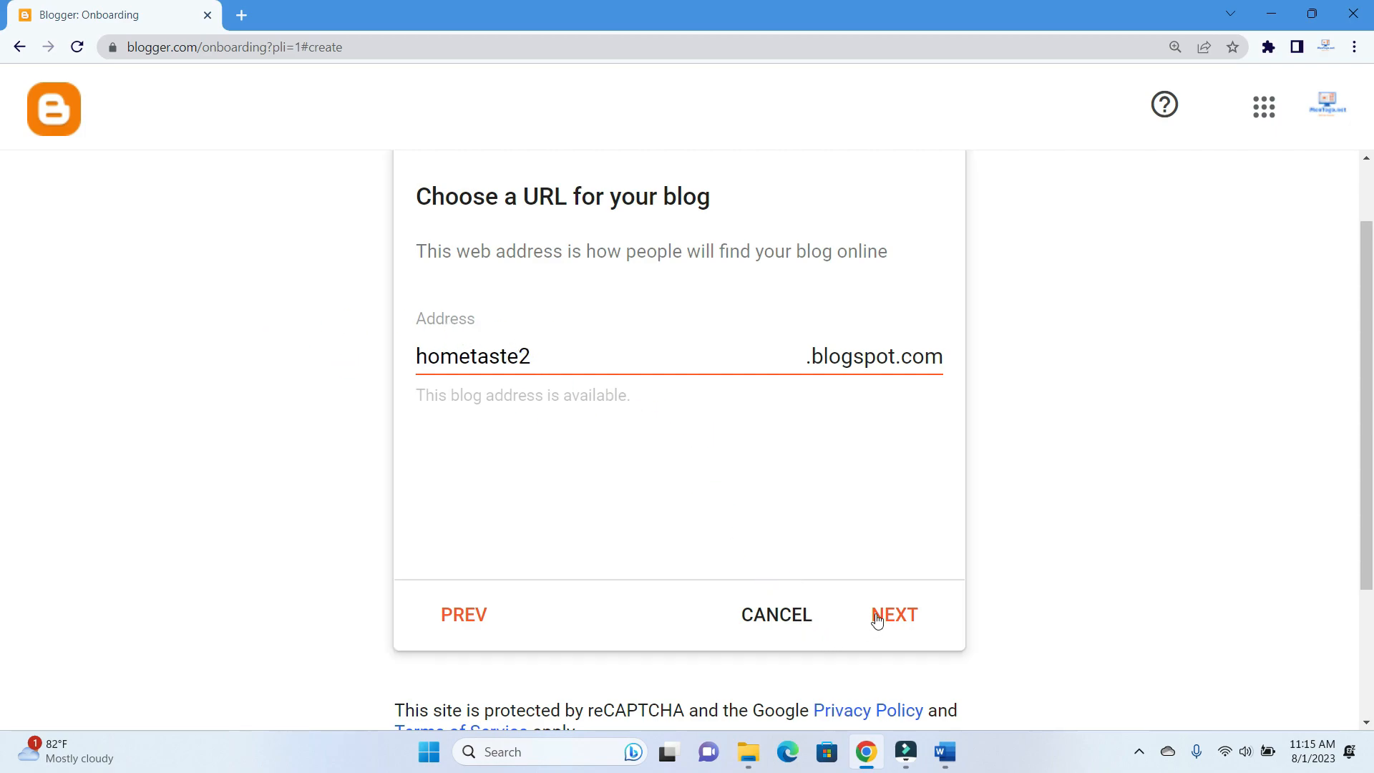
pyautogui.click(902, 617)
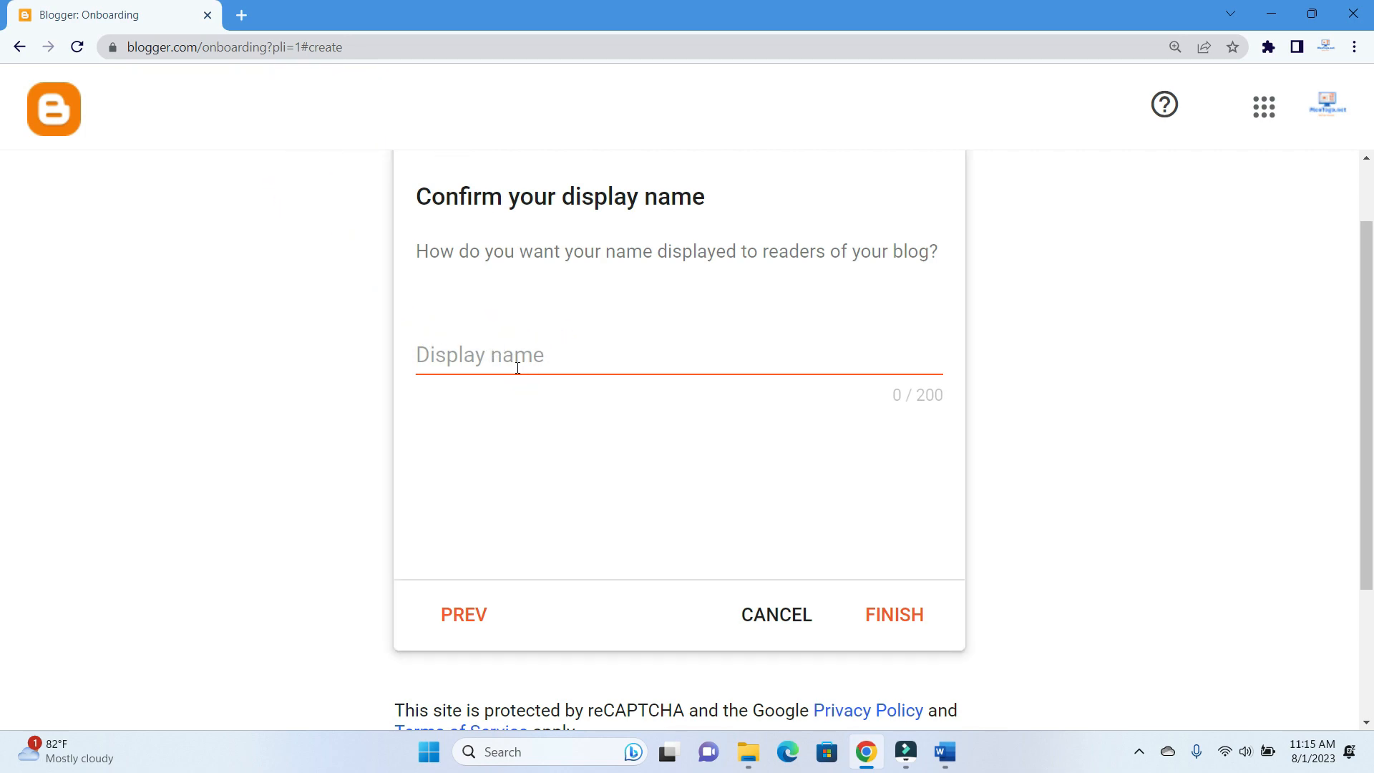
# Set the blog's display name to "Home Taste" from the clipboard history and finish the onboarding
pyautogui.click(562, 354)
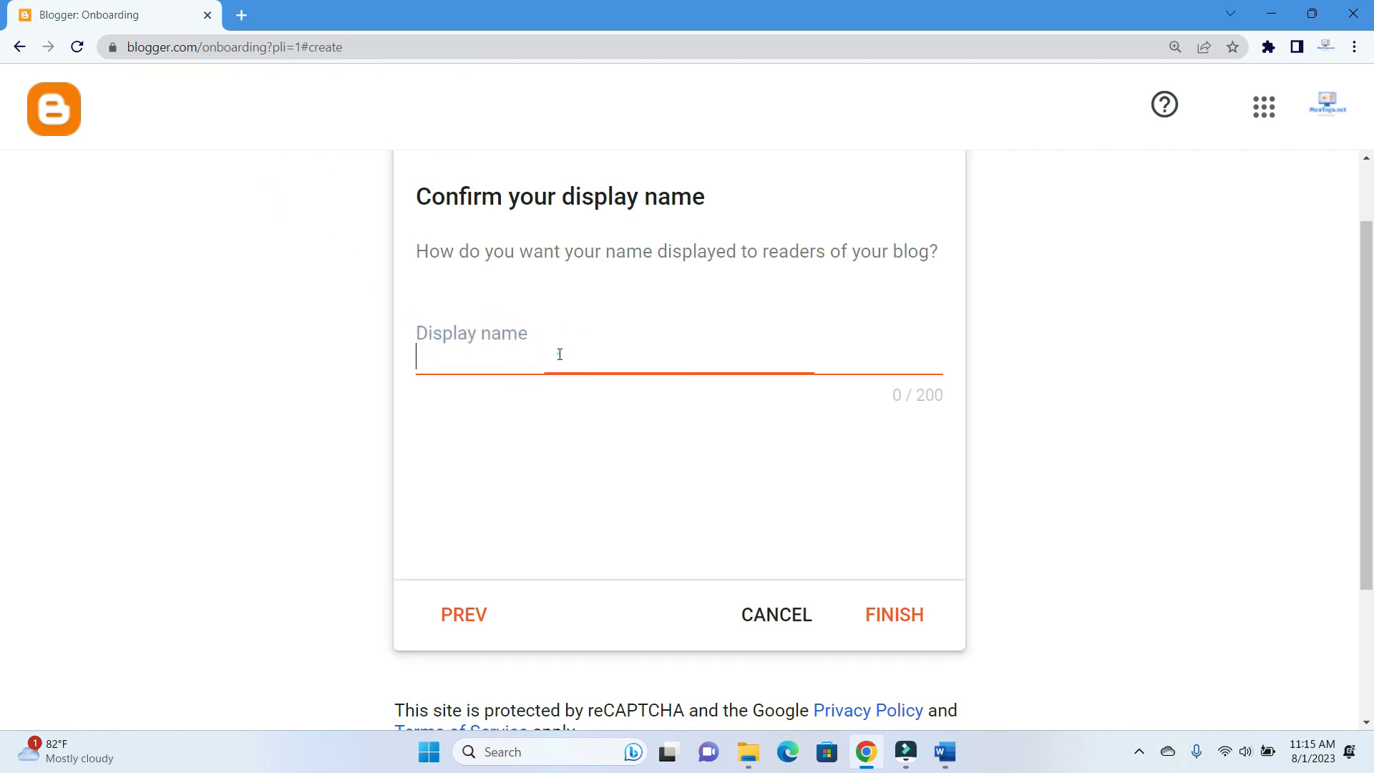
pyautogui.press('super+v')
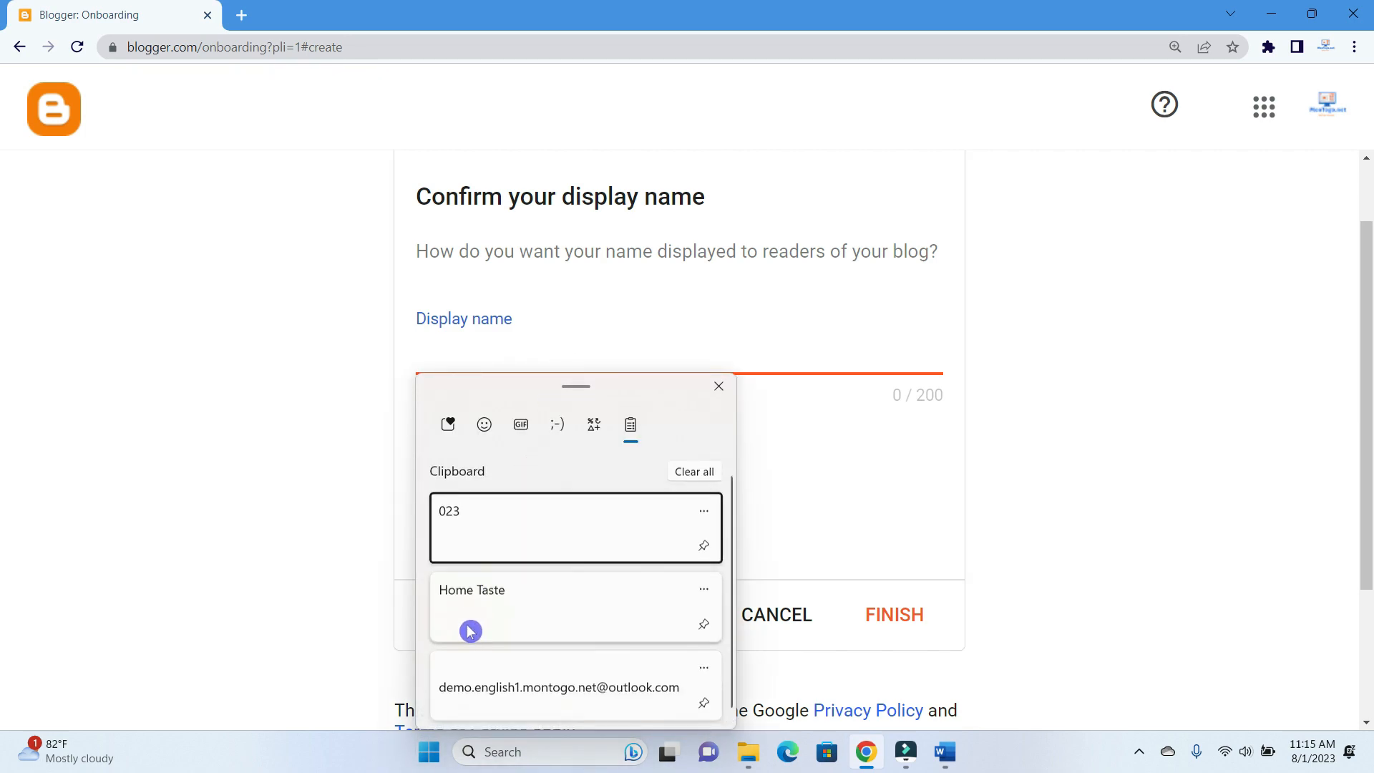
pyautogui.scroll(-1, 466, 627)
pyautogui.click(497, 595)
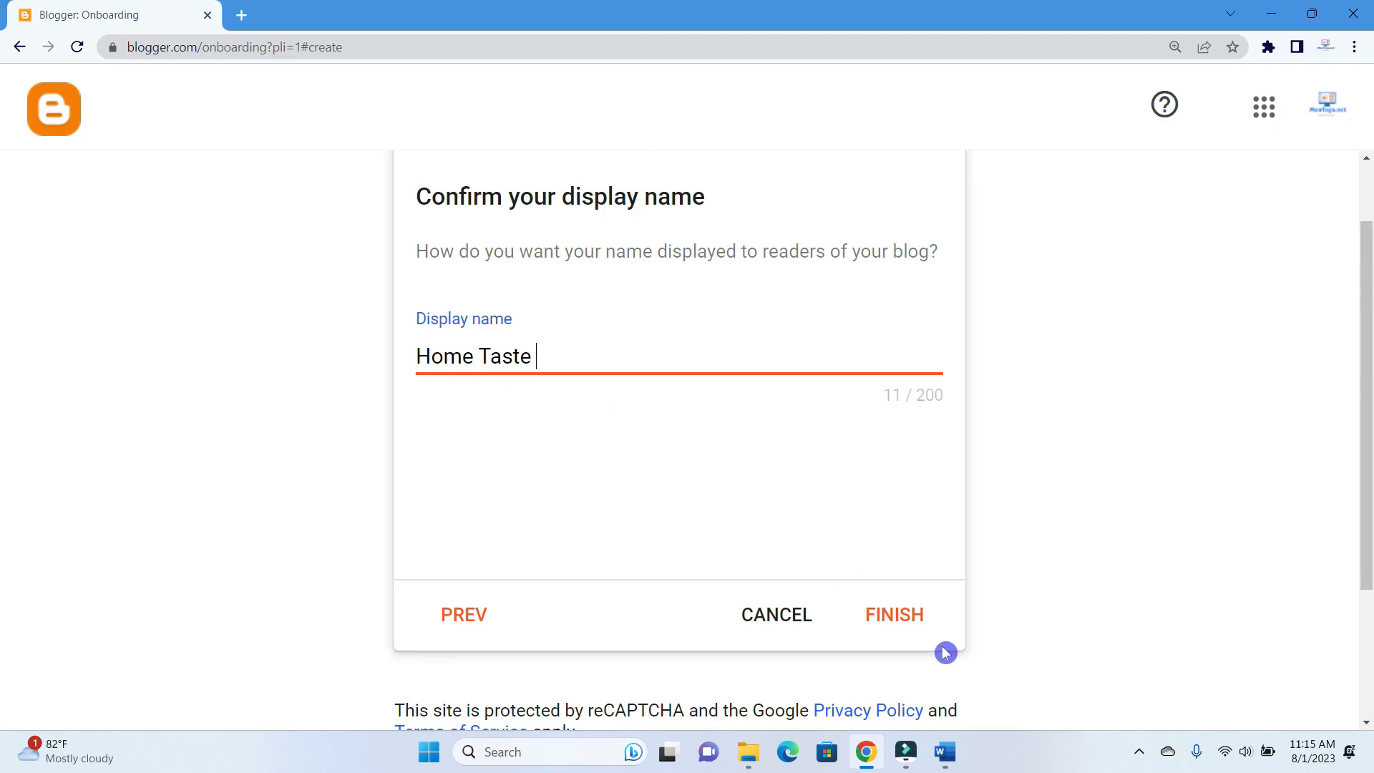
pyautogui.click(894, 617)
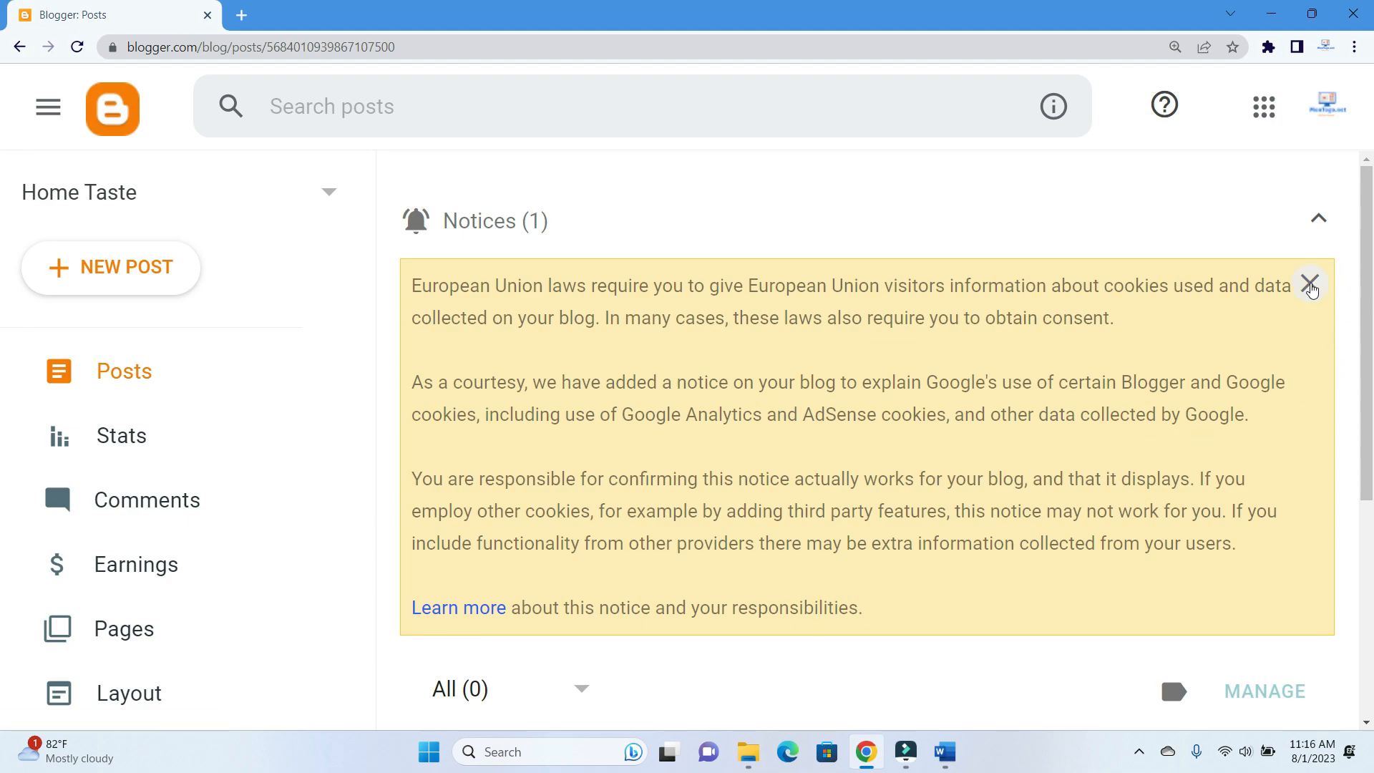
# Dismiss the European Union cookie notice and open the live Home Taste blog from the dashboard
pyautogui.click(1311, 292)
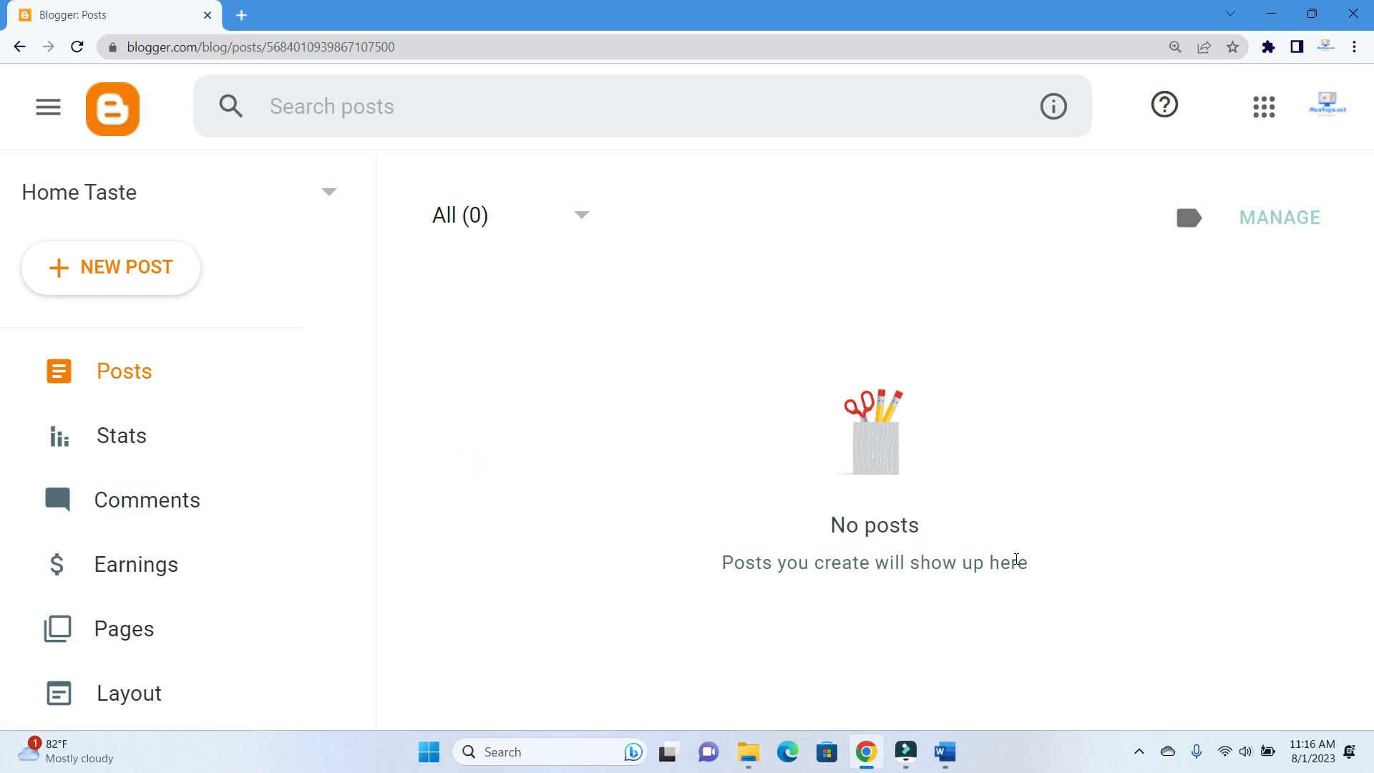
pyautogui.scroll(-3, 222, 398)
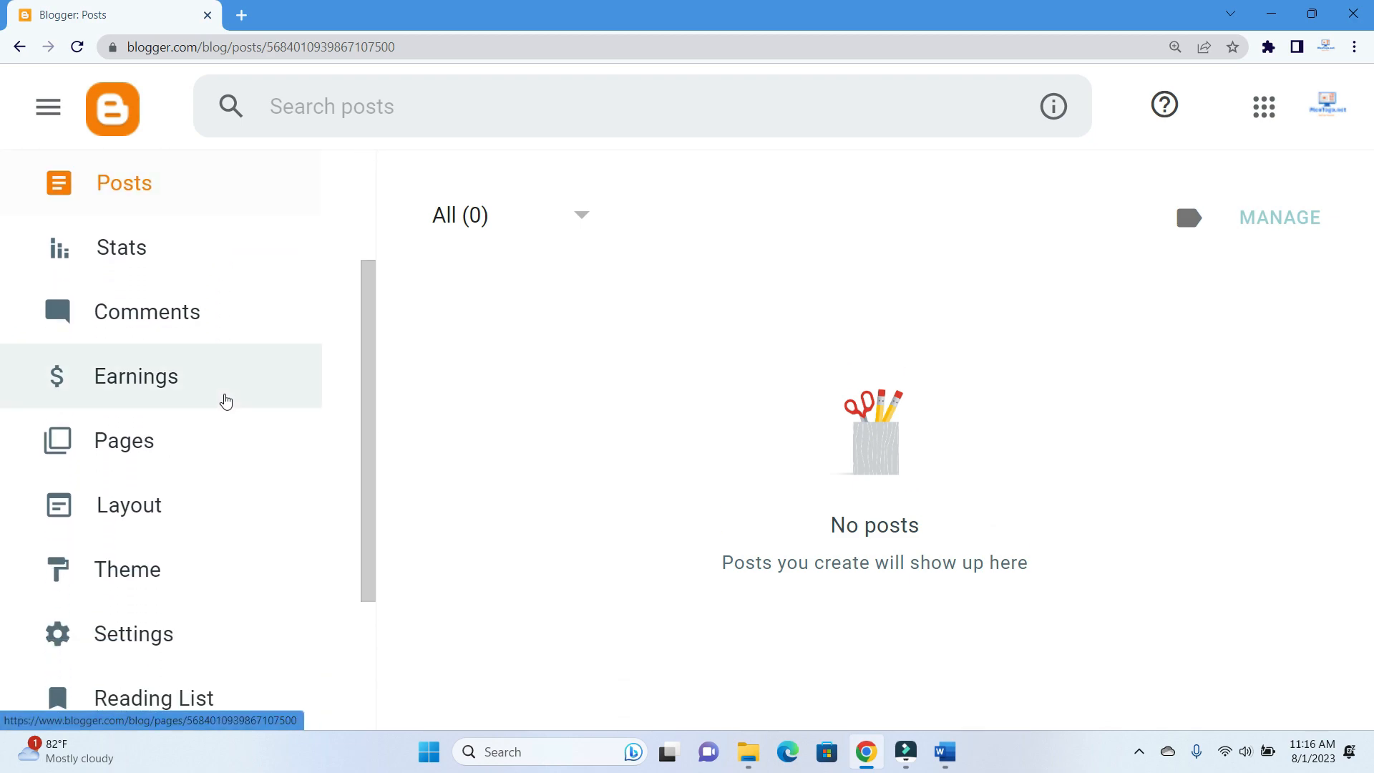
pyautogui.scroll(-2, 226, 402)
pyautogui.scroll(3, 226, 401)
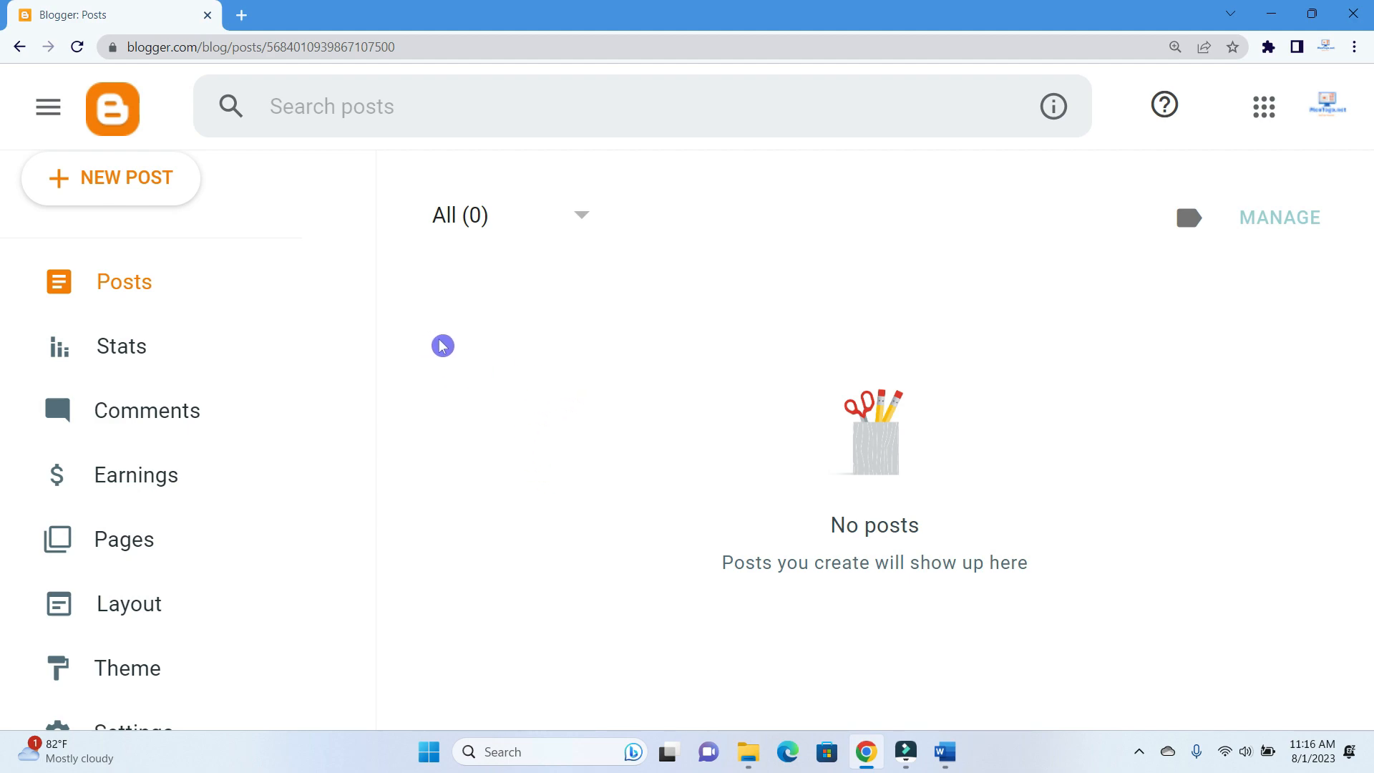
pyautogui.scroll(-4, 292, 522)
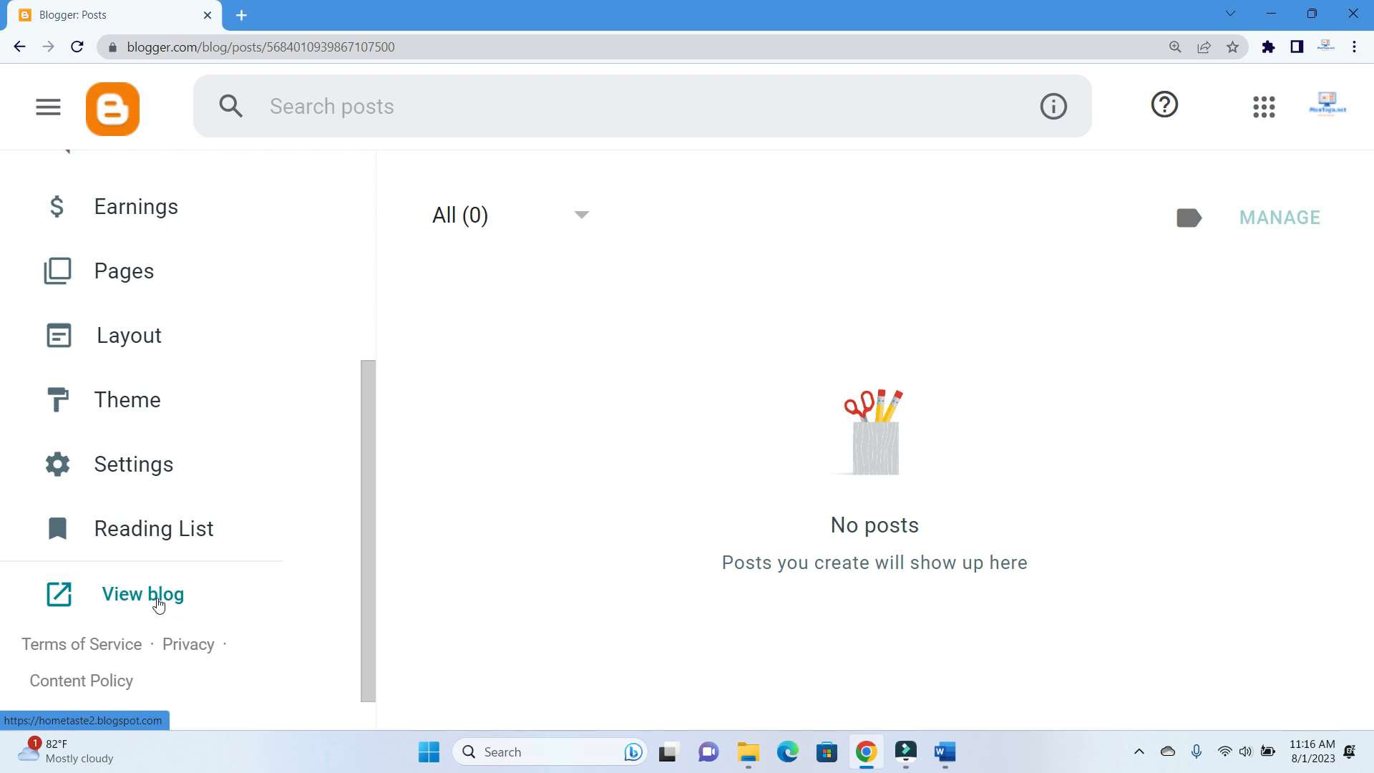
pyautogui.click(159, 605)
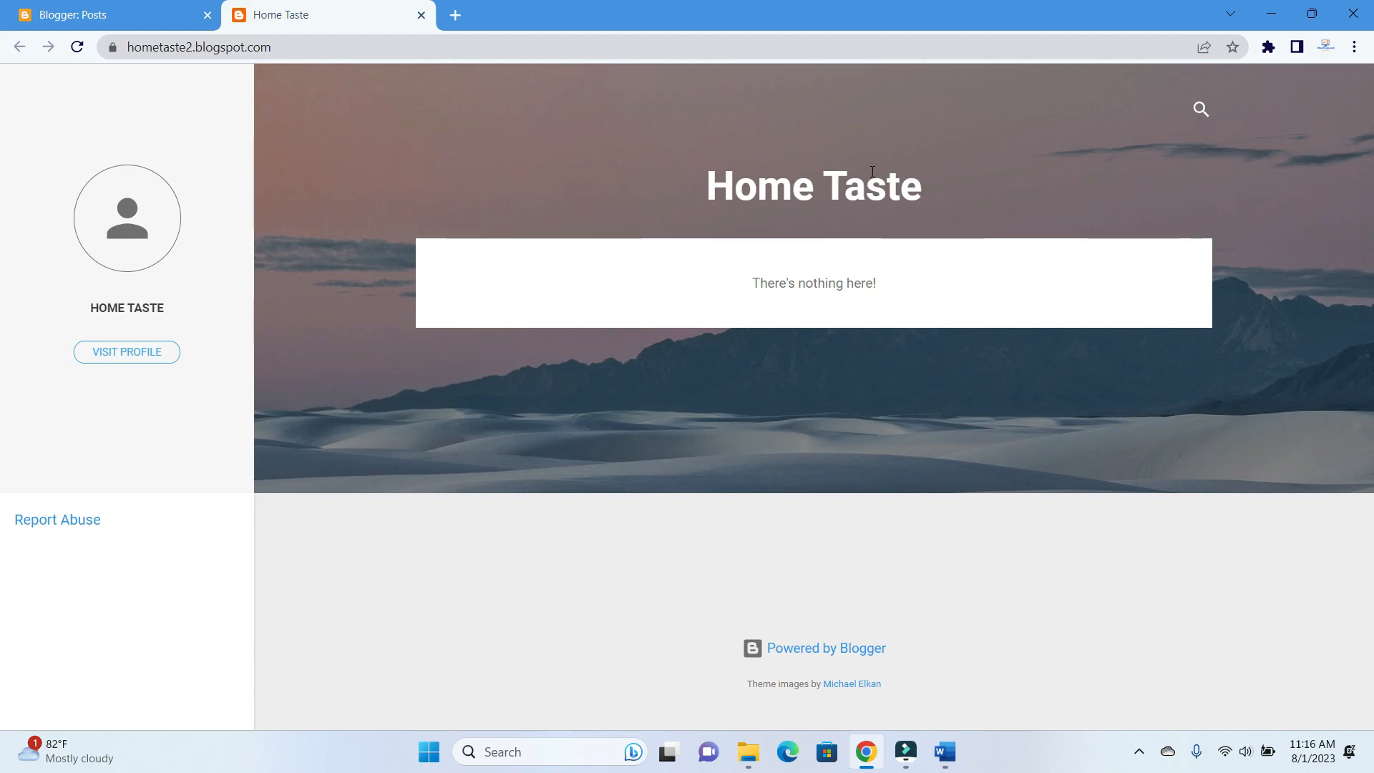
# Check the title and the web address on the live blog page
pyautogui.moveTo(983, 192); pyautogui.dragTo(696, 208)
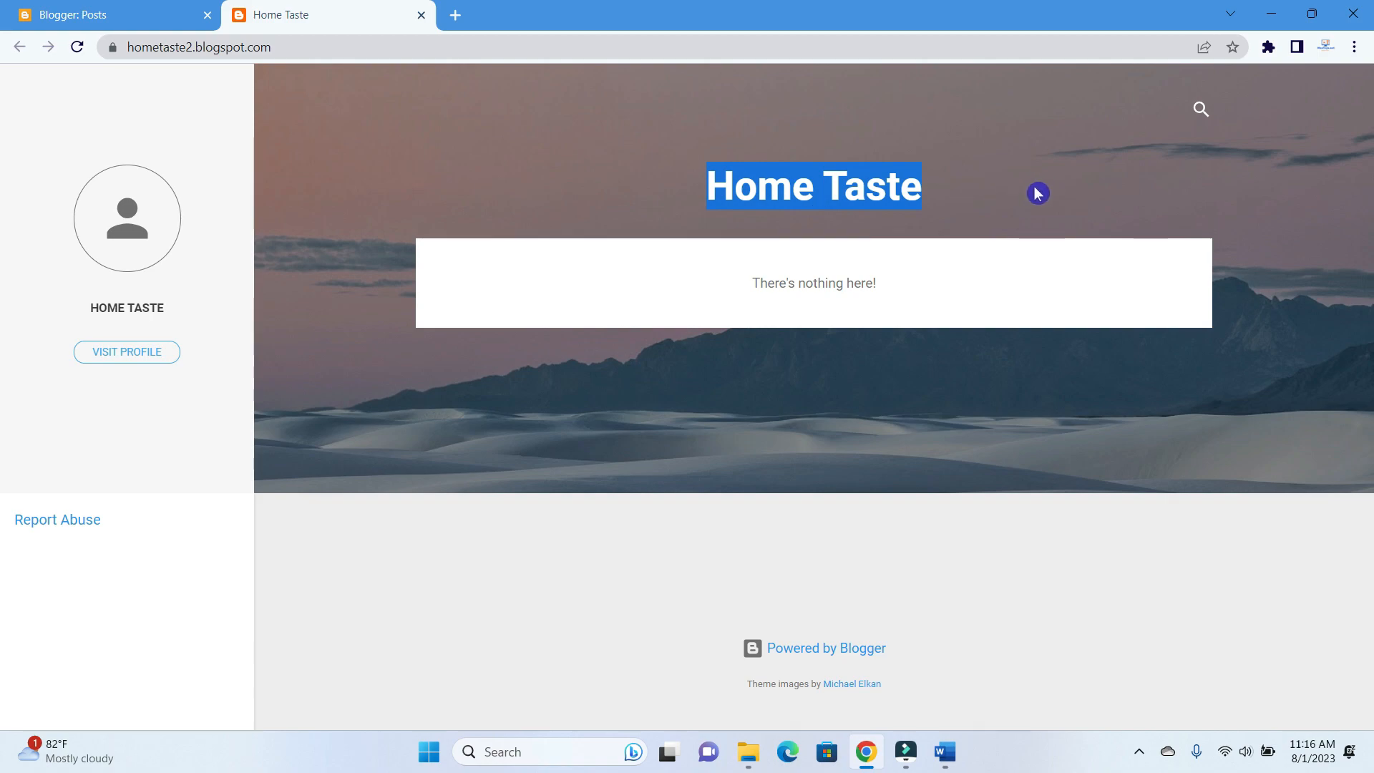
pyautogui.click(301, 41)
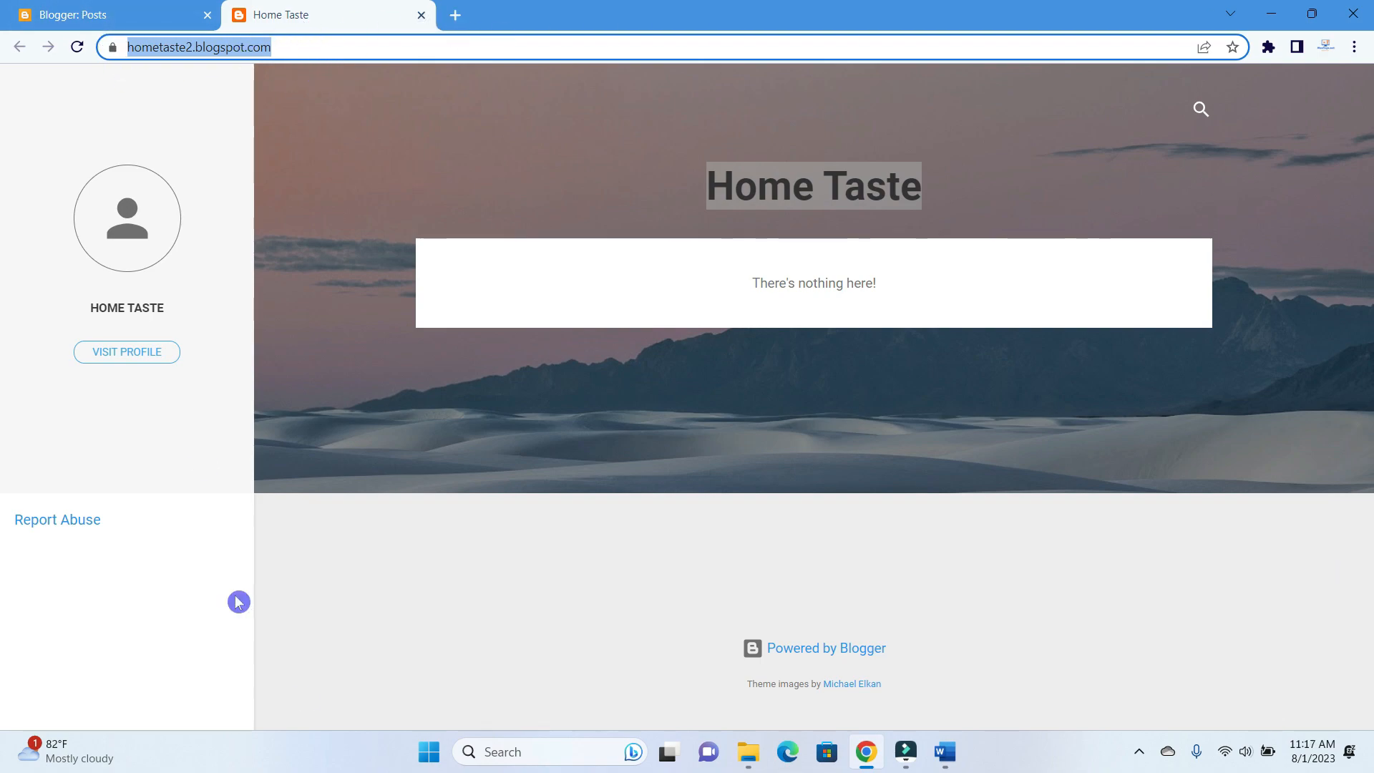
pyautogui.click(695, 413)
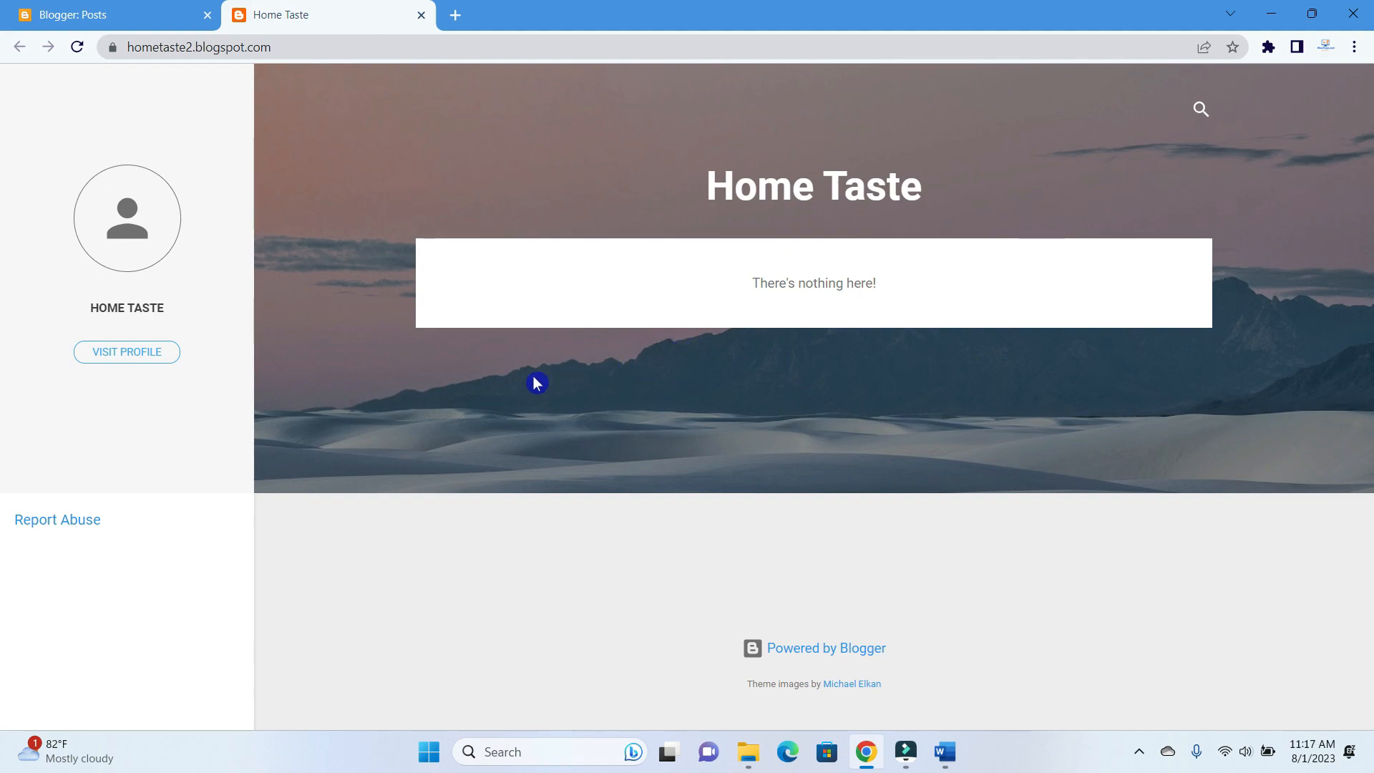
# Switch to Word to look through the prepared blog description and first post, then return to Chrome and close the live blog page
pyautogui.click(944, 753)
pyautogui.scroll(3, 549, 479)
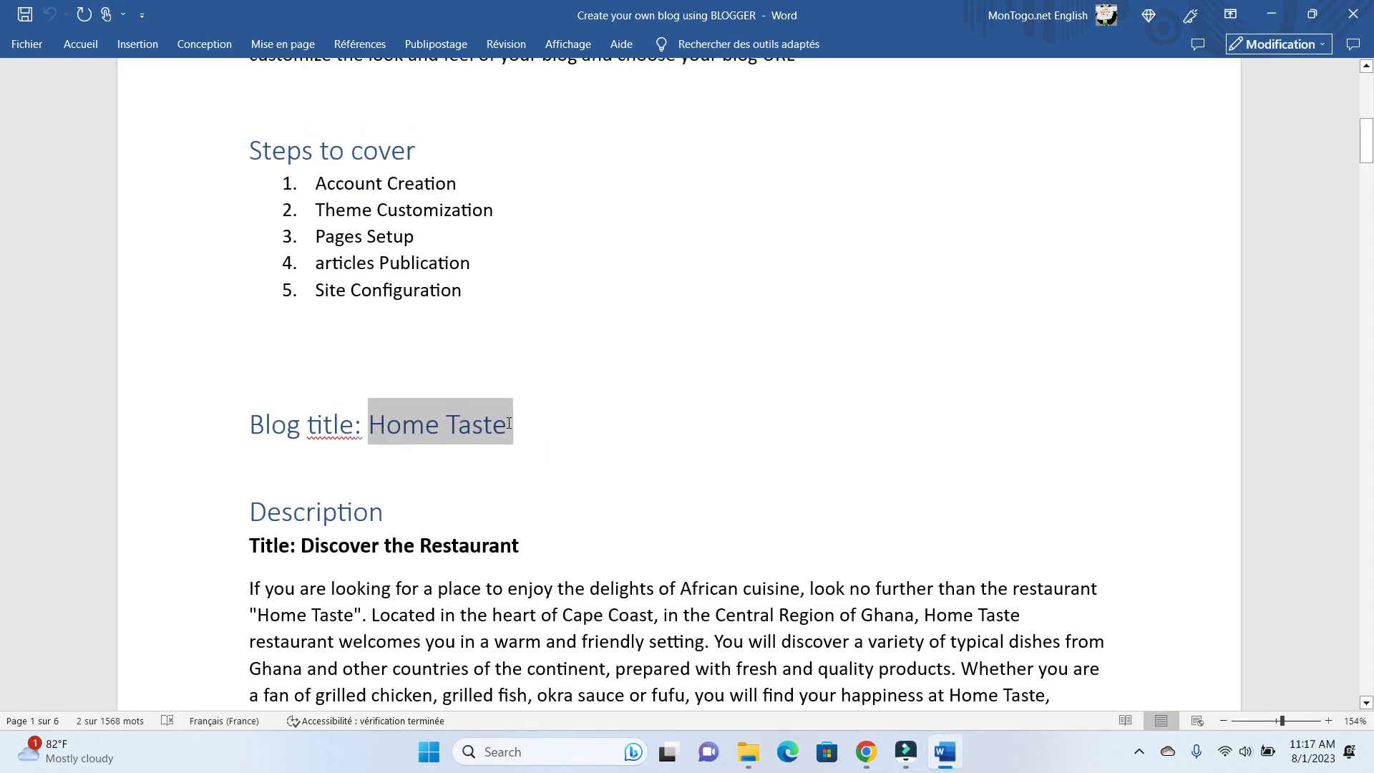
pyautogui.scroll(-6, 512, 426)
pyautogui.scroll(-5, 509, 423)
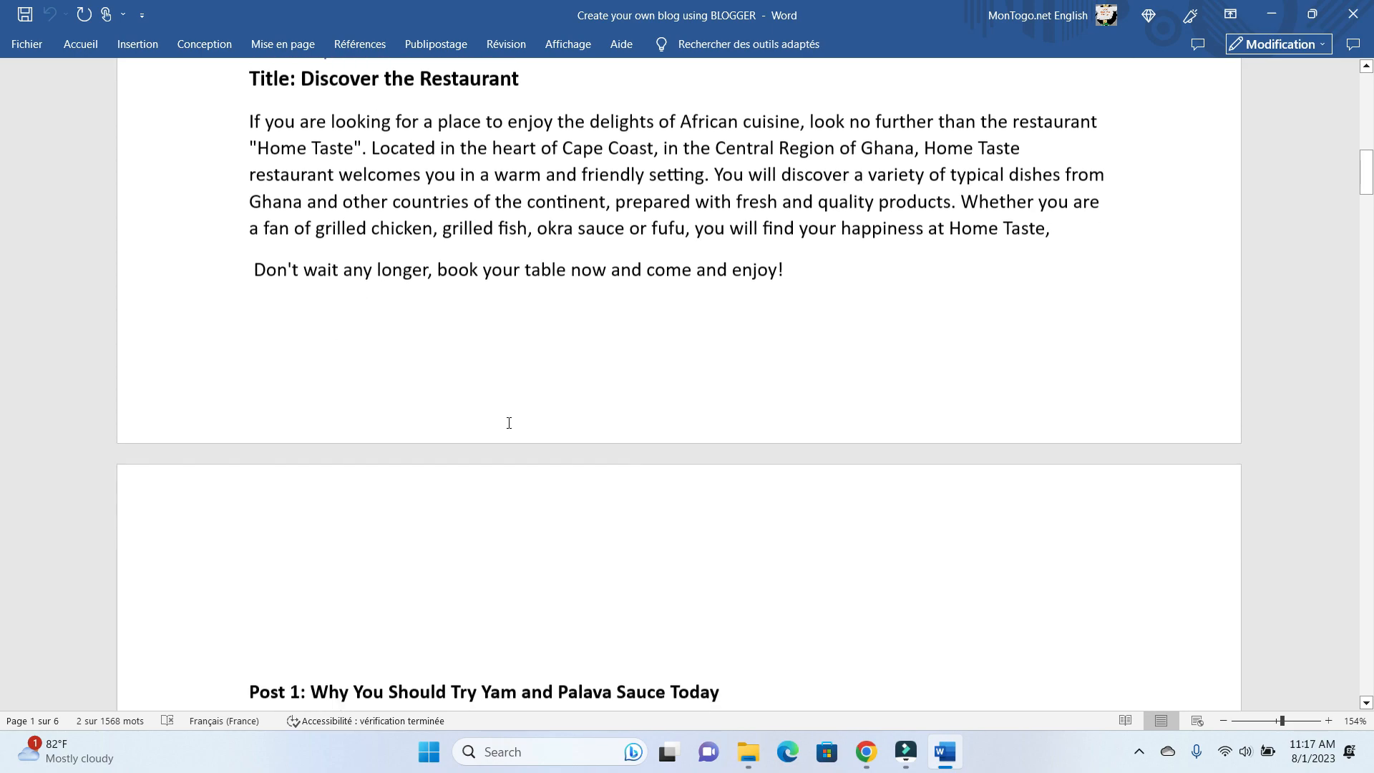
pyautogui.scroll(-1, 509, 423)
pyautogui.scroll(5, 508, 422)
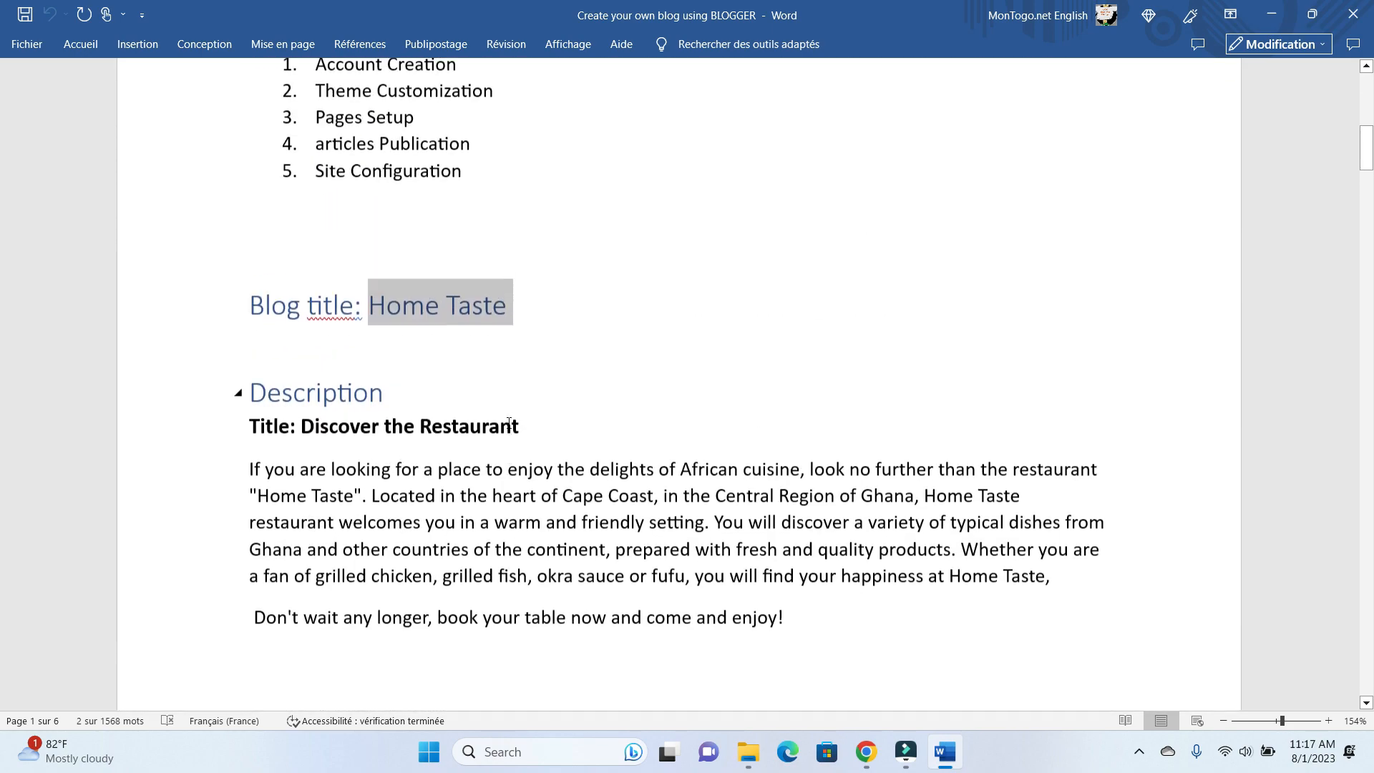
pyautogui.scroll(-7, 509, 423)
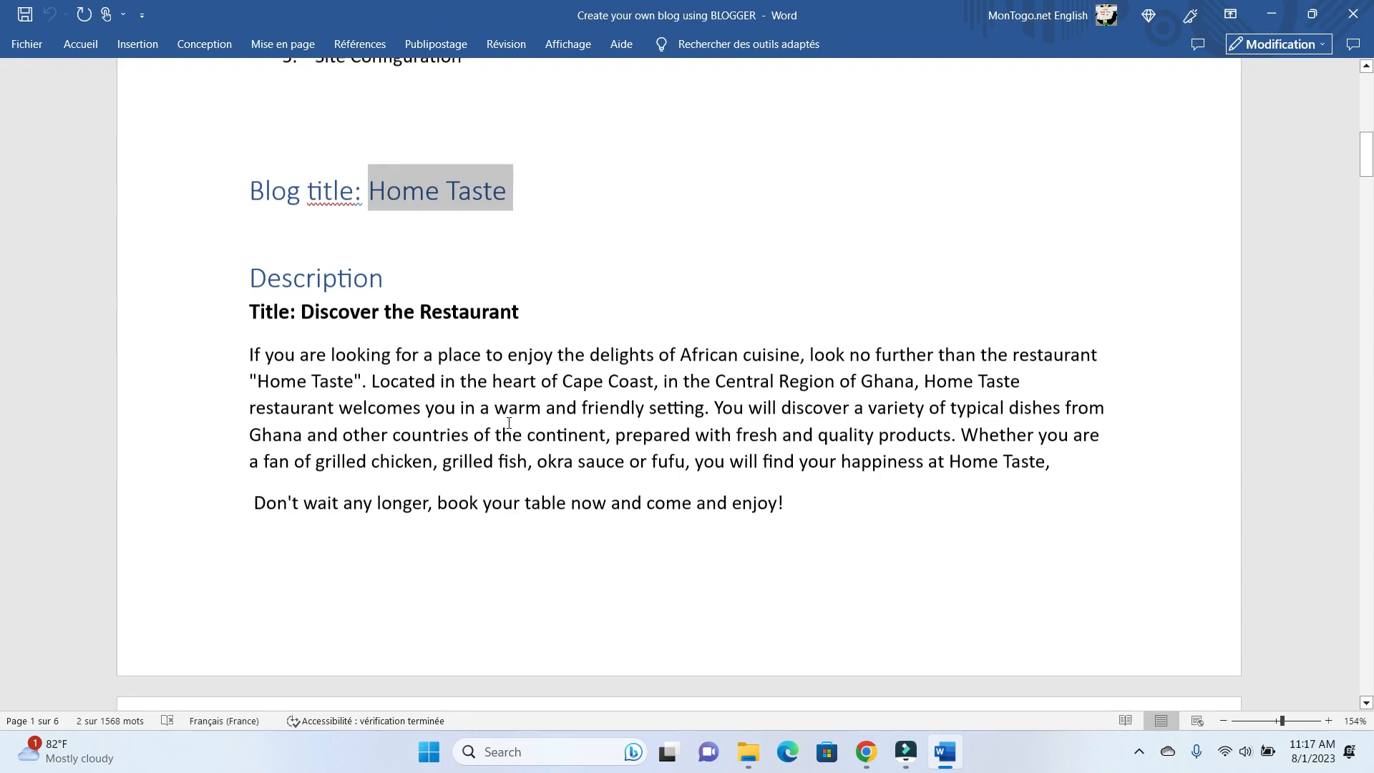
pyautogui.scroll(-10, 509, 423)
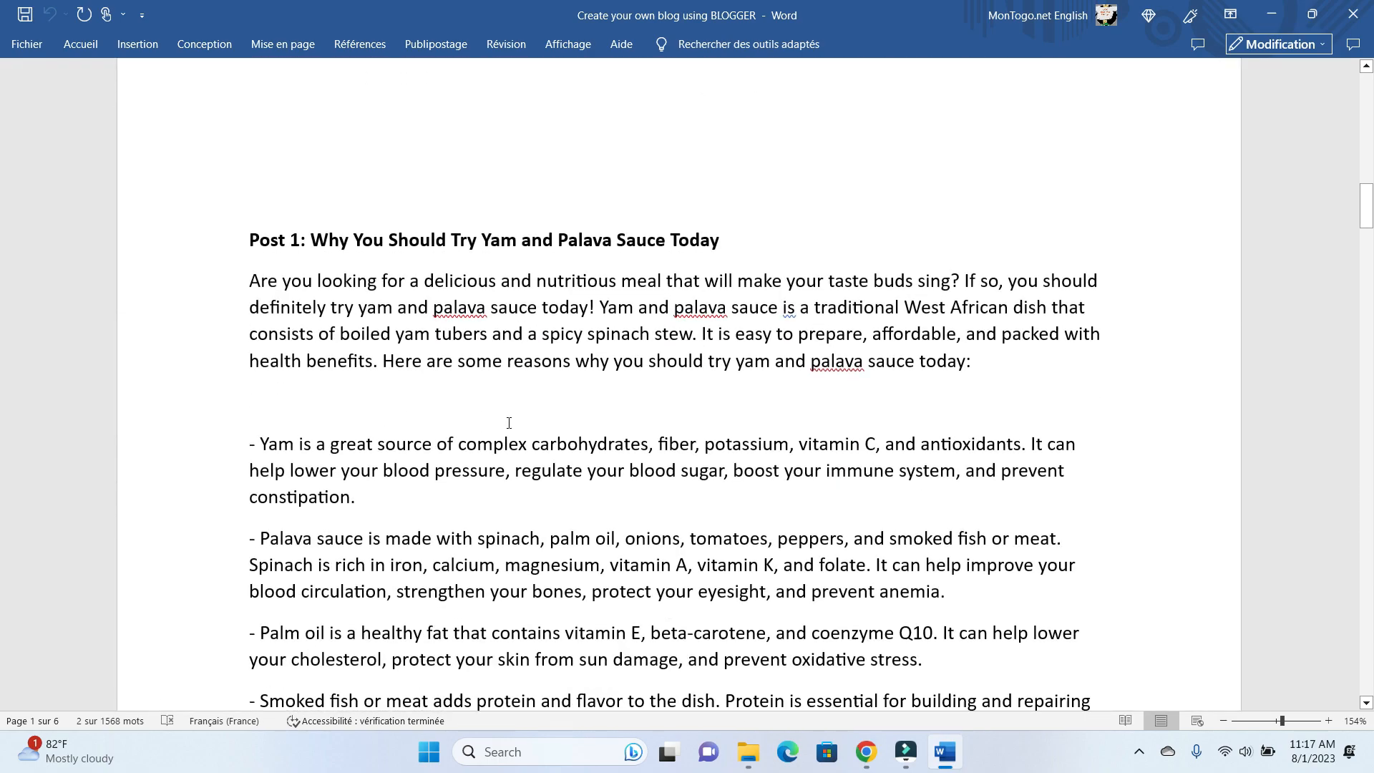
pyautogui.click(1272, 15)
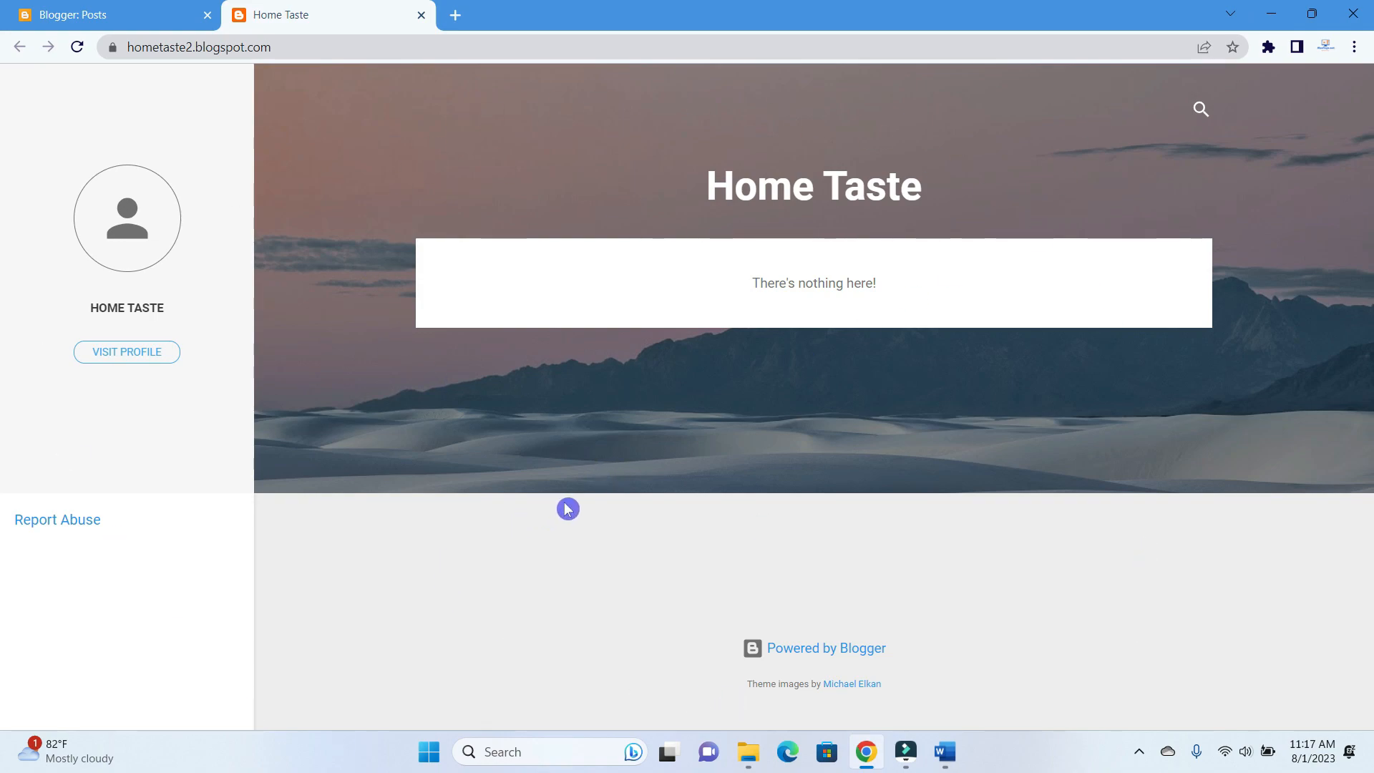
pyautogui.click(420, 15)
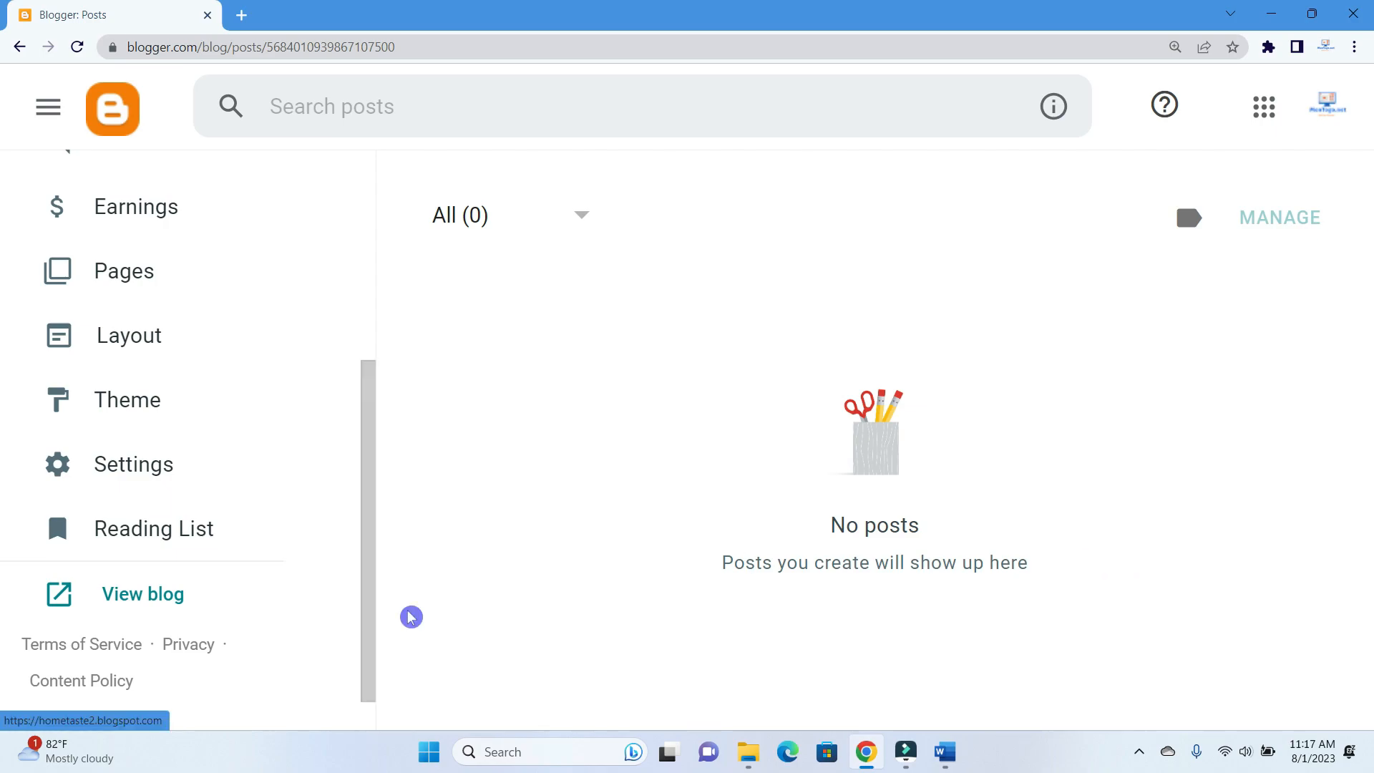
# Switch to Word and review the "Steps to cover" list, highlighting Account Creation and Theme Customization in turn
pyautogui.click(957, 763)
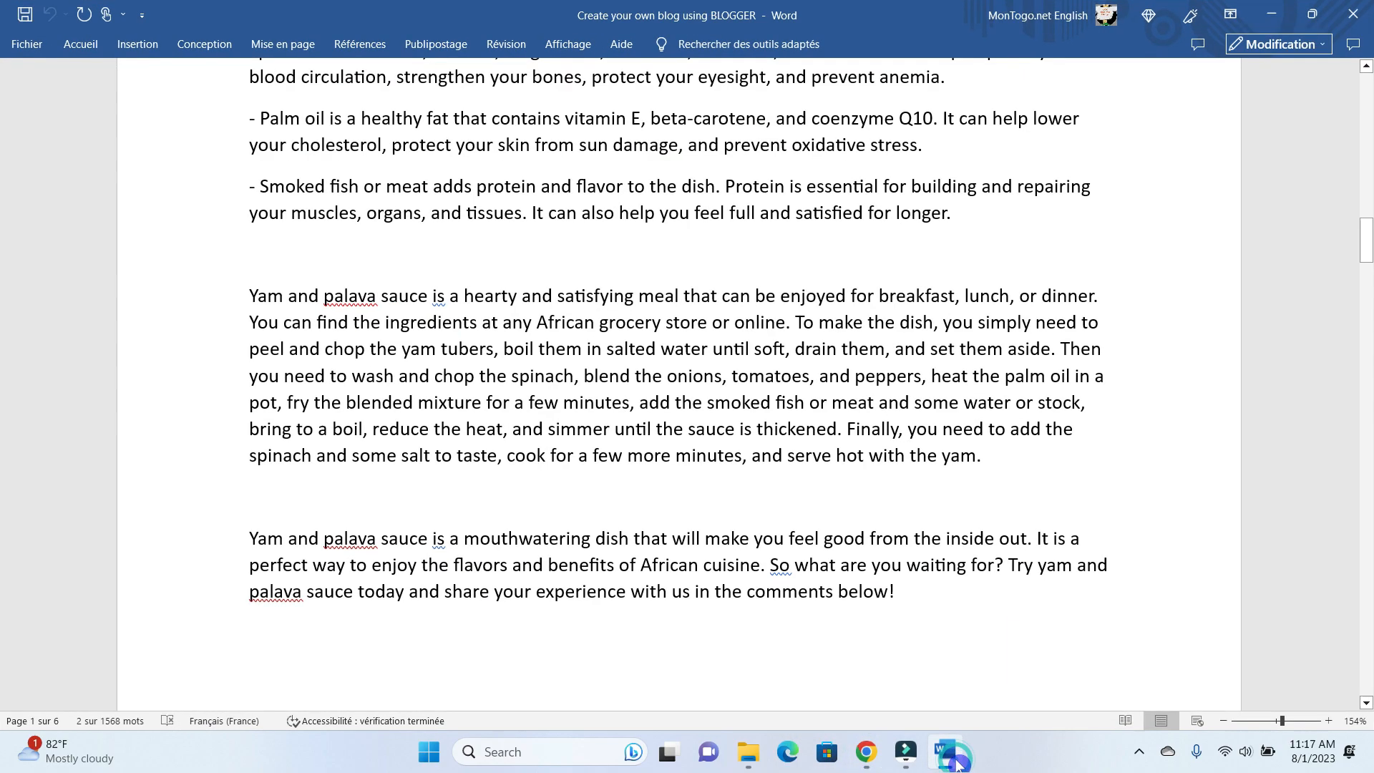
pyautogui.scroll(6, 530, 468)
pyautogui.scroll(2, 531, 469)
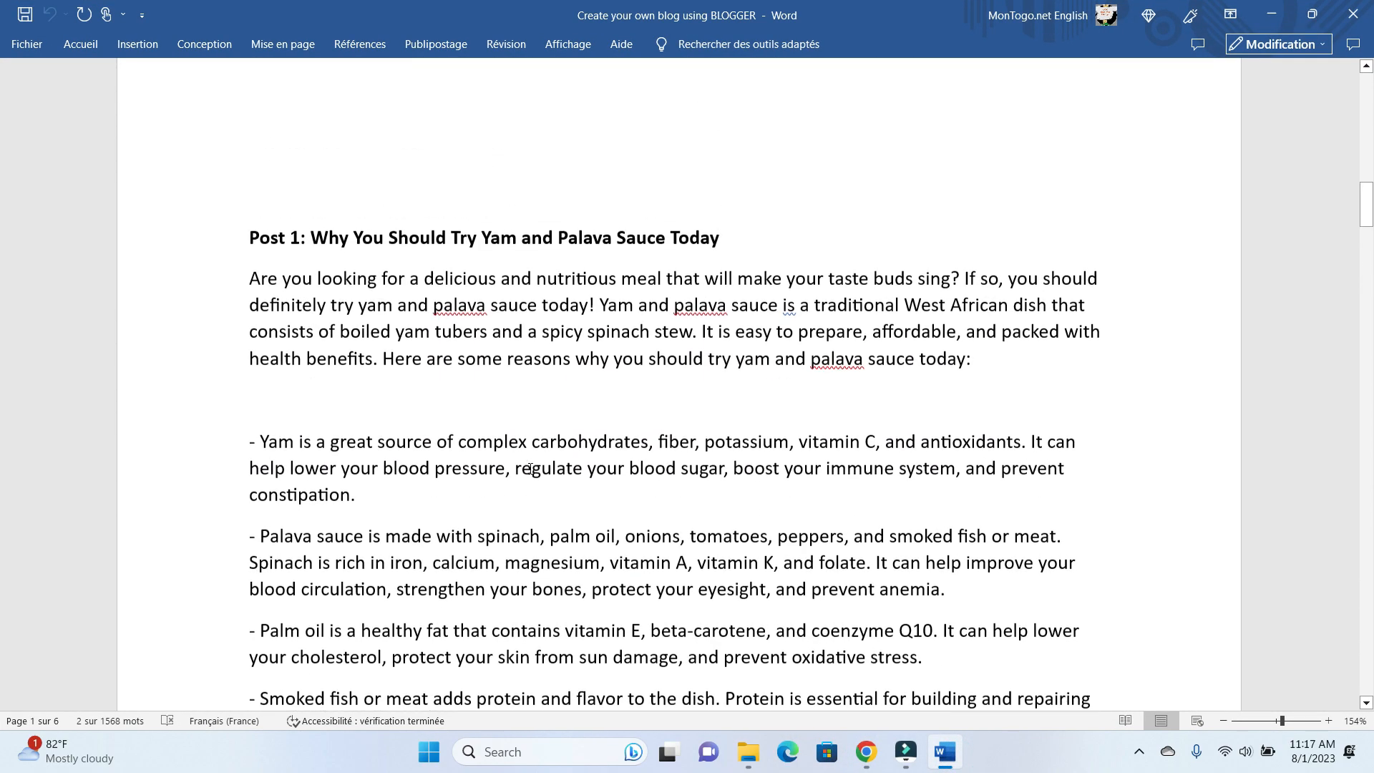
pyautogui.moveTo(1369, 206); pyautogui.dragTo(1367, 121)
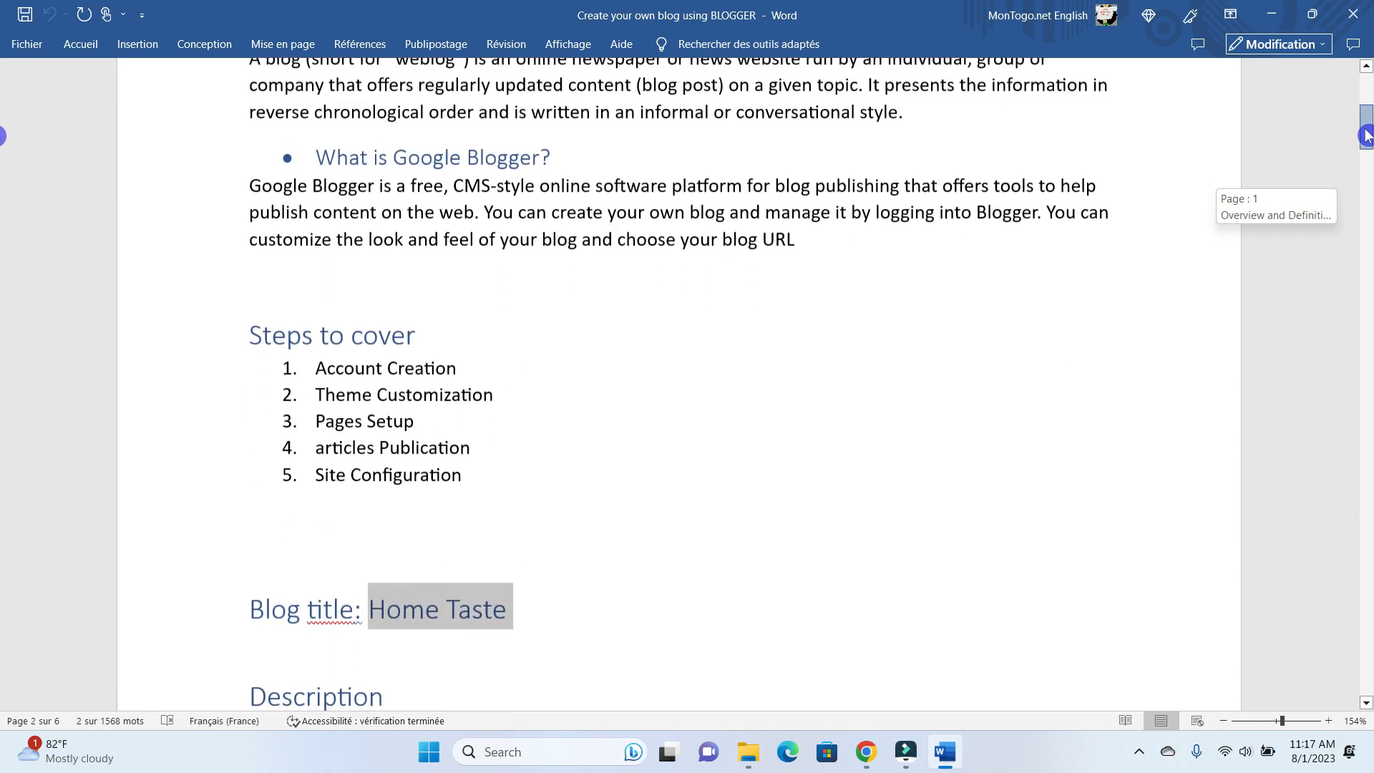
pyautogui.click(478, 473)
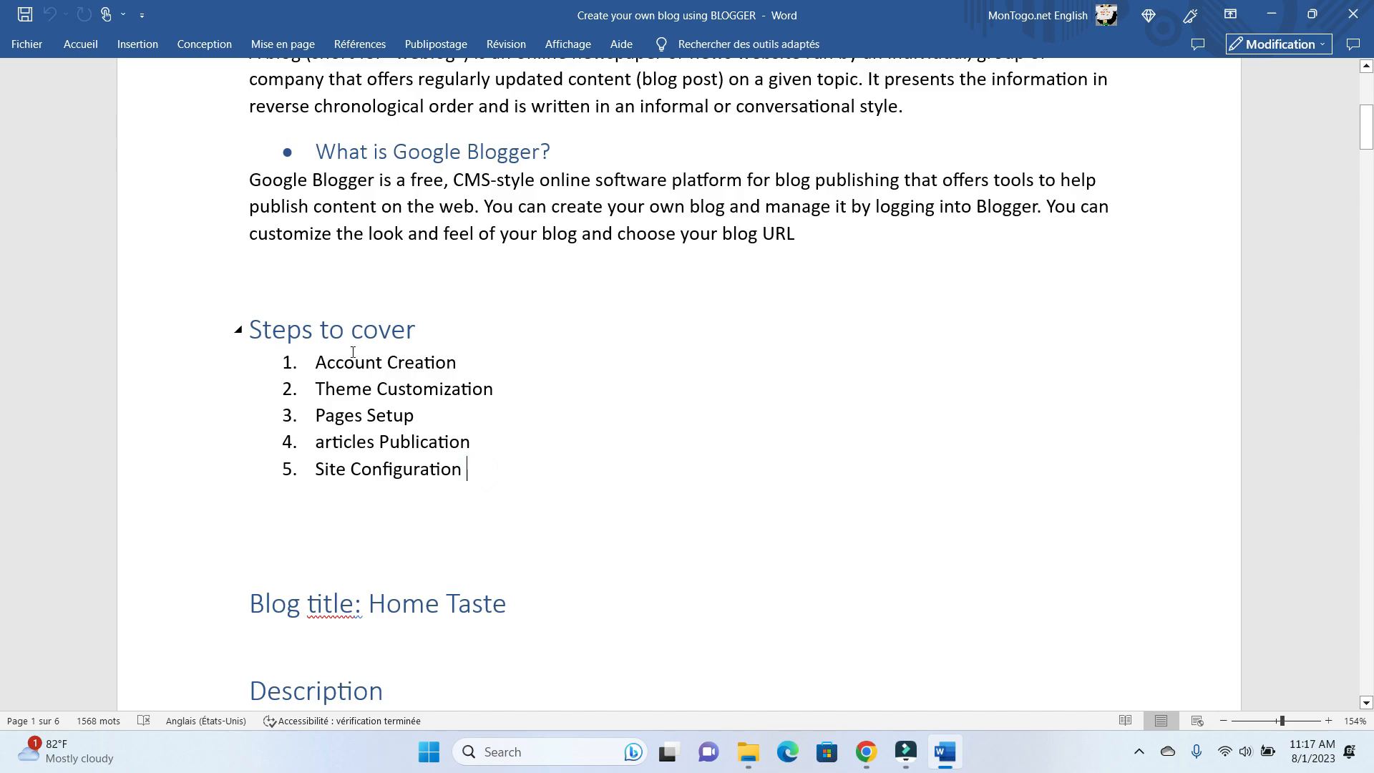
pyautogui.moveTo(475, 363); pyautogui.dragTo(298, 380)
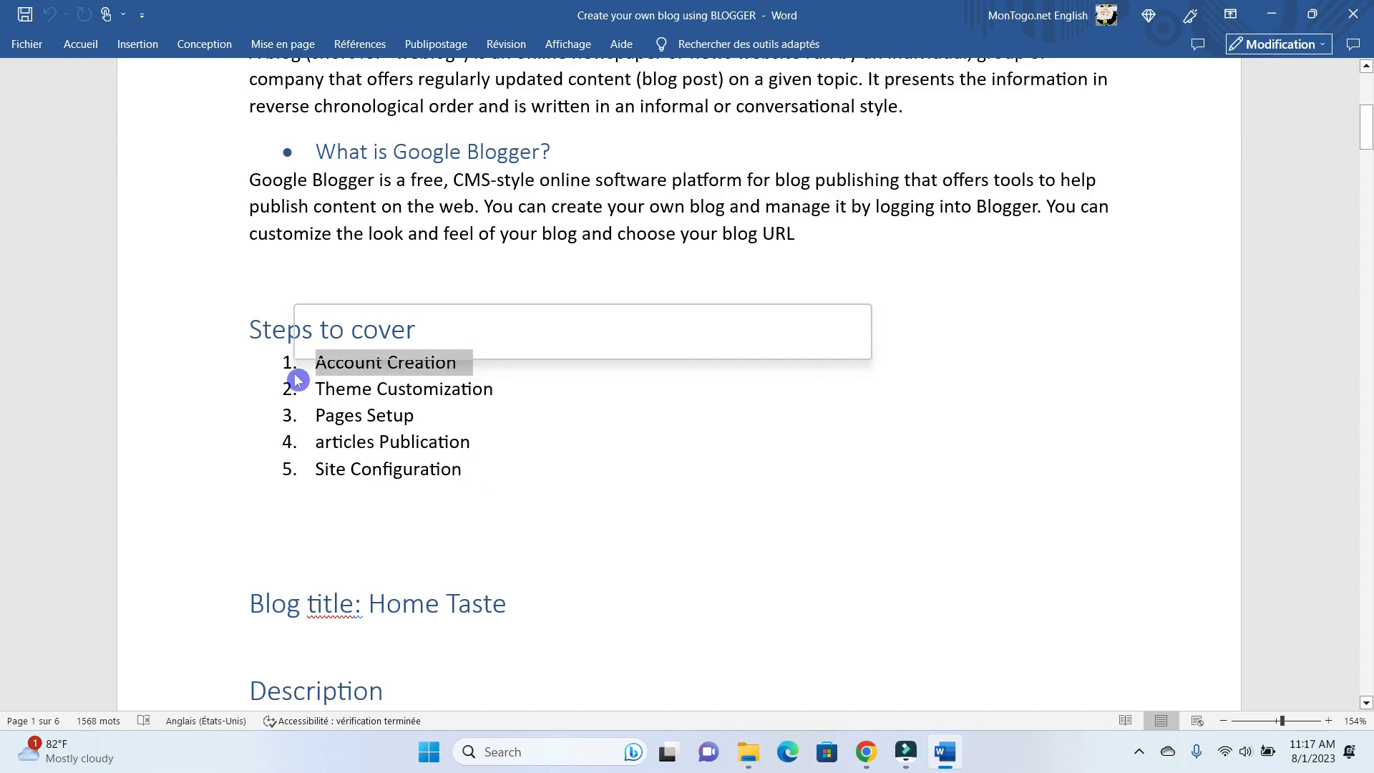
pyautogui.click(654, 427)
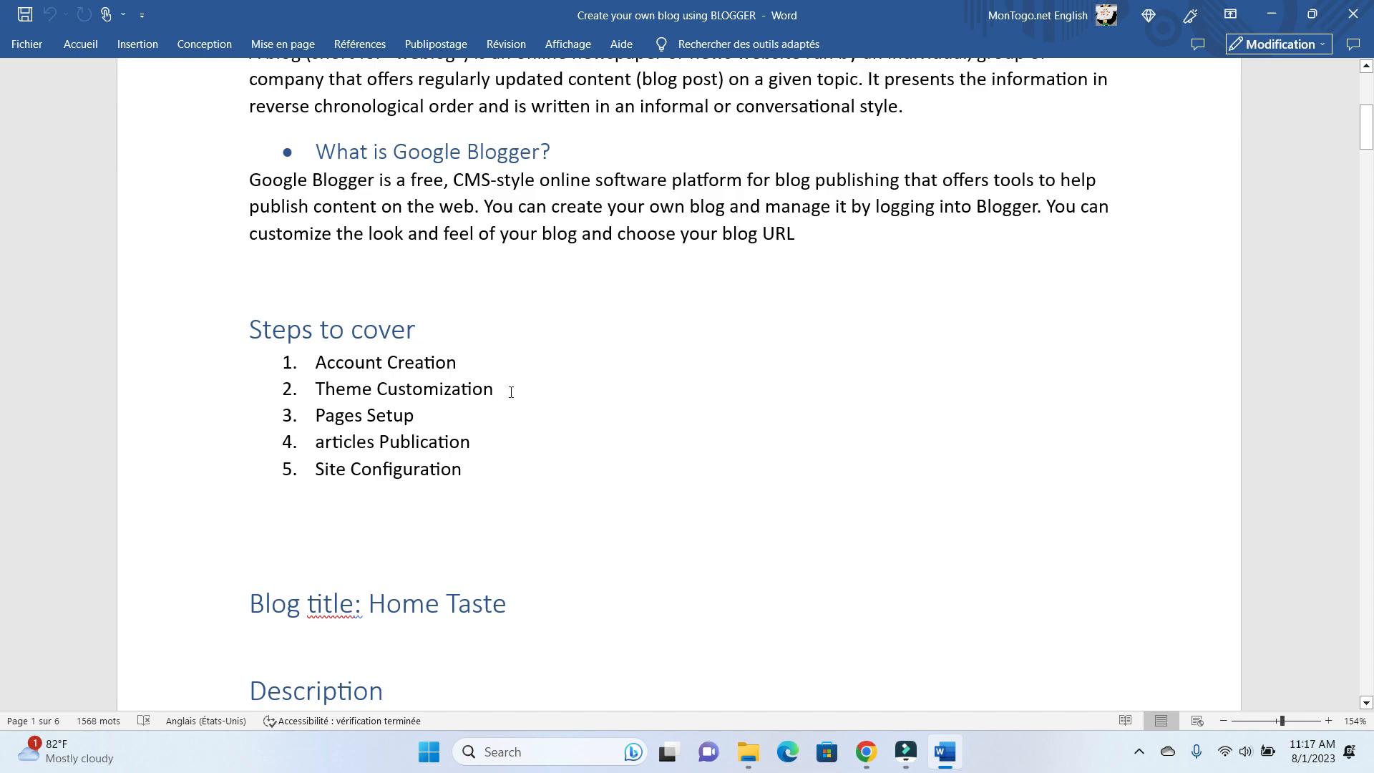
pyautogui.moveTo(511, 392); pyautogui.dragTo(320, 392)
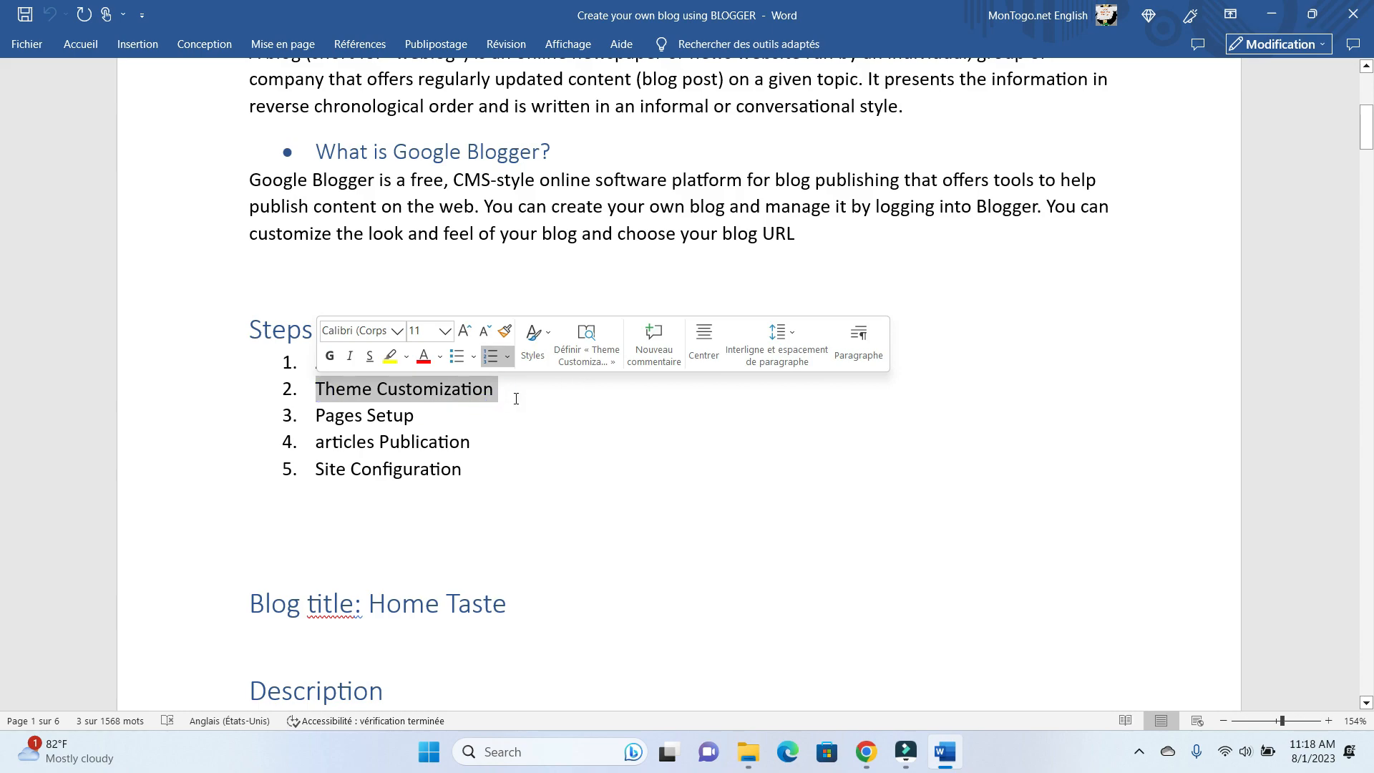
pyautogui.click(516, 399)
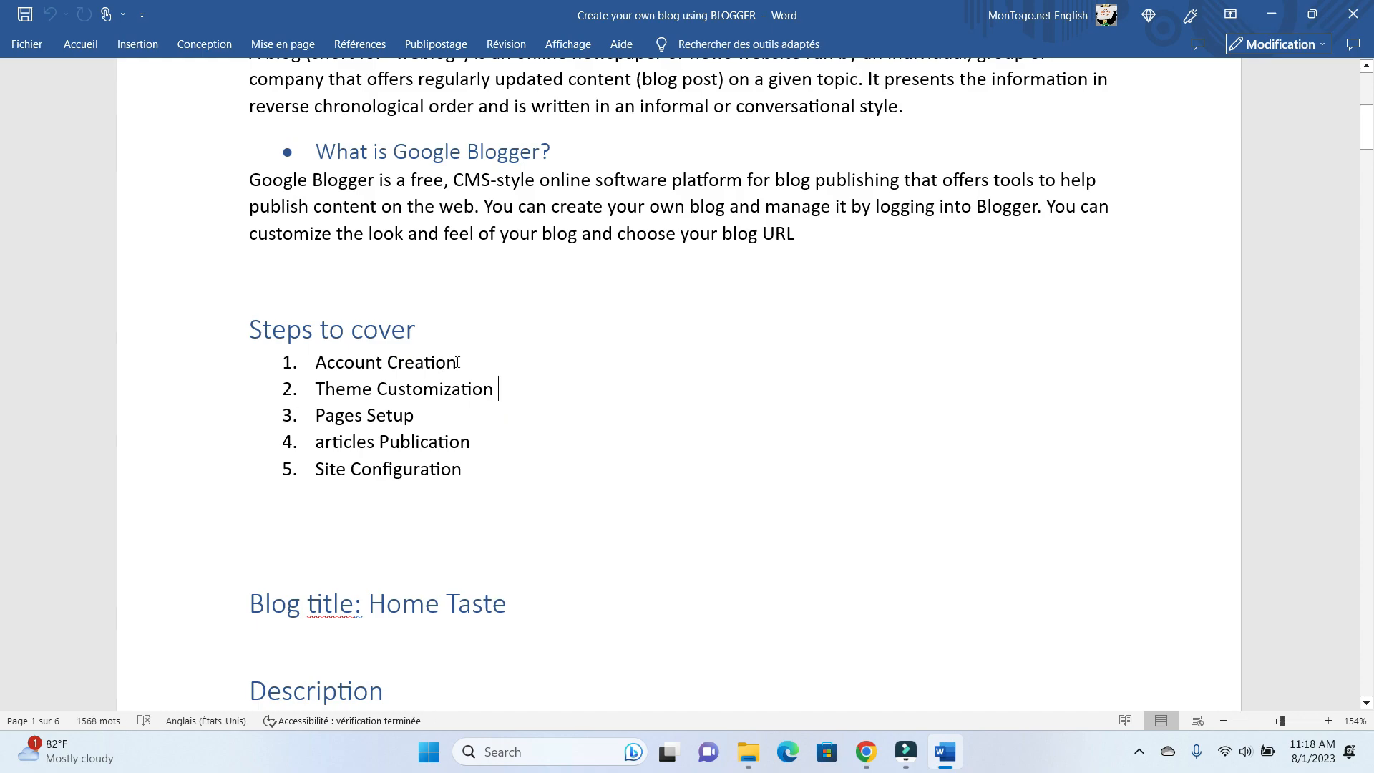
# Switch from Word back to Blogger in Chrome and open the Home Taste blog's theme settings
pyautogui.click(1282, 20)
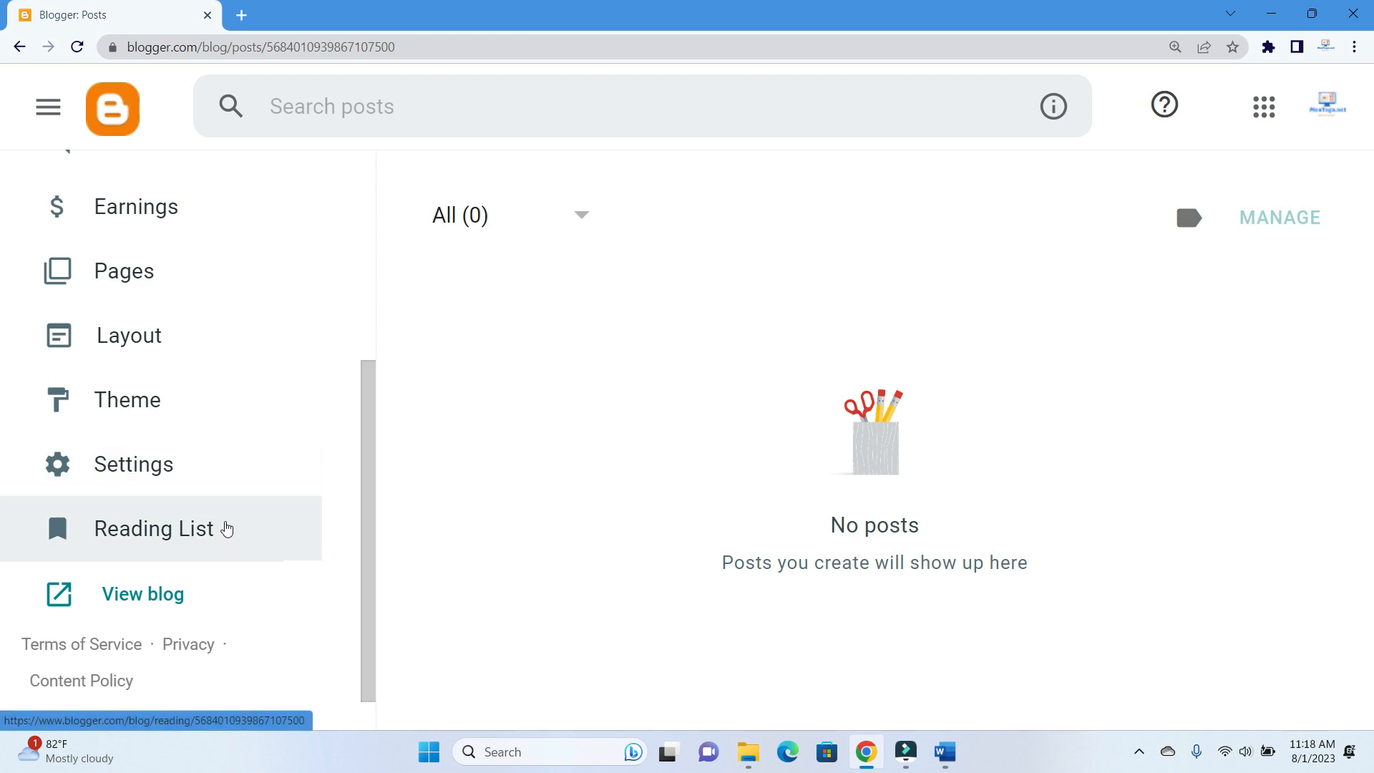
pyautogui.click(142, 404)
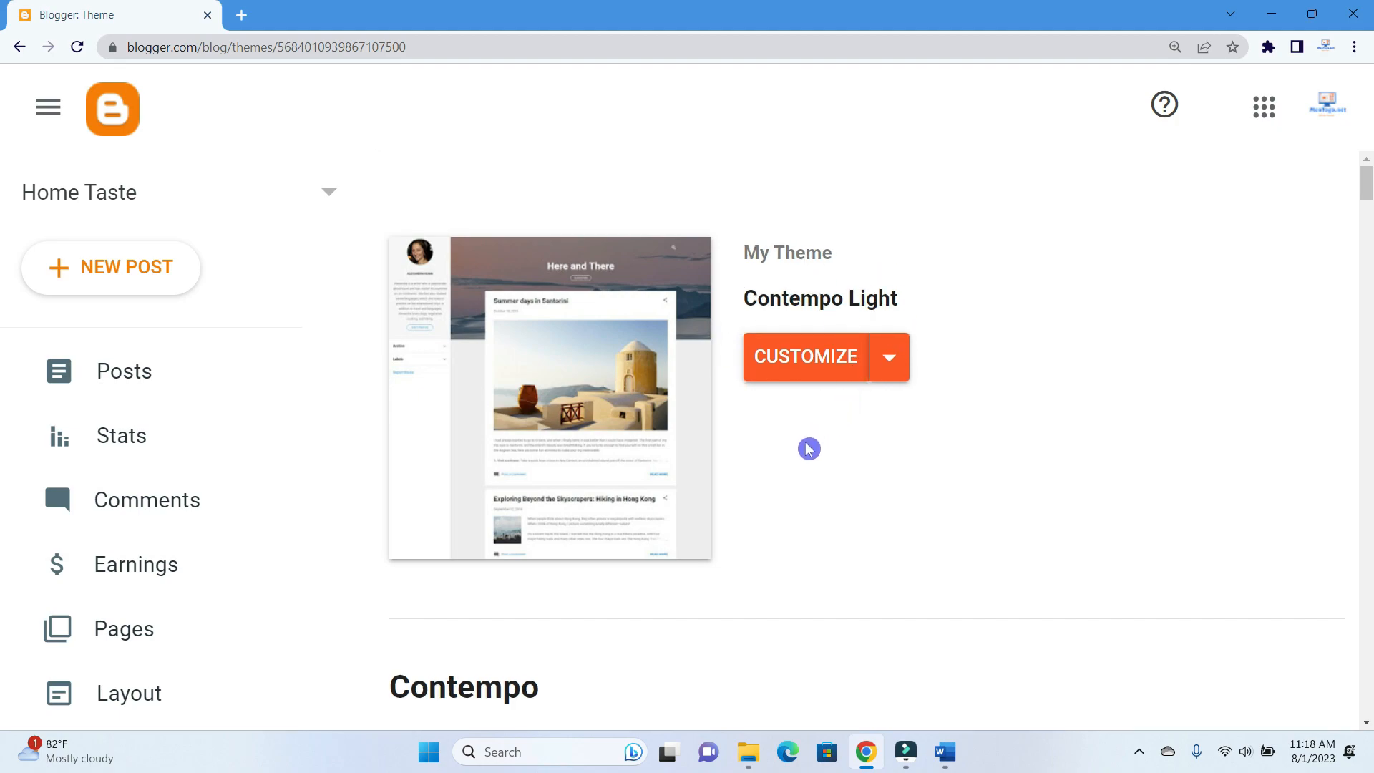
# Look through the theme gallery from Contempo, Soho, Emporio, Notable and Essential to Simple and Dynamic Views, and return to the Contempo variants
pyautogui.scroll(-3, 807, 449)
pyautogui.scroll(-3, 807, 449)
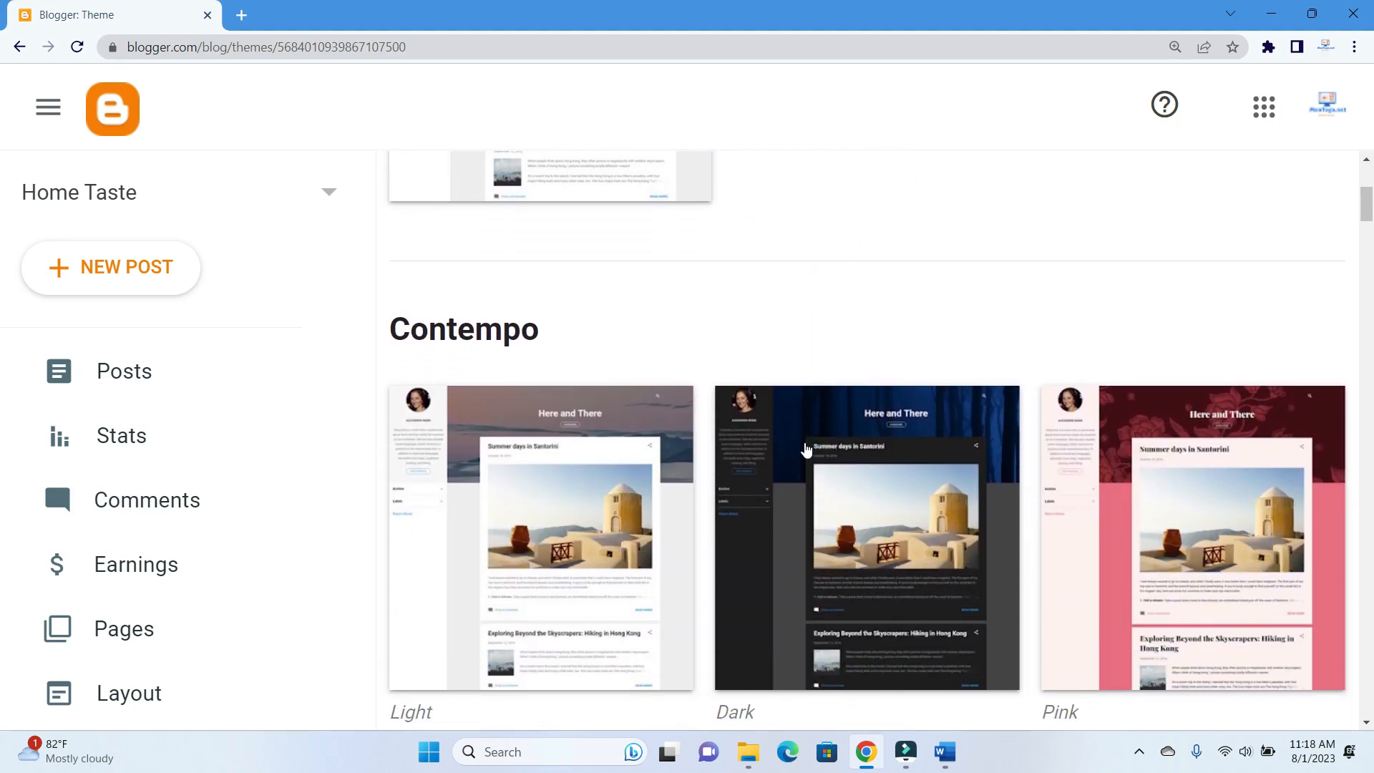
pyautogui.scroll(-3, 806, 449)
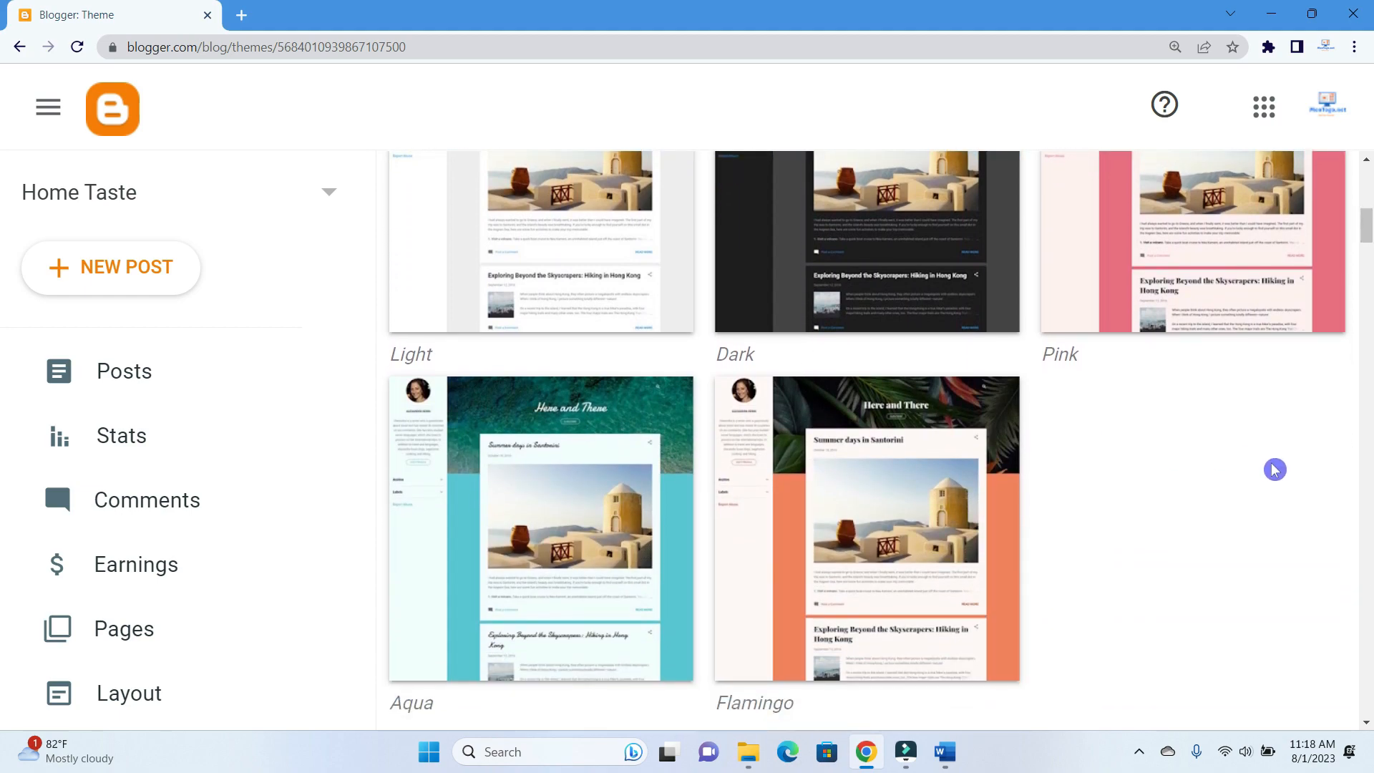
pyautogui.scroll(-3, 1275, 470)
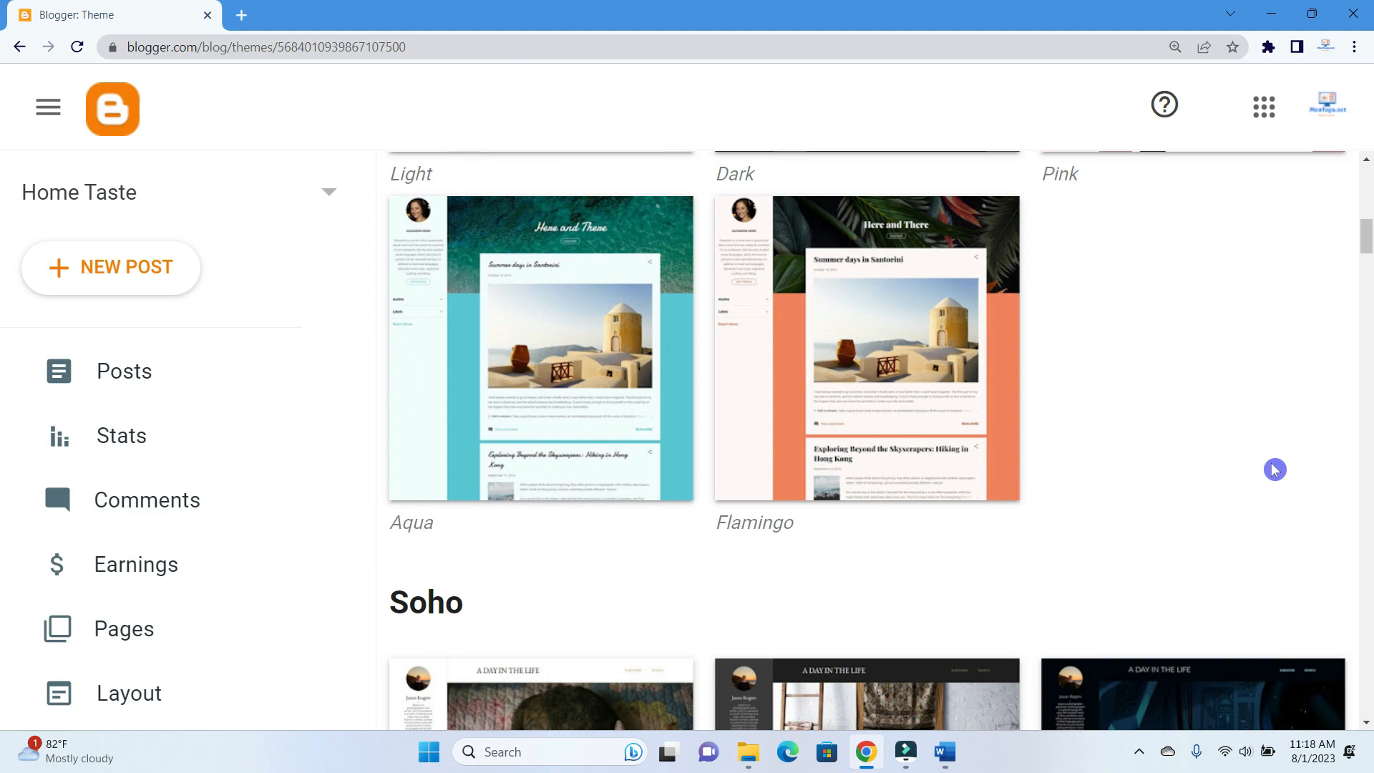
pyautogui.scroll(-3, 1275, 470)
pyautogui.scroll(-3, 1274, 469)
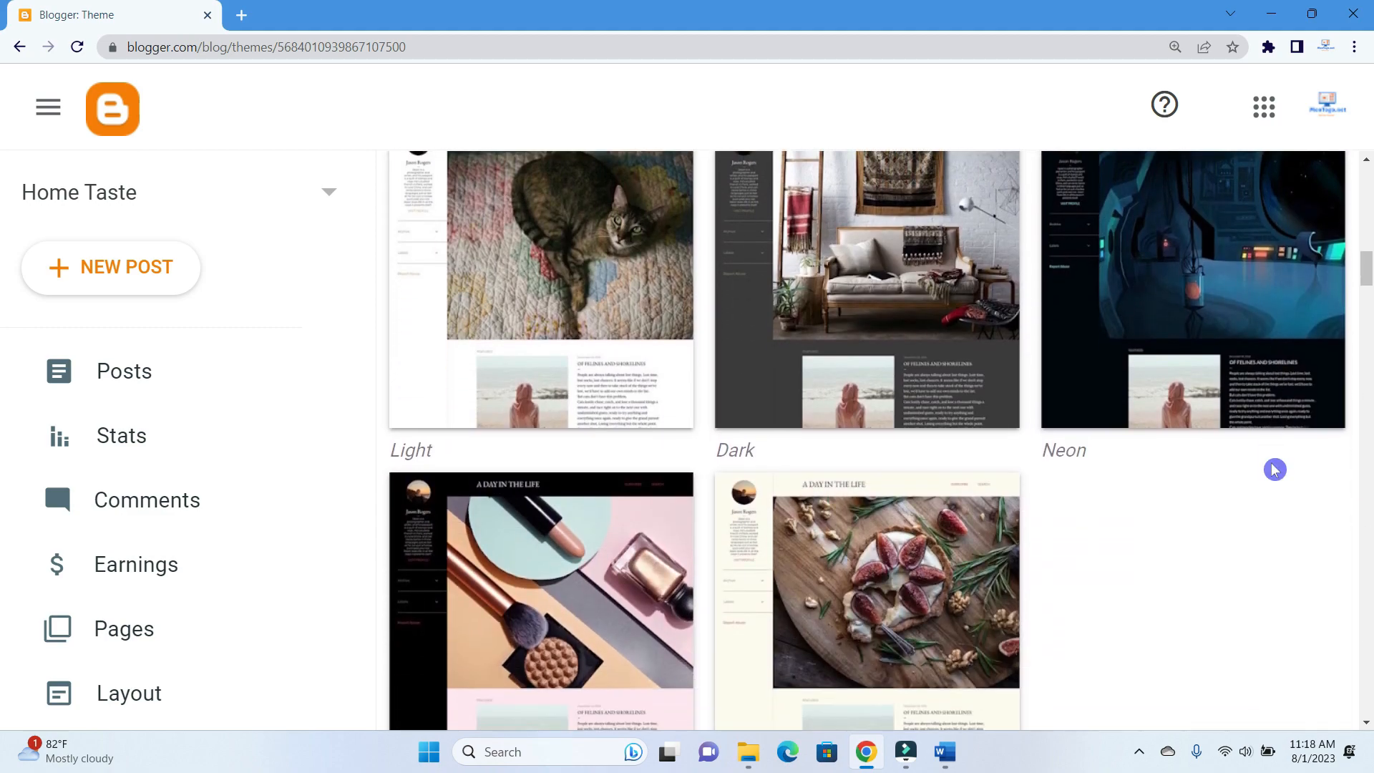
pyautogui.scroll(-3, 1275, 469)
pyautogui.scroll(-3, 1274, 470)
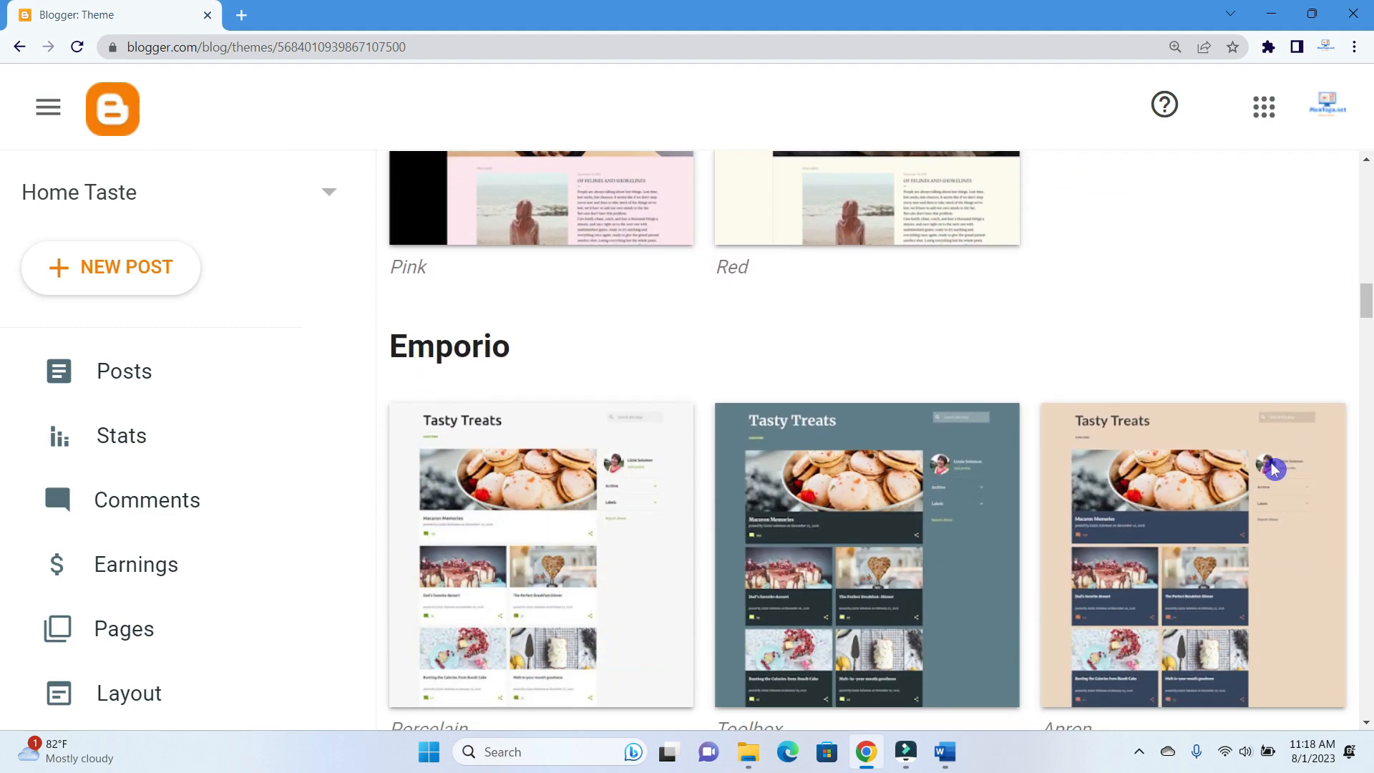
pyautogui.scroll(-3, 1275, 470)
pyautogui.scroll(-3, 1274, 470)
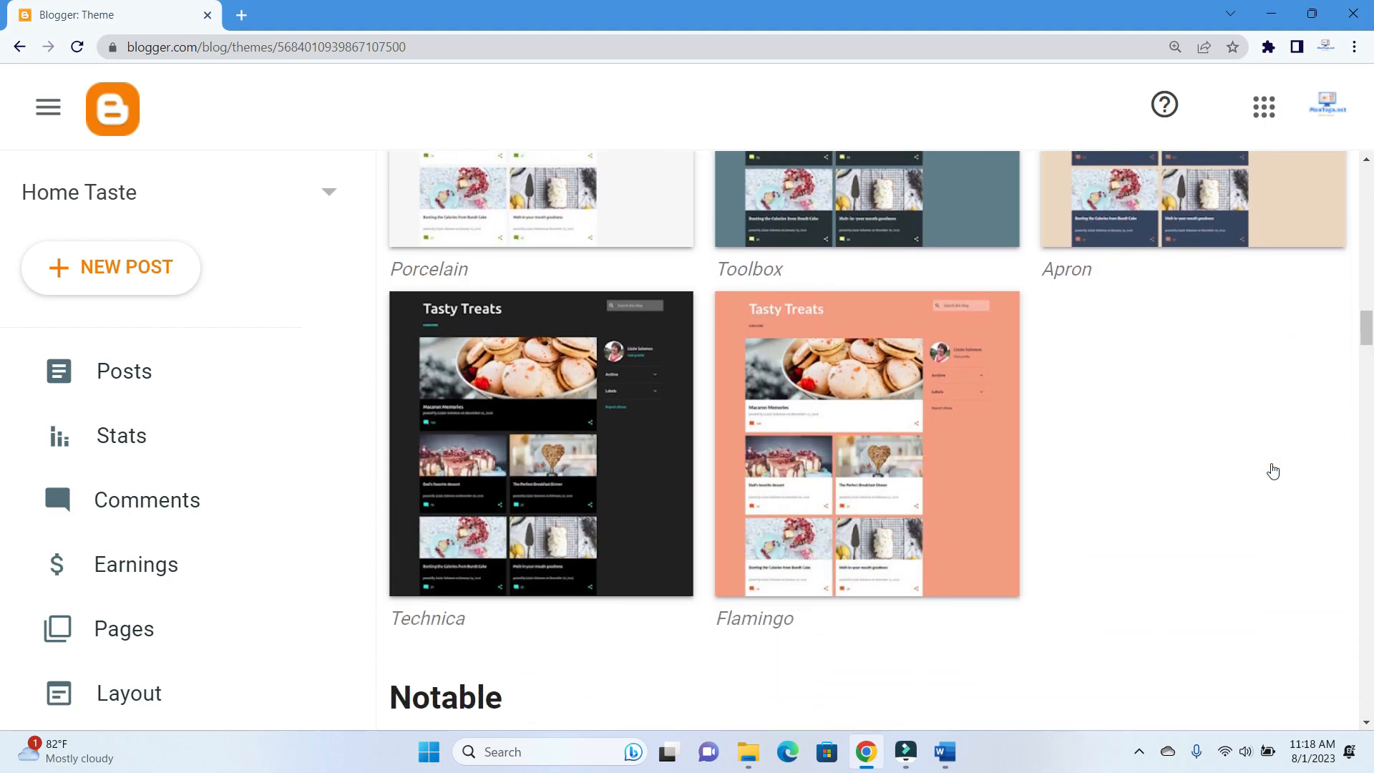
pyautogui.scroll(-6, 1273, 470)
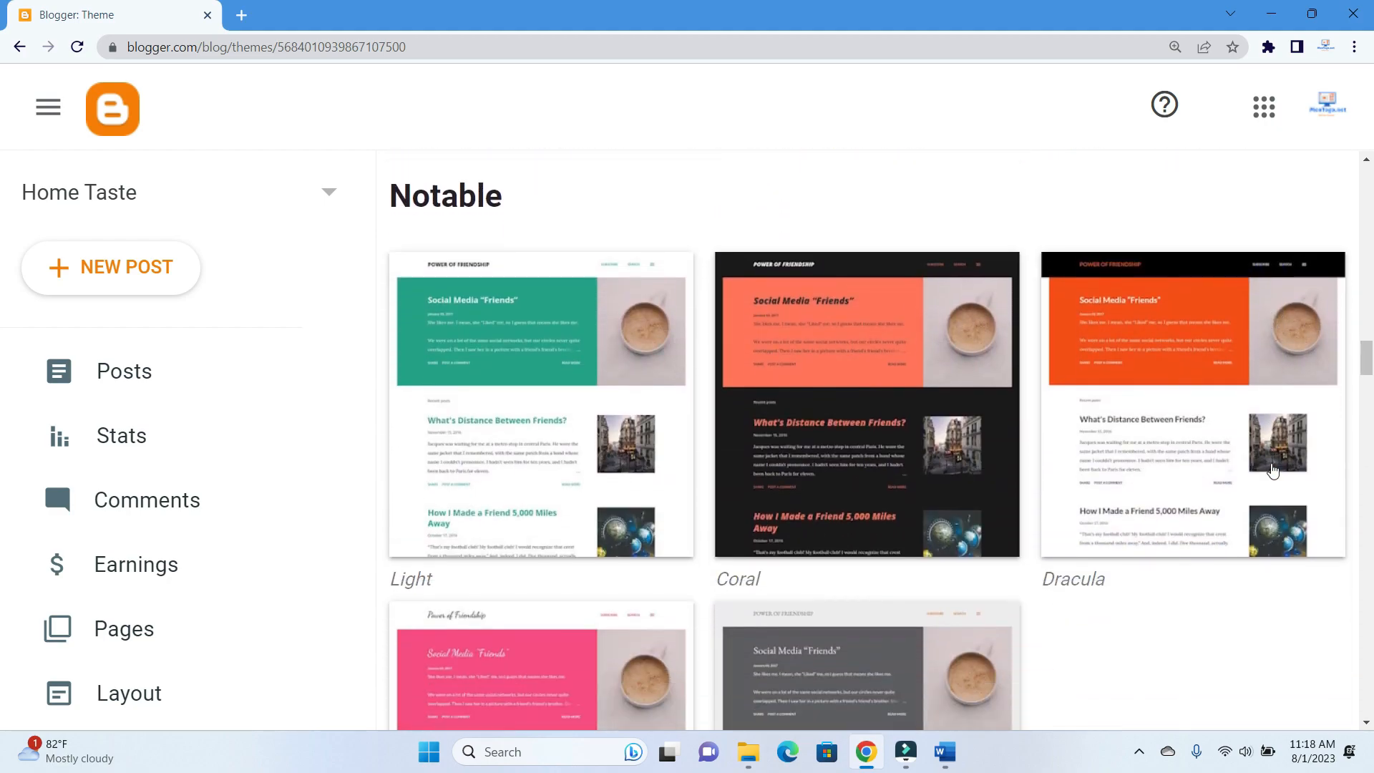
pyautogui.scroll(-4, 1273, 470)
pyautogui.scroll(-2, 1275, 470)
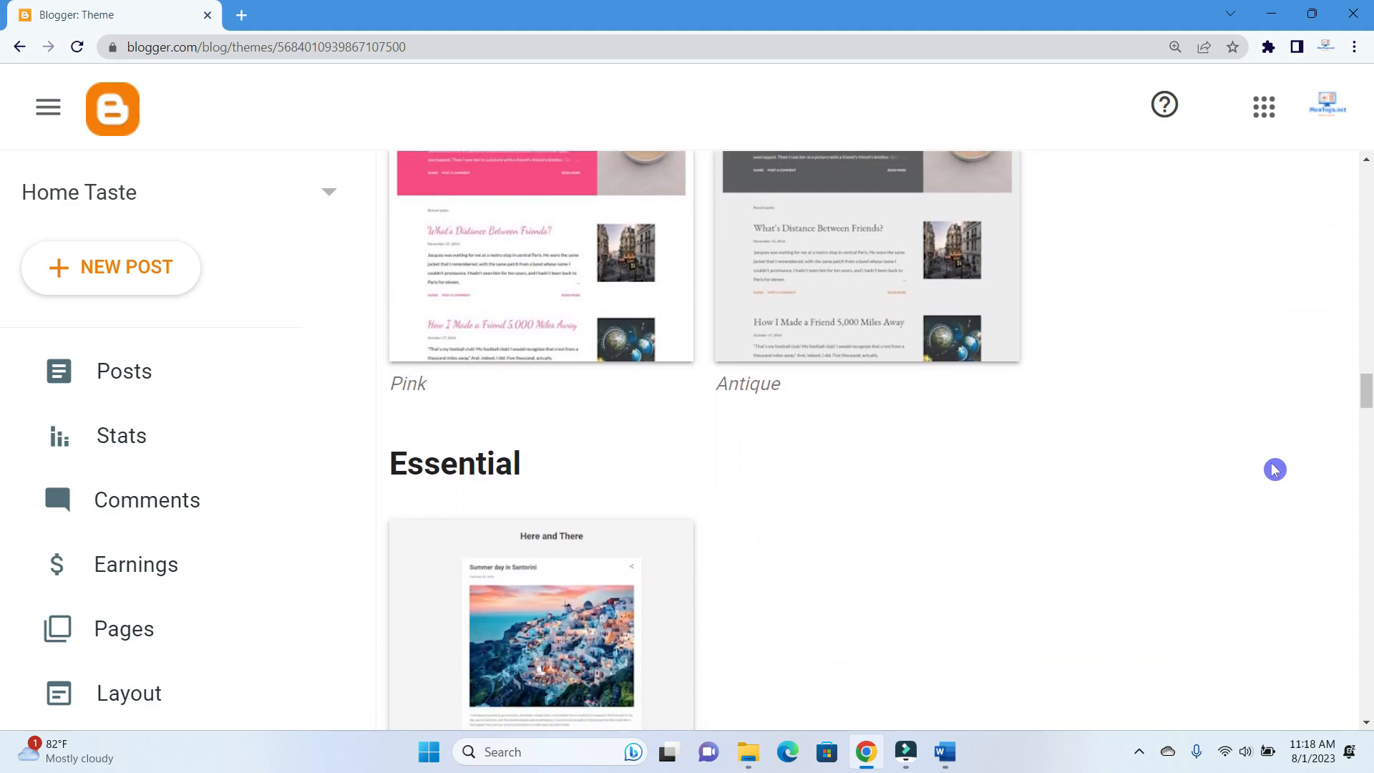
pyautogui.scroll(-1, 1275, 469)
pyautogui.scroll(-5, 1275, 469)
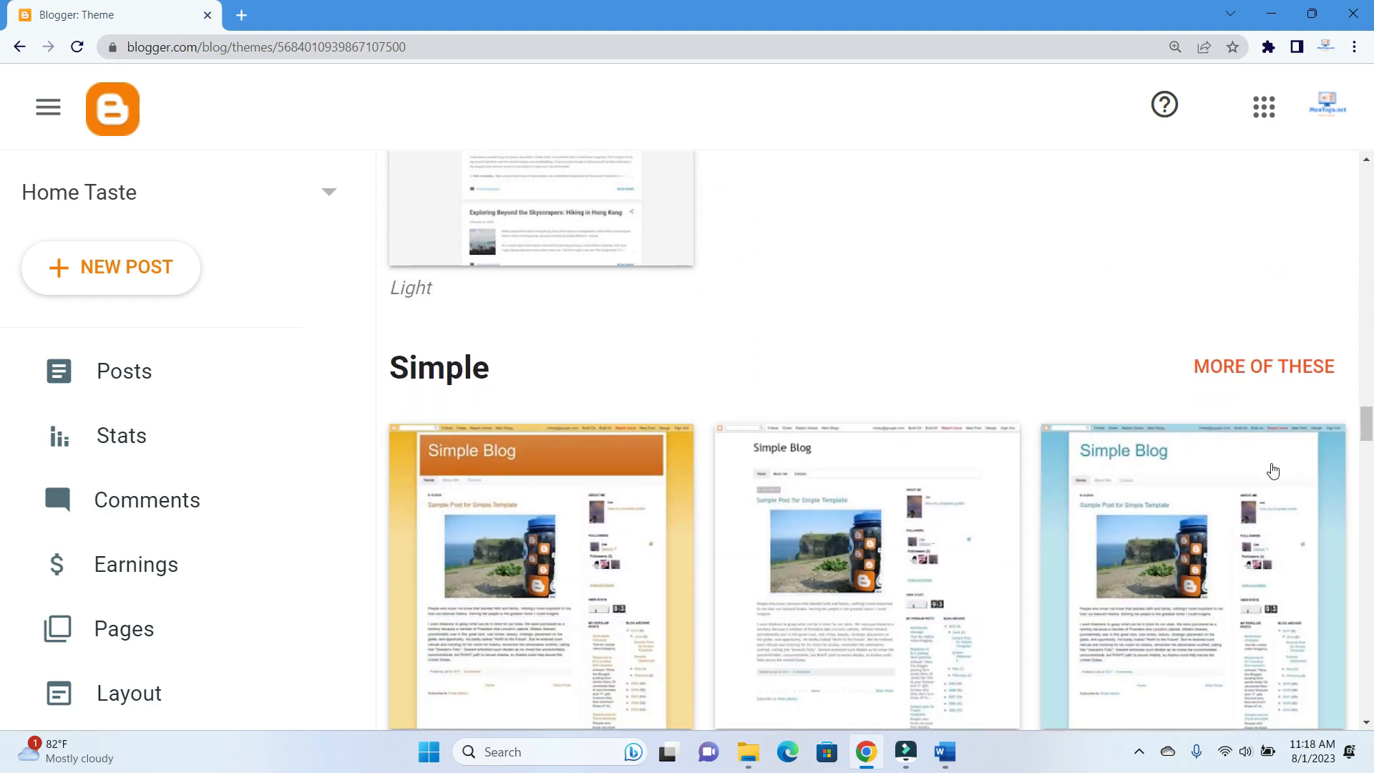
pyautogui.scroll(-5, 1273, 470)
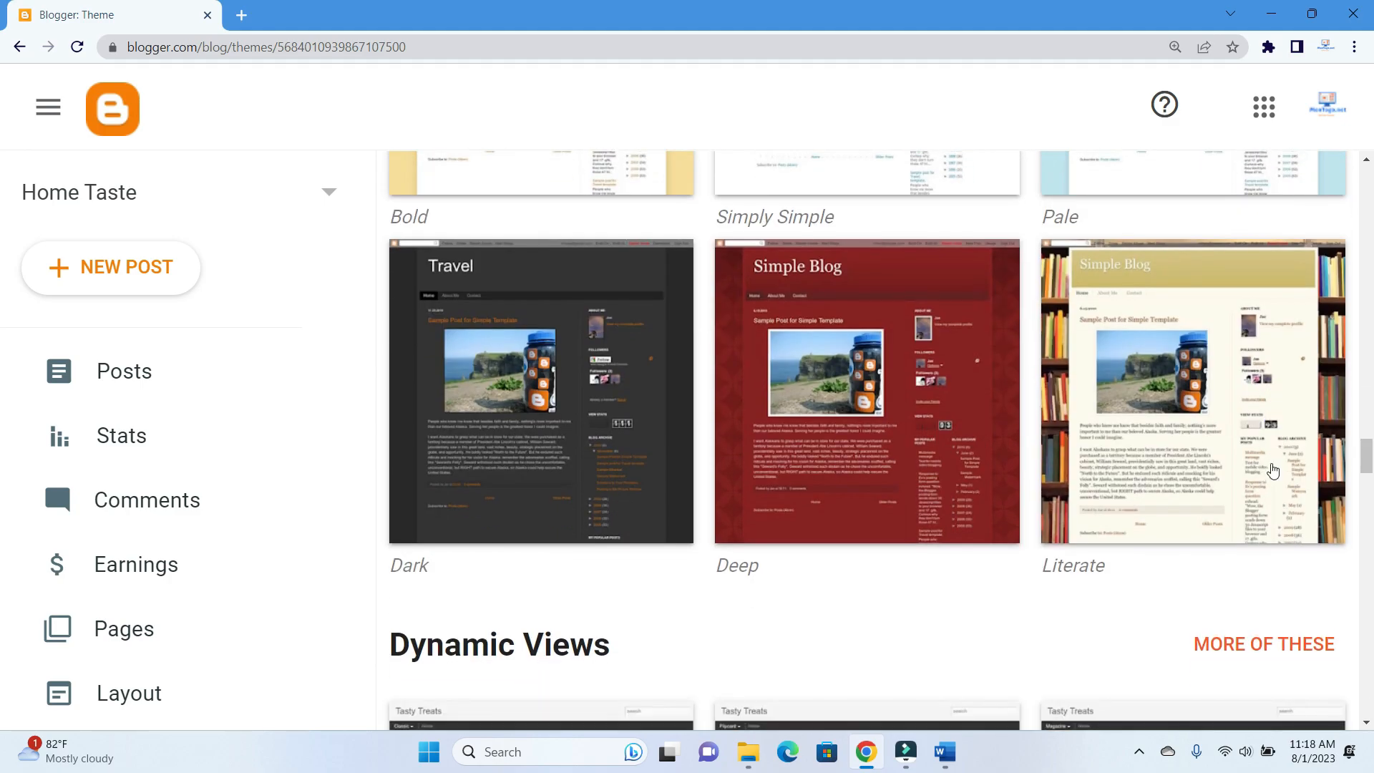
pyautogui.scroll(10, 1273, 470)
pyautogui.scroll(15, 1273, 469)
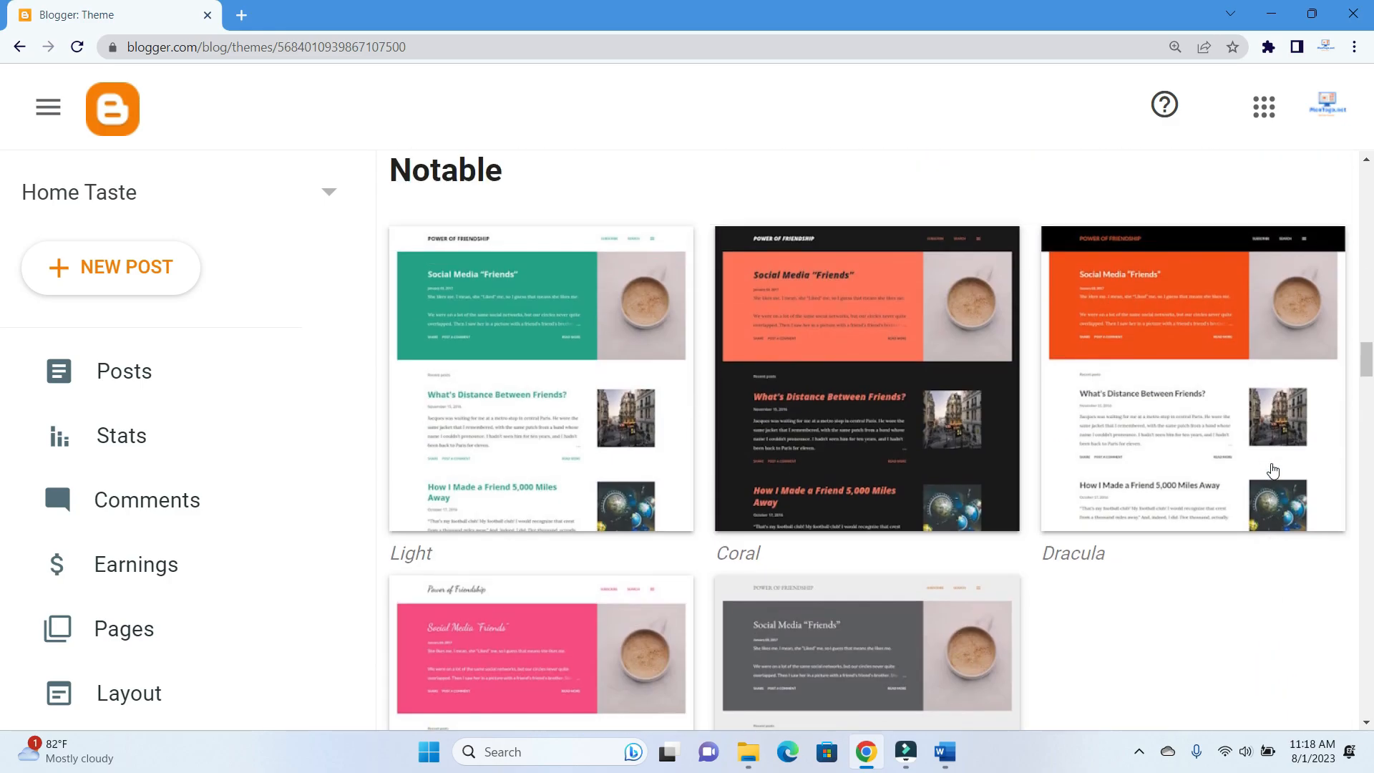
pyautogui.scroll(12, 1273, 469)
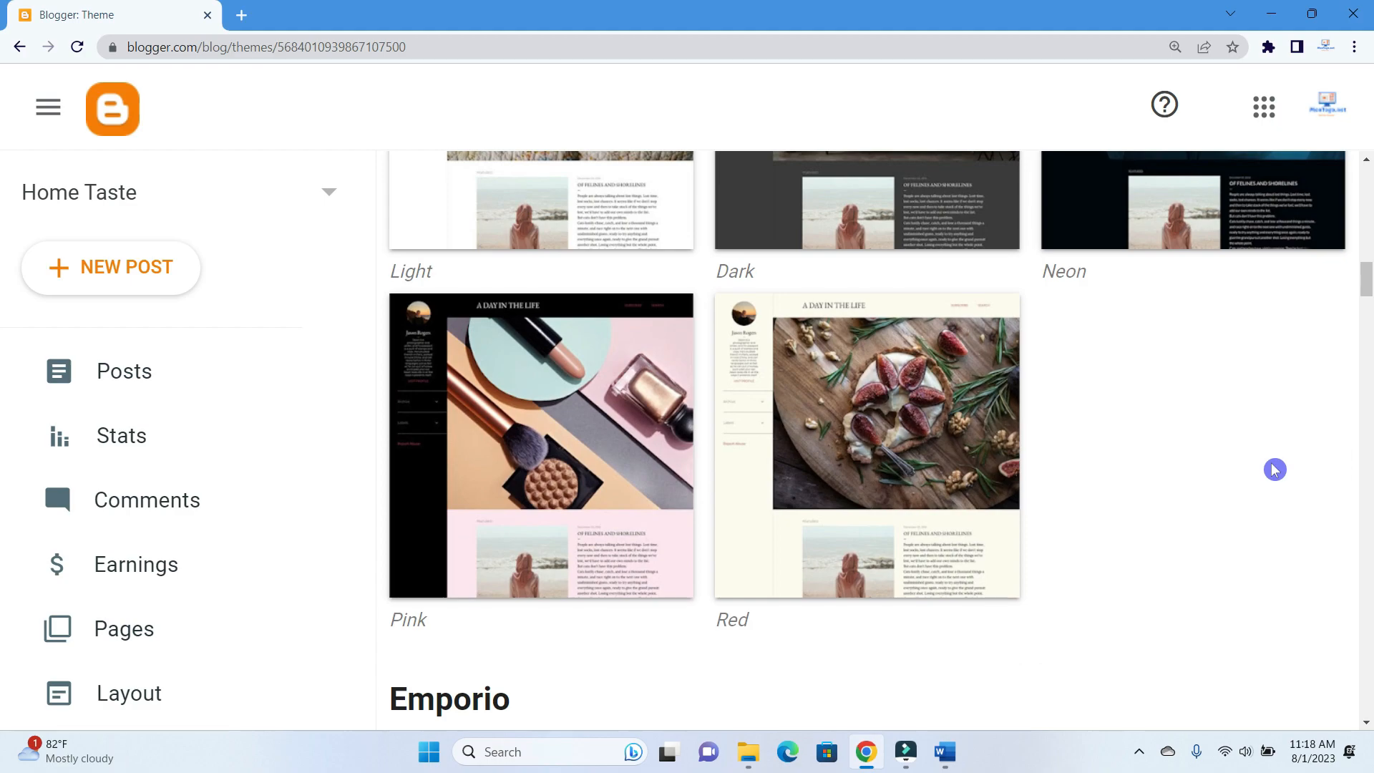
pyautogui.scroll(1, 1275, 470)
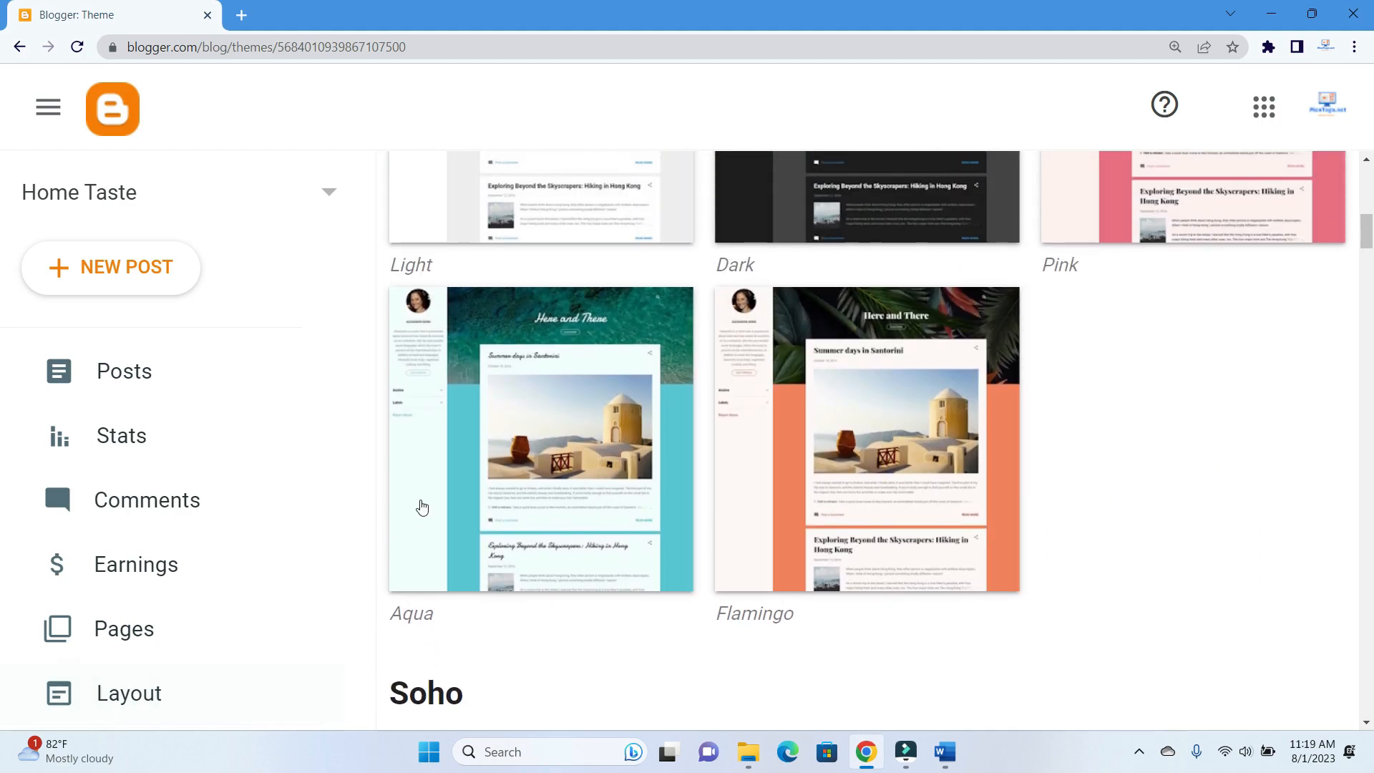
# Select the Aqua variant of the Contempo theme, review its large sample and apply it to the blog
pyautogui.click(564, 443)
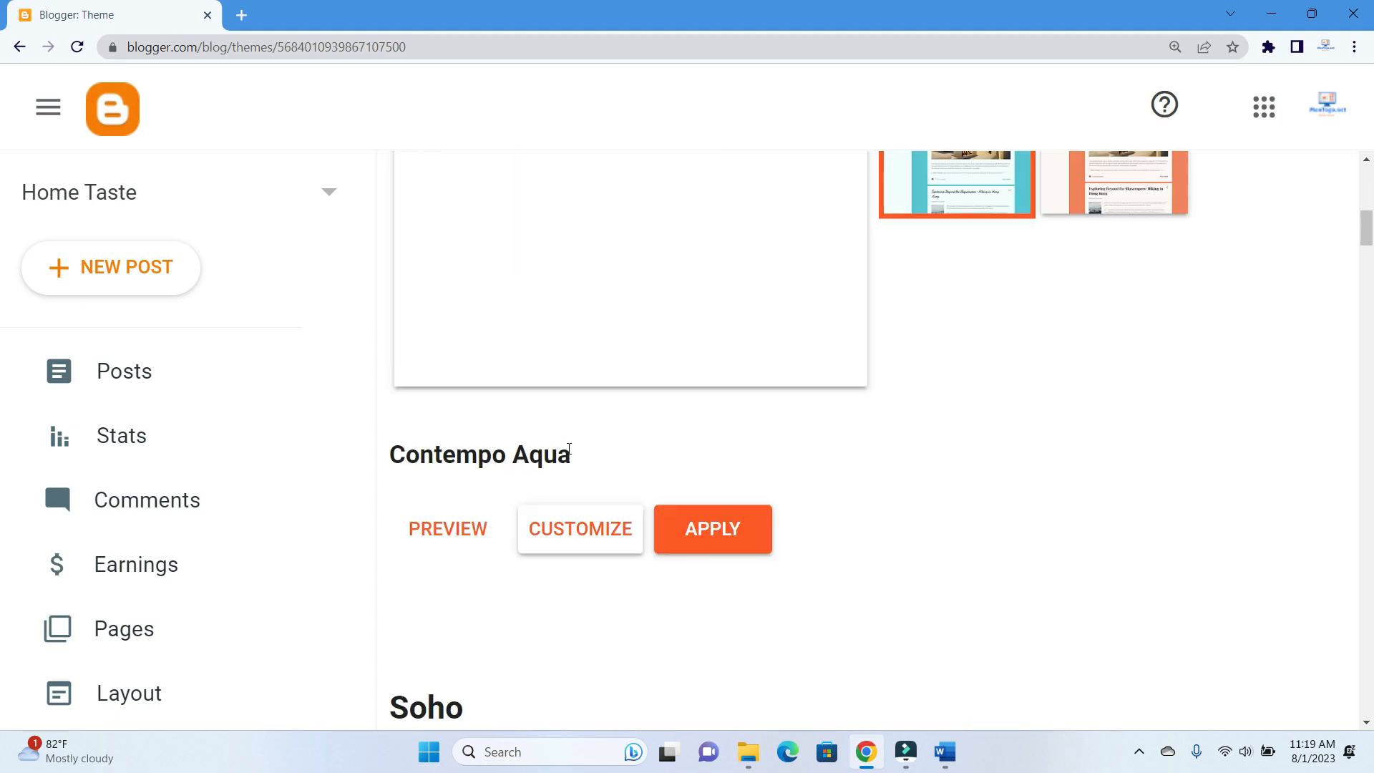
pyautogui.scroll(3, 981, 369)
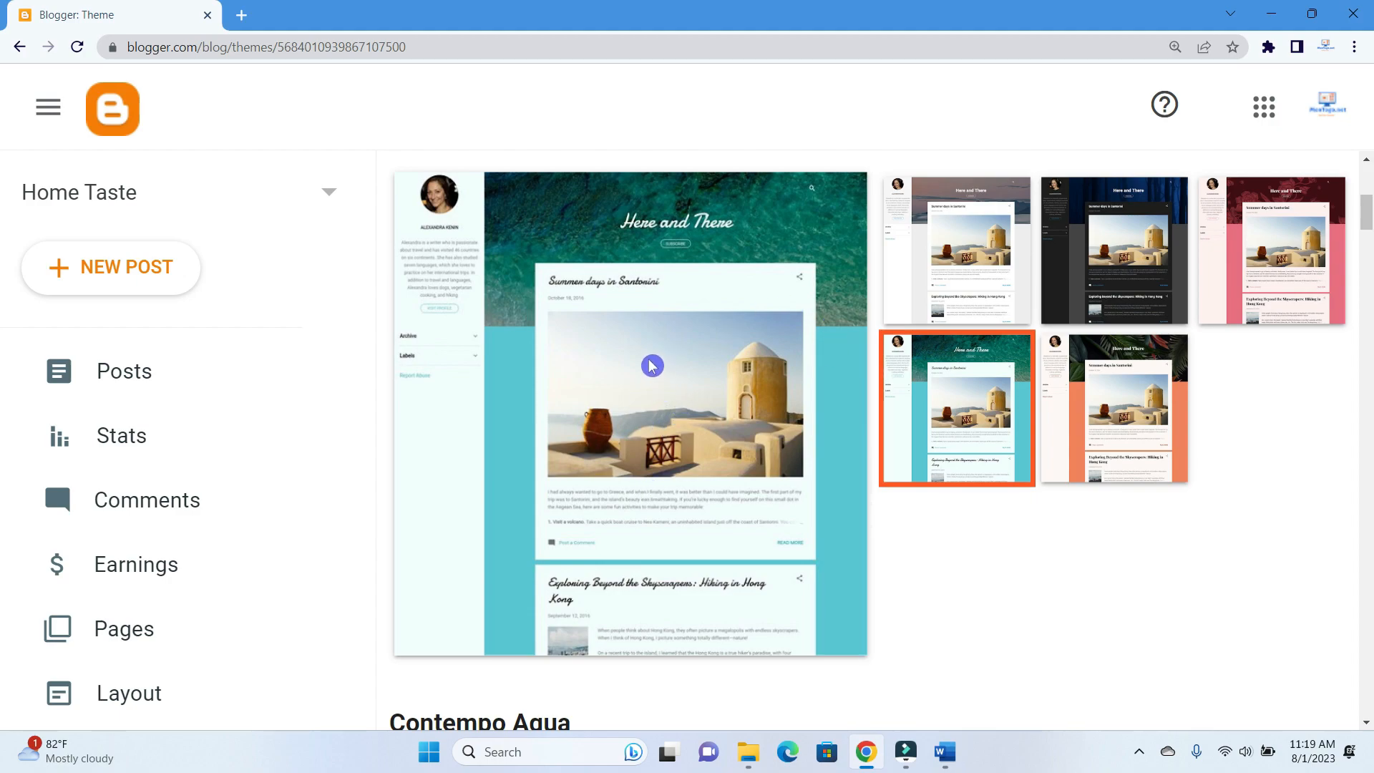
pyautogui.scroll(-2, 652, 366)
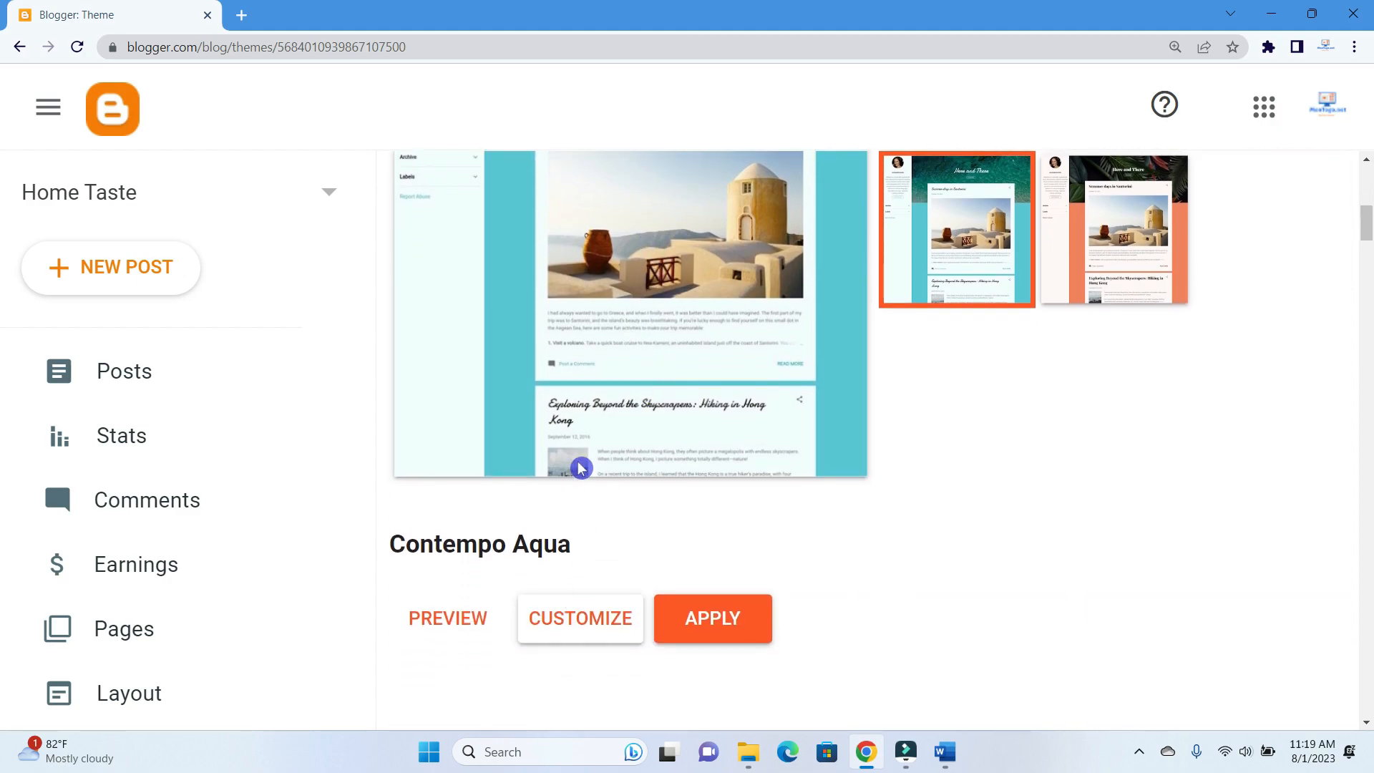
pyautogui.scroll(1, 660, 406)
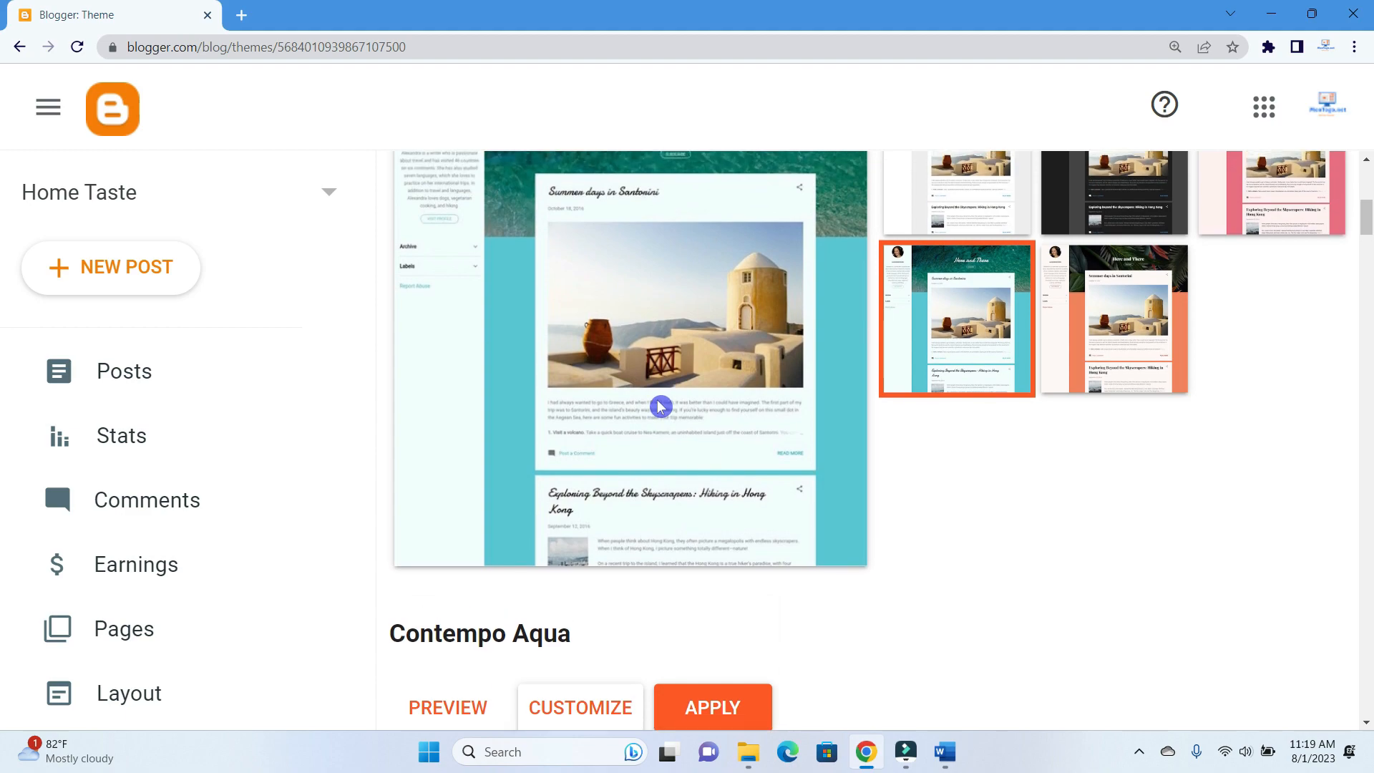
pyautogui.scroll(-1, 635, 469)
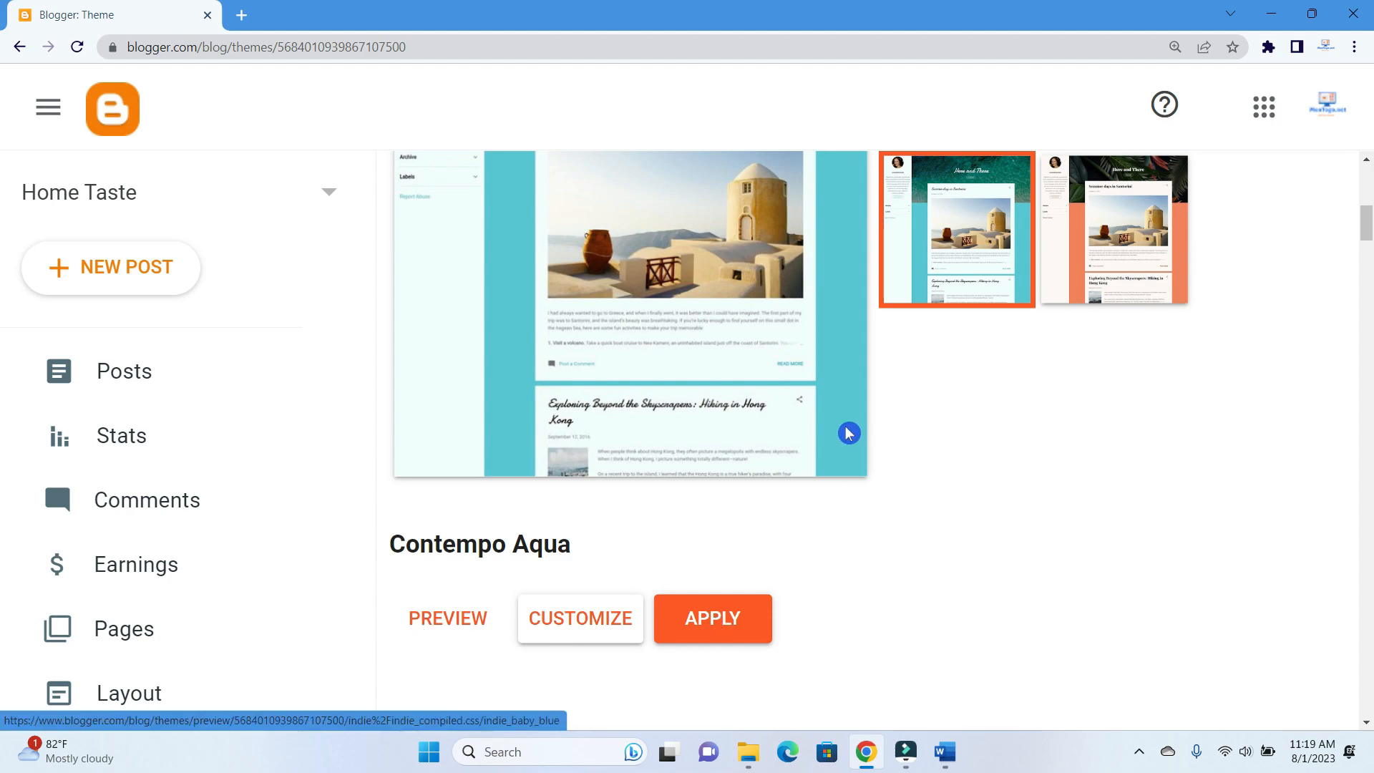
pyautogui.click(714, 620)
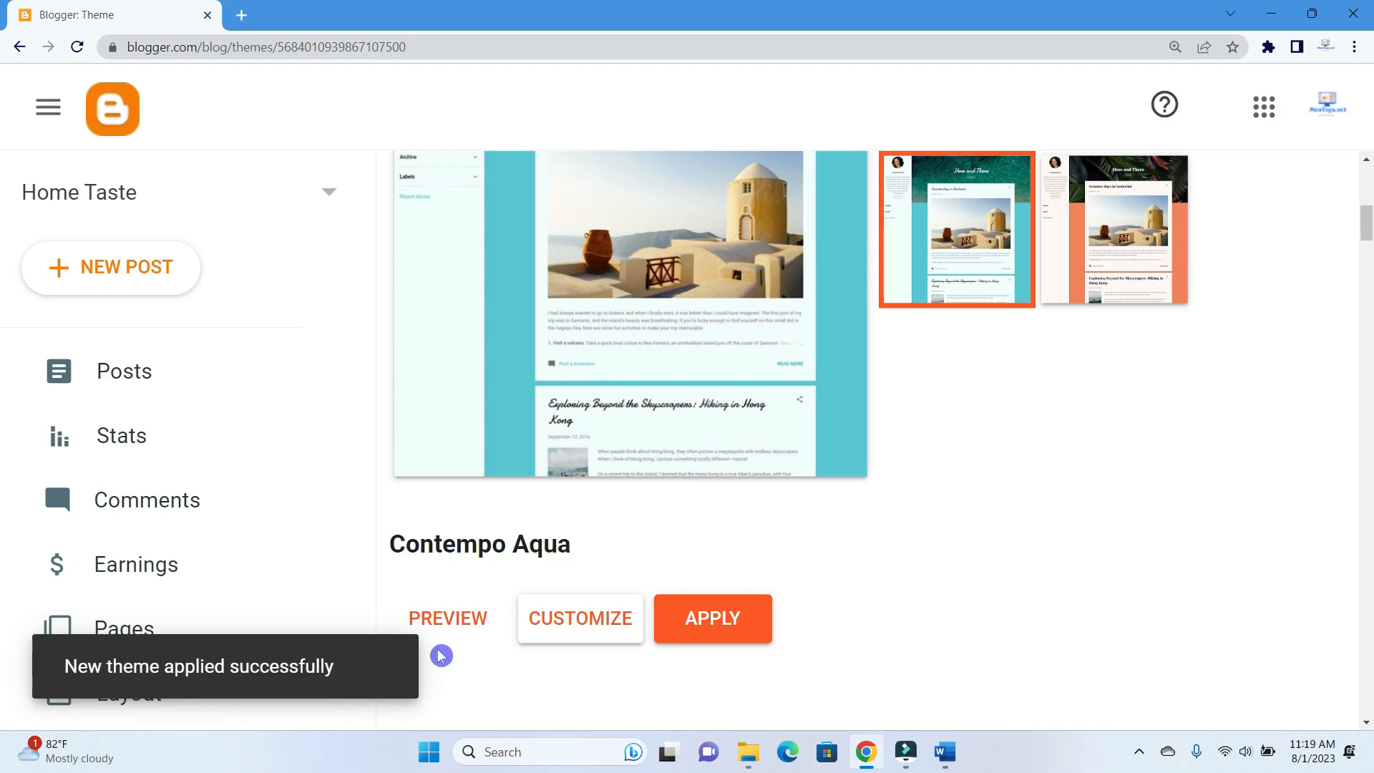
# Open the live Home Taste blog to check the applied theme, highlight the blog title, and close the live page
pyautogui.scroll(-1, 1237, 506)
pyautogui.scroll(-2, 221, 530)
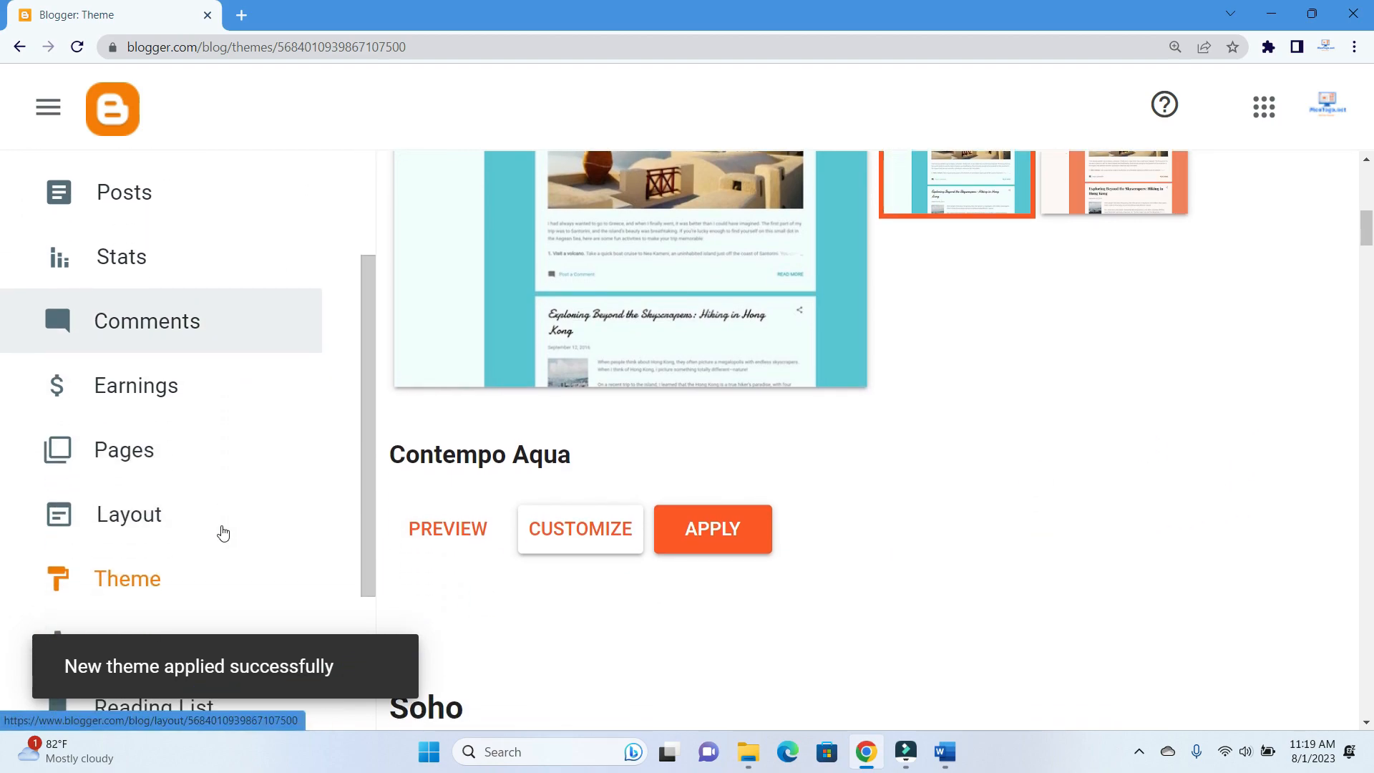
pyautogui.scroll(-2, 153, 577)
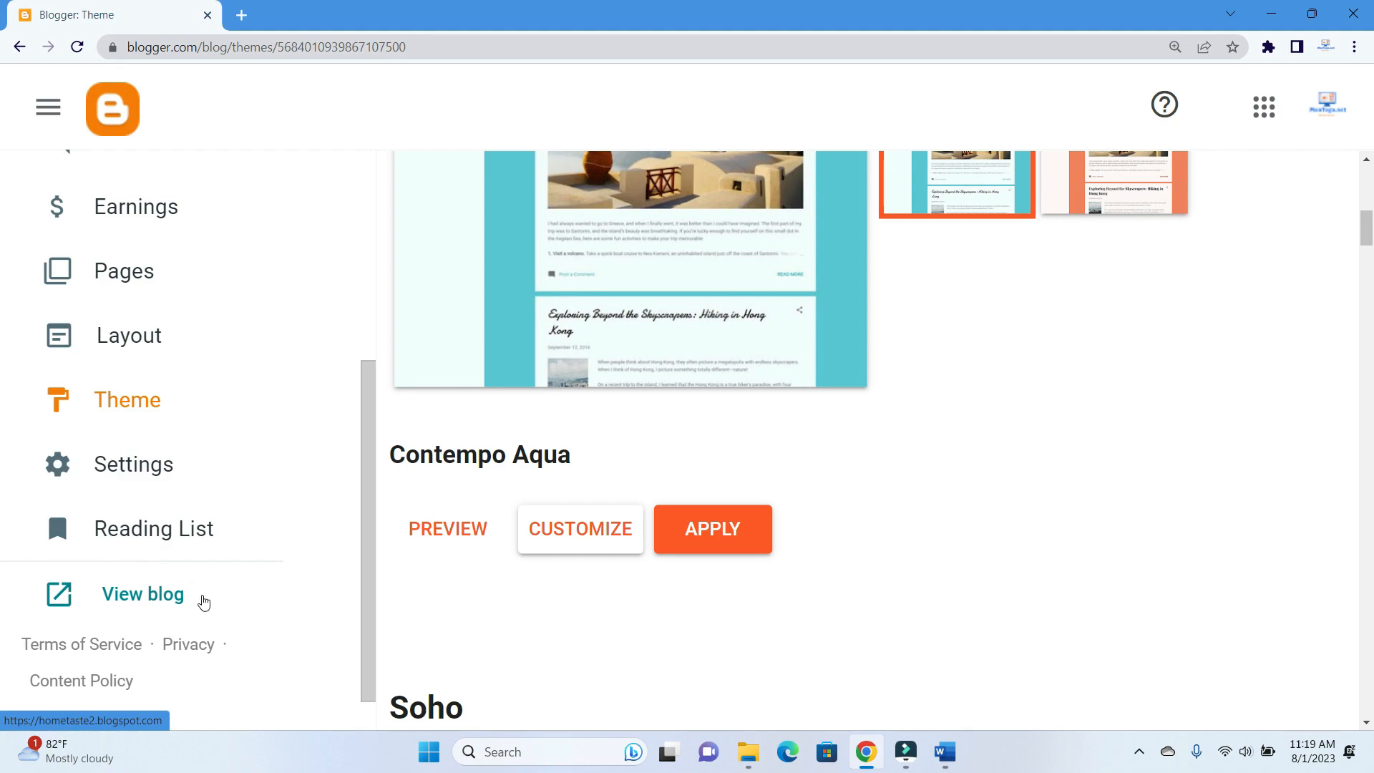
pyautogui.click(148, 605)
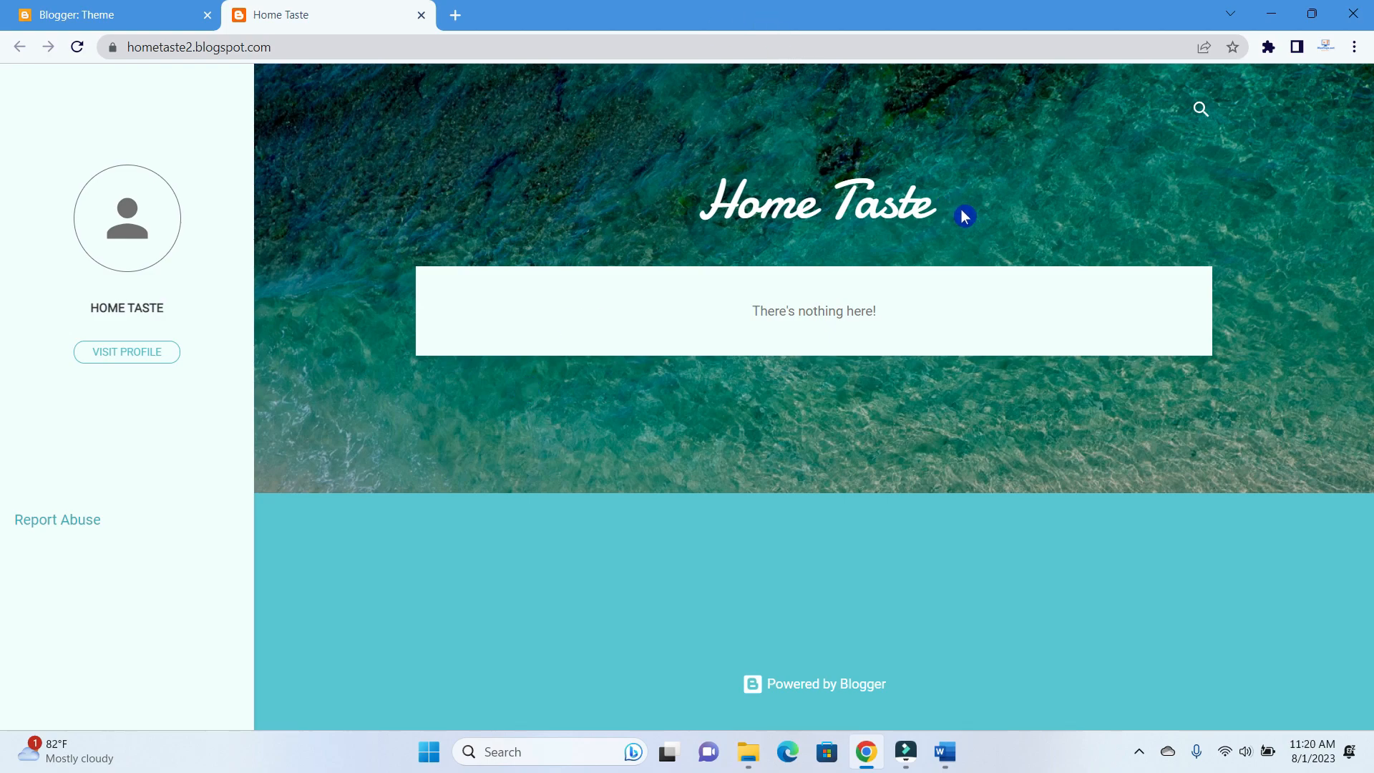
pyautogui.moveTo(960, 209); pyautogui.dragTo(684, 213)
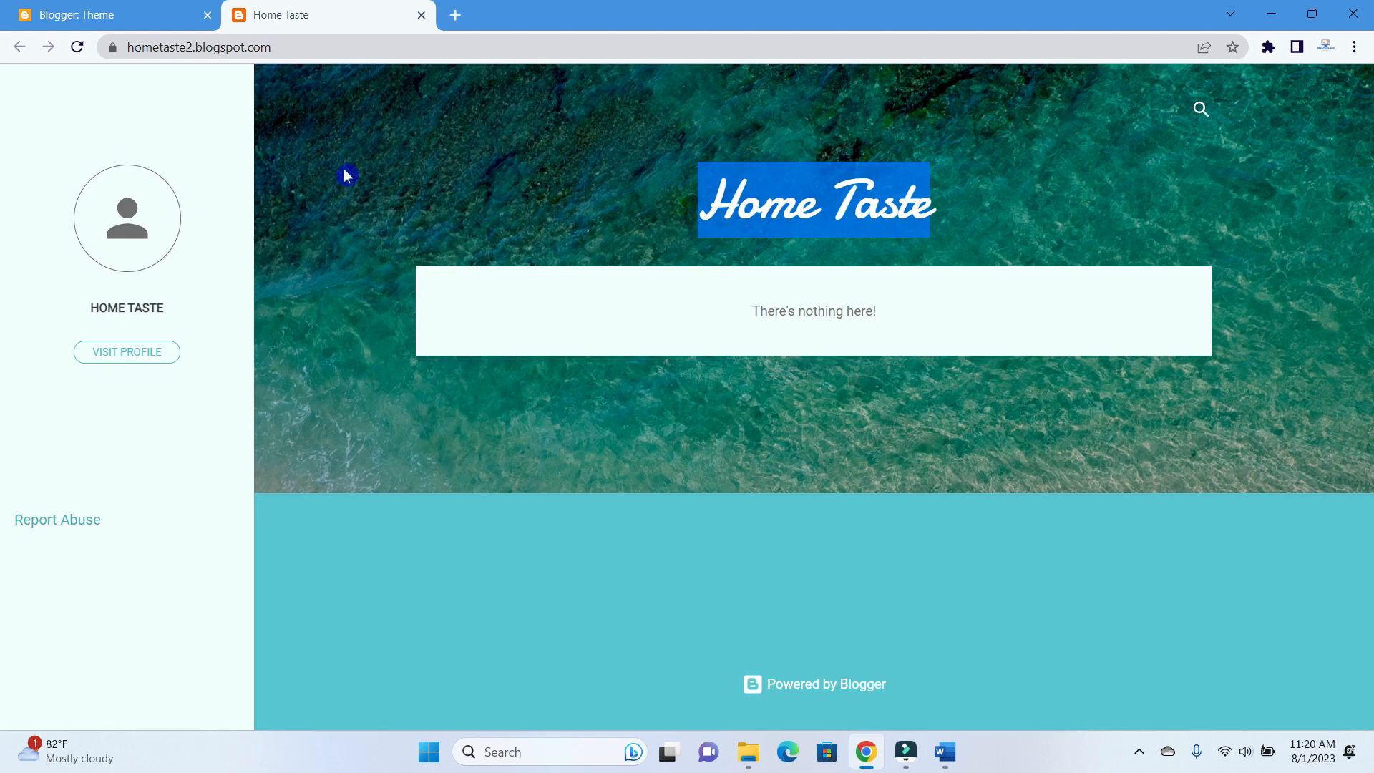
pyautogui.click(421, 15)
# Review the Contempo Aqua sample once more and open that theme for customization
pyautogui.scroll(2, 1055, 540)
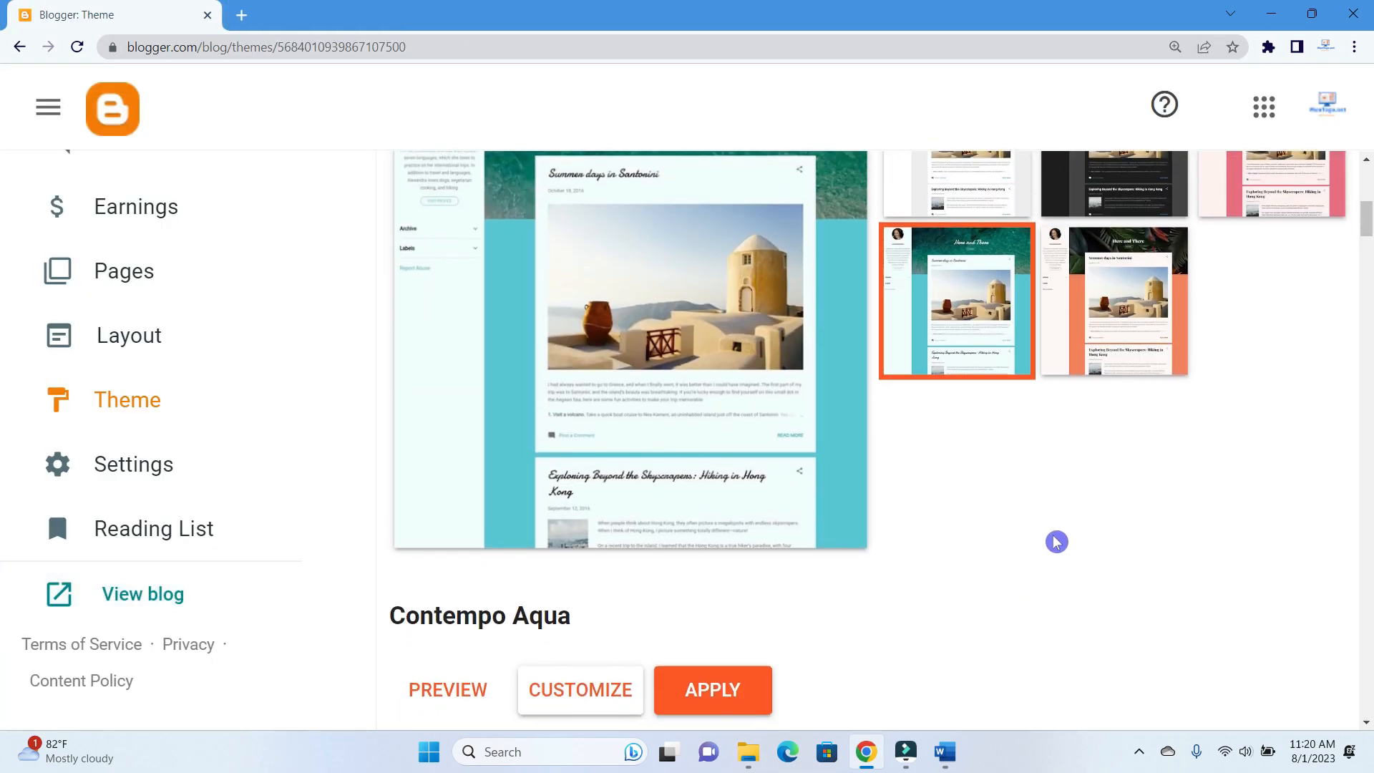
pyautogui.scroll(1, 1056, 541)
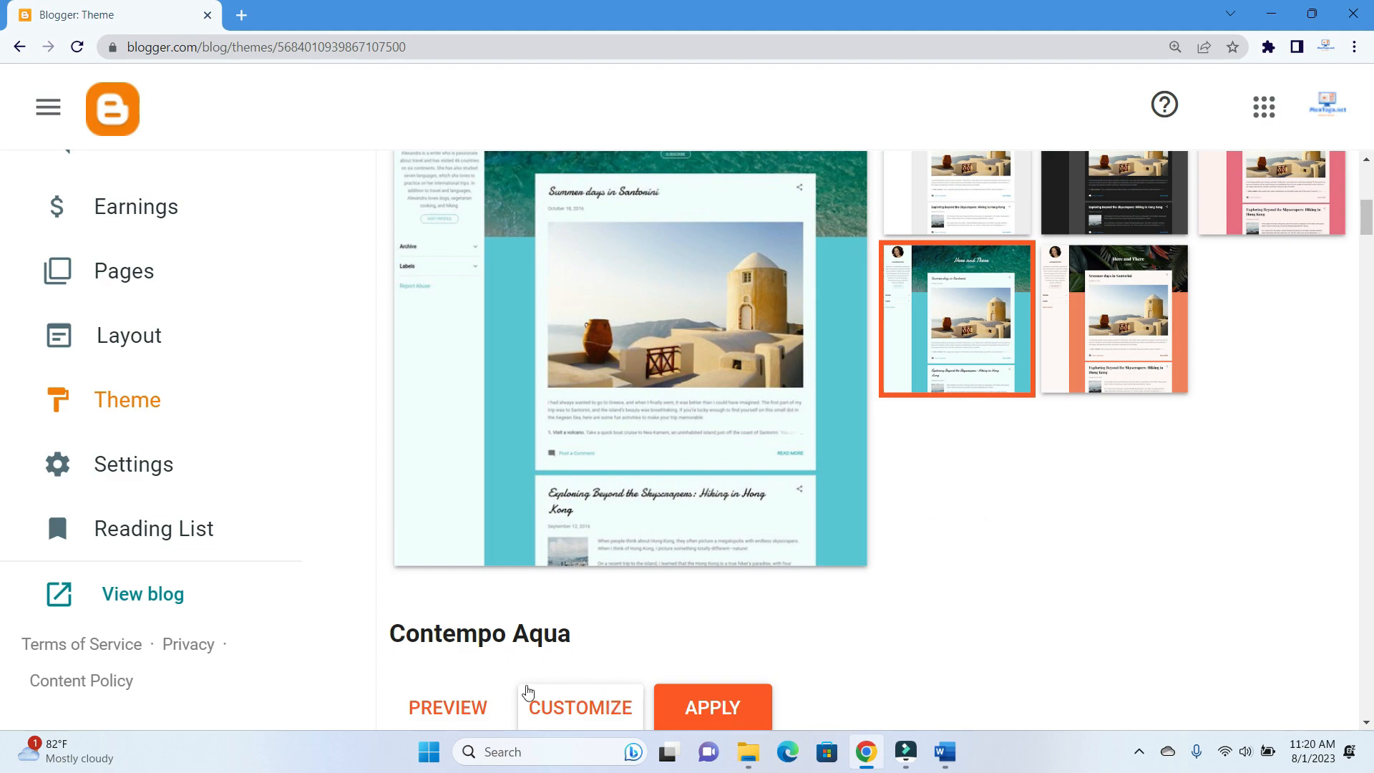
pyautogui.scroll(2, 676, 393)
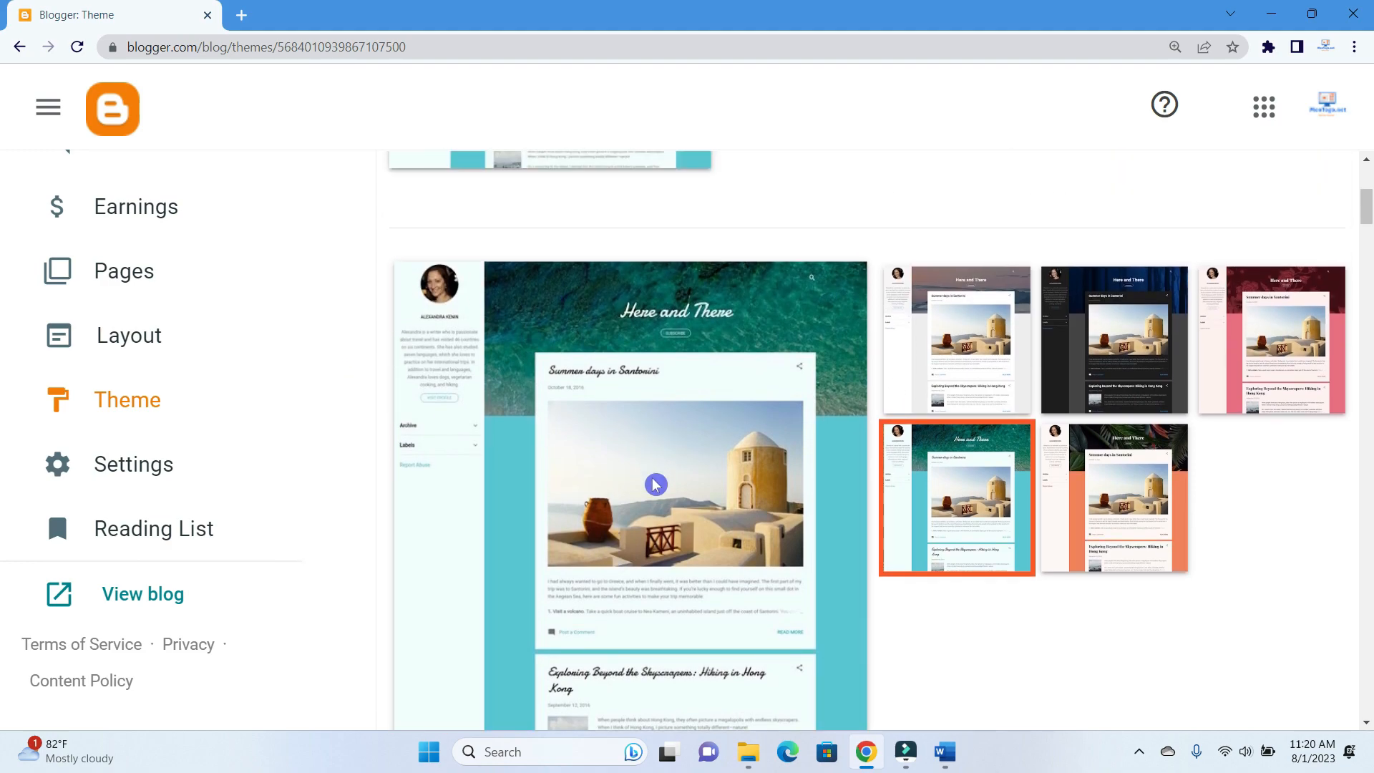
pyautogui.scroll(-2, 656, 484)
pyautogui.click(592, 712)
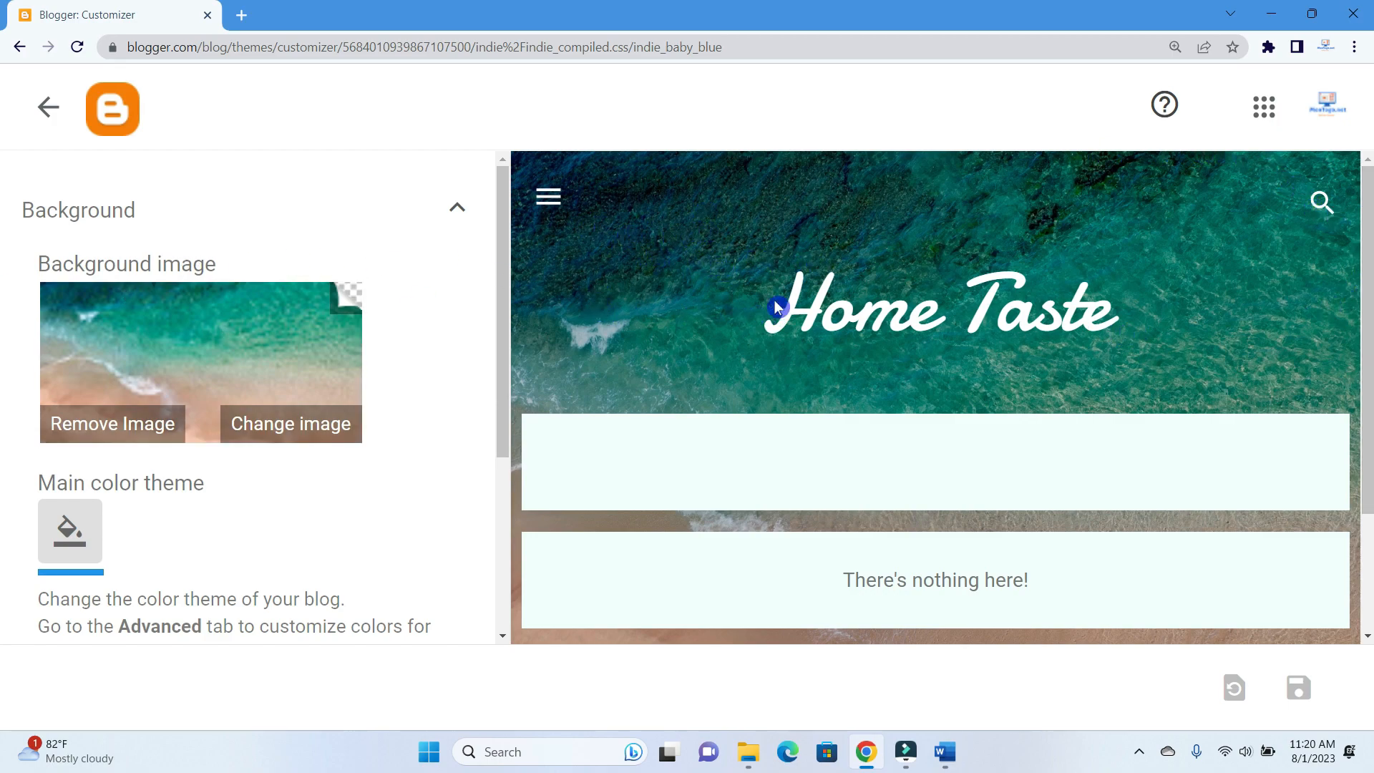
# Examine the blog preview and the background image and main color theme options in the theme customizer
pyautogui.scroll(-1, 889, 251)
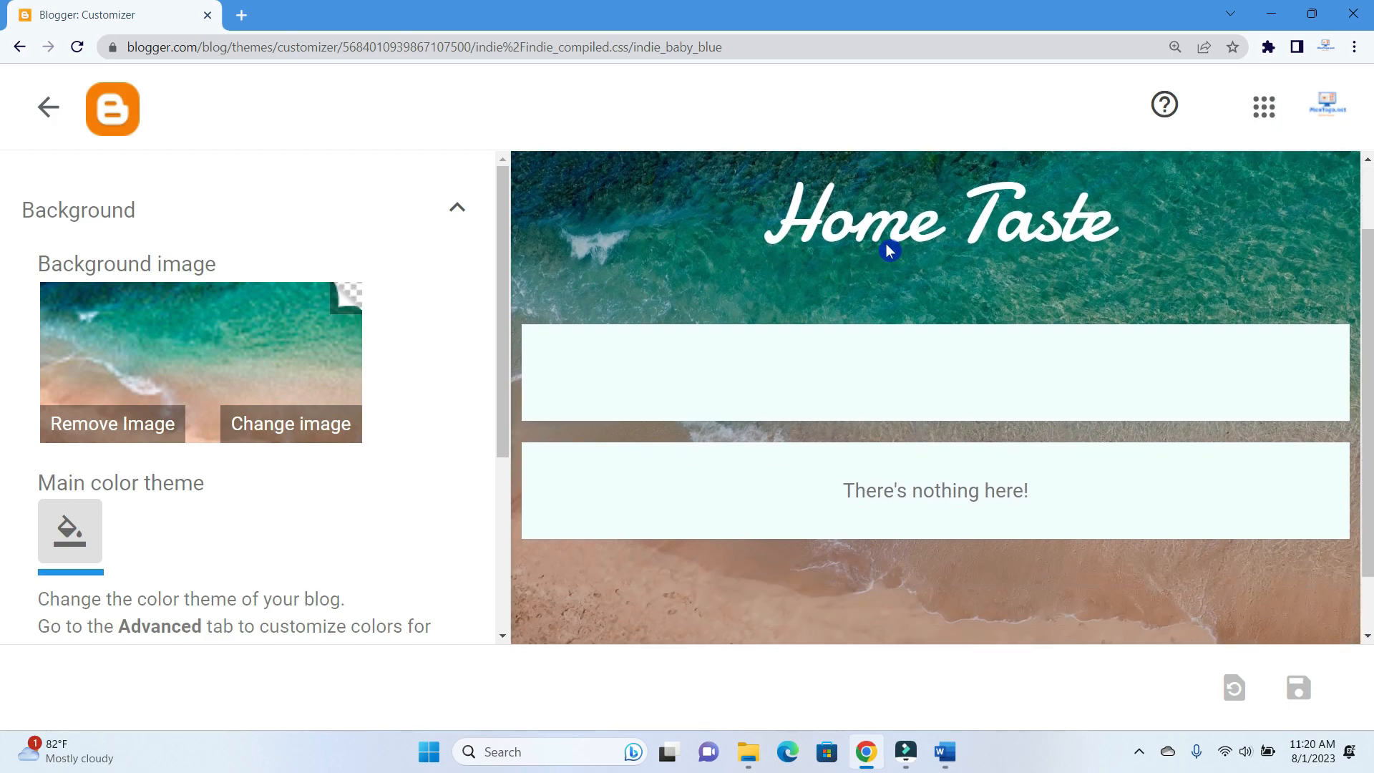
pyautogui.scroll(1, 909, 247)
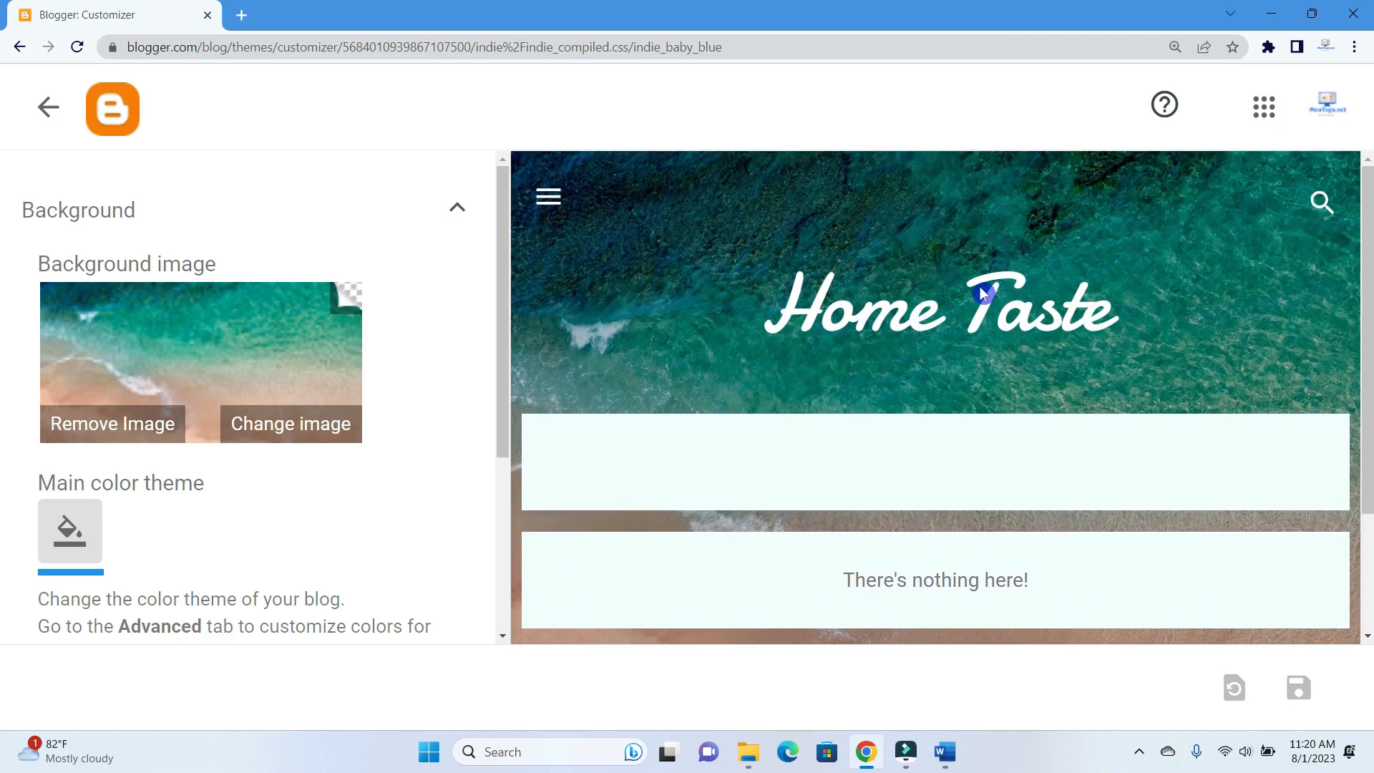
pyautogui.scroll(-1, 1075, 327)
pyautogui.scroll(-1, 1074, 328)
pyautogui.scroll(1, 1066, 322)
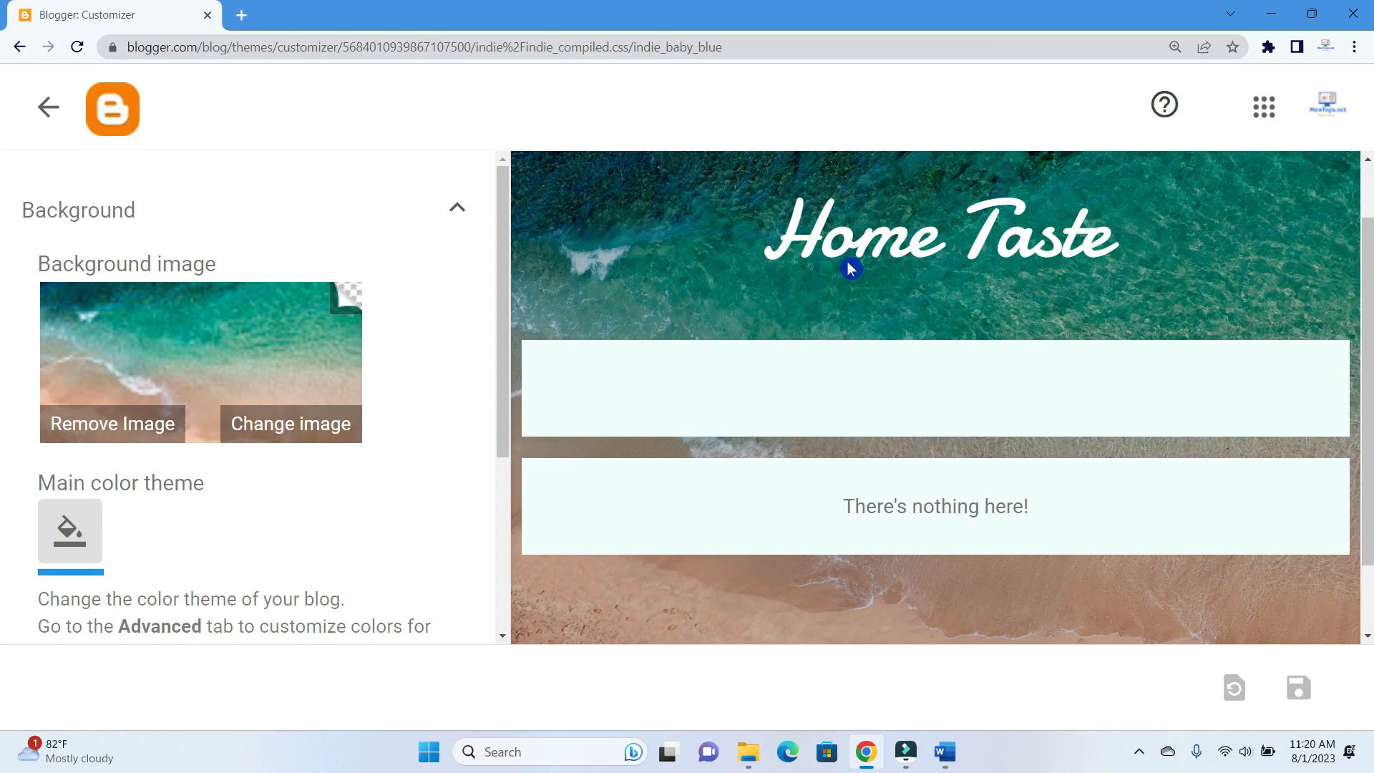
pyautogui.scroll(-1, 1012, 245)
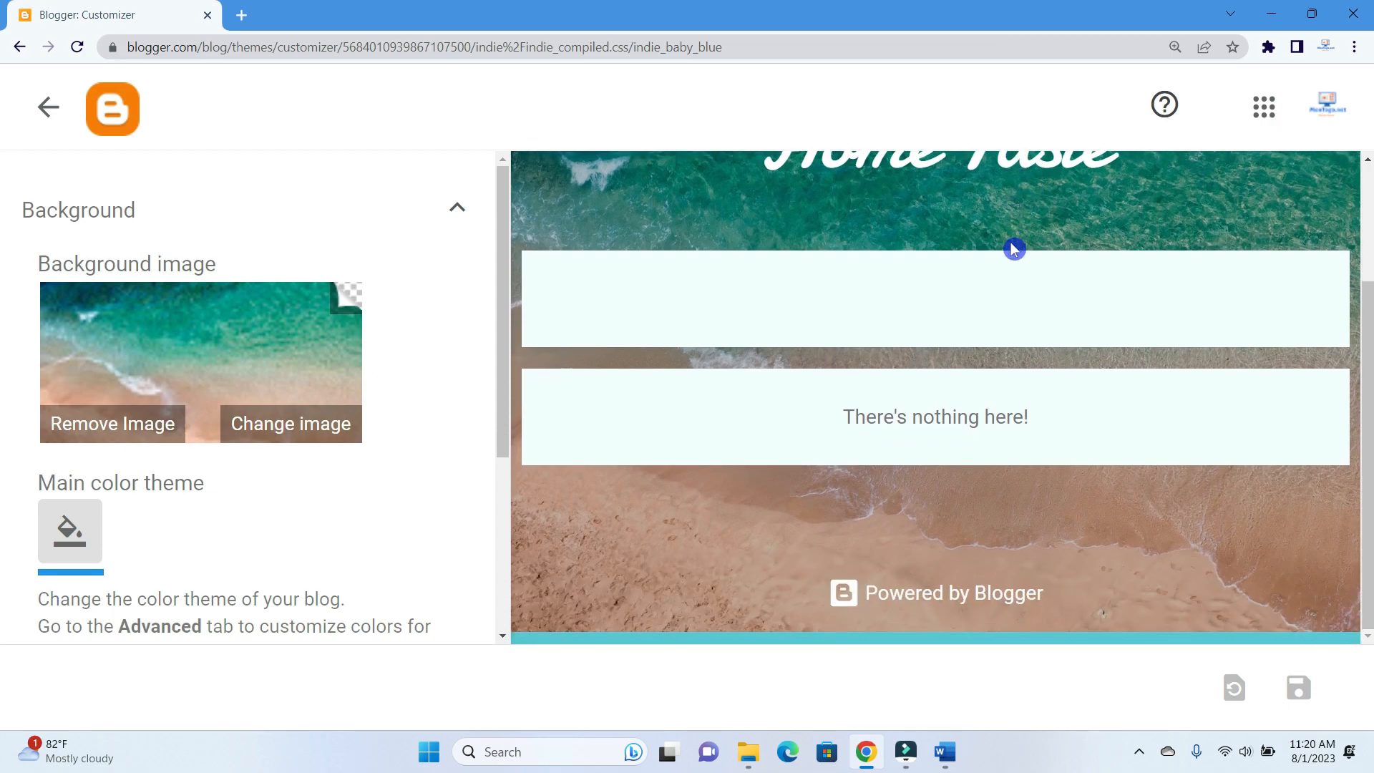
pyautogui.scroll(1, 1012, 249)
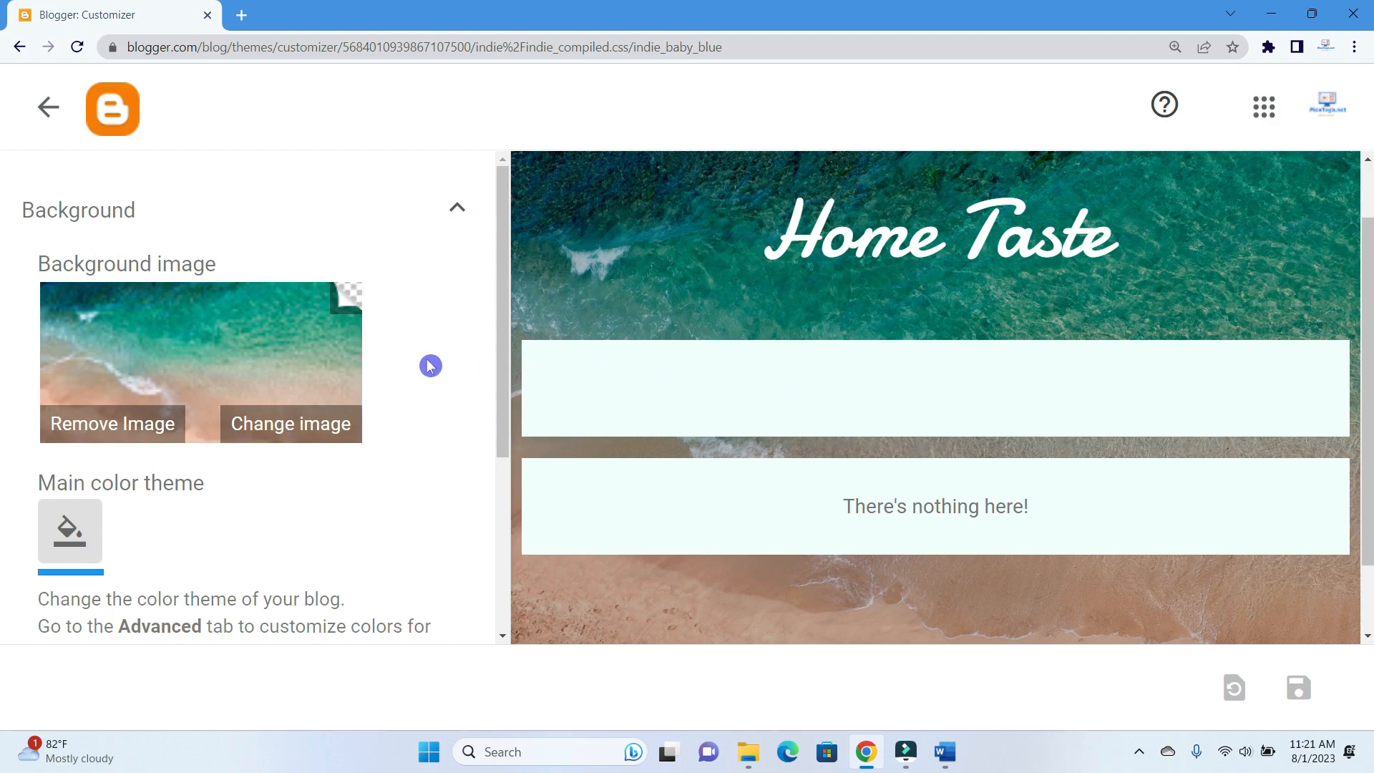
pyautogui.scroll(-2, 171, 165)
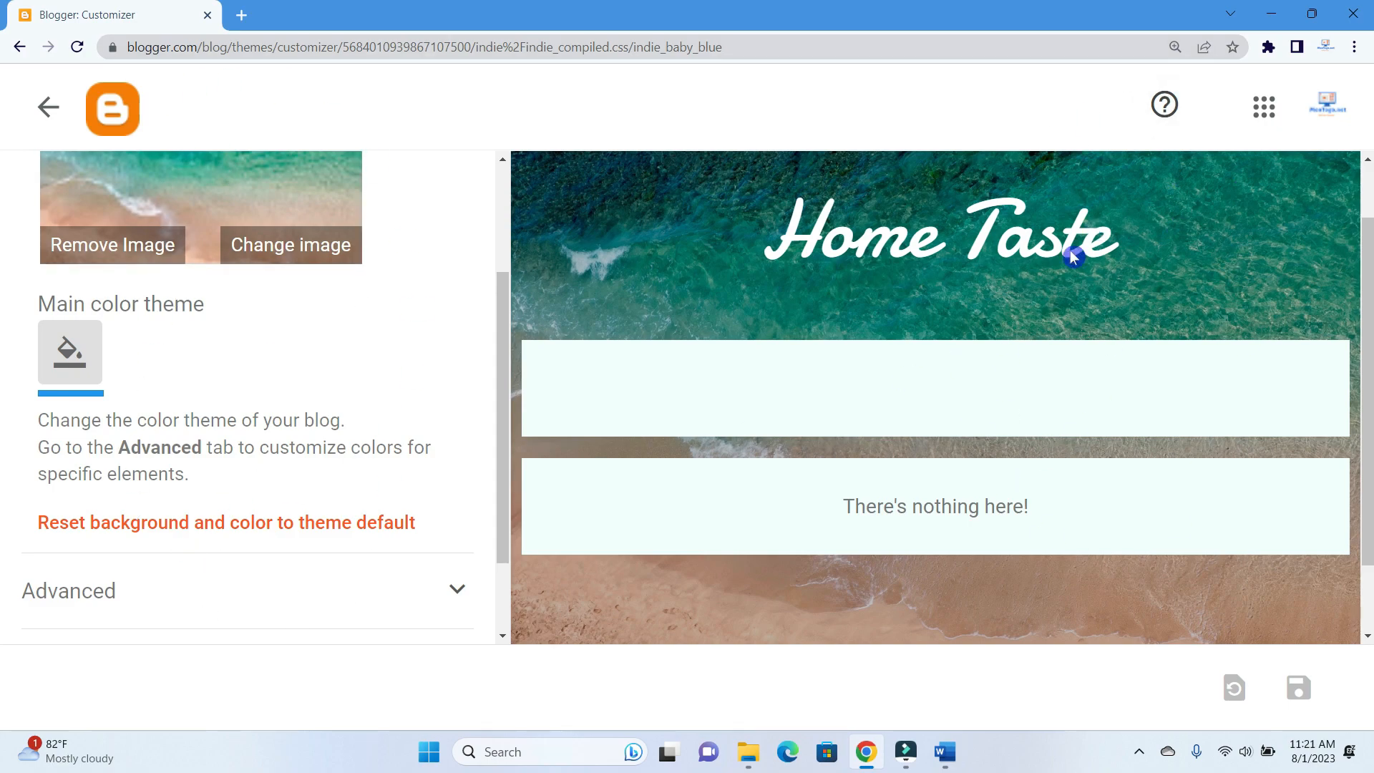
# Open the background image selection for the blog and look through the Abstract images
pyautogui.scroll(2, 257, 429)
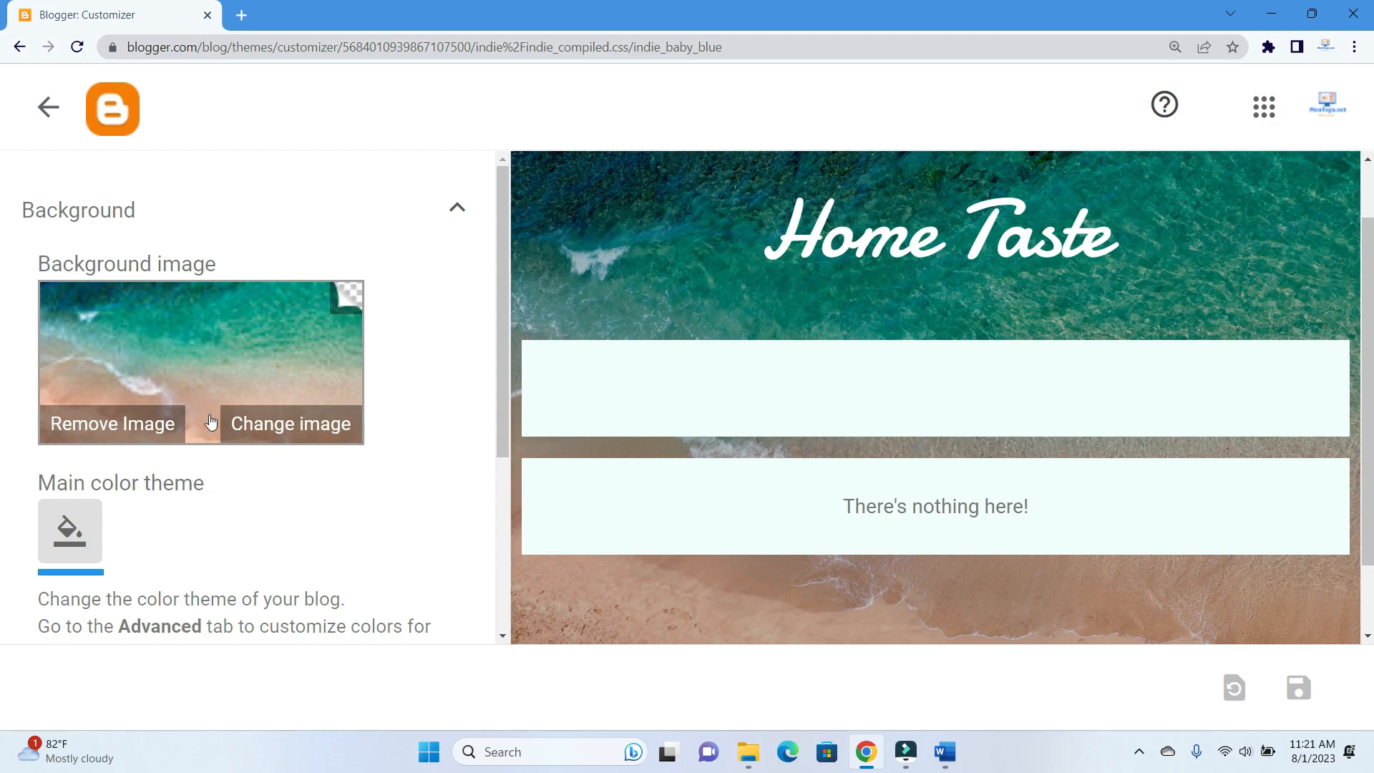
pyautogui.click(266, 433)
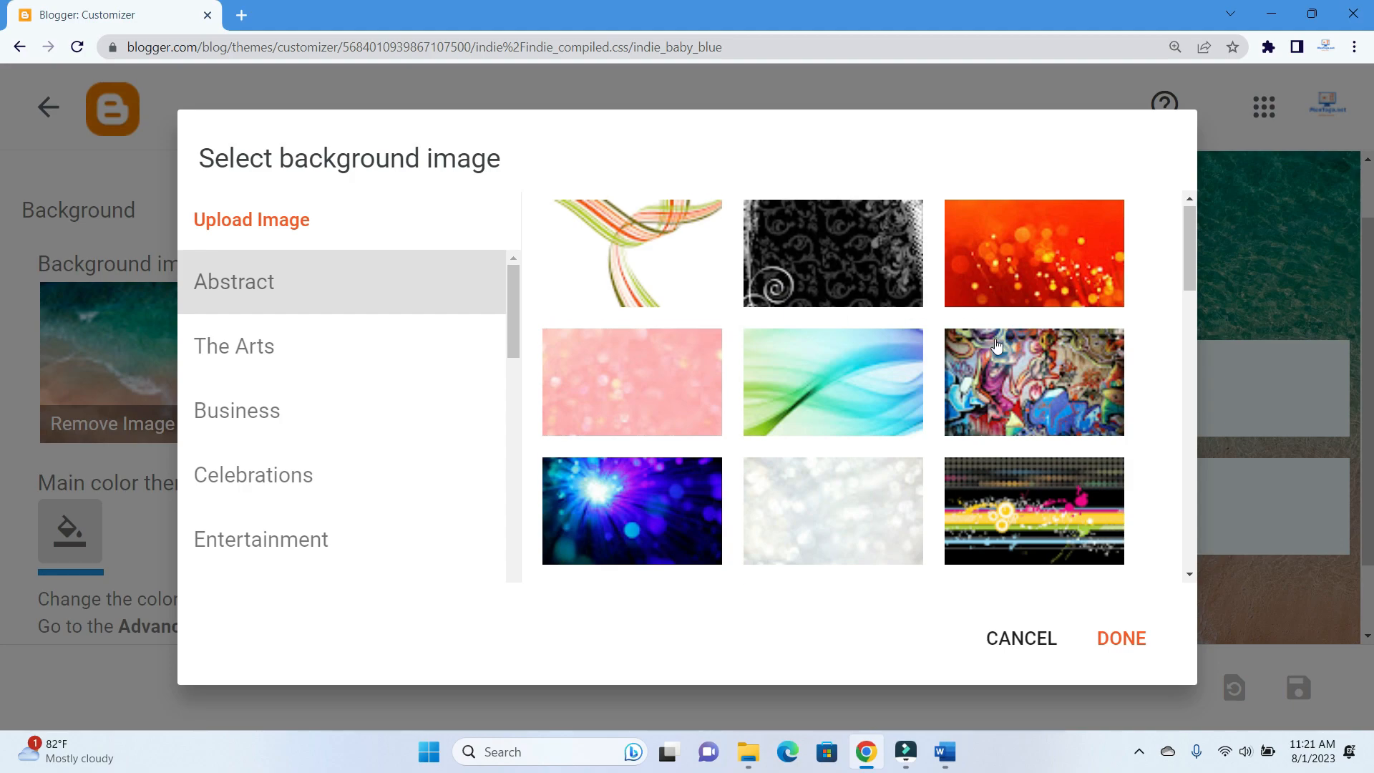
pyautogui.scroll(-2, 988, 345)
pyautogui.scroll(-15, 988, 345)
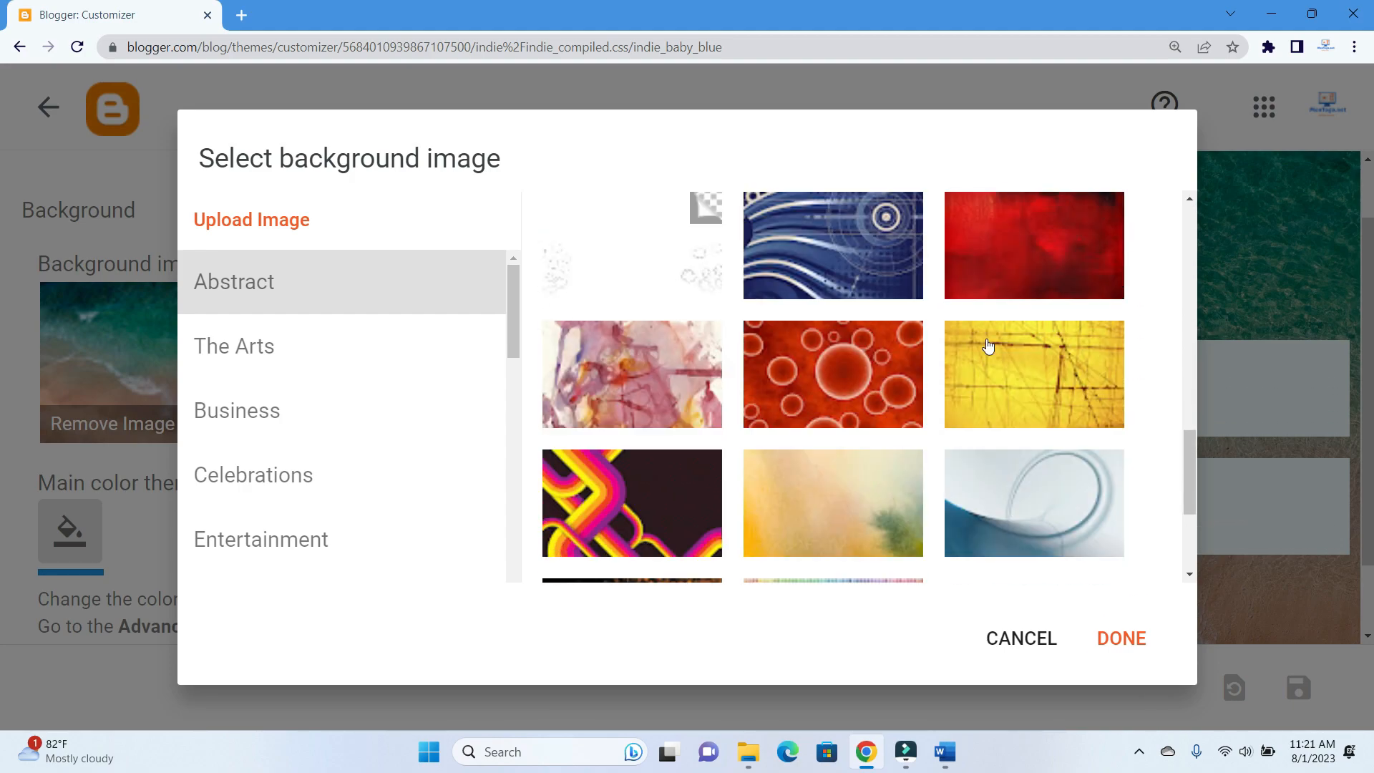
pyautogui.scroll(-3, 365, 458)
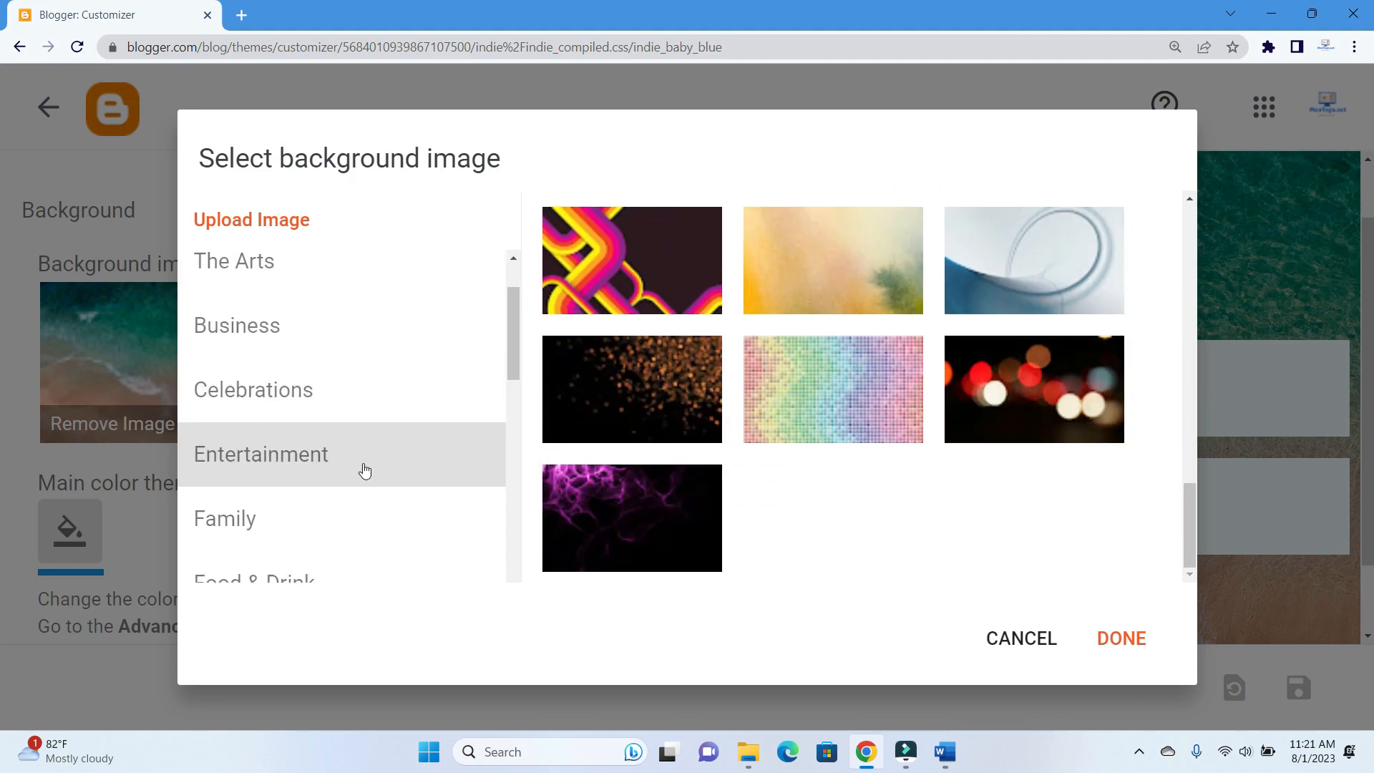
# Browse the Food & Drink category of background images for a picture that suits the restaurant blog
pyautogui.scroll(-1, 343, 458)
pyautogui.click(309, 414)
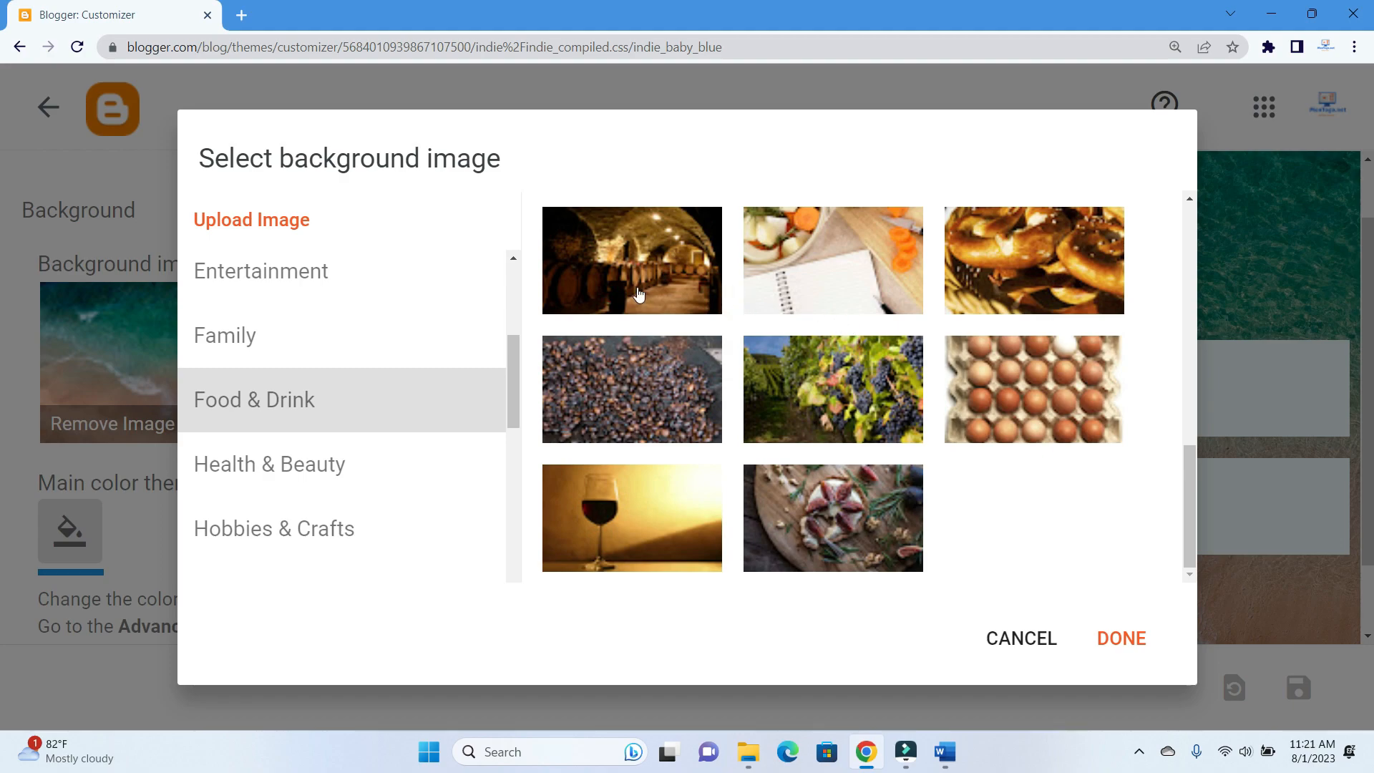
pyautogui.scroll(4, 780, 286)
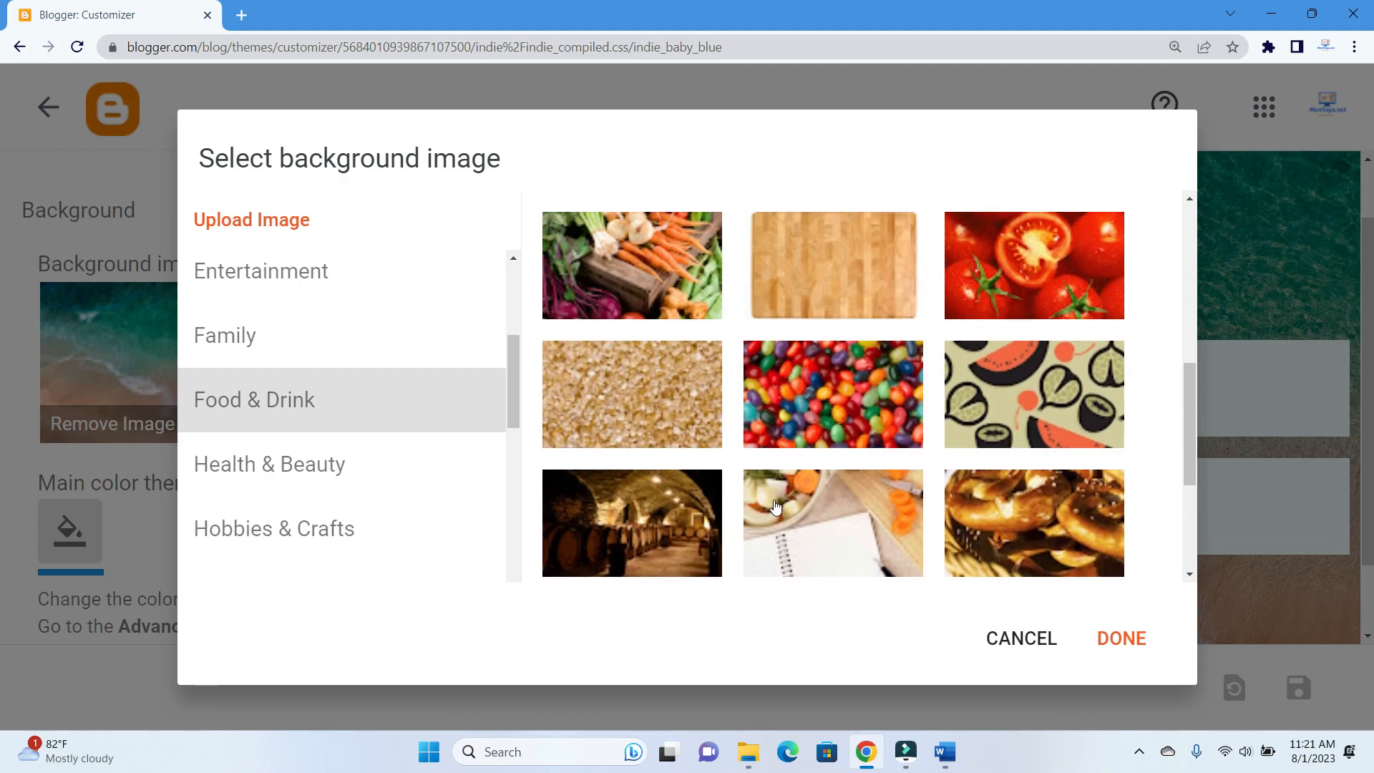
pyautogui.scroll(9, 775, 506)
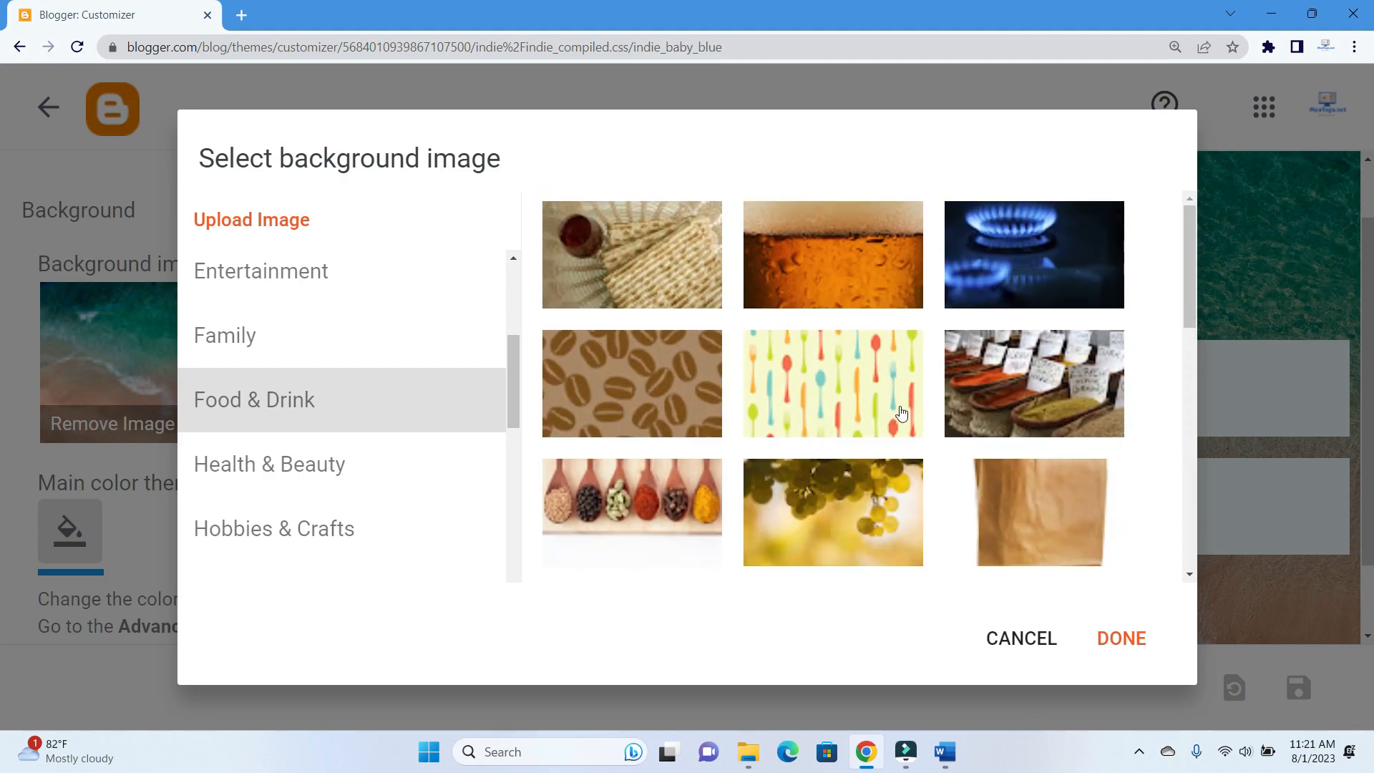
pyautogui.scroll(-7, 935, 406)
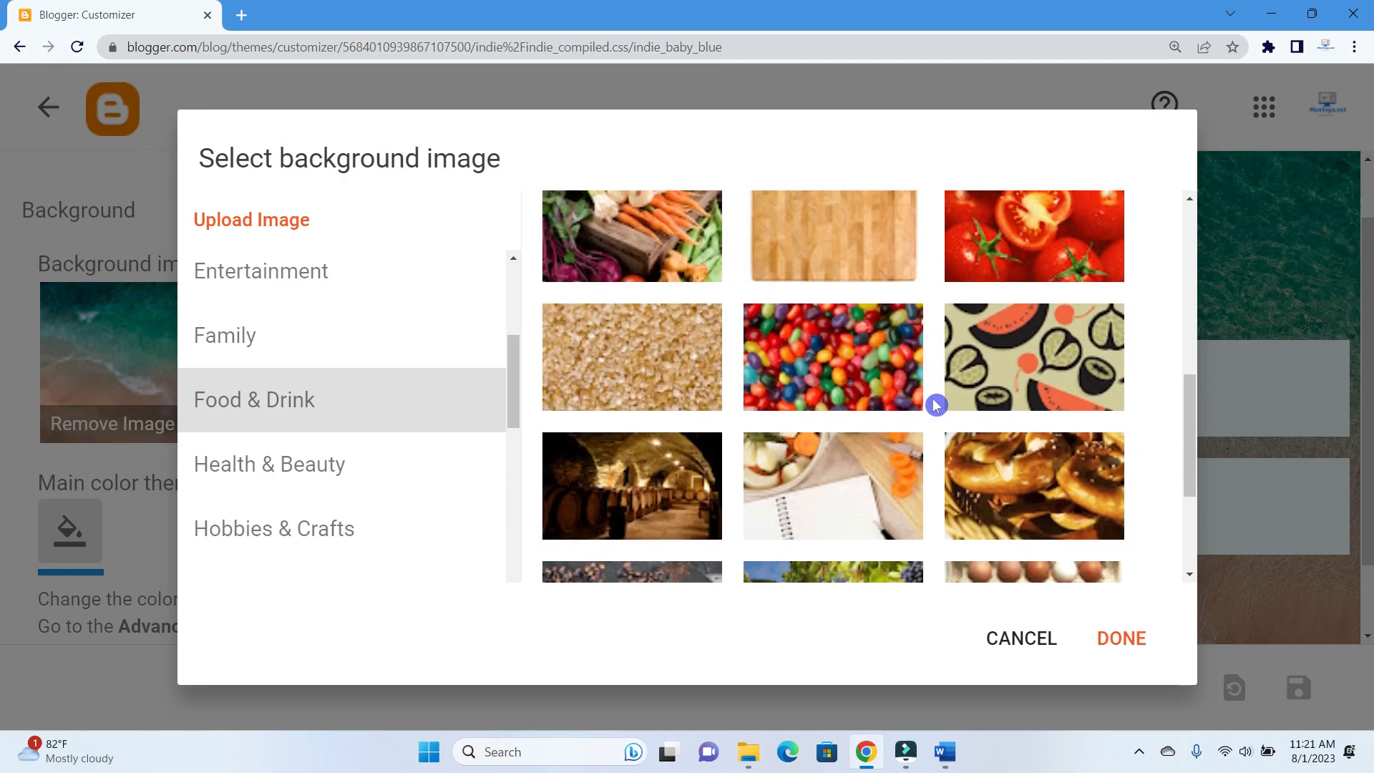
pyautogui.scroll(-2, 936, 406)
pyautogui.scroll(6, 672, 380)
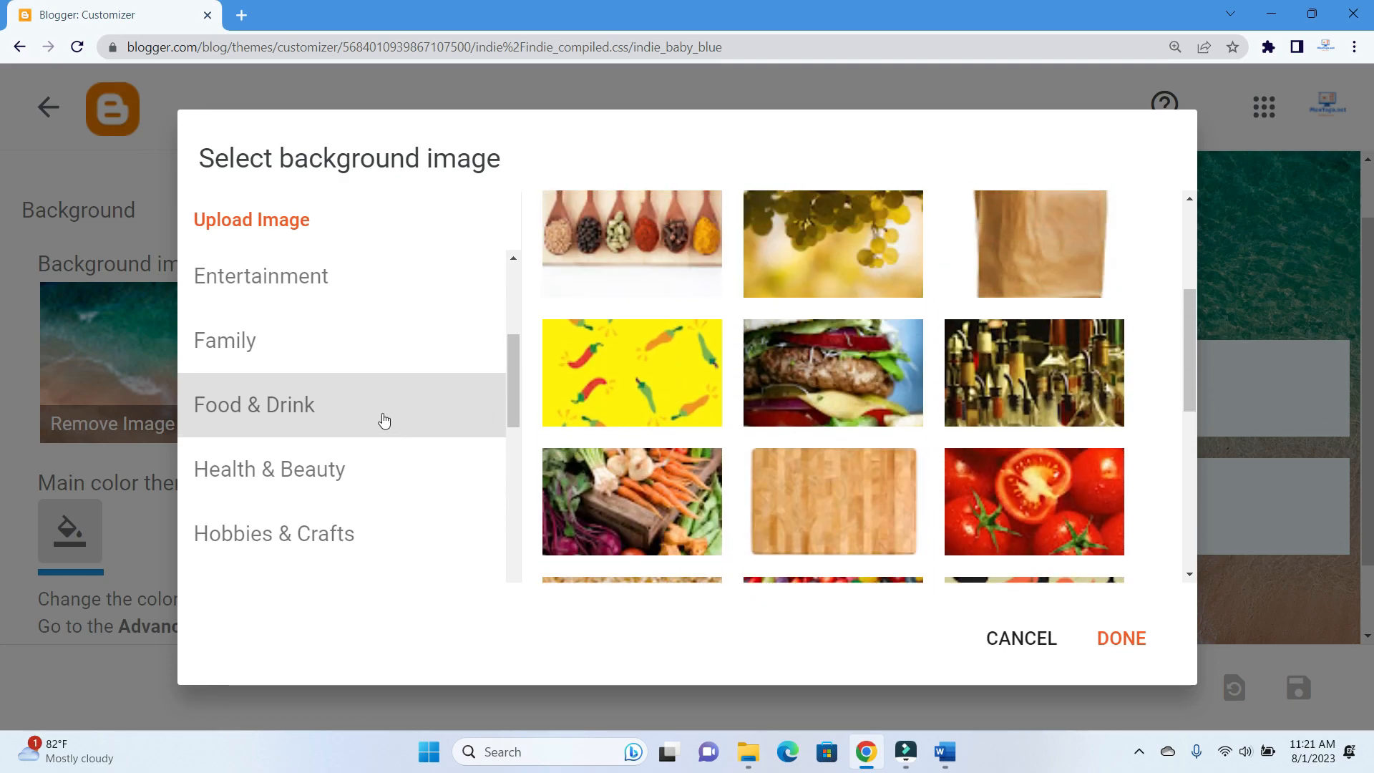
pyautogui.scroll(4, 384, 420)
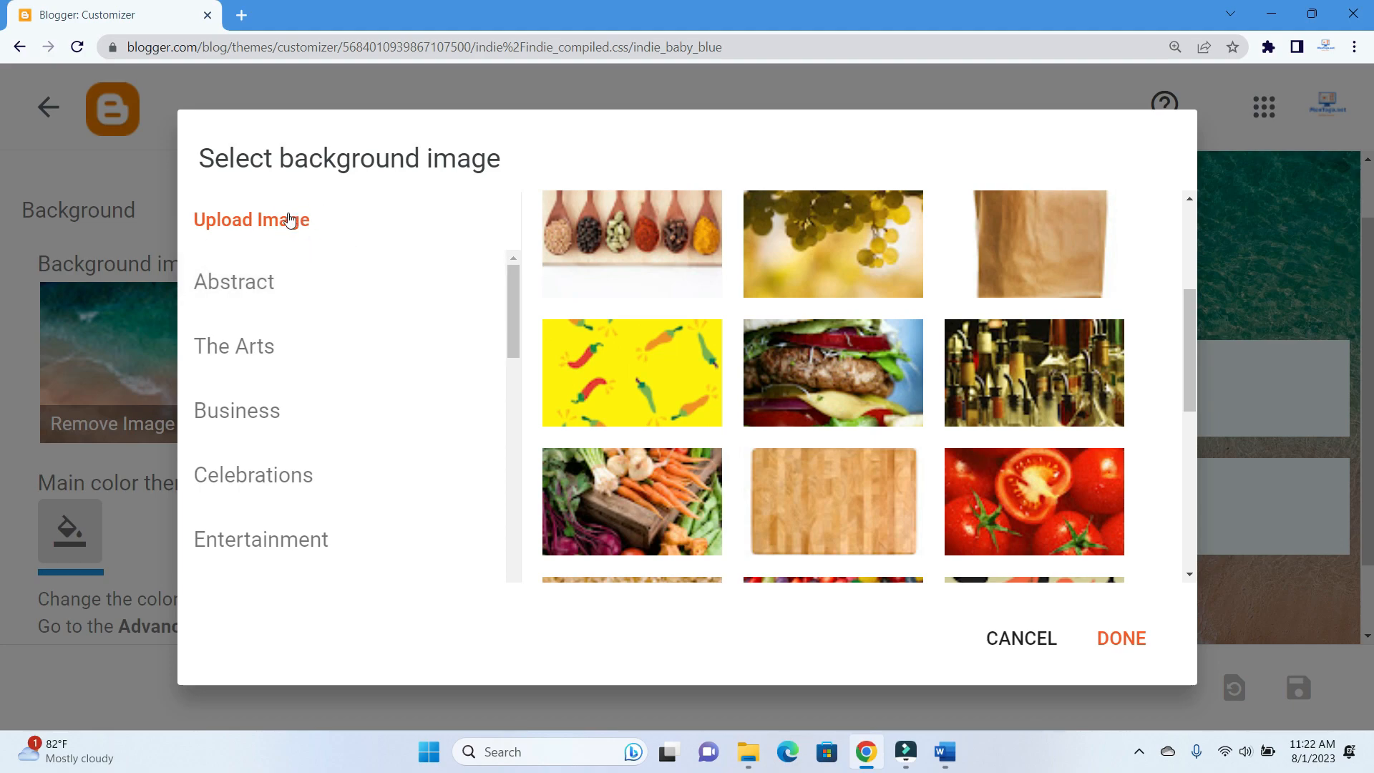
# Switch to uploading an own background image and highlight the recommended 1800x1600 image size
pyautogui.click(253, 228)
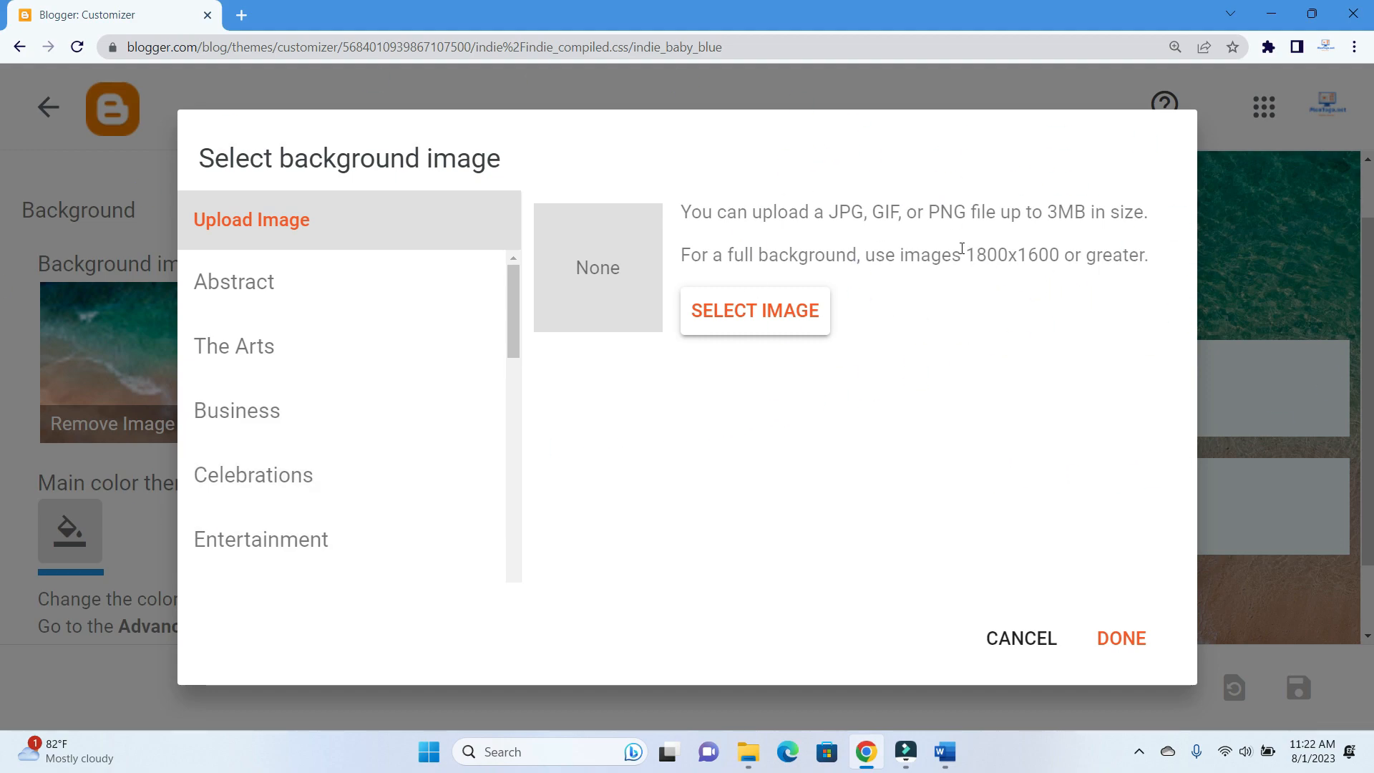
pyautogui.moveTo(962, 248); pyautogui.dragTo(1078, 248)
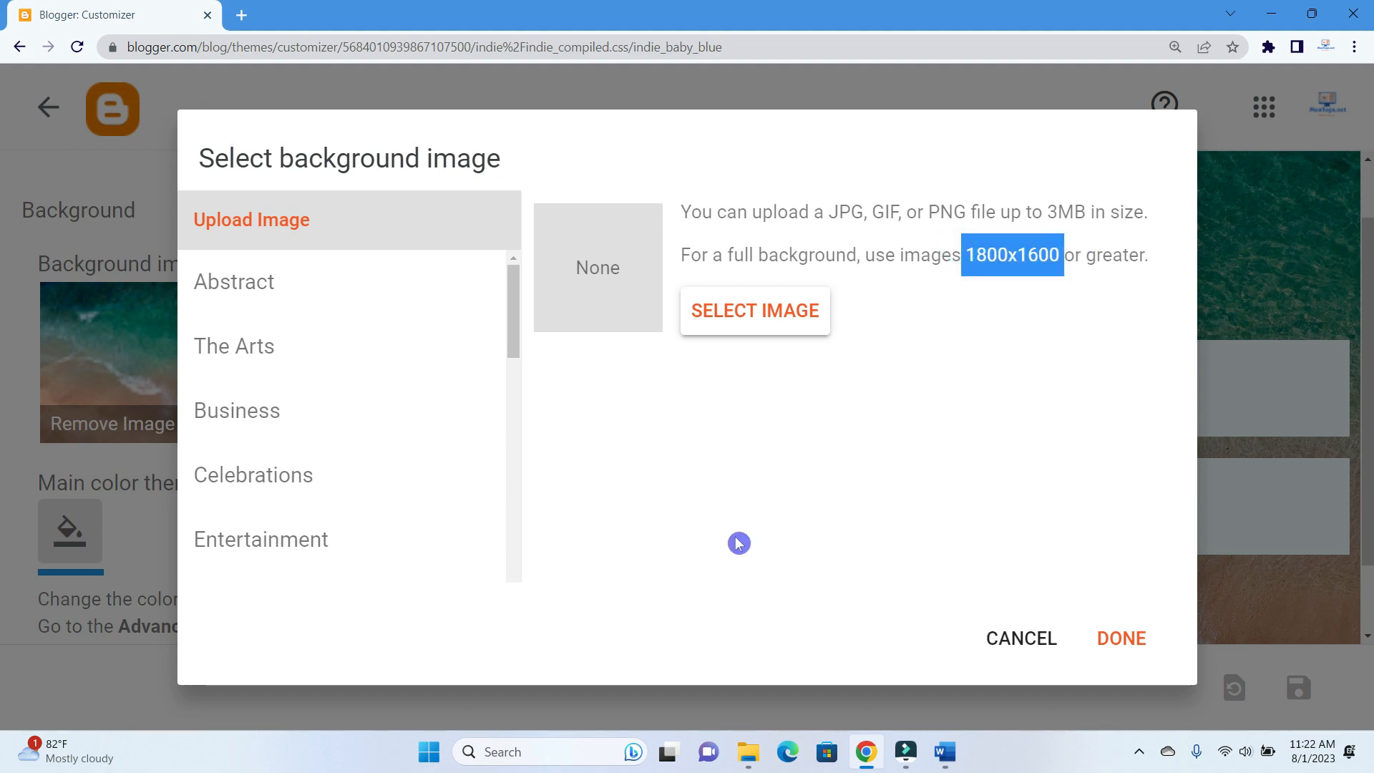
pyautogui.click(774, 433)
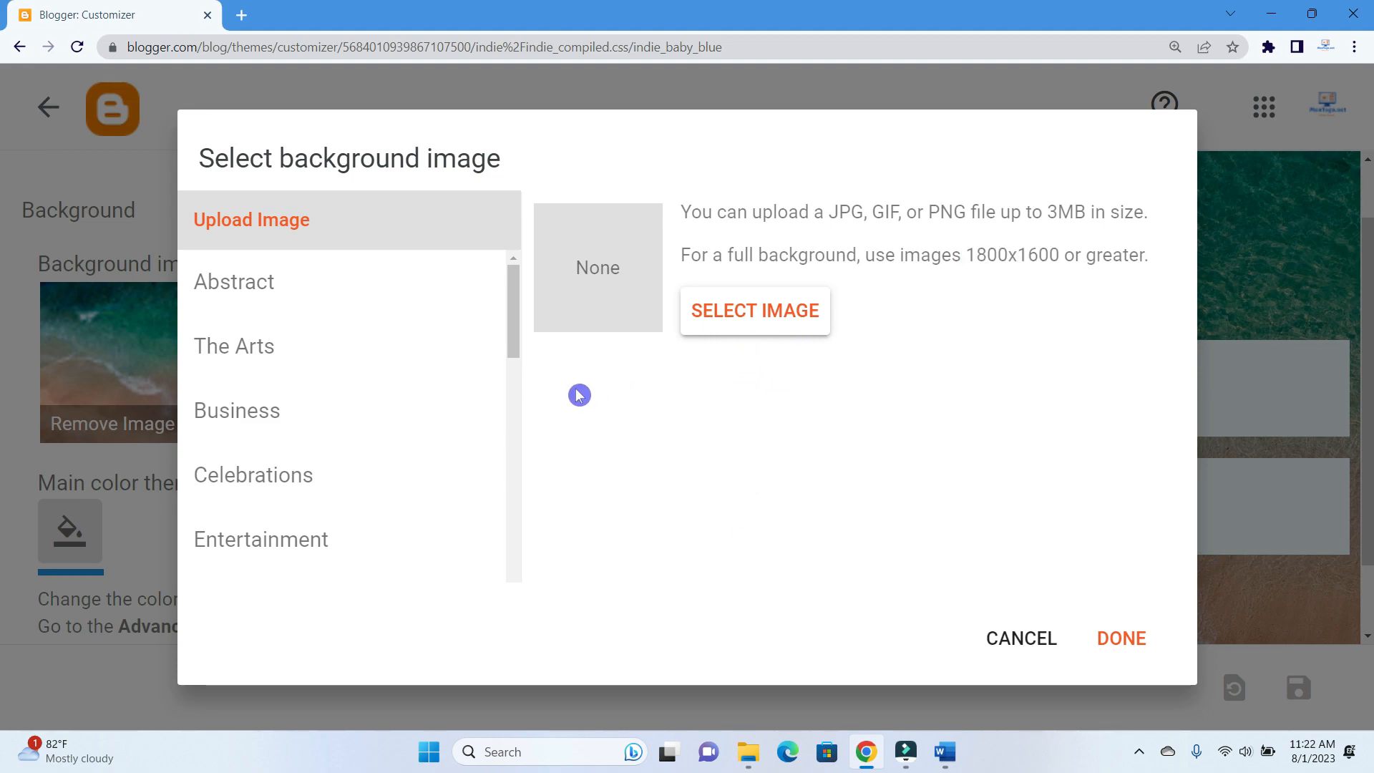
# Start selecting an image file and open USB Drive (E:) > Créer votre propre blog avec BLOGGER > images > 1800-1600
pyautogui.click(758, 312)
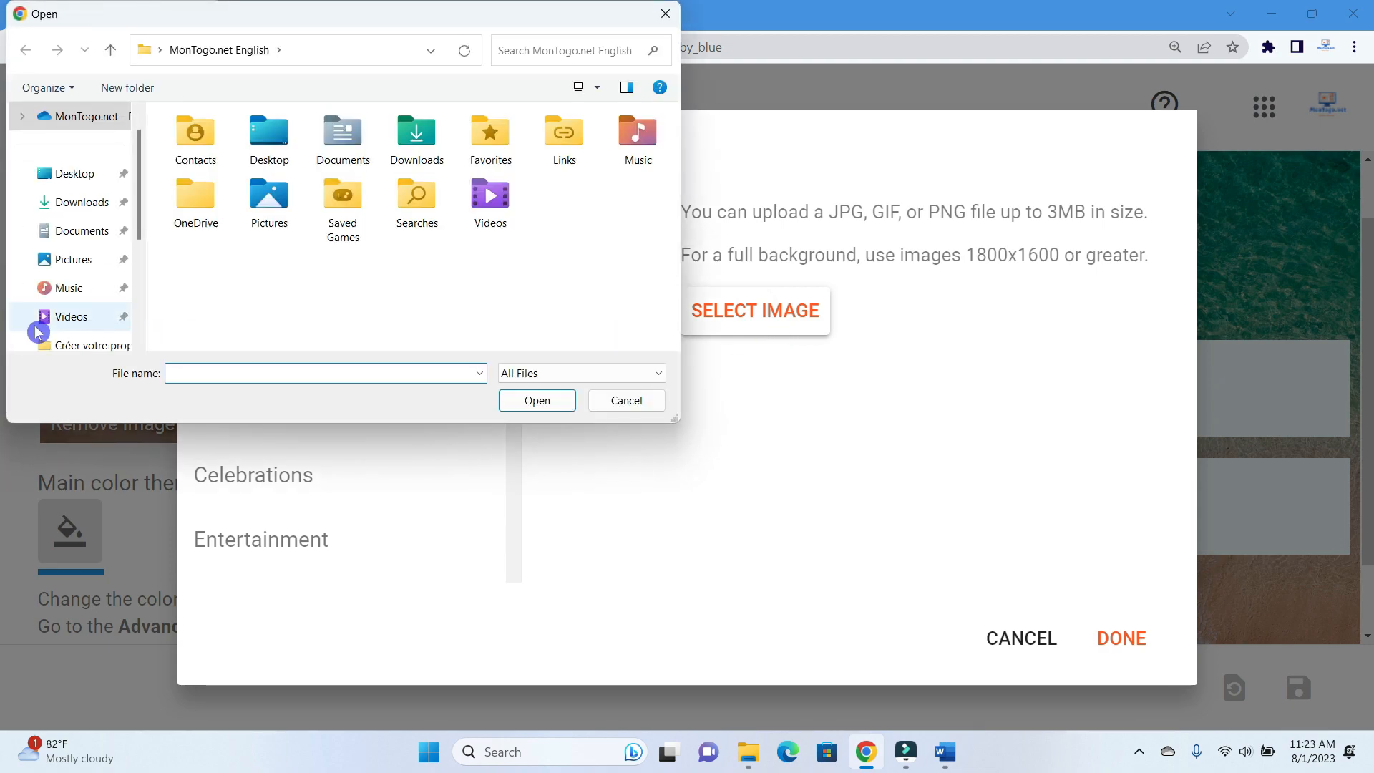
pyautogui.scroll(-5, 92, 322)
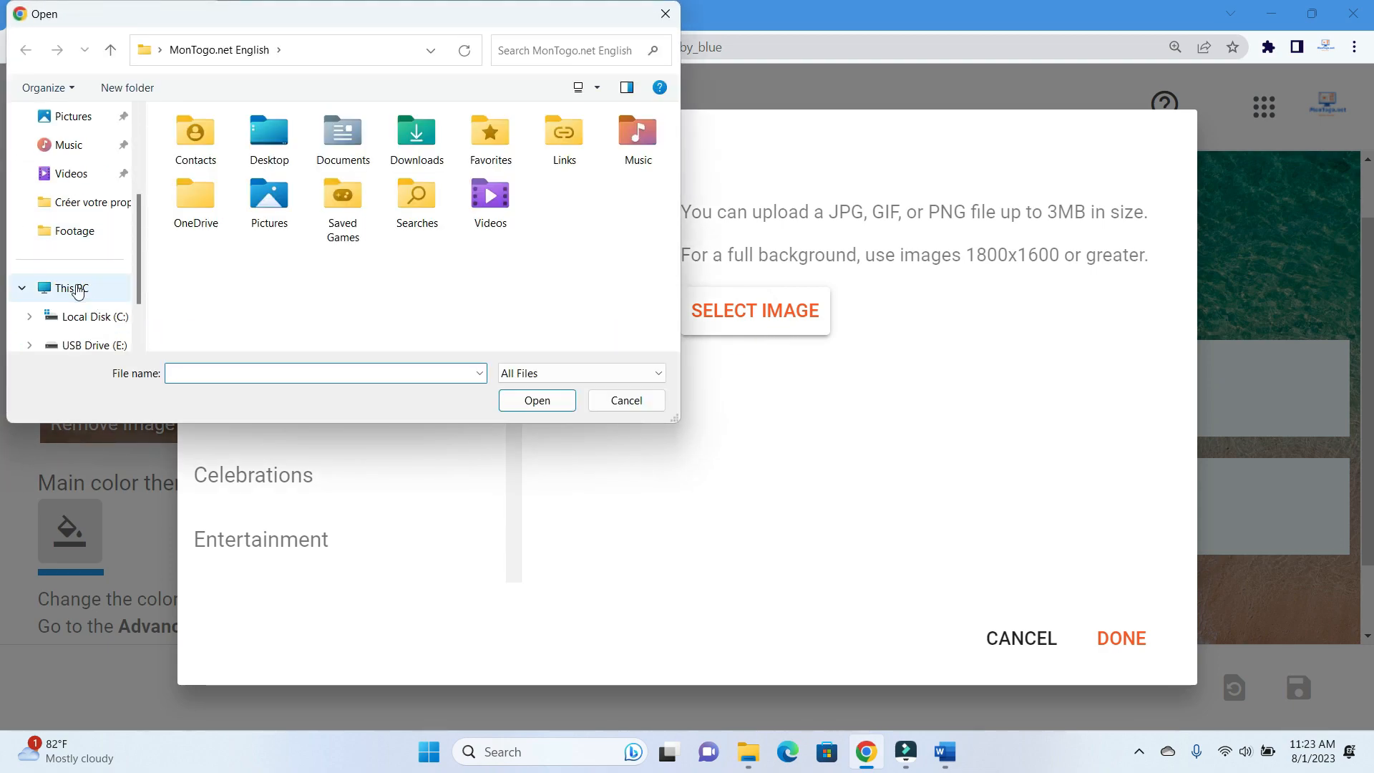
pyautogui.scroll(-2, 77, 291)
pyautogui.click(63, 226)
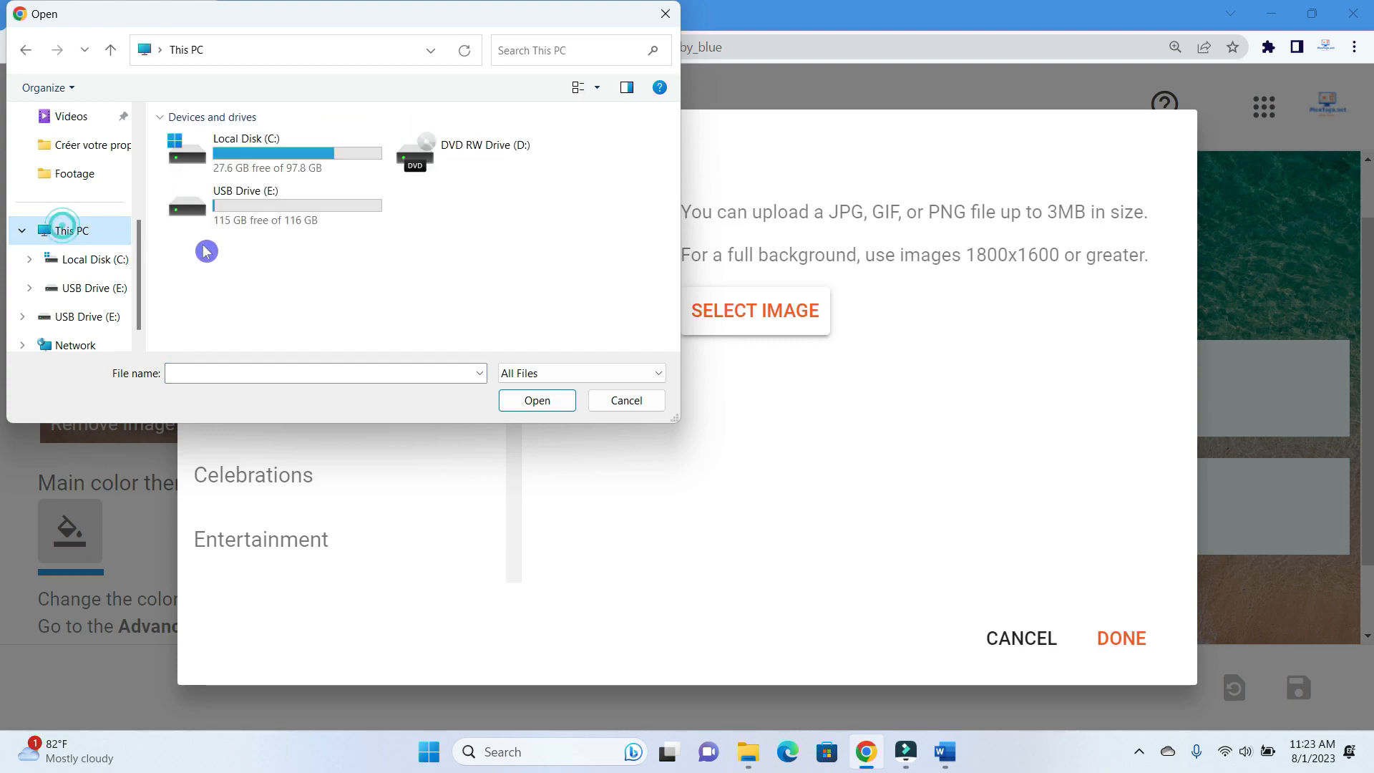
pyautogui.doubleClick(304, 204)
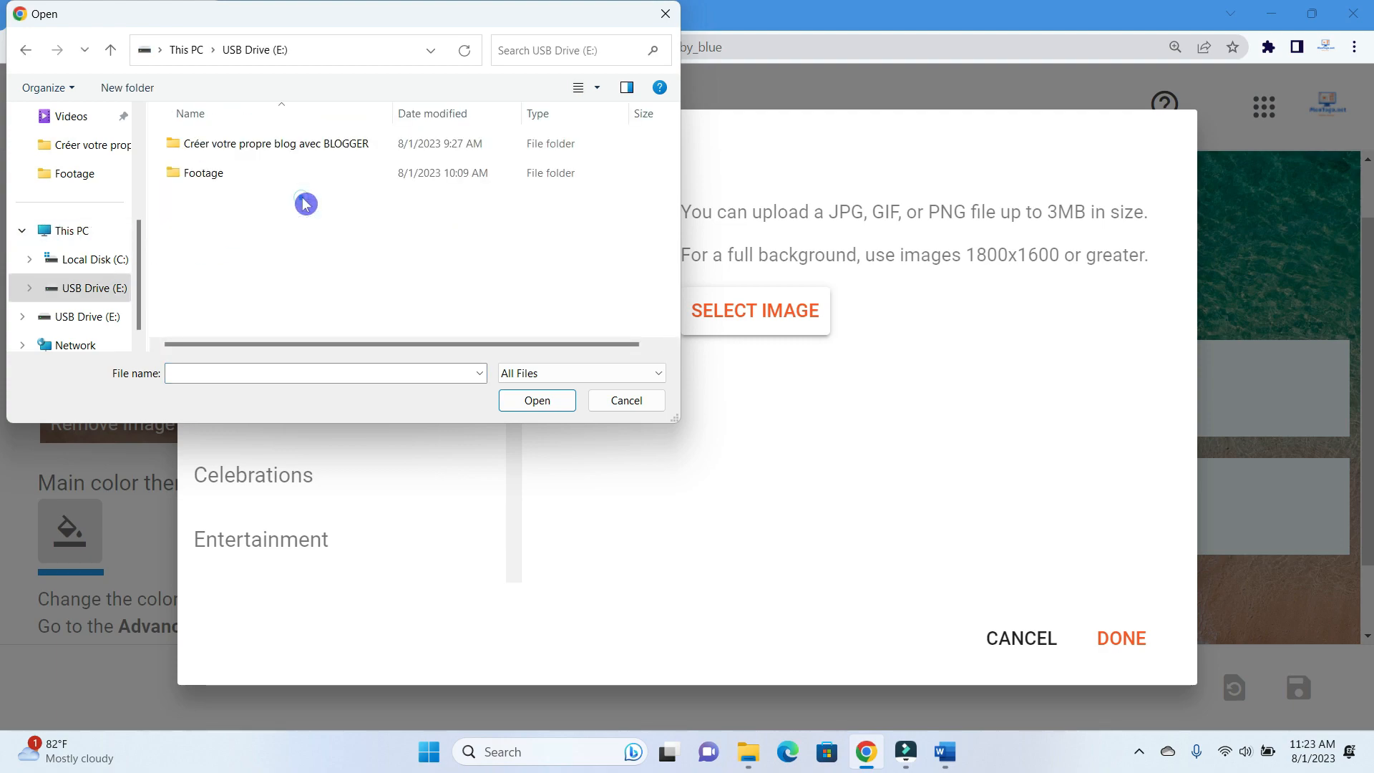
pyautogui.doubleClick(290, 143)
pyautogui.click(452, 256)
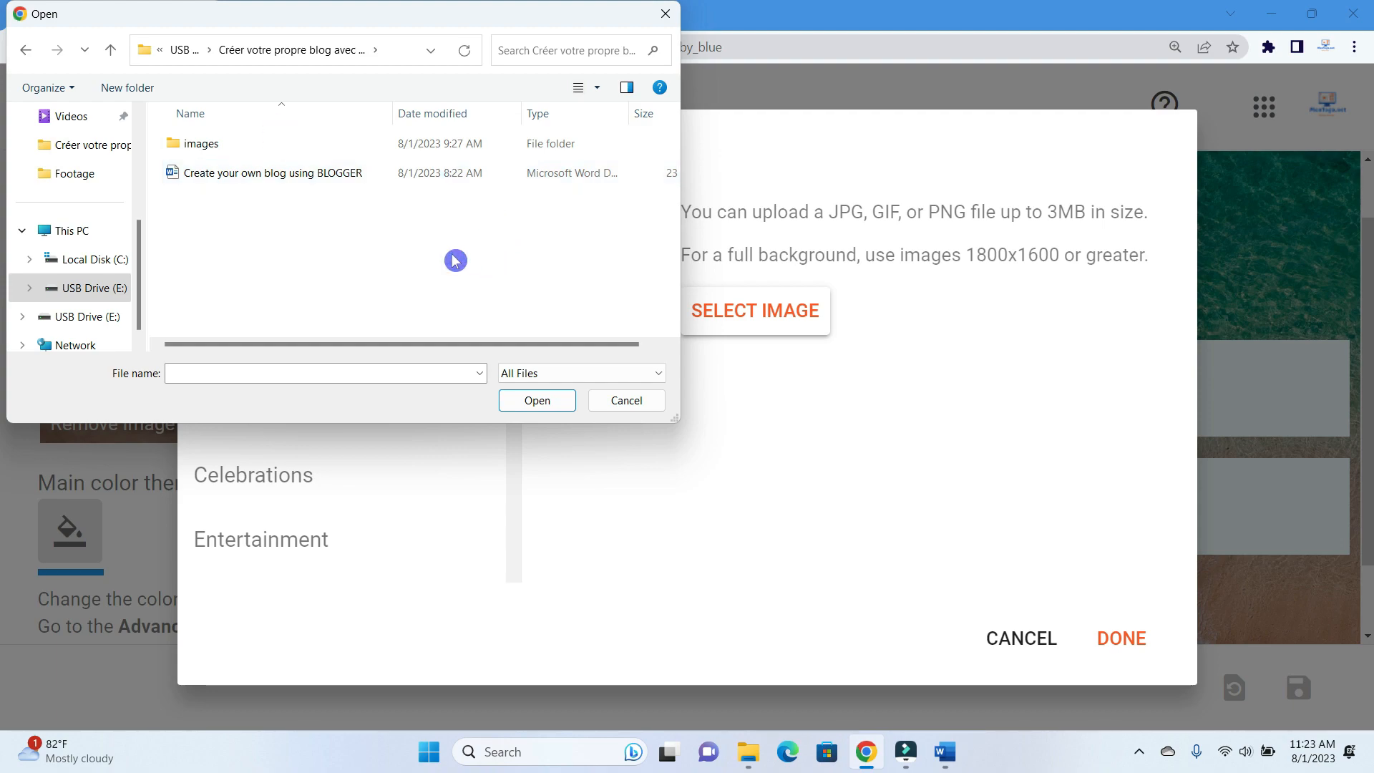
pyautogui.doubleClick(210, 143)
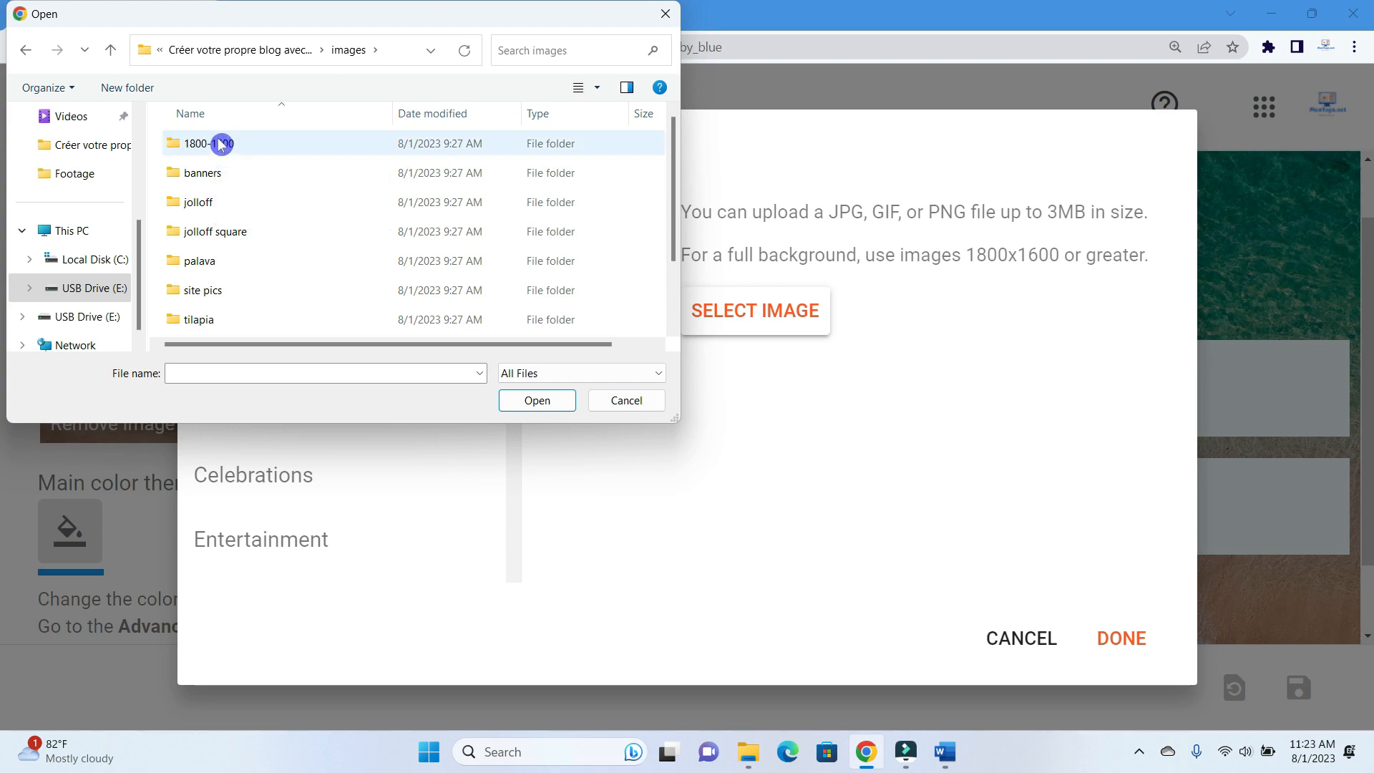
pyautogui.doubleClick(222, 147)
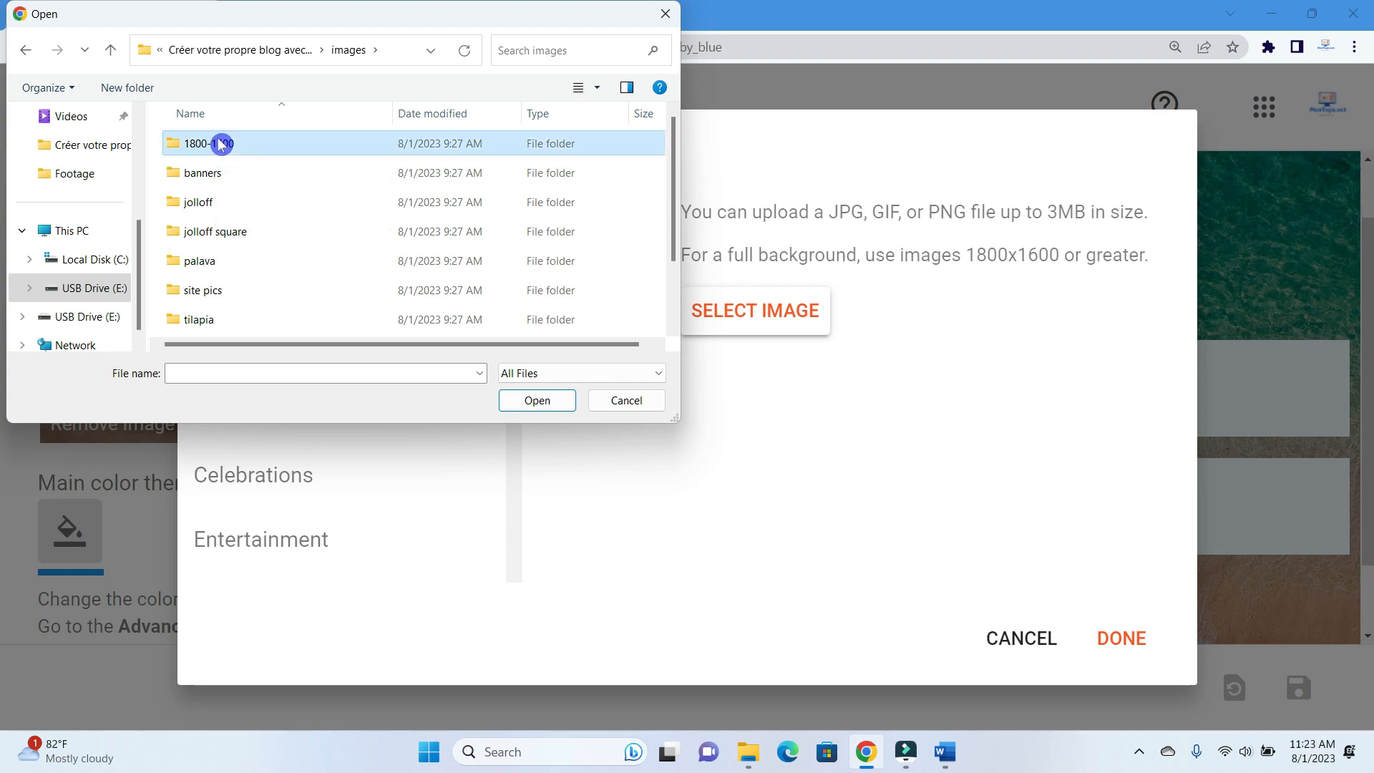
# Show the folder's files as large thumbnails, upload image 5 and apply it as the blog background
pyautogui.click(597, 88)
pyautogui.click(655, 54)
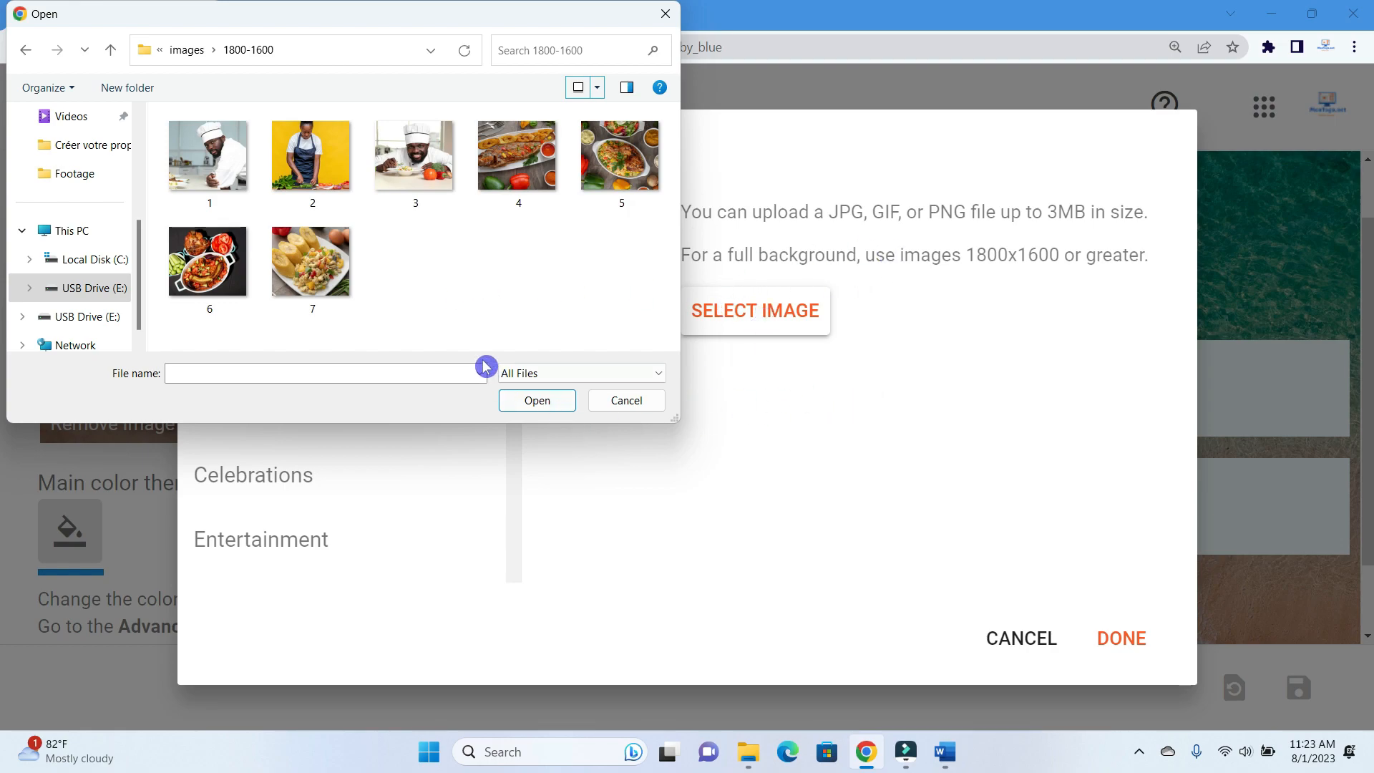
pyautogui.click(636, 161)
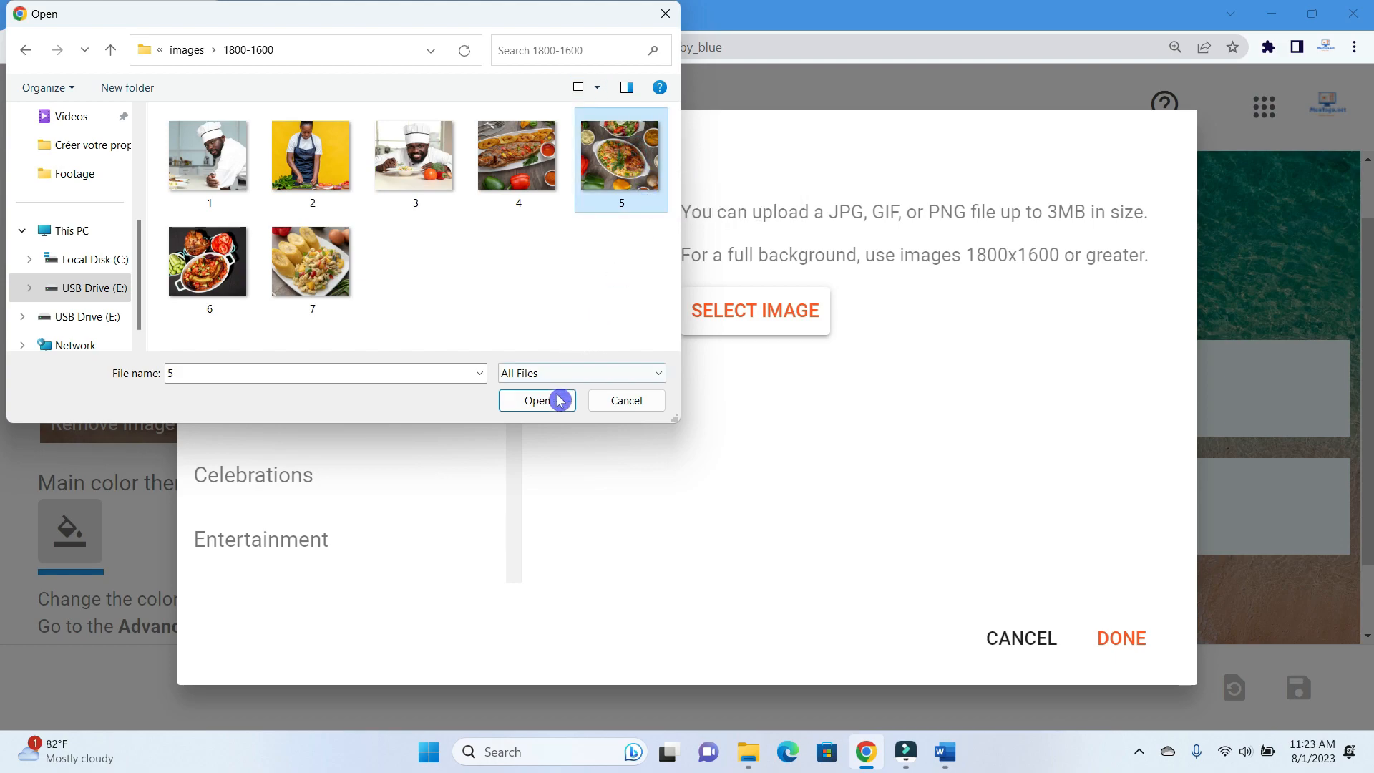
pyautogui.click(538, 401)
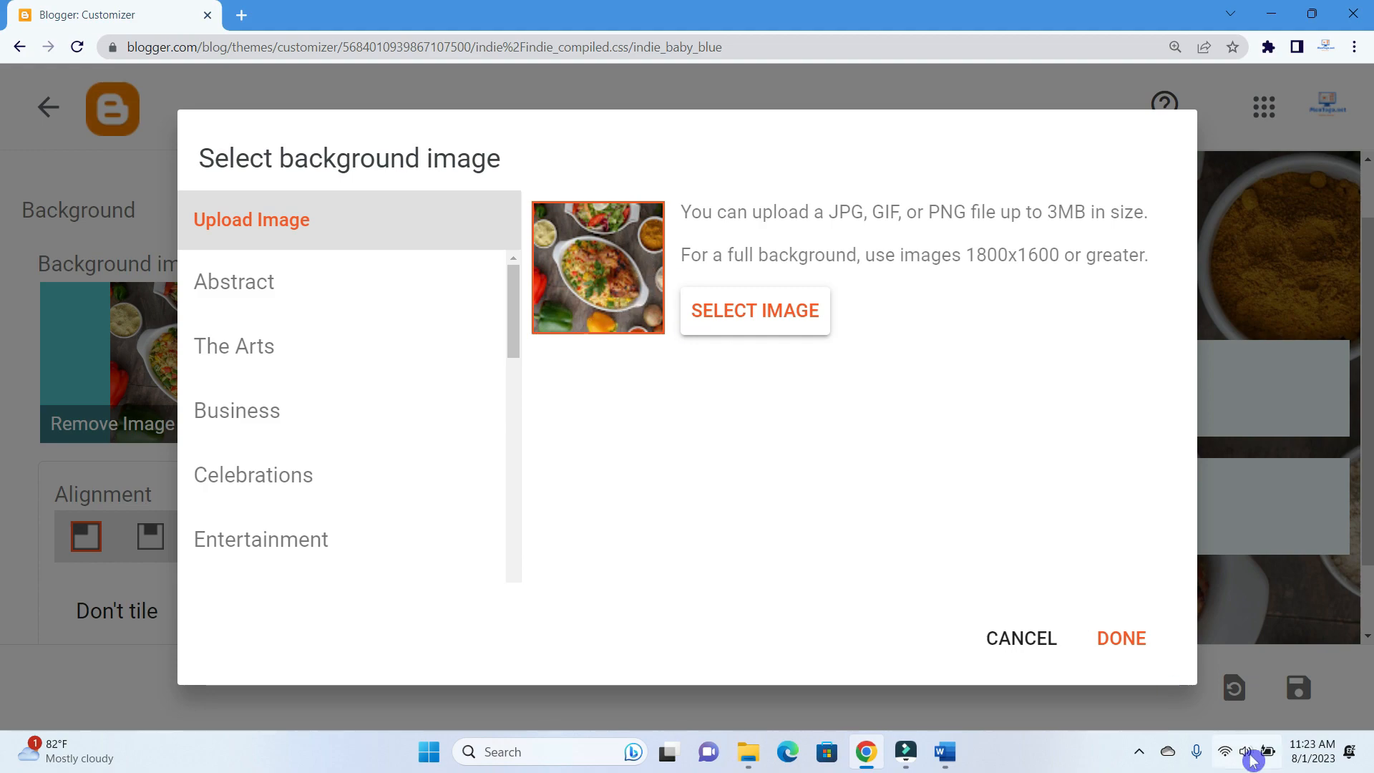
pyautogui.click(1133, 647)
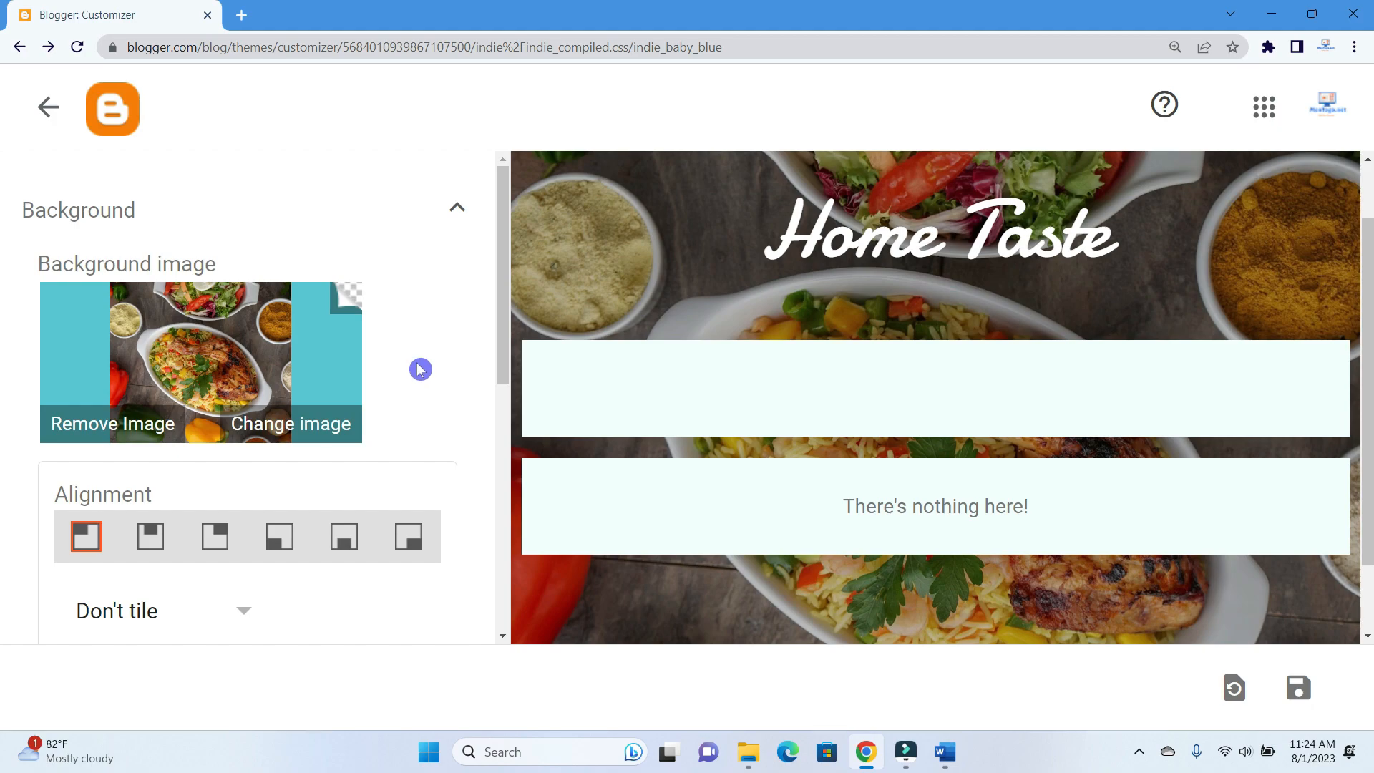
# Try the other five alignment options for the background image, then set the alignment back to top-left
pyautogui.scroll(-2, 430, 353)
pyautogui.scroll(-1, 430, 354)
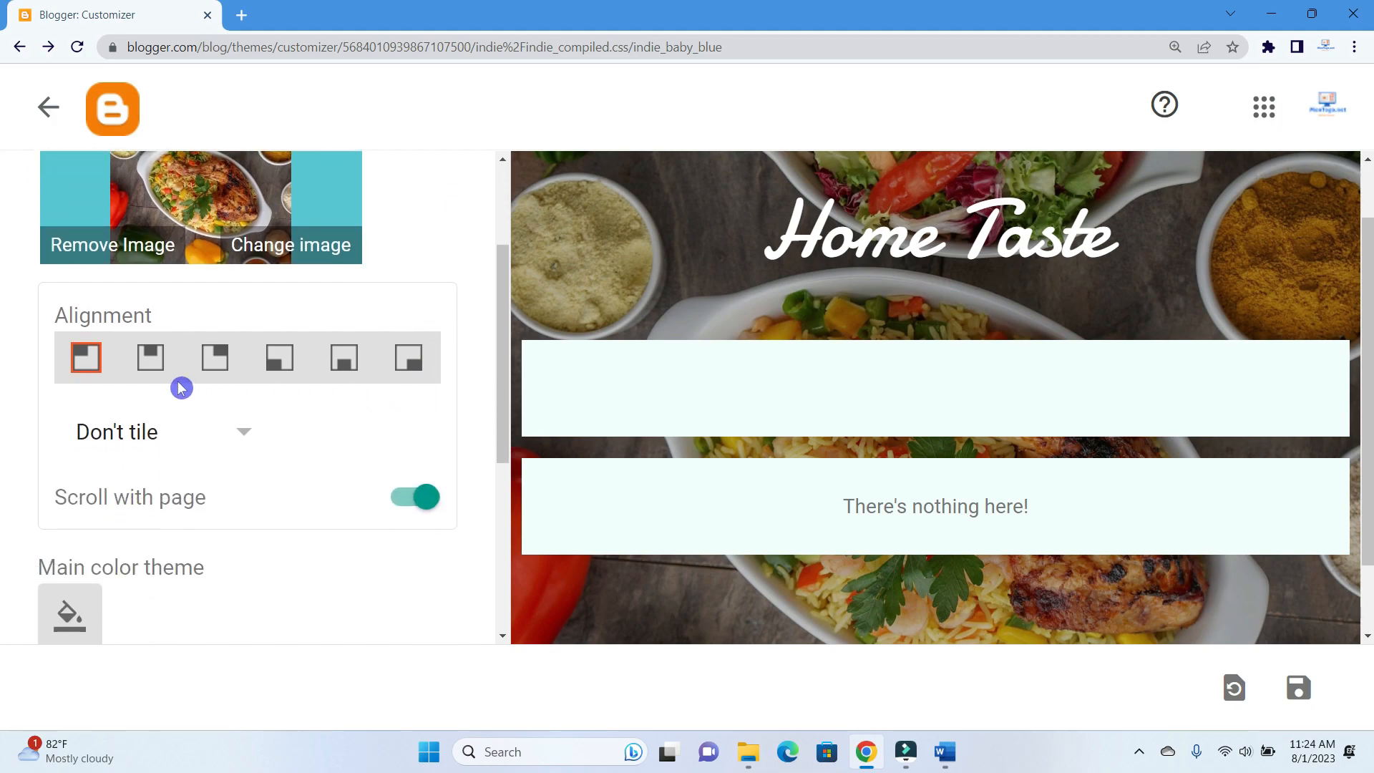
pyautogui.click(143, 364)
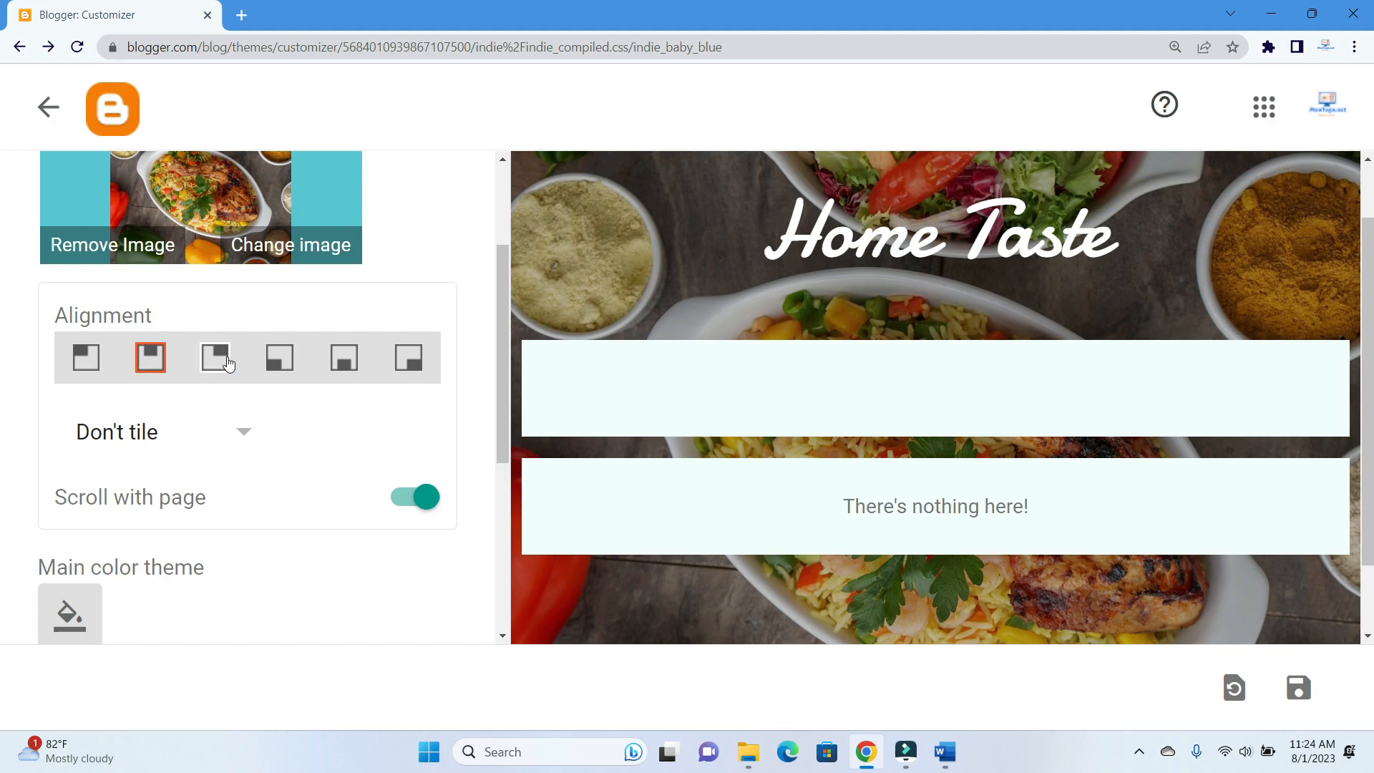
pyautogui.click(215, 358)
pyautogui.click(285, 363)
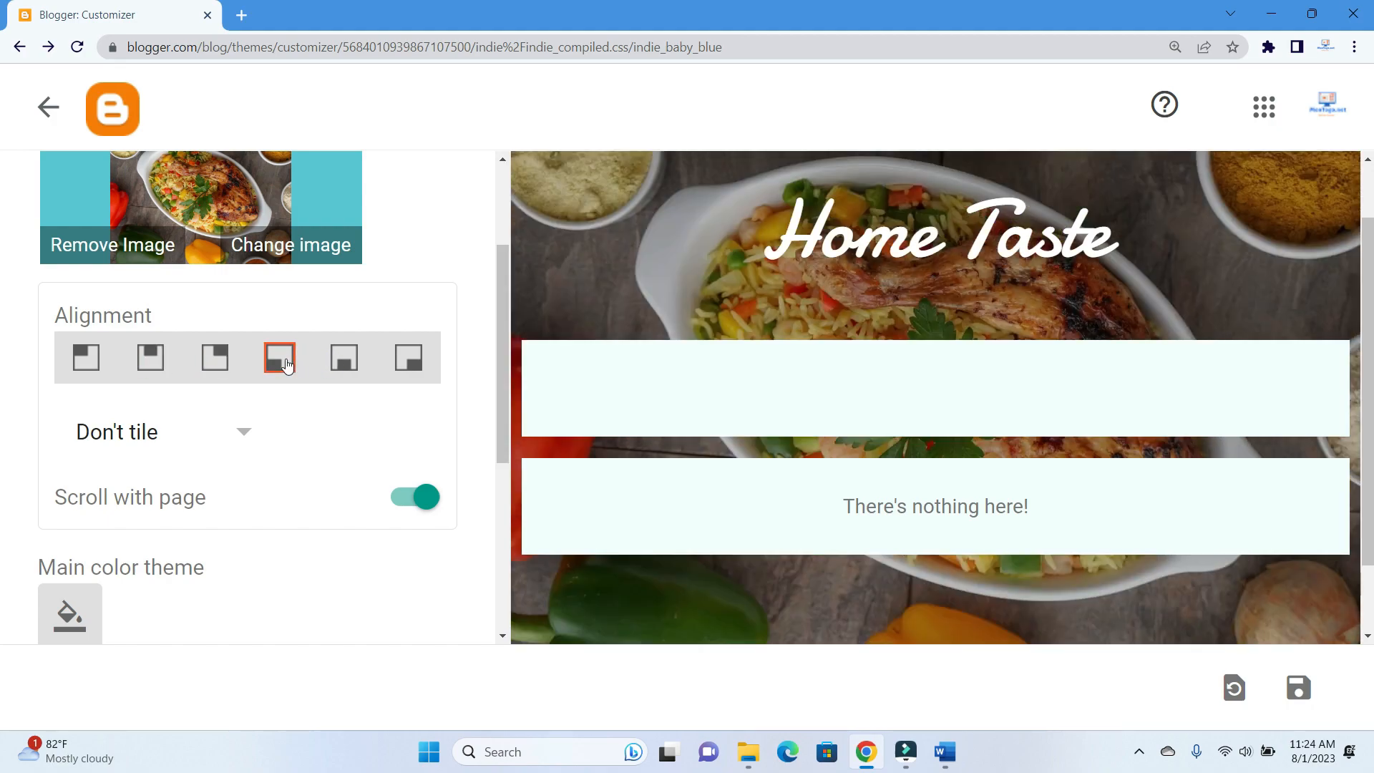
pyautogui.click(353, 364)
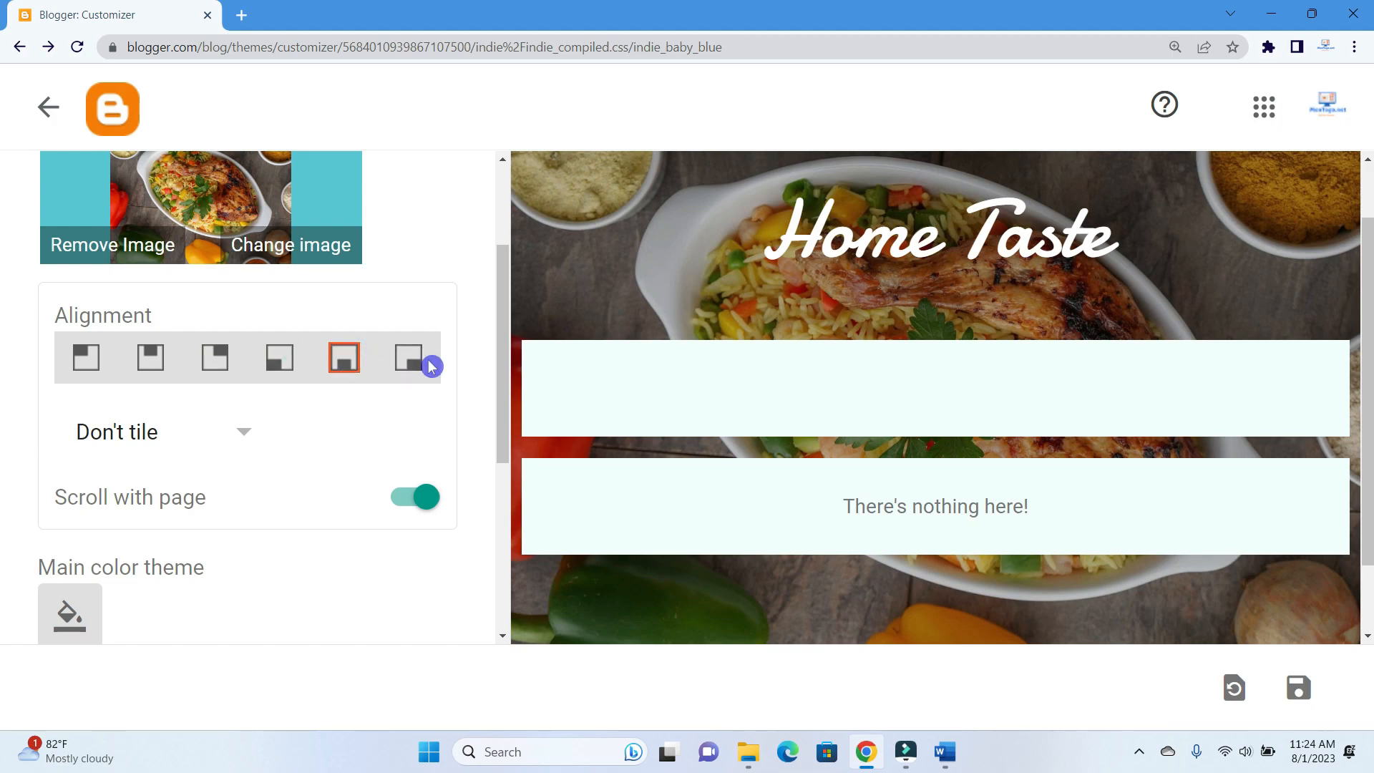
pyautogui.click(412, 365)
pyautogui.click(83, 365)
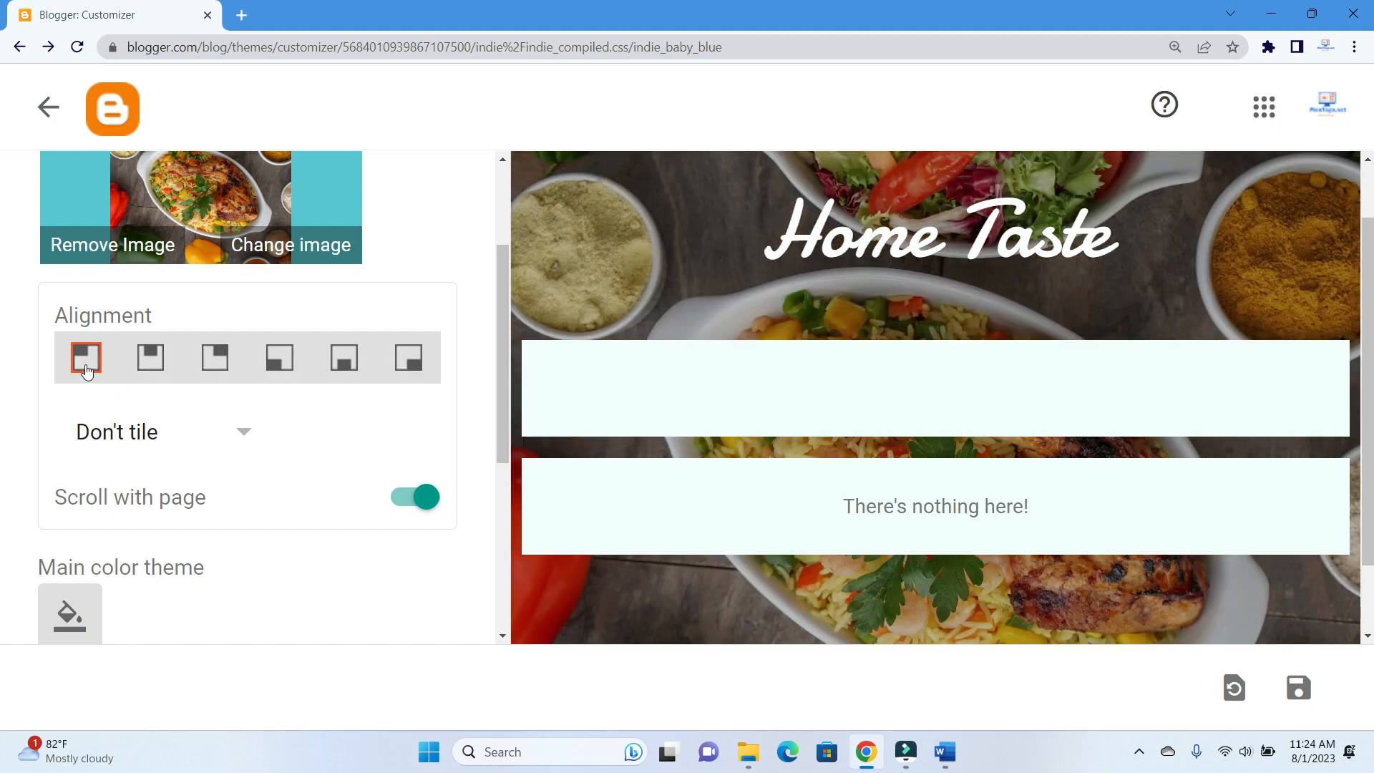
# Open the color picker for the main color theme and look through its preset colors
pyautogui.scroll(-1, 275, 535)
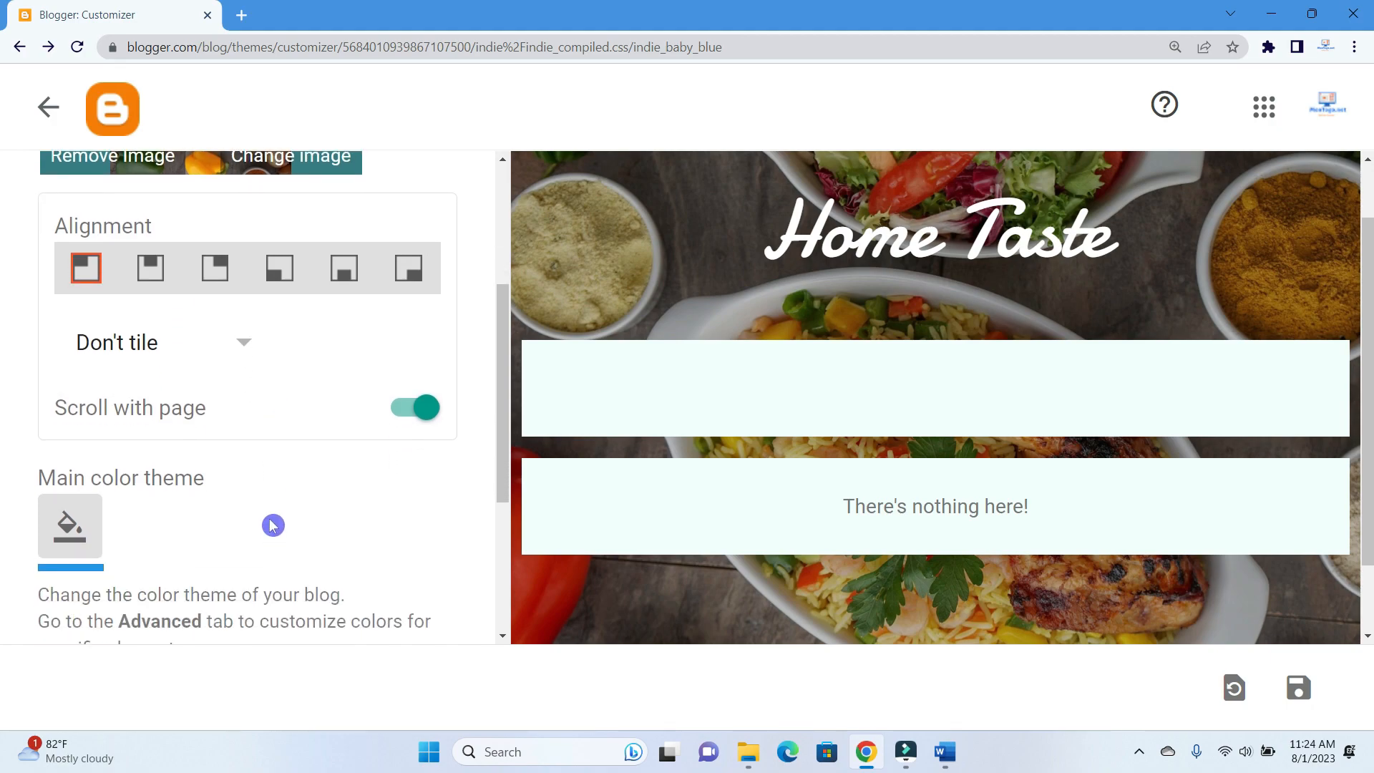
pyautogui.scroll(-1, 262, 496)
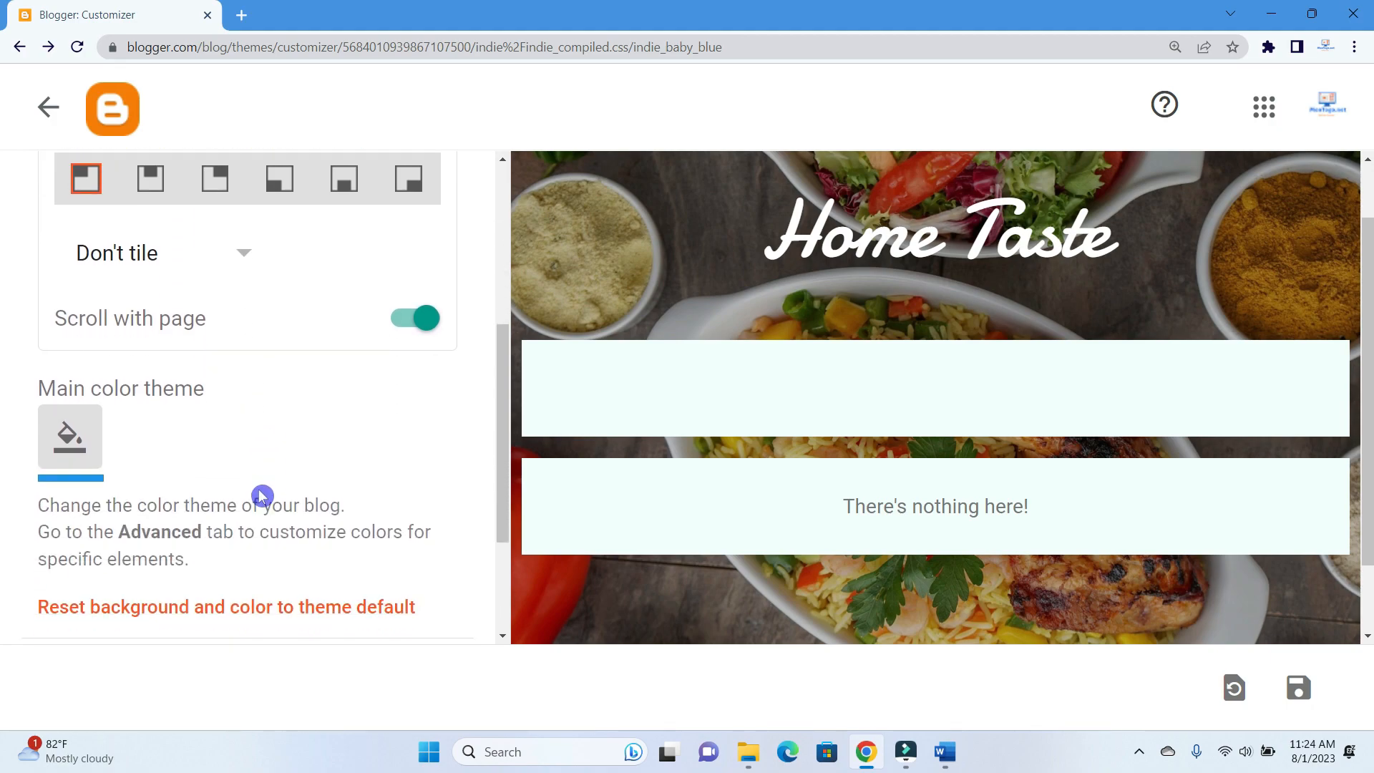
pyautogui.scroll(-1, 262, 495)
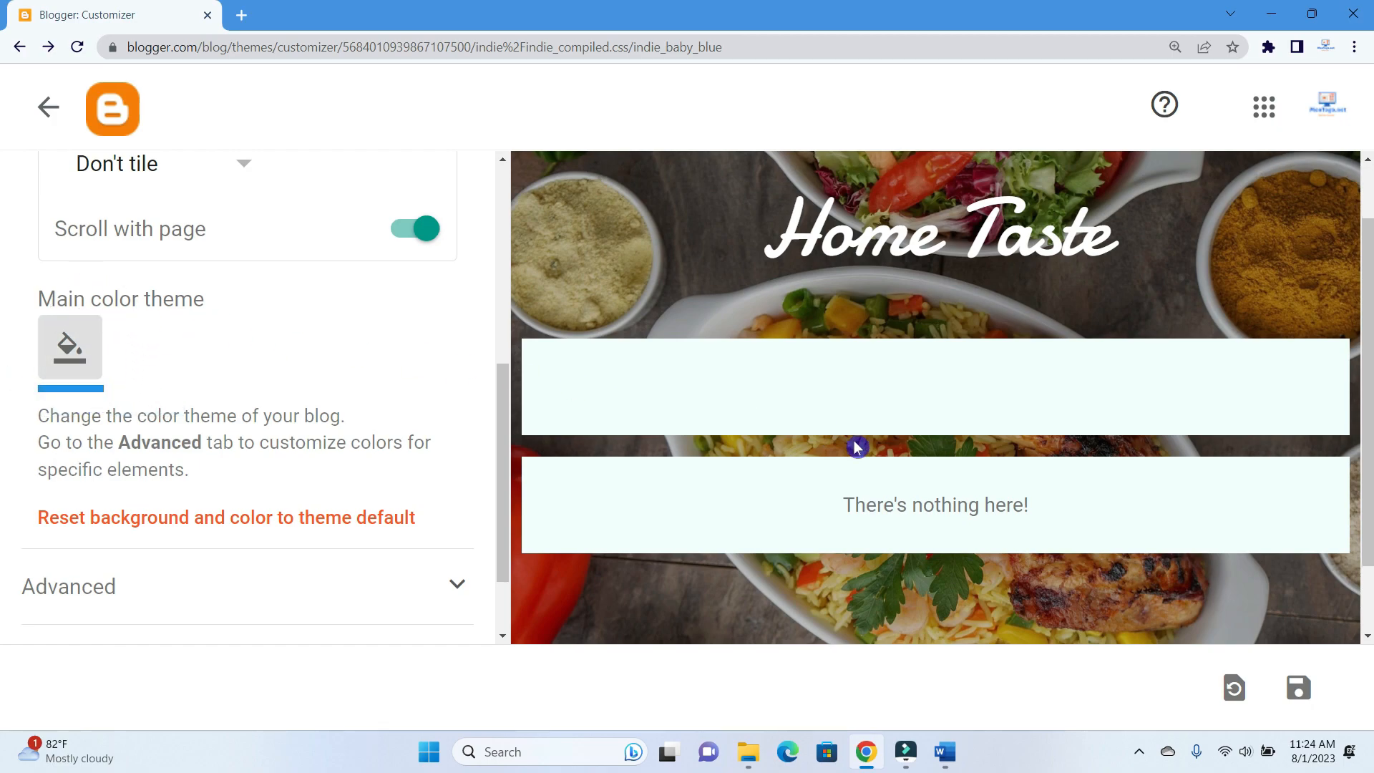
pyautogui.scroll(-1, 852, 448)
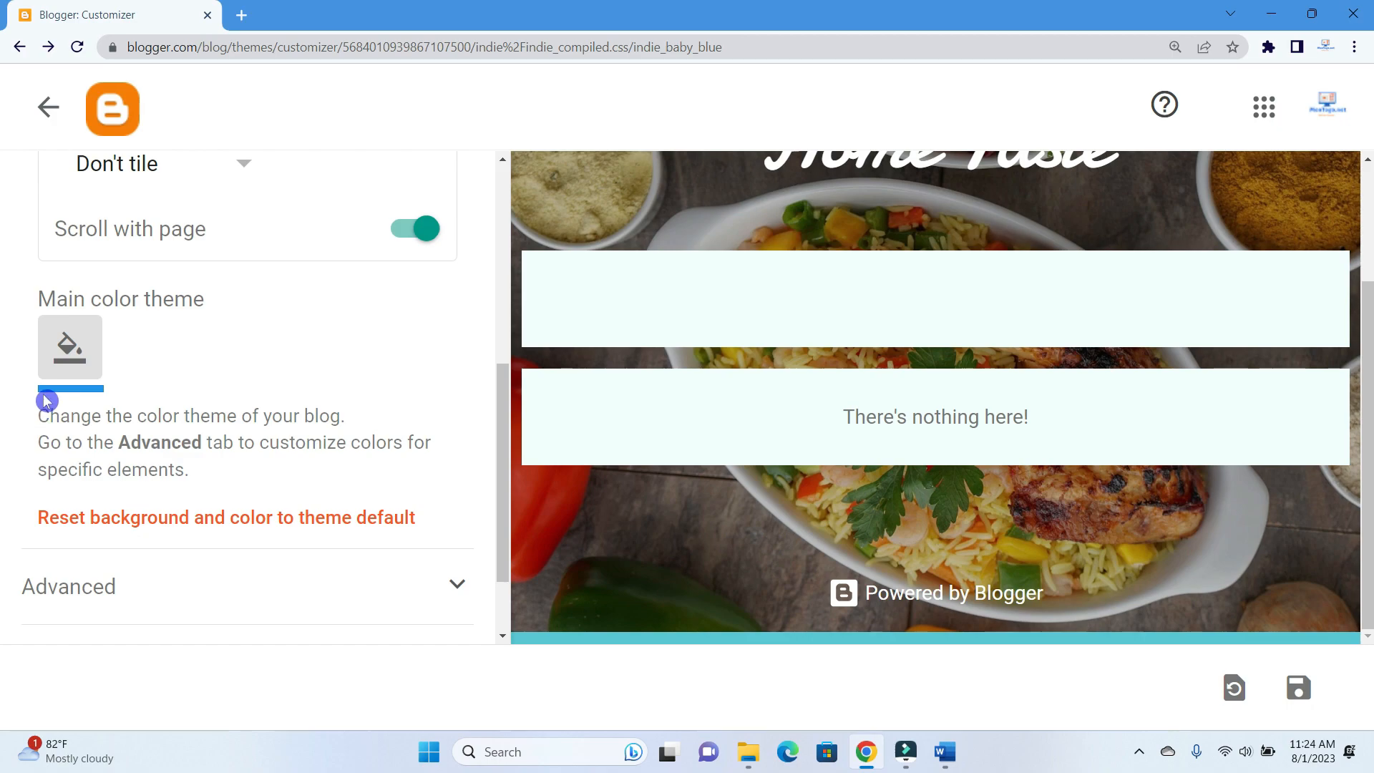
pyautogui.click(80, 352)
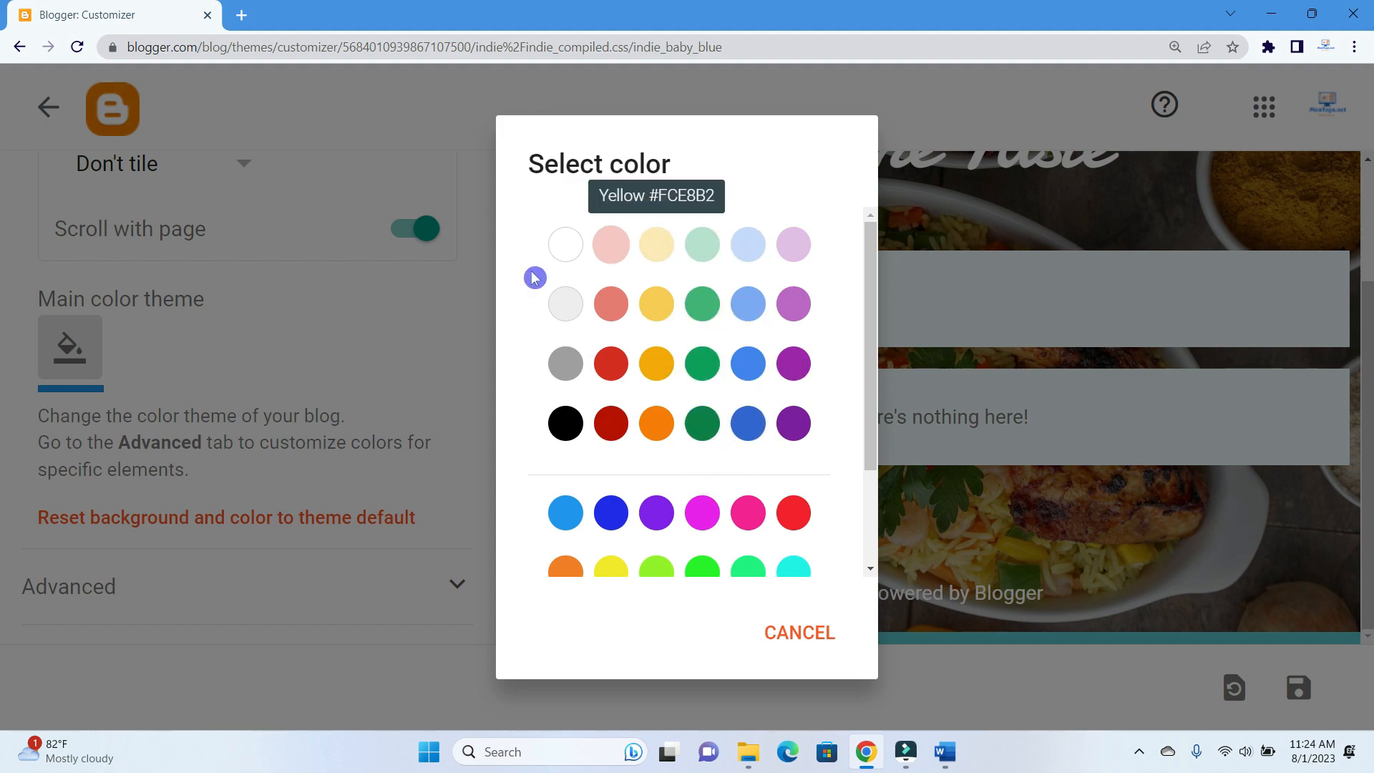
pyautogui.scroll(-2, 780, 360)
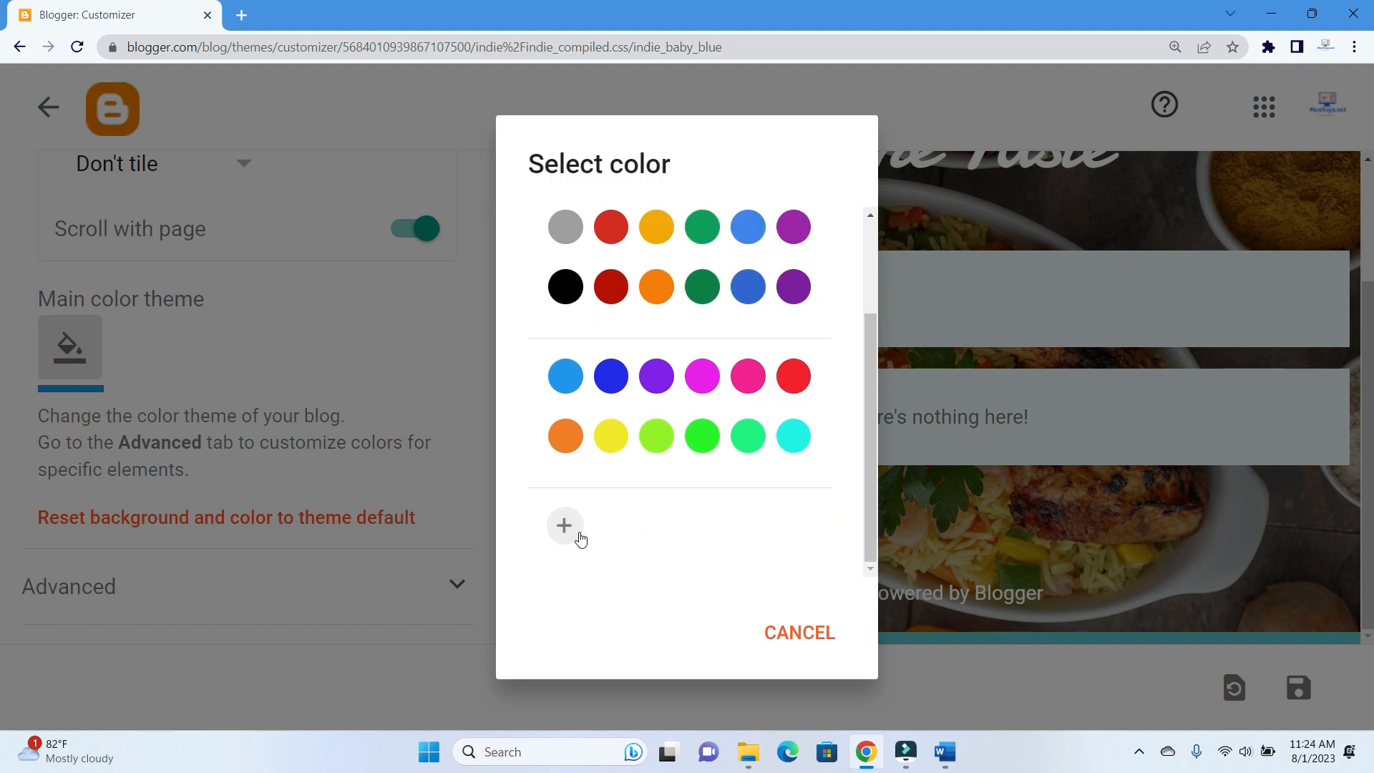
pyautogui.scroll(2, 578, 535)
pyautogui.scroll(-2, 694, 472)
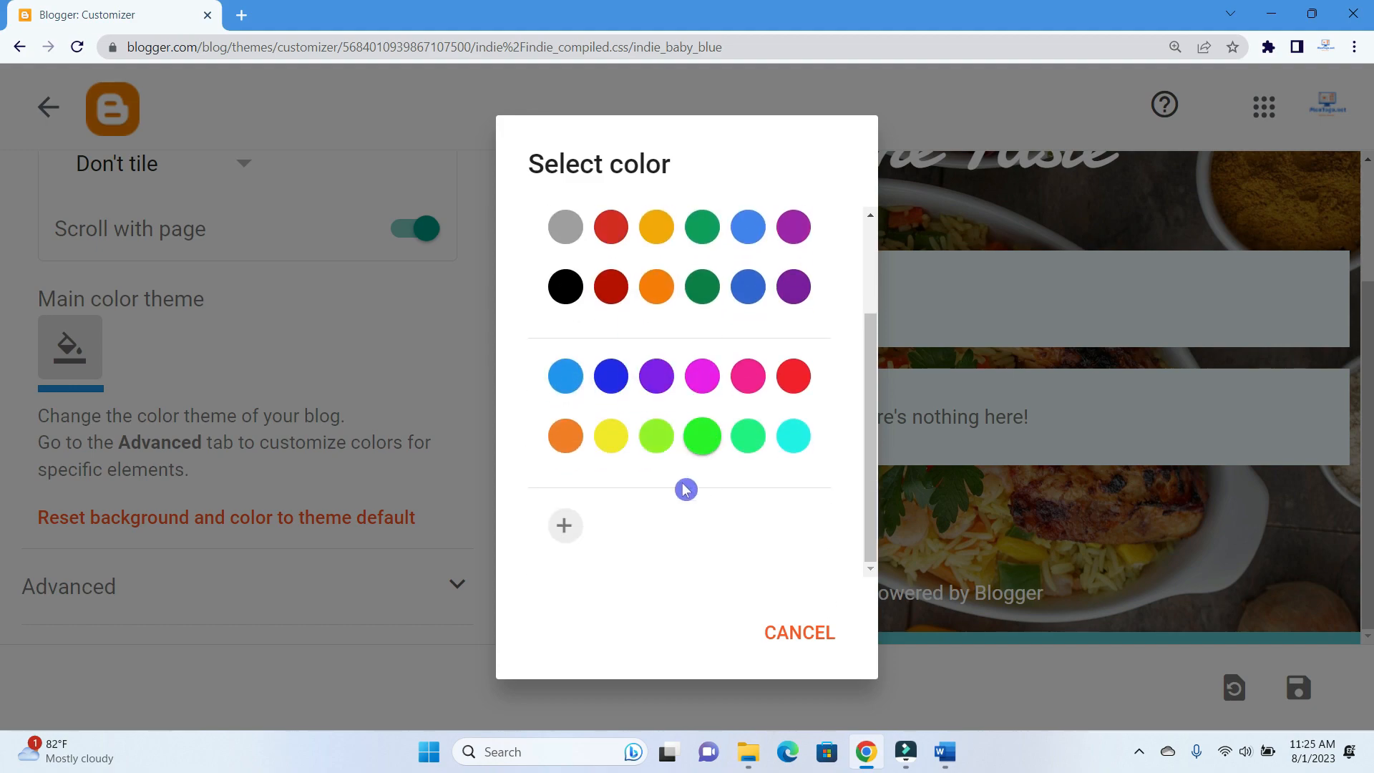
pyautogui.scroll(2, 659, 300)
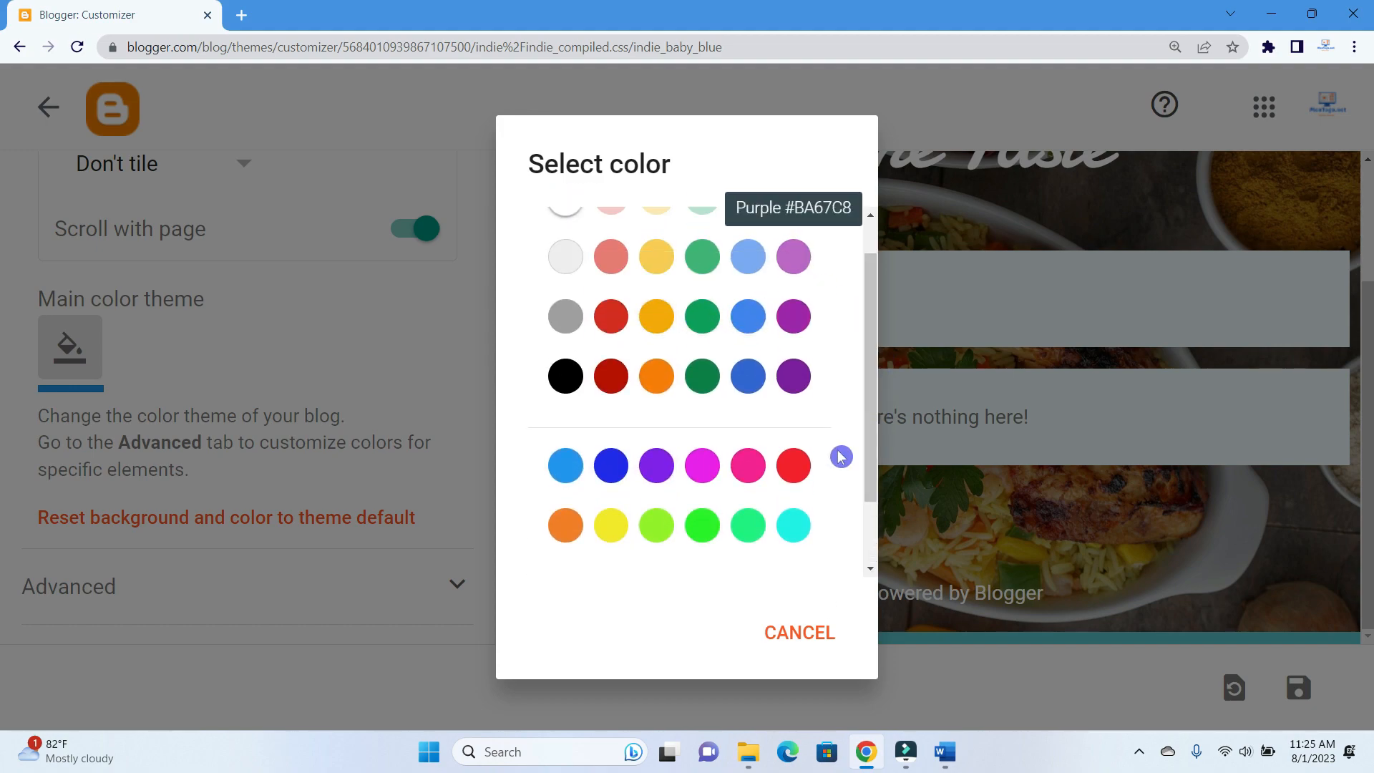
pyautogui.scroll(-2, 787, 458)
pyautogui.scroll(2, 654, 408)
pyautogui.scroll(-2, 625, 501)
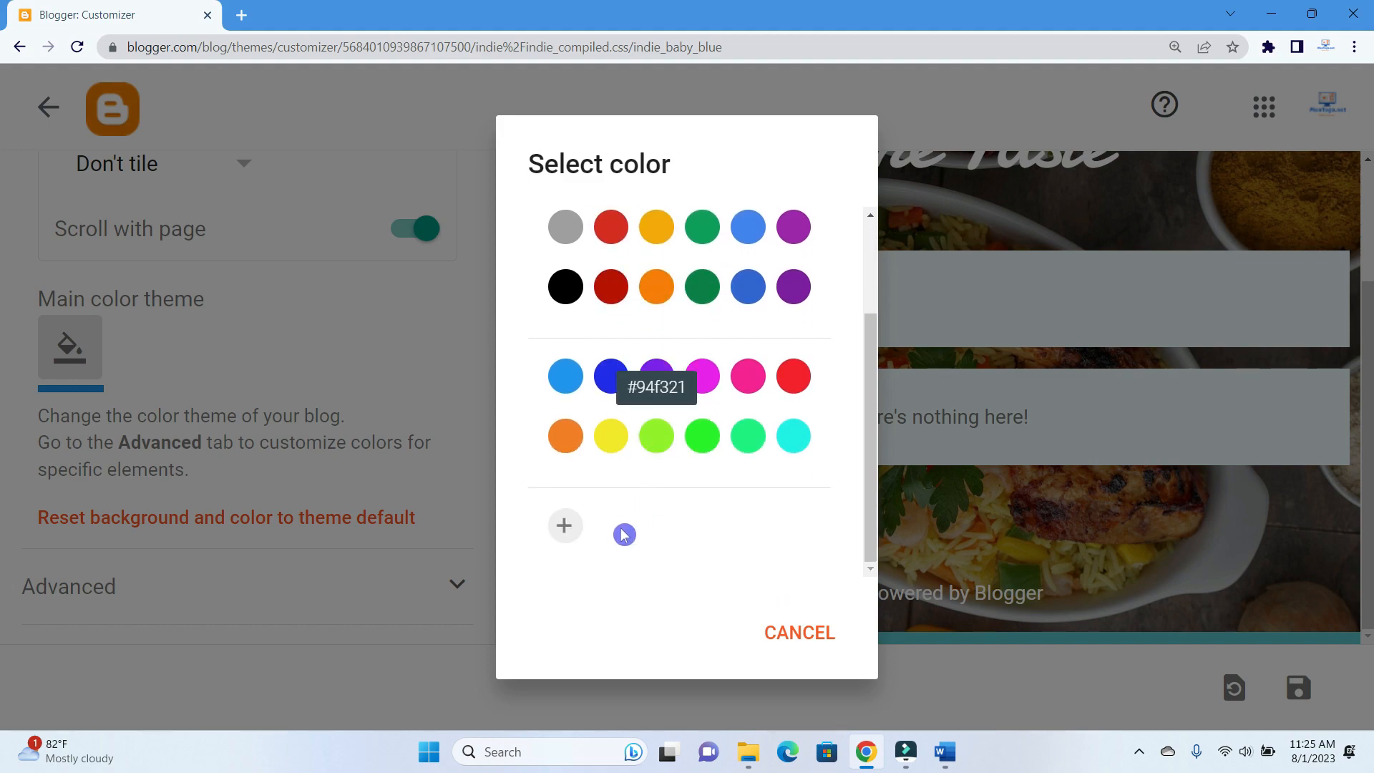
# Add a custom color and adjust its hue and shade to the dark green #1d5402
pyautogui.click(565, 526)
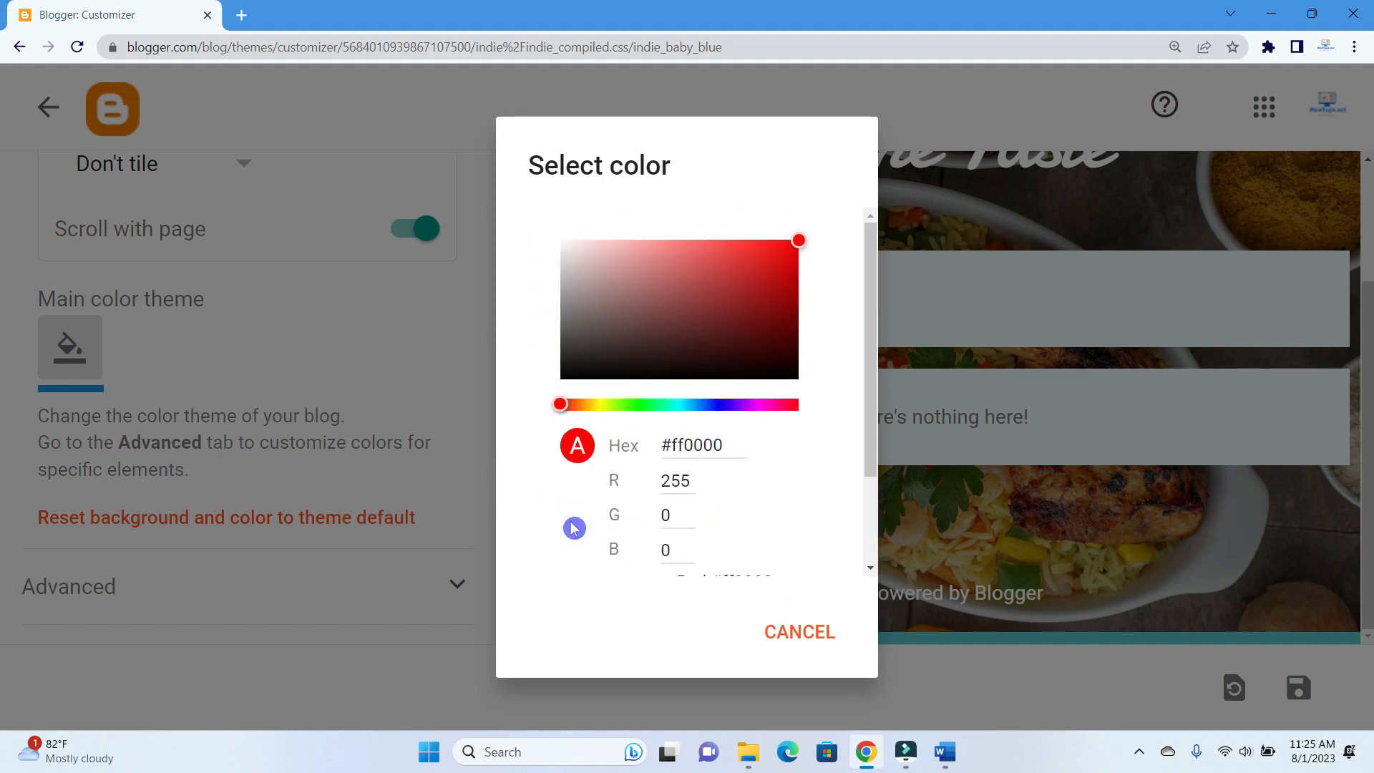
pyautogui.moveTo(562, 405); pyautogui.dragTo(627, 427)
pyautogui.click(805, 233)
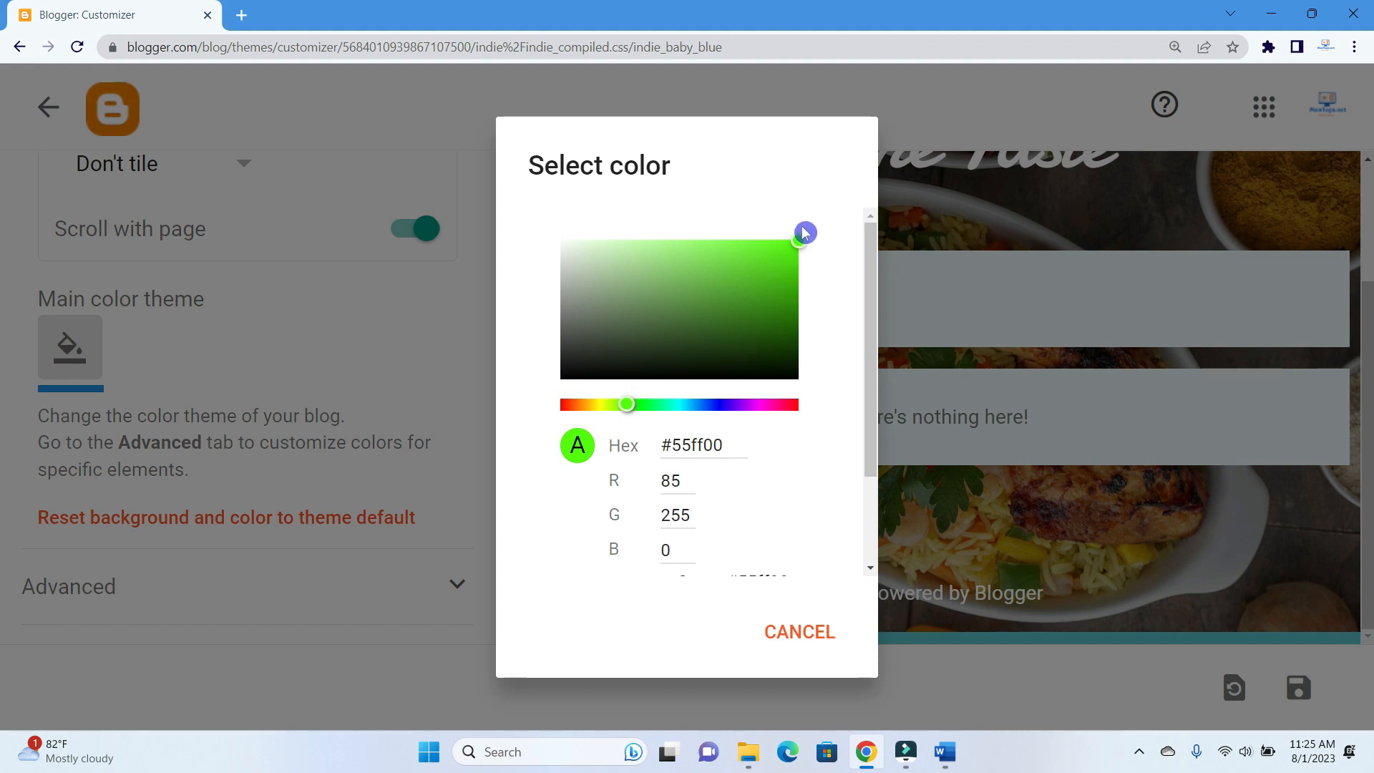
pyautogui.moveTo(800, 249); pyautogui.dragTo(797, 342)
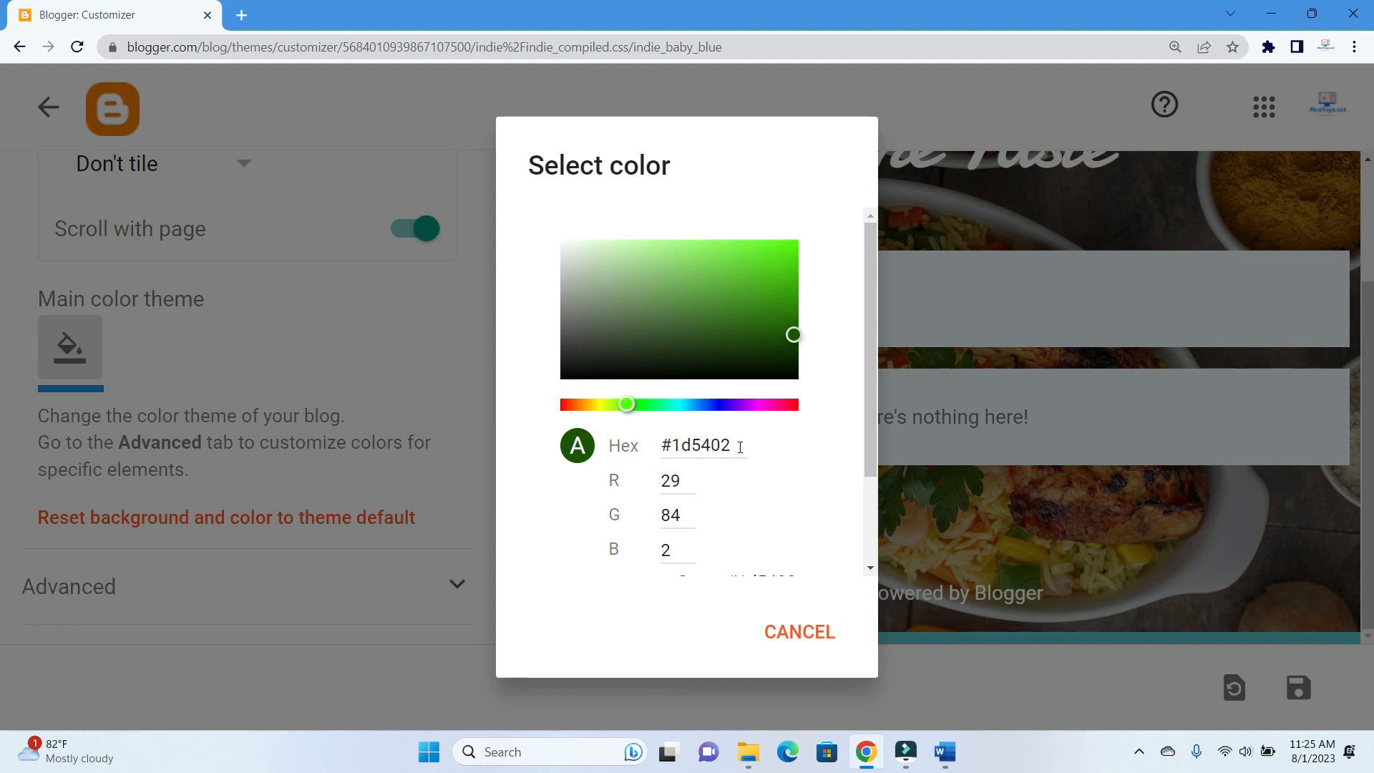
# Select and copy the hex code of the custom dark green color
pyautogui.moveTo(739, 447); pyautogui.dragTo(617, 453)
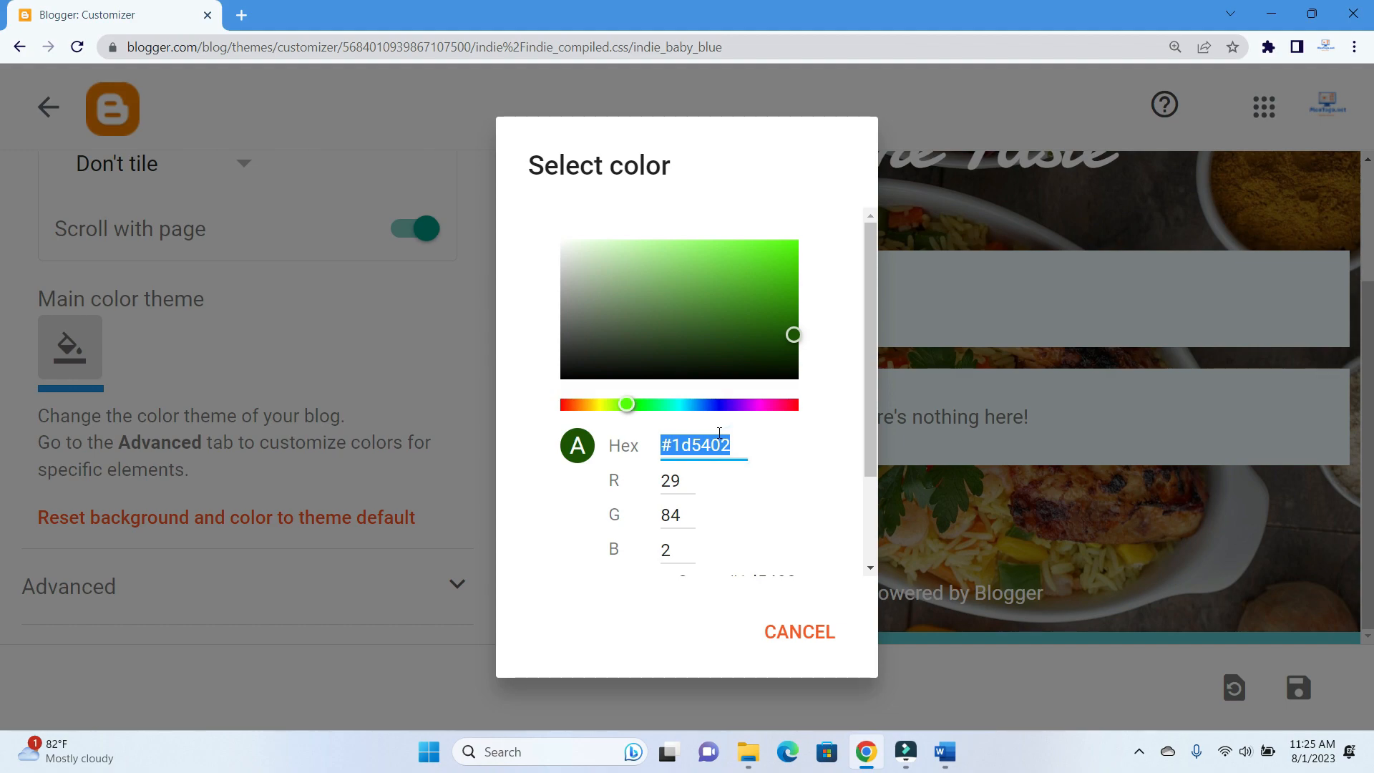
pyautogui.rightClick(687, 448)
pyautogui.click(745, 205)
# Apply the custom dark green as the main color theme and save the theme customization
pyautogui.scroll(-2, 819, 544)
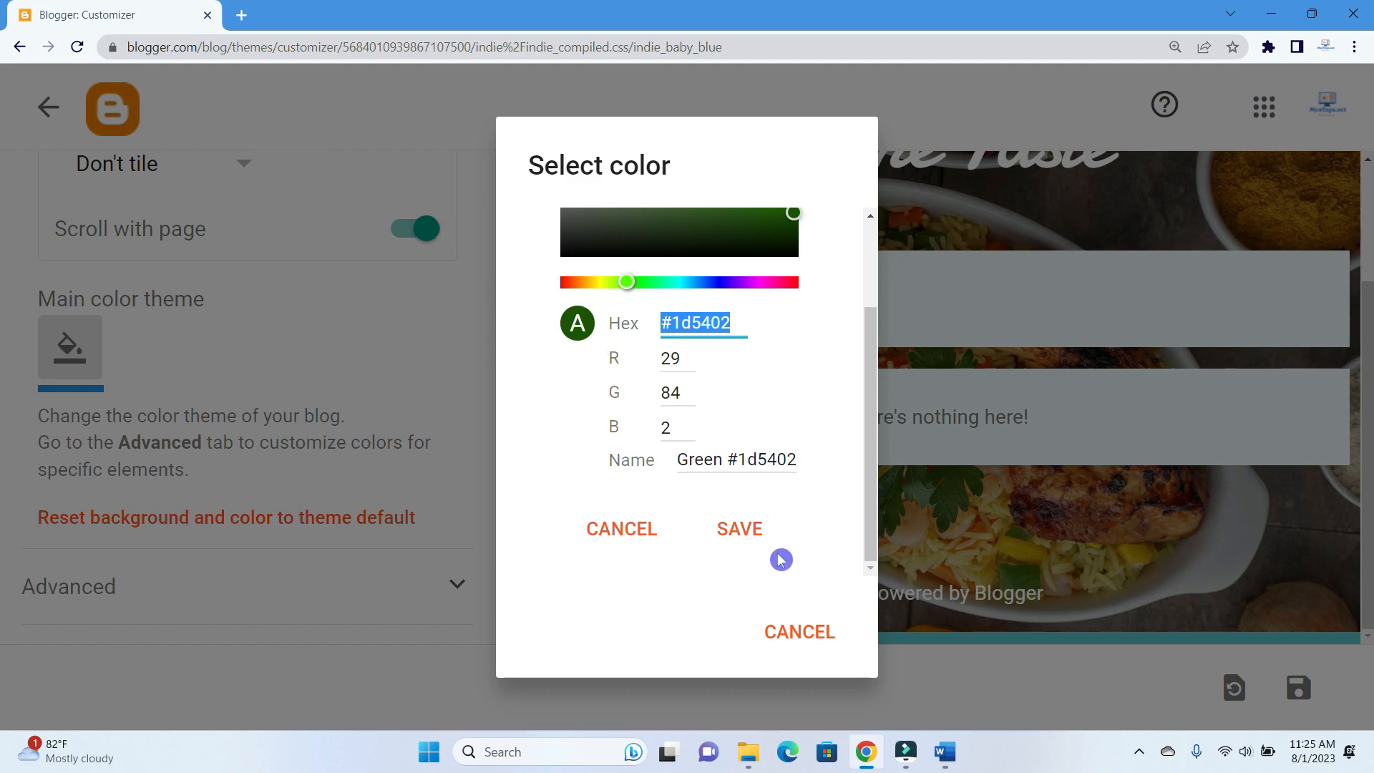
pyautogui.click(748, 536)
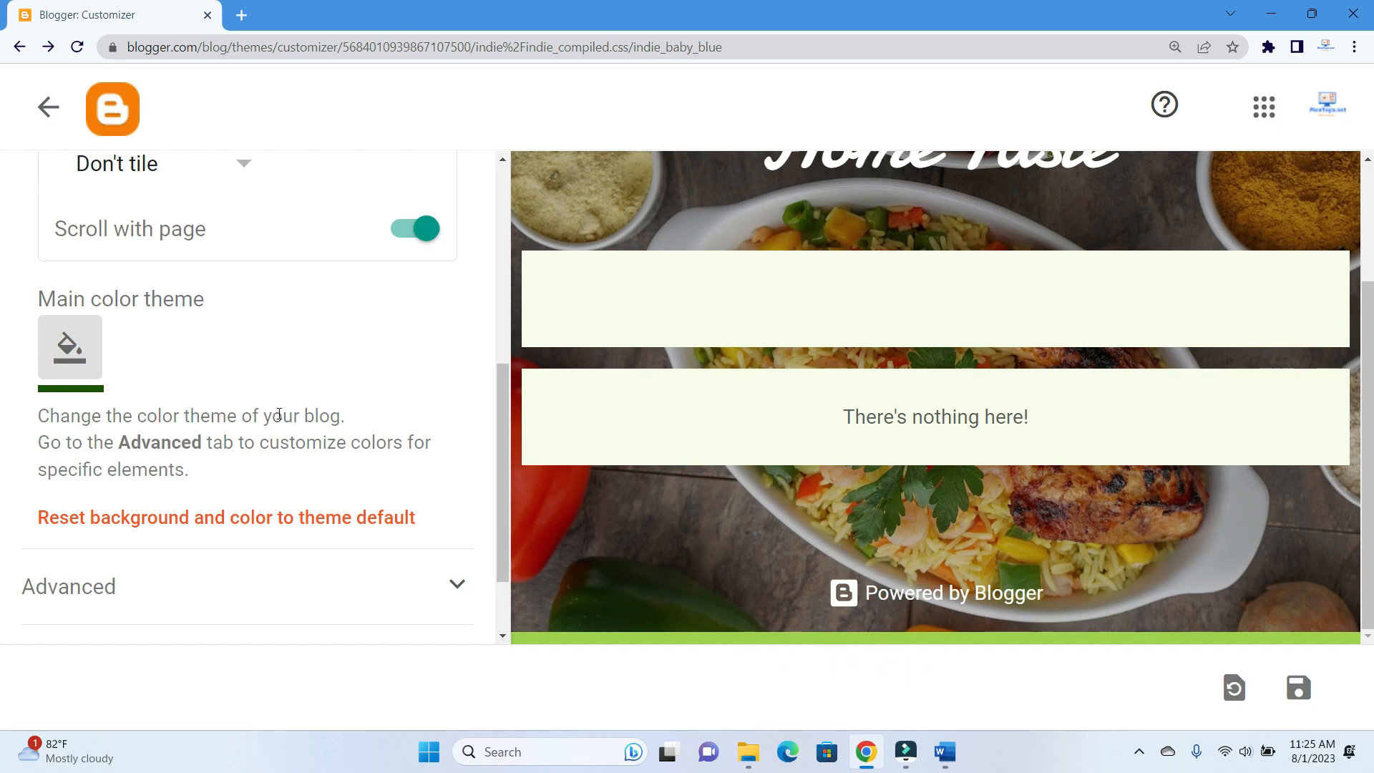
pyautogui.scroll(3, 353, 402)
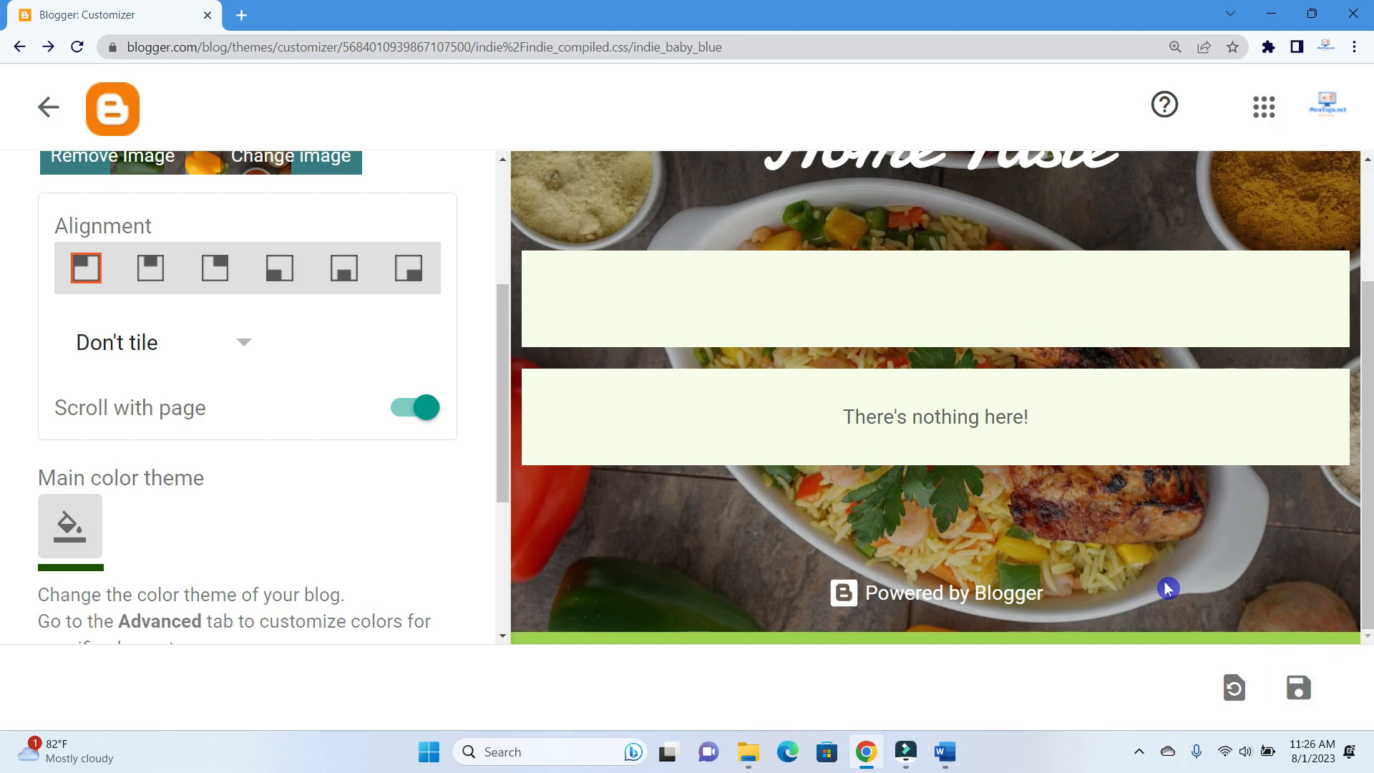
pyautogui.click(1299, 691)
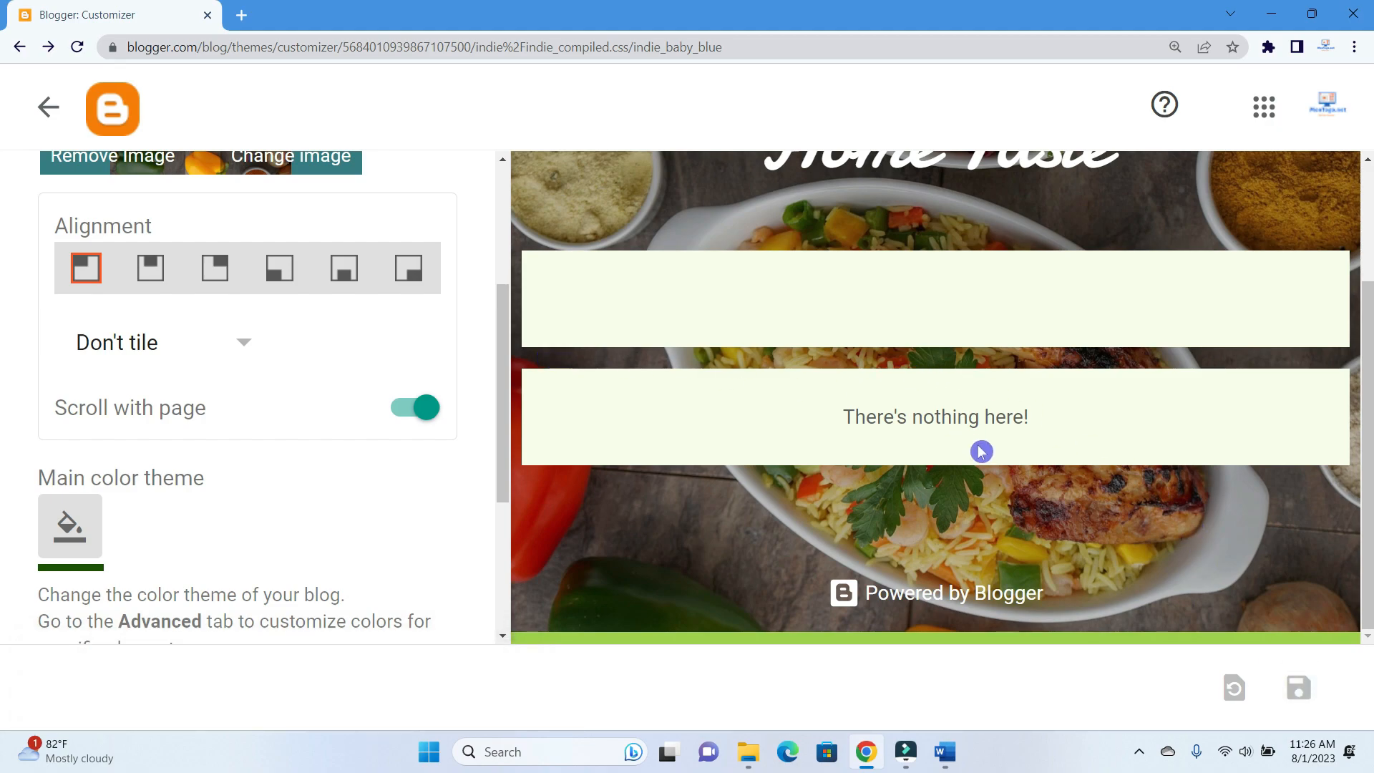
# Open the Advanced settings and examine the font, size and color options for Page Text
pyautogui.scroll(-3, 415, 493)
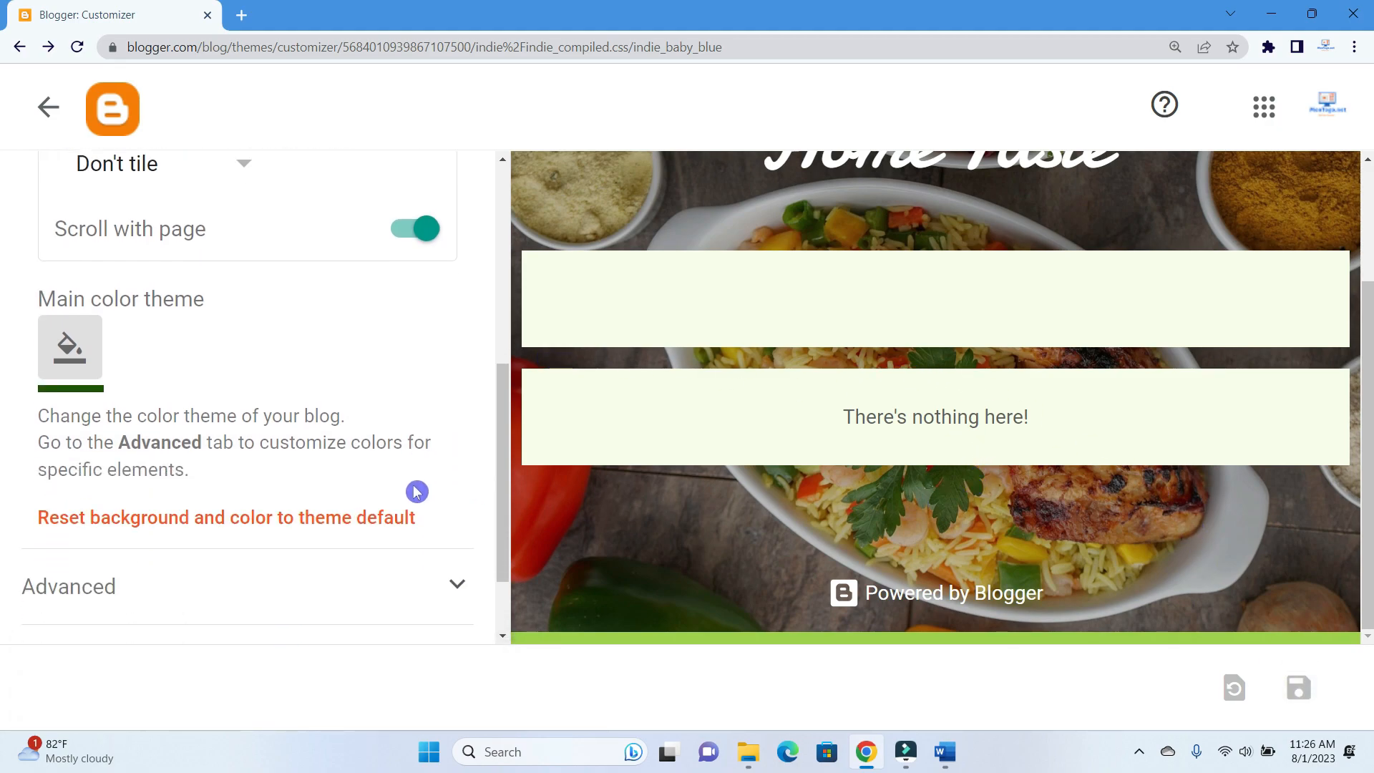
pyautogui.scroll(-2, 416, 491)
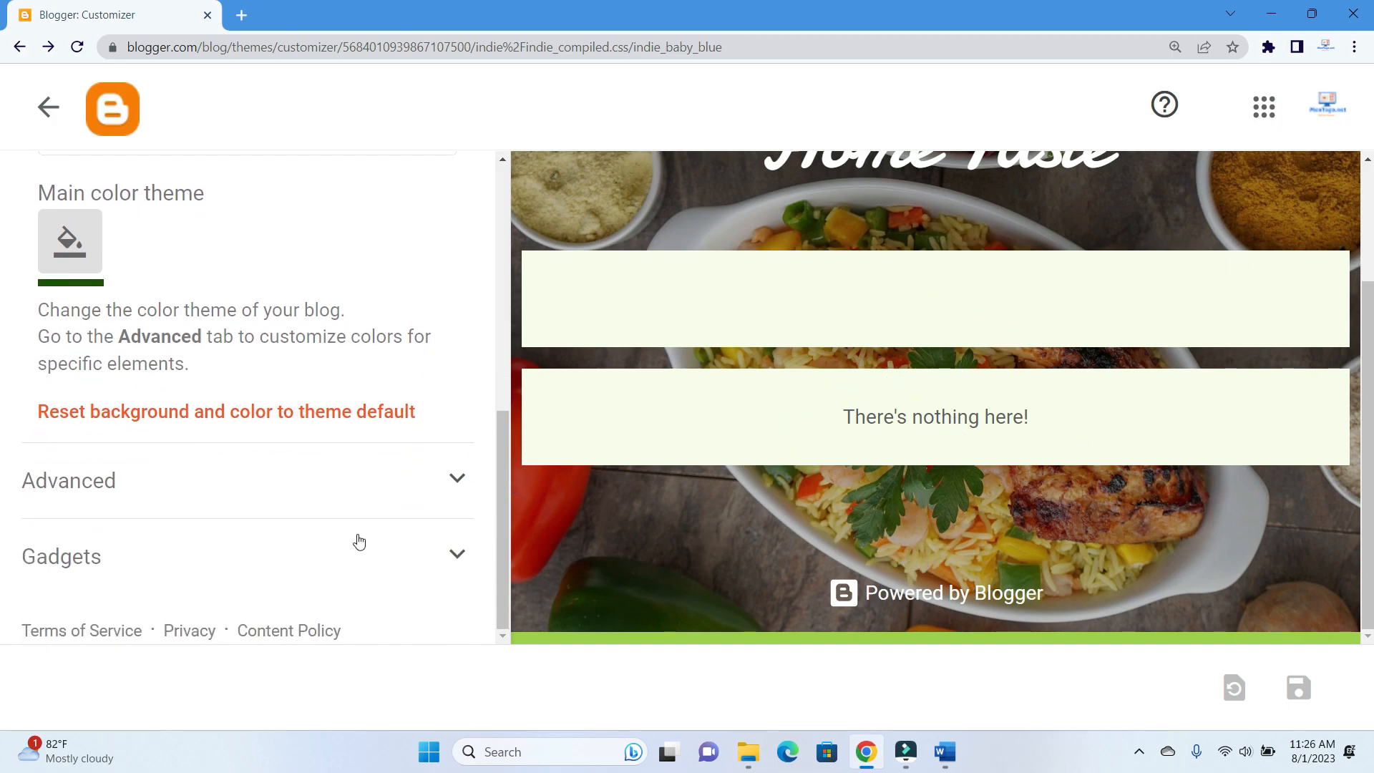
pyautogui.click(456, 489)
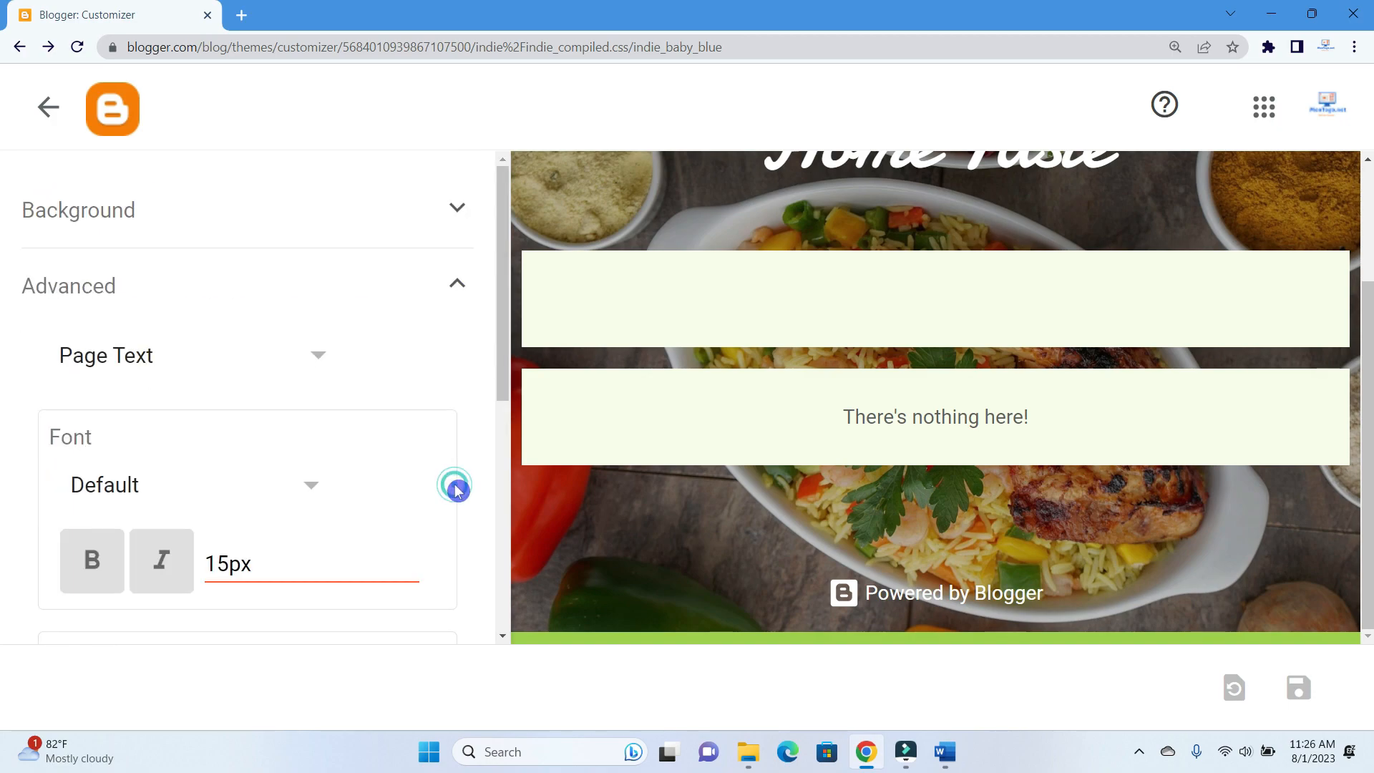
pyautogui.scroll(-1, 181, 362)
pyautogui.scroll(-2, 181, 361)
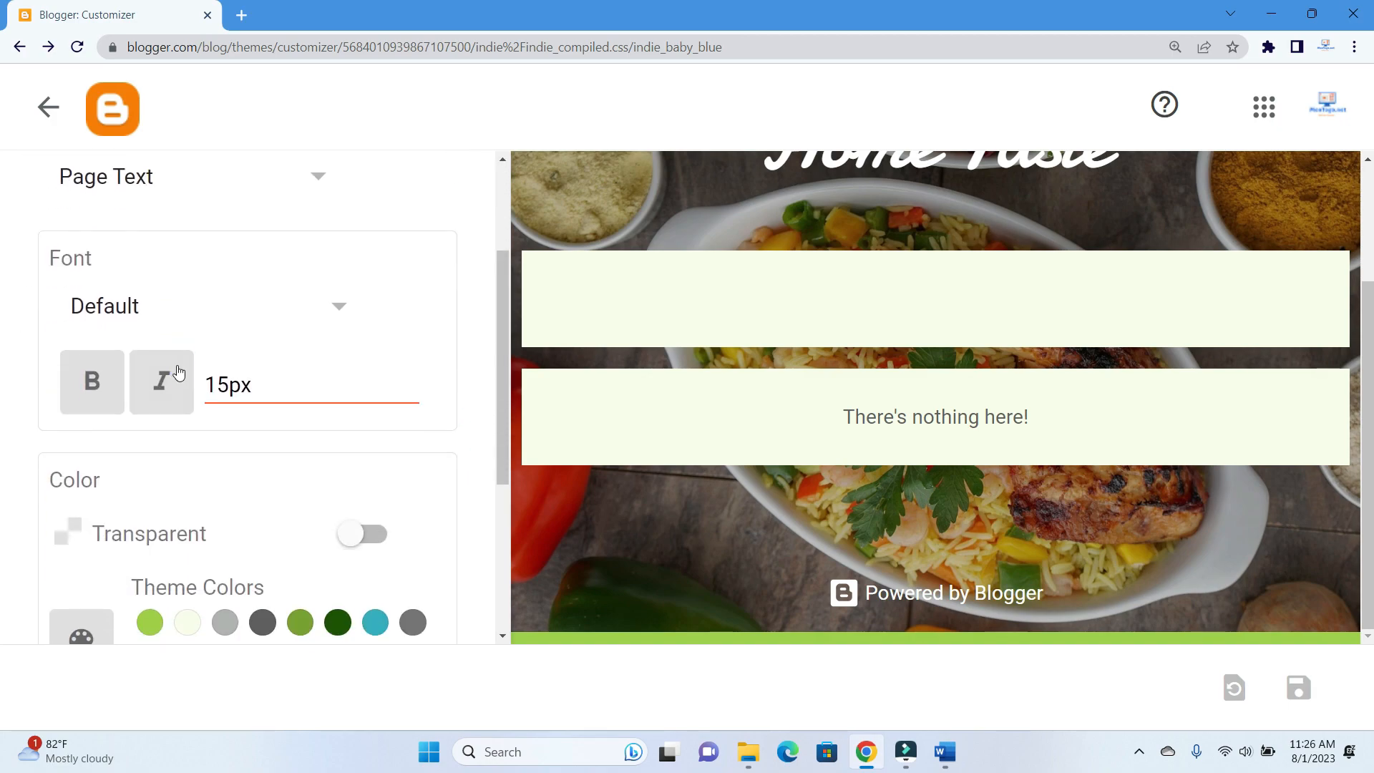
pyautogui.scroll(-3, 312, 362)
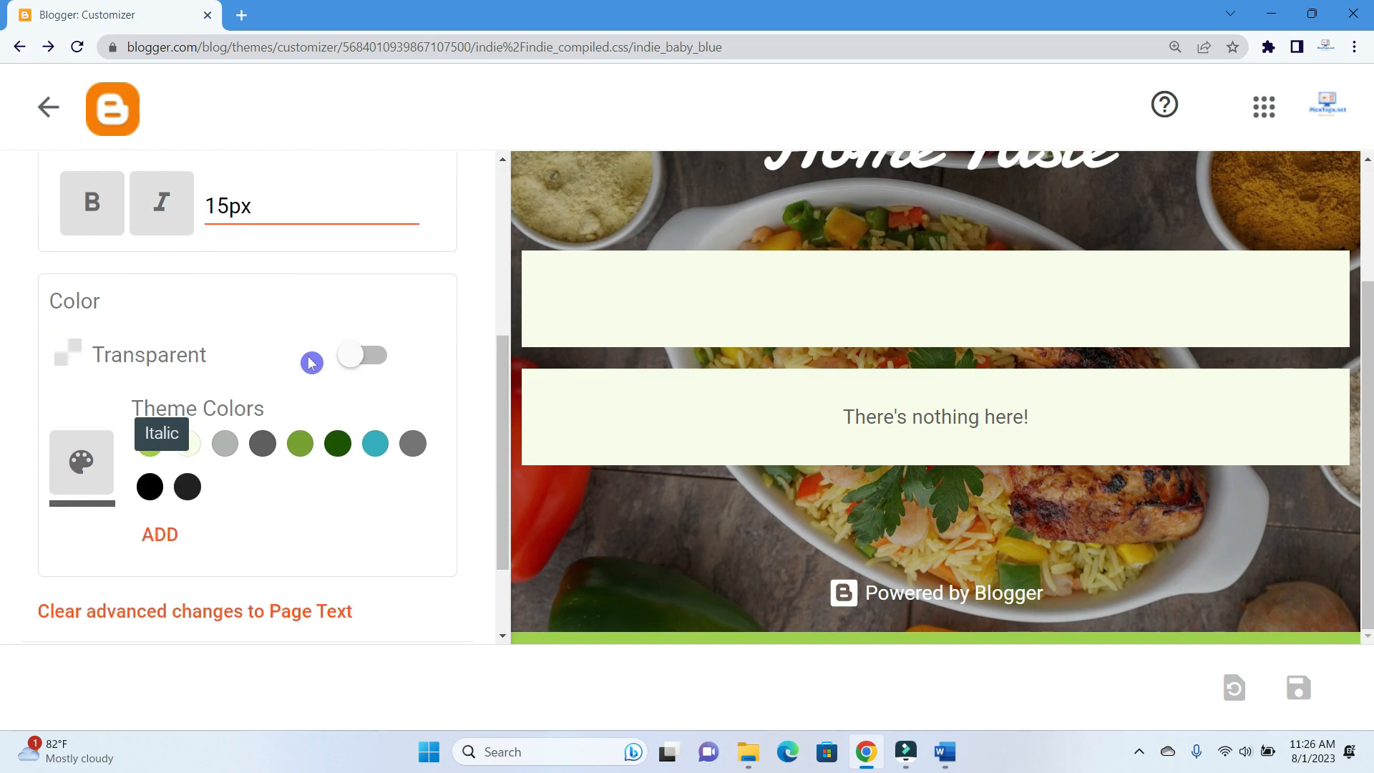
pyautogui.scroll(1, 414, 489)
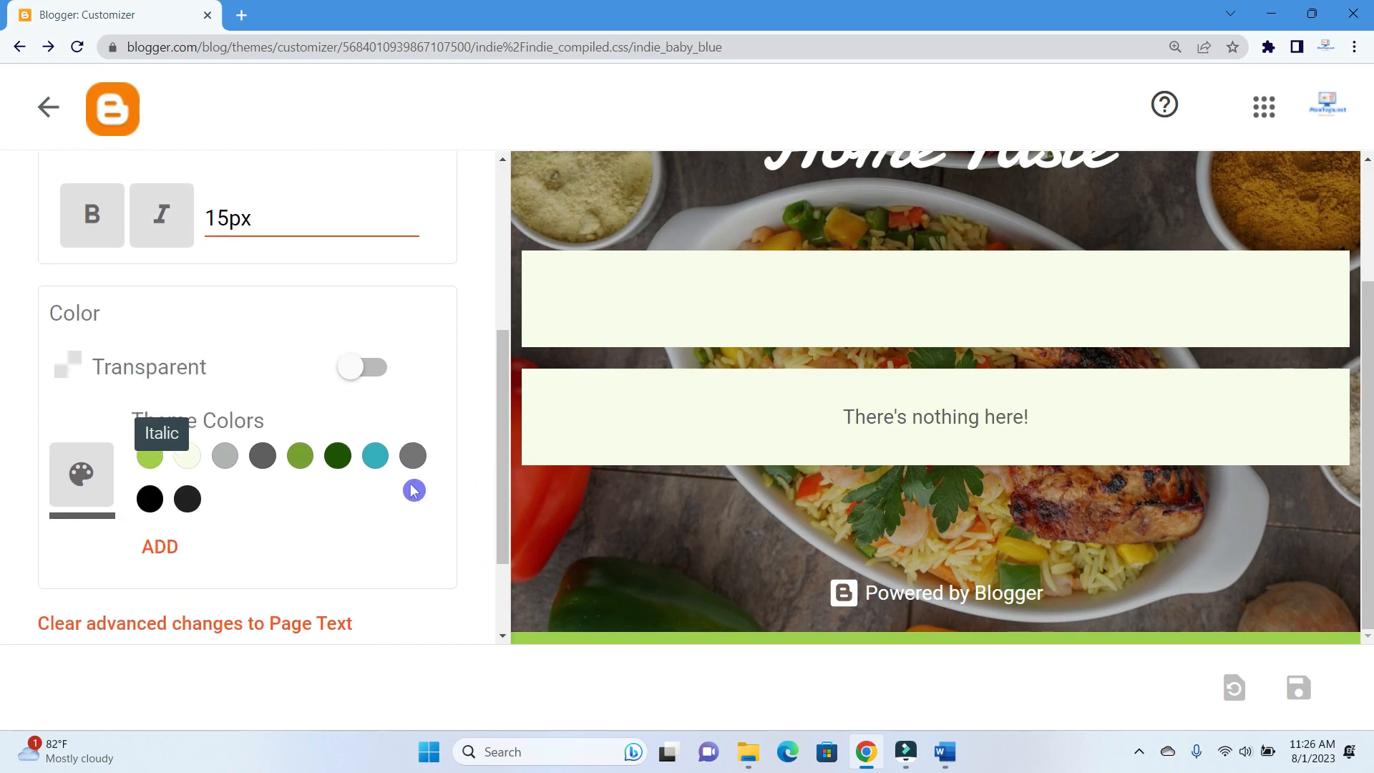
pyautogui.scroll(1, 317, 550)
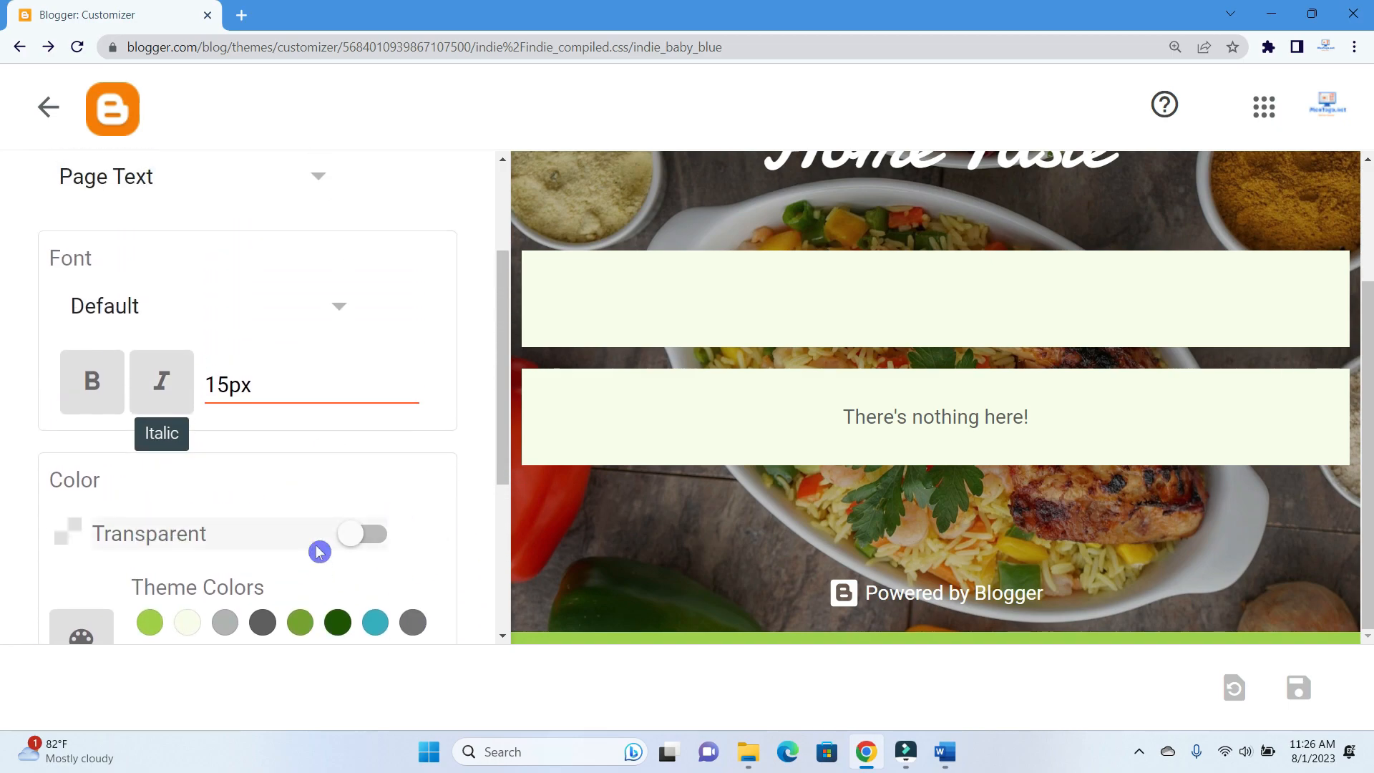
pyautogui.scroll(-1, 312, 584)
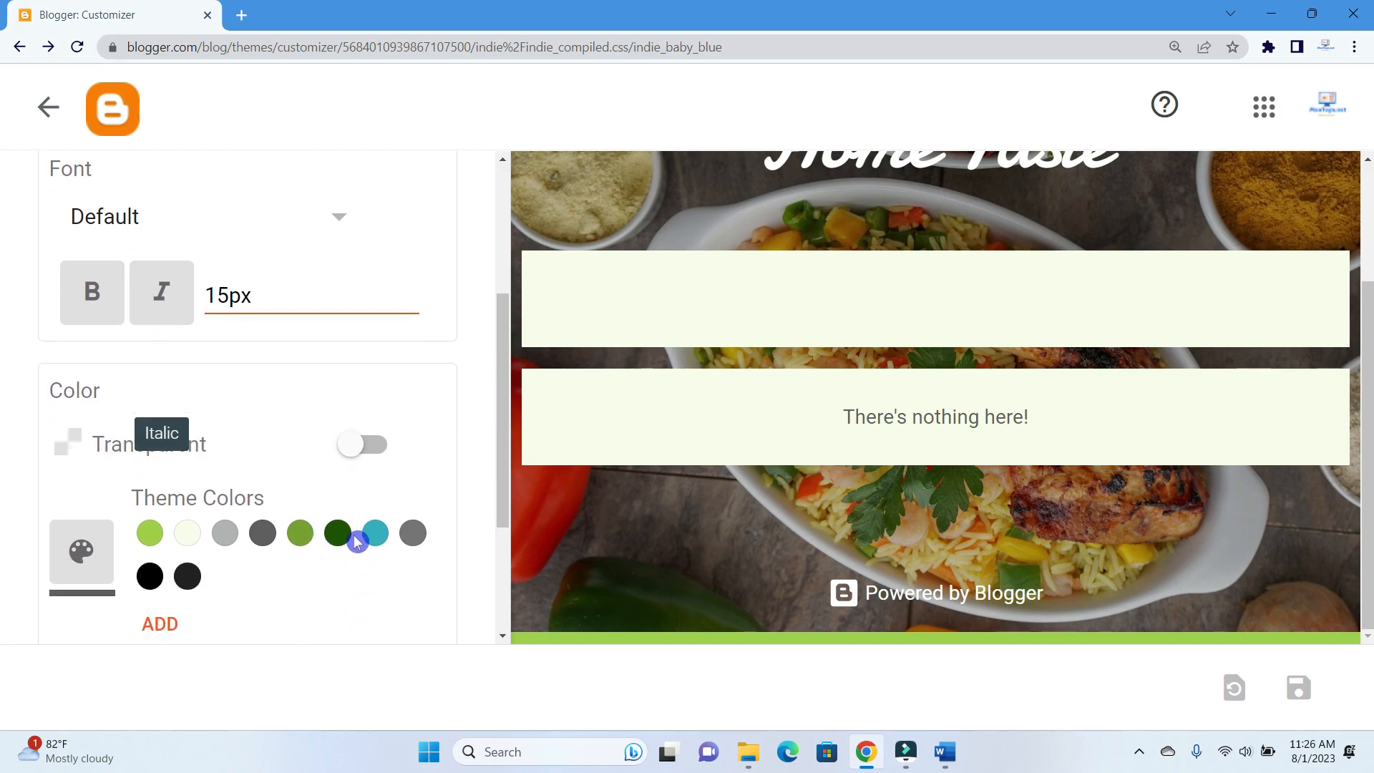
pyautogui.scroll(1, 316, 562)
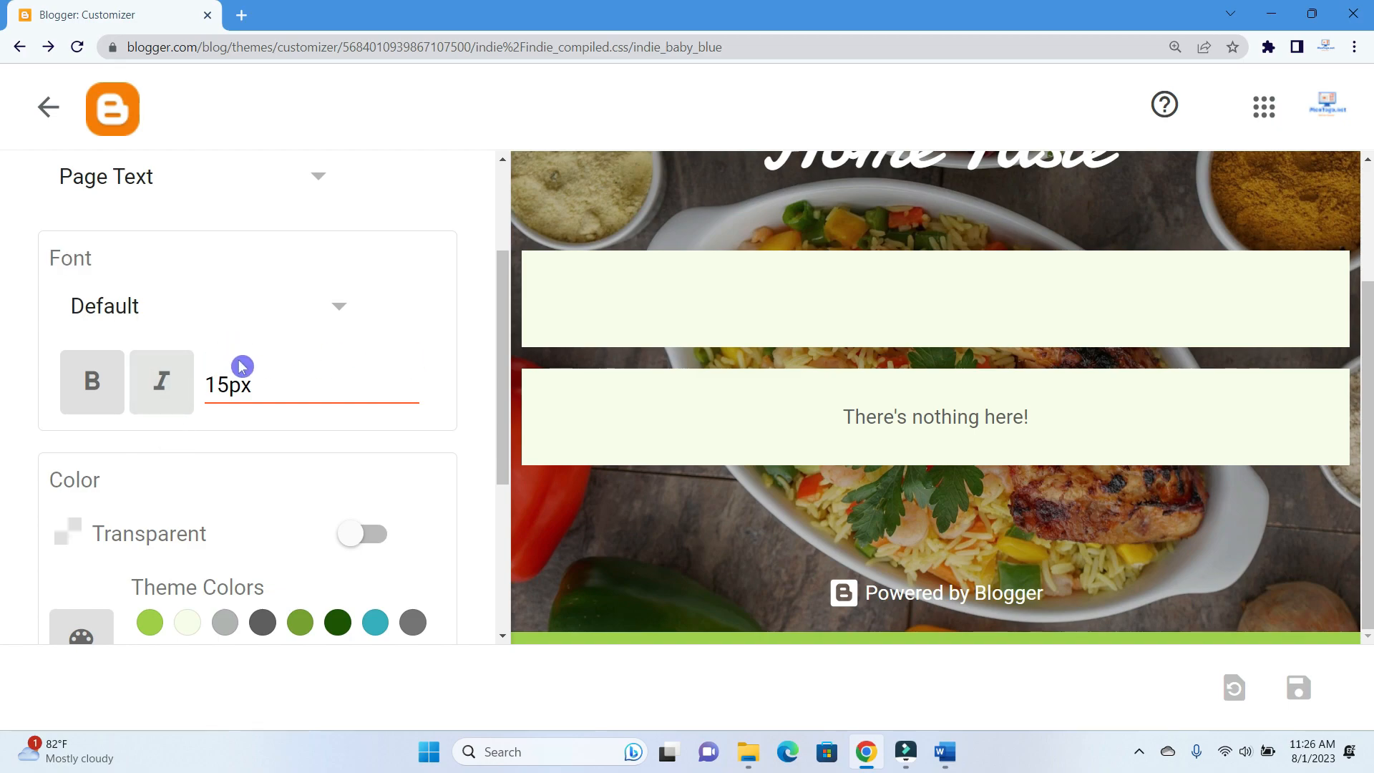
pyautogui.scroll(-3, 242, 367)
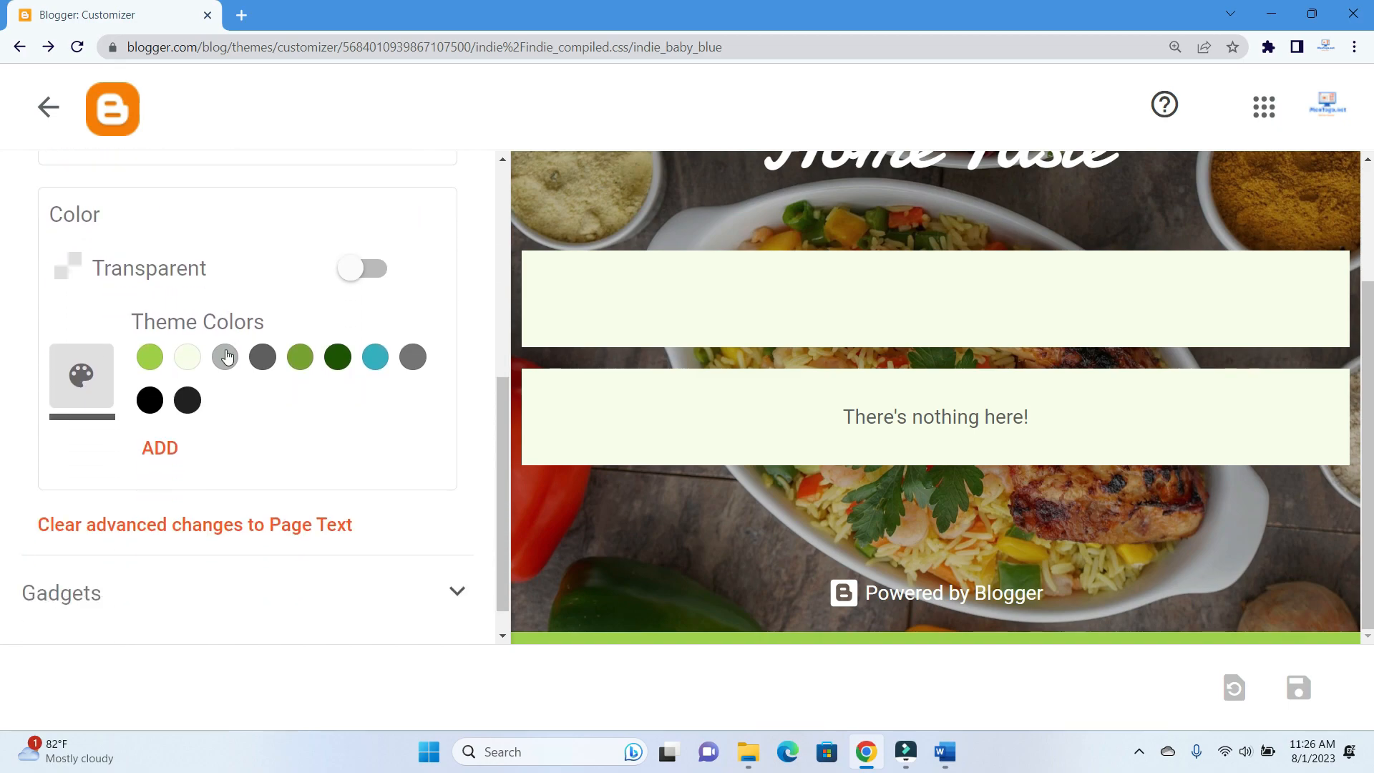
pyautogui.scroll(2, 226, 356)
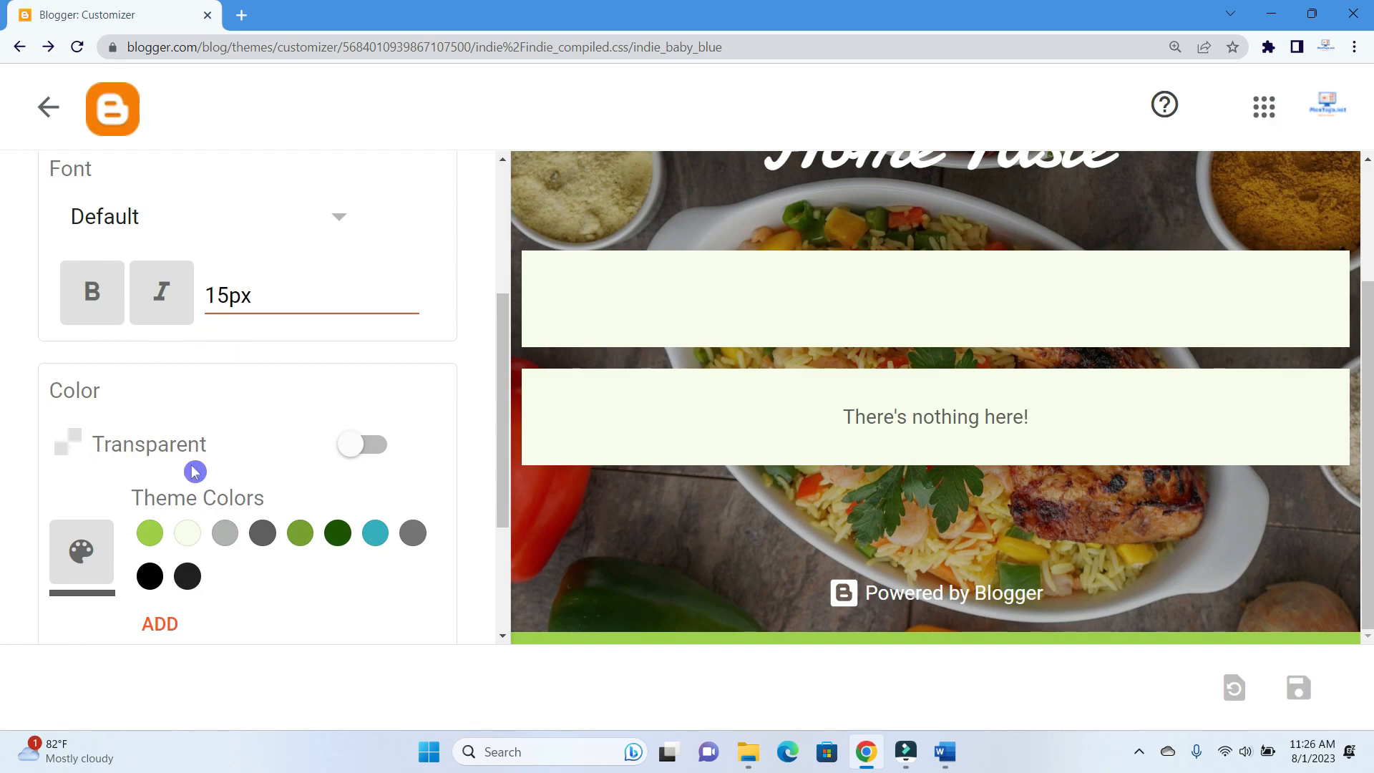
pyautogui.scroll(-2, 358, 562)
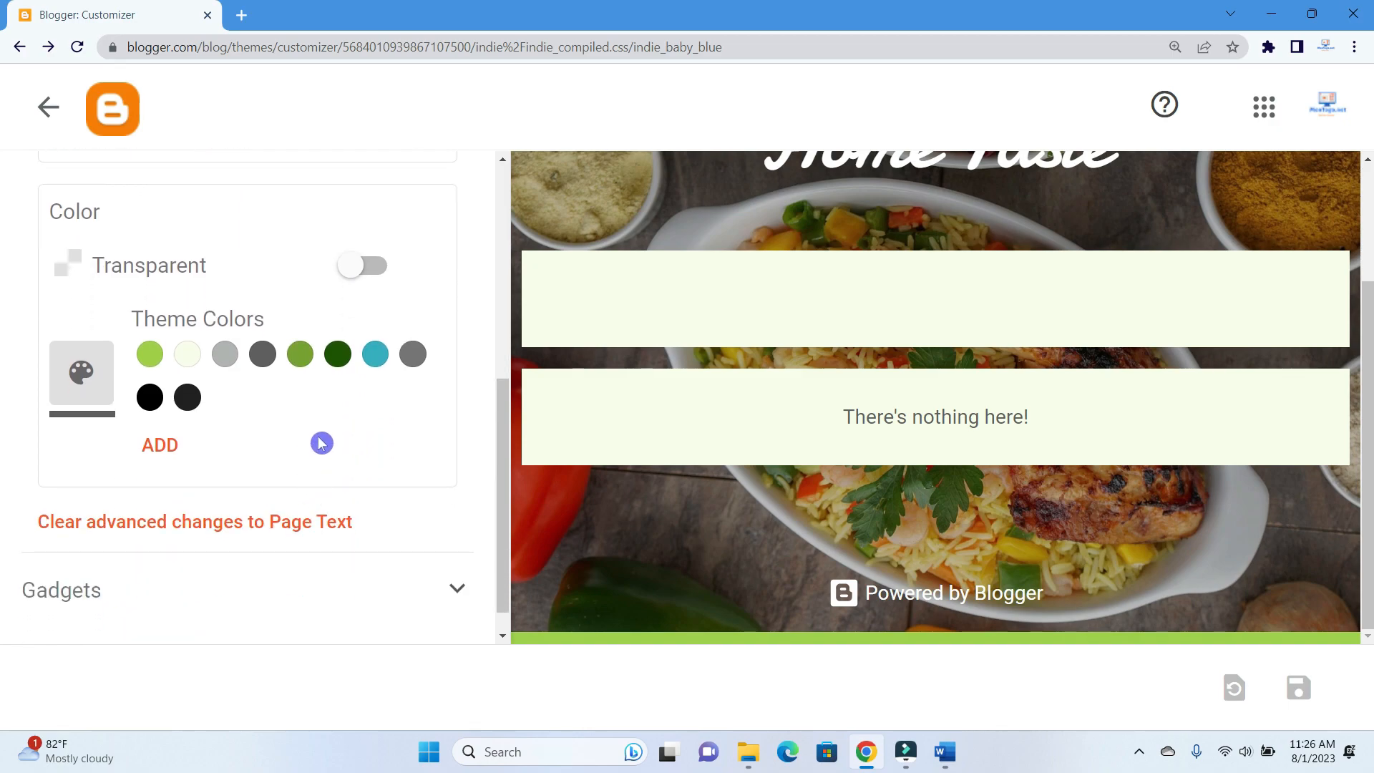
# Open the Gadgets settings and look at the Show About Me option
pyautogui.scroll(-1, 408, 451)
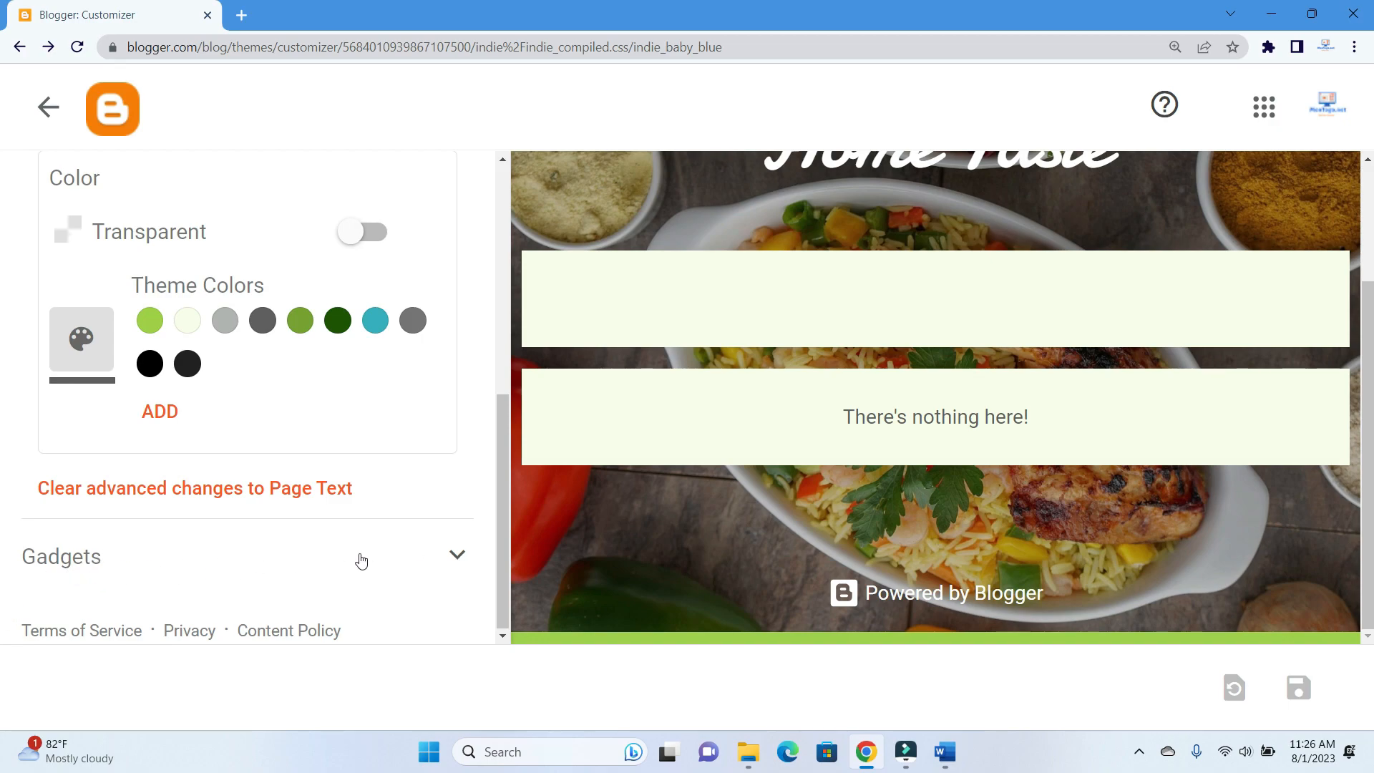
pyautogui.click(482, 560)
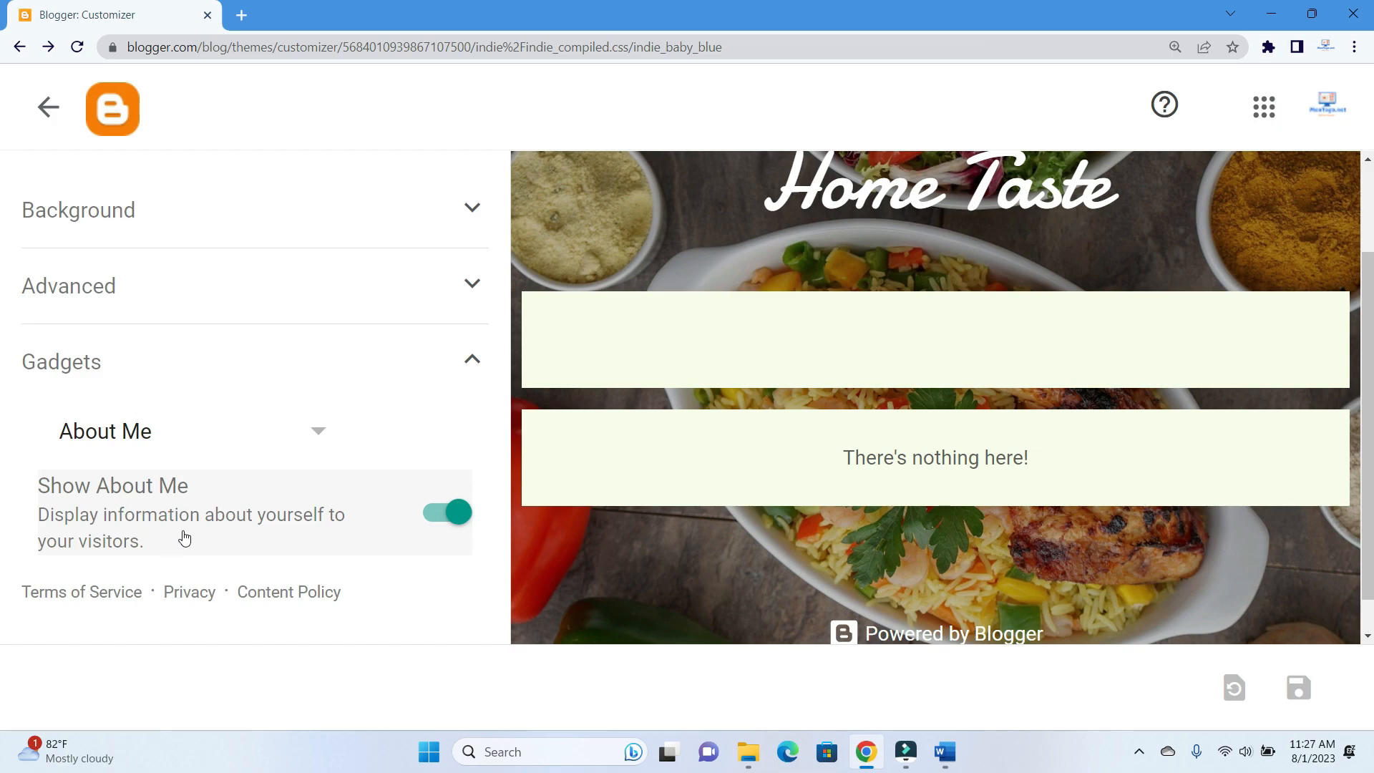
pyautogui.click(163, 563)
# Leave the customizer, view the live Home Taste blog and return to the Blogger Theme page
pyautogui.click(38, 122)
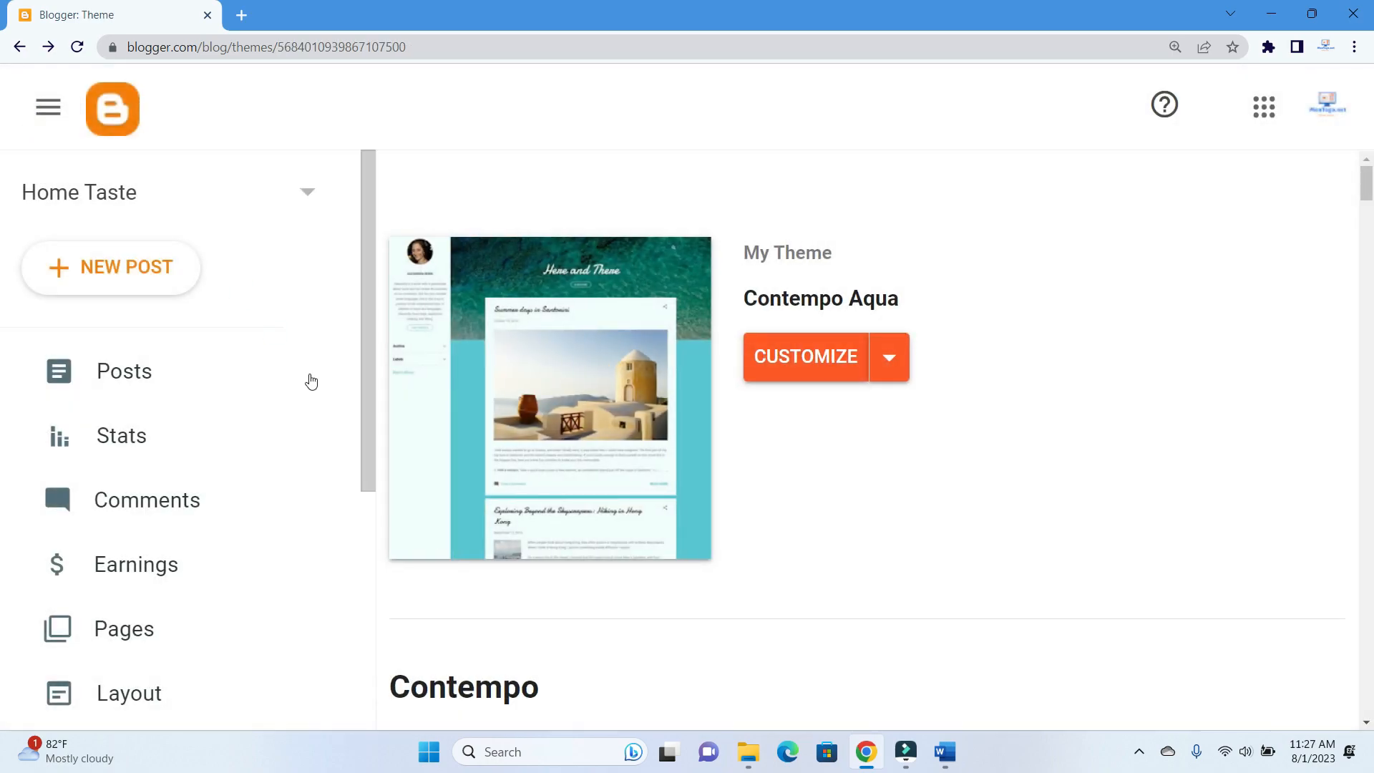
pyautogui.scroll(-5, 153, 546)
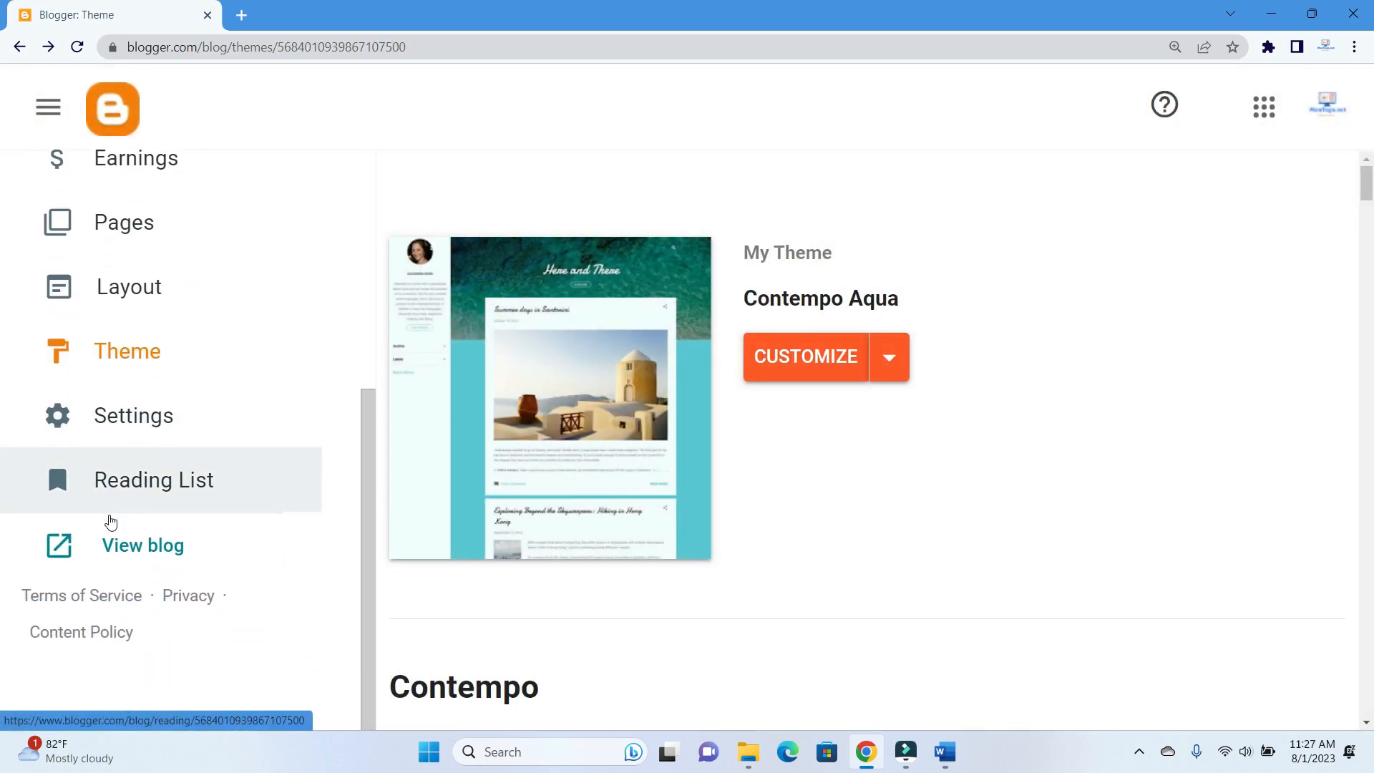
pyautogui.click(126, 549)
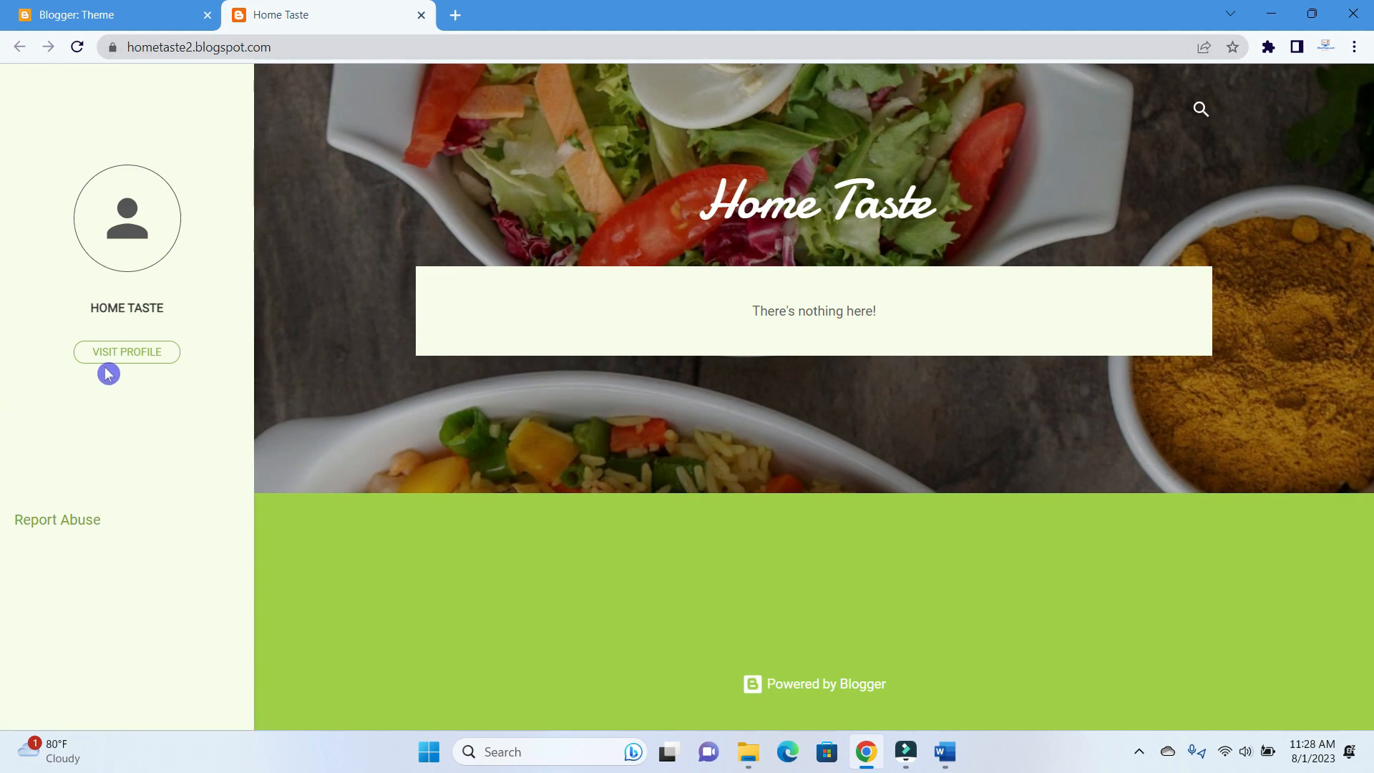
pyautogui.click(102, 16)
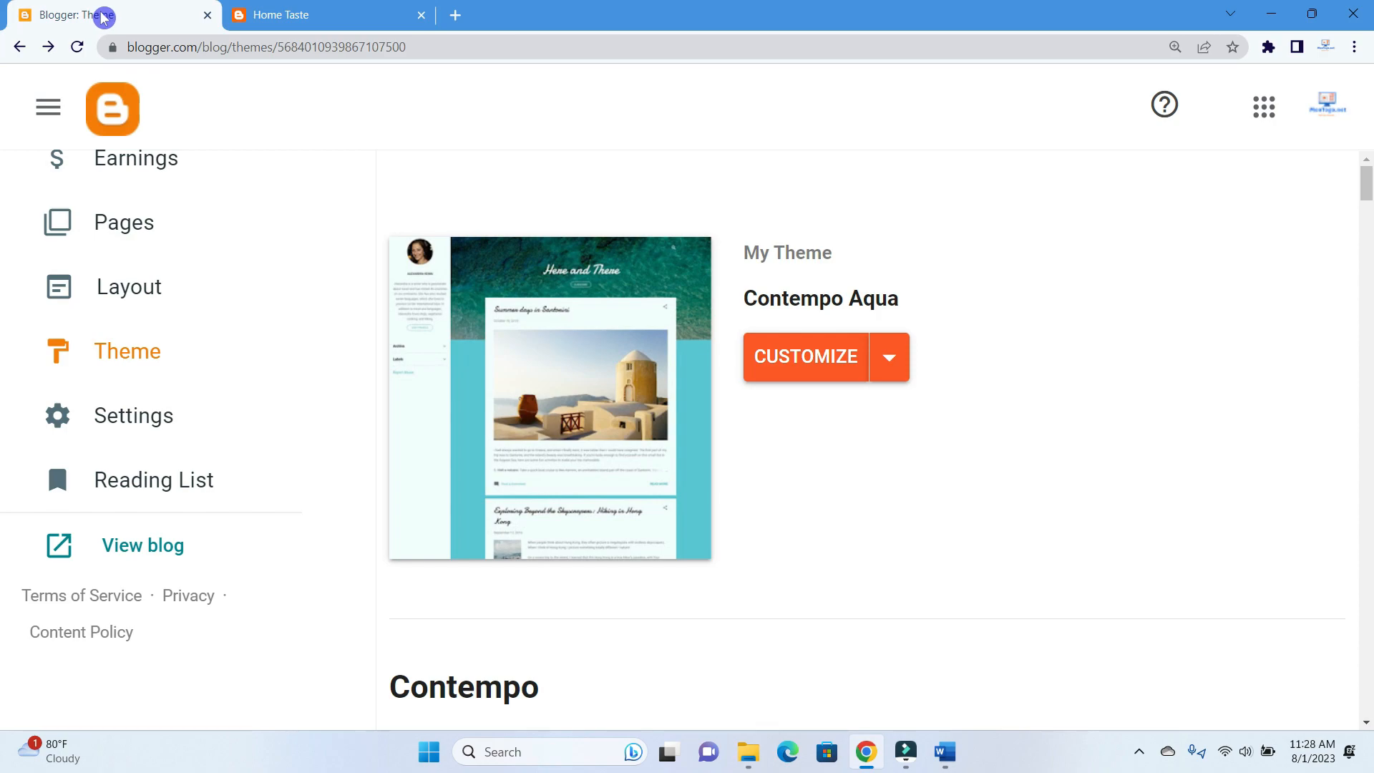
# Reopen the theme customizer, turn off Show About Me in the Gadgets settings and save the customization
pyautogui.scroll(2, 179, 508)
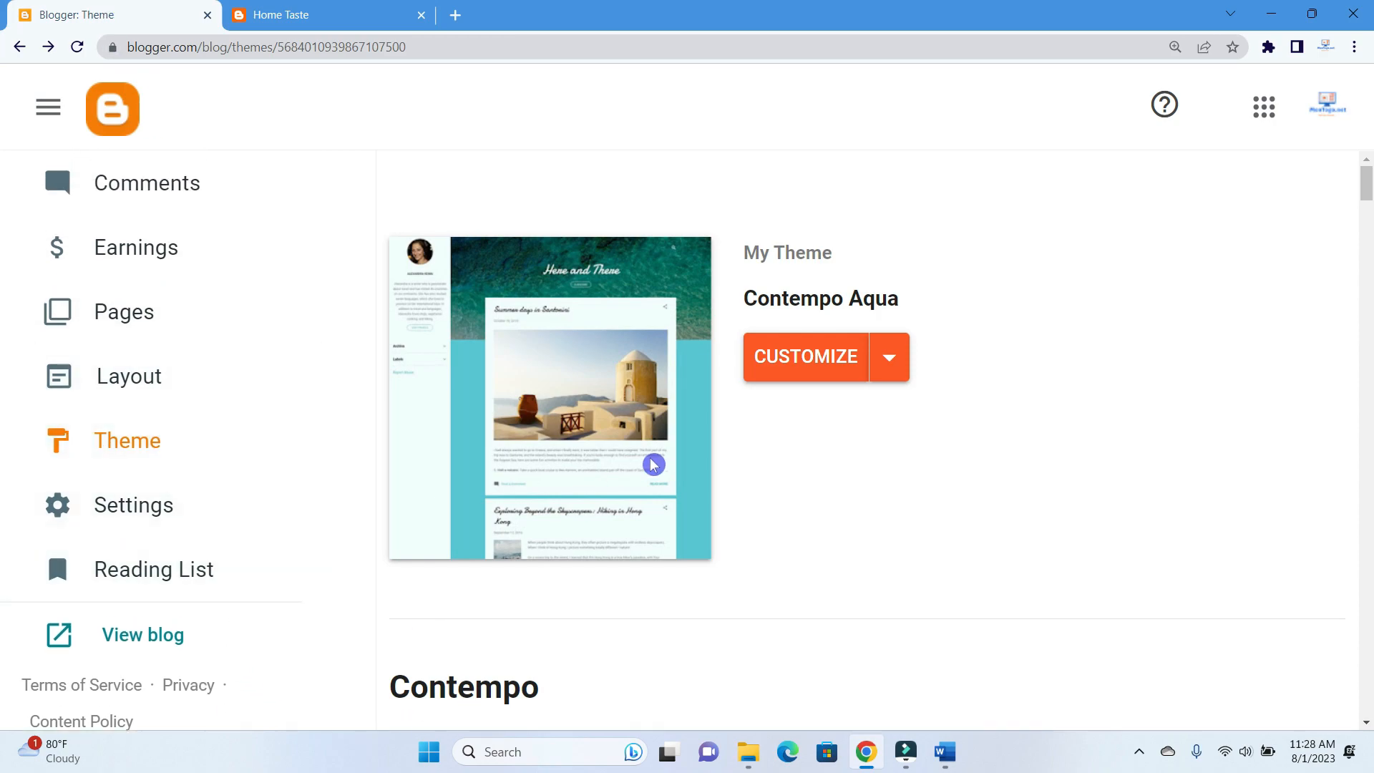
pyautogui.scroll(-1, 653, 465)
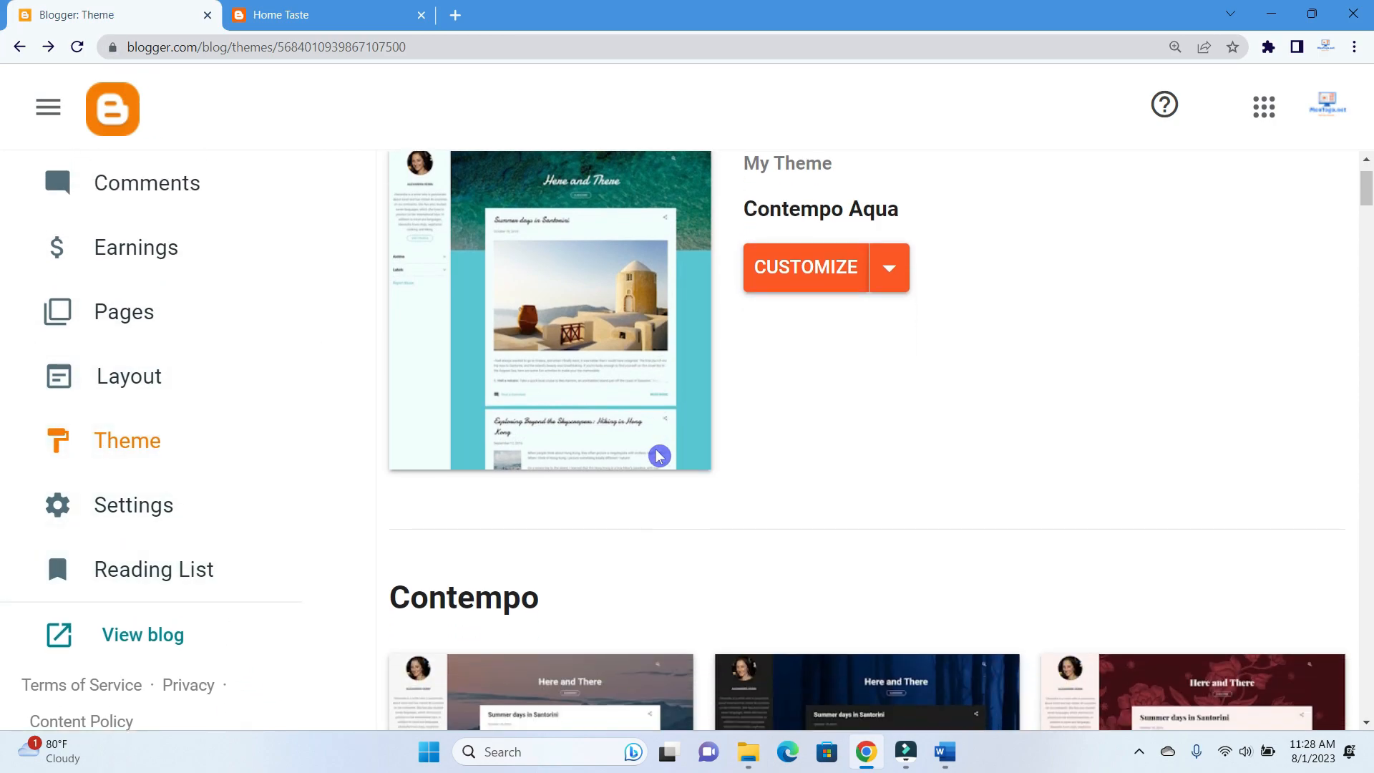
pyautogui.click(817, 279)
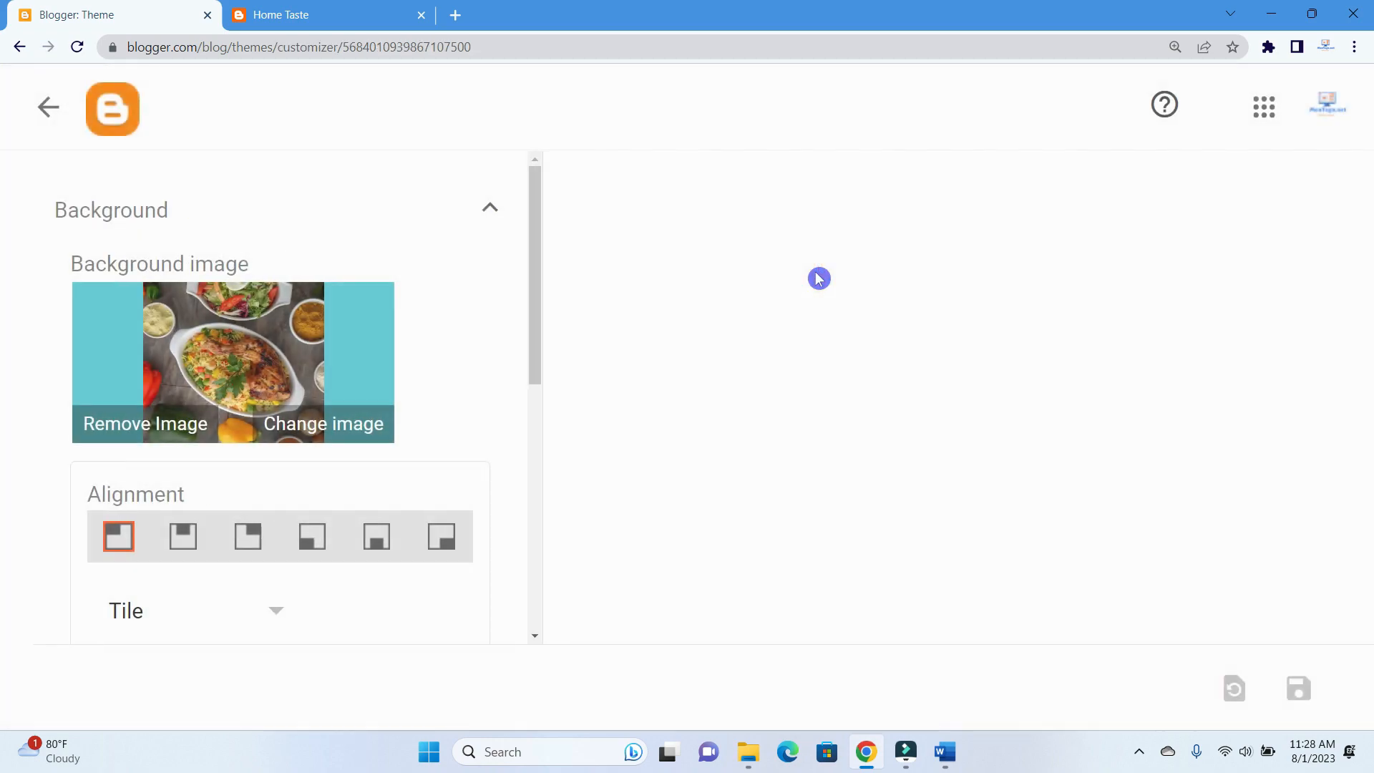
pyautogui.scroll(-5, 360, 486)
pyautogui.scroll(-2, 360, 485)
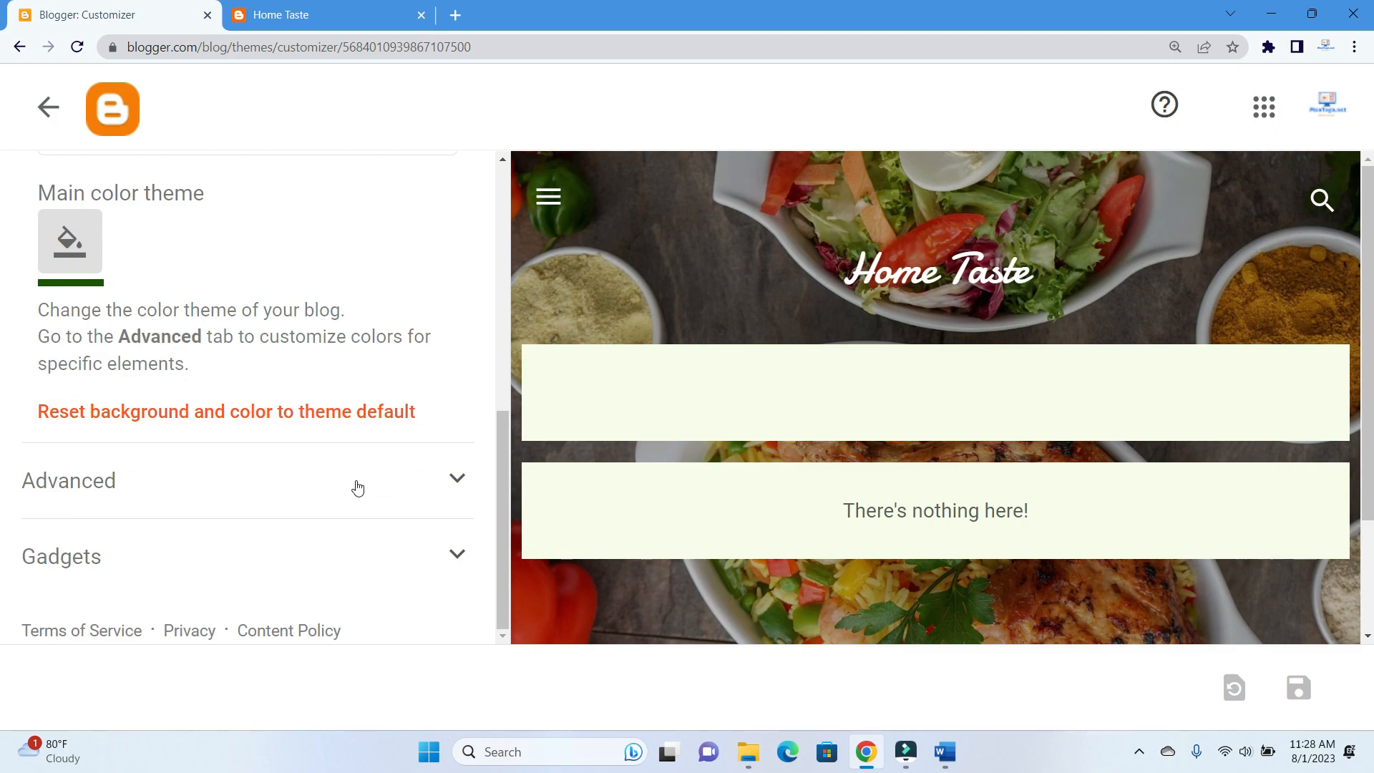
pyautogui.click(94, 563)
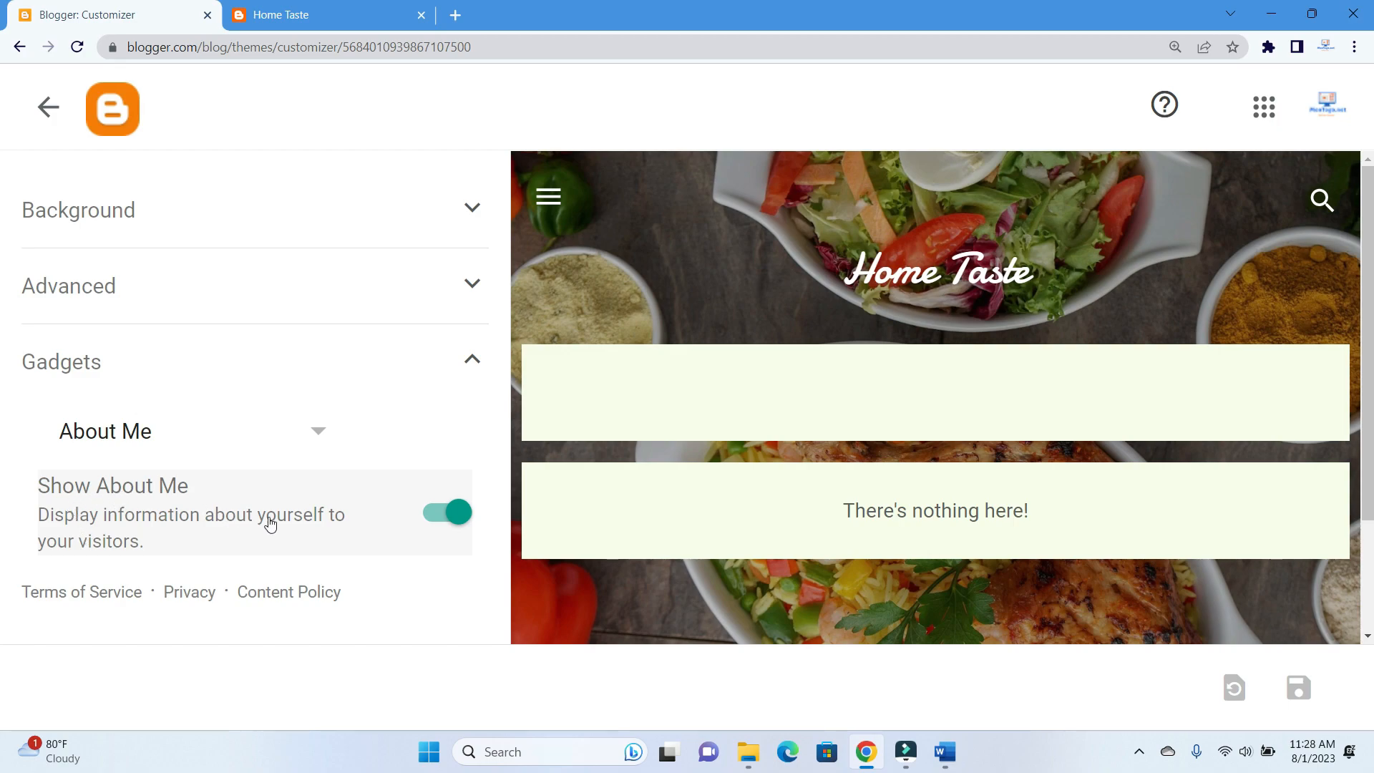
pyautogui.click(432, 514)
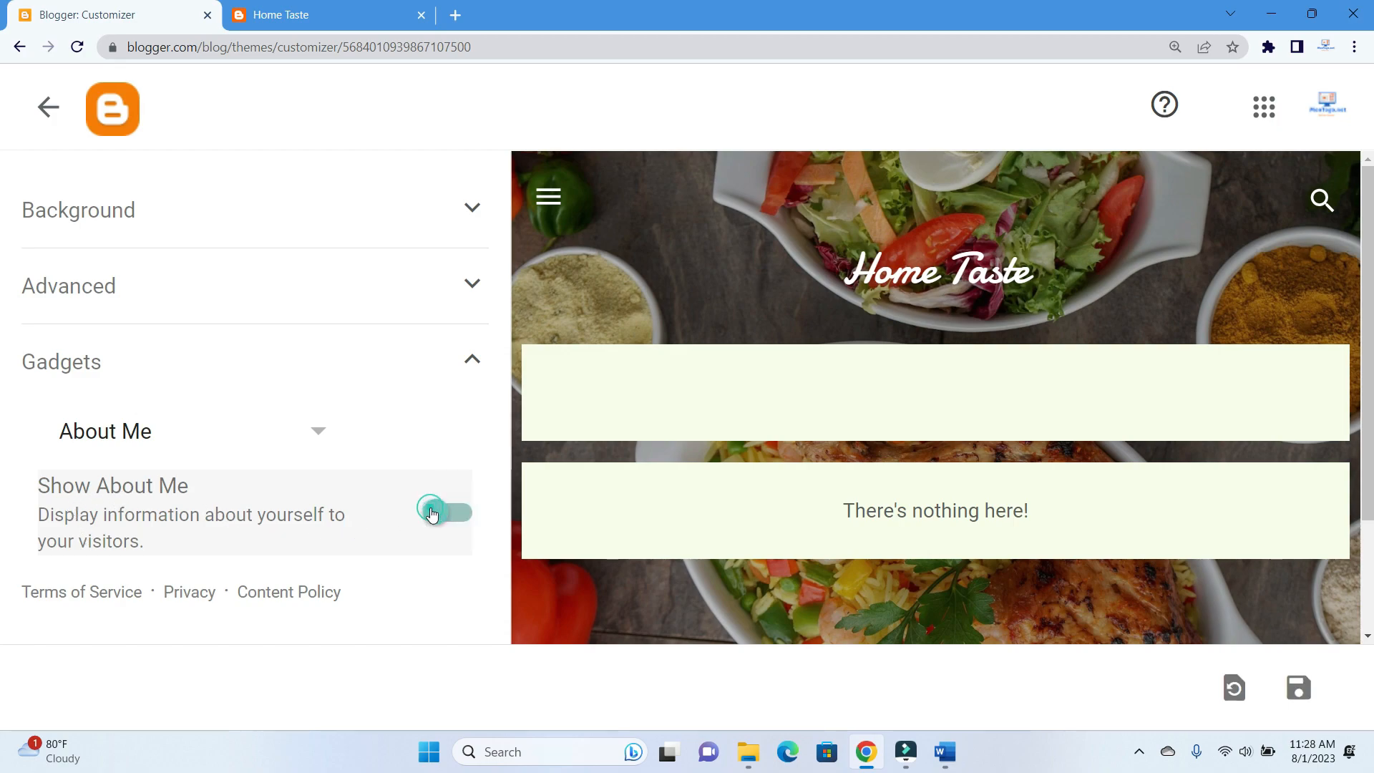
pyautogui.click(1291, 693)
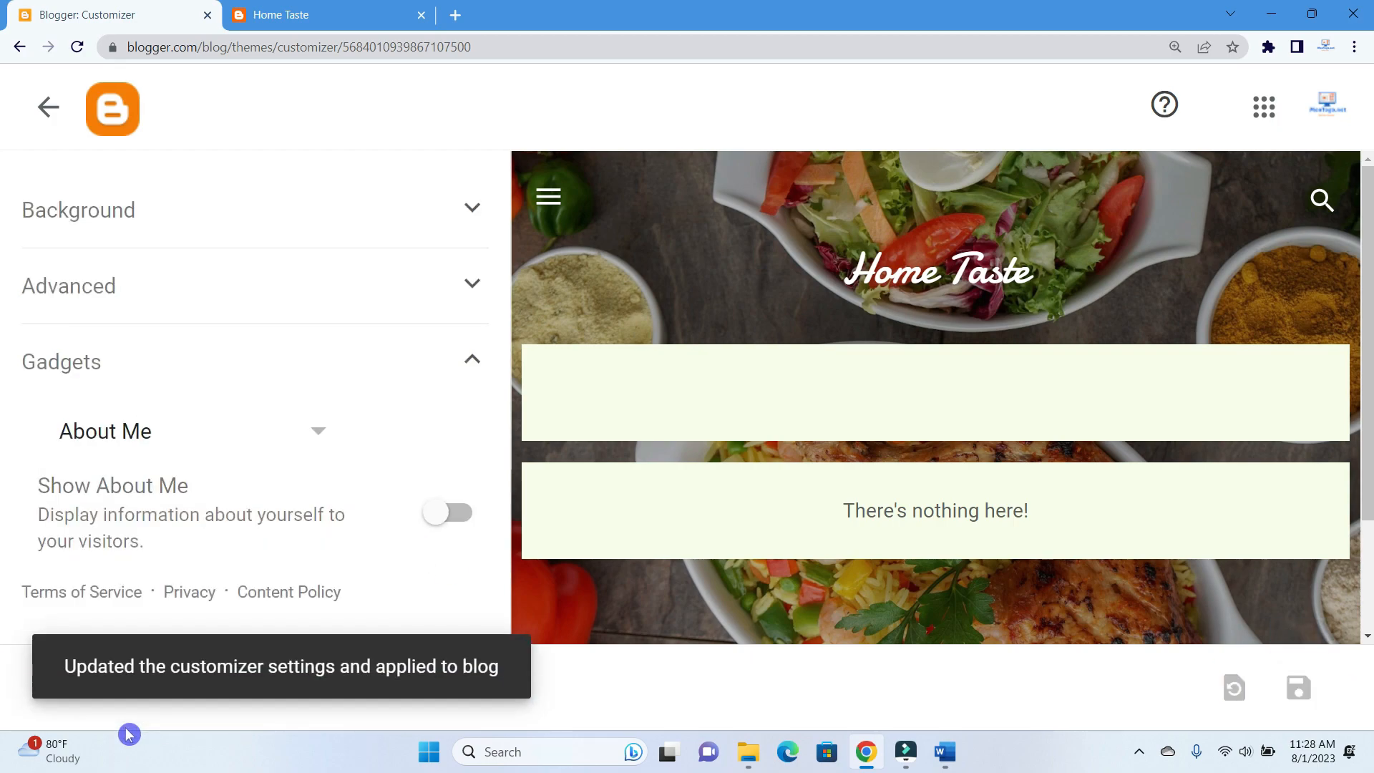
# View the live Home Taste blog, compare its sidebar with the earlier view, and close both blog tabs
pyautogui.click(47, 107)
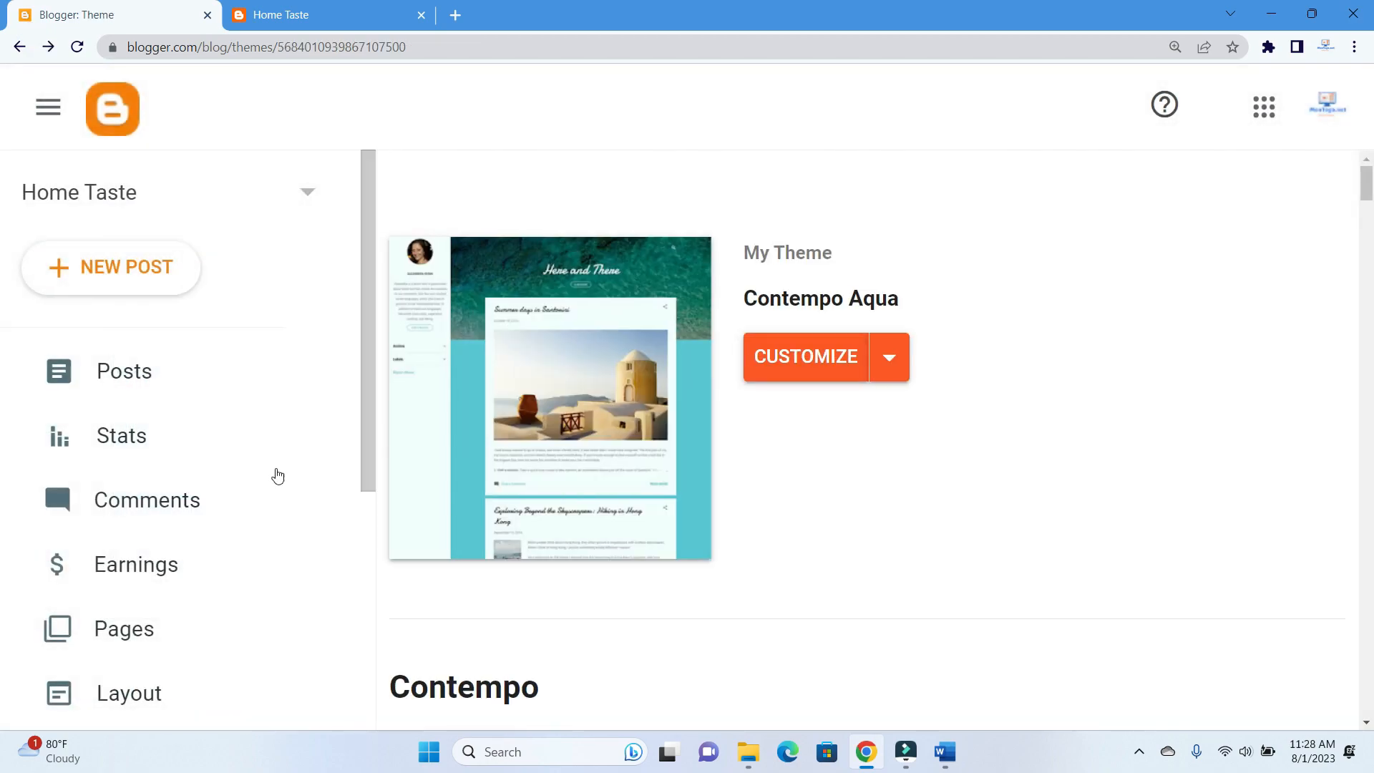
pyautogui.scroll(-5, 264, 487)
pyautogui.click(129, 605)
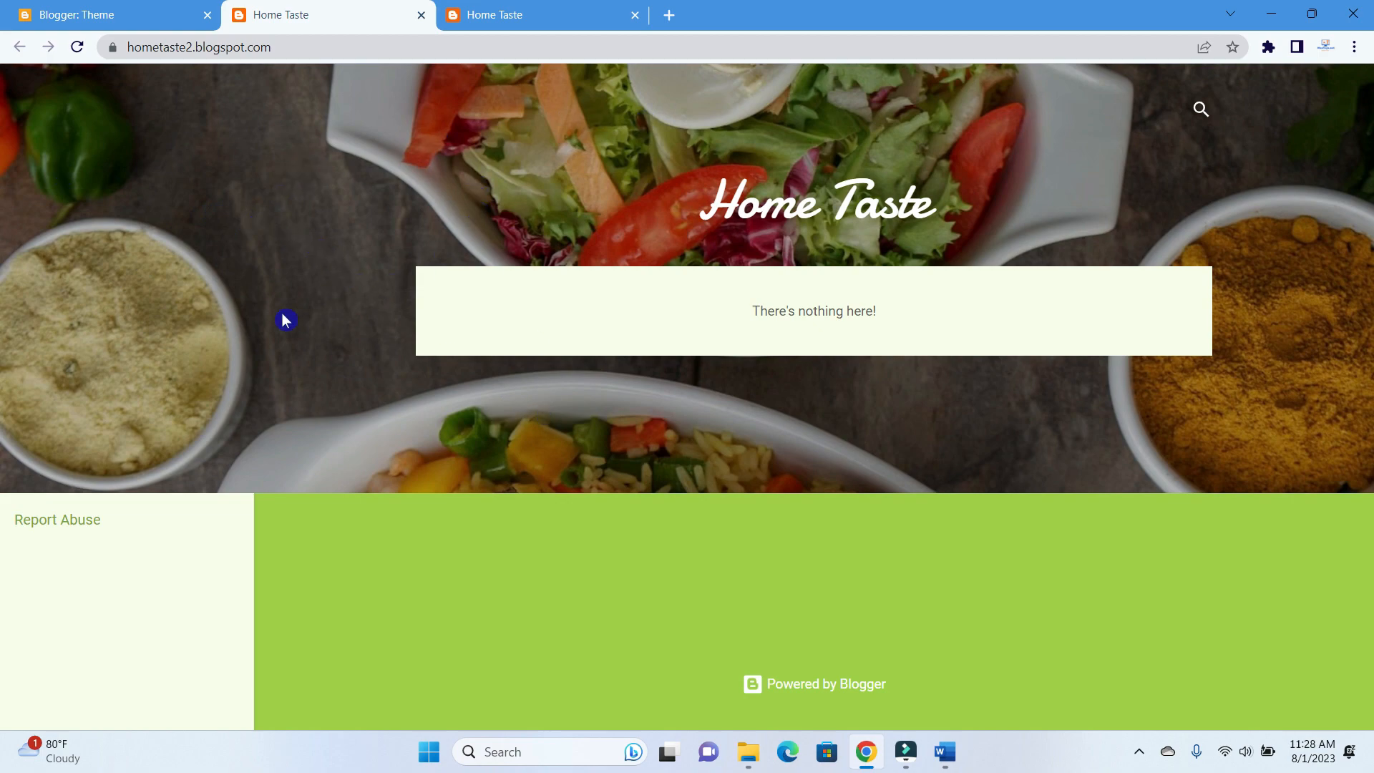
pyautogui.click(514, 14)
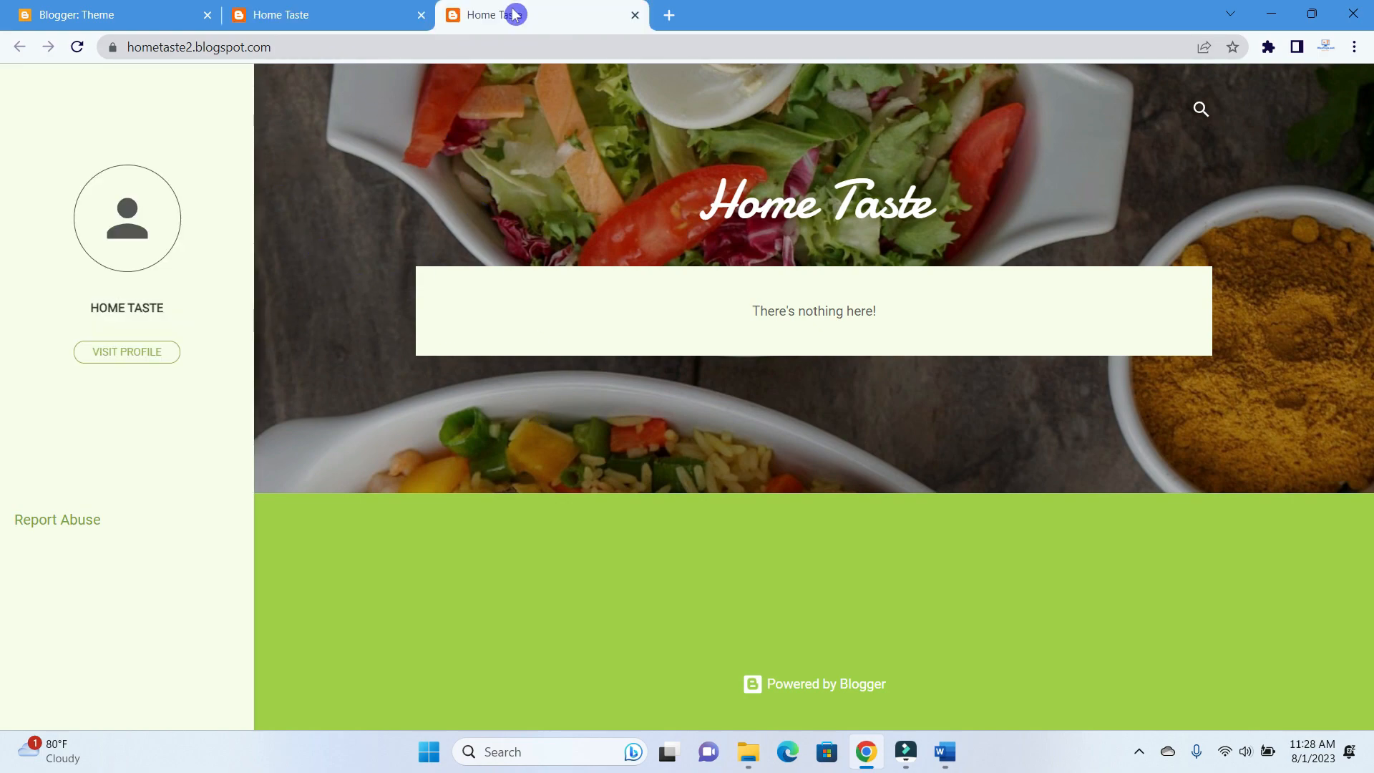
pyautogui.click(290, 14)
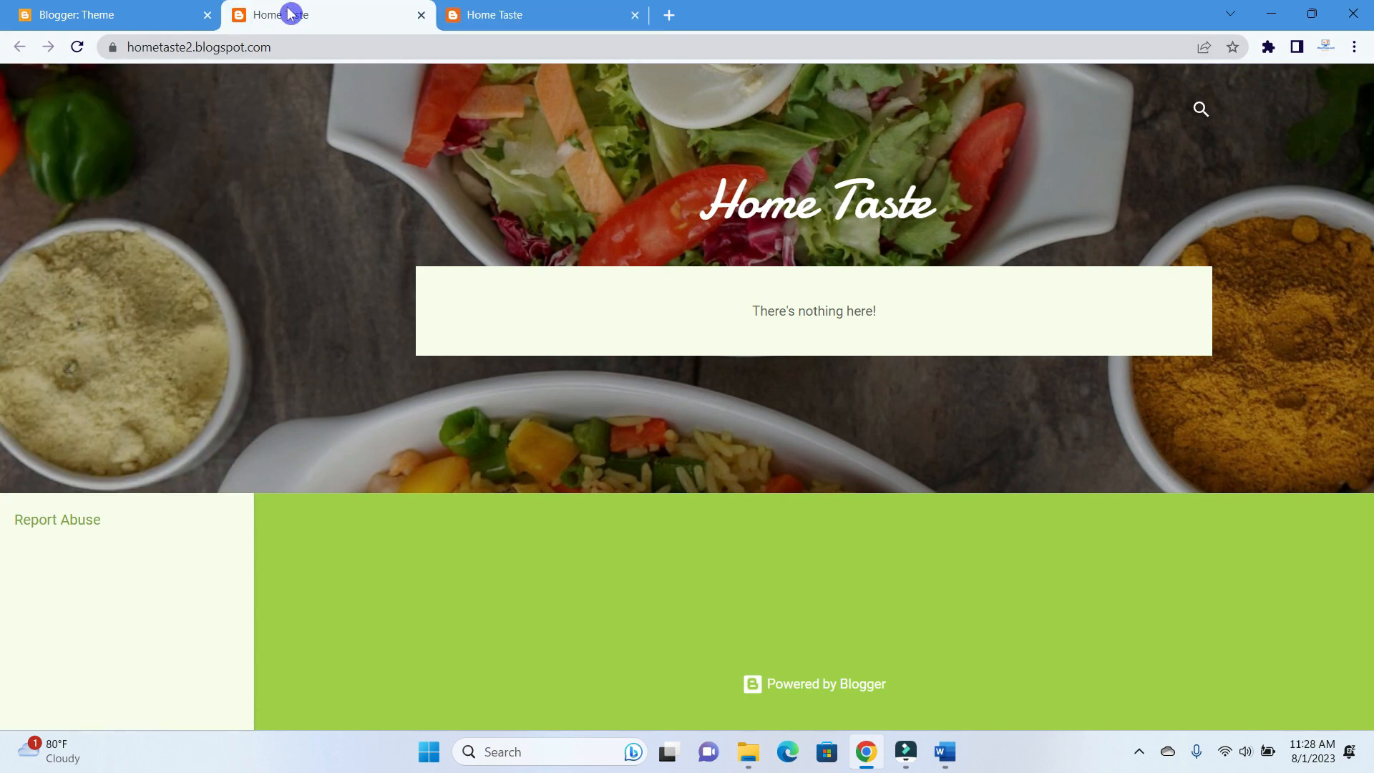
pyautogui.hotkey('ctrl', 'Tab')
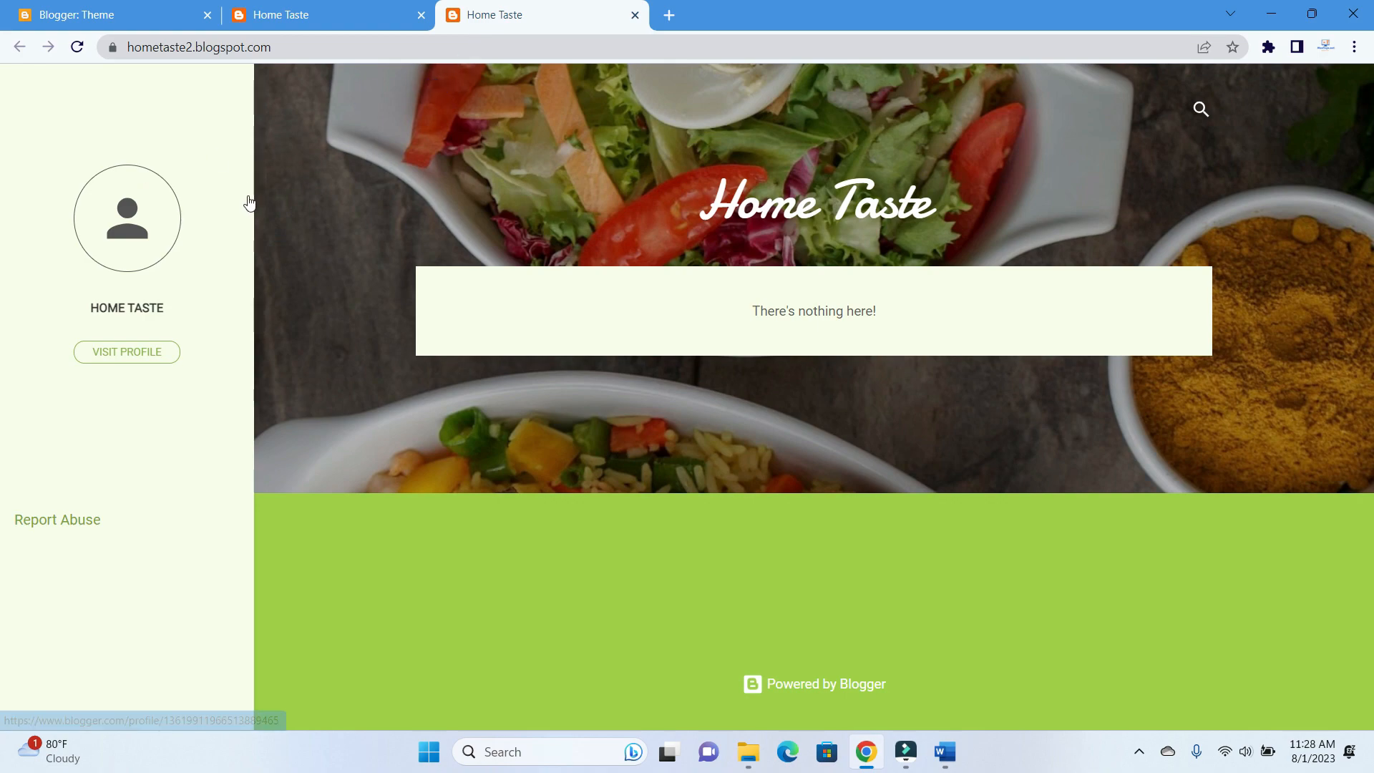
pyautogui.click(78, 50)
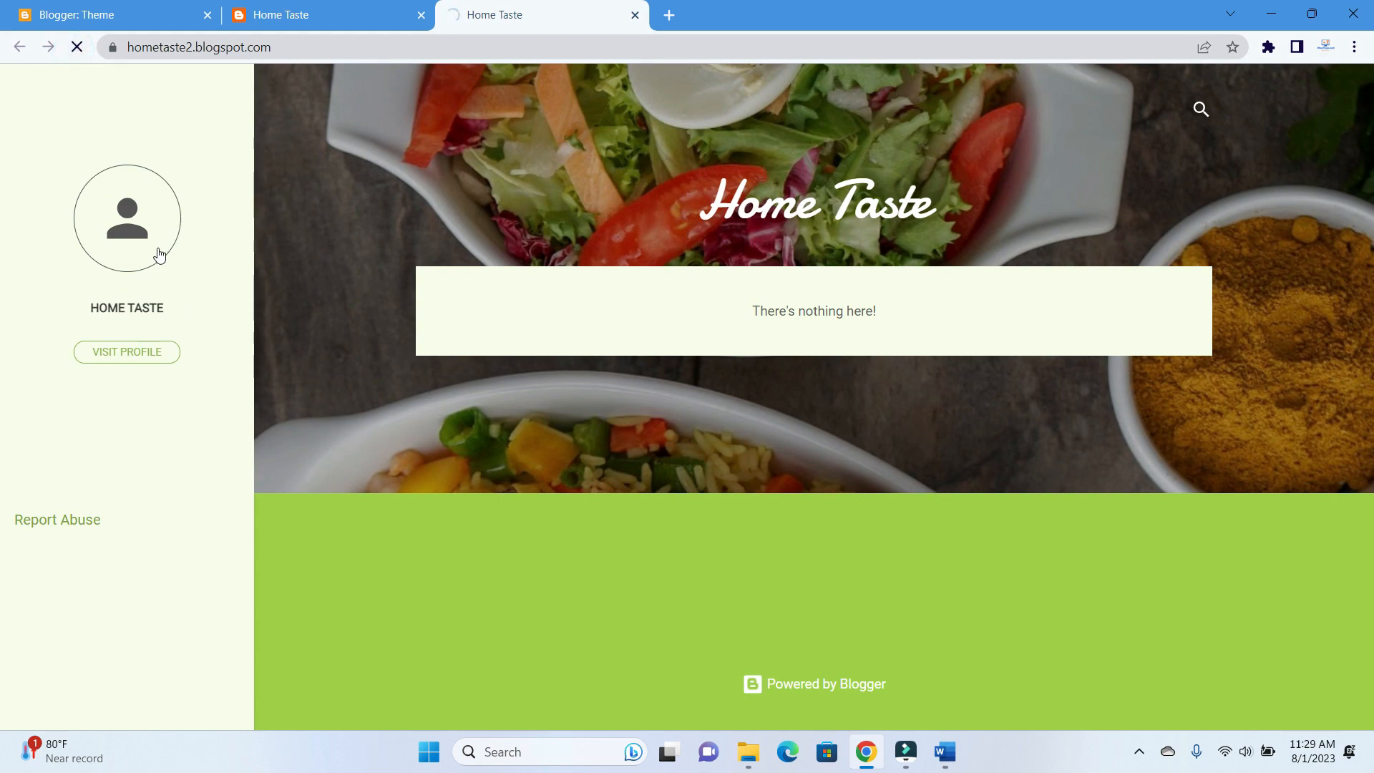
pyautogui.click(420, 21)
pyautogui.click(420, 21)
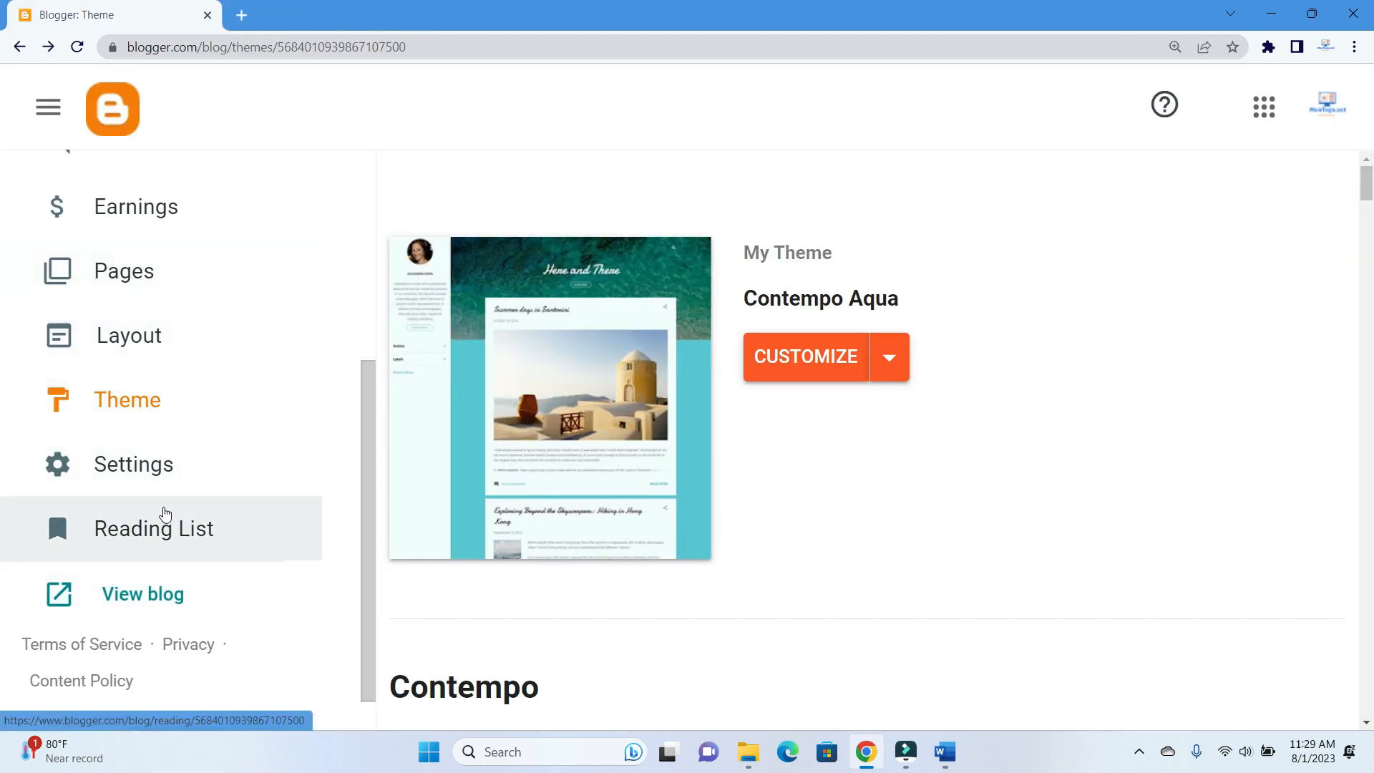
# Switch to the Word notes and highlight Pages Setup in the Steps to cover list
pyautogui.scroll(-1, 188, 515)
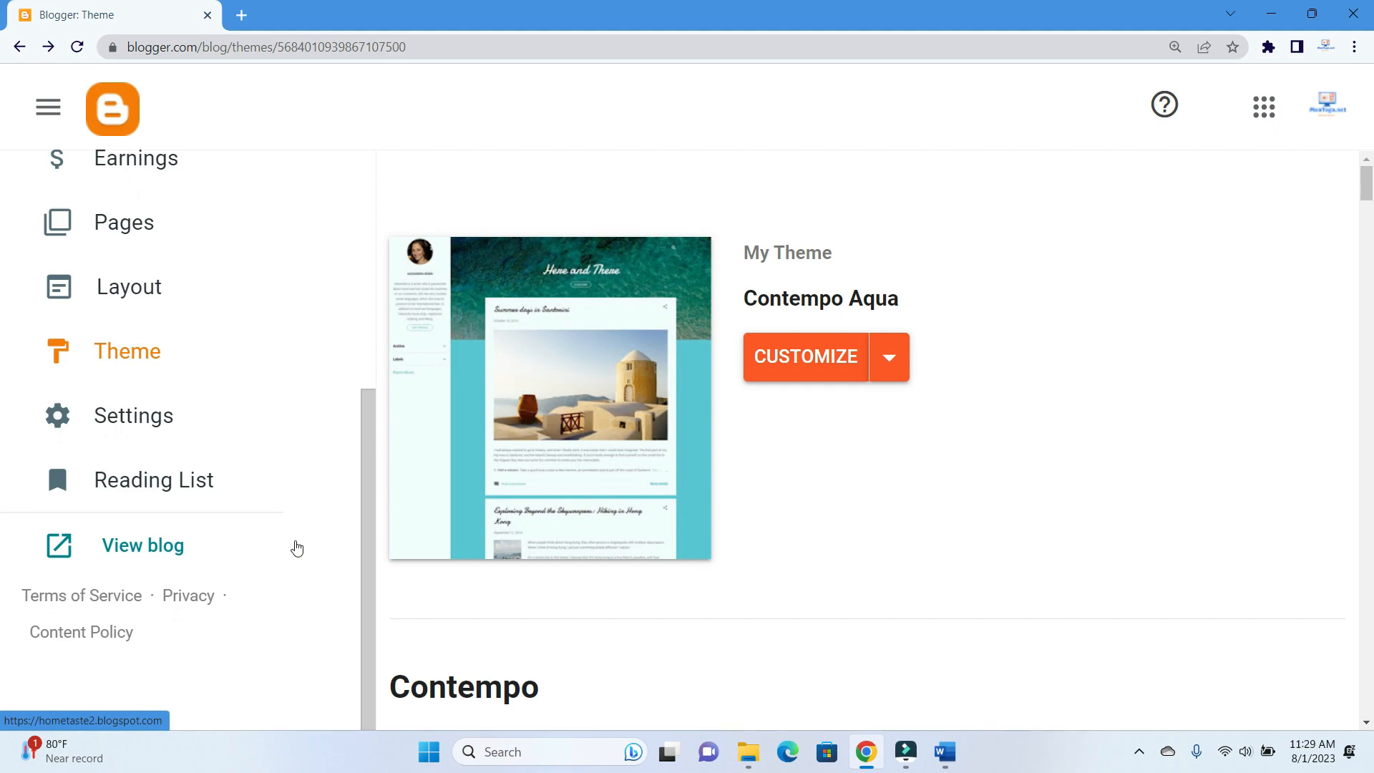
pyautogui.scroll(3, 295, 516)
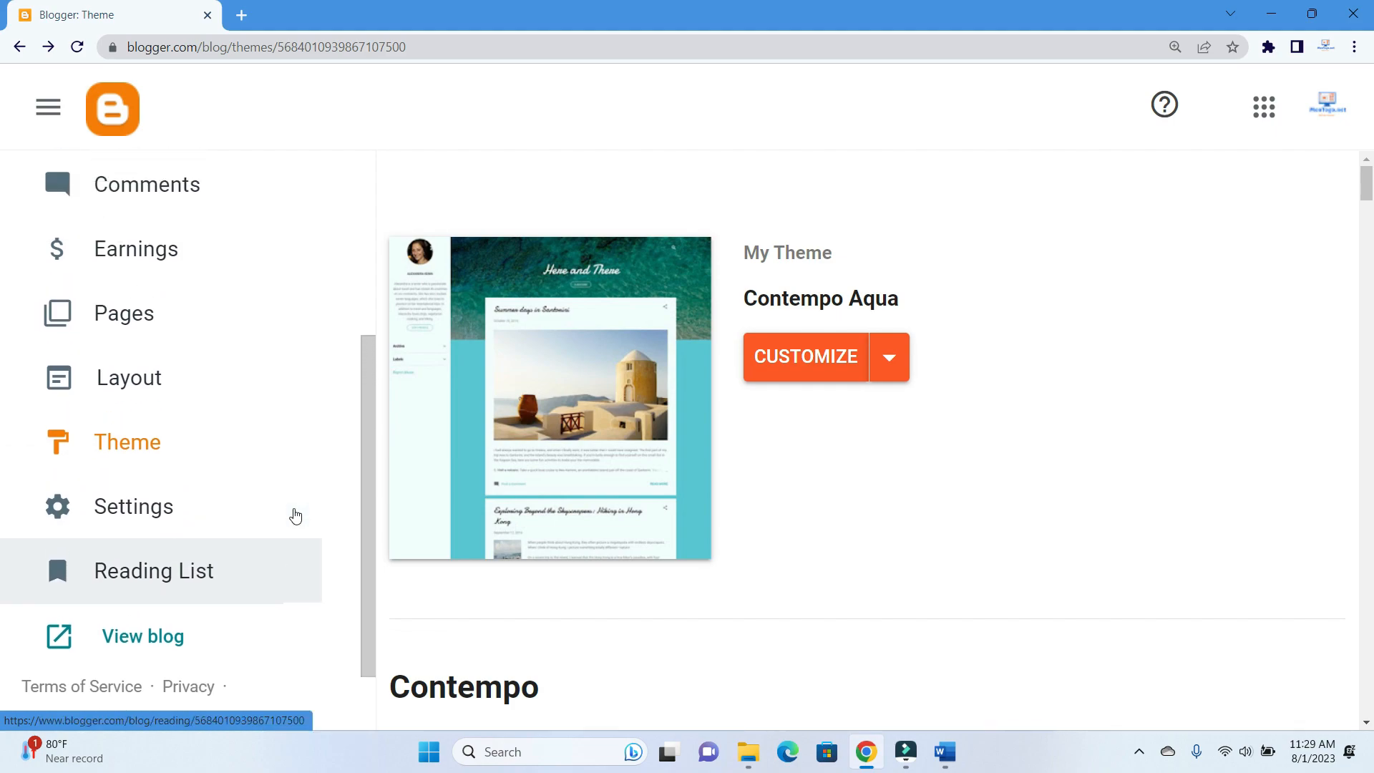
pyautogui.scroll(2, 295, 516)
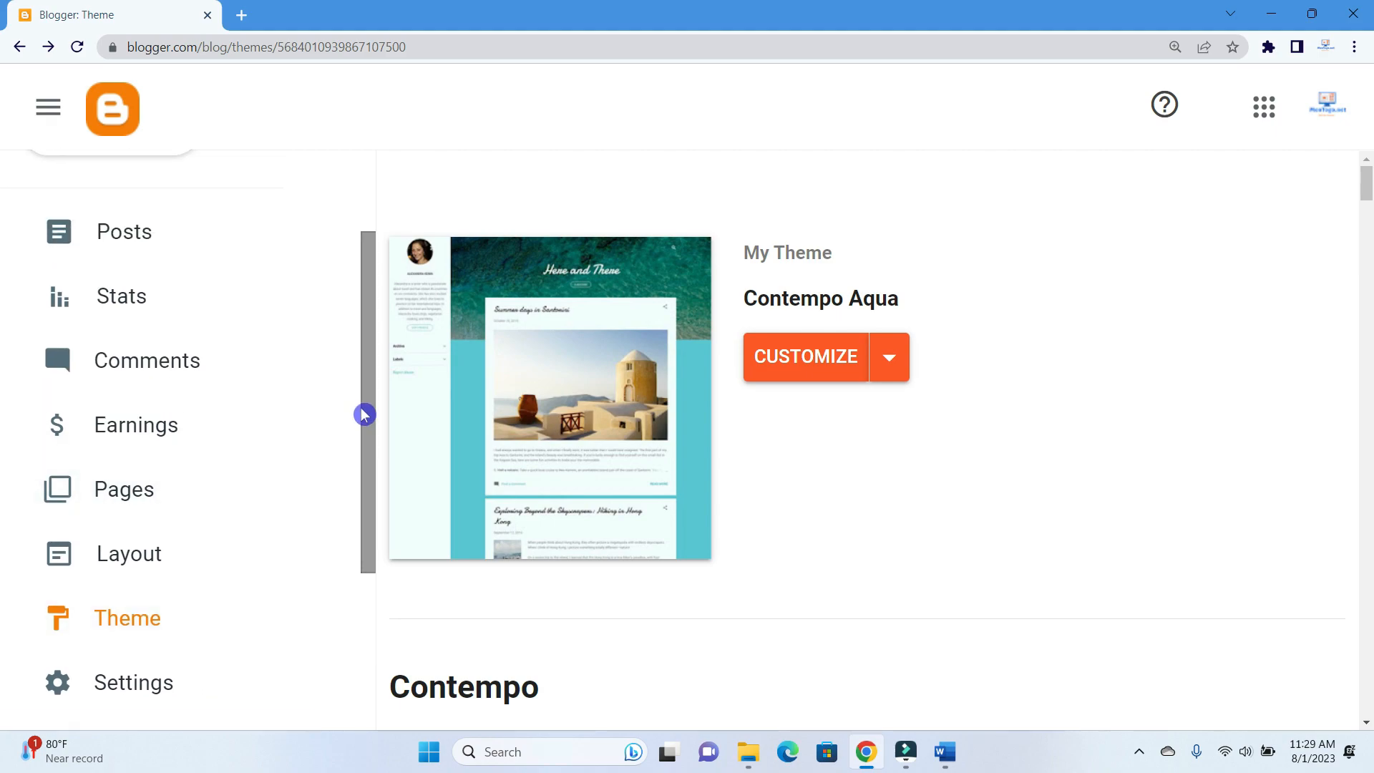
pyautogui.scroll(-1, 364, 415)
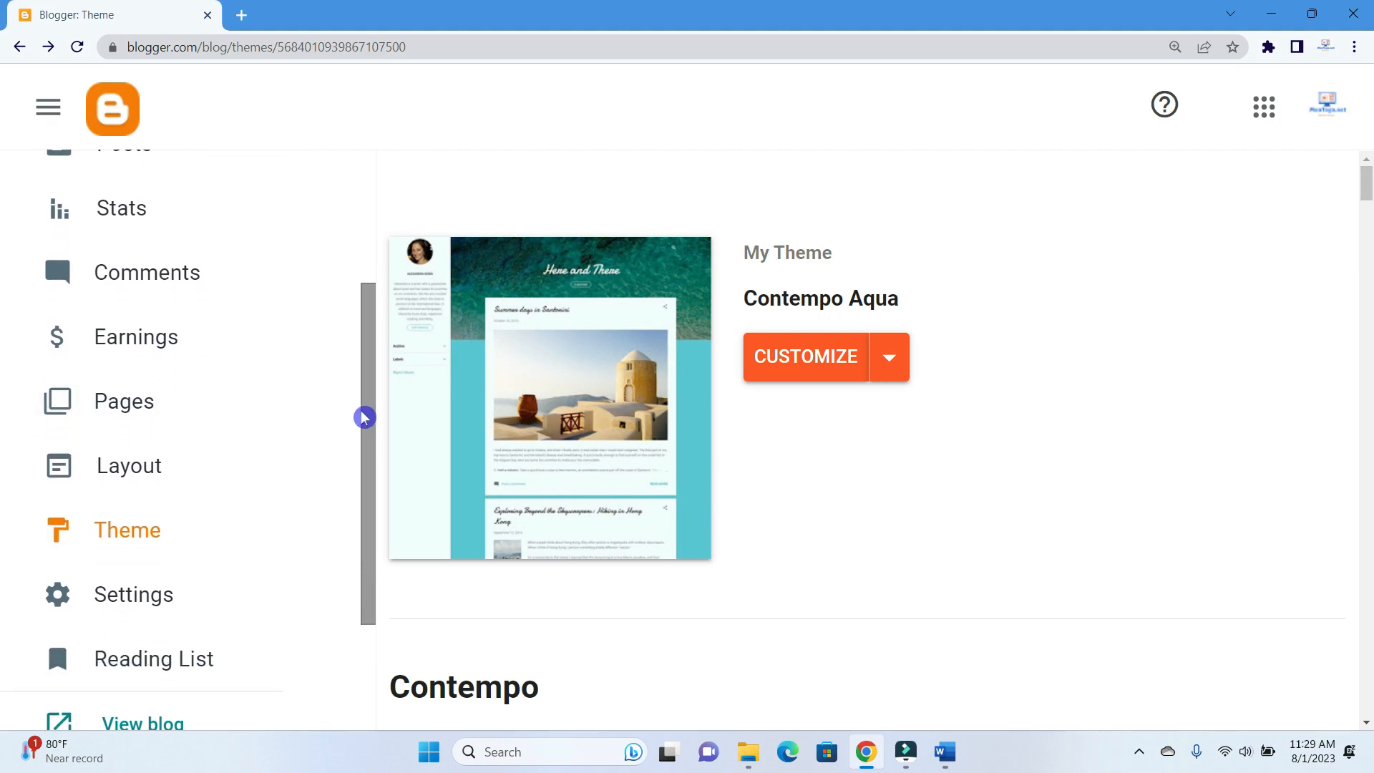
pyautogui.click(945, 753)
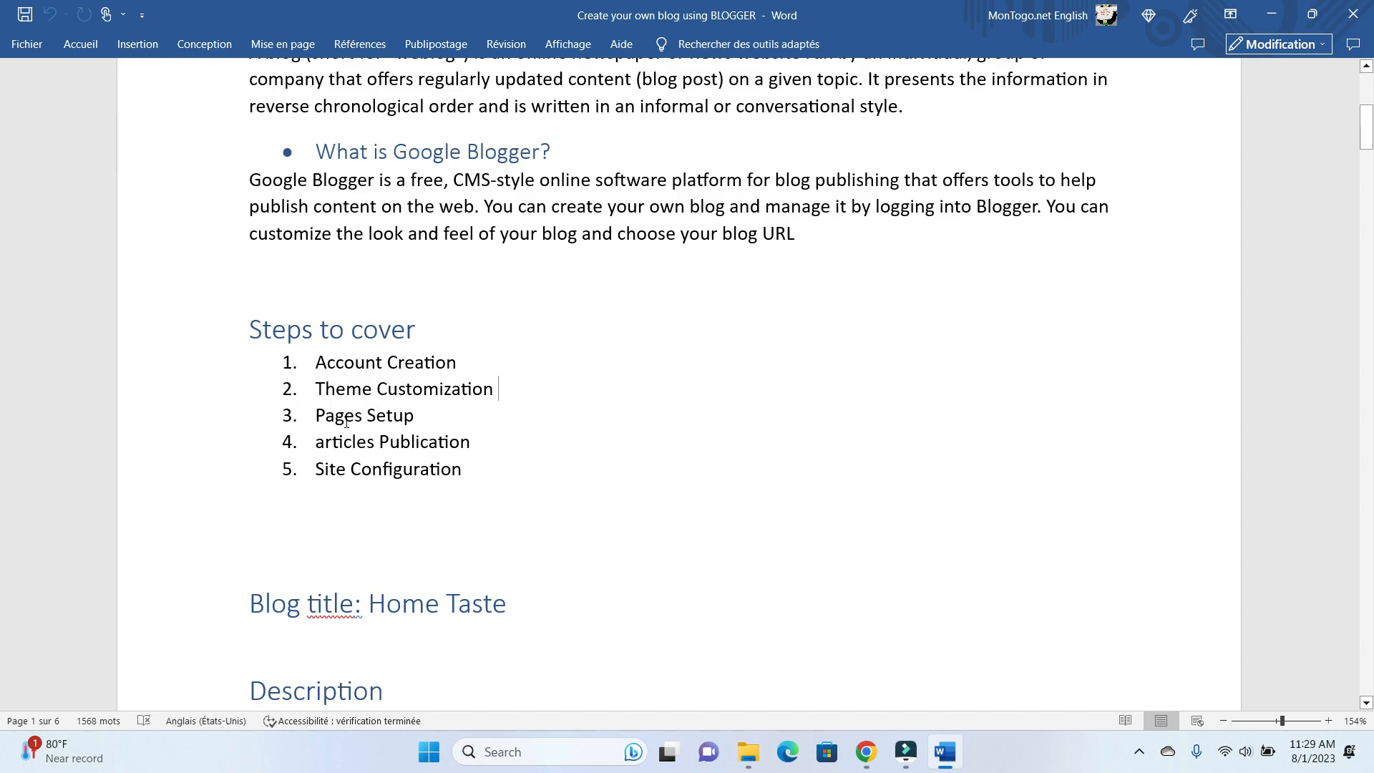
pyautogui.moveTo(428, 417); pyautogui.dragTo(309, 408)
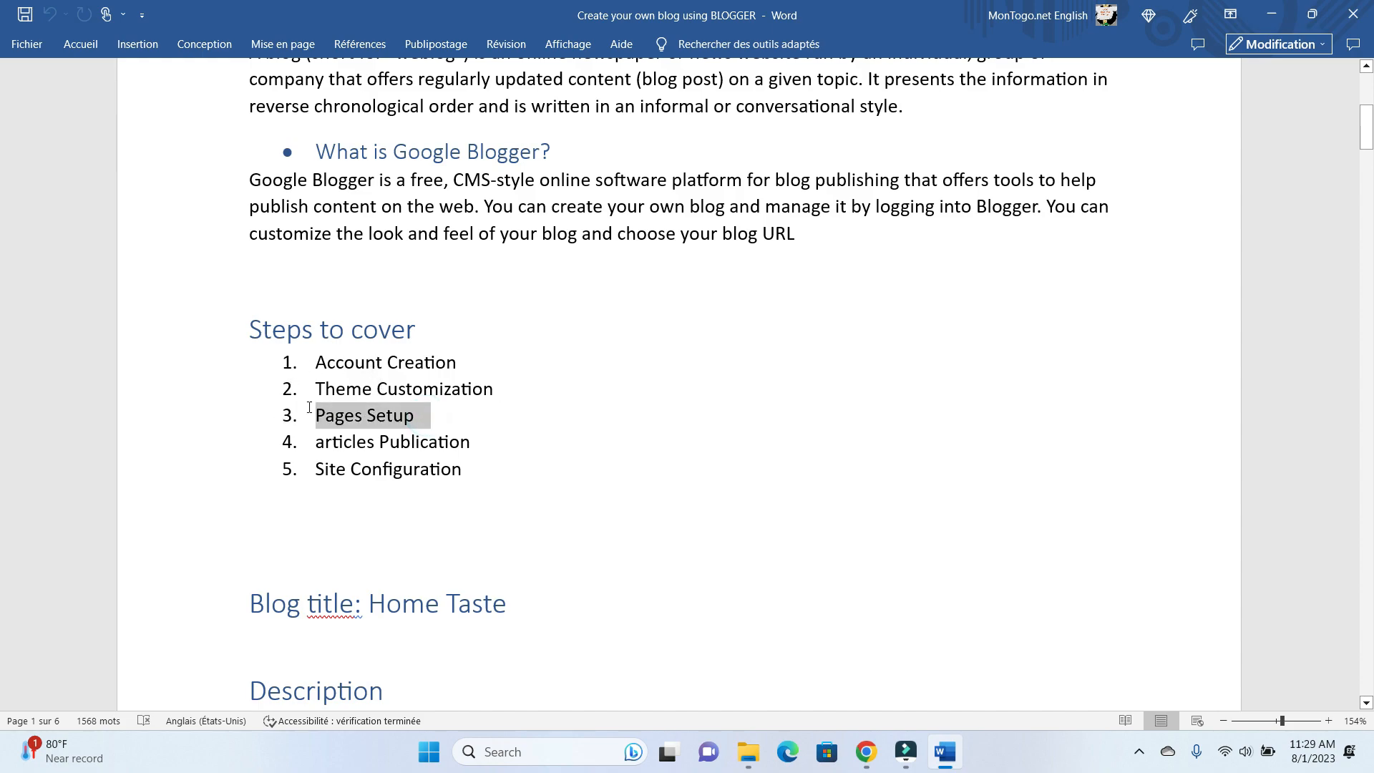
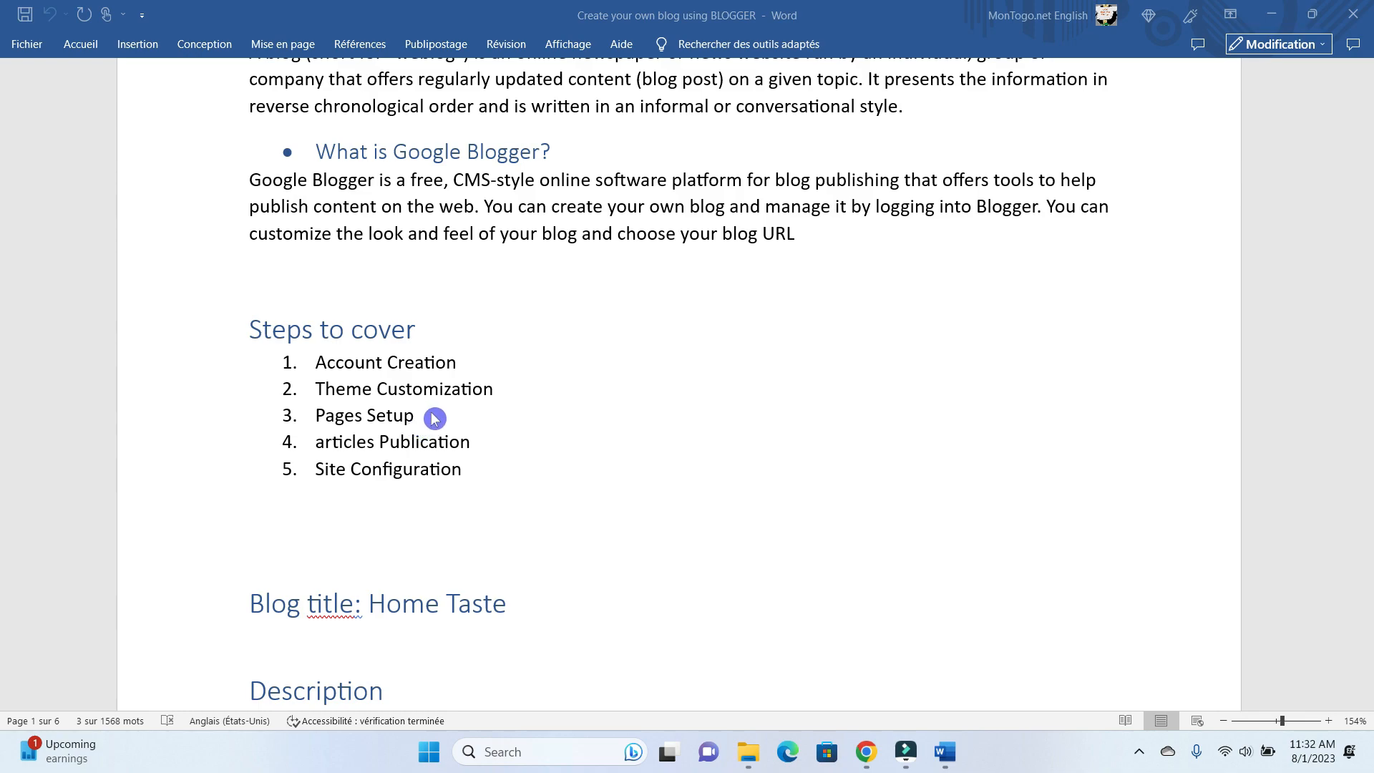
# Switch back to Blogger in Chrome and start a new page in the Pages section of the Home Taste blog
pyautogui.click(866, 752)
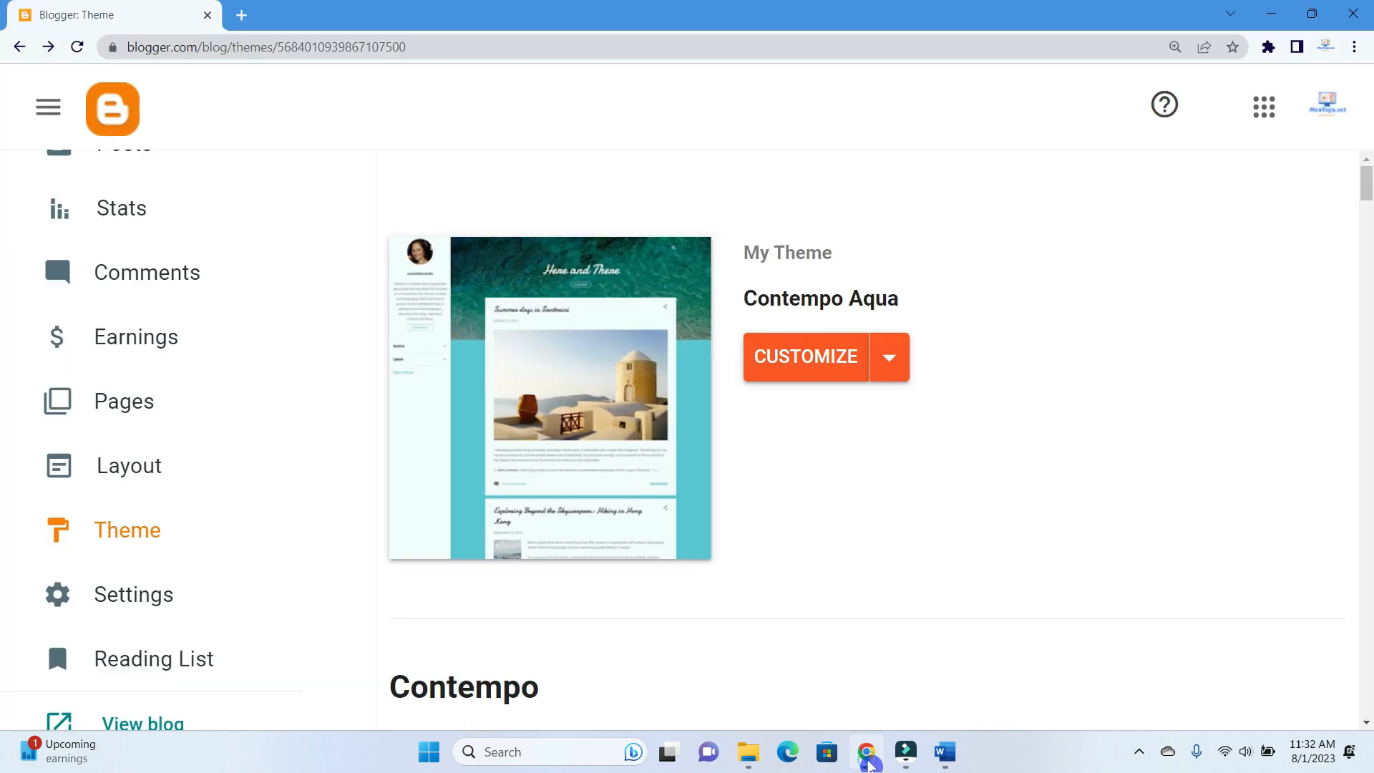
pyautogui.scroll(-1, 310, 475)
pyautogui.scroll(5, 322, 464)
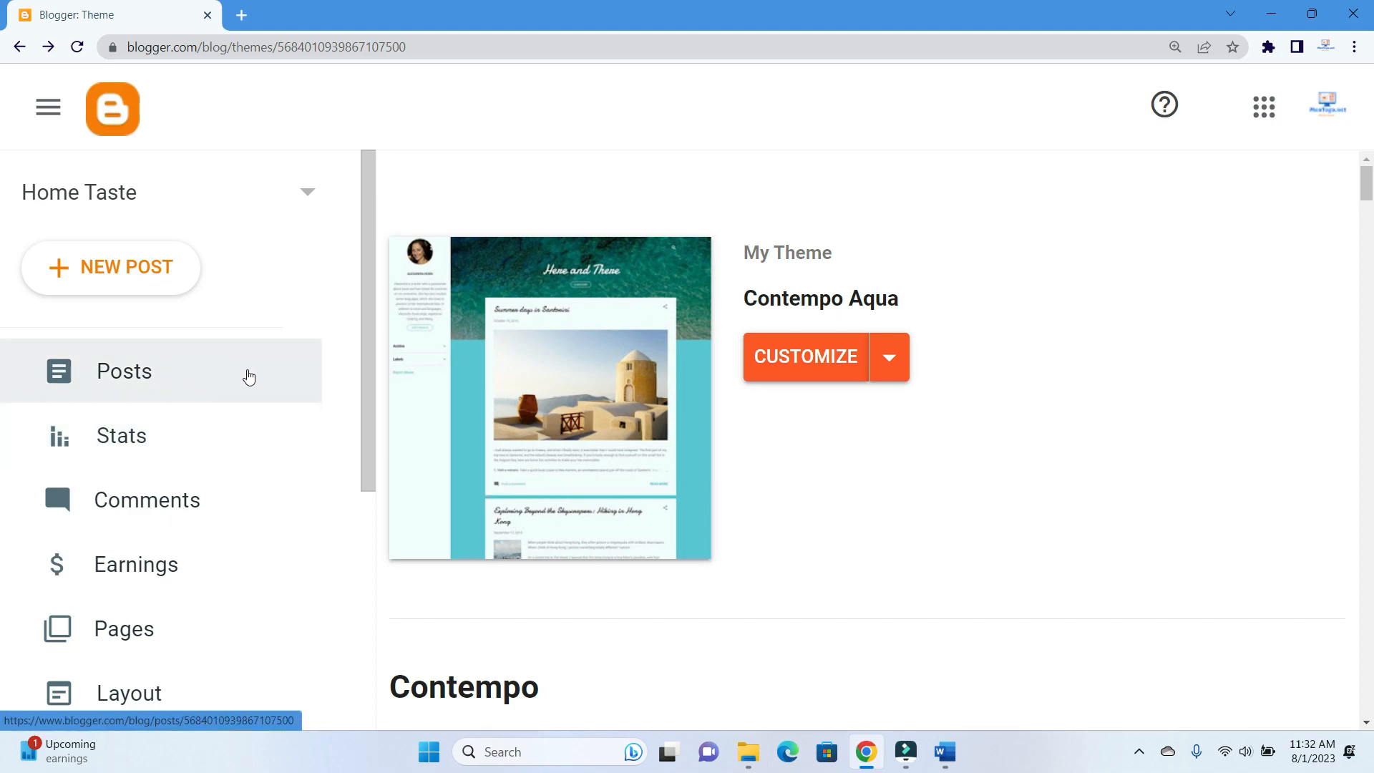
pyautogui.scroll(-3, 247, 376)
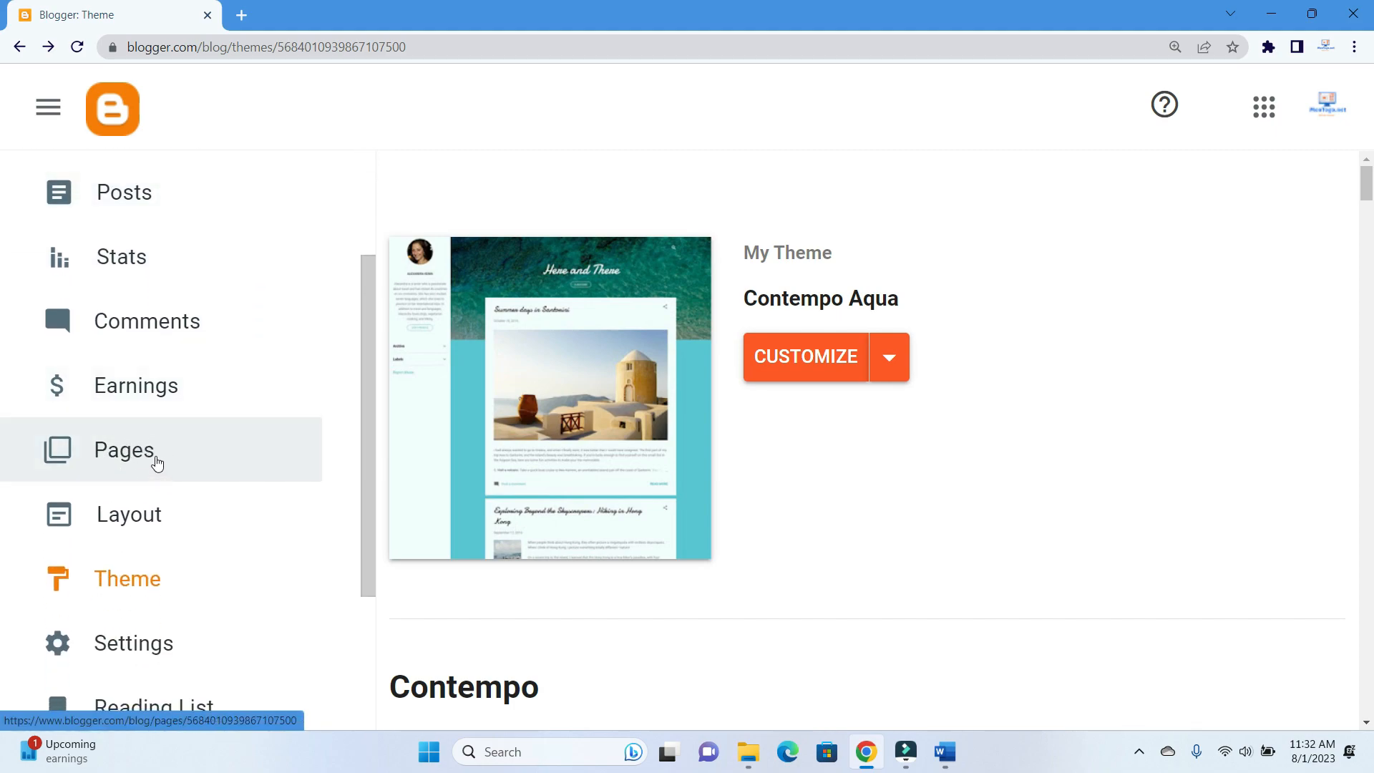
pyautogui.click(158, 463)
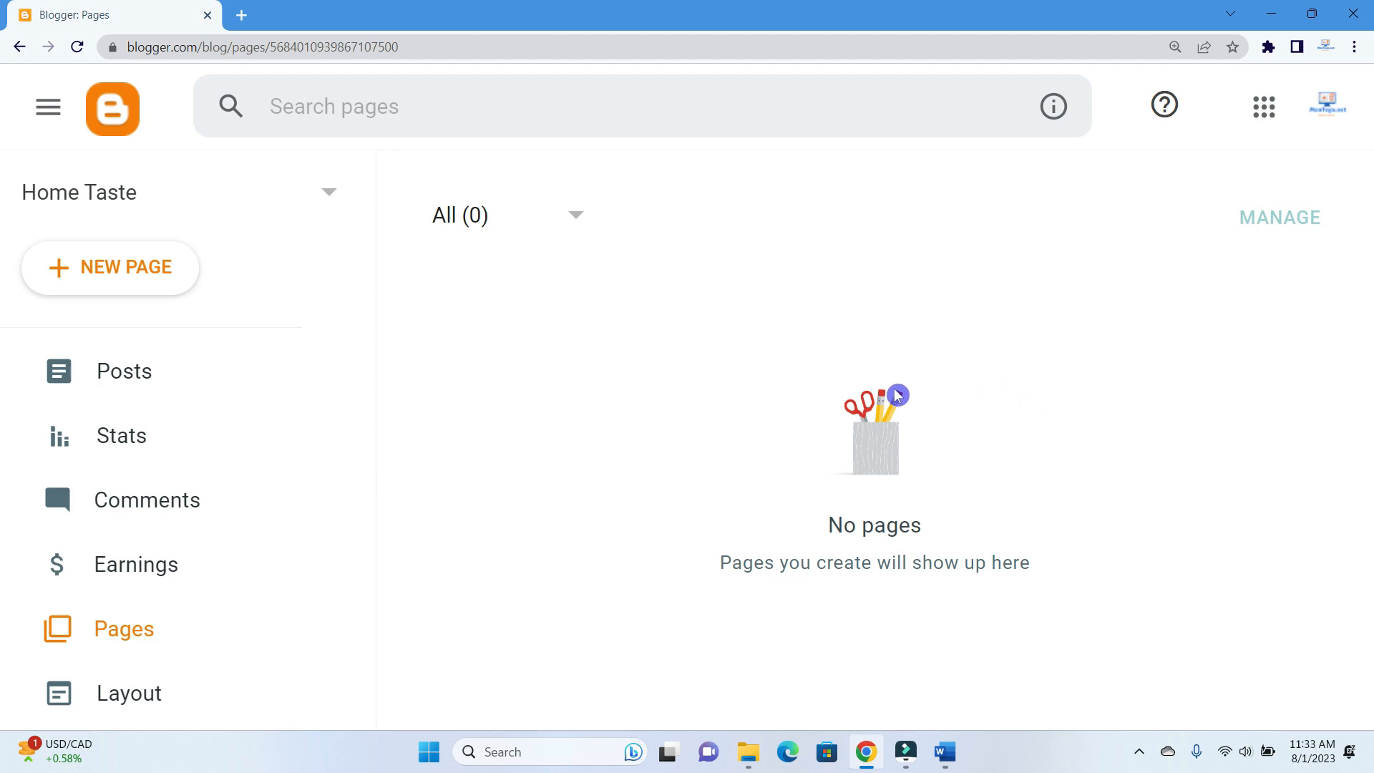
pyautogui.click(111, 268)
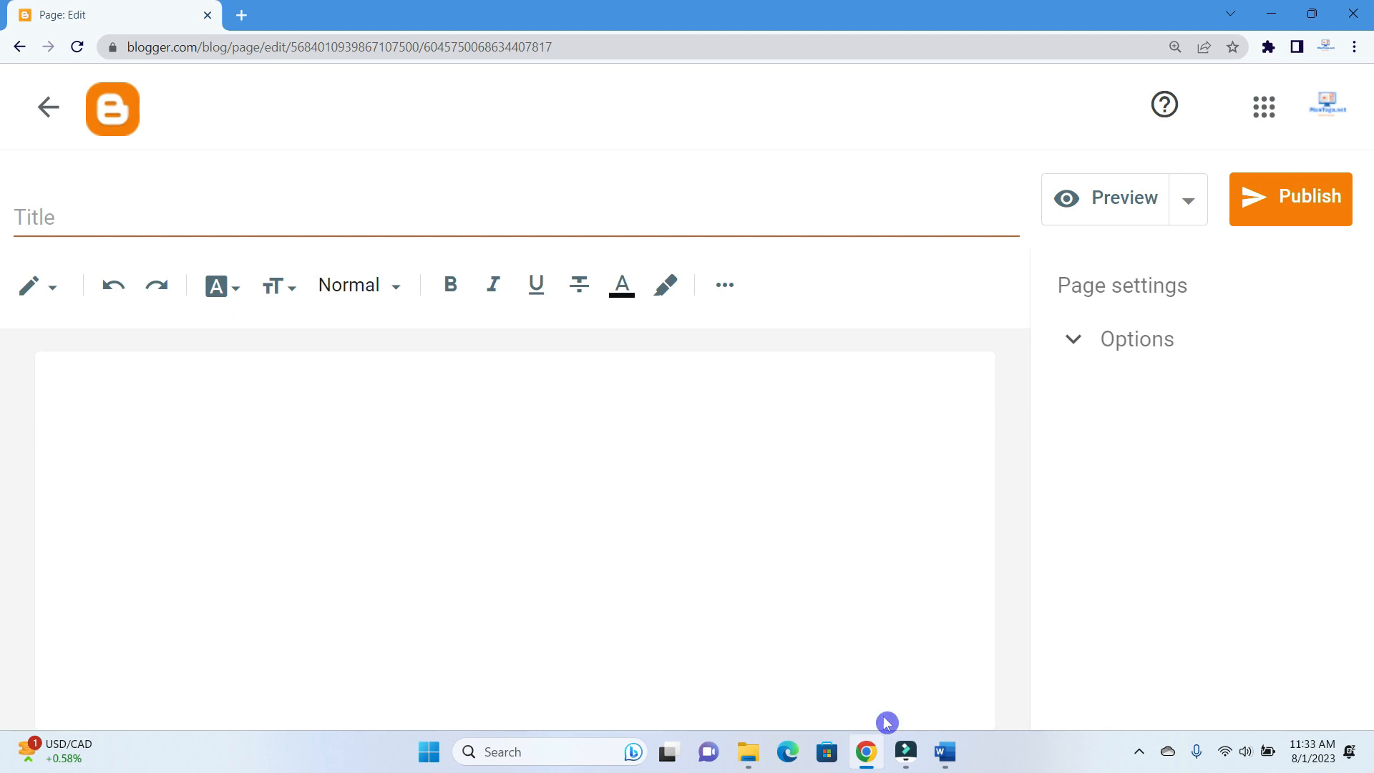
# In the Word notes, copy the title "Discover the Restaurant" and the two description paragraphs below it
pyautogui.click(949, 759)
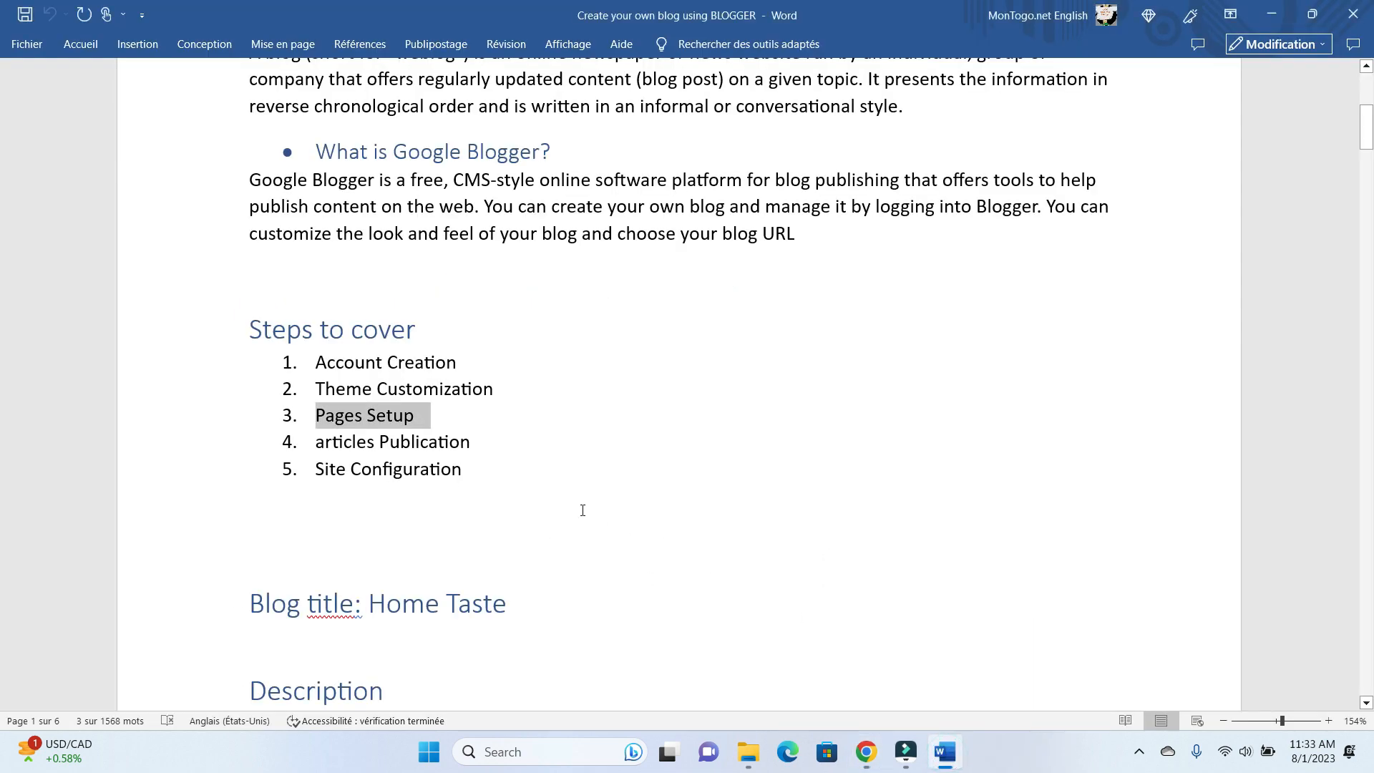
pyautogui.scroll(-1, 583, 510)
pyautogui.scroll(-2, 583, 511)
pyautogui.scroll(-1, 410, 487)
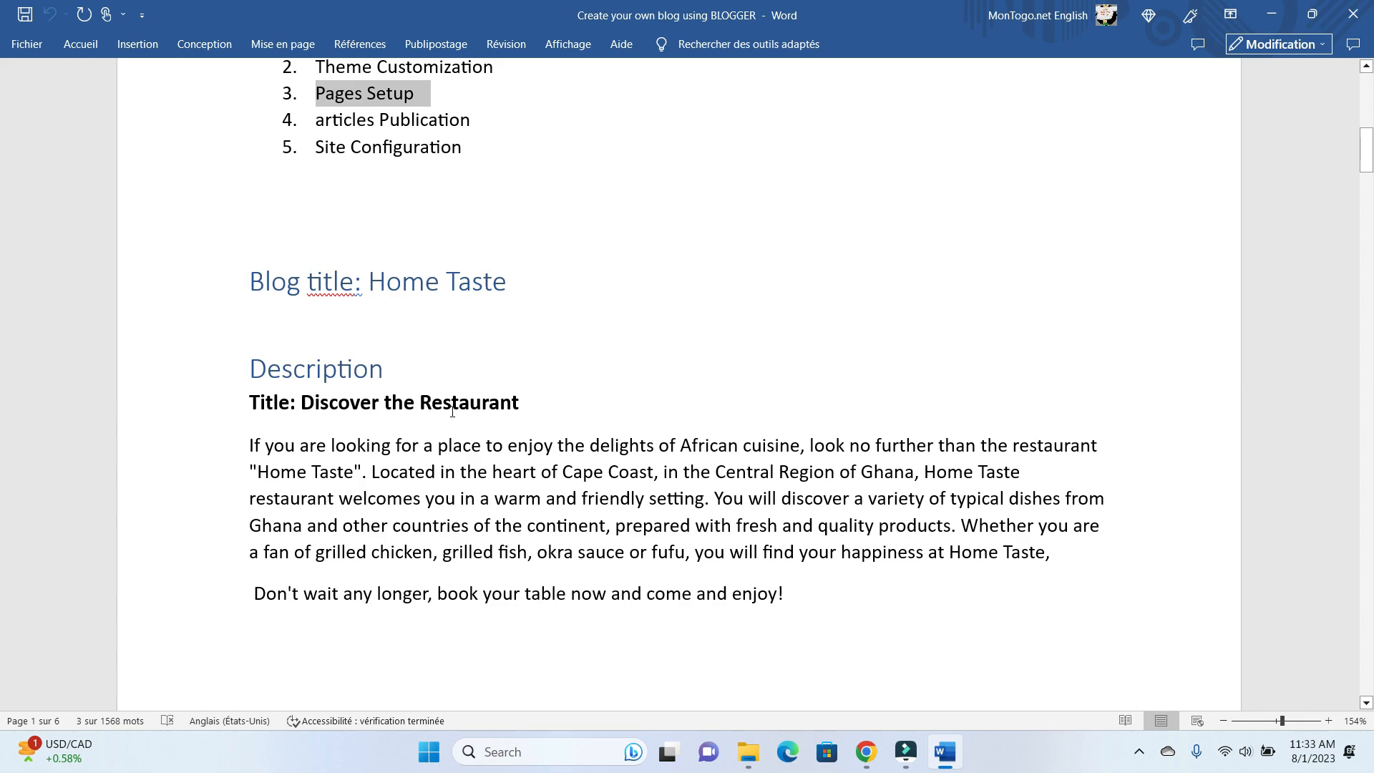
pyautogui.moveTo(532, 401); pyautogui.dragTo(329, 417)
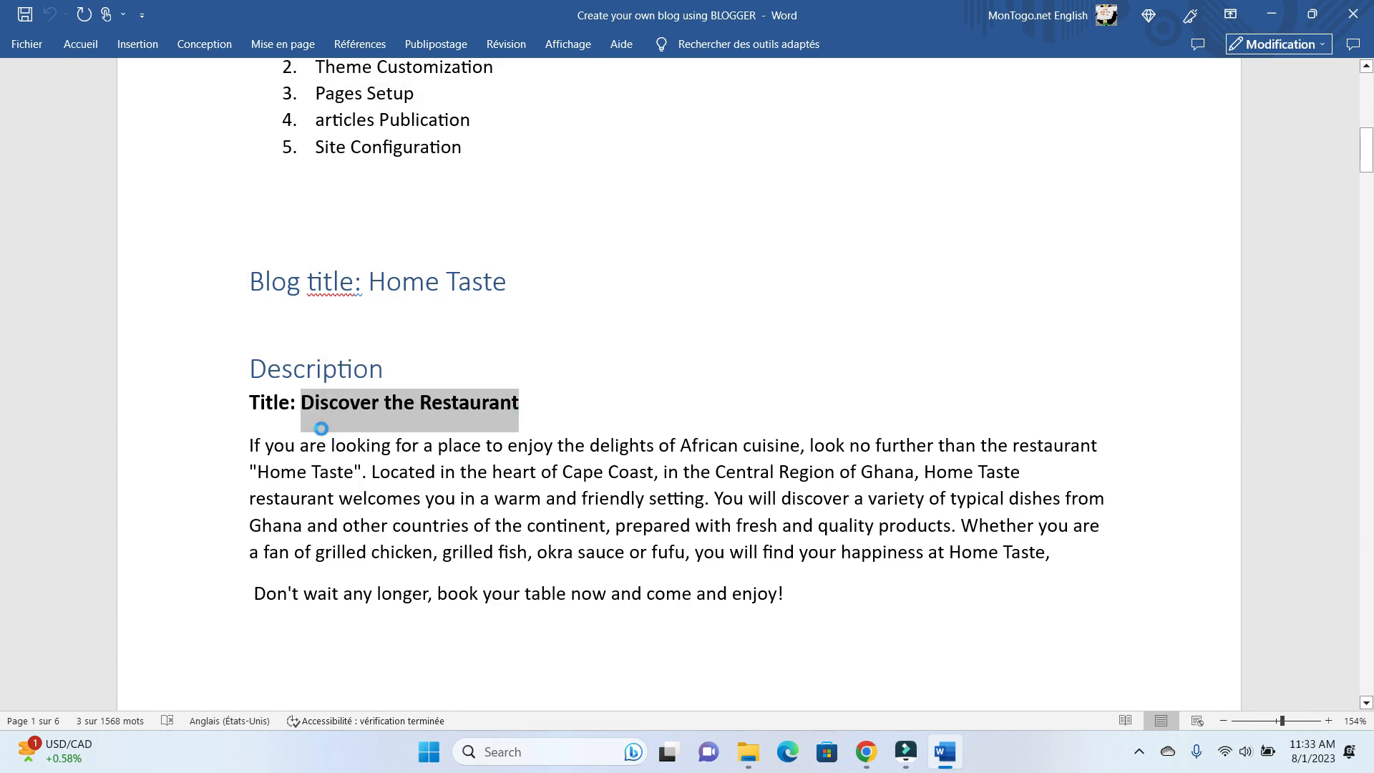
pyautogui.click(246, 442)
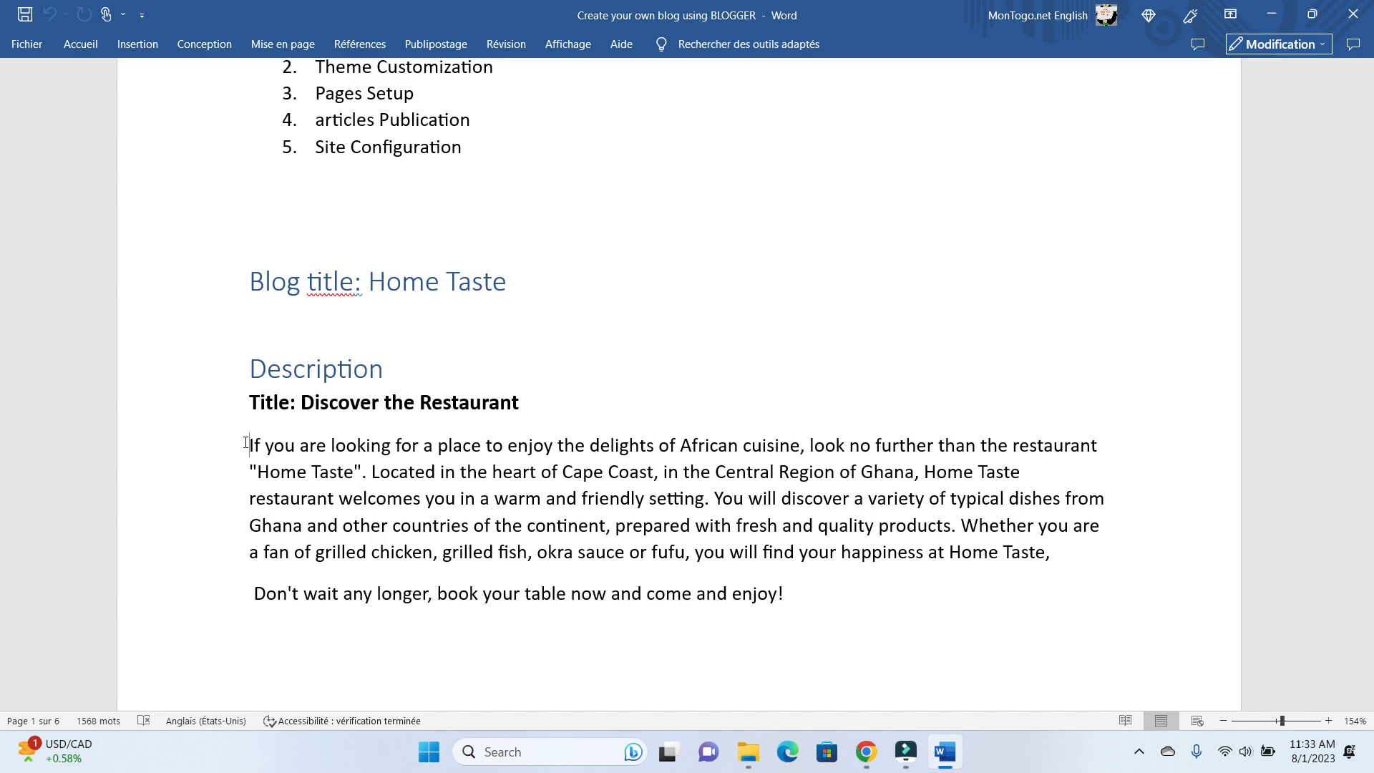
pyautogui.moveTo(245, 442); pyautogui.dragTo(897, 572)
pyautogui.press('super+c')
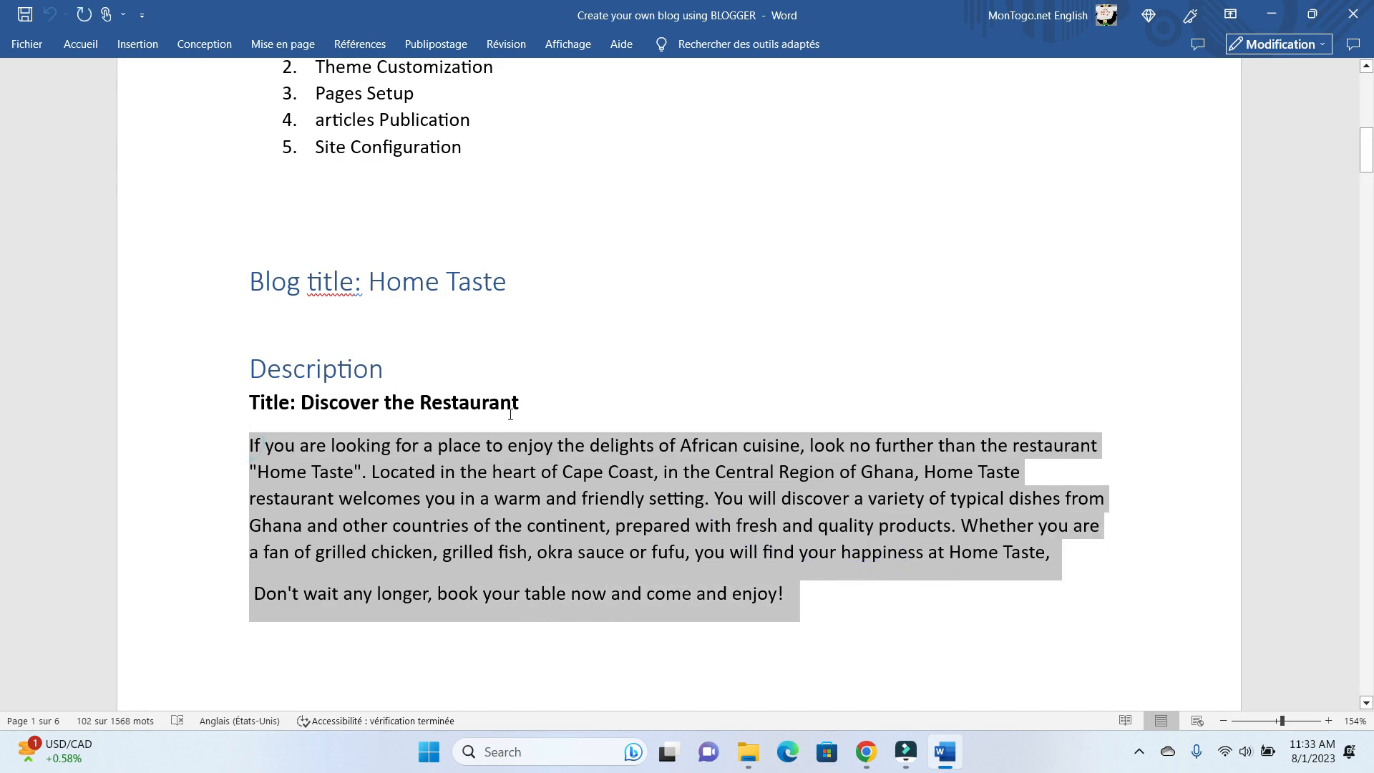
# Return to the Blogger page editor and paste "Discover the Restaurant" from the clipboard history as the page title
pyautogui.click(1274, 15)
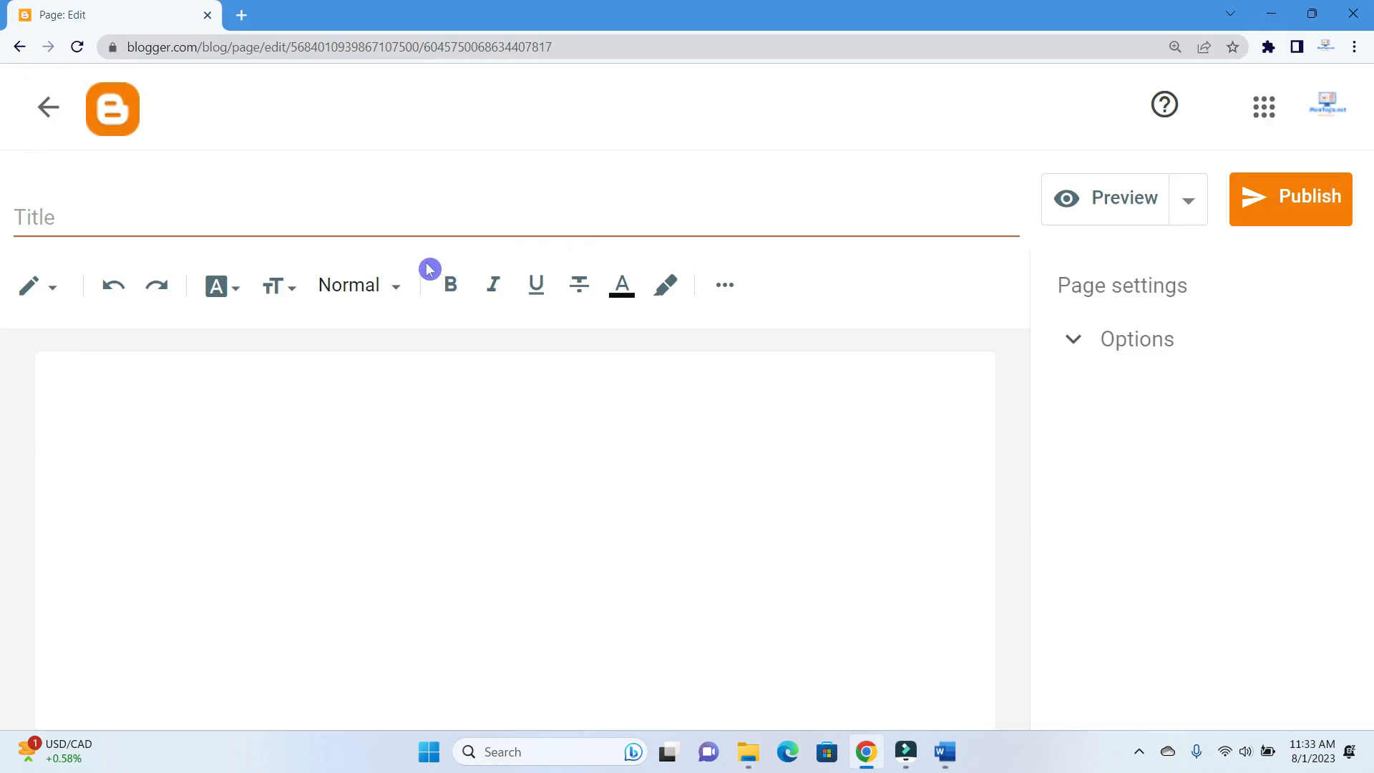
pyautogui.click(192, 217)
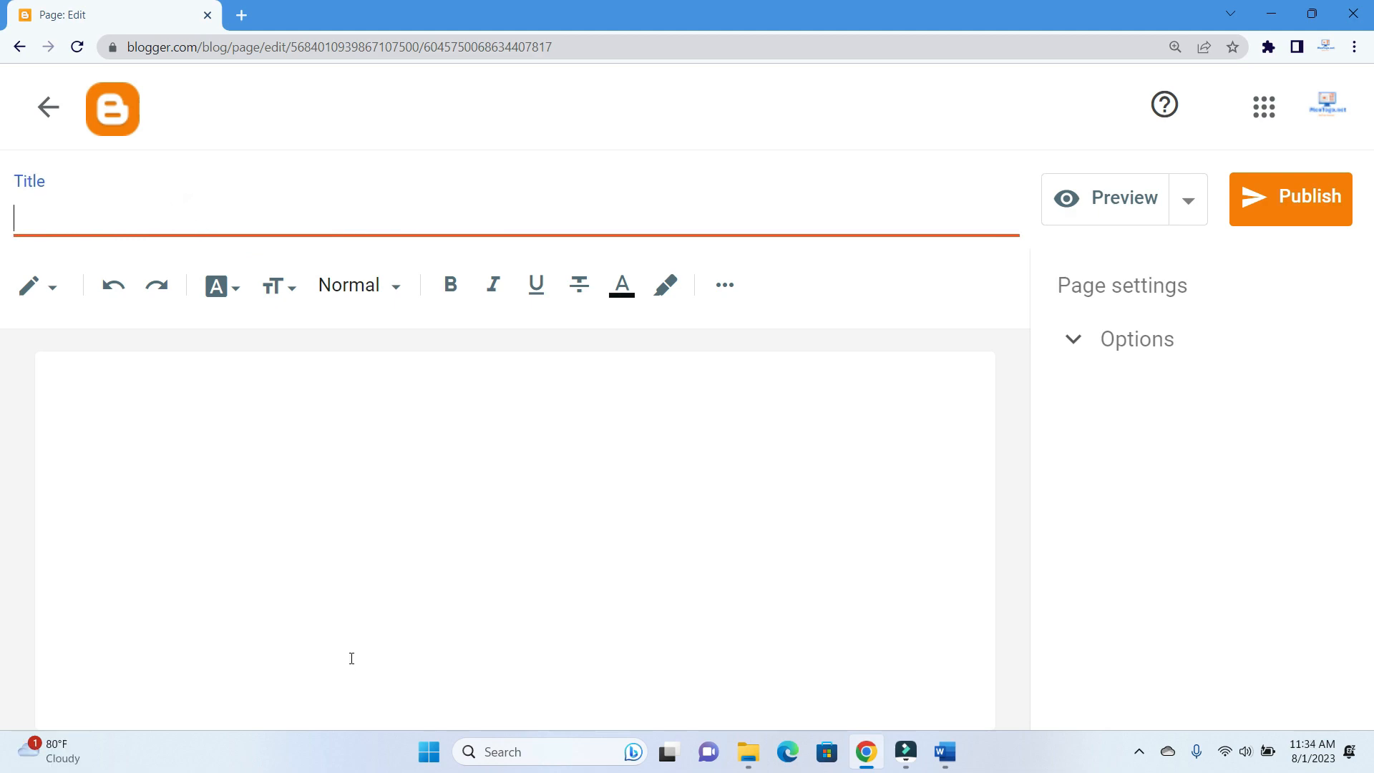
pyautogui.press('super+v')
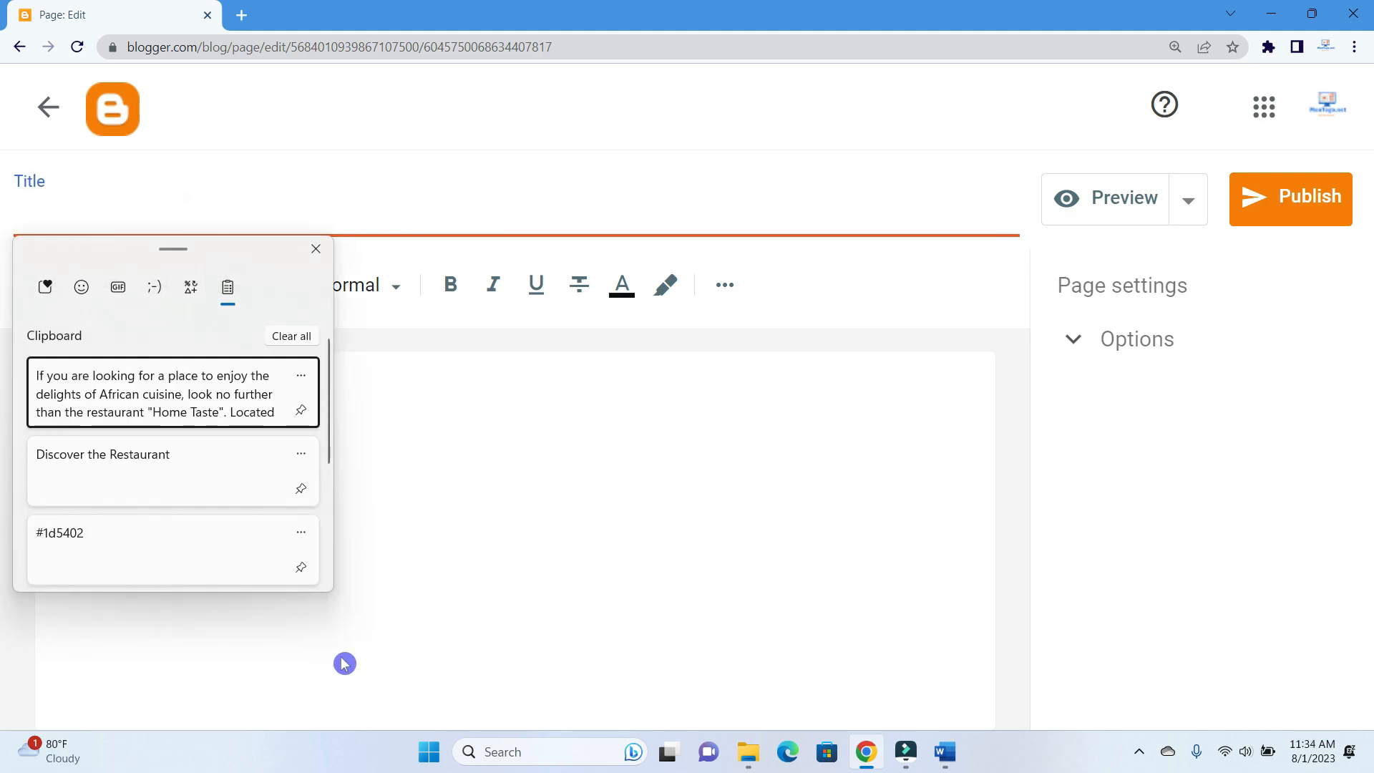
pyautogui.click(93, 462)
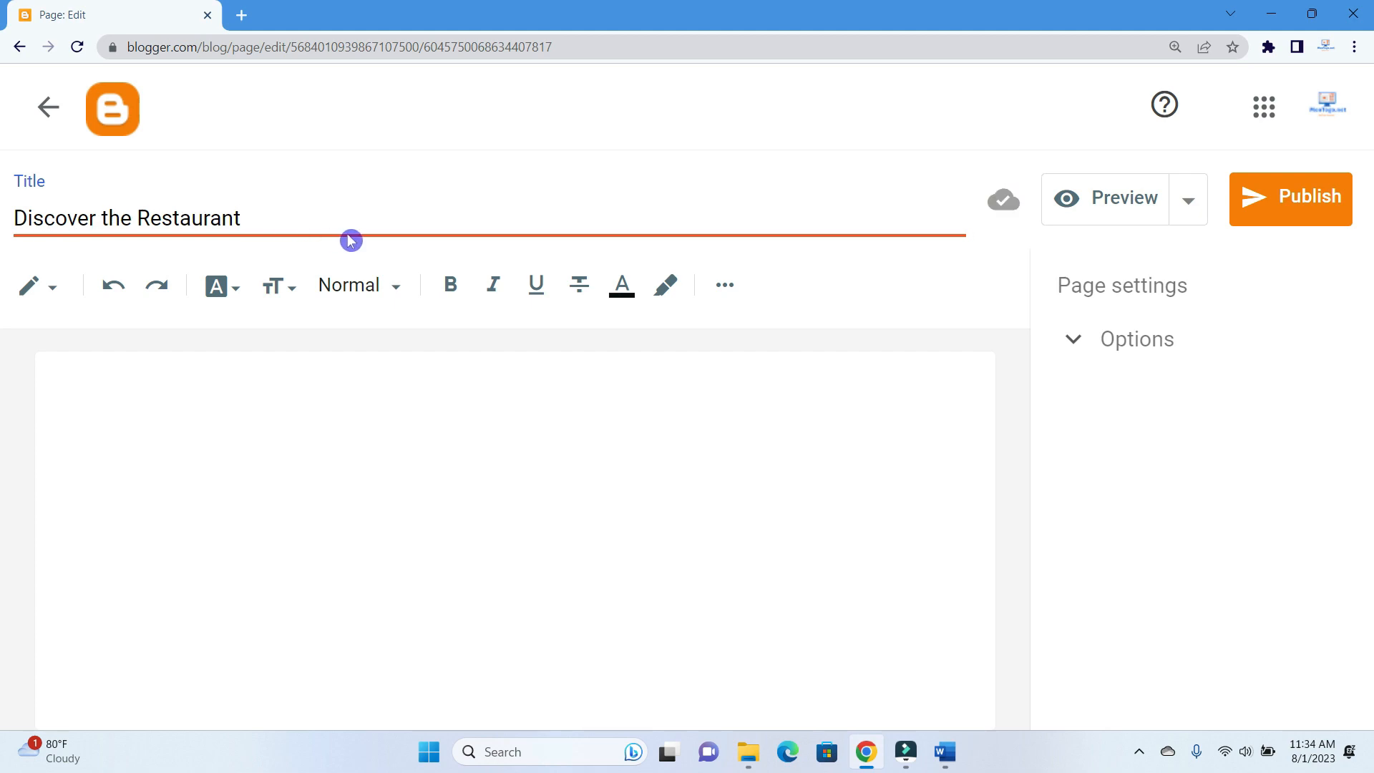
# Paste the copied restaurant description paragraphs from the clipboard history into the page body
pyautogui.click(222, 451)
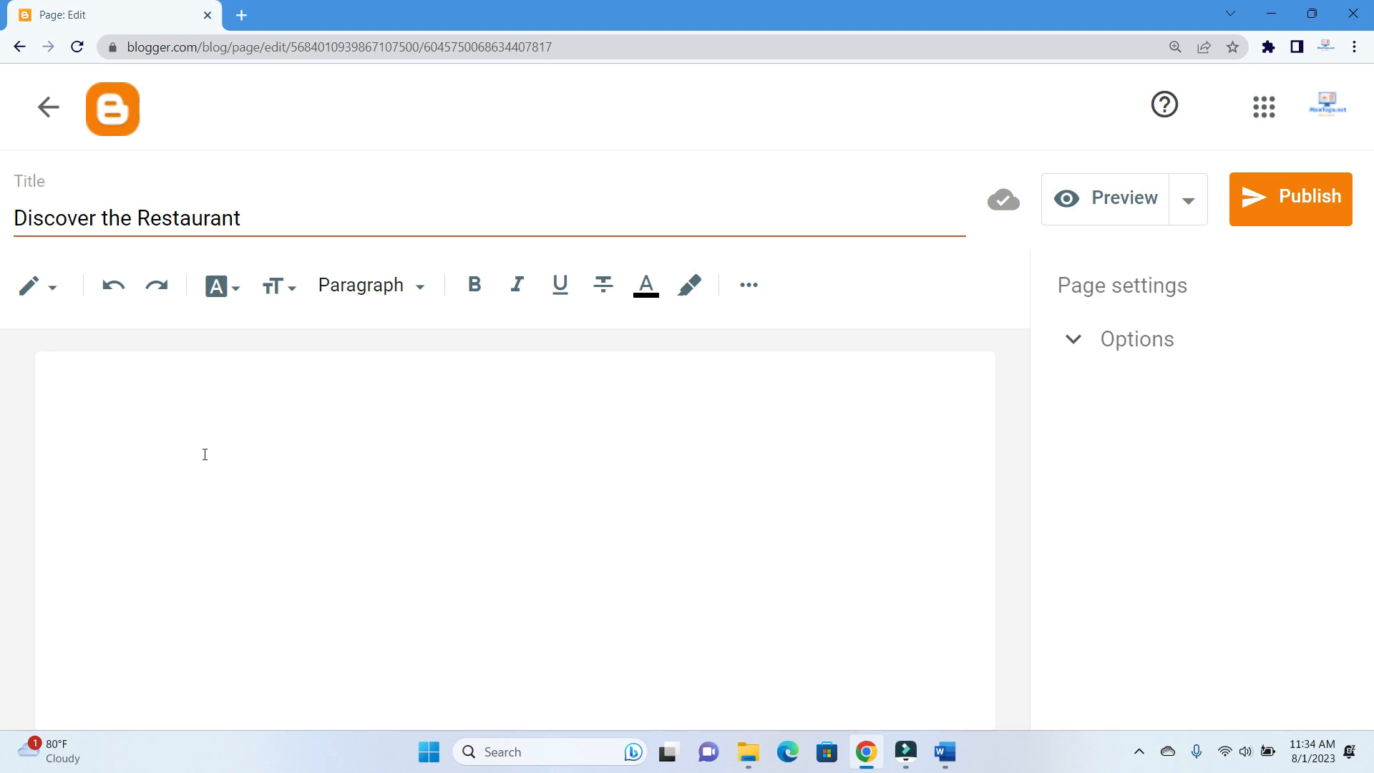
pyautogui.press('super+v')
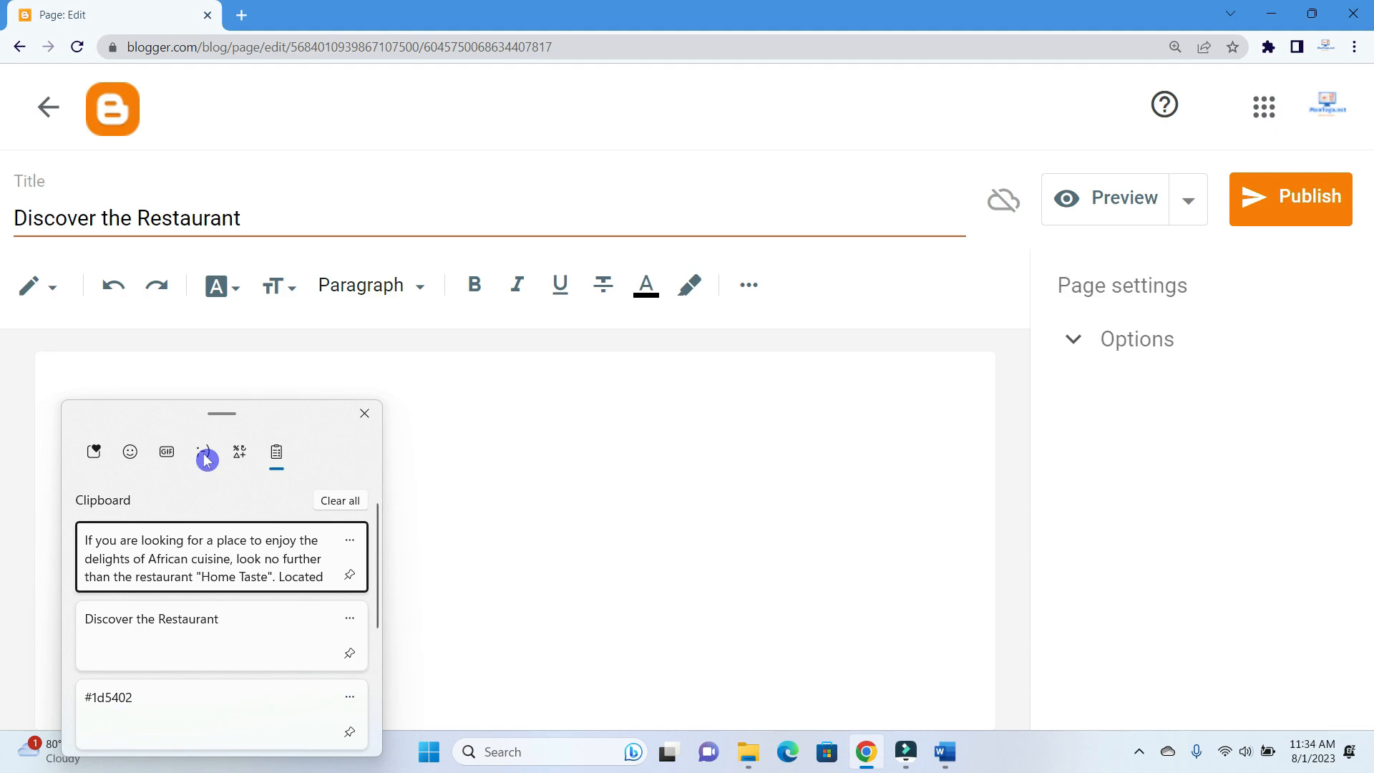
pyautogui.click(168, 562)
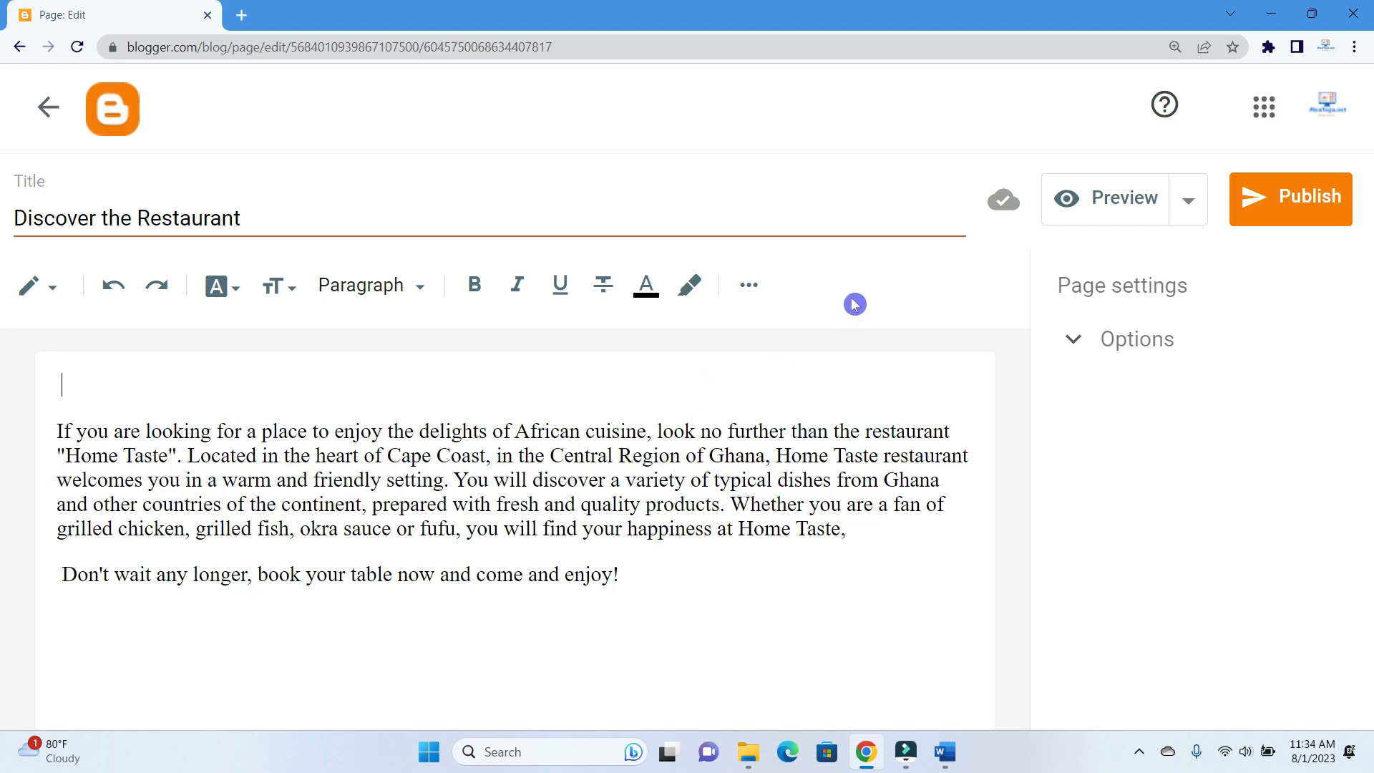
# Preview the Discover the Restaurant page and look over its title, description and comment area
pyautogui.click(1101, 198)
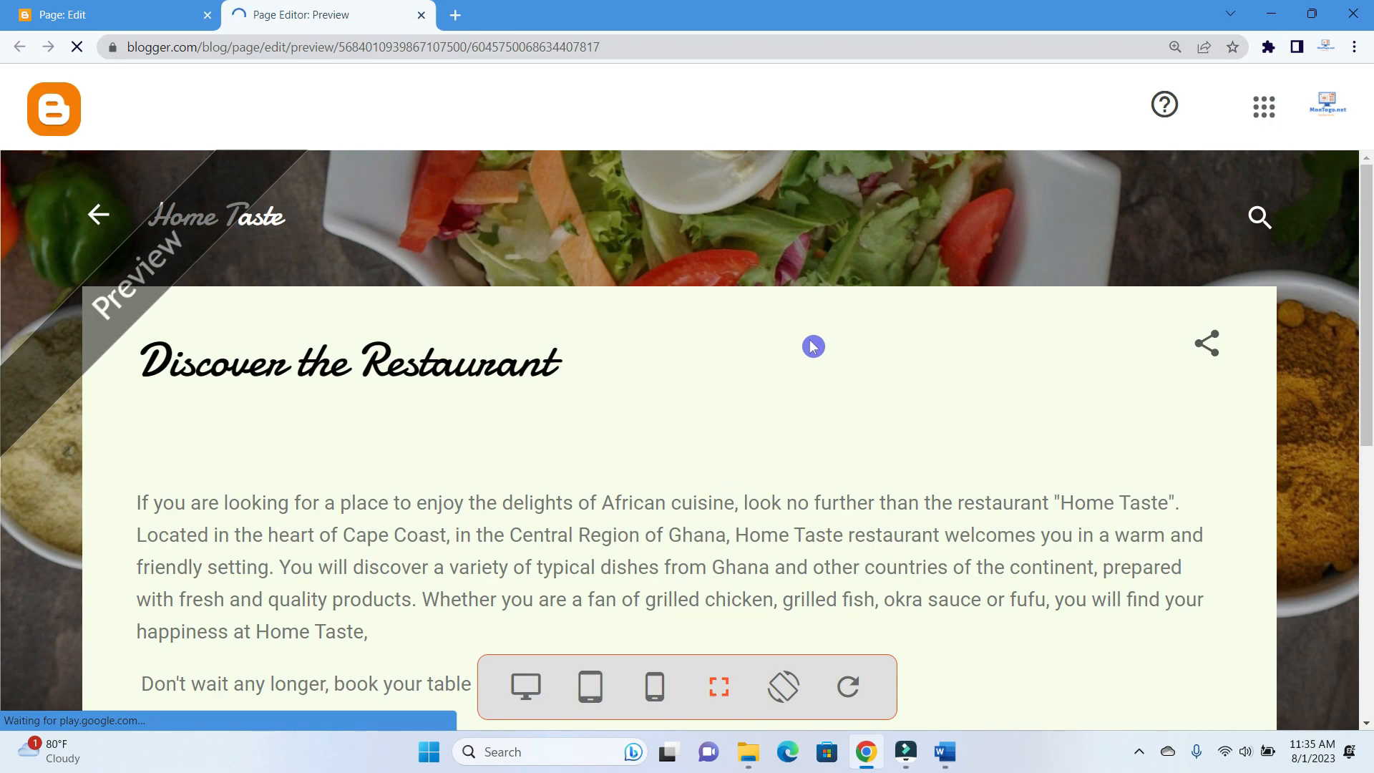
pyautogui.scroll(-3, 812, 346)
pyautogui.scroll(3, 813, 346)
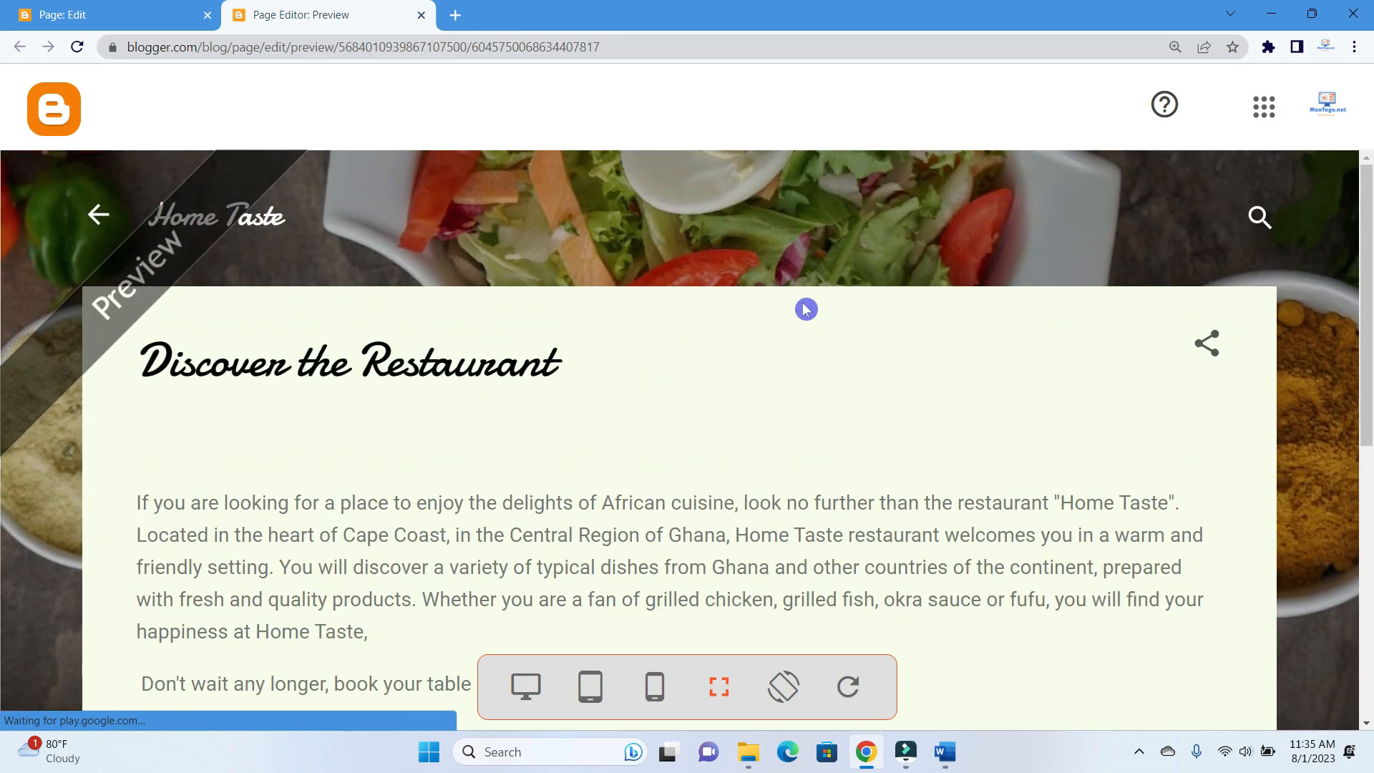
pyautogui.scroll(-3, 1264, 221)
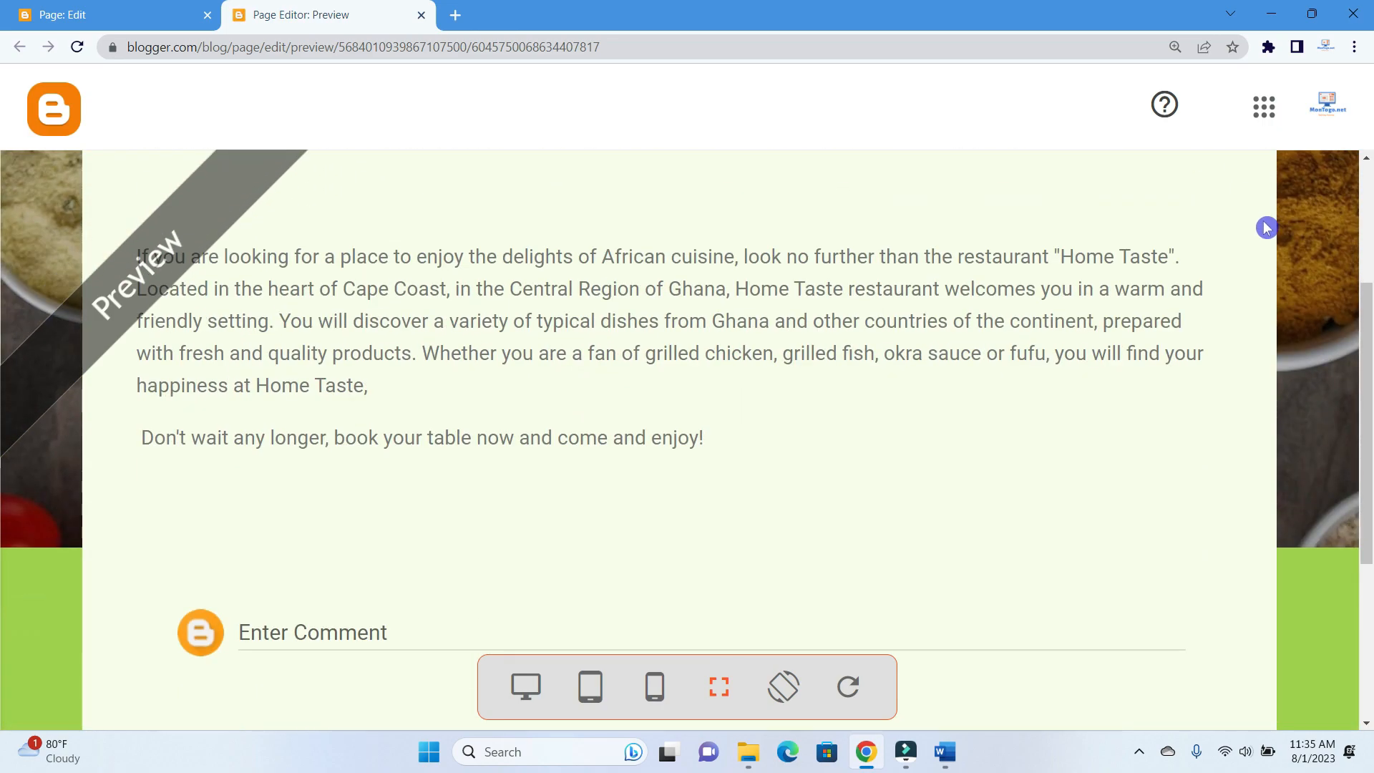
pyautogui.scroll(2, 475, 467)
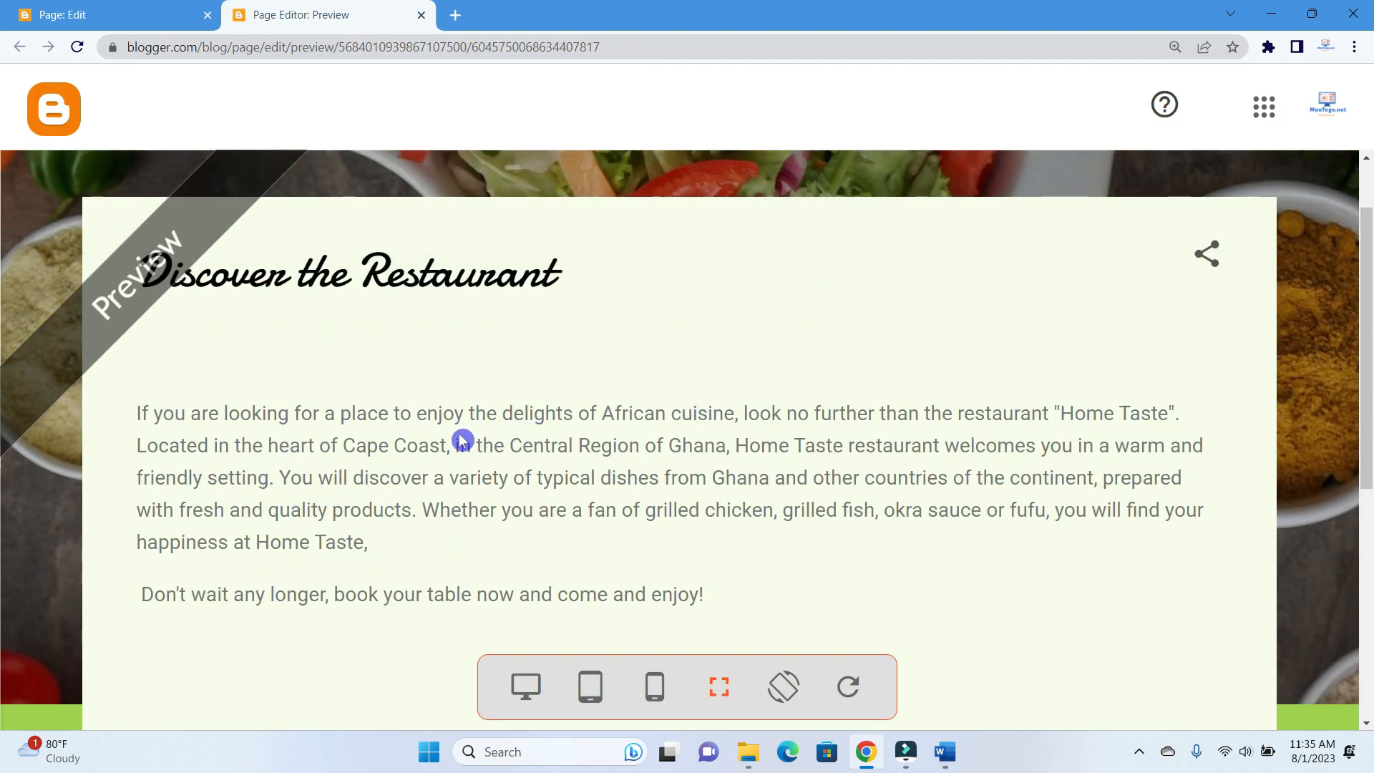
pyautogui.scroll(-3, 461, 438)
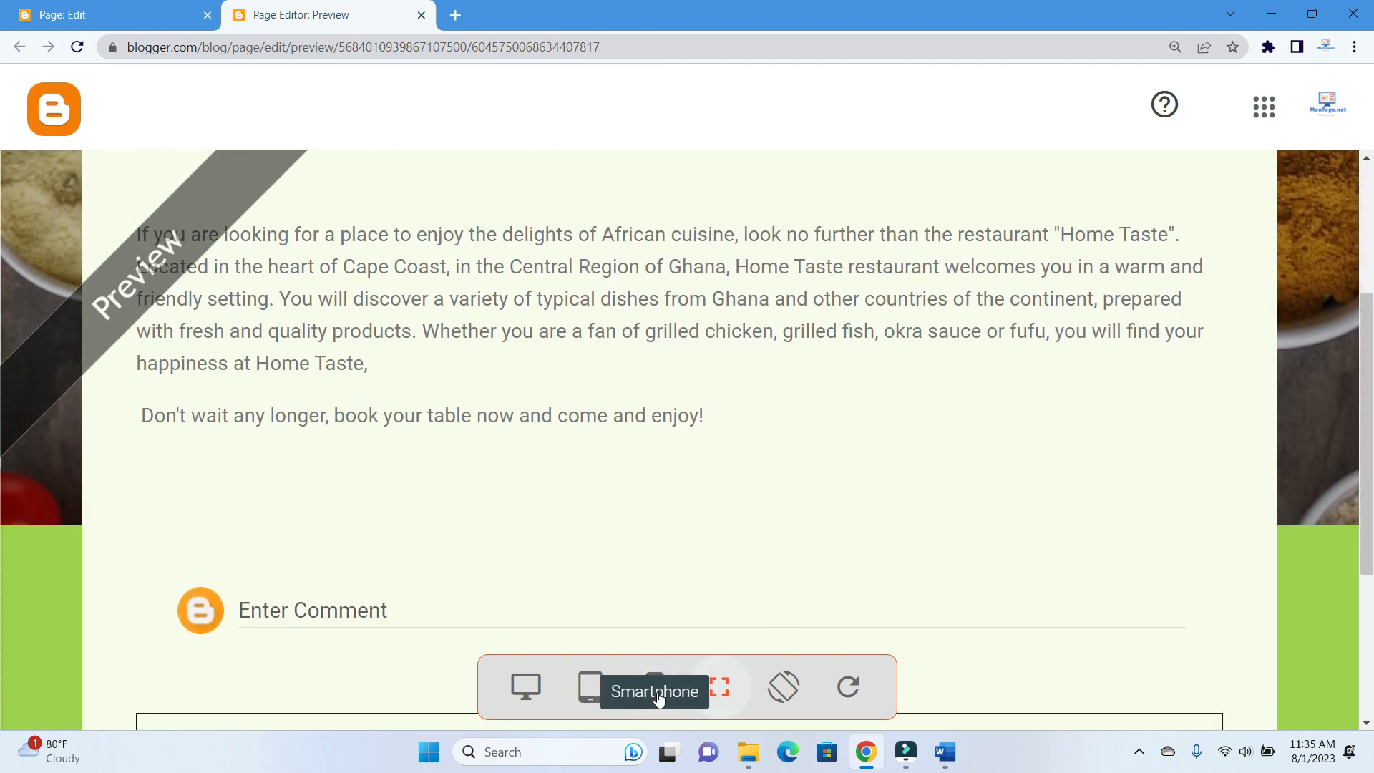
# Check the page preview in smartphone, tablet and desktop views, and close the preview
pyautogui.click(666, 689)
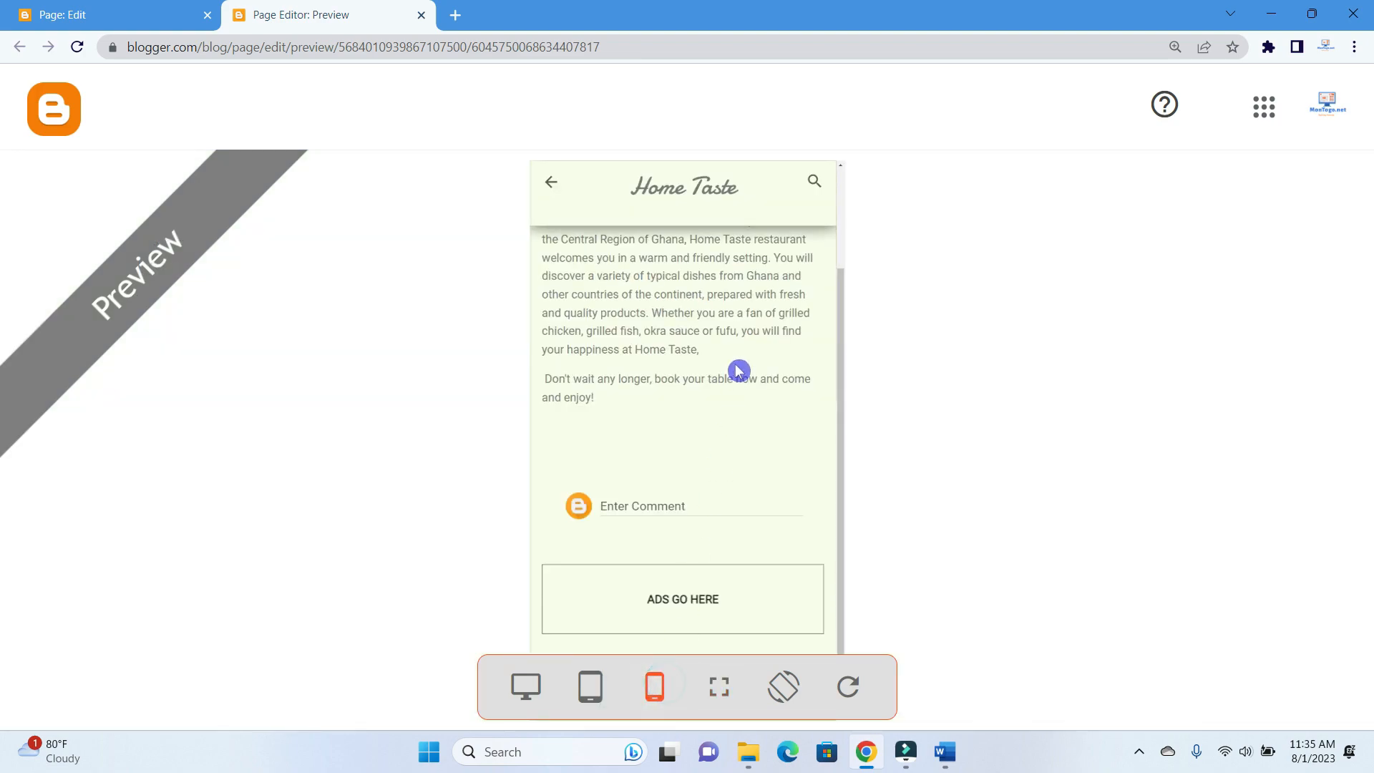
pyautogui.scroll(3, 738, 370)
pyautogui.scroll(-2, 739, 370)
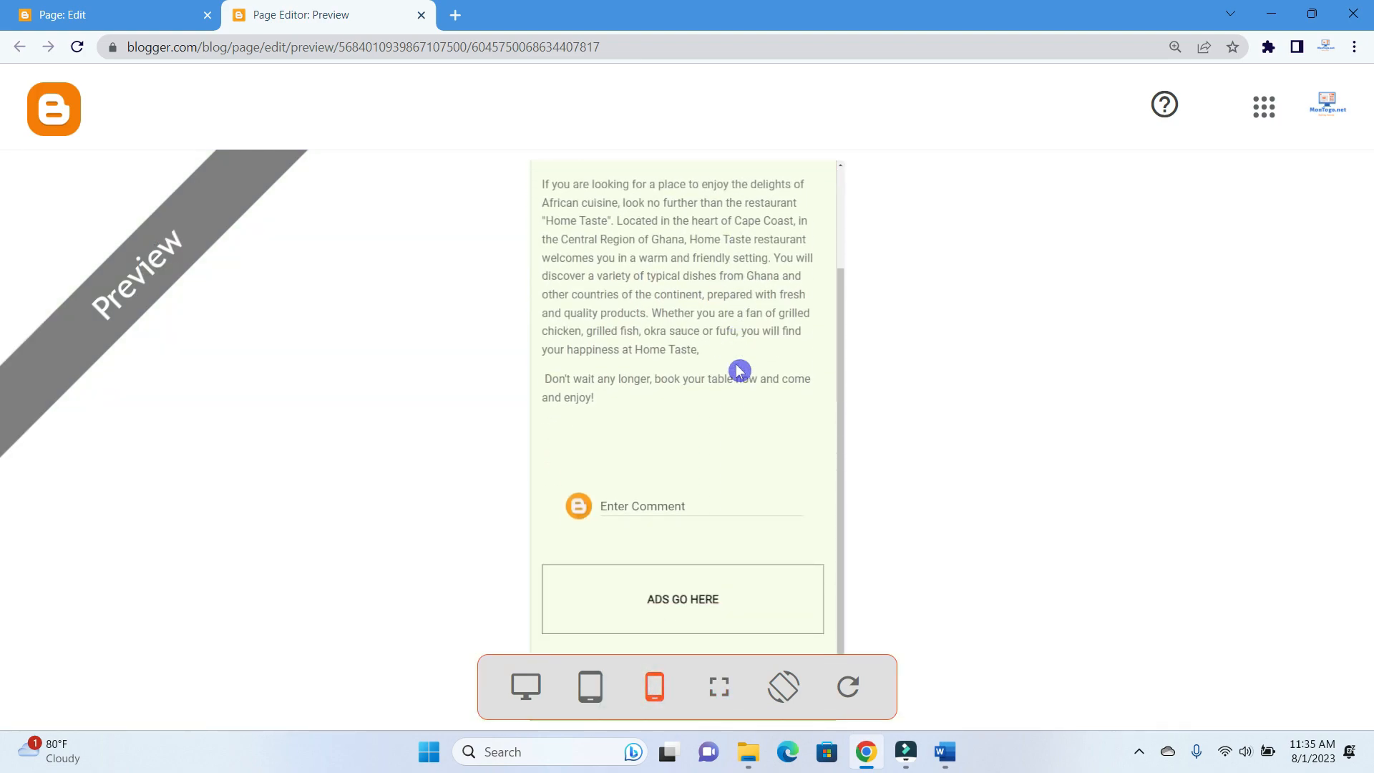
pyautogui.scroll(2, 739, 370)
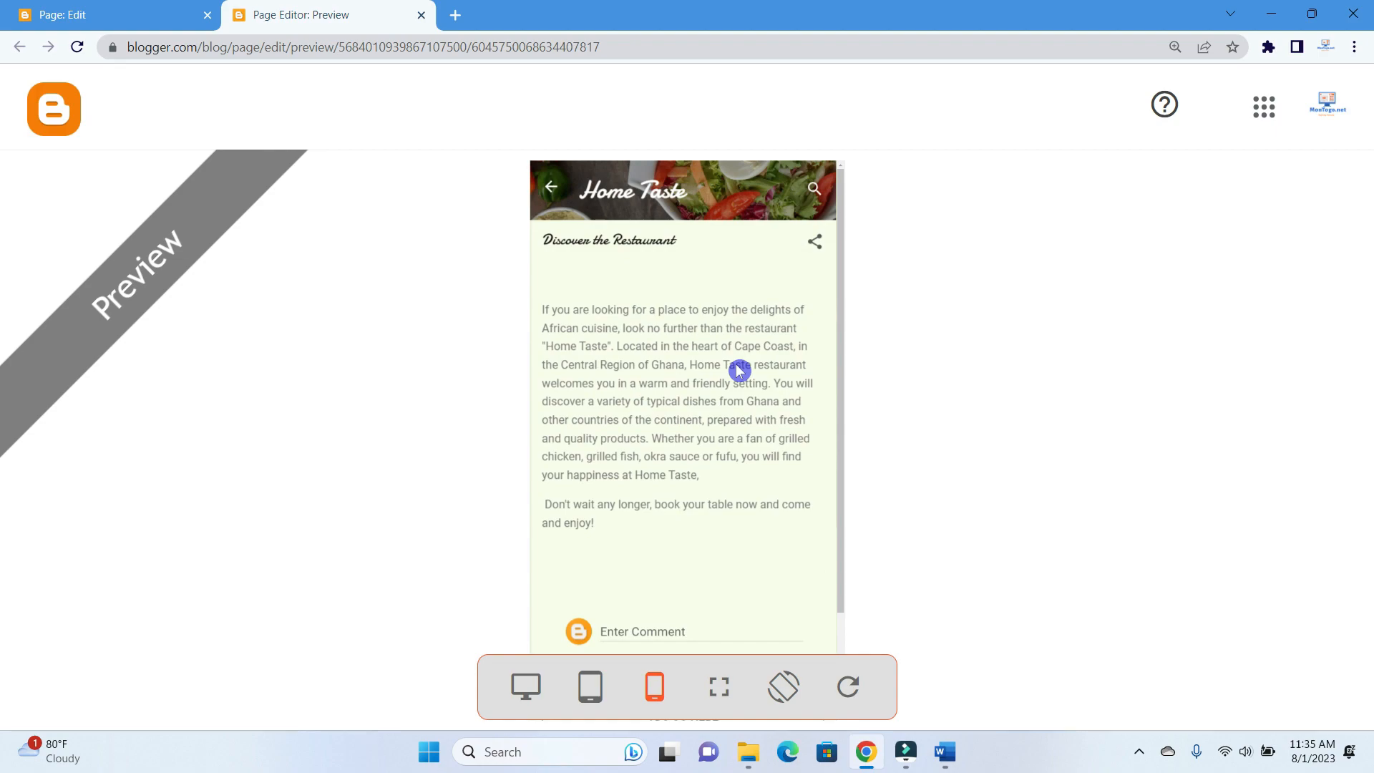
pyautogui.scroll(-2, 740, 370)
pyautogui.scroll(2, 739, 370)
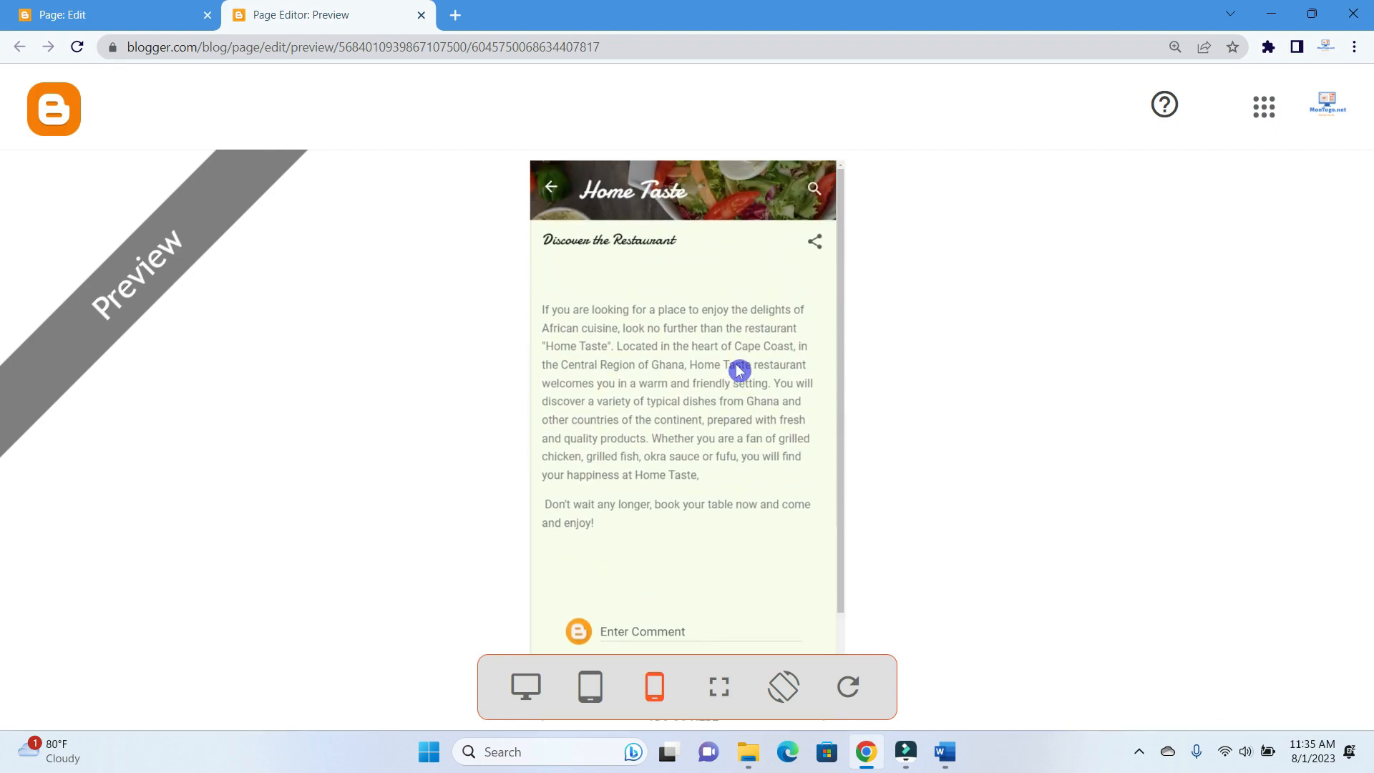
pyautogui.click(584, 711)
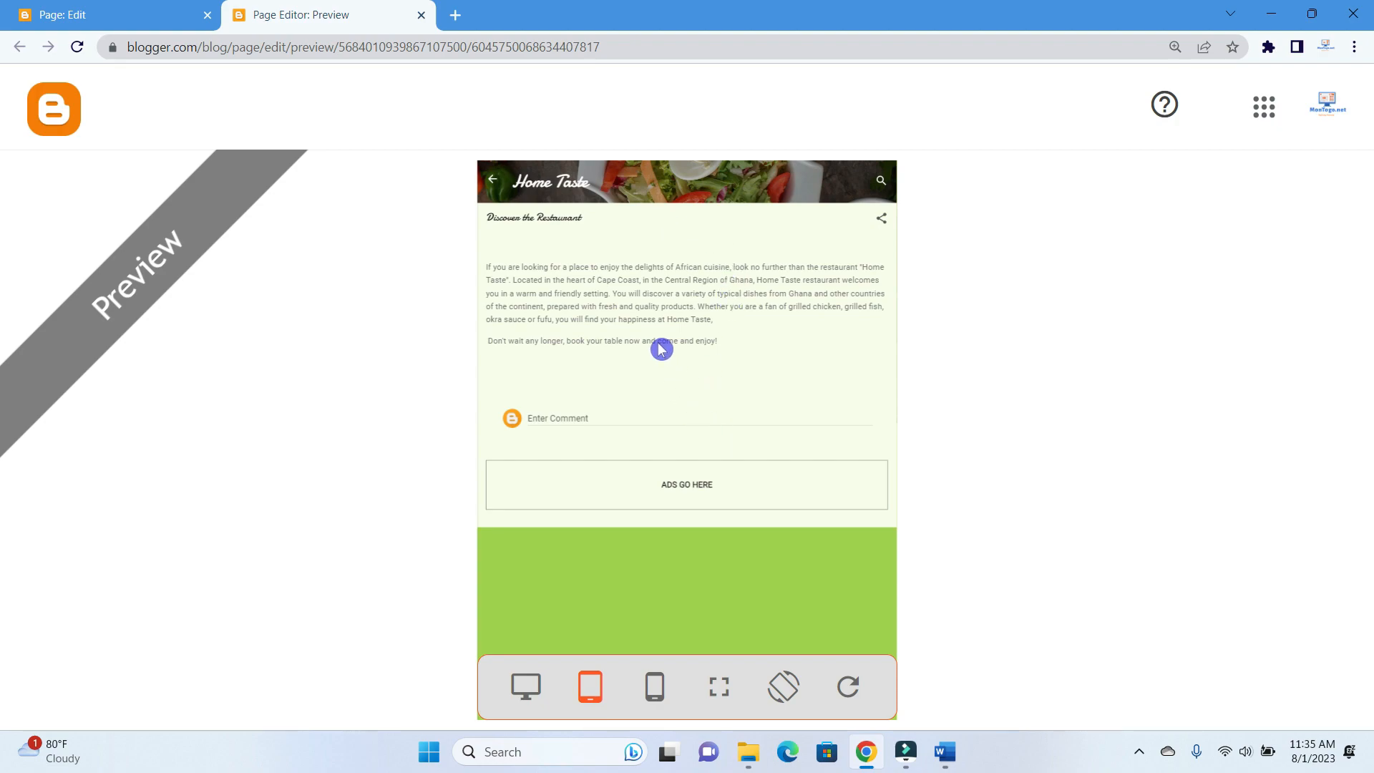
pyautogui.click(527, 705)
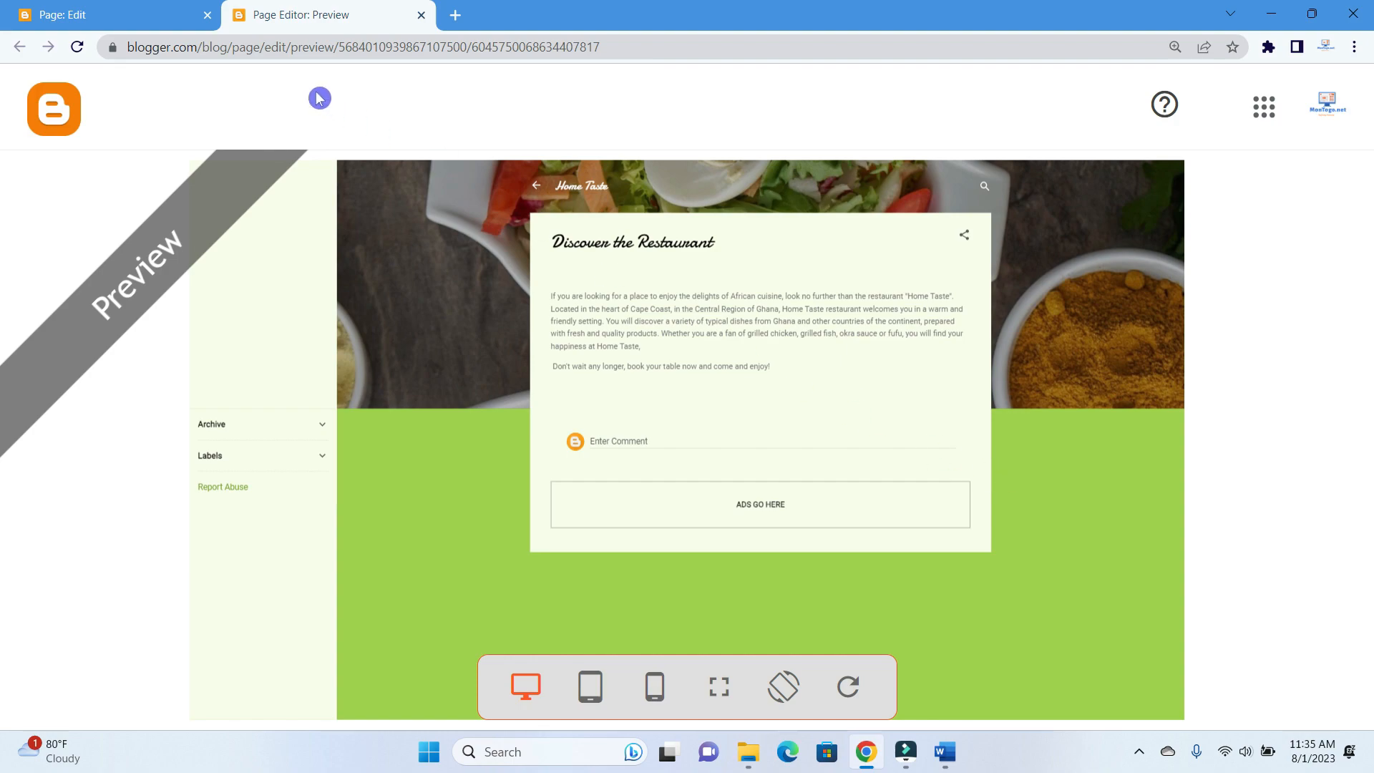
pyautogui.click(421, 16)
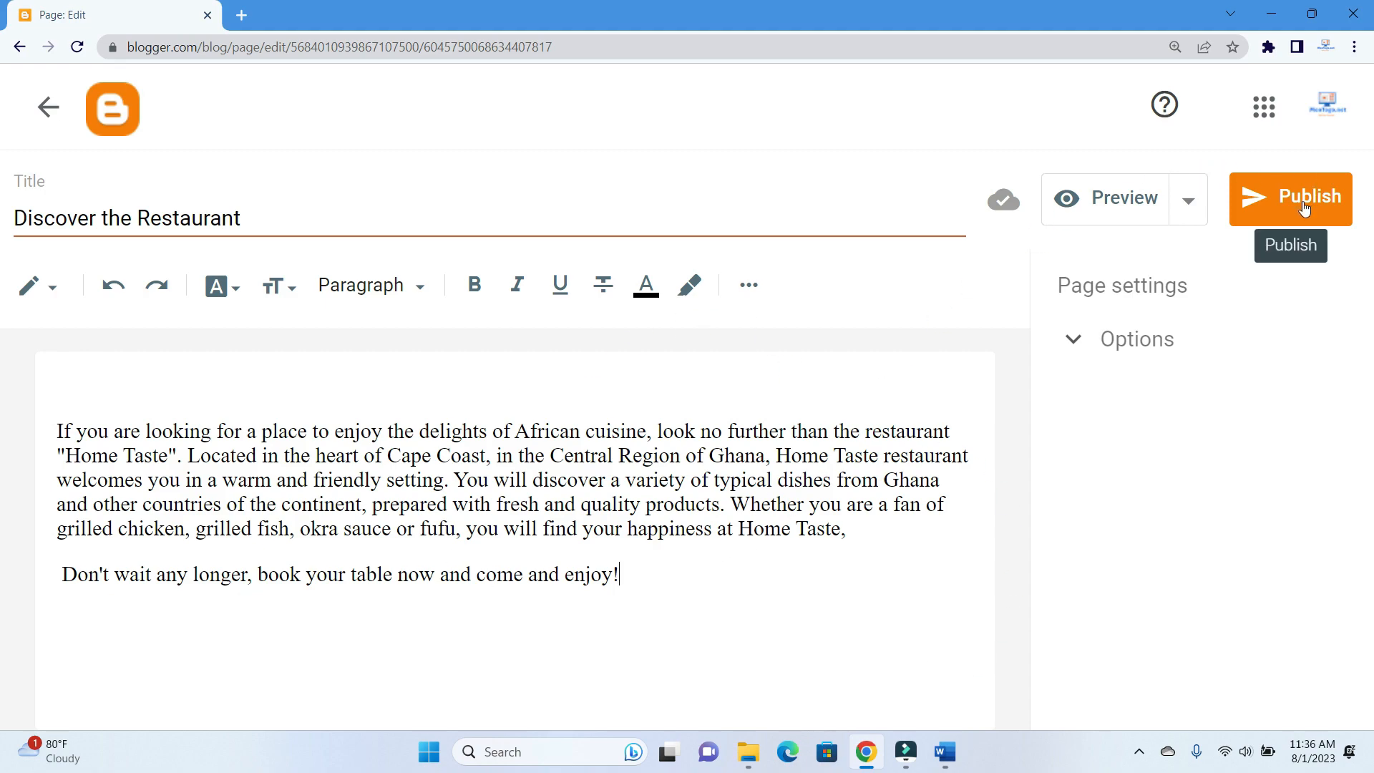
# Show the page's reader comment options and publish the Discover the Restaurant page with comments allowed
pyautogui.click(1070, 342)
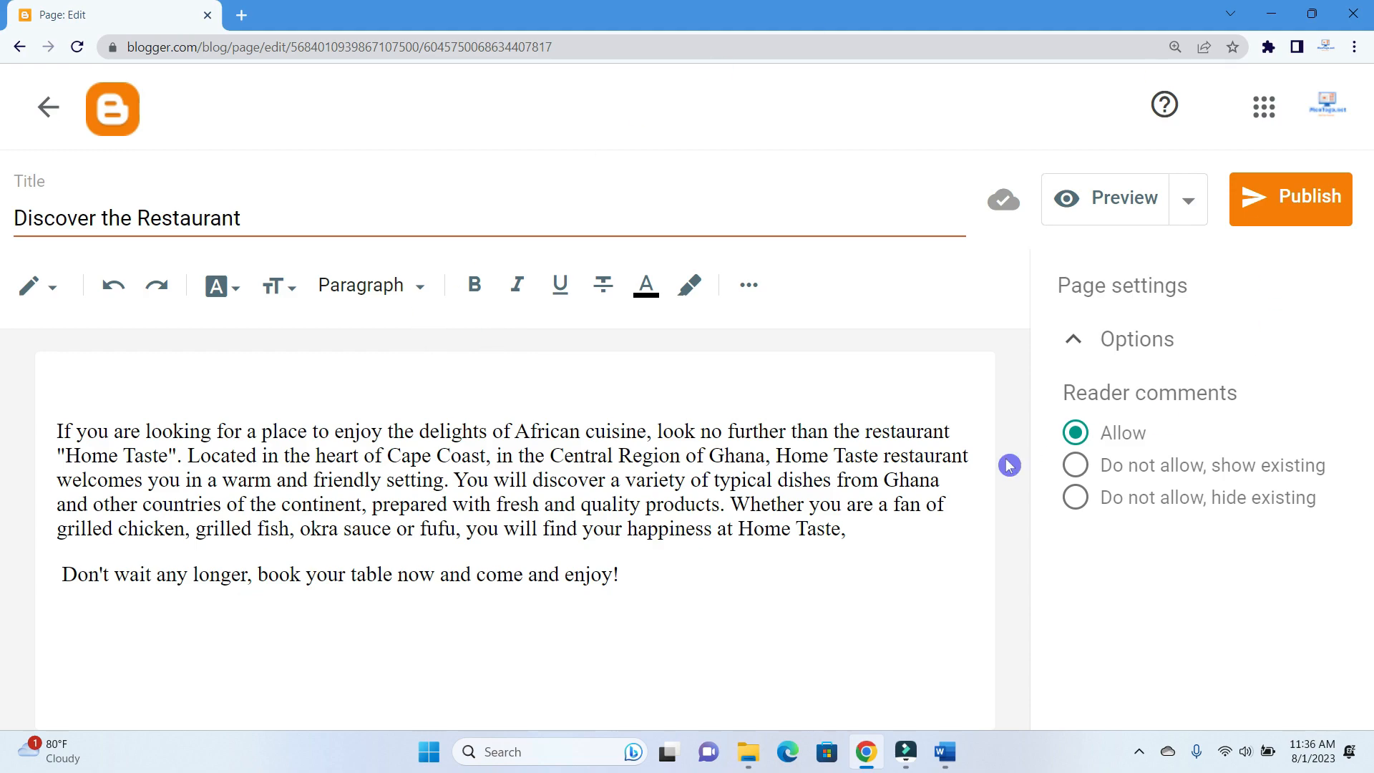
pyautogui.click(1306, 201)
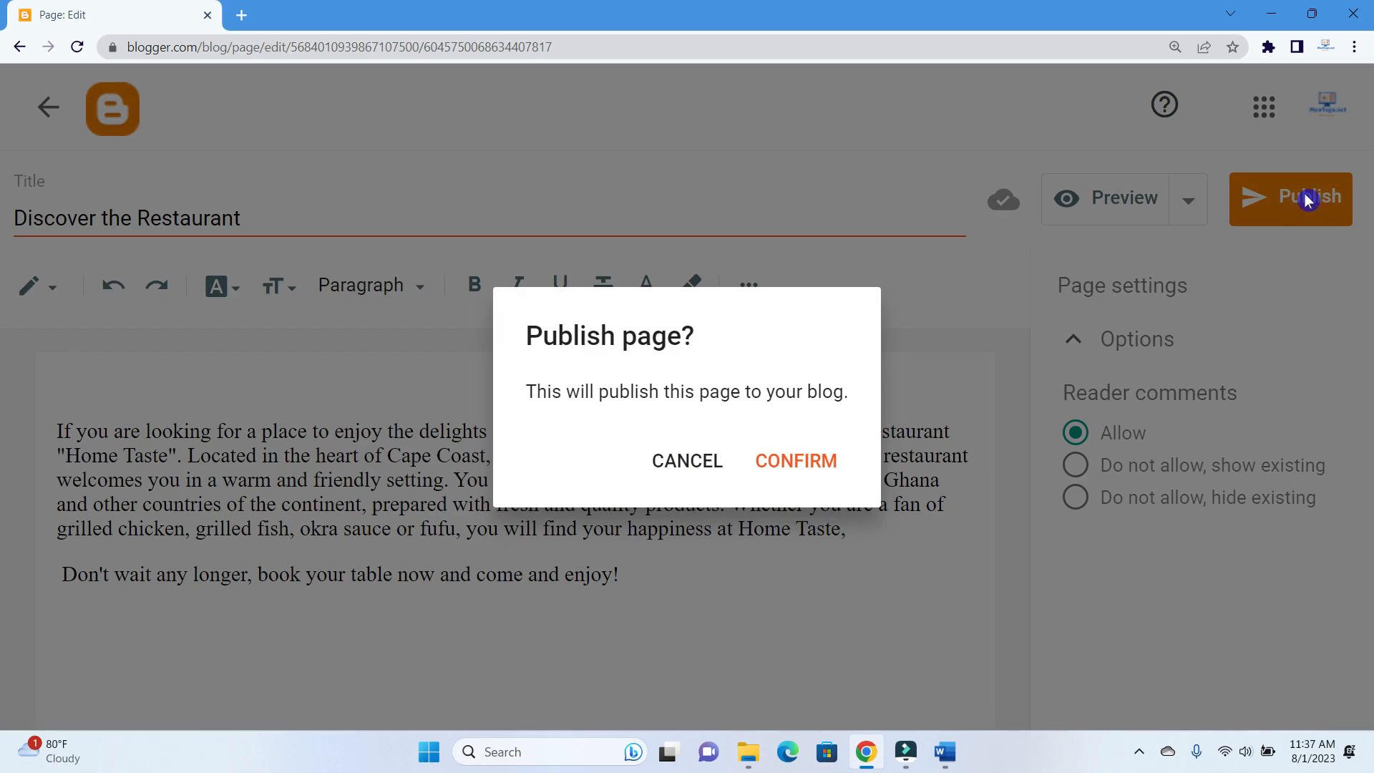
pyautogui.click(803, 469)
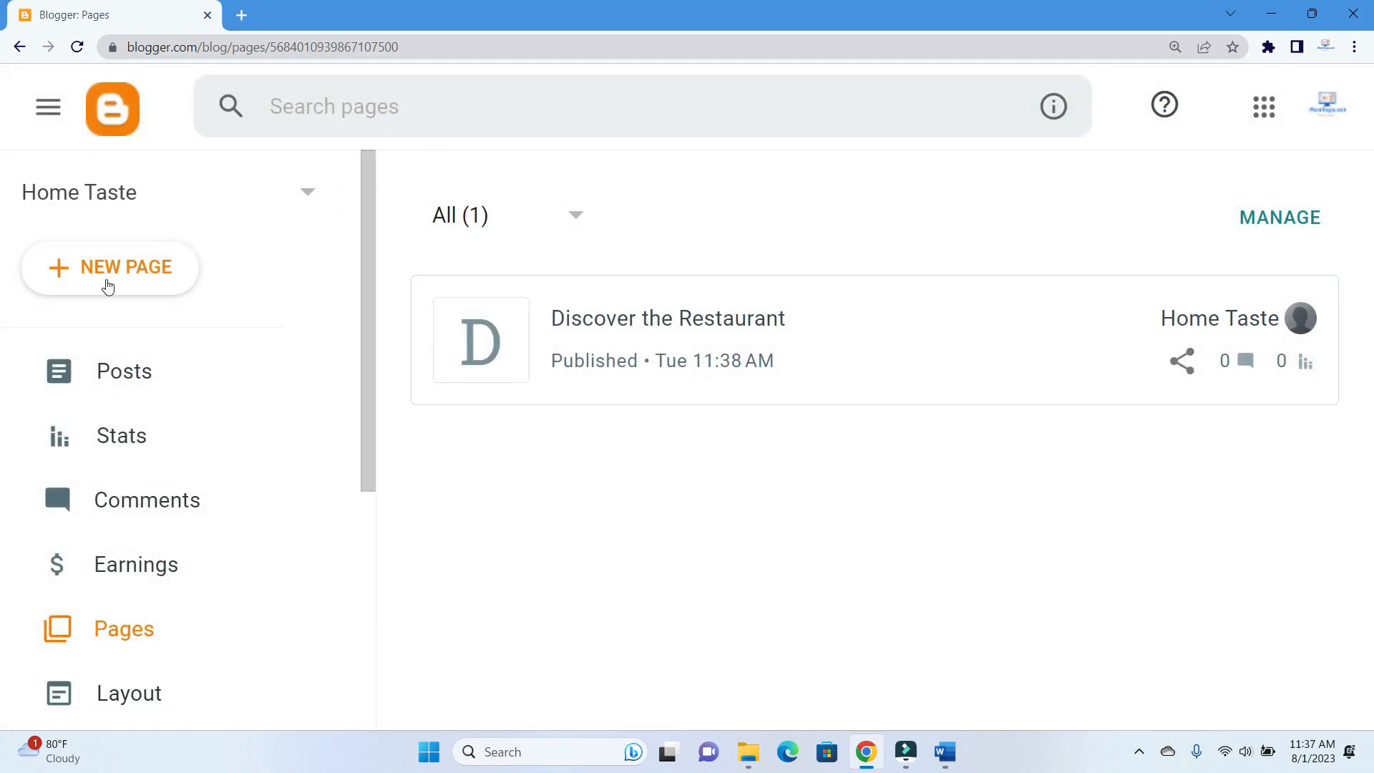
# View the published Discover the Restaurant page and the blog's home page, and close the blog tab
pyautogui.click(820, 391)
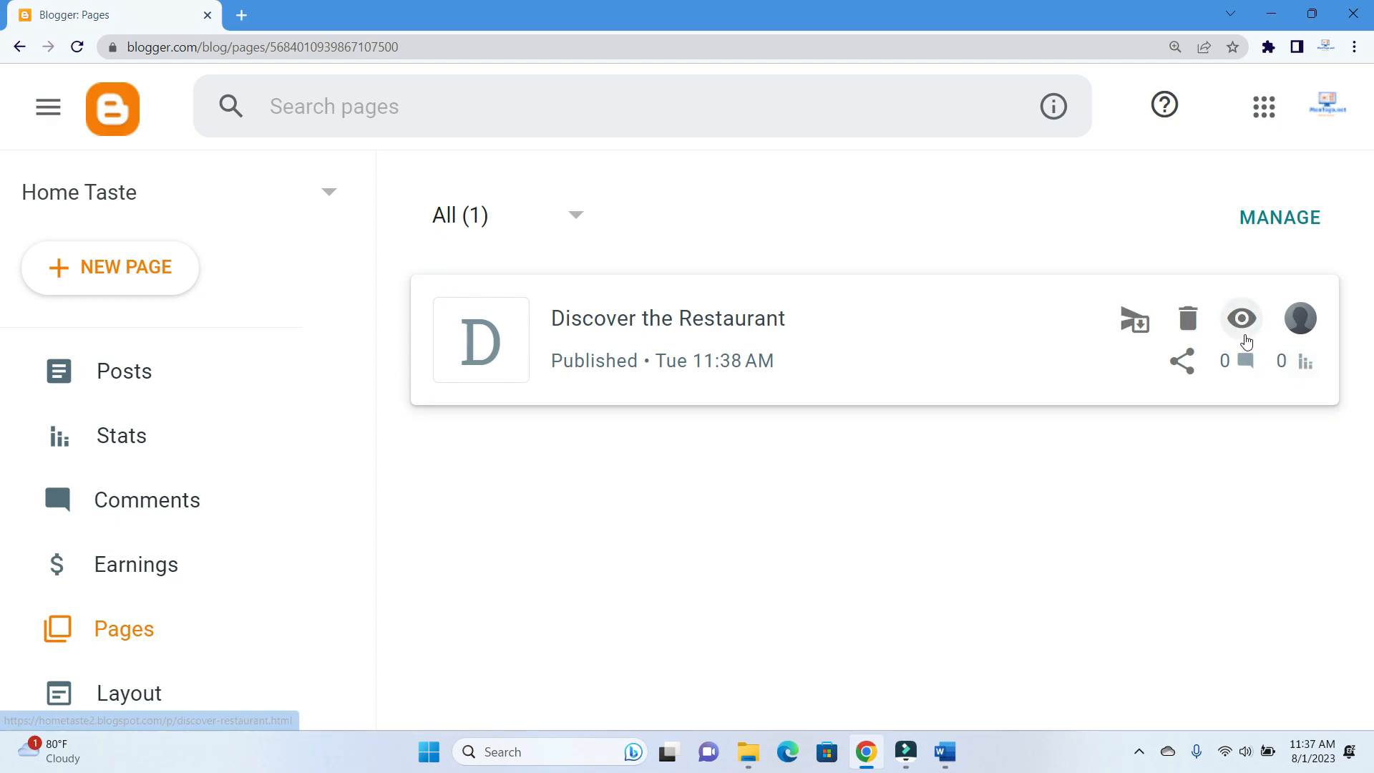
pyautogui.click(1243, 320)
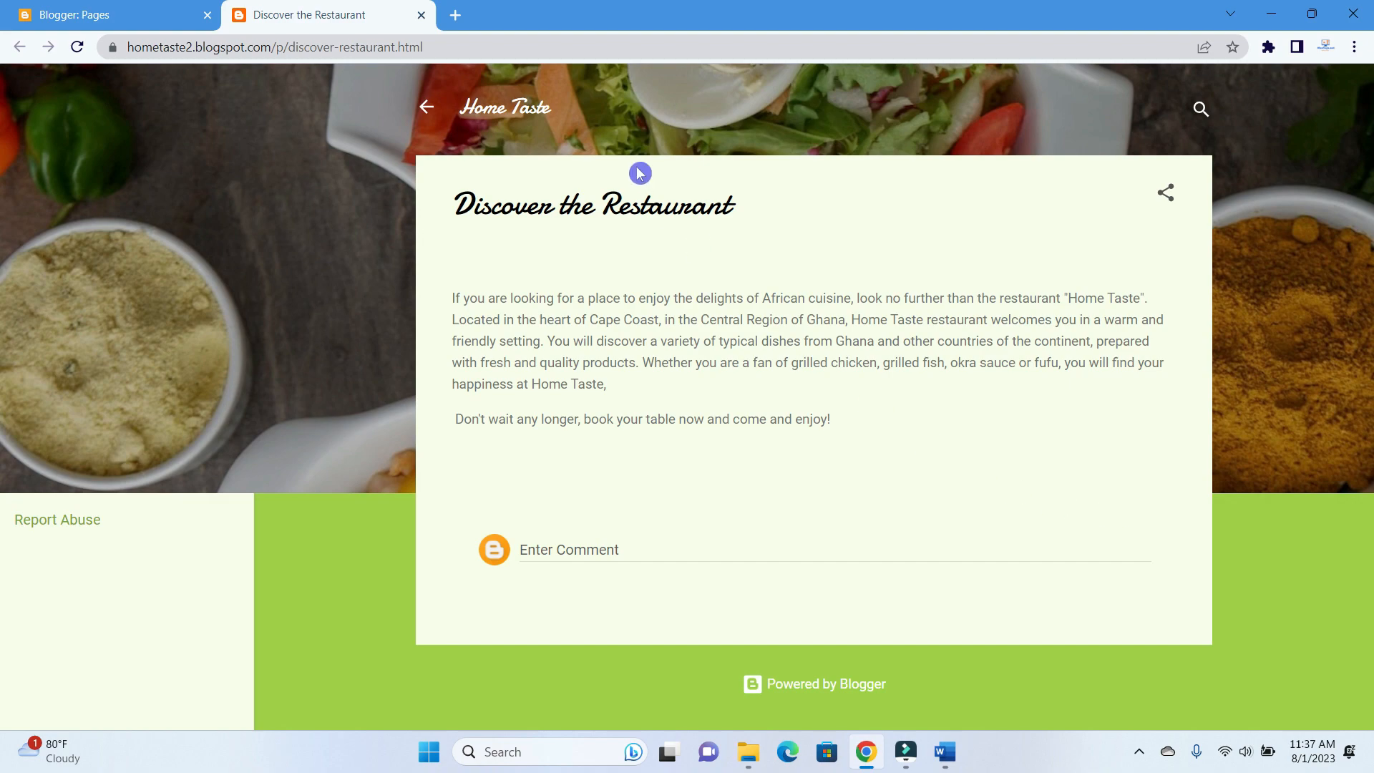
pyautogui.click(469, 106)
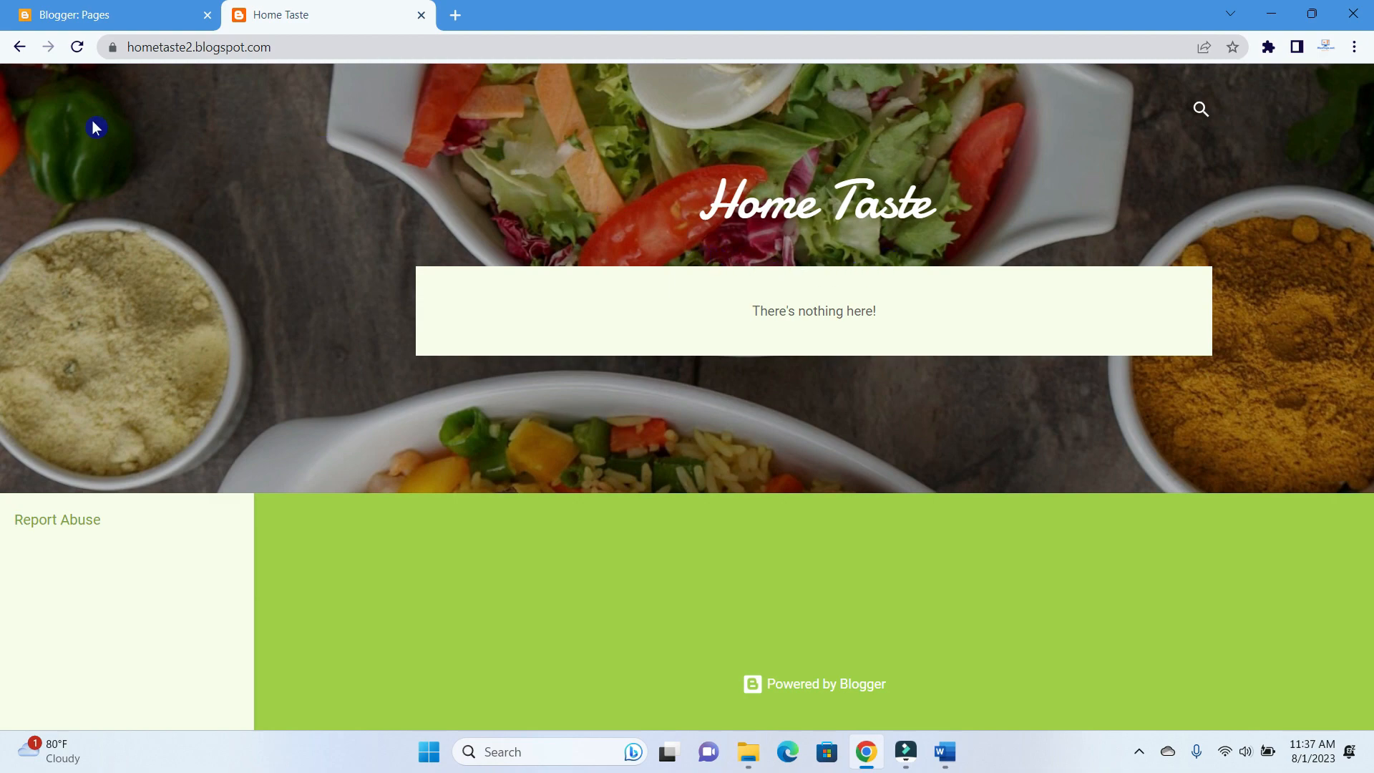
pyautogui.click(80, 47)
pyautogui.click(423, 15)
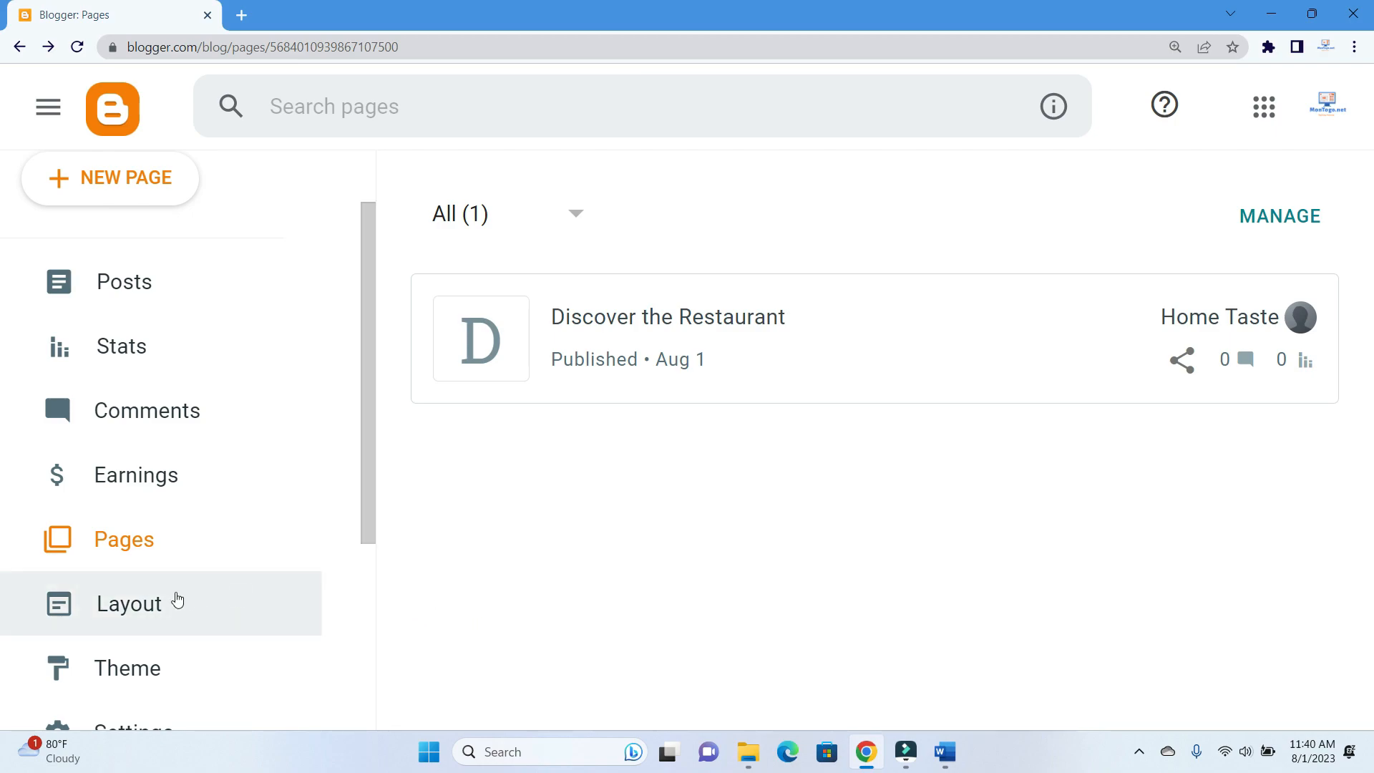
# Open the blog's Layout section and examine its gadget areas, from Sidebar, Search and Header through Page List and Ads to Page Body
pyautogui.click(125, 622)
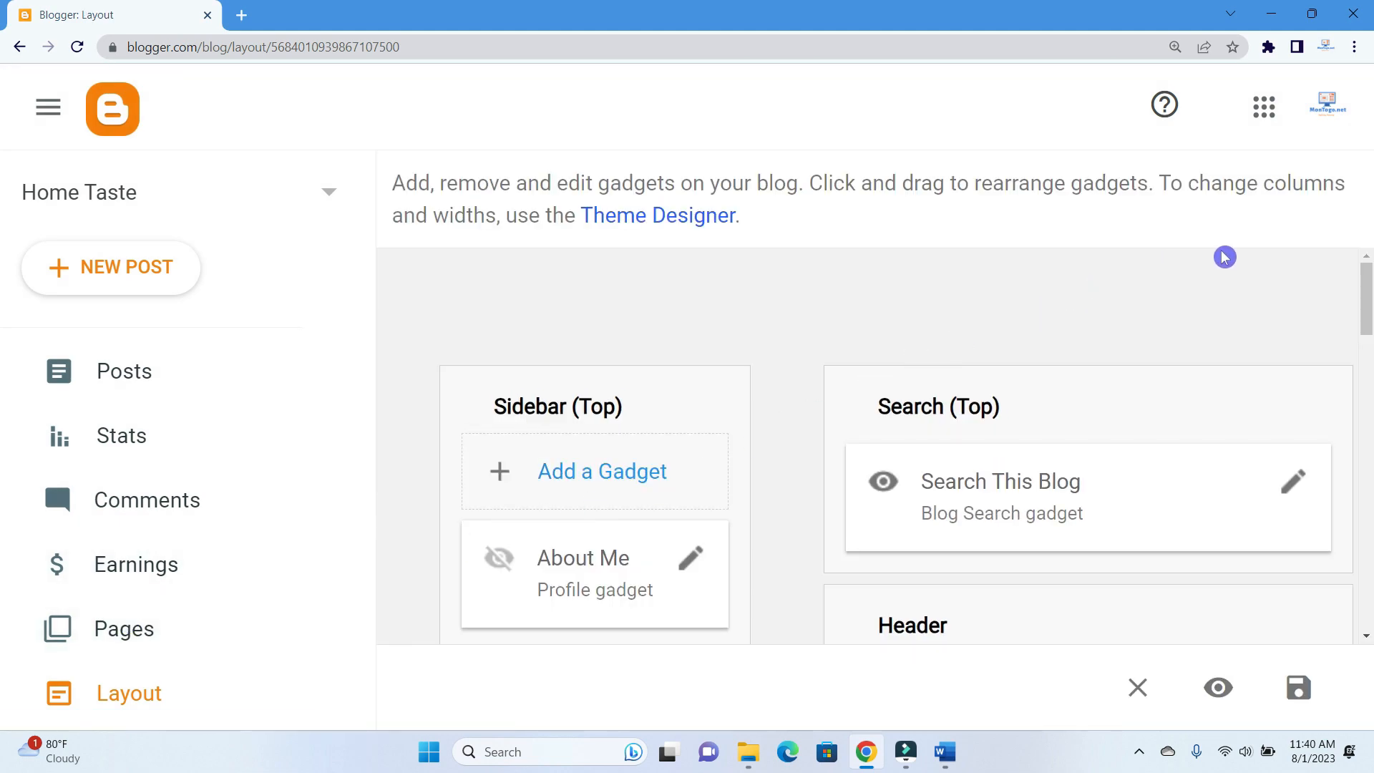
pyautogui.scroll(-3, 1224, 257)
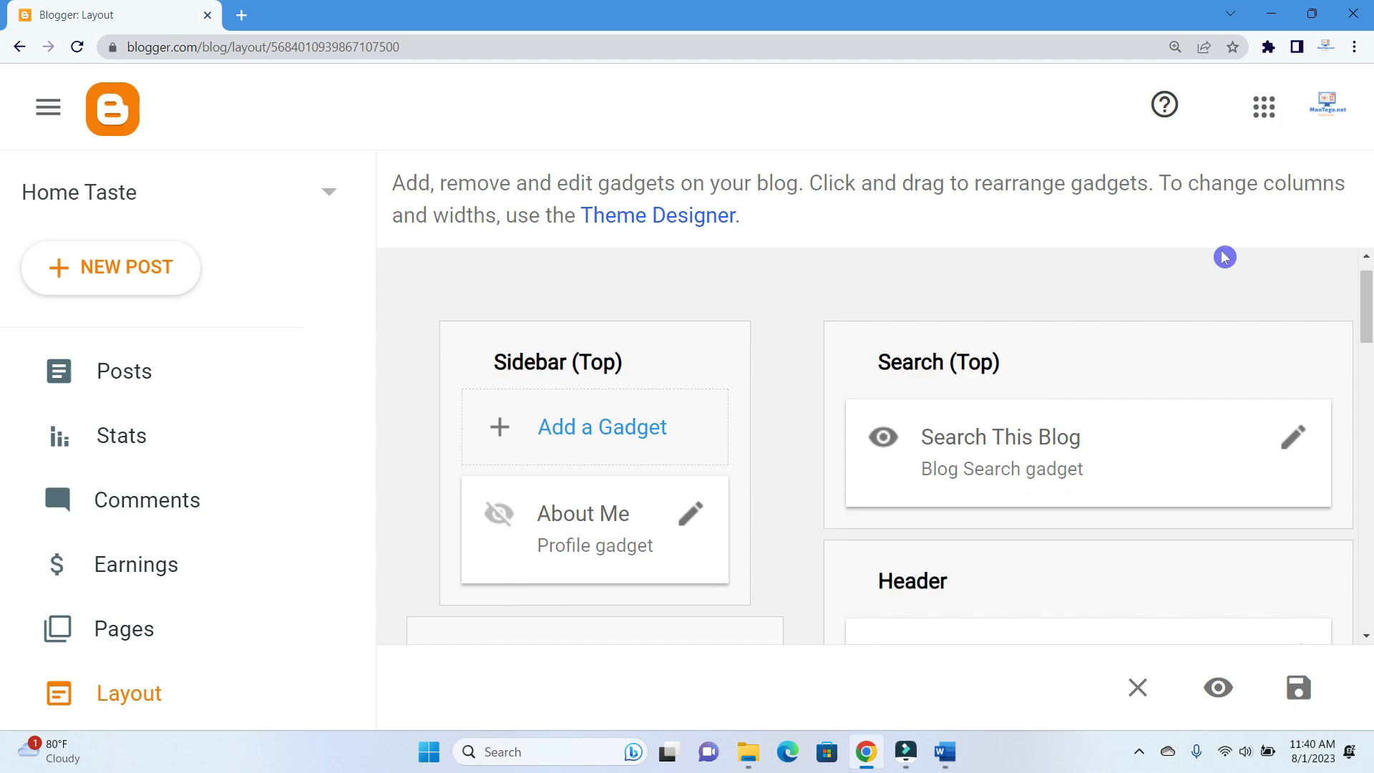
pyautogui.scroll(3, 1224, 257)
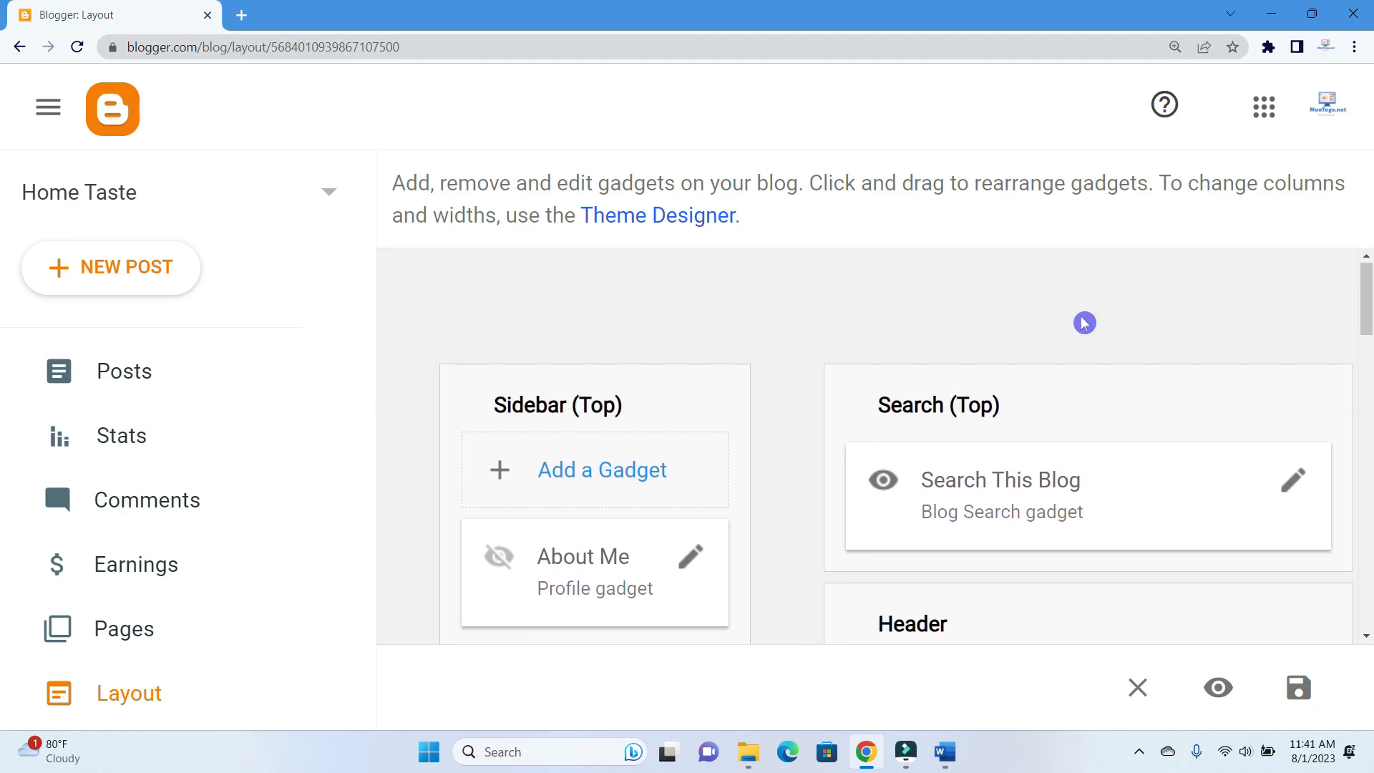
pyautogui.scroll(-4, 1083, 320)
pyautogui.scroll(-6, 745, 408)
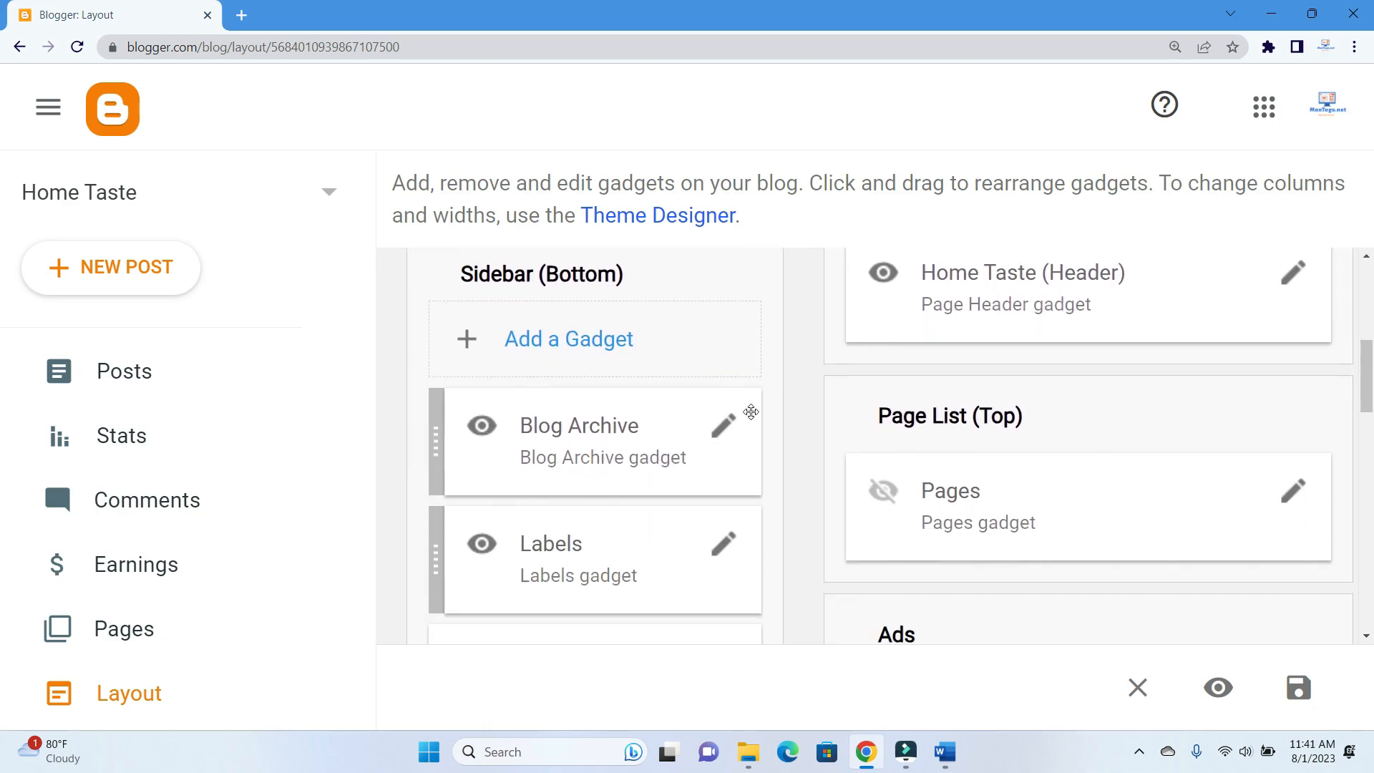
pyautogui.scroll(-9, 858, 477)
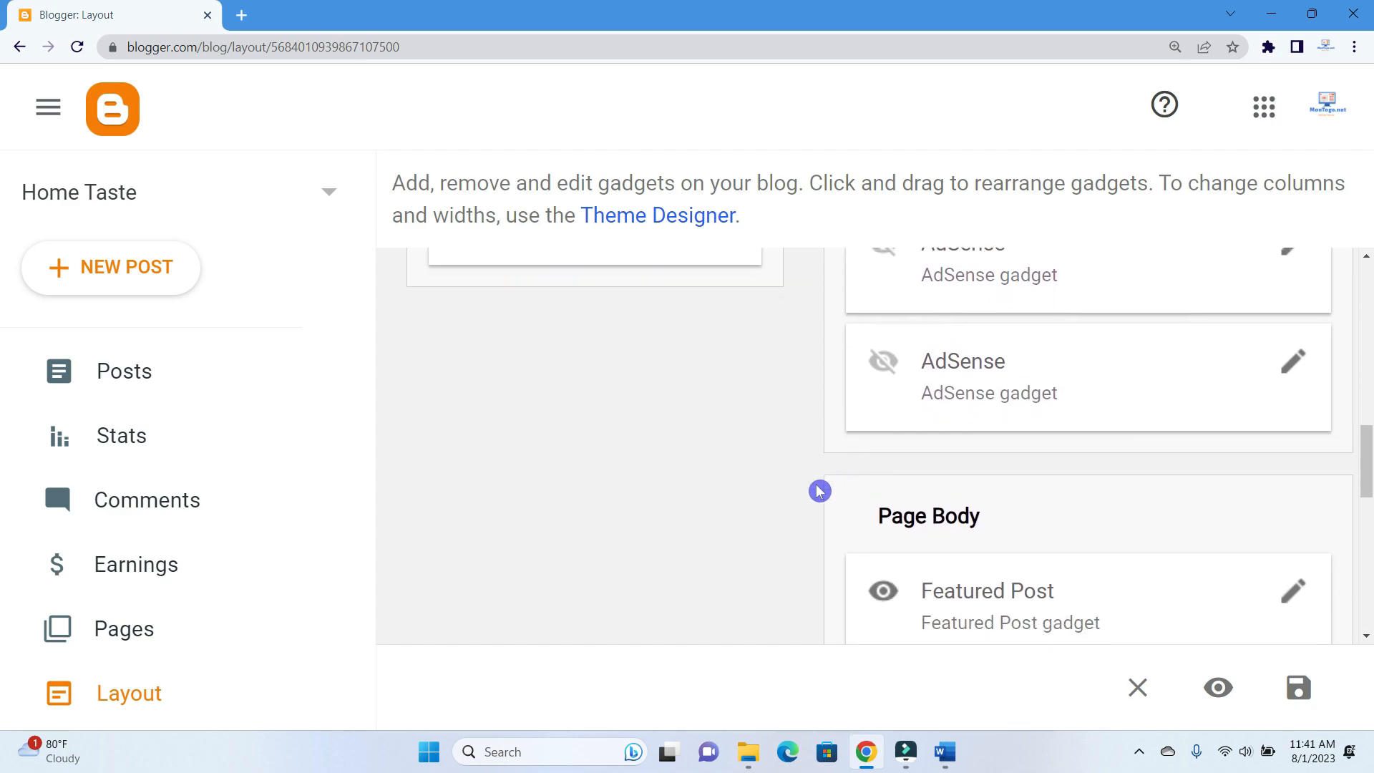
pyautogui.scroll(8, 803, 479)
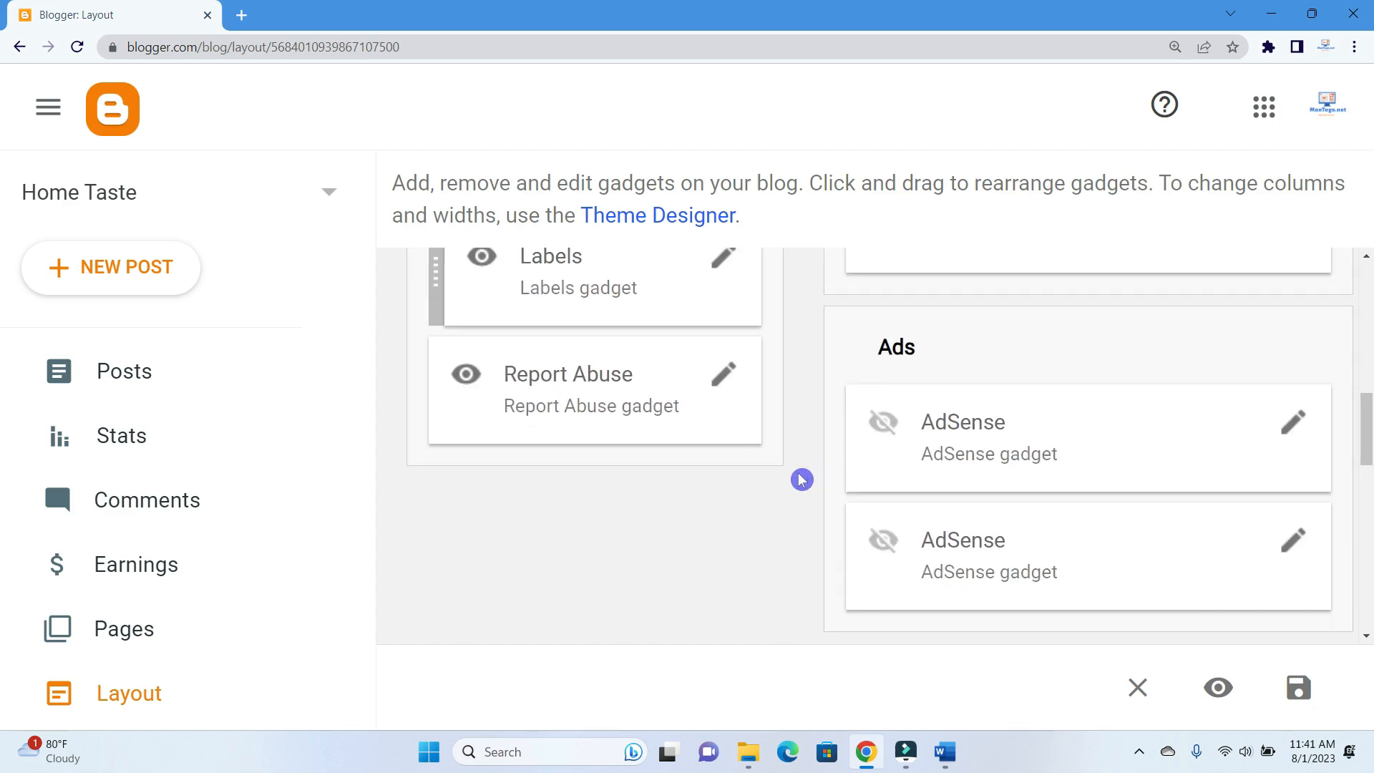
pyautogui.scroll(4, 802, 480)
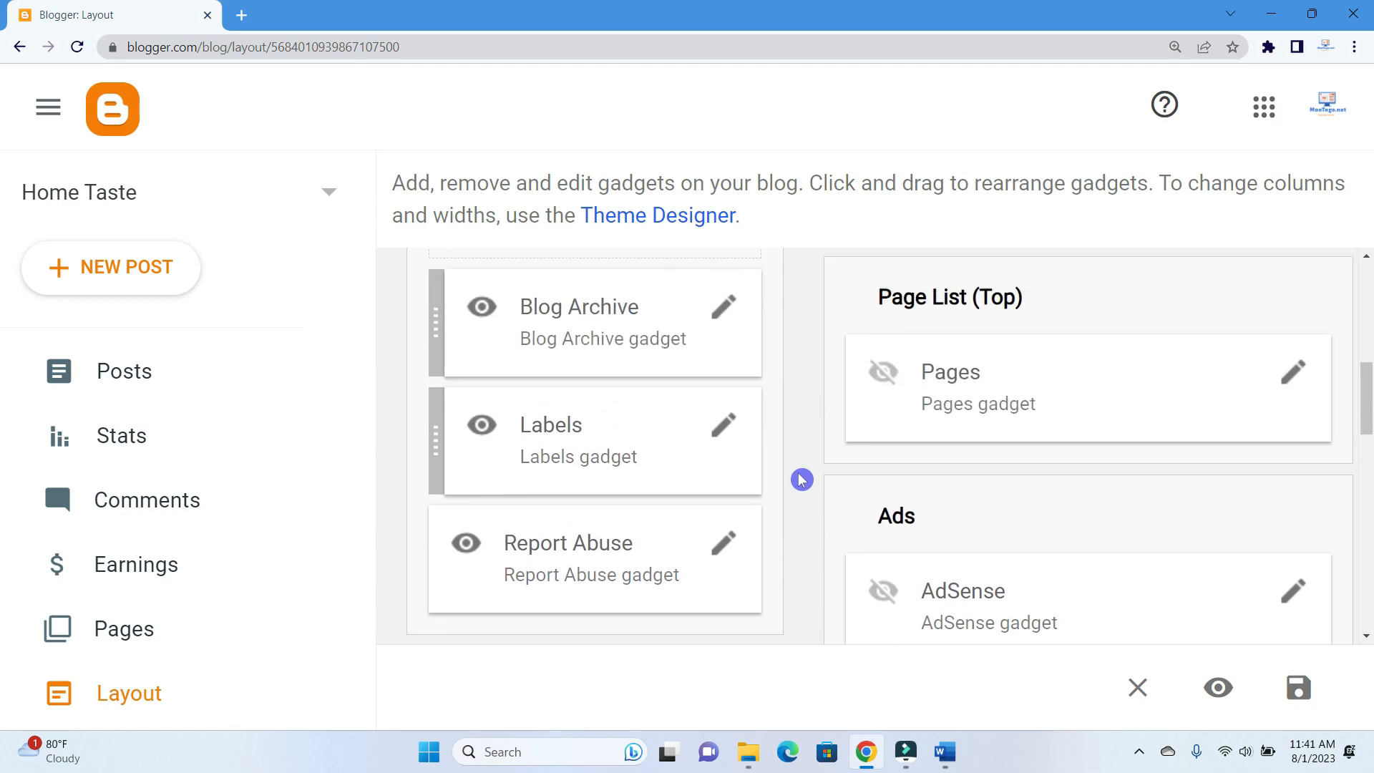
pyautogui.scroll(1, 801, 480)
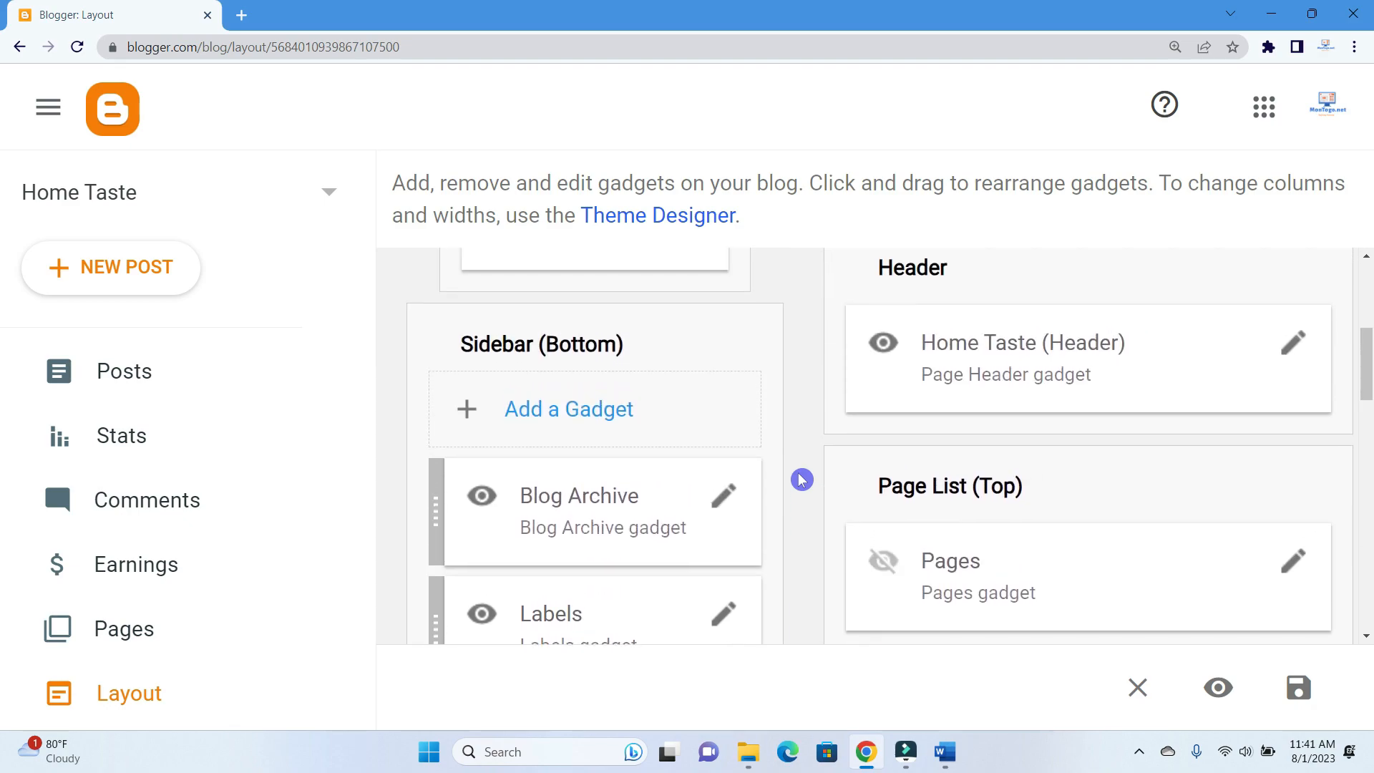
pyautogui.scroll(2, 801, 480)
pyautogui.scroll(1, 804, 418)
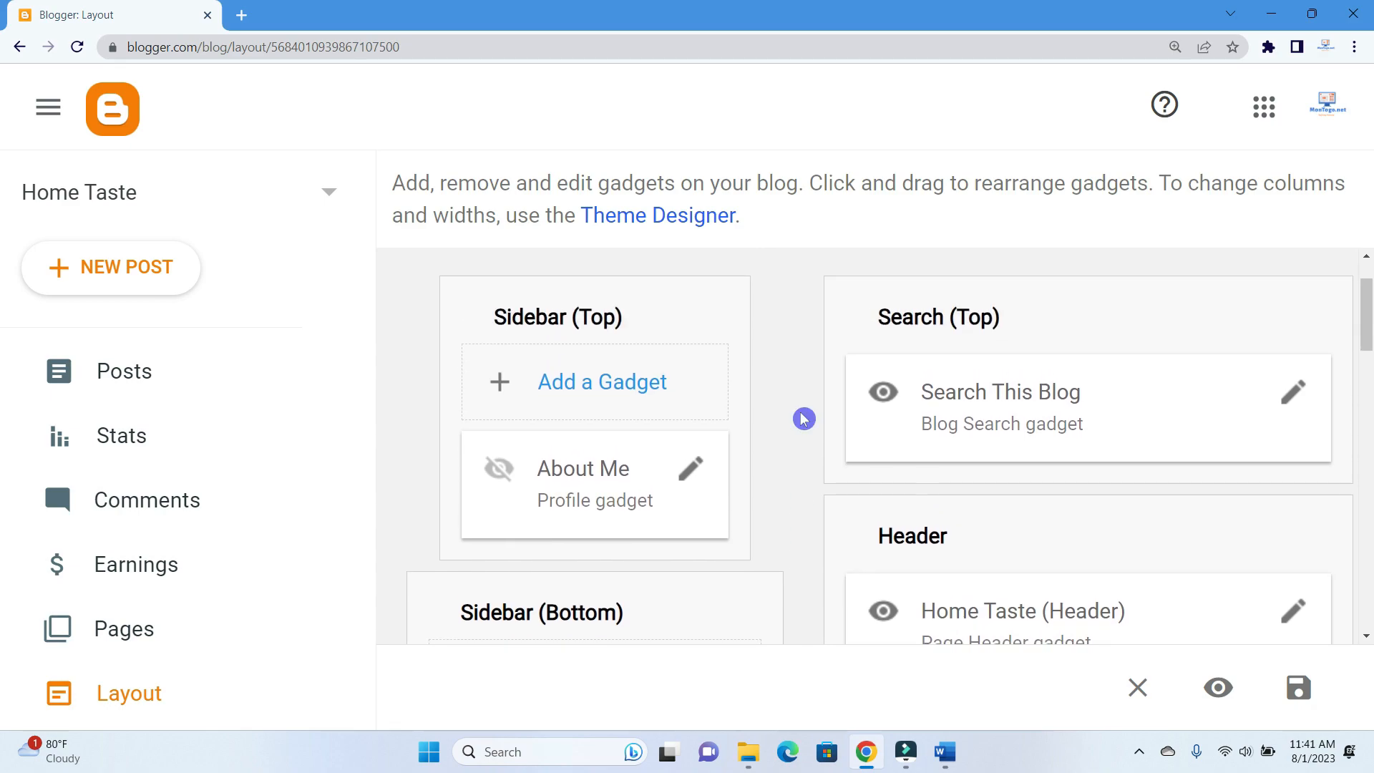
pyautogui.scroll(-1, 804, 419)
pyautogui.scroll(1, 816, 392)
pyautogui.scroll(-1, 1094, 481)
pyautogui.scroll(1, 1078, 420)
pyautogui.scroll(-1, 959, 562)
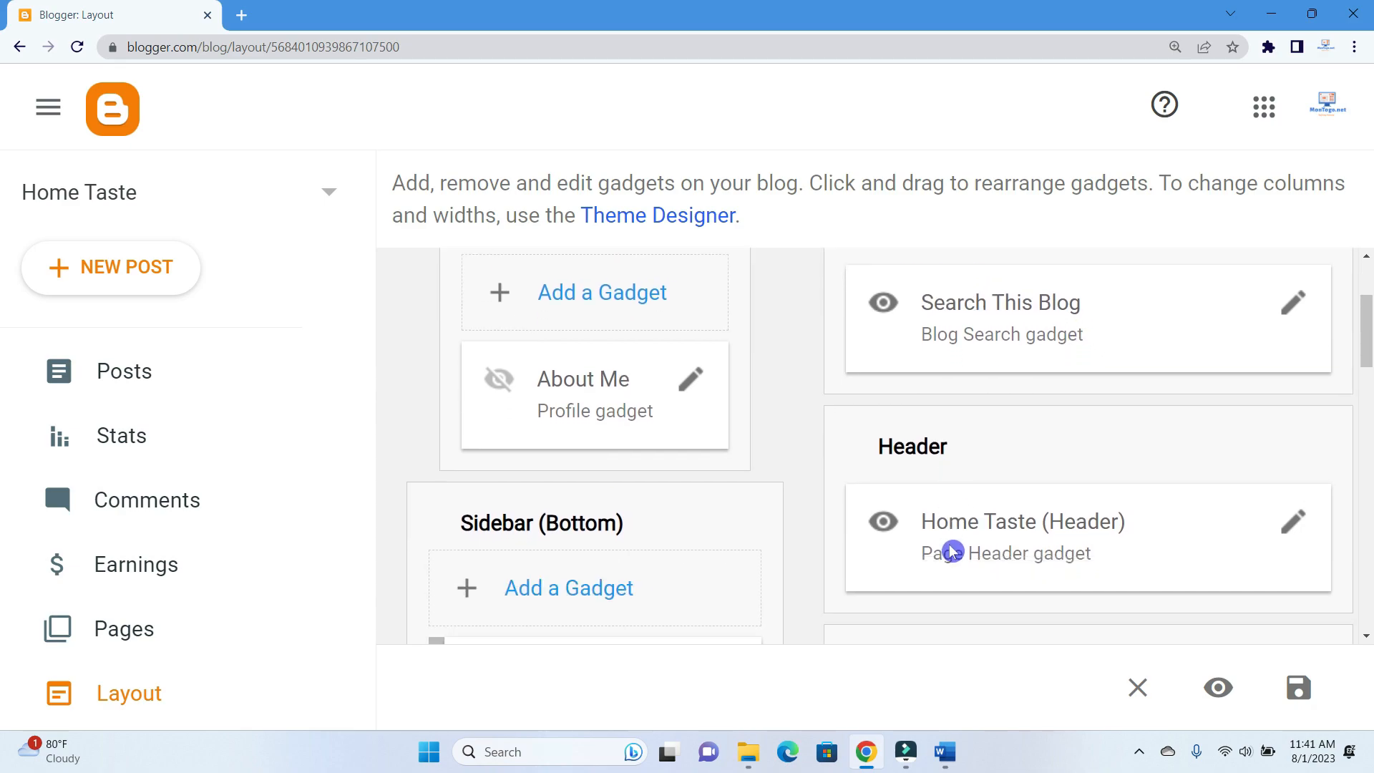
pyautogui.scroll(-2, 953, 552)
pyautogui.scroll(-3, 969, 500)
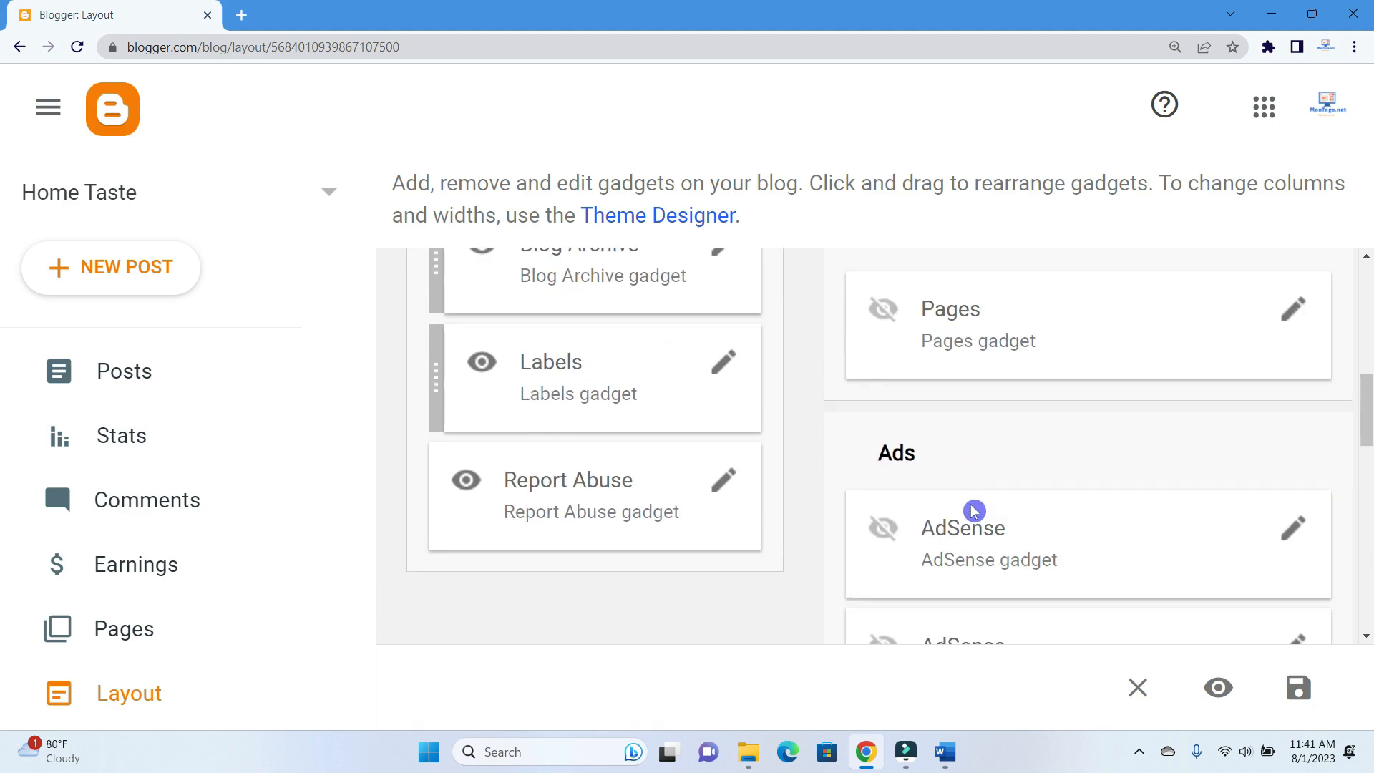
pyautogui.scroll(-2, 973, 511)
pyautogui.scroll(-2, 1080, 444)
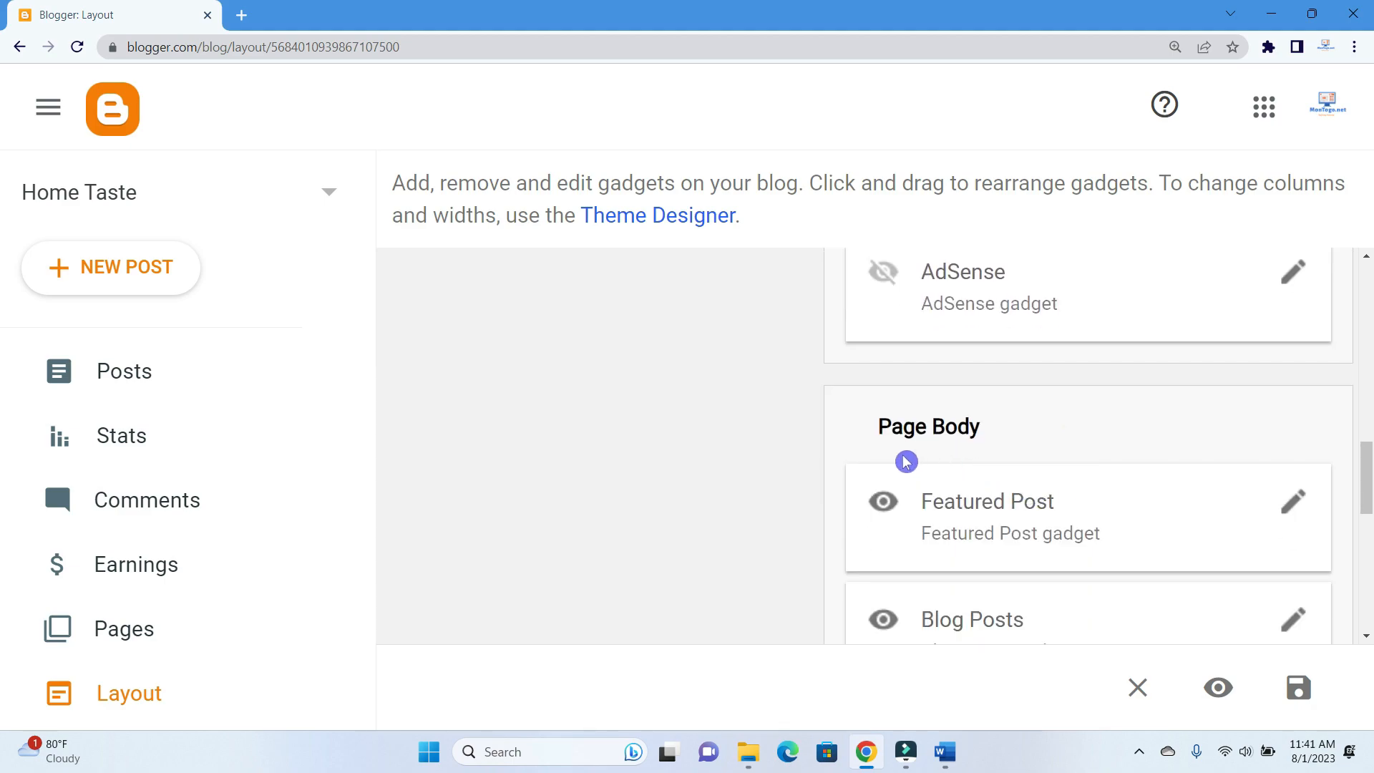
pyautogui.scroll(-2, 932, 459)
pyautogui.scroll(10, 929, 457)
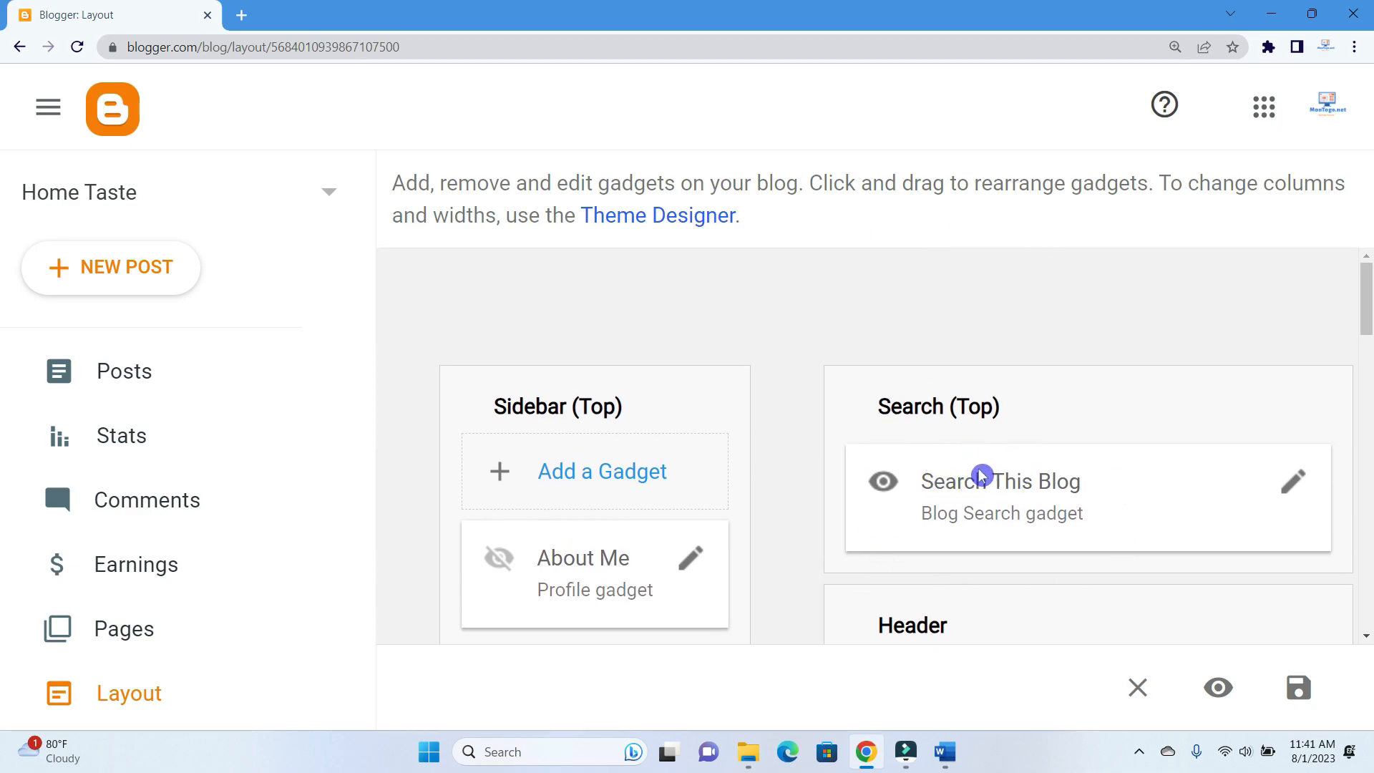
# Examine the Sidebar, Search, Header and Page List gadgets and their visibility in the blog layout
pyautogui.scroll(-1, 981, 475)
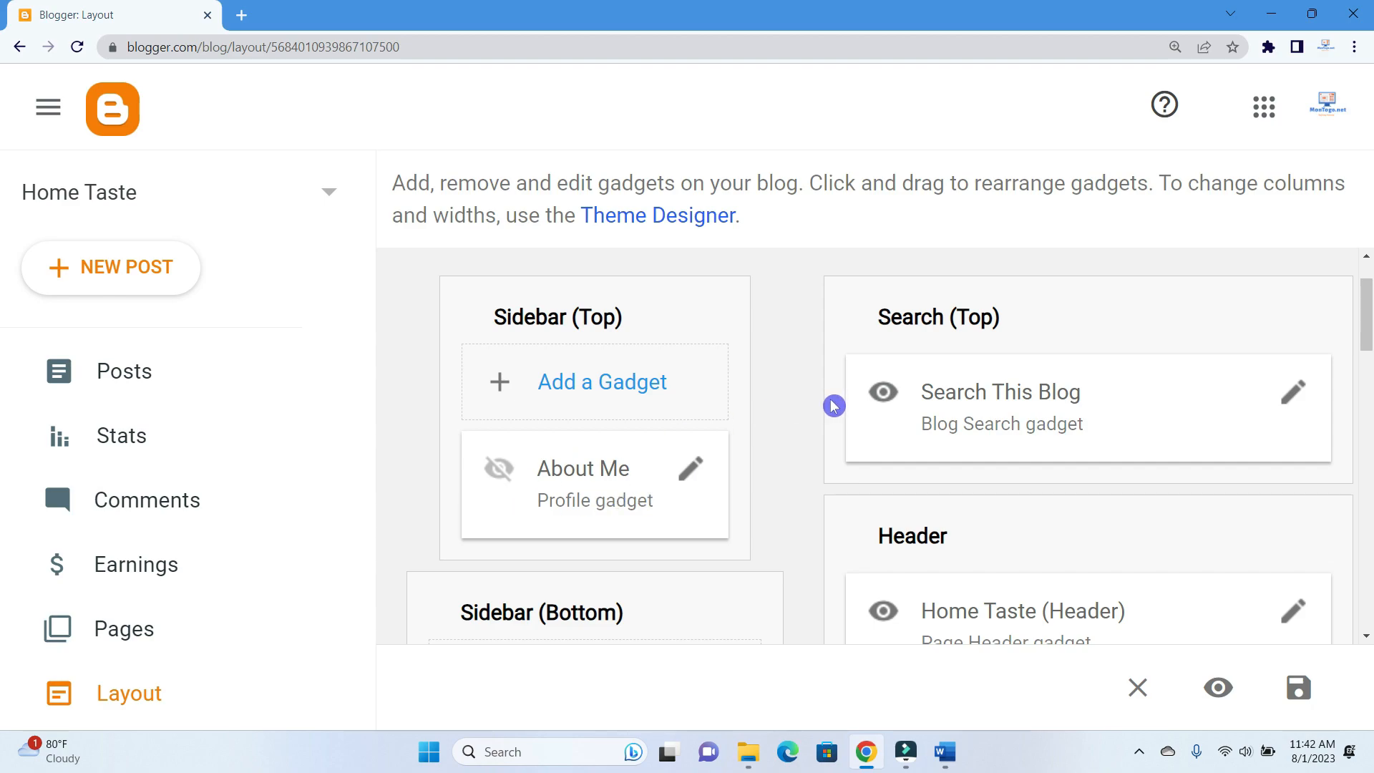
pyautogui.moveTo(501, 491)
pyautogui.moveTo(888, 402)
pyautogui.scroll(-1, 793, 471)
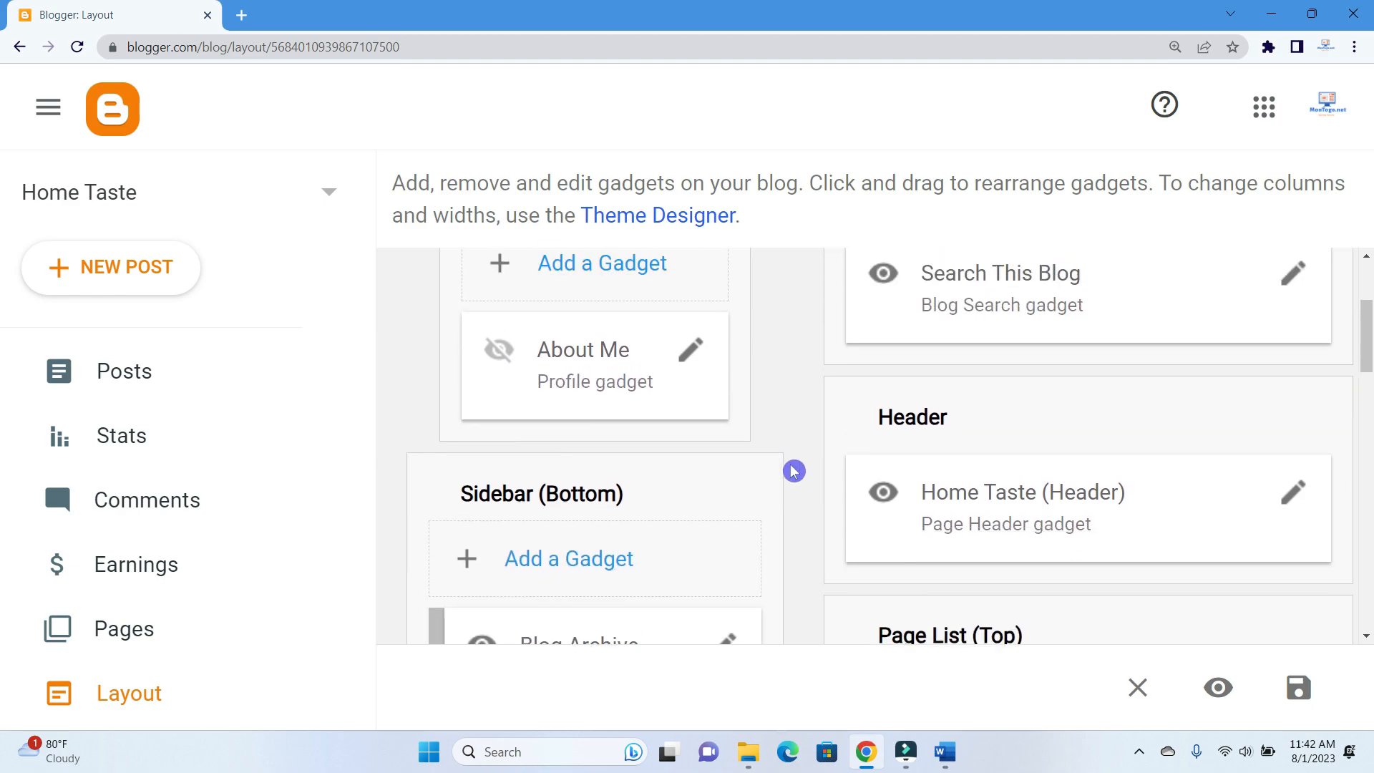
pyautogui.scroll(1, 793, 471)
pyautogui.scroll(-2, 793, 471)
pyautogui.scroll(3, 793, 471)
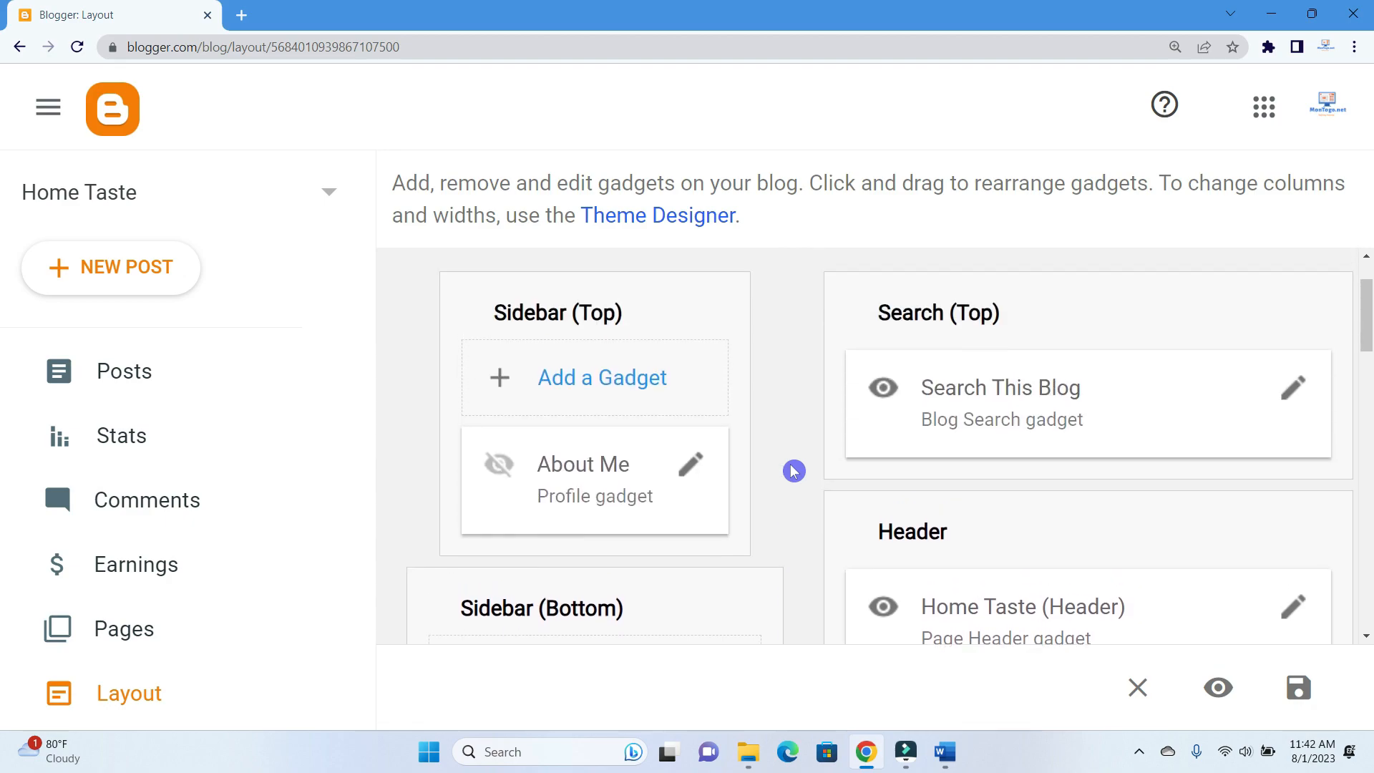
pyautogui.scroll(-2, 794, 470)
pyautogui.scroll(-1, 793, 471)
pyautogui.scroll(1, 794, 471)
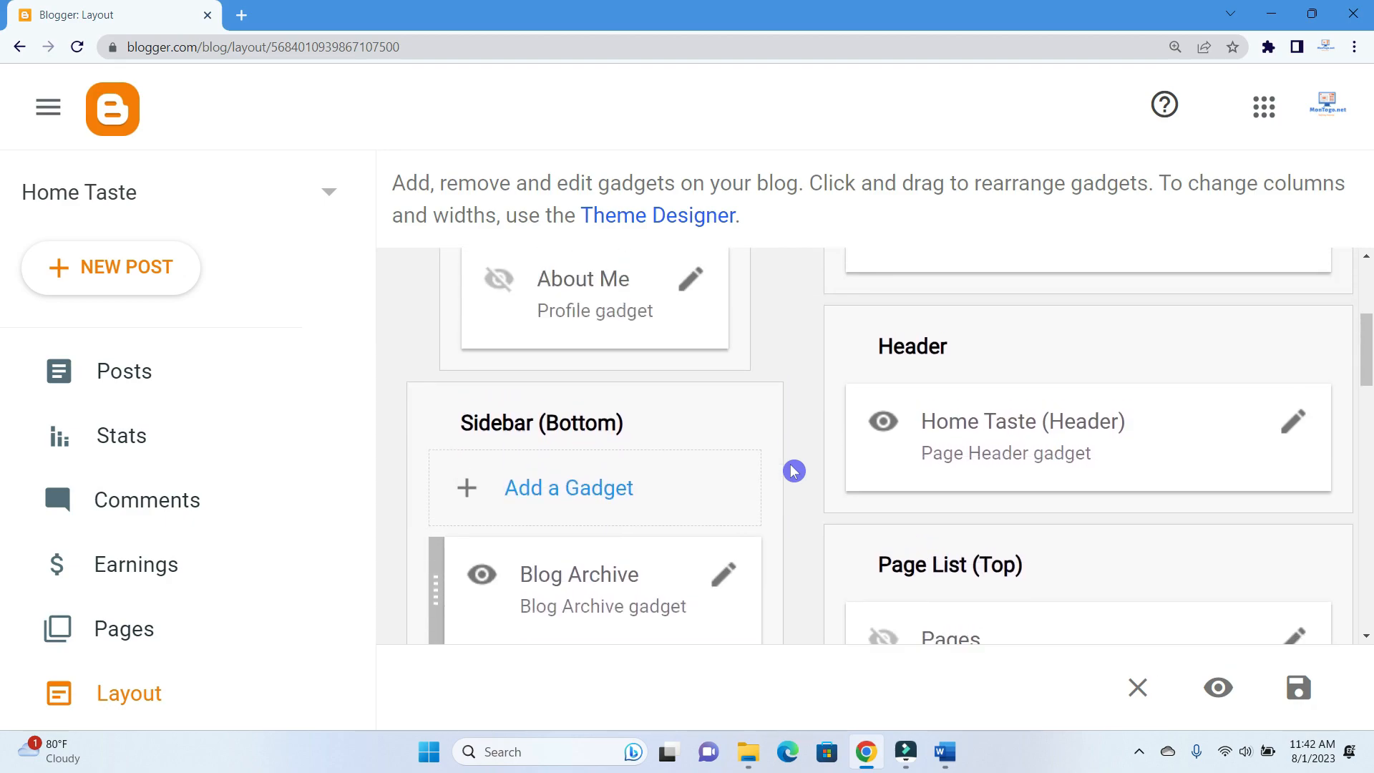
pyautogui.scroll(-2, 794, 471)
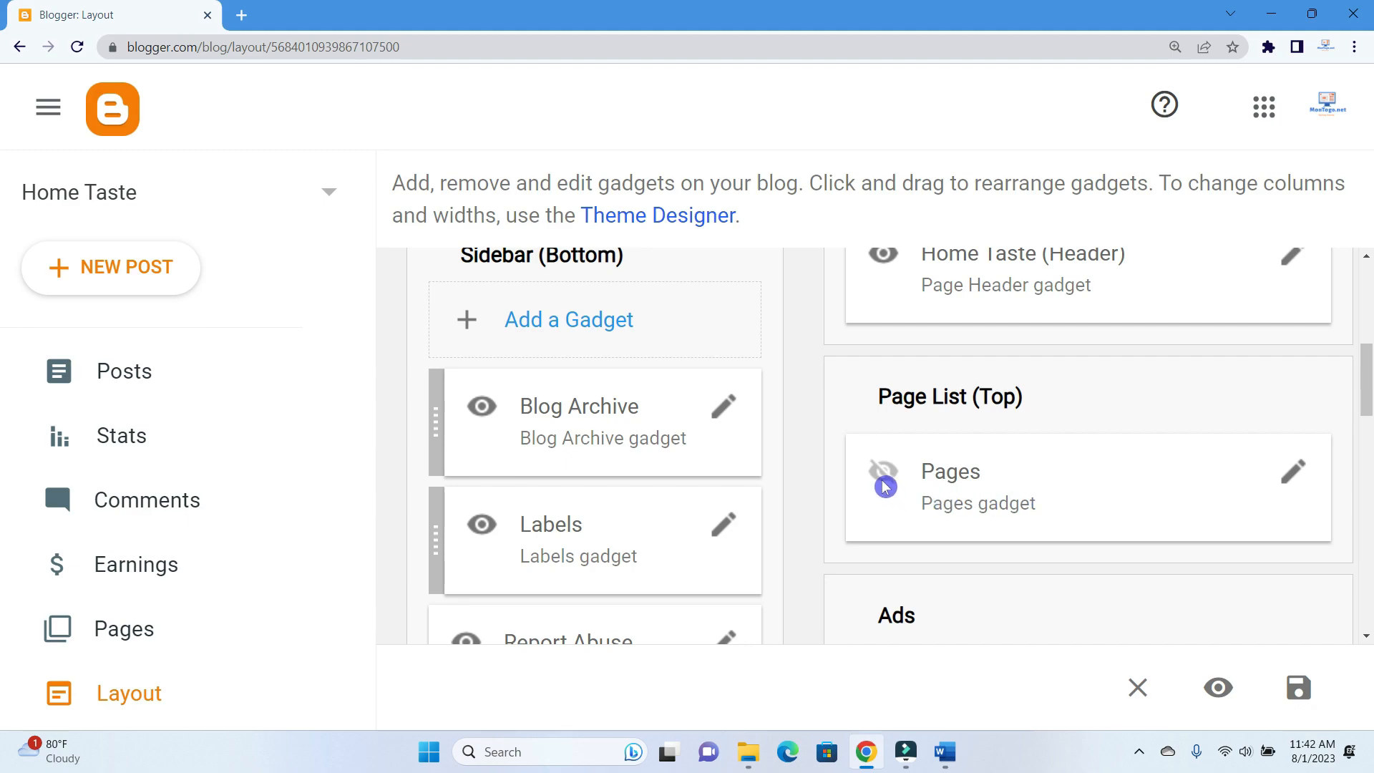
# Open the settings of the Pages gadget under Page List (Top) and enable Show this widget
pyautogui.scroll(-1, 886, 478)
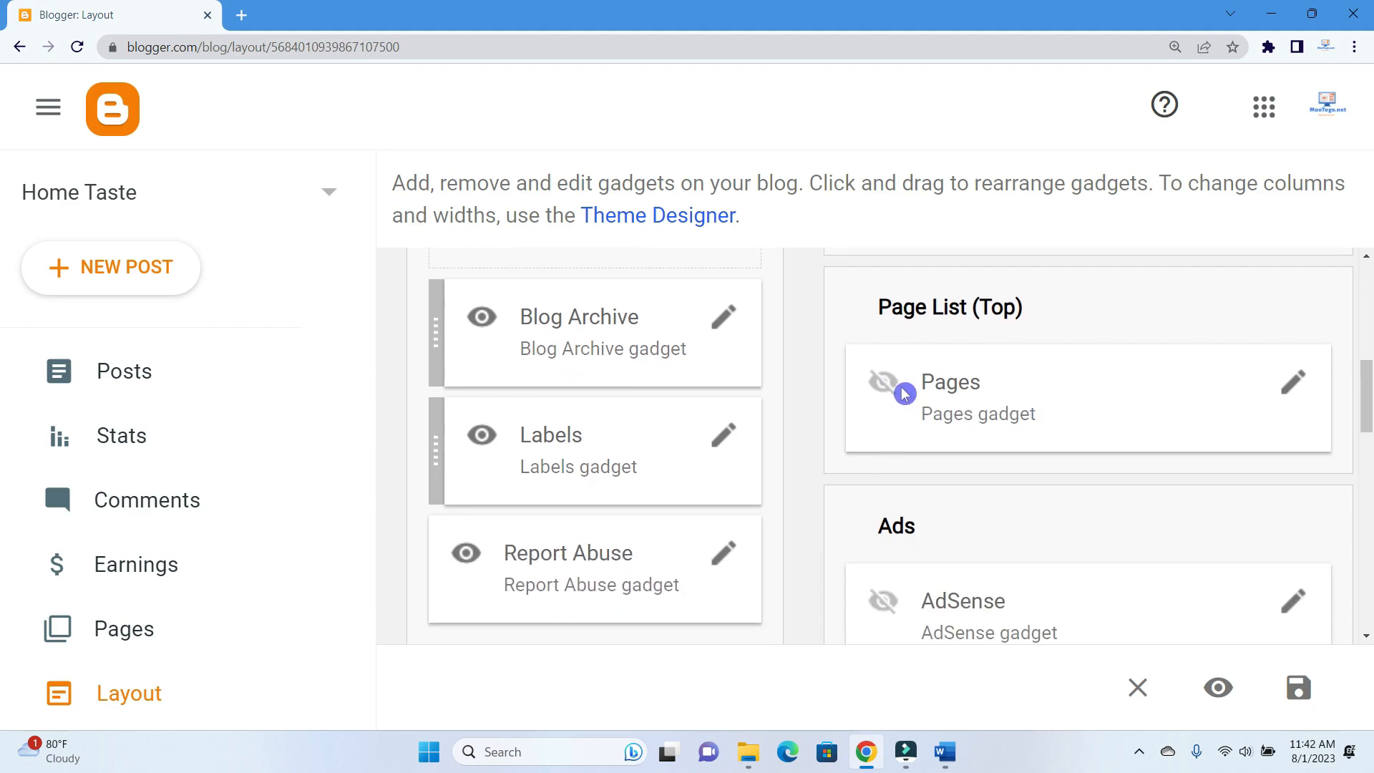
pyautogui.click(1295, 388)
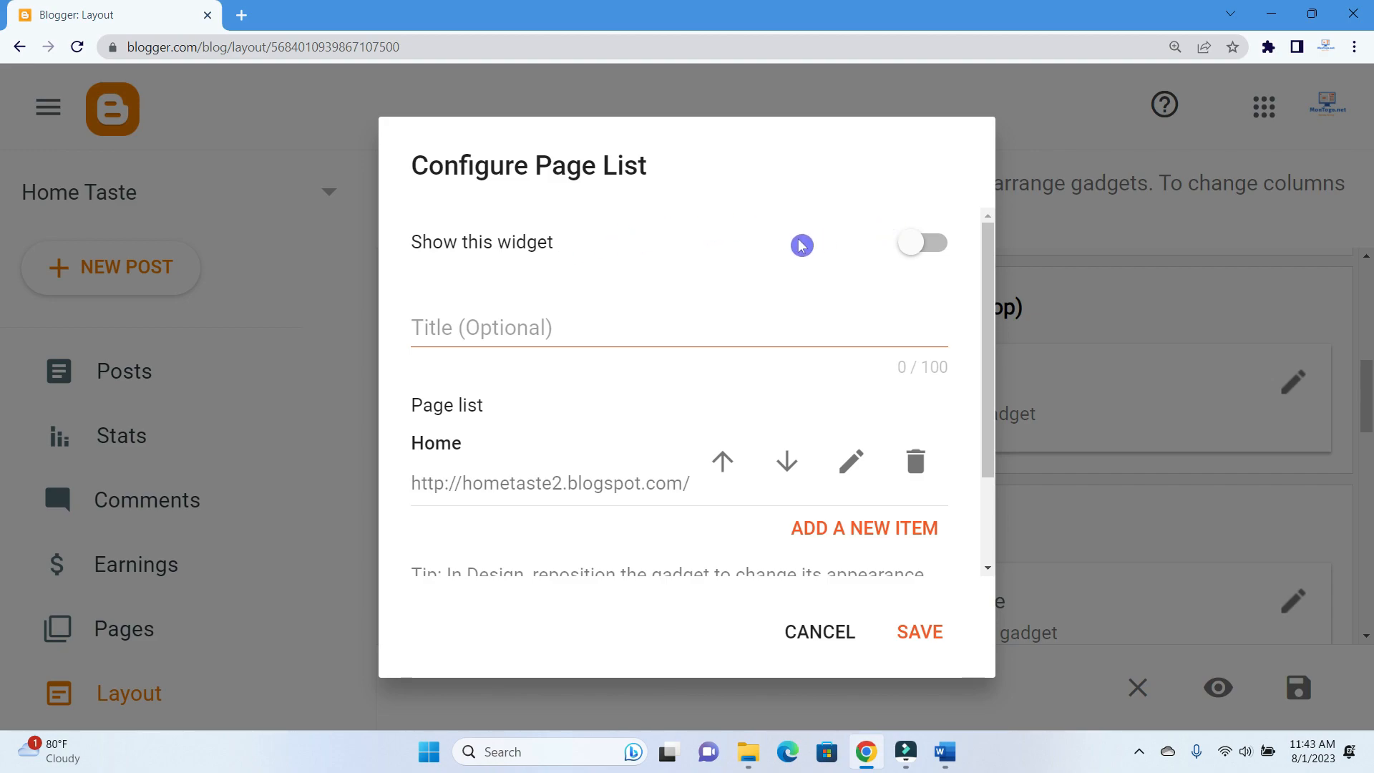
pyautogui.click(937, 248)
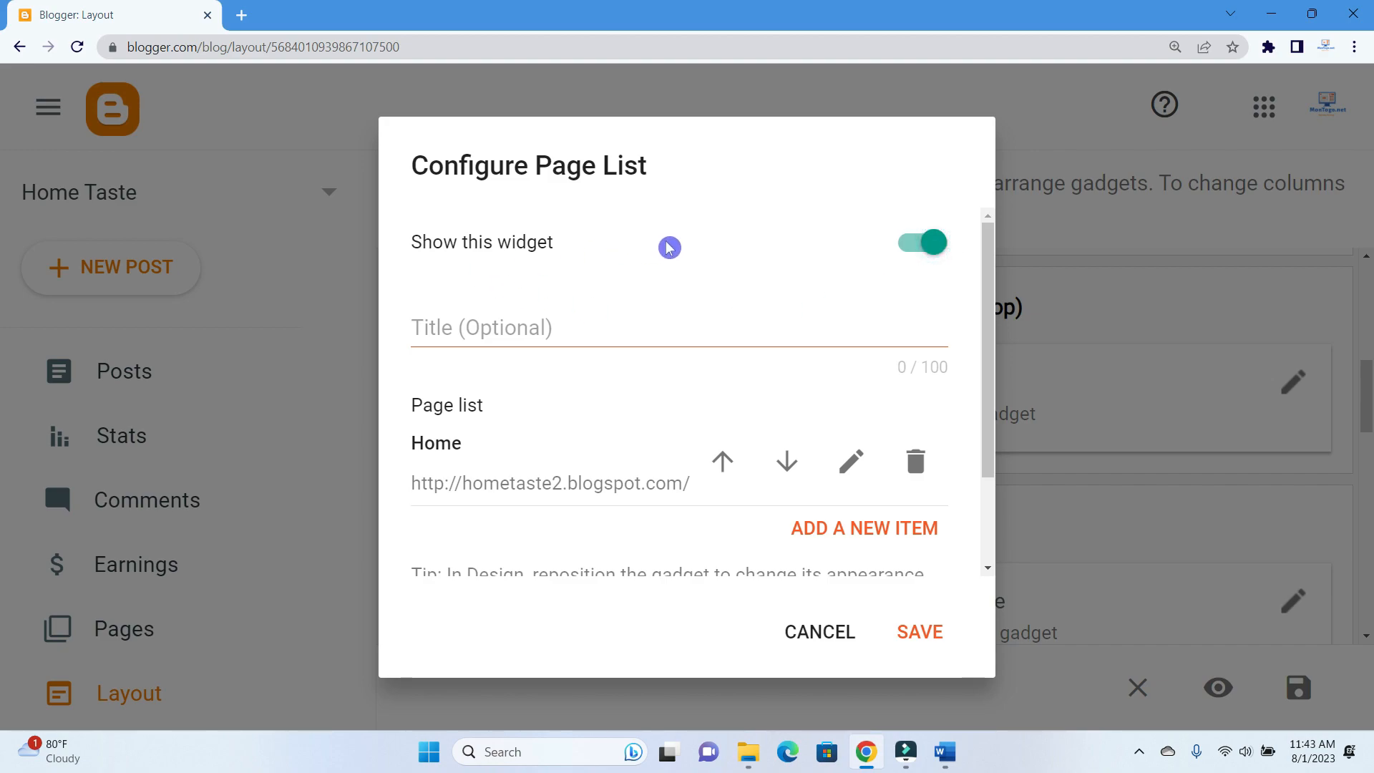
# Add the existing Discover the Restaurant page with its URL as a new item in the page list
pyautogui.scroll(-1, 785, 246)
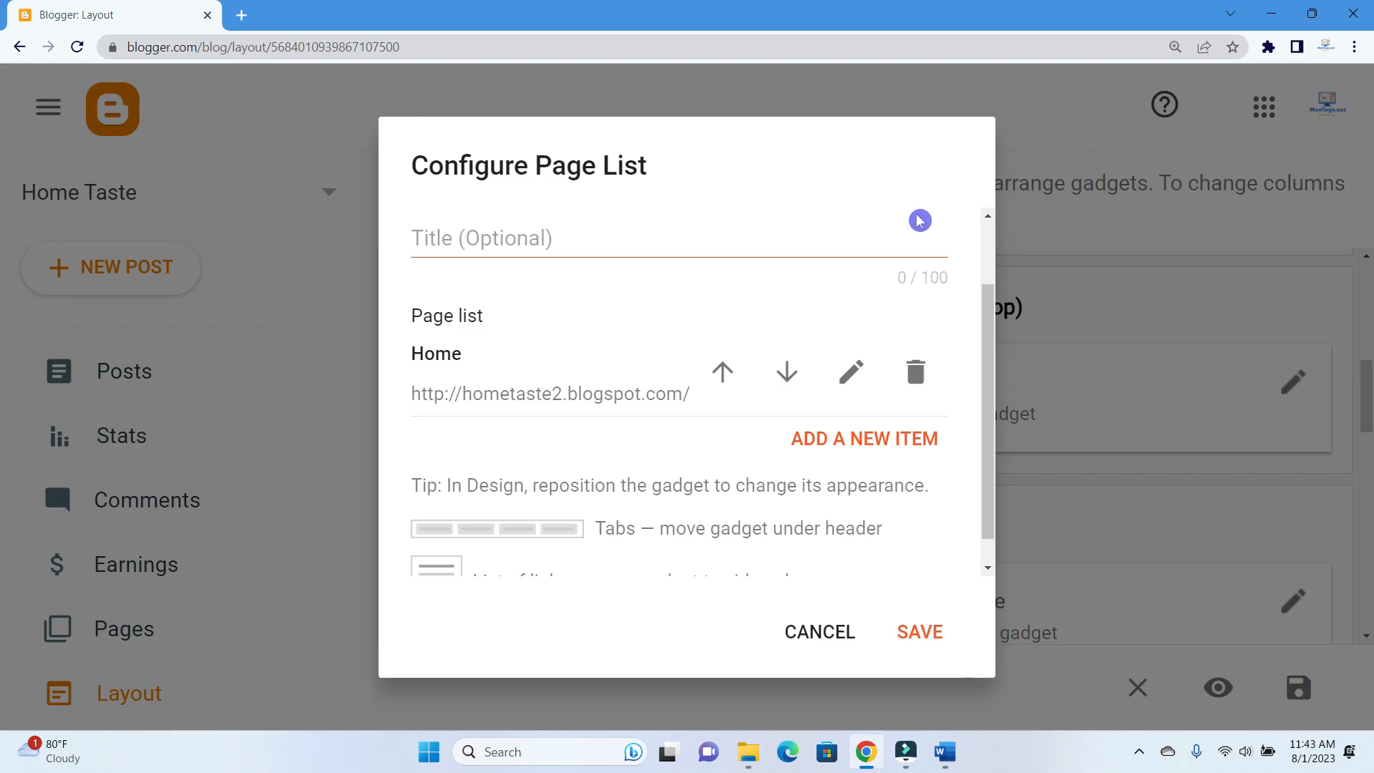
pyautogui.scroll(-1, 641, 342)
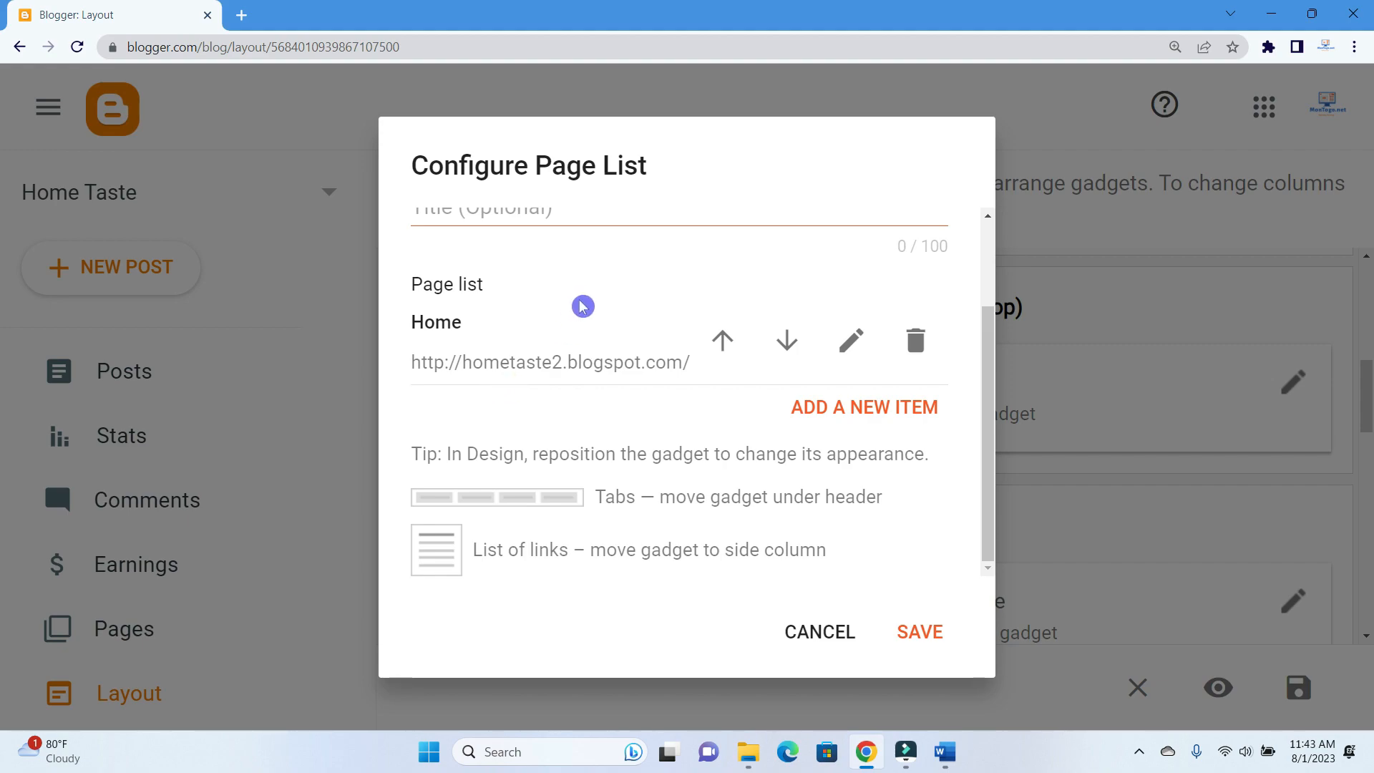
pyautogui.click(511, 391)
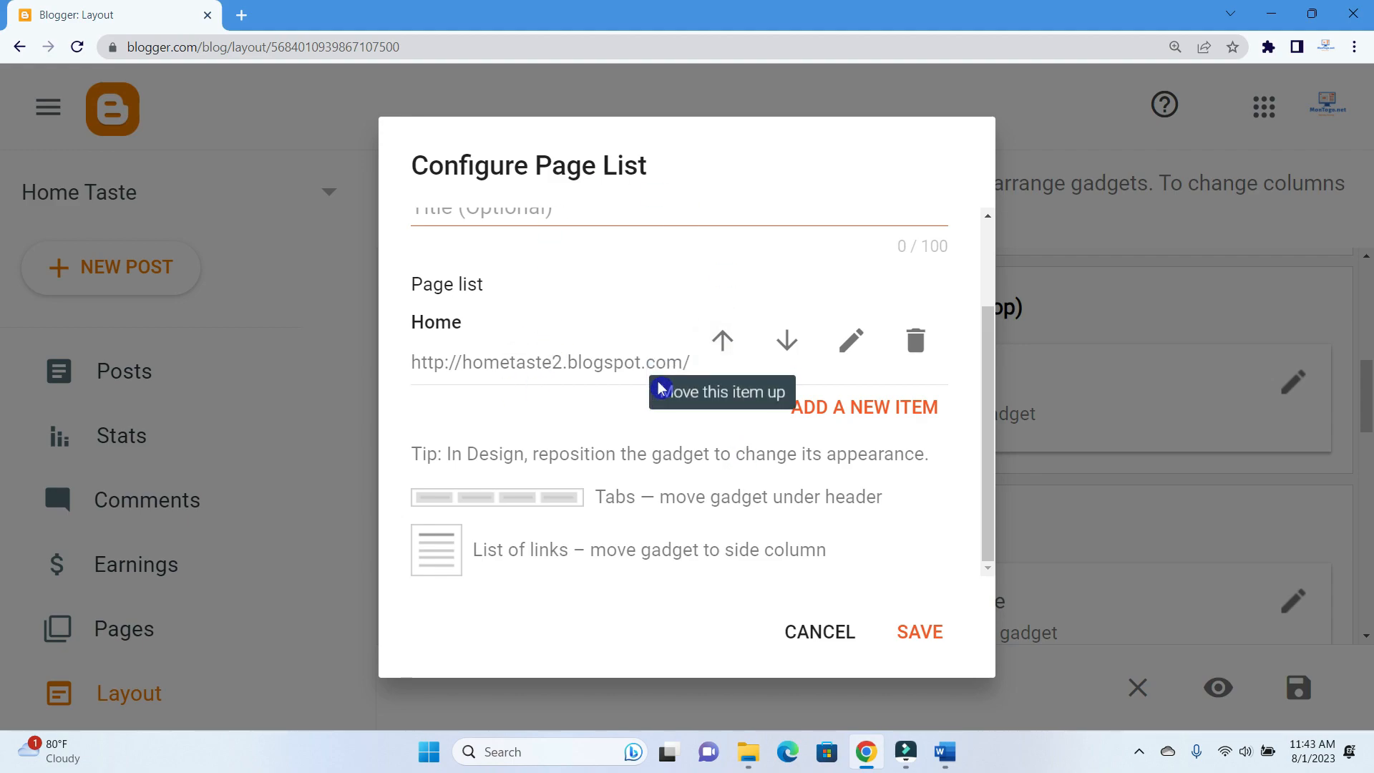
pyautogui.click(868, 410)
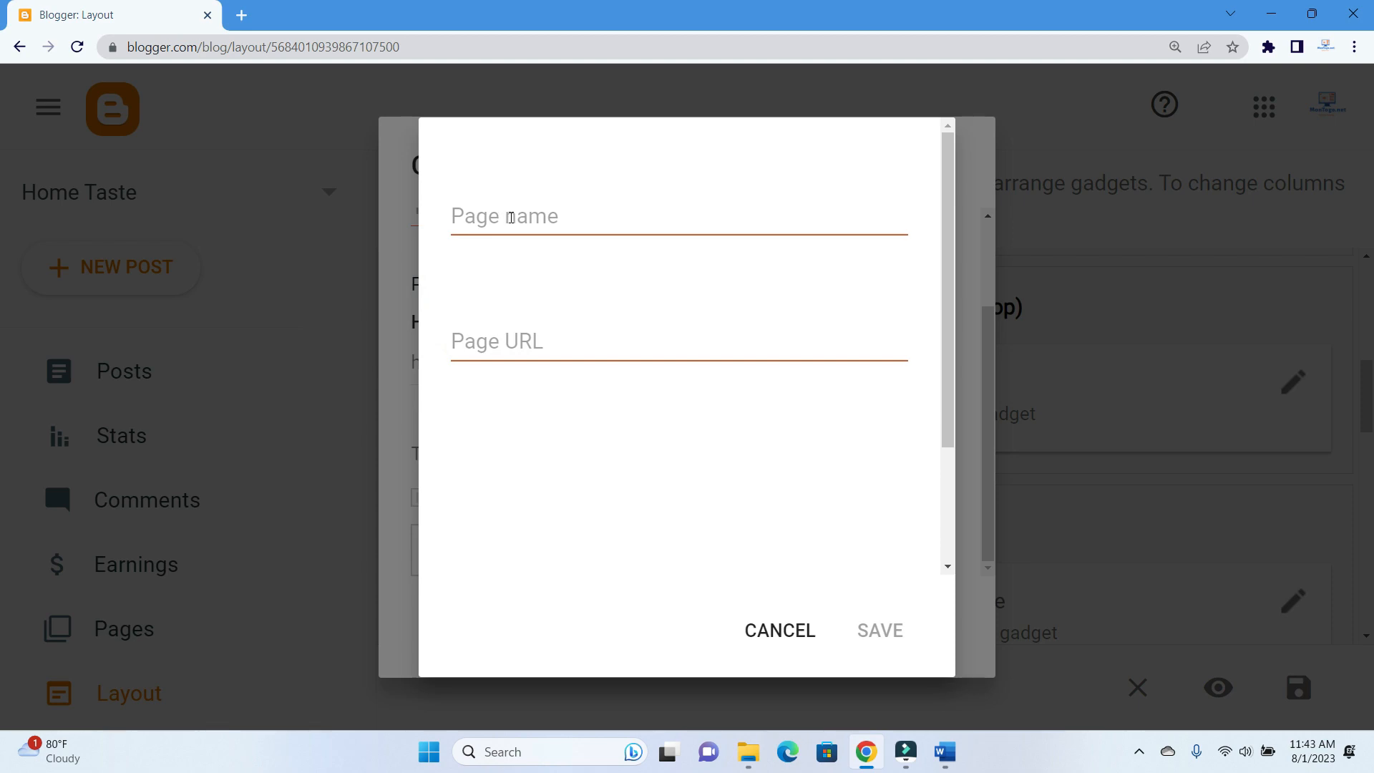
pyautogui.click(511, 217)
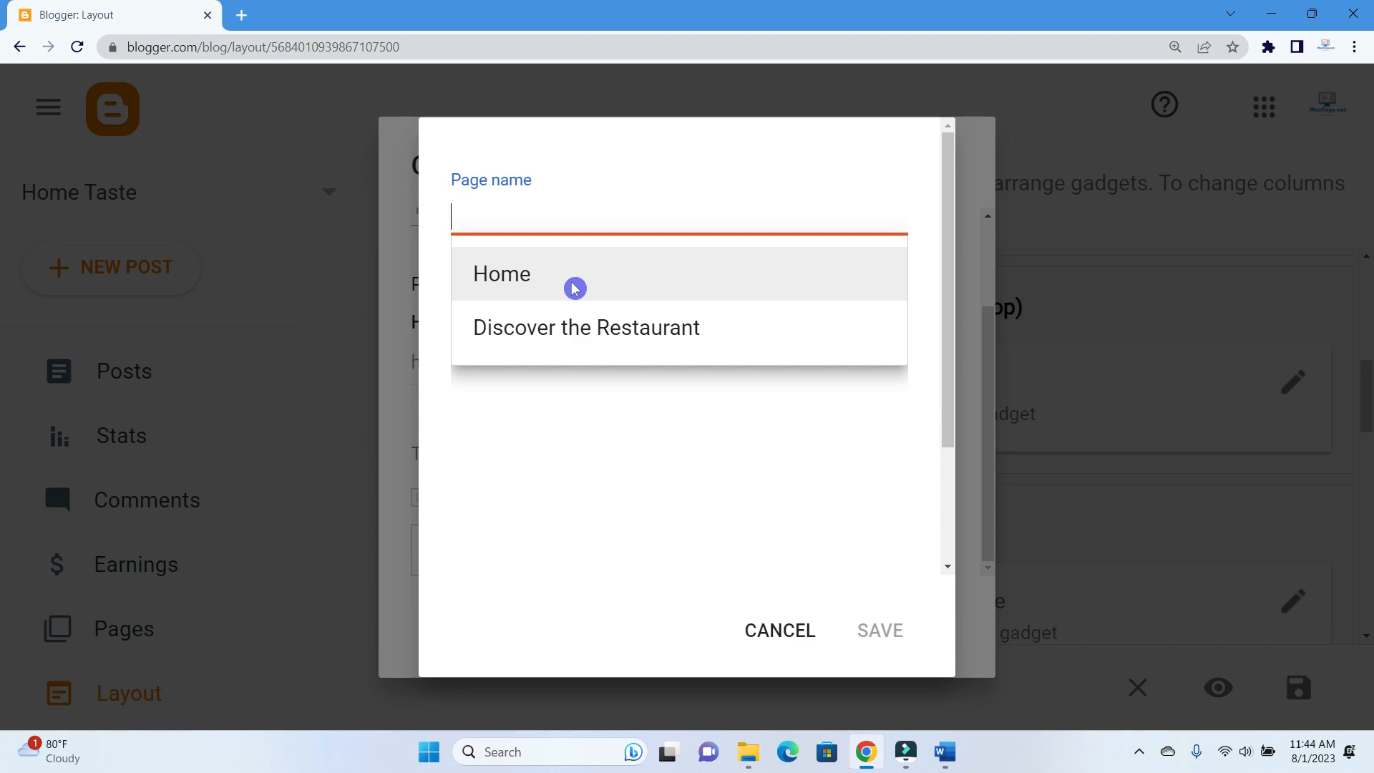
pyautogui.click(584, 345)
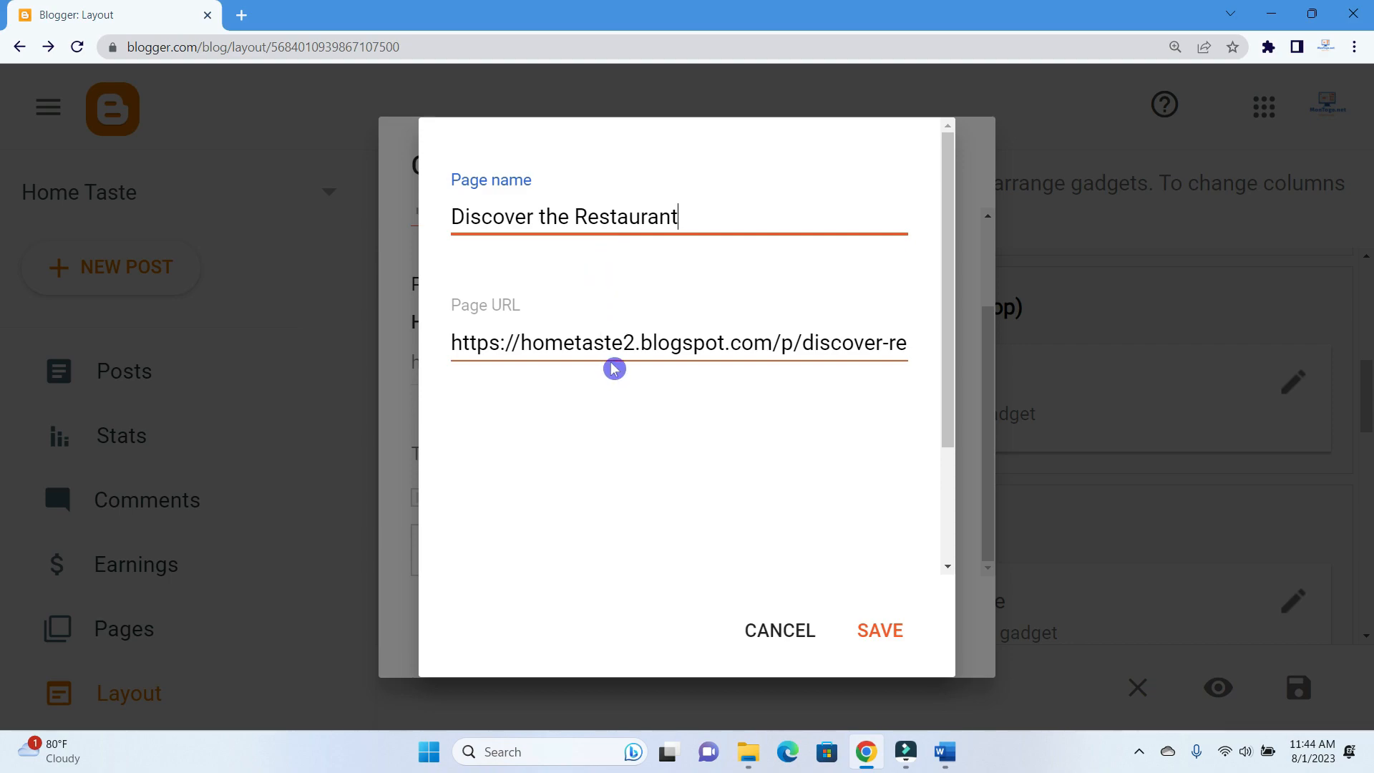
pyautogui.scroll(-2, 642, 493)
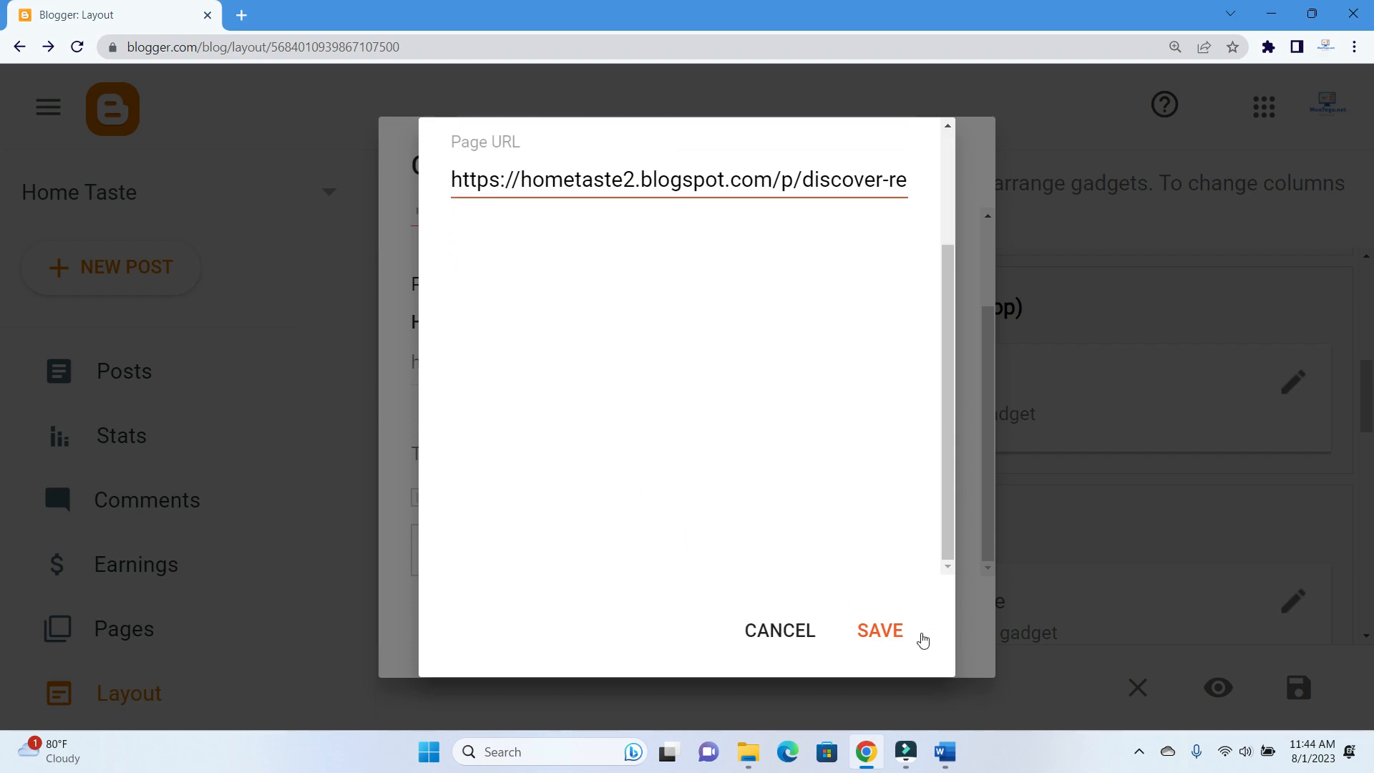
pyautogui.click(869, 630)
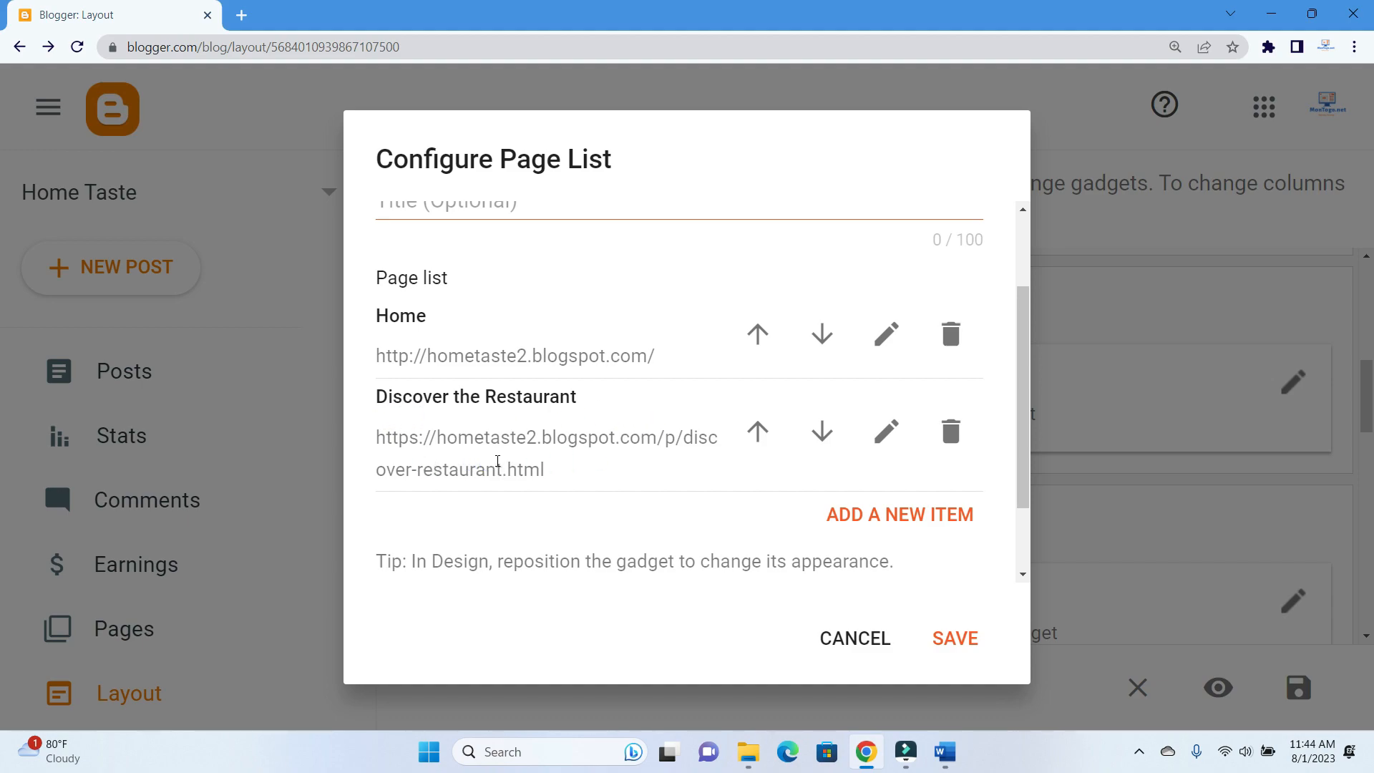
# Save the page list configuration and the blog's layout changes
pyautogui.scroll(-2, 630, 429)
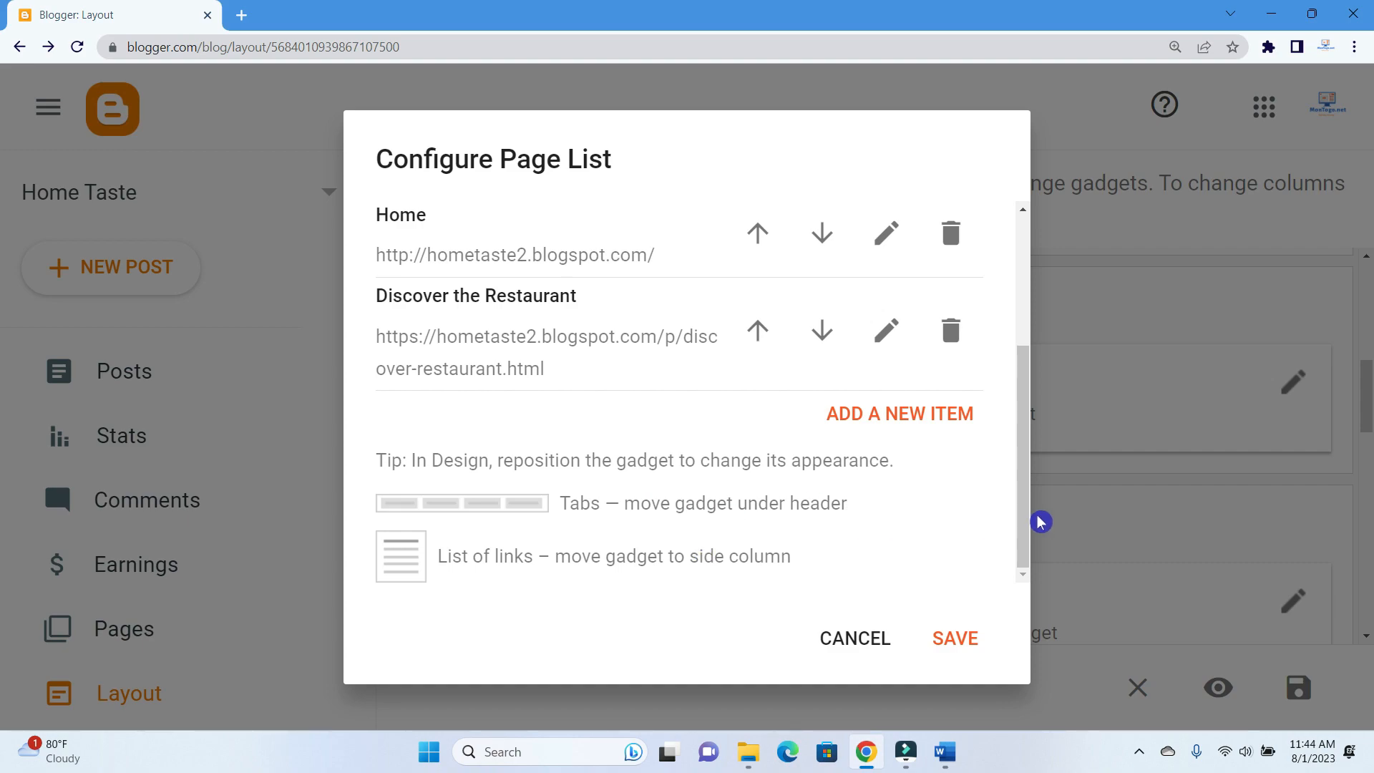
pyautogui.click(959, 650)
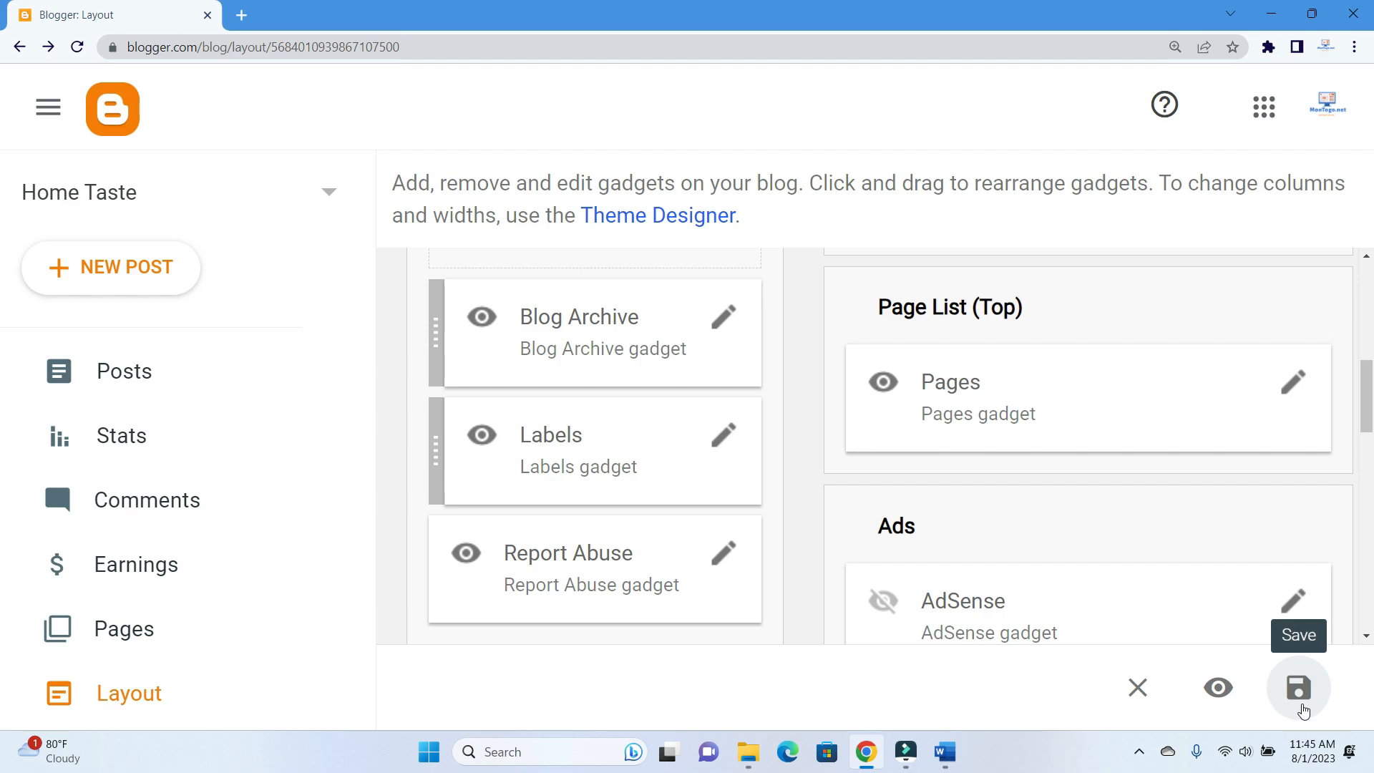
pyautogui.click(1303, 708)
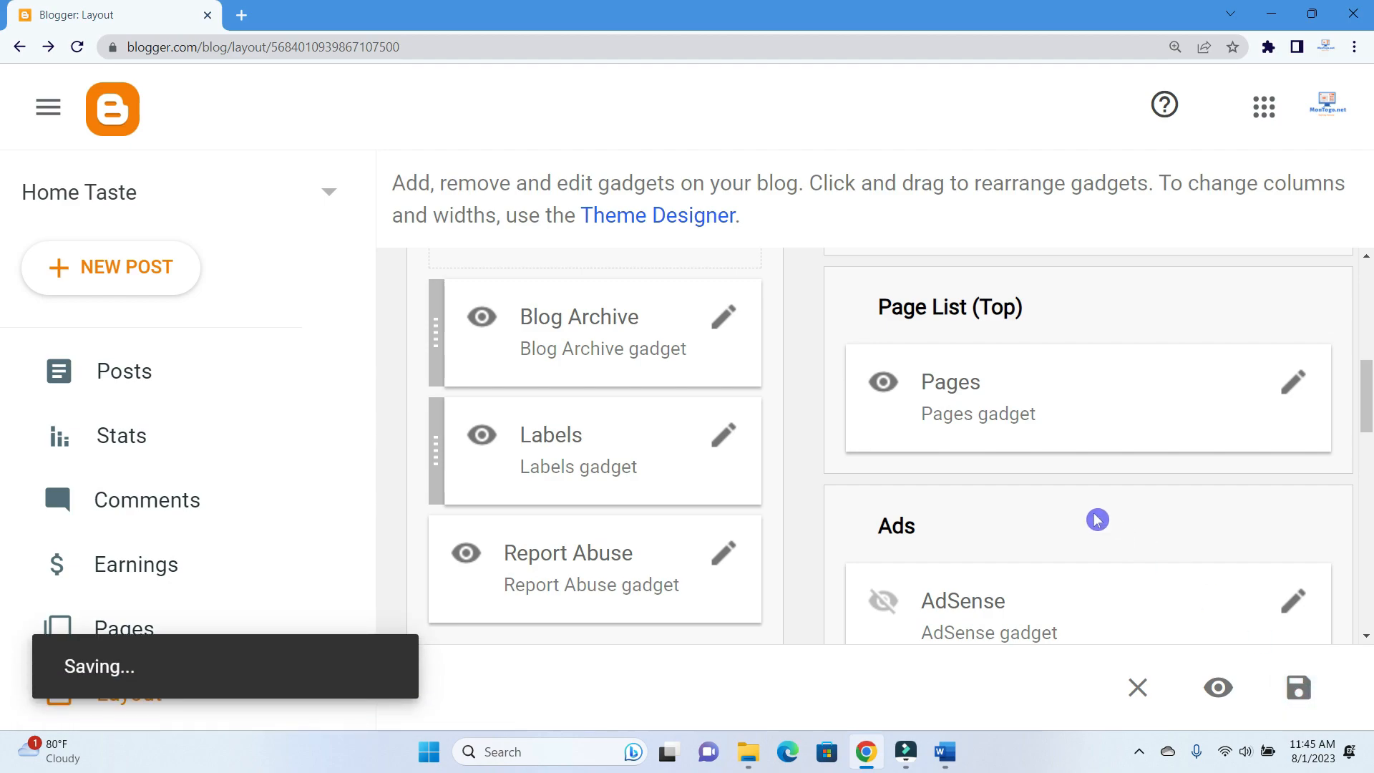
# Review the layout's gadget areas from Page List through Ads to Page Body
pyautogui.scroll(-3, 1059, 444)
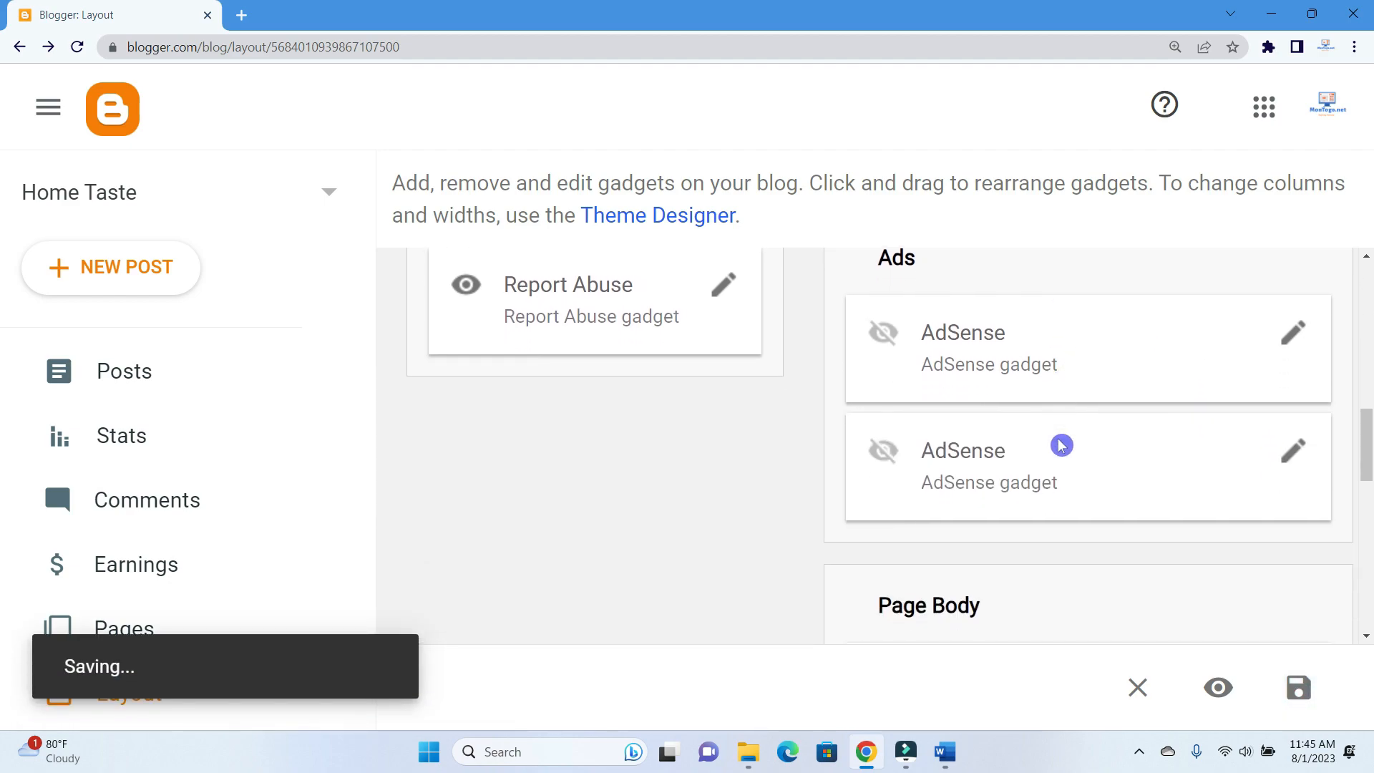
pyautogui.scroll(3, 1058, 444)
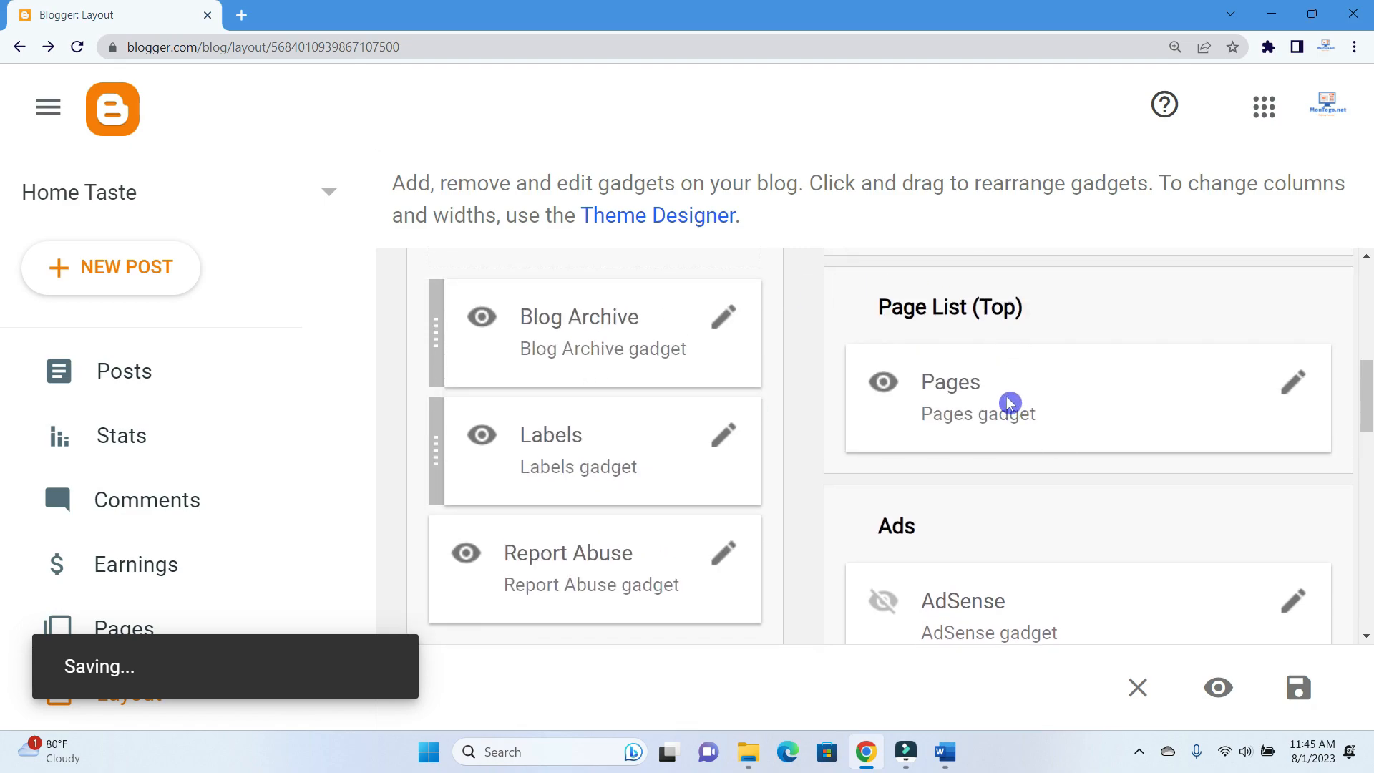
pyautogui.scroll(-2, 1009, 400)
pyautogui.scroll(1, 995, 501)
pyautogui.scroll(-7, 985, 540)
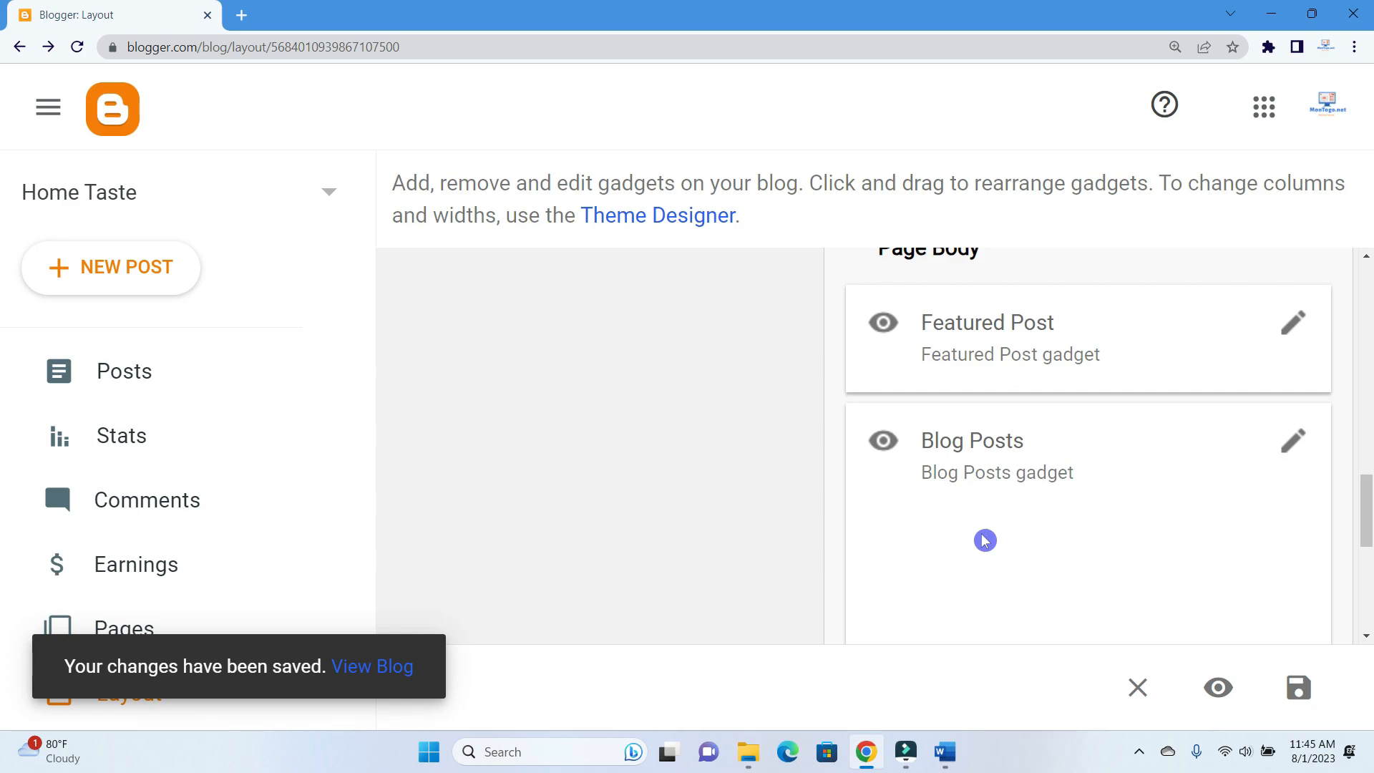
pyautogui.scroll(-2, 985, 540)
pyautogui.scroll(10, 985, 540)
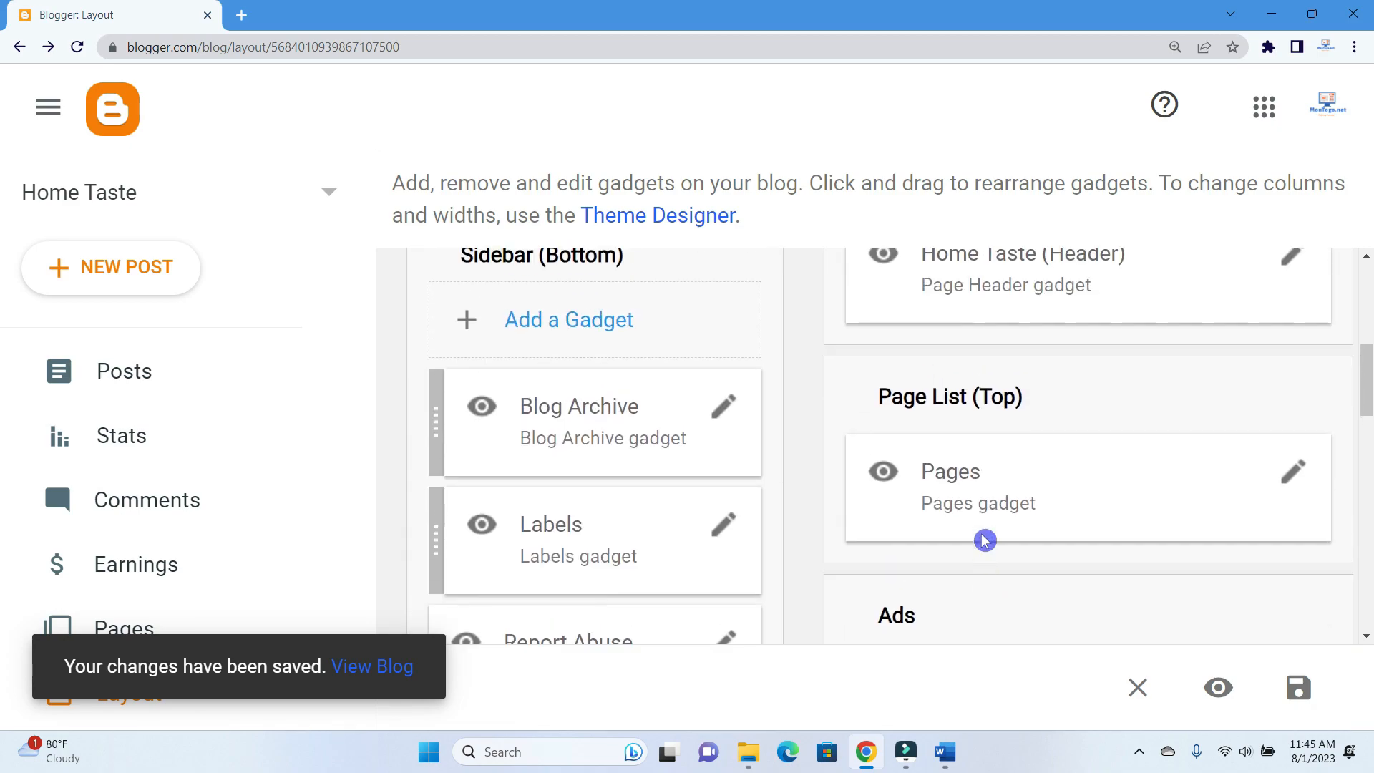
pyautogui.scroll(1, 985, 541)
# View the live blog, test its Home and Discover the Restaurant links, and close the blog tab
pyautogui.scroll(-4, 240, 433)
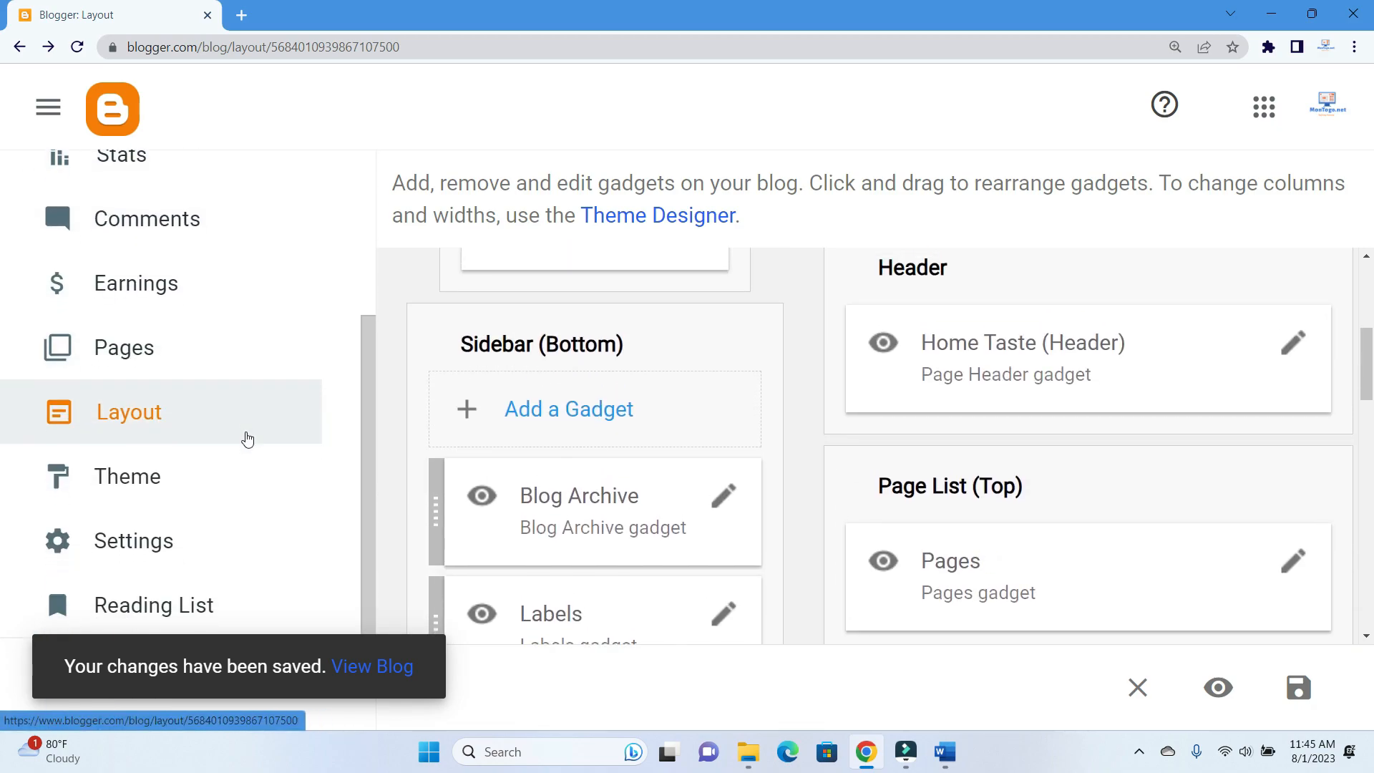
pyautogui.scroll(-2, 247, 439)
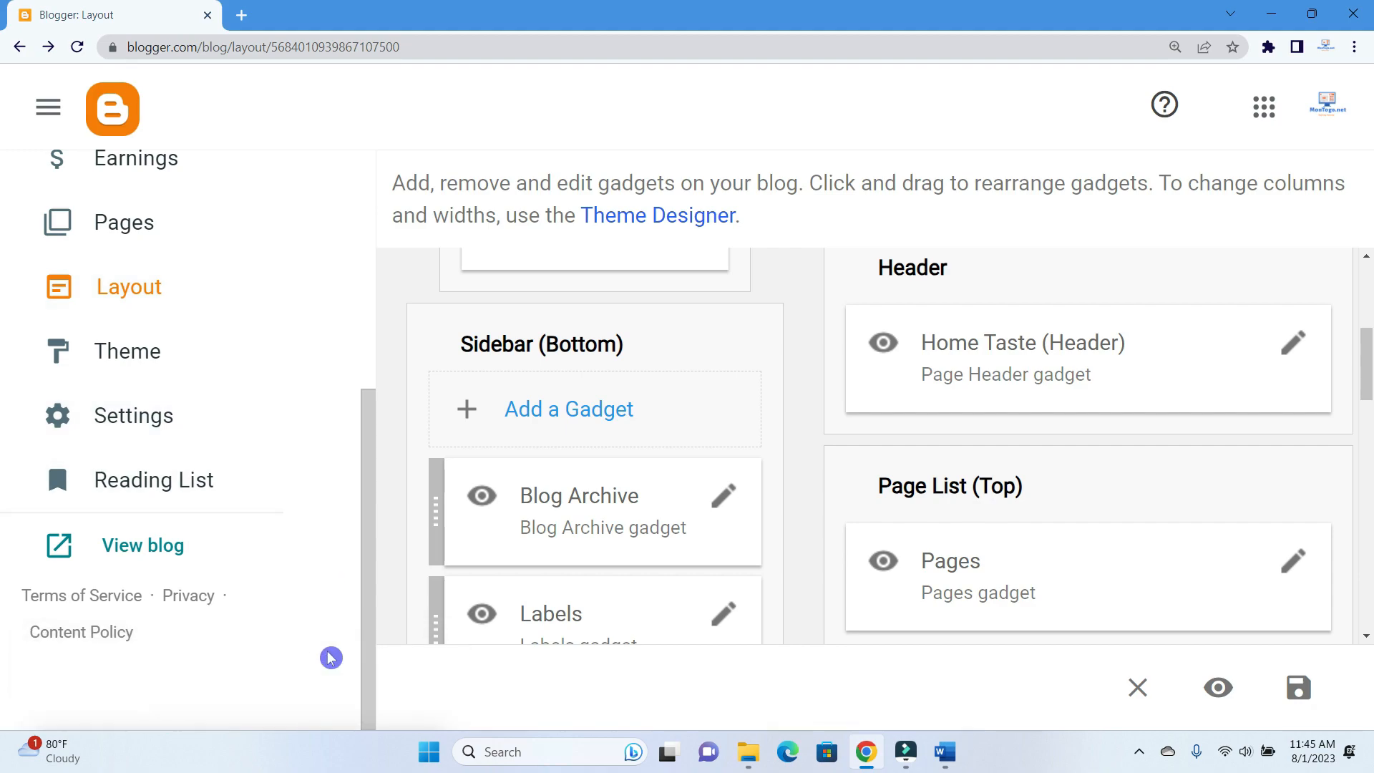
pyautogui.click(146, 551)
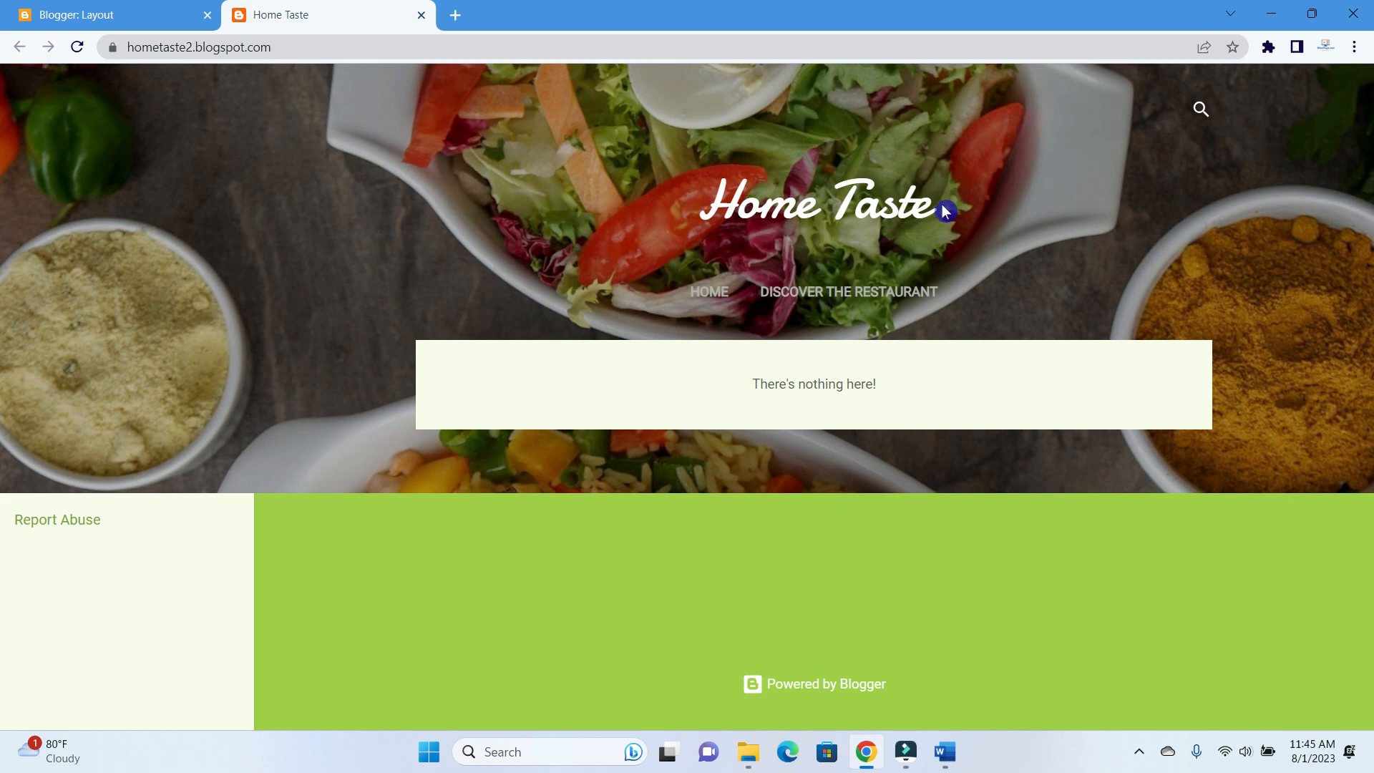
pyautogui.moveTo(954, 209); pyautogui.dragTo(659, 209)
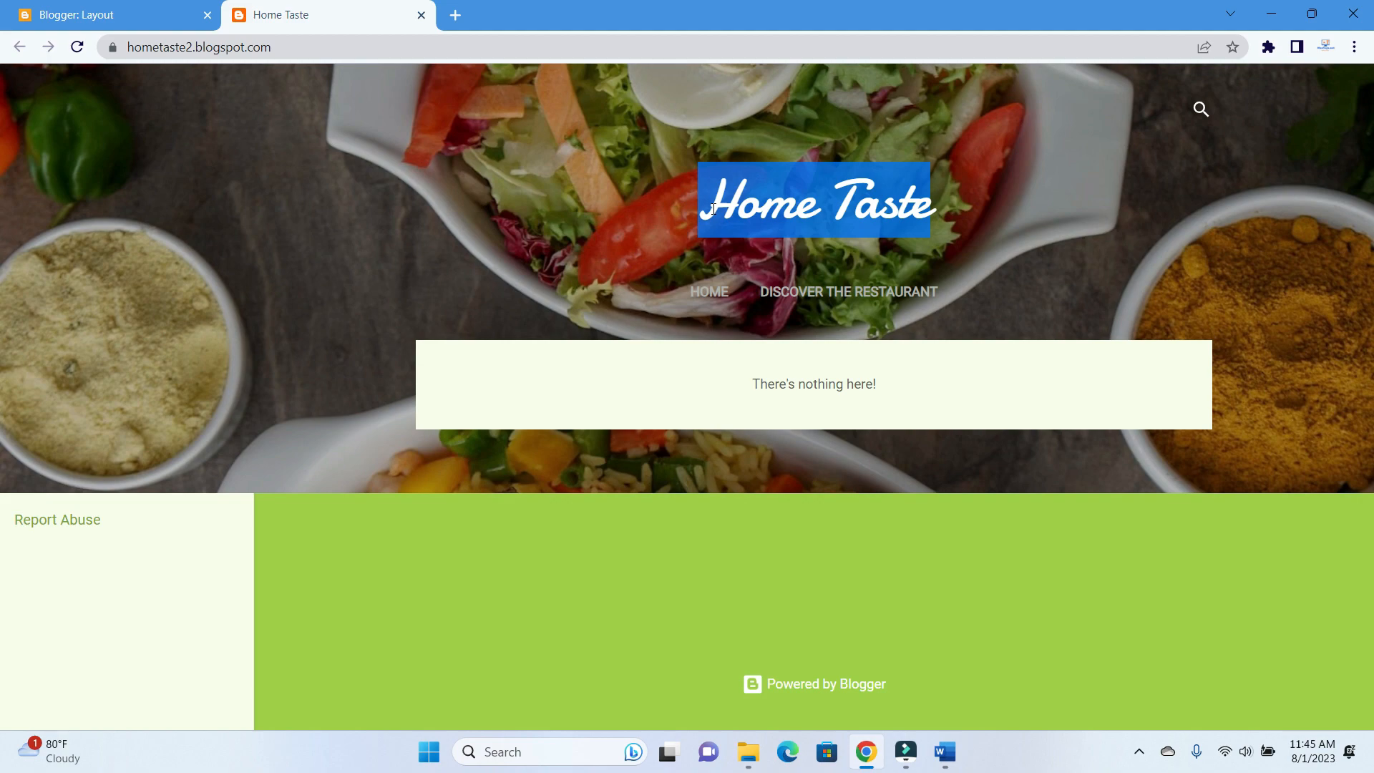
pyautogui.click(723, 299)
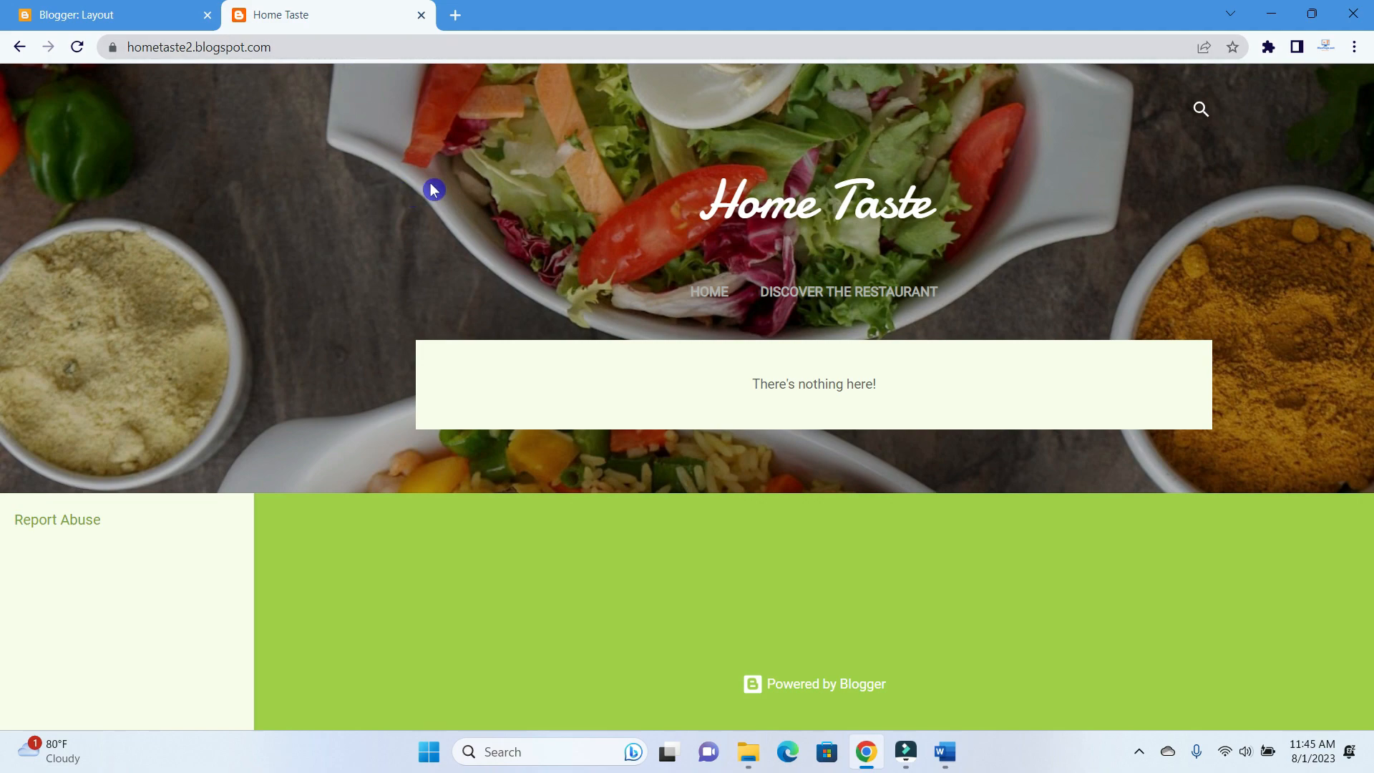
pyautogui.click(718, 295)
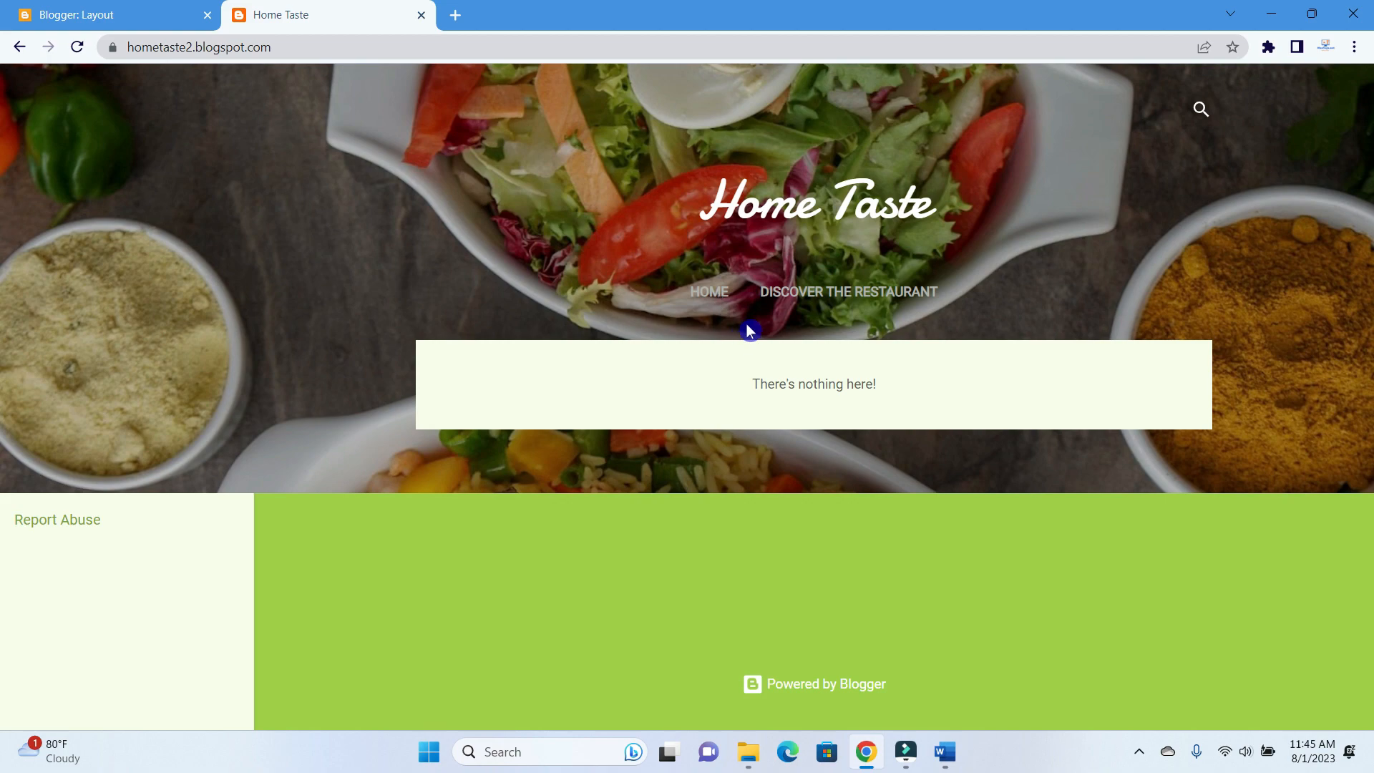
pyautogui.click(820, 288)
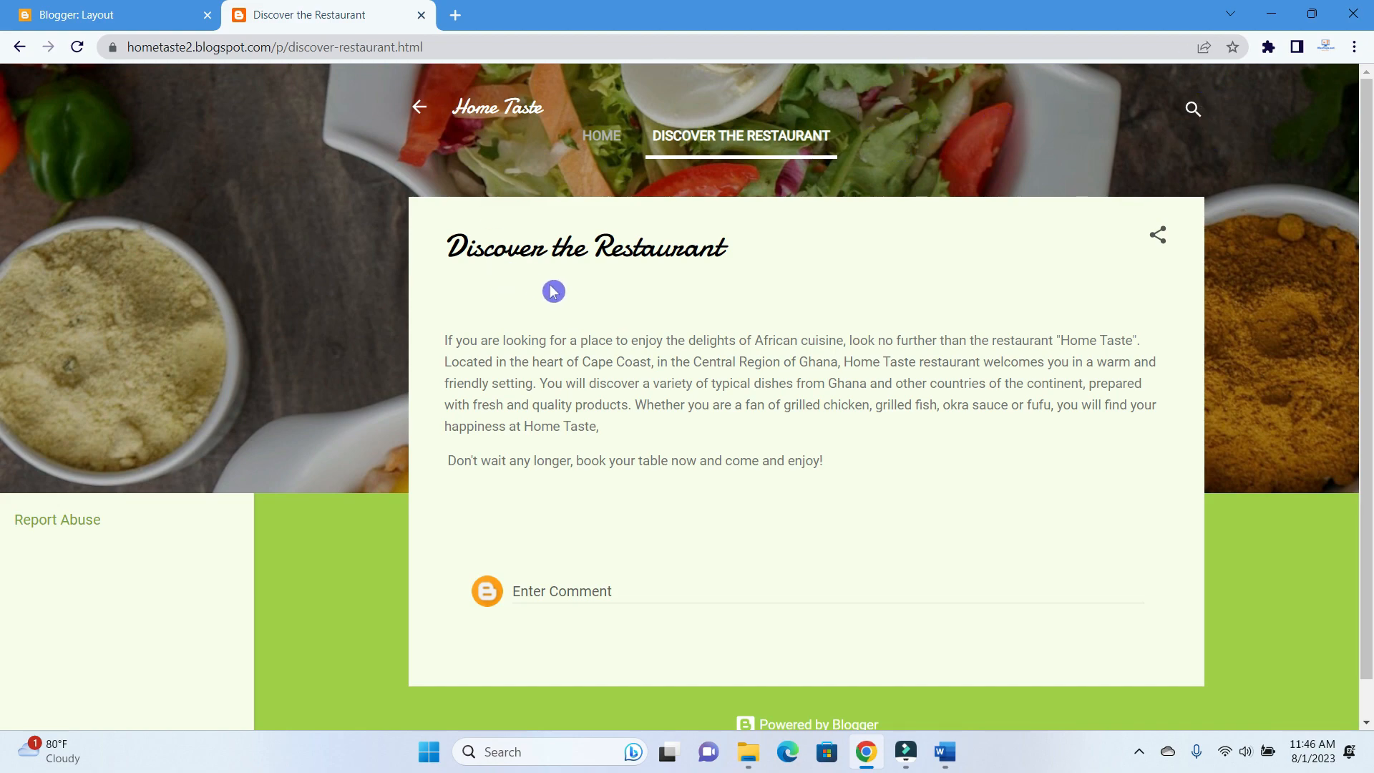
pyautogui.click(610, 138)
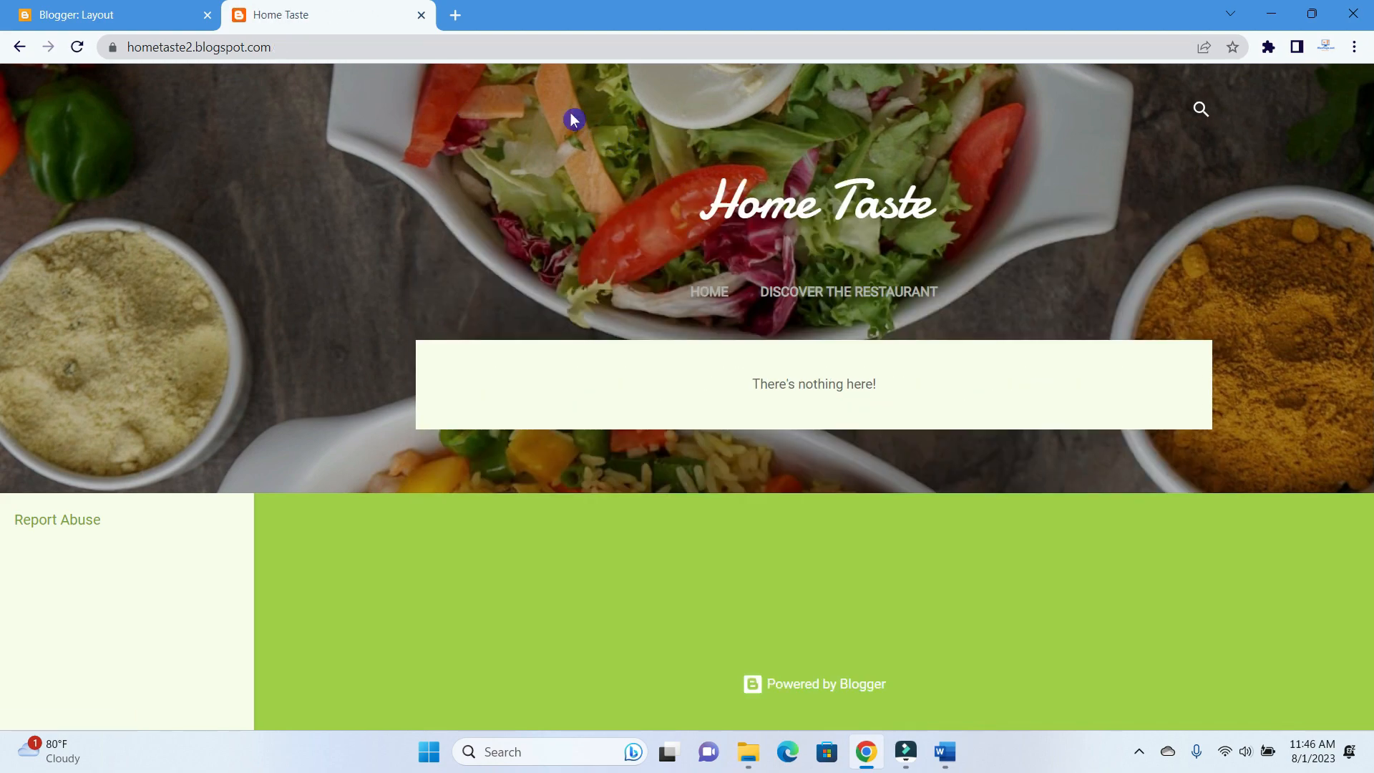
pyautogui.click(422, 16)
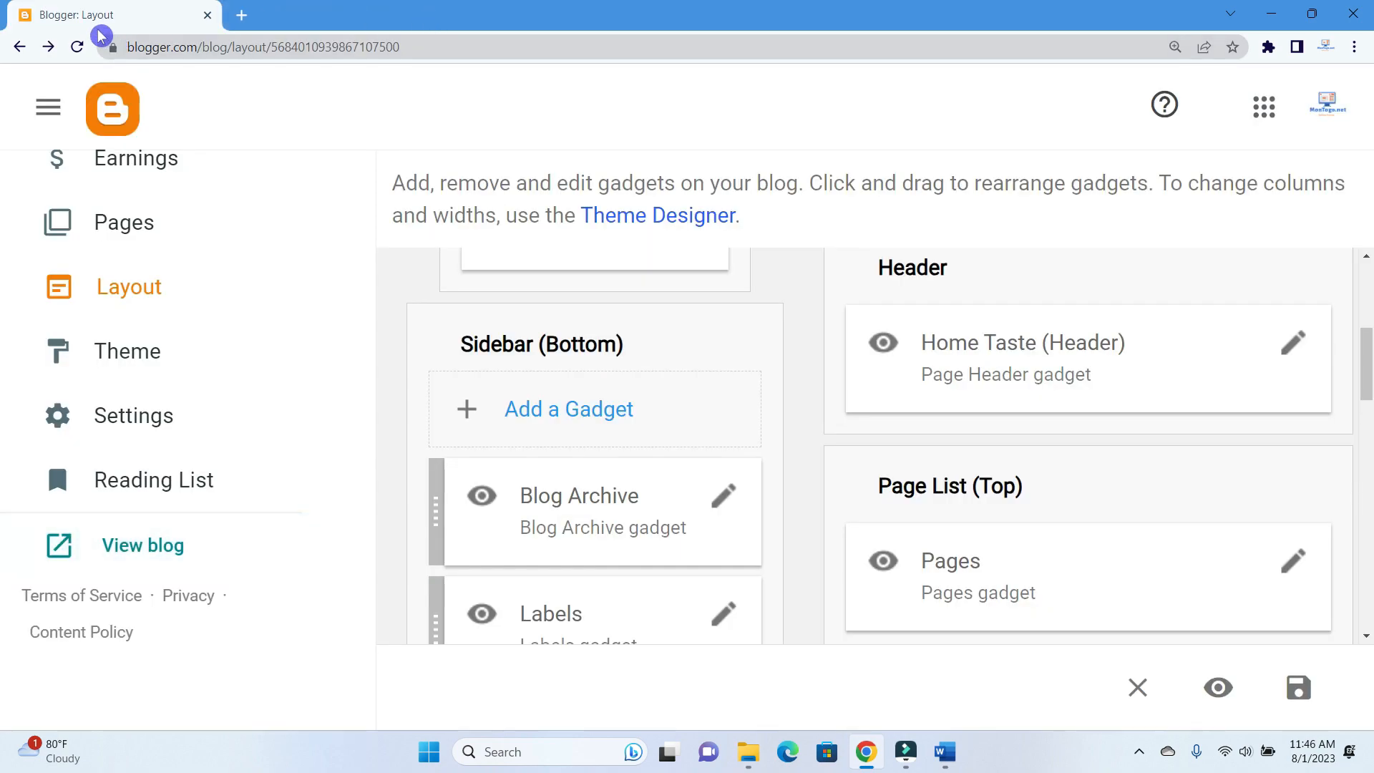
pyautogui.scroll(6, 291, 602)
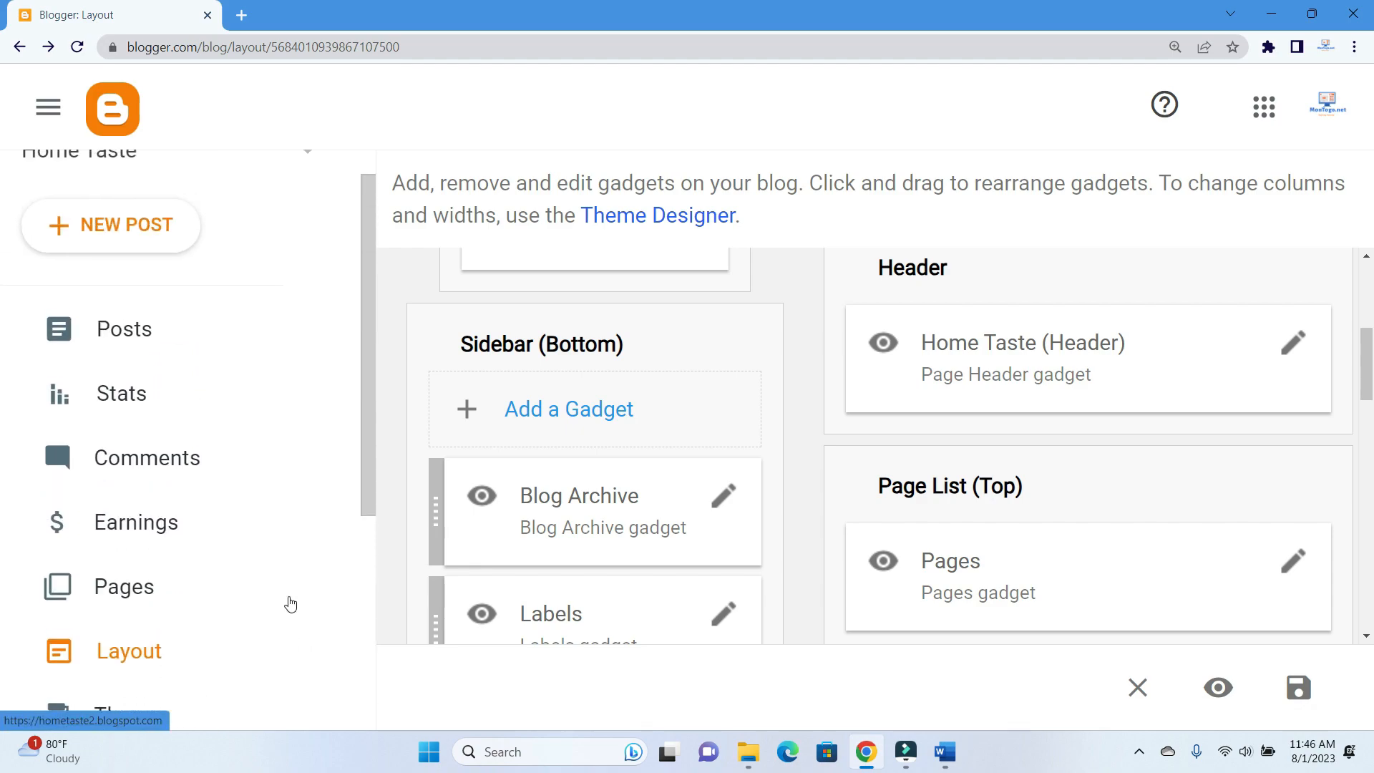
pyautogui.scroll(-4, 291, 603)
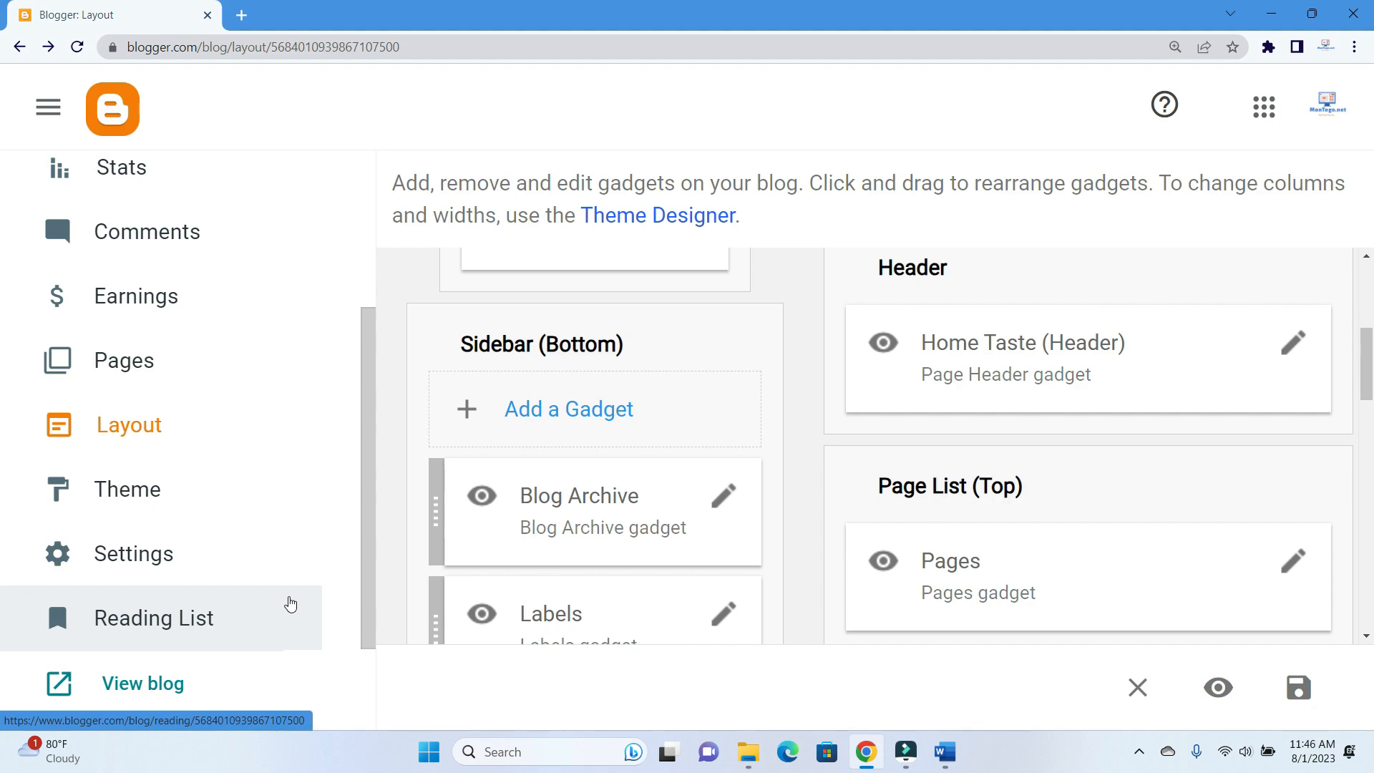
# Switch to the Word notes and review the Steps to cover list from Account Creation through articles Publication
pyautogui.click(945, 753)
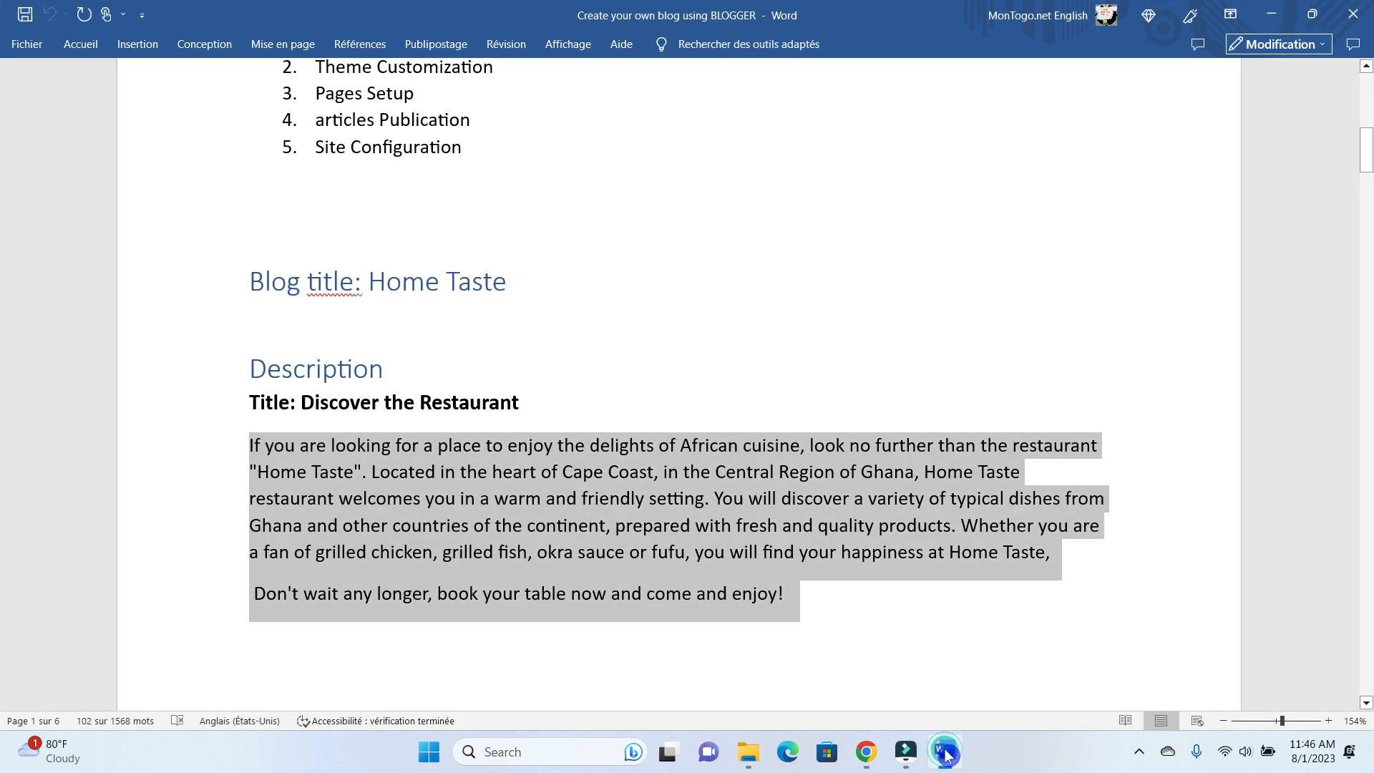
pyautogui.scroll(1, 723, 474)
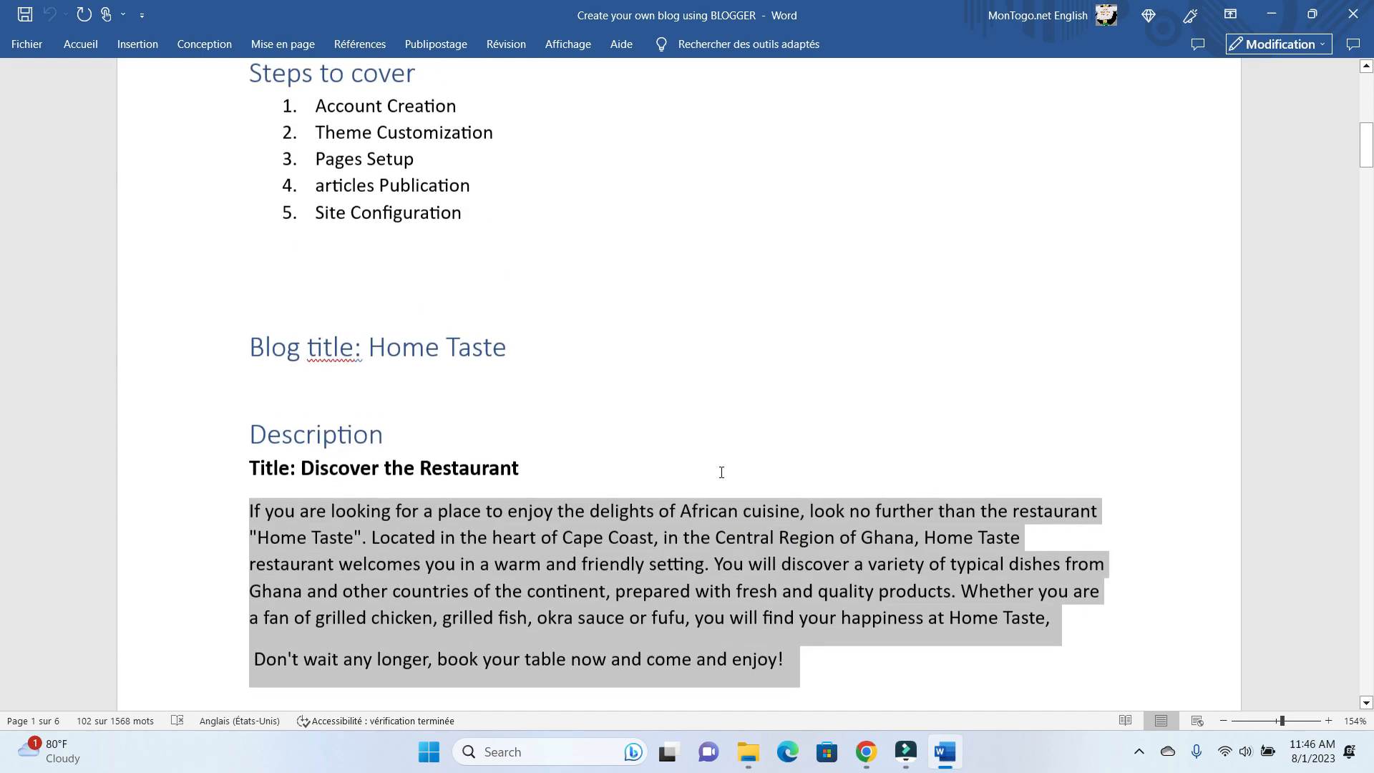
pyautogui.scroll(5, 721, 472)
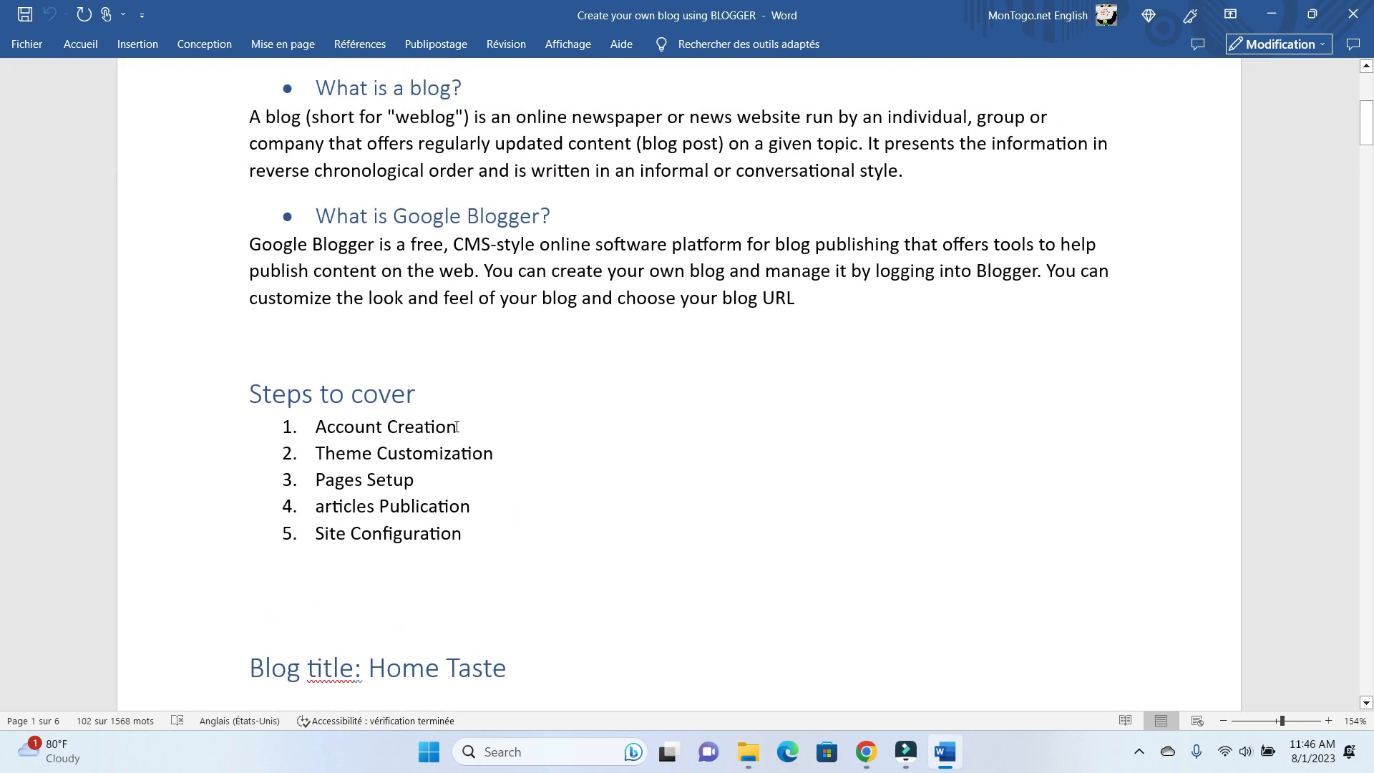
pyautogui.moveTo(501, 420); pyautogui.dragTo(302, 434)
pyautogui.click(510, 455)
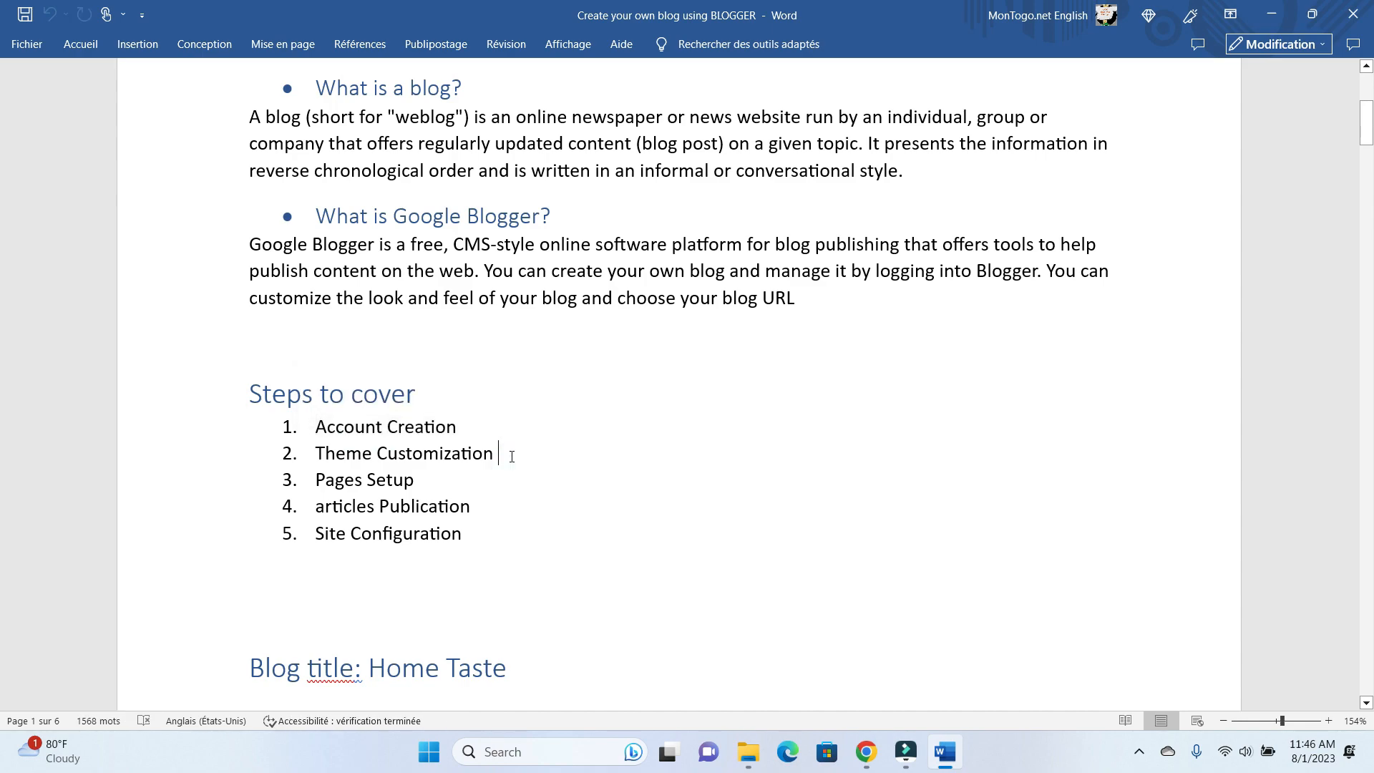
pyautogui.moveTo(510, 455); pyautogui.dragTo(330, 471)
pyautogui.click(432, 483)
pyautogui.moveTo(432, 481); pyautogui.dragTo(277, 488)
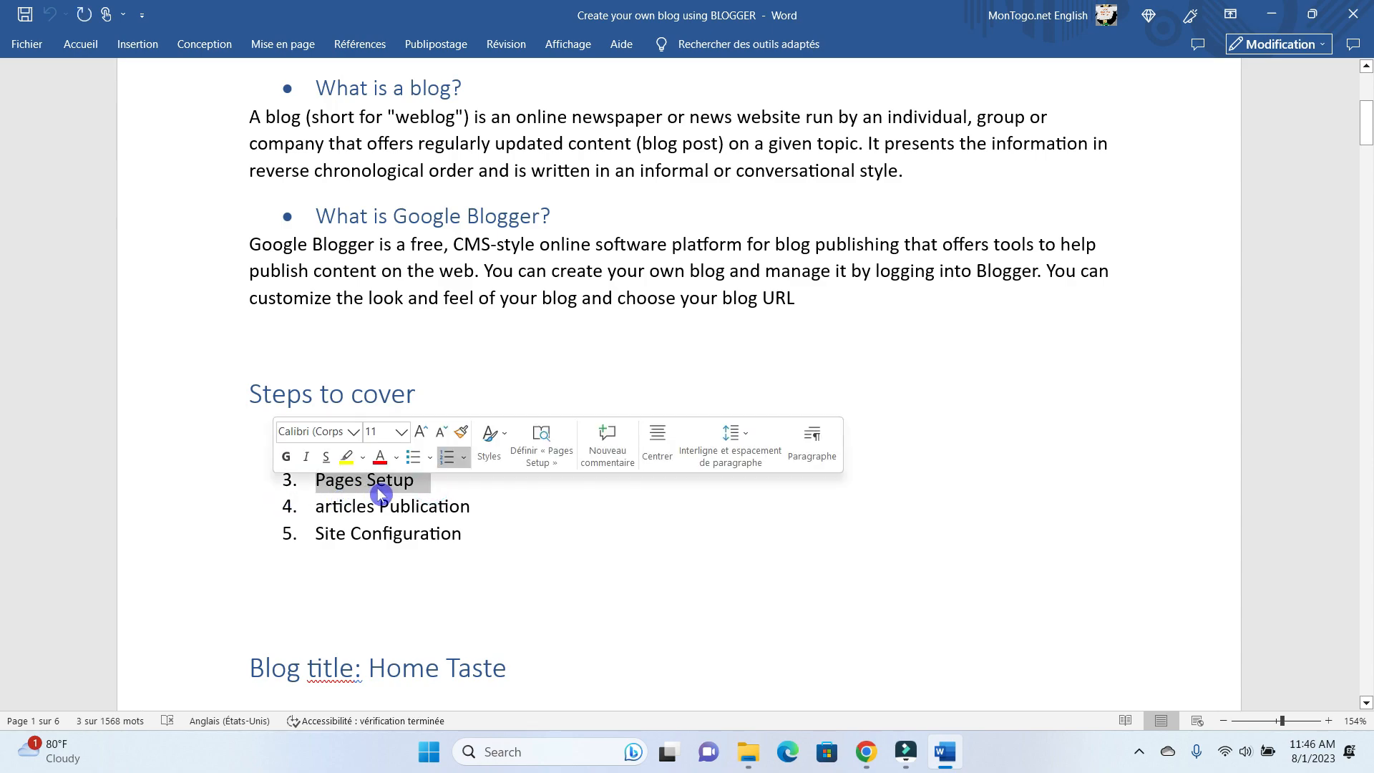
pyautogui.click(532, 515)
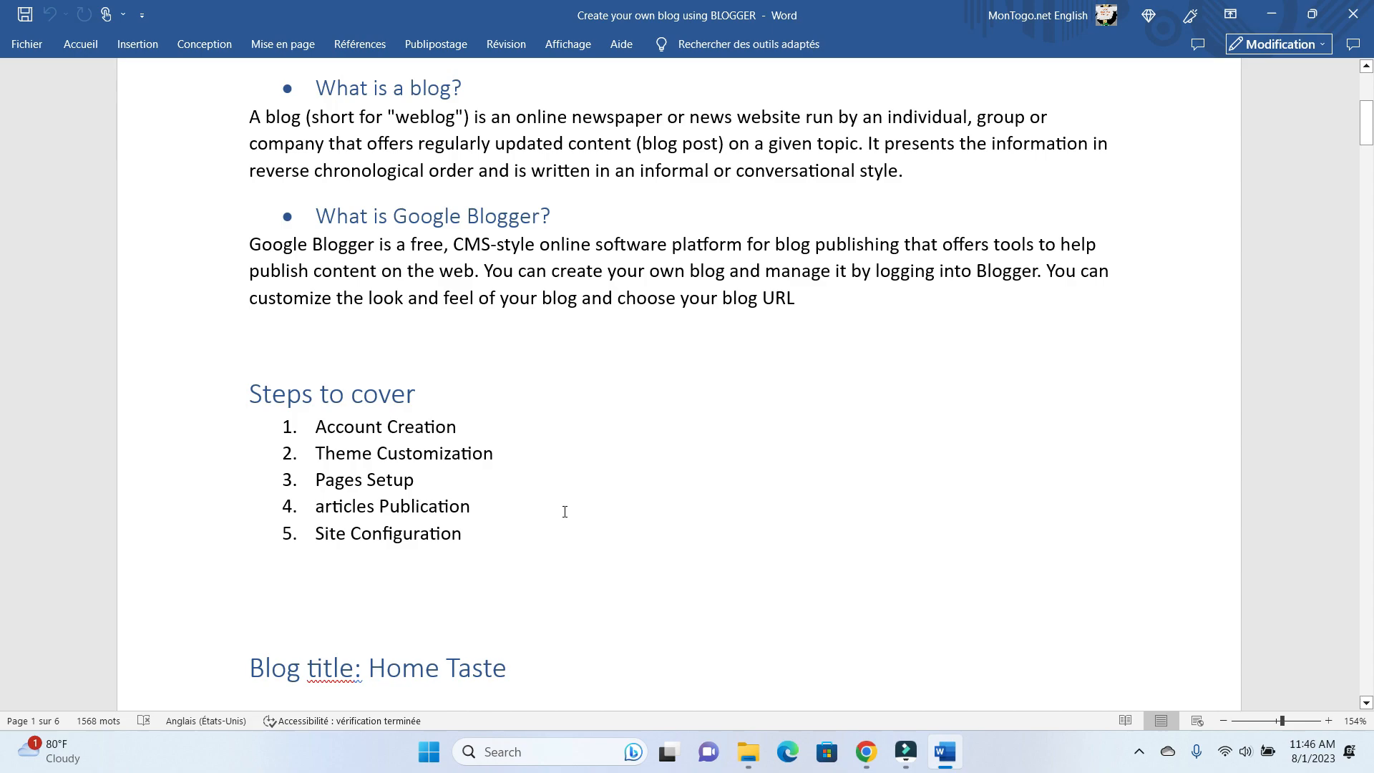
# Copy the Post 1 title "Why You Should Try Yam and Palava Sauce Today" and its full body text separately from the notes
pyautogui.scroll(-8, 565, 512)
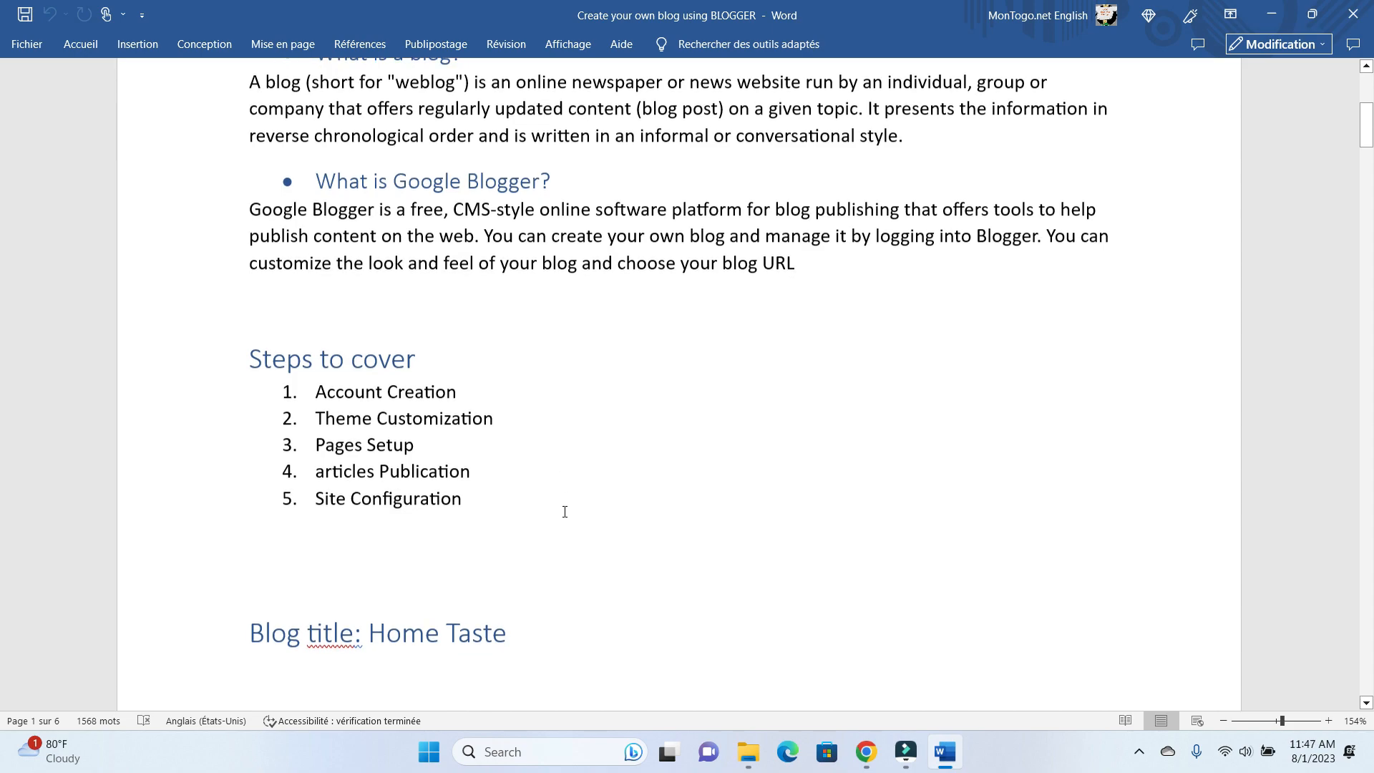
pyautogui.scroll(-5, 565, 511)
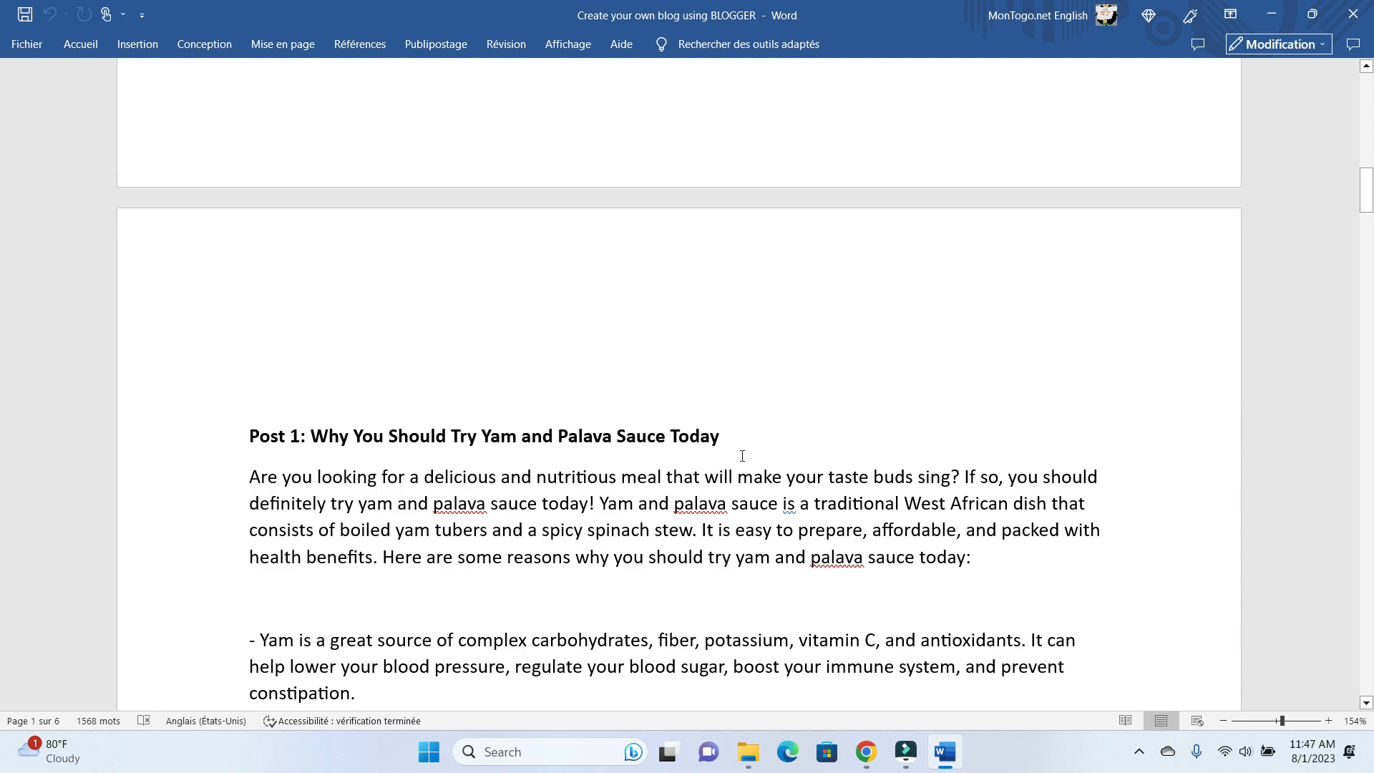
pyautogui.moveTo(735, 435); pyautogui.dragTo(317, 458)
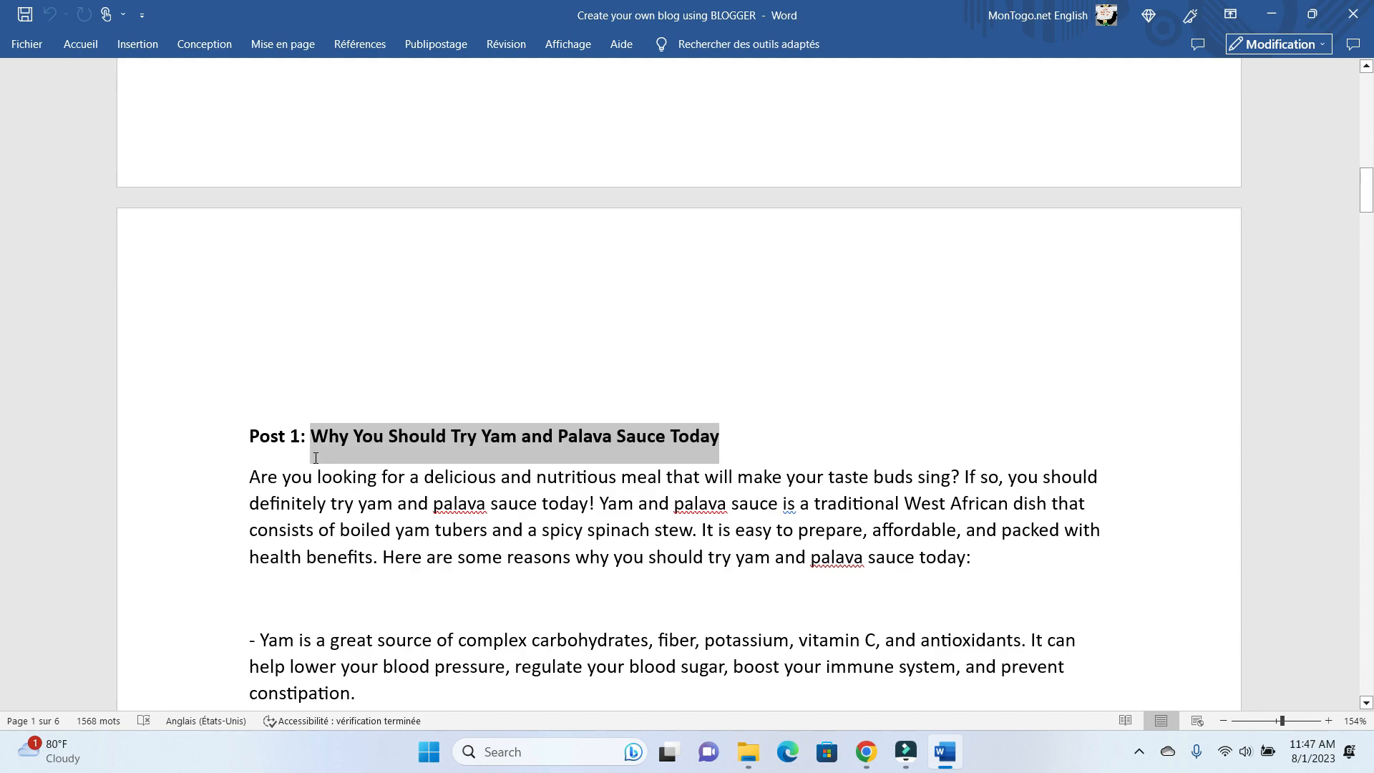
pyautogui.moveTo(316, 458); pyautogui.dragTo(316, 460)
pyautogui.press('super+c')
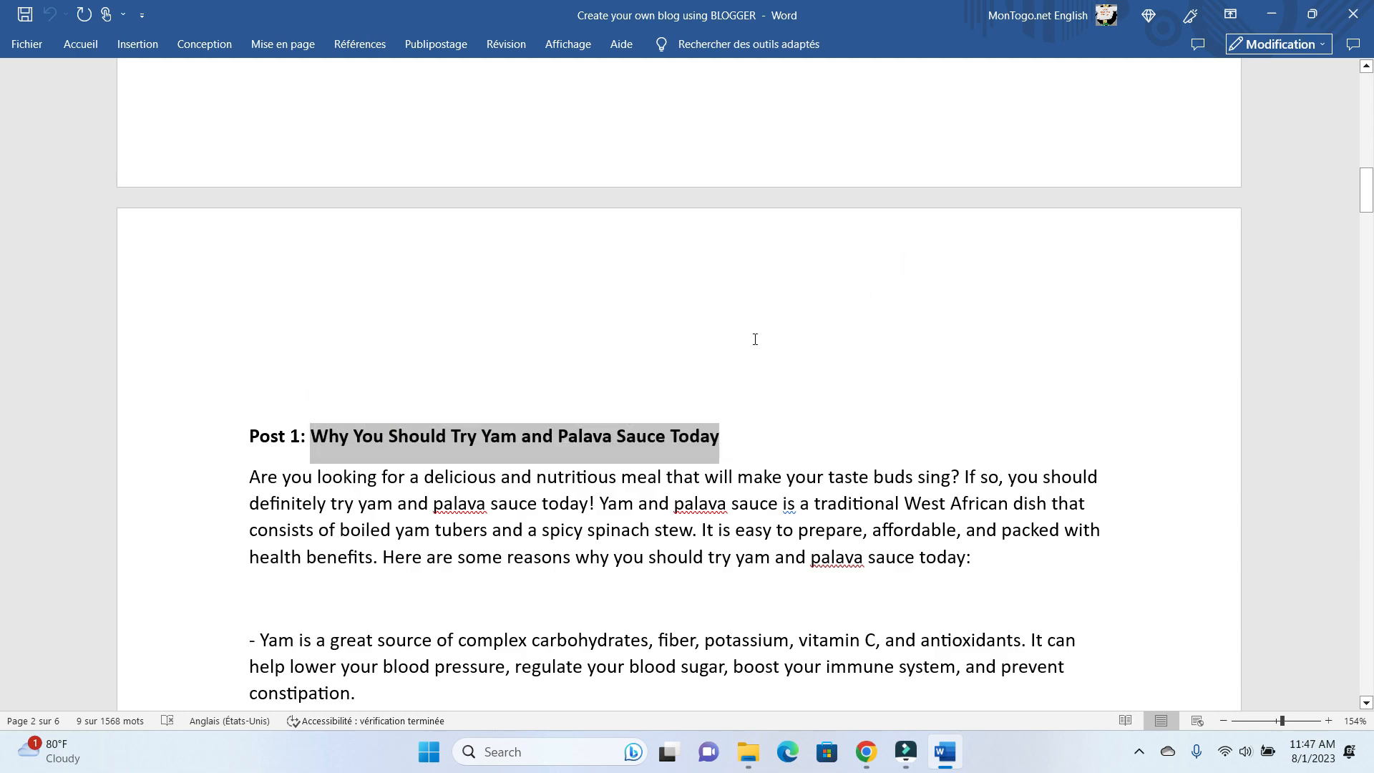
pyautogui.scroll(-1, 179, 501)
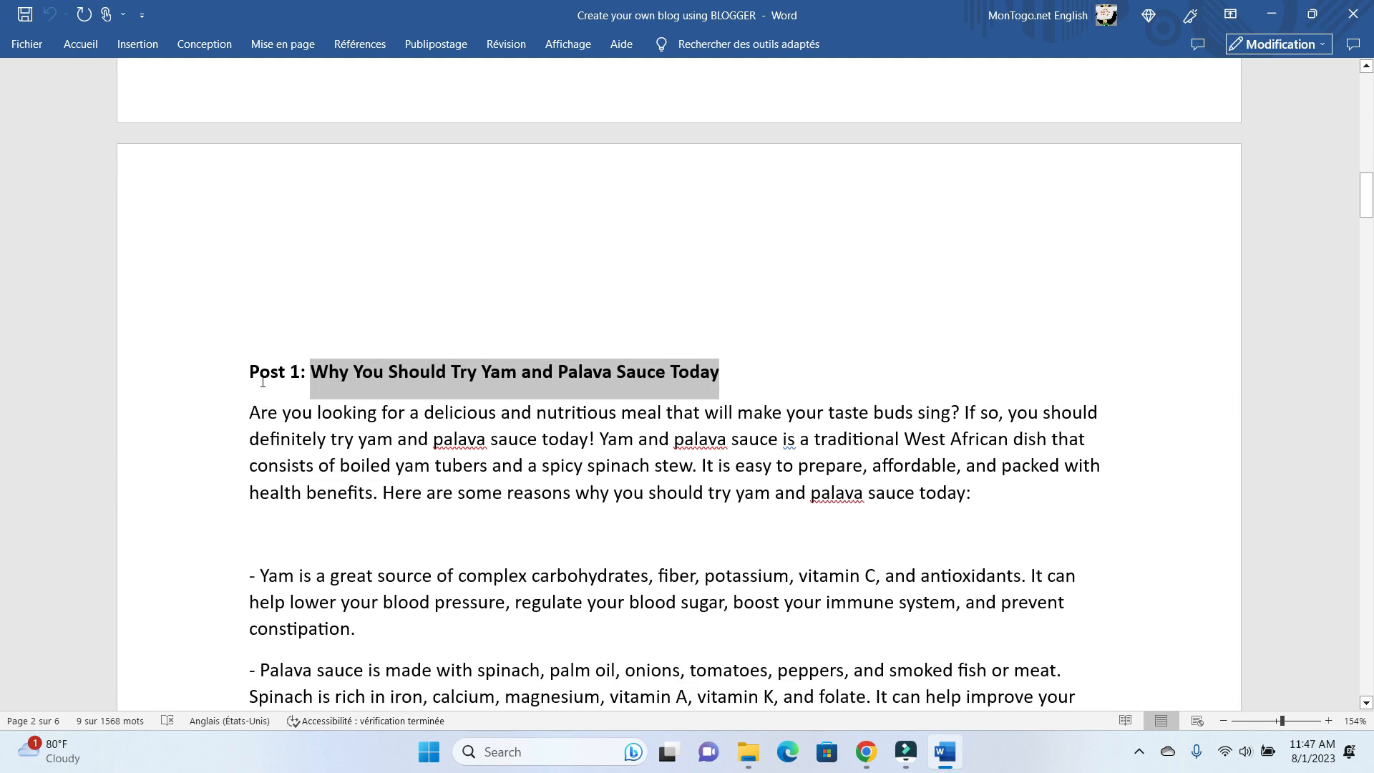
pyautogui.moveTo(250, 405)
pyautogui.mouseDown()
pyautogui.moveTo(308, 705)
pyautogui.moveTo(346, 705)
pyautogui.moveTo(355, 622)
pyautogui.moveTo(458, 408)
pyautogui.moveTo(1074, 386)
pyautogui.moveTo(1223, 437)
pyautogui.mouseUp()
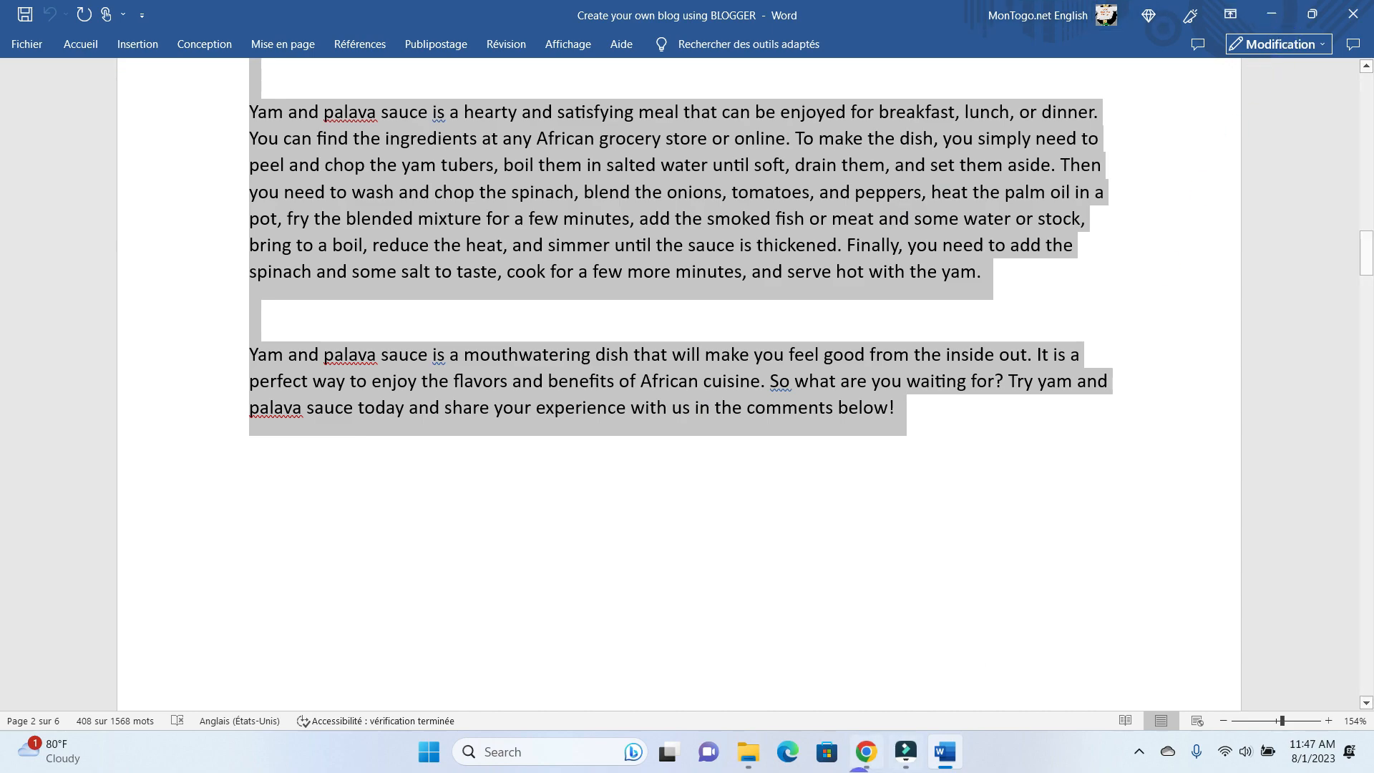
# Switch back to Blogger and create a new post from the Home Taste blog's posts section
pyautogui.click(879, 757)
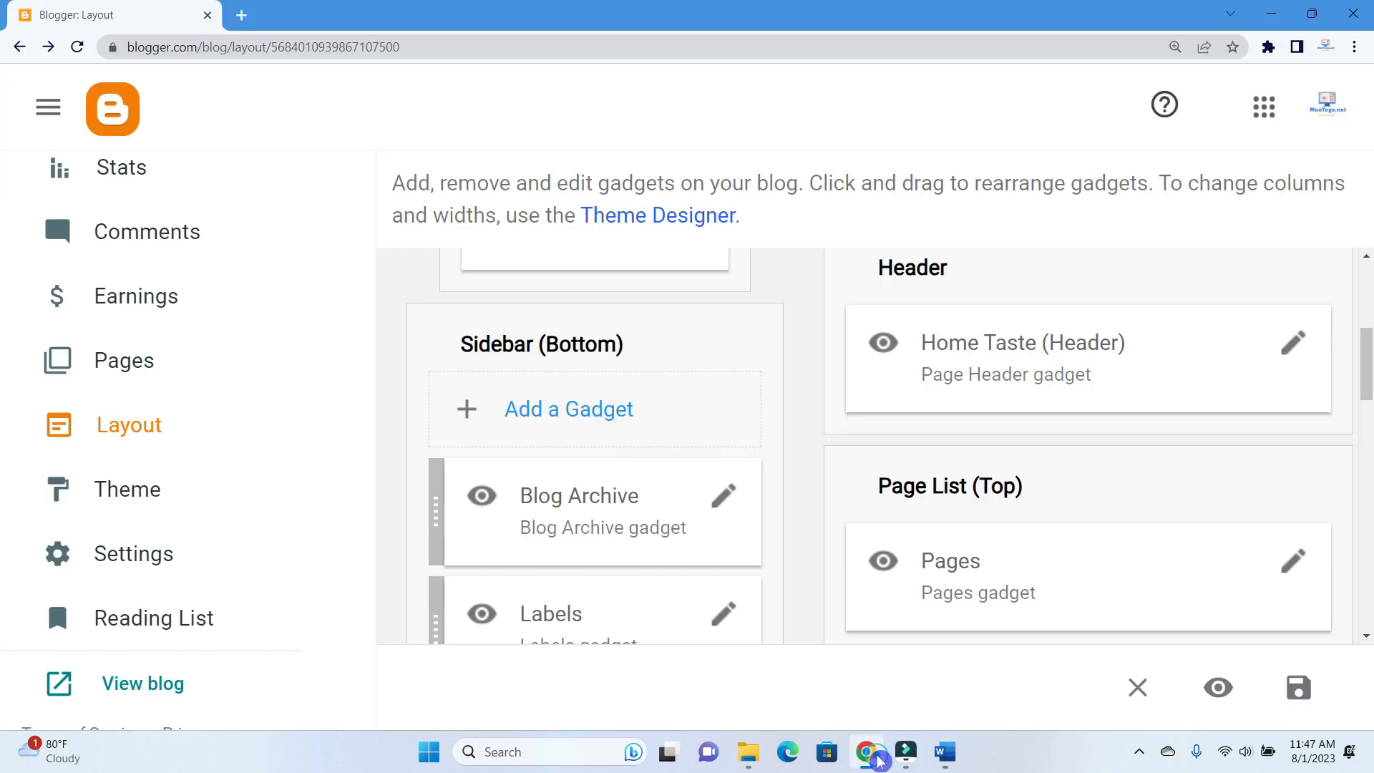
pyautogui.scroll(2, 138, 423)
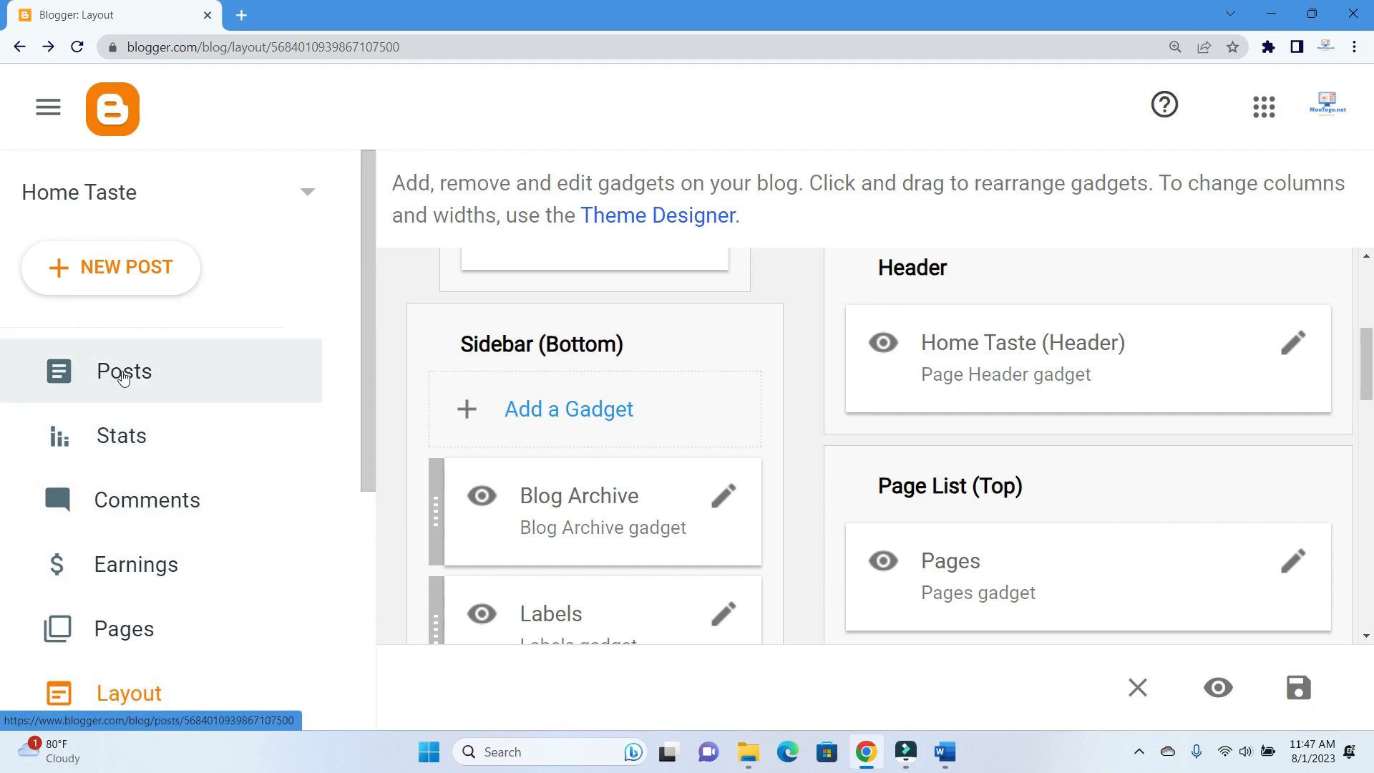
pyautogui.click(143, 383)
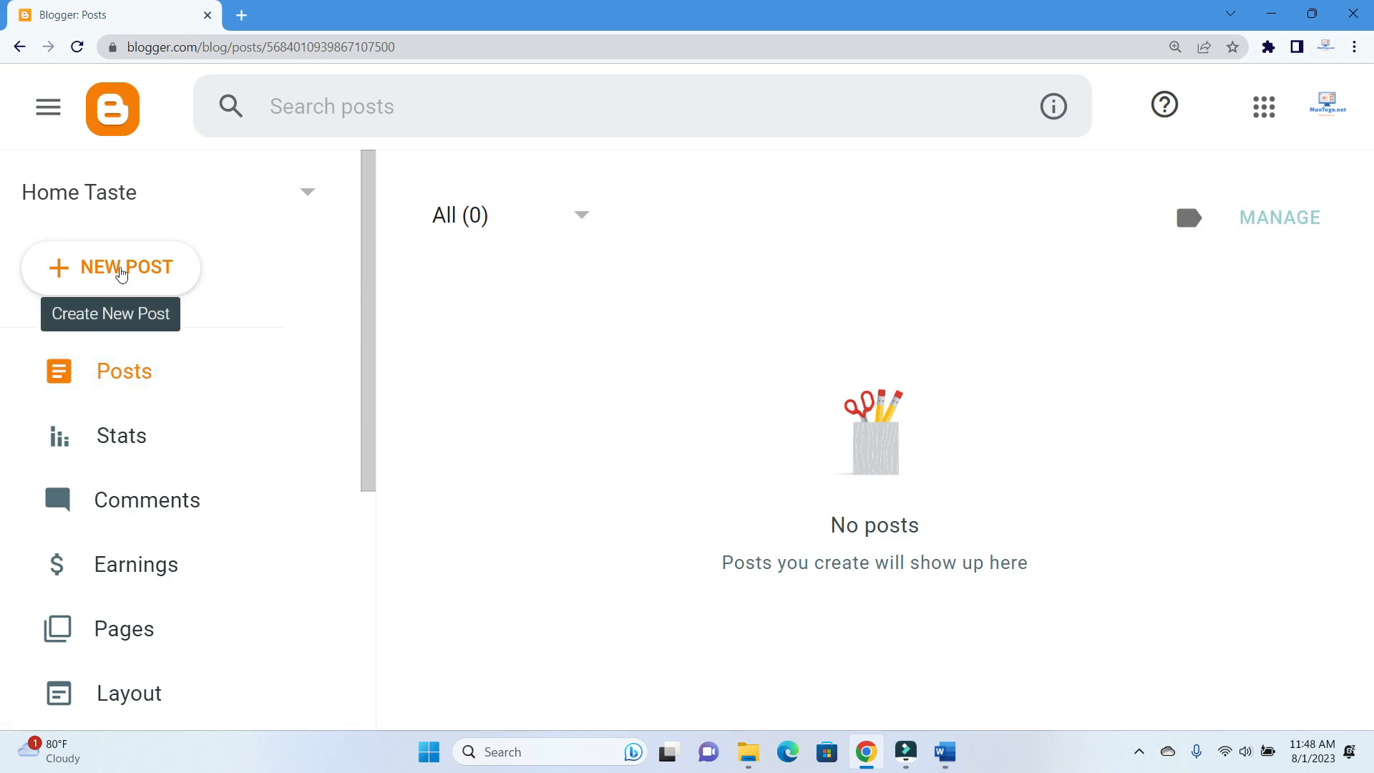
pyautogui.click(120, 273)
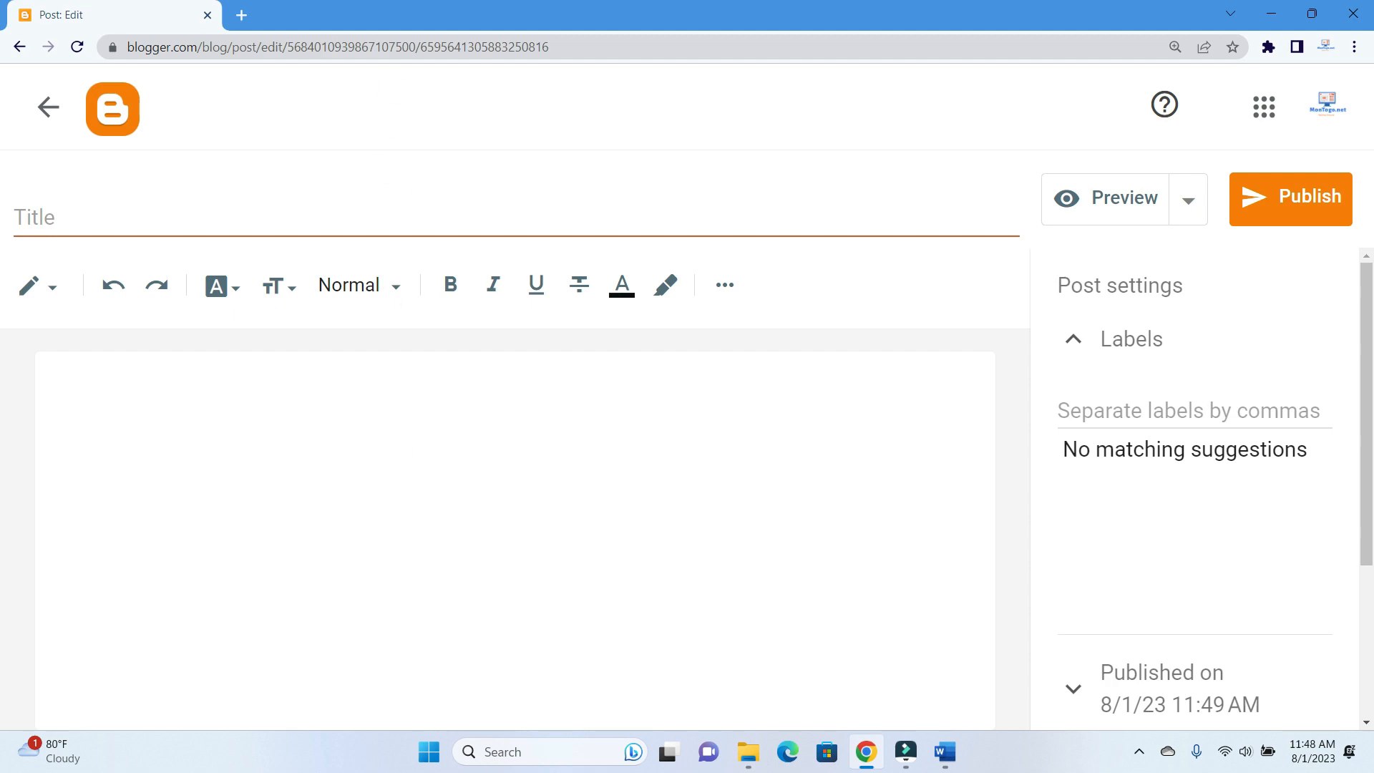
# Set the new post's title to "Why You Should Try Yam and Palava Sauce Today" from the clipboard history
pyautogui.click(62, 215)
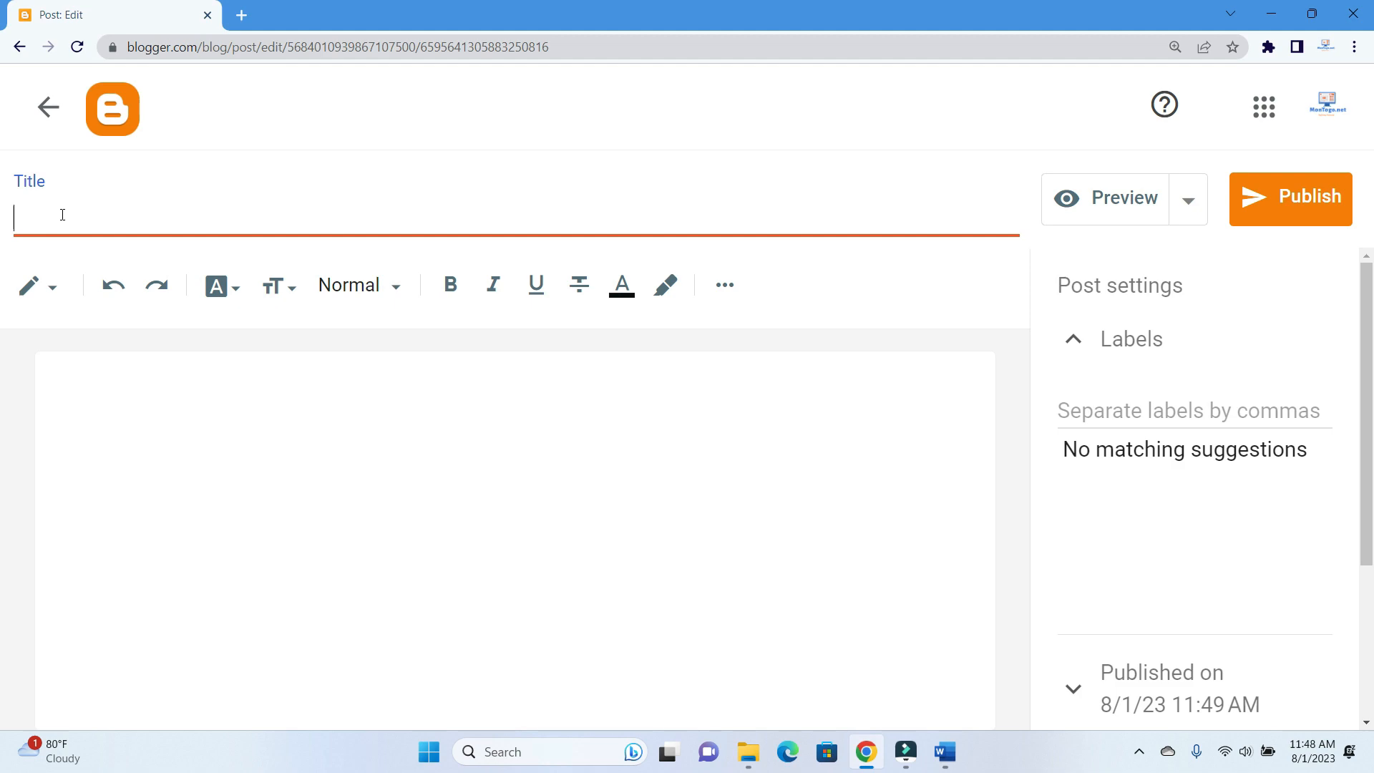
pyautogui.click(64, 219)
pyautogui.press('super+v')
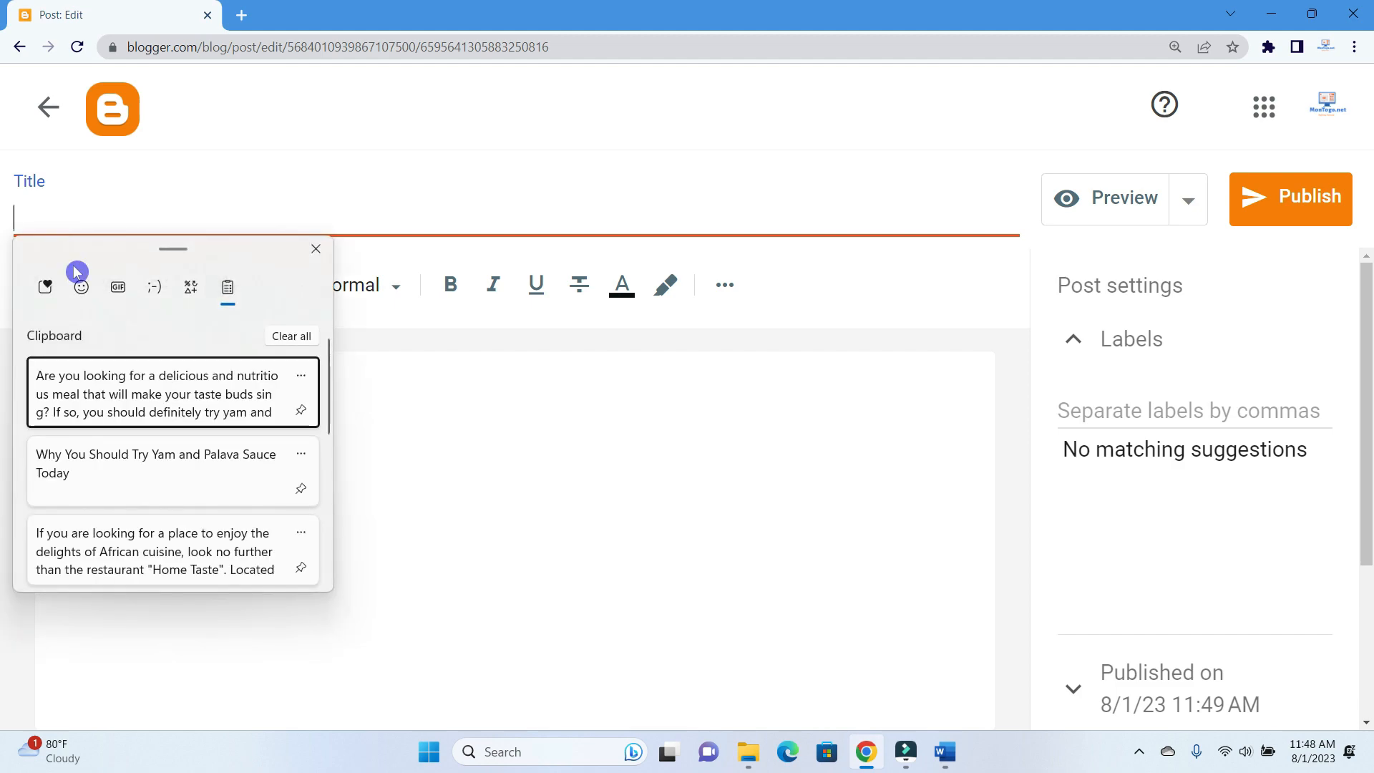
pyautogui.click(101, 470)
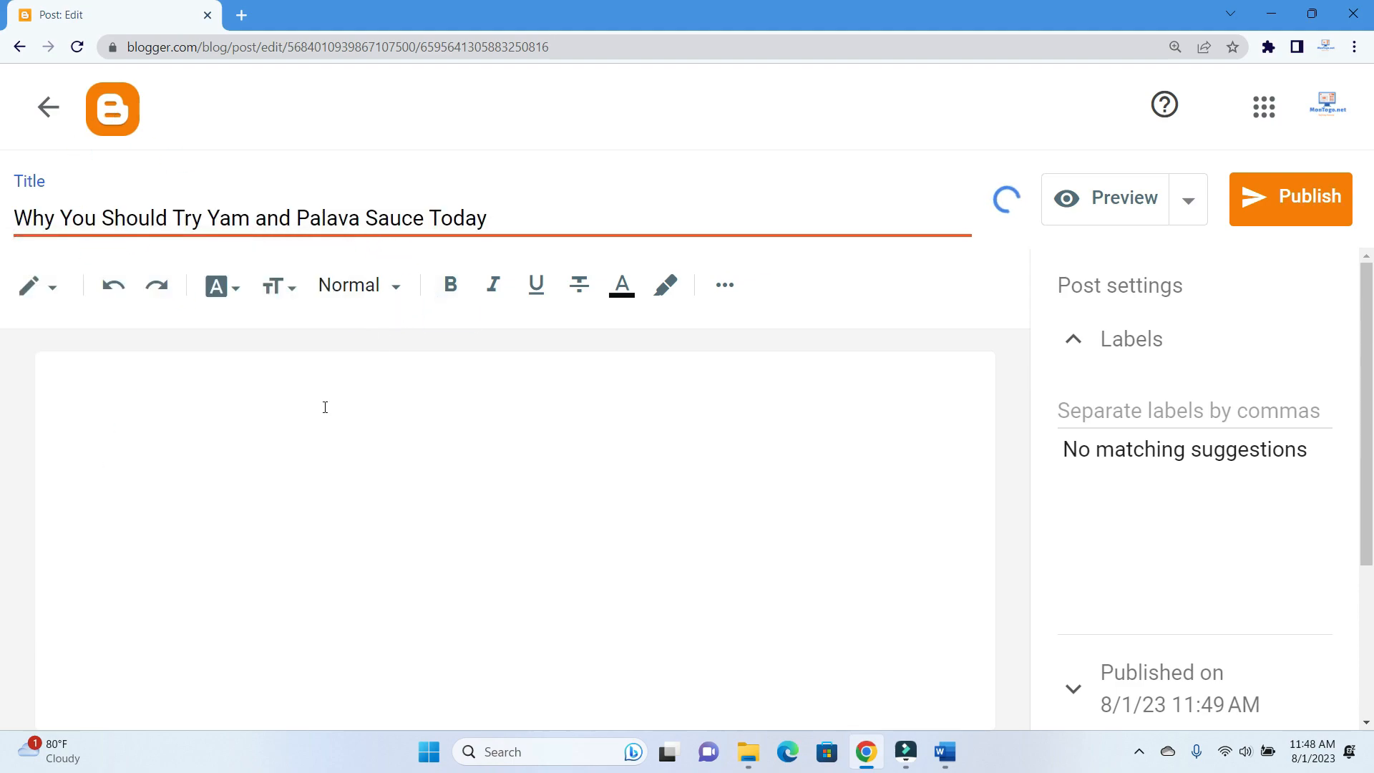
# Insert the copied Post 1 body text into the content area of the new post
pyautogui.click(202, 409)
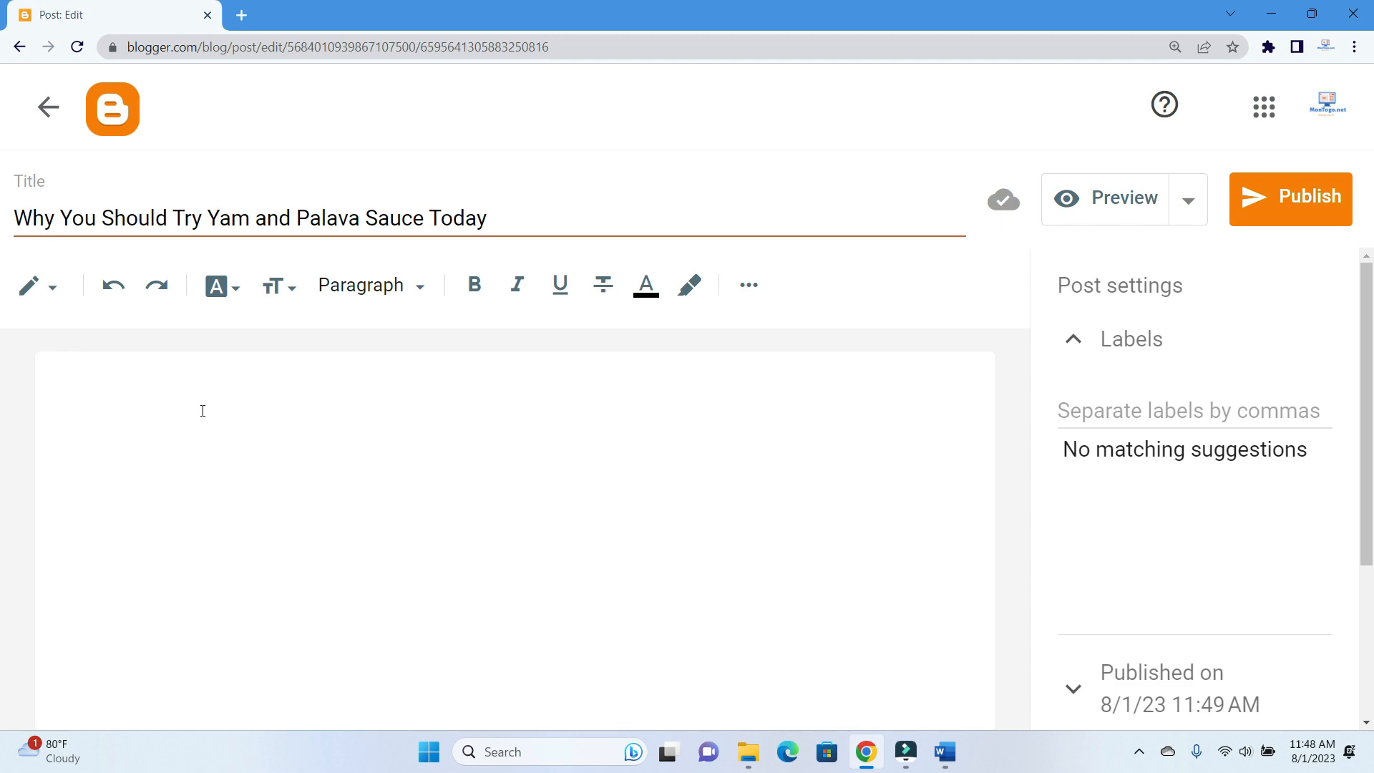
# Paste the article beginning "Are you looking for a delicious and nutritious meal" from the clipboard history into the post body and skim through it
pyautogui.press('super+v')
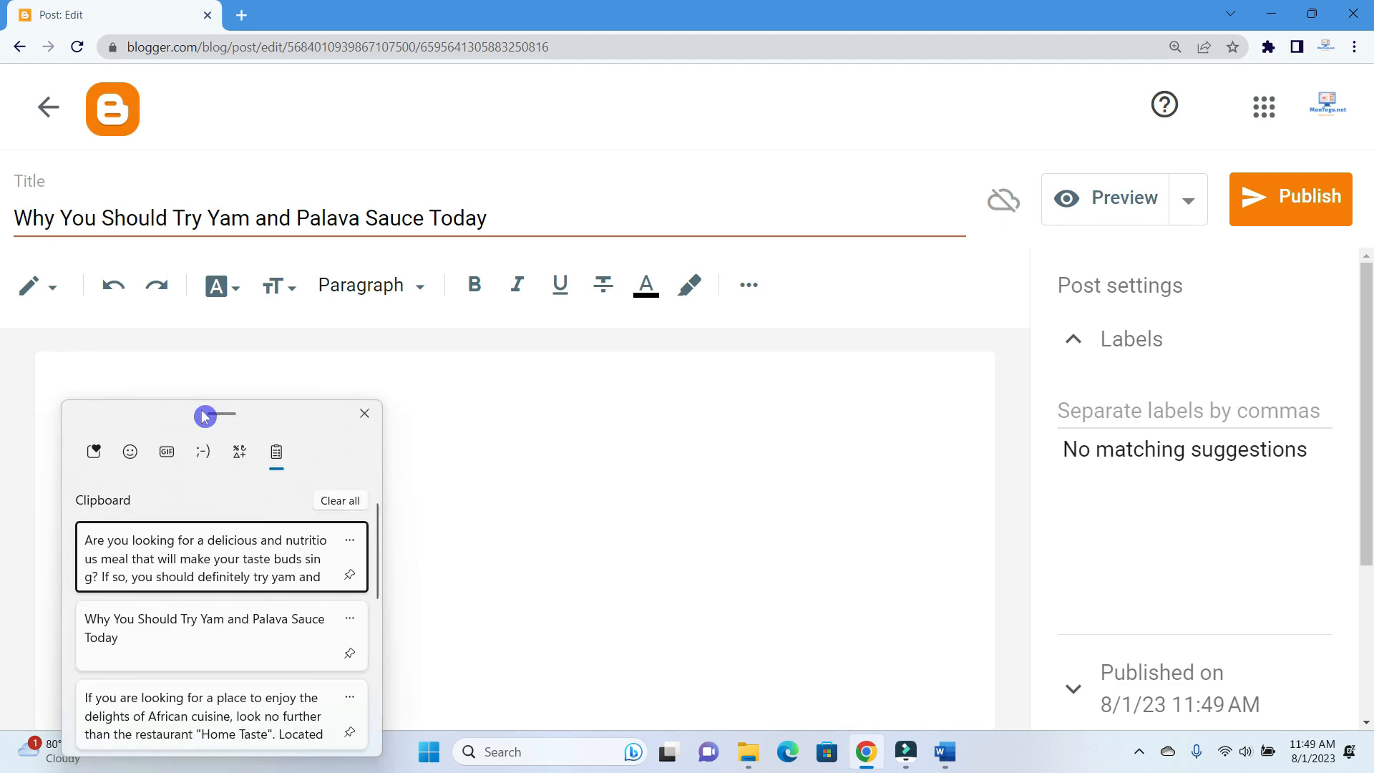
pyautogui.click(180, 571)
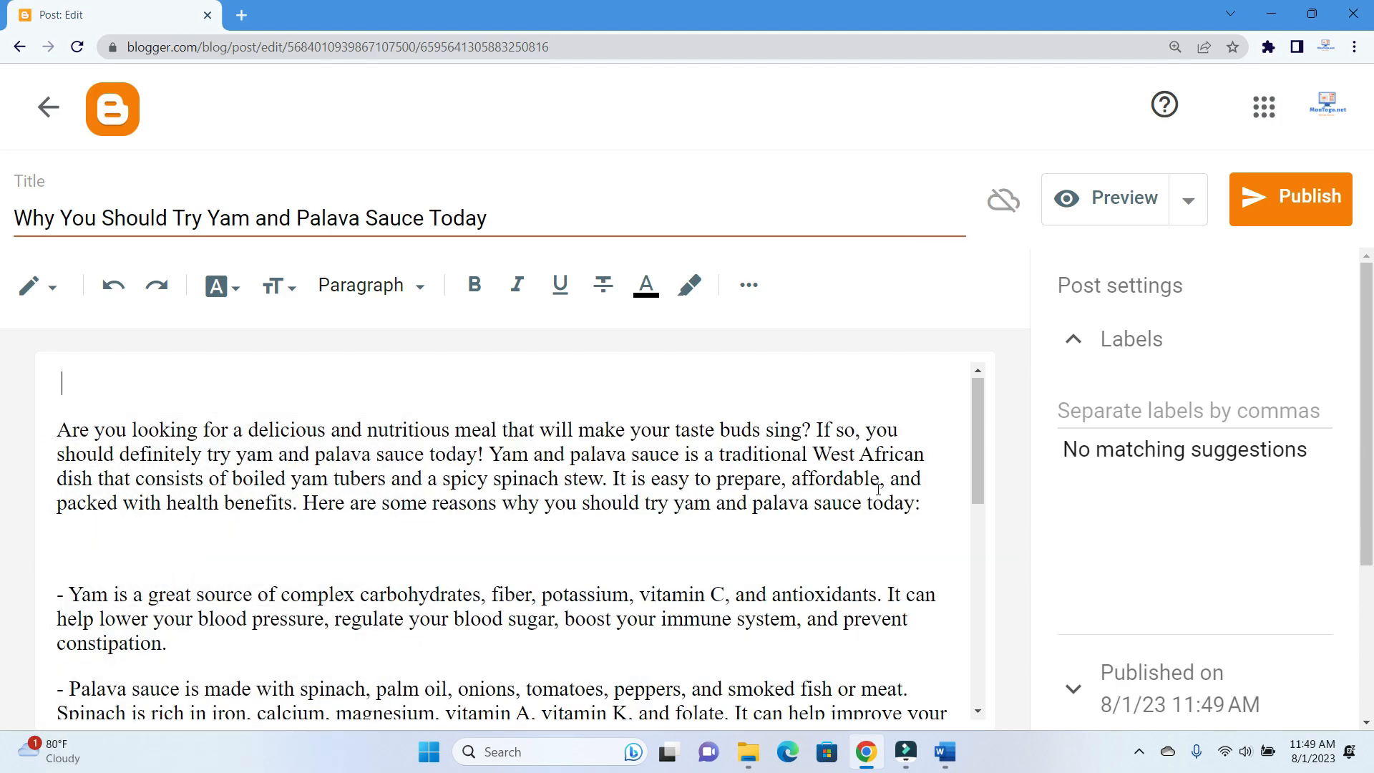
pyautogui.scroll(-5, 878, 490)
pyautogui.scroll(-2, 878, 490)
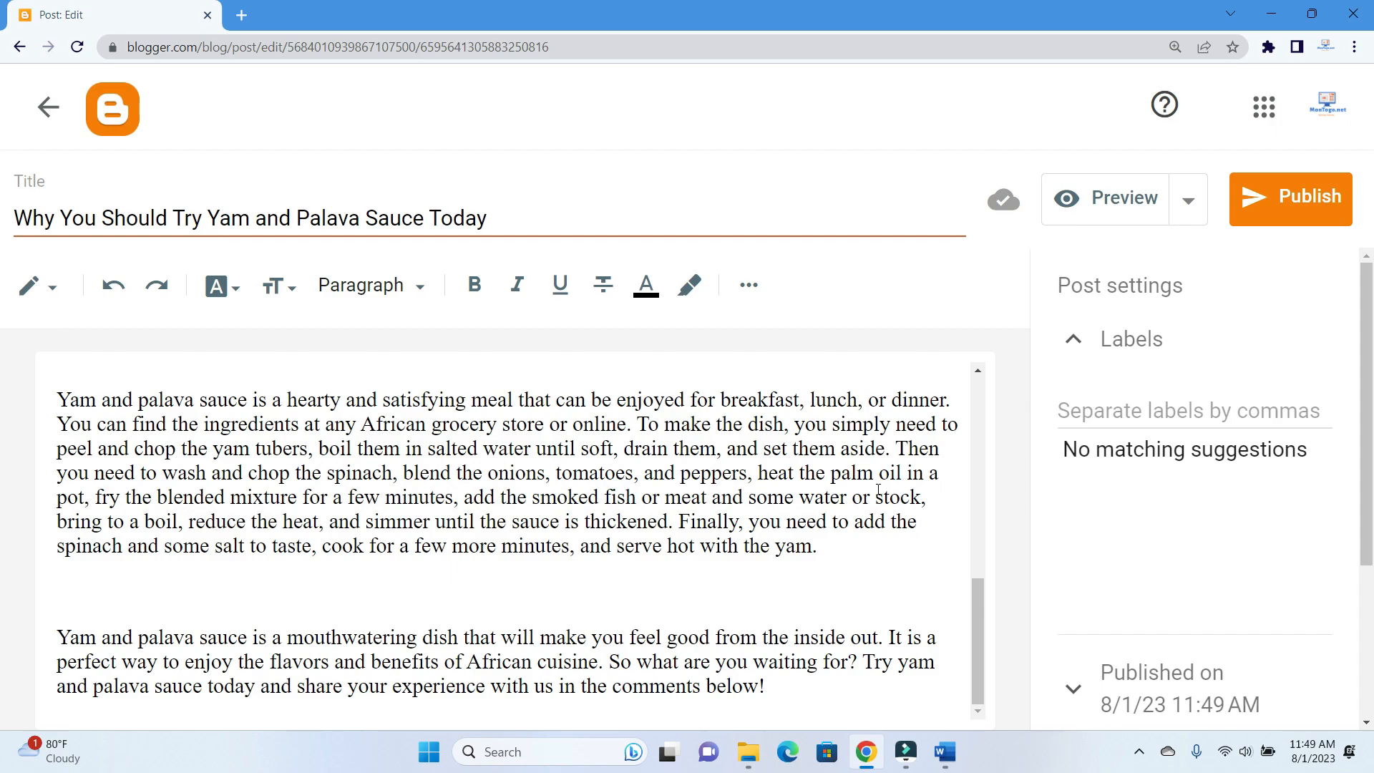
pyautogui.scroll(7, 878, 489)
pyautogui.scroll(2, 878, 490)
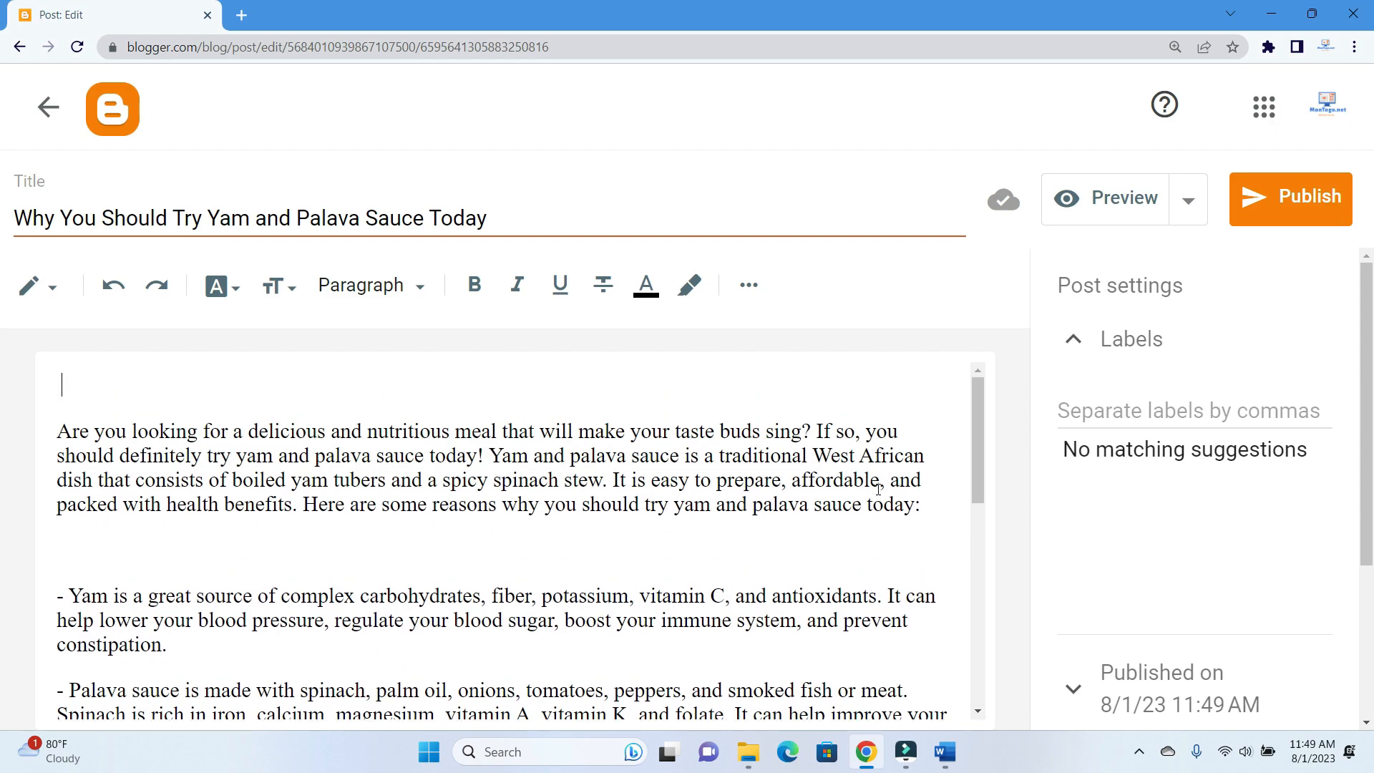
# Preview the post, read through the article on the blog page, and close the preview
pyautogui.click(1127, 205)
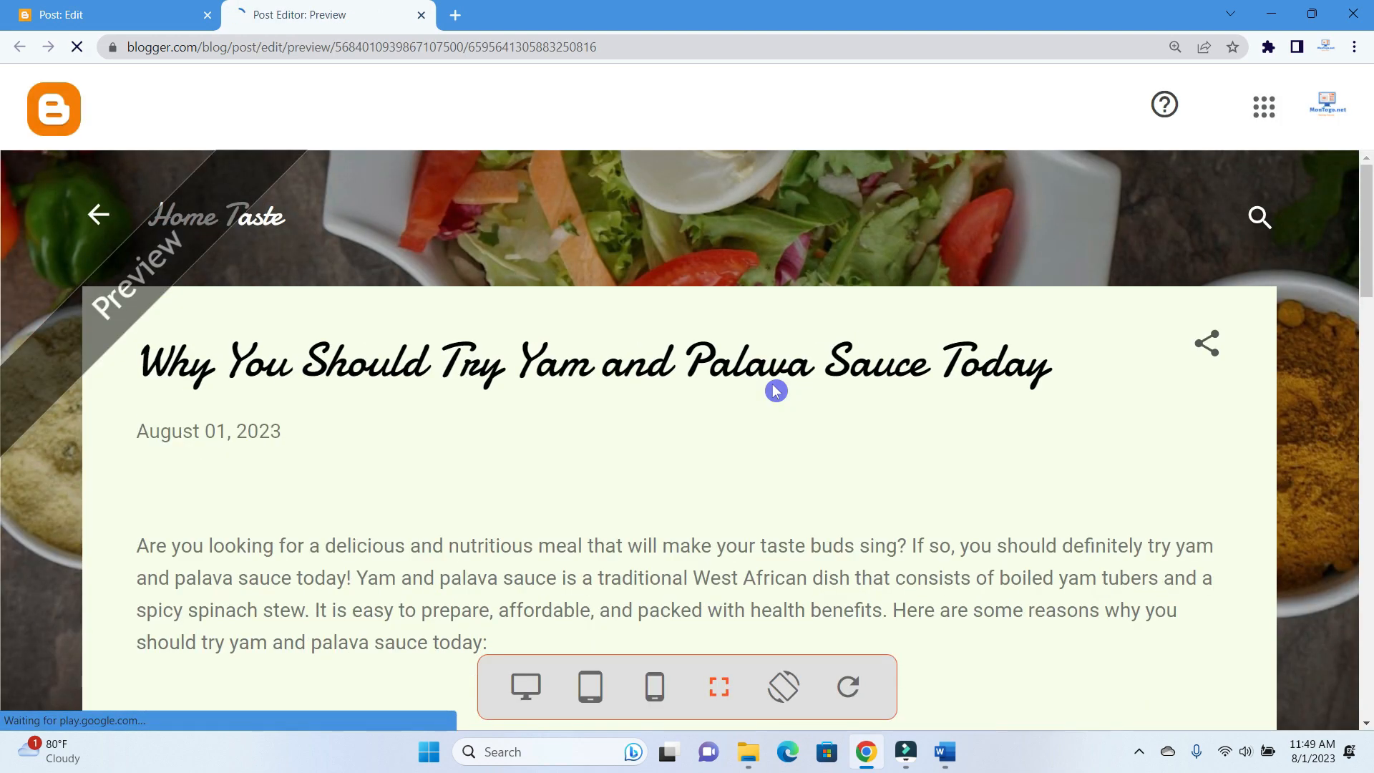
pyautogui.scroll(-5, 776, 391)
pyautogui.scroll(-14, 776, 391)
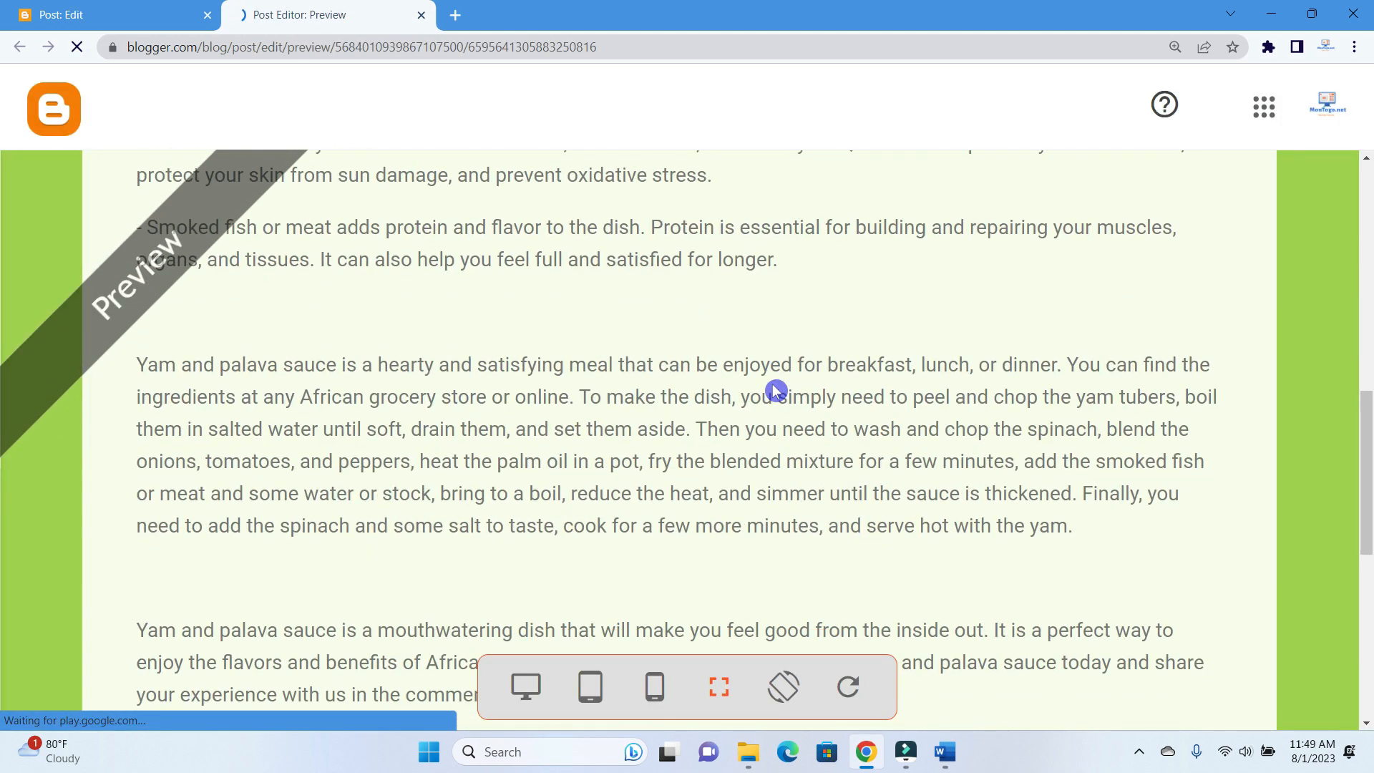
pyautogui.scroll(12, 776, 391)
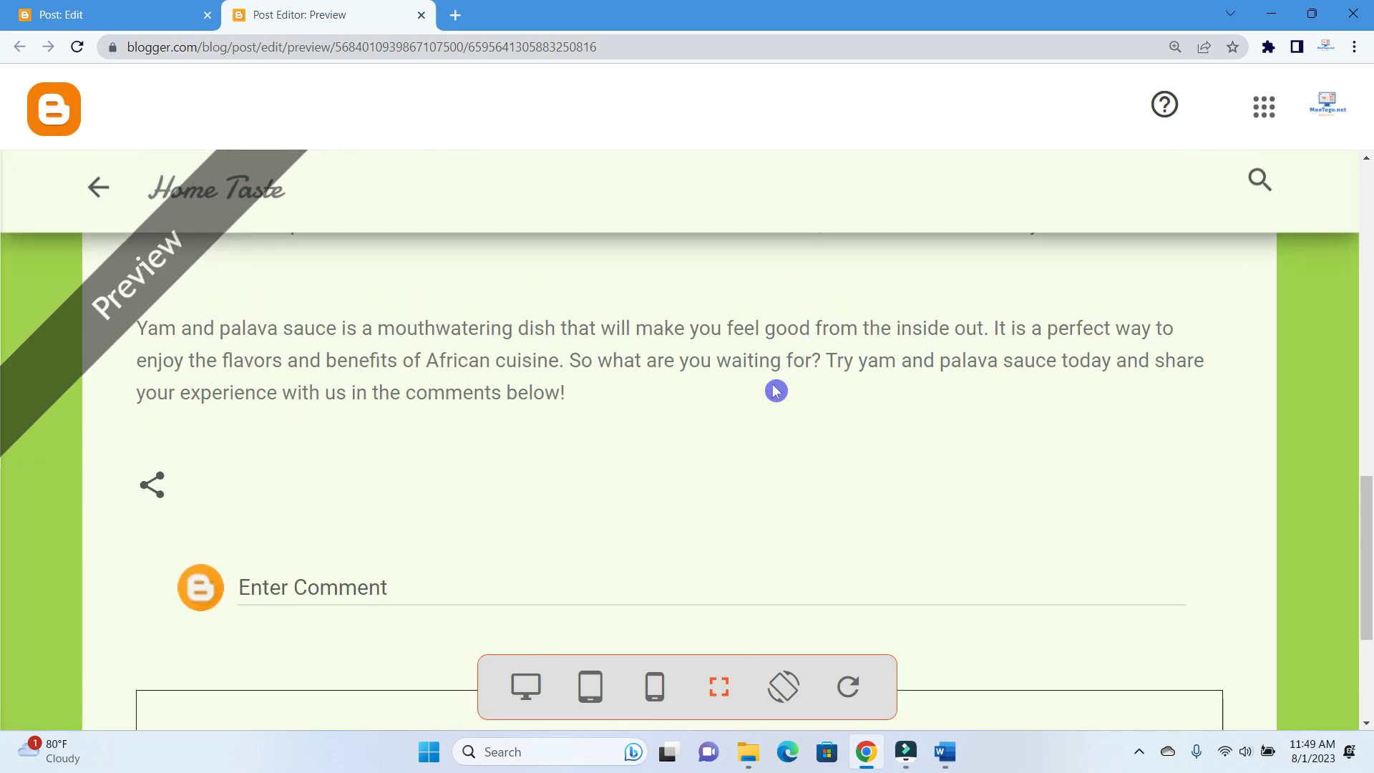
pyautogui.scroll(4, 776, 391)
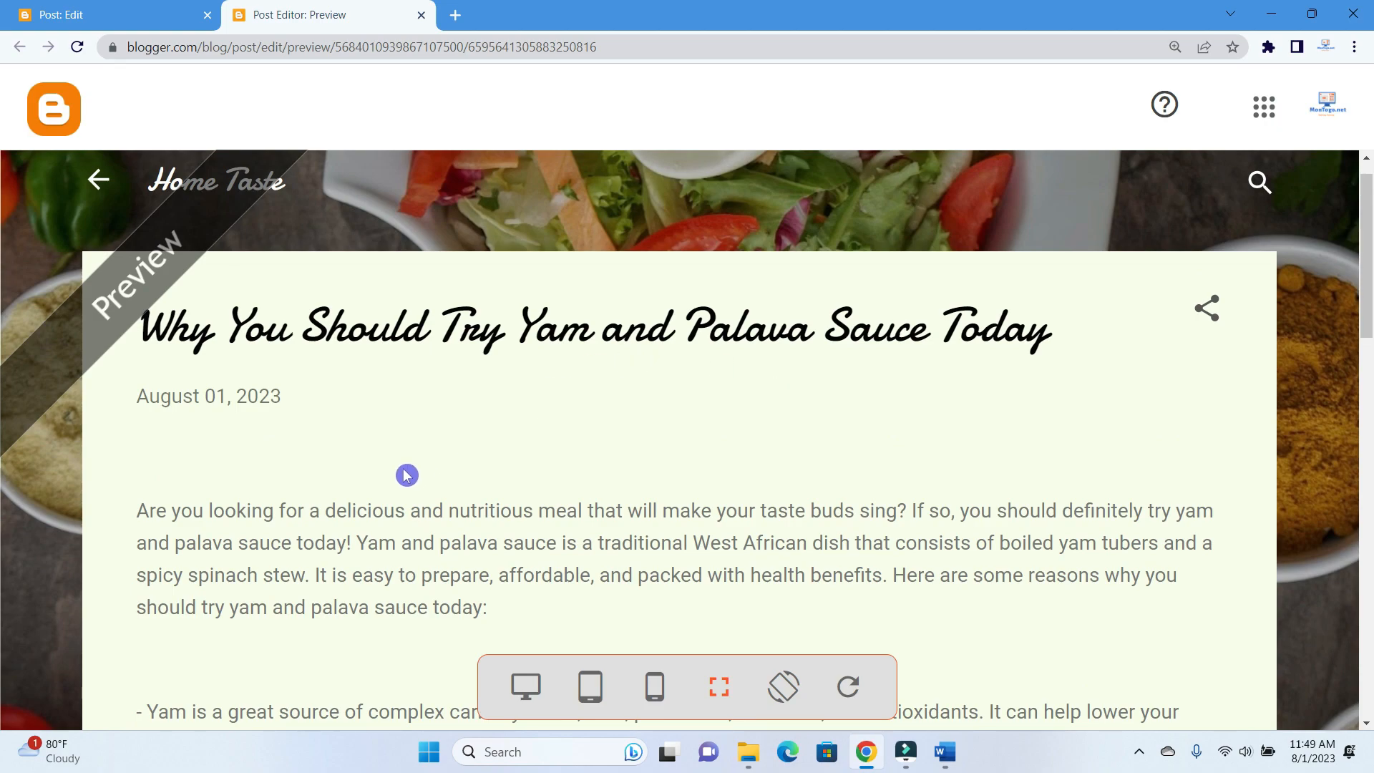
pyautogui.scroll(-5, 475, 635)
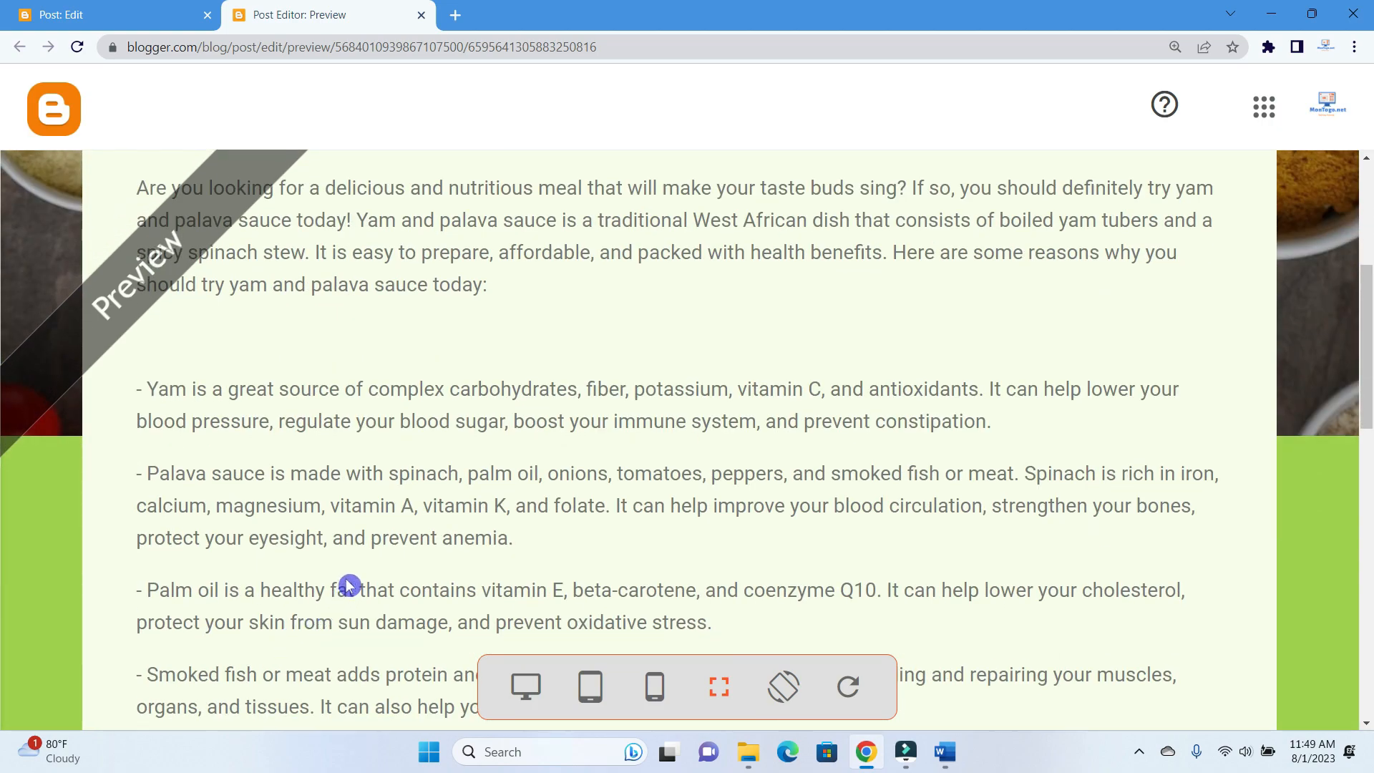
pyautogui.click(422, 15)
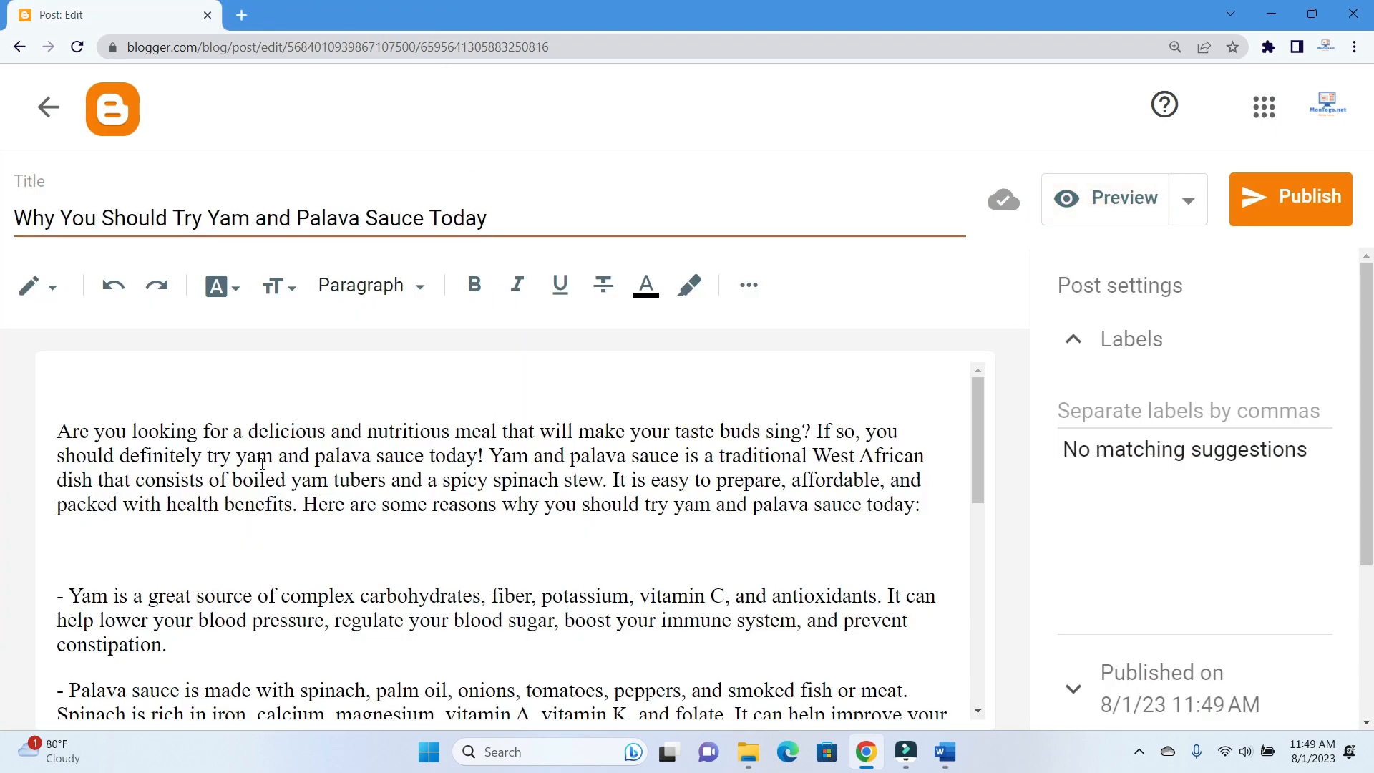
# Turn the four hyphenated paragraphs about yam, palava sauce, palm oil and smoked fish into a bulleted list
pyautogui.scroll(-2, 695, 508)
pyautogui.scroll(2, 694, 508)
pyautogui.scroll(-2, 694, 508)
pyautogui.scroll(-1, 694, 508)
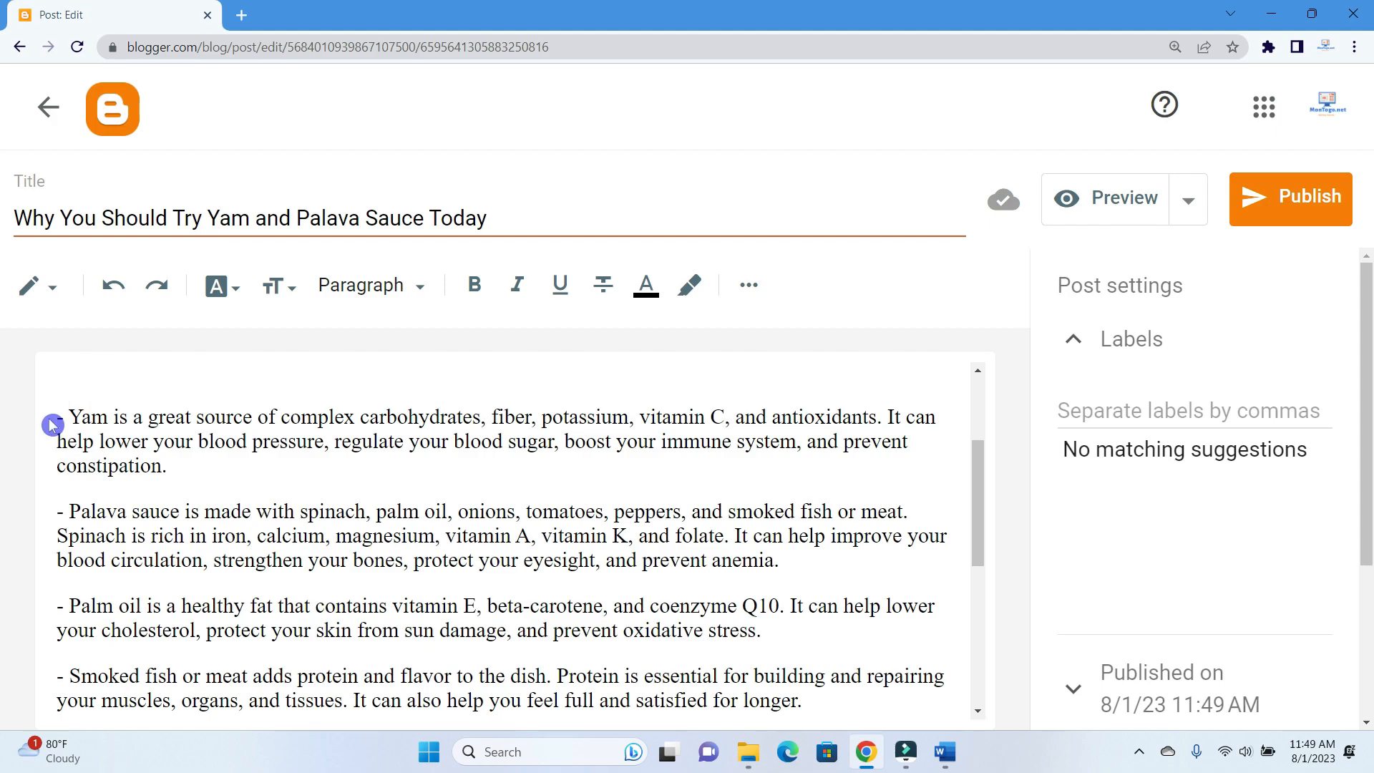
pyautogui.moveTo(52, 398); pyautogui.dragTo(142, 539)
pyautogui.scroll(4, 659, 494)
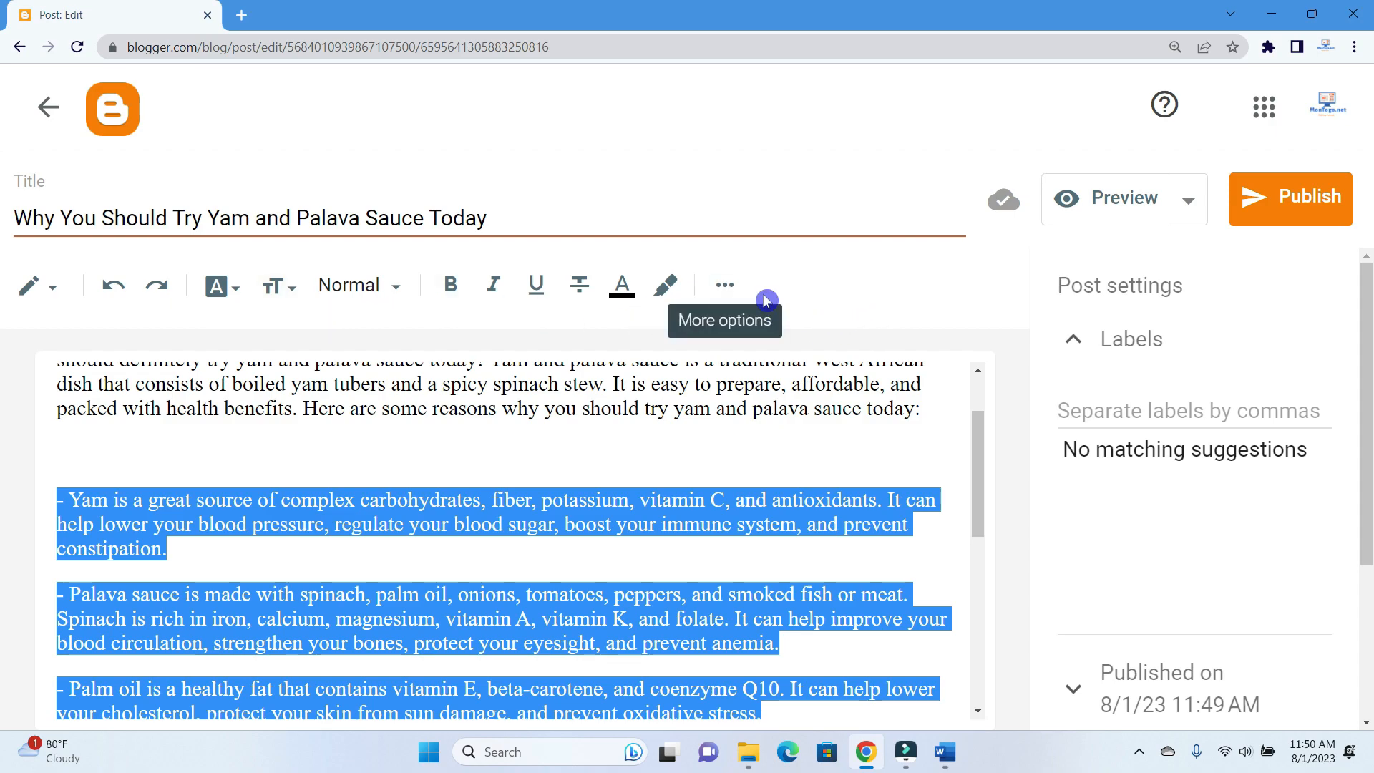
pyautogui.click(725, 286)
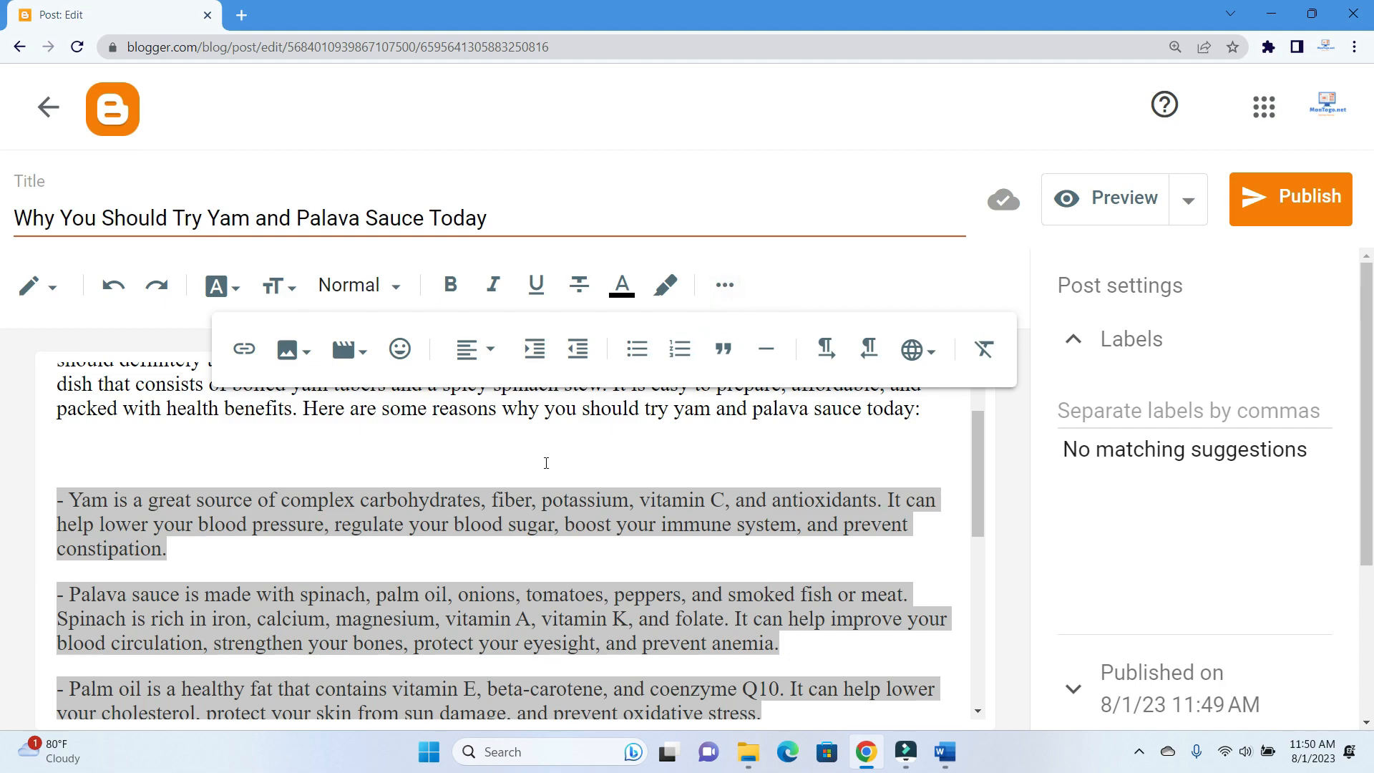
pyautogui.click(637, 350)
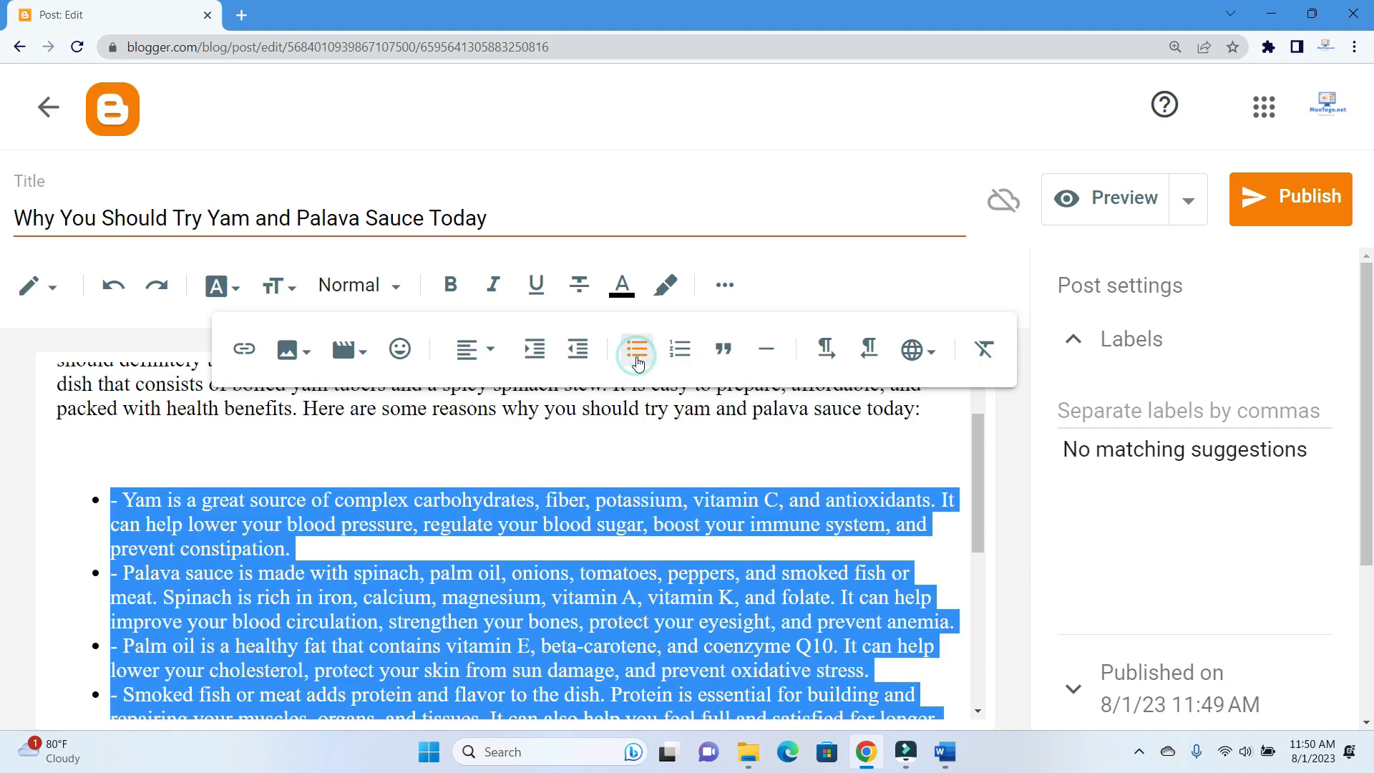
pyautogui.click(386, 580)
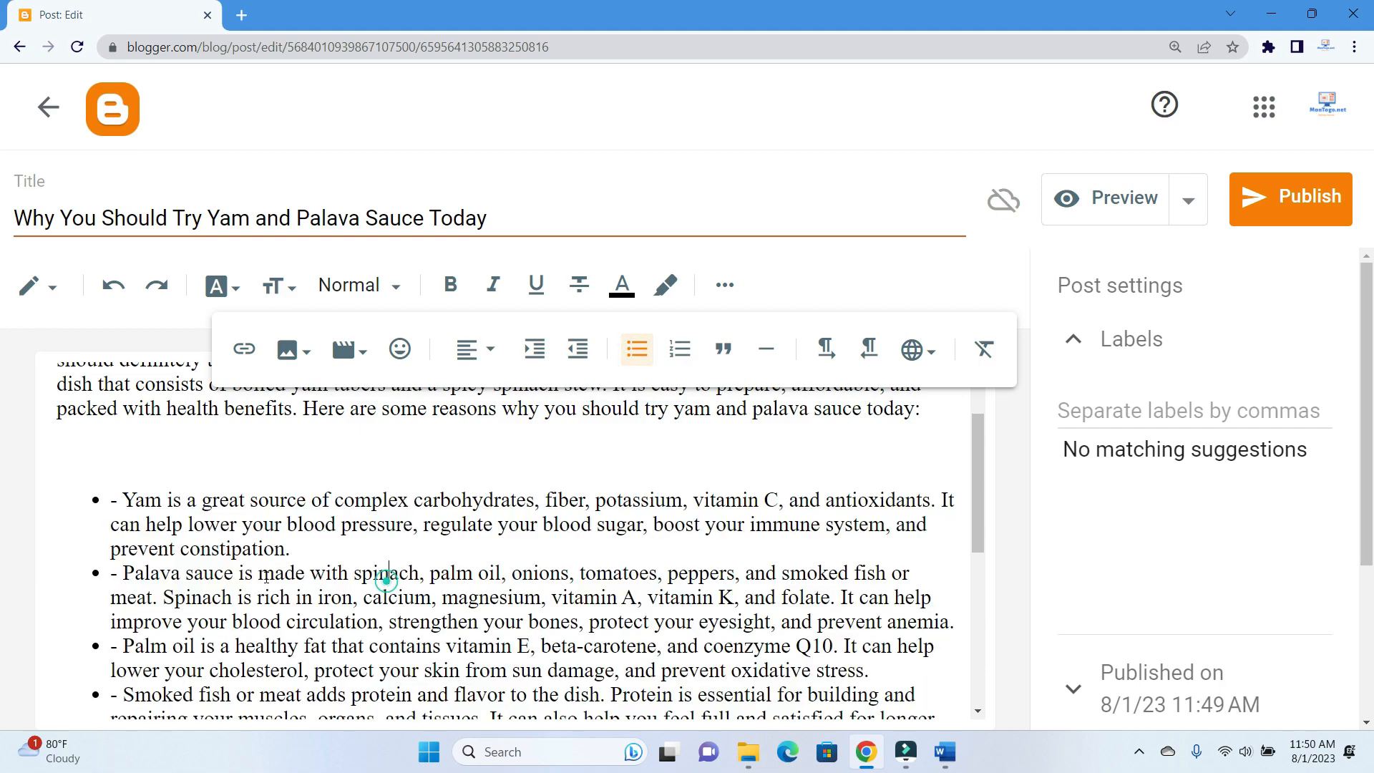
# Remove the leading hyphen and space from each of the four bullet items
pyautogui.click(120, 498)
pyautogui.press('BackSpace')
pyautogui.press('BackSpace')
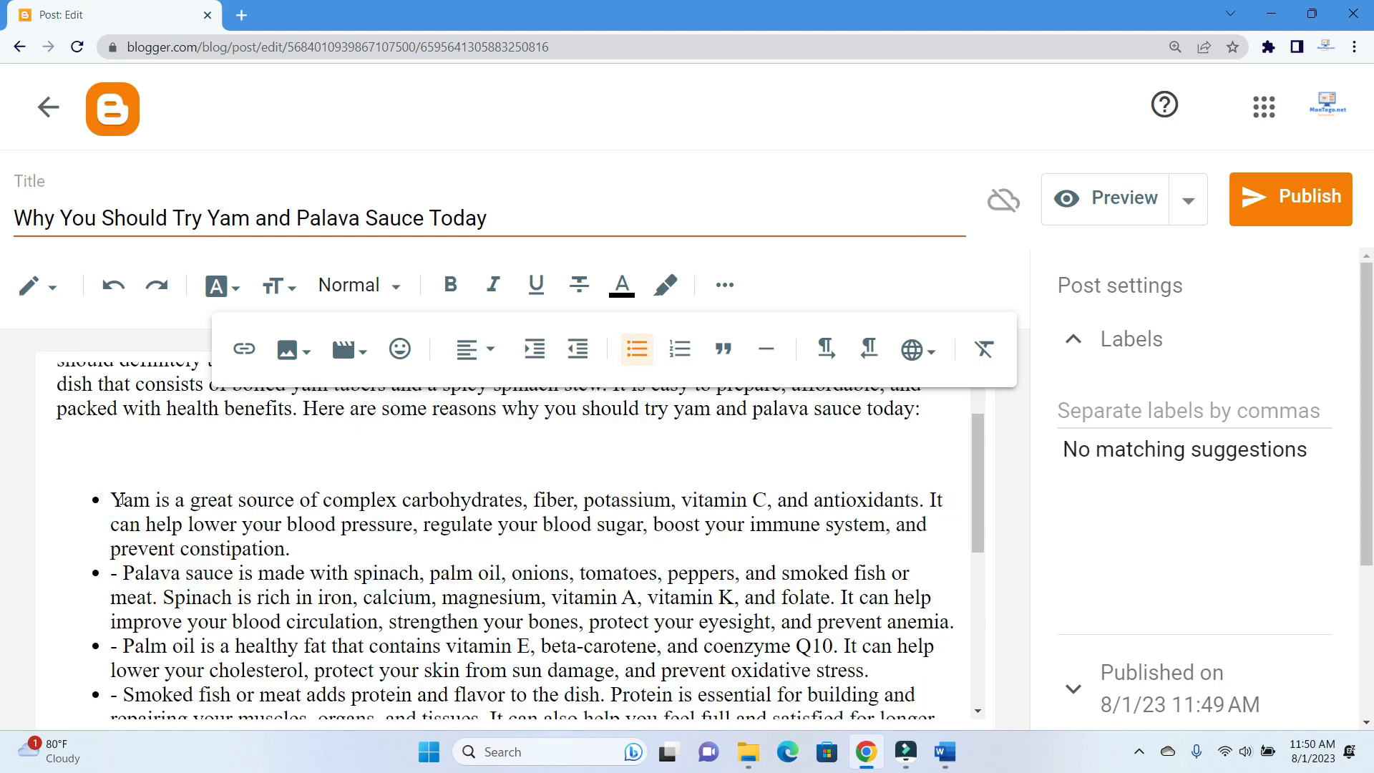
pyautogui.press('BackSpace')
pyautogui.press('BackSpace')
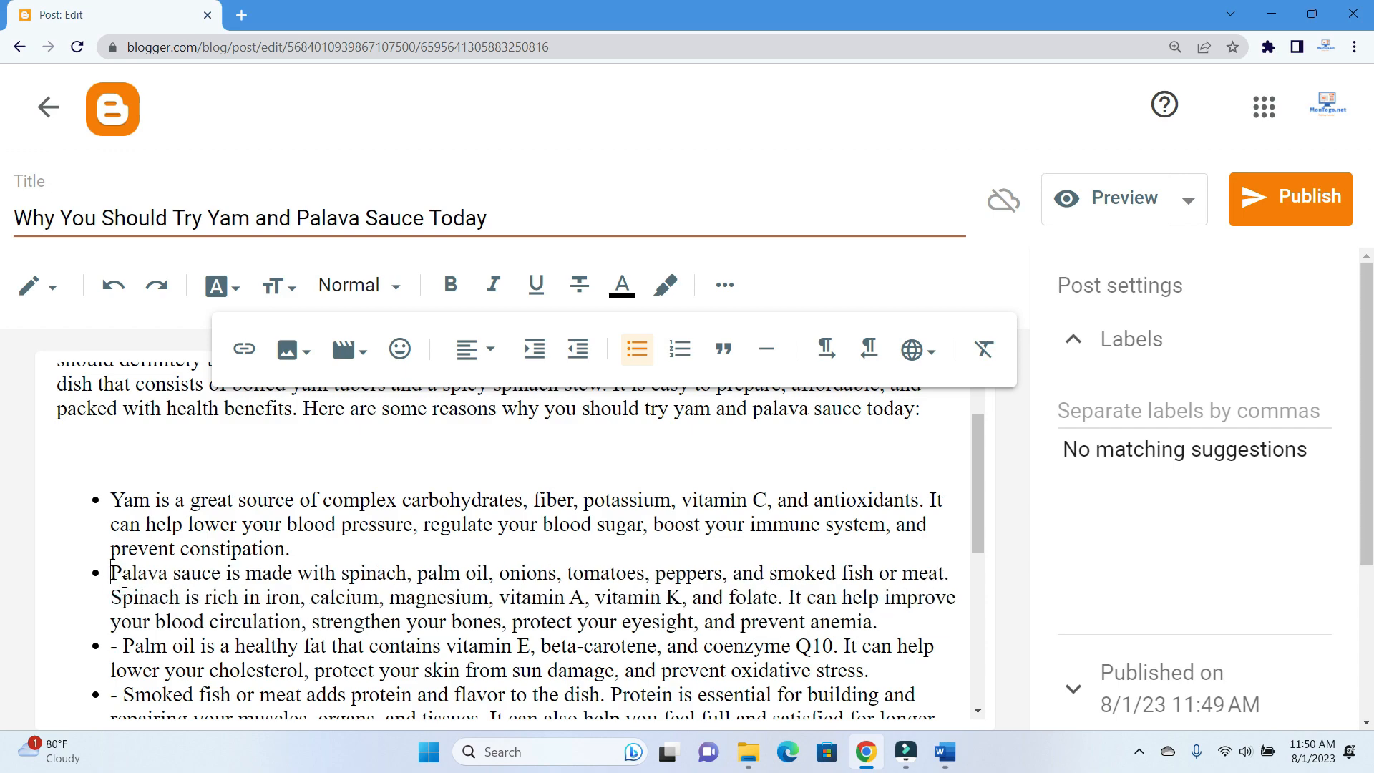
pyautogui.scroll(-1, 163, 593)
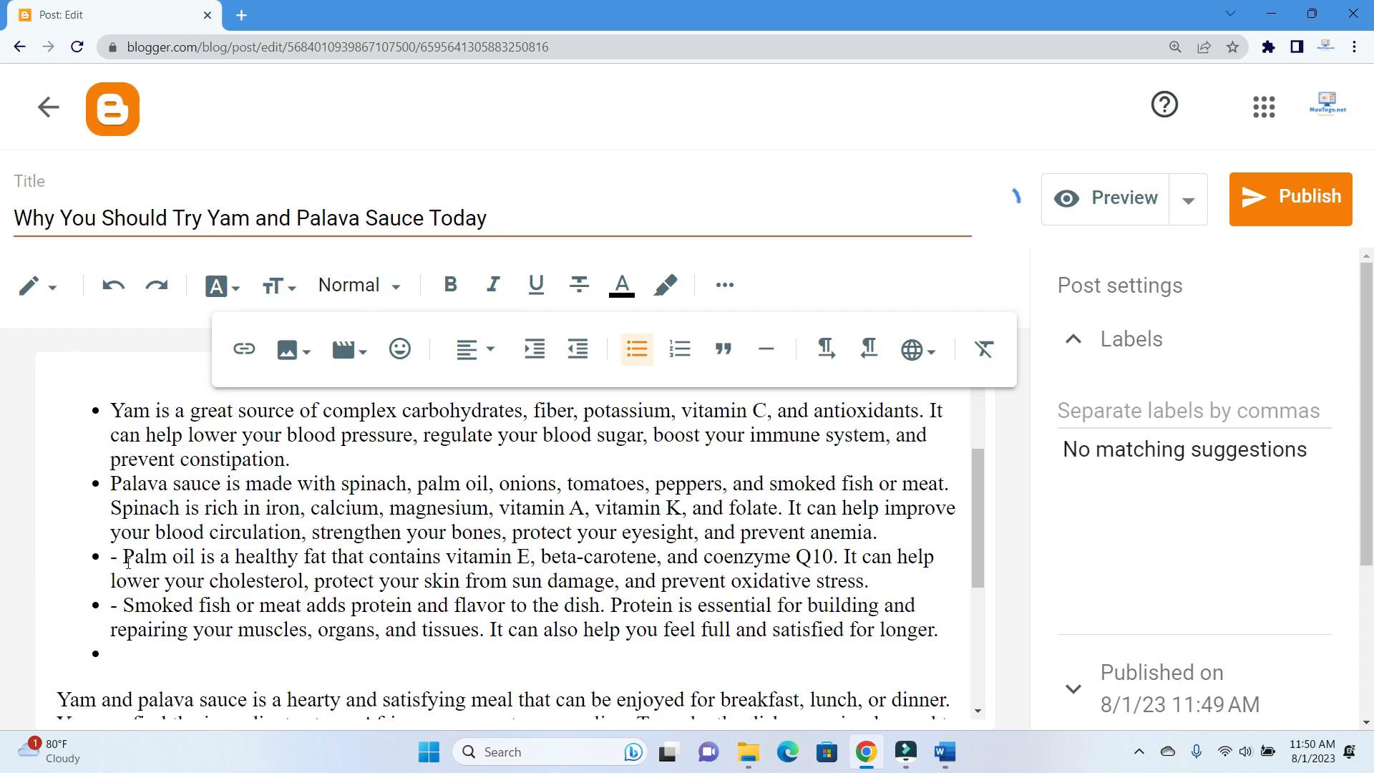
pyautogui.click(124, 563)
pyautogui.press('BackSpace')
pyautogui.press('BackSpace')
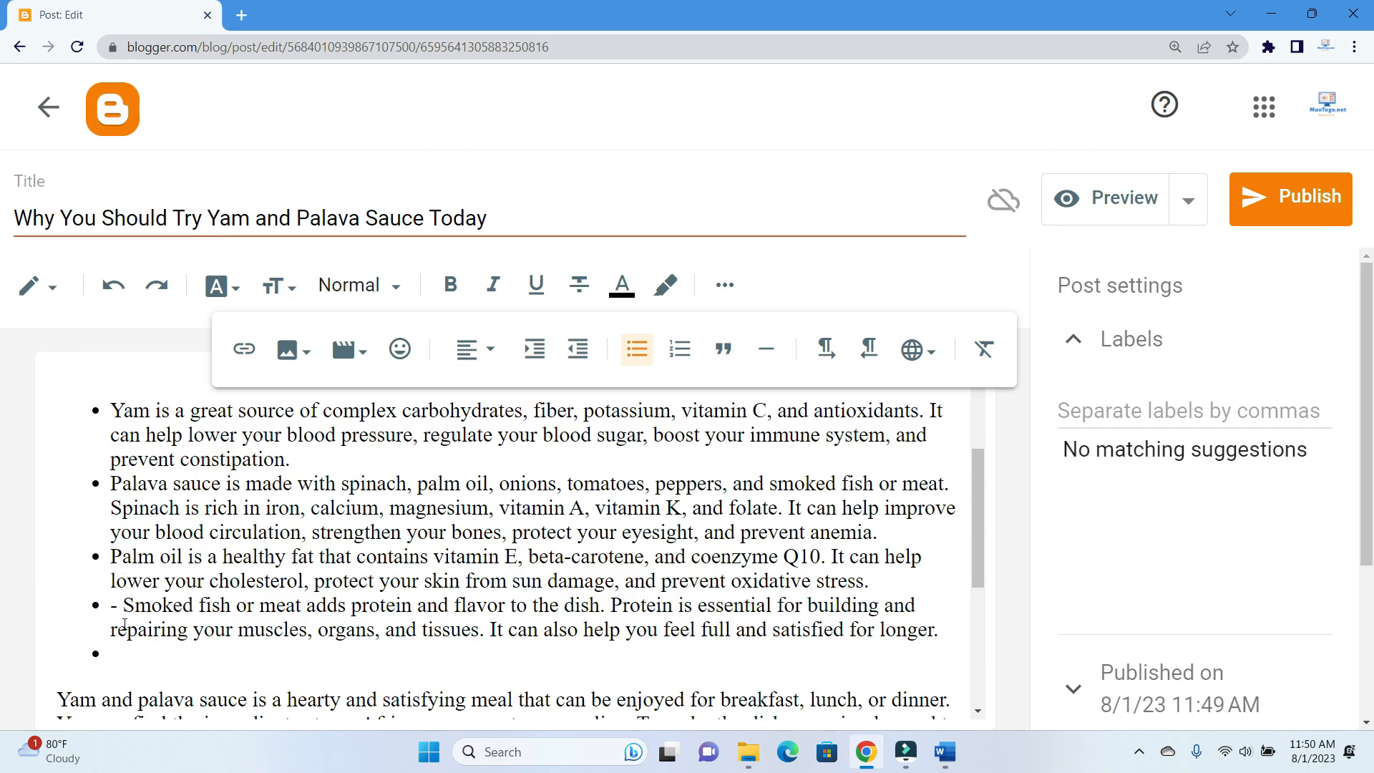
pyautogui.click(125, 608)
pyautogui.press('BackSpace')
pyautogui.press('BackSpace')
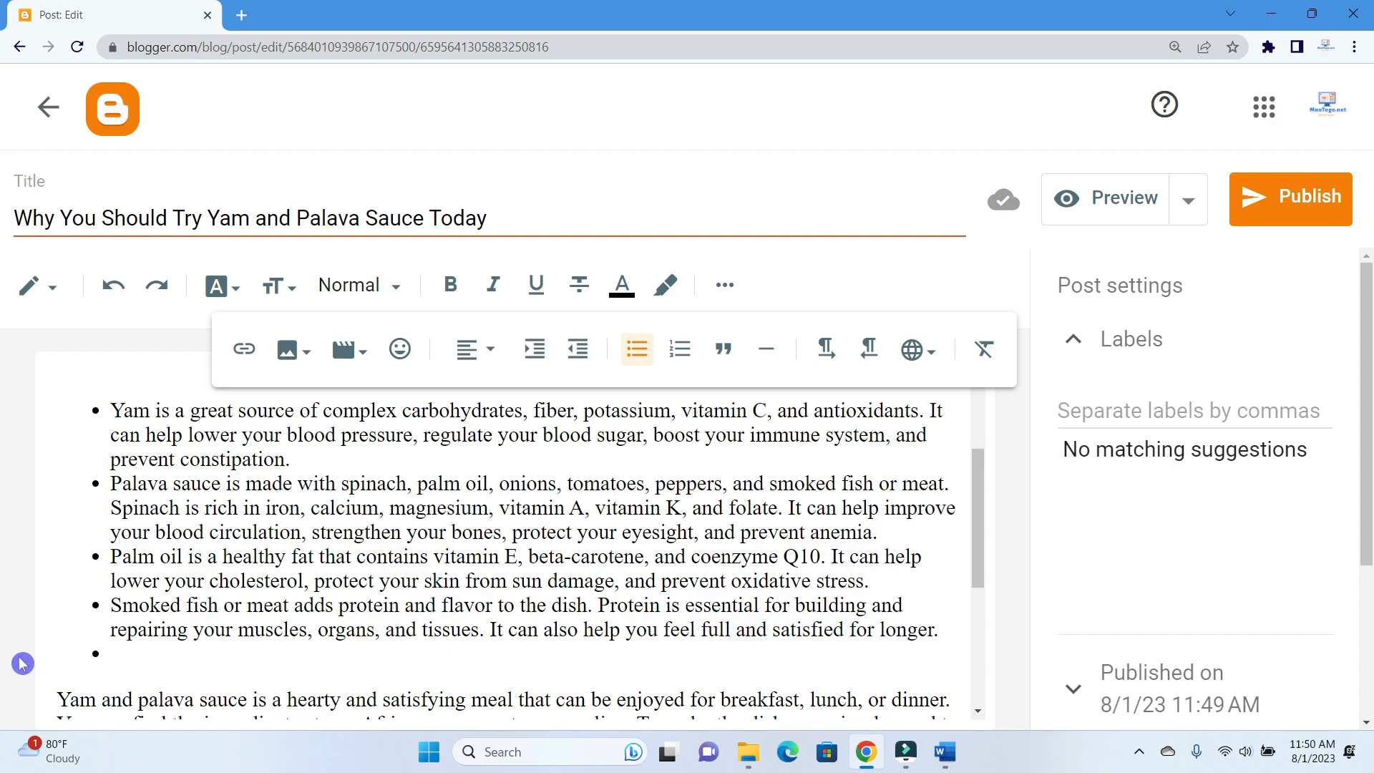
# Delete the empty bullet at the end of the list and dismiss the extra formatting options
pyautogui.scroll(-2, 114, 654)
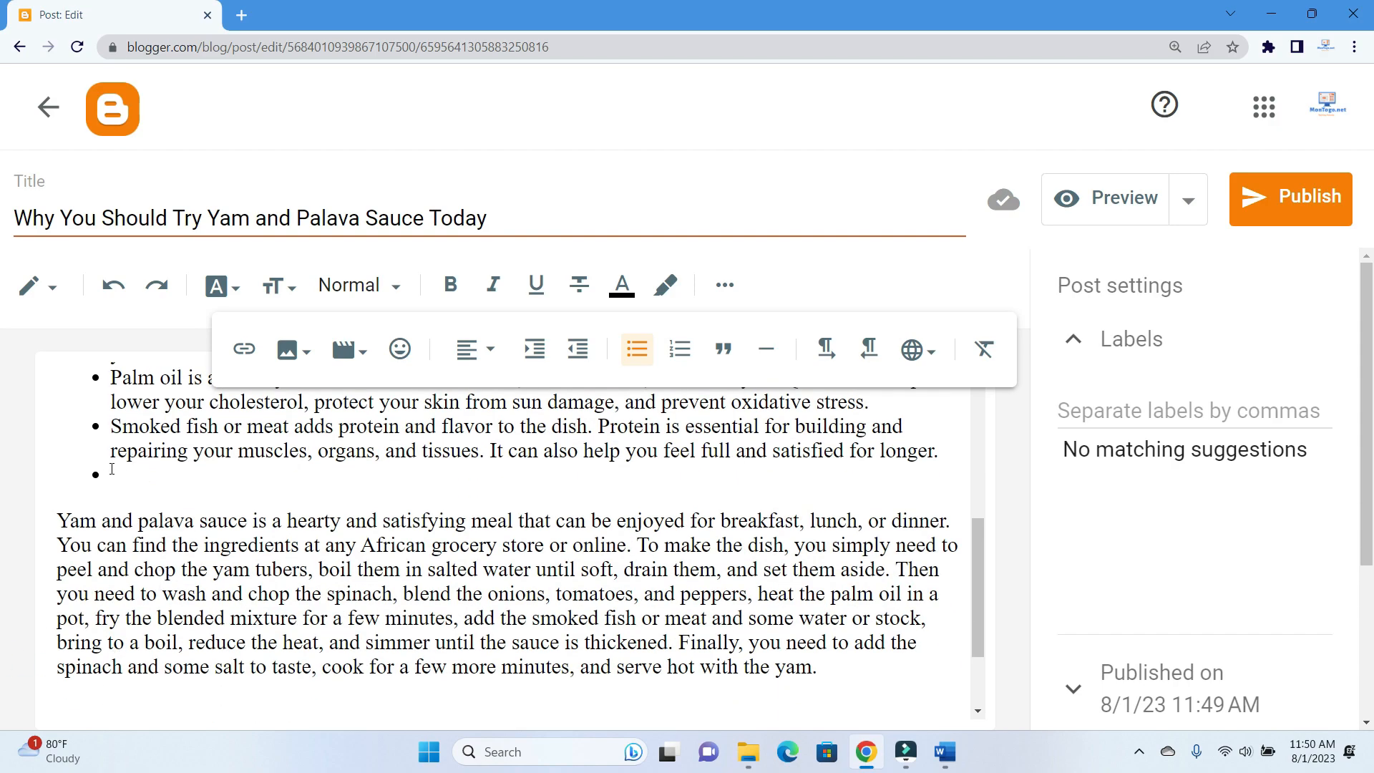
pyautogui.click(105, 474)
pyautogui.press('BackSpace')
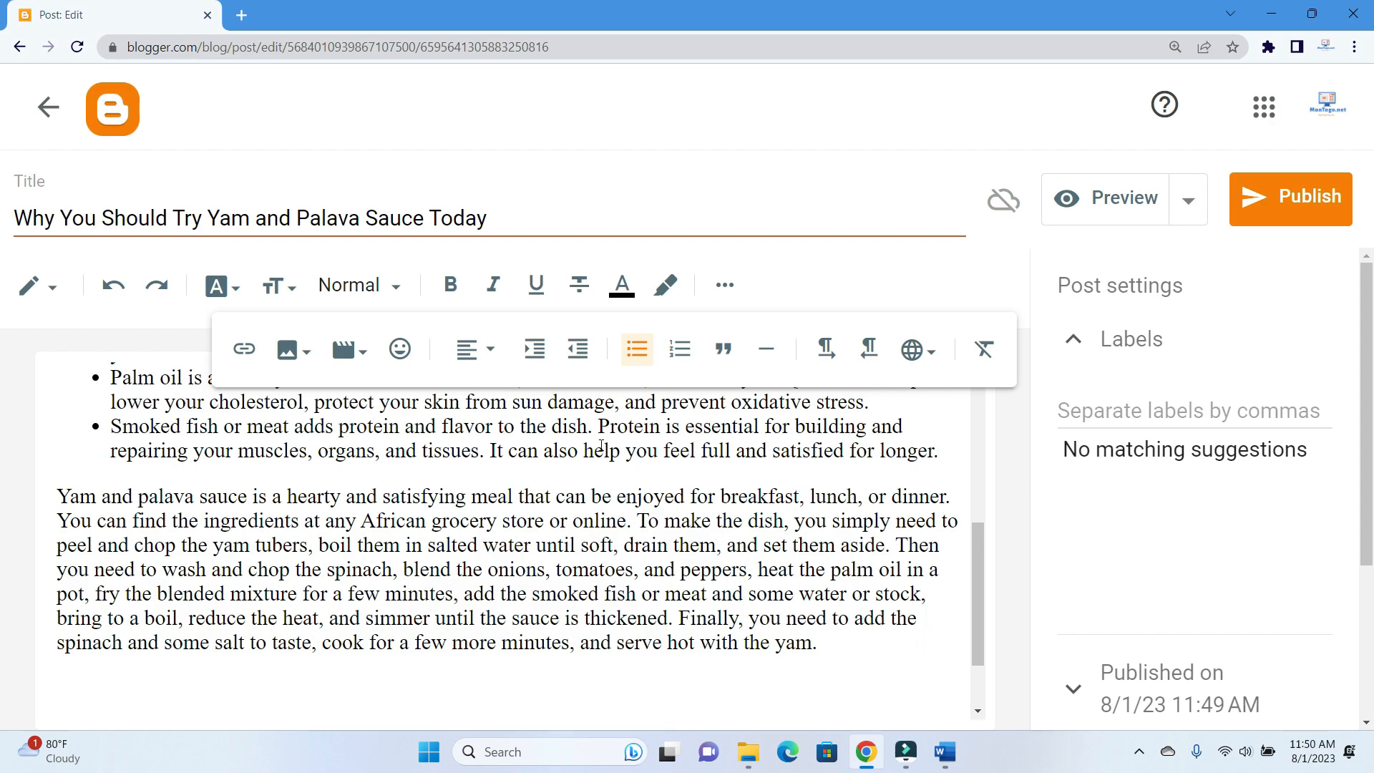
pyautogui.click(737, 284)
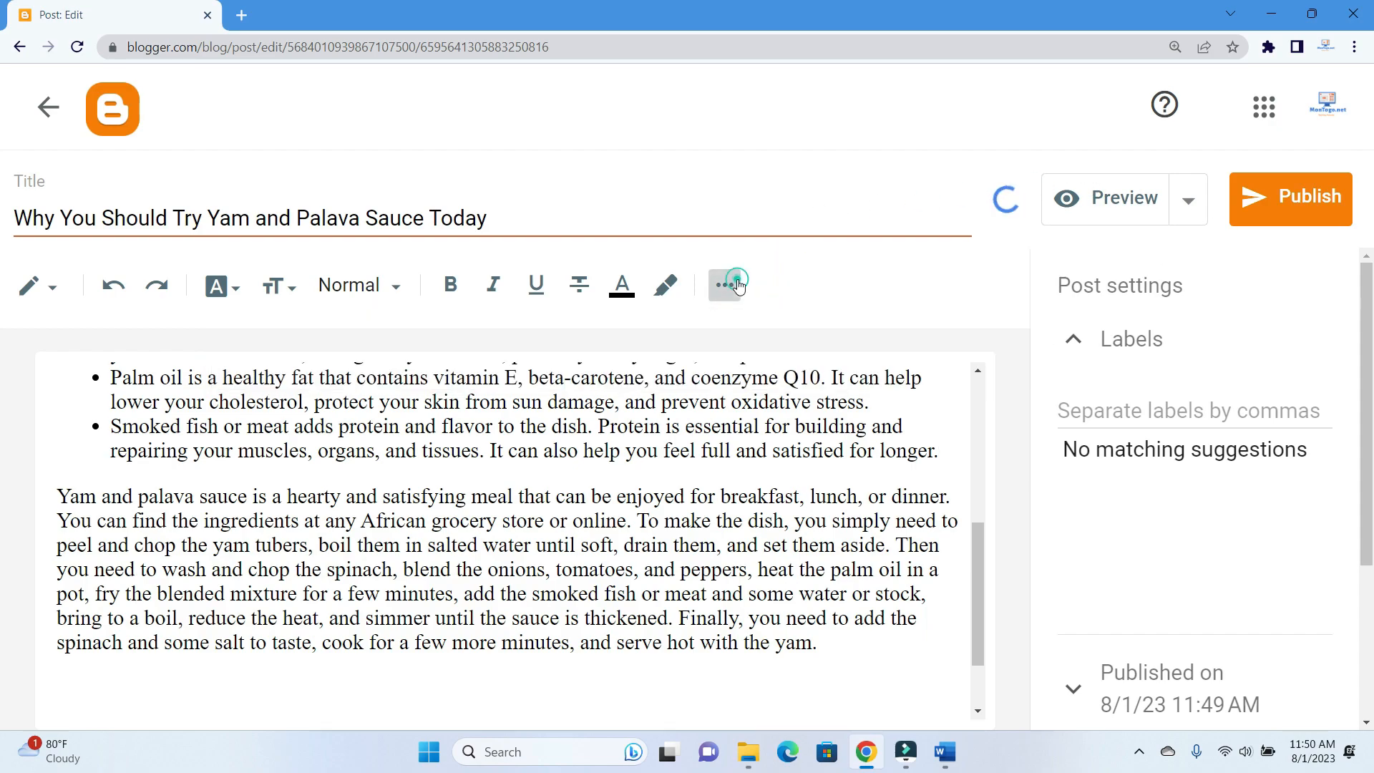
pyautogui.scroll(10, 588, 590)
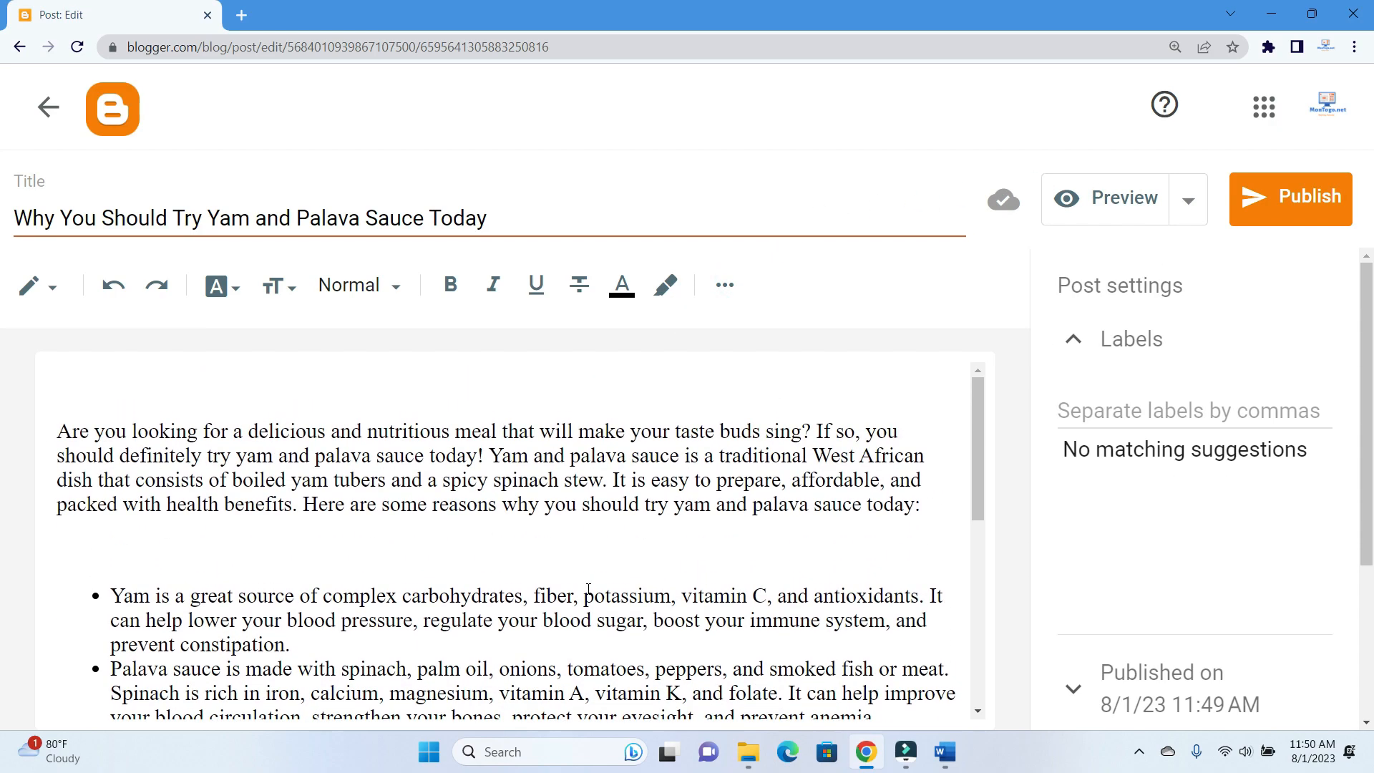
# Insert a blank line above the opening paragraph and place the text cursor in the empty space there
pyautogui.click(59, 433)
pyautogui.press('Return')
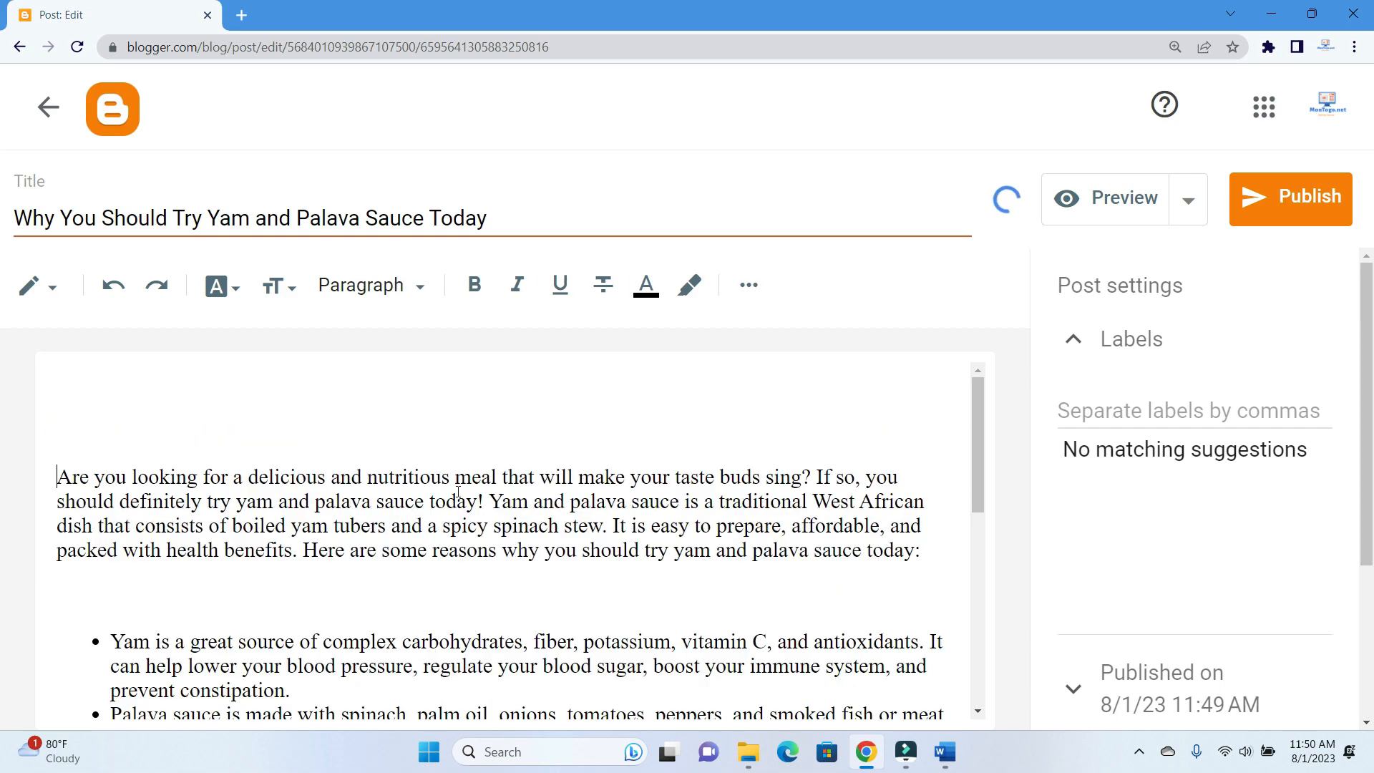
pyautogui.click(512, 433)
pyautogui.click(371, 425)
# Start inserting an image uploaded from the computer and bring up the file chooser
pyautogui.click(747, 286)
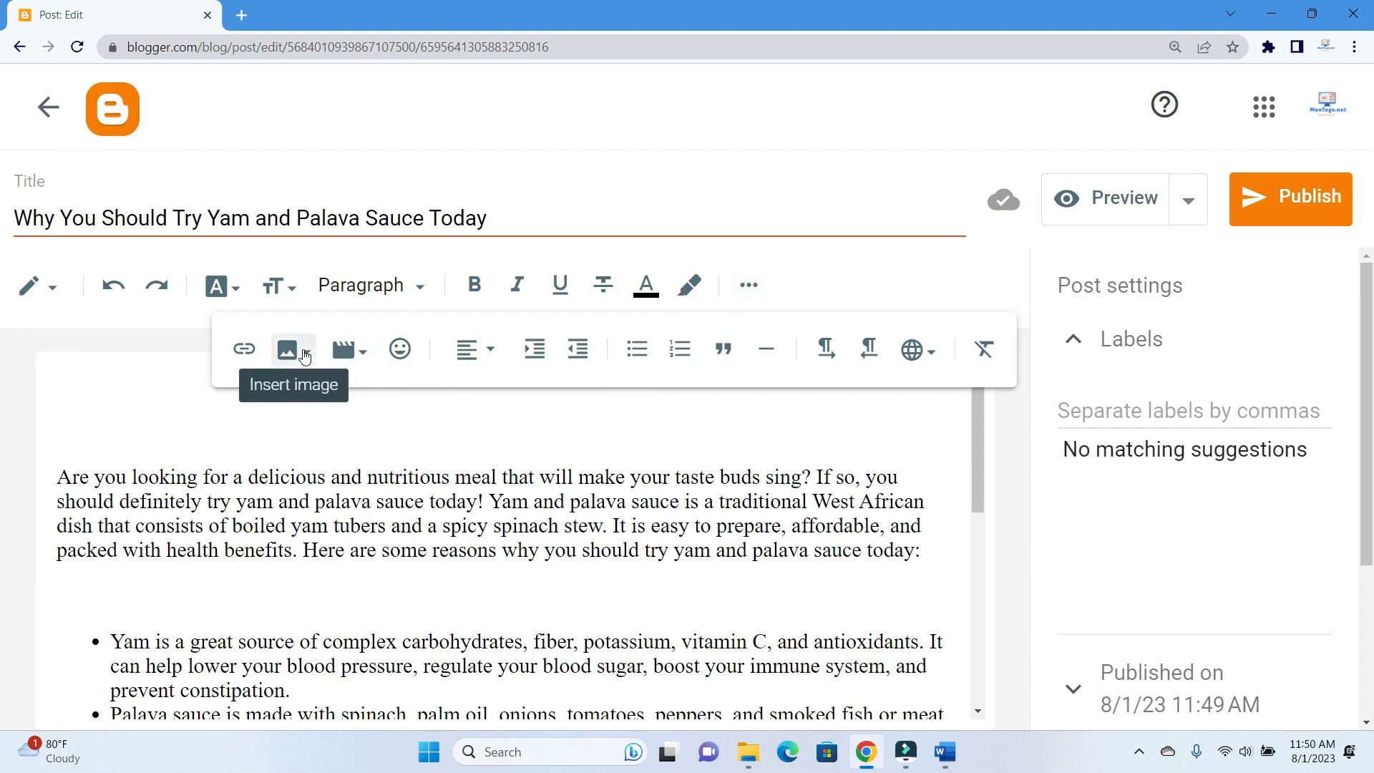
pyautogui.click(304, 355)
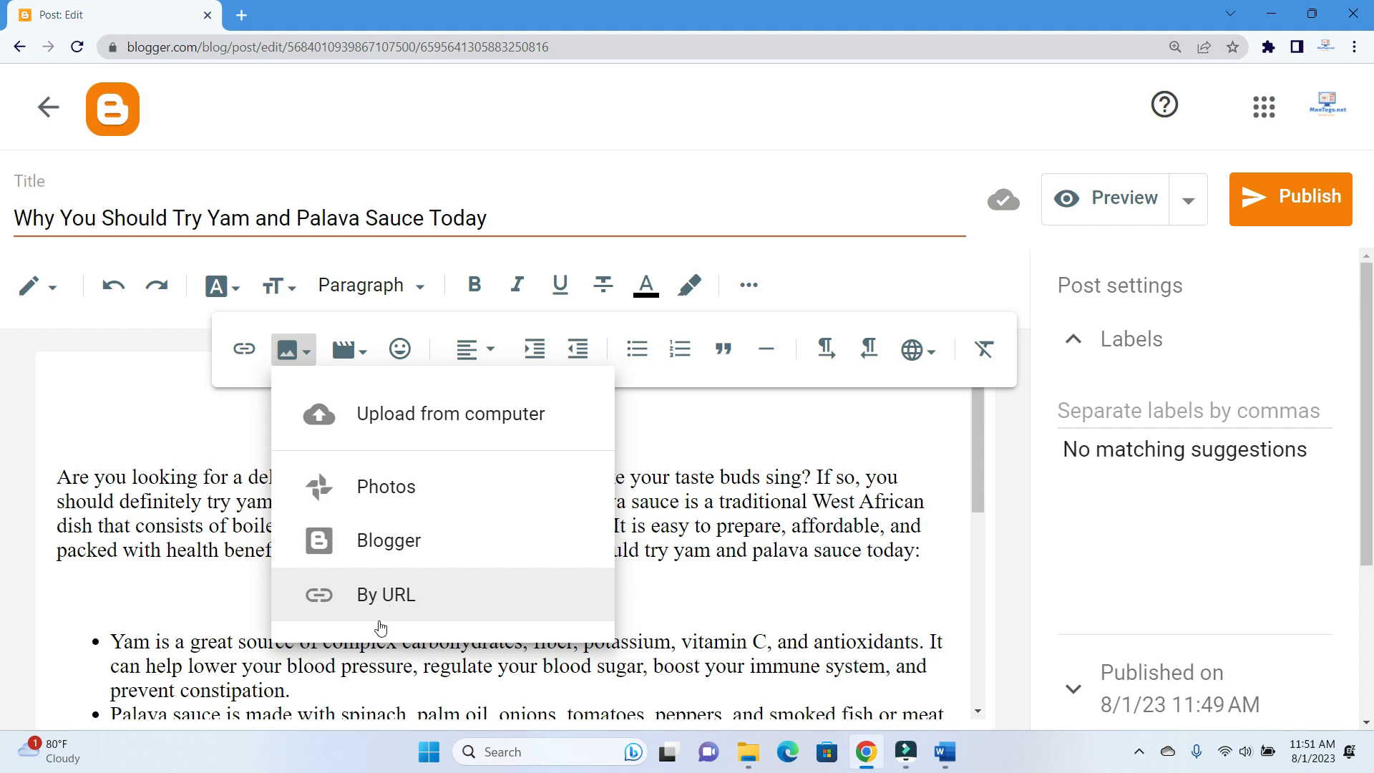
pyautogui.click(421, 424)
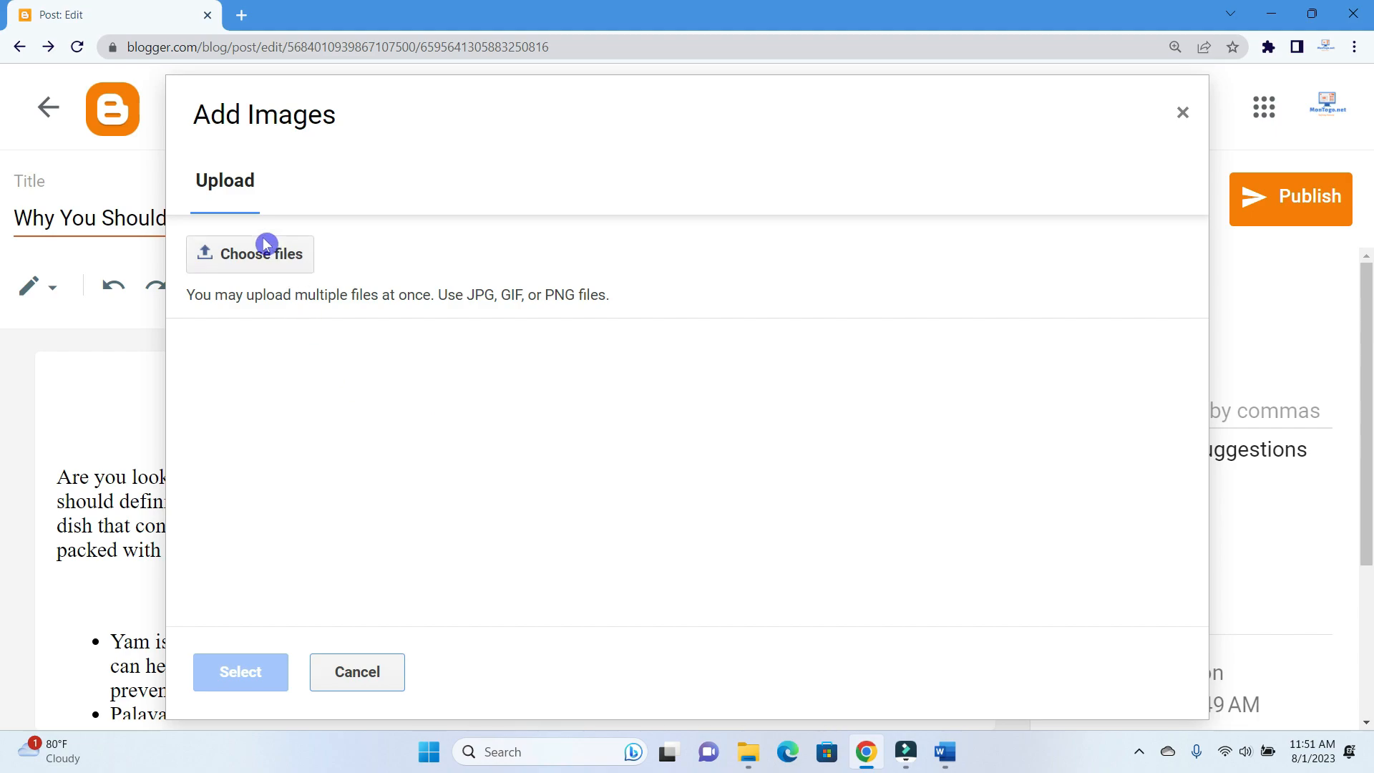
pyautogui.click(264, 260)
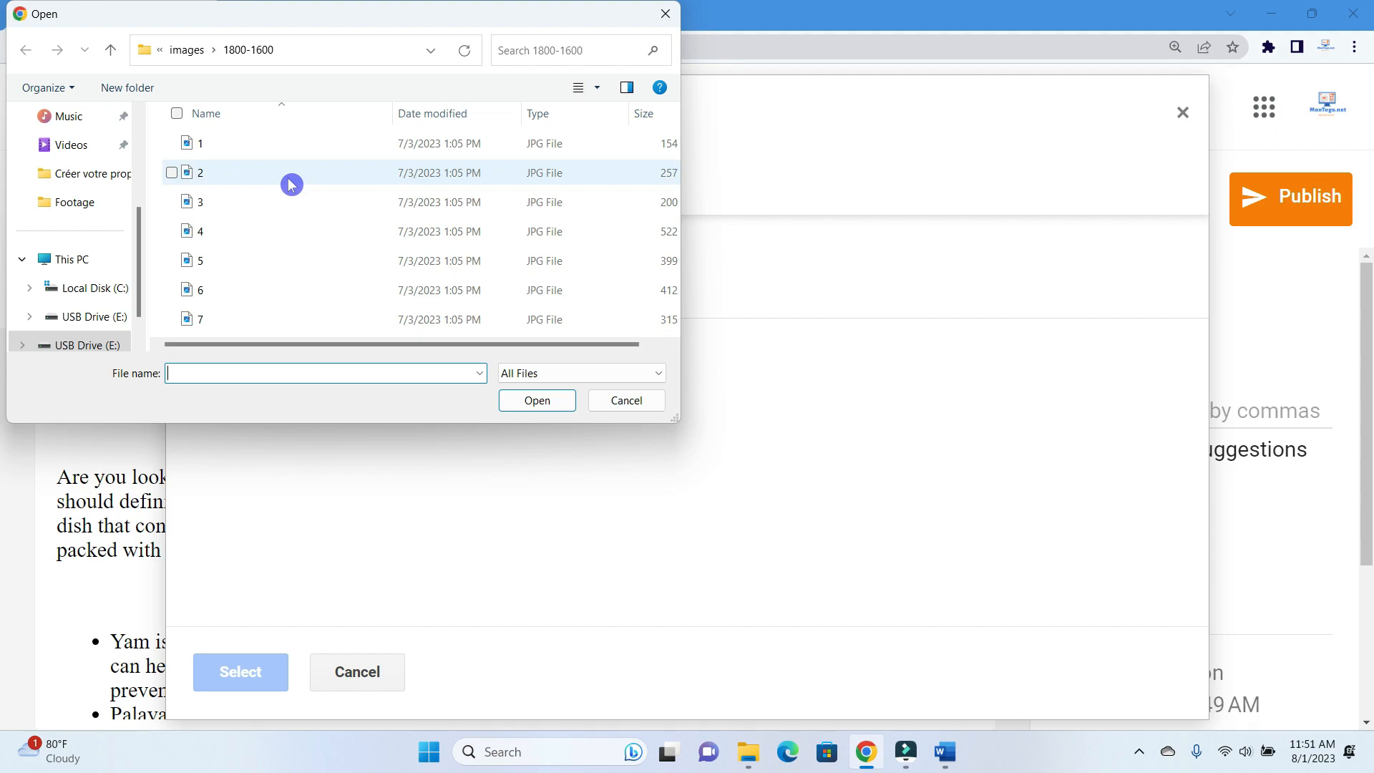
# Go up to the images folder, display its contents as medium icons, and move the file chooser to the middle of the screen
pyautogui.click(184, 51)
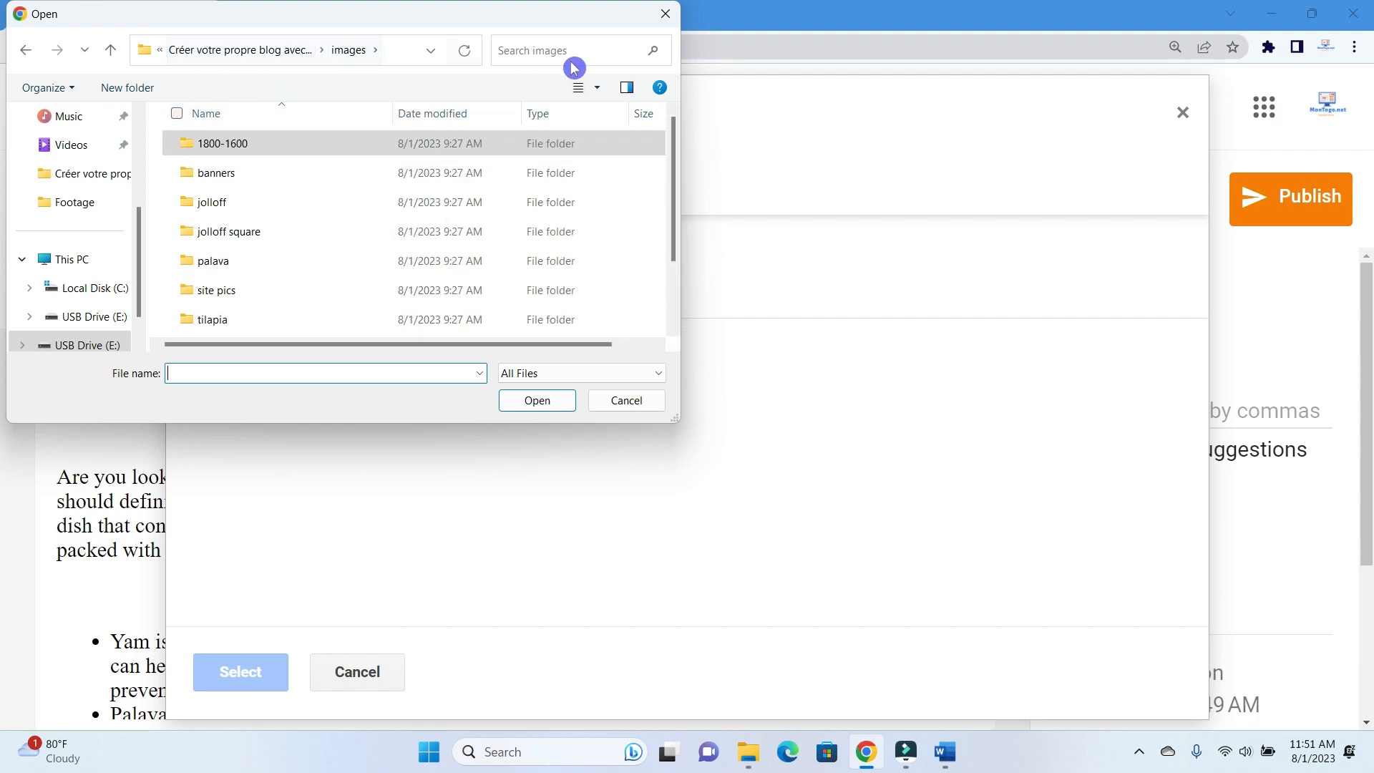
pyautogui.click(605, 90)
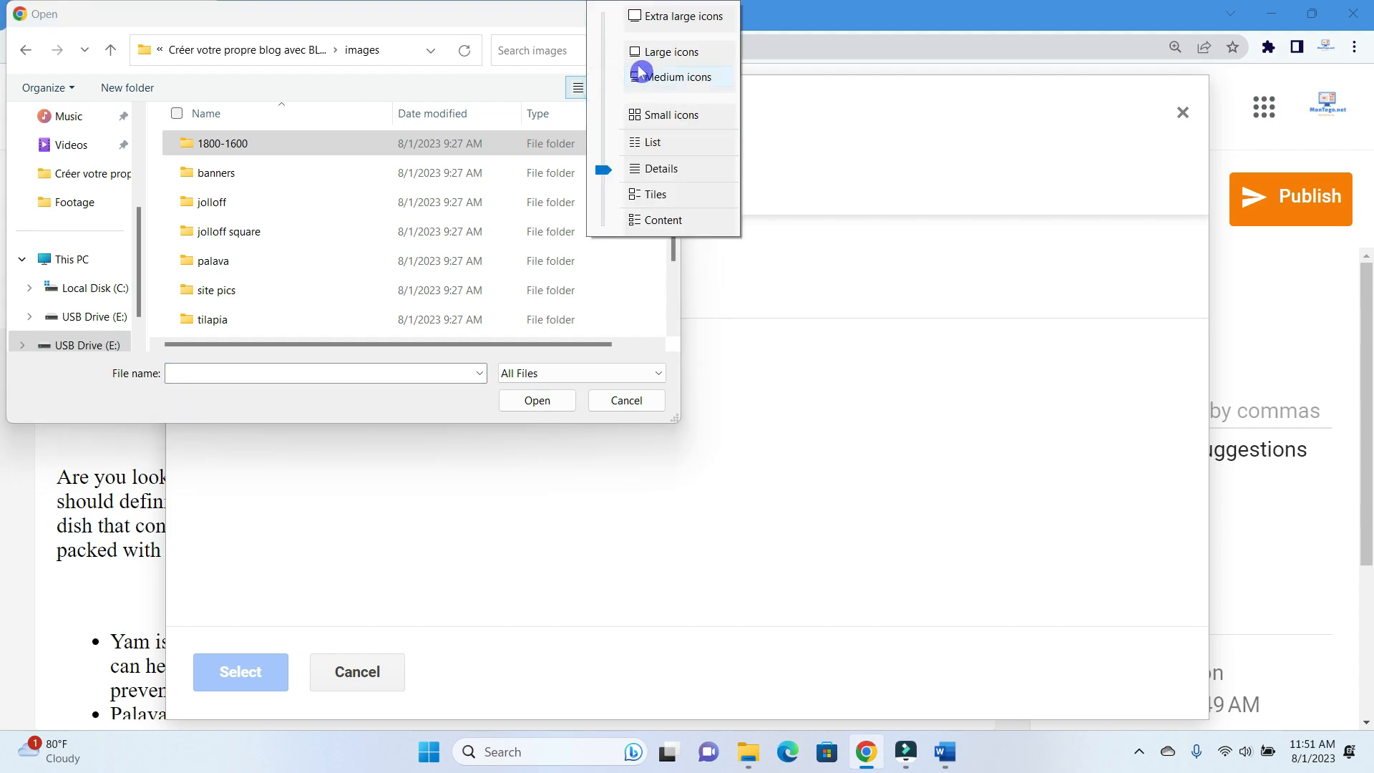
pyautogui.click(630, 78)
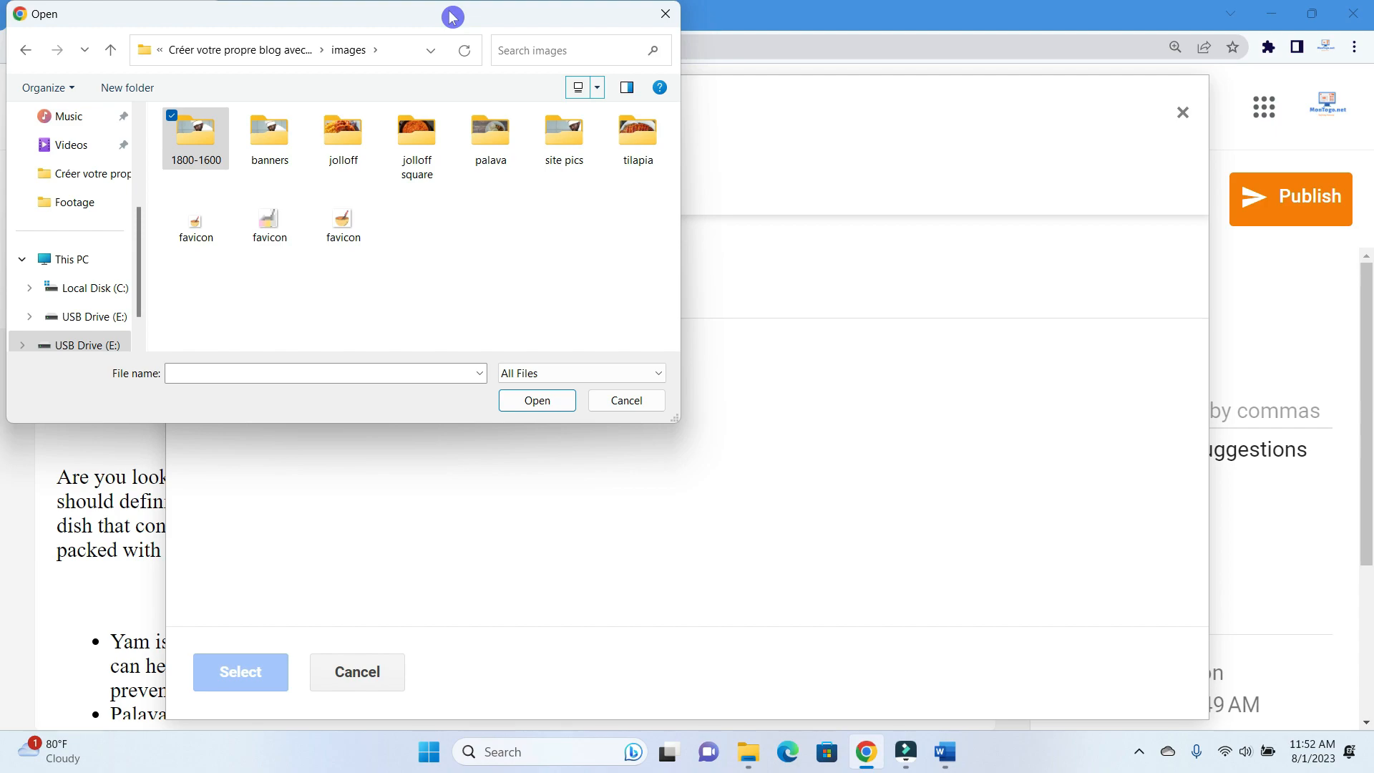
pyautogui.moveTo(454, 17); pyautogui.dragTo(687, 162)
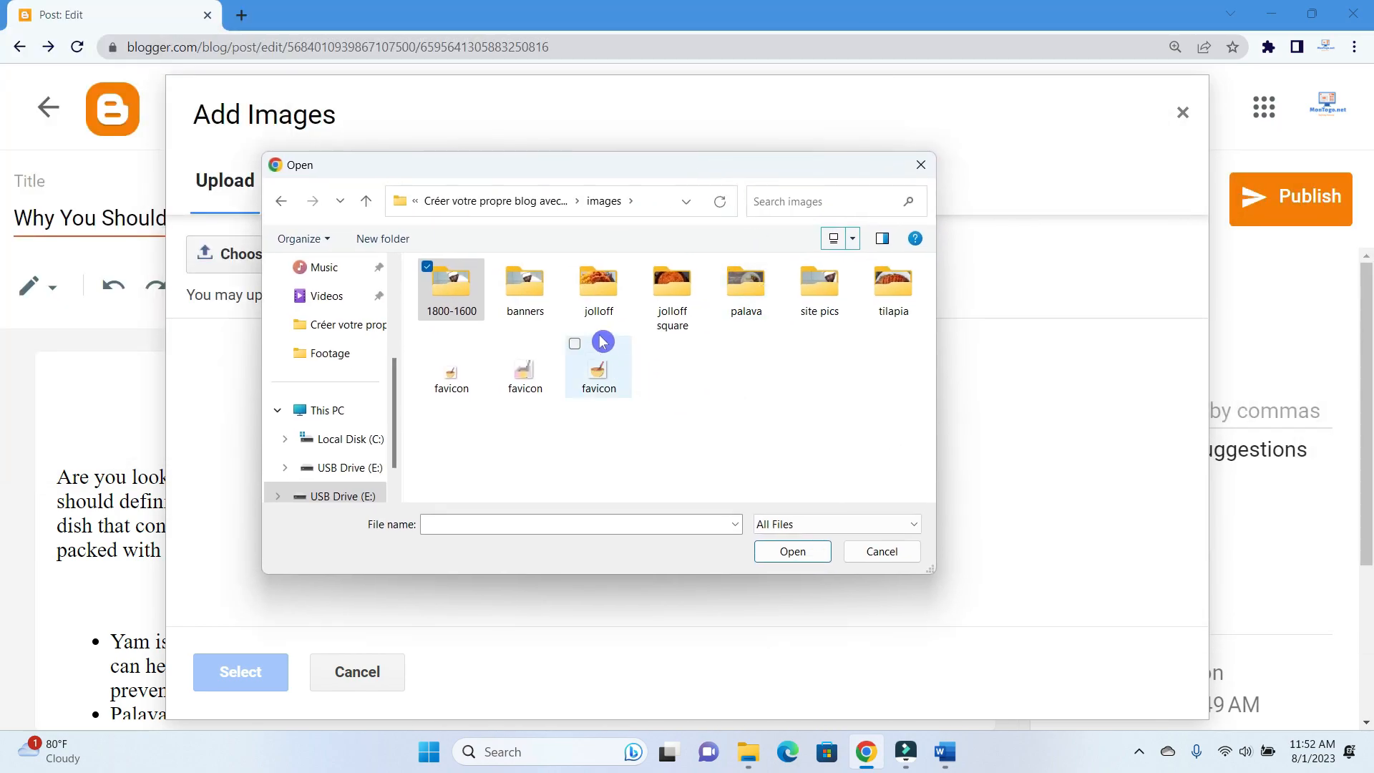
# Open the palava folder and display its pictures as extra large icons in an enlarged file chooser
pyautogui.doubleClick(753, 283)
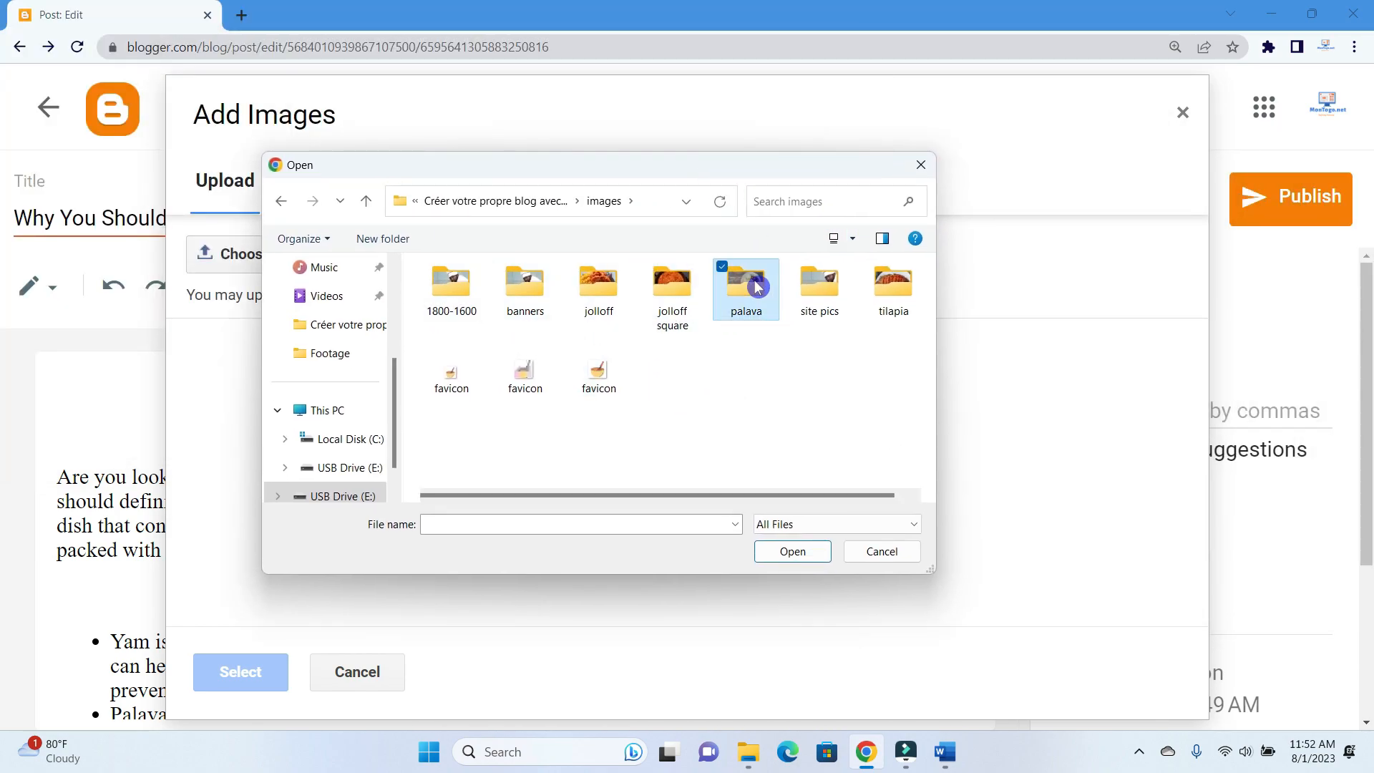
pyautogui.click(847, 246)
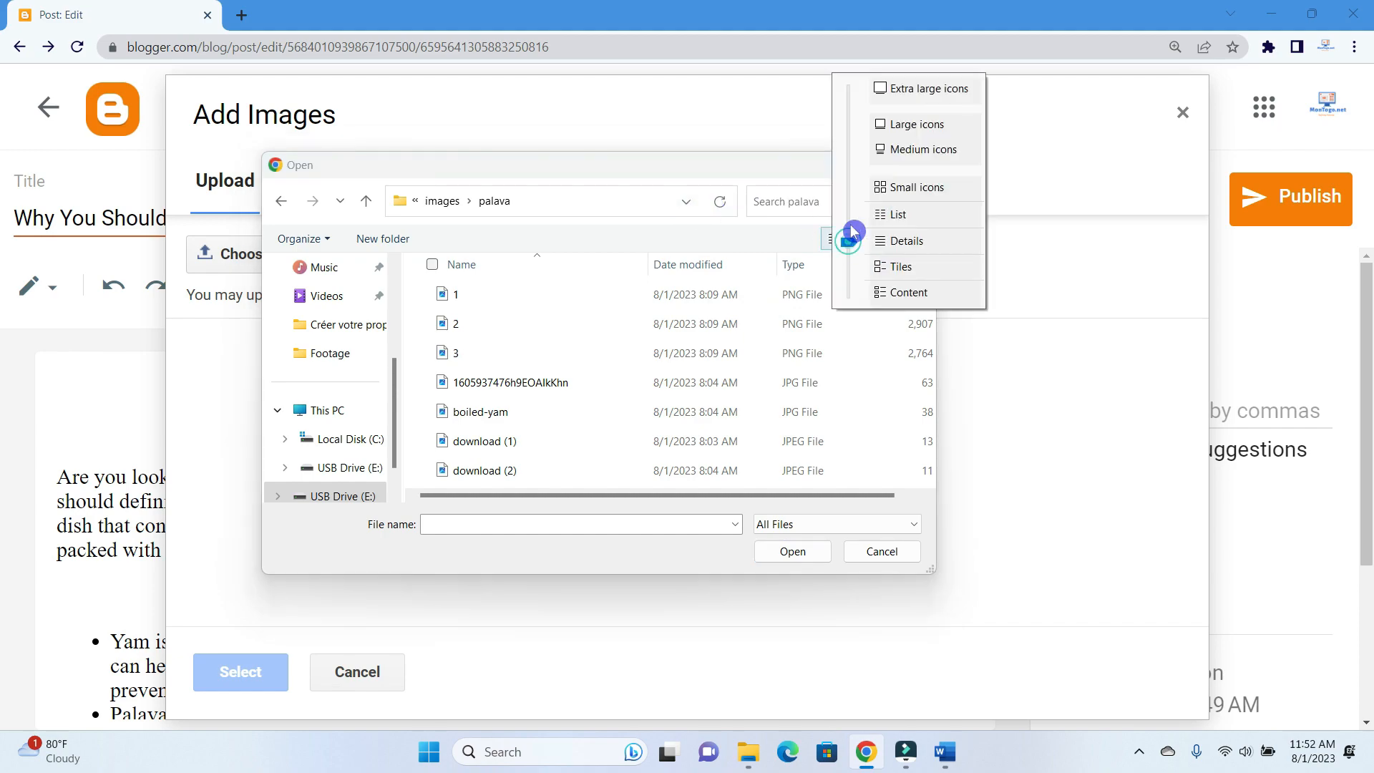
pyautogui.click(881, 126)
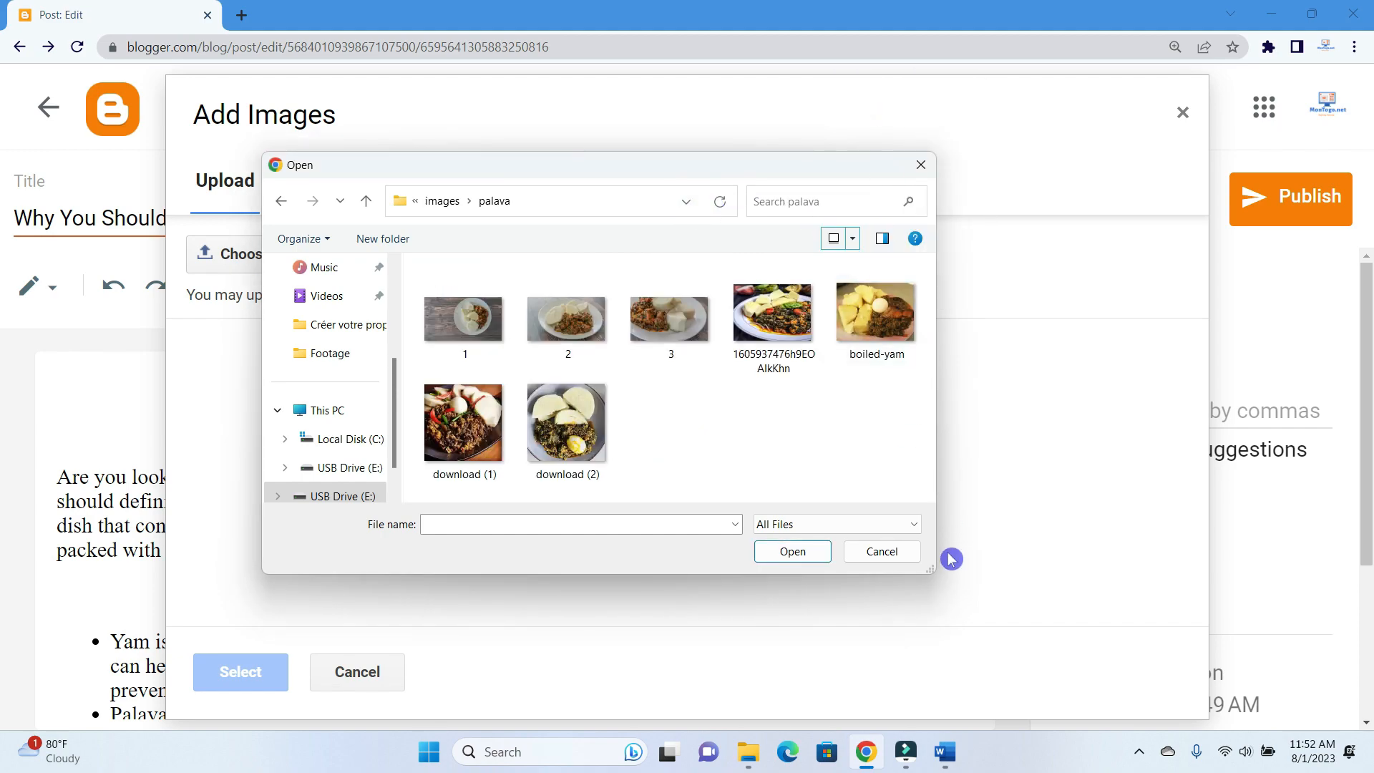
pyautogui.moveTo(926, 569); pyautogui.dragTo(1156, 662)
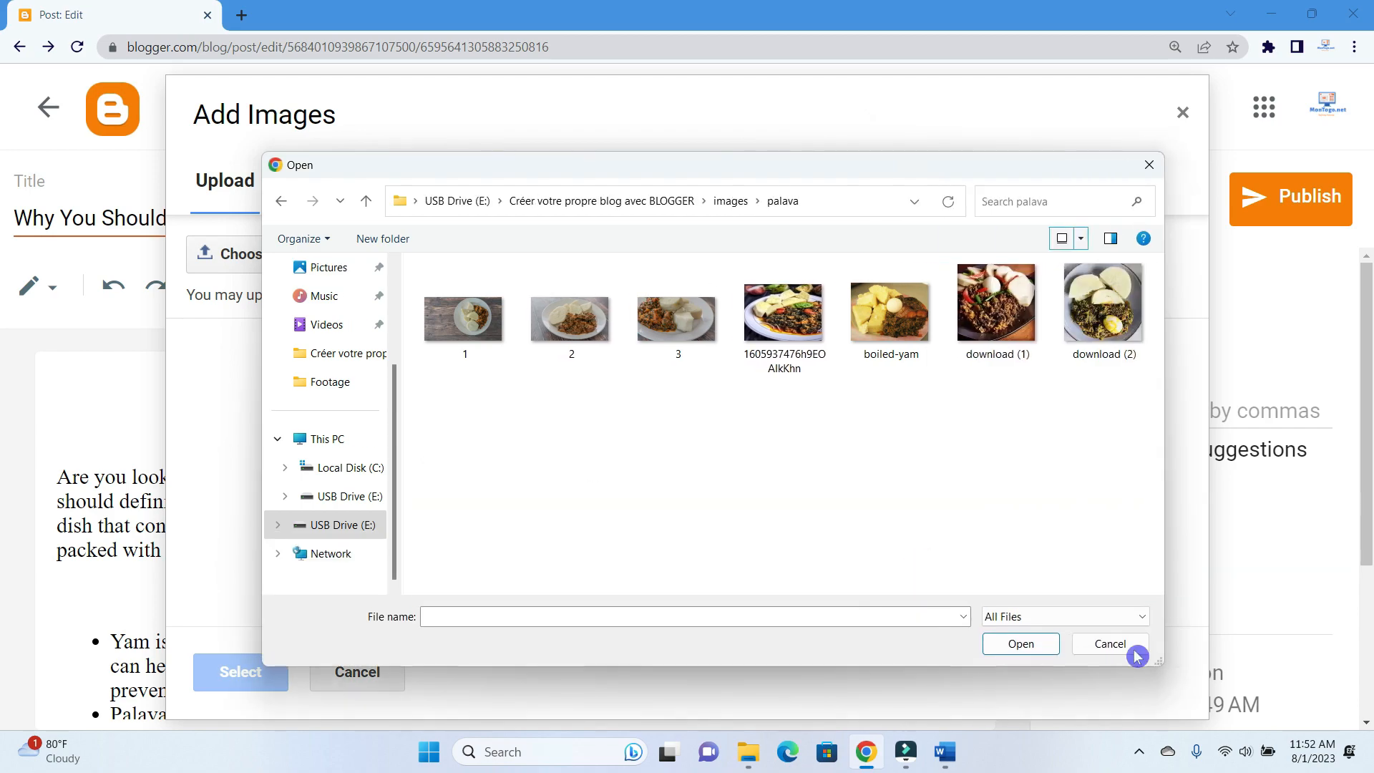
pyautogui.moveTo(909, 175); pyautogui.dragTo(687, 189)
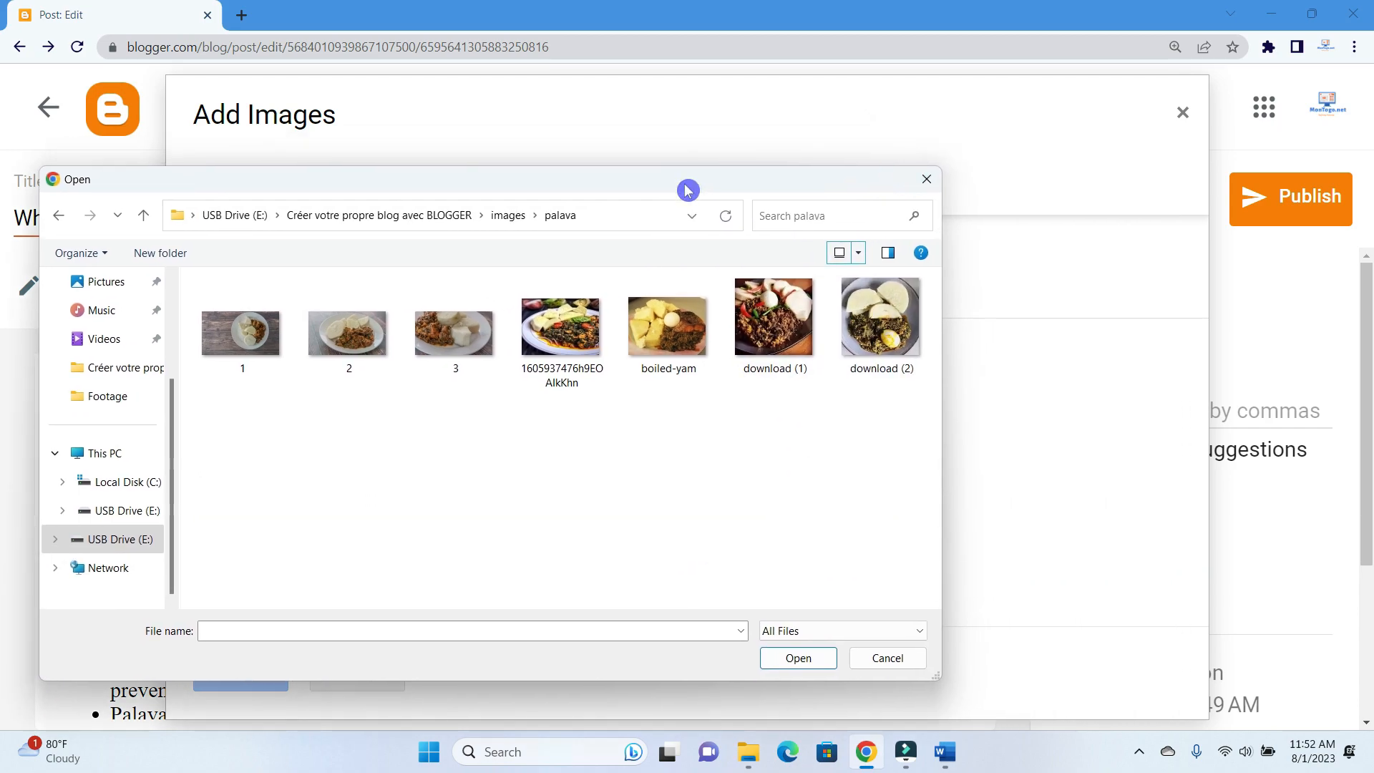
pyautogui.click(859, 258)
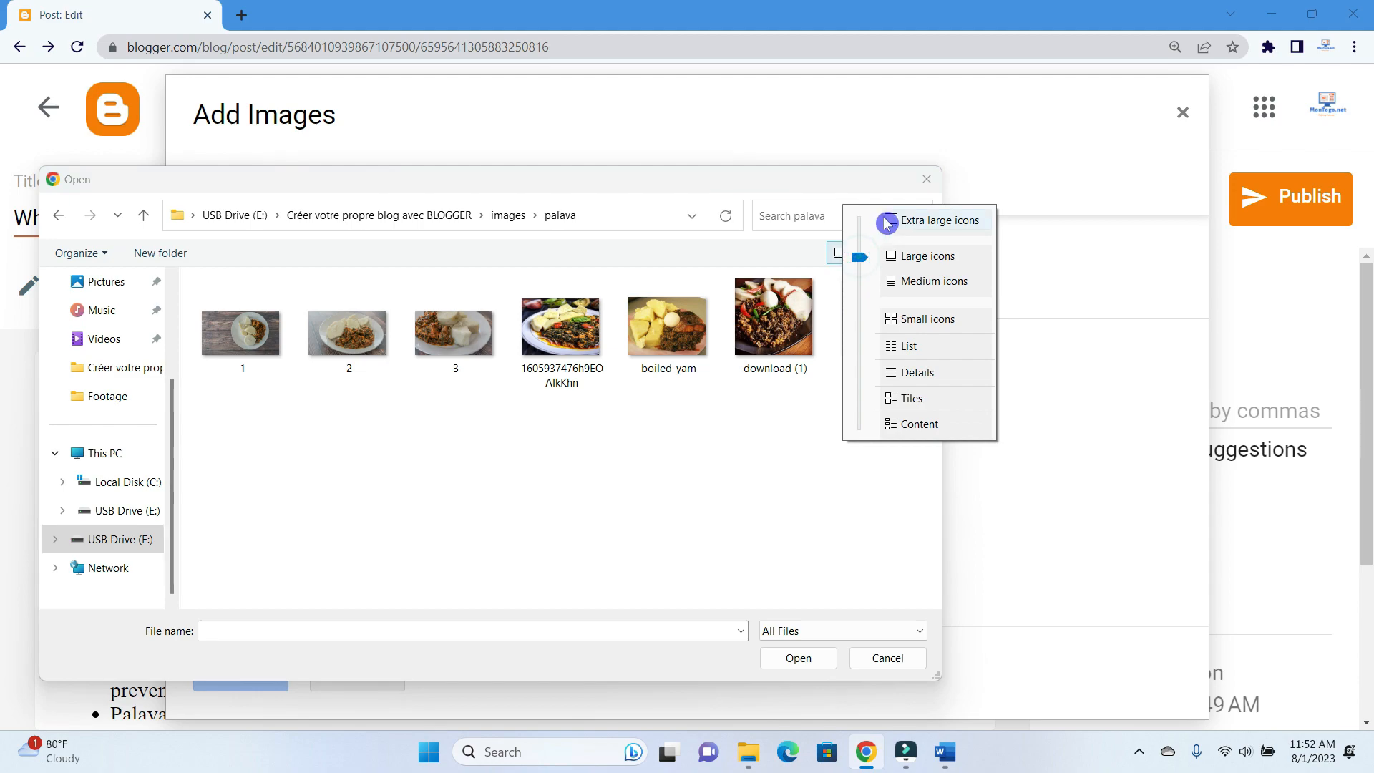
pyautogui.click(888, 179)
# Upload picture 2 from the palava folder and insert it into the post above the opening paragraph
pyautogui.scroll(-3, 716, 440)
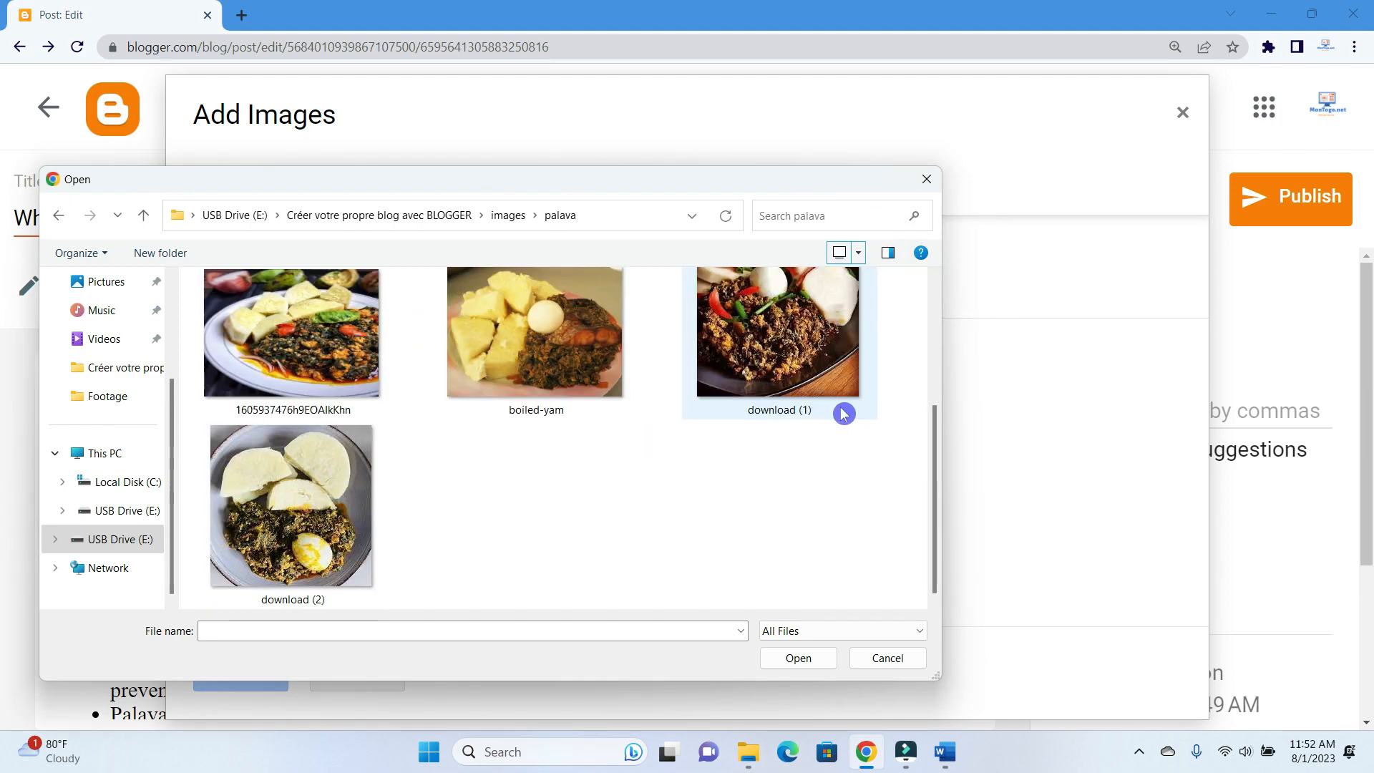
pyautogui.scroll(2, 677, 562)
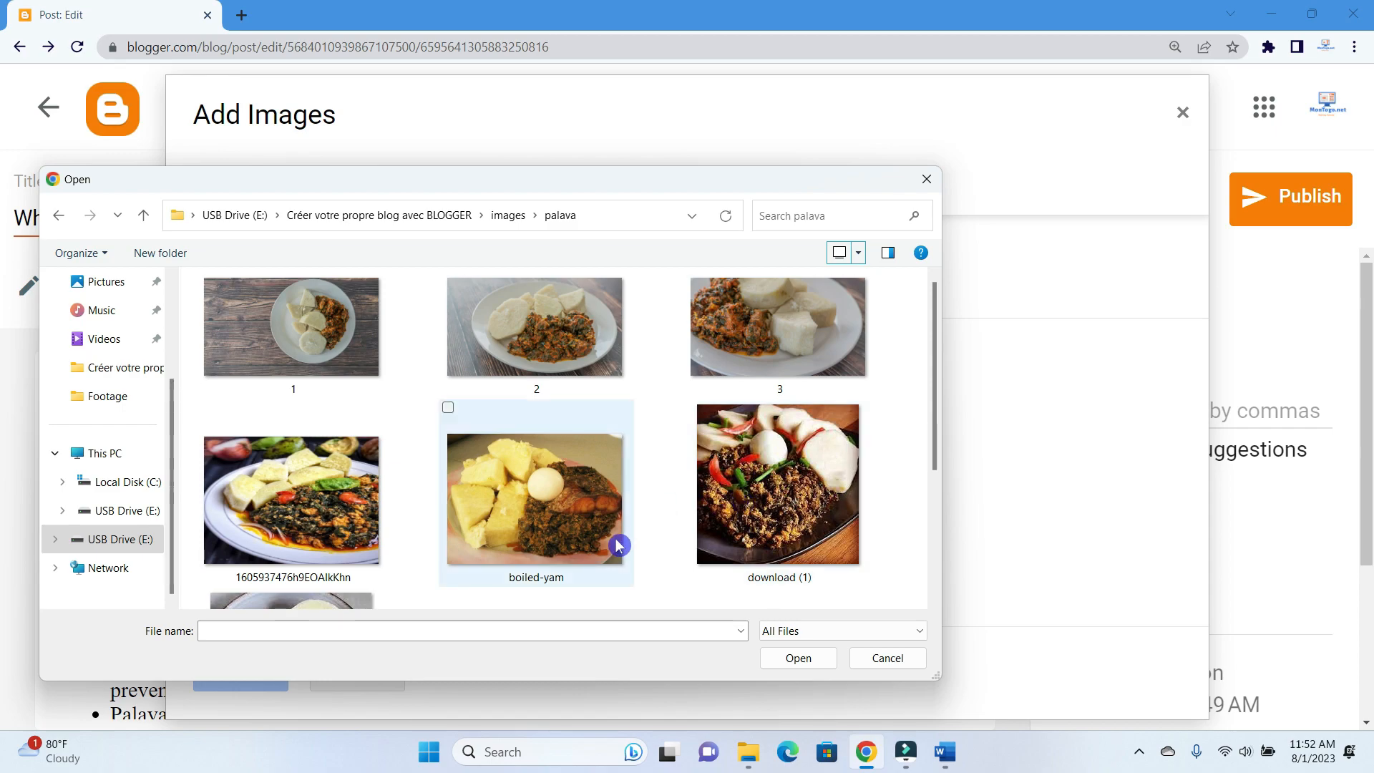
pyautogui.click(559, 334)
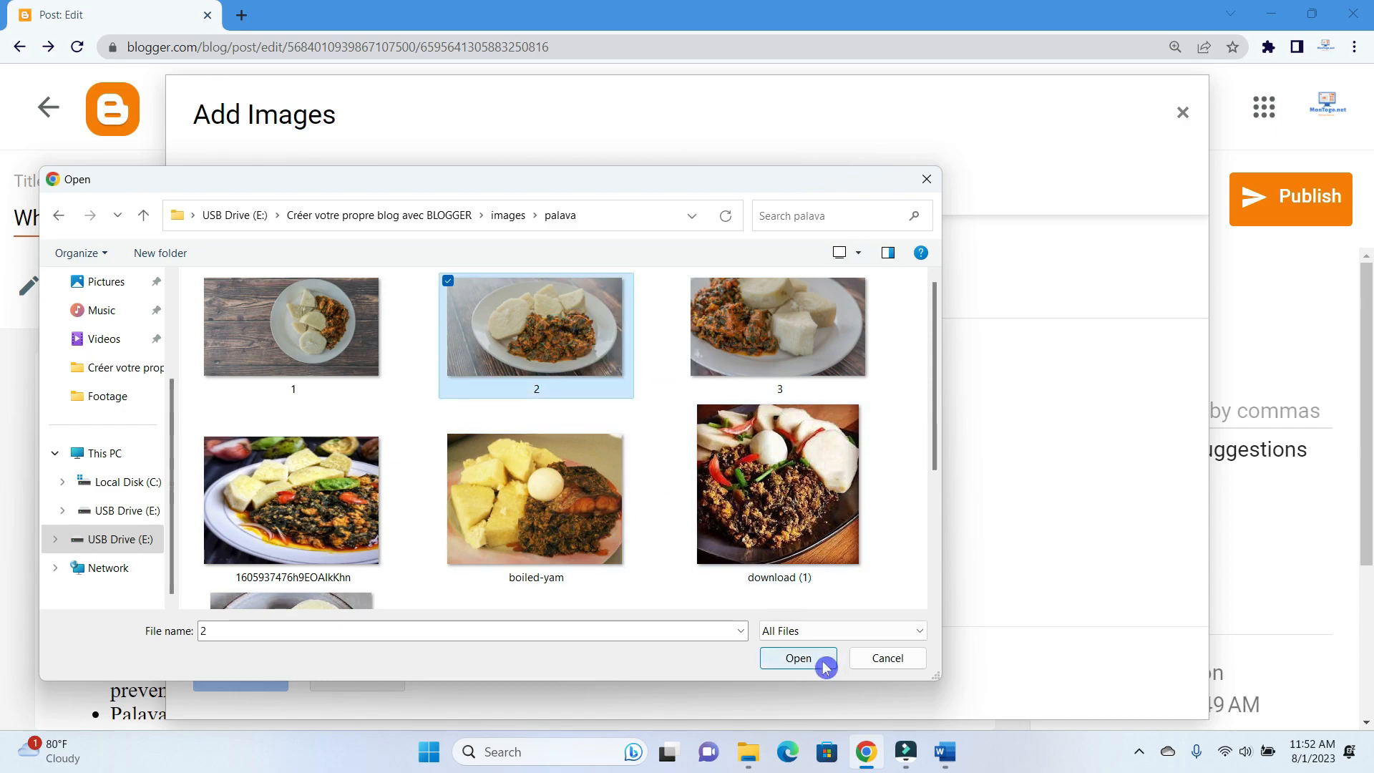
pyautogui.click(798, 658)
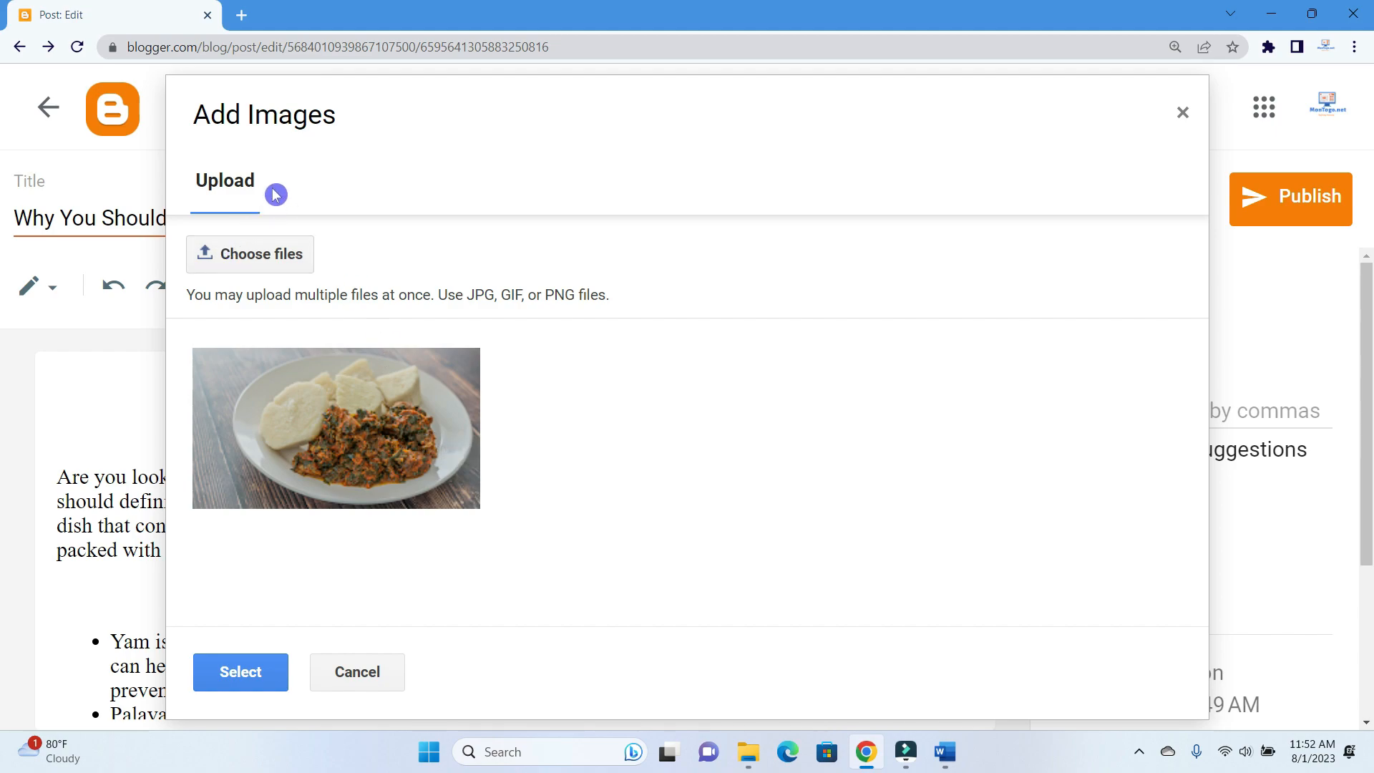
pyautogui.click(385, 465)
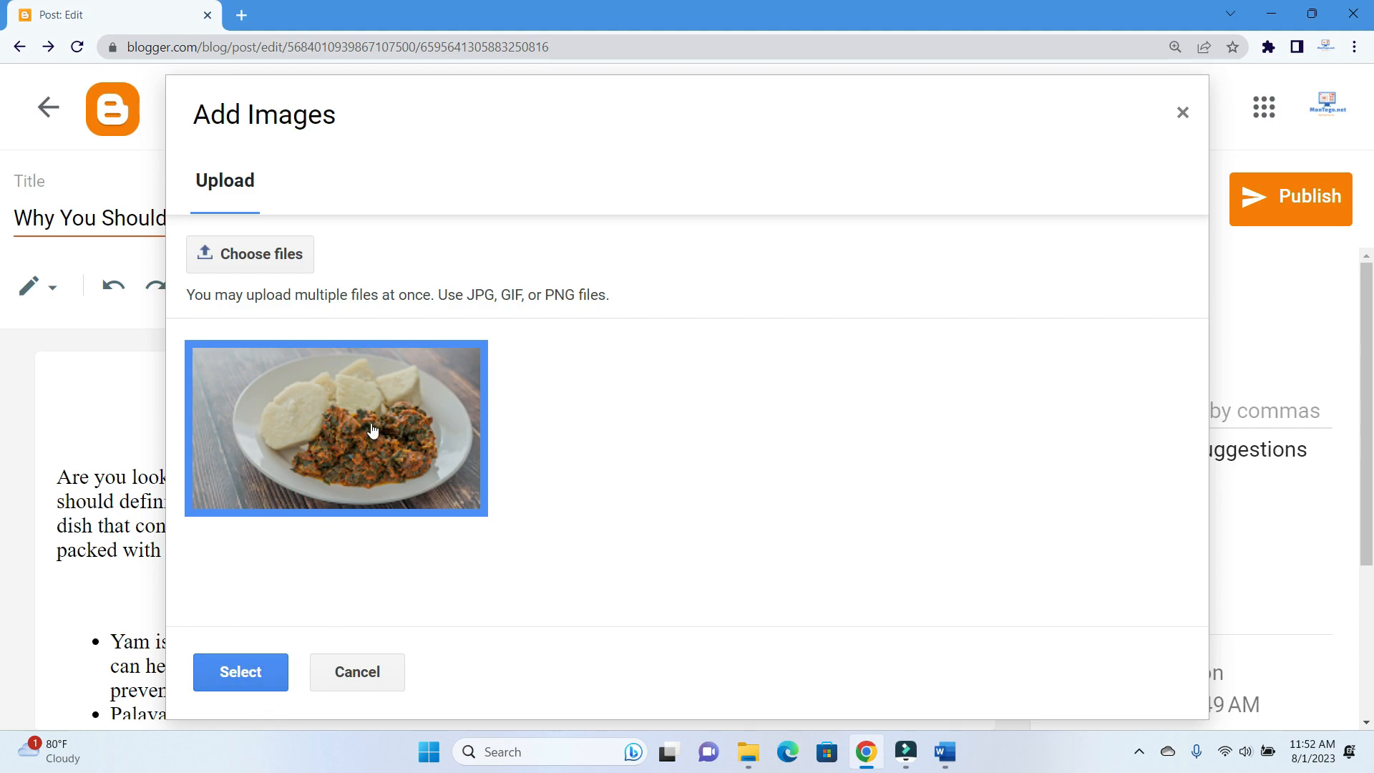
pyautogui.click(237, 672)
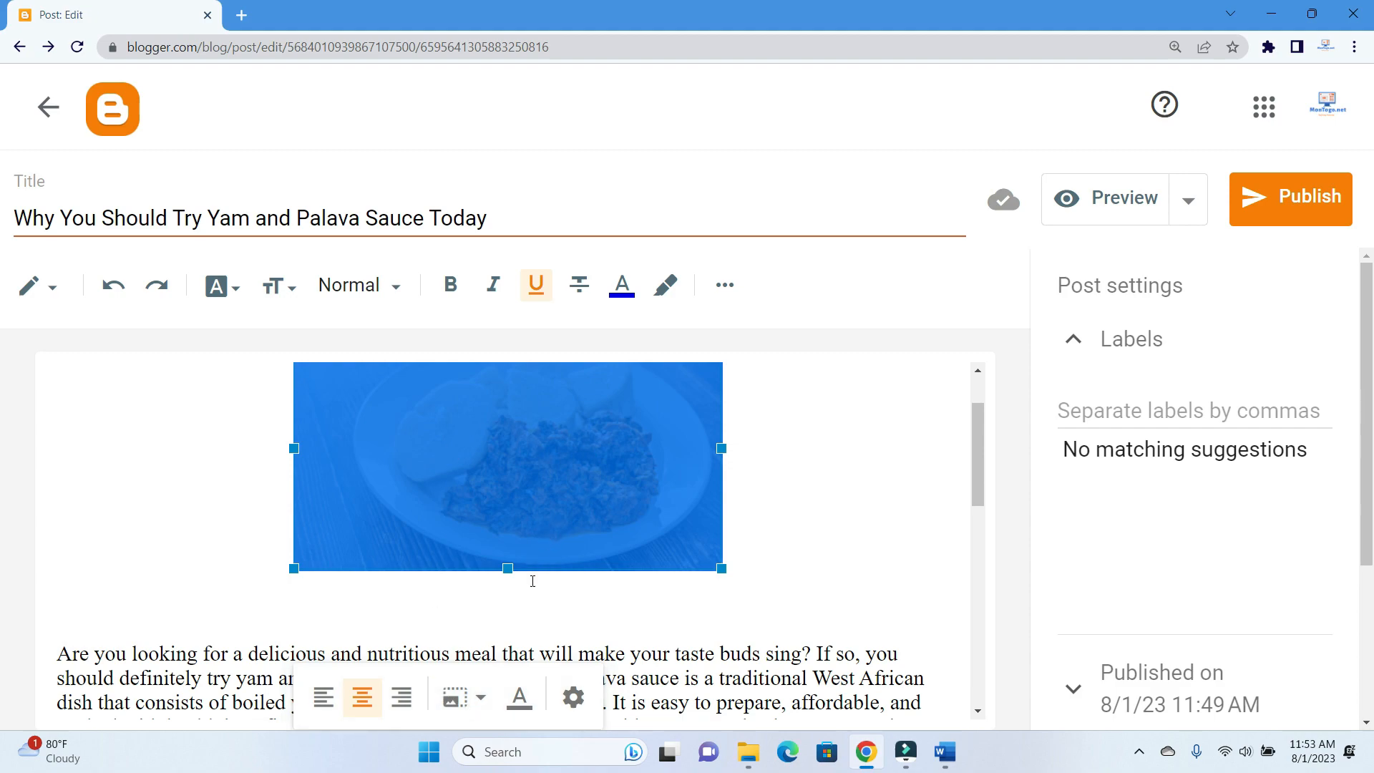
# Try the inserted image at the Small, Medium and Large sizes in turn
pyautogui.click(488, 706)
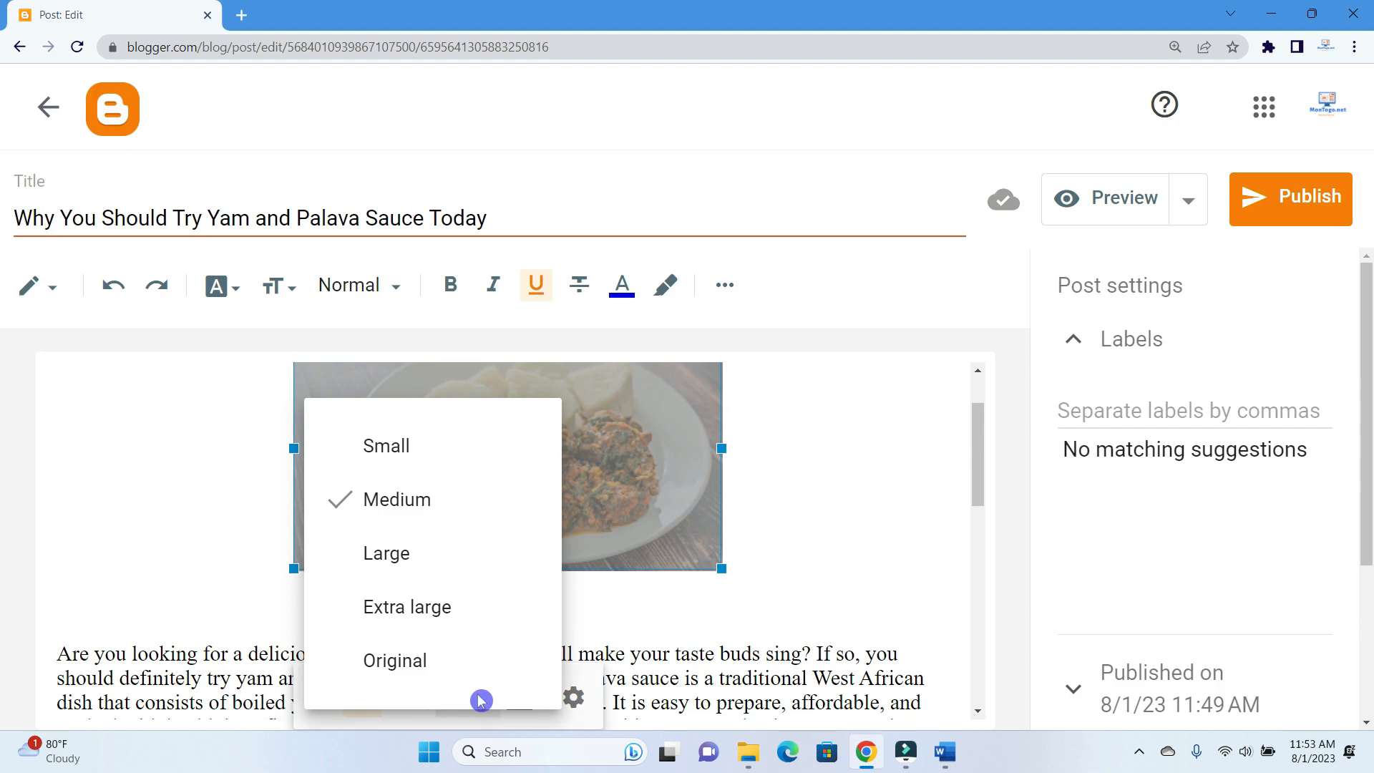
pyautogui.click(423, 464)
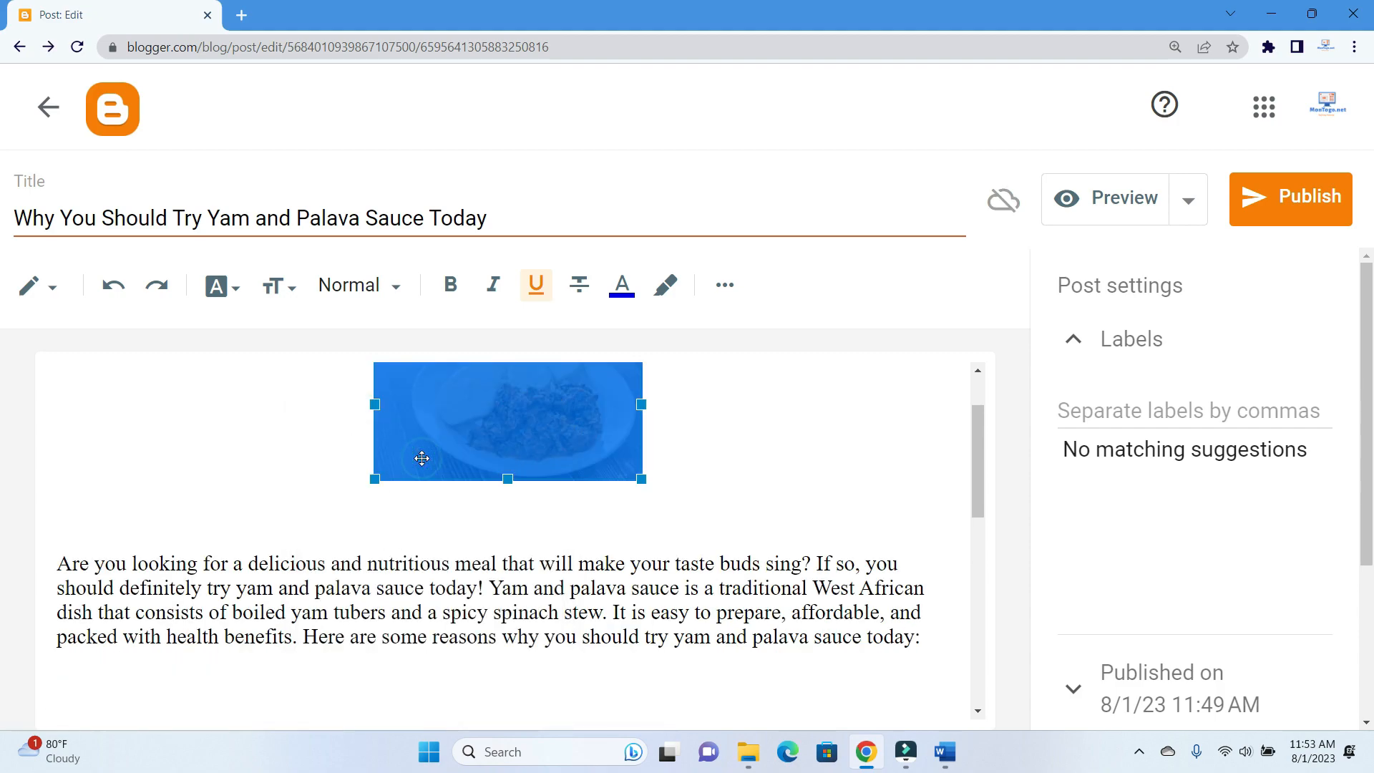
pyautogui.scroll(1, 592, 463)
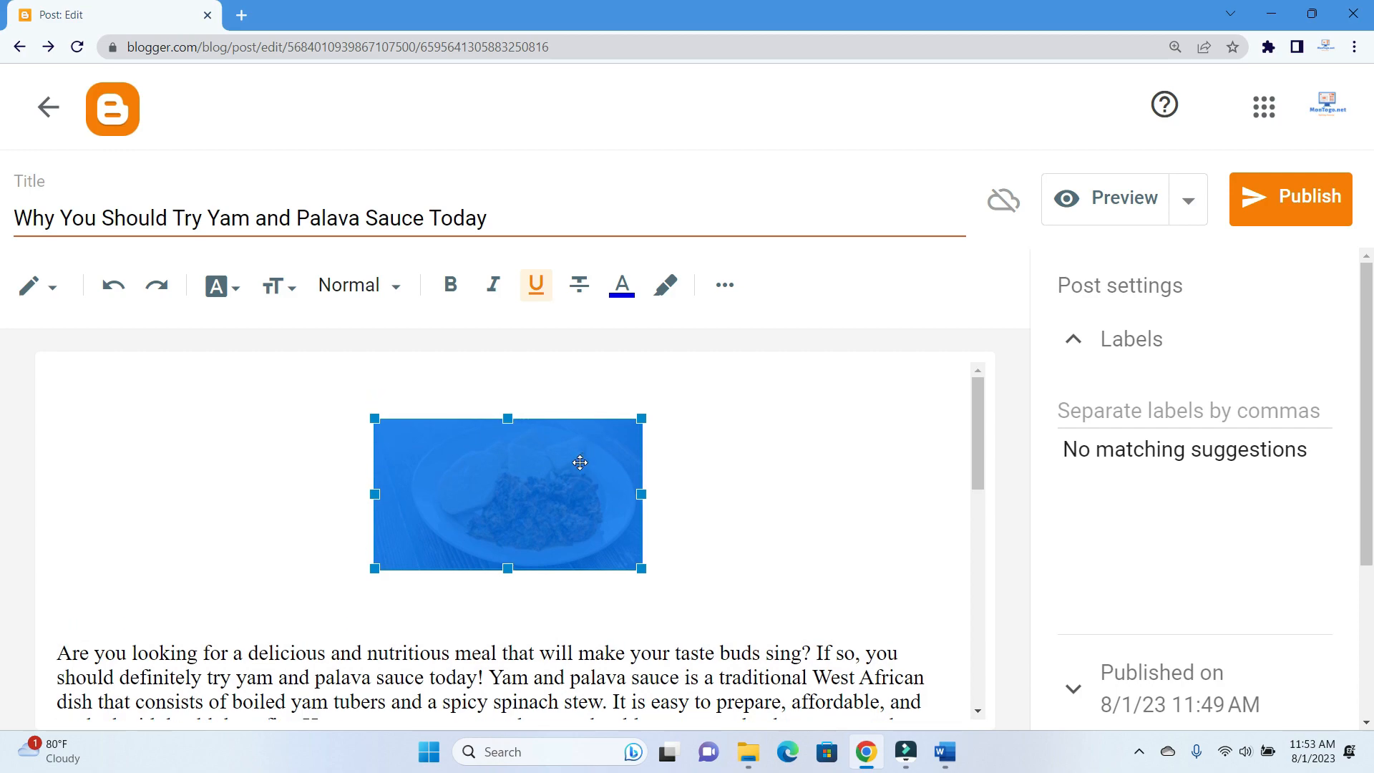
pyautogui.click(571, 535)
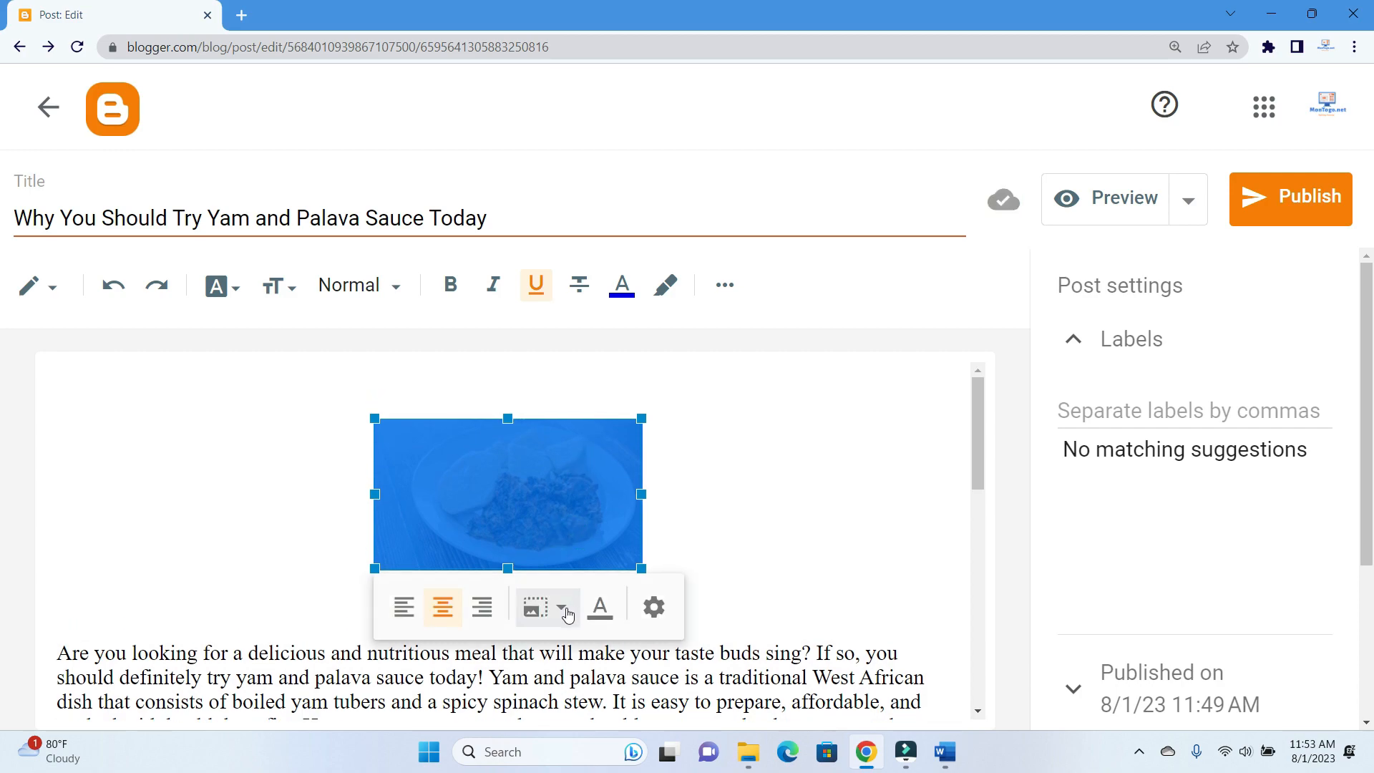
pyautogui.click(562, 608)
pyautogui.click(515, 500)
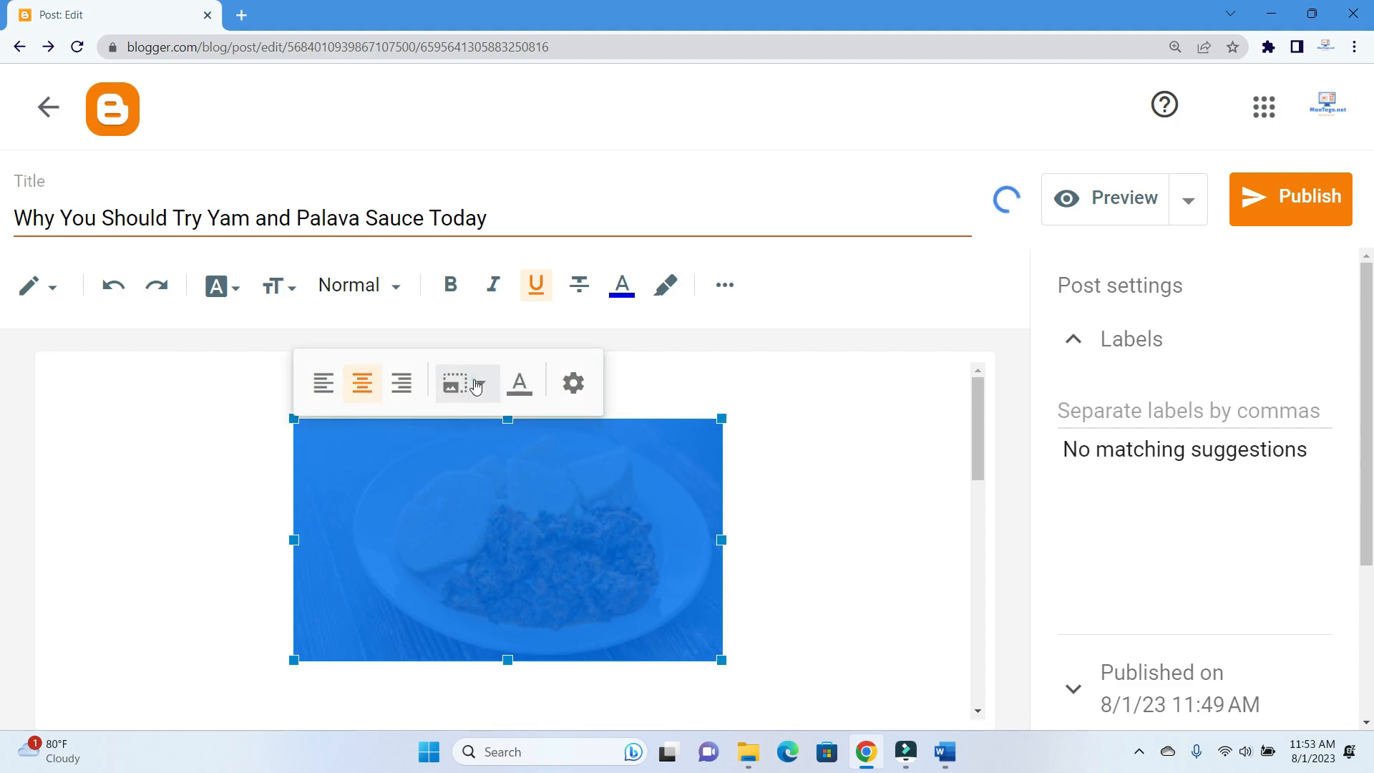
pyautogui.click(477, 386)
pyautogui.click(422, 529)
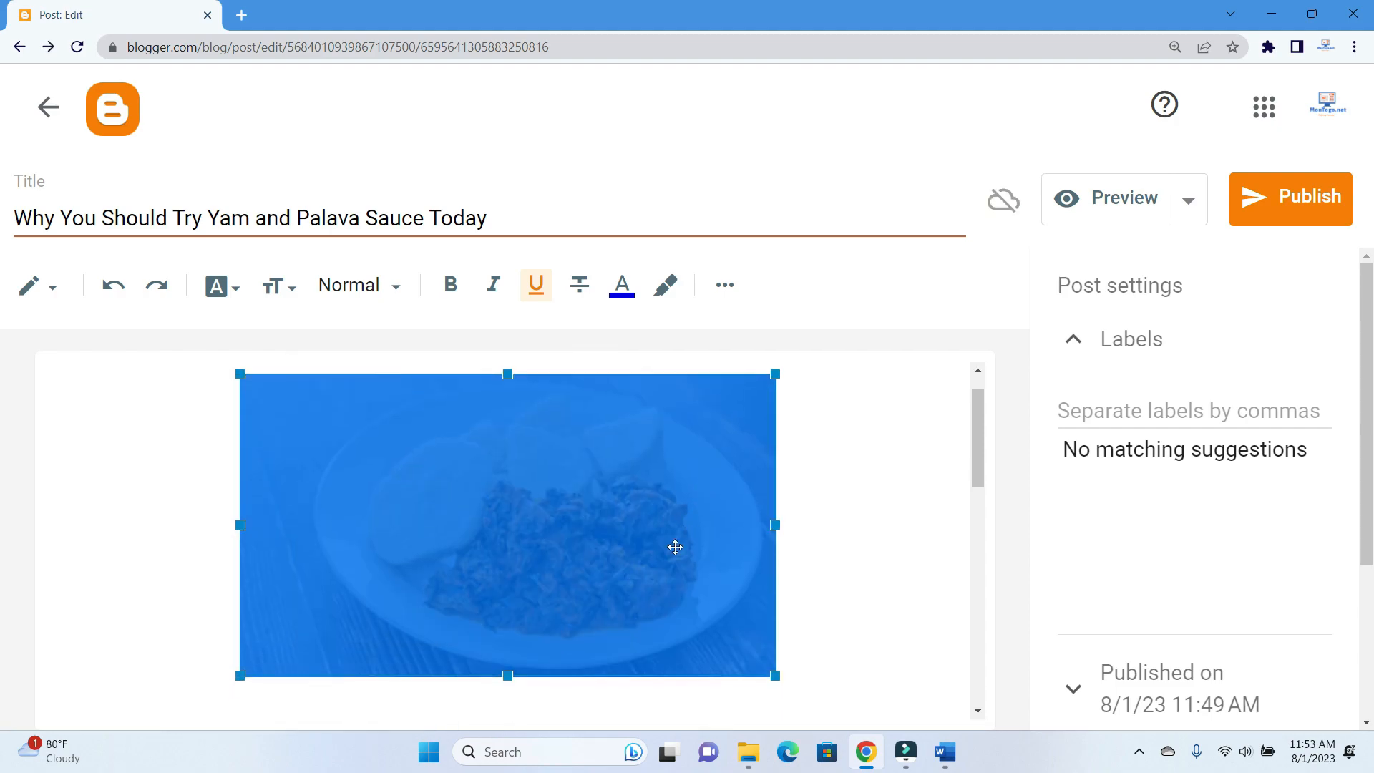
# Set the inserted image's size to Extra large and check how it fits with the article text
pyautogui.scroll(-2, 675, 547)
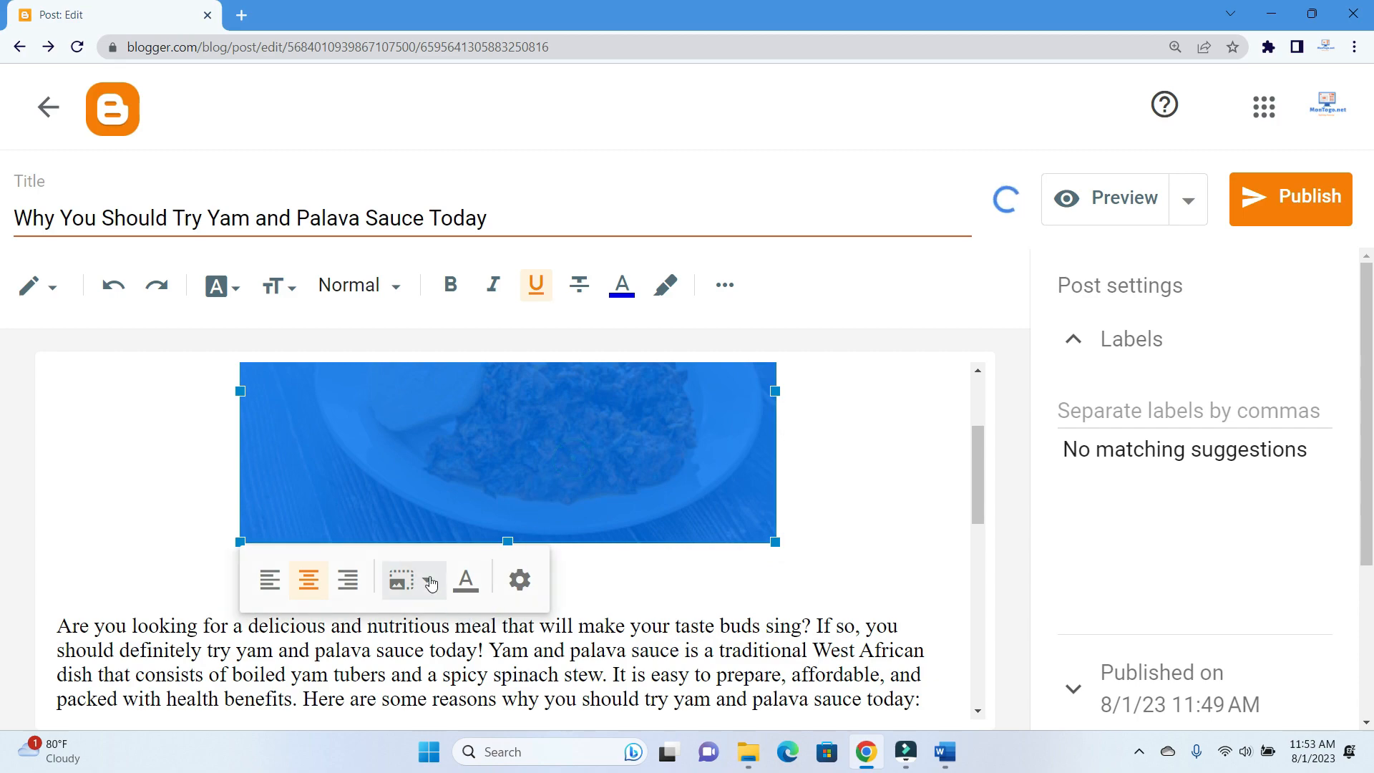
pyautogui.click(430, 584)
pyautogui.click(389, 616)
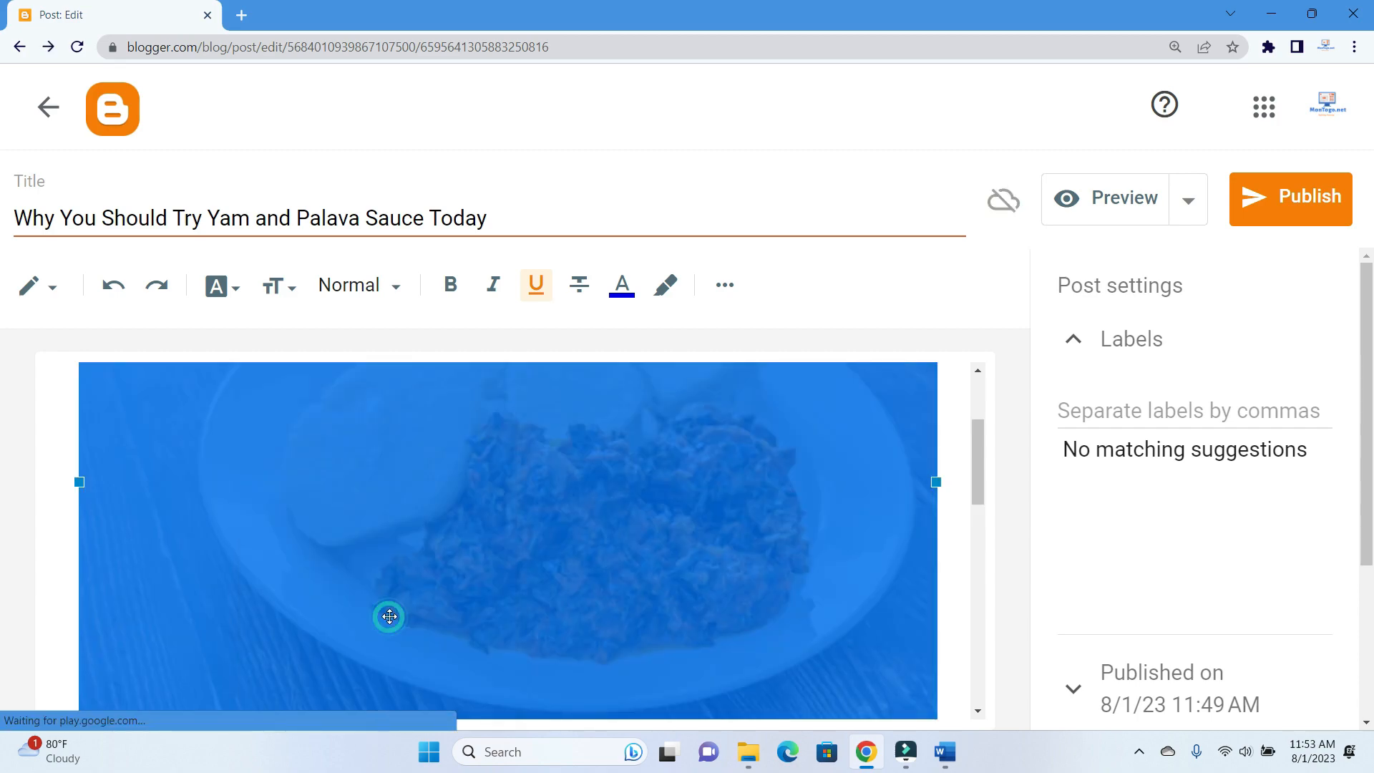
pyautogui.scroll(-5, 785, 454)
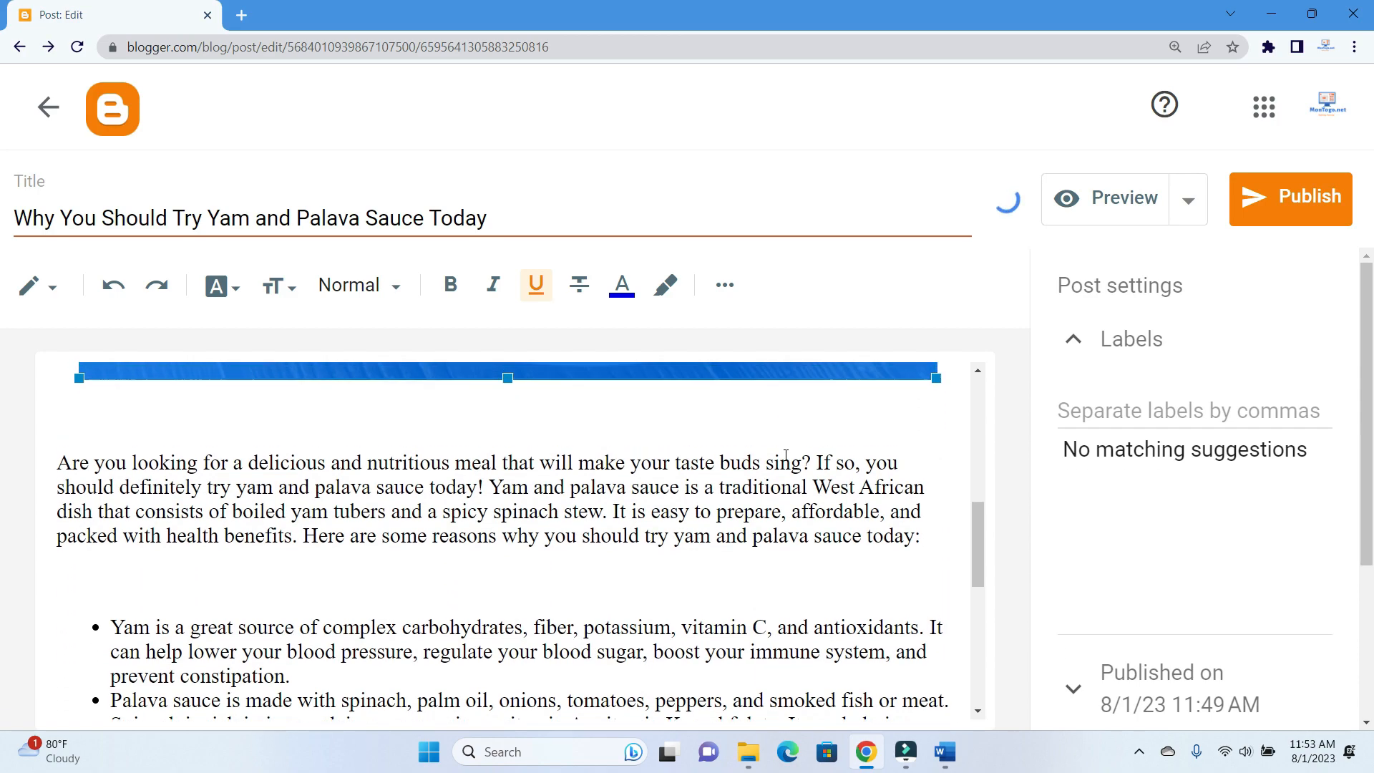
pyautogui.scroll(4, 786, 454)
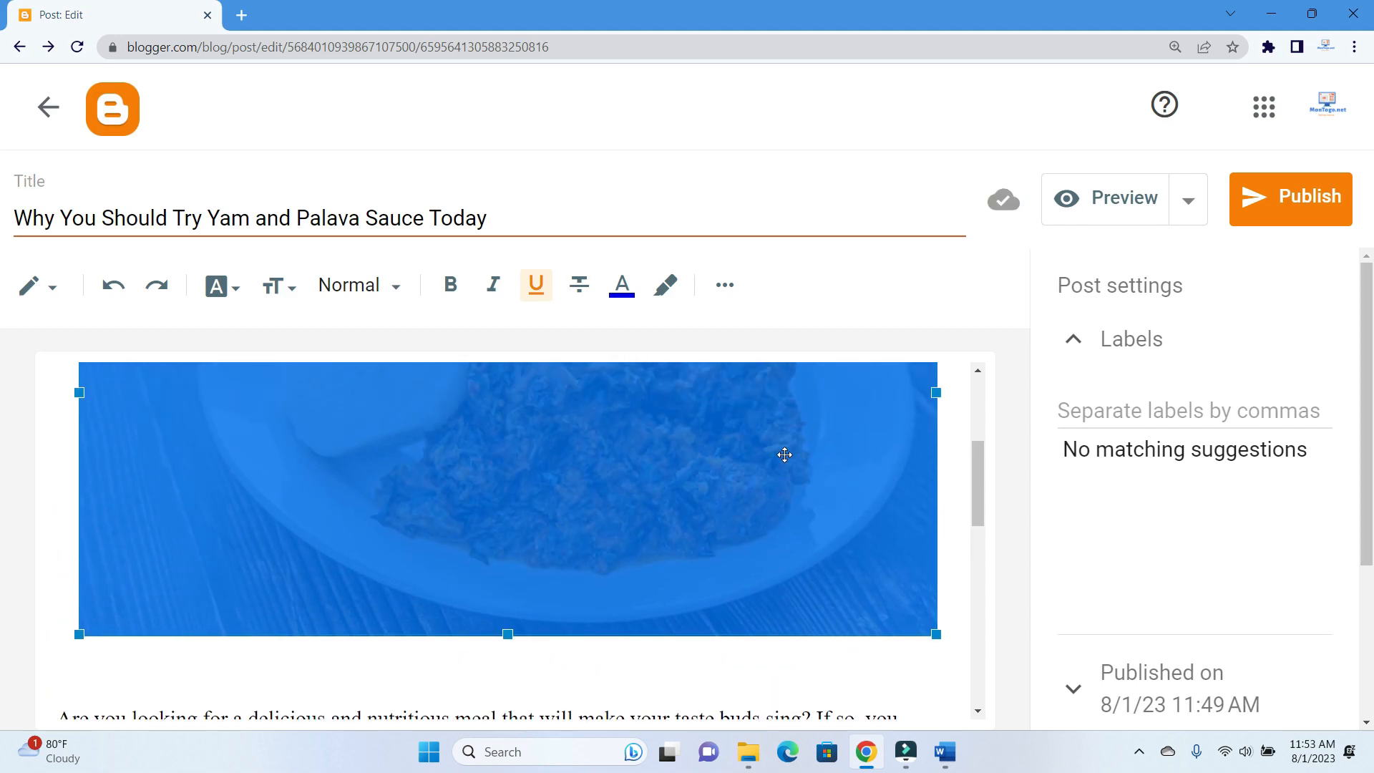
pyautogui.scroll(3, 785, 454)
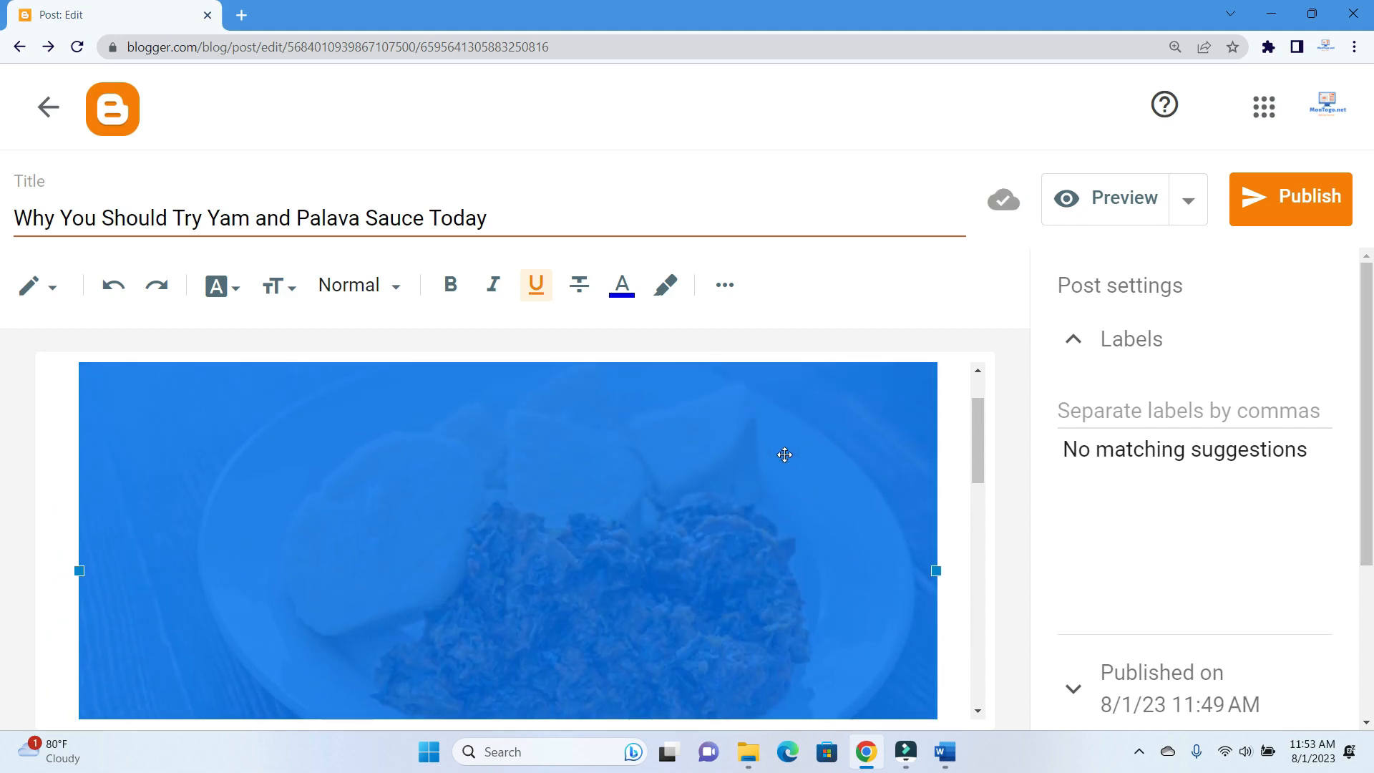
pyautogui.scroll(-5, 785, 454)
pyautogui.scroll(-5, 785, 454)
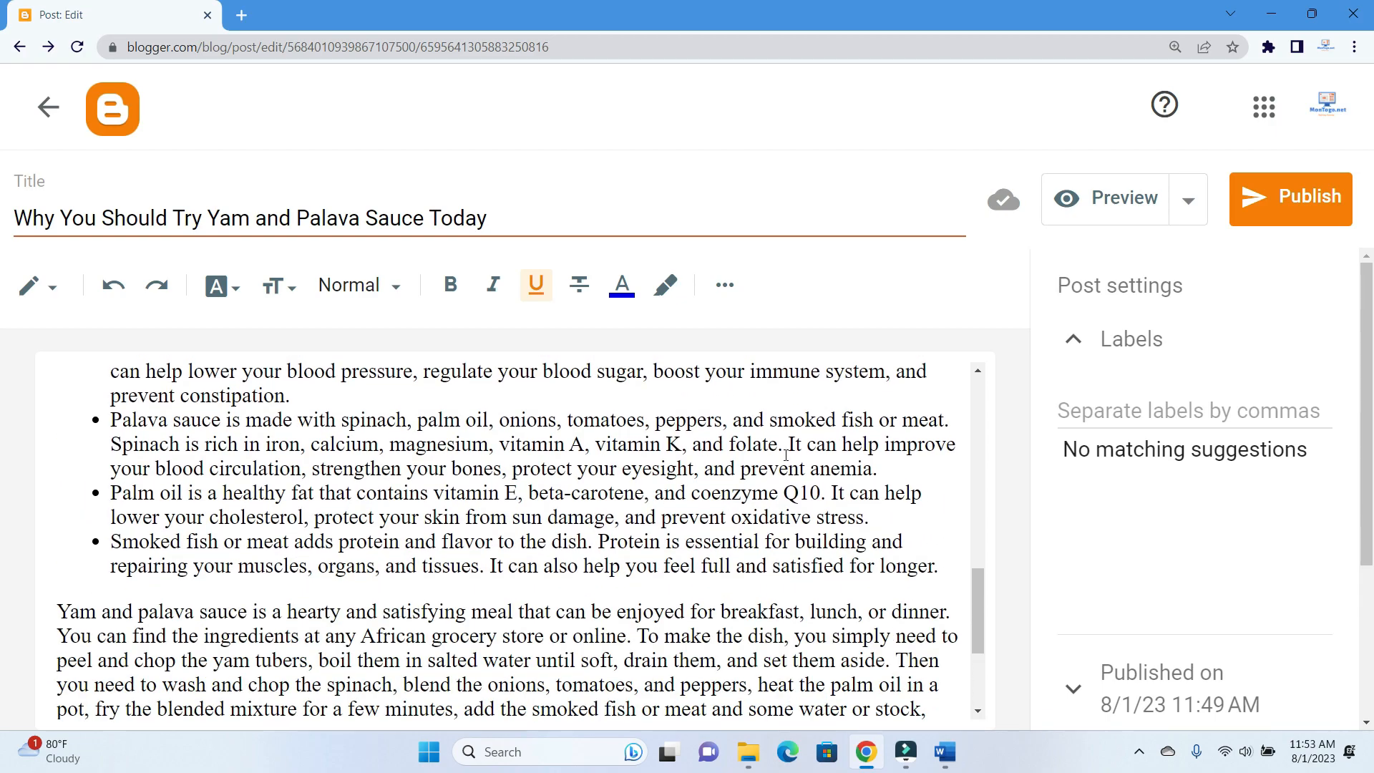
pyautogui.scroll(7, 785, 453)
pyautogui.scroll(4, 785, 454)
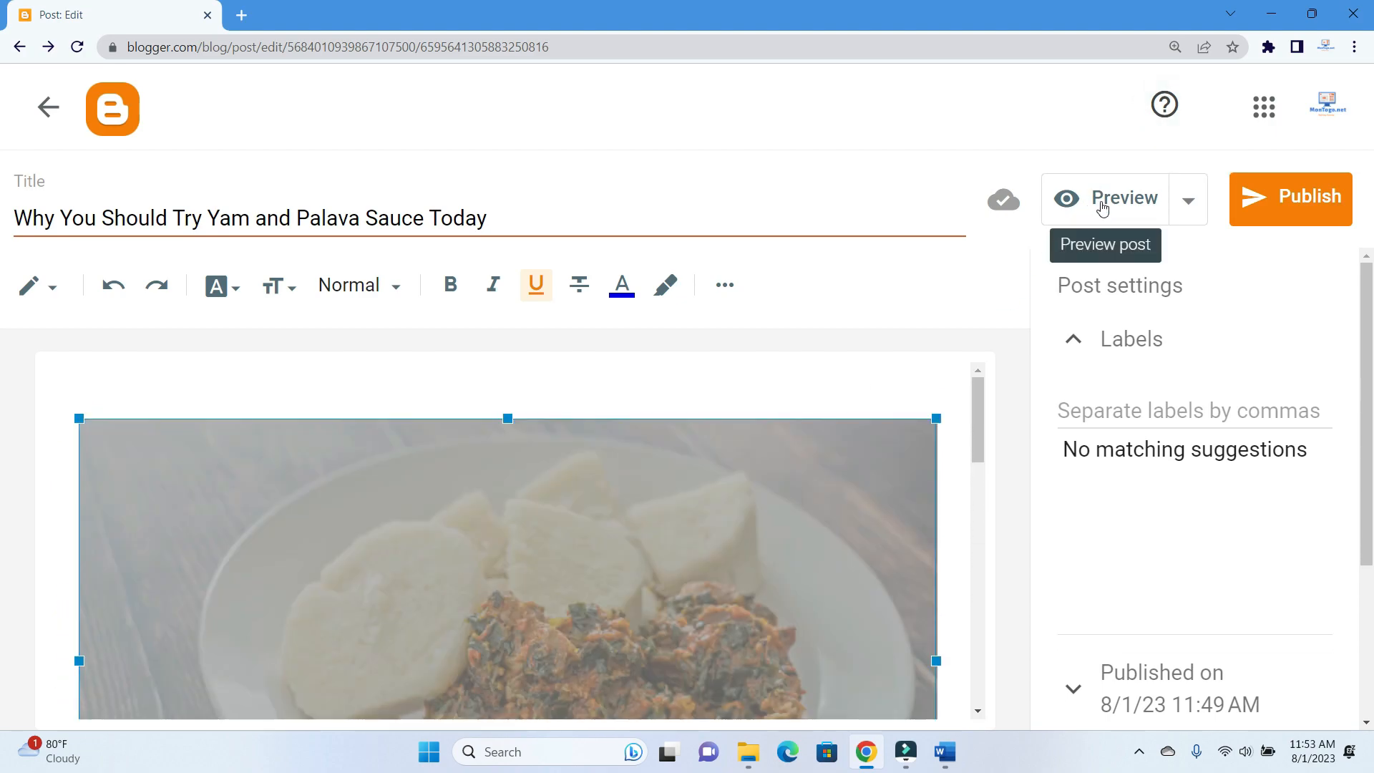
# Open the post preview and examine how the title and the image appear
pyautogui.click(1102, 204)
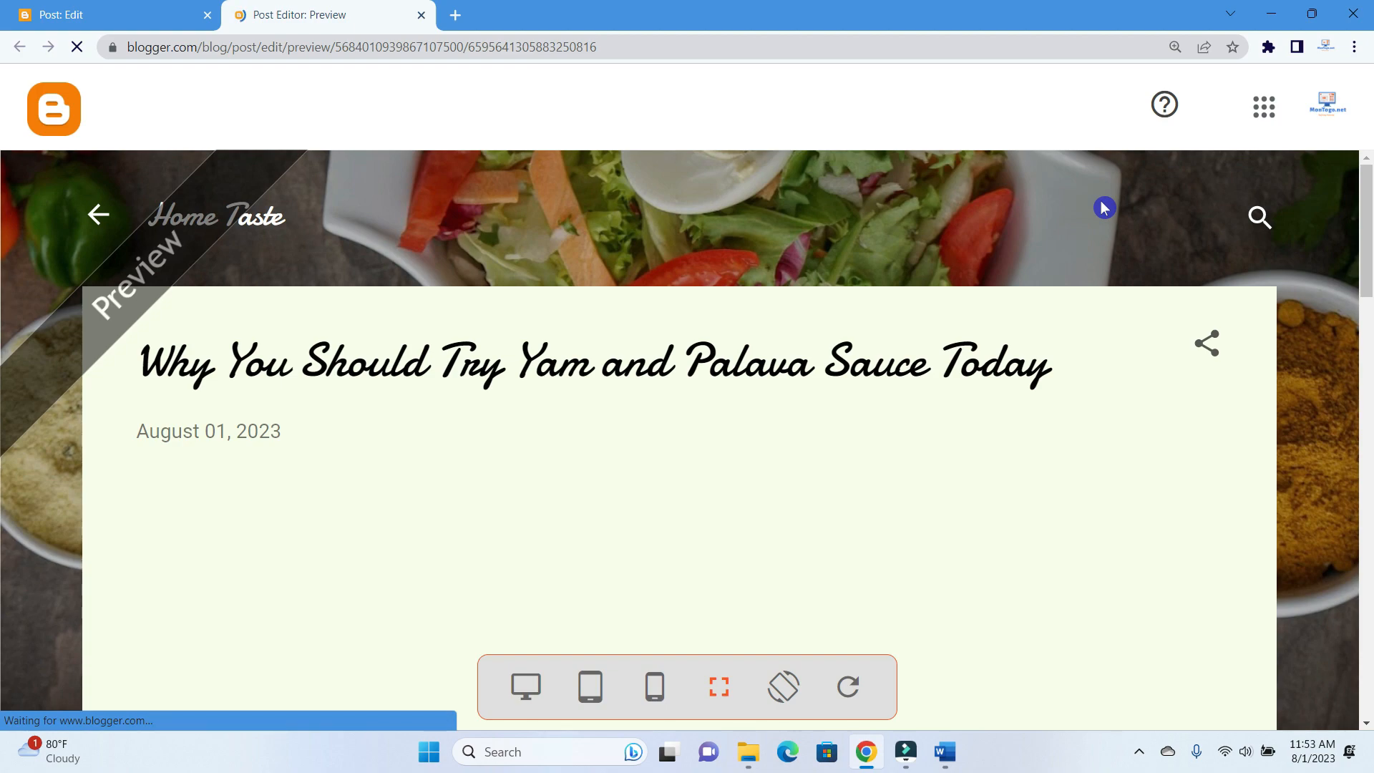
pyautogui.scroll(-3, 1104, 207)
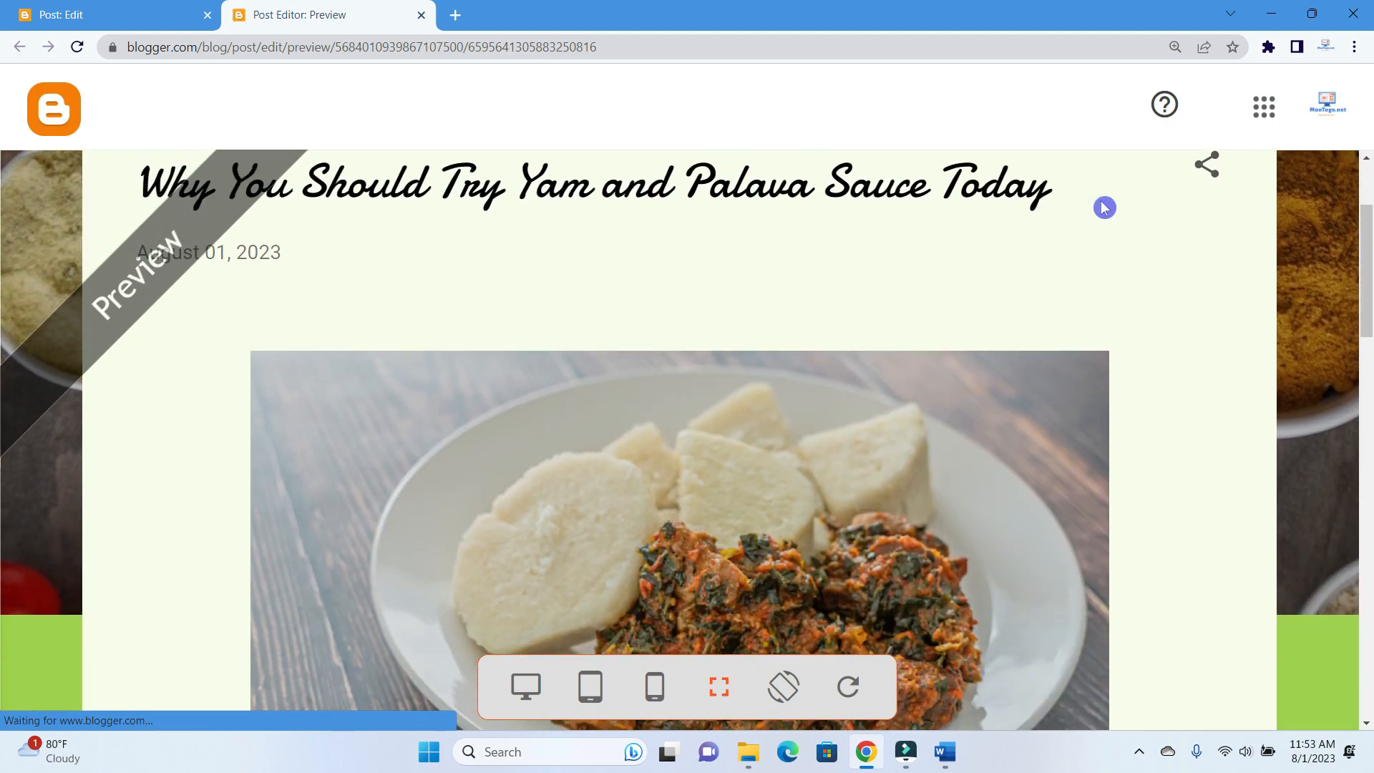
pyautogui.scroll(-3, 1105, 207)
pyautogui.scroll(1, 1104, 207)
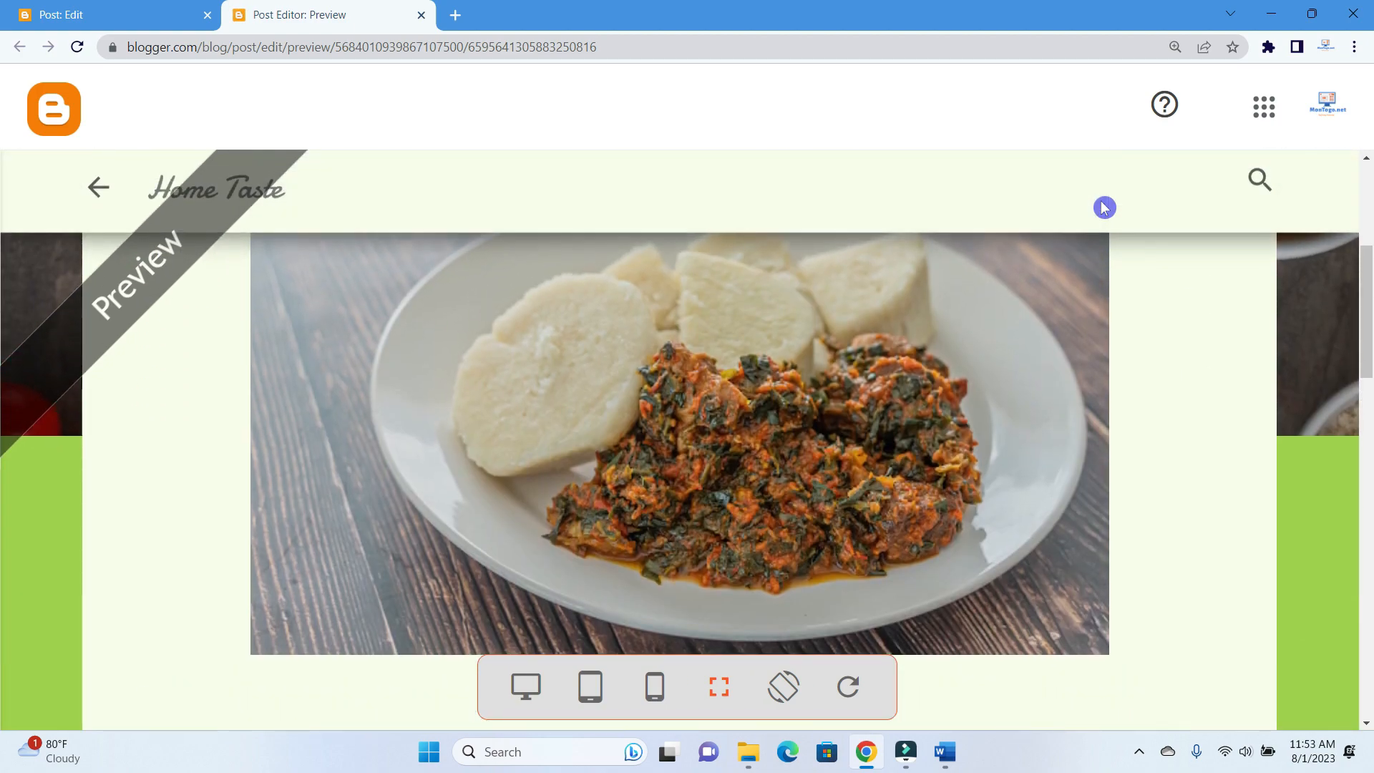
# Switch the post preview to the Desktop view and examine the layout from the title to the comment area
pyautogui.click(525, 686)
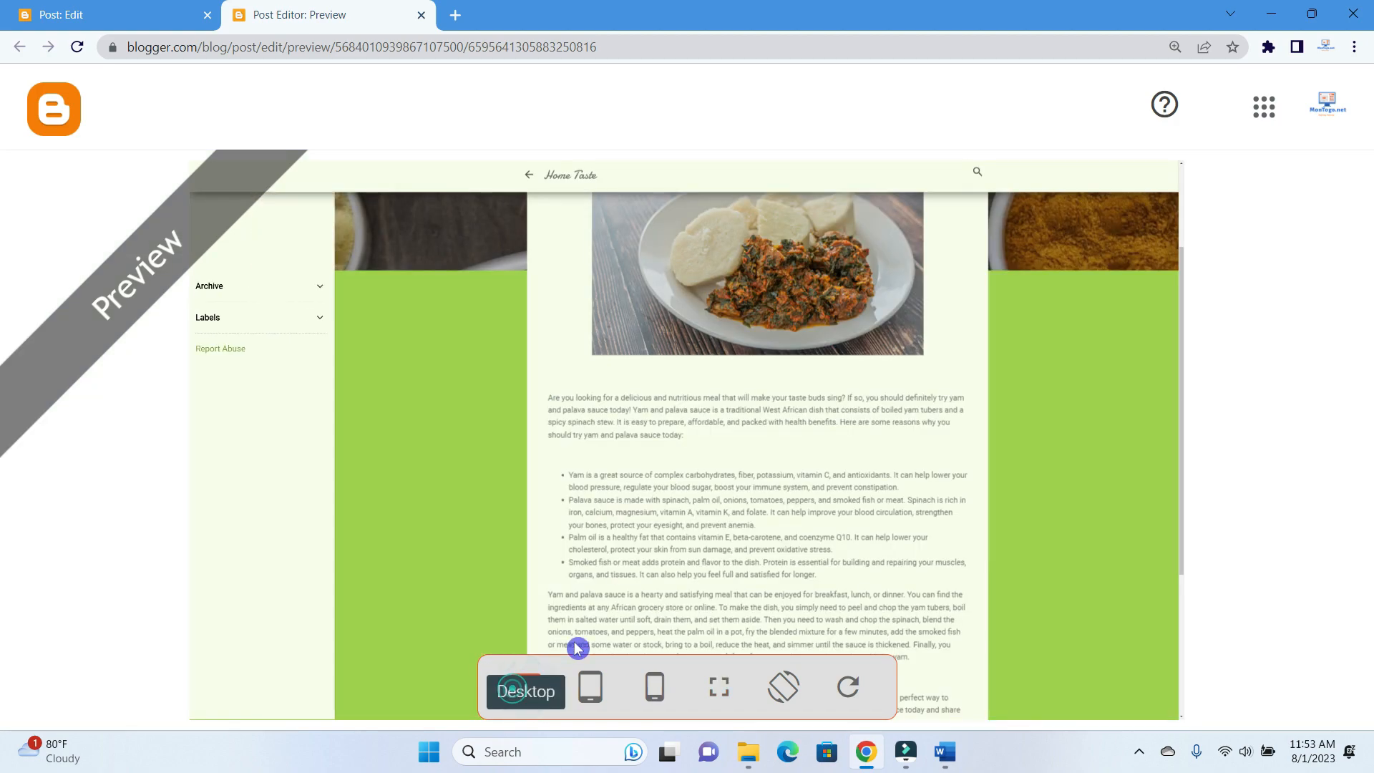
pyautogui.scroll(2, 1070, 428)
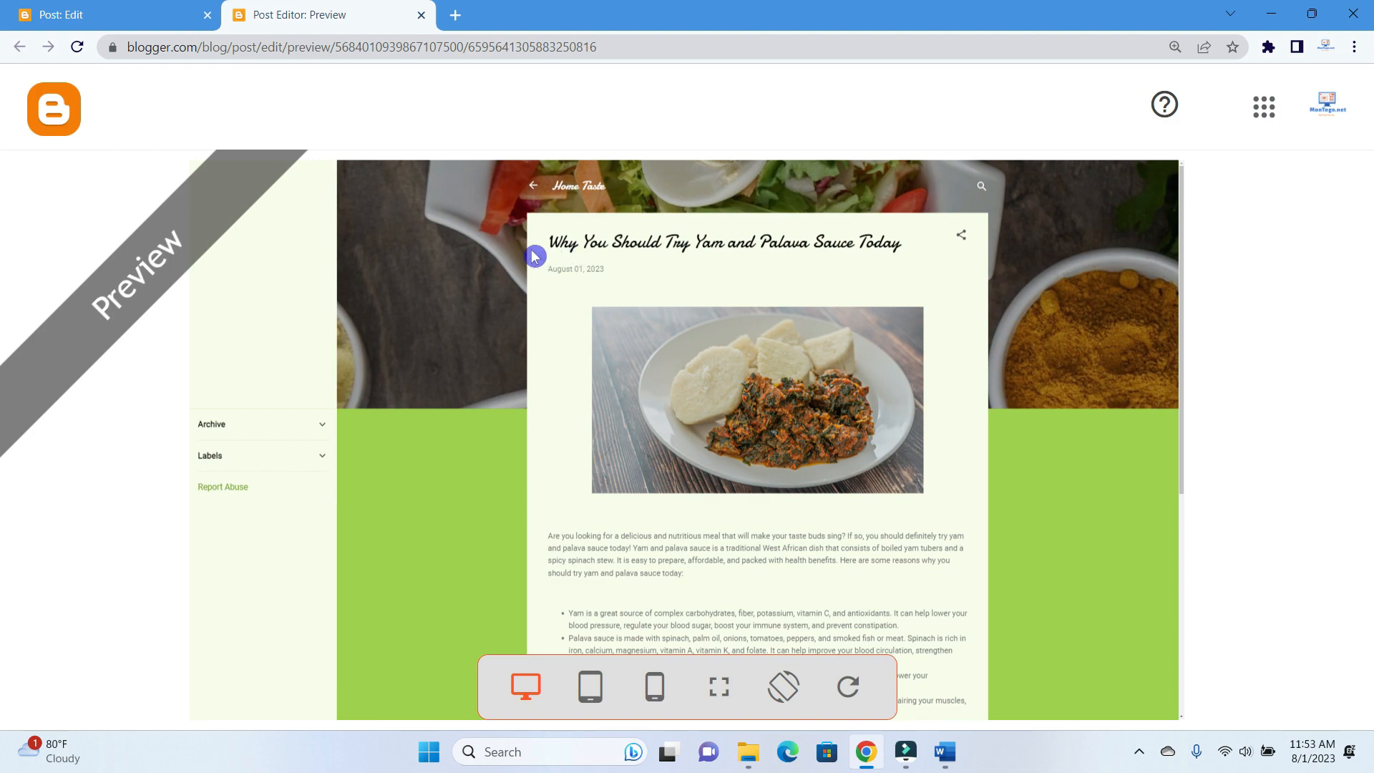
pyautogui.scroll(-2, 761, 261)
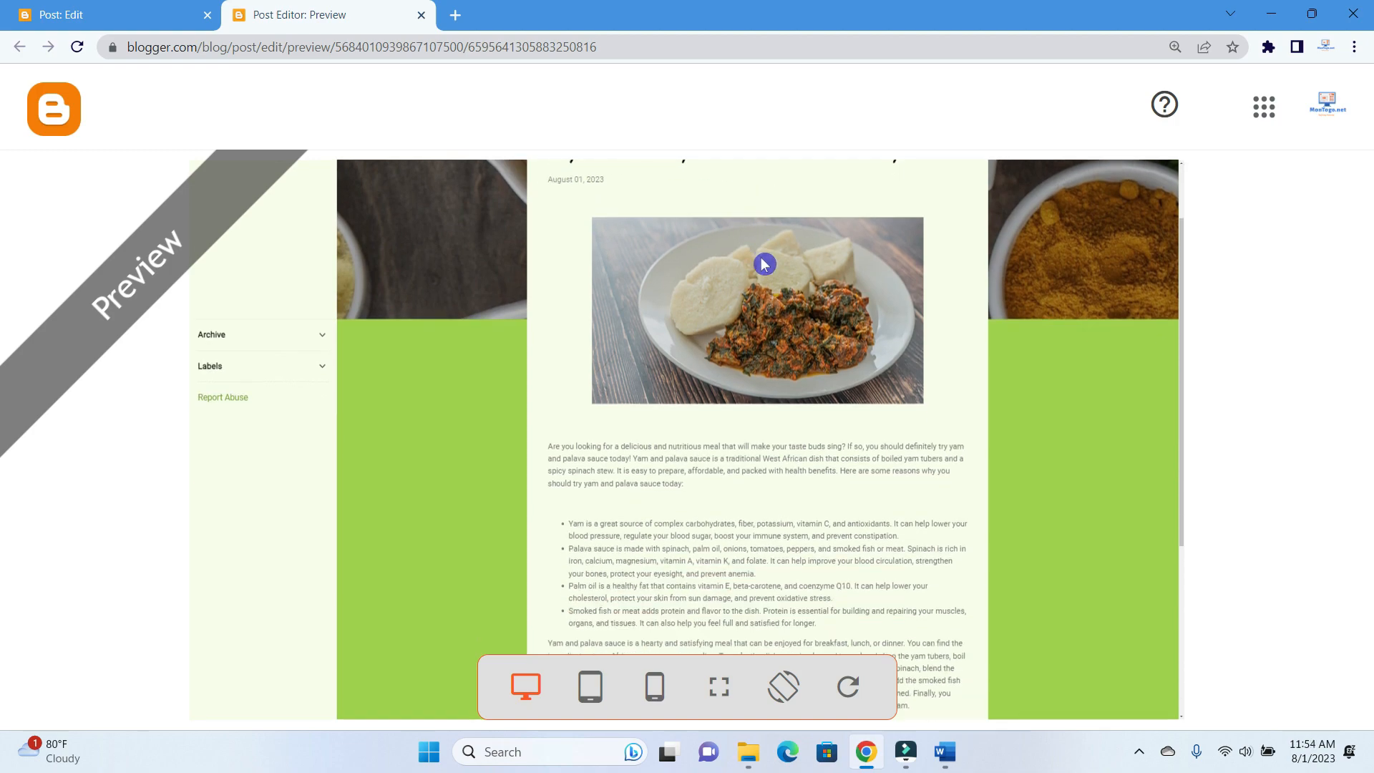
pyautogui.scroll(2, 761, 260)
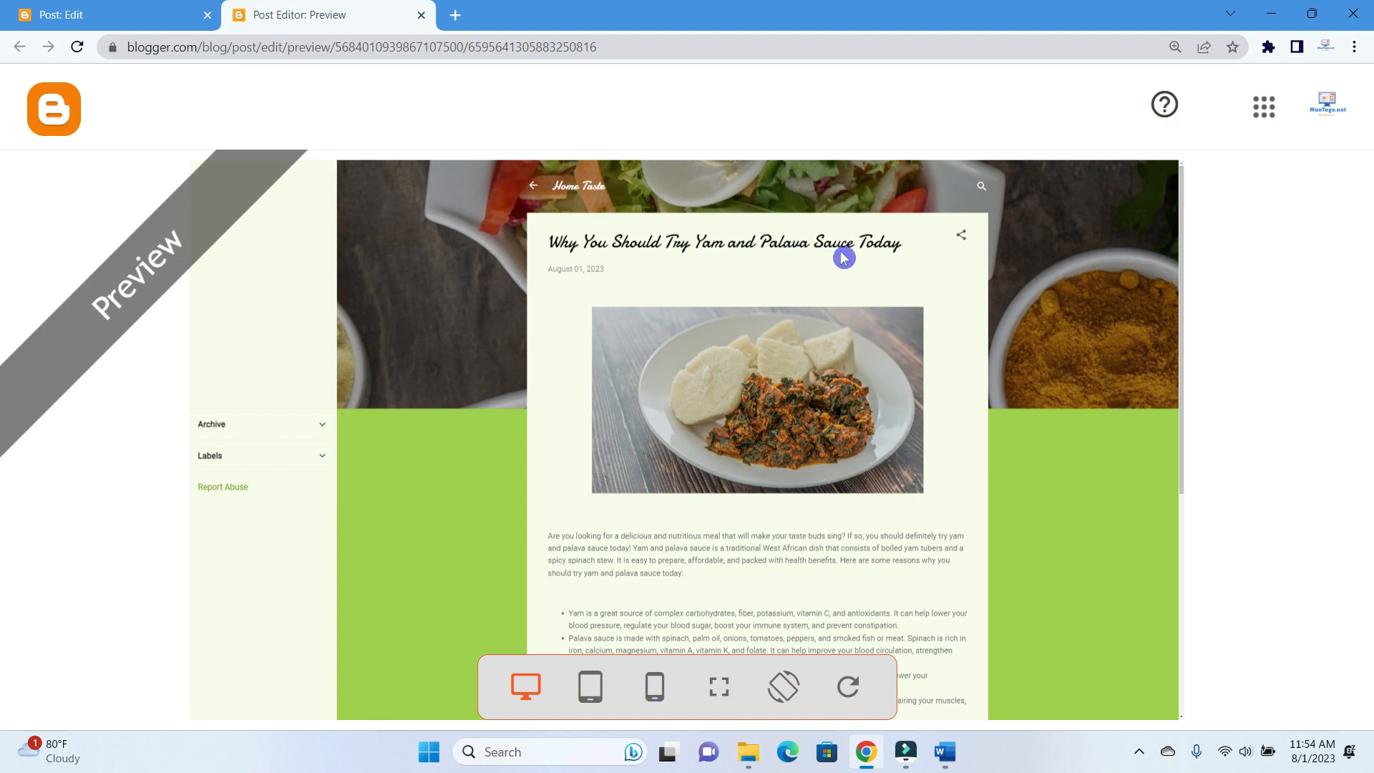
pyautogui.scroll(-4, 910, 258)
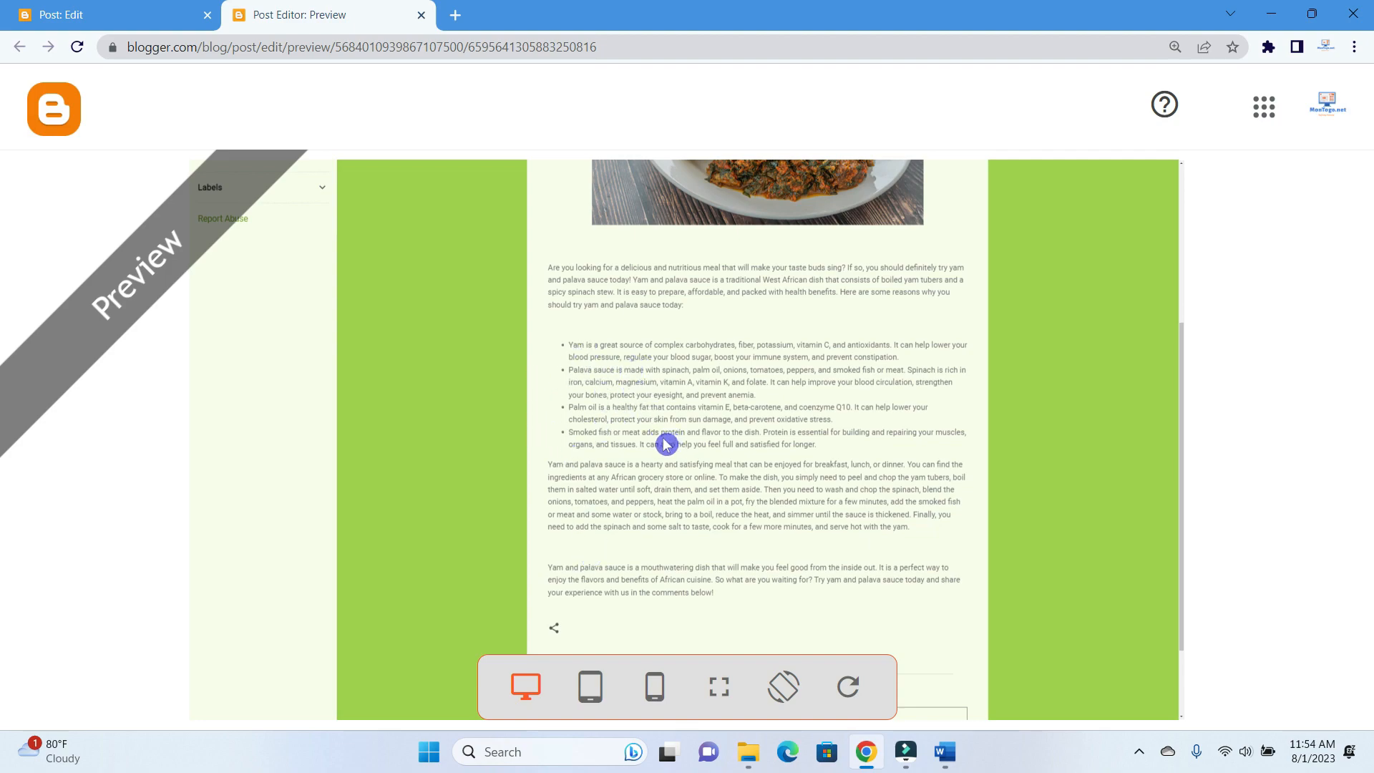
pyautogui.scroll(-1, 667, 372)
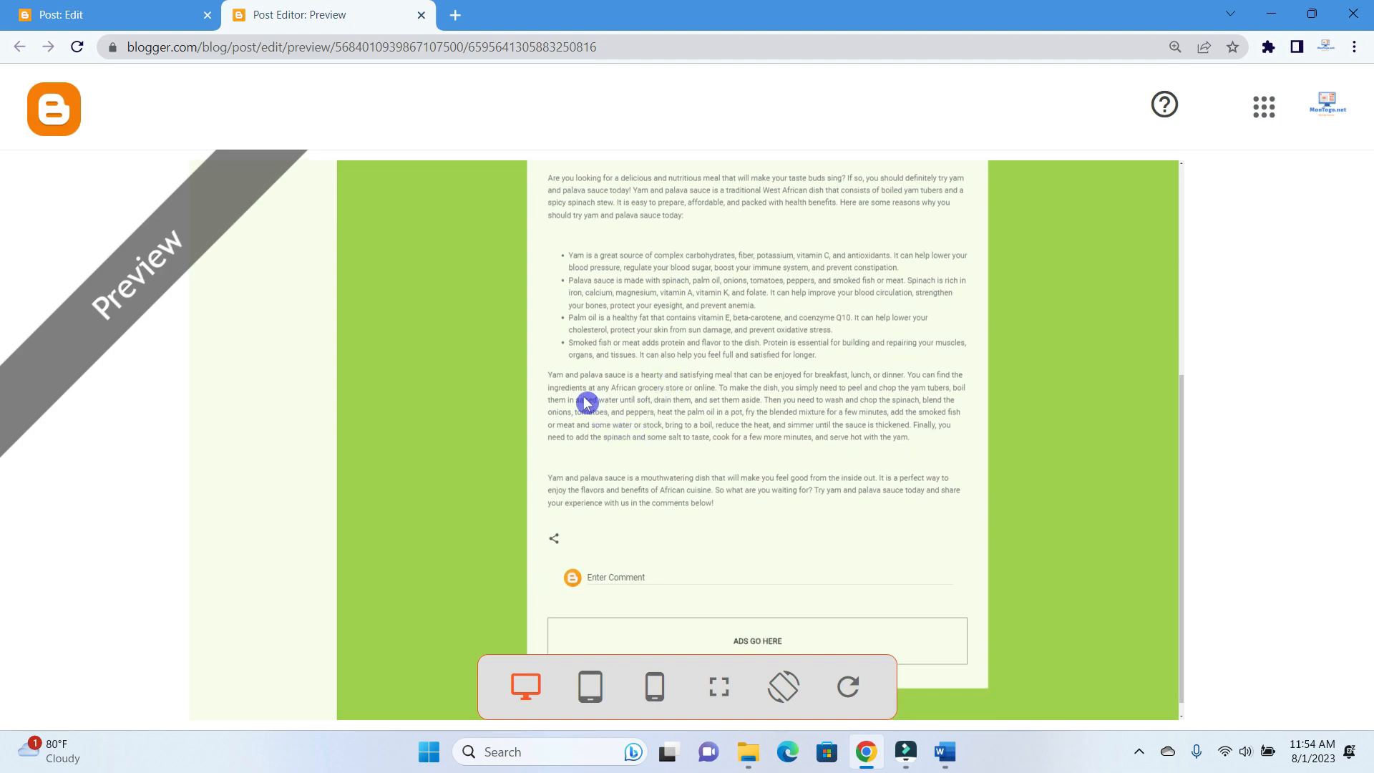
pyautogui.scroll(1, 702, 517)
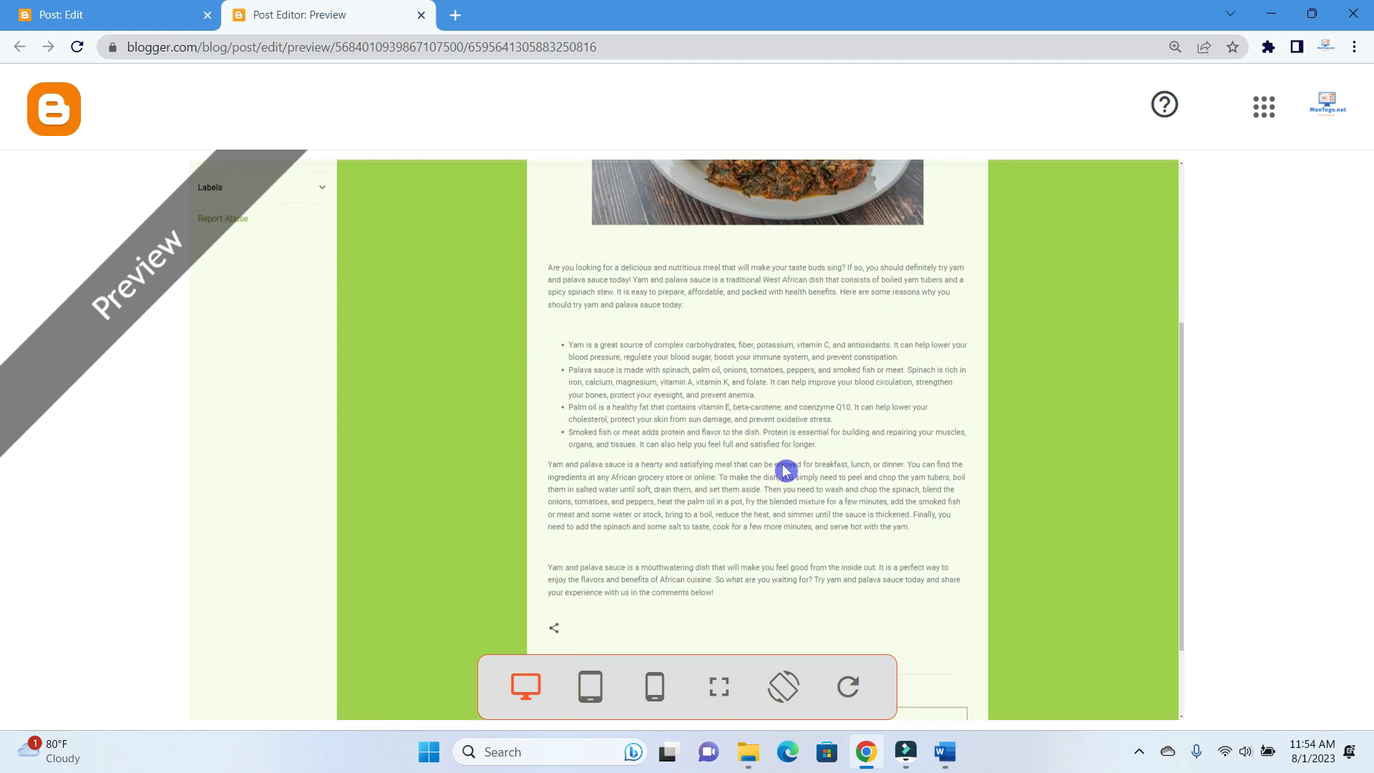
# Review the article text and image in the Desktop preview, and close the preview to return to the post editor
pyautogui.scroll(-1, 785, 470)
pyautogui.scroll(3, 785, 471)
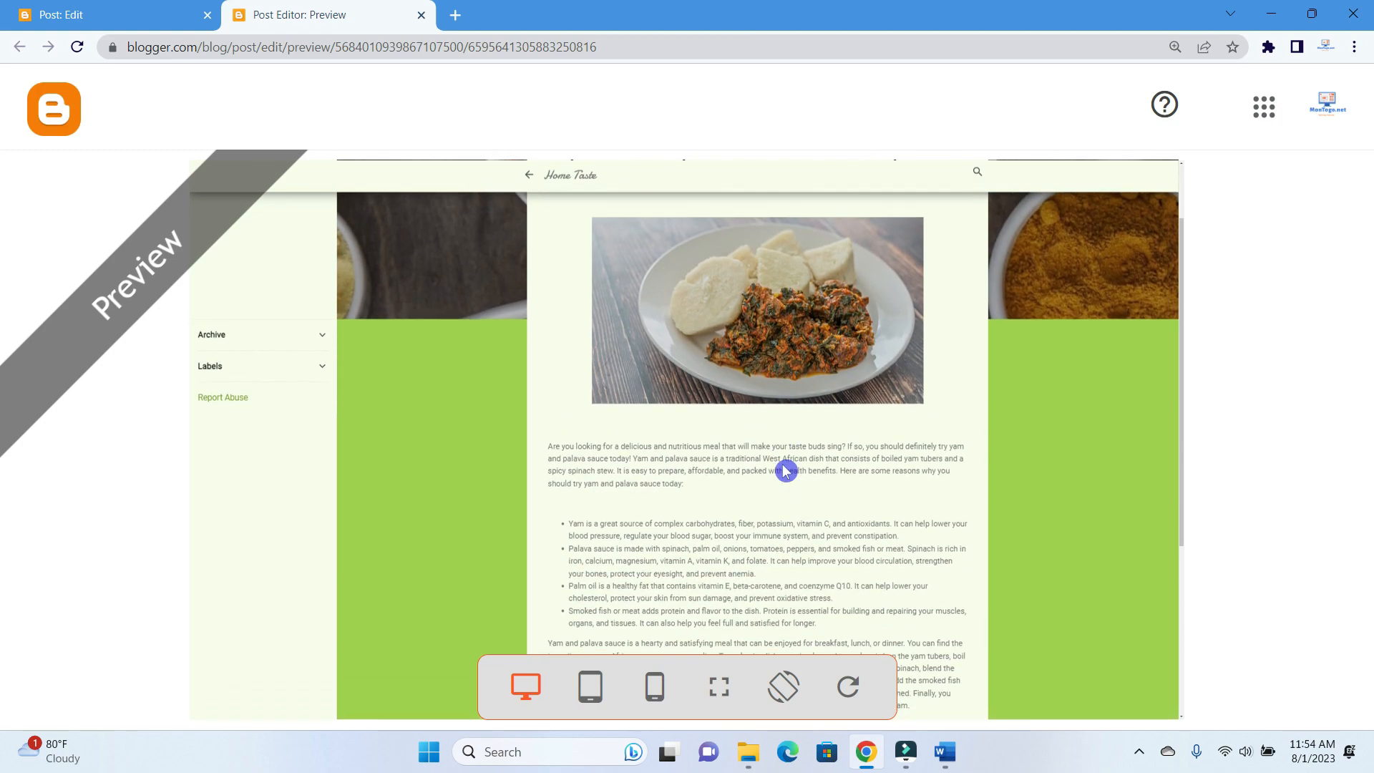
pyautogui.scroll(-1, 786, 472)
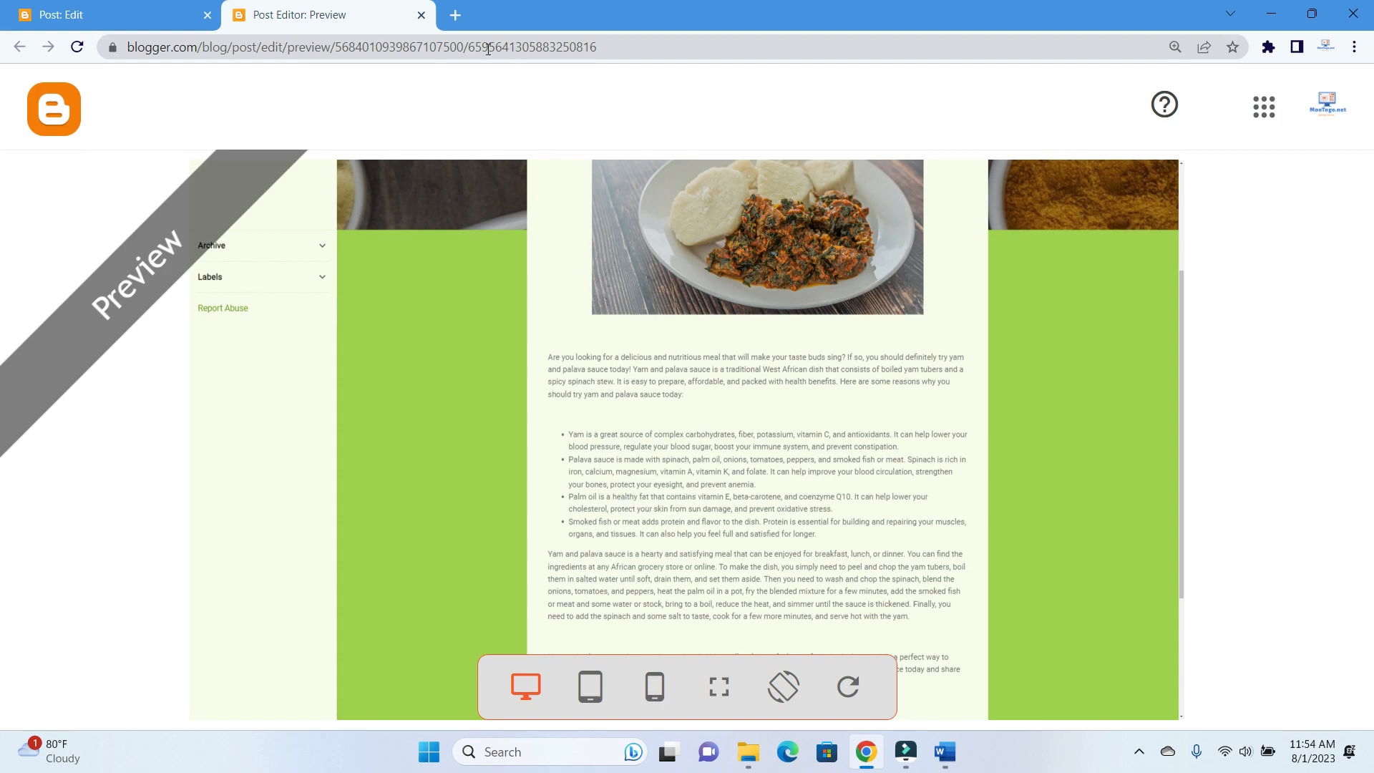
pyautogui.scroll(2, 853, 463)
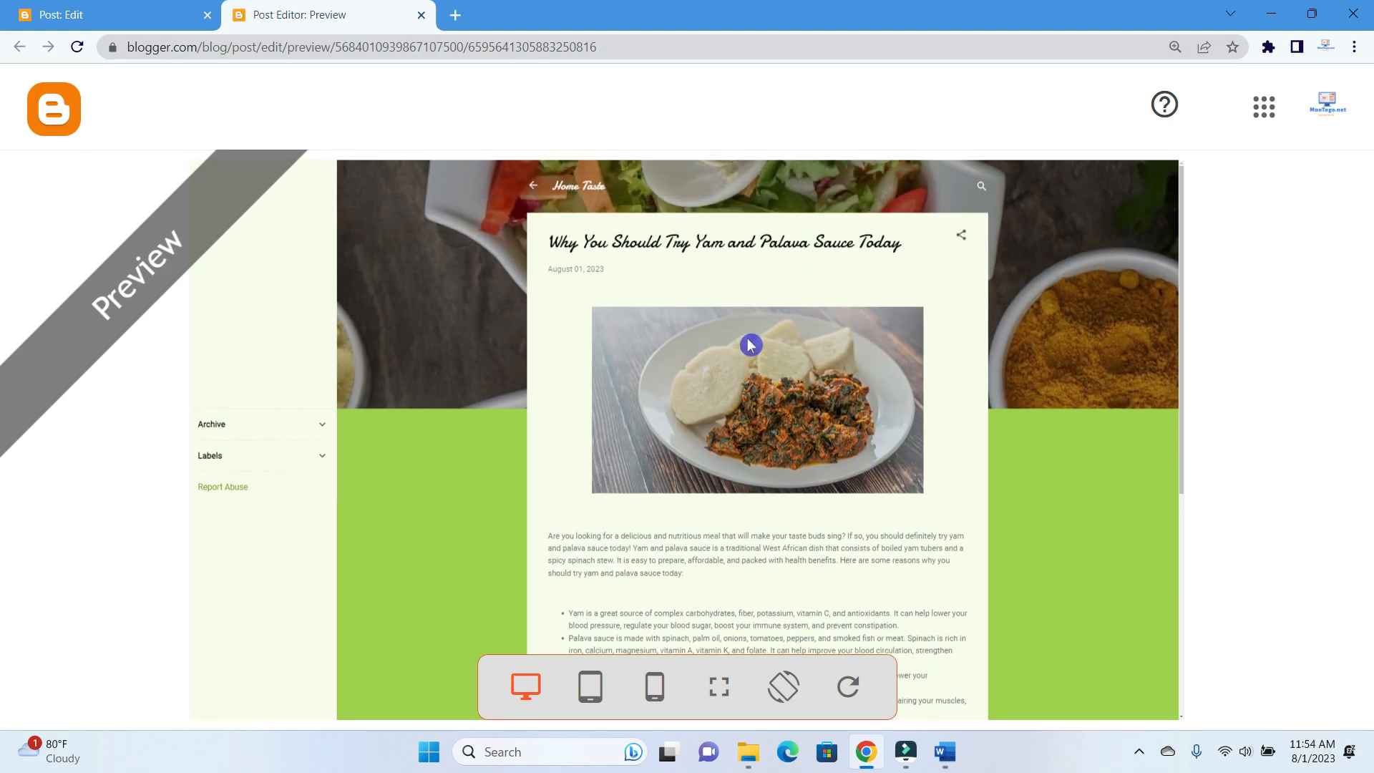
pyautogui.click(422, 15)
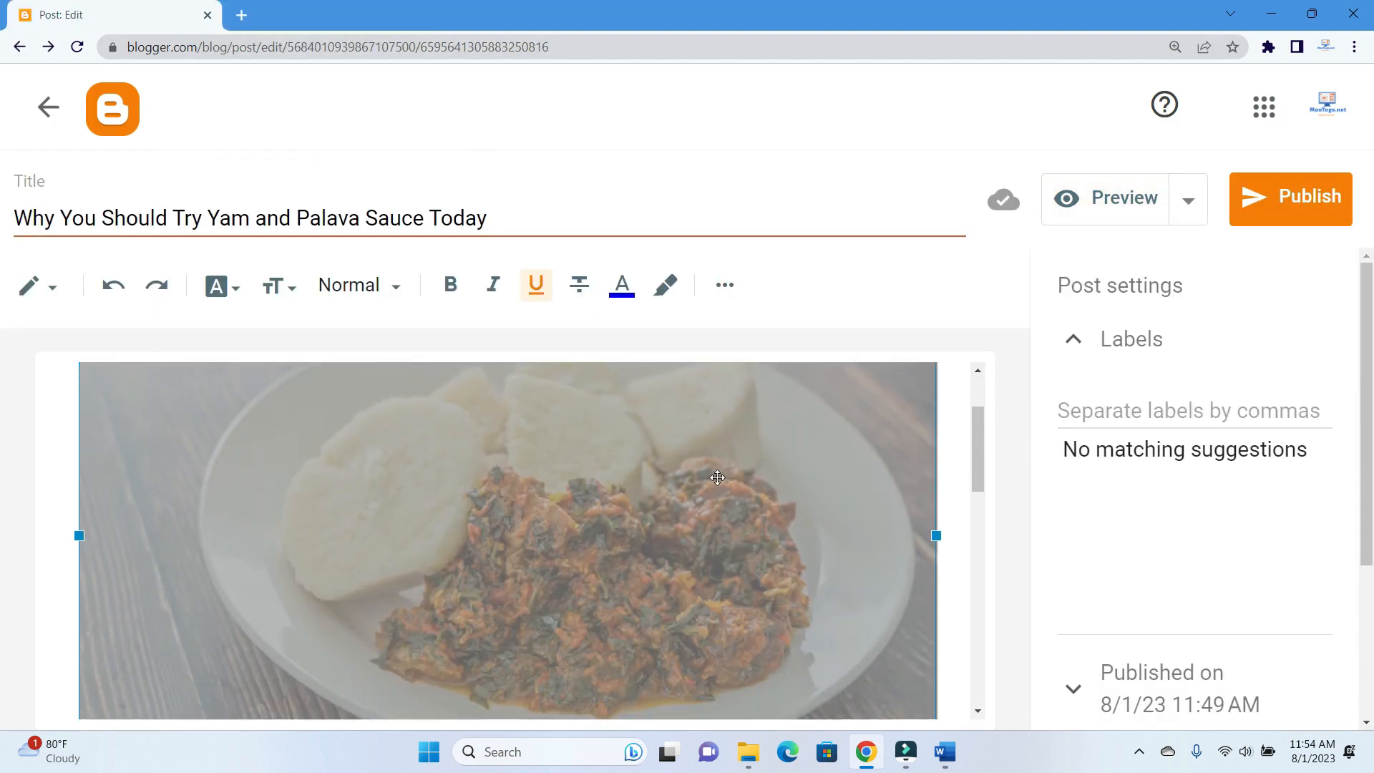
# Add an empty paragraph outside the bulleted list, between its last item and the paragraph starting "Yam and palava sauce is a hearty"
pyautogui.scroll(-2, 1045, 395)
pyautogui.scroll(-7, 969, 570)
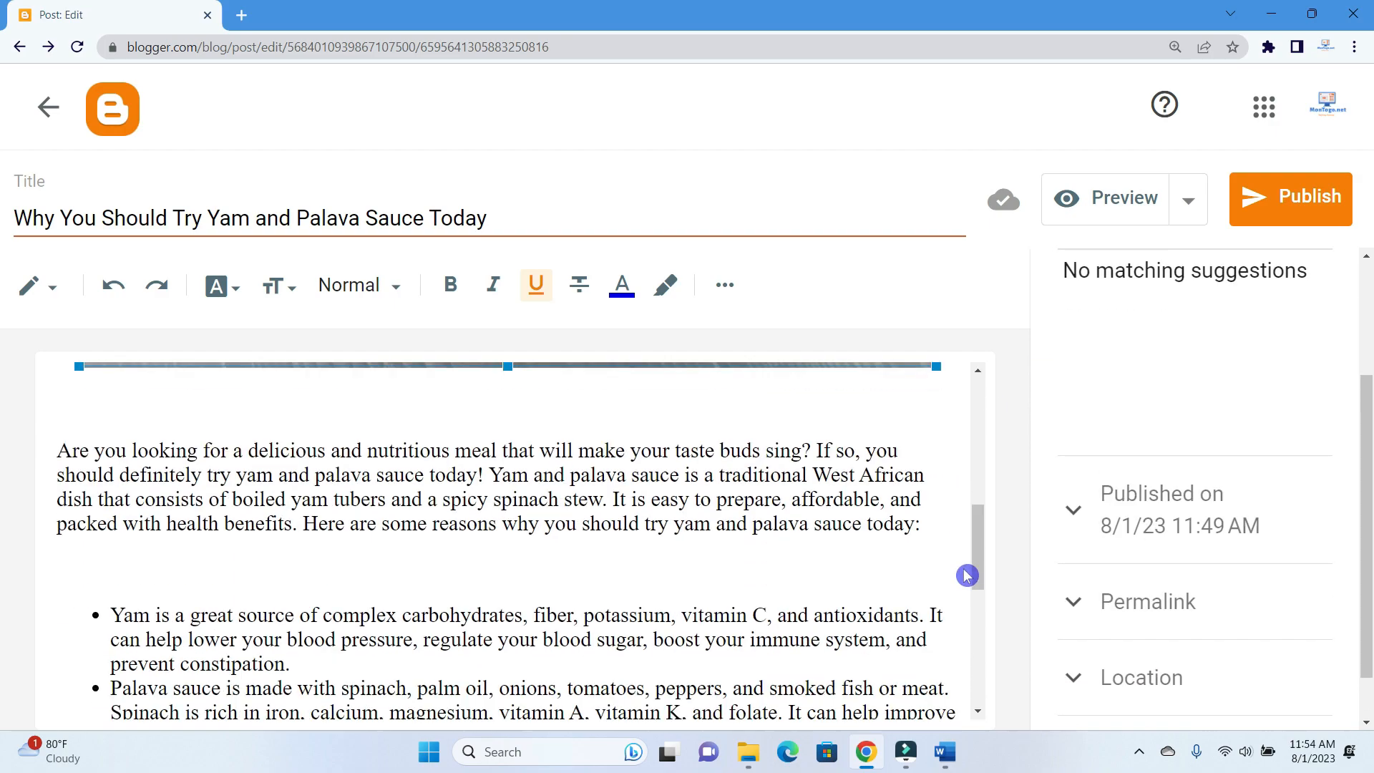
pyautogui.scroll(4, 952, 571)
pyautogui.scroll(-4, 914, 564)
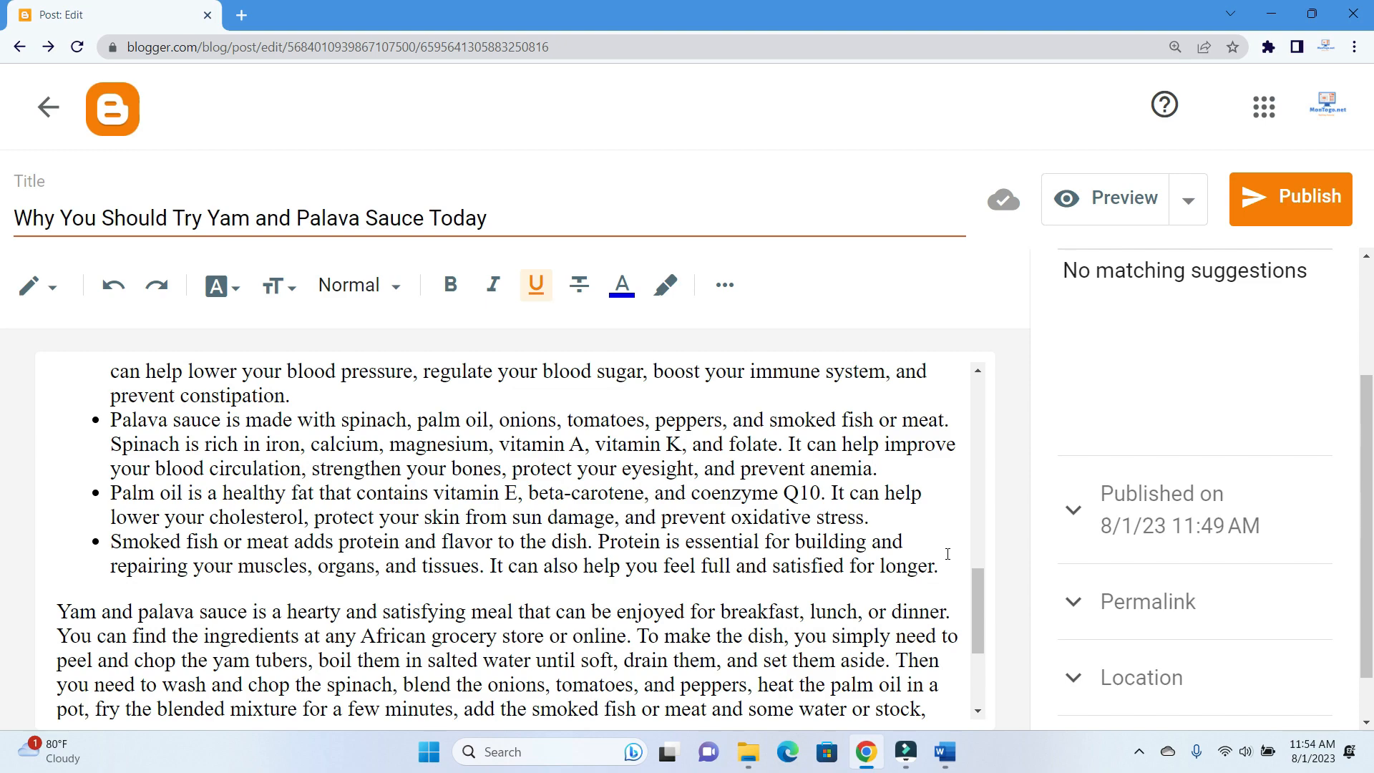
pyautogui.click(946, 571)
pyautogui.press('Return')
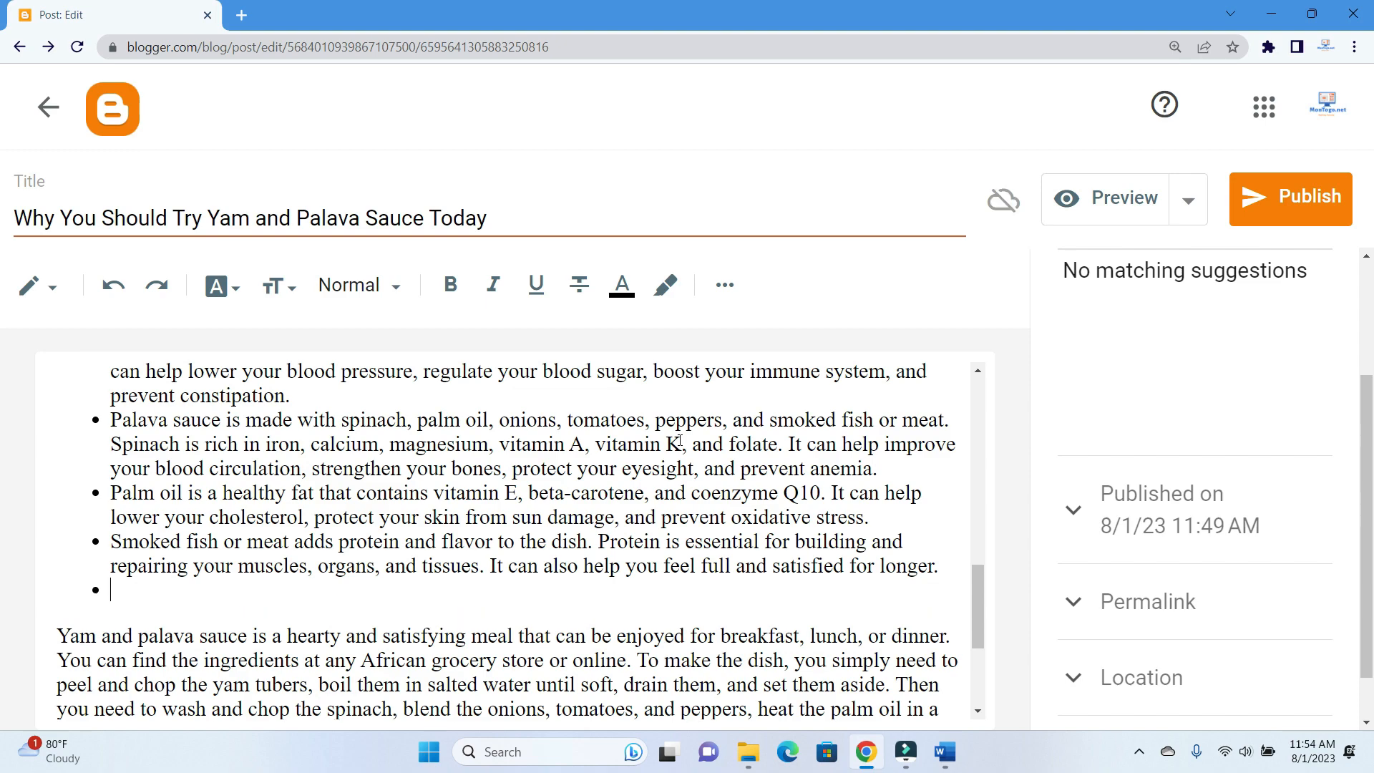
pyautogui.press('BackSpace')
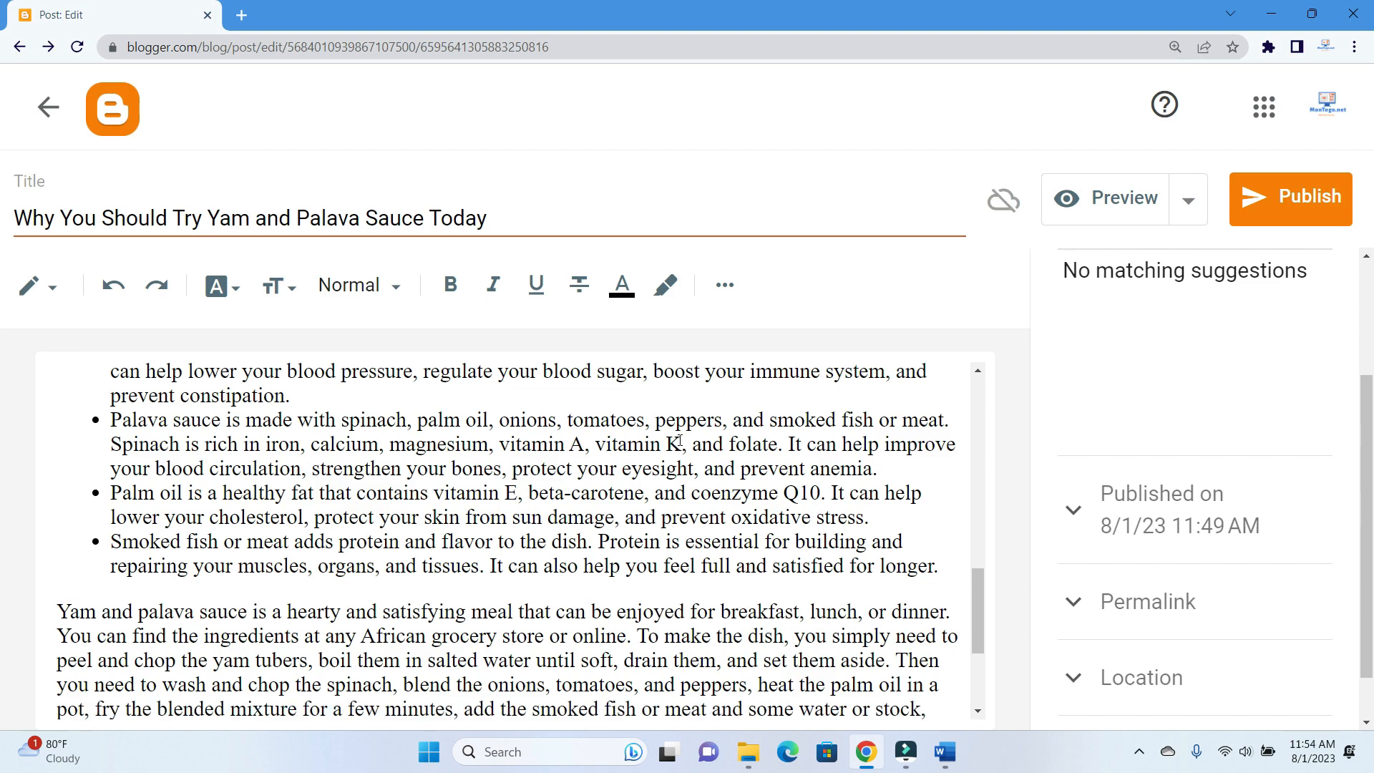
pyautogui.press('Return')
pyautogui.press('Return')
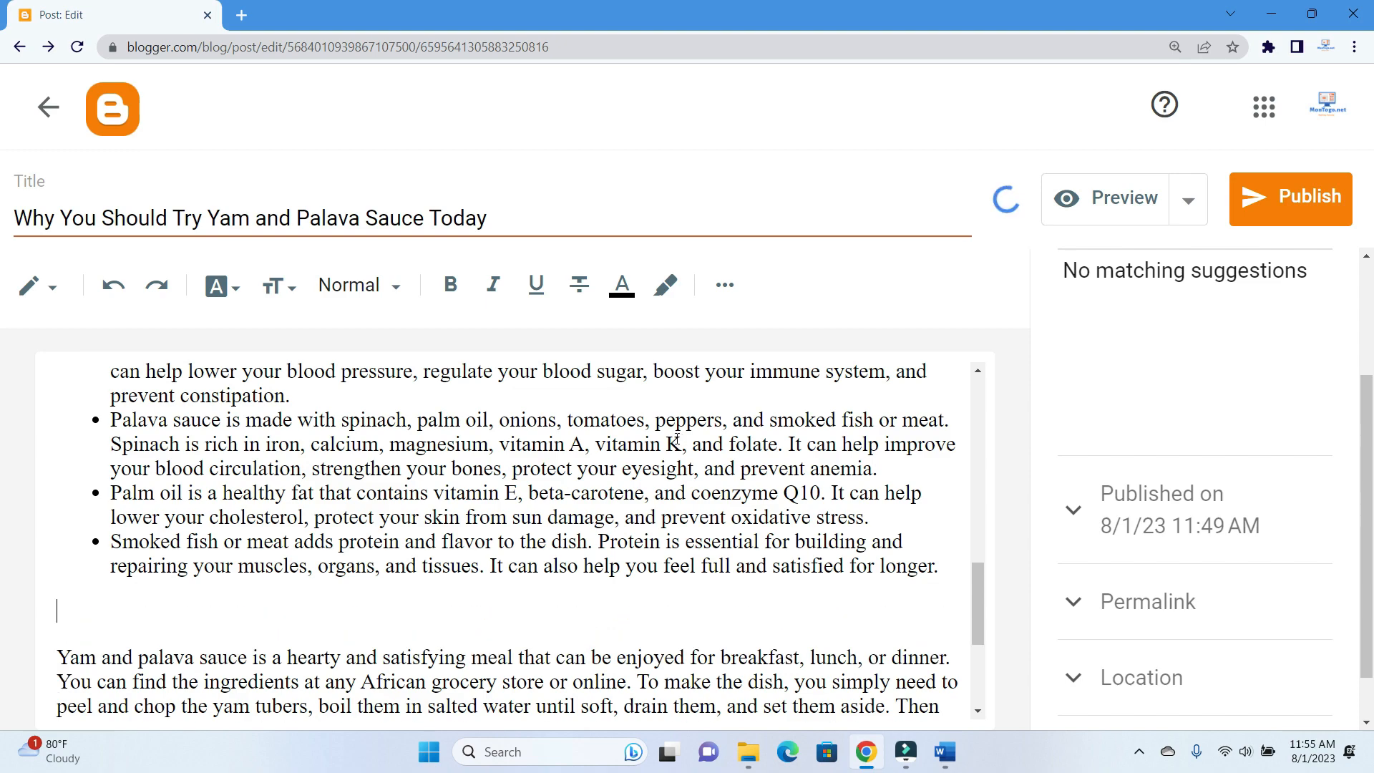
# Upload the boiled-yam image from the palava folder on the computer for insertion at the empty paragraph
pyautogui.click(725, 287)
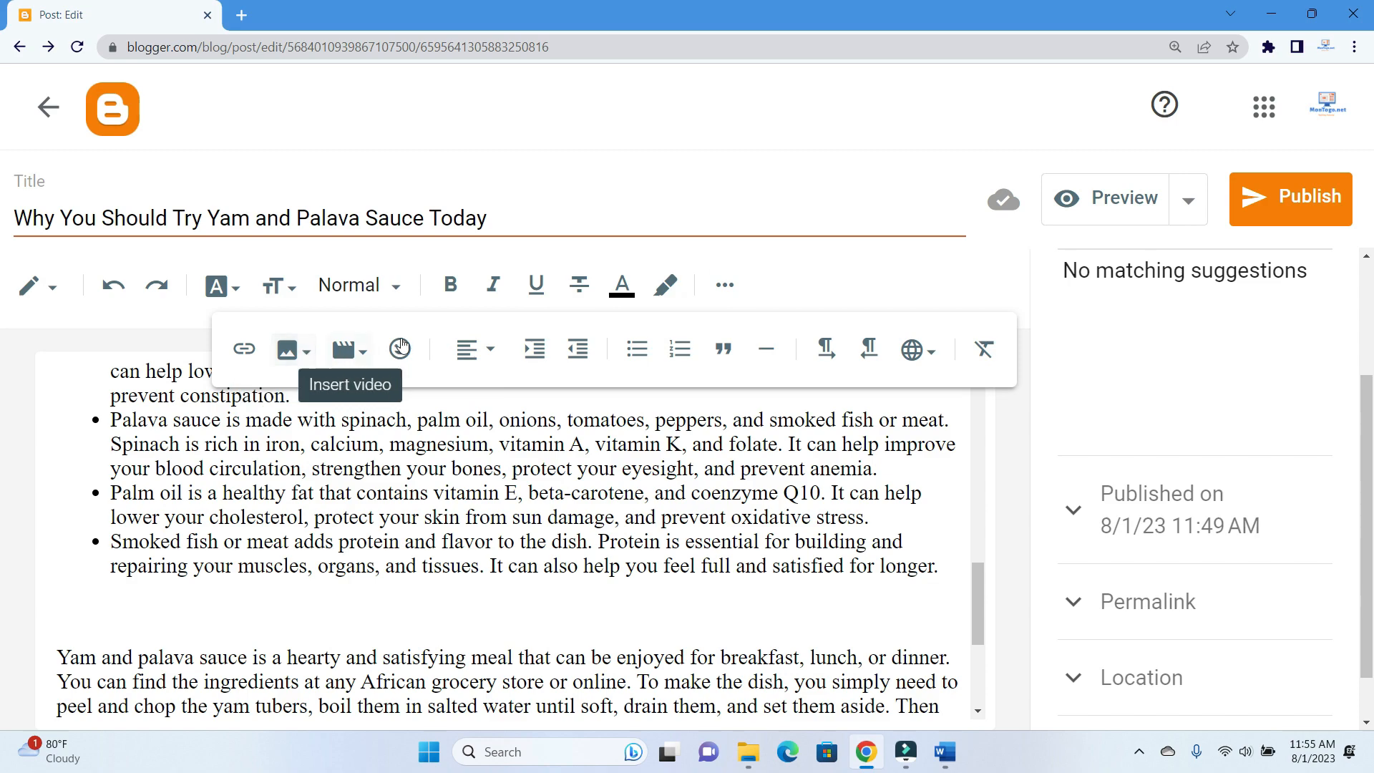
pyautogui.click(306, 356)
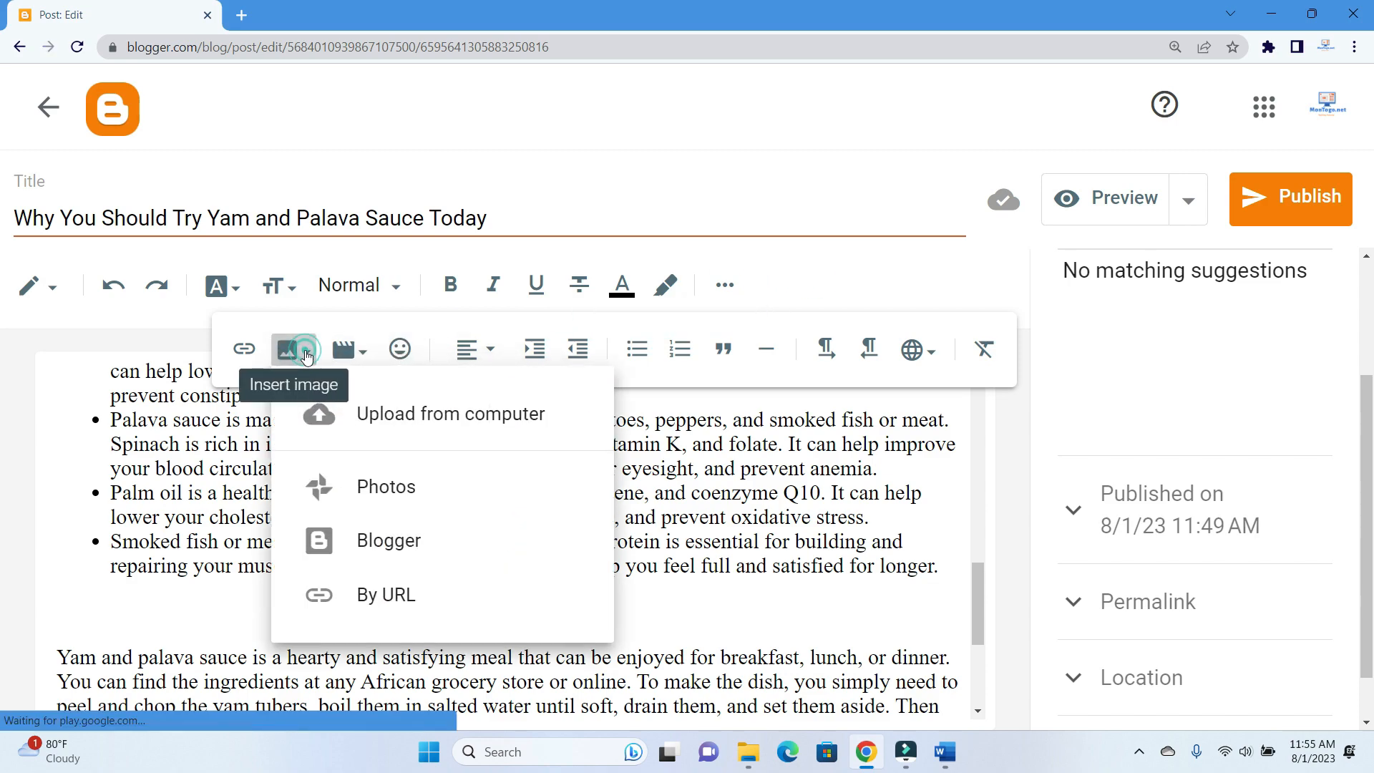
pyautogui.click(421, 436)
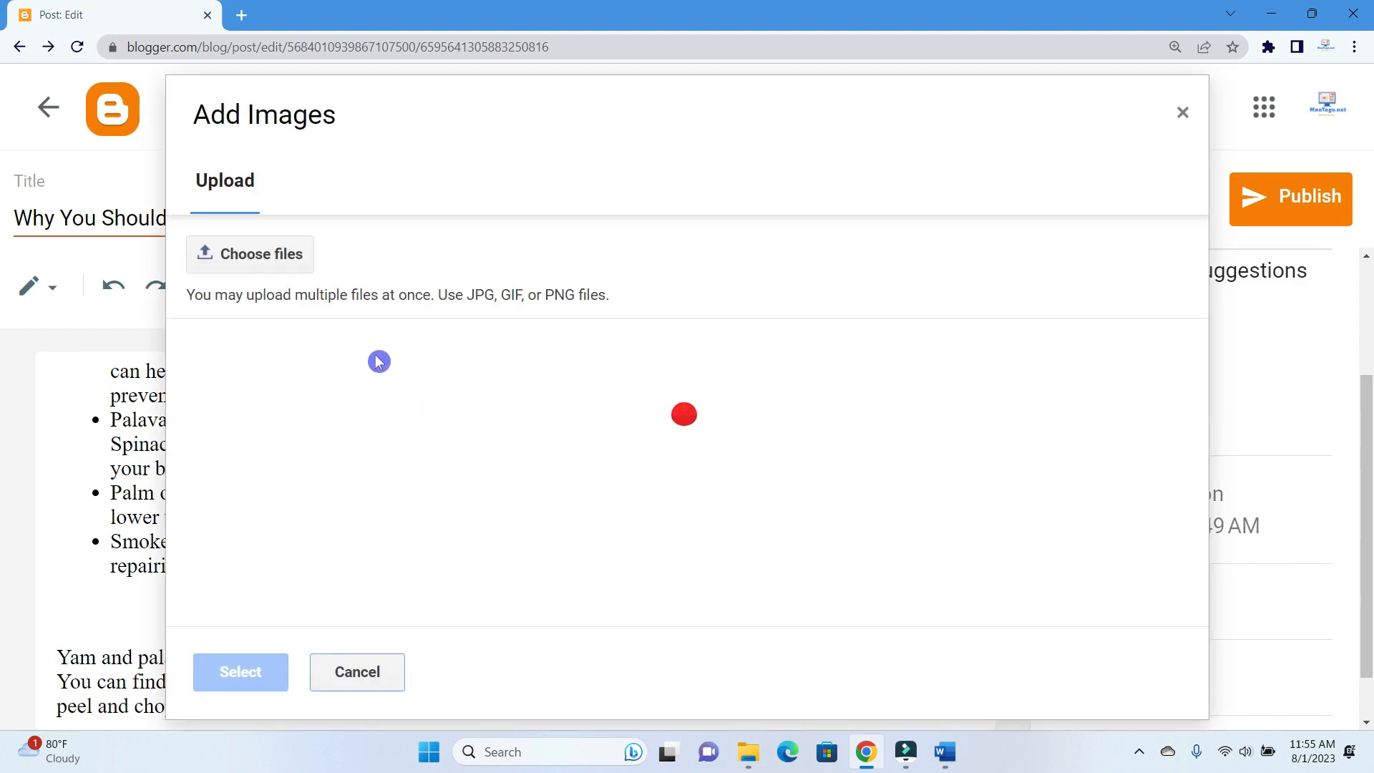
pyautogui.click(267, 266)
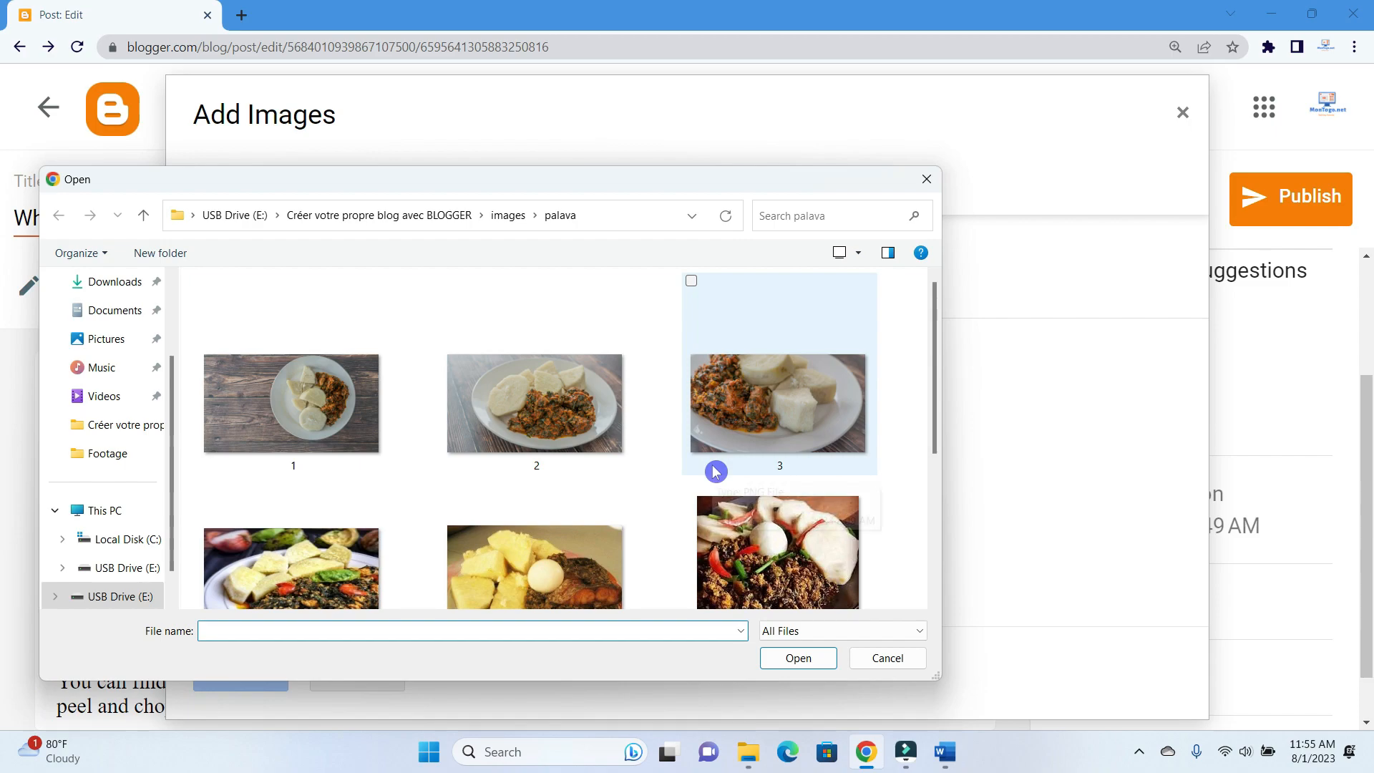
pyautogui.scroll(-3, 852, 430)
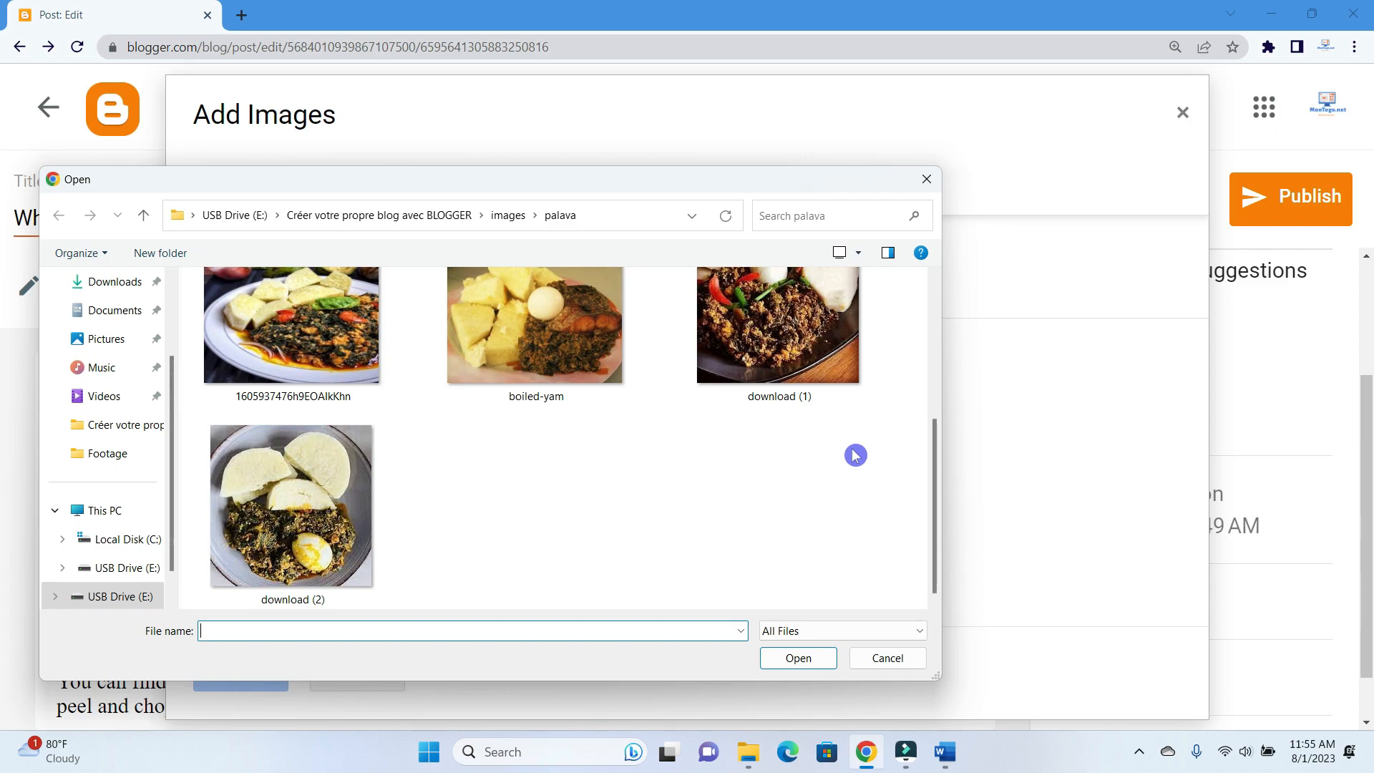
pyautogui.scroll(1, 855, 455)
pyautogui.scroll(3, 853, 455)
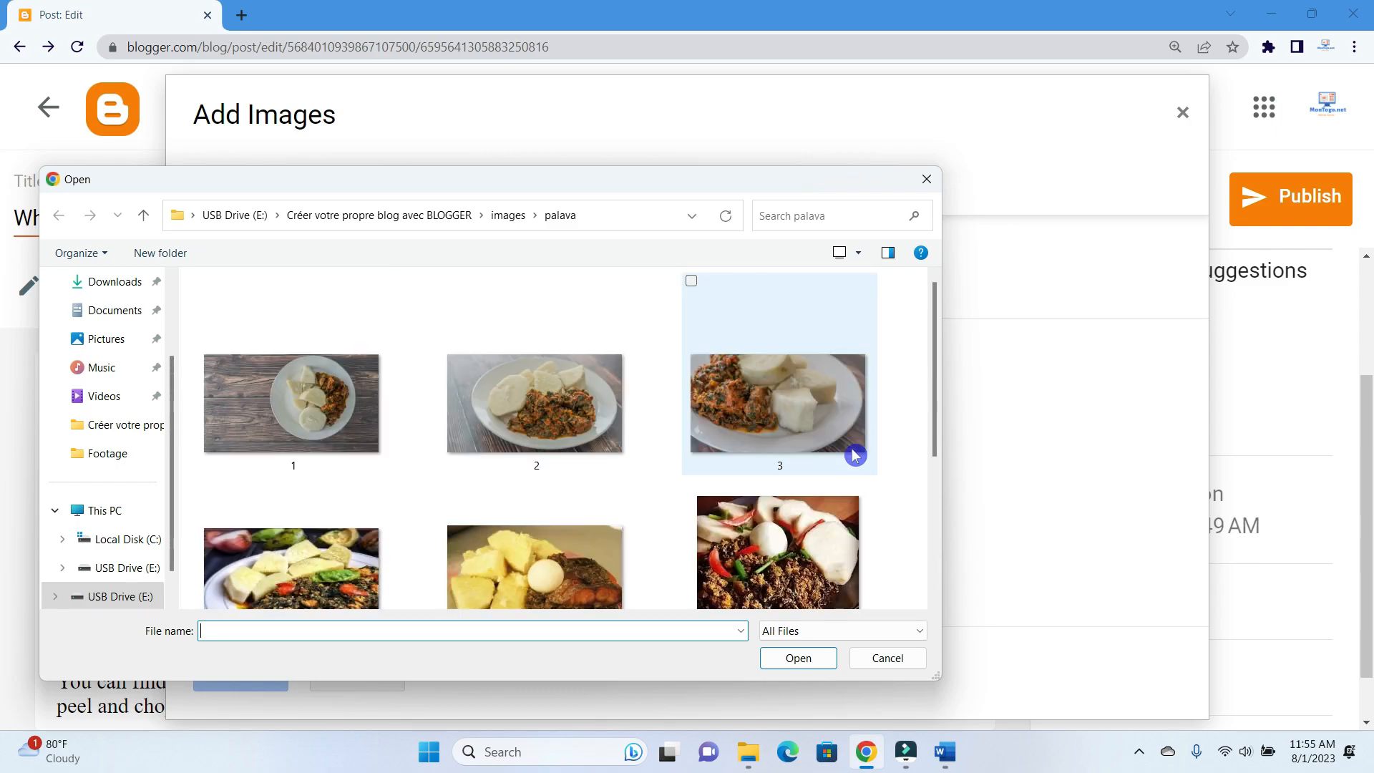
pyautogui.scroll(-1, 853, 456)
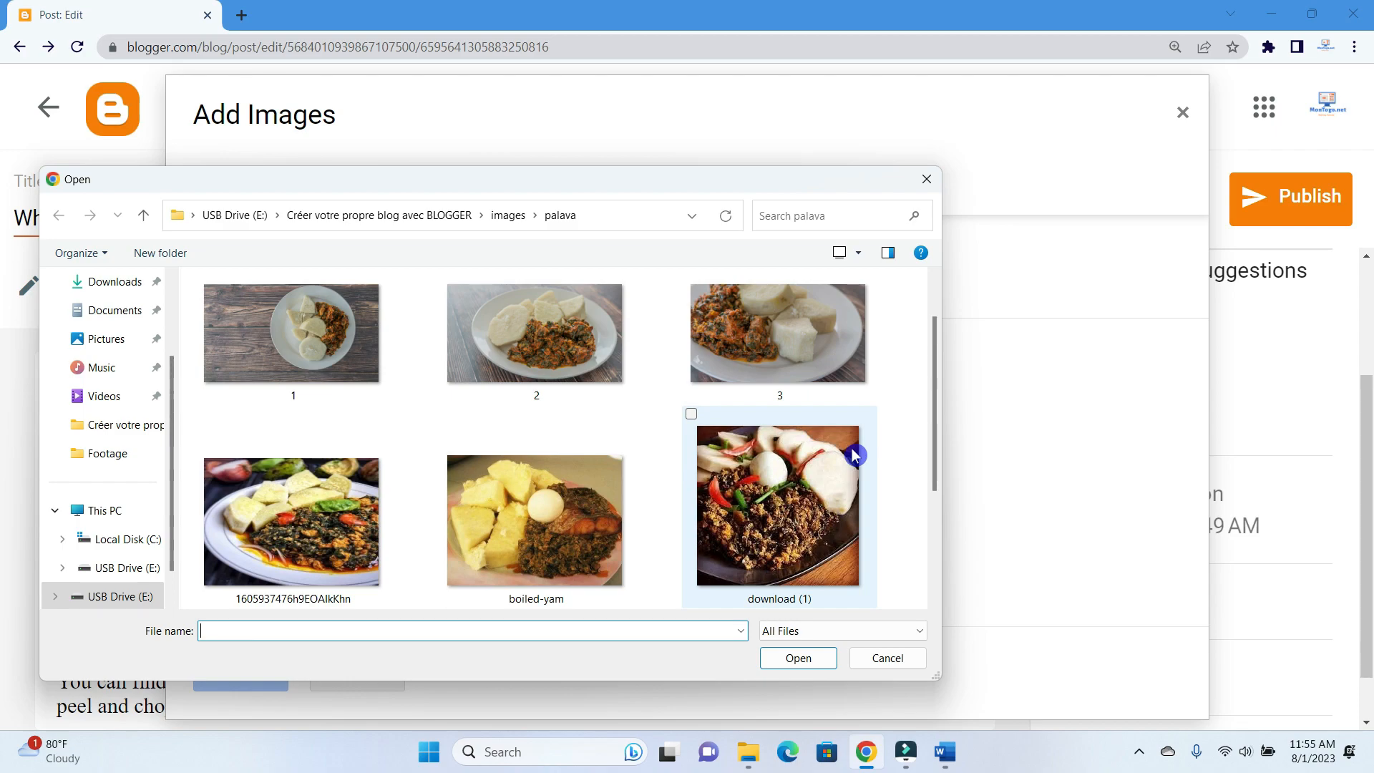
pyautogui.scroll(-3, 501, 343)
pyautogui.click(500, 336)
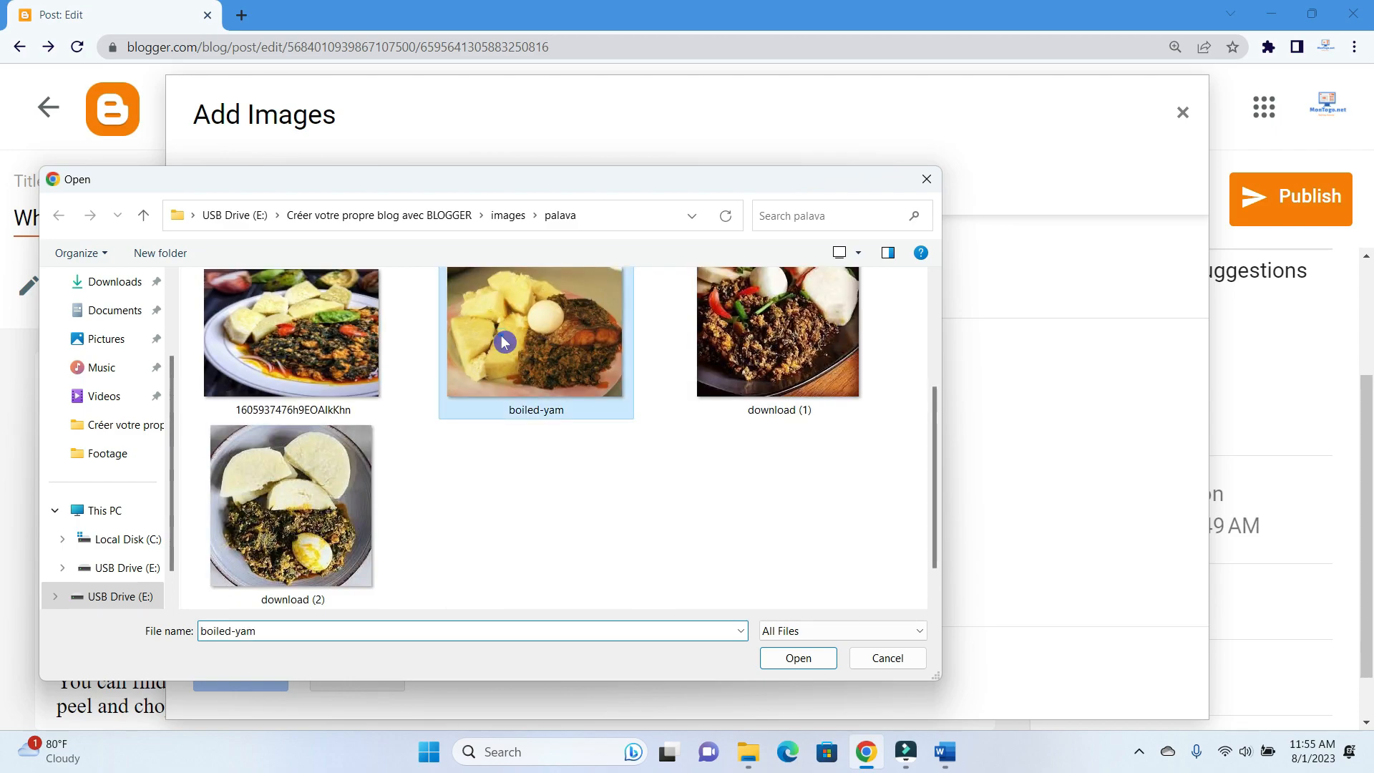
pyautogui.click(778, 660)
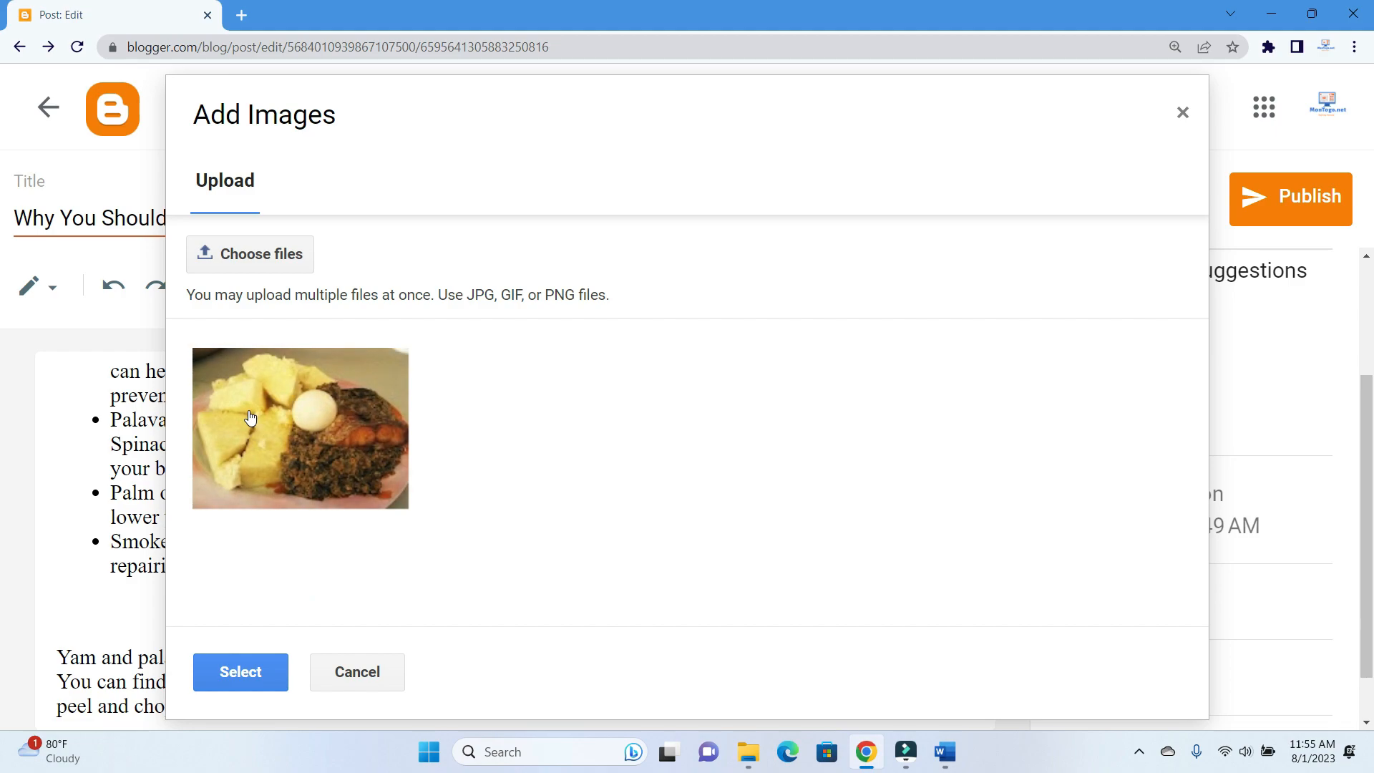
# Insert the uploaded boiled-yam image below the bulleted list and leave its size at Medium
pyautogui.click(247, 415)
pyautogui.click(234, 672)
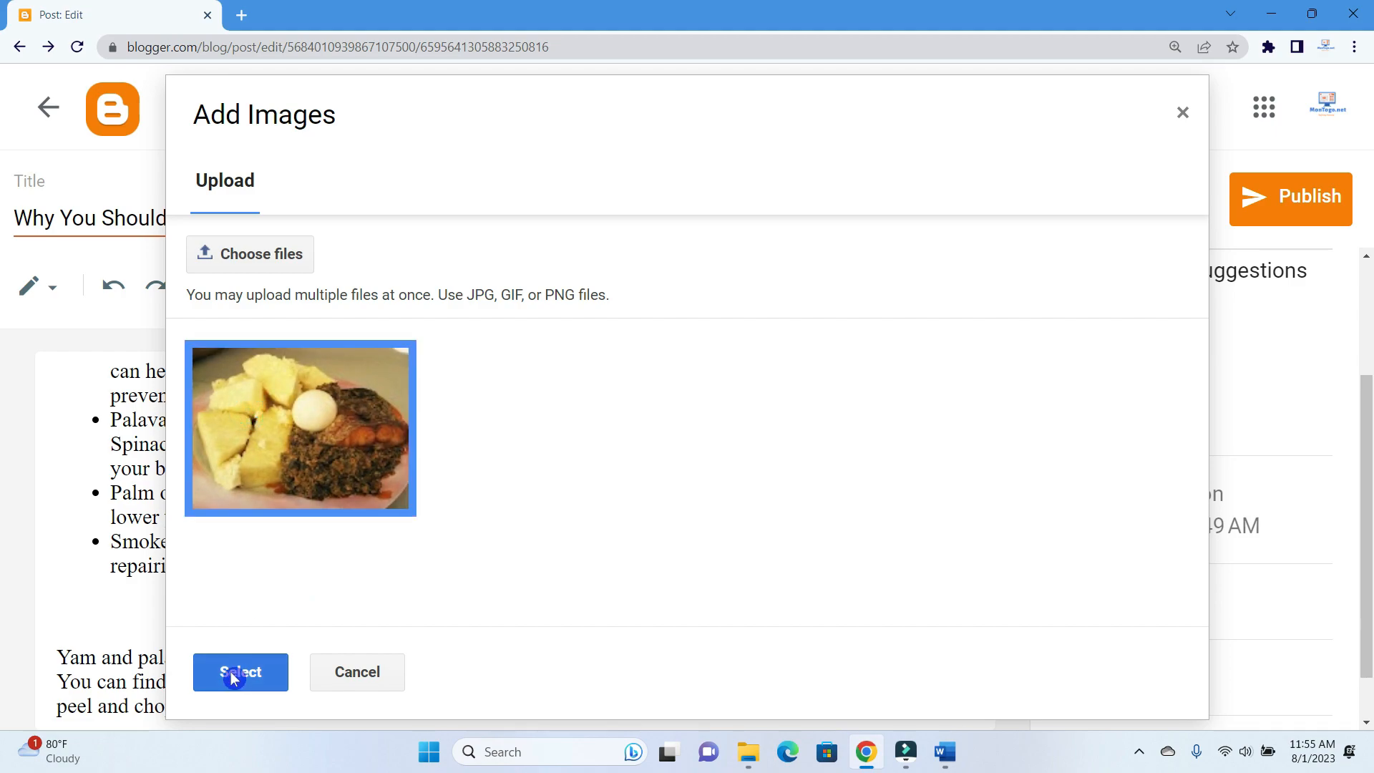
pyautogui.scroll(-3, 622, 491)
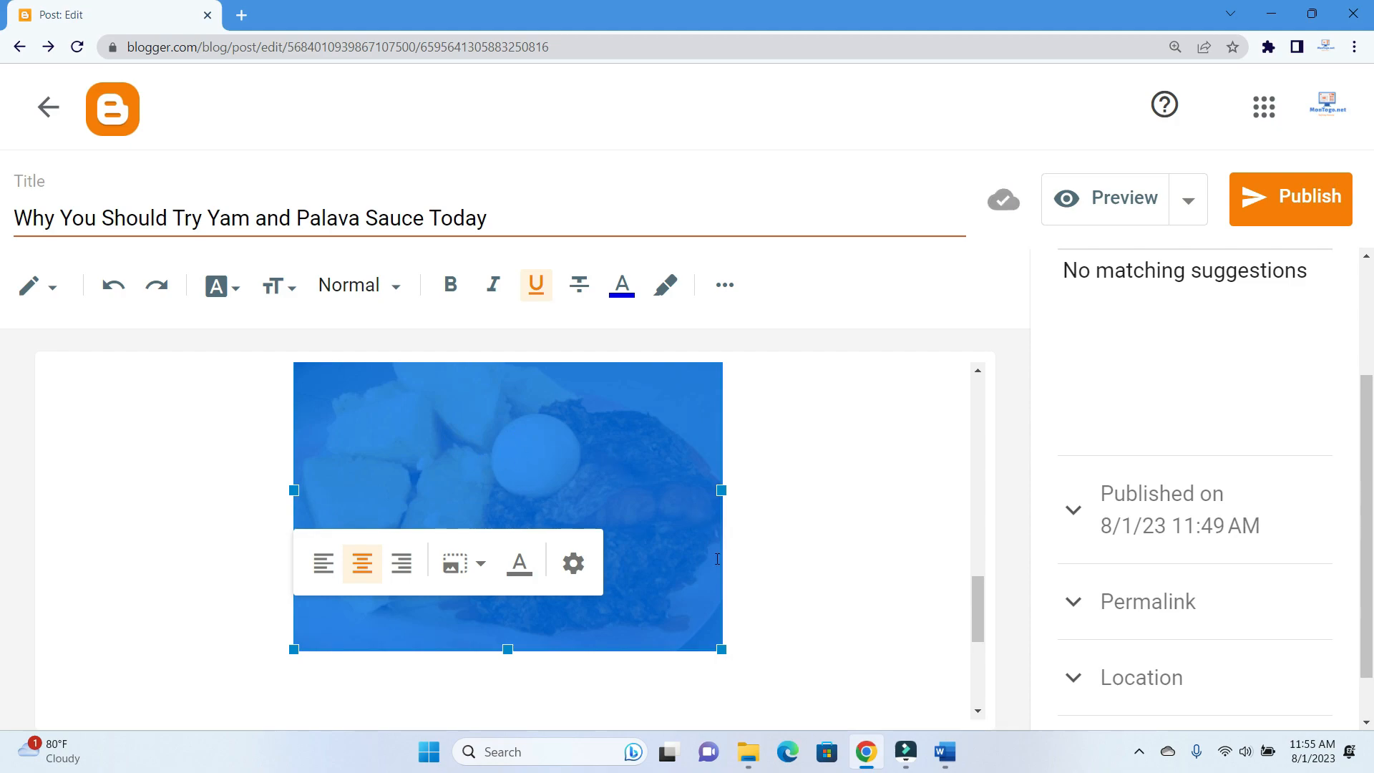
pyautogui.click(480, 573)
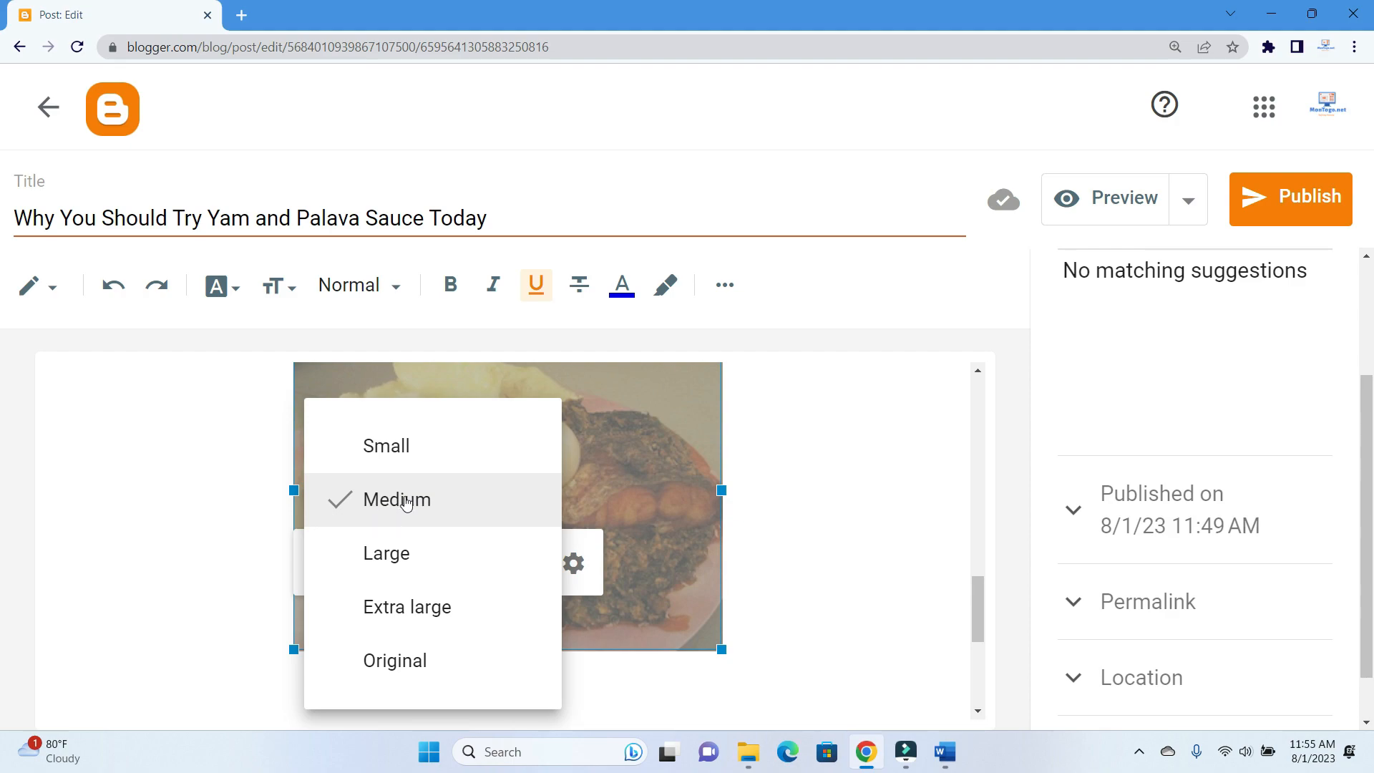
pyautogui.click(864, 555)
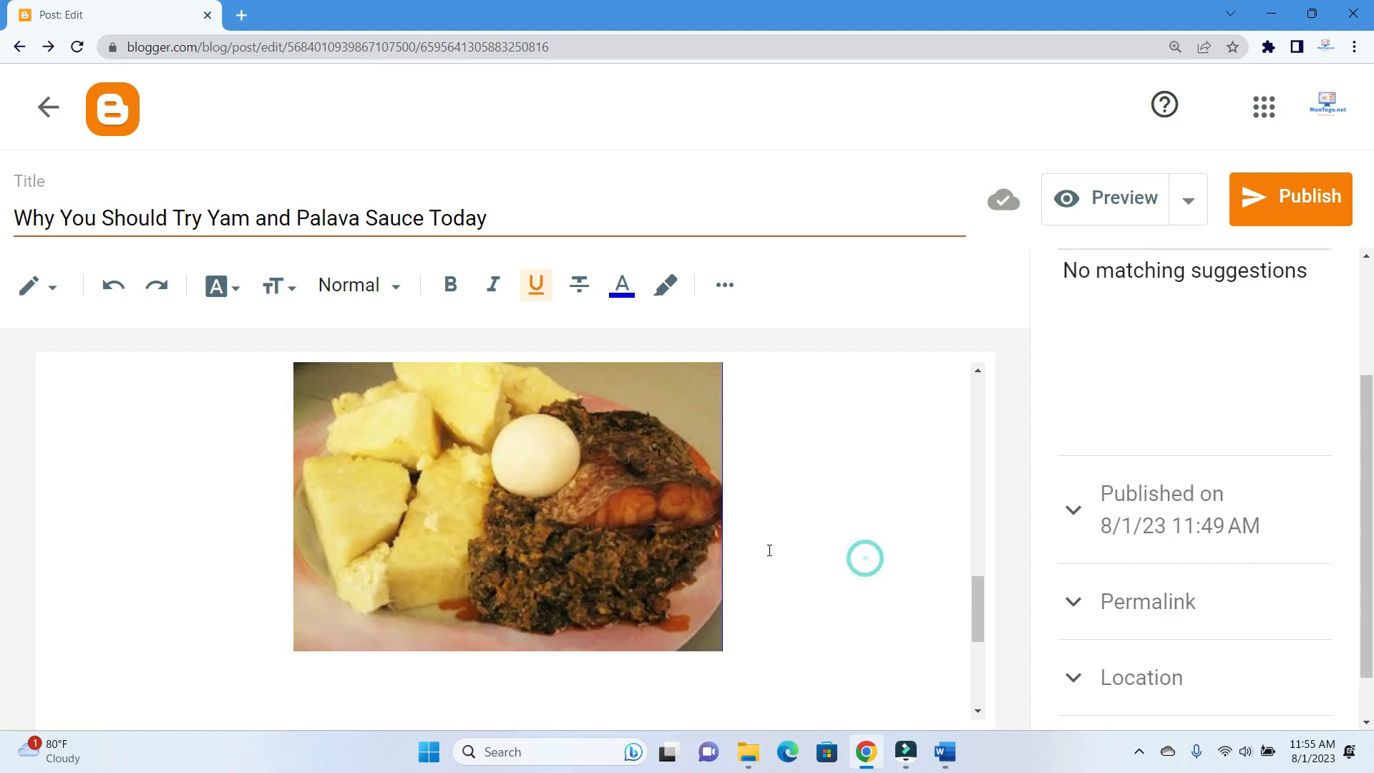
# Open the post preview and examine how the boiled-yam image appears between the bulleted list and the next paragraph
pyautogui.click(1130, 218)
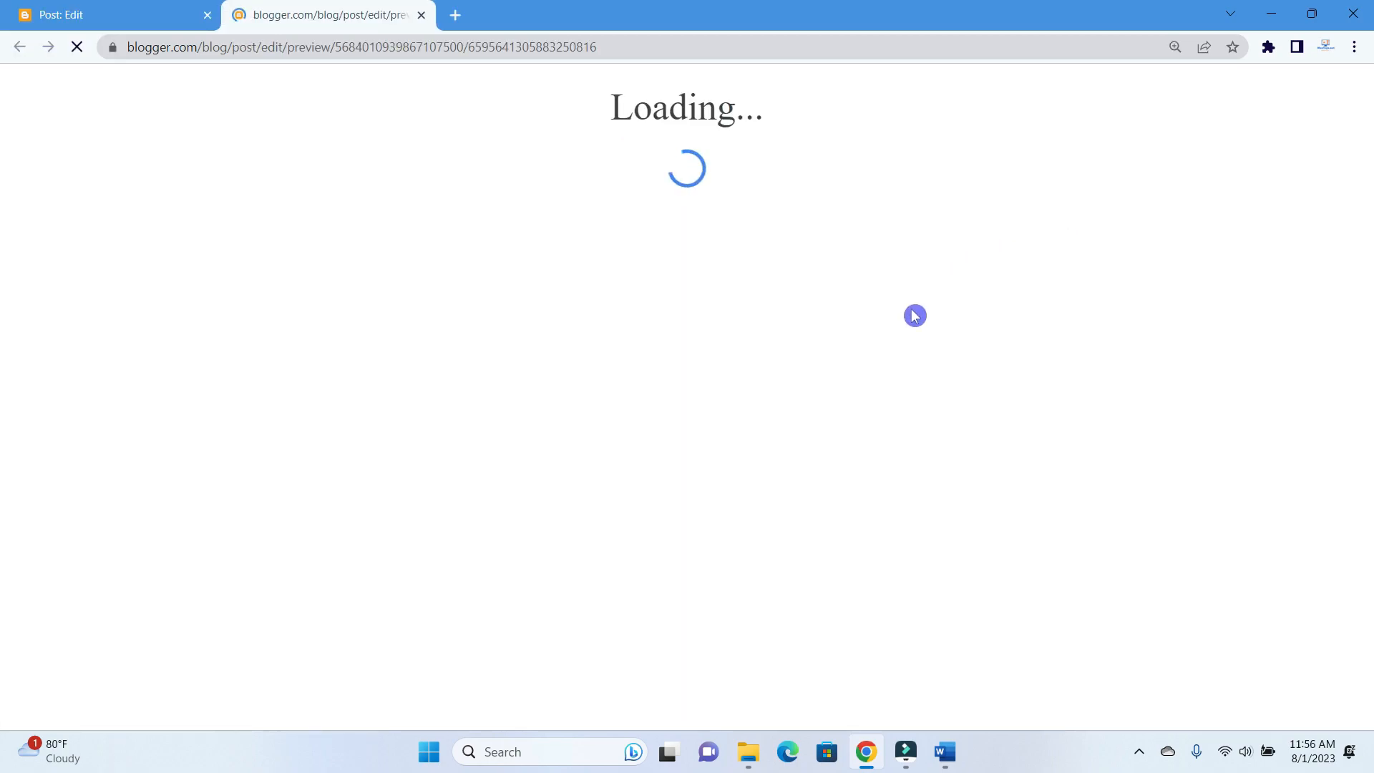
pyautogui.scroll(-8, 914, 315)
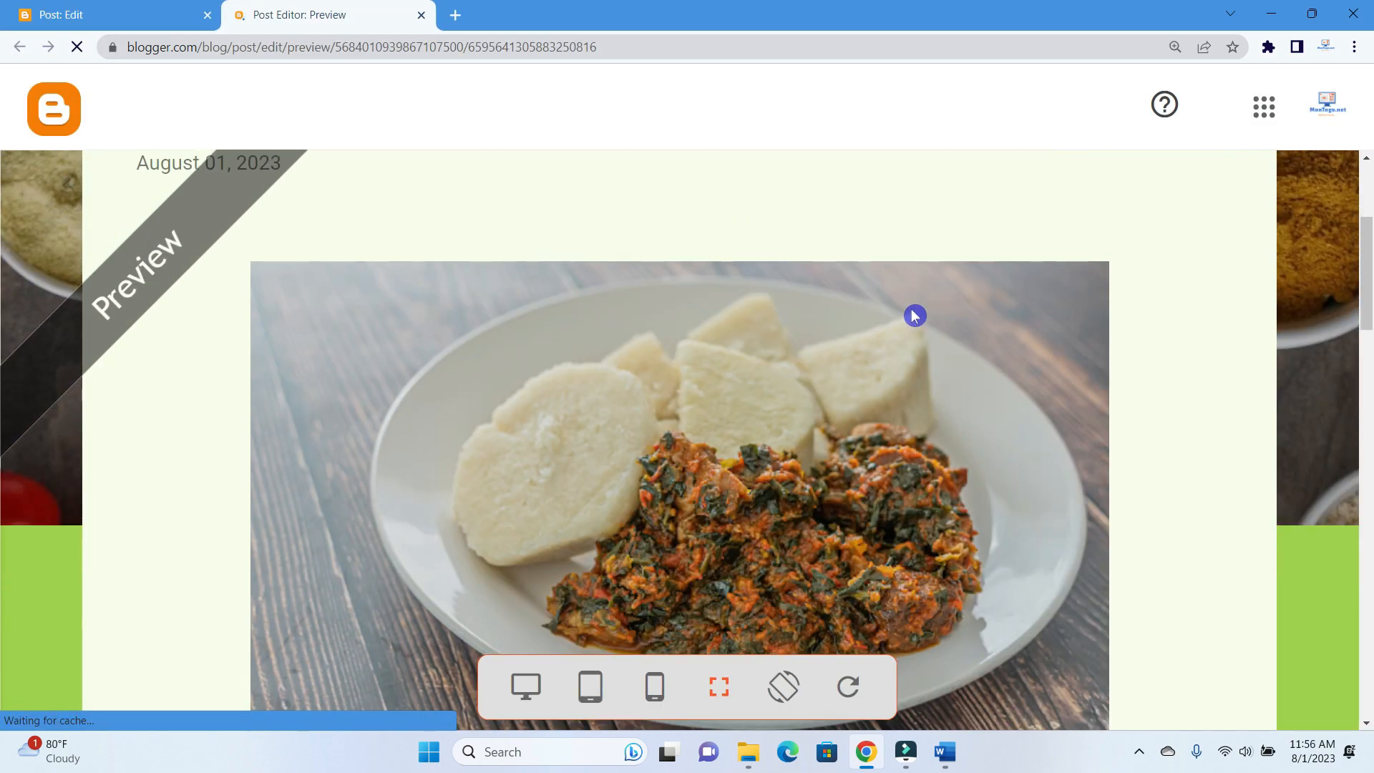
pyautogui.scroll(4, 914, 315)
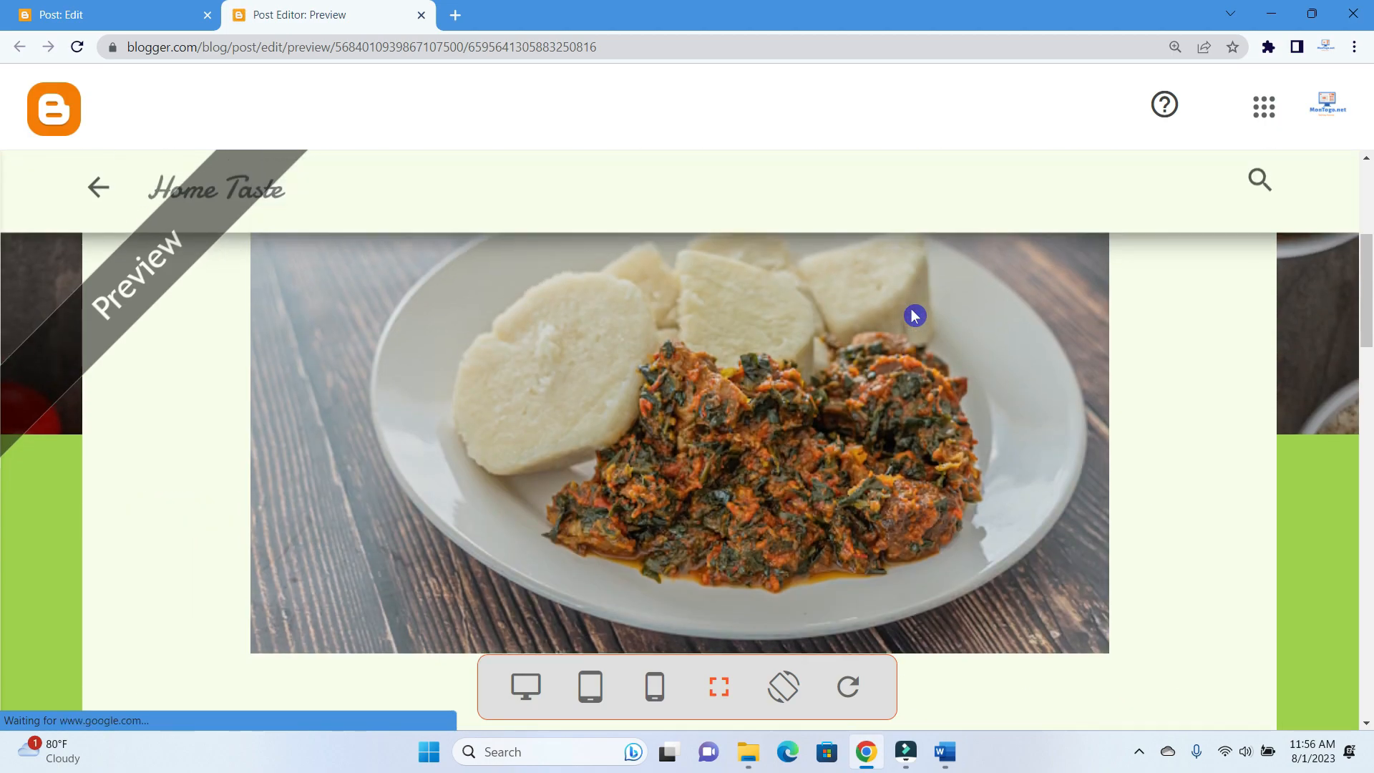
pyautogui.scroll(-15, 914, 315)
pyautogui.scroll(-3, 914, 316)
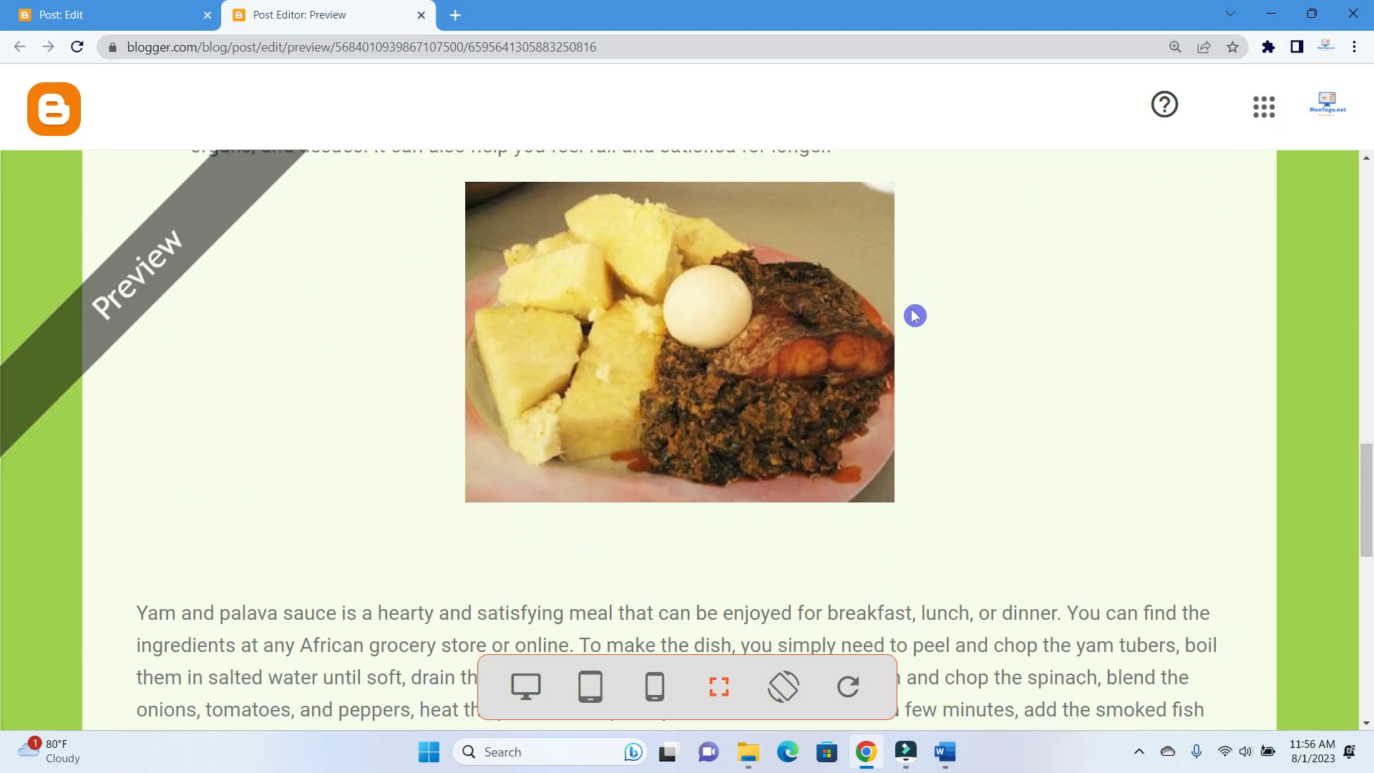
pyautogui.scroll(-1, 914, 314)
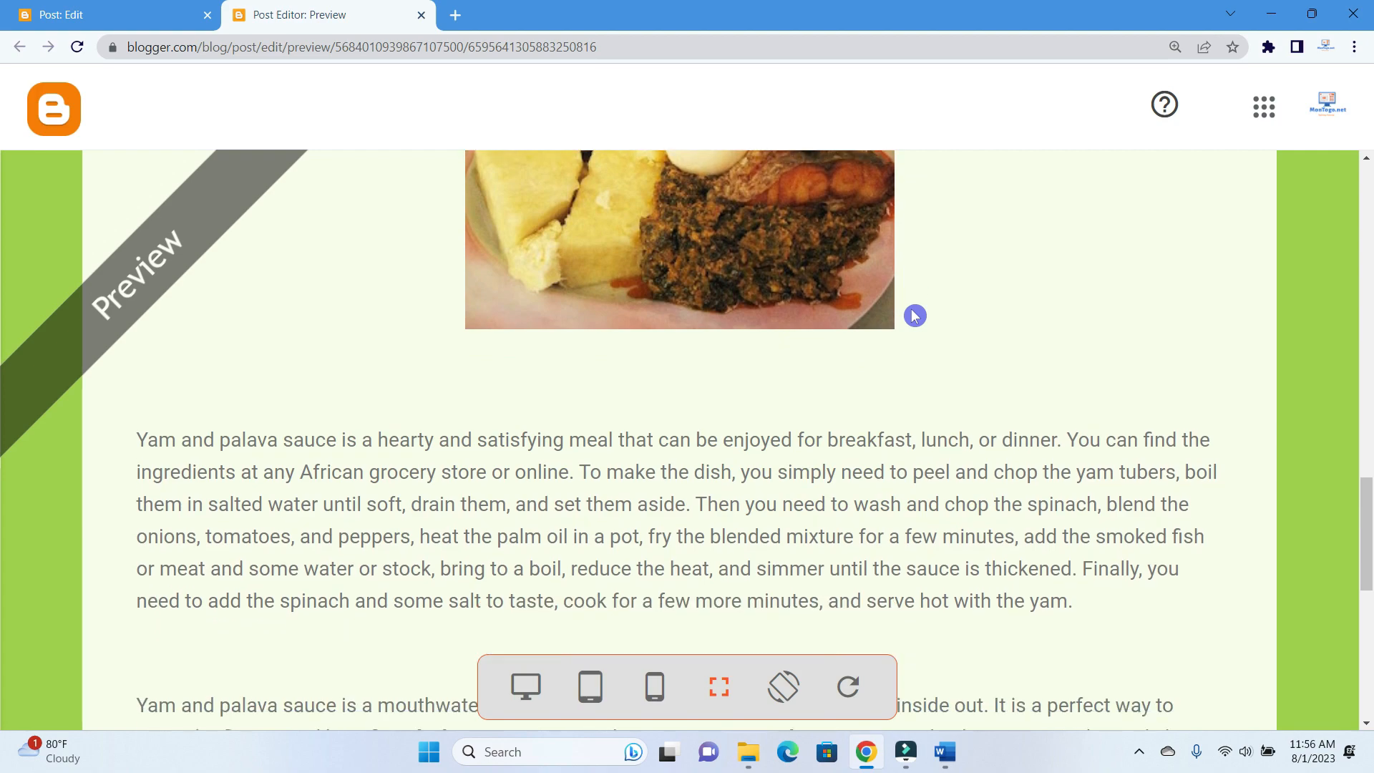
pyautogui.scroll(5, 808, 417)
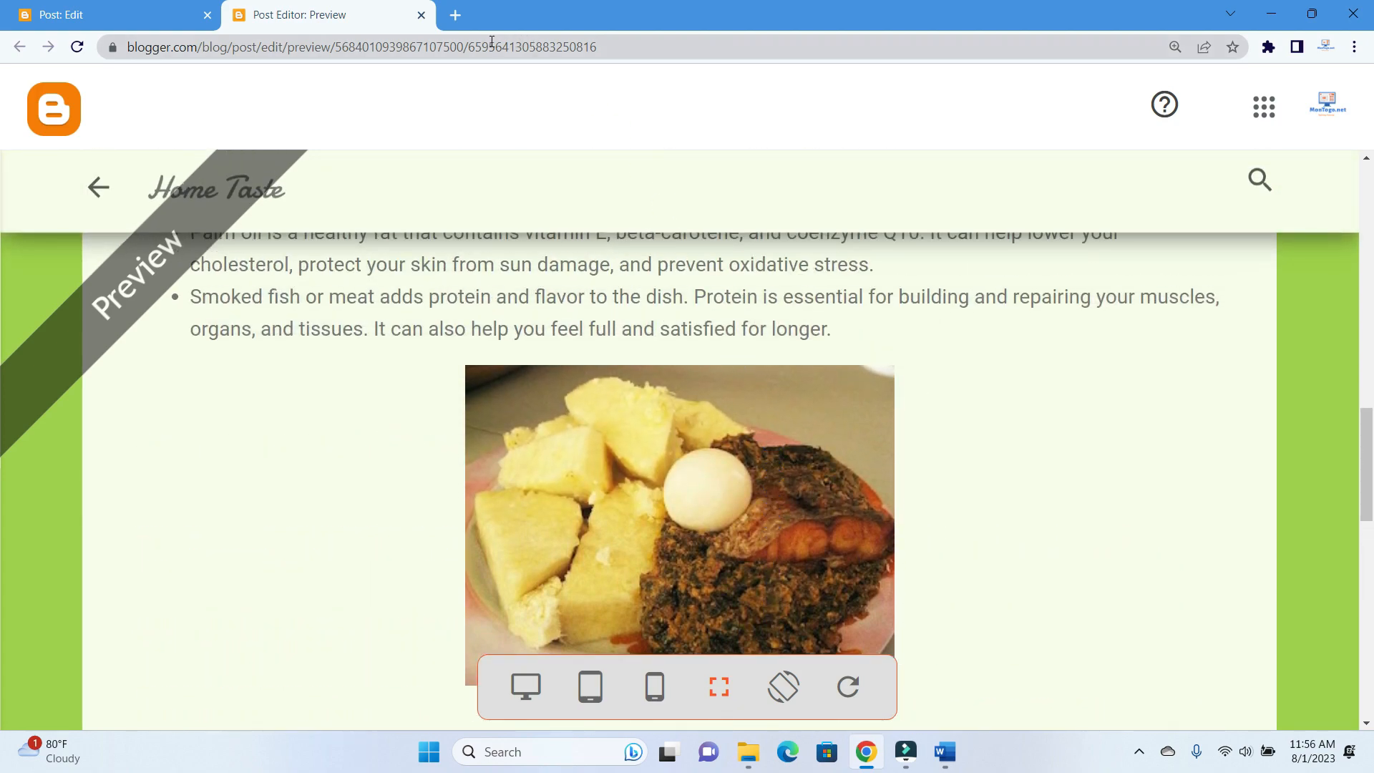
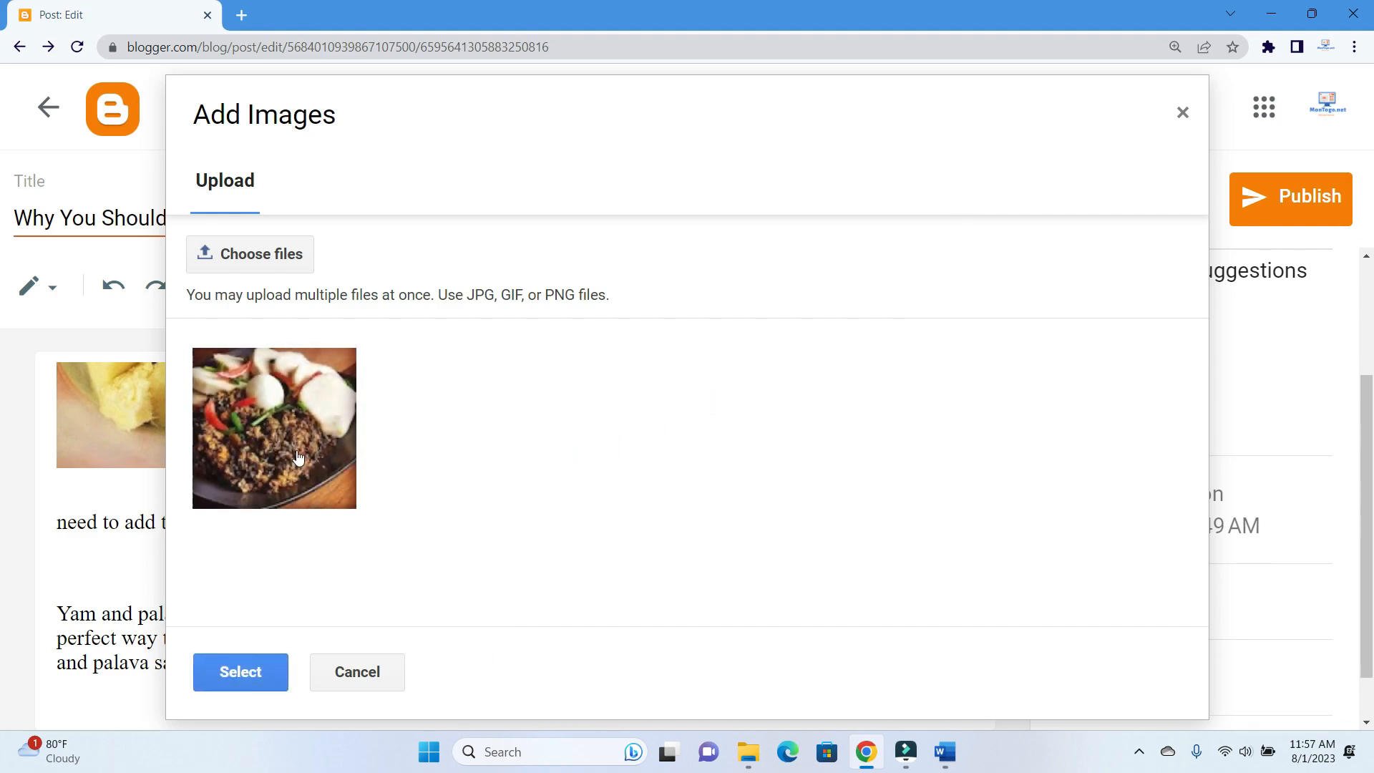
# Insert the uploaded image of the dish on a dark plate below the closing paragraph and check the image placement in the article
pyautogui.click(298, 455)
pyautogui.click(263, 706)
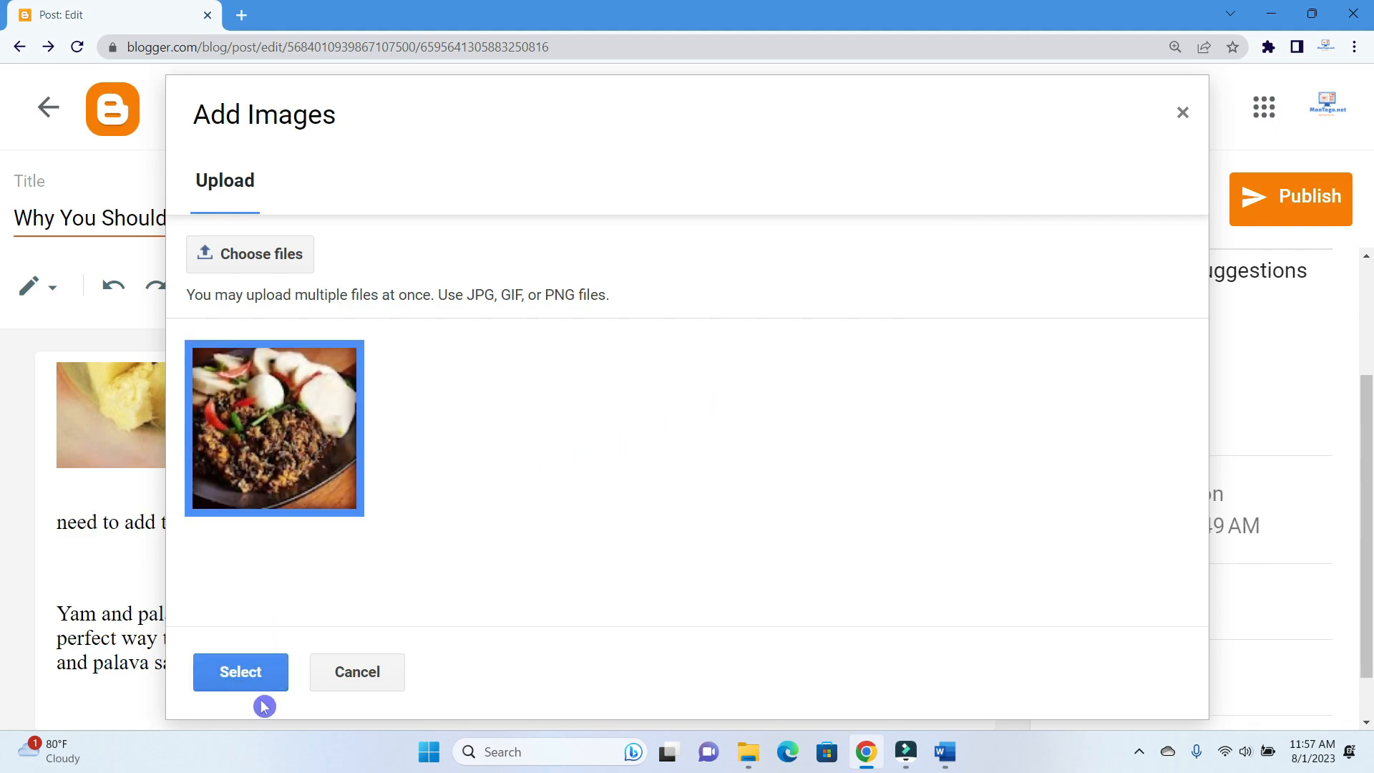
pyautogui.click(248, 675)
pyautogui.scroll(-4, 821, 390)
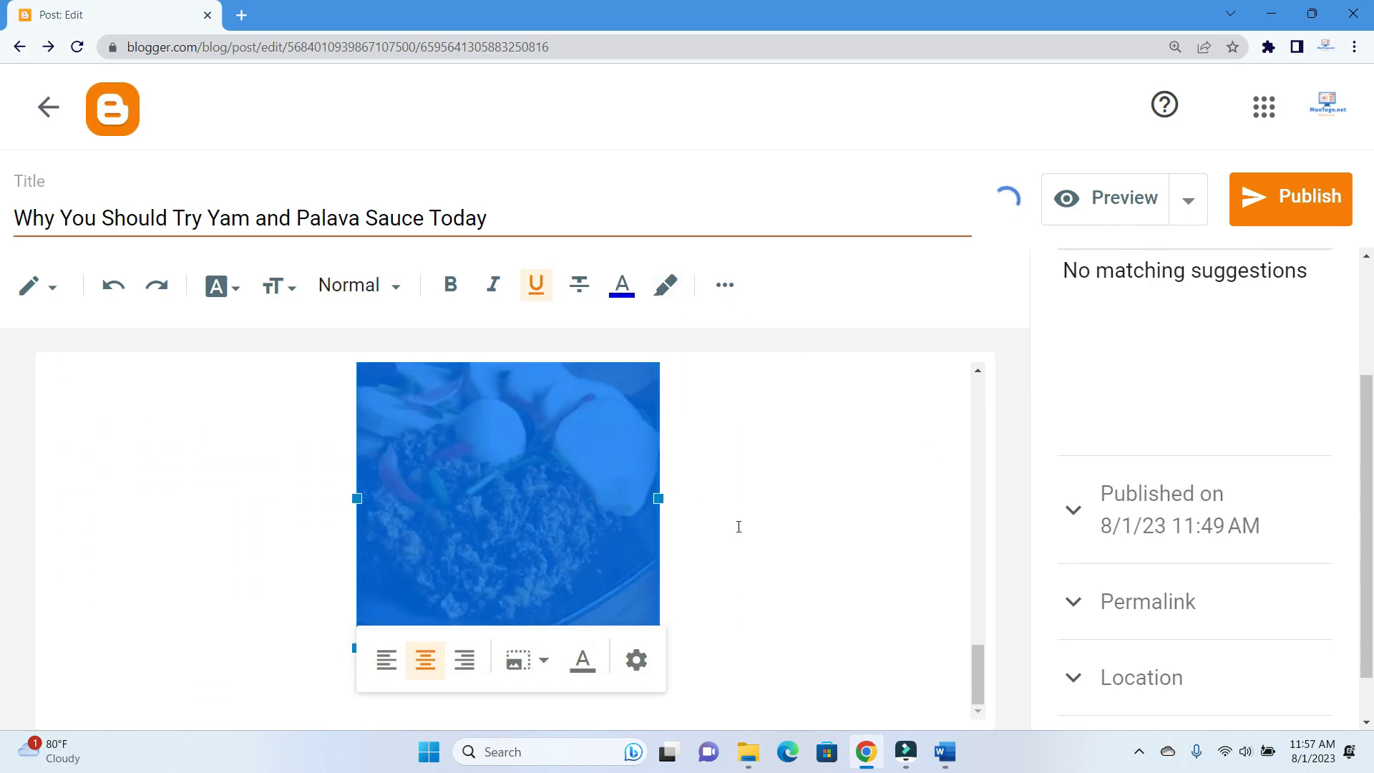
pyautogui.click(755, 565)
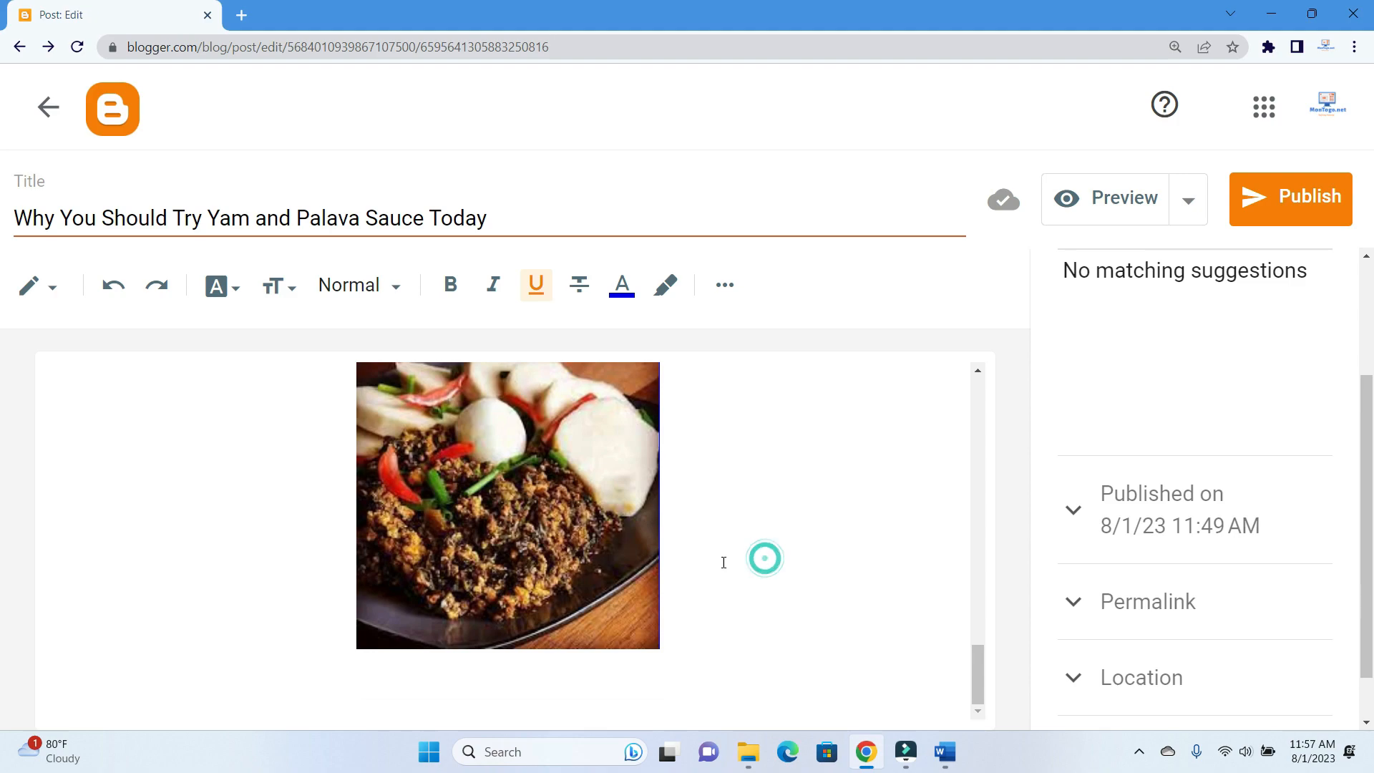
pyautogui.scroll(2, 687, 569)
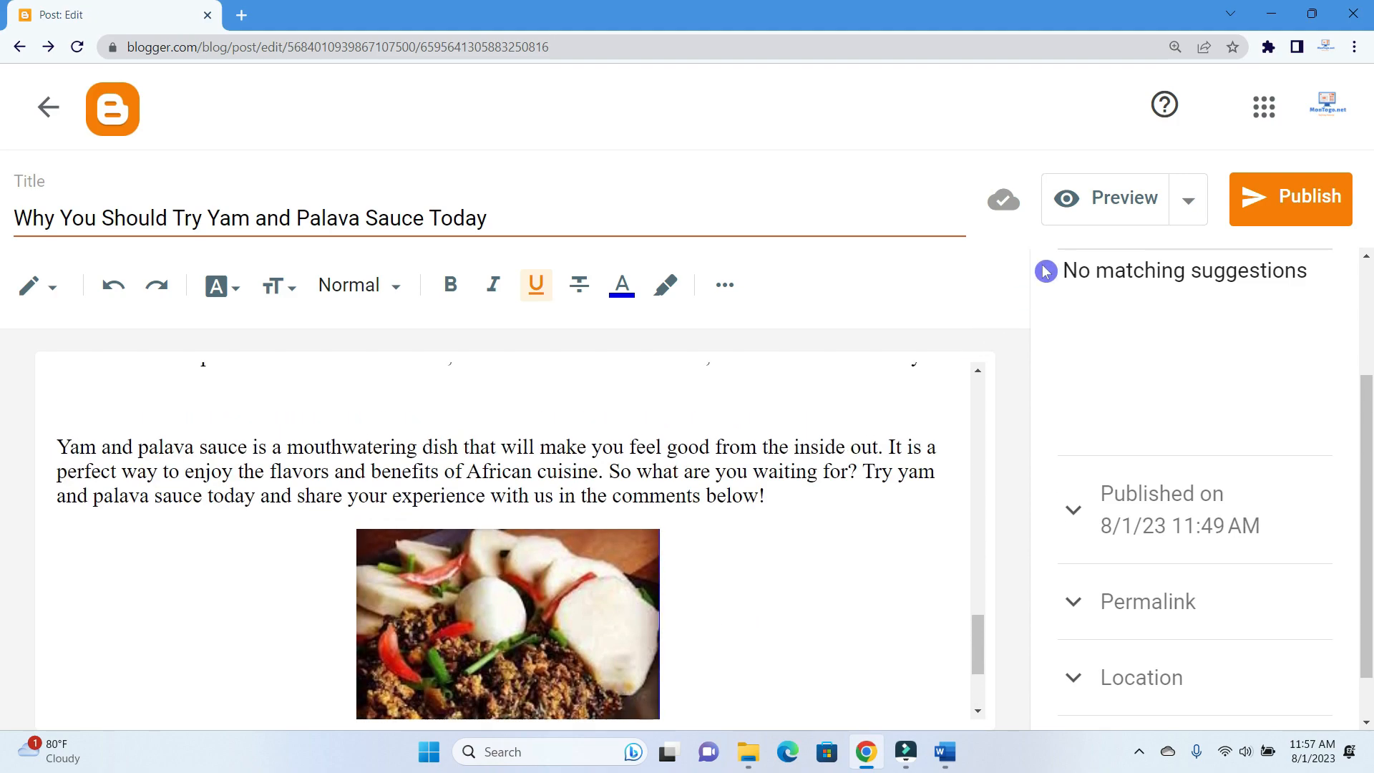
pyautogui.scroll(3, 729, 523)
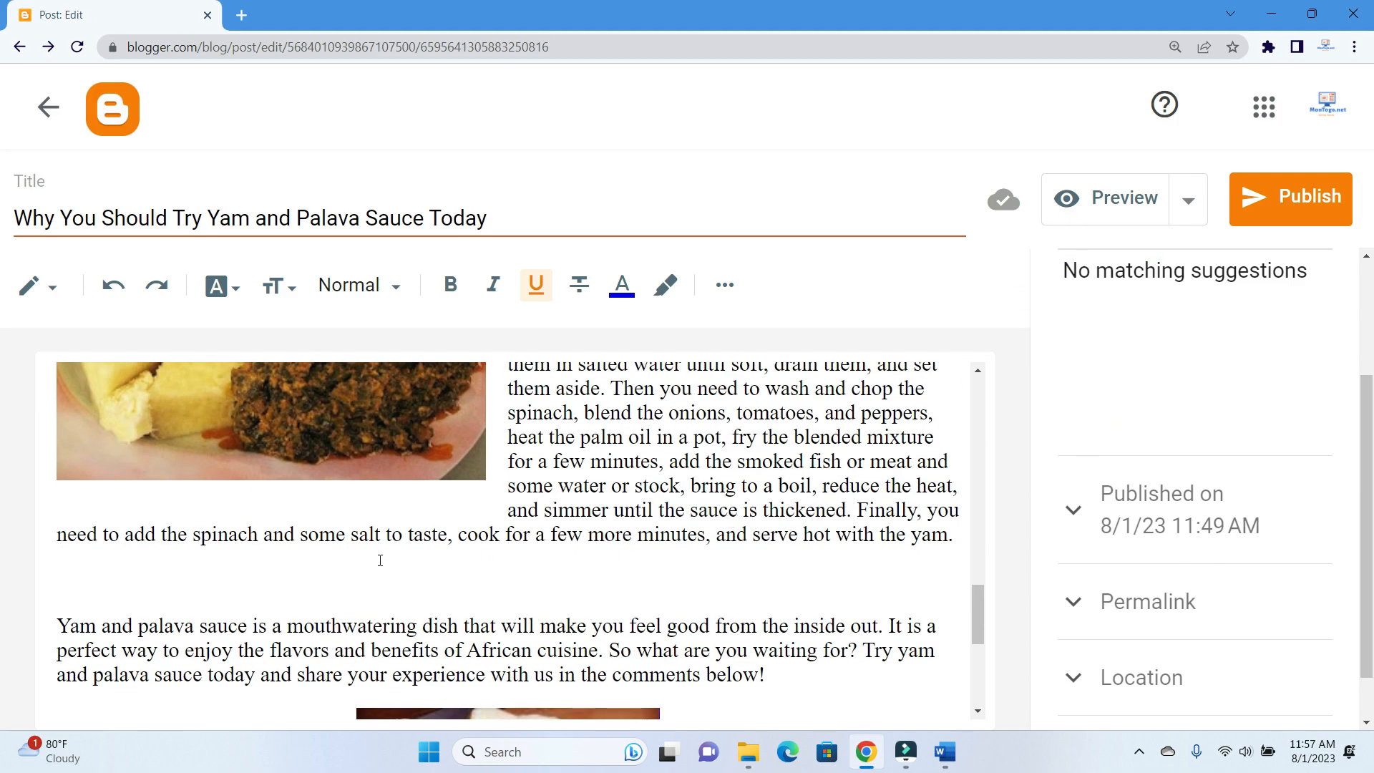
pyautogui.scroll(5, 406, 531)
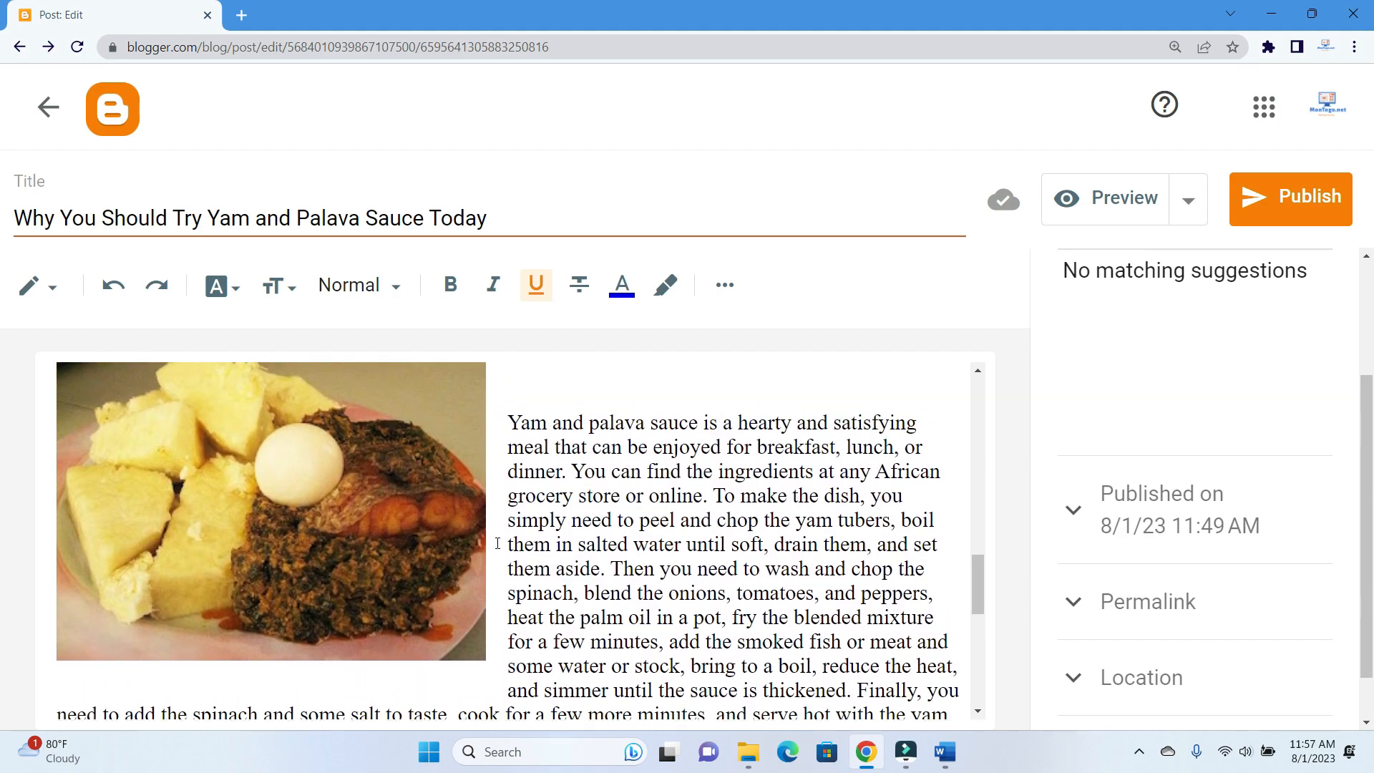
# Publish the post "Why You Should Try Yam and Palava Sauce Today" to the blog and confirm the publication
pyautogui.scroll(3, 614, 540)
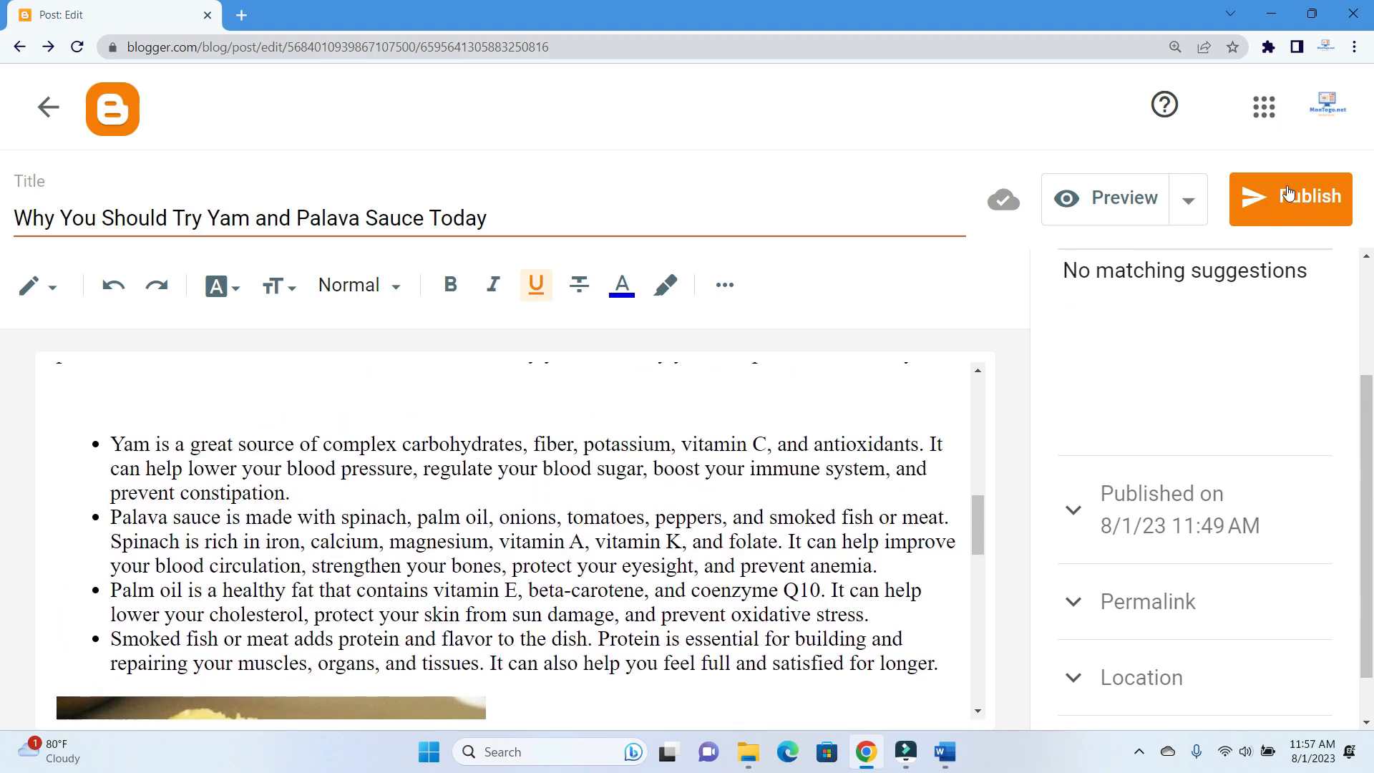
pyautogui.click(1289, 207)
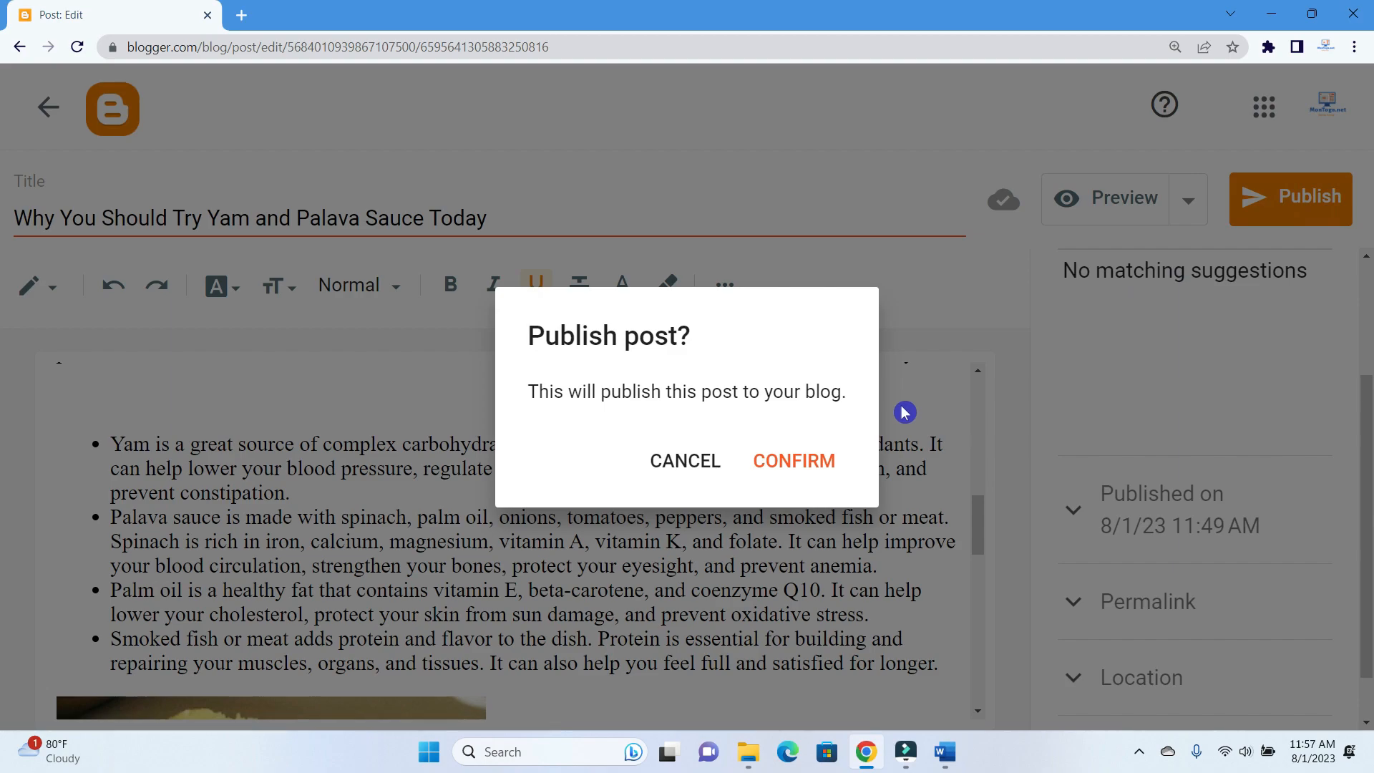
pyautogui.click(787, 471)
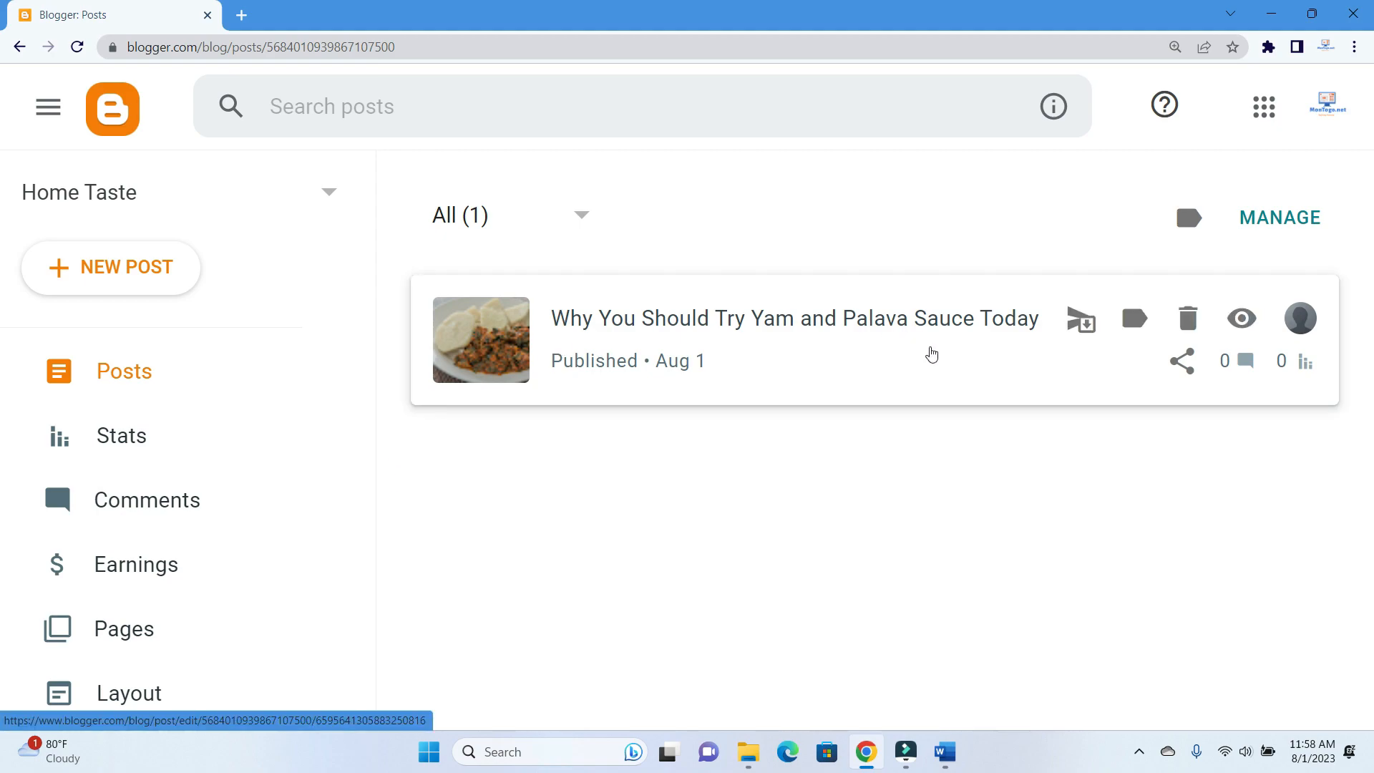
# Open the live Home Taste blog and examine its header, page links and the newly published post's title and image
pyautogui.scroll(-3, 143, 458)
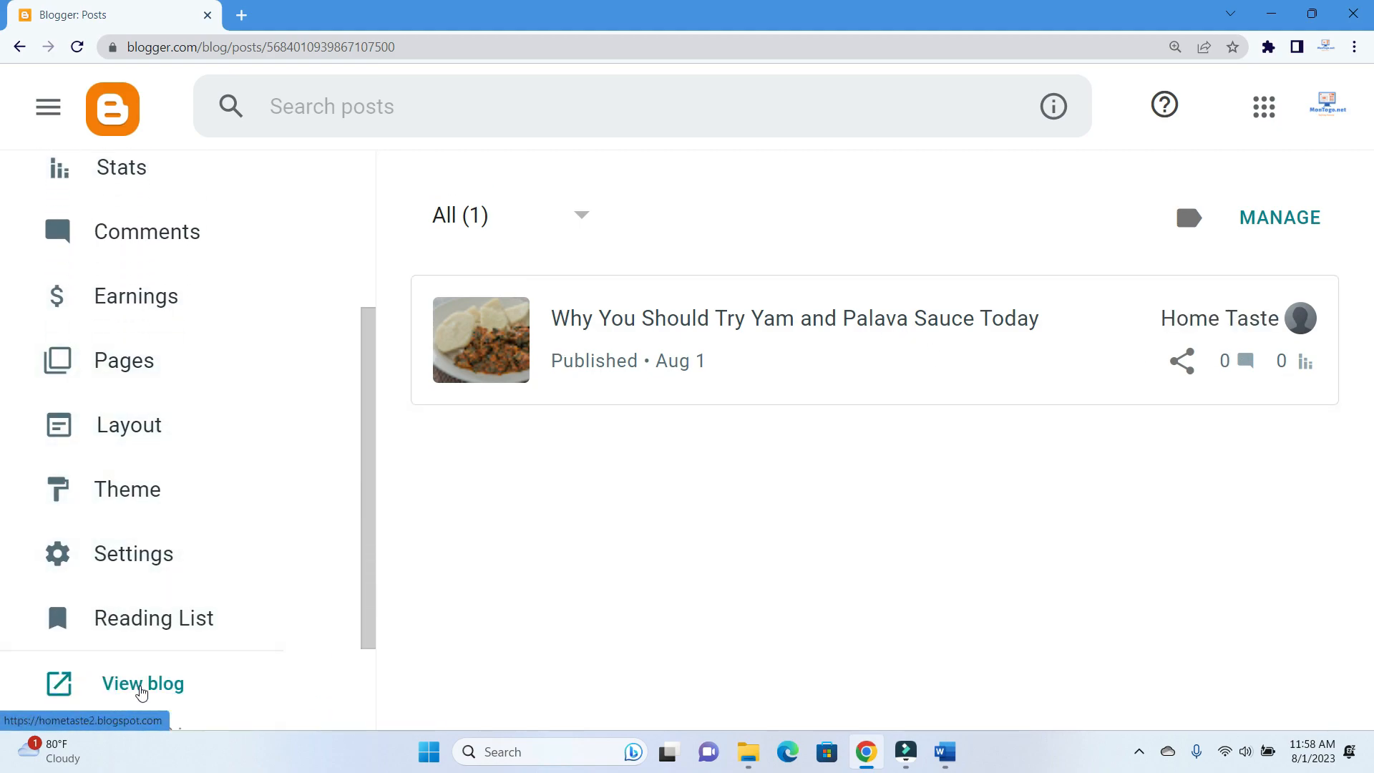
pyautogui.scroll(-1, 141, 692)
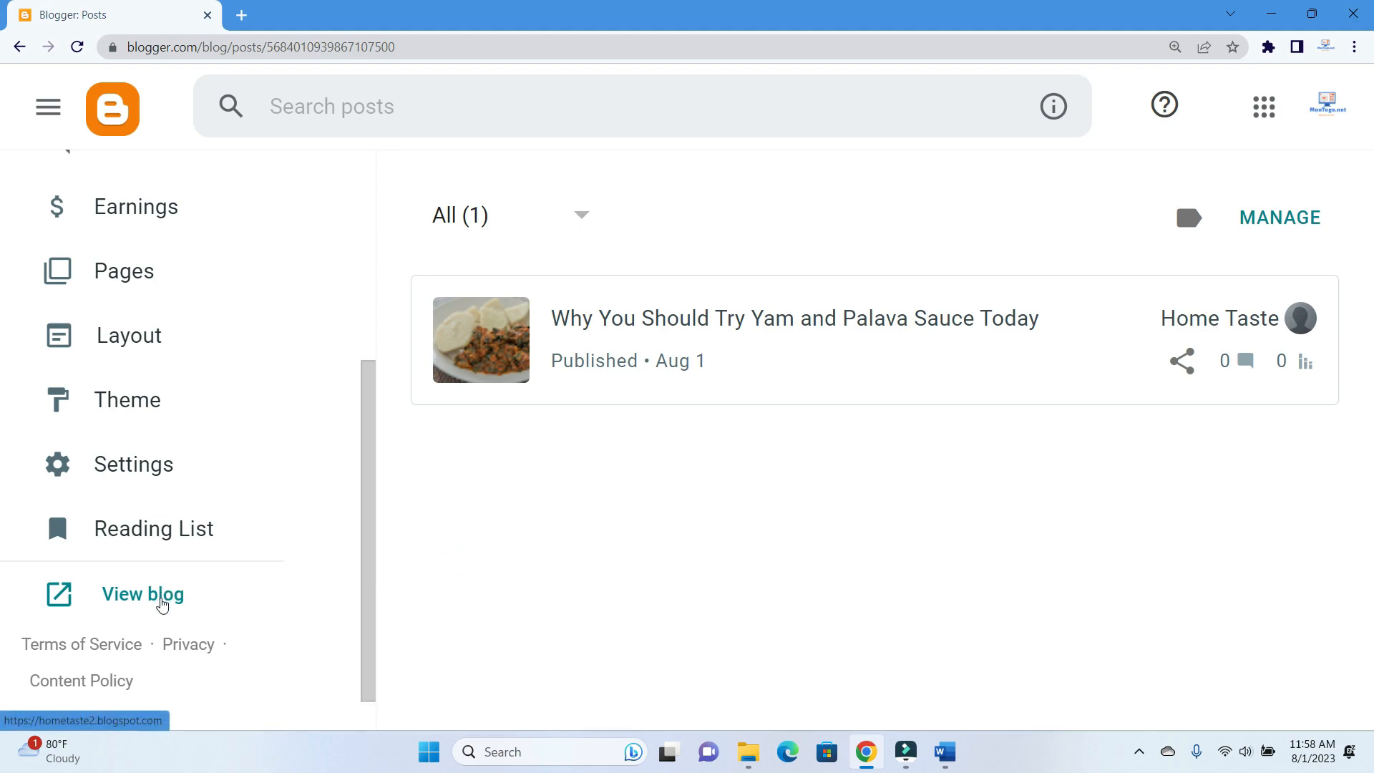
pyautogui.click(163, 605)
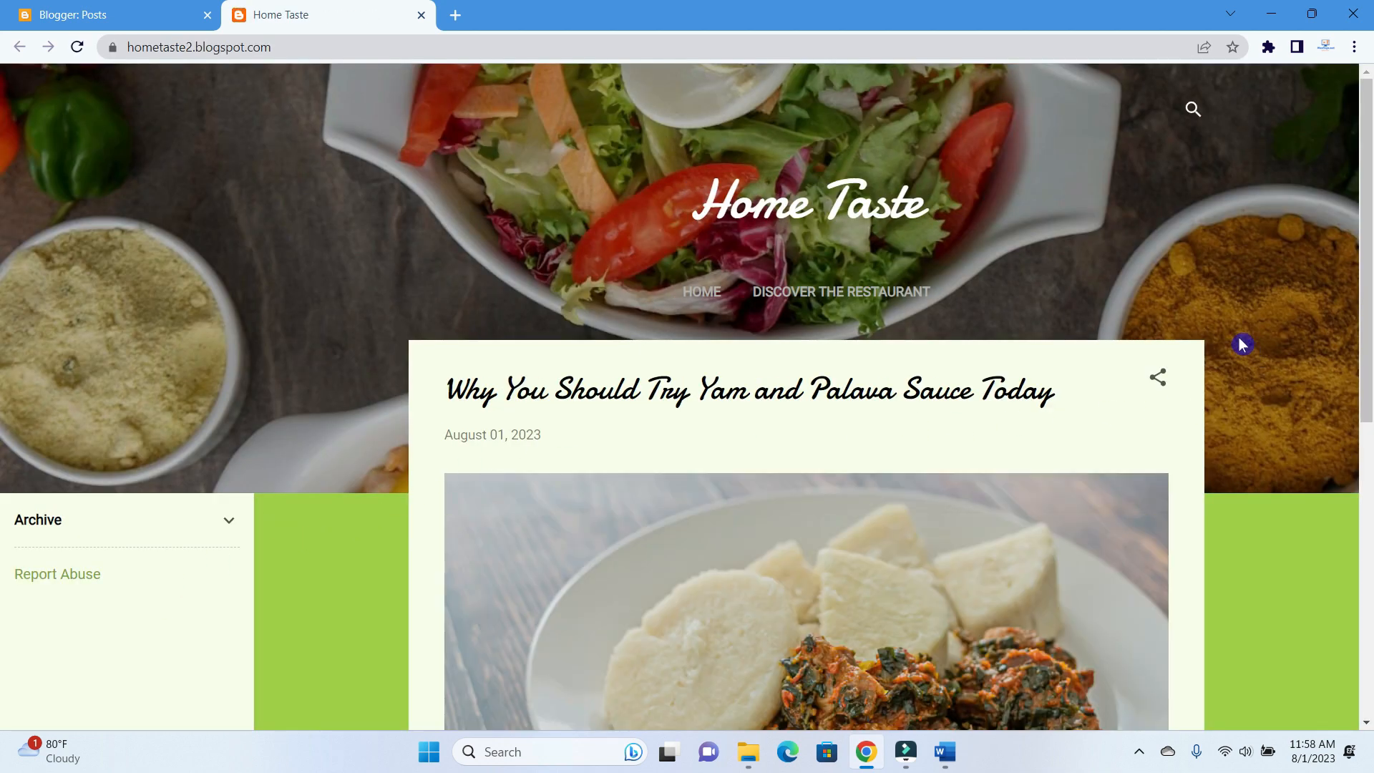
pyautogui.scroll(-1, 969, 350)
pyautogui.scroll(1, 972, 350)
pyautogui.scroll(-5, 923, 427)
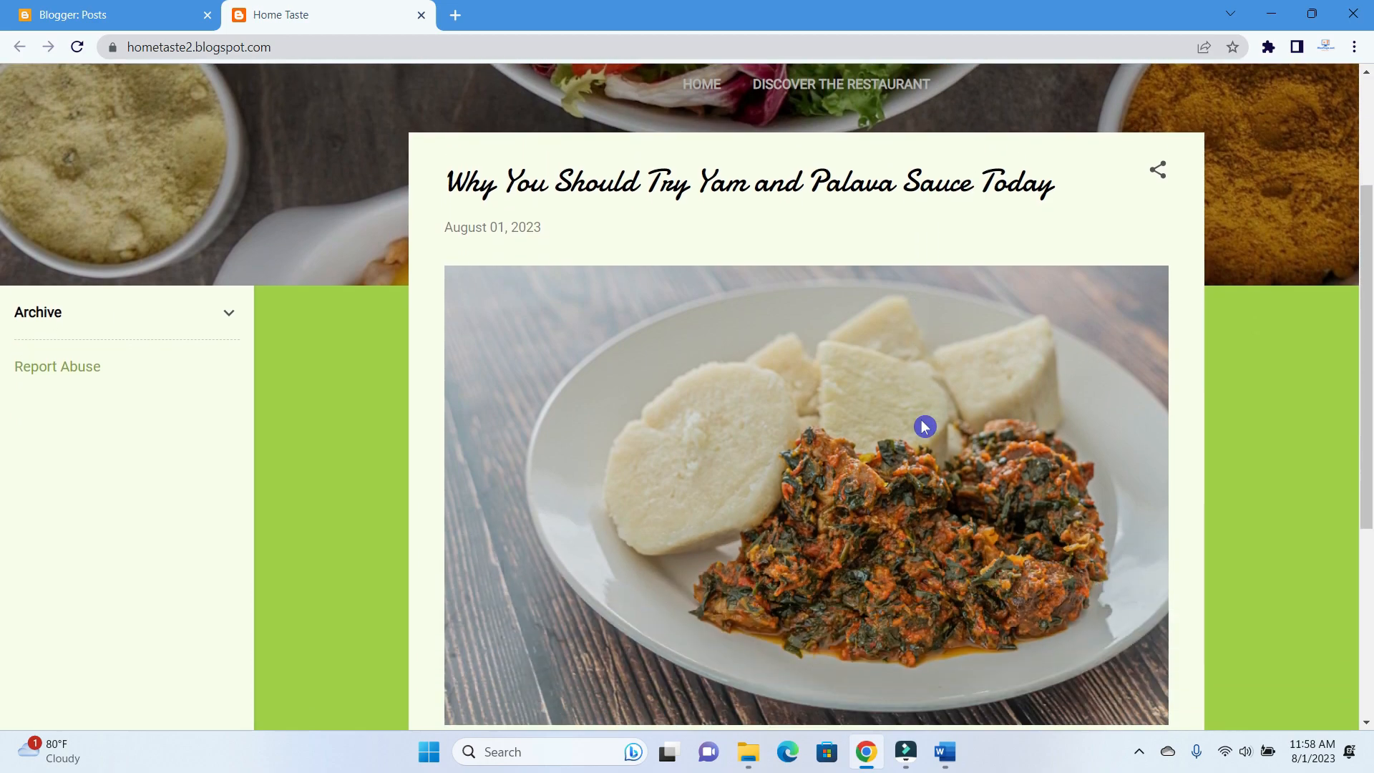
pyautogui.scroll(3, 924, 427)
pyautogui.scroll(2, 922, 425)
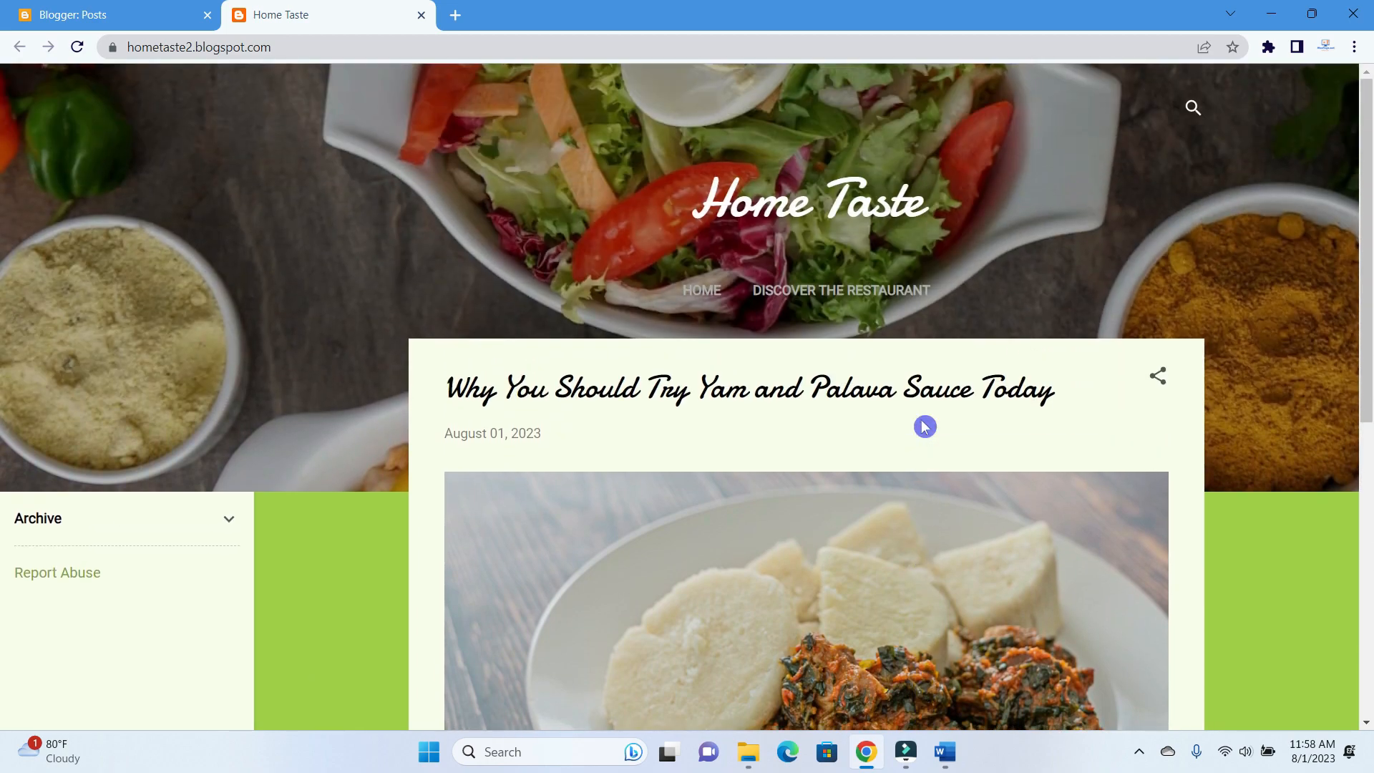
pyautogui.scroll(-2, 923, 423)
pyautogui.scroll(2, 894, 387)
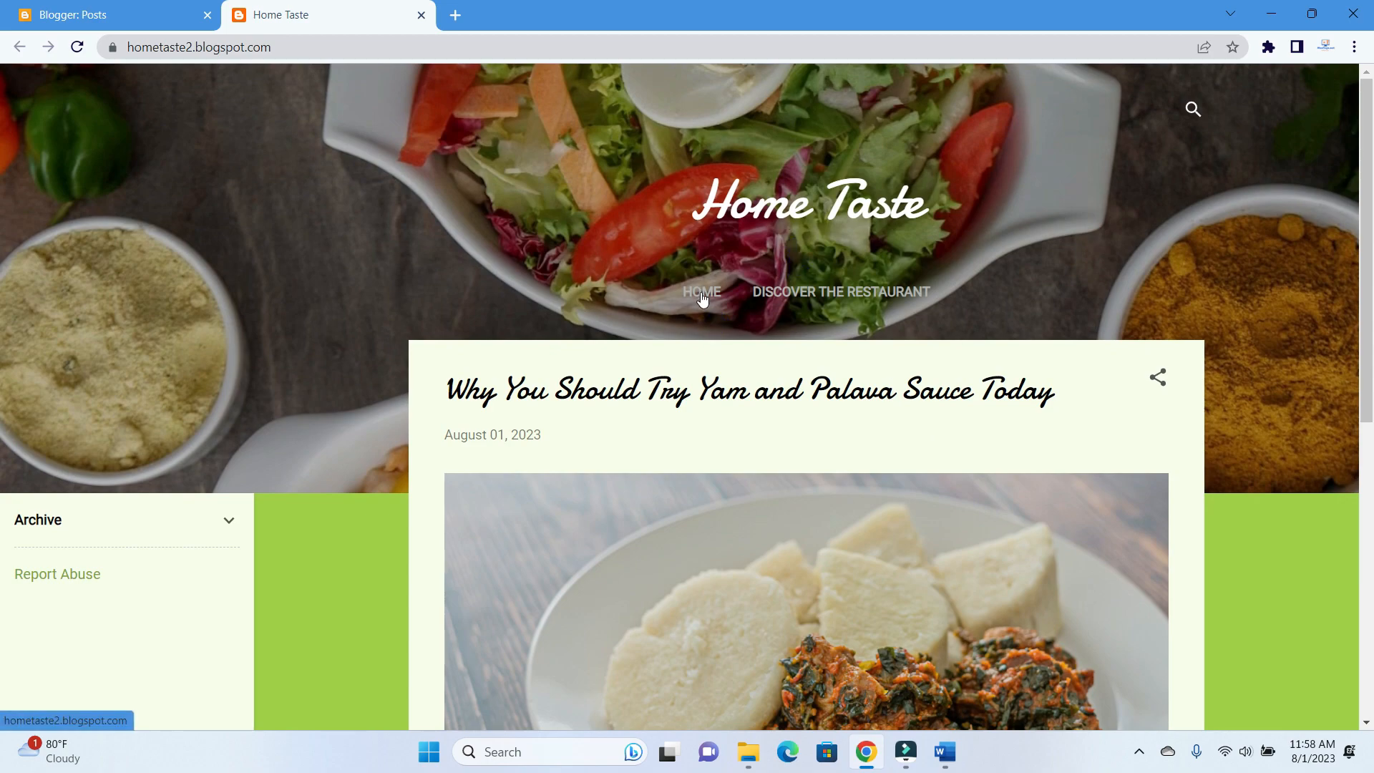
# Examine the published post's full homepage entry down to the excerpt and Read More link, and close the live blog
pyautogui.scroll(-3, 709, 422)
pyautogui.scroll(-4, 709, 428)
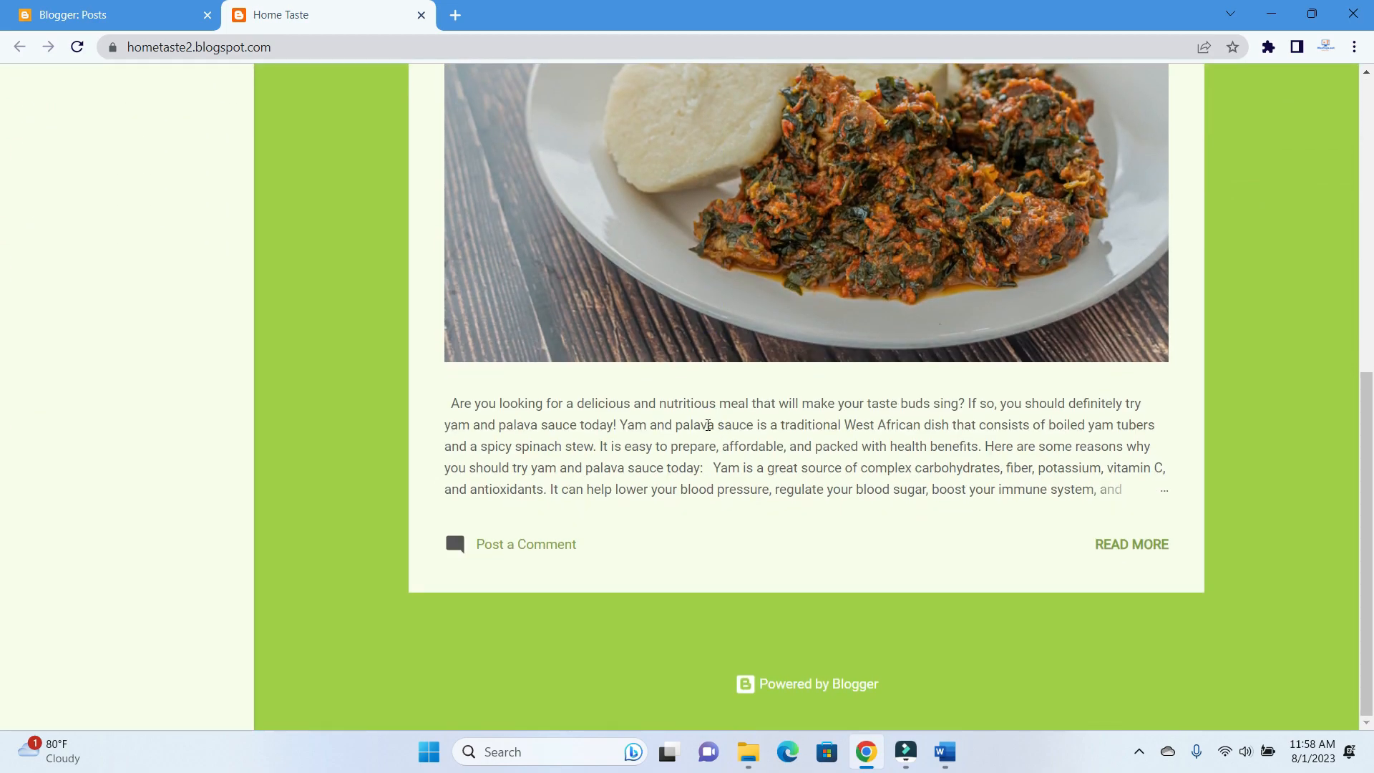
pyautogui.scroll(2, 707, 427)
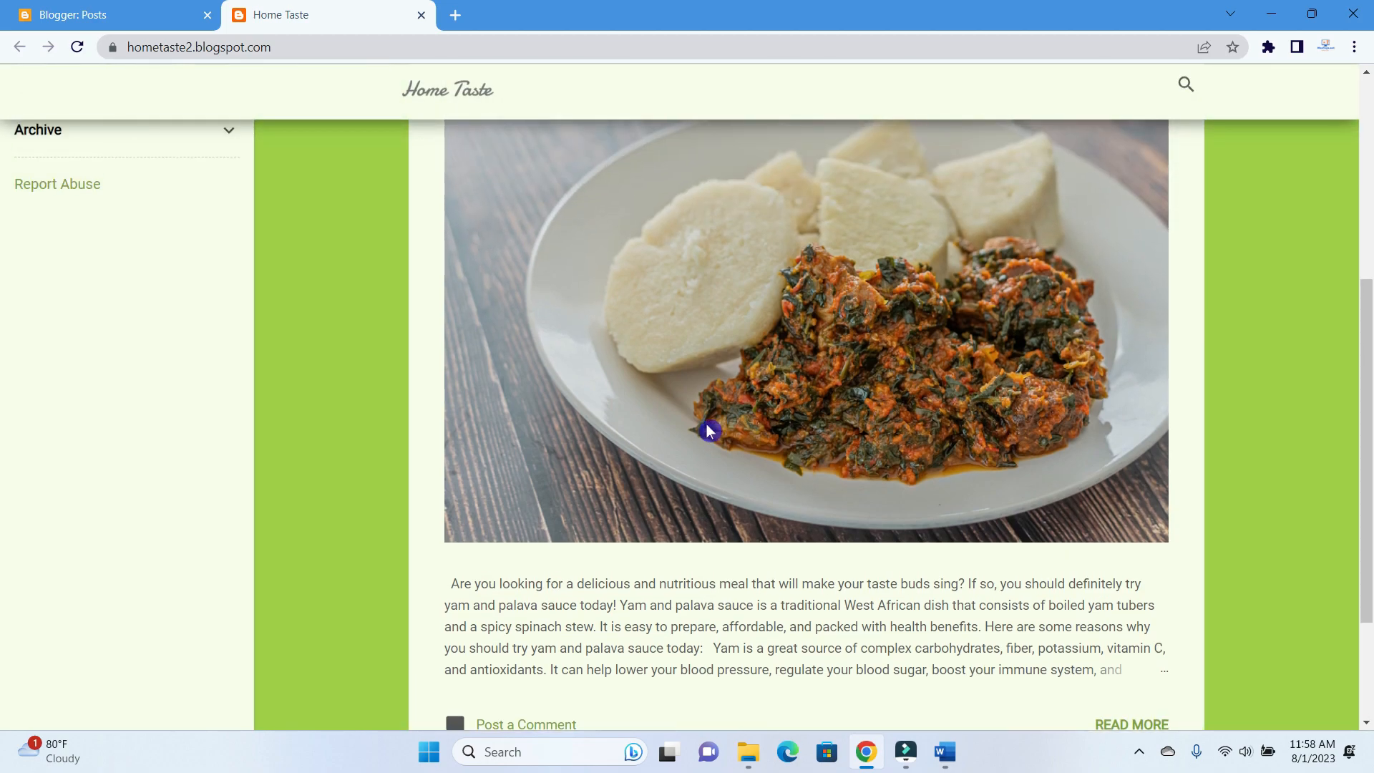
pyautogui.scroll(5, 708, 429)
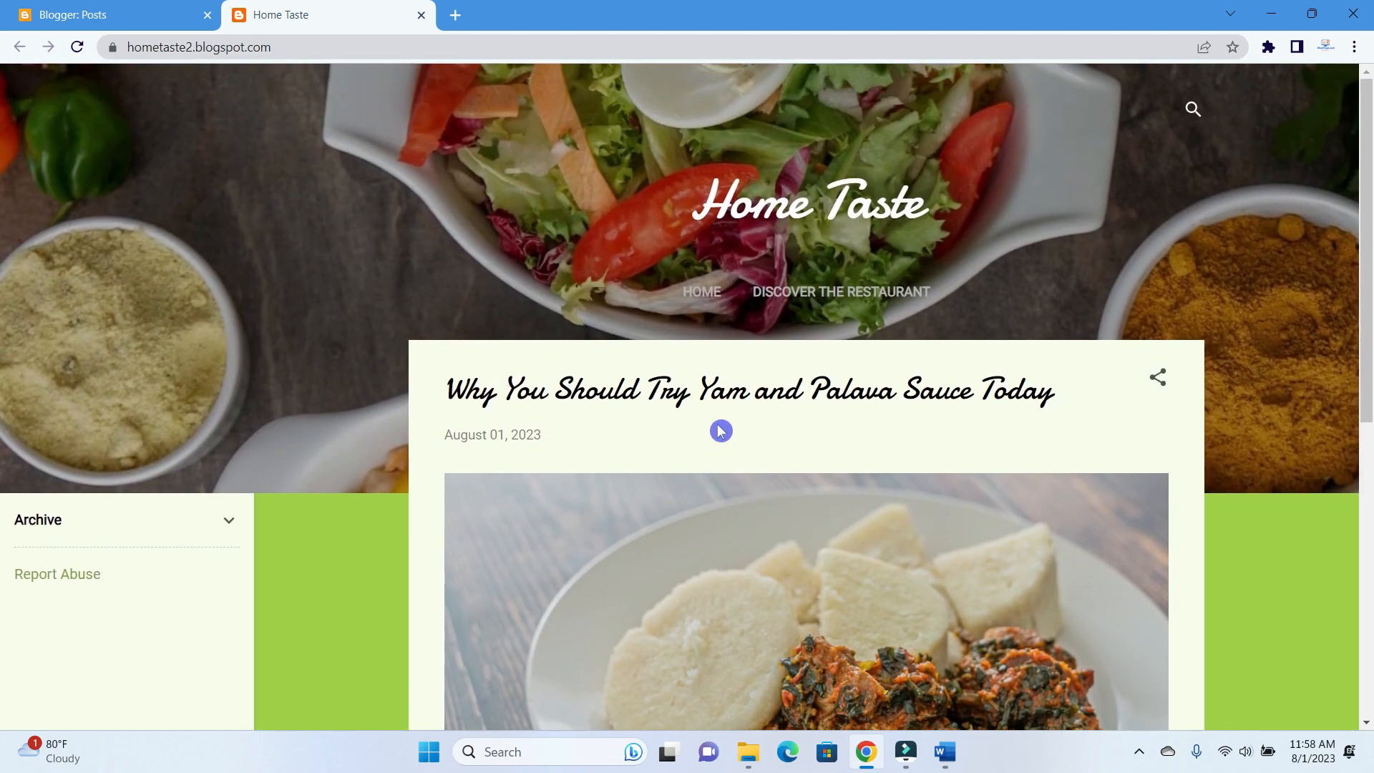
pyautogui.scroll(-5, 999, 523)
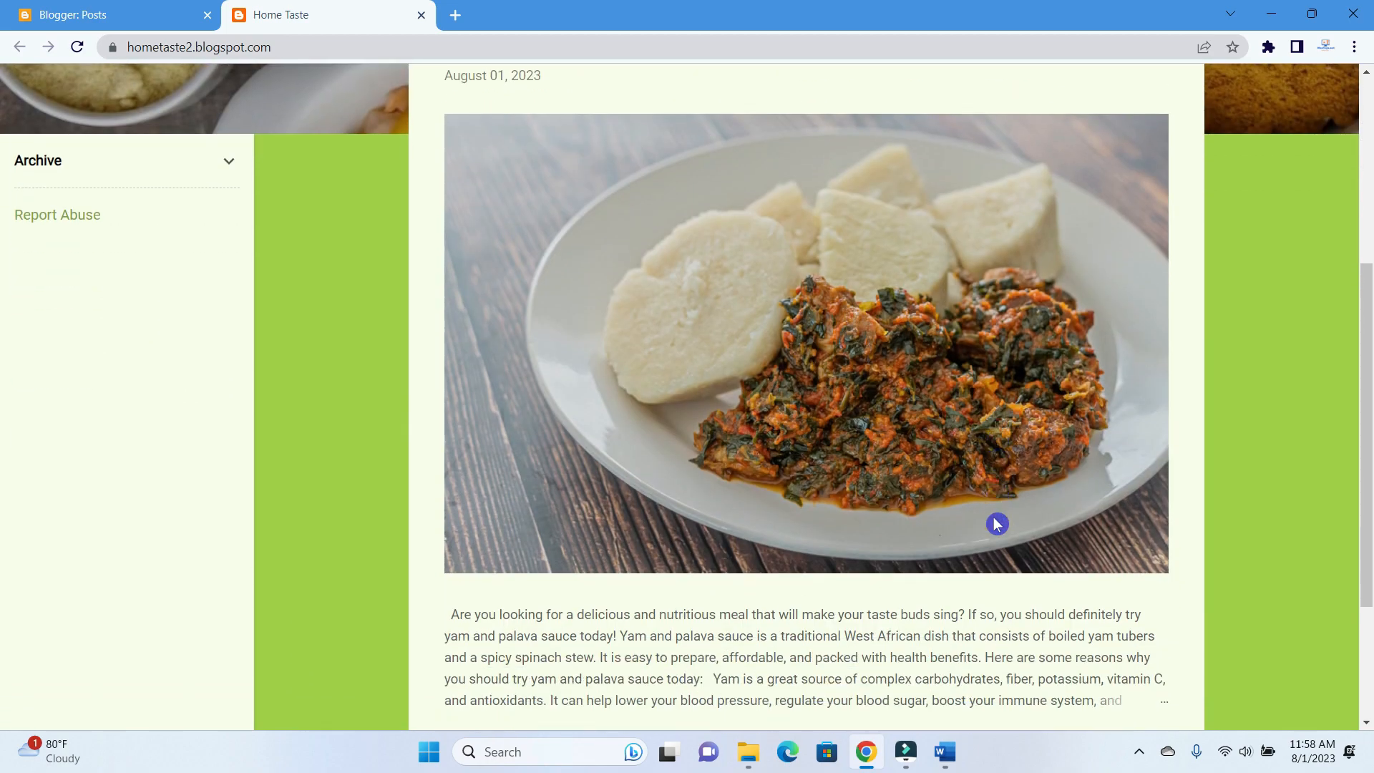
pyautogui.scroll(-3, 997, 524)
pyautogui.scroll(8, 997, 524)
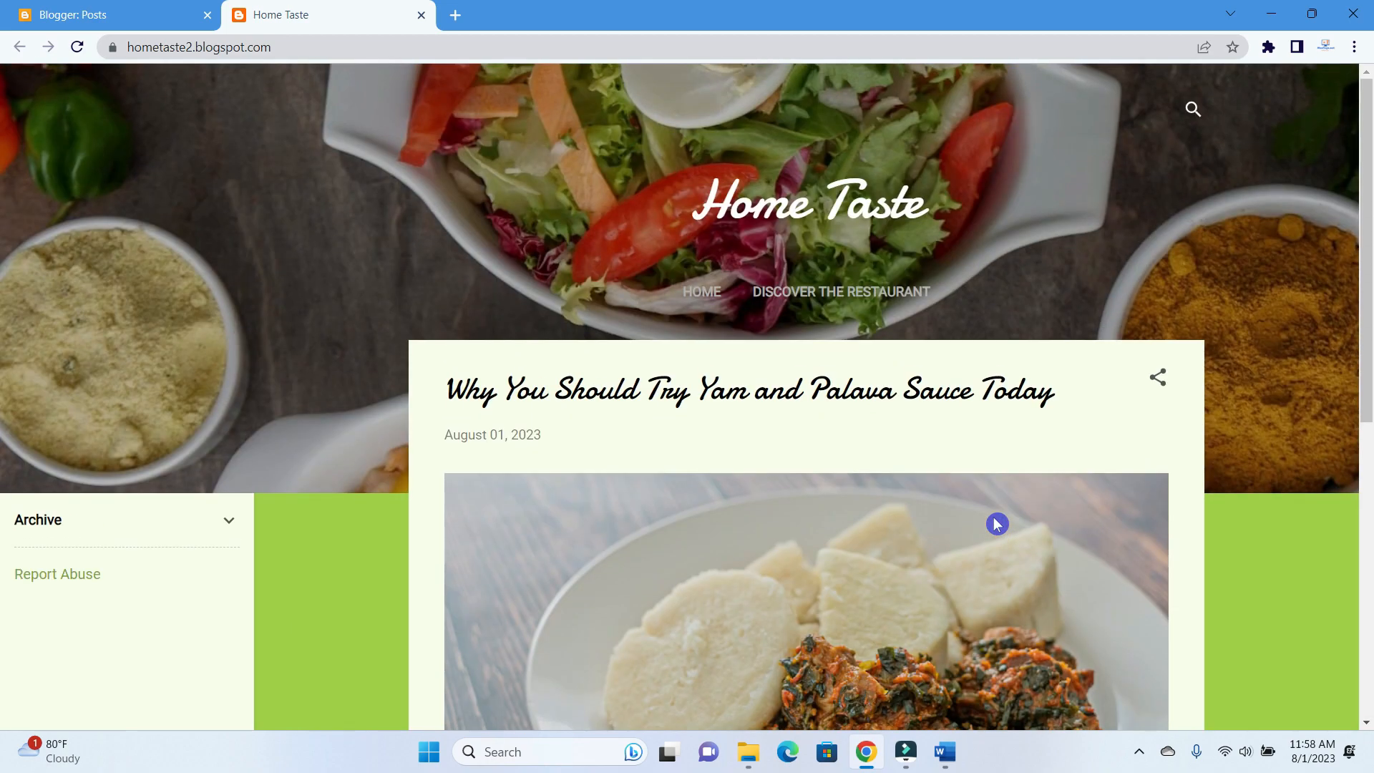
pyautogui.scroll(-3, 997, 523)
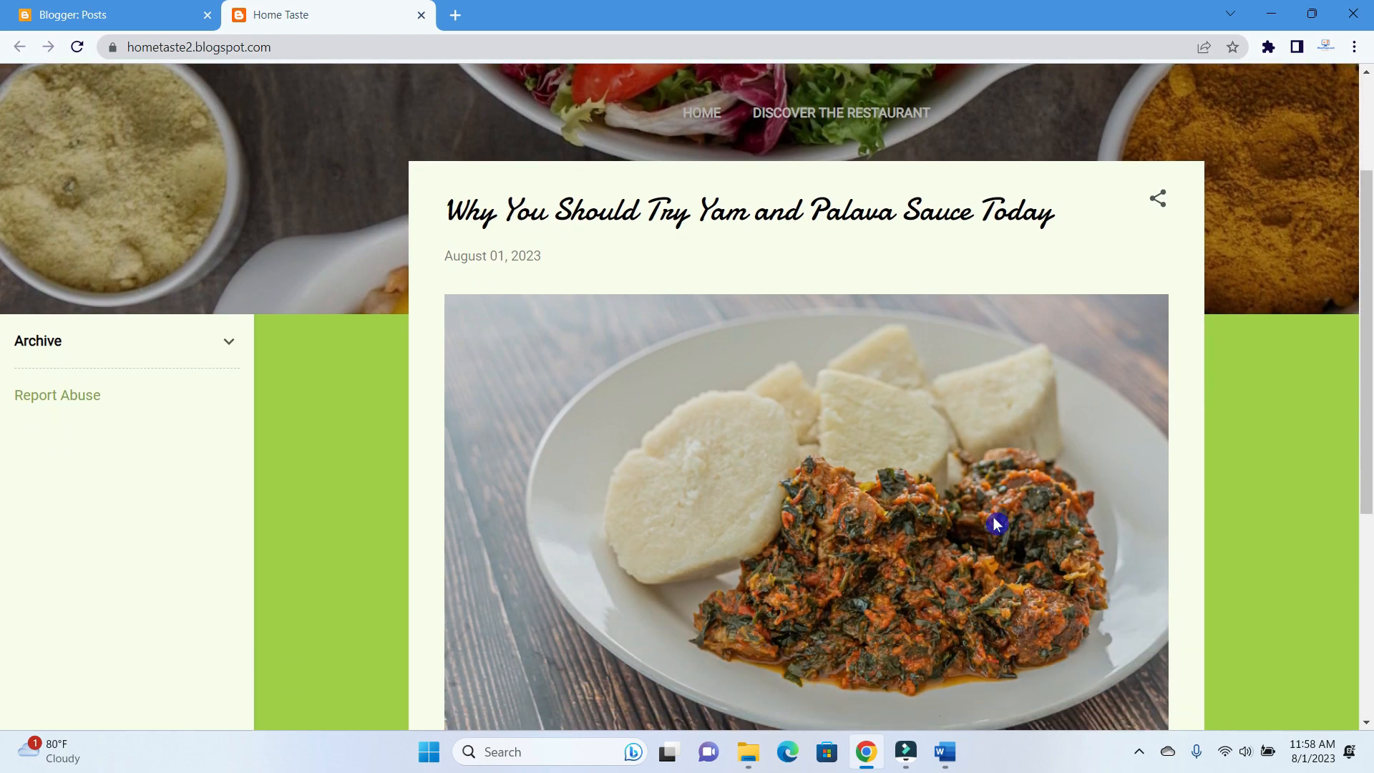
pyautogui.scroll(-1, 997, 524)
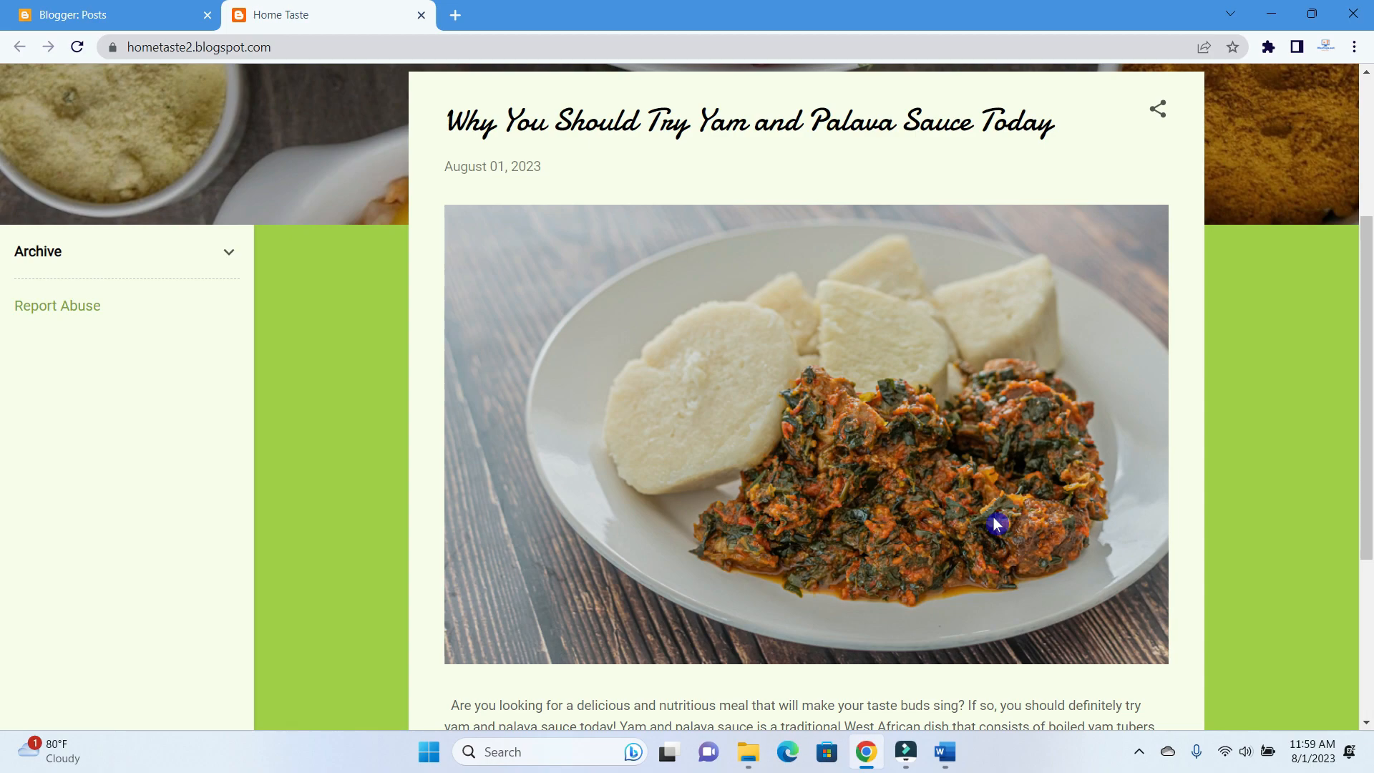
pyautogui.scroll(-3, 997, 524)
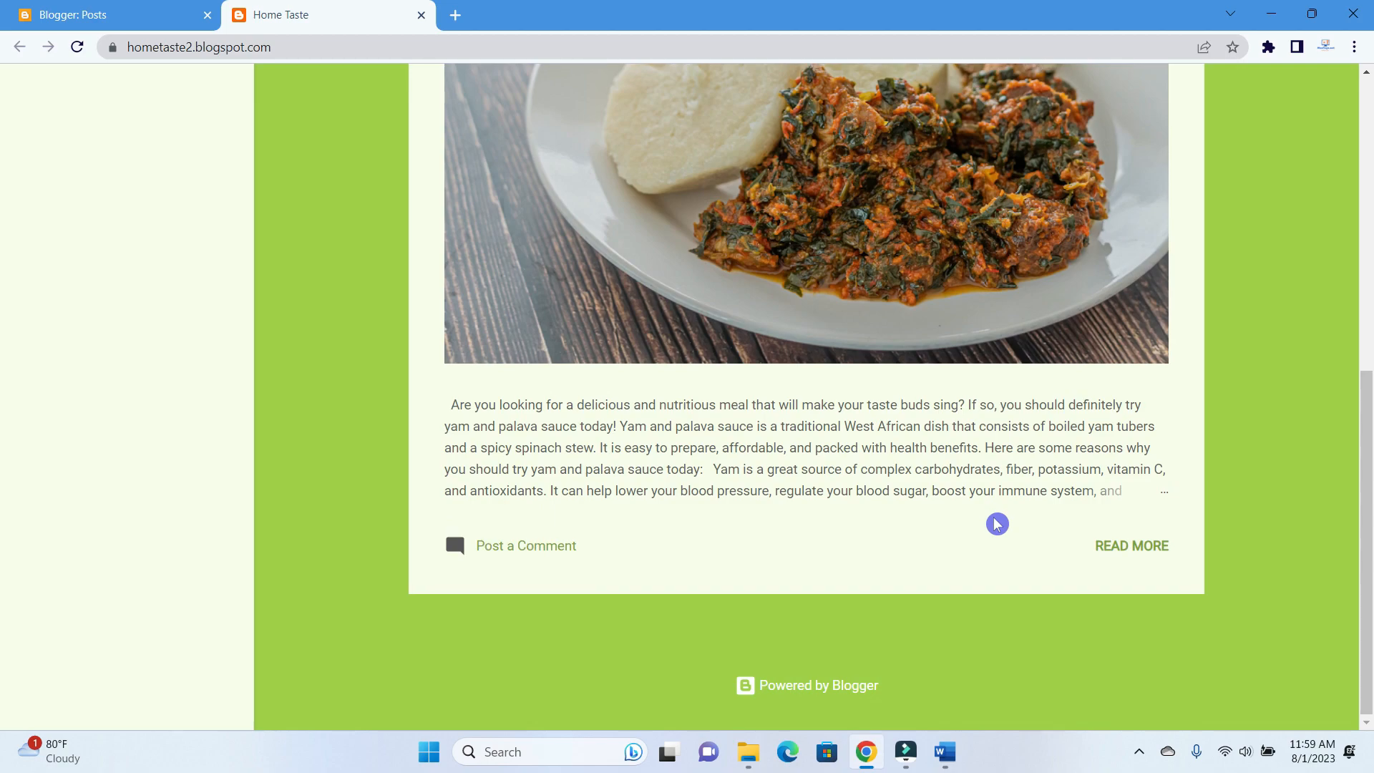
pyautogui.scroll(10, 997, 524)
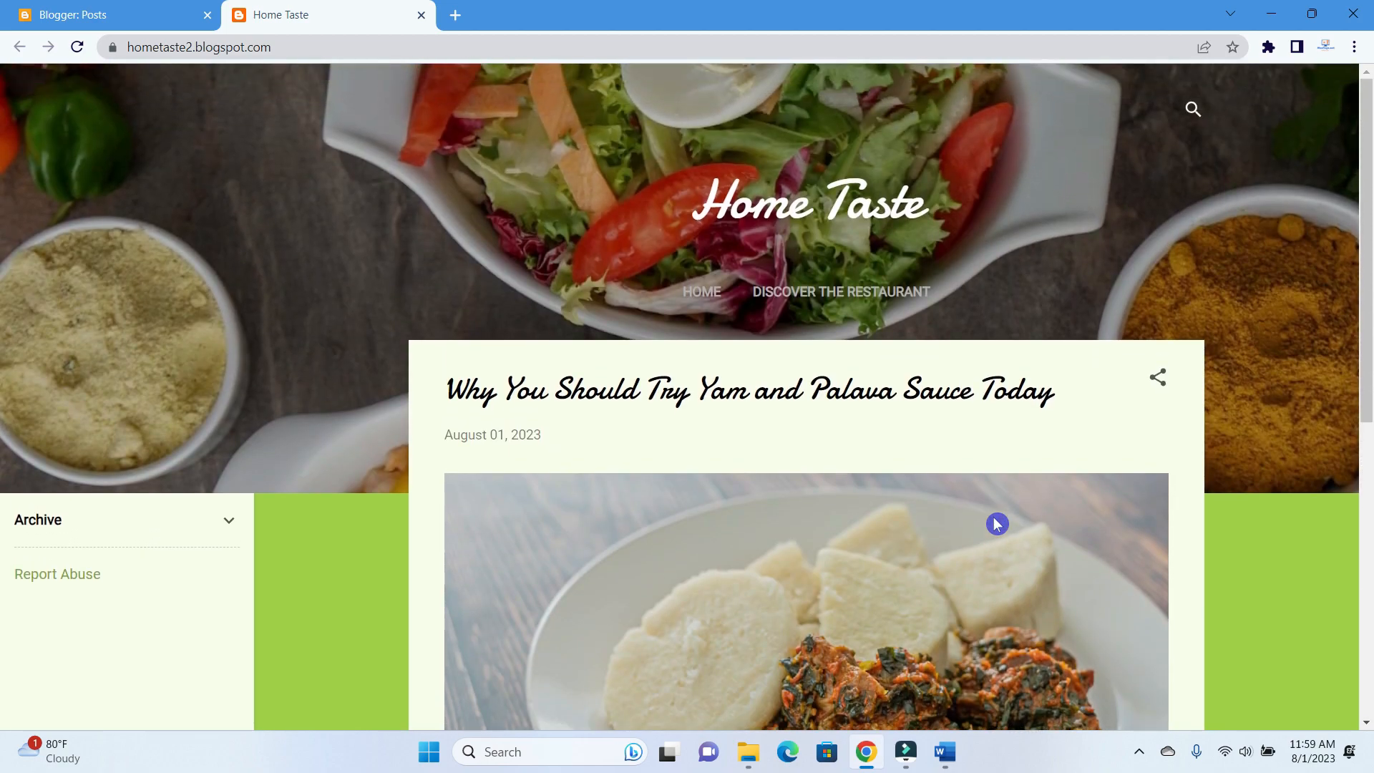
pyautogui.scroll(-5, 997, 524)
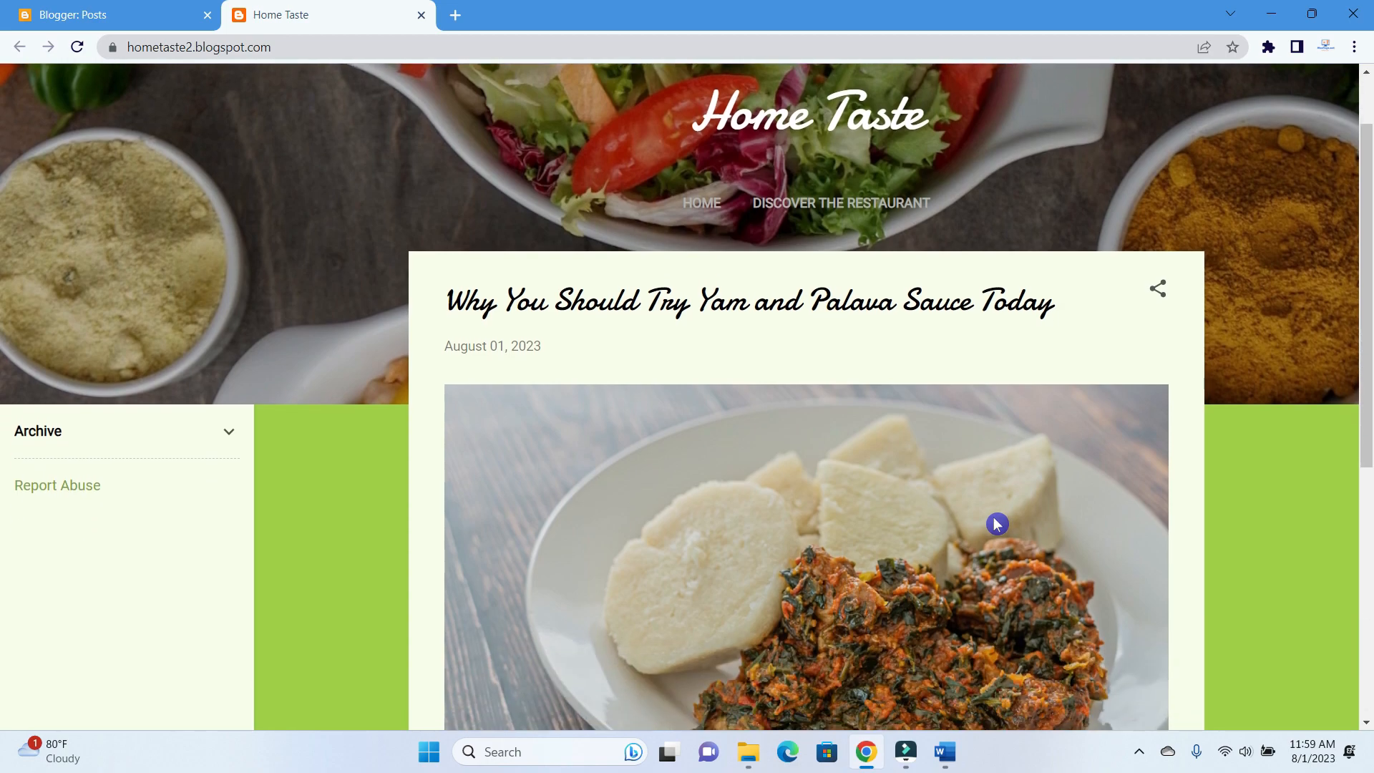
pyautogui.scroll(2, 997, 524)
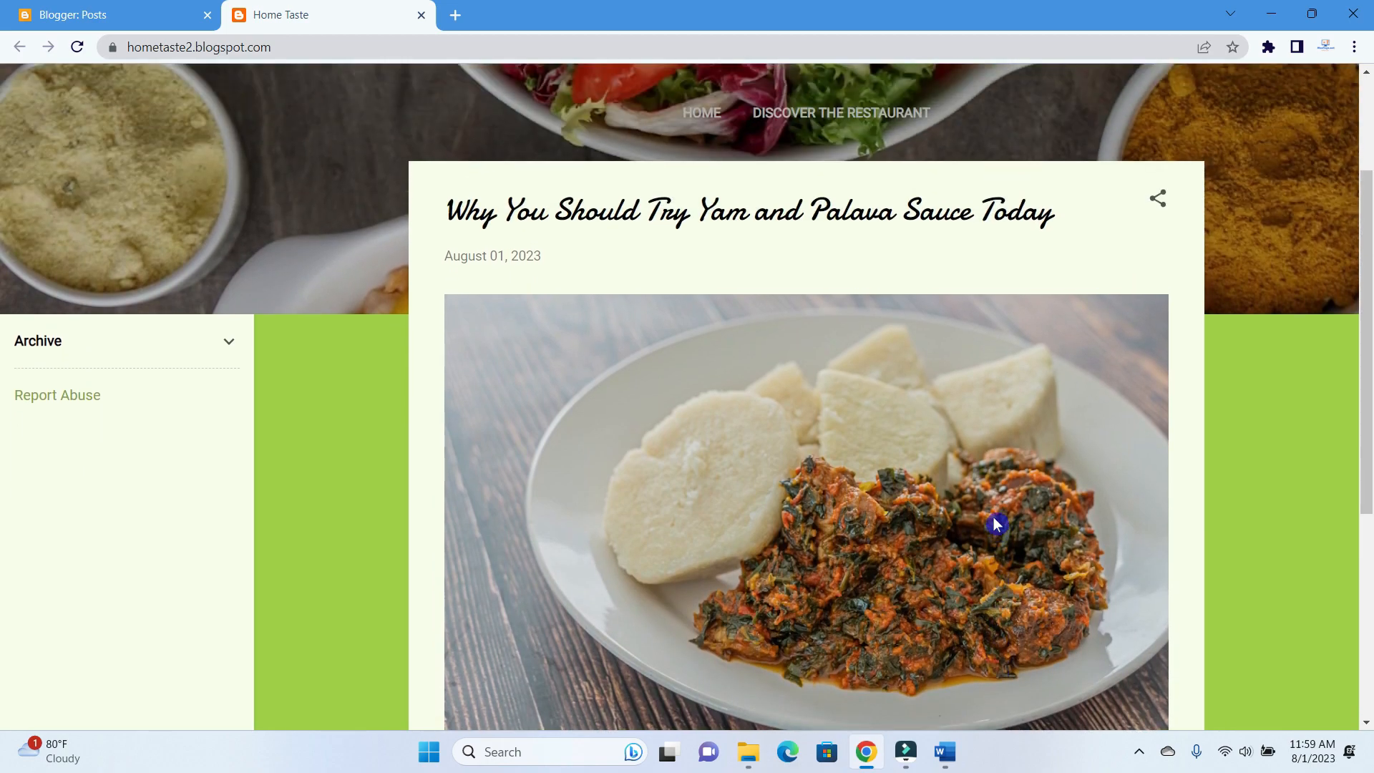
pyautogui.click(423, 15)
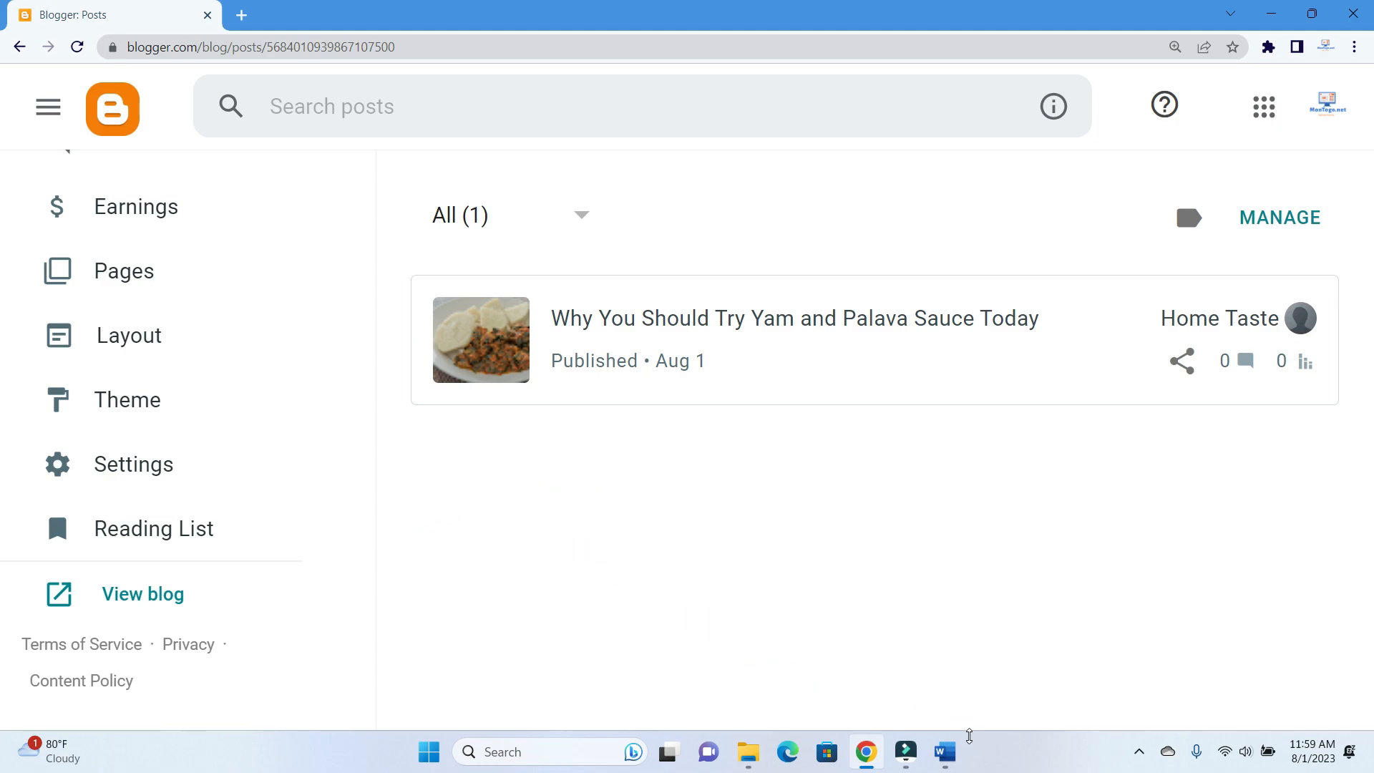
# Switch to the Word document and copy the Post 2 title "How to Cook Banku and Tilapia: A Delicious and Healthy Ghanaian Dish"
pyautogui.click(947, 753)
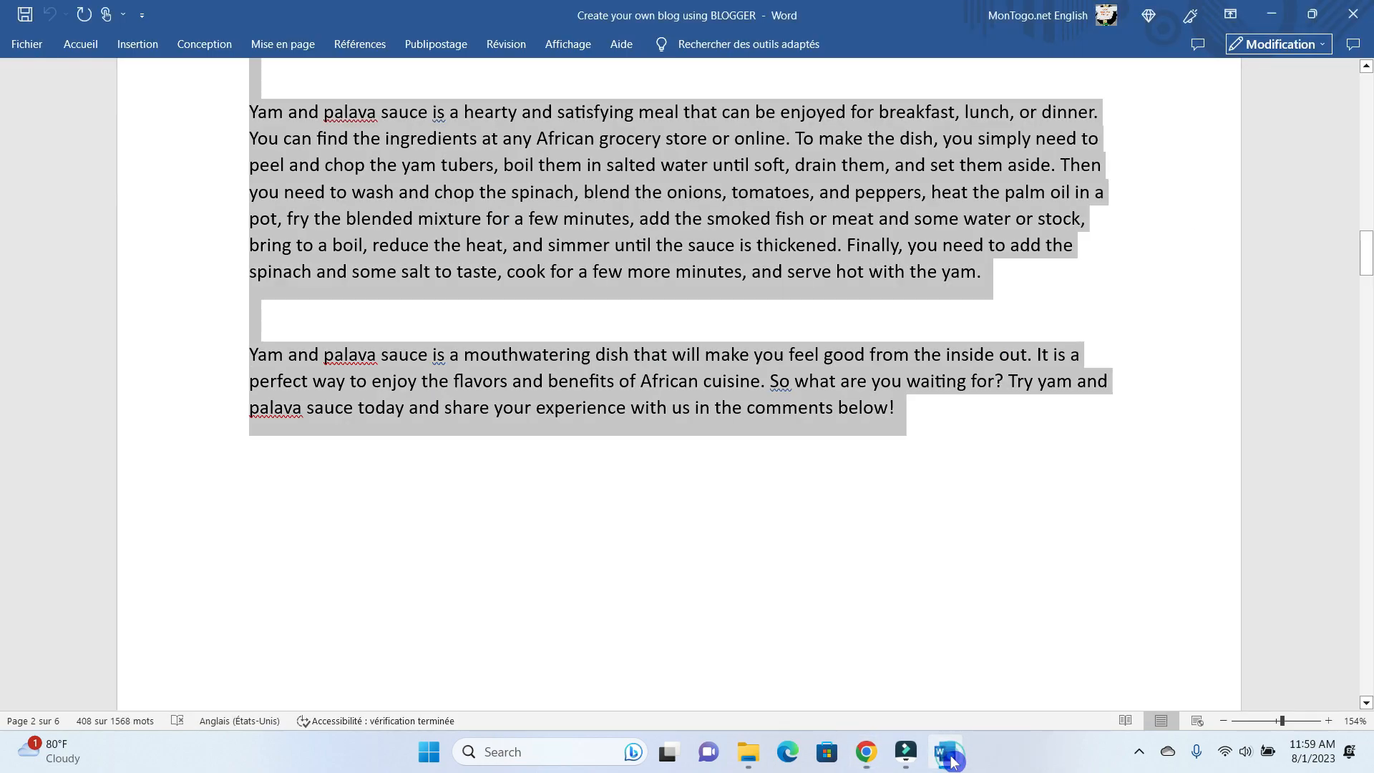
pyautogui.click(781, 535)
pyautogui.scroll(-8, 813, 481)
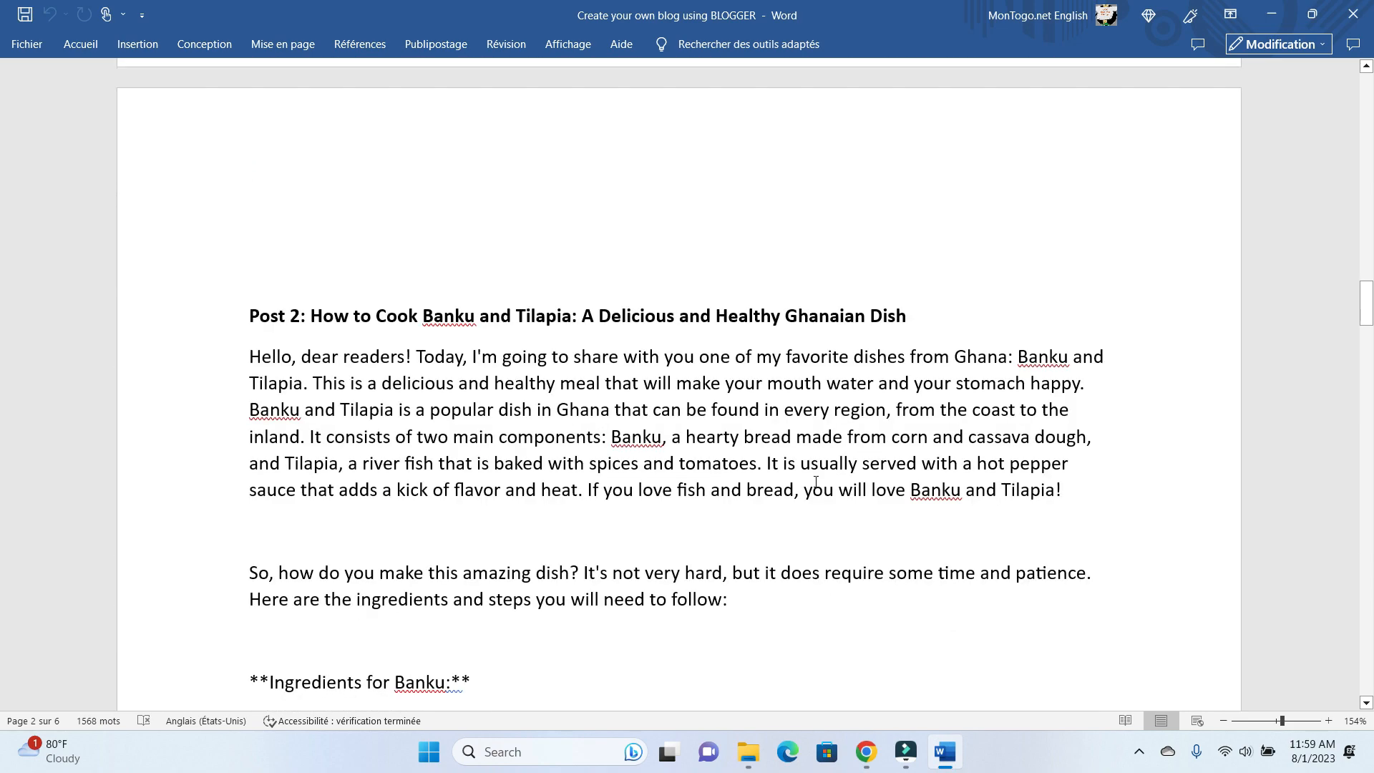
pyautogui.scroll(-1, 816, 481)
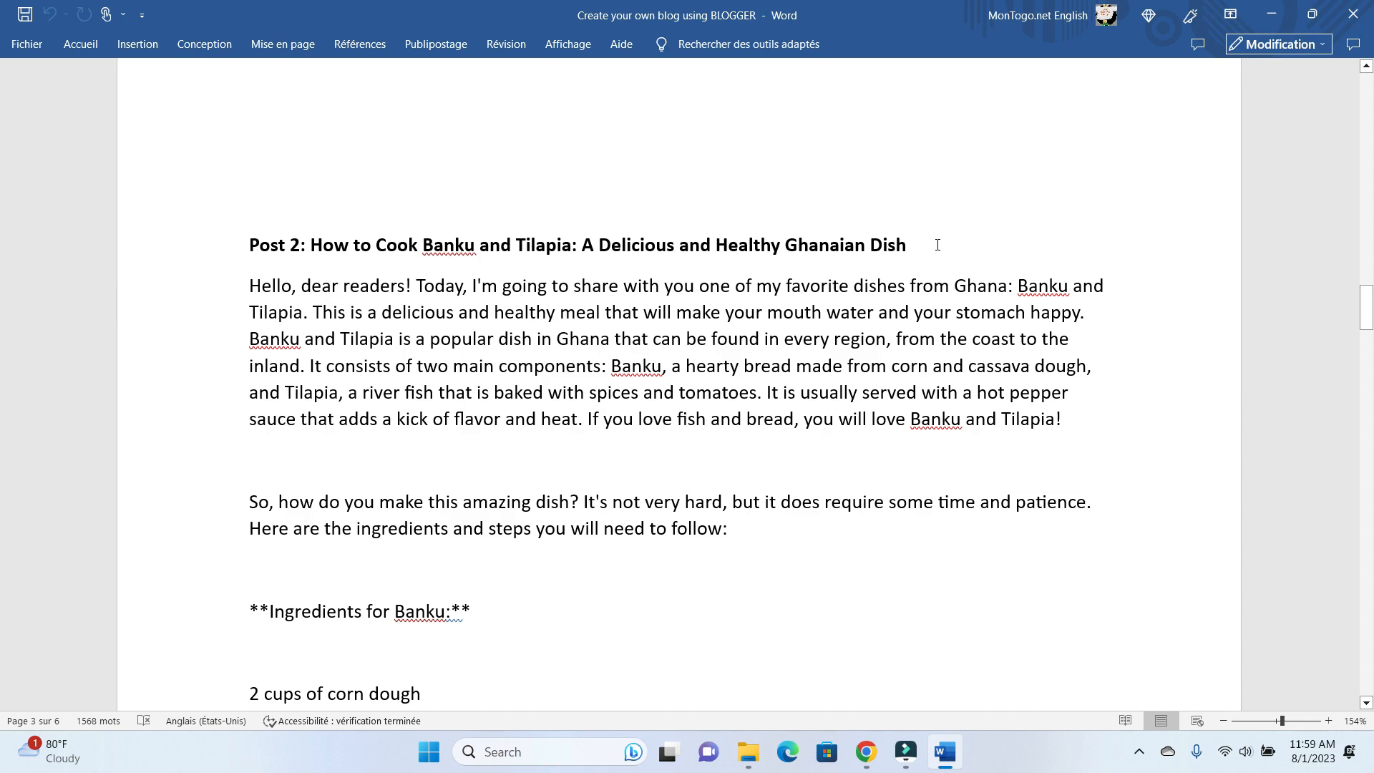
pyautogui.moveTo(935, 245); pyautogui.dragTo(315, 267)
pyautogui.press('super+c')
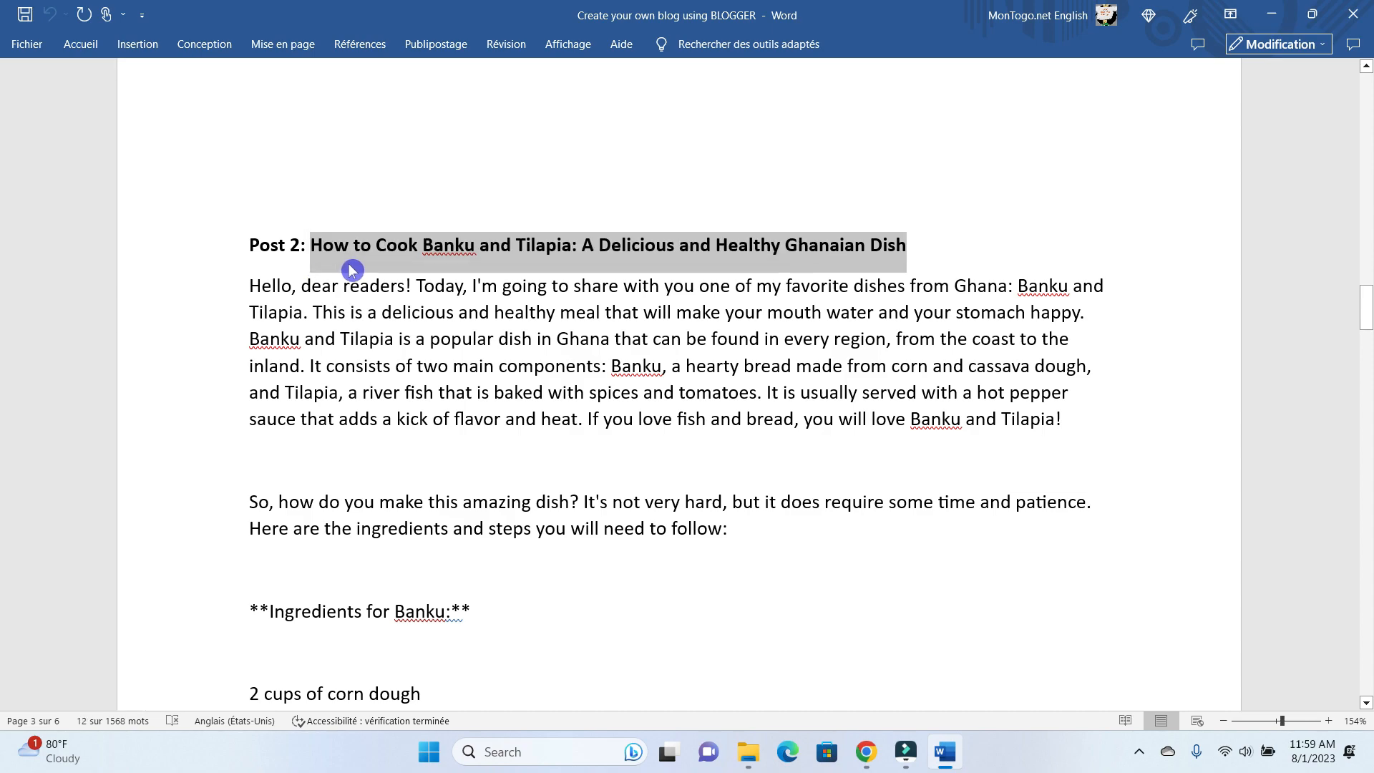
# Copy the whole Post 2 article text, from "Hello, dear readers!" to its end just before Post 3
pyautogui.click(255, 276)
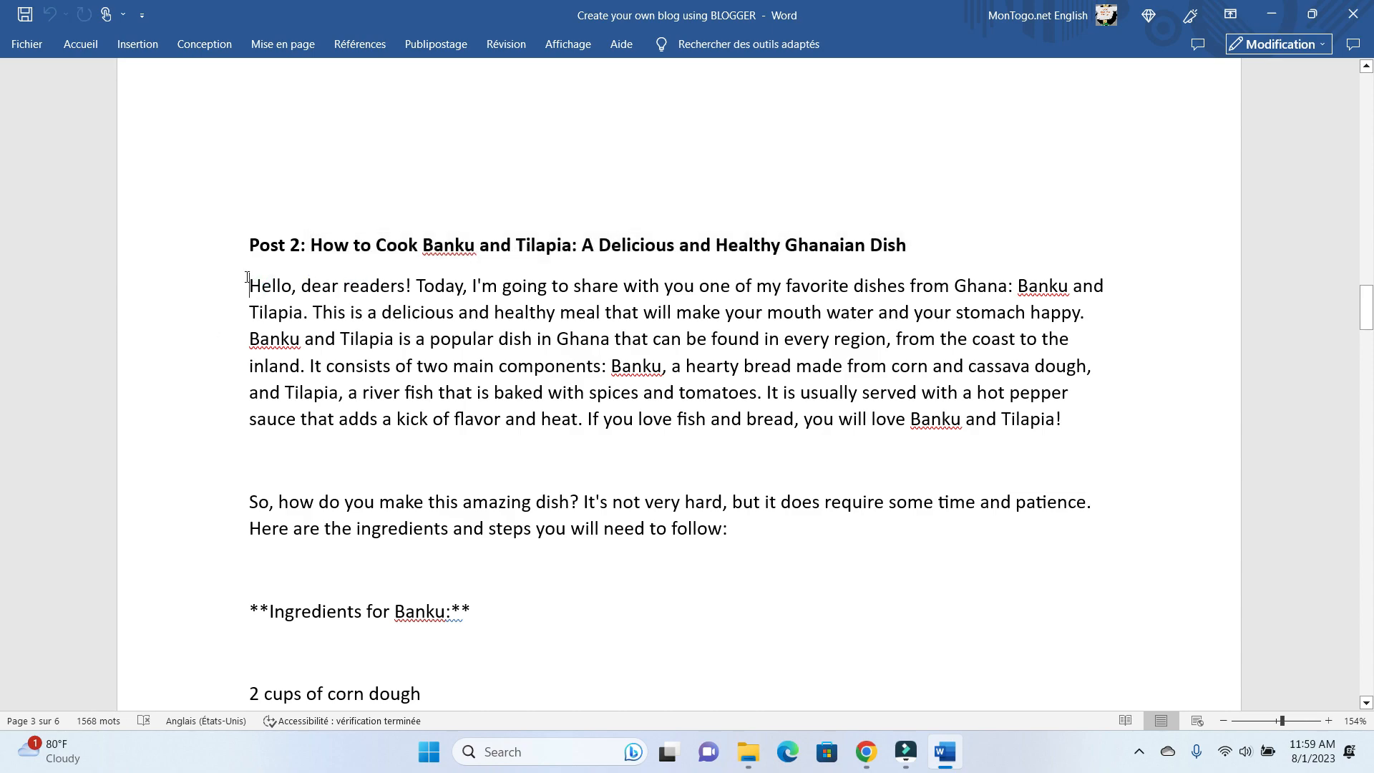
pyautogui.moveTo(246, 277); pyautogui.dragTo(556, 251)
pyautogui.moveTo(514, 145); pyautogui.dragTo(577, 192)
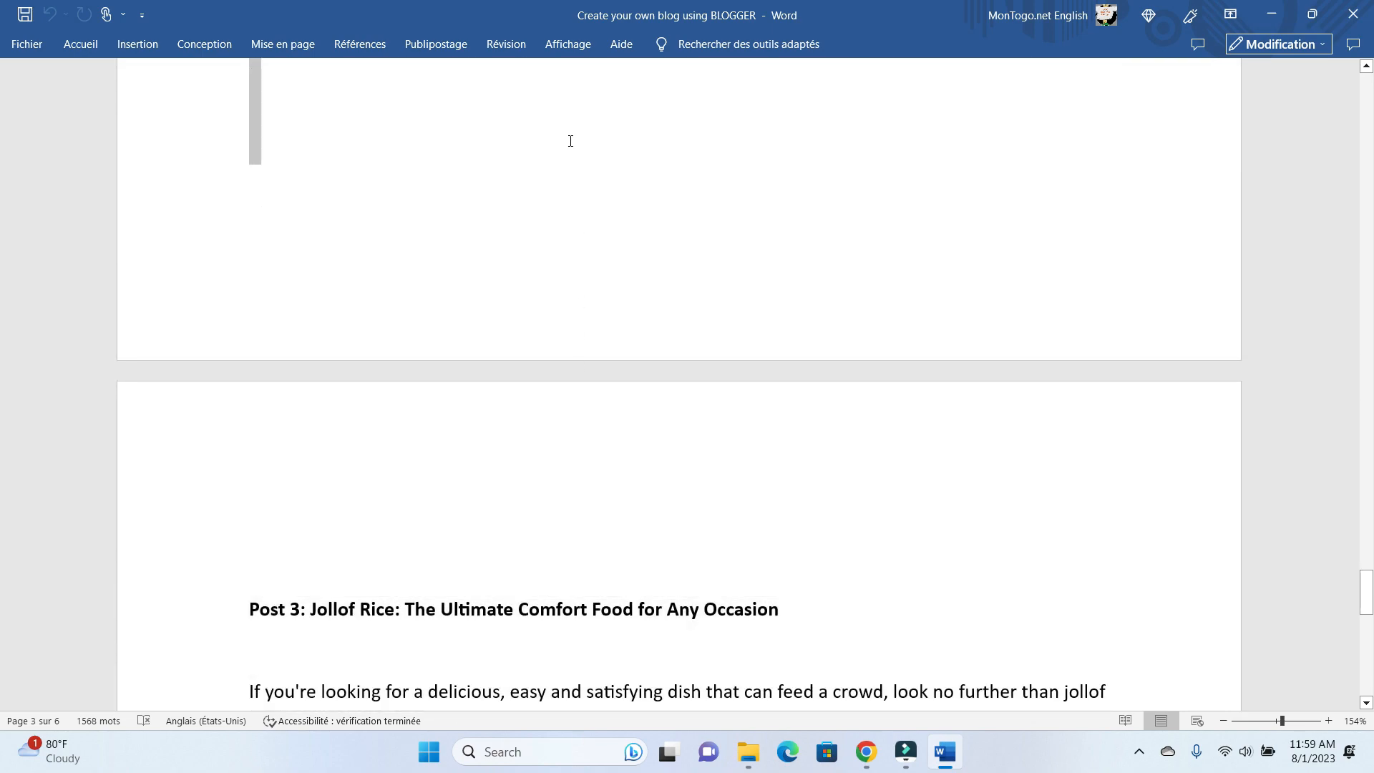
pyautogui.moveTo(571, 141); pyautogui.dragTo(573, 147)
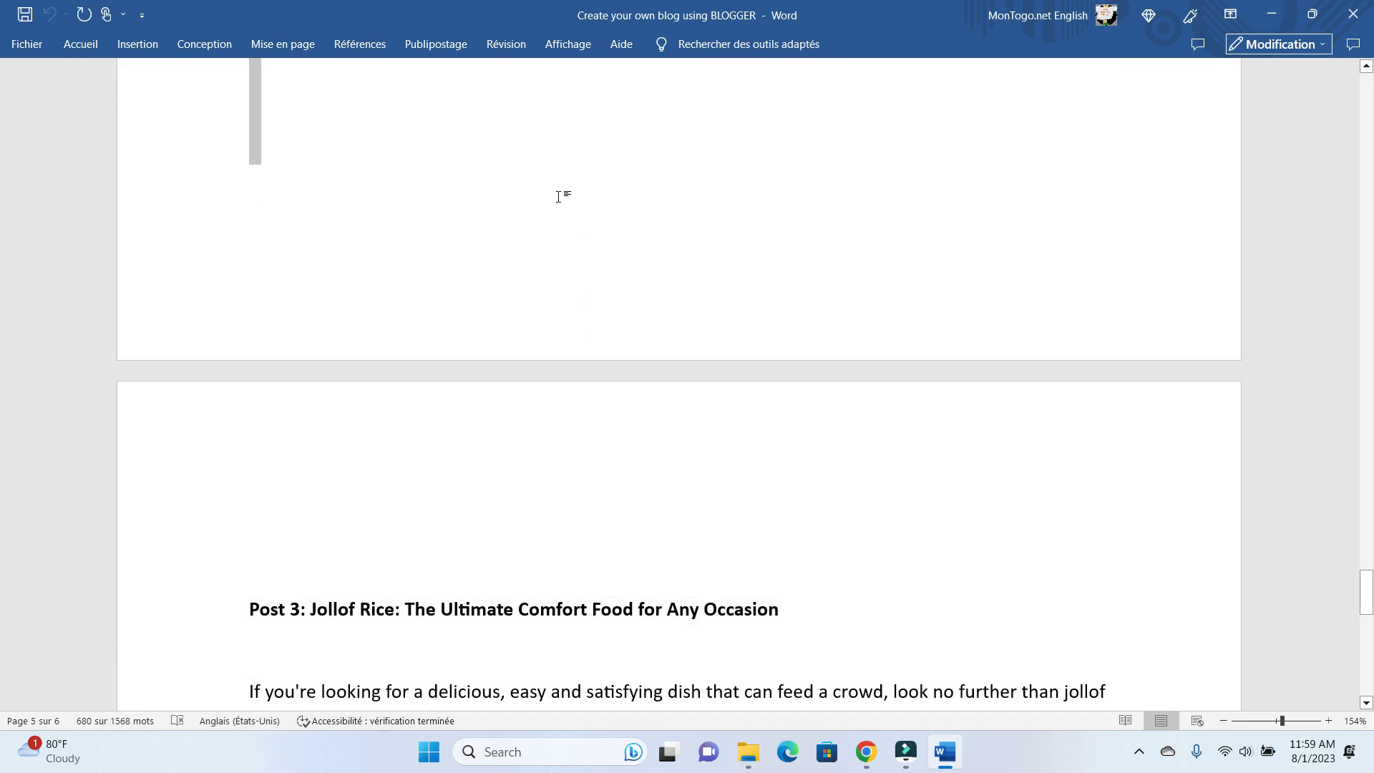
pyautogui.scroll(3, 561, 202)
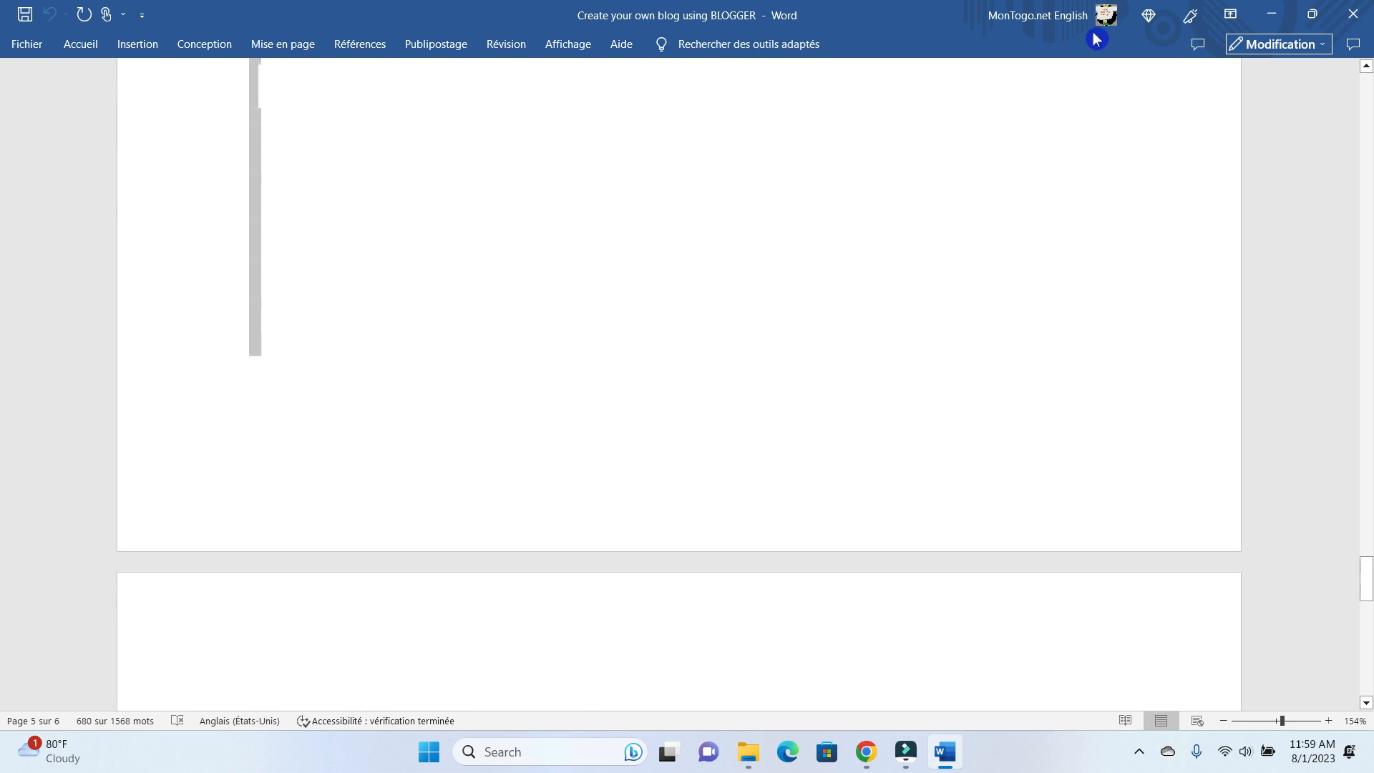
# Return to Blogger, create a post titled "How to Cook Banku and Tilapia: A Delicious and Healthy Ghanaian Dish" and place the cursor in its body
pyautogui.click(1272, 16)
pyautogui.scroll(5, 337, 472)
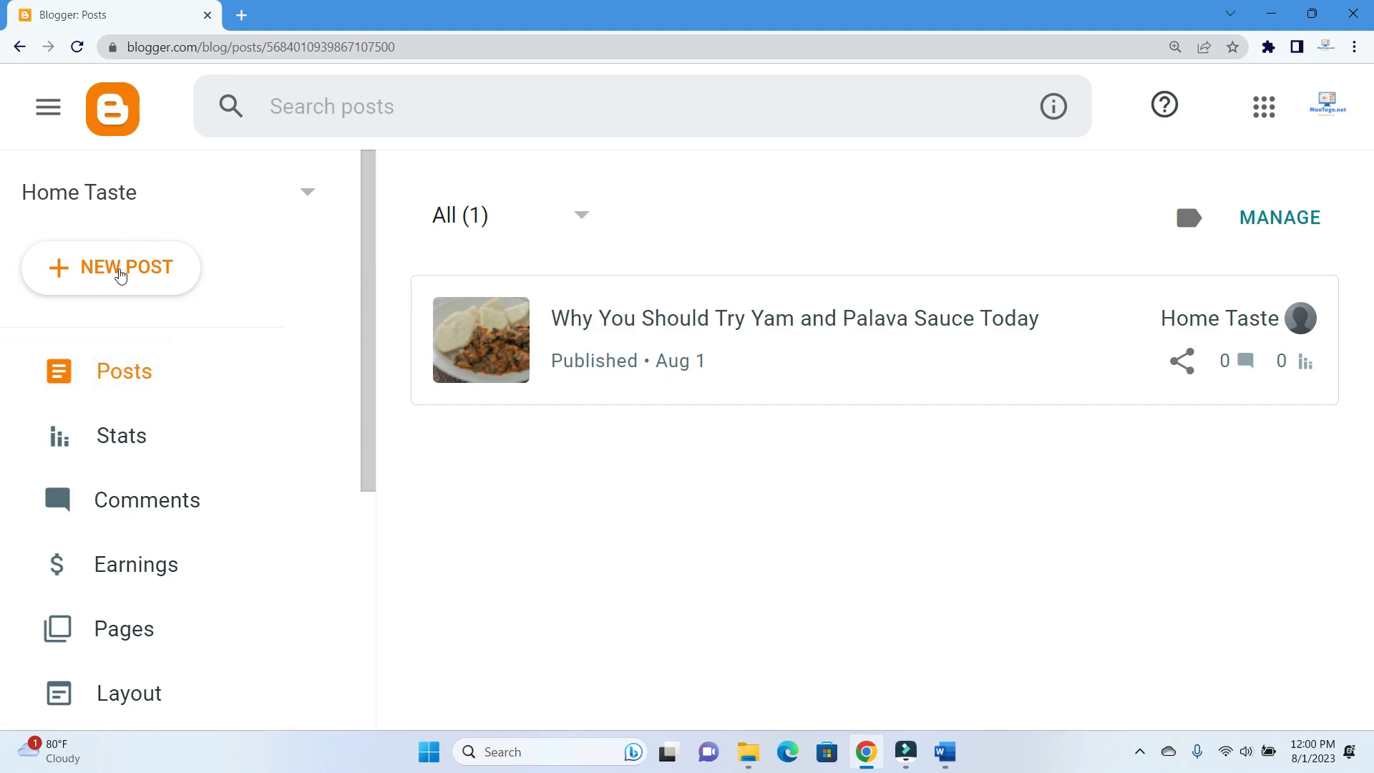
pyautogui.click(120, 276)
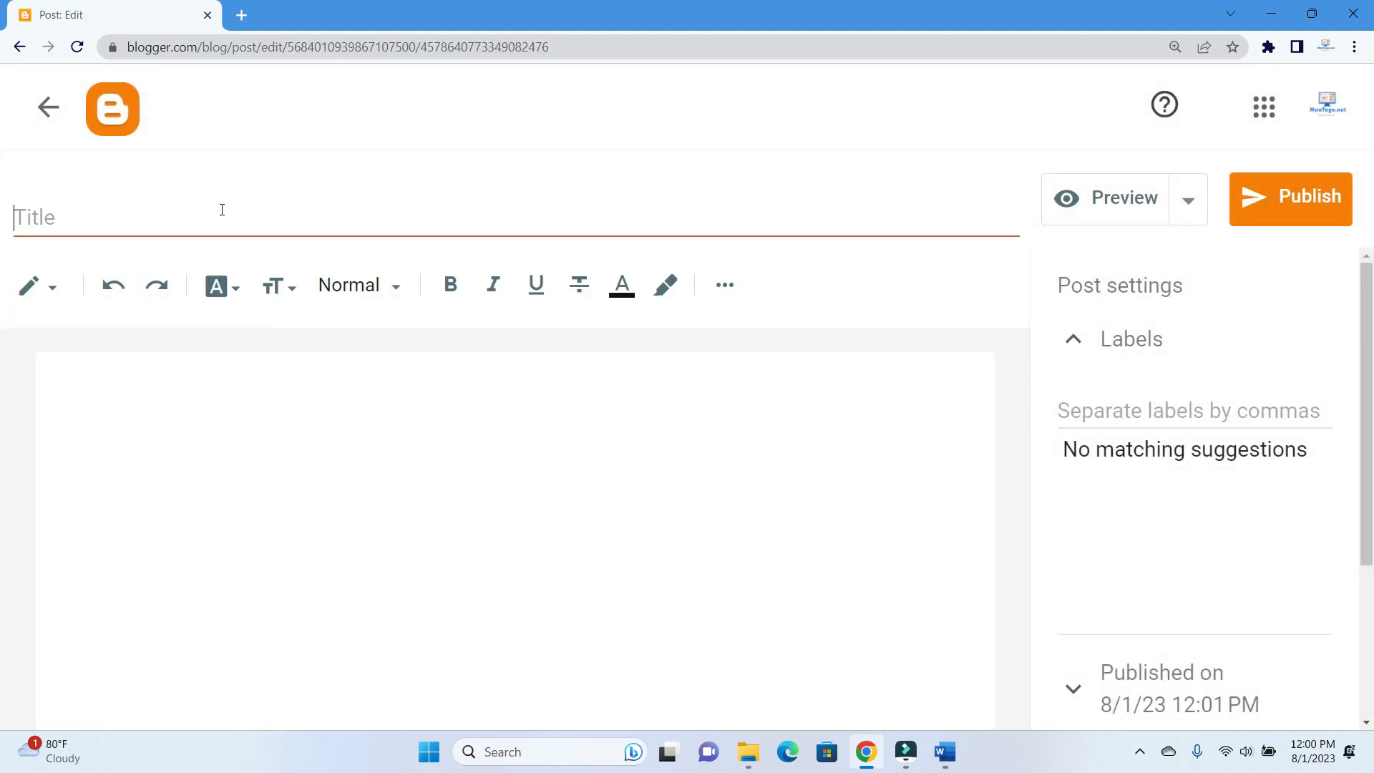
pyautogui.click(222, 209)
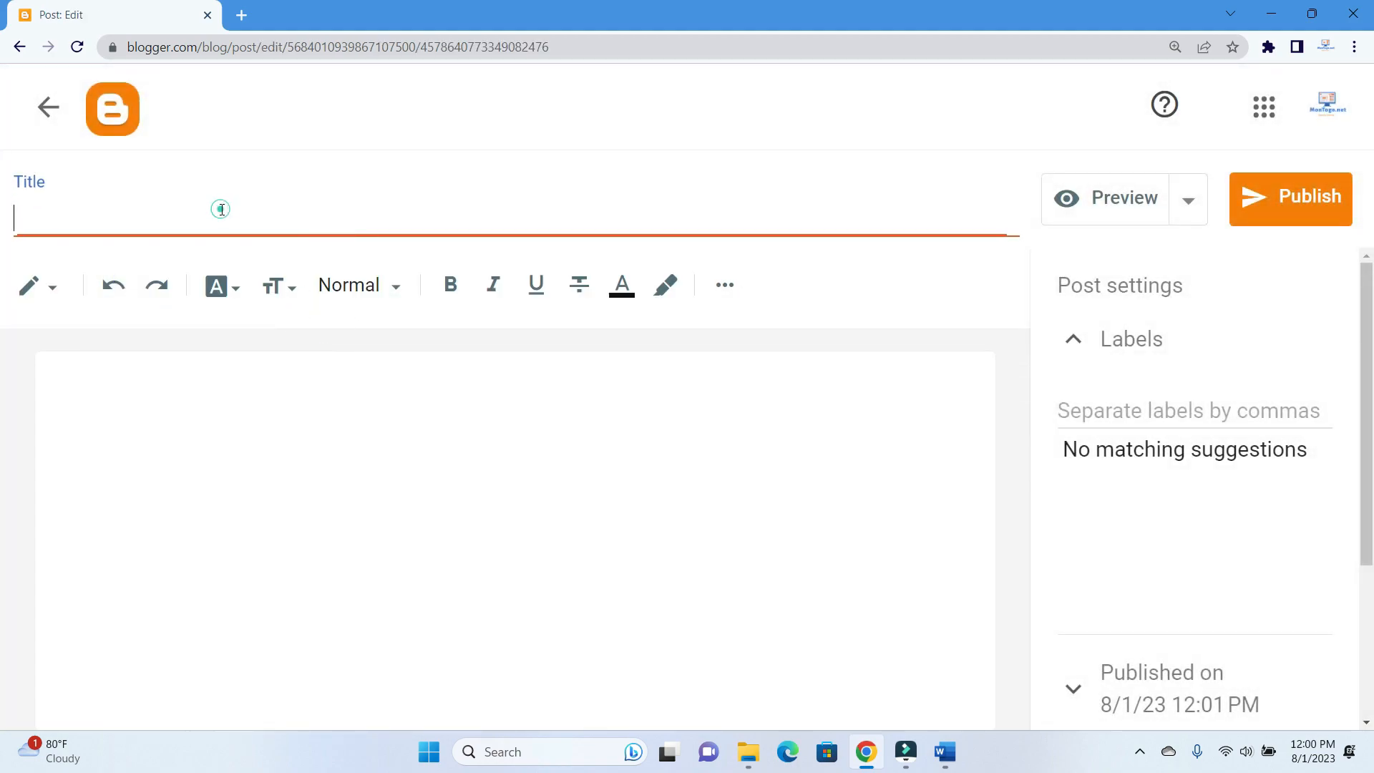
pyautogui.press('super+v')
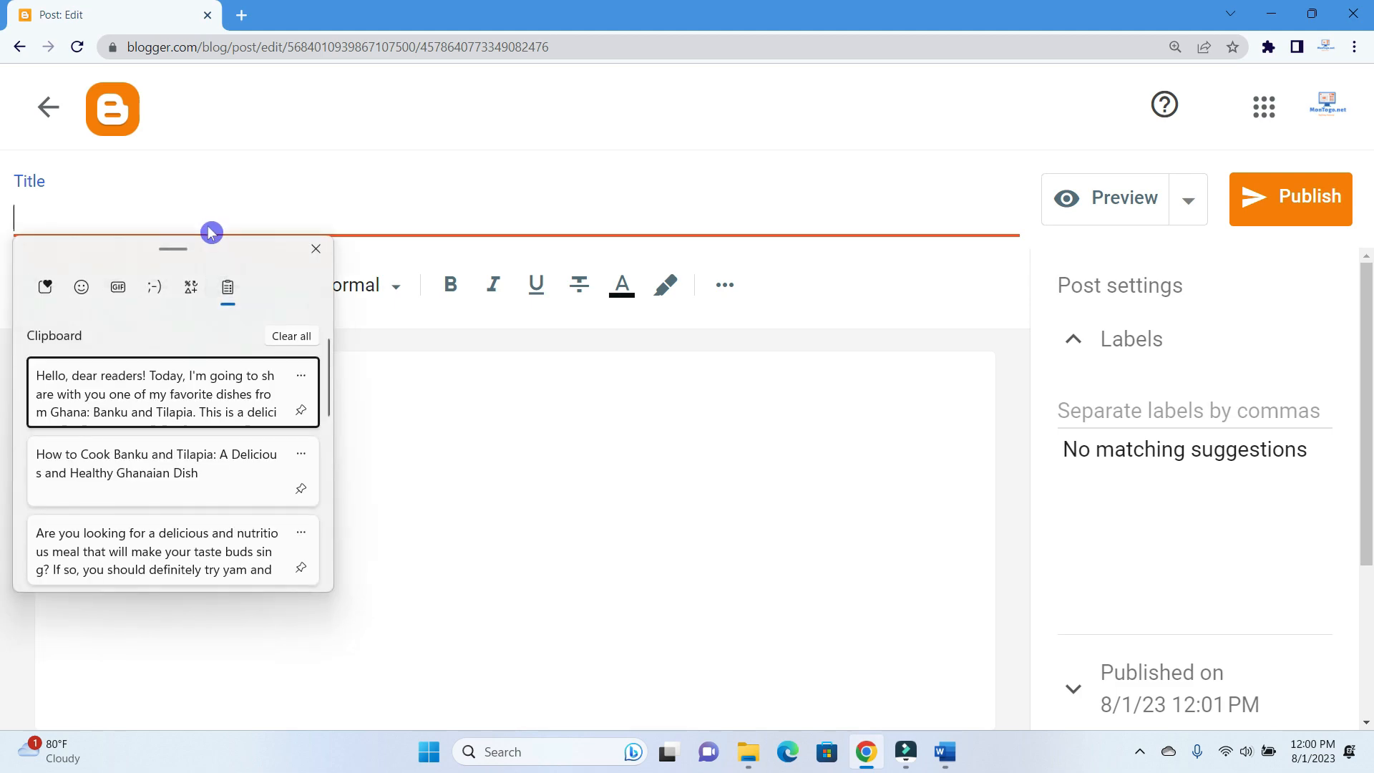
pyautogui.click(141, 487)
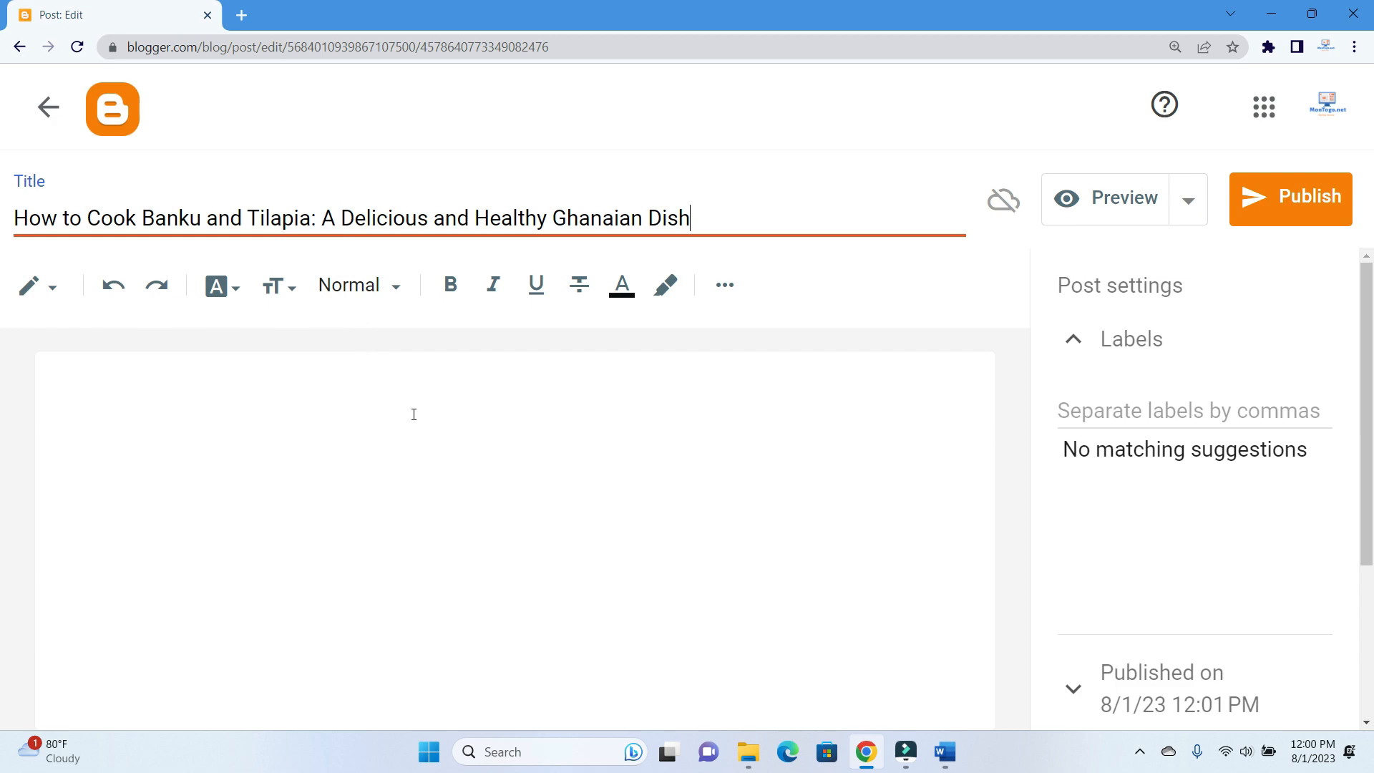
pyautogui.click(391, 430)
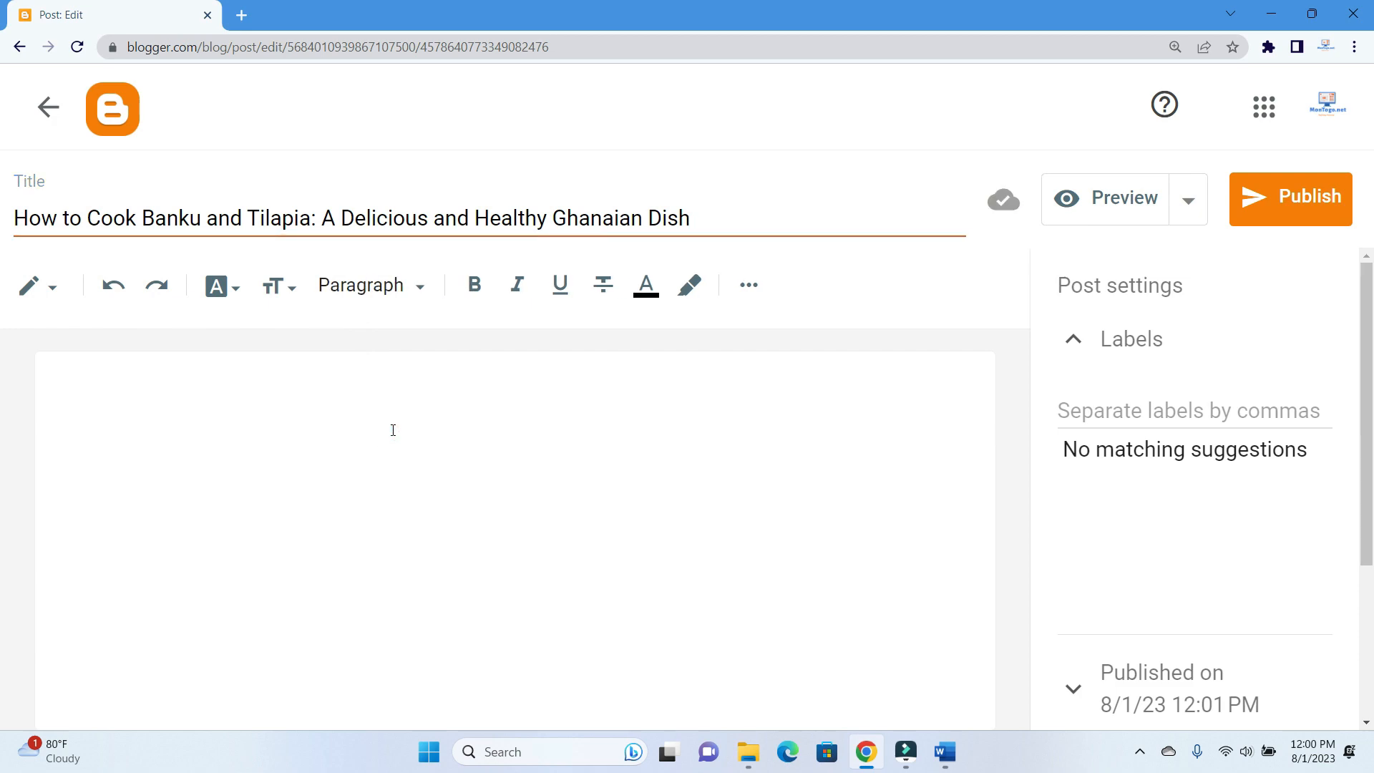
# Paste the copied banku and tilapia article, starting "Hello, dear readers!", from the clipboard history into the post body
pyautogui.press('super+v')
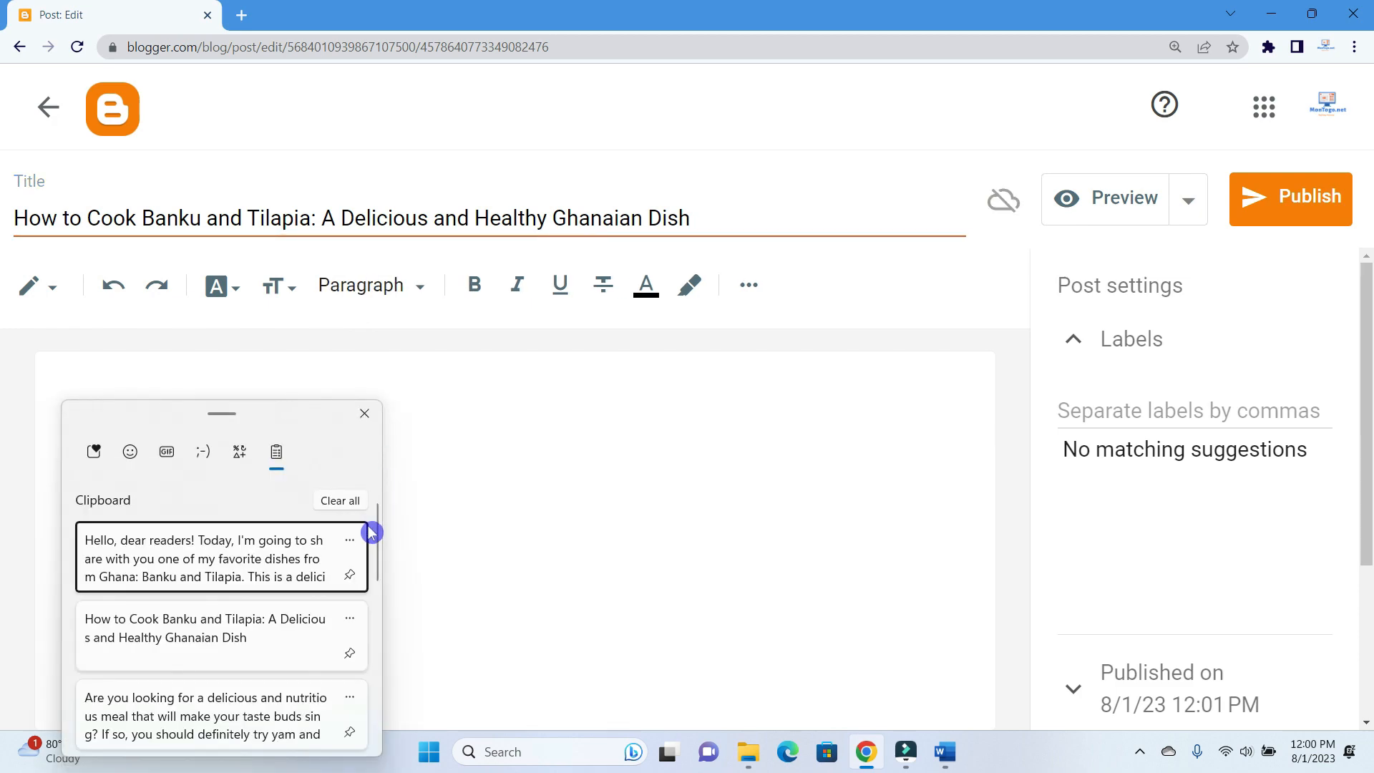
pyautogui.click(199, 559)
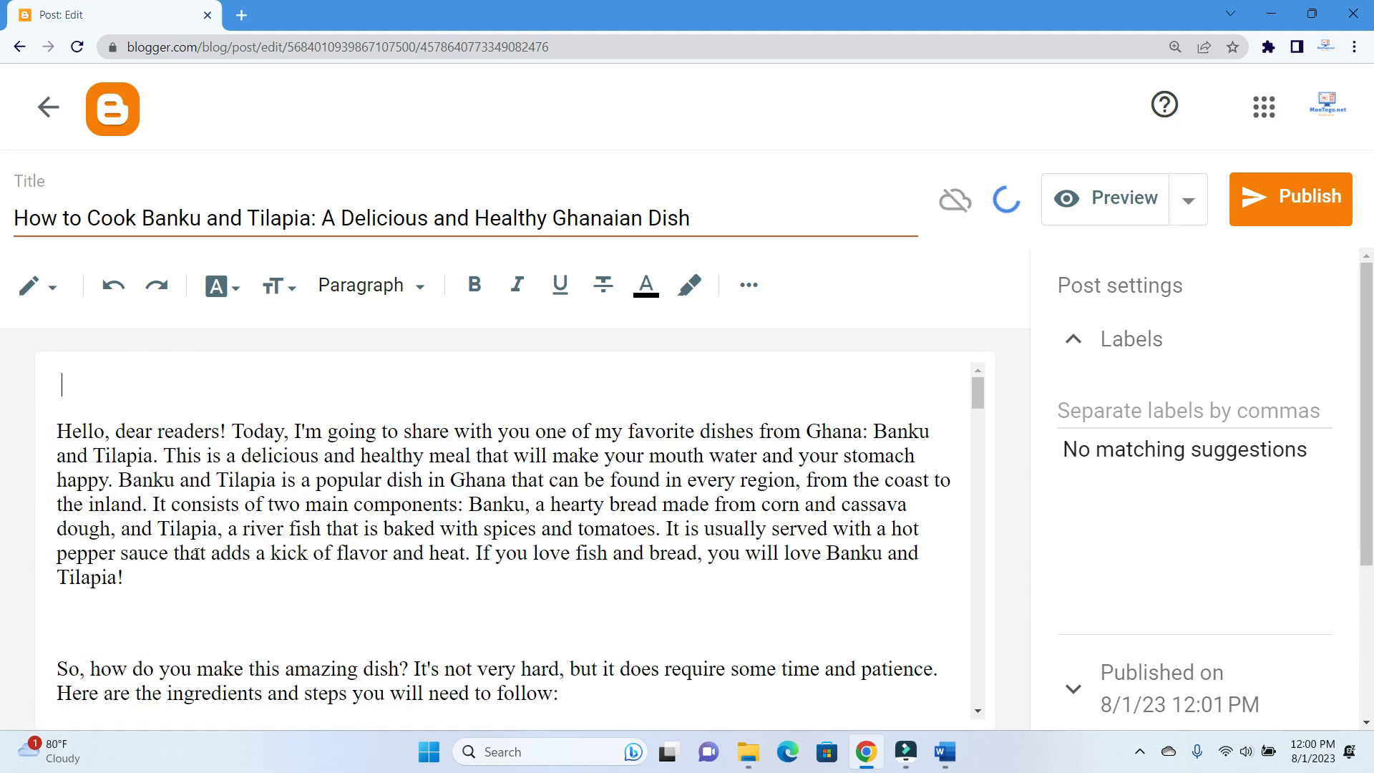
pyautogui.scroll(-5, 466, 542)
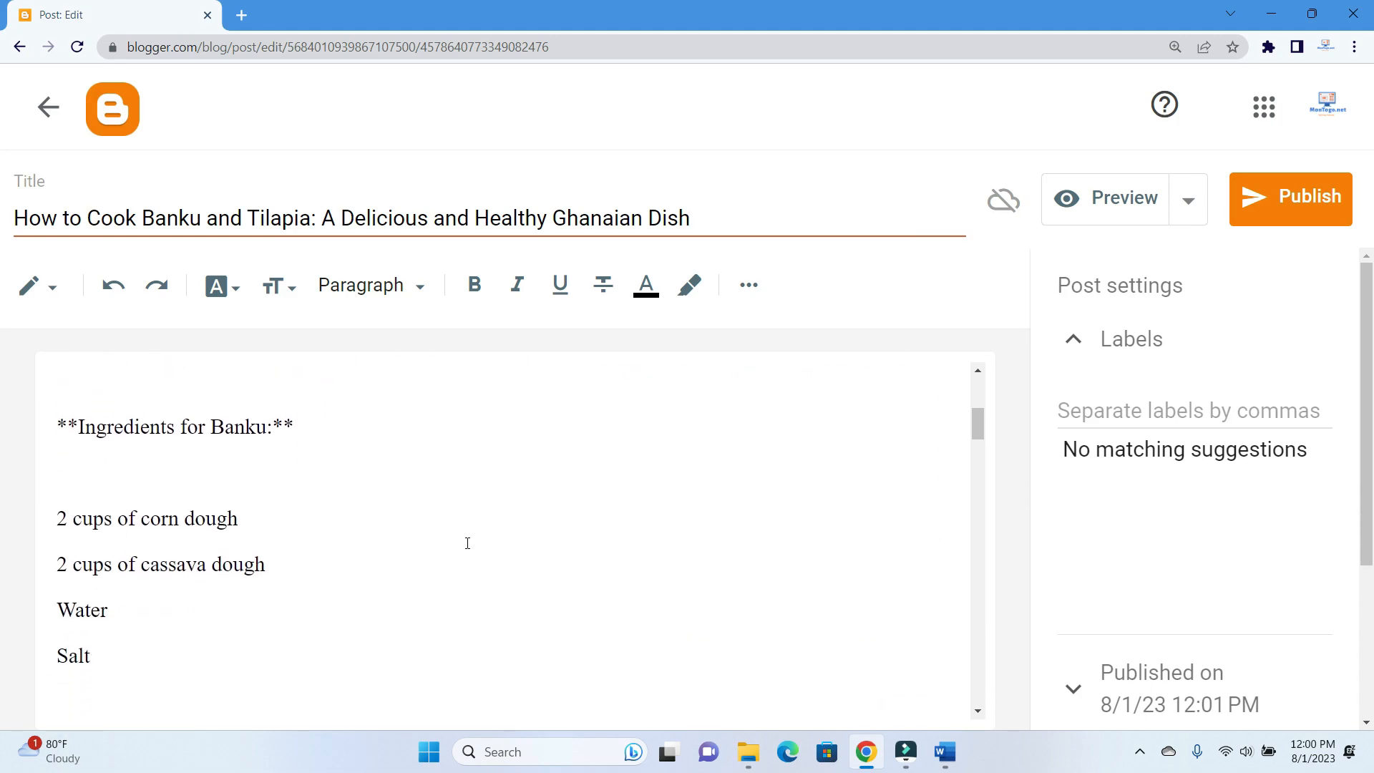
pyautogui.scroll(2, 467, 543)
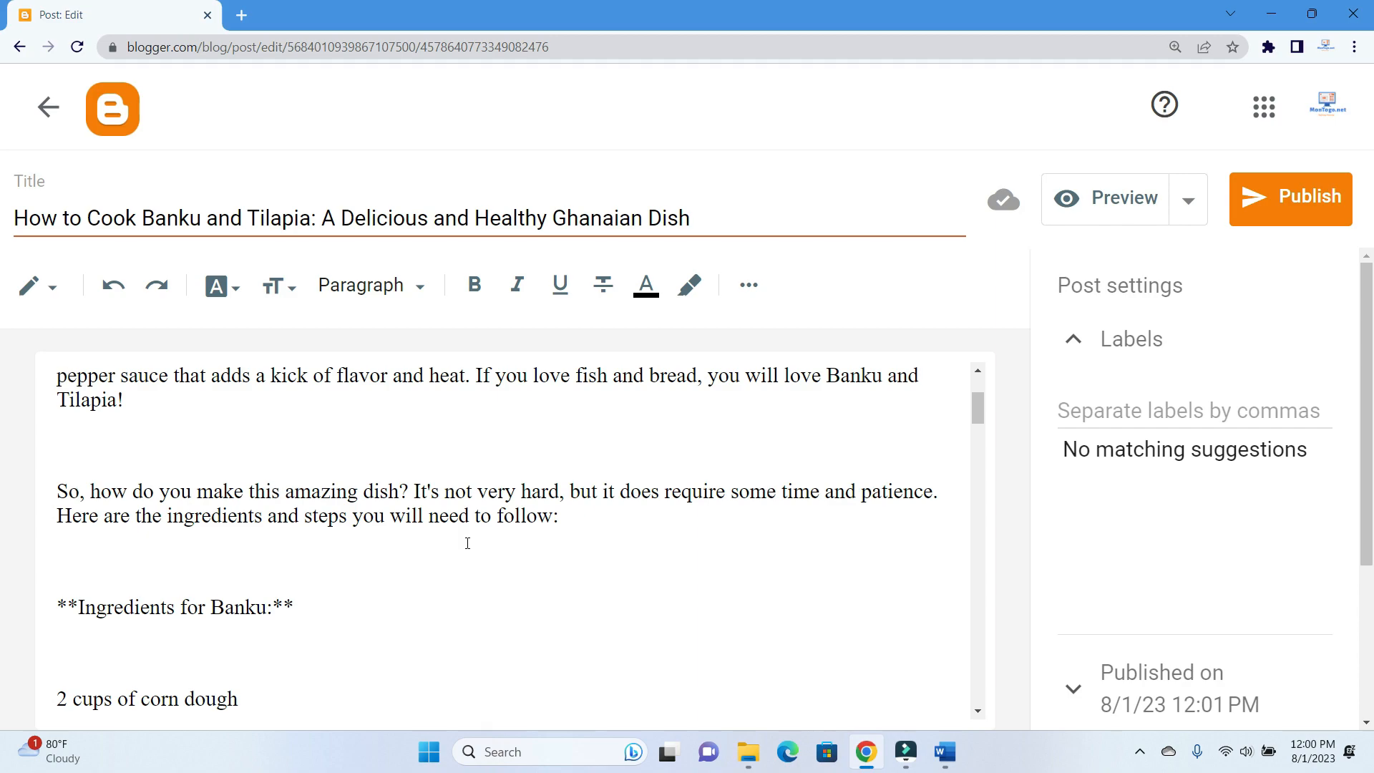
pyautogui.scroll(3, 467, 543)
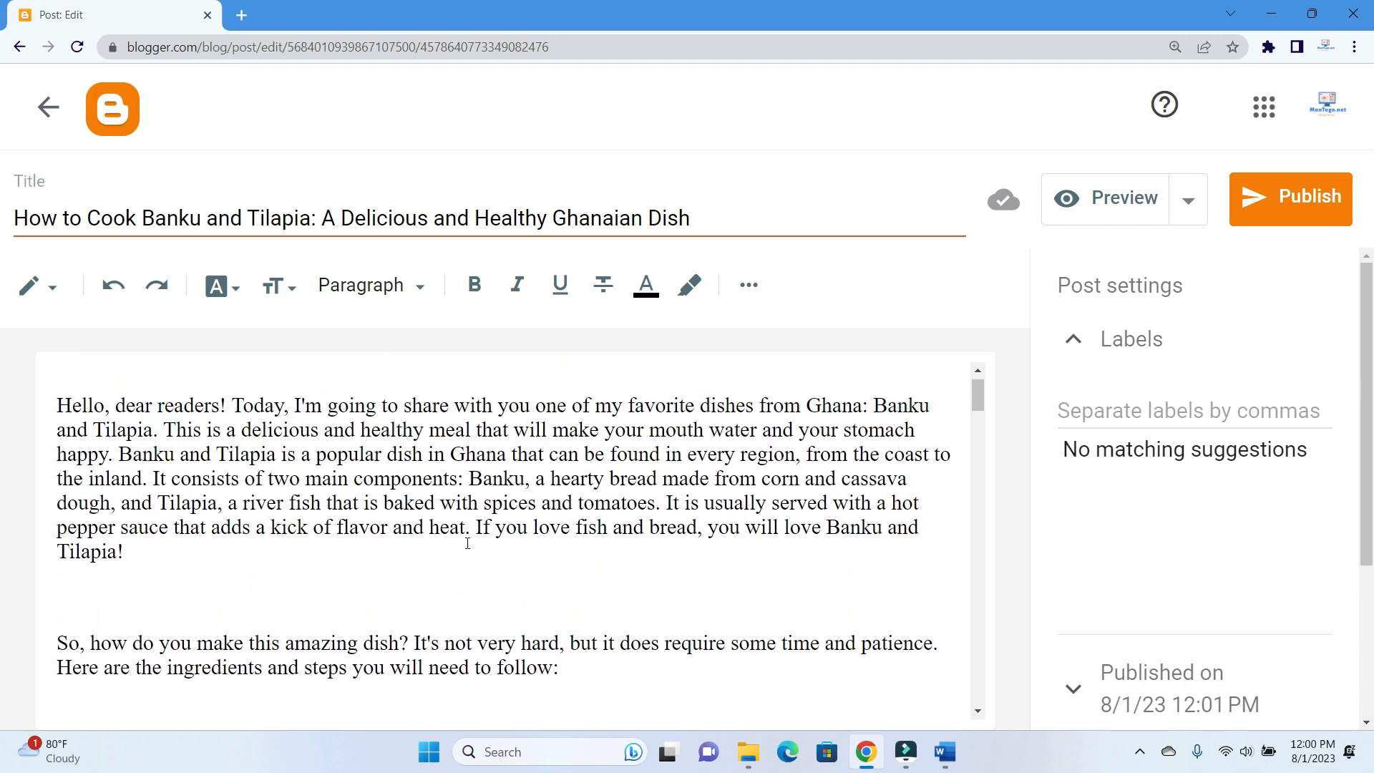
# Preview the draft post, examine the whole article in the desktop layout, and close the preview
pyautogui.click(1134, 197)
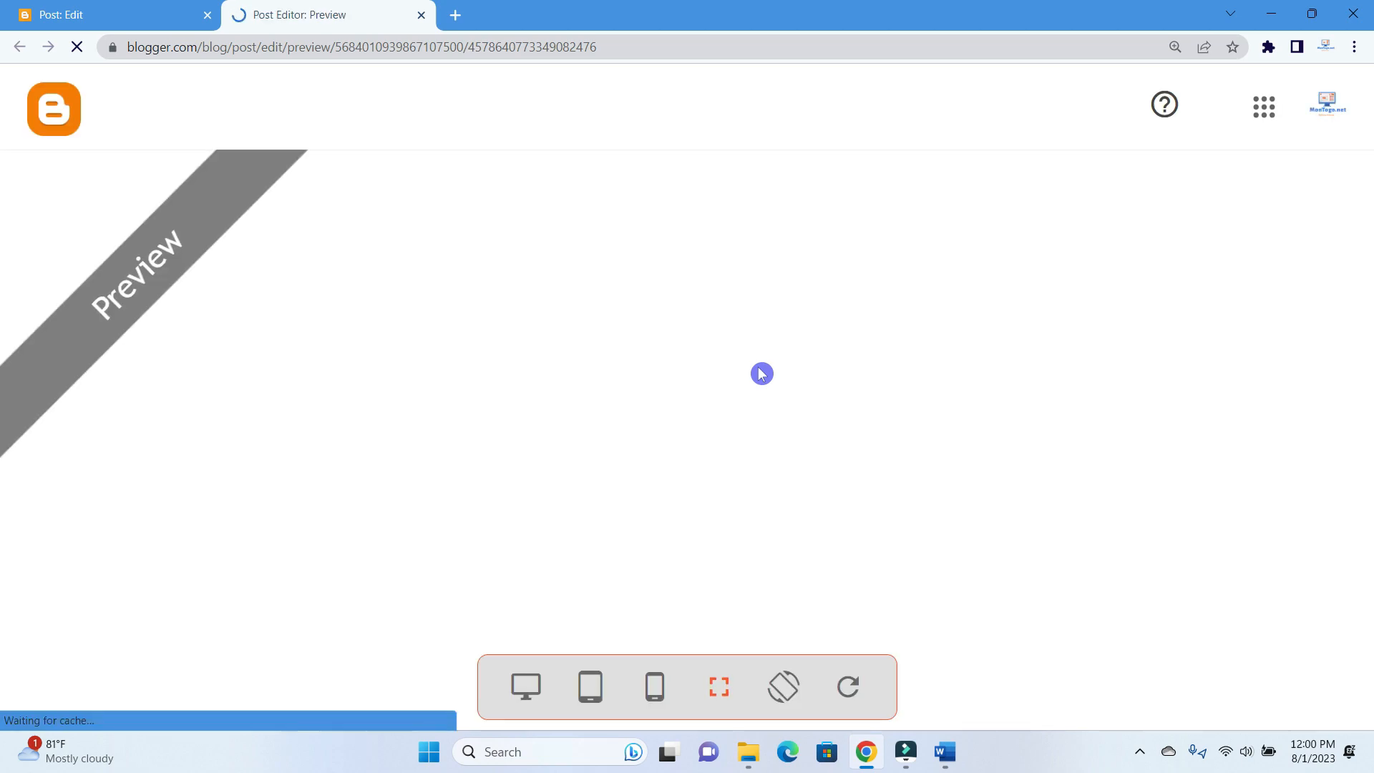
pyautogui.scroll(-5, 761, 373)
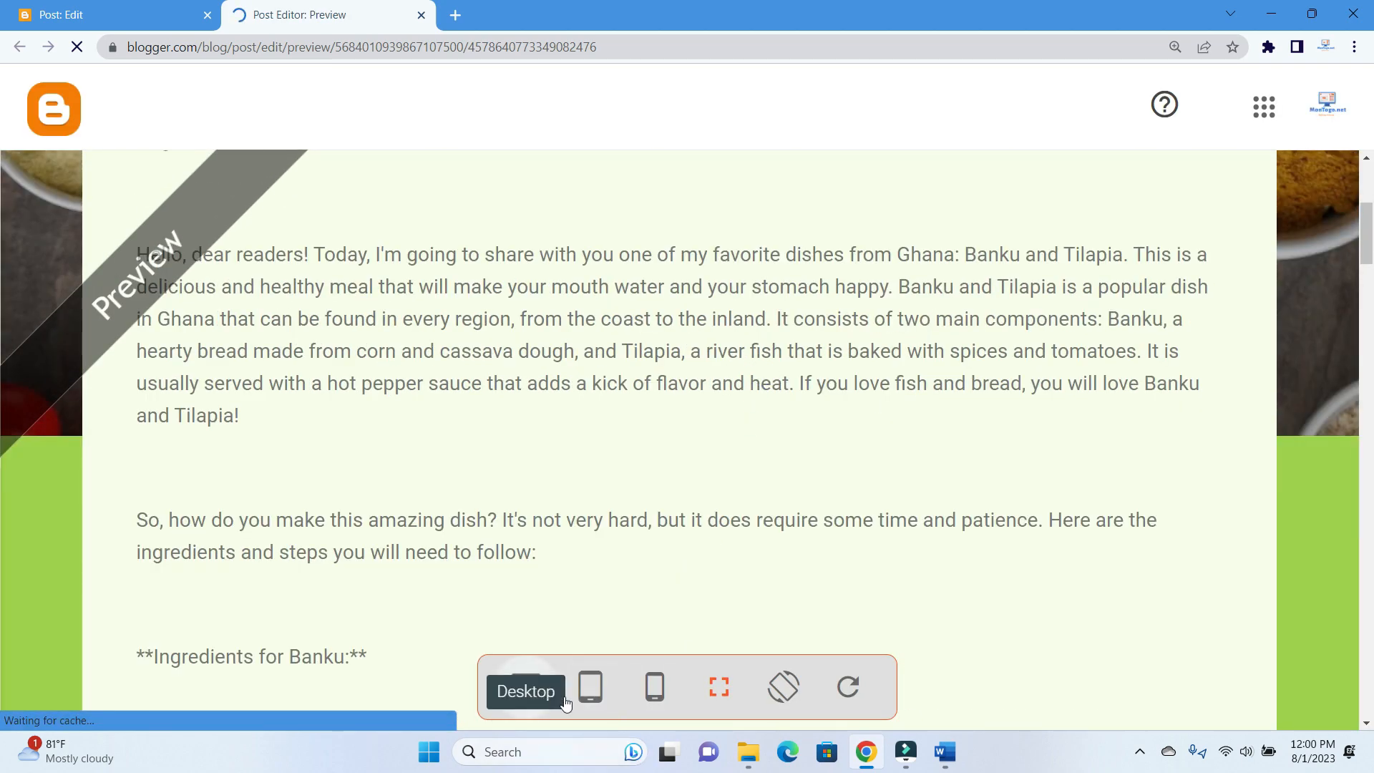
pyautogui.click(530, 683)
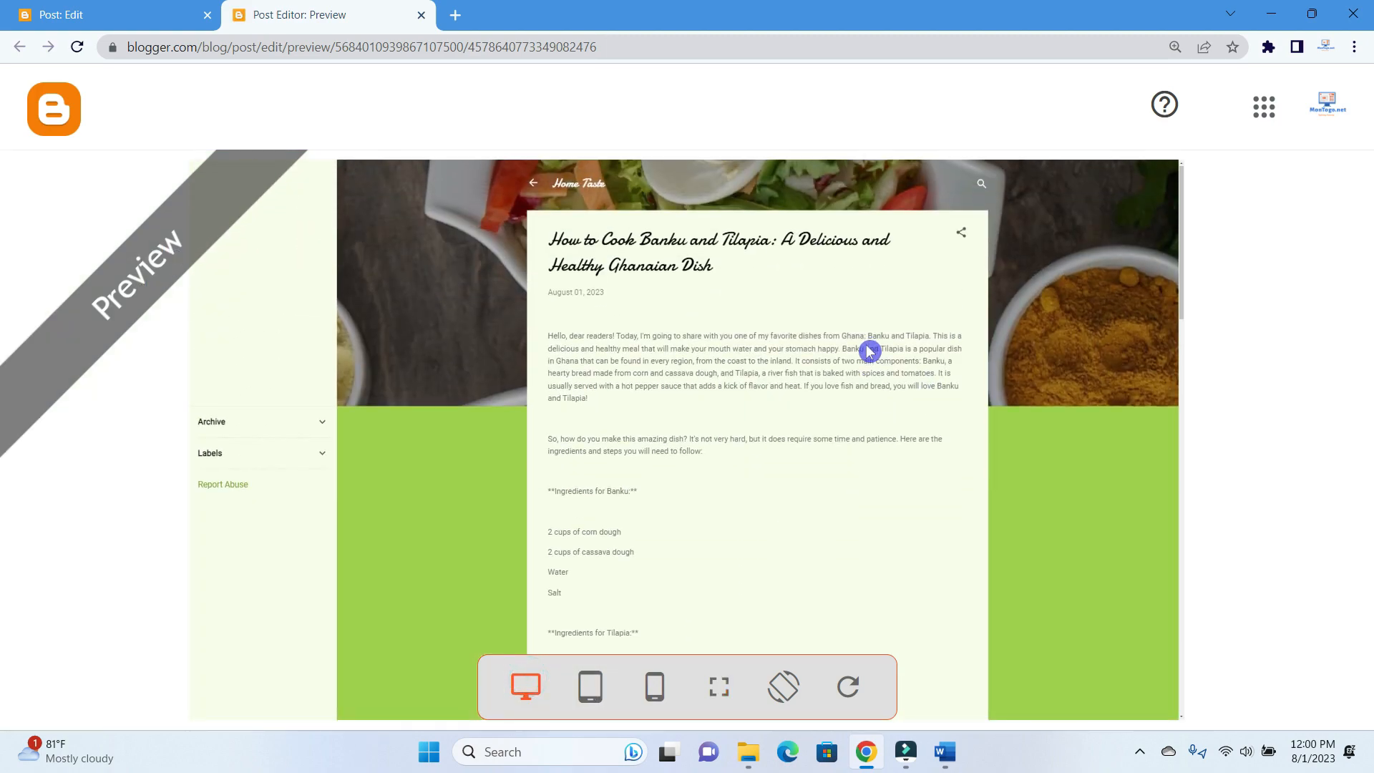
pyautogui.scroll(-10, 870, 351)
pyautogui.scroll(-5, 869, 351)
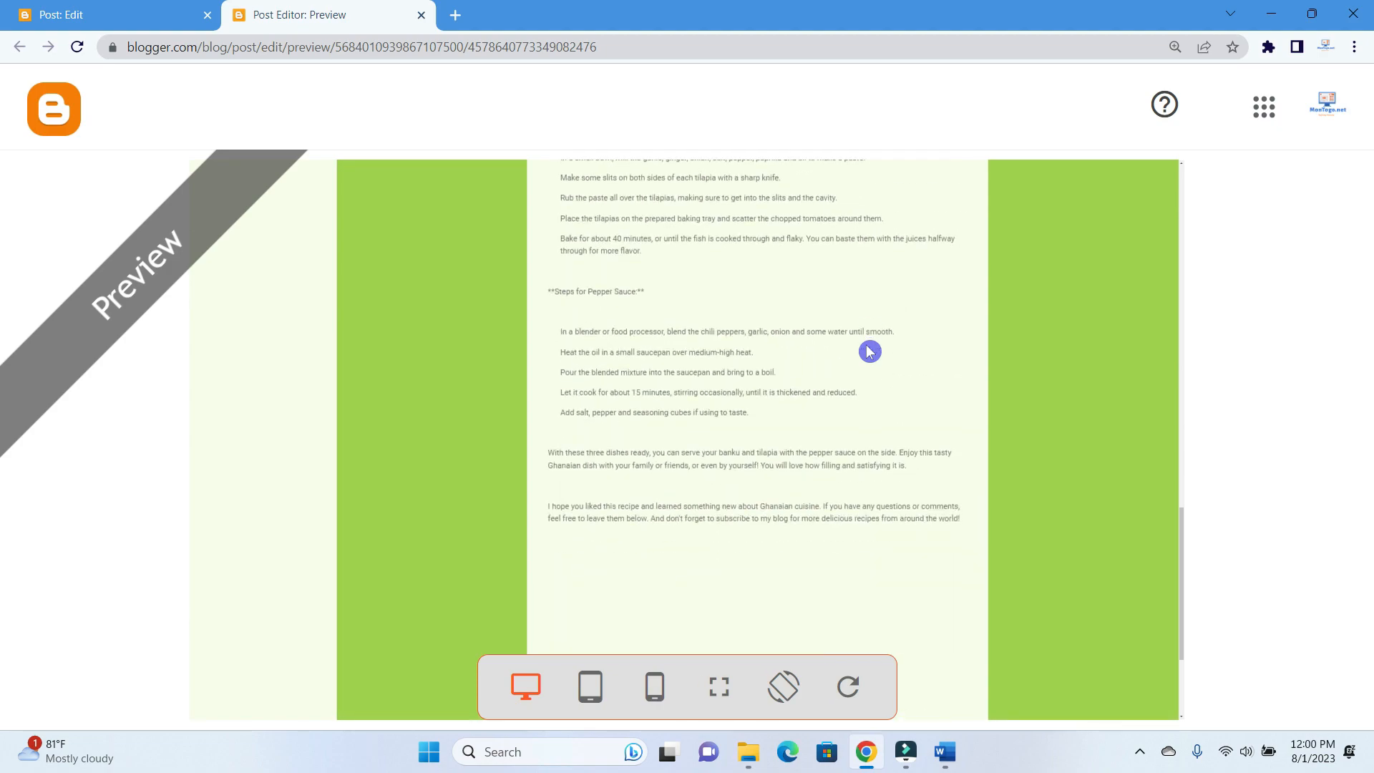
pyautogui.scroll(6, 869, 352)
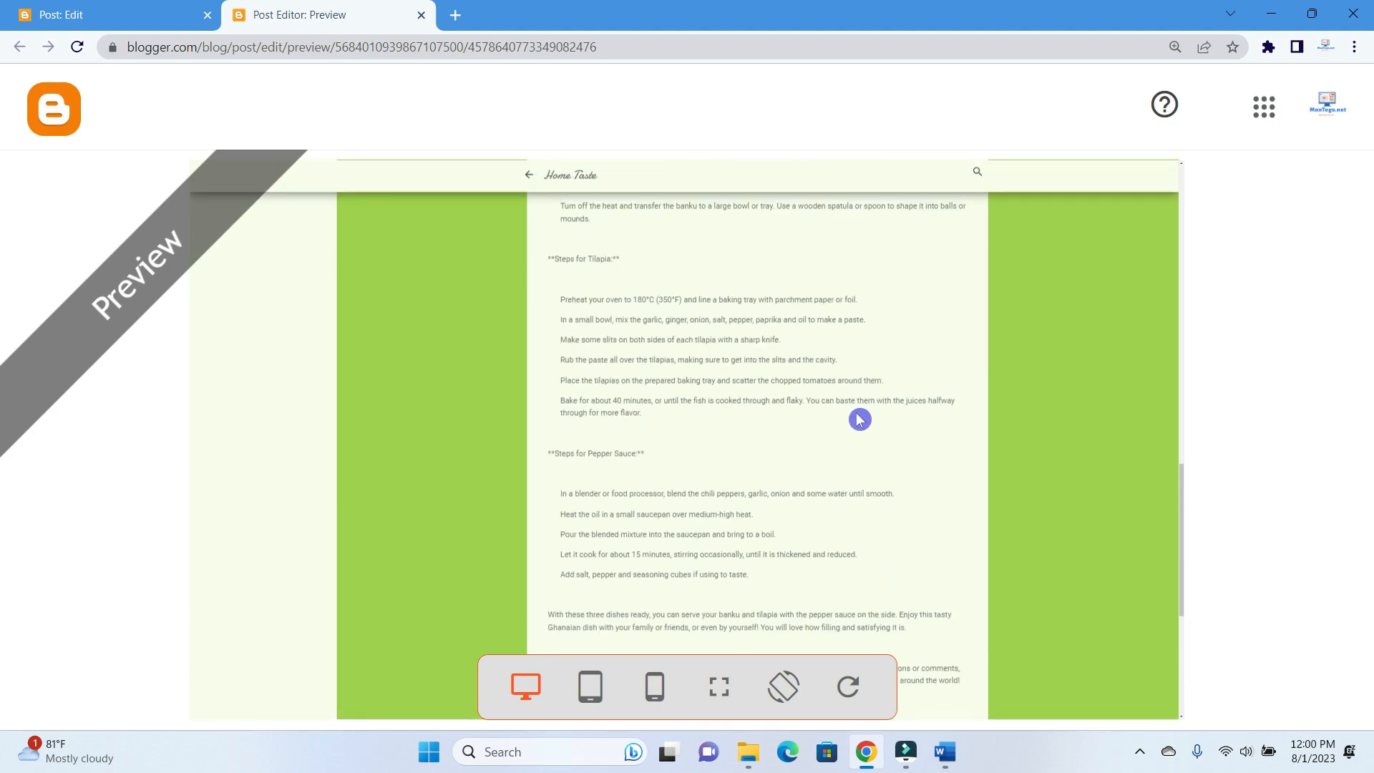
pyautogui.scroll(6, 870, 416)
pyautogui.scroll(6, 869, 416)
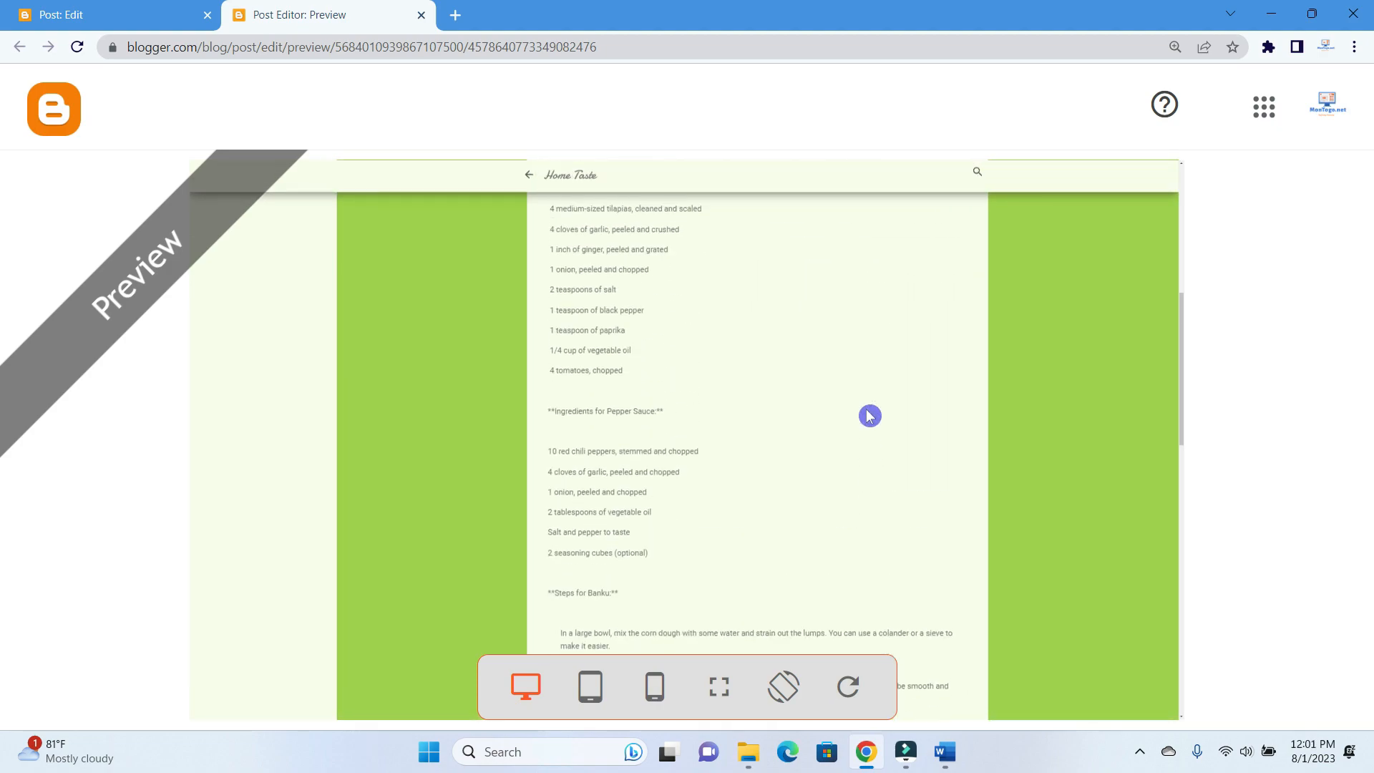
pyautogui.scroll(3, 869, 416)
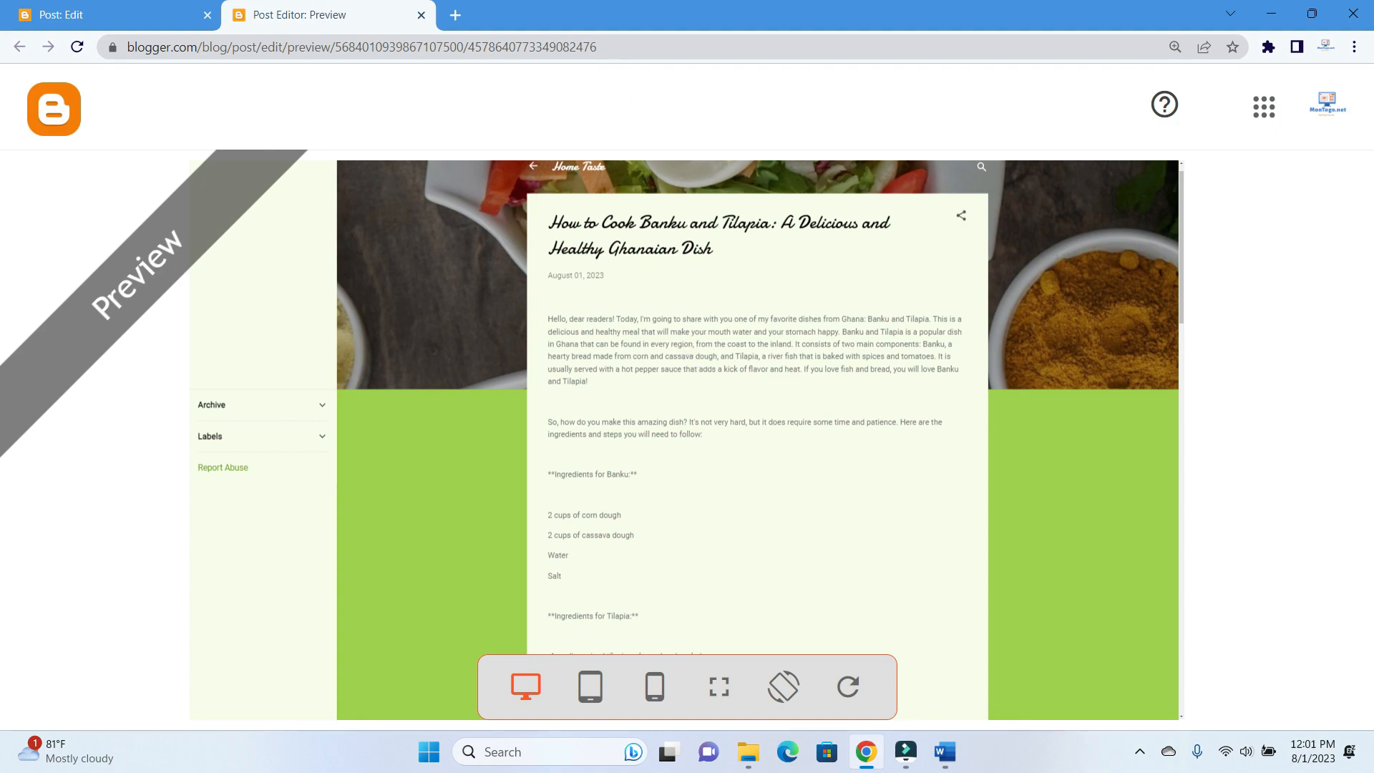
pyautogui.click(421, 15)
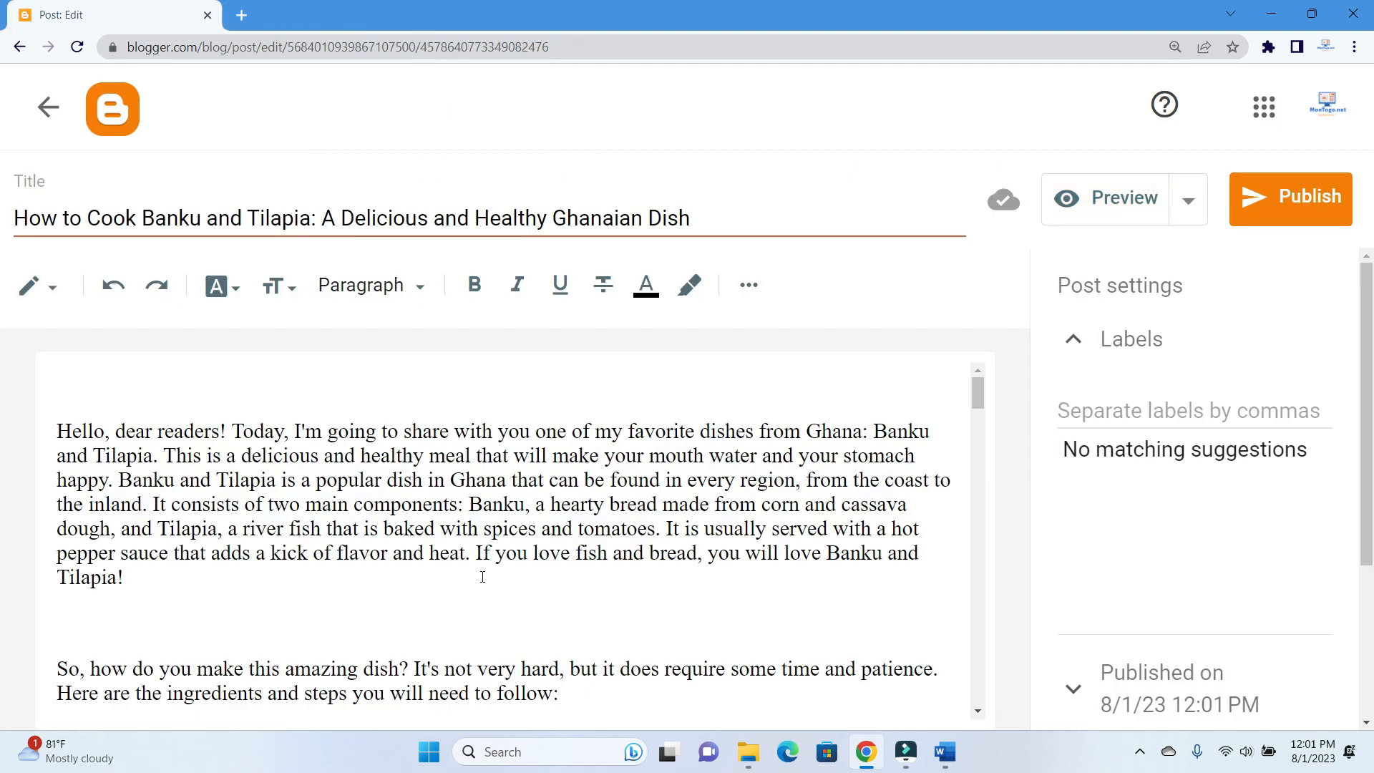
# Remove the double asterisks before and after the "Ingredients for Banku:" line
pyautogui.scroll(-1, 483, 577)
pyautogui.scroll(-4, 483, 577)
pyautogui.scroll(1, 236, 516)
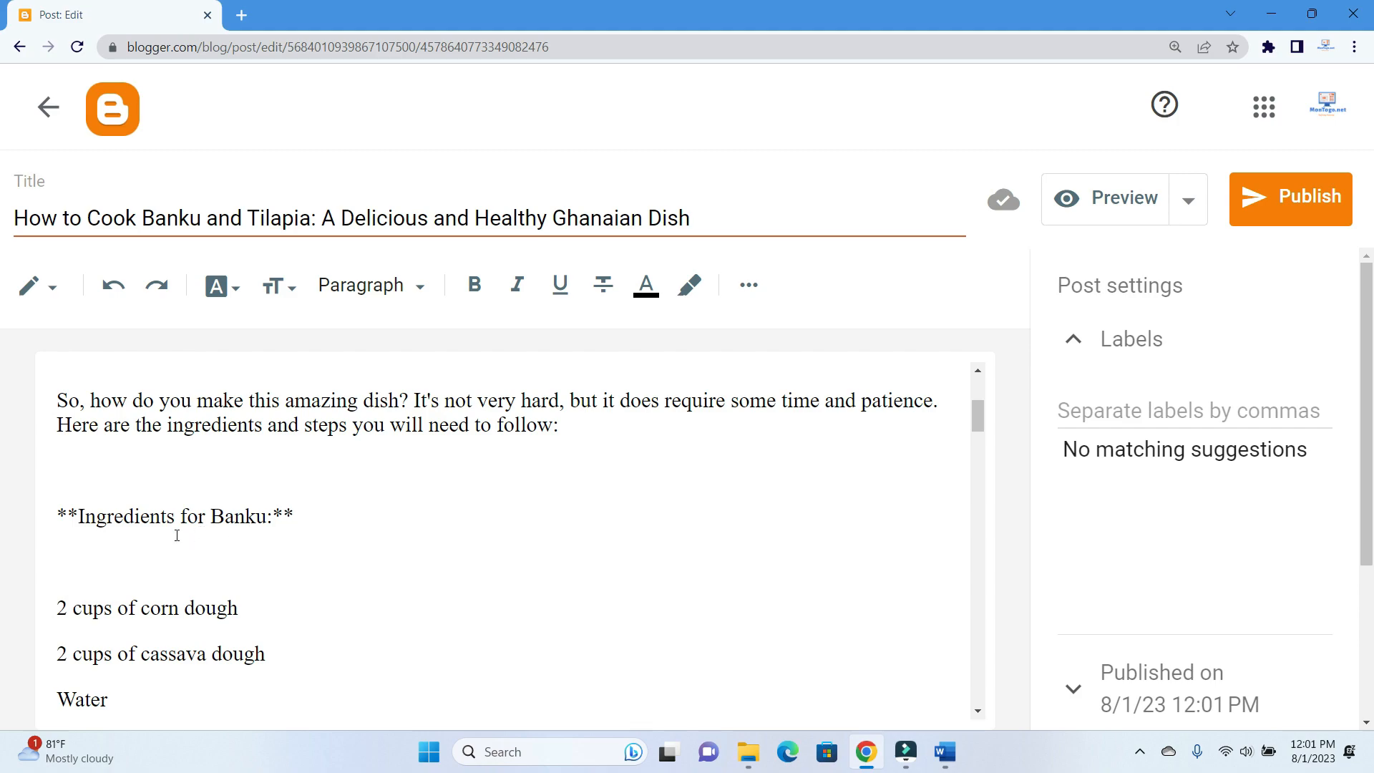
pyautogui.scroll(-1, 254, 427)
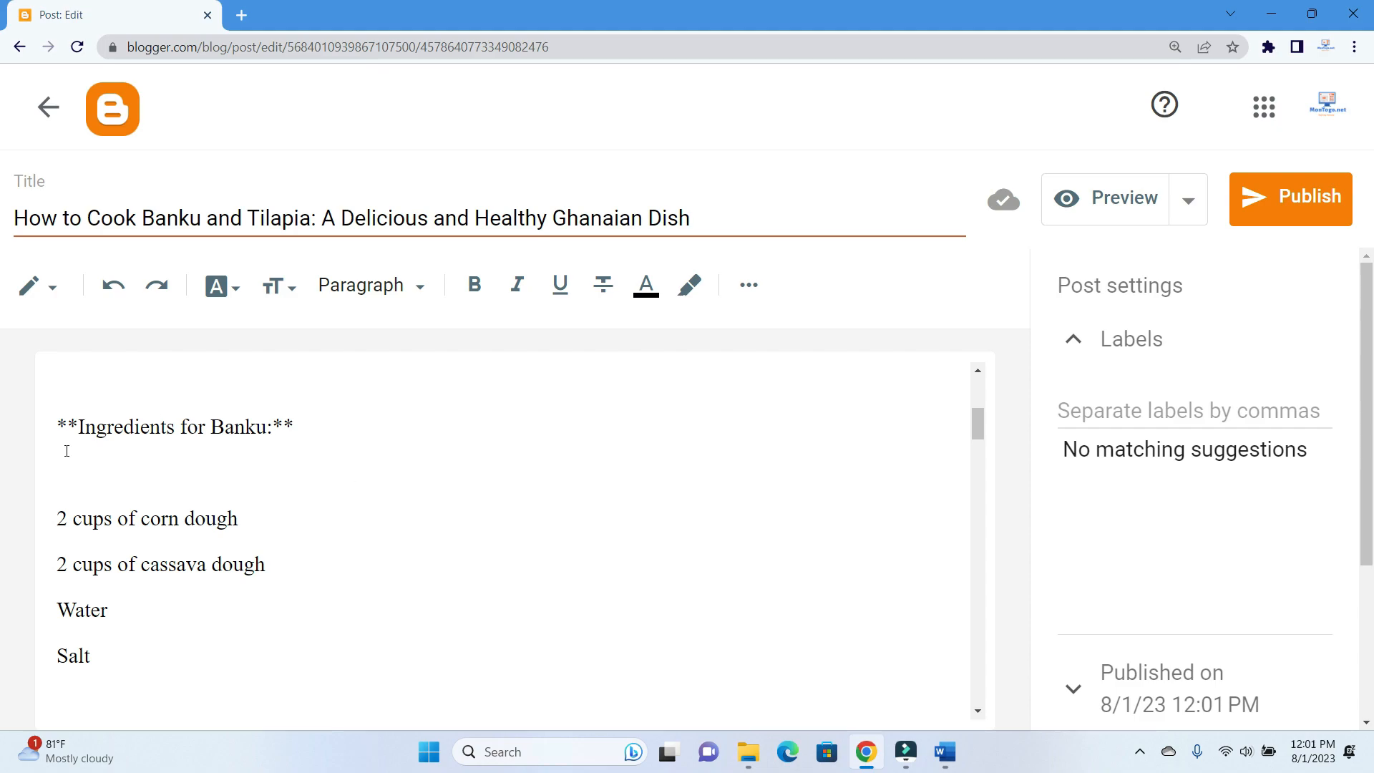
pyautogui.click(76, 422)
pyautogui.press('BackSpace')
pyautogui.press('BackSpace')
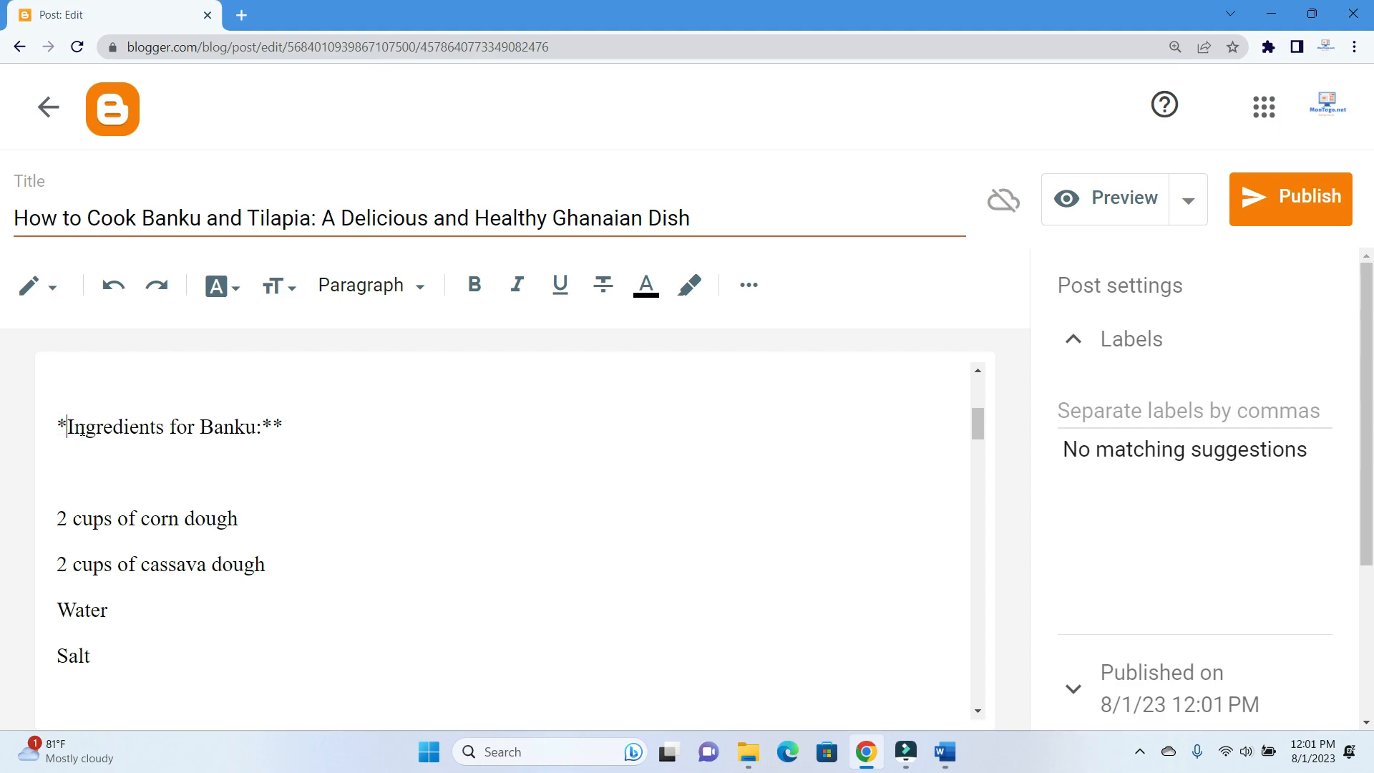
pyautogui.click(300, 416)
pyautogui.press('BackSpace')
pyautogui.press('BackSpace')
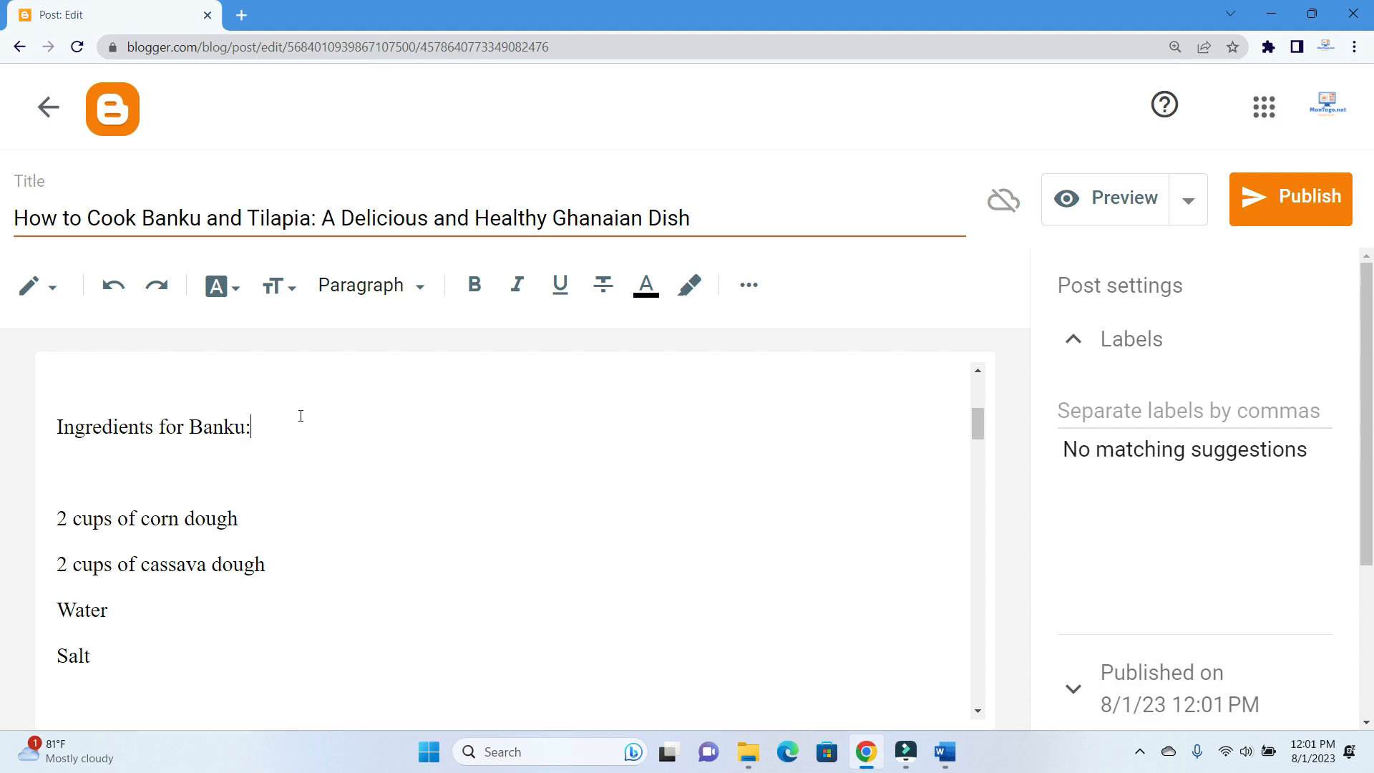
# Format the "Ingredients for Banku:" line with the Heading style
pyautogui.moveTo(273, 423); pyautogui.dragTo(22, 425)
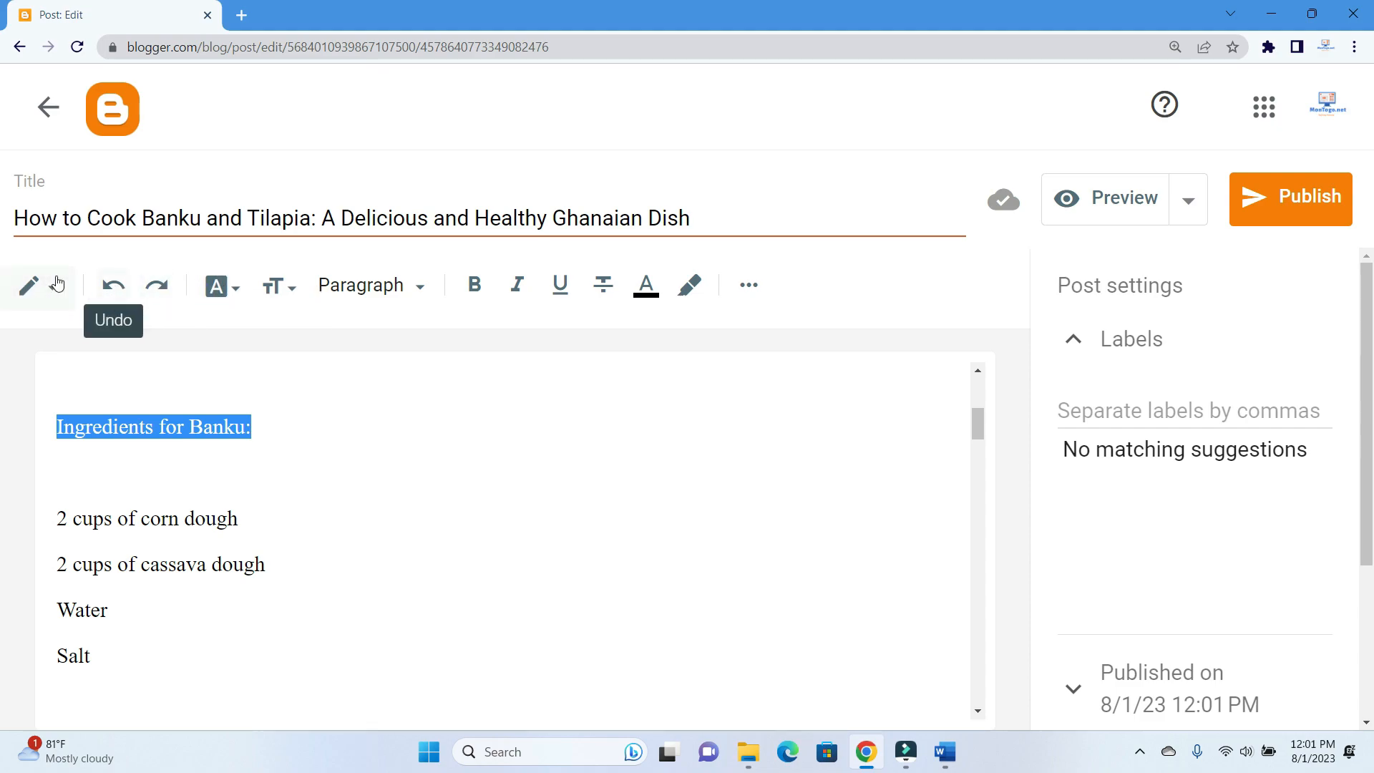
pyautogui.click(422, 287)
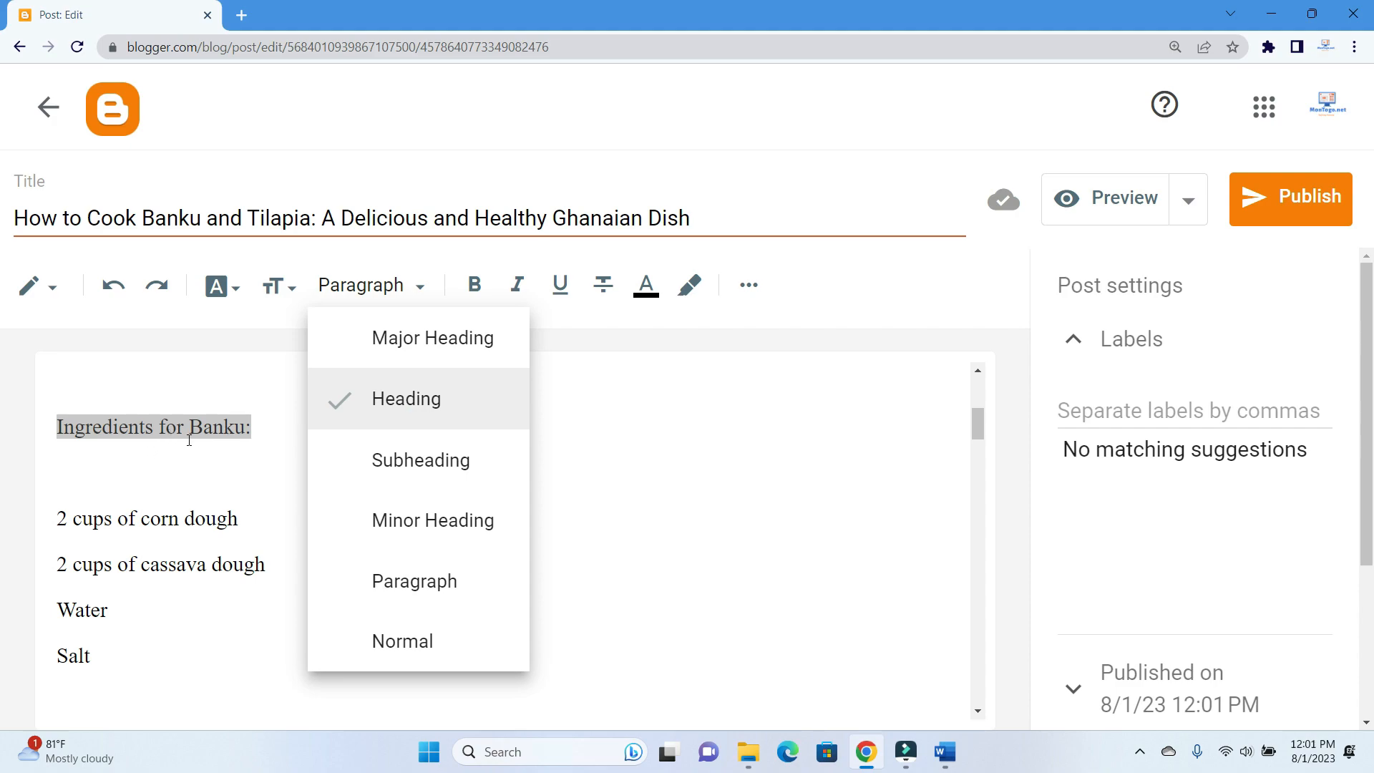
pyautogui.click(423, 420)
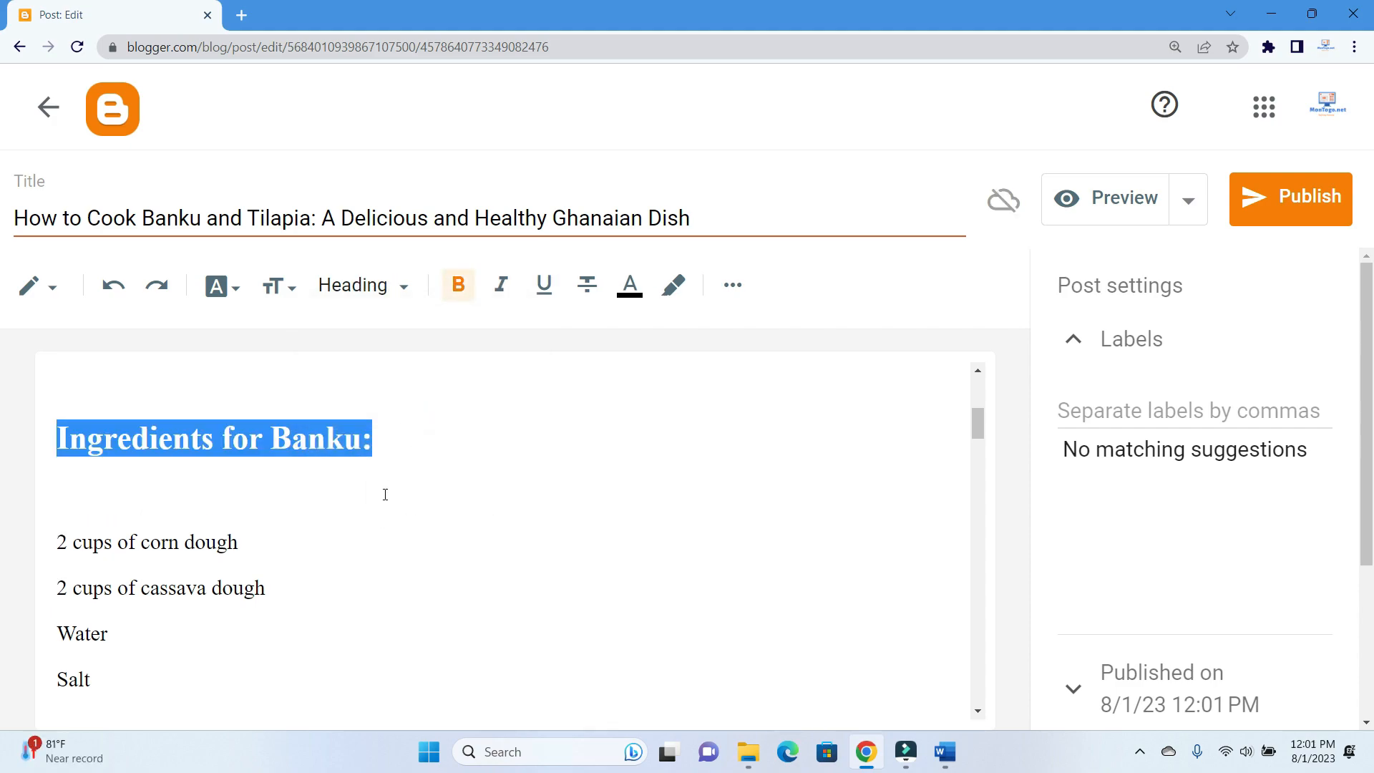
# Turn the four banku ingredients, from "2 cups of corn dough" to "Salt", into a bulleted list
pyautogui.scroll(-2, 229, 632)
pyautogui.scroll(1, 229, 632)
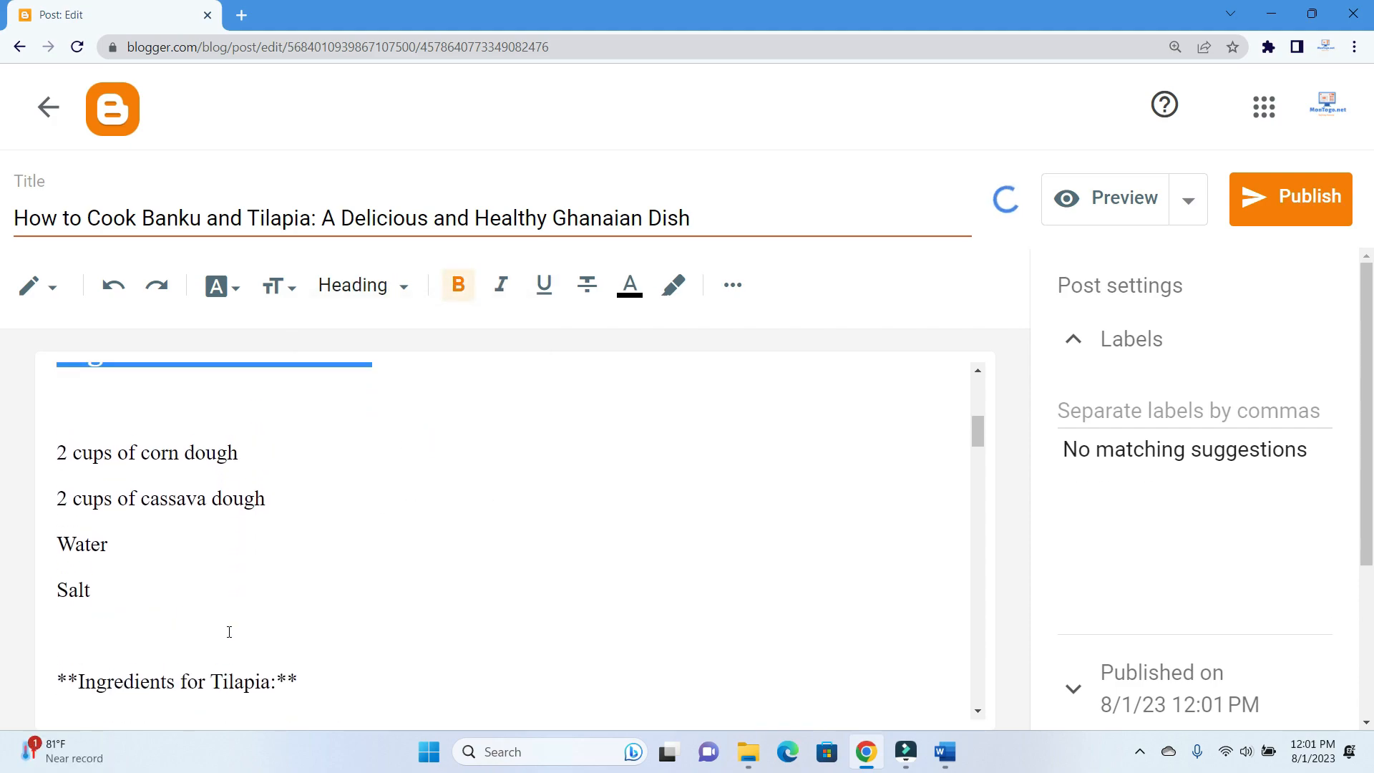
pyautogui.scroll(-1, 229, 632)
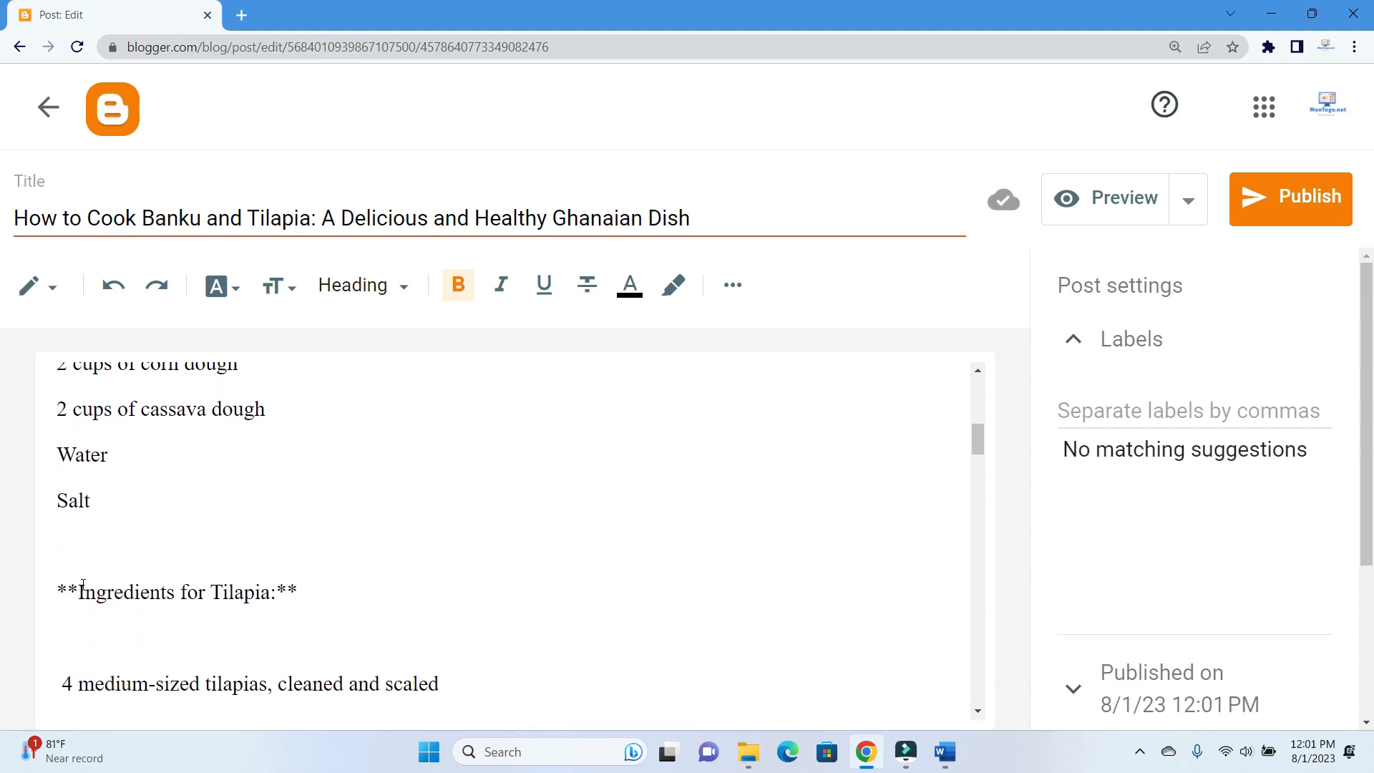
pyautogui.scroll(2, 141, 506)
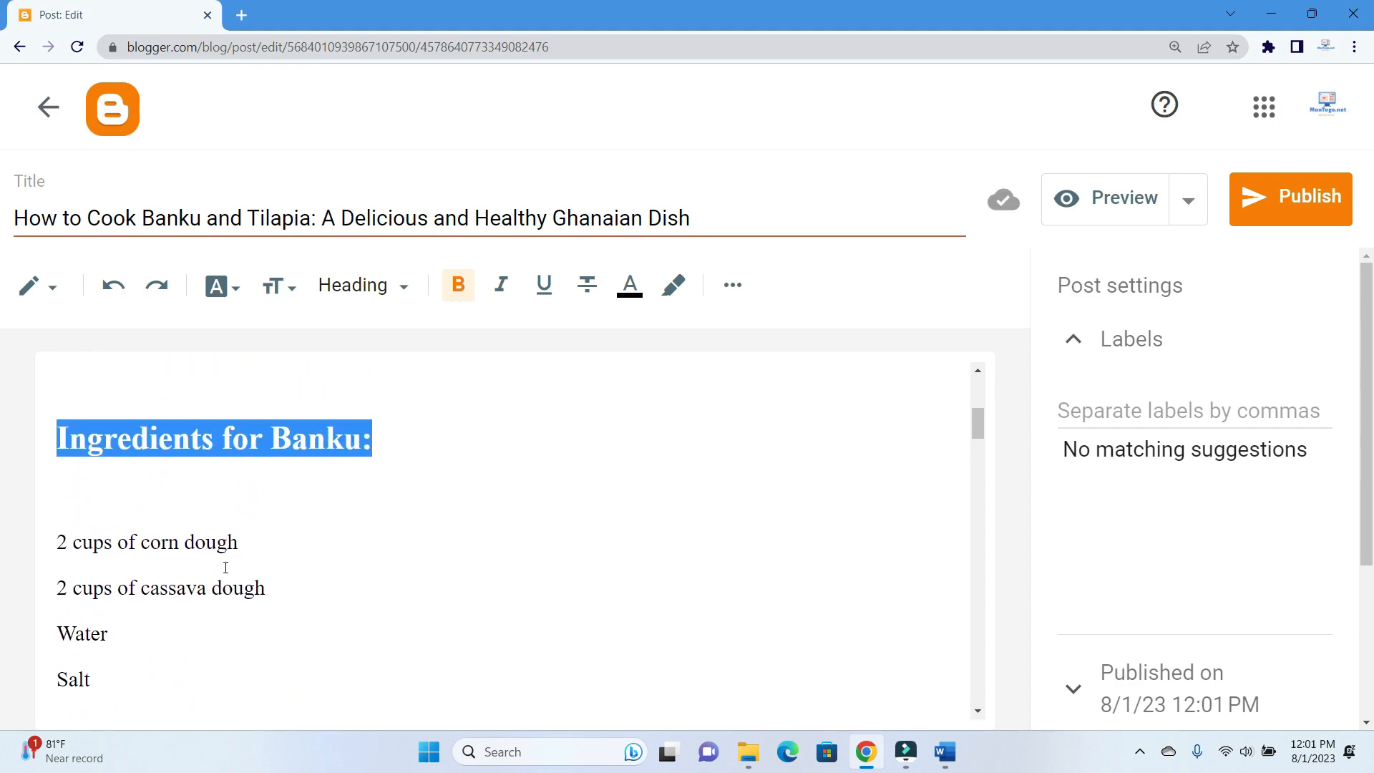
pyautogui.scroll(-1, 225, 568)
pyautogui.scroll(1, 91, 480)
pyautogui.scroll(-1, 122, 673)
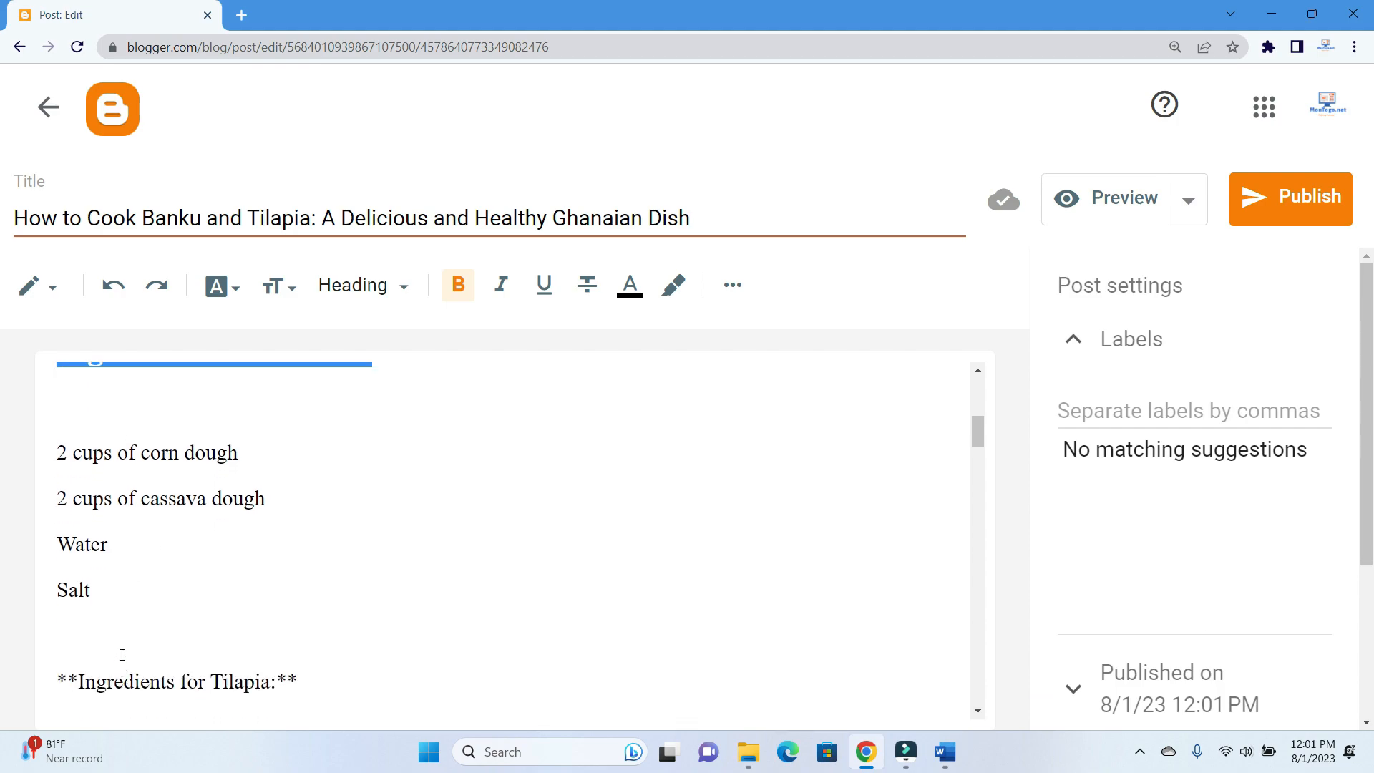
pyautogui.click(115, 582)
pyautogui.moveTo(114, 582); pyautogui.dragTo(46, 417)
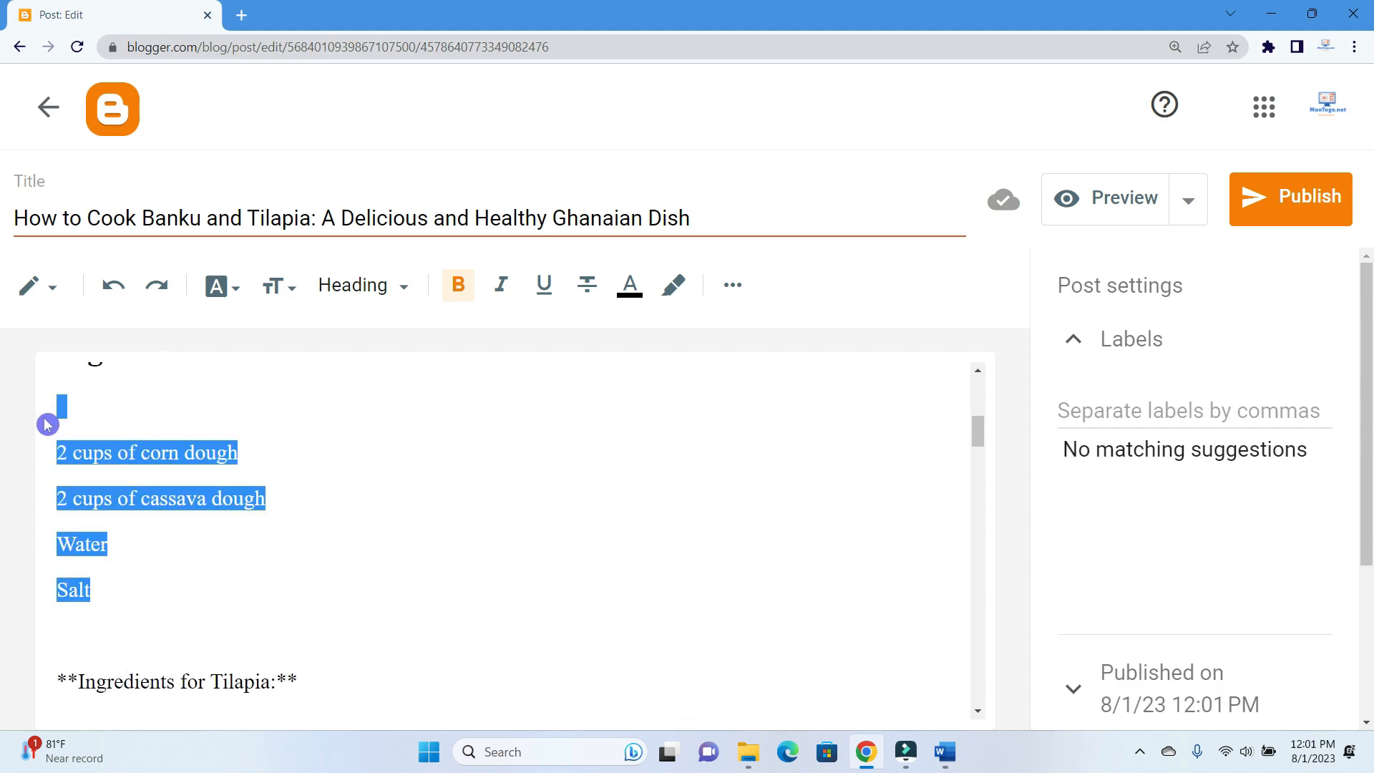
pyautogui.click(151, 551)
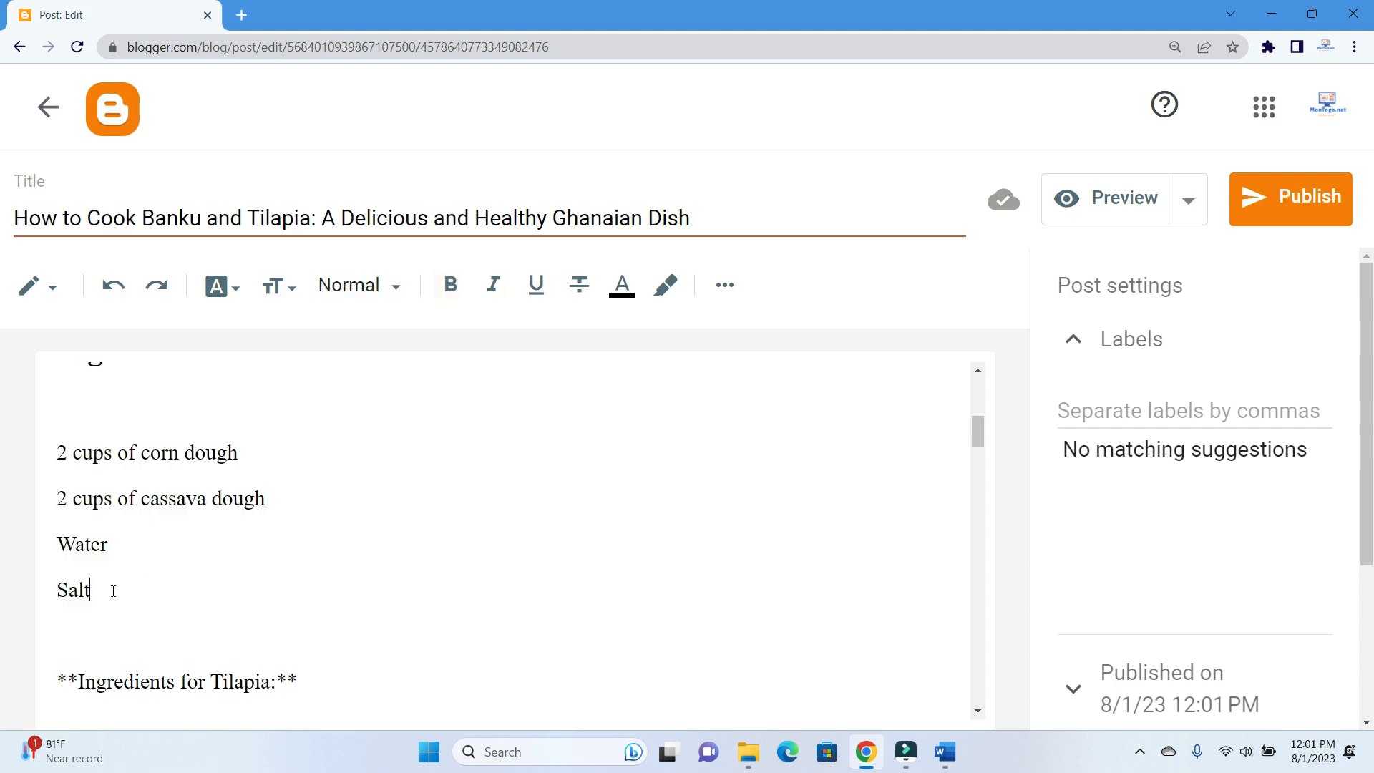
pyautogui.moveTo(110, 587); pyautogui.dragTo(59, 427)
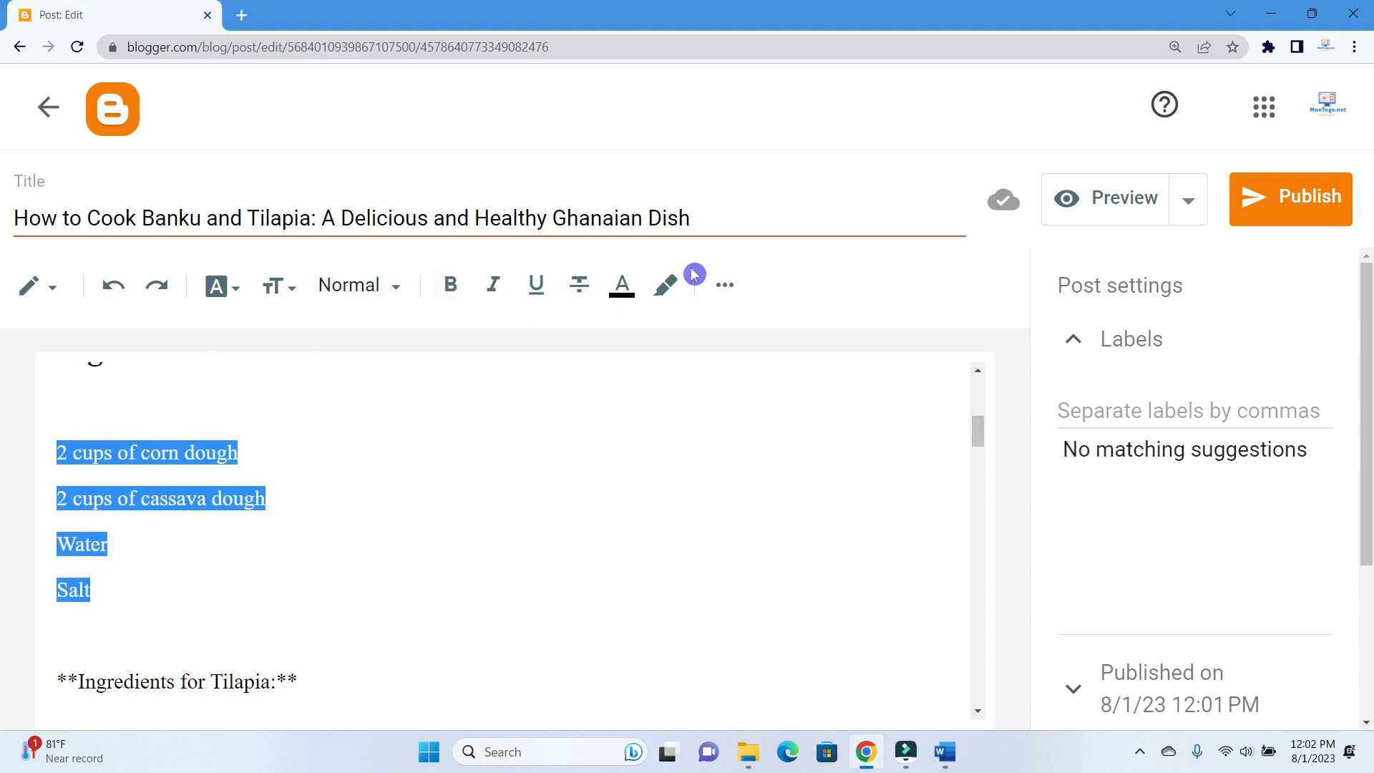
pyautogui.click(725, 284)
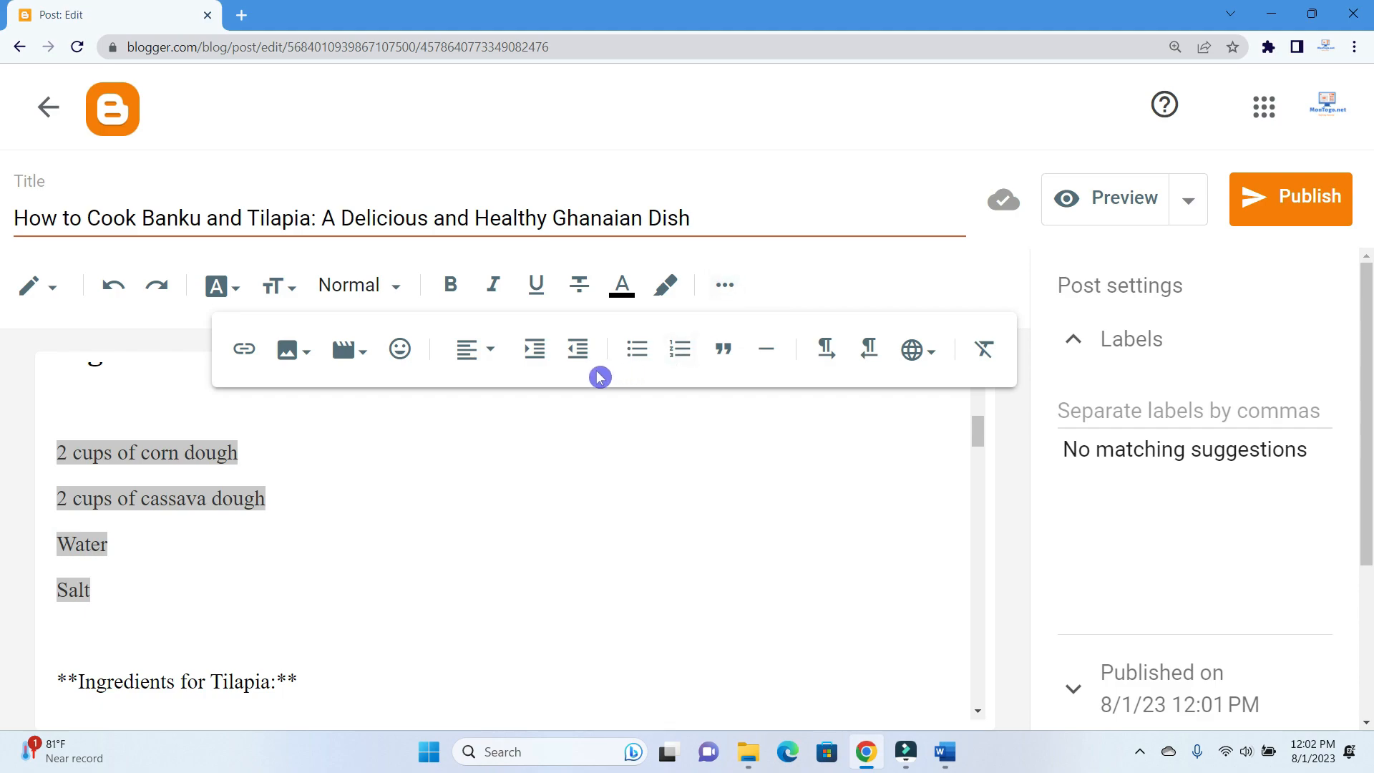
pyautogui.click(630, 351)
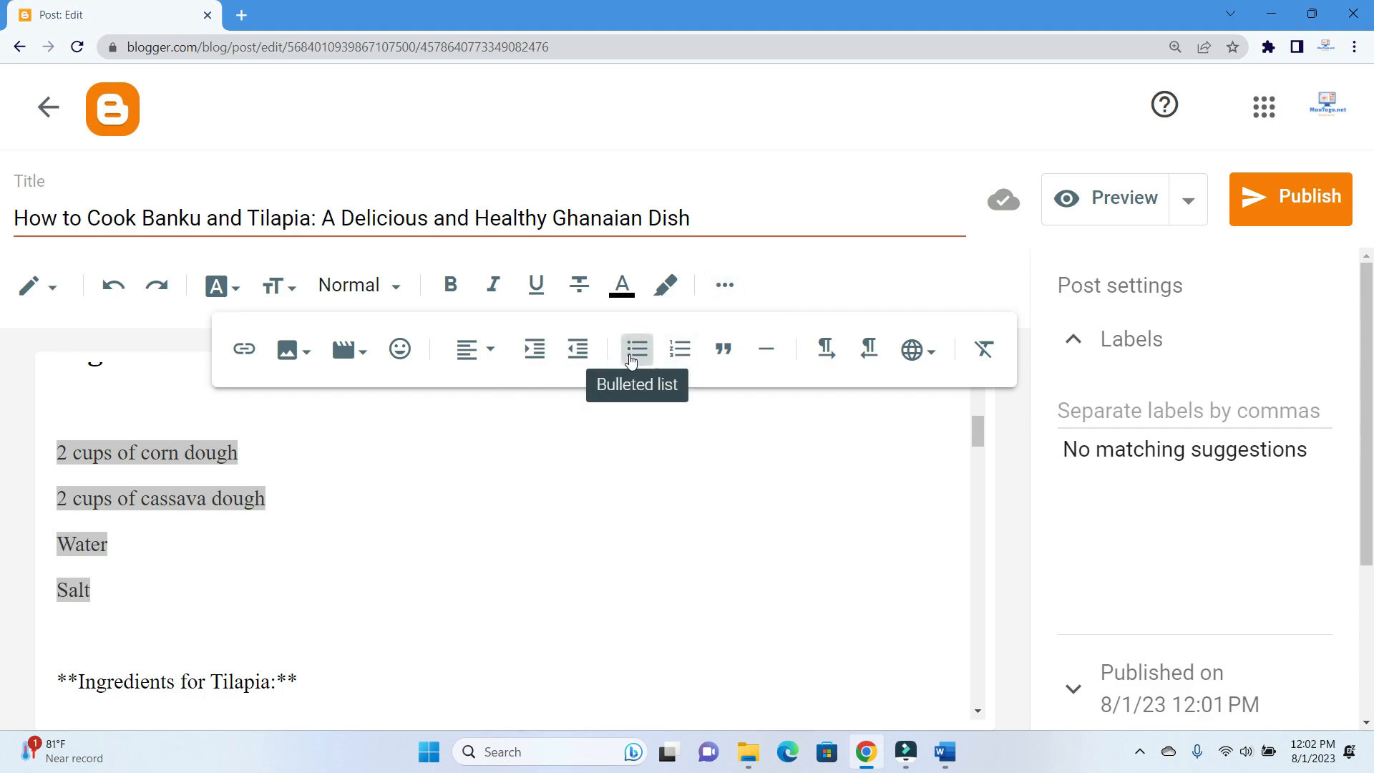
pyautogui.click(393, 561)
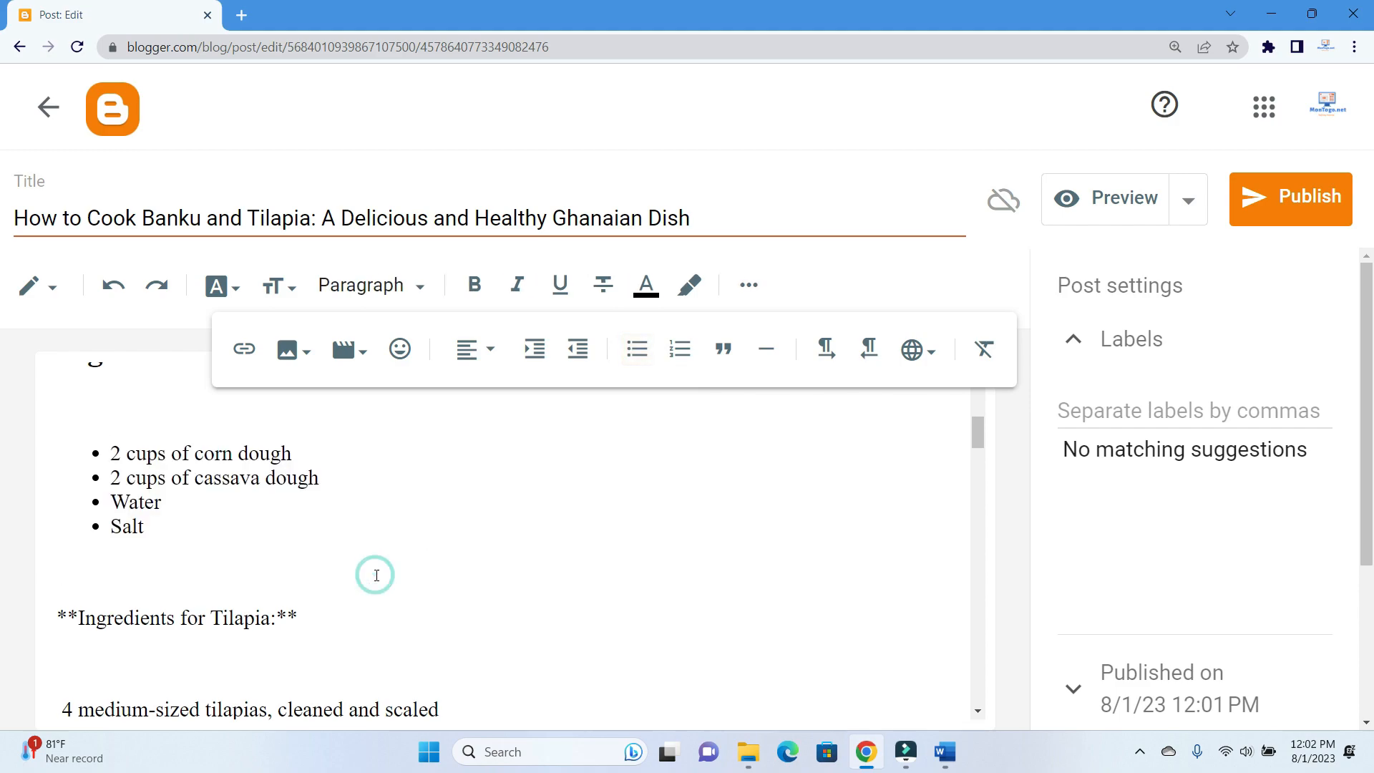
# Strip the double asterisks from both ends of the "Ingredients for Tilapia:" line
pyautogui.scroll(1, 390, 566)
pyautogui.scroll(-1, 377, 576)
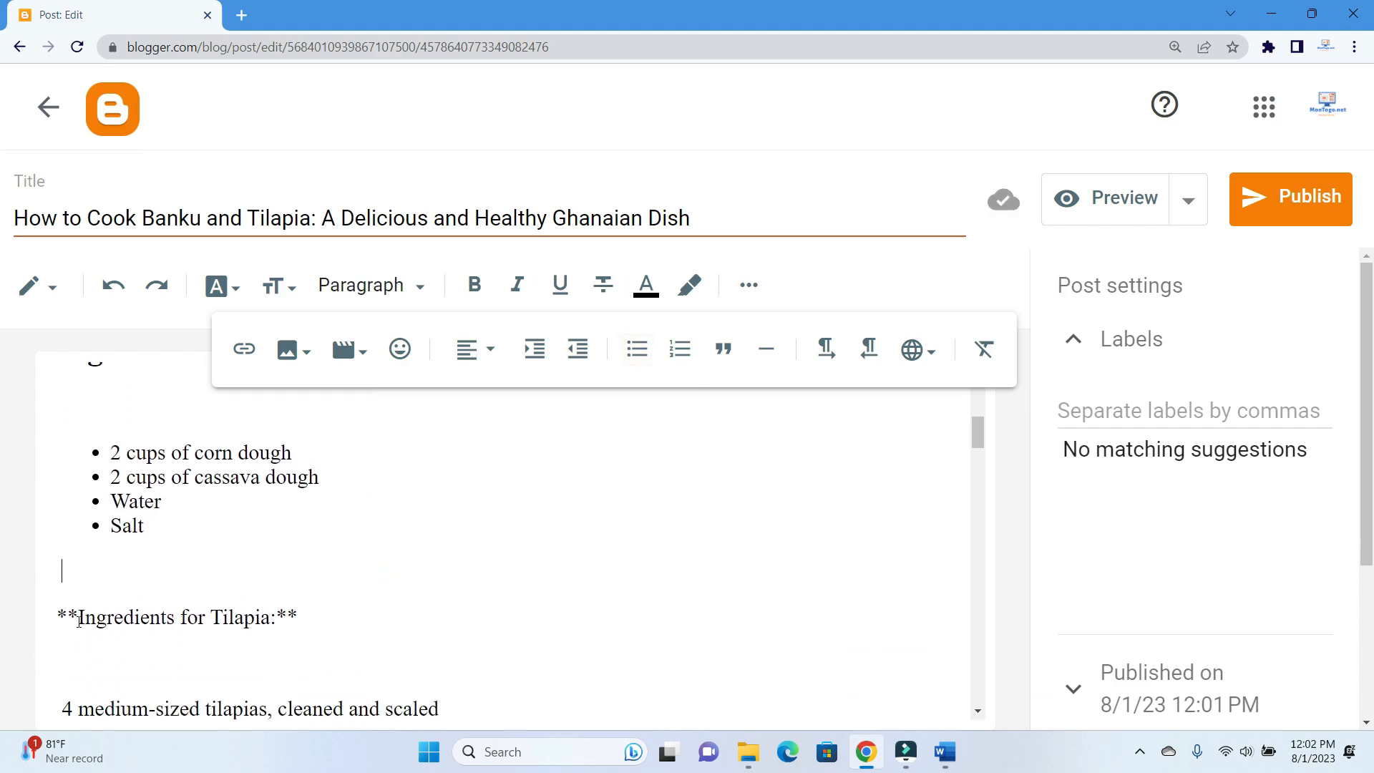
pyautogui.click(78, 617)
pyautogui.press('BackSpace')
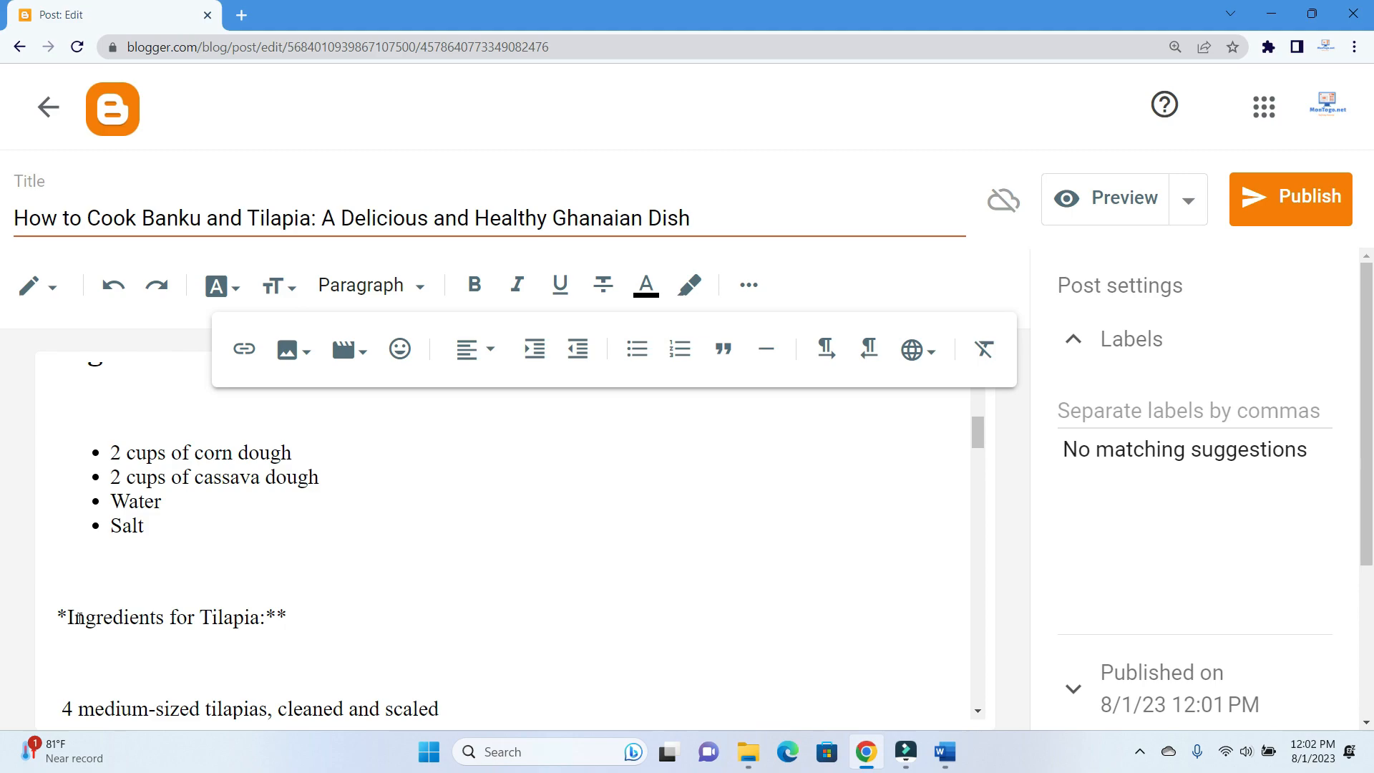
pyautogui.press('BackSpace')
pyautogui.click(296, 615)
pyautogui.press('BackSpace')
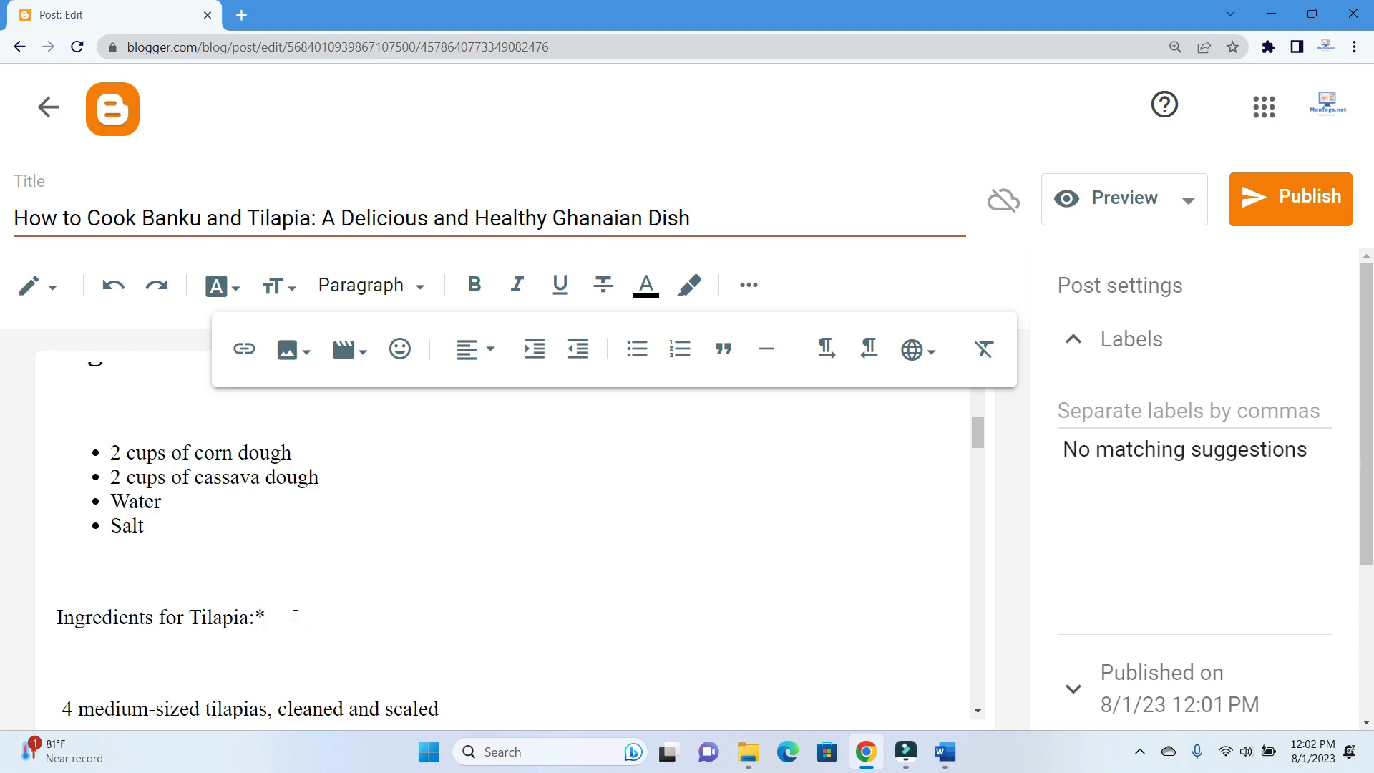
# Apply the Heading style to the "Ingredients for Tilapia:" line
pyautogui.moveTo(295, 615); pyautogui.dragTo(25, 622)
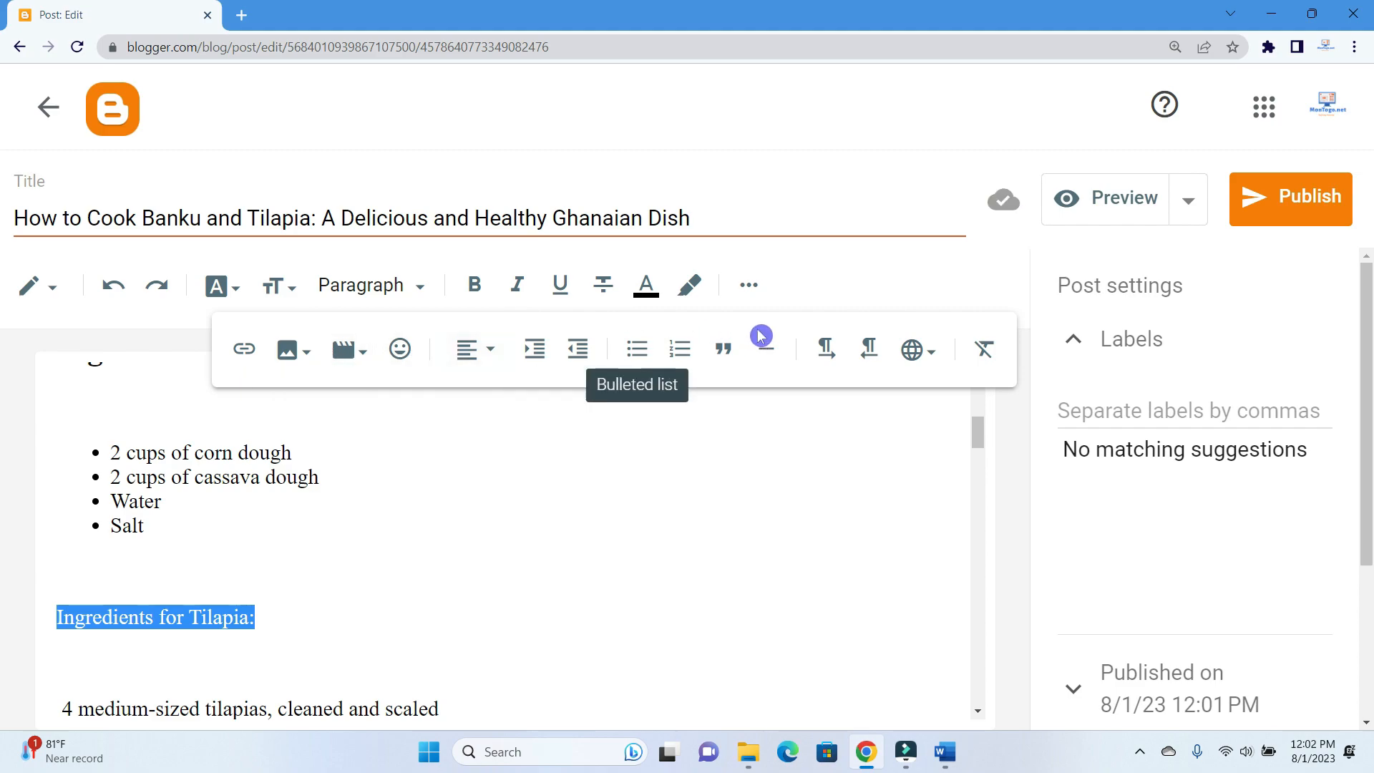
pyautogui.click(416, 285)
pyautogui.click(430, 401)
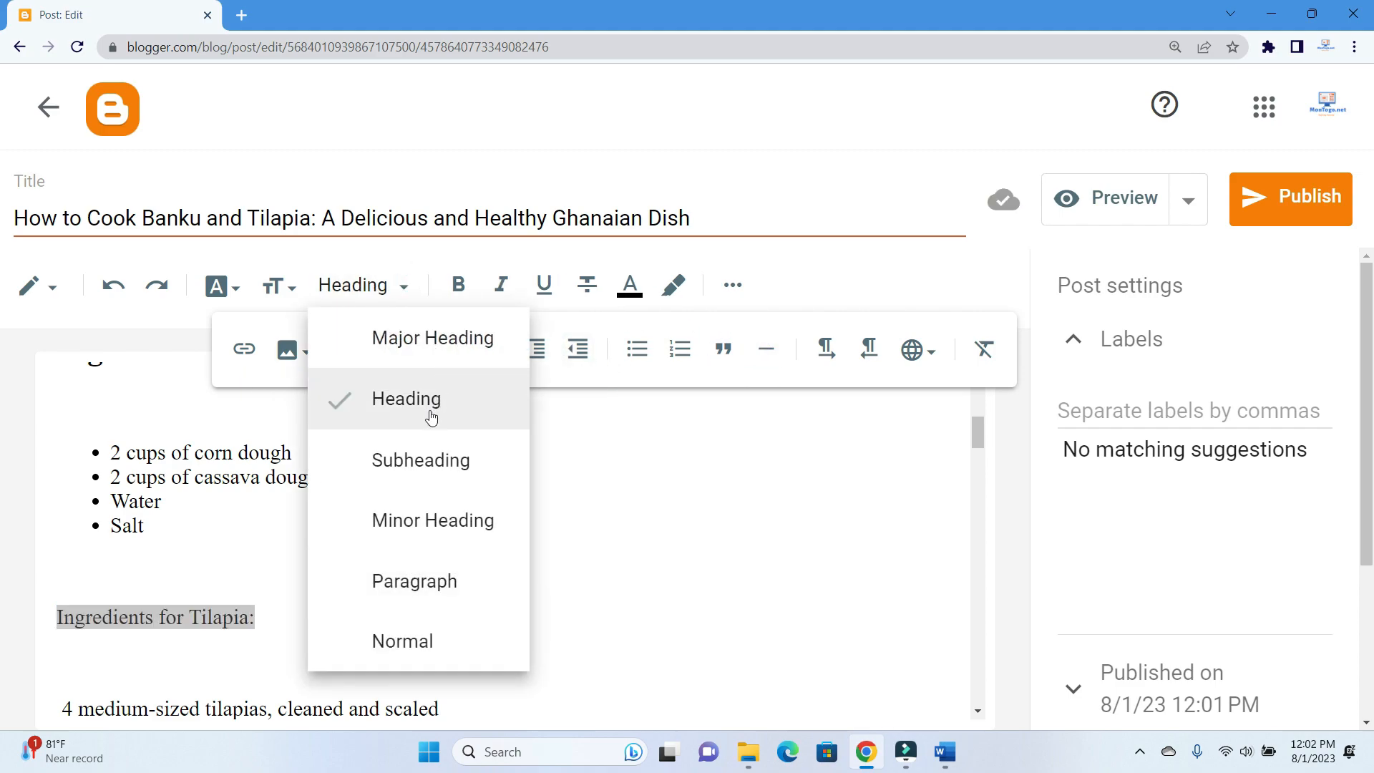
# Turn the tilapia ingredients, from "4 medium-sized tilapias" to "4 tomatoes, chopped", into a bulleted list and delete its empty first bullet
pyautogui.click(422, 632)
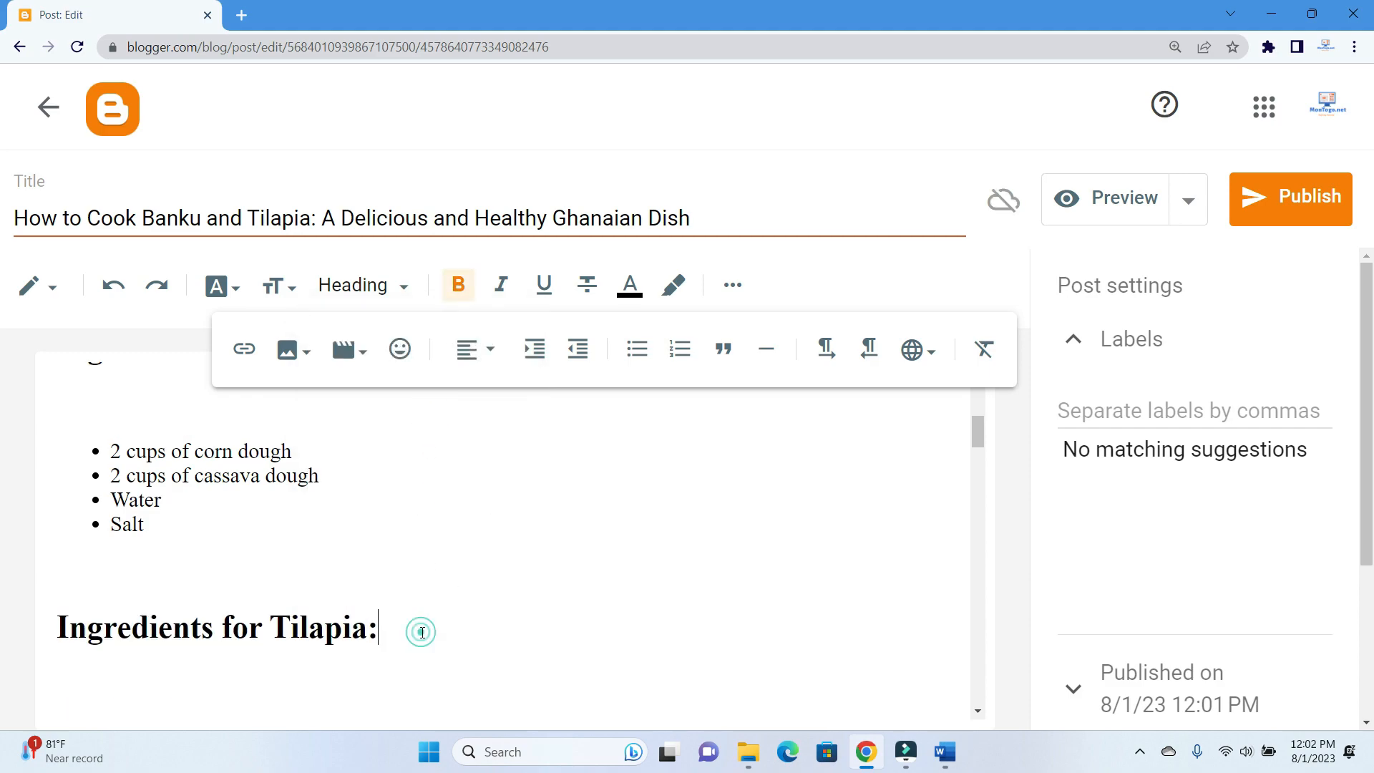
pyautogui.scroll(-3, 423, 632)
pyautogui.scroll(2, 423, 632)
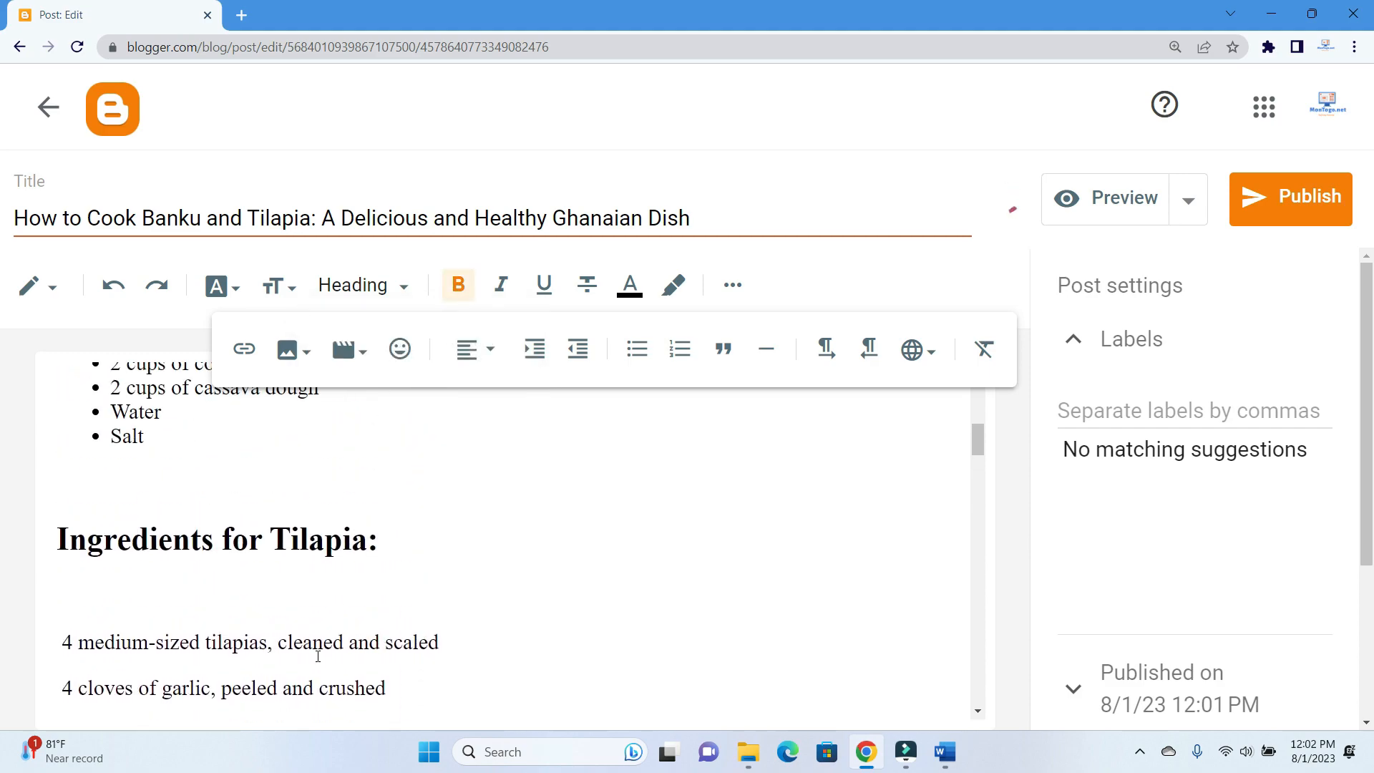
pyautogui.scroll(-4, 318, 656)
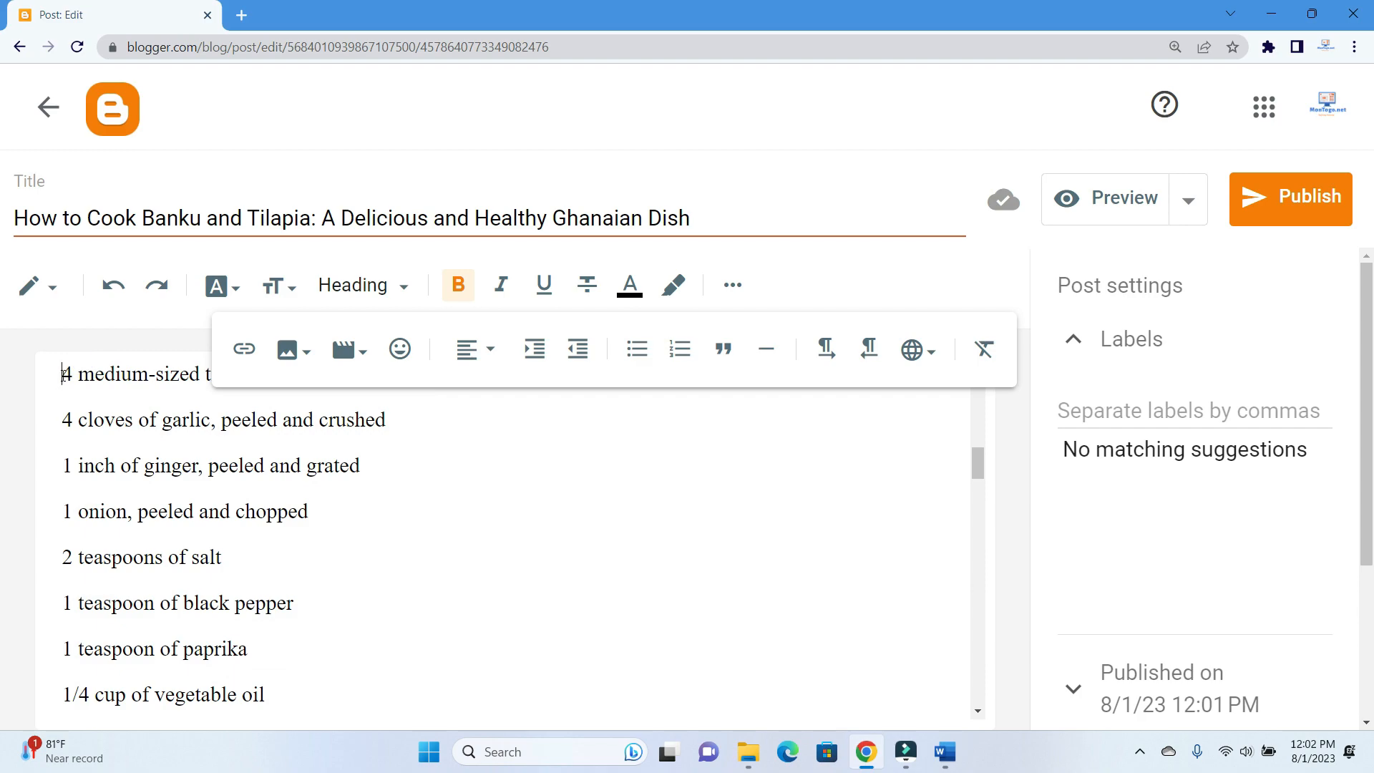
pyautogui.moveTo(63, 373); pyautogui.dragTo(316, 411)
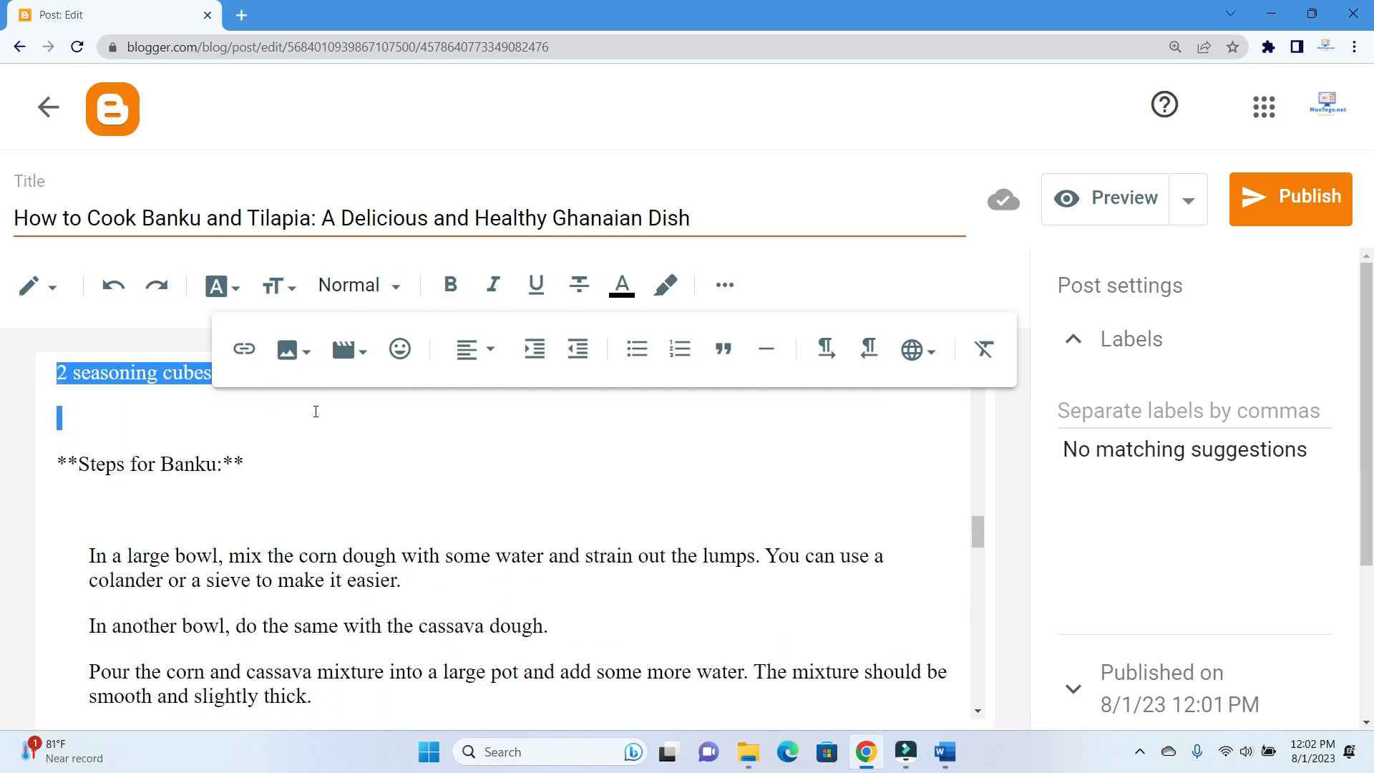
pyautogui.moveTo(294, 480); pyautogui.dragTo(290, 492)
pyautogui.moveTo(159, 541); pyautogui.dragTo(99, 551)
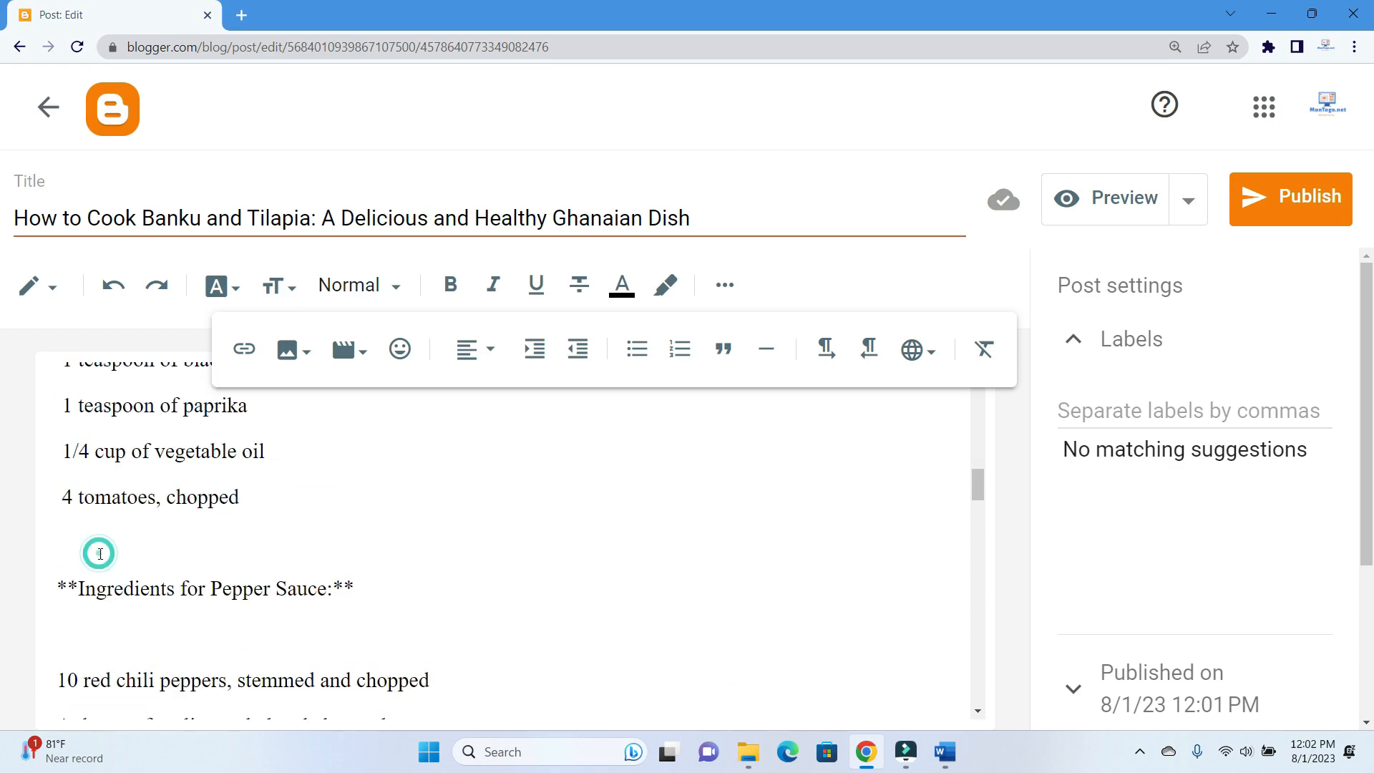
pyautogui.moveTo(42, 383); pyautogui.dragTo(49, 633)
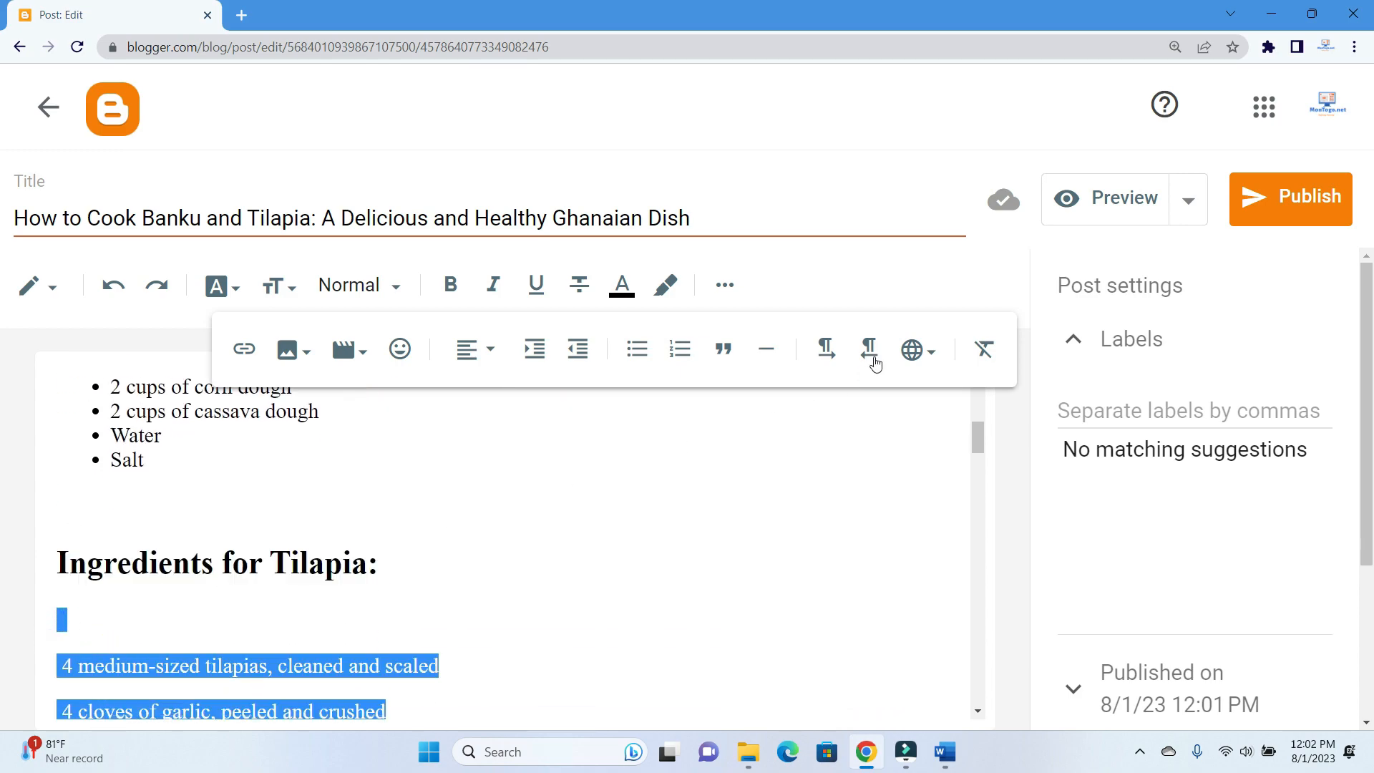
pyautogui.click(646, 351)
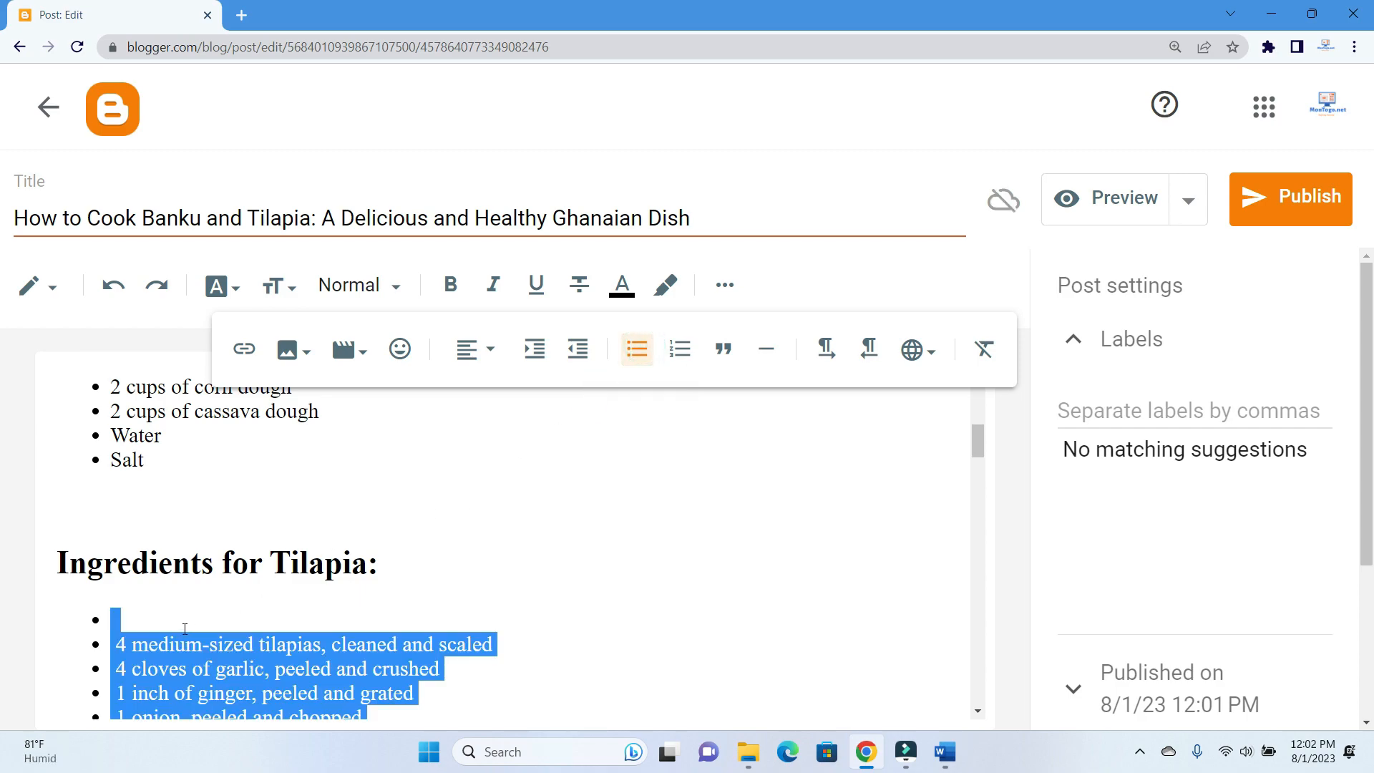
pyautogui.click(149, 612)
pyautogui.press('BackSpace')
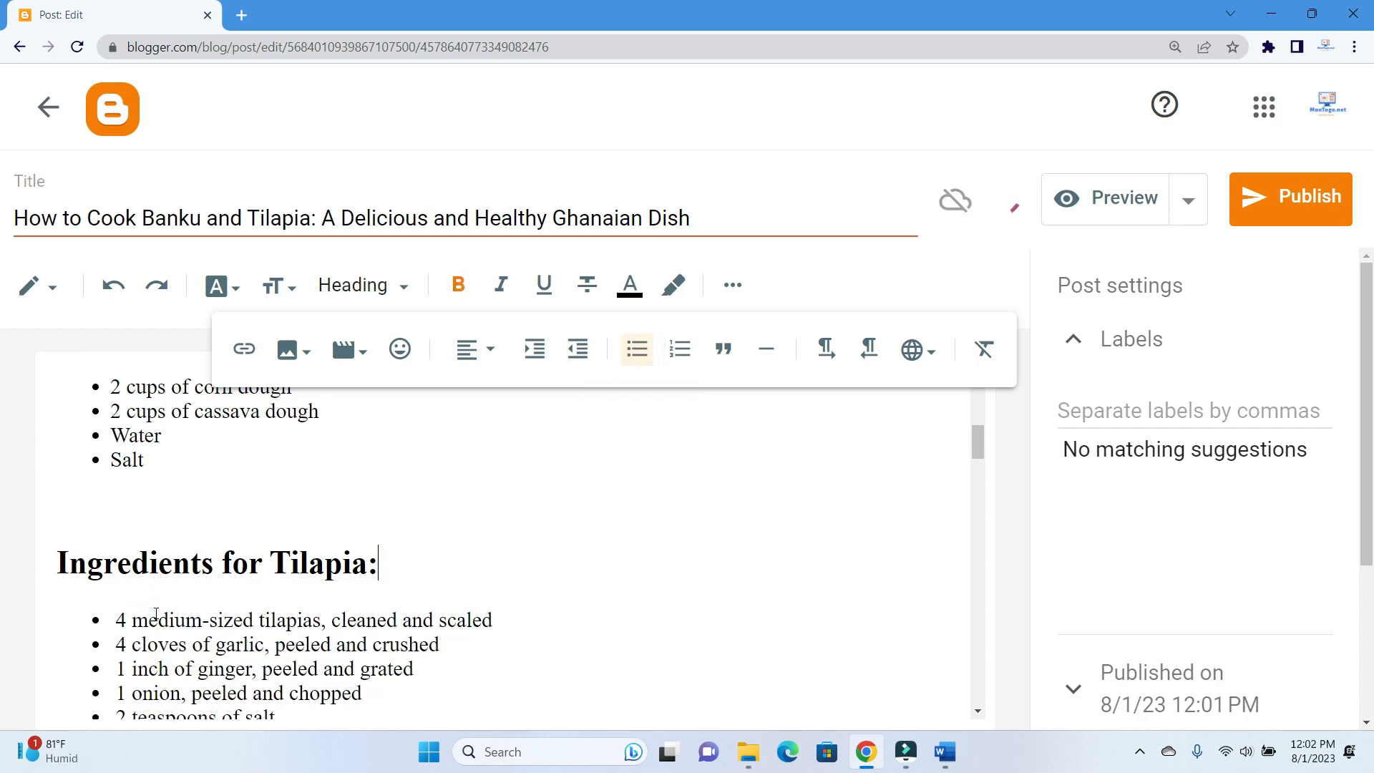
# Remove the double asterisks around the "Ingredients for Pepper Sauce:" line
pyautogui.scroll(-5, 538, 582)
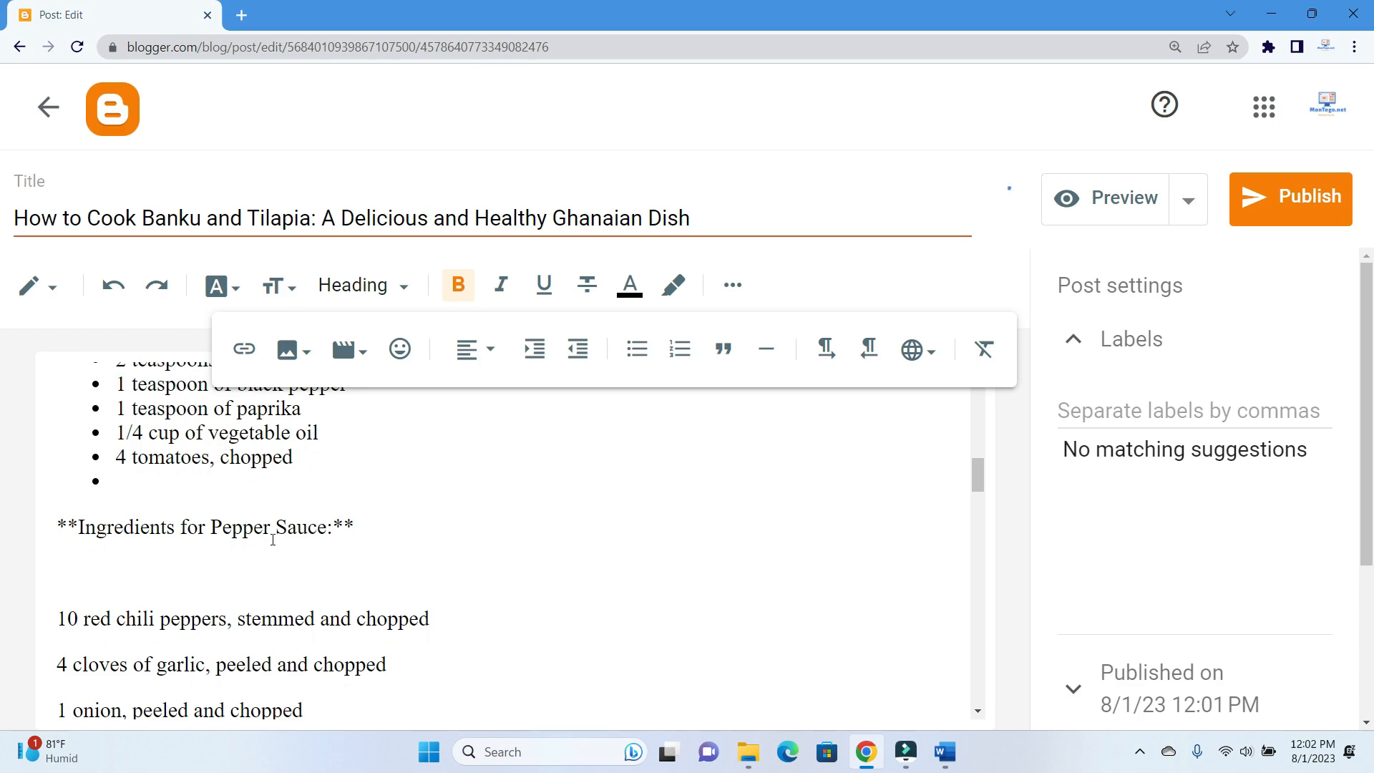
pyautogui.click(79, 526)
pyautogui.press('BackSpace')
pyautogui.press('BackSpace')
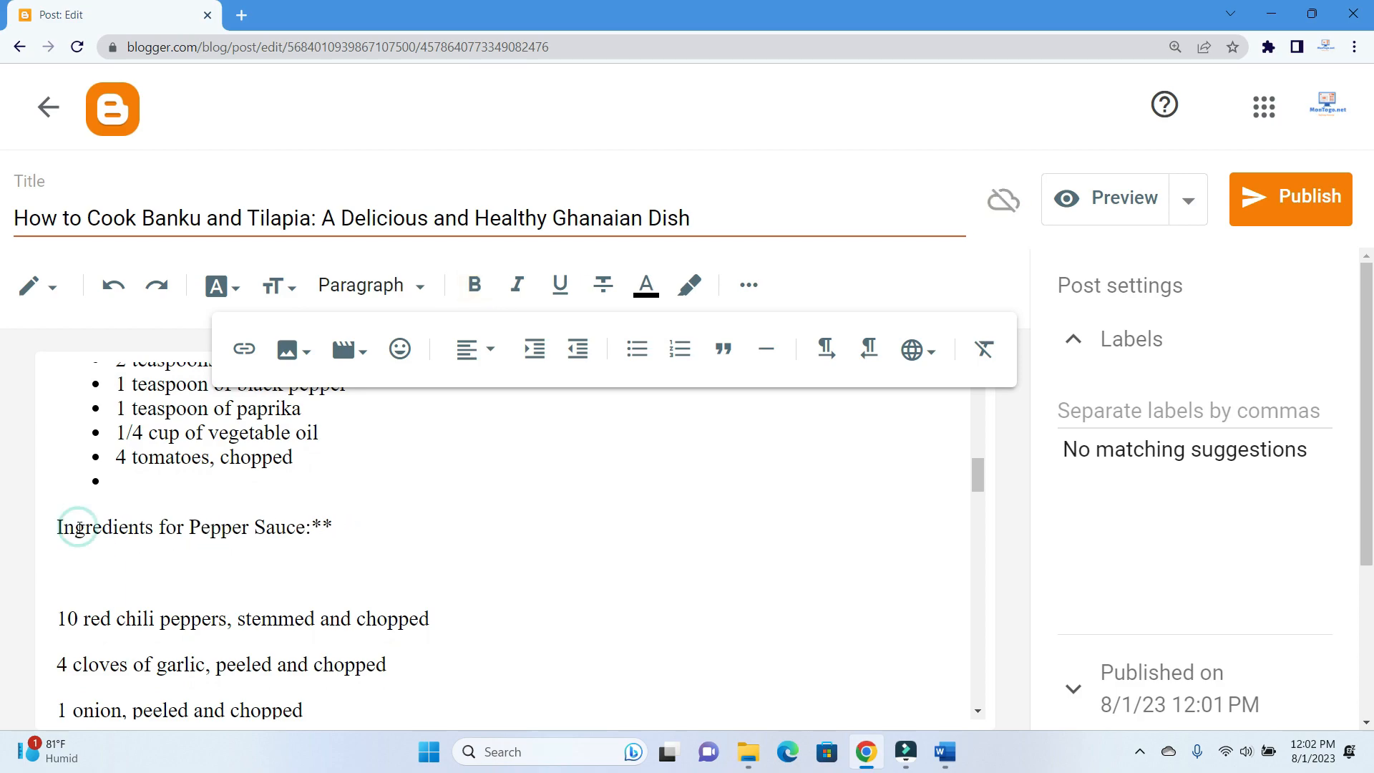
pyautogui.press('BackSpace')
# Give the "Ingredients for Pepper Sauce:" line the Heading style
pyautogui.moveTo(346, 535); pyautogui.dragTo(50, 531)
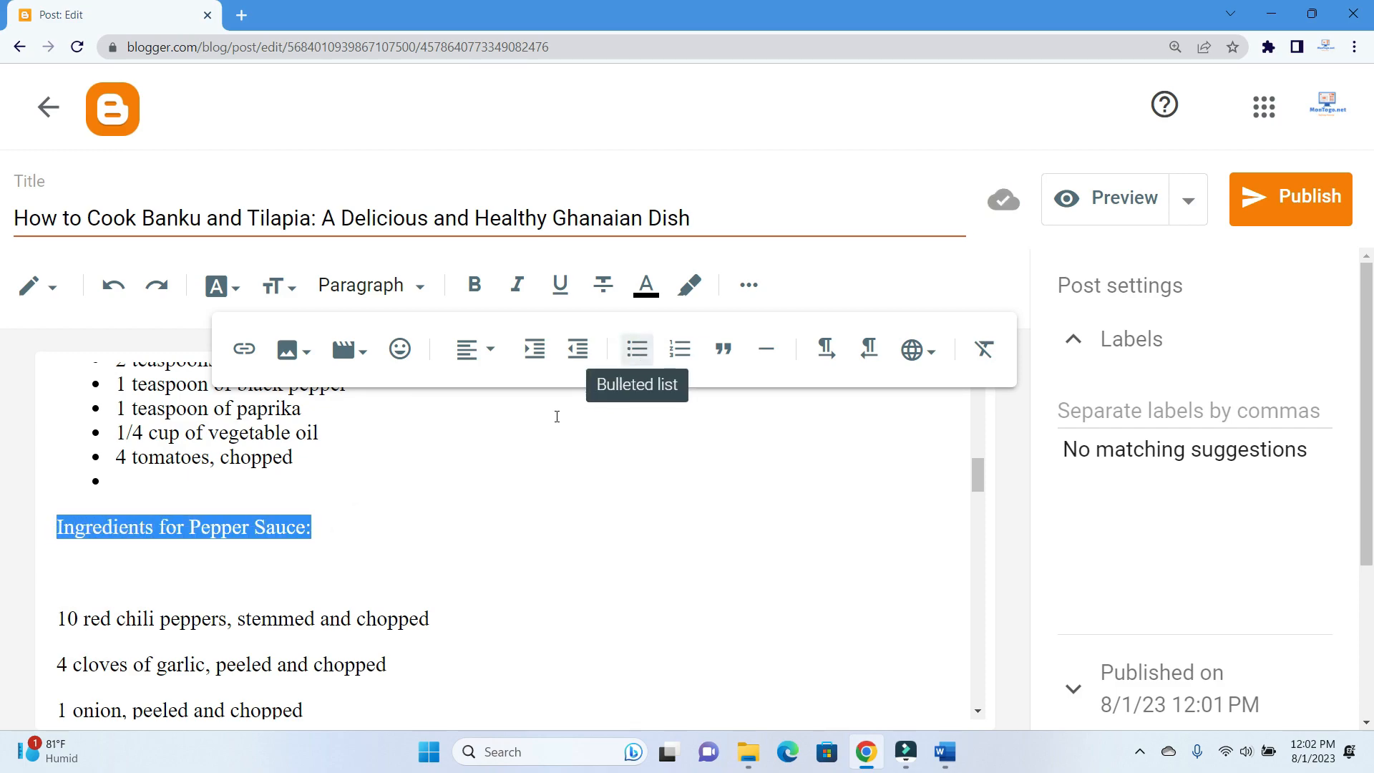
pyautogui.click(421, 289)
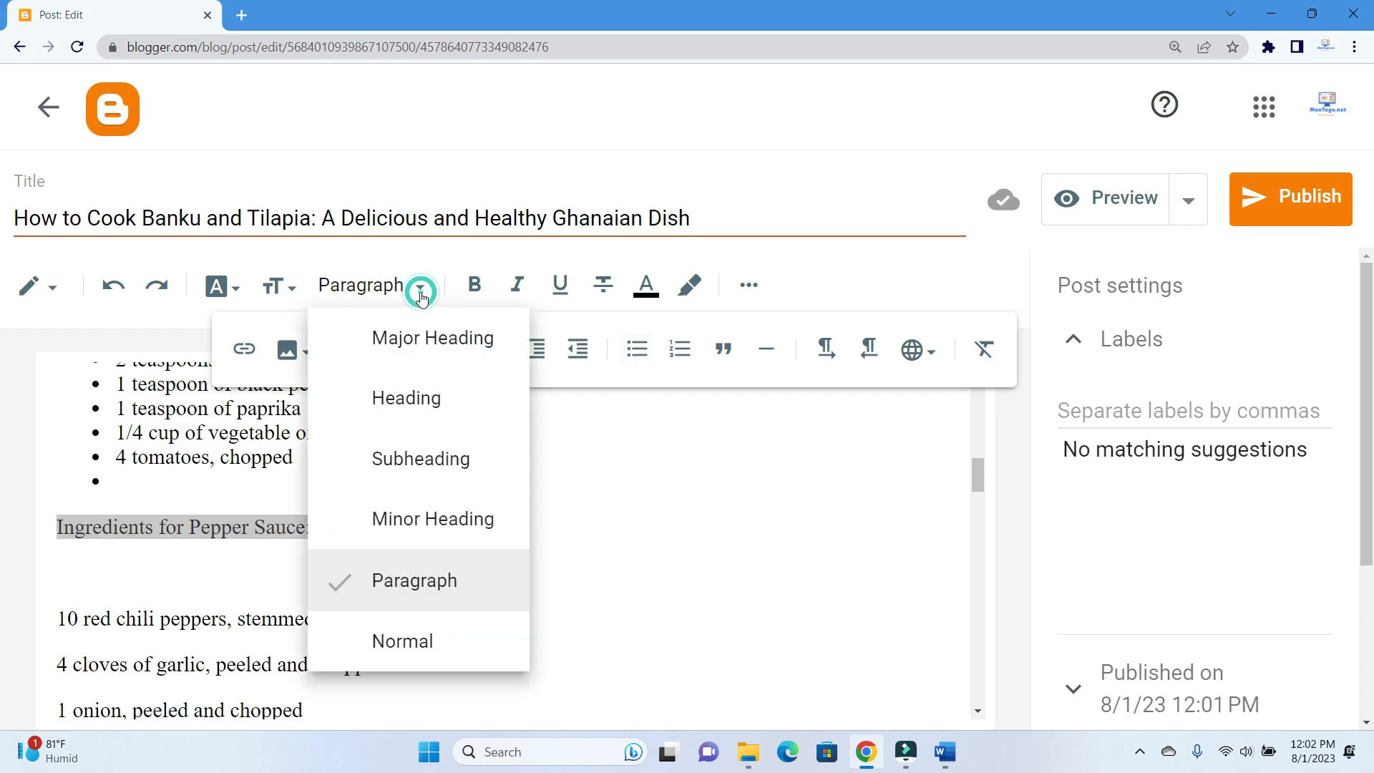
pyautogui.click(418, 402)
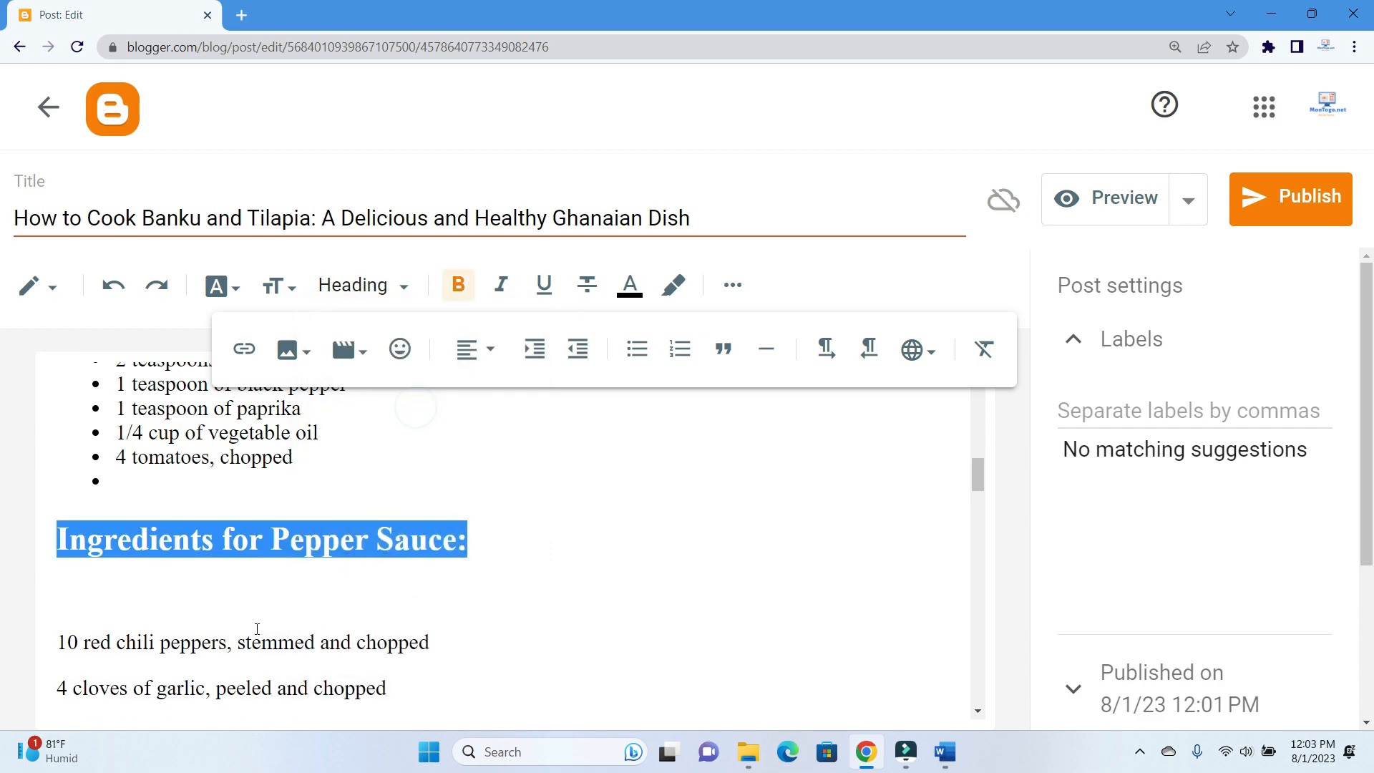
# Turn the six pepper sauce ingredients, from "10 red chili peppers" to "2 seasoning cubes (optional)", into a bulleted list
pyautogui.scroll(-4, 257, 628)
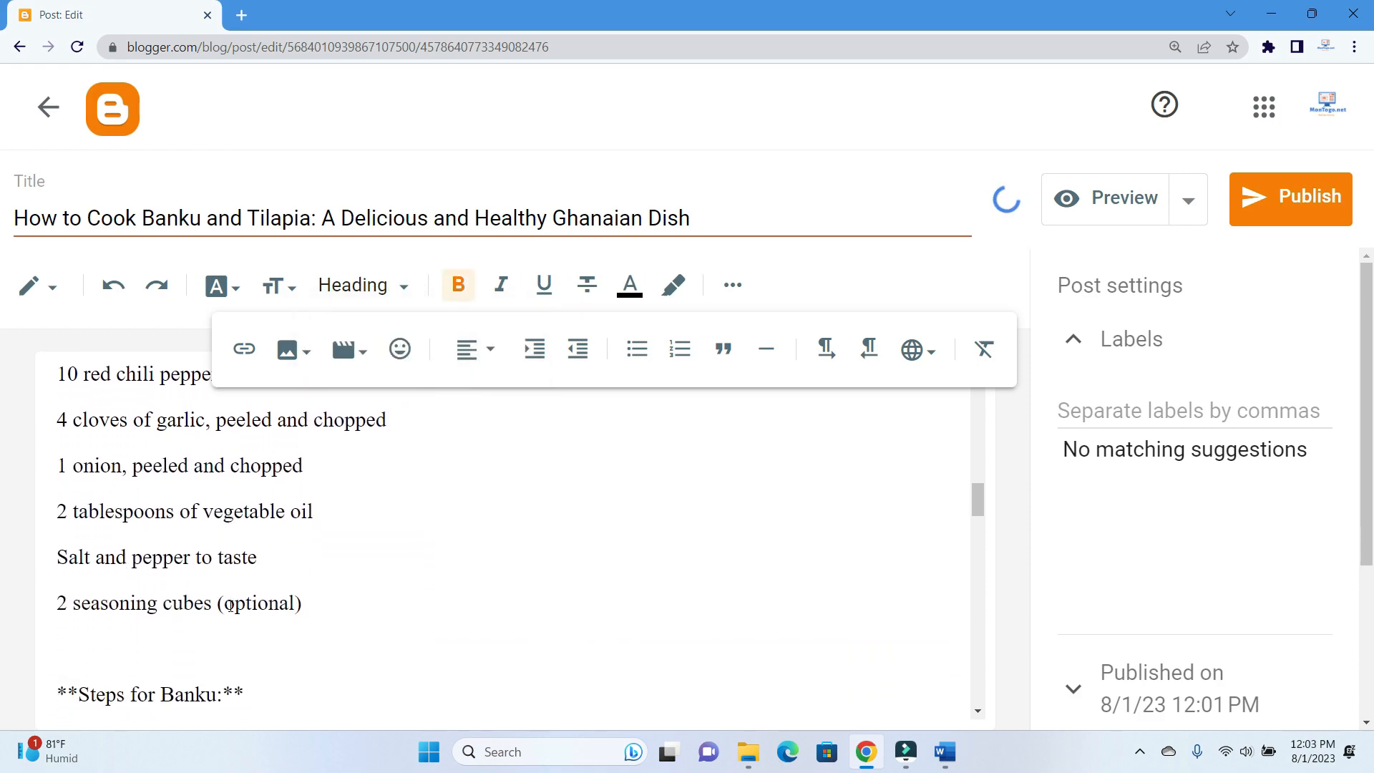
pyautogui.moveTo(329, 596); pyautogui.dragTo(50, 491)
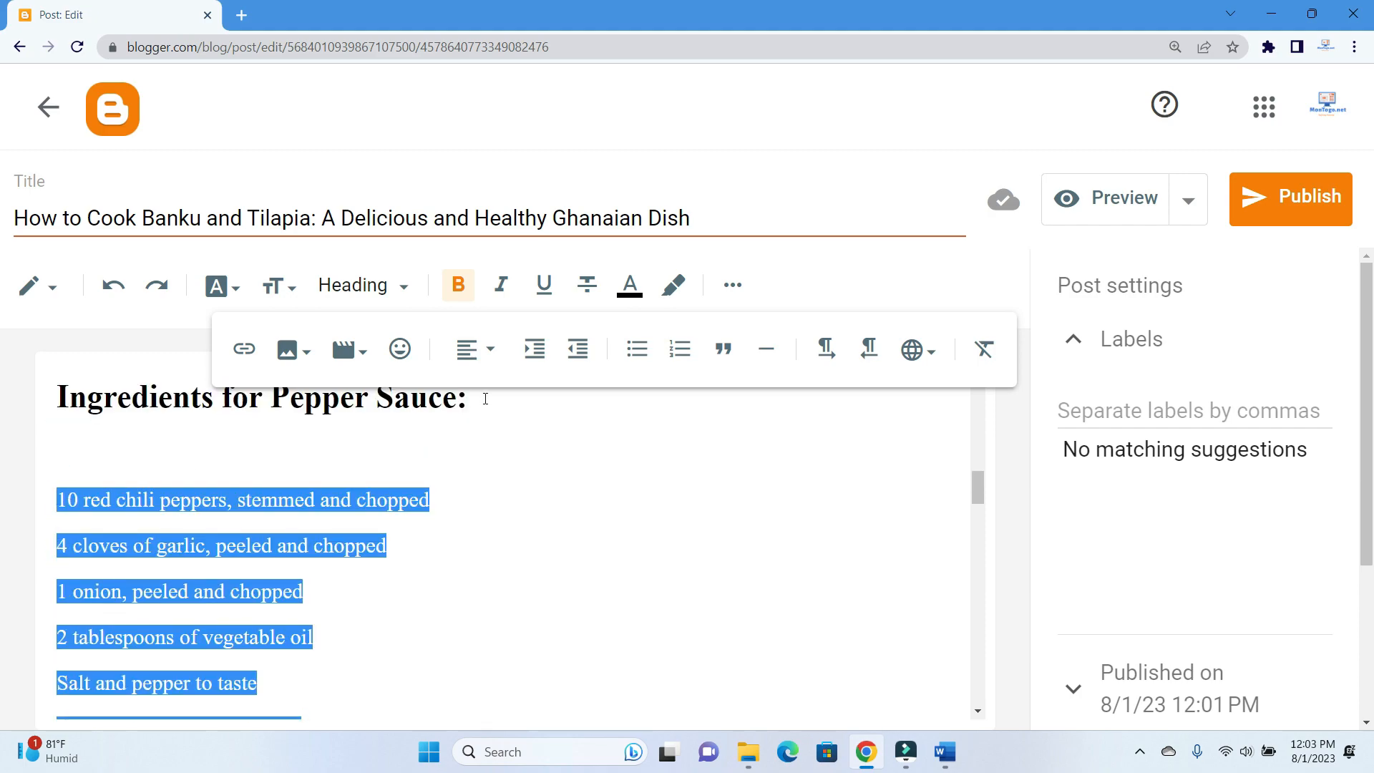
pyautogui.click(638, 350)
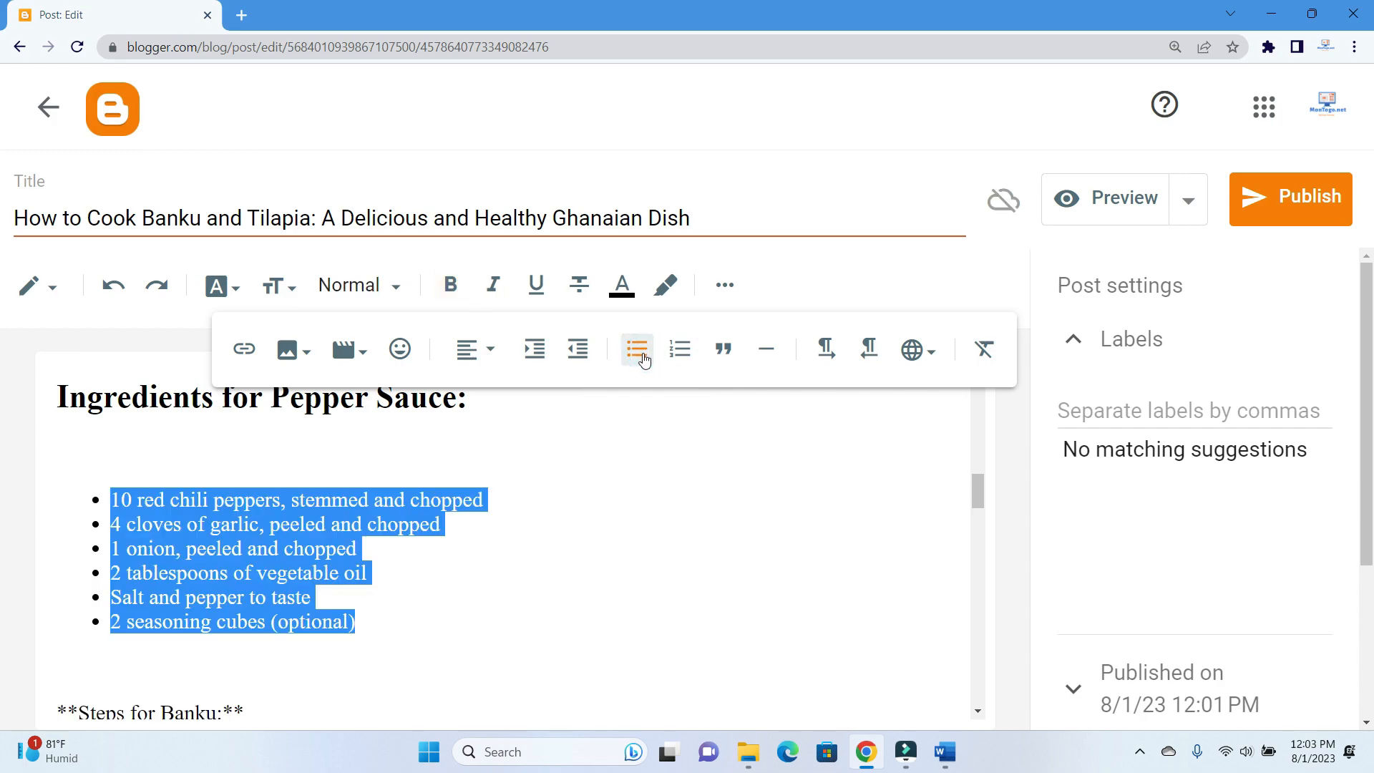
# Delete the double asterisks at both ends of the "Steps for Banku:" line
pyautogui.scroll(-3, 497, 604)
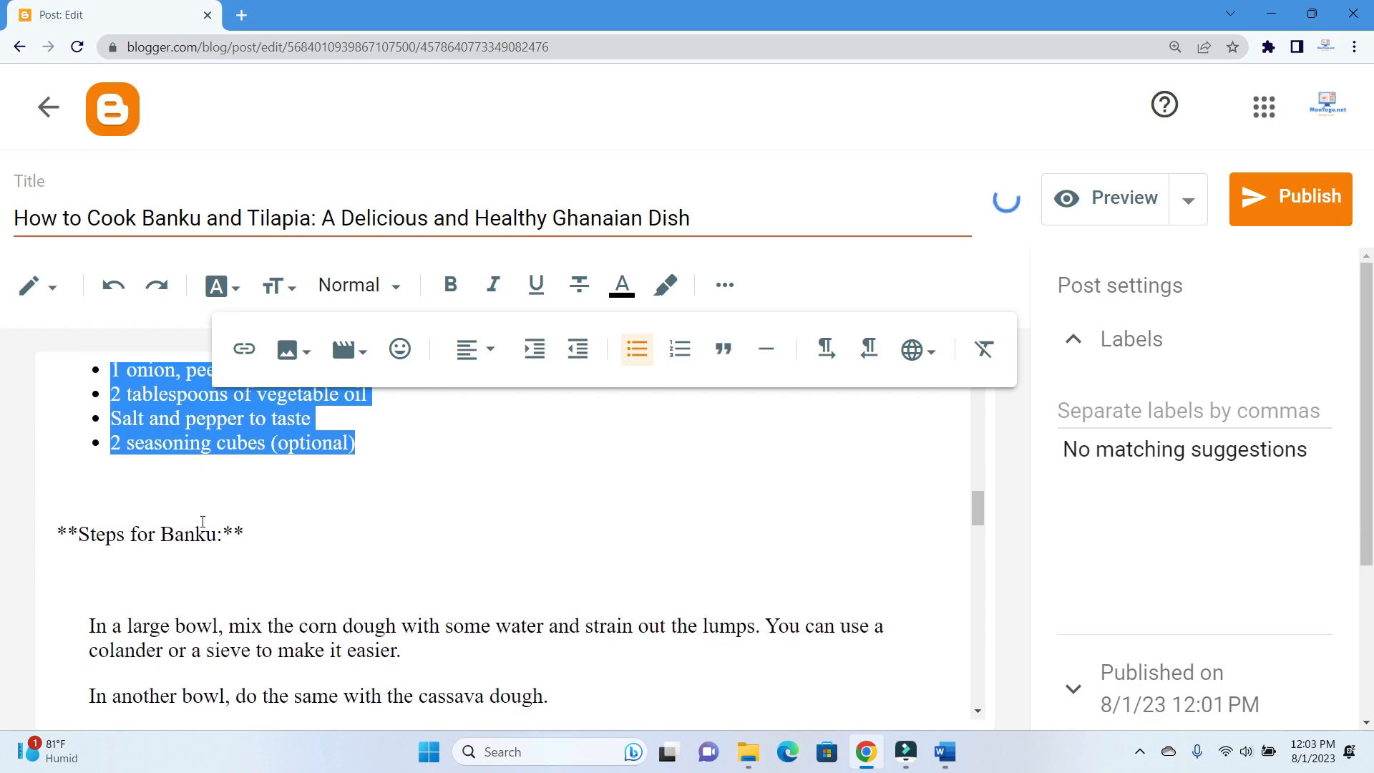
pyautogui.click(80, 533)
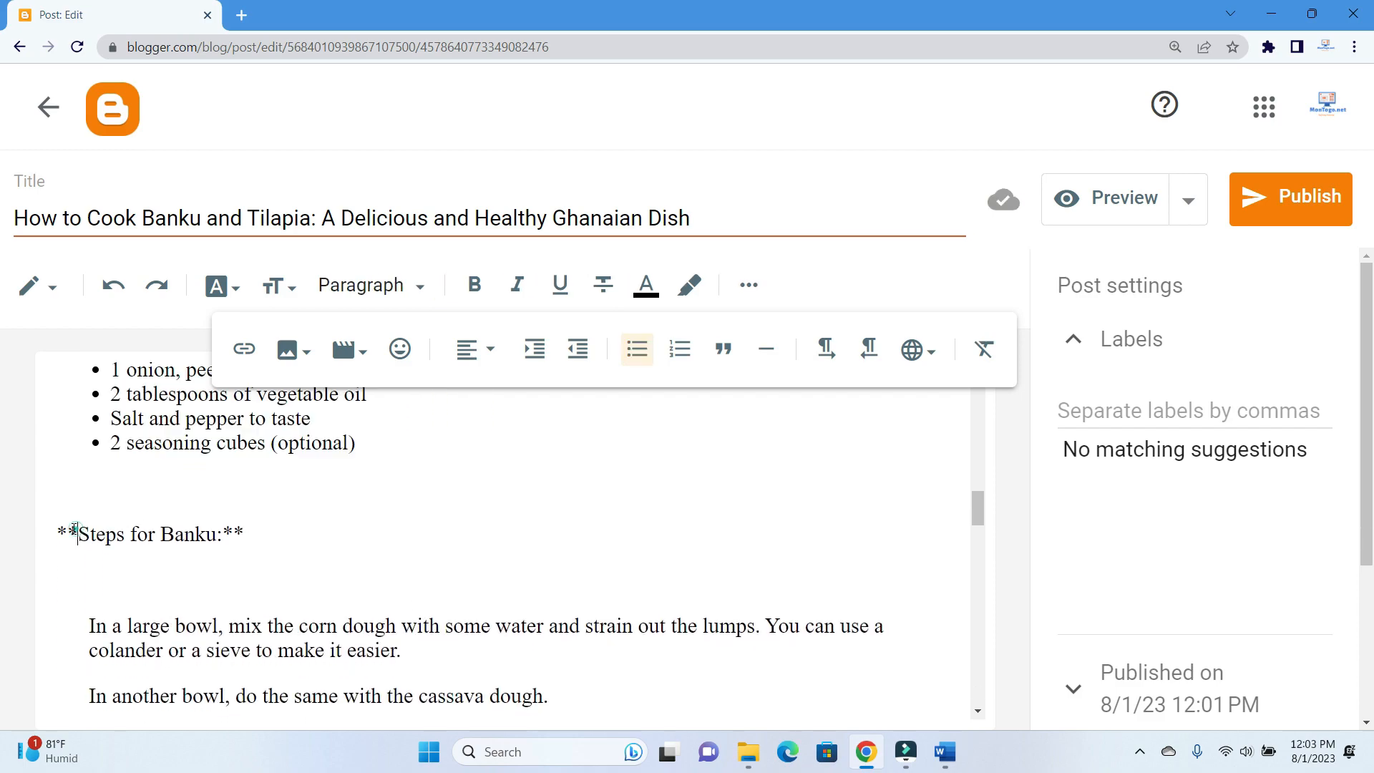
pyautogui.press('BackSpace')
pyautogui.press('BackSpace')
pyautogui.click(250, 535)
pyautogui.press('BackSpace')
pyautogui.press('BackSpace')
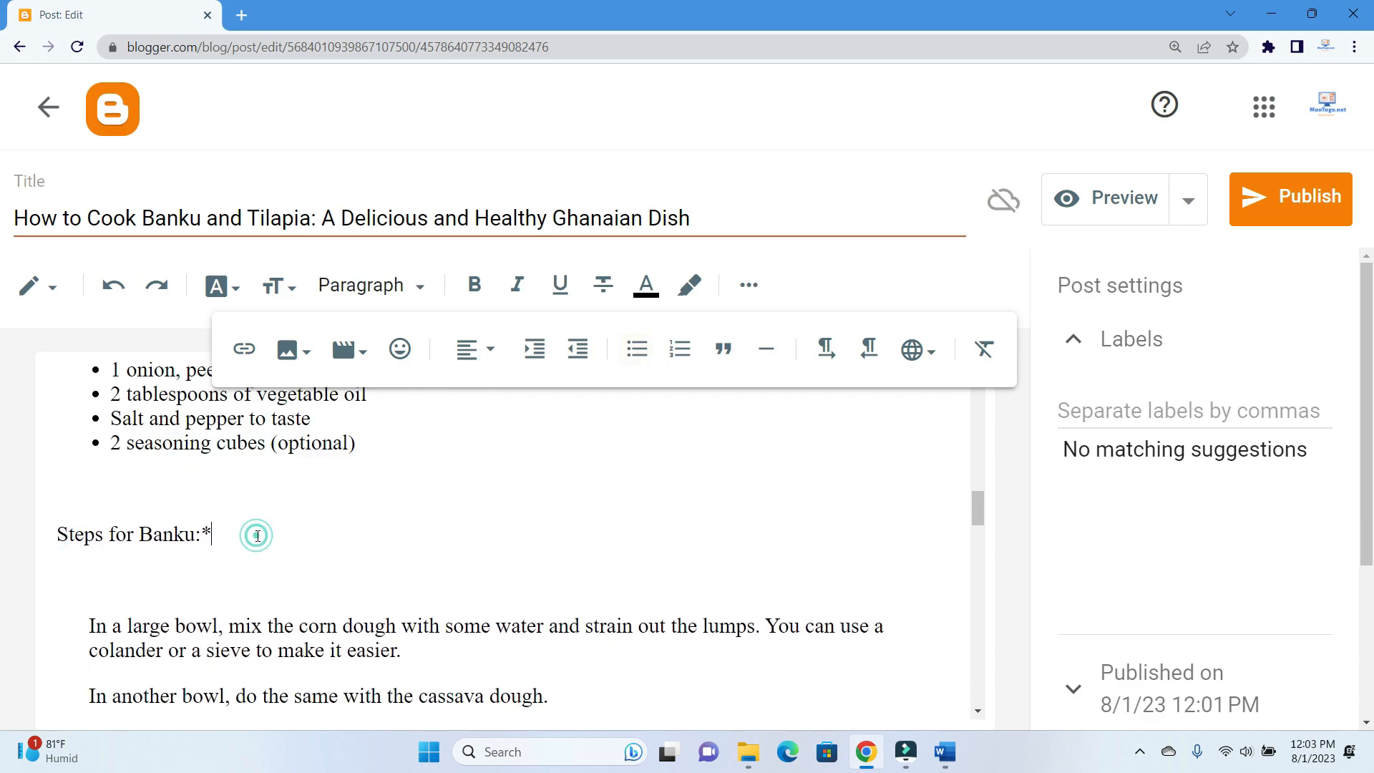
# Set the "Steps for Banku:" line to the Heading style
pyautogui.tripleClick(229, 535)
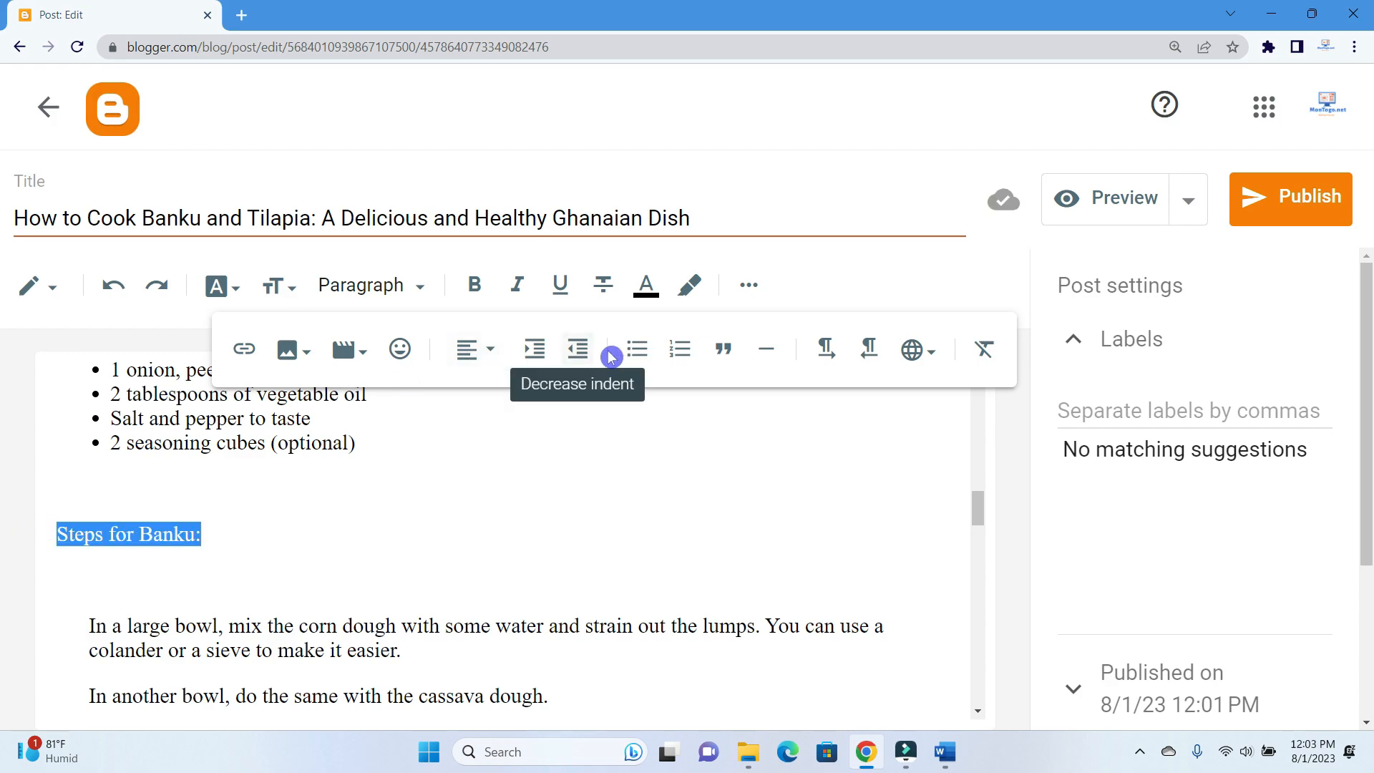
pyautogui.click(412, 292)
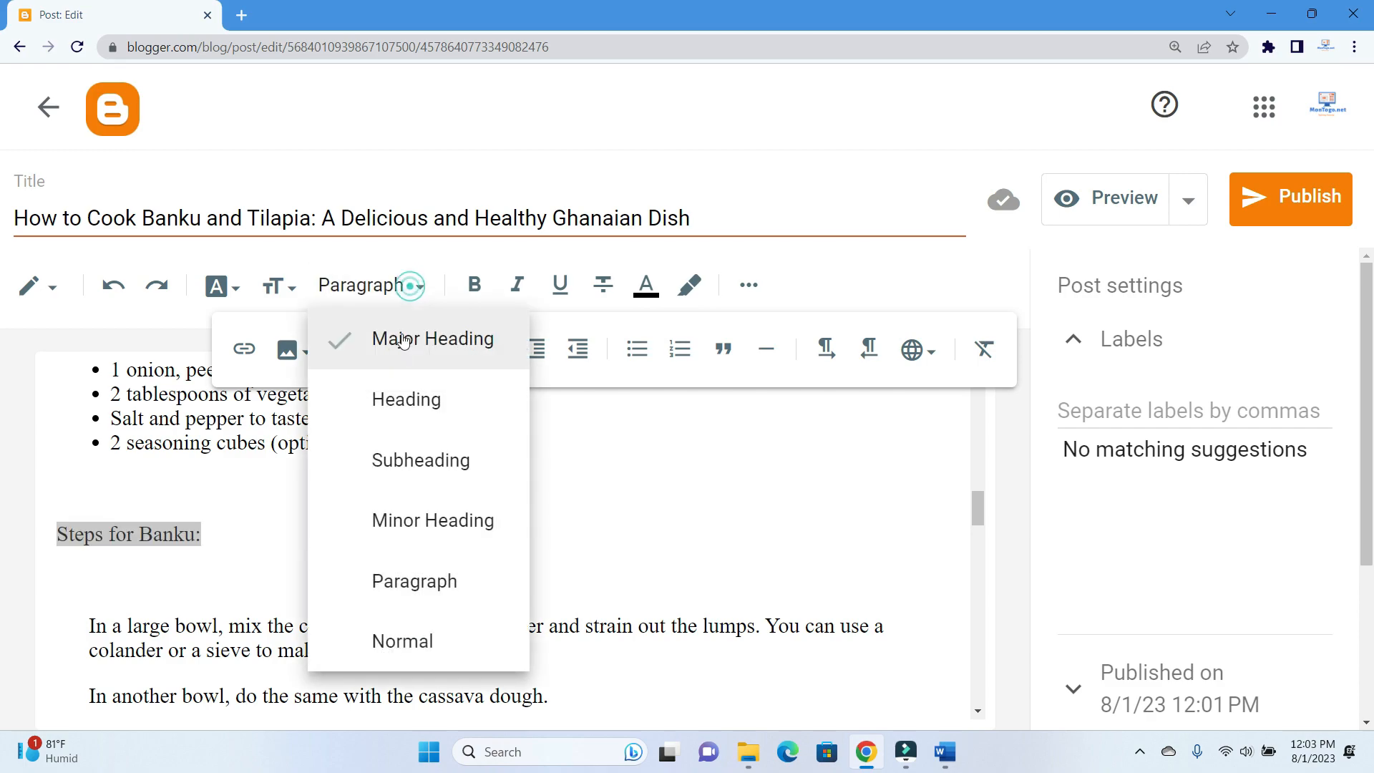
pyautogui.click(408, 400)
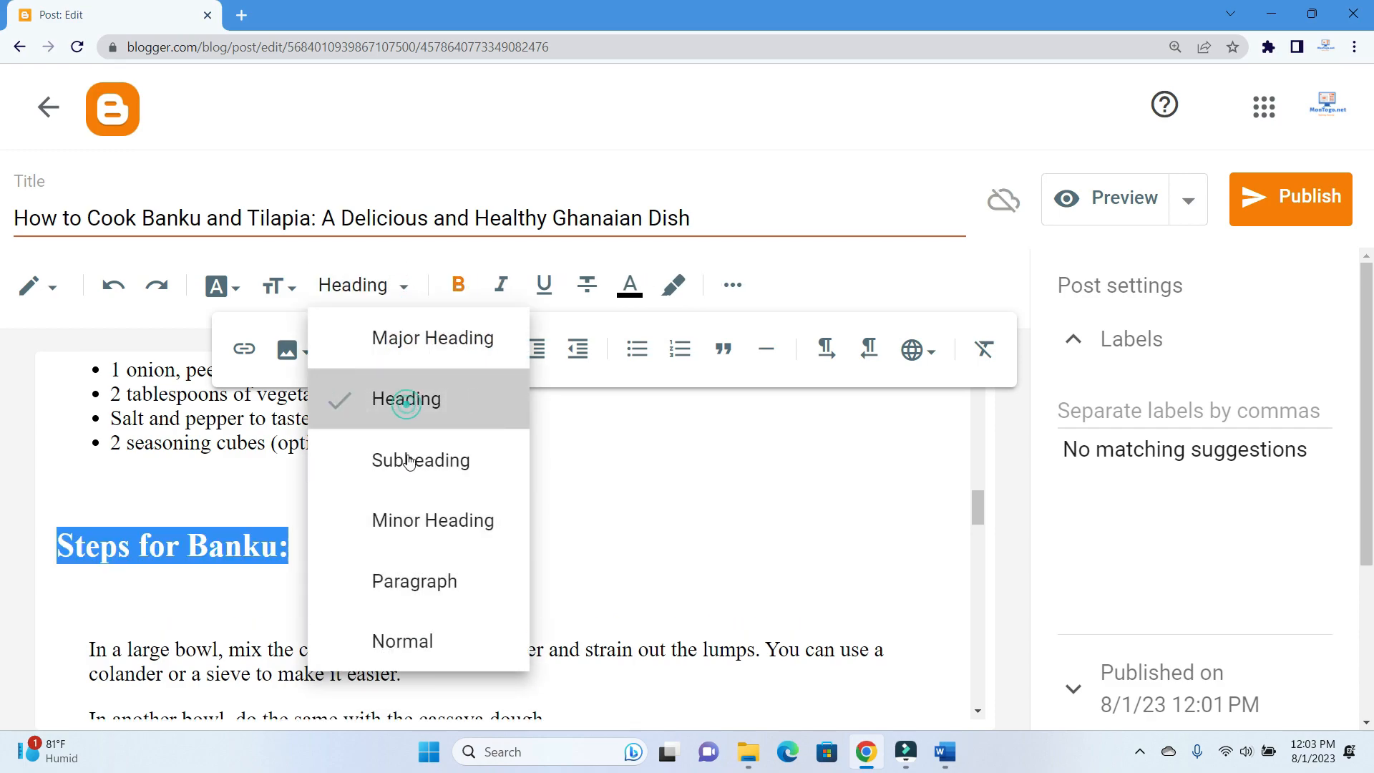
# Select all the instruction paragraphs under the "Steps for Banku:" heading
pyautogui.scroll(-3, 349, 617)
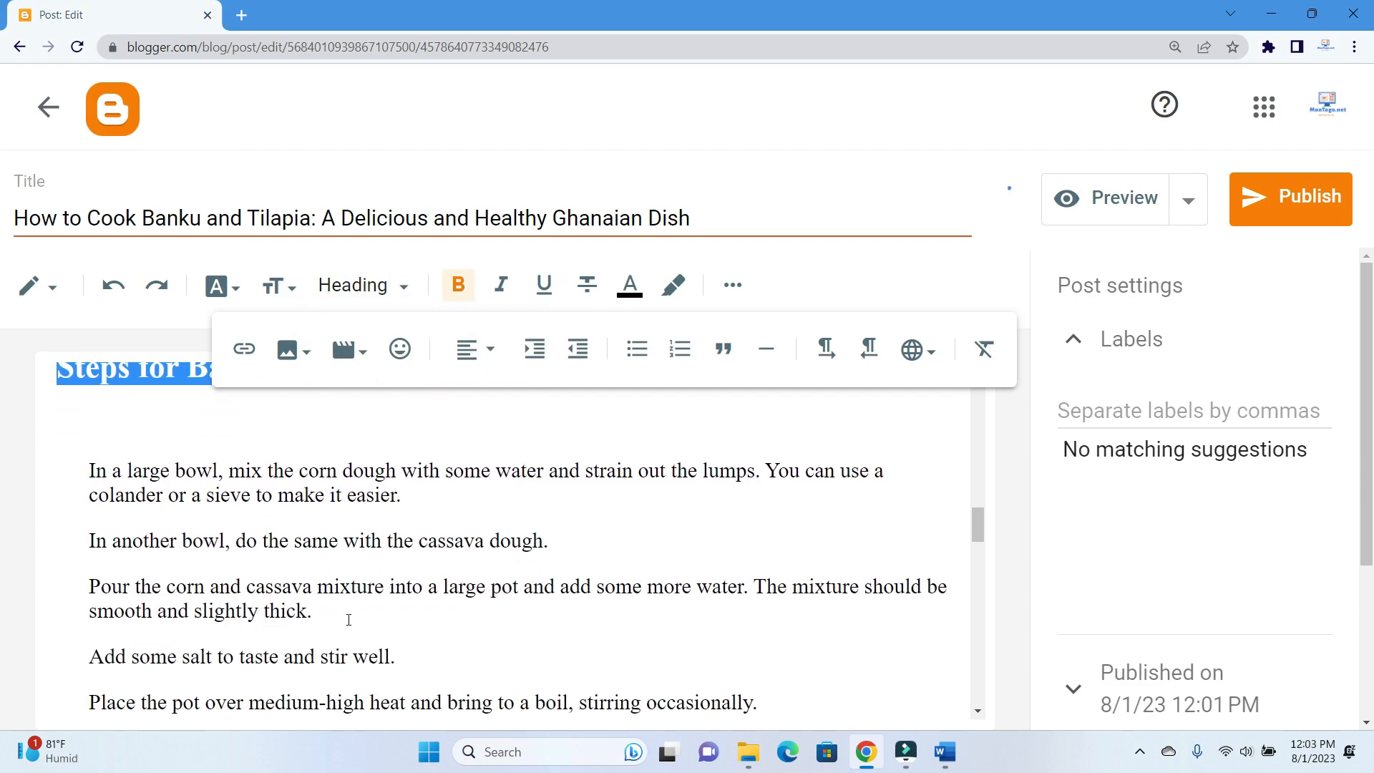
pyautogui.scroll(-8, 348, 619)
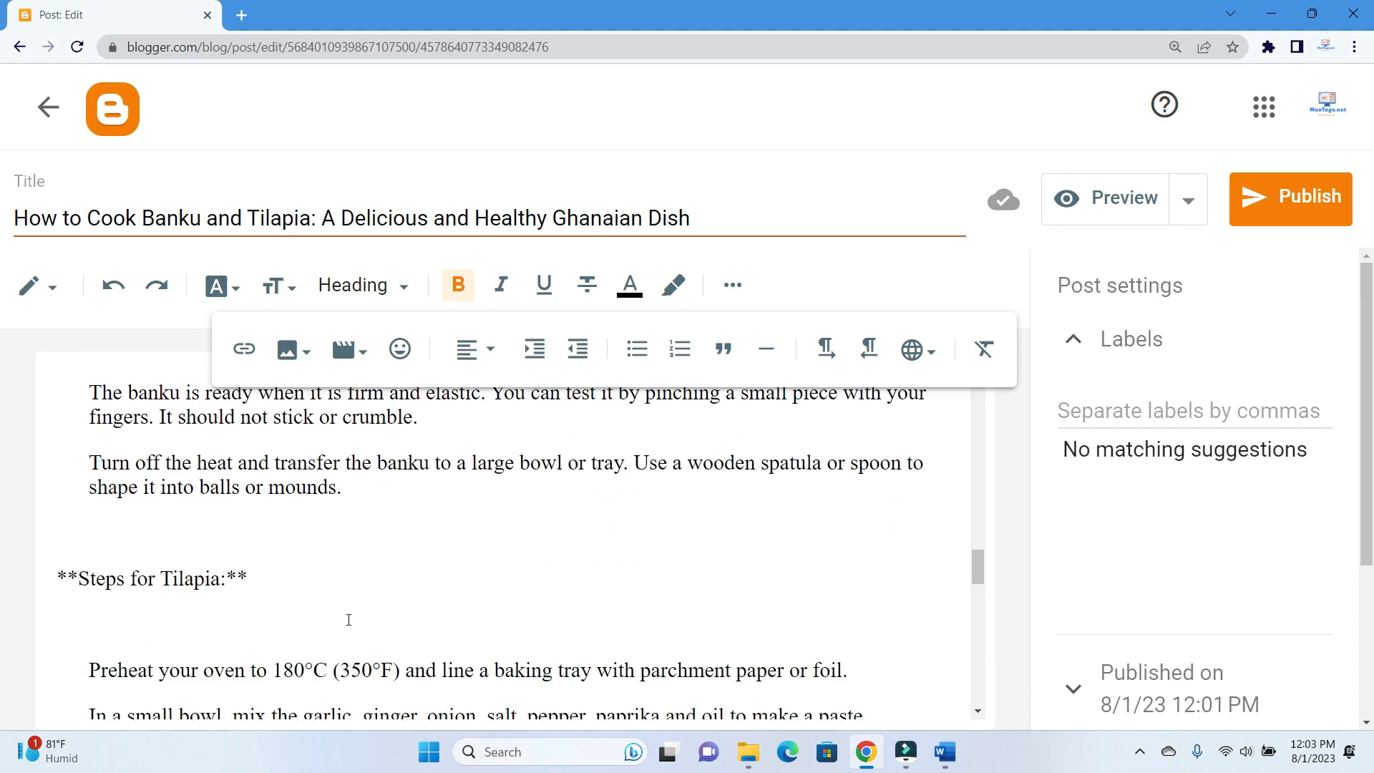
pyautogui.scroll(-1, 349, 620)
pyautogui.scroll(4, 344, 699)
pyautogui.moveTo(351, 669); pyautogui.dragTo(216, 652)
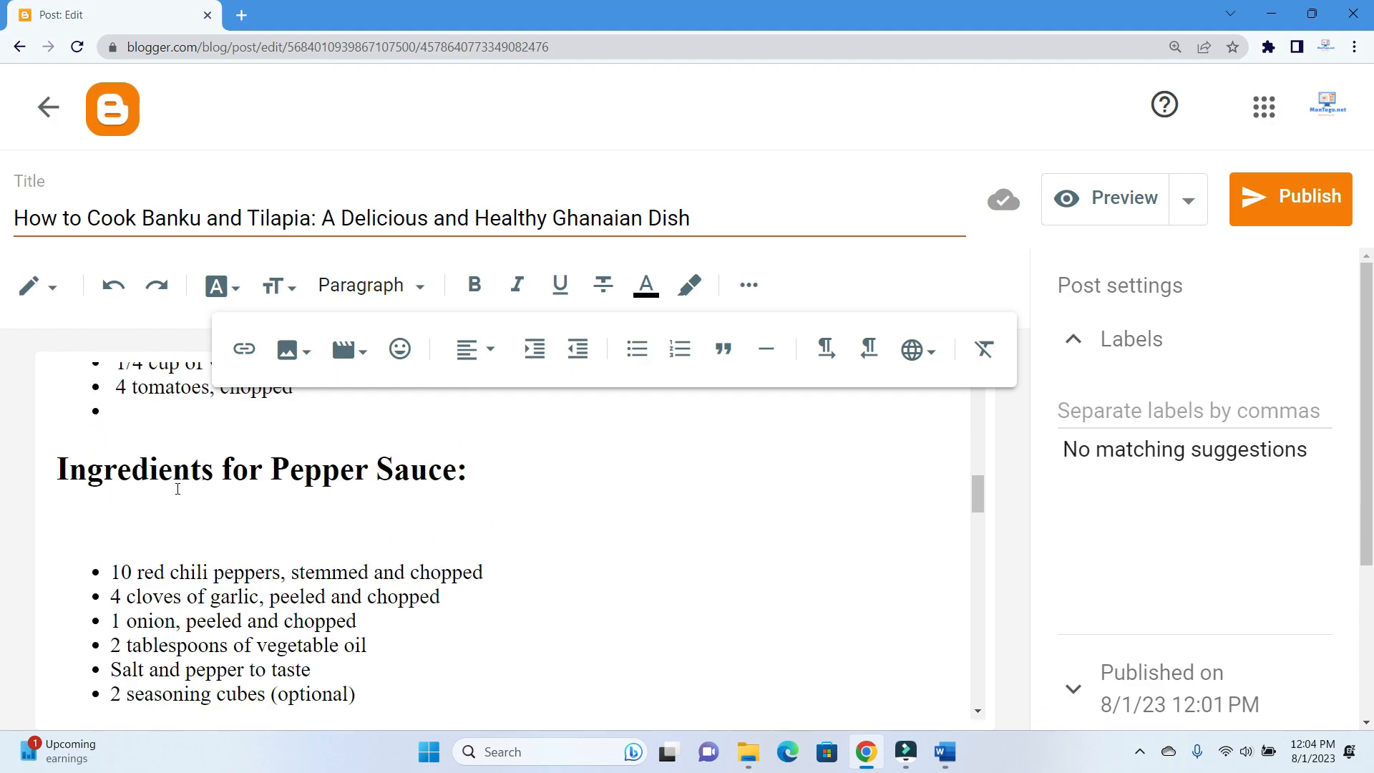
pyautogui.scroll(-1, 179, 494)
pyautogui.scroll(3, 186, 572)
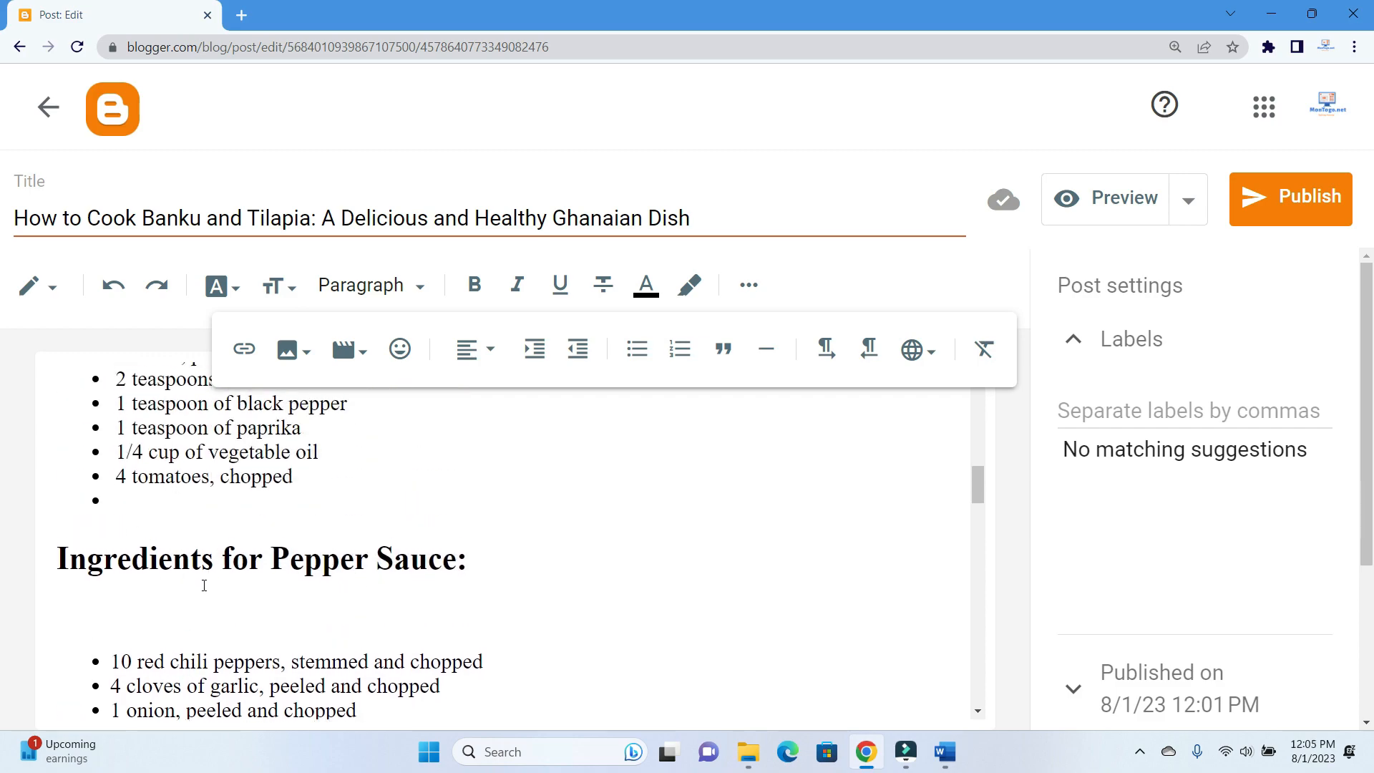
pyautogui.scroll(-1, 204, 586)
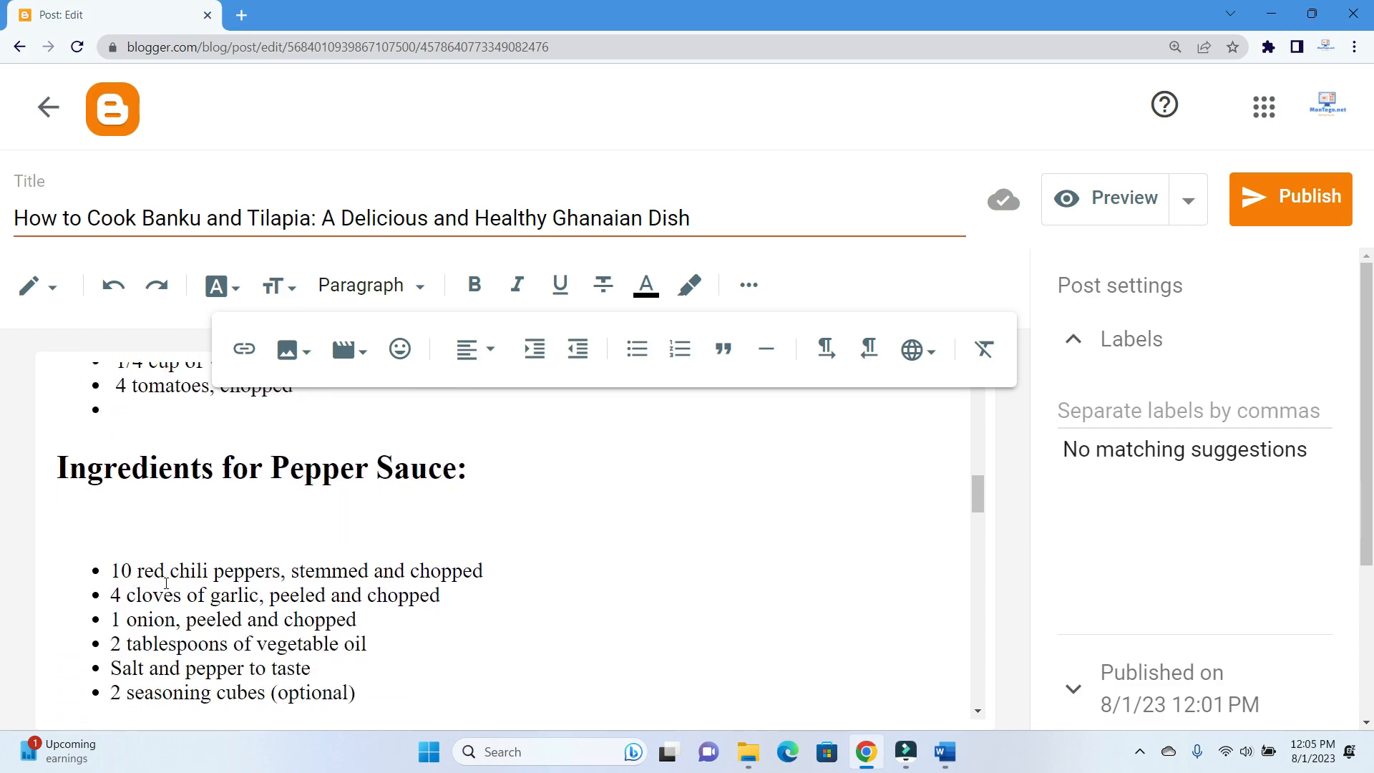
pyautogui.scroll(-2, 179, 583)
pyautogui.scroll(-1, 187, 617)
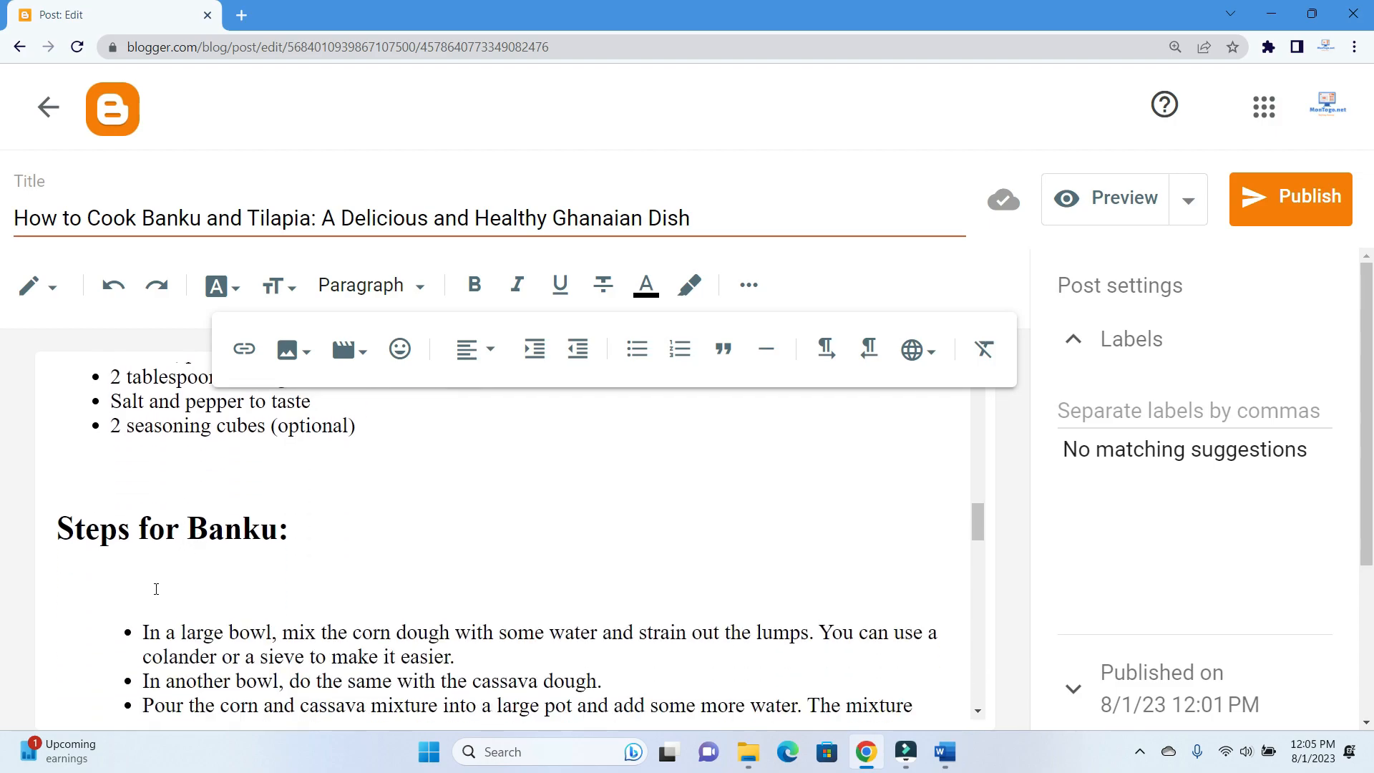
pyautogui.moveTo(154, 634); pyautogui.dragTo(315, 469)
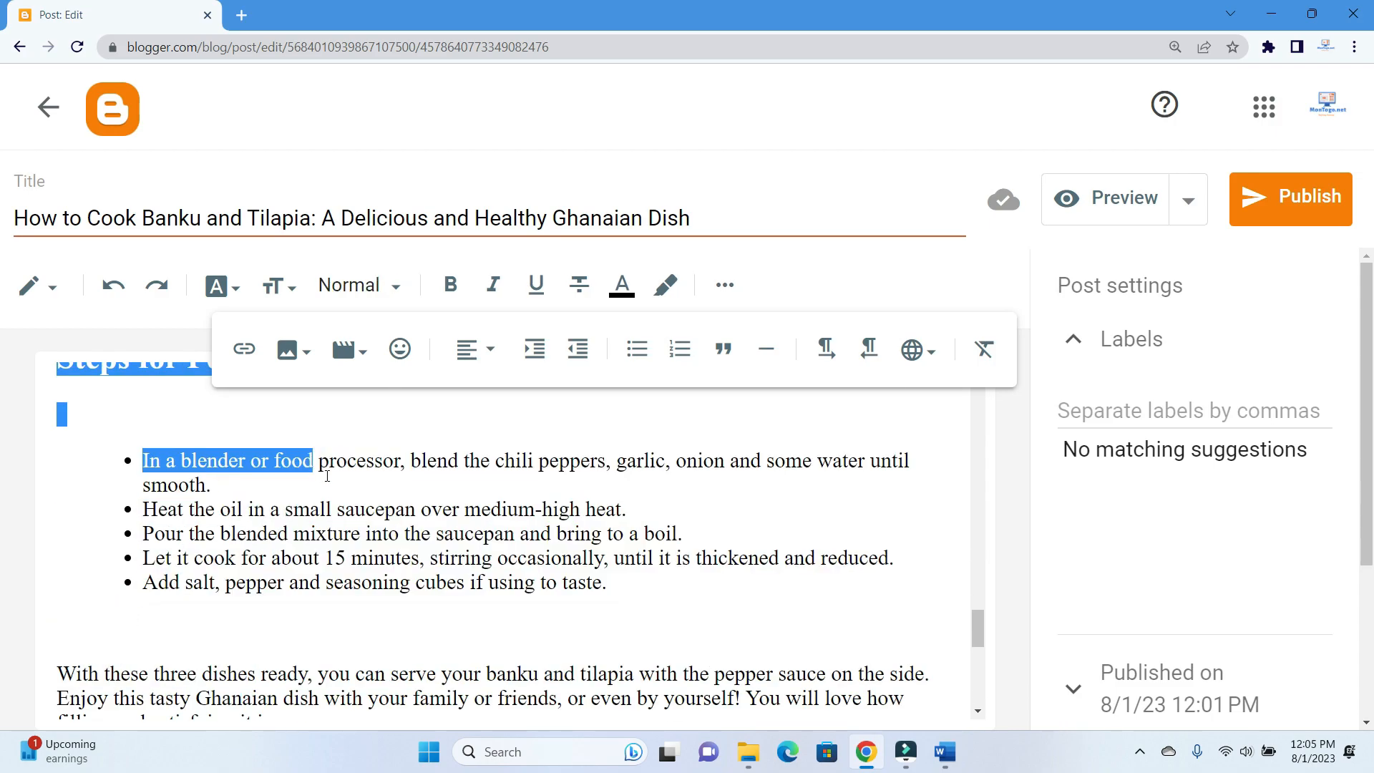
pyautogui.scroll(5, 326, 475)
pyautogui.scroll(2, 460, 615)
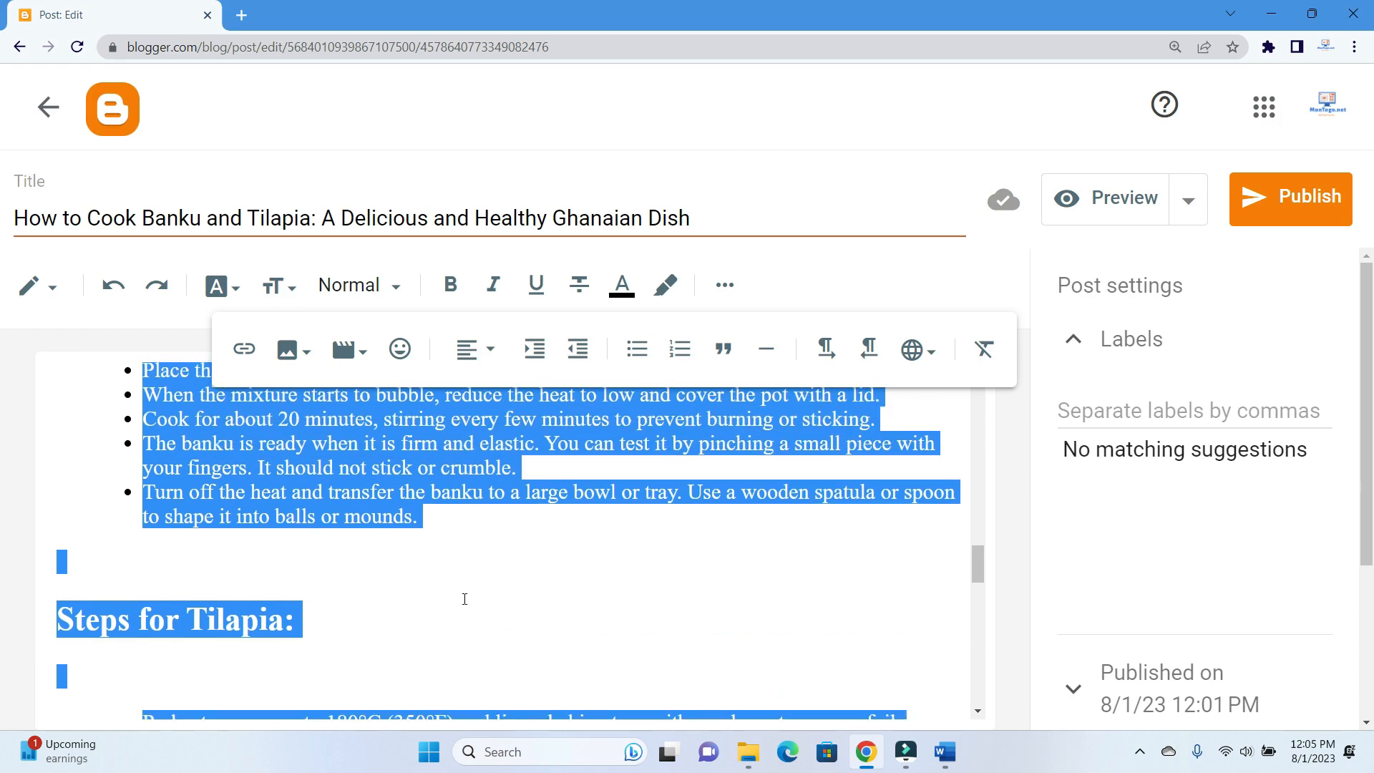
pyautogui.scroll(-2, 462, 598)
pyautogui.click(293, 514)
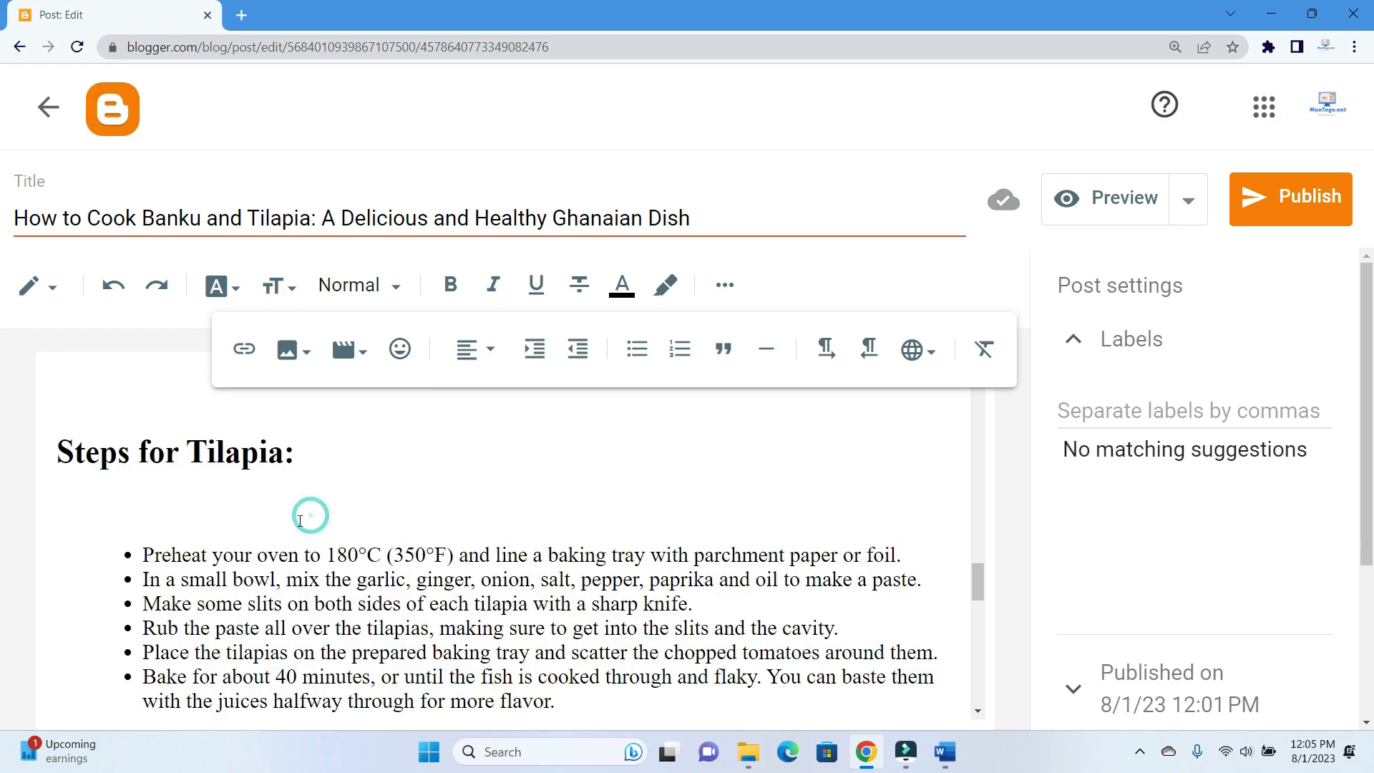
# Convert the six bulleted instructions under "Steps for Tilapia:" into a numbered list
pyautogui.scroll(-1, 215, 458)
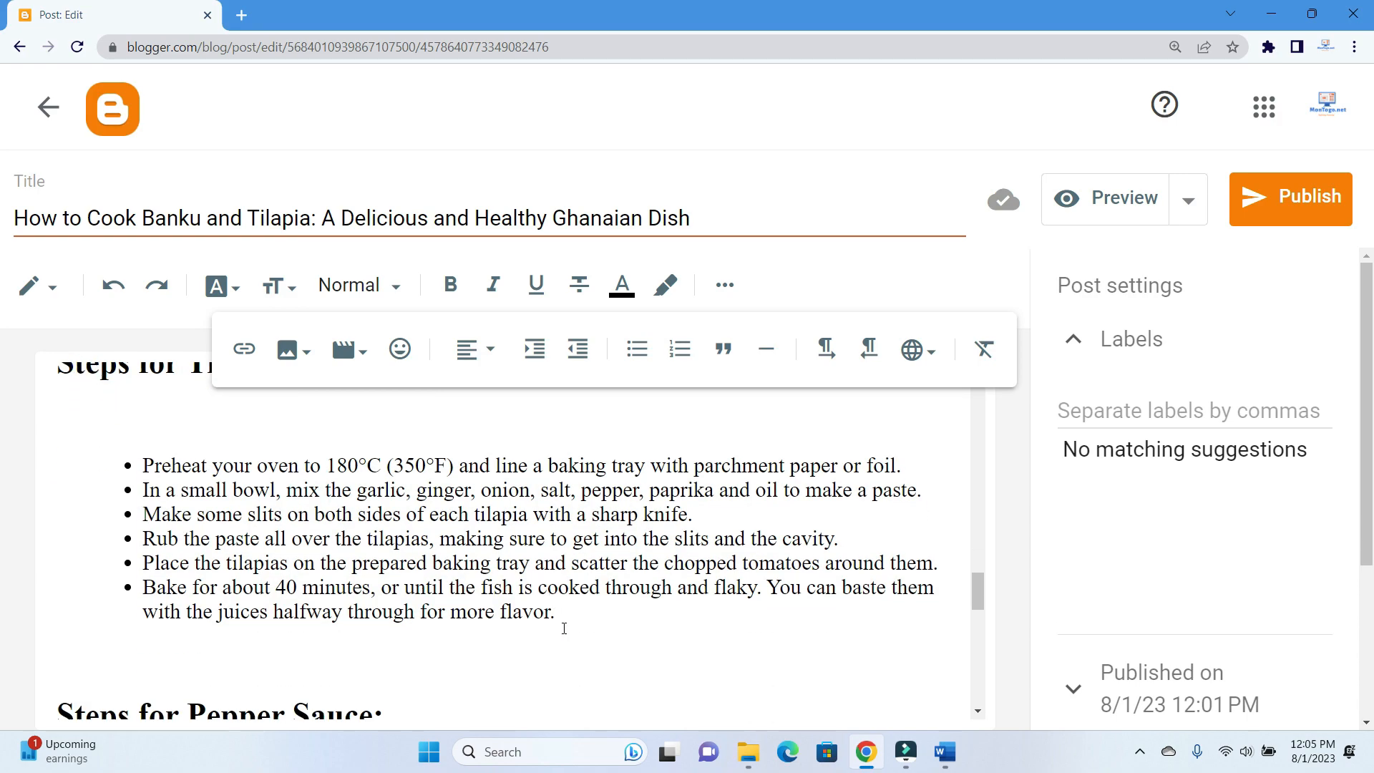
pyautogui.moveTo(569, 617); pyautogui.dragTo(98, 436)
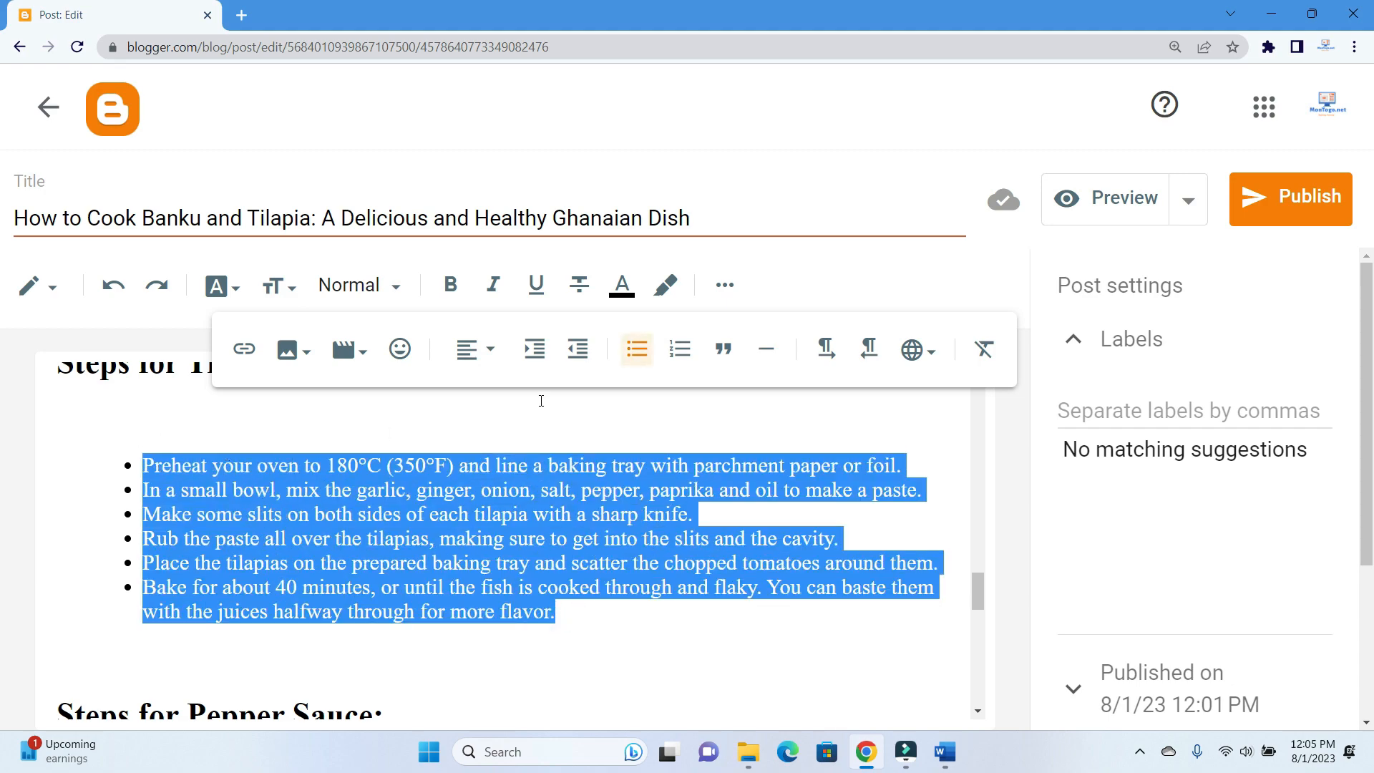
pyautogui.click(680, 348)
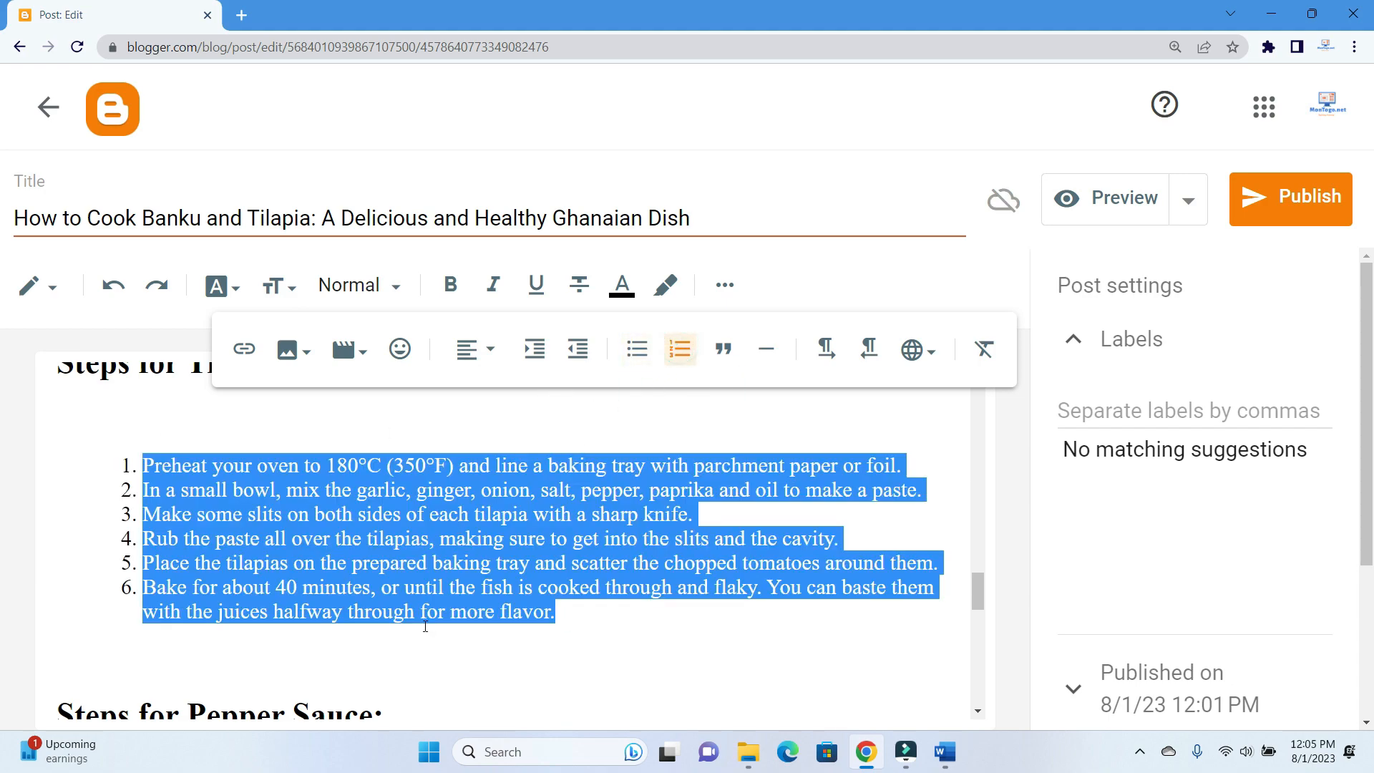
pyautogui.scroll(1, 370, 516)
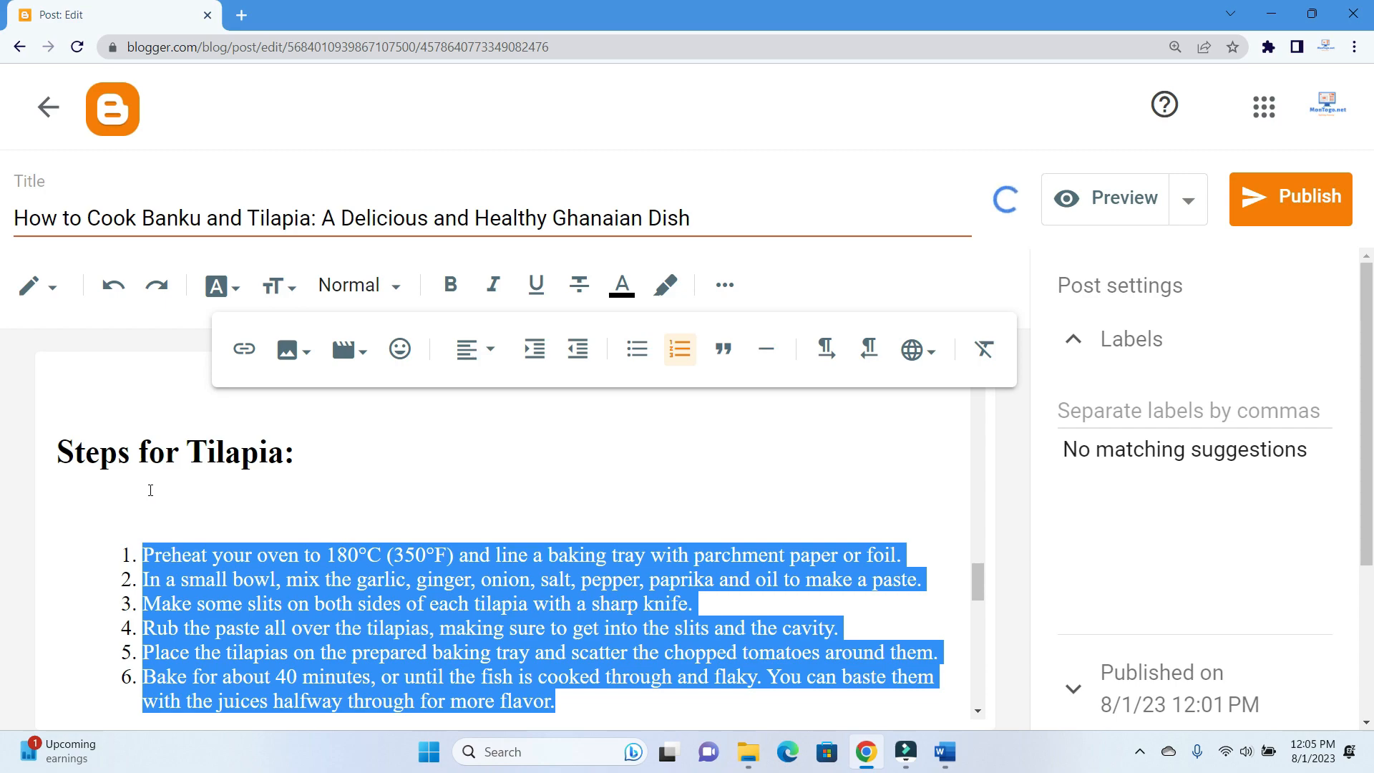
# Convert the bulleted instructions under "Steps for Pepper Sauce:" into a numbered list and remove its empty last item
pyautogui.scroll(-5, 305, 556)
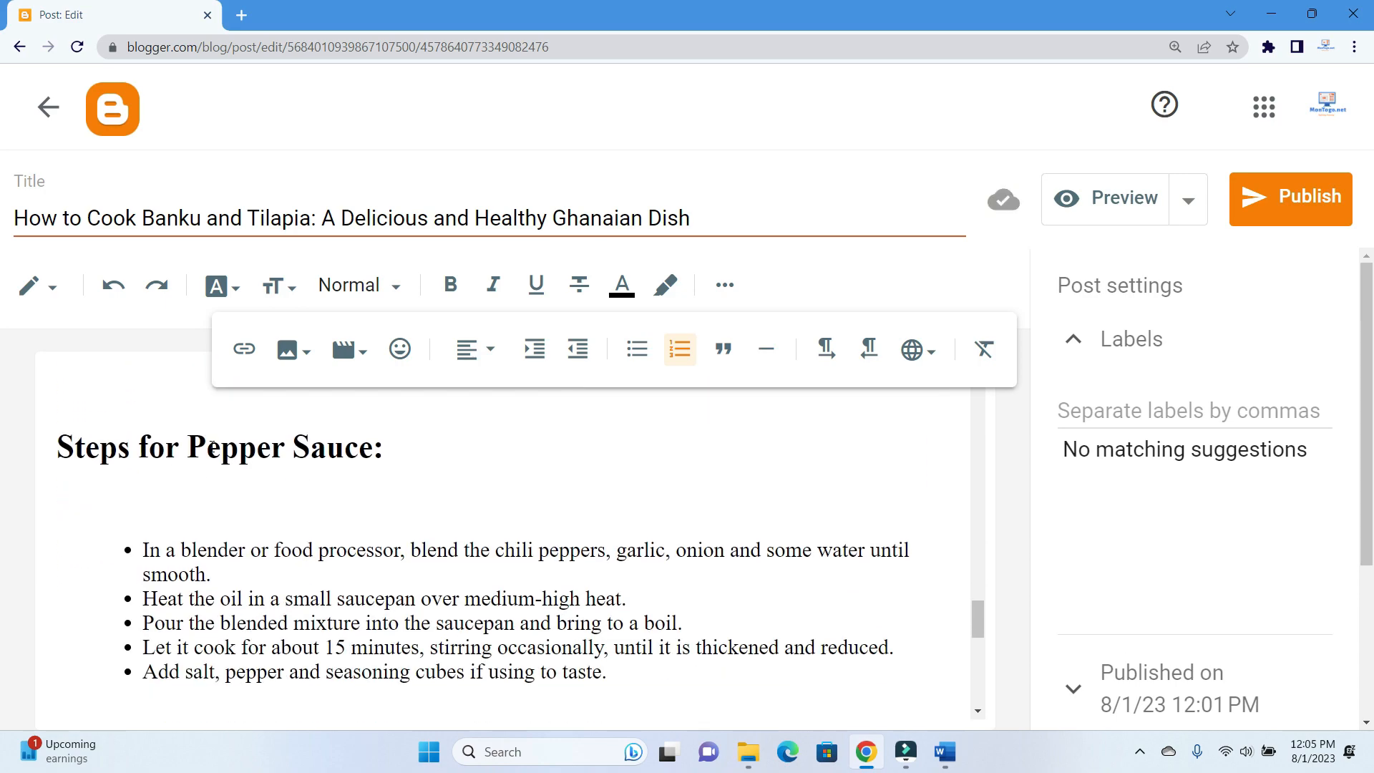
pyautogui.scroll(-2, 538, 573)
pyautogui.scroll(2, 620, 695)
pyautogui.moveTo(610, 675); pyautogui.dragTo(123, 523)
pyautogui.click(687, 340)
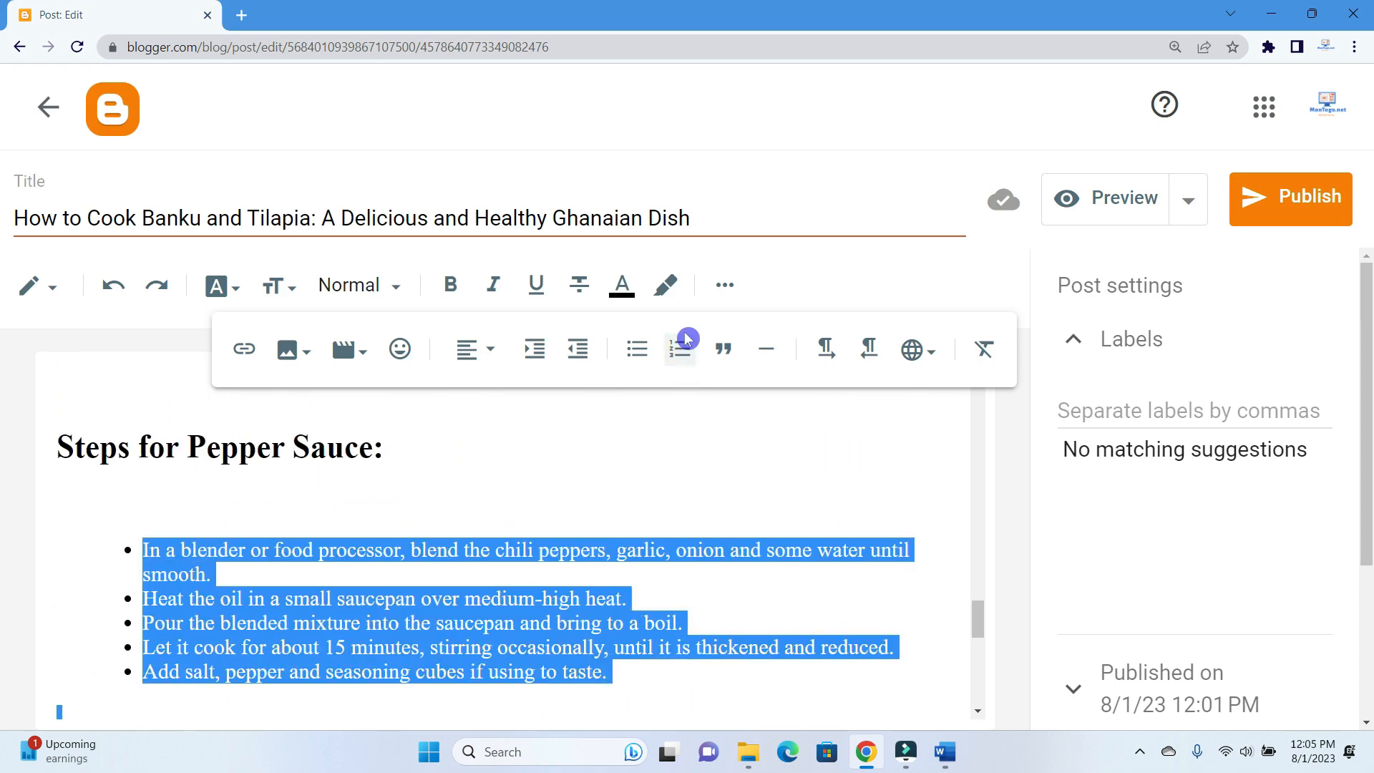
pyautogui.click(680, 344)
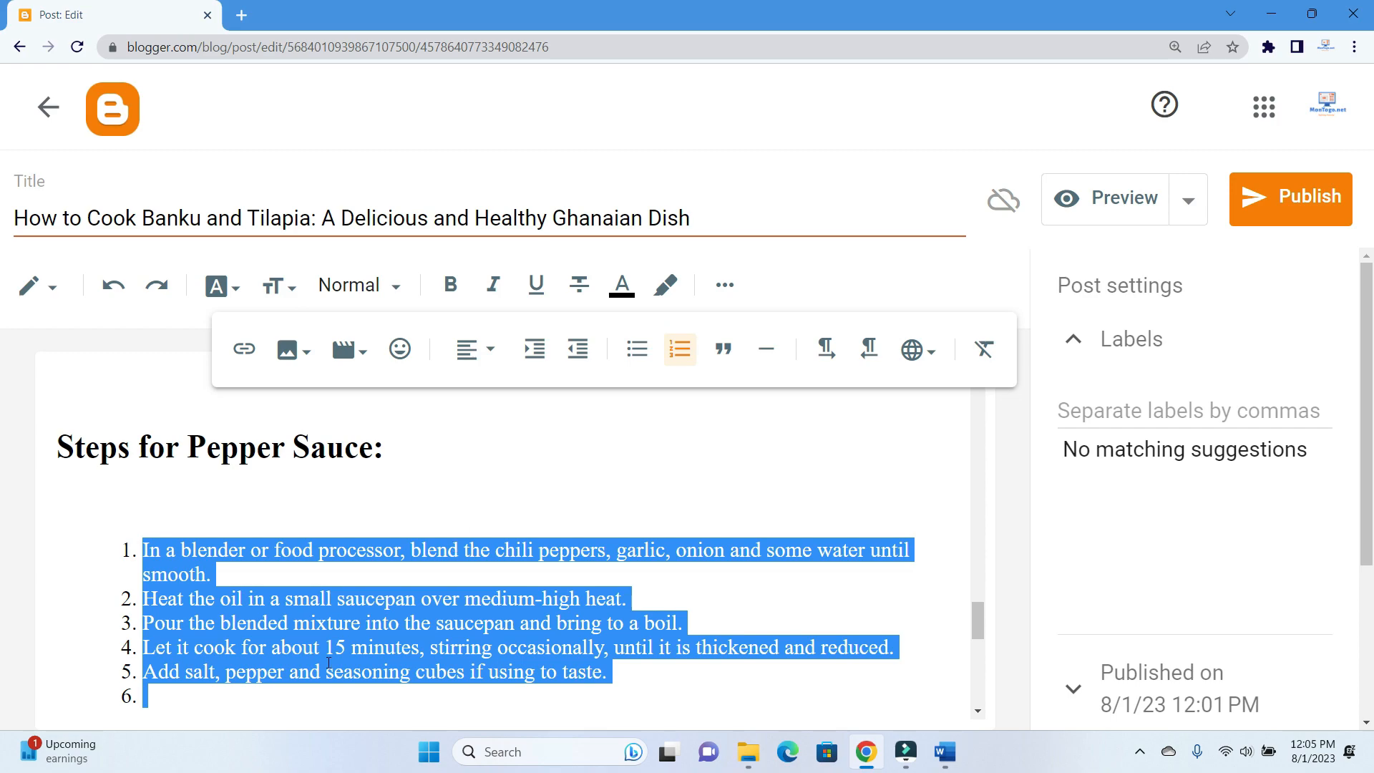
pyautogui.click(181, 693)
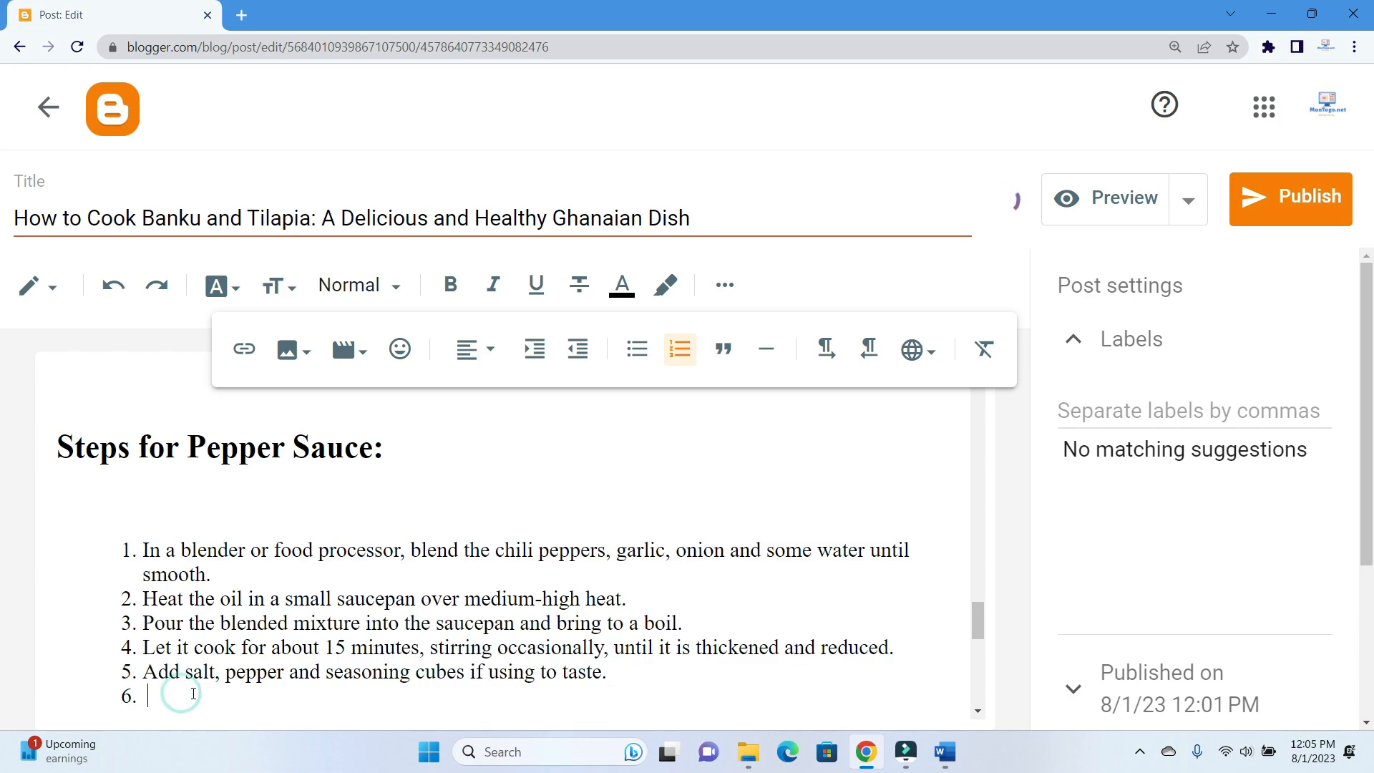
pyautogui.press('BackSpace')
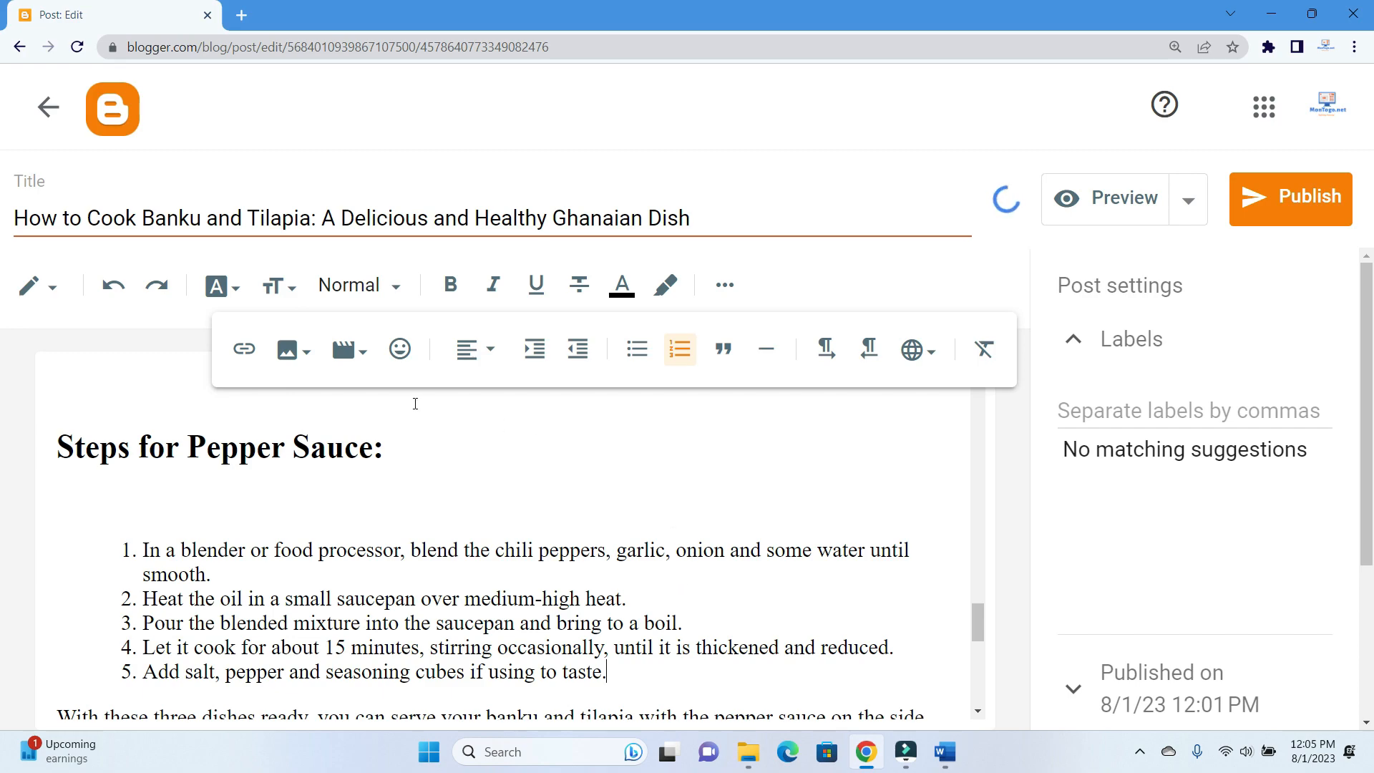
pyautogui.click(155, 285)
# Preview the post and check the formatting of the introduction and the ingredient lists for banku, tilapia and pepper sauce
pyautogui.scroll(-4, 599, 511)
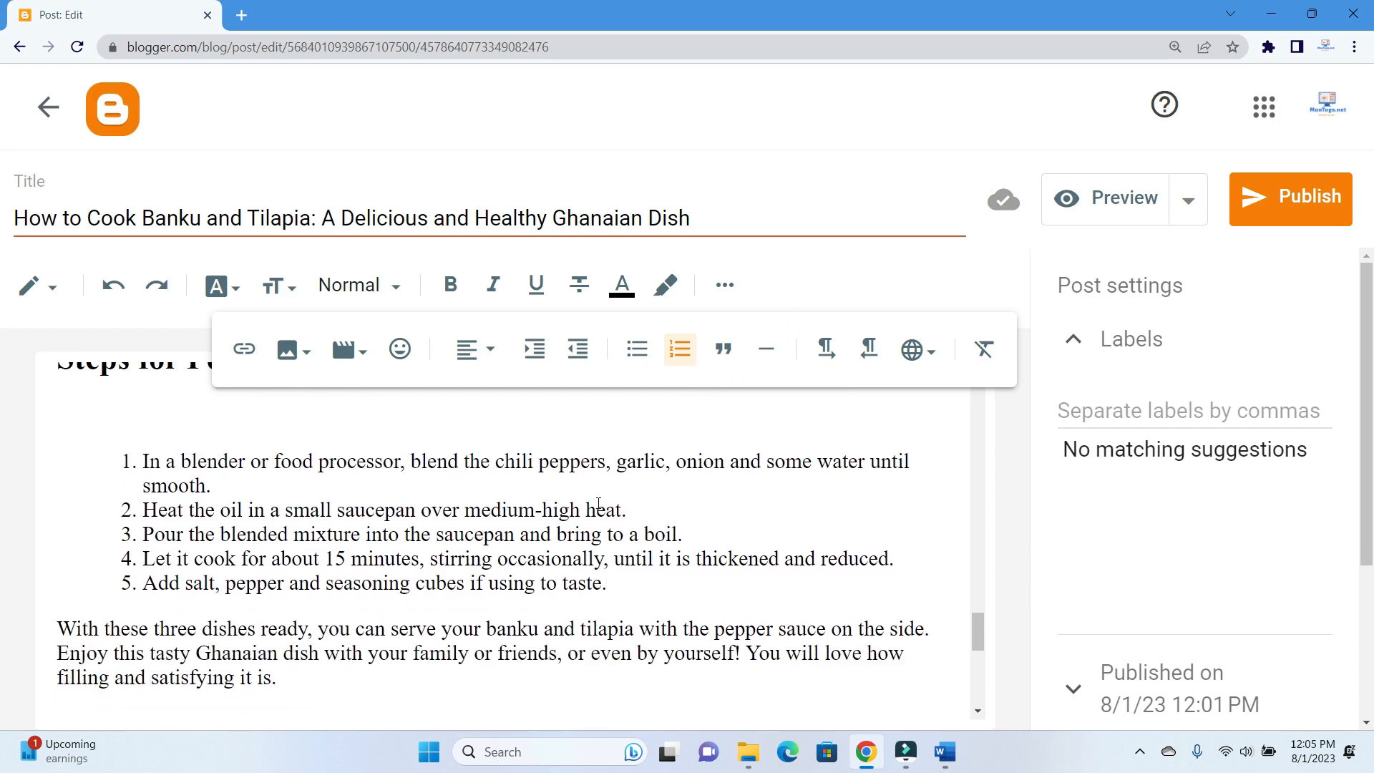
pyautogui.scroll(-3, 592, 522)
pyautogui.scroll(4, 595, 521)
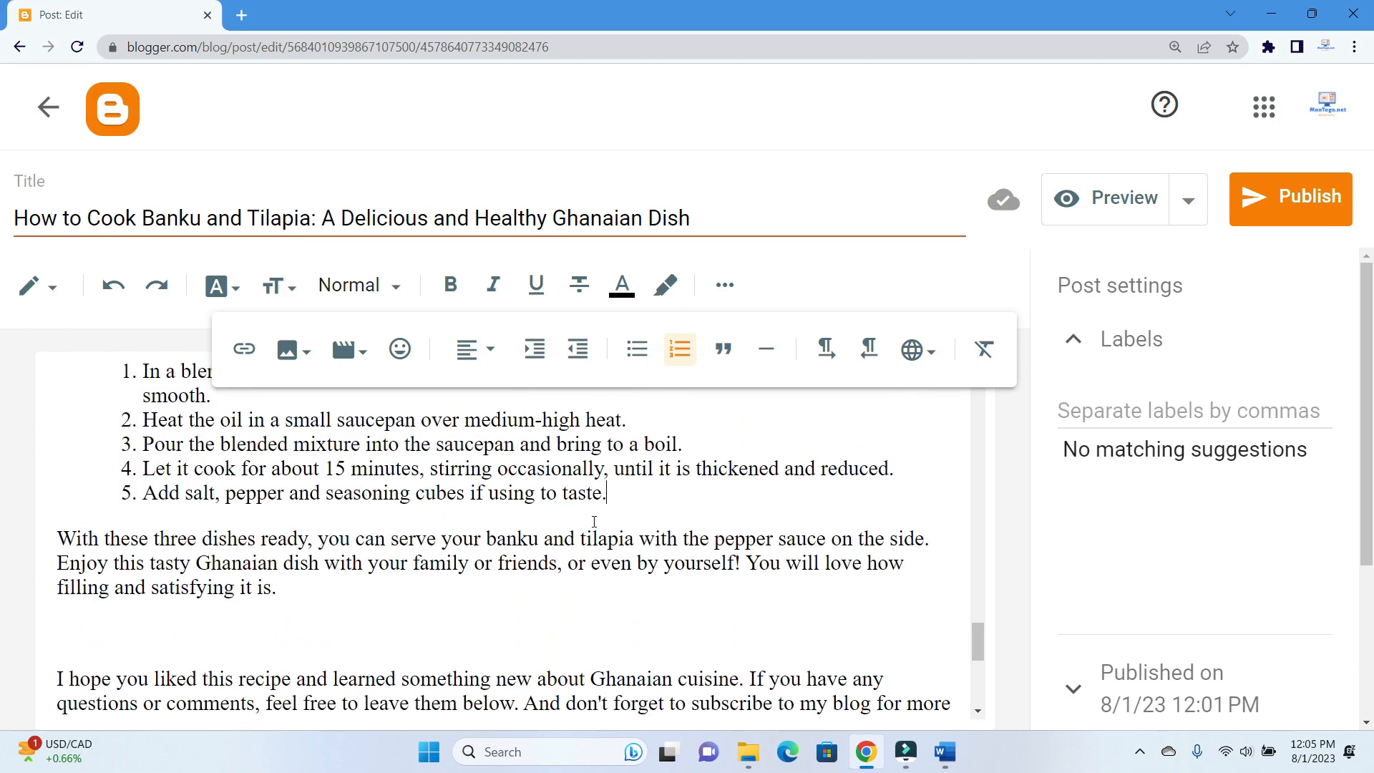
pyautogui.scroll(8, 595, 521)
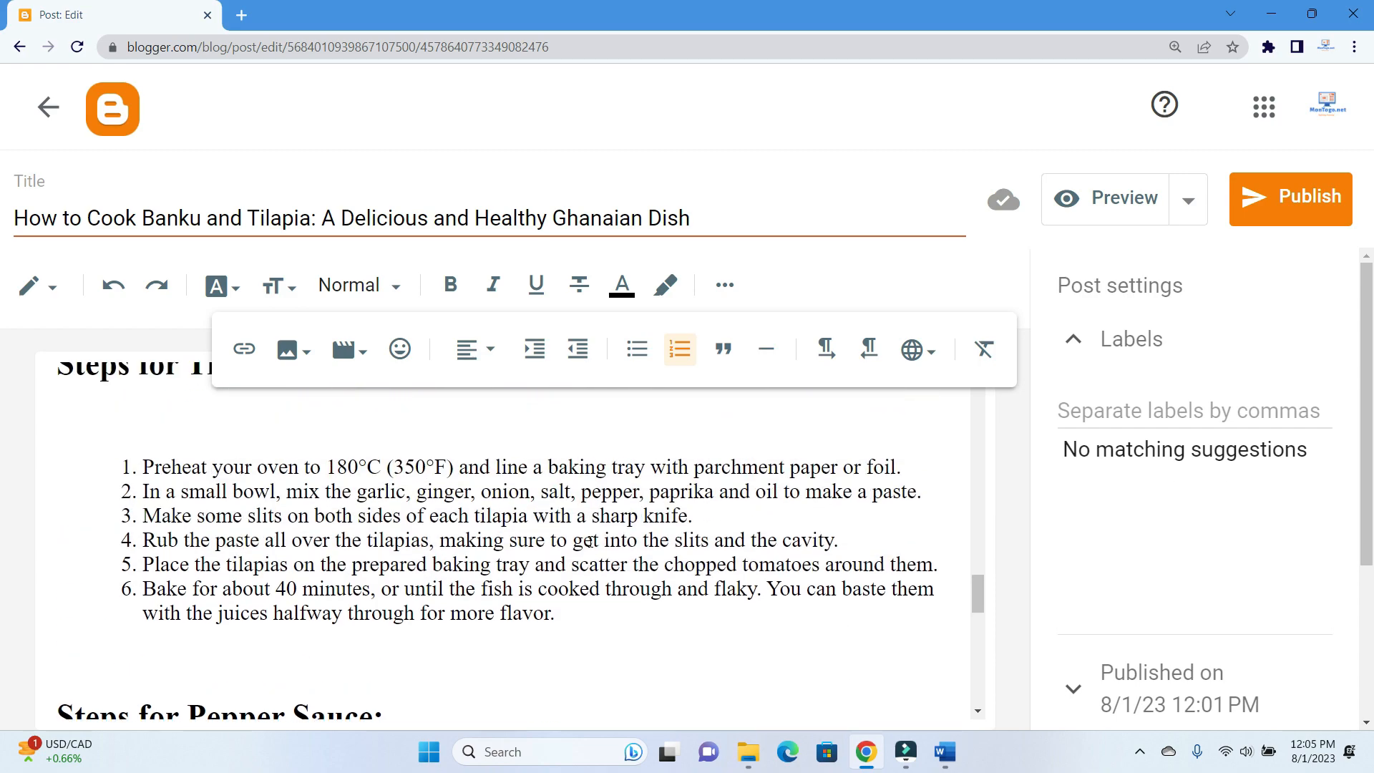
pyautogui.click(1135, 197)
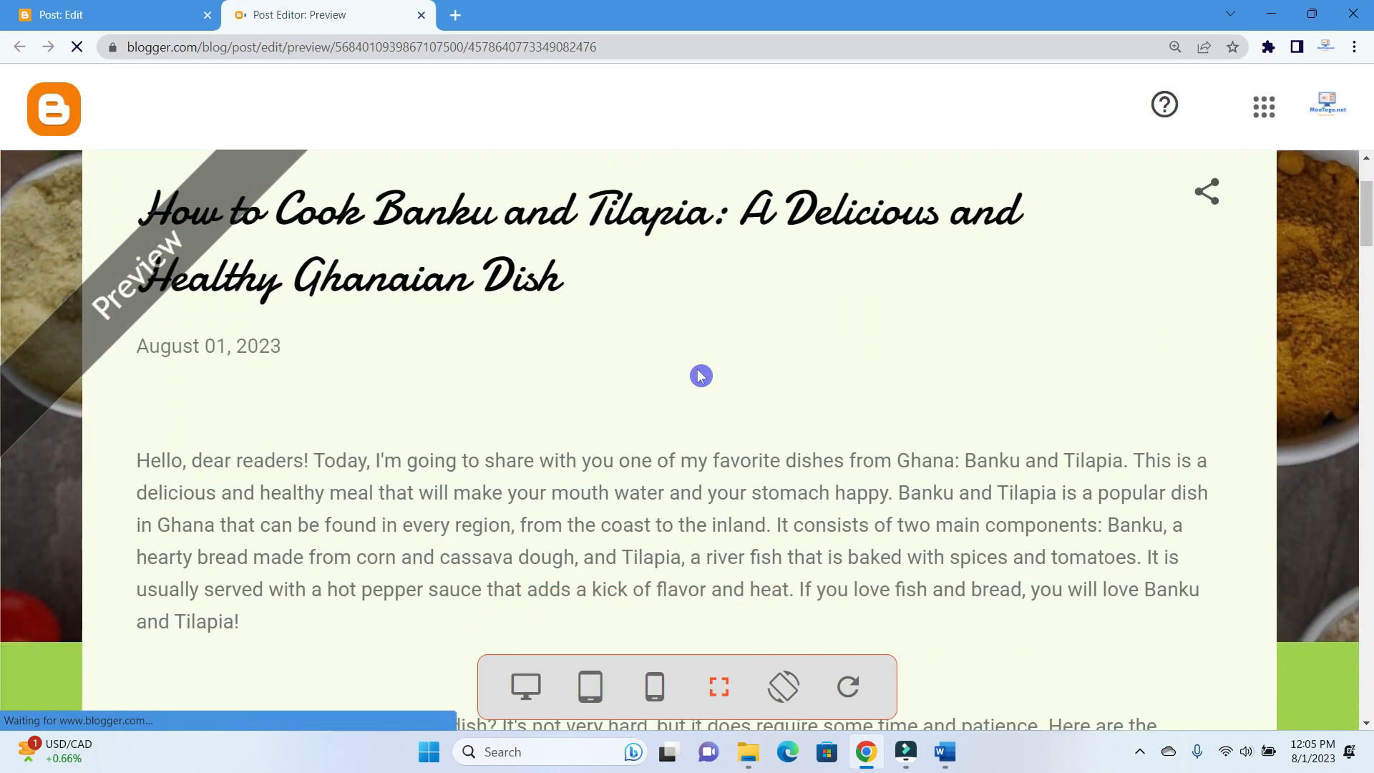
pyautogui.scroll(-3, 700, 376)
pyautogui.scroll(-5, 701, 376)
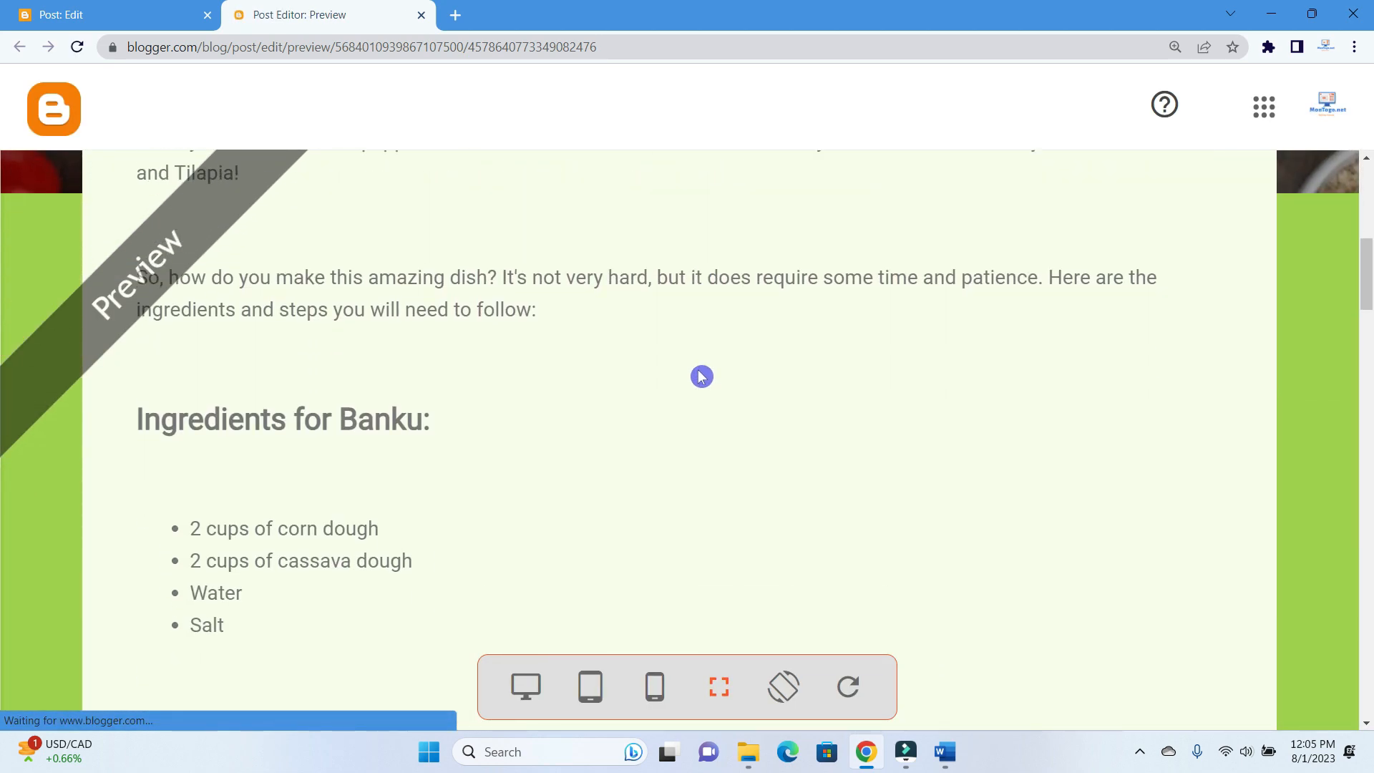
pyautogui.scroll(2, 701, 376)
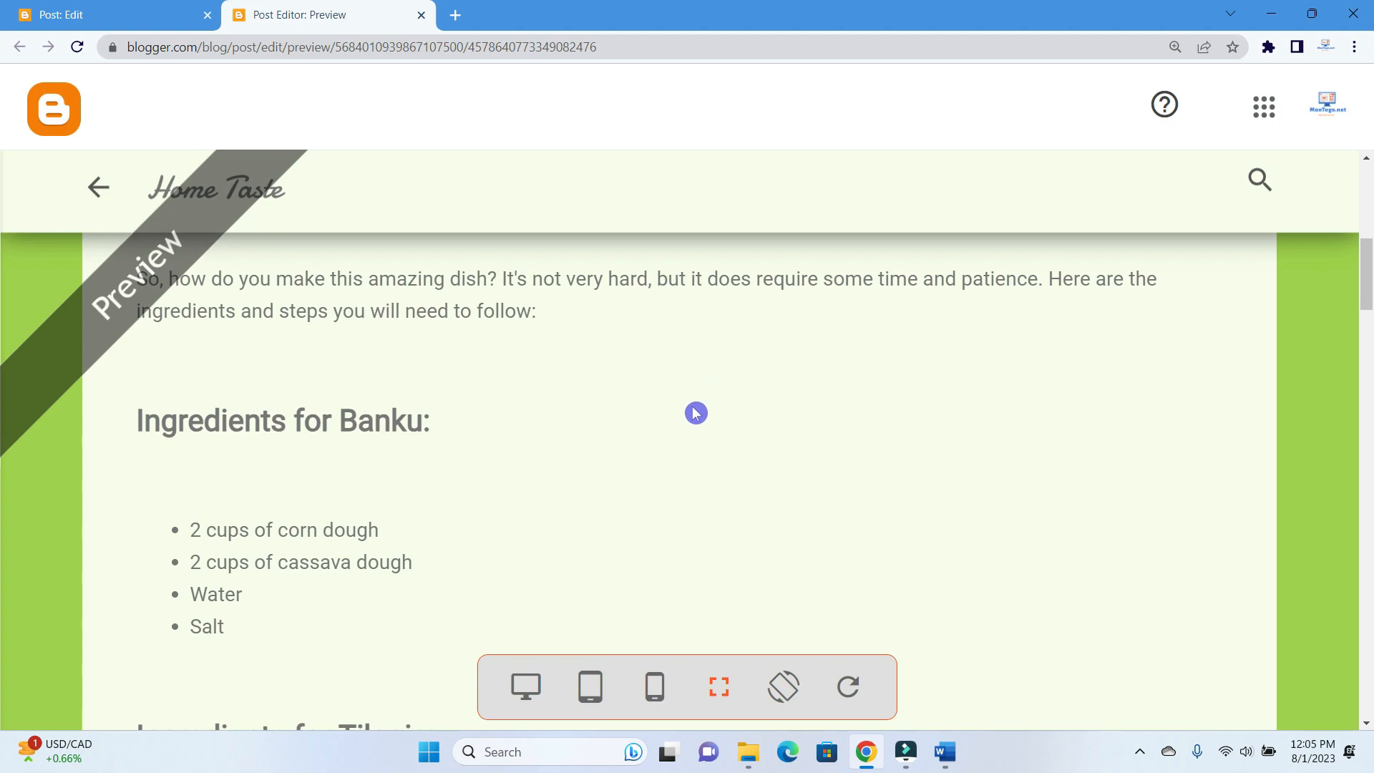
pyautogui.scroll(-3, 695, 413)
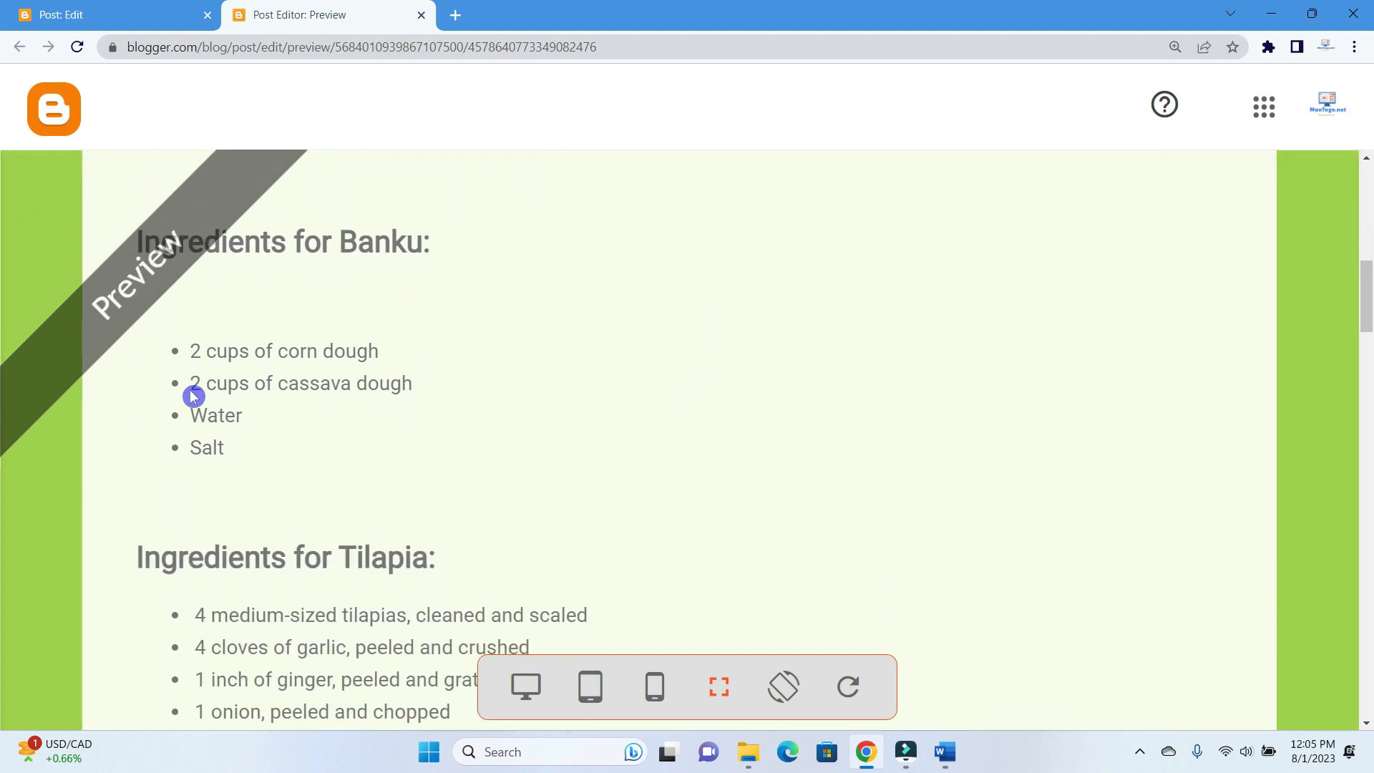
pyautogui.scroll(-1, 194, 393)
pyautogui.scroll(2, 229, 412)
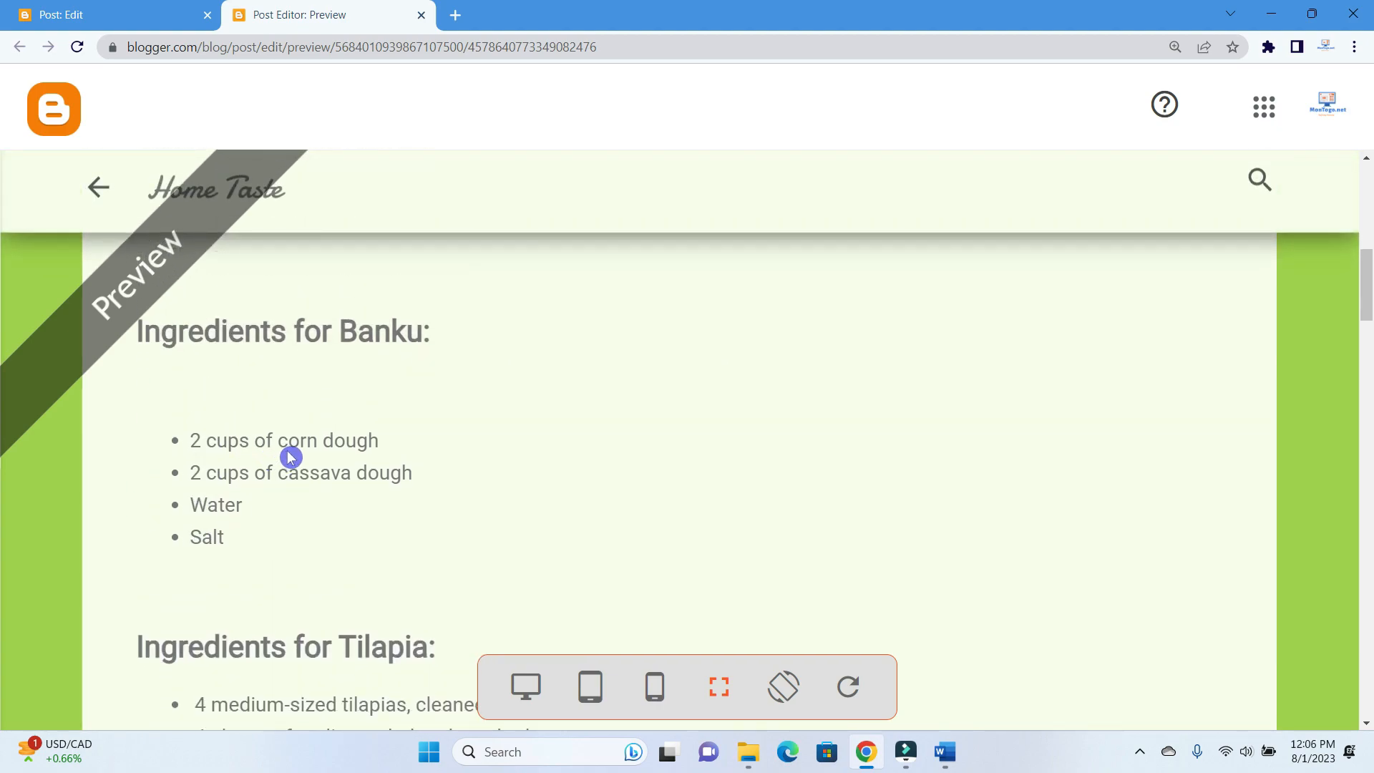
pyautogui.scroll(-6, 291, 458)
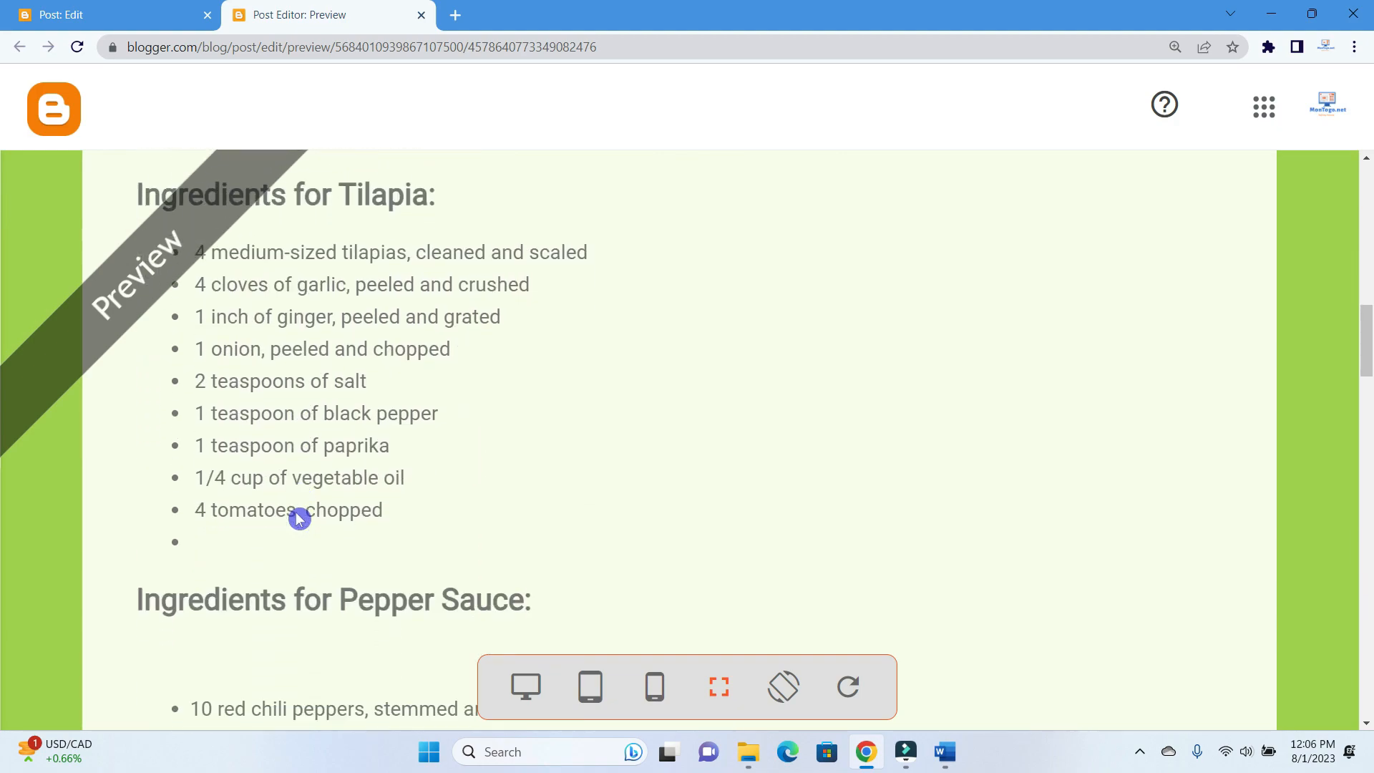
pyautogui.scroll(-6, 299, 518)
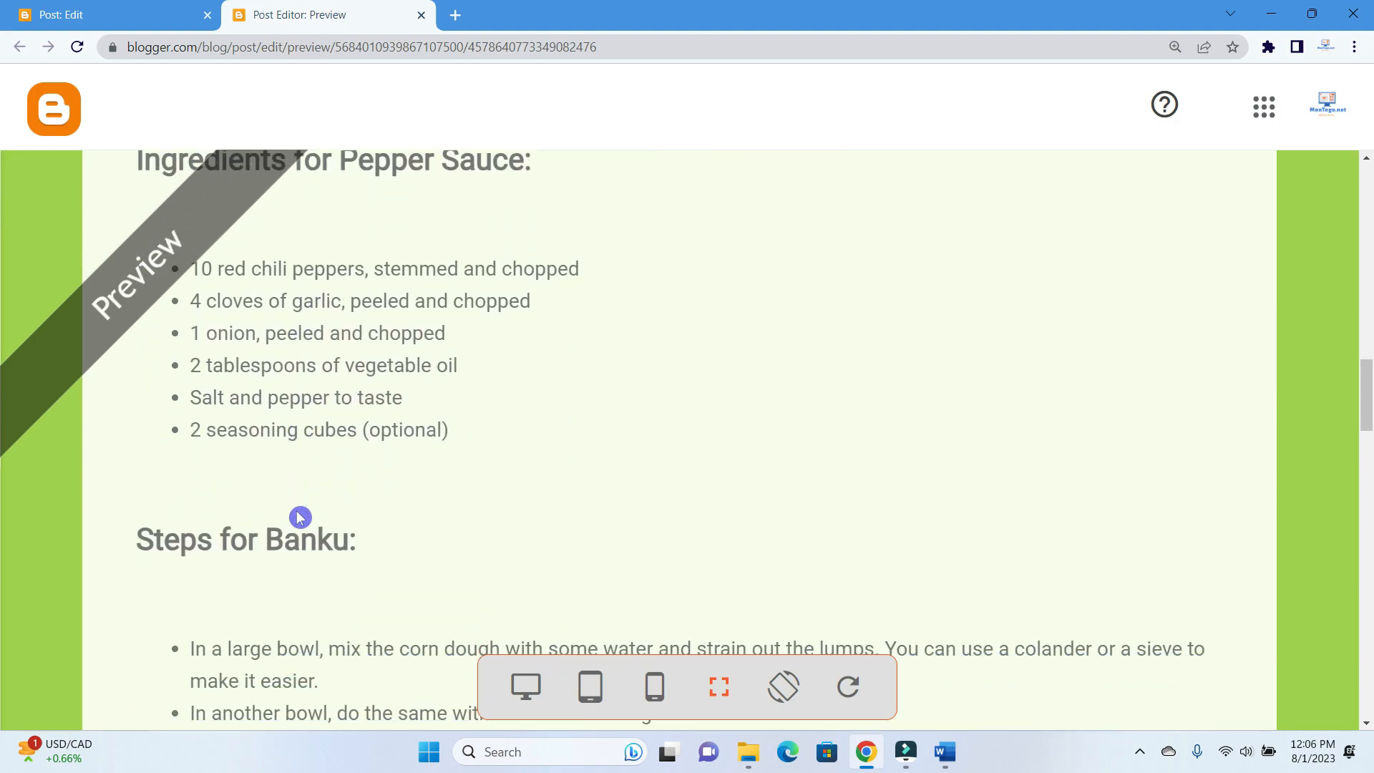
# Check the list formatting of the three cooking-steps sections and the closing paragraphs in the preview, and close the preview
pyautogui.scroll(-4, 299, 519)
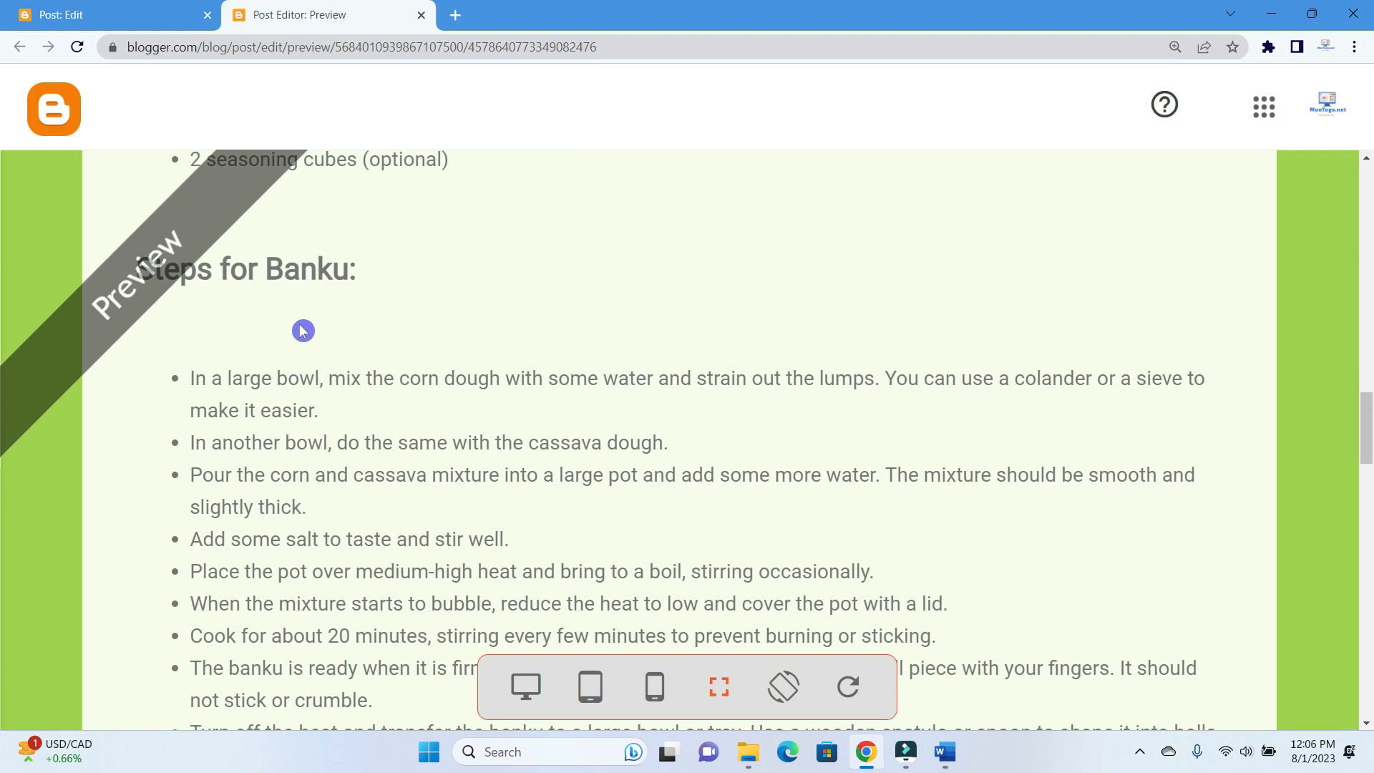
pyautogui.scroll(1, 302, 330)
pyautogui.scroll(-1, 270, 372)
pyautogui.scroll(1, 300, 313)
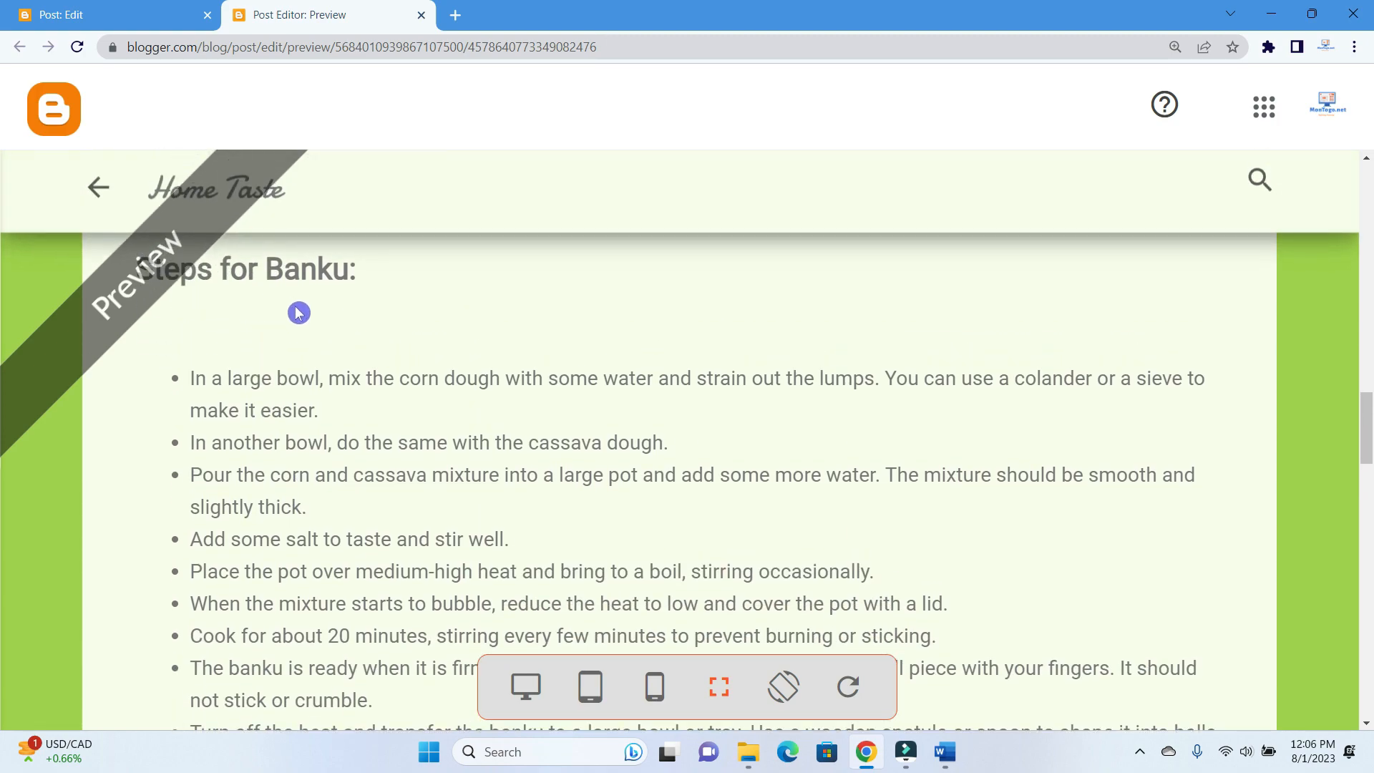
pyautogui.scroll(-6, 255, 389)
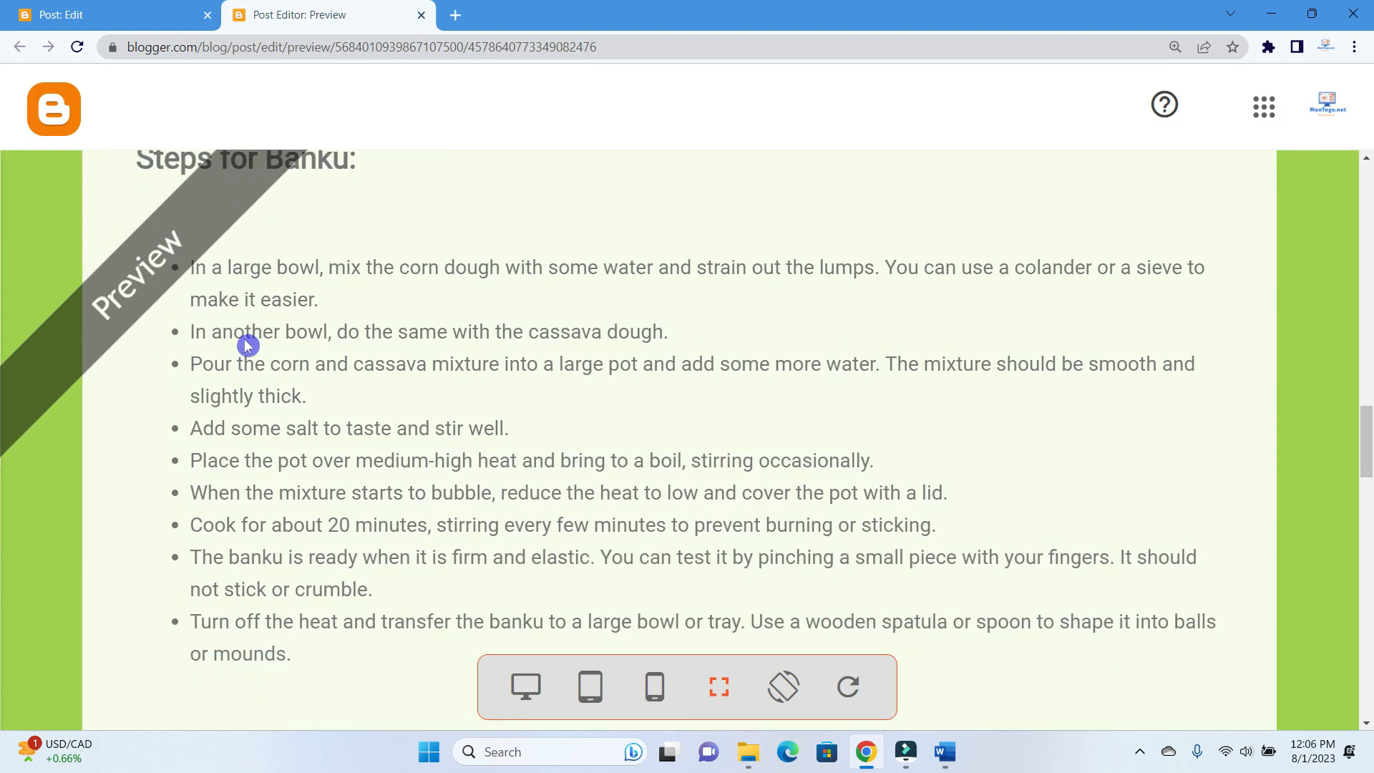
pyautogui.scroll(-3, 258, 387)
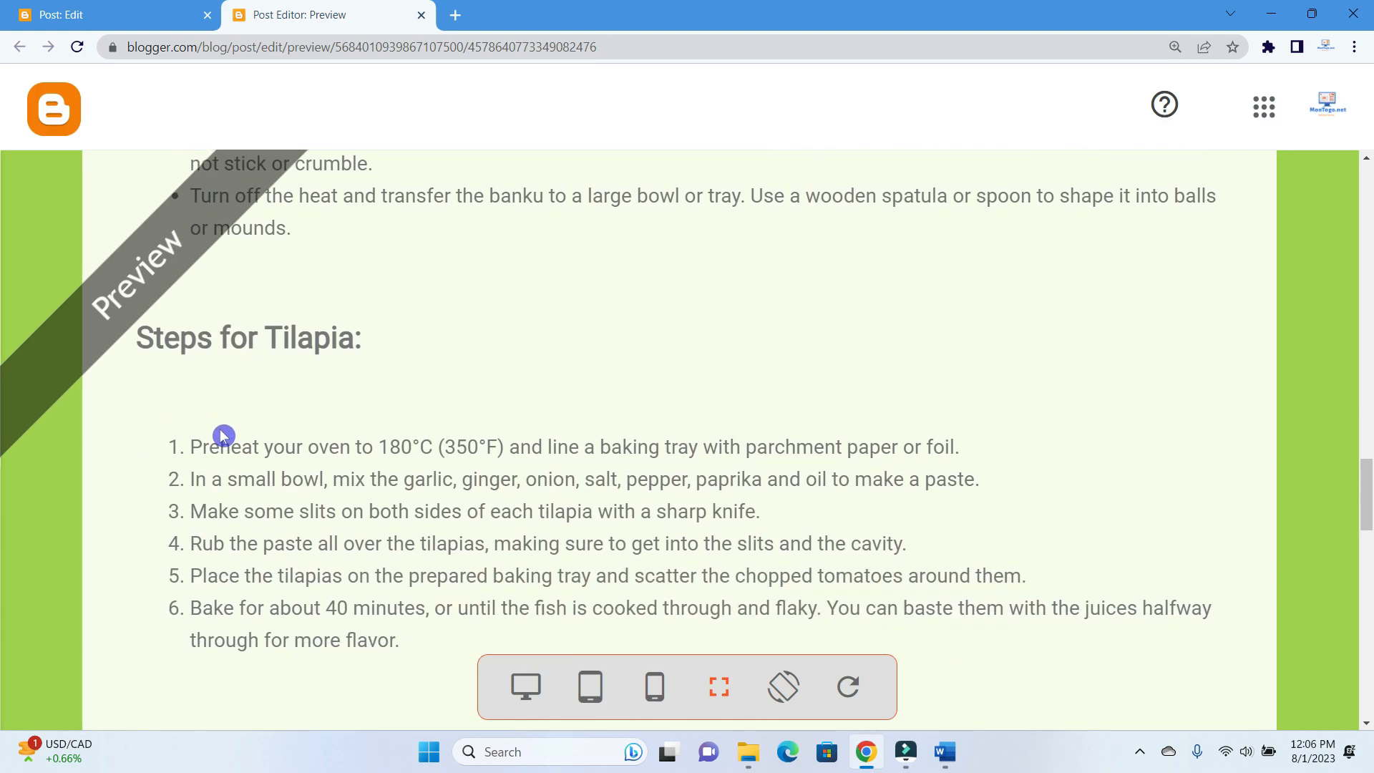
pyautogui.scroll(-5, 244, 446)
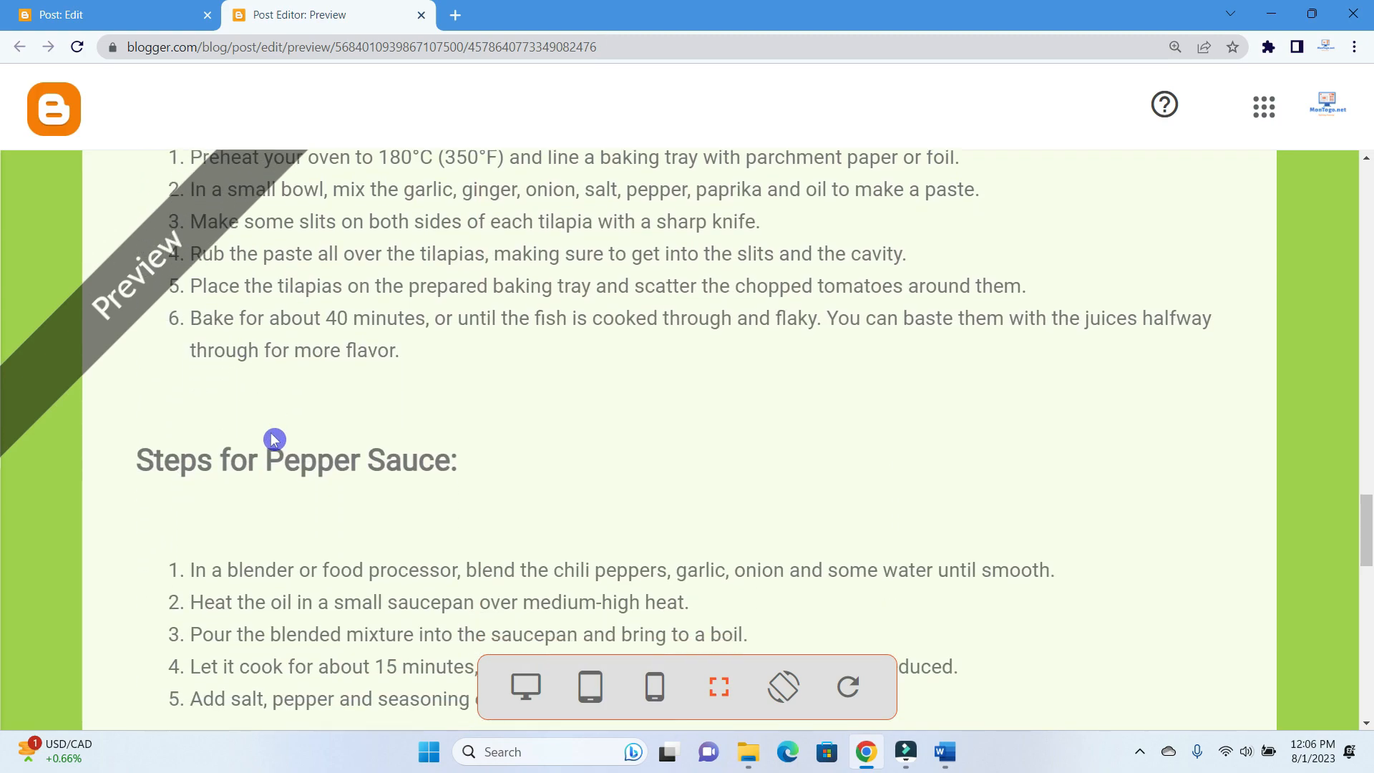
pyautogui.scroll(-4, 279, 436)
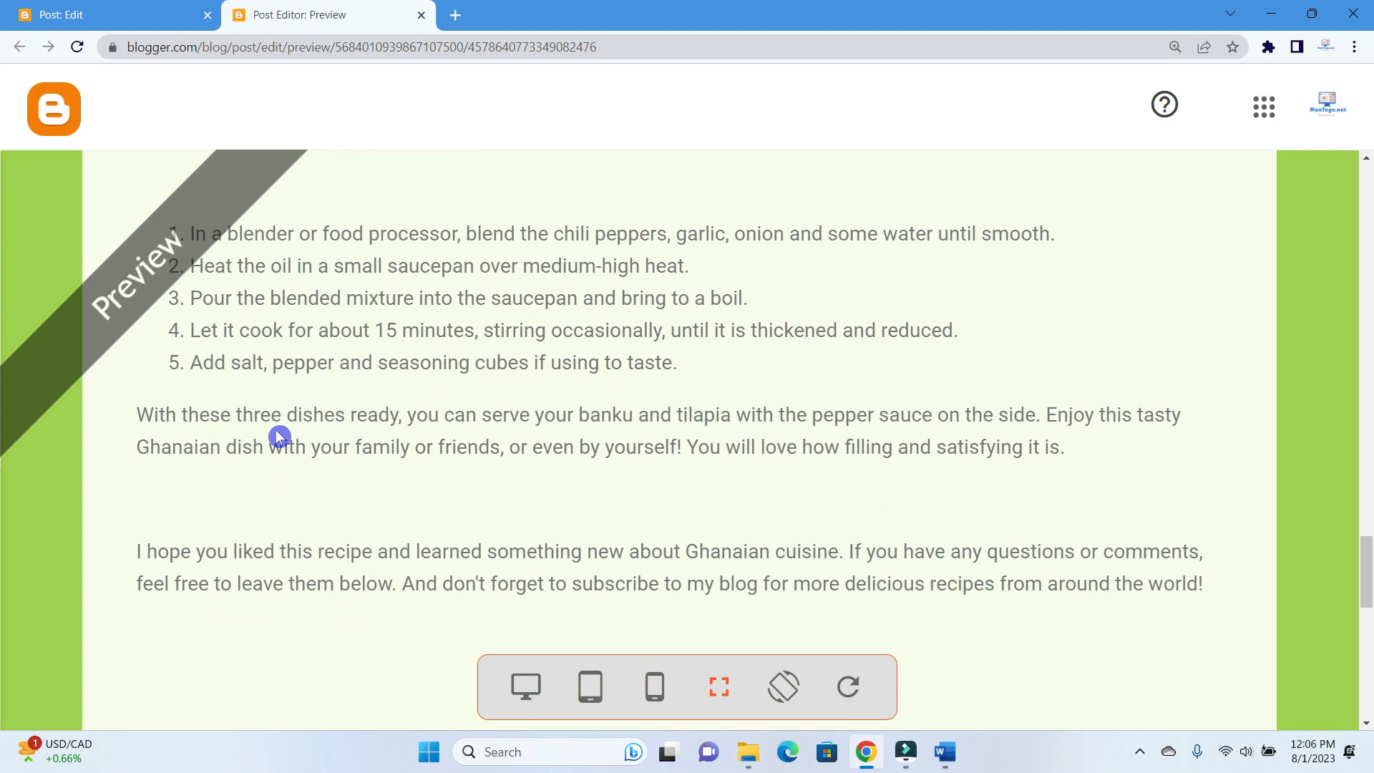
pyautogui.scroll(-4, 280, 434)
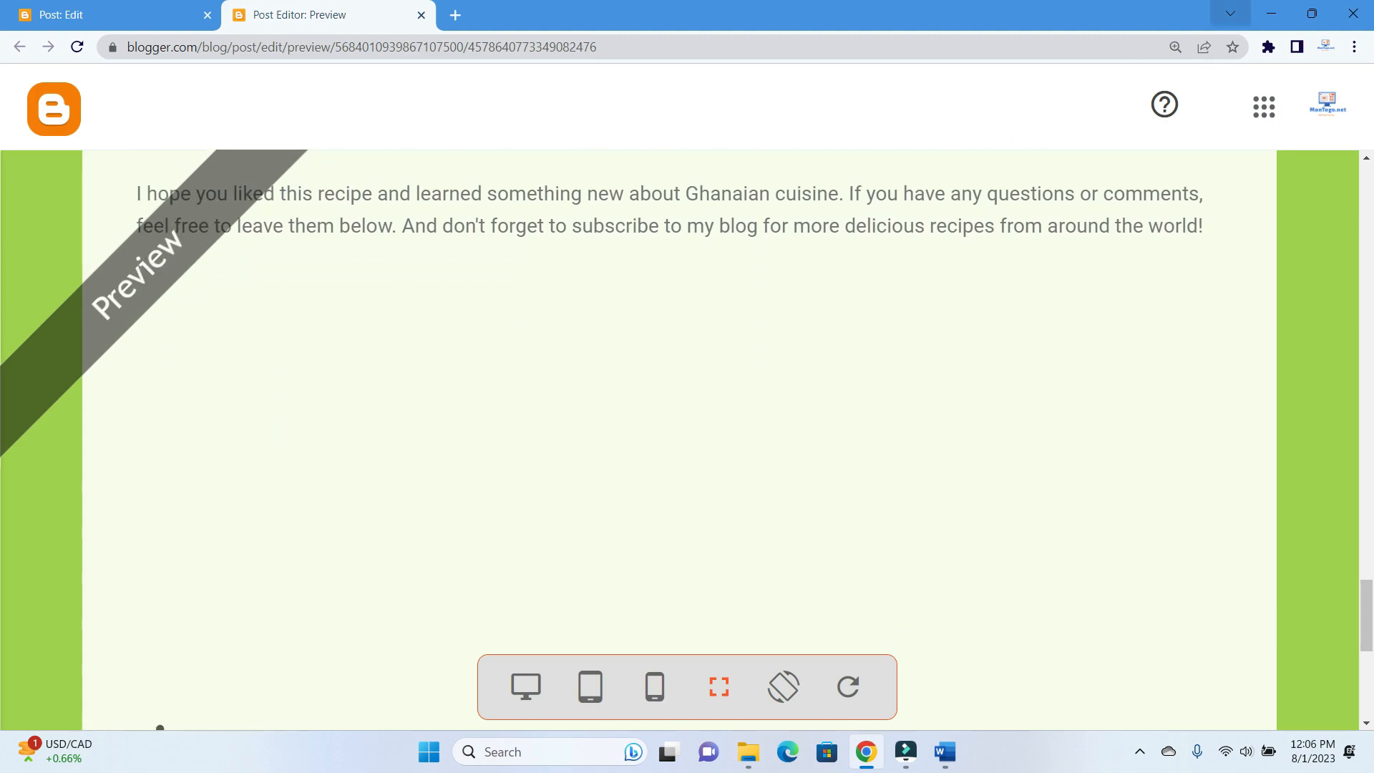
pyautogui.click(421, 15)
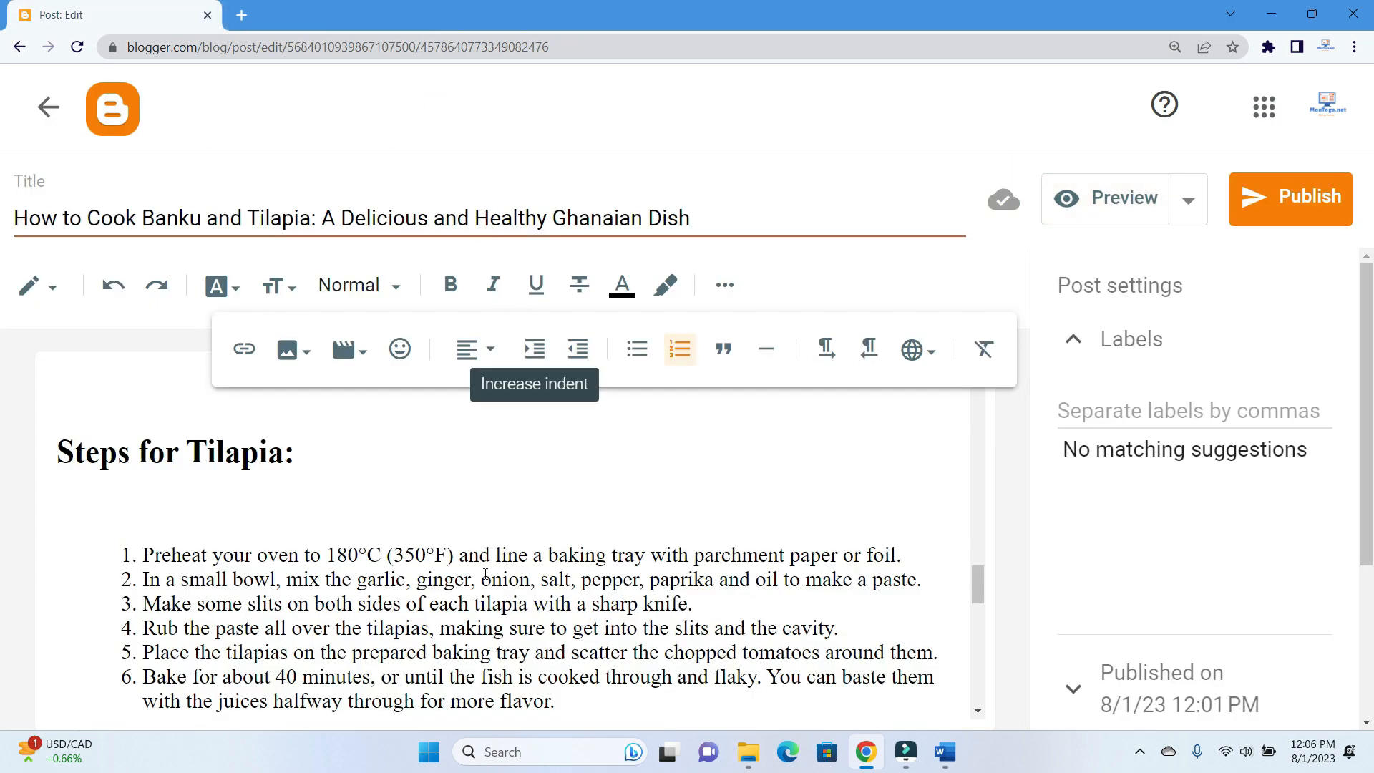
# Convert all the bulleted instructions under "Steps for Banku:" into a numbered list
pyautogui.scroll(10, 475, 647)
pyautogui.scroll(-4, 476, 647)
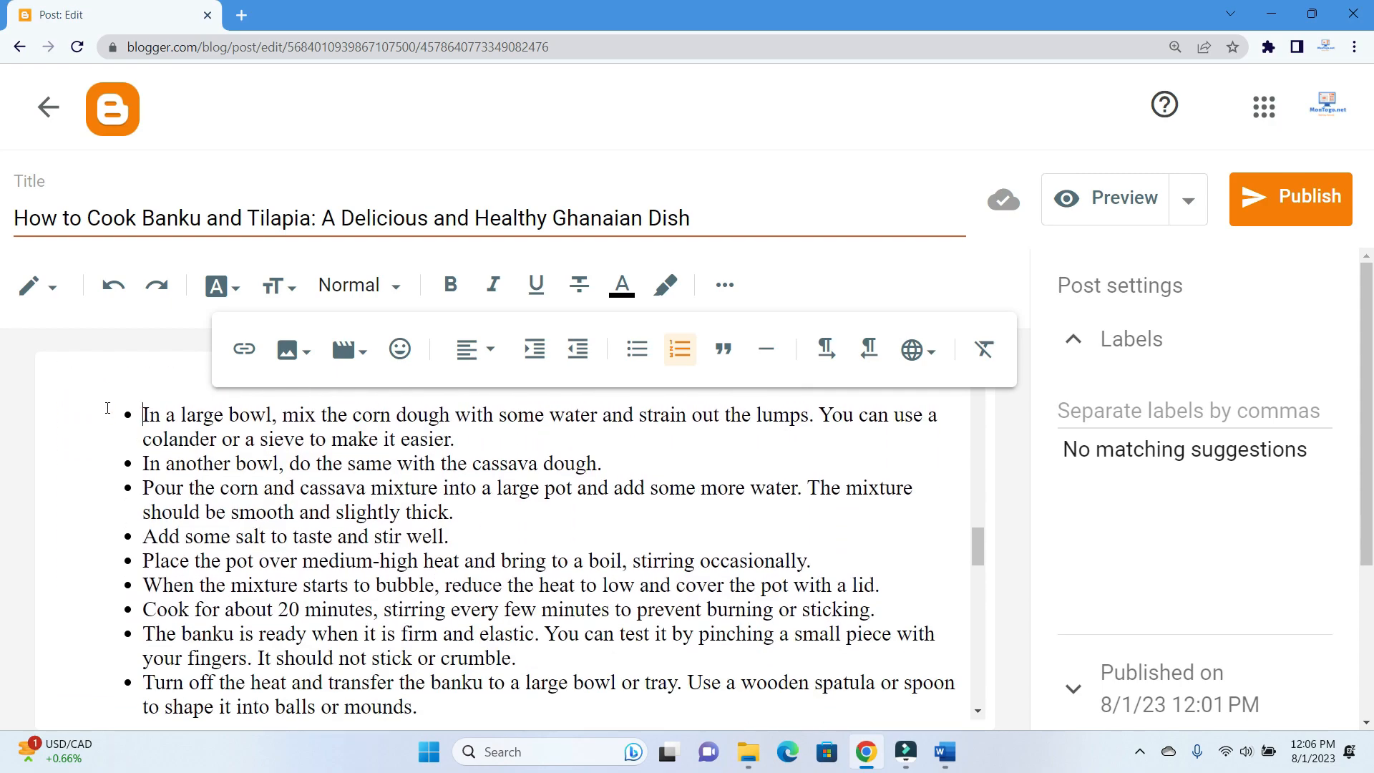
pyautogui.moveTo(108, 408); pyautogui.dragTo(400, 395)
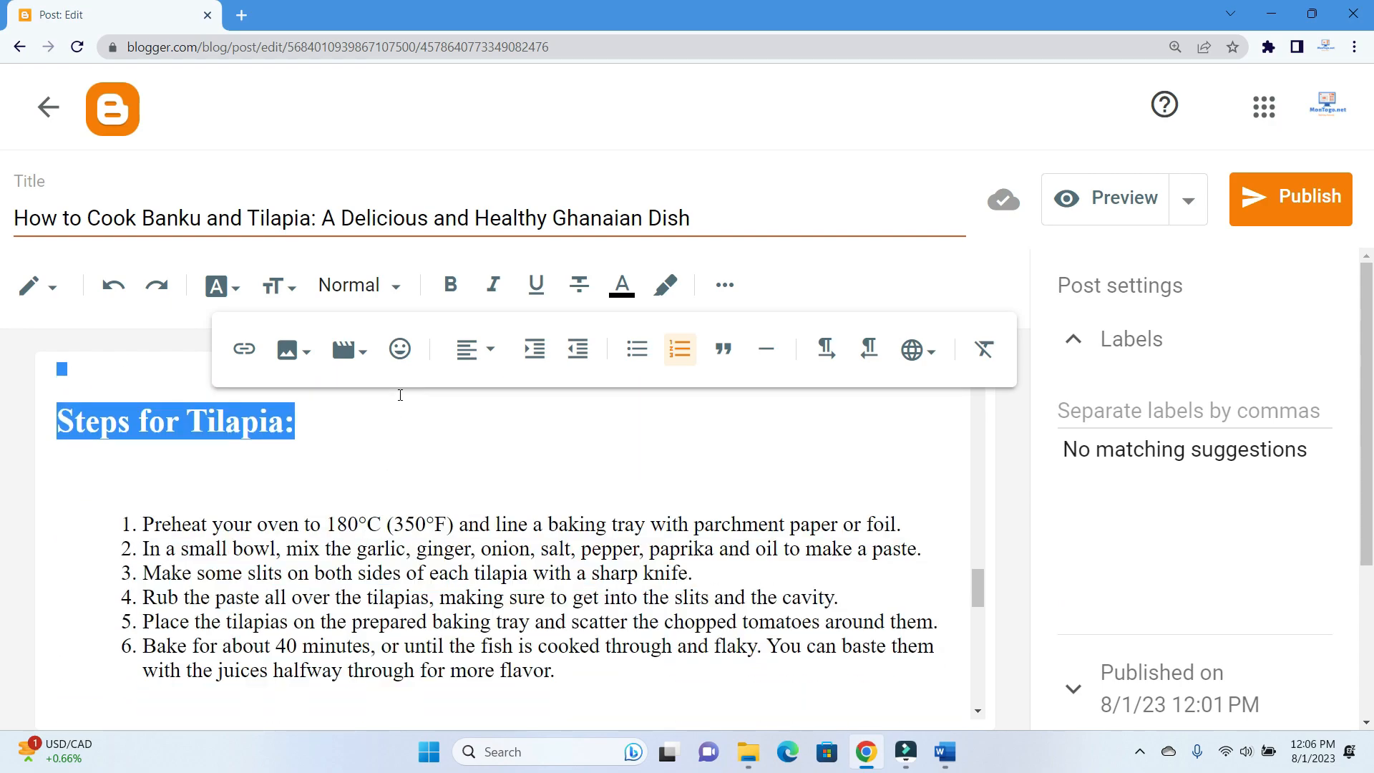
pyautogui.scroll(3, 400, 465)
pyautogui.click(436, 531)
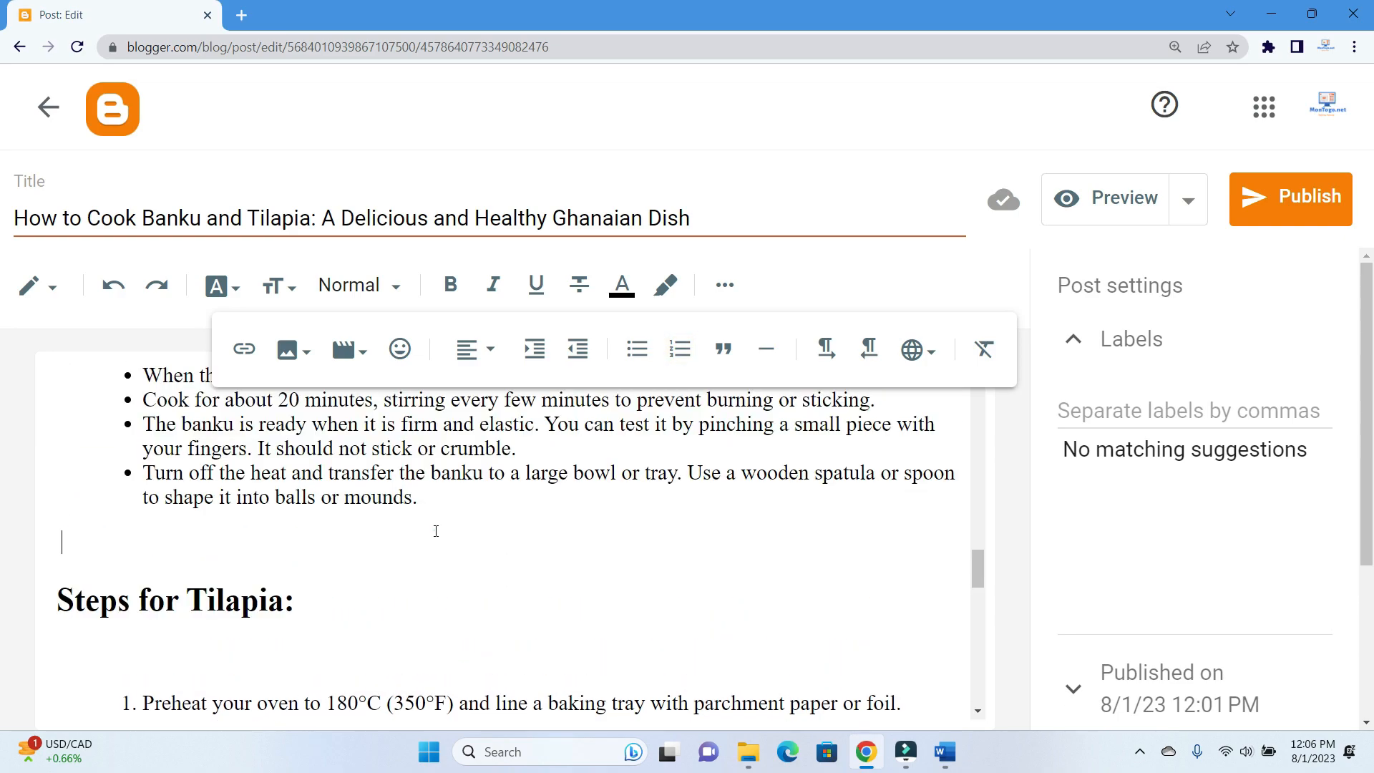
pyautogui.moveTo(438, 502); pyautogui.dragTo(270, 424)
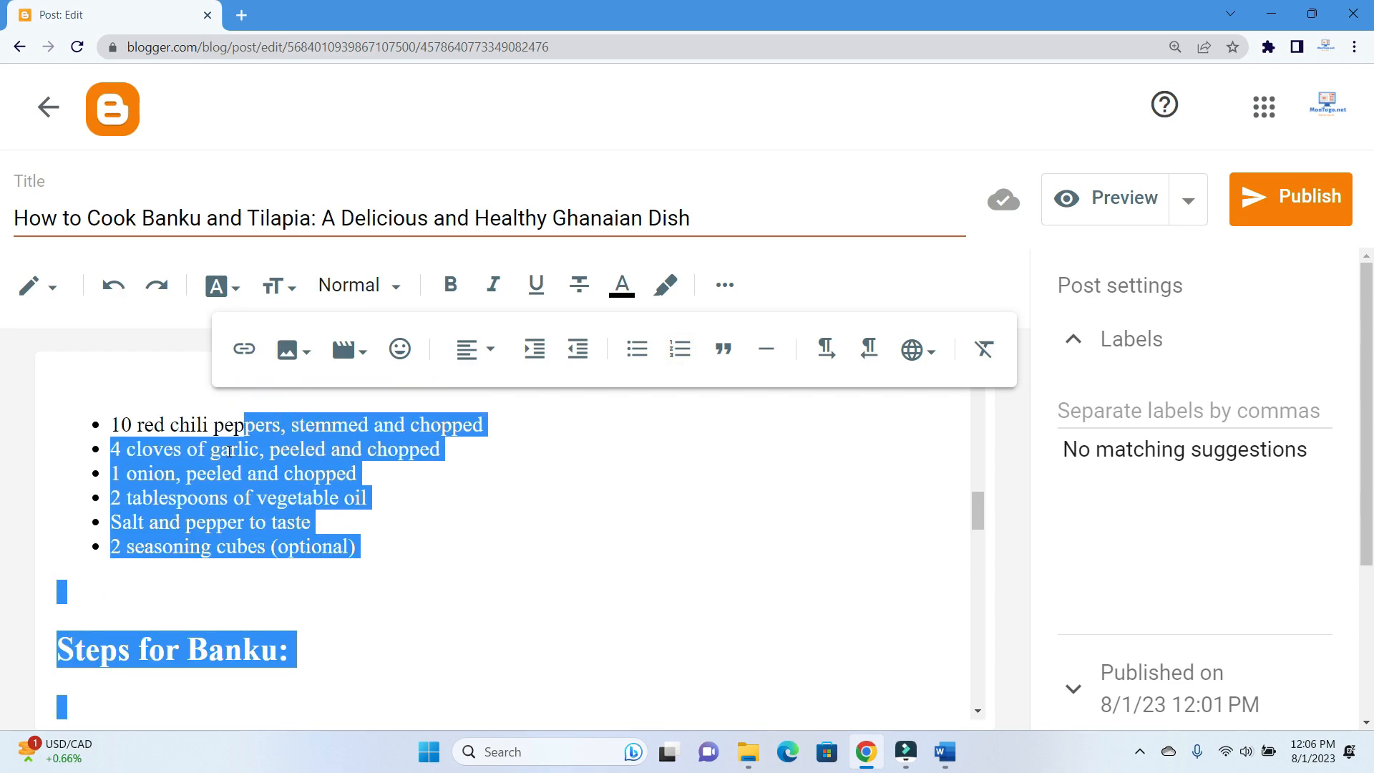
pyautogui.click(233, 685)
pyautogui.moveTo(233, 685); pyautogui.dragTo(140, 482)
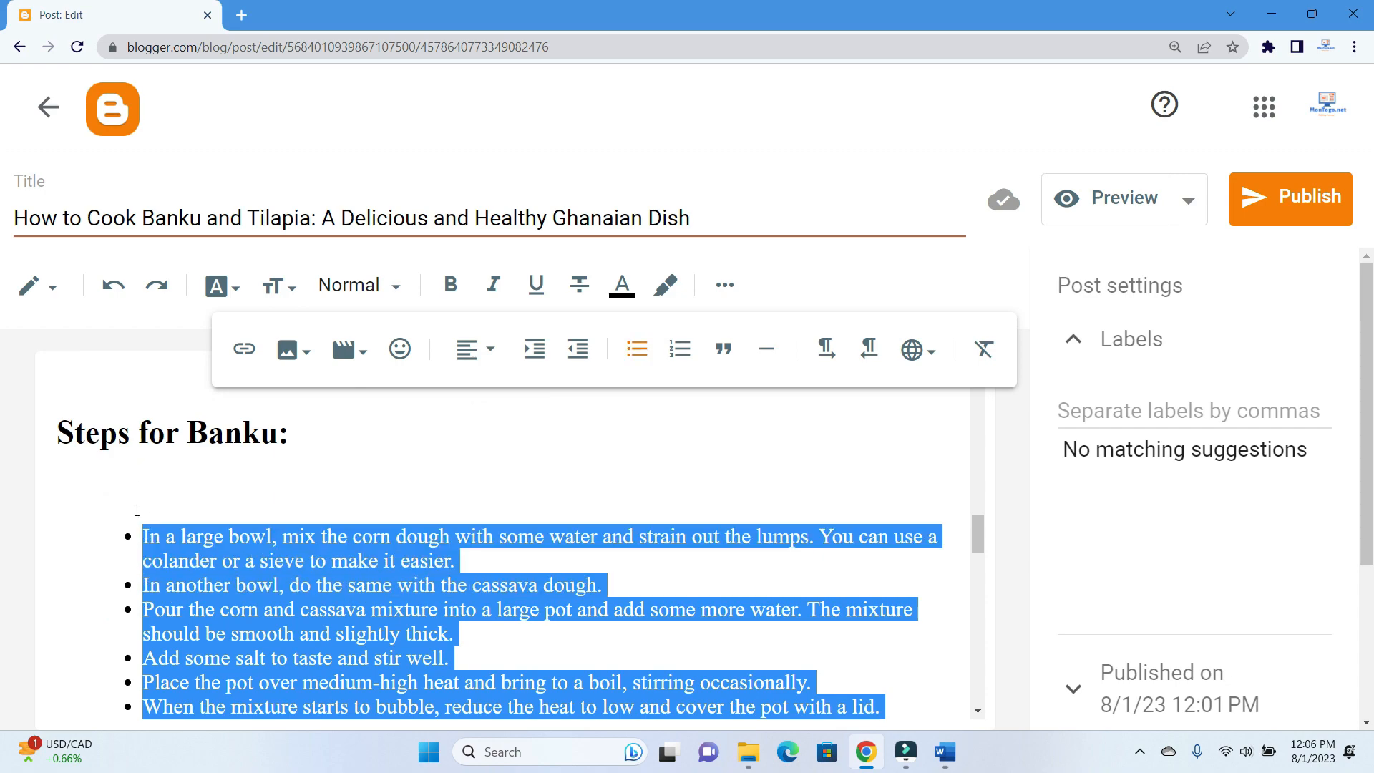
pyautogui.click(676, 351)
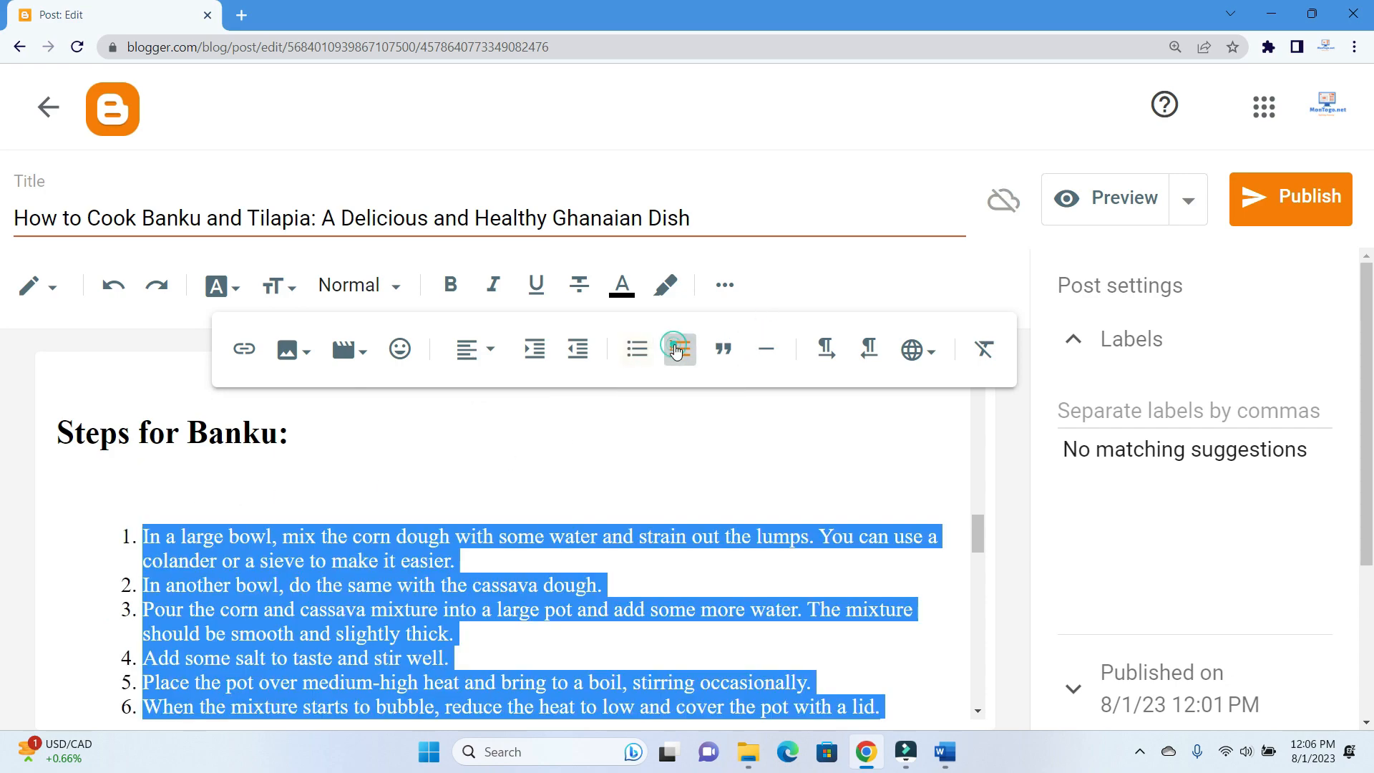
pyautogui.click(565, 509)
# Start an image upload from the computer on the blank line above the "Hello, dear readers!" paragraph and open the file chooser
pyautogui.scroll(5, 483, 475)
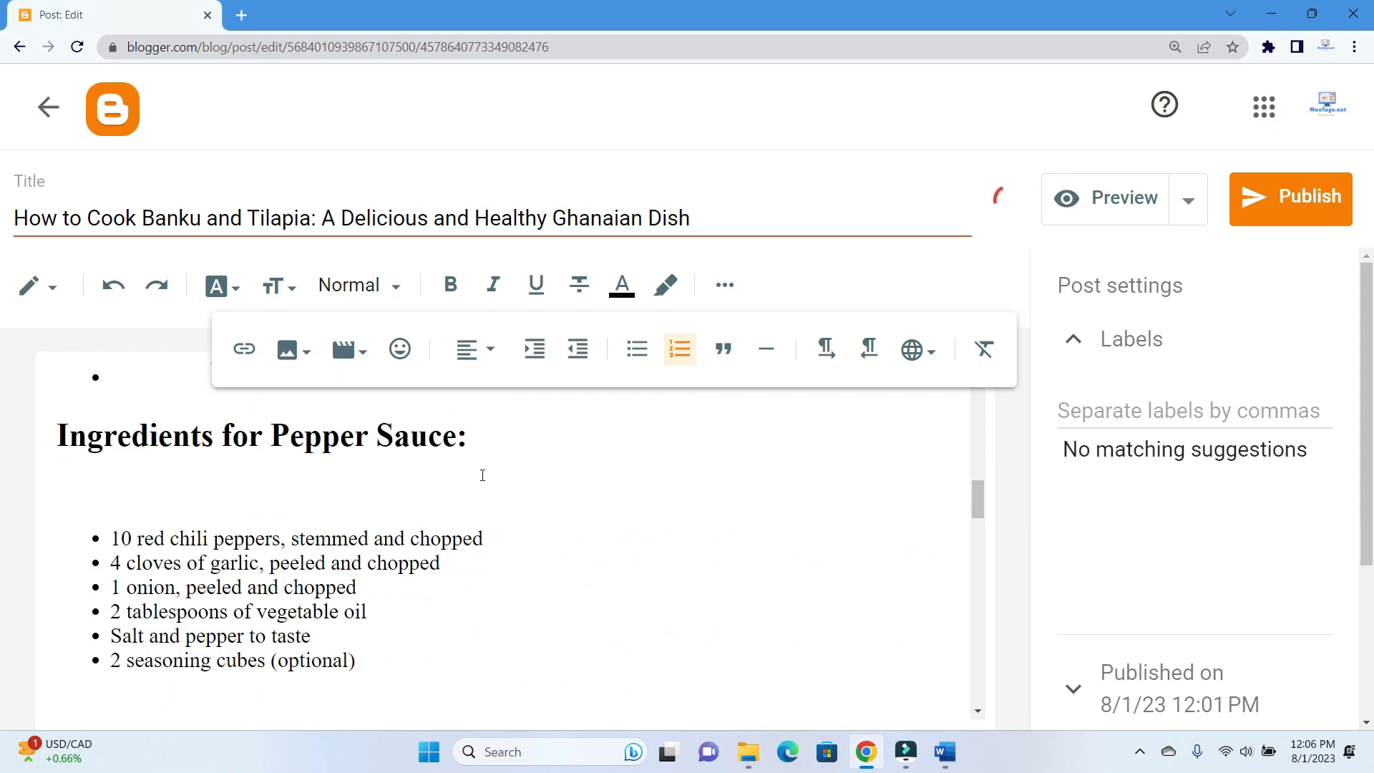
pyautogui.scroll(10, 482, 475)
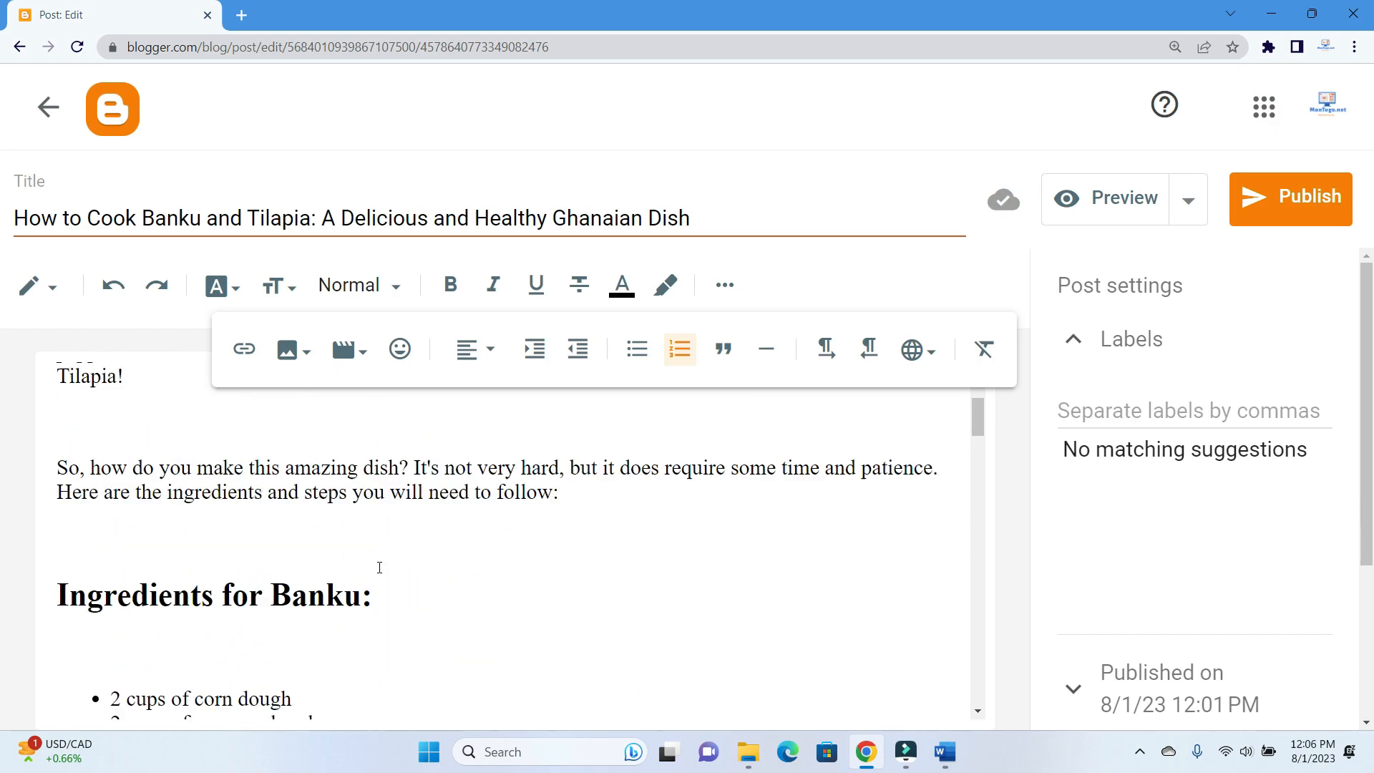
pyautogui.scroll(3, 380, 568)
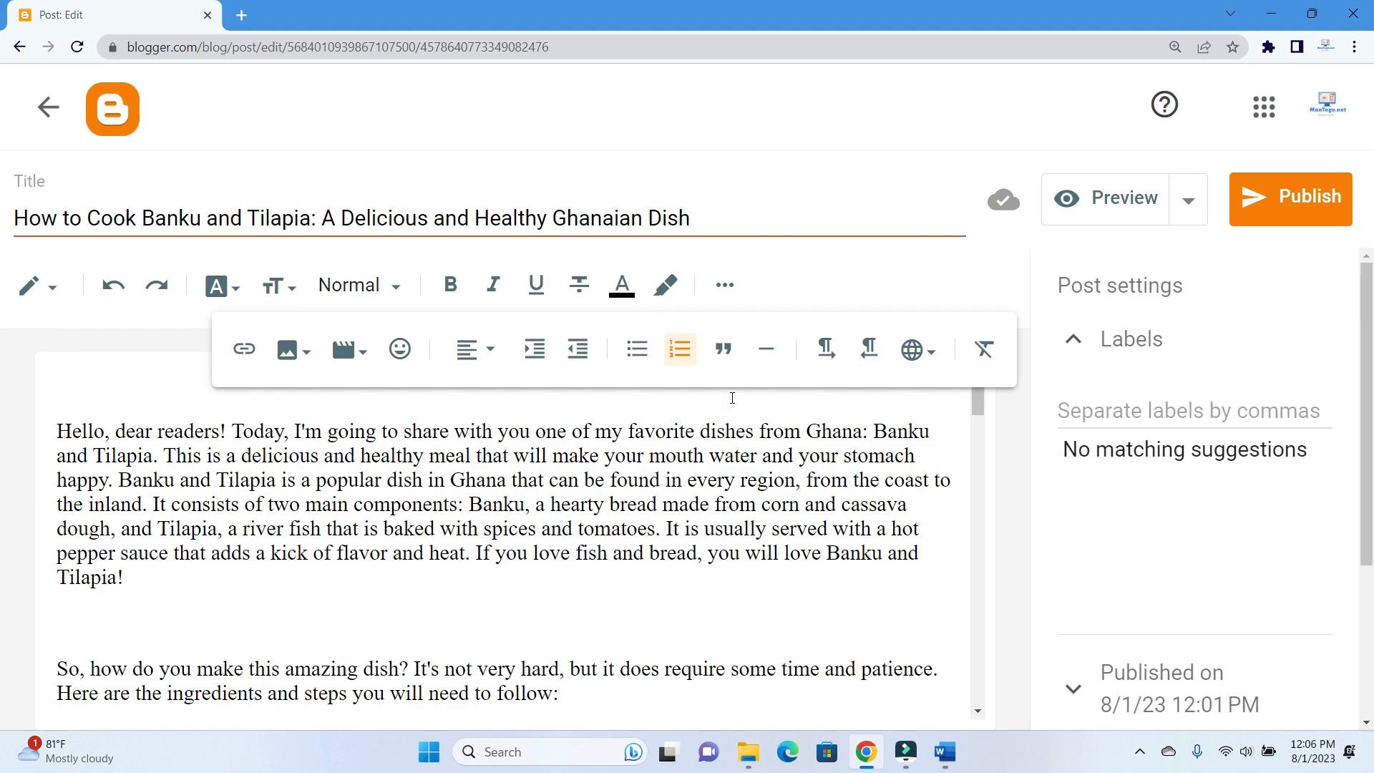
pyautogui.scroll(-1, 720, 412)
pyautogui.scroll(1, 710, 421)
pyautogui.click(109, 386)
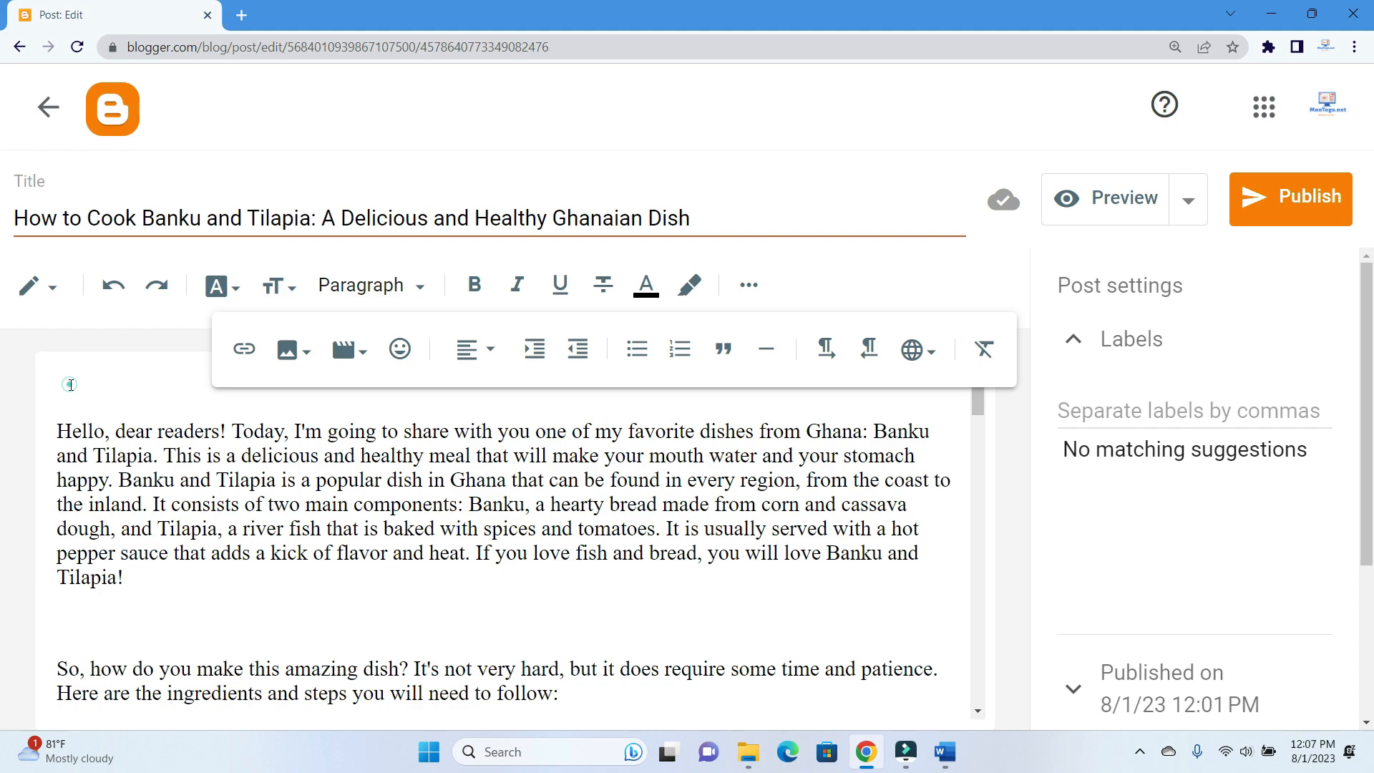
pyautogui.click(71, 385)
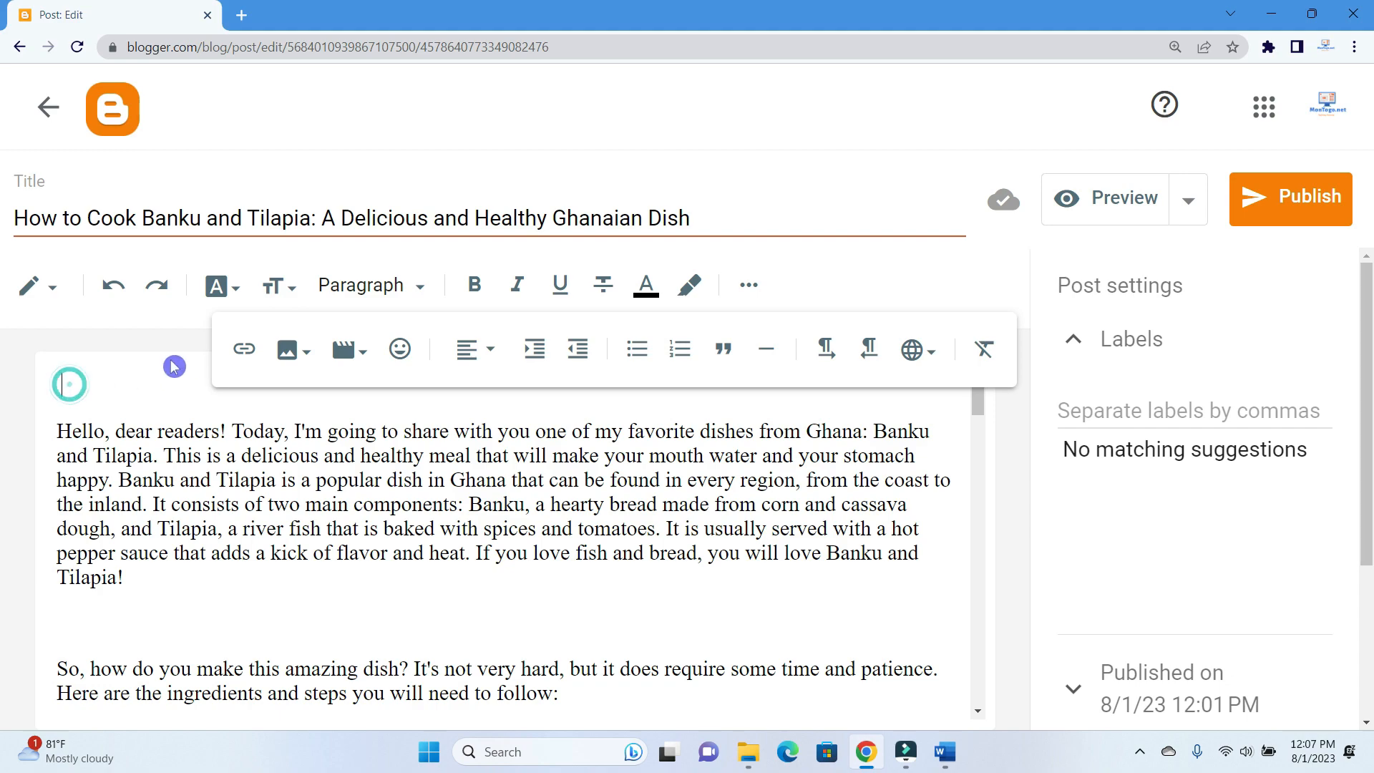
pyautogui.click(312, 356)
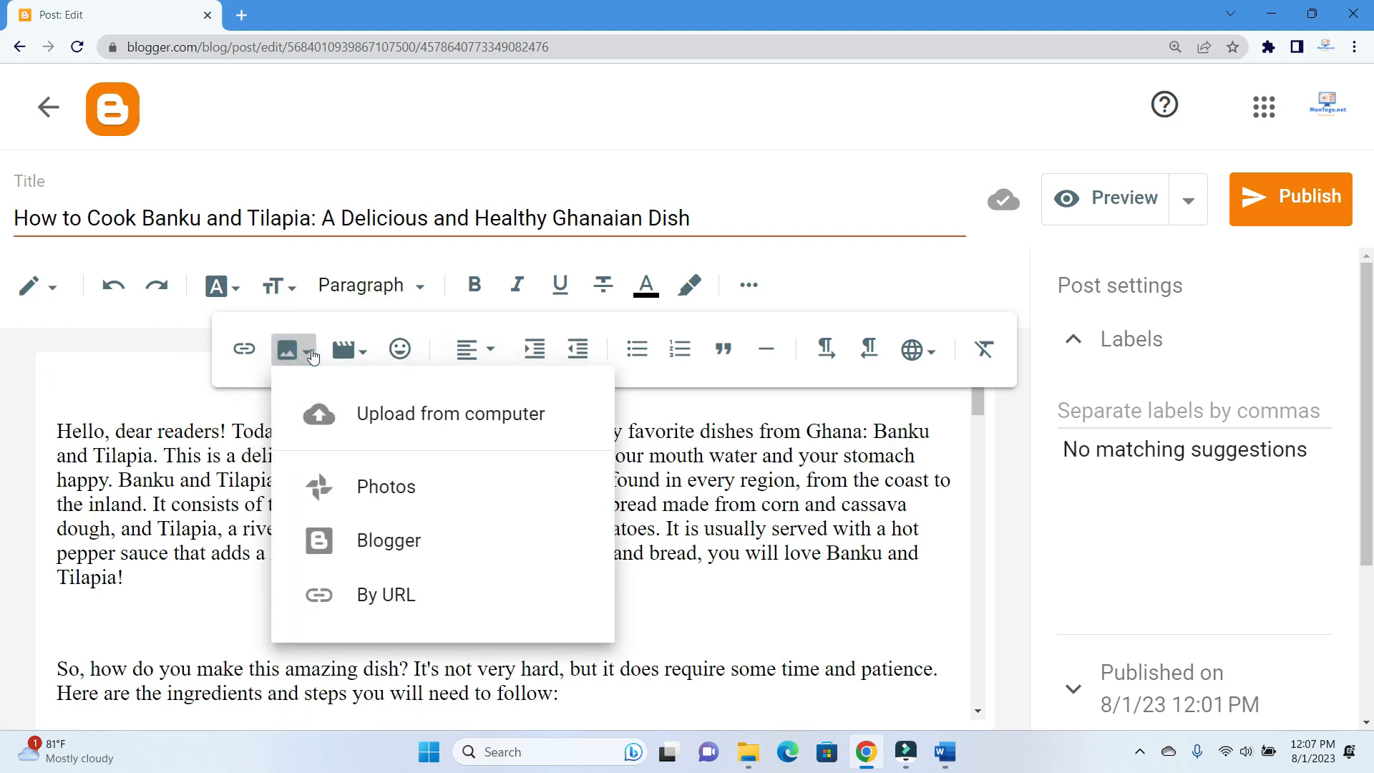
pyautogui.click(421, 417)
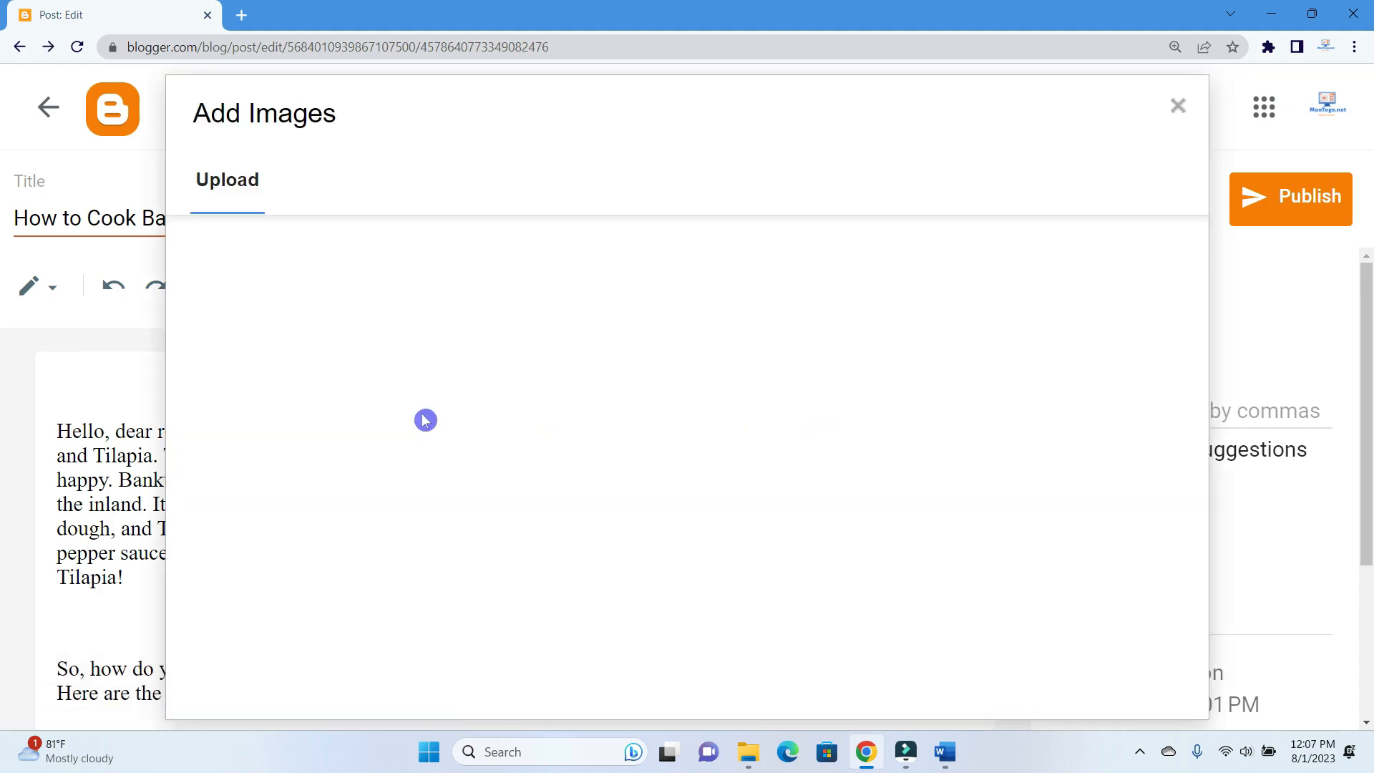
pyautogui.click(237, 256)
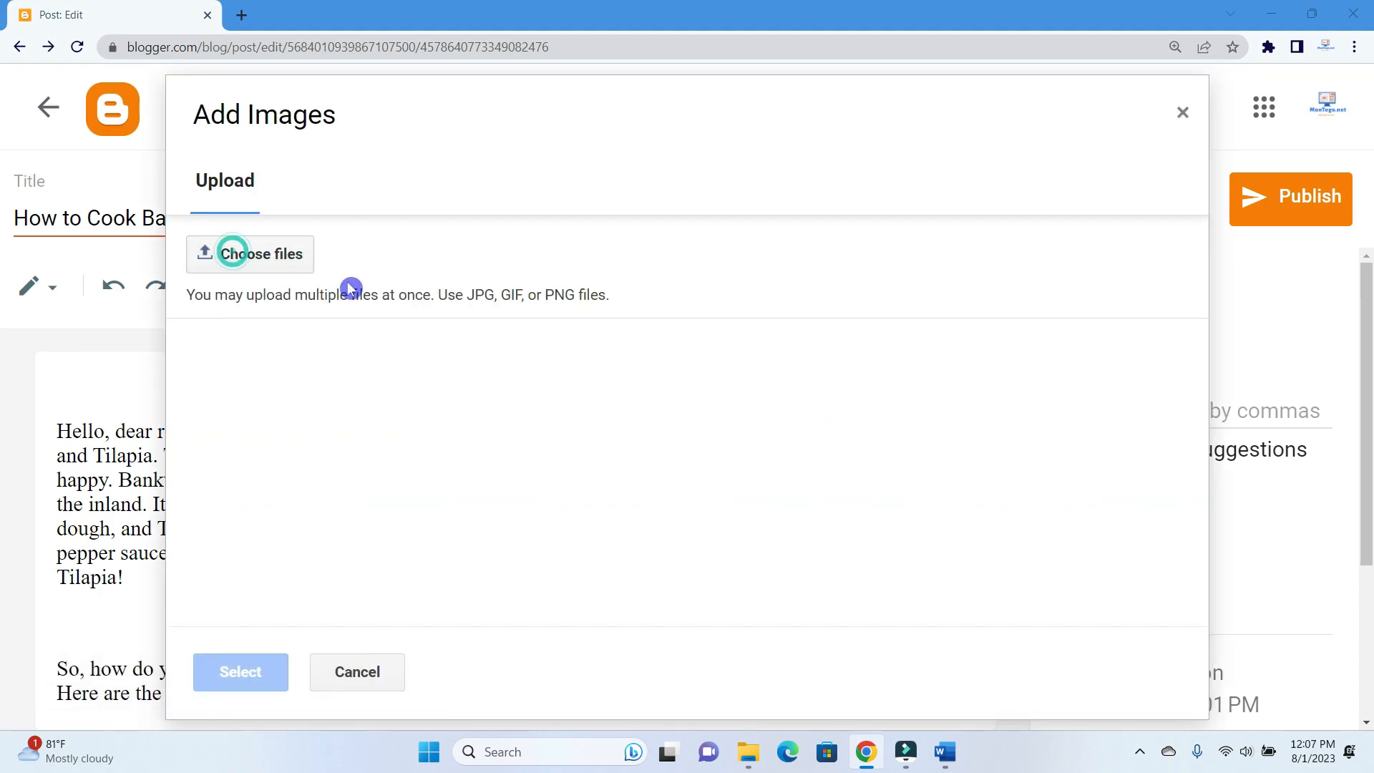
# Find banku-tilapia- among the large thumbnails of the images > tilapia folder, upload it and insert it above the introduction
pyautogui.click(513, 217)
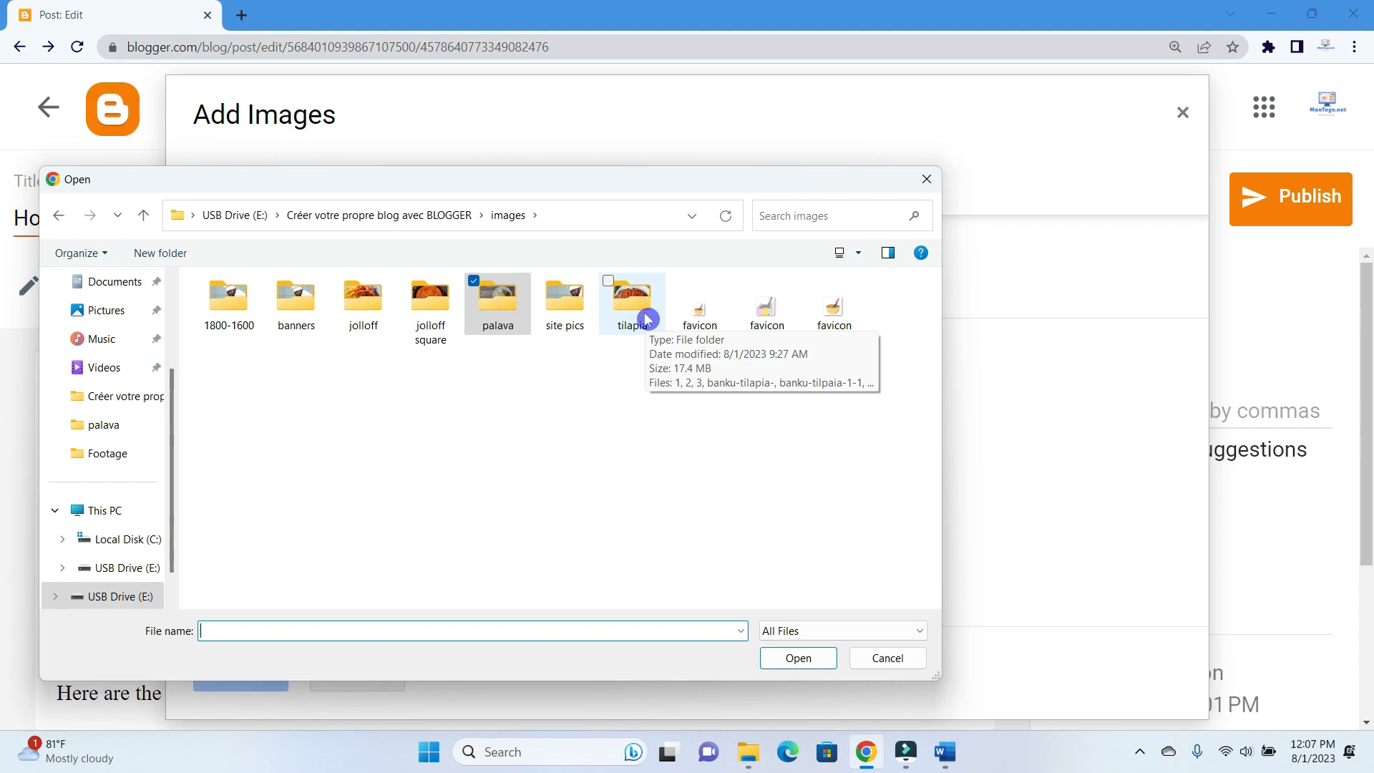
pyautogui.doubleClick(646, 319)
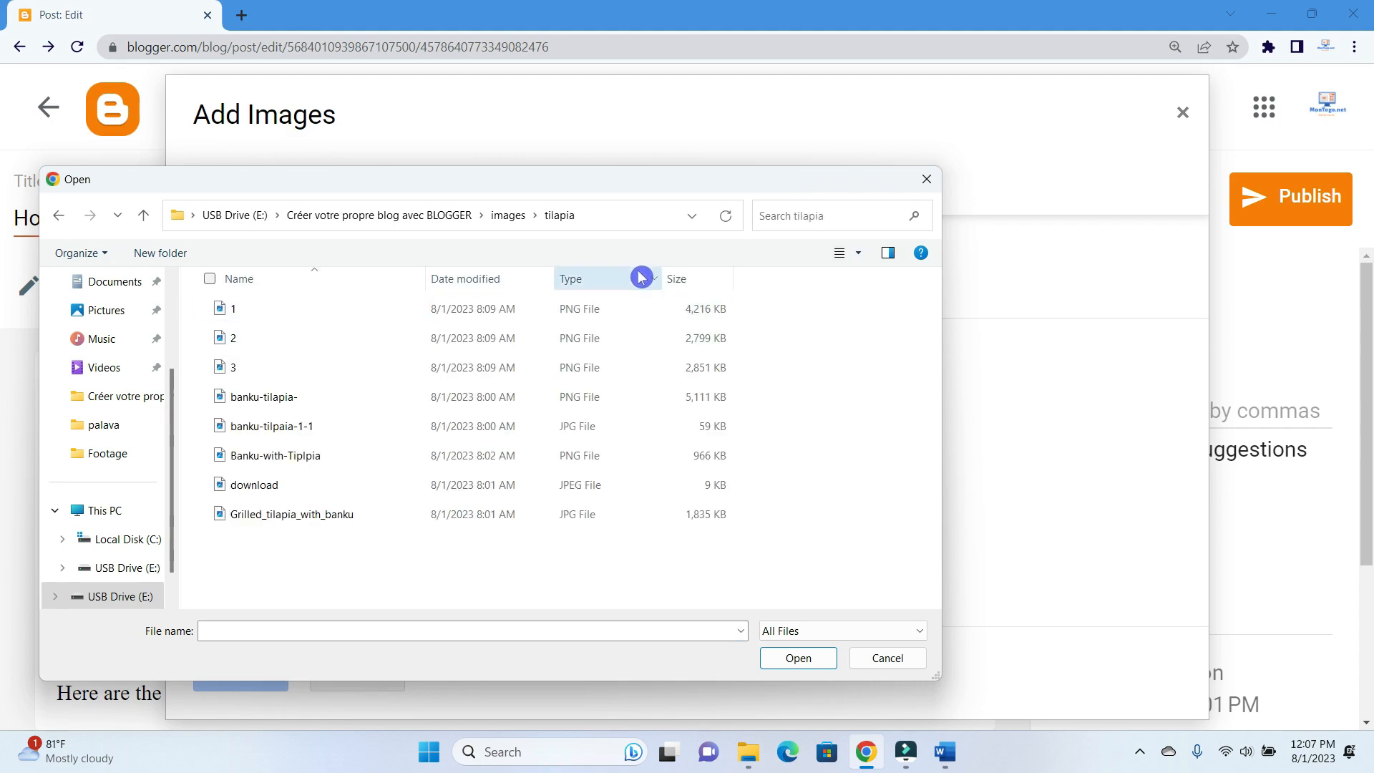
pyautogui.click(858, 251)
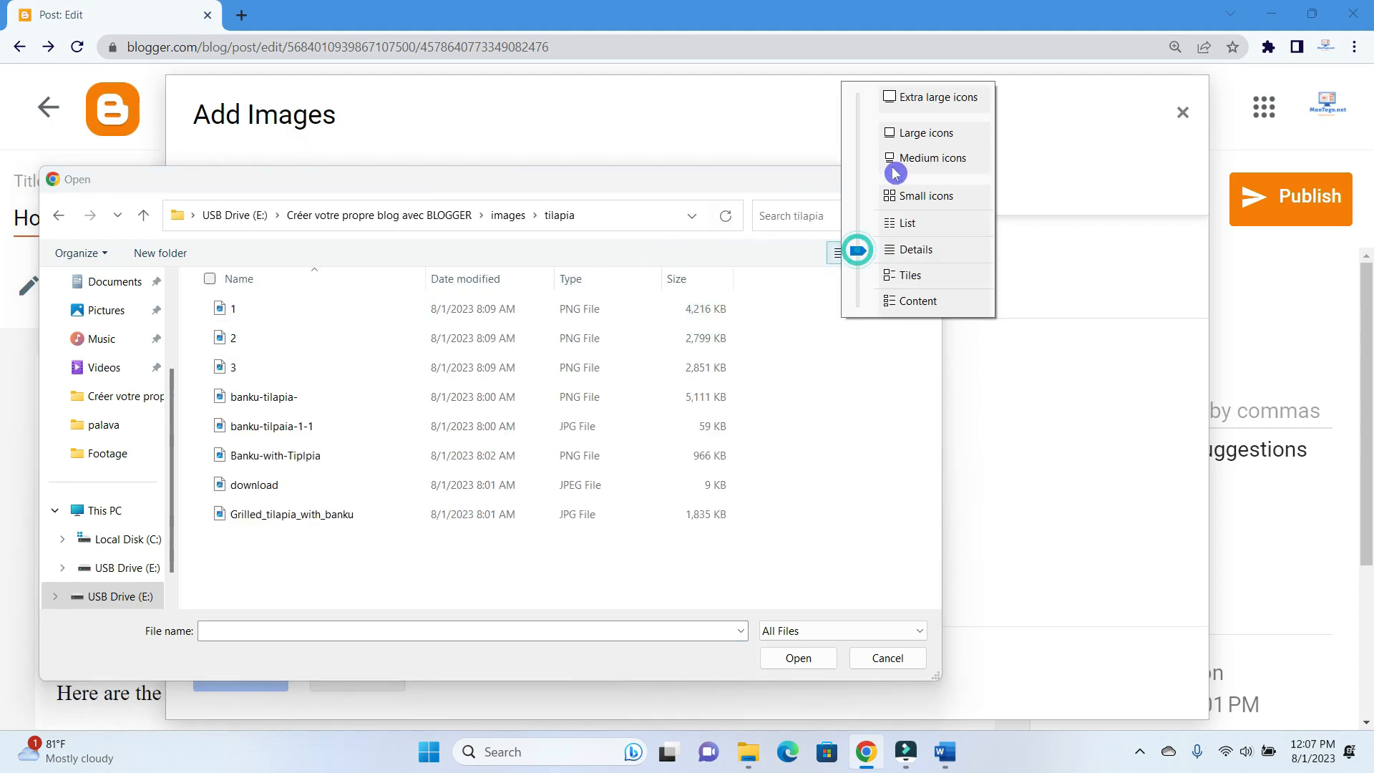
pyautogui.click(905, 134)
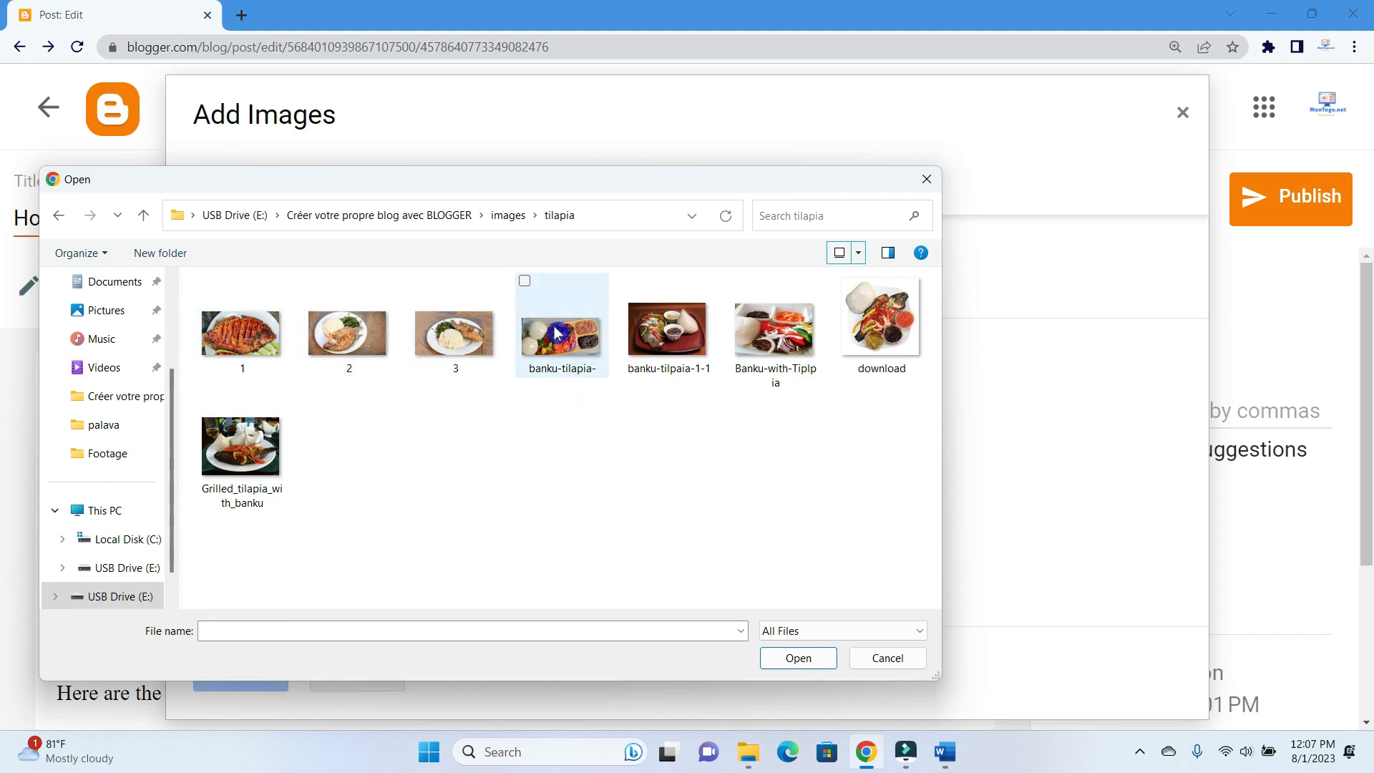
pyautogui.click(565, 354)
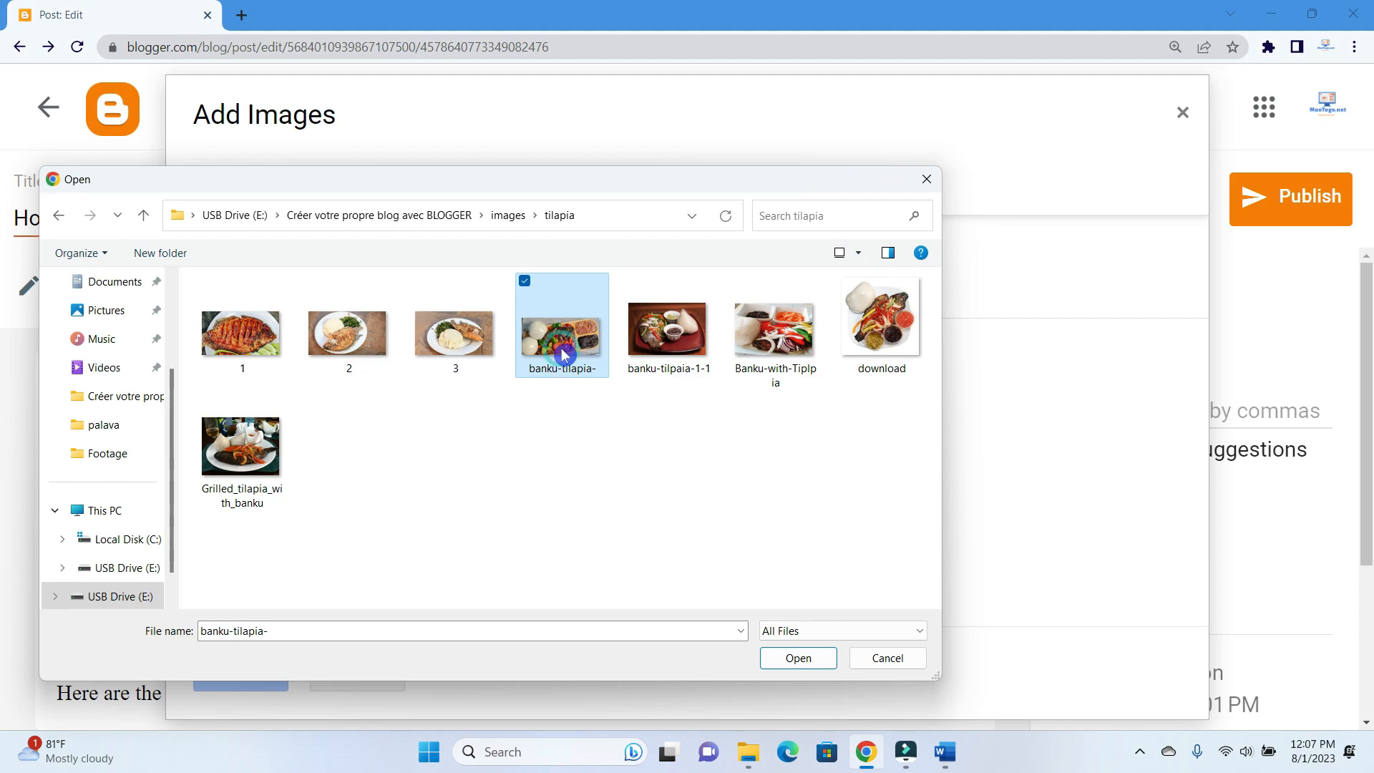
pyautogui.click(787, 656)
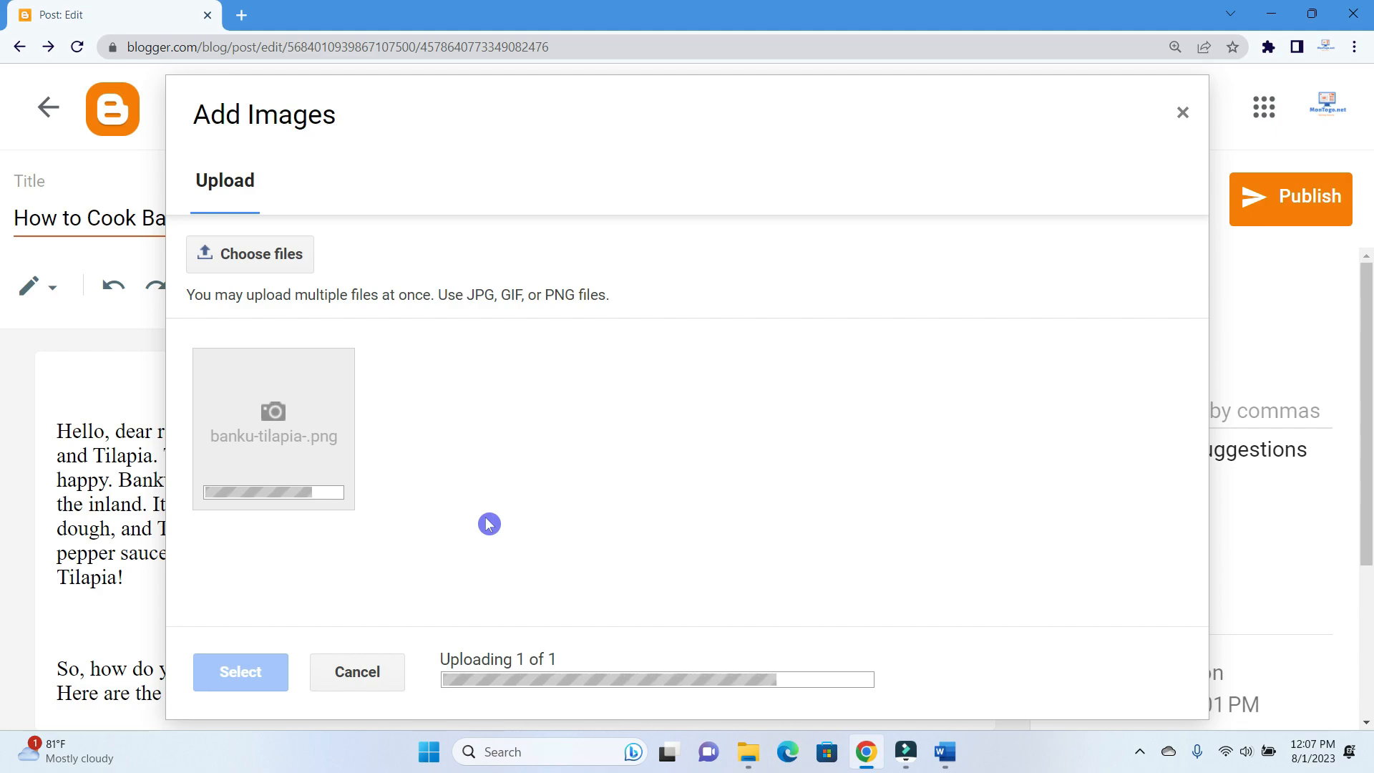
pyautogui.click(294, 459)
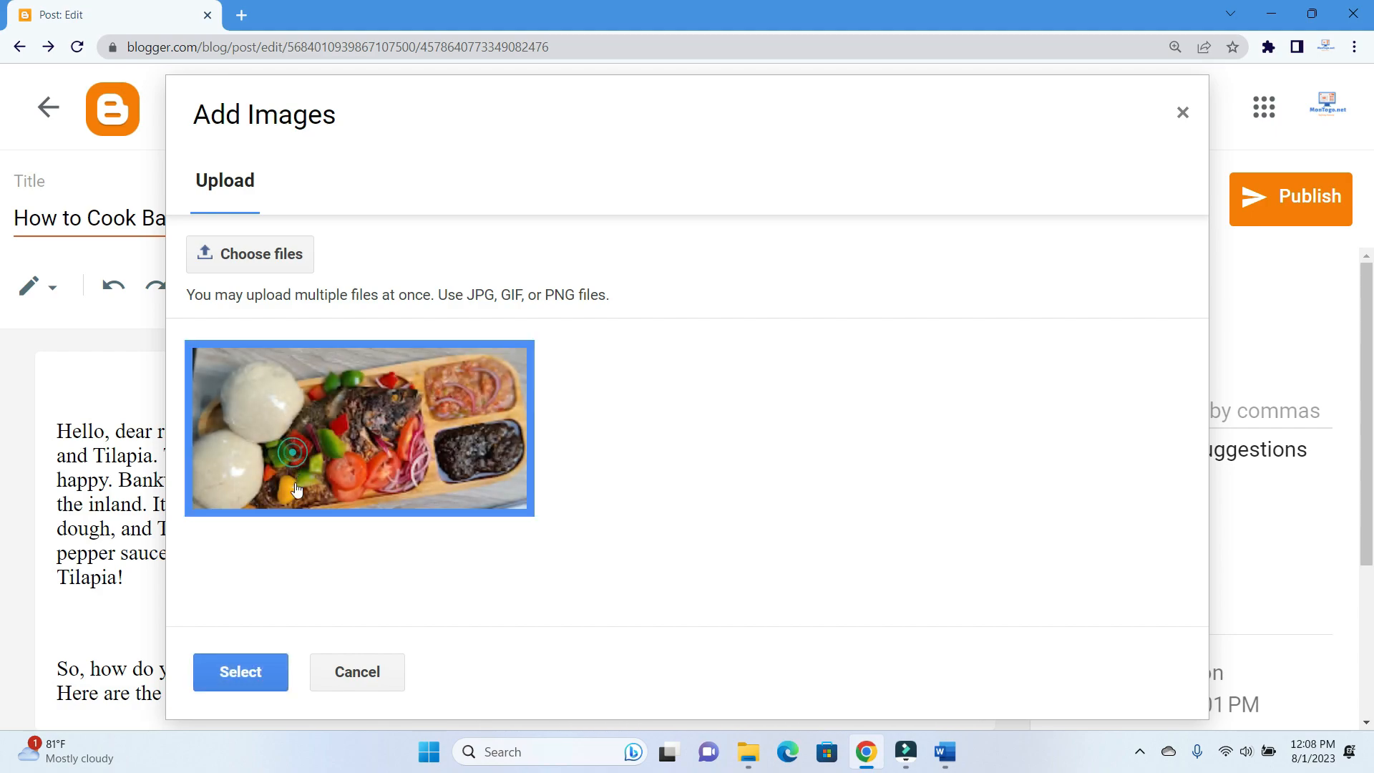
pyautogui.click(250, 679)
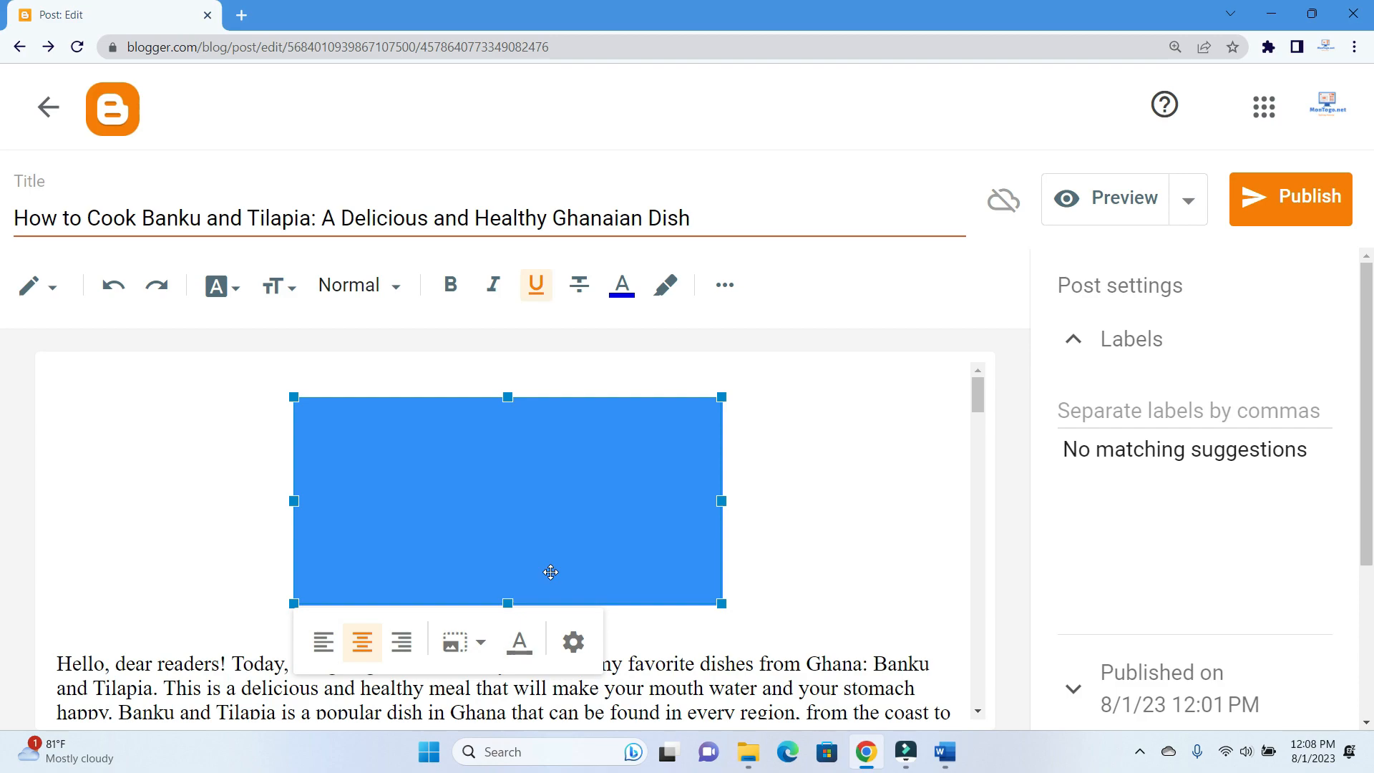
# Set the image above the introduction to Extra large and deselect it
pyautogui.click(478, 644)
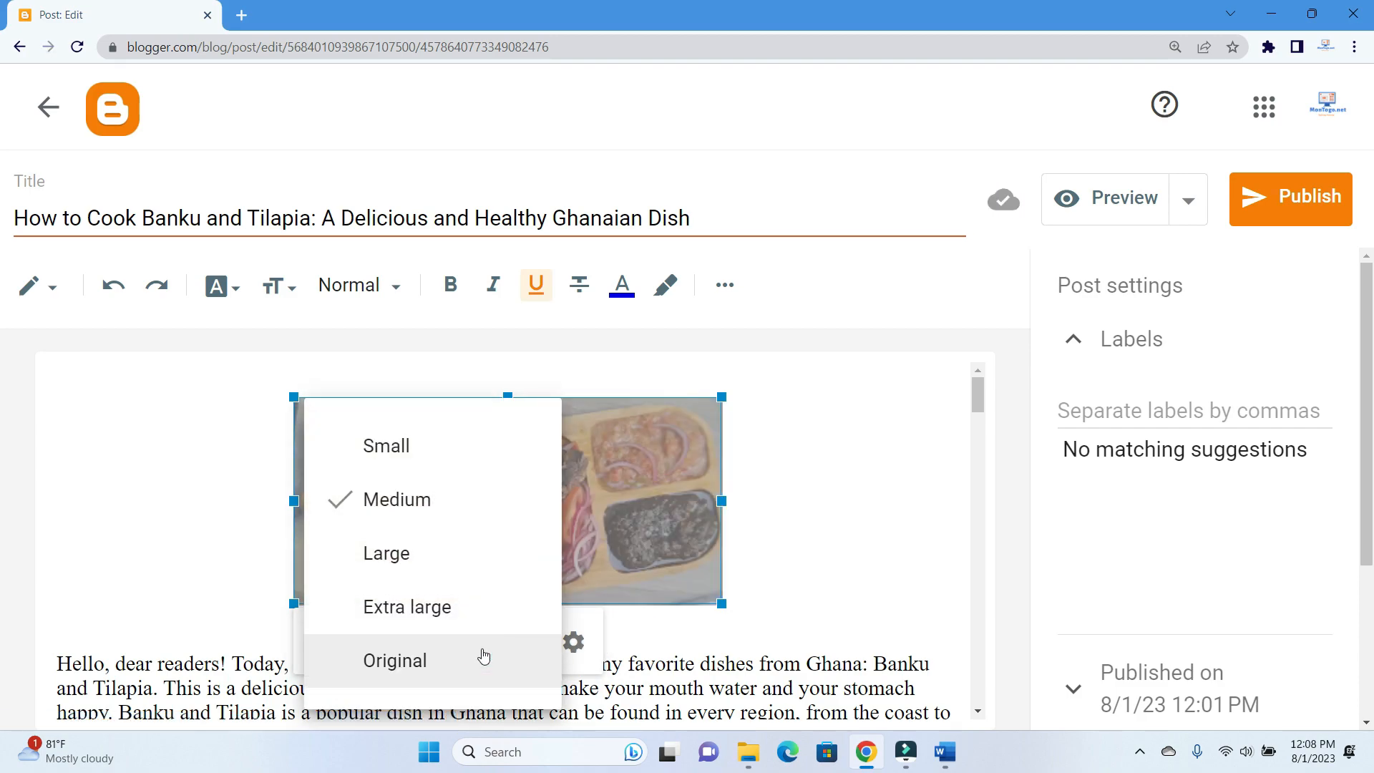
pyautogui.click(448, 608)
pyautogui.scroll(-5, 727, 552)
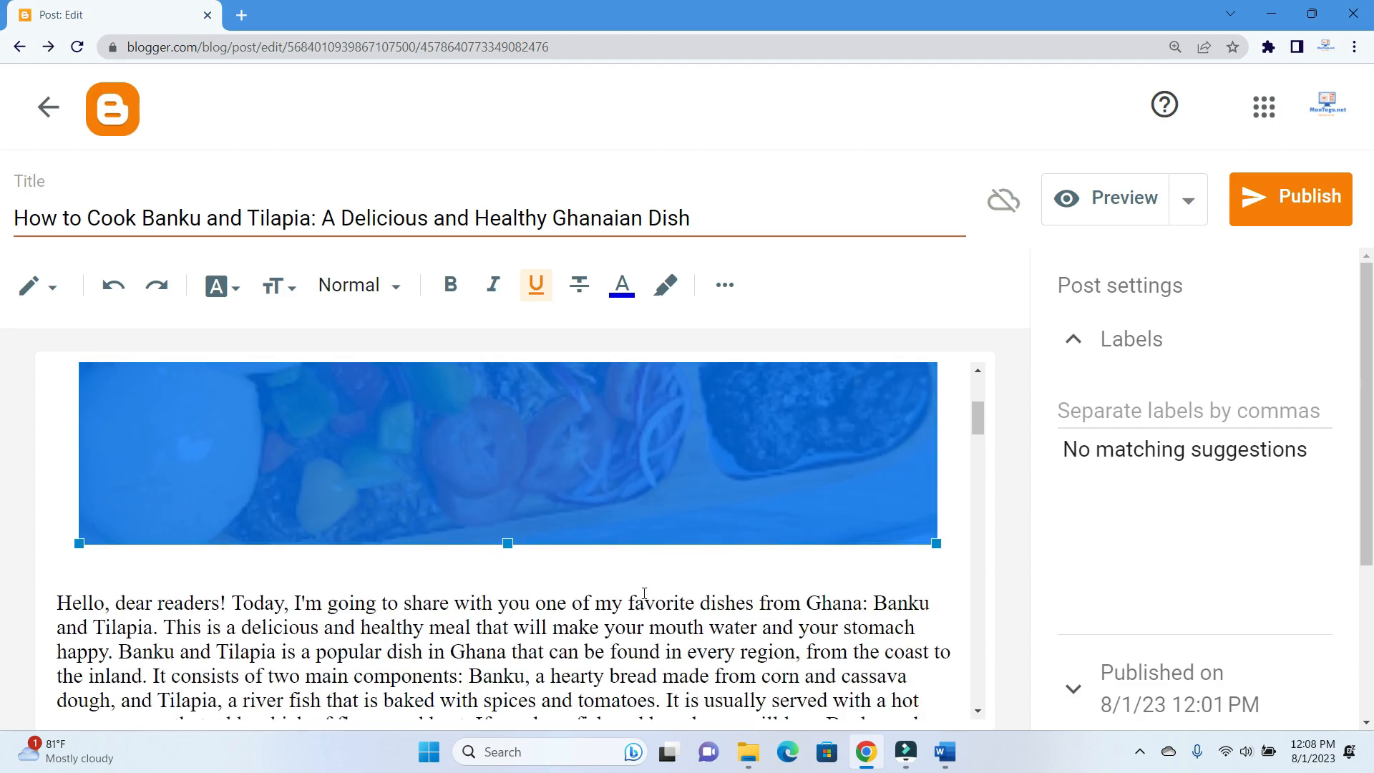
pyautogui.click(623, 602)
pyautogui.scroll(3, 623, 600)
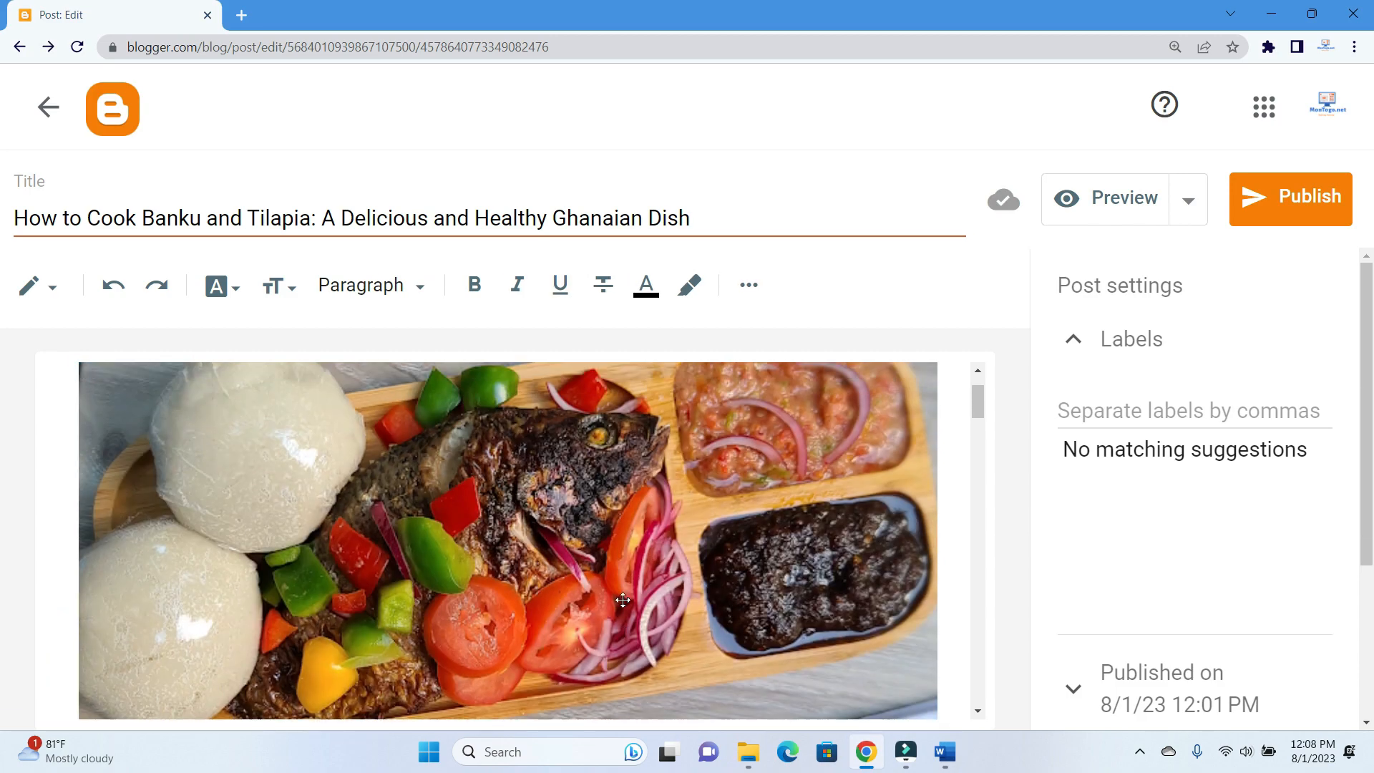
# Start a second image upload from the computer on the blank line above "Steps for Banku:" and open the file chooser
pyautogui.scroll(-10, 622, 600)
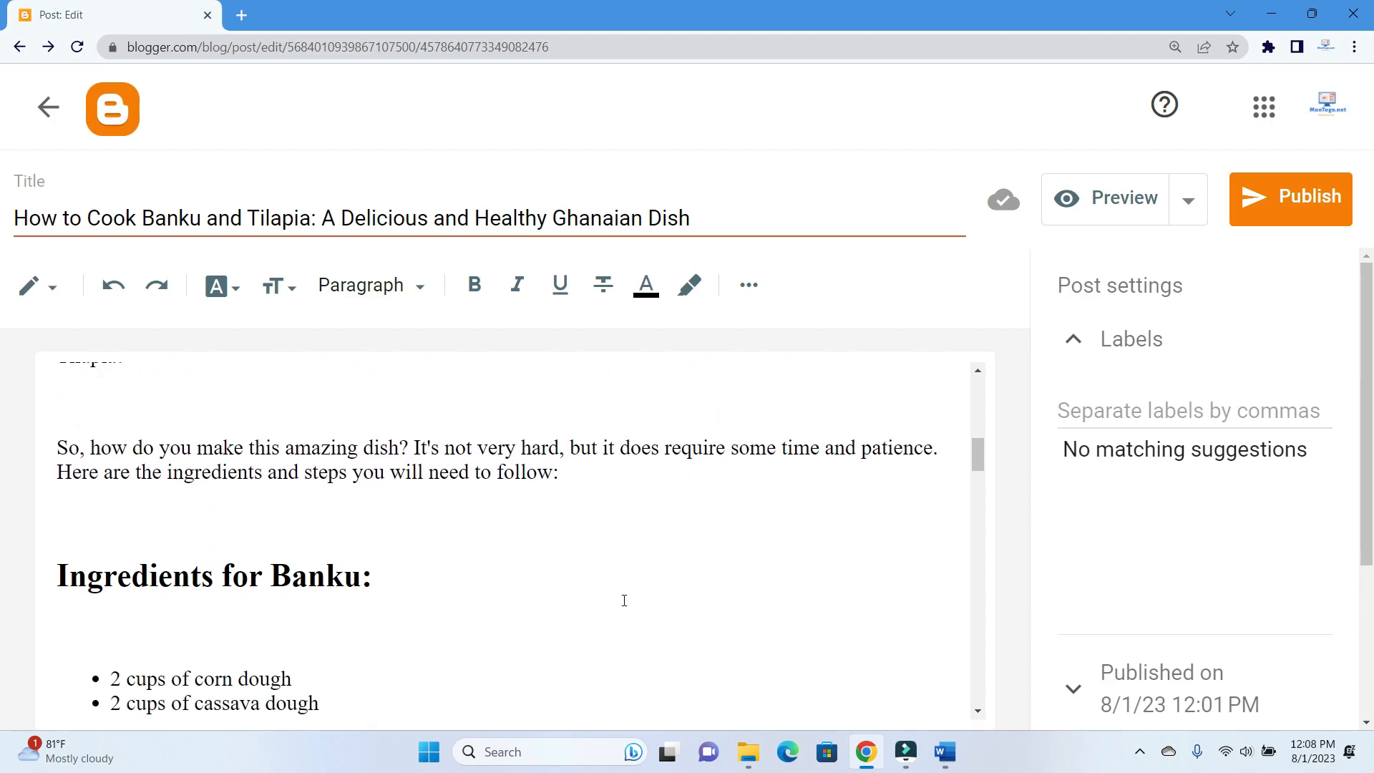
pyautogui.scroll(1, 624, 599)
pyautogui.scroll(-8, 624, 600)
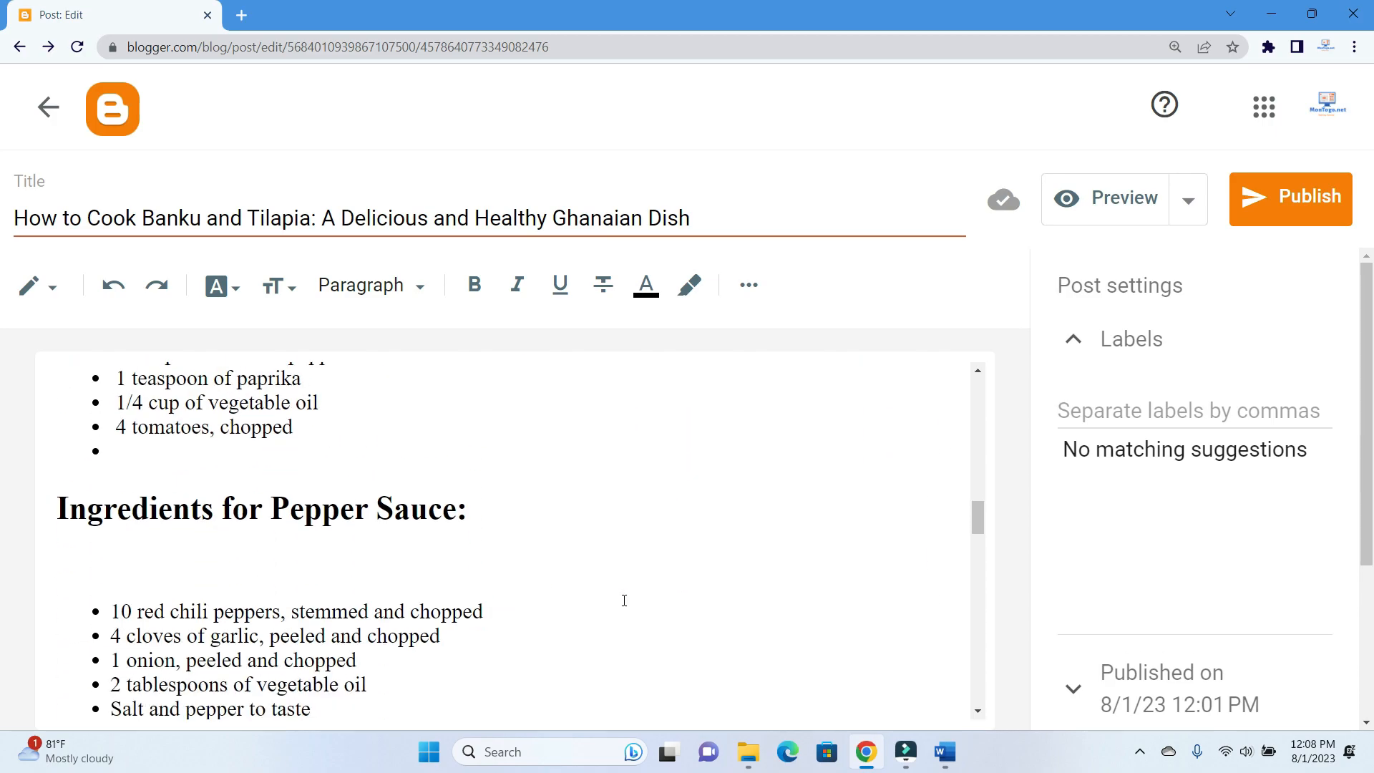
pyautogui.scroll(1, 624, 600)
pyautogui.scroll(-7, 624, 600)
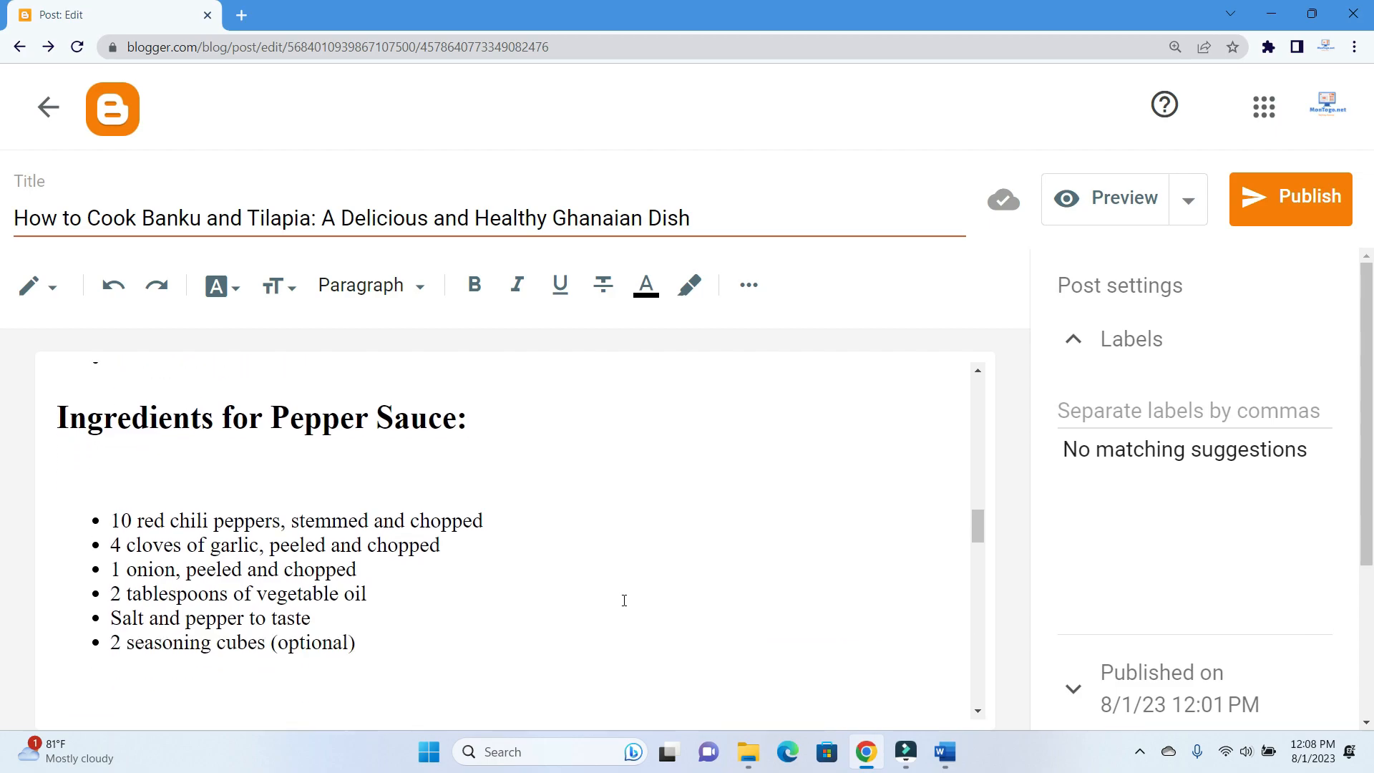
pyautogui.scroll(-5, 624, 600)
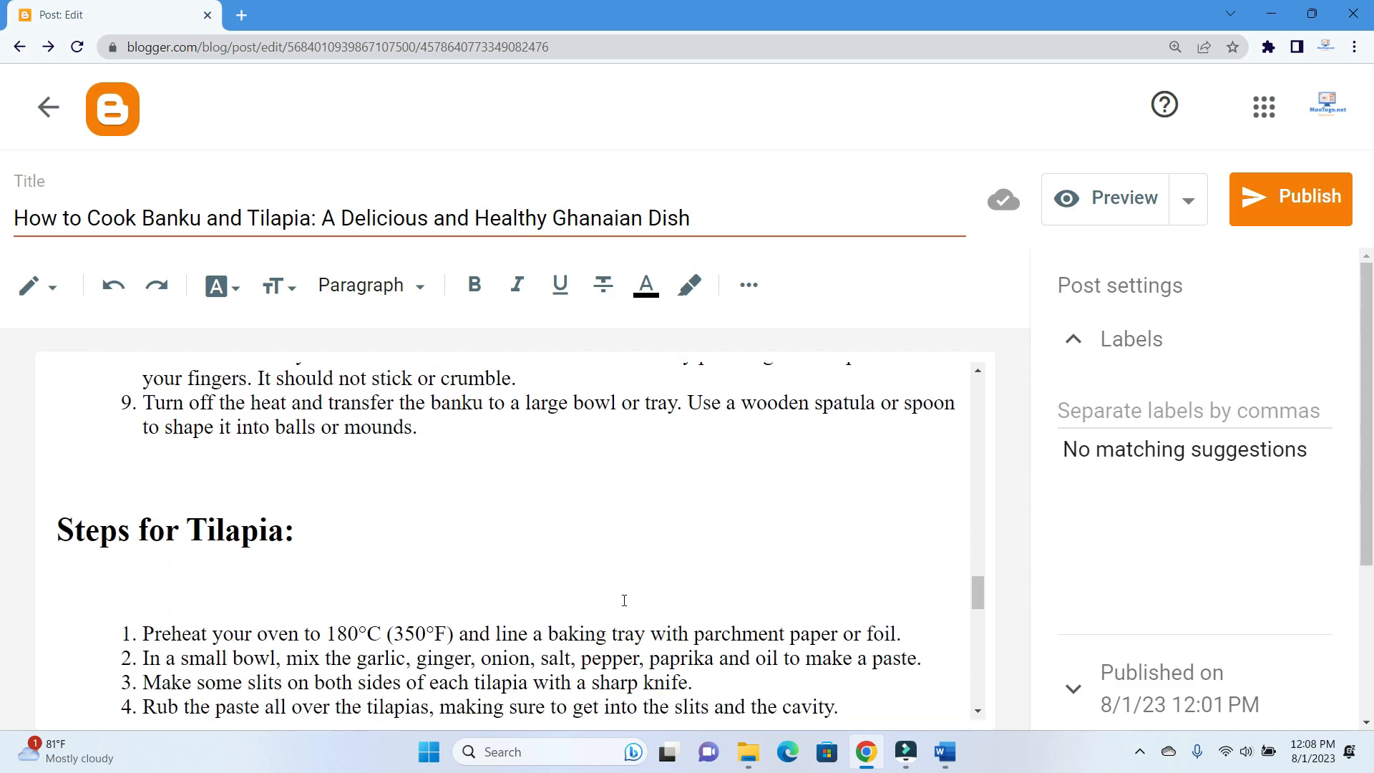
pyautogui.scroll(7, 624, 600)
pyautogui.scroll(5, 624, 599)
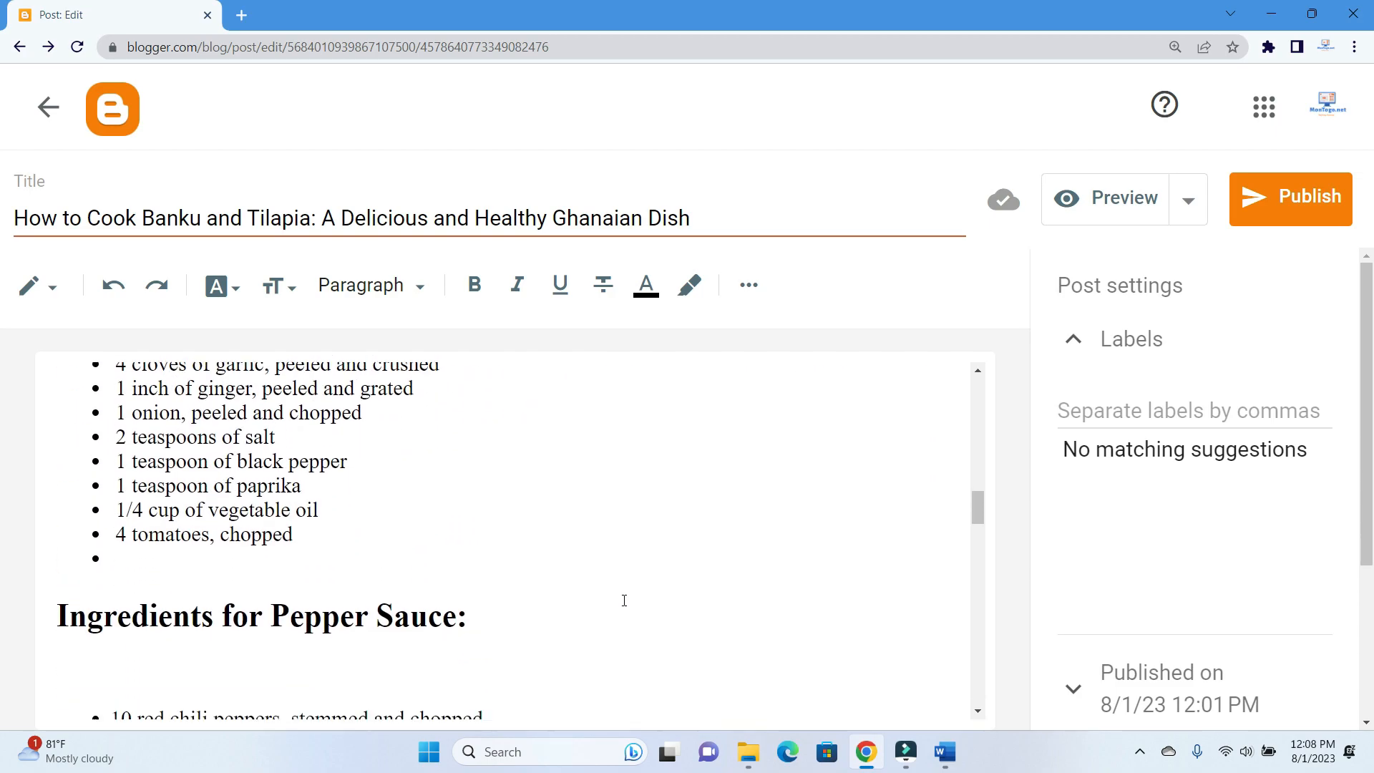
pyautogui.scroll(-3, 624, 600)
pyautogui.scroll(-2, 624, 600)
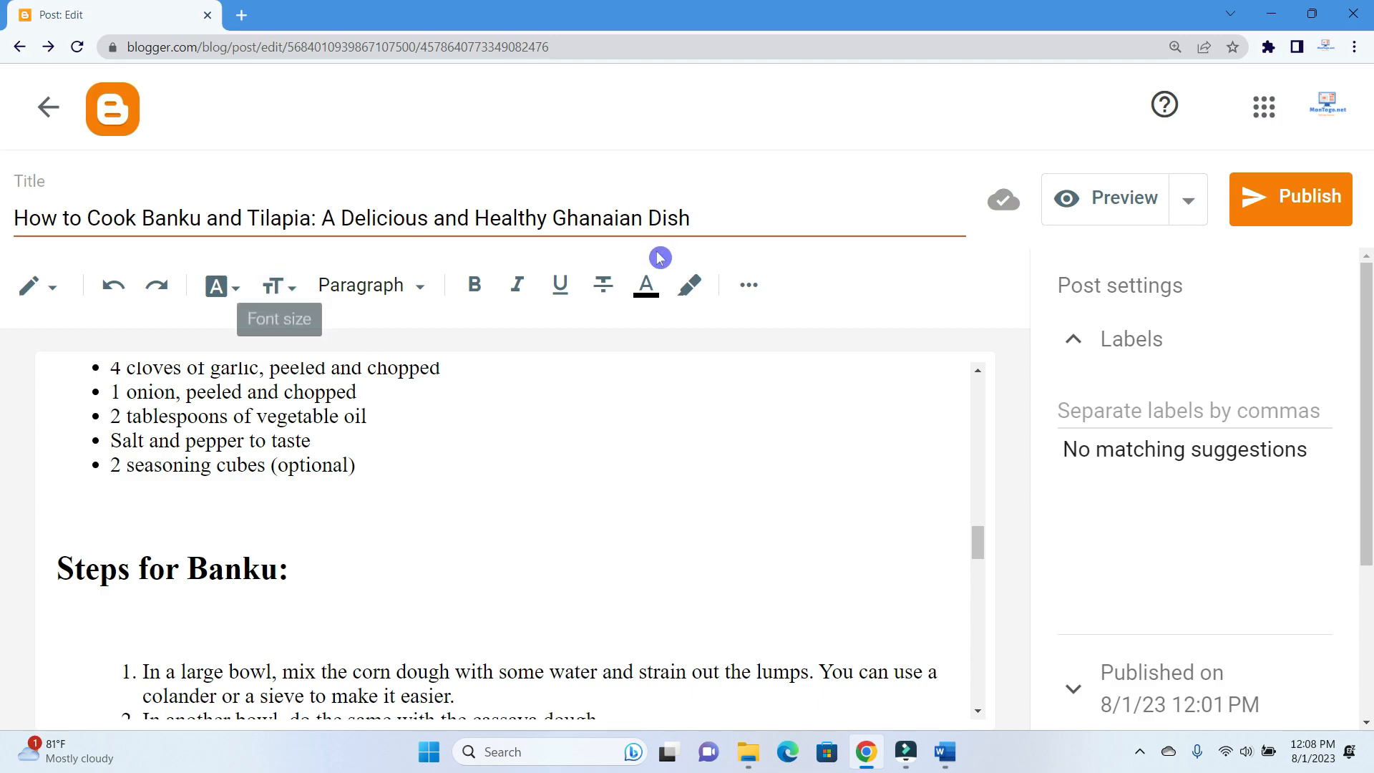
pyautogui.click(748, 289)
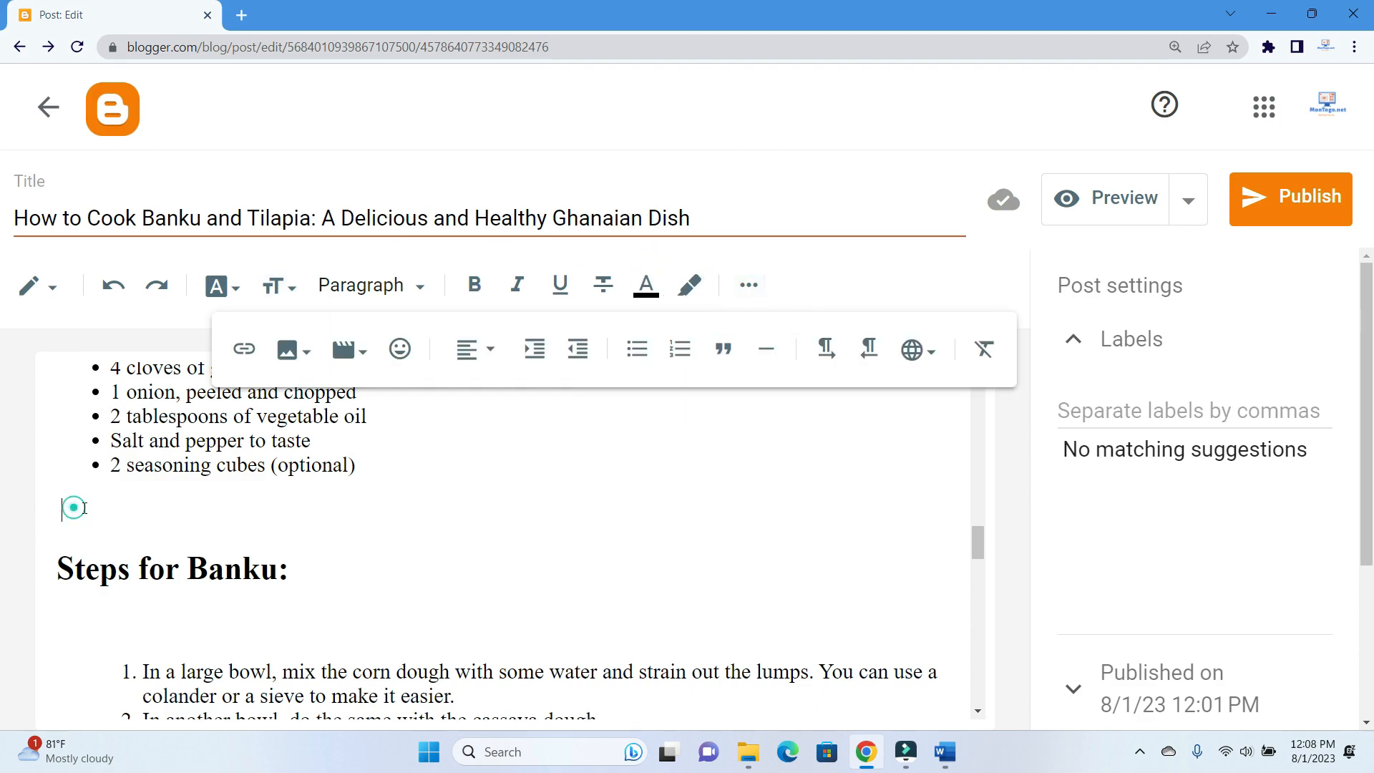
pyautogui.click(307, 352)
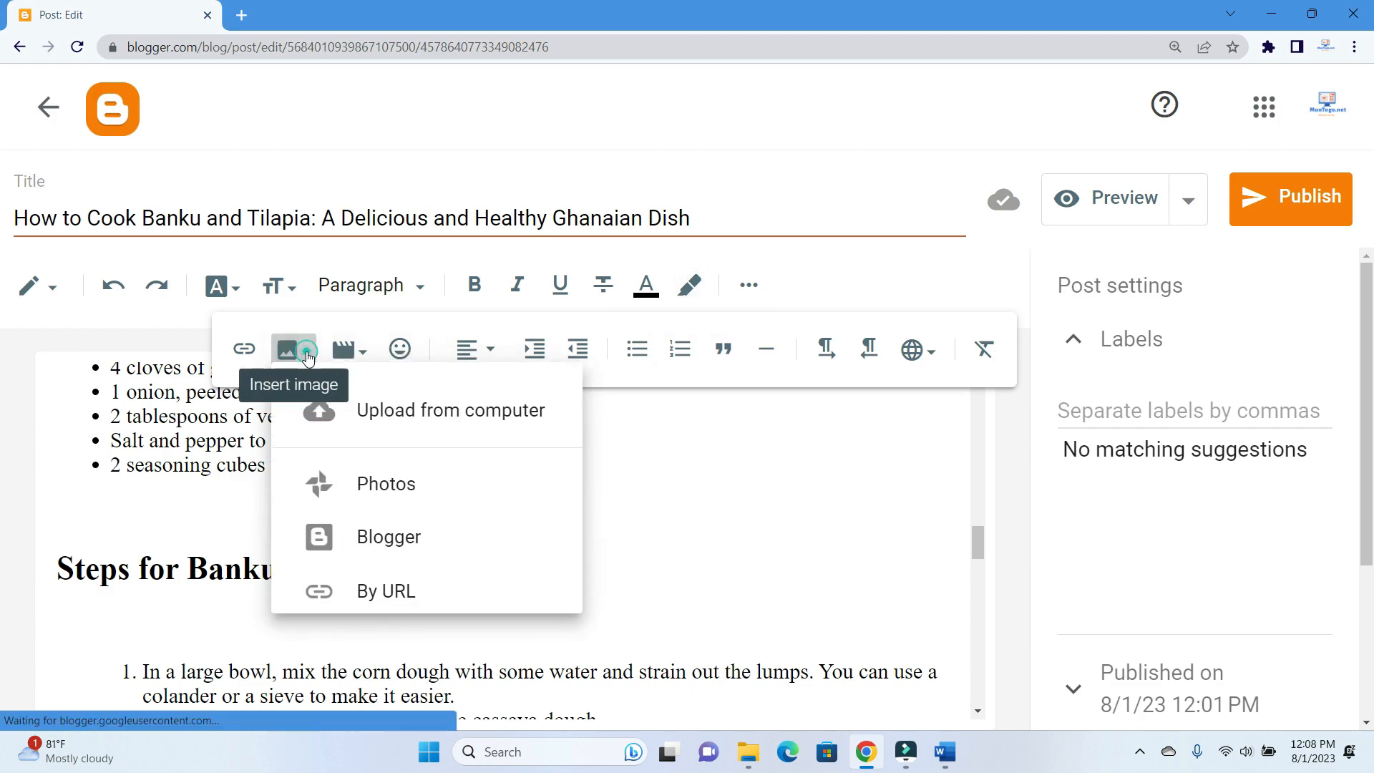
pyautogui.click(426, 433)
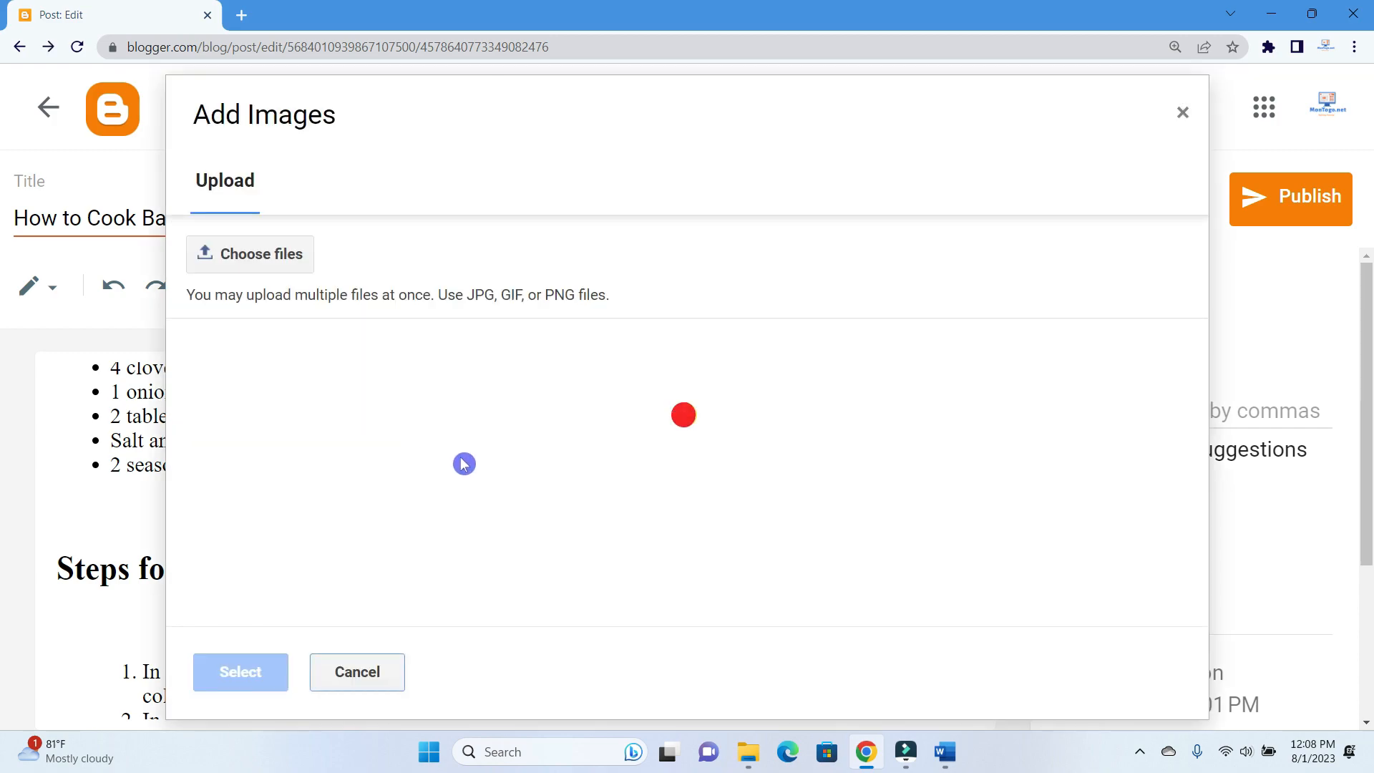
pyautogui.click(269, 262)
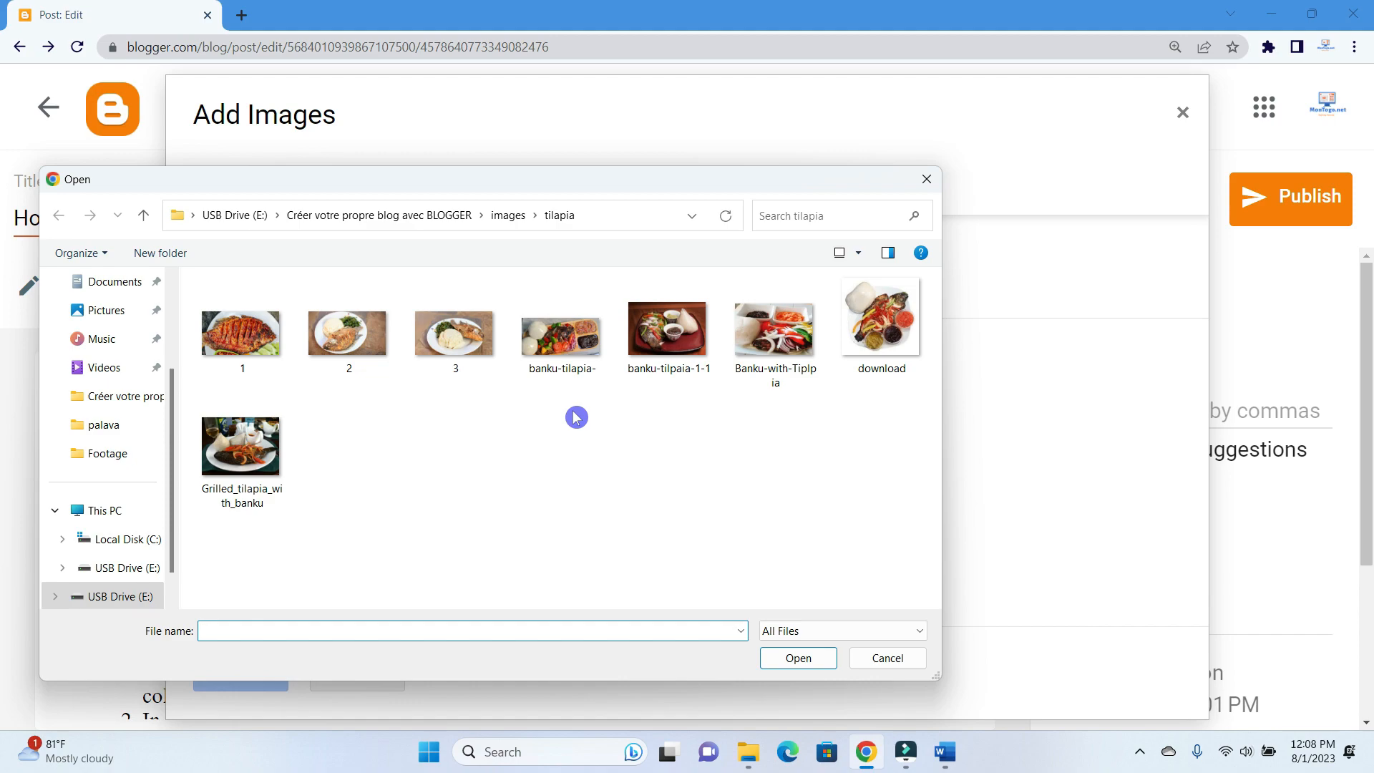
# Upload Grilled_tilapia_with_banku and insert it between the pepper sauce ingredients and "Steps for Banku:"
pyautogui.click(239, 467)
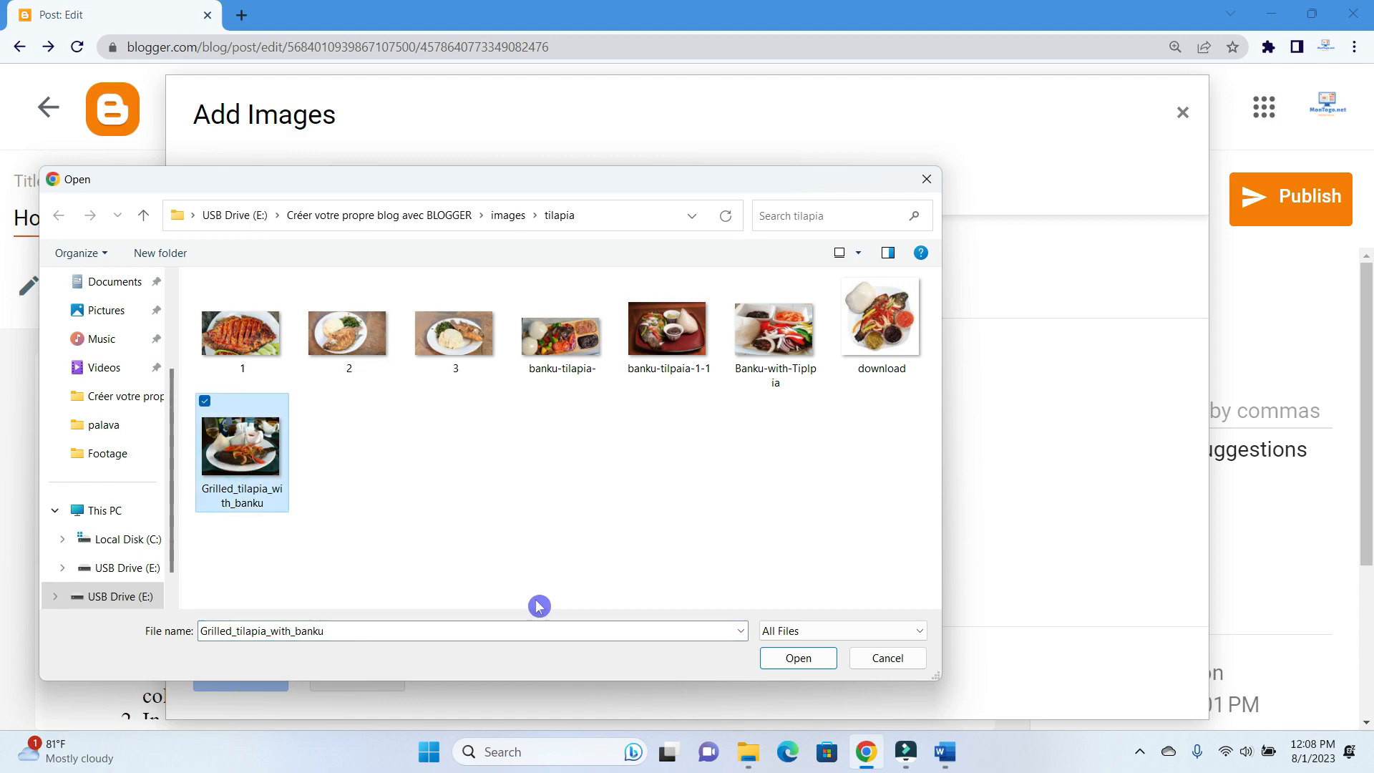
pyautogui.press('Return')
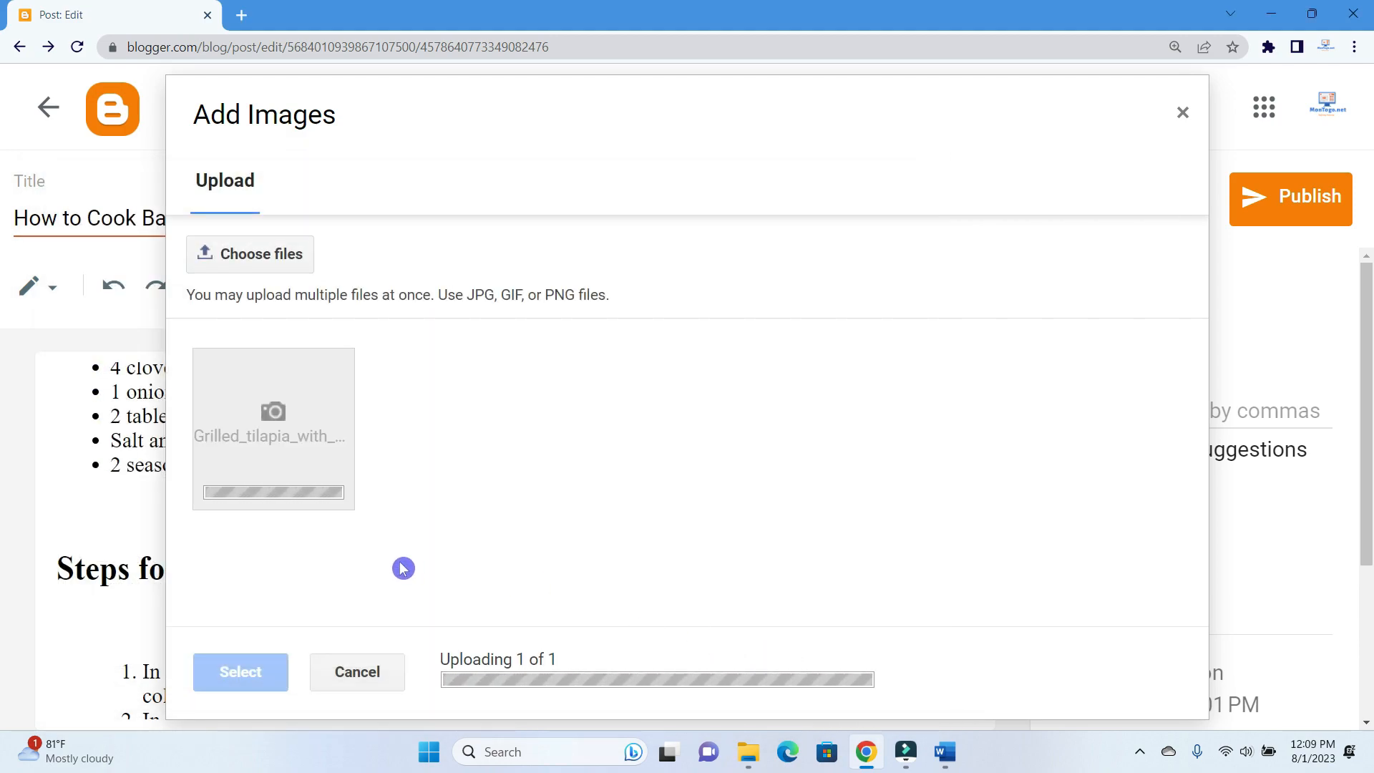
pyautogui.click(292, 440)
pyautogui.click(244, 673)
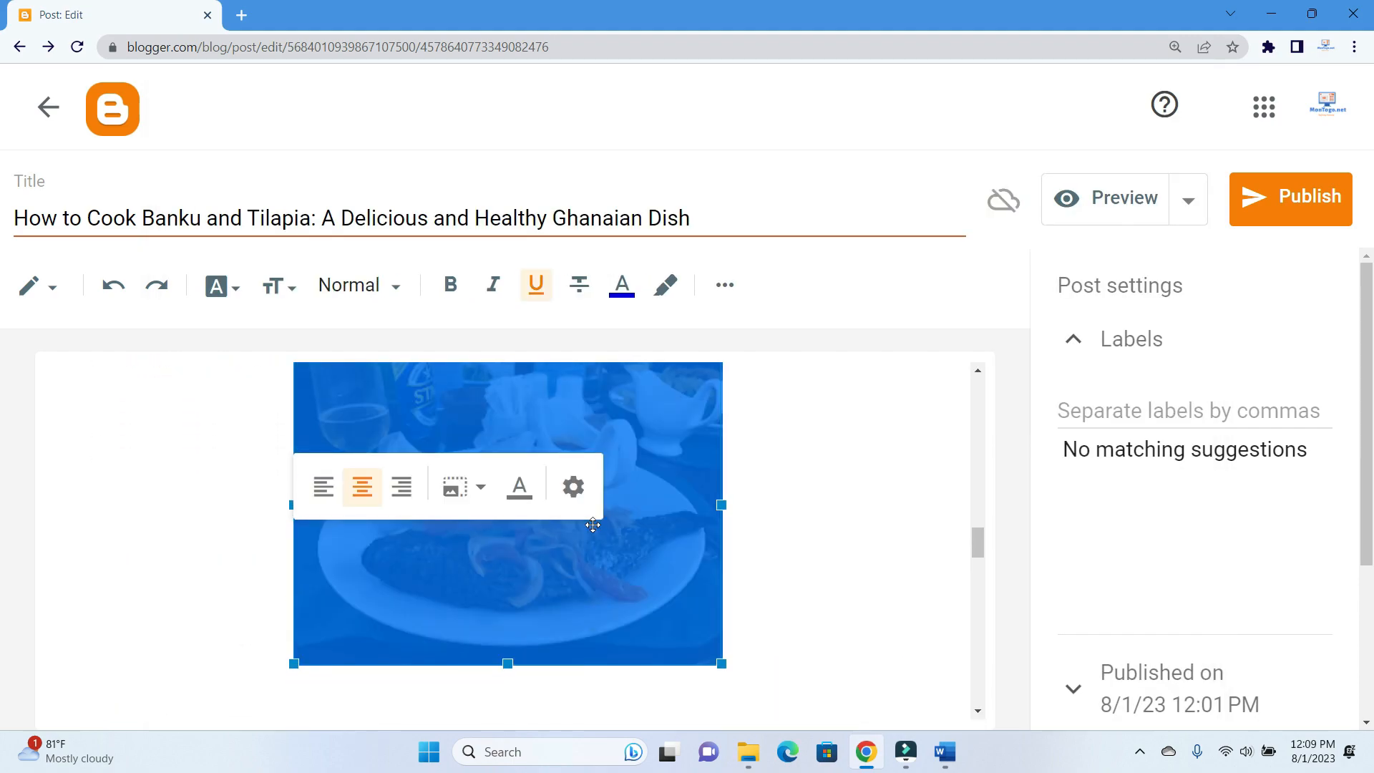
# Check the size options of the grilled tilapia image, keep it at Medium, and look over the banku steps below it
pyautogui.click(482, 492)
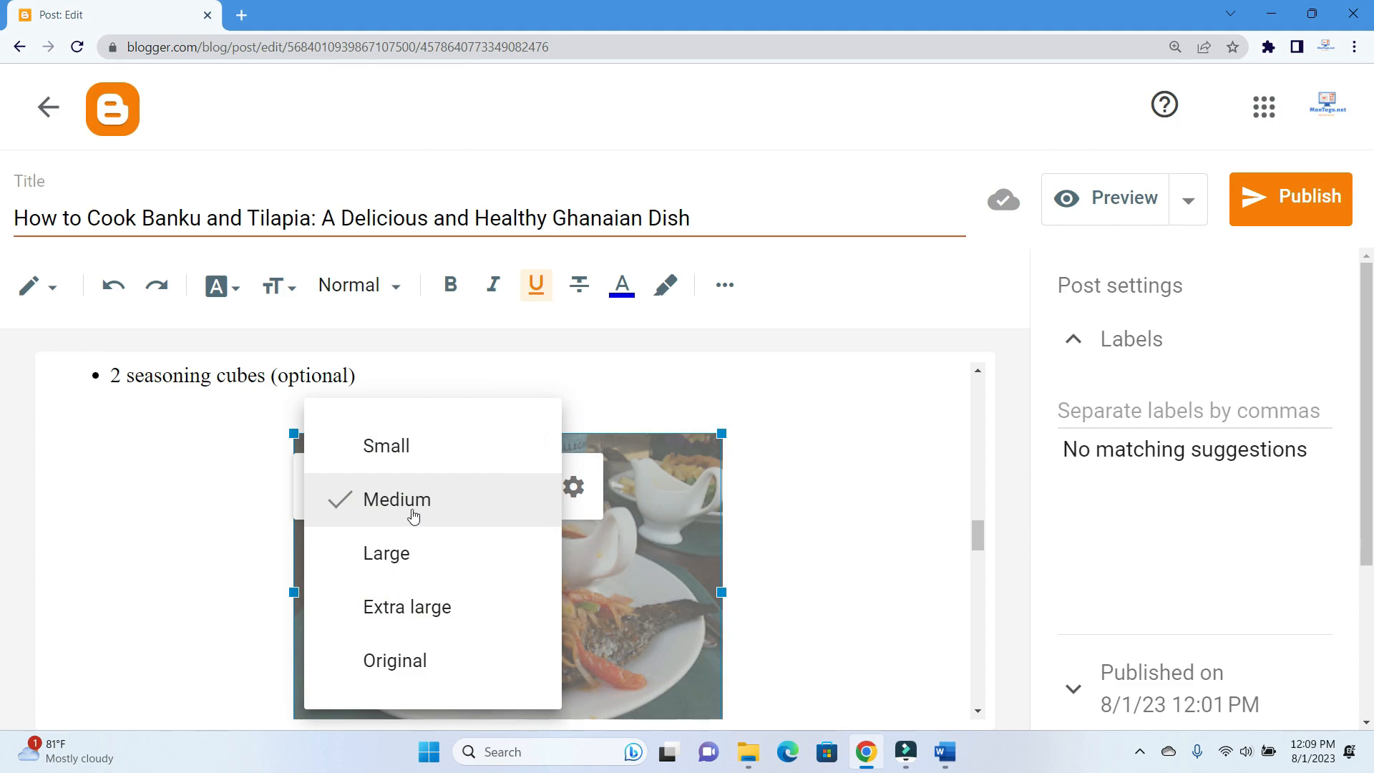
pyautogui.click(862, 522)
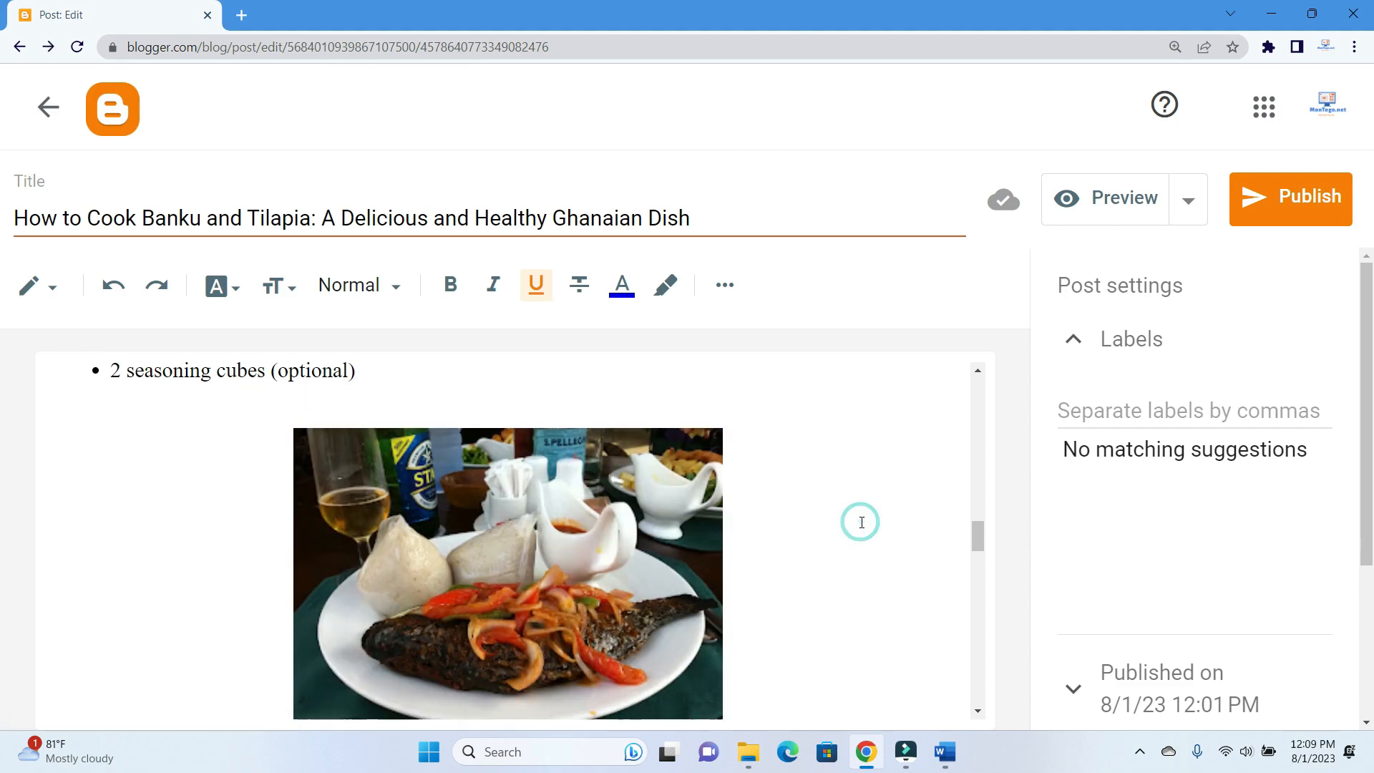
pyautogui.scroll(-5, 862, 522)
pyautogui.scroll(-5, 862, 523)
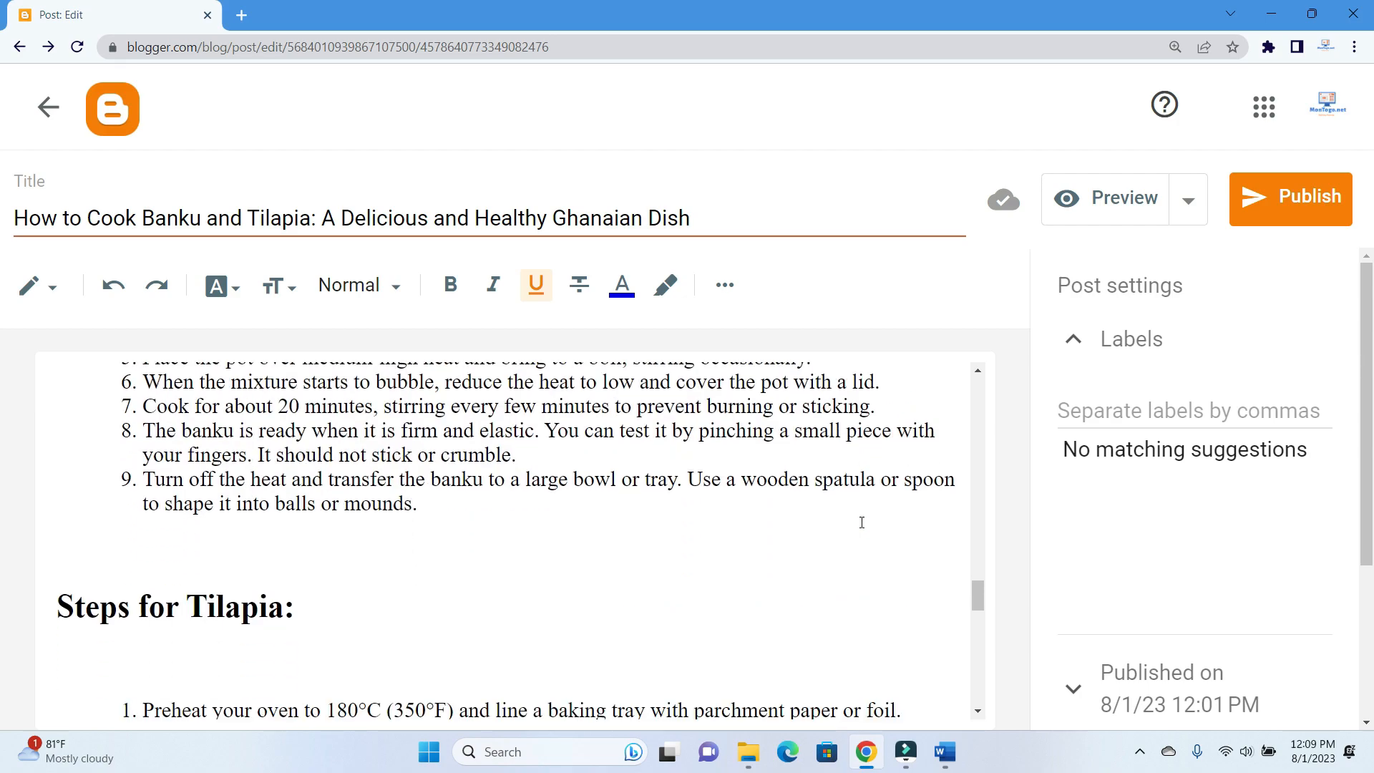
# Start an image upload from the computer on the blank line above the closing "I hope you liked this recipe" paragraph and open the file chooser
pyautogui.scroll(-10, 862, 523)
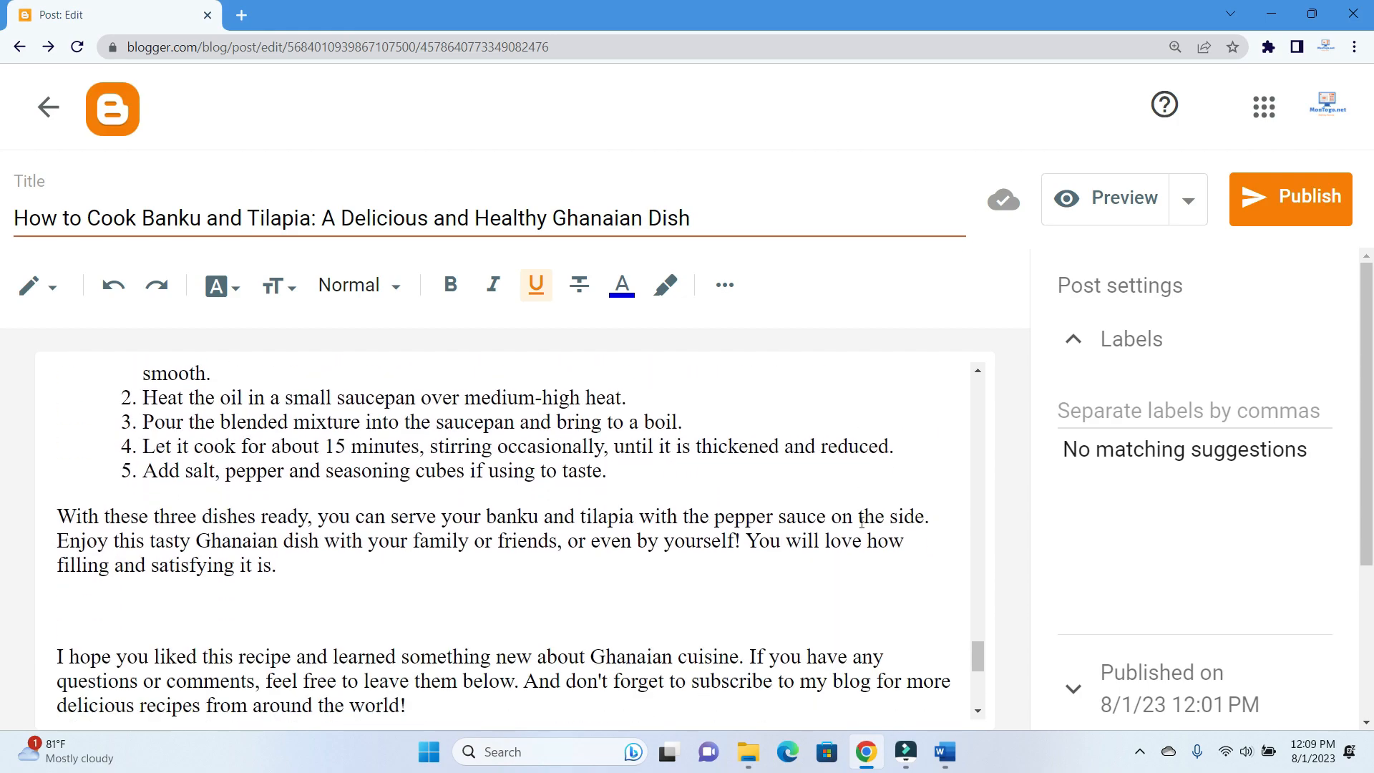
pyautogui.scroll(1, 861, 523)
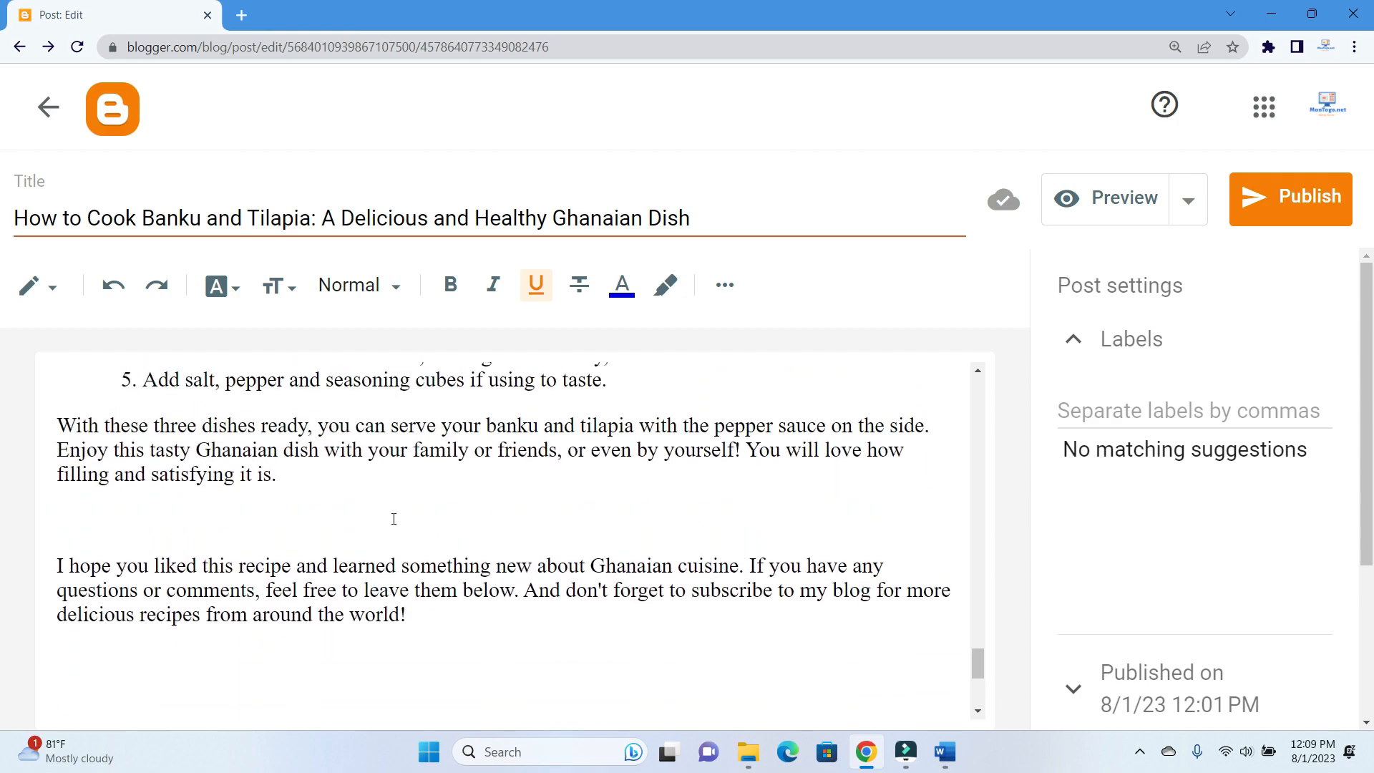
pyautogui.click(313, 523)
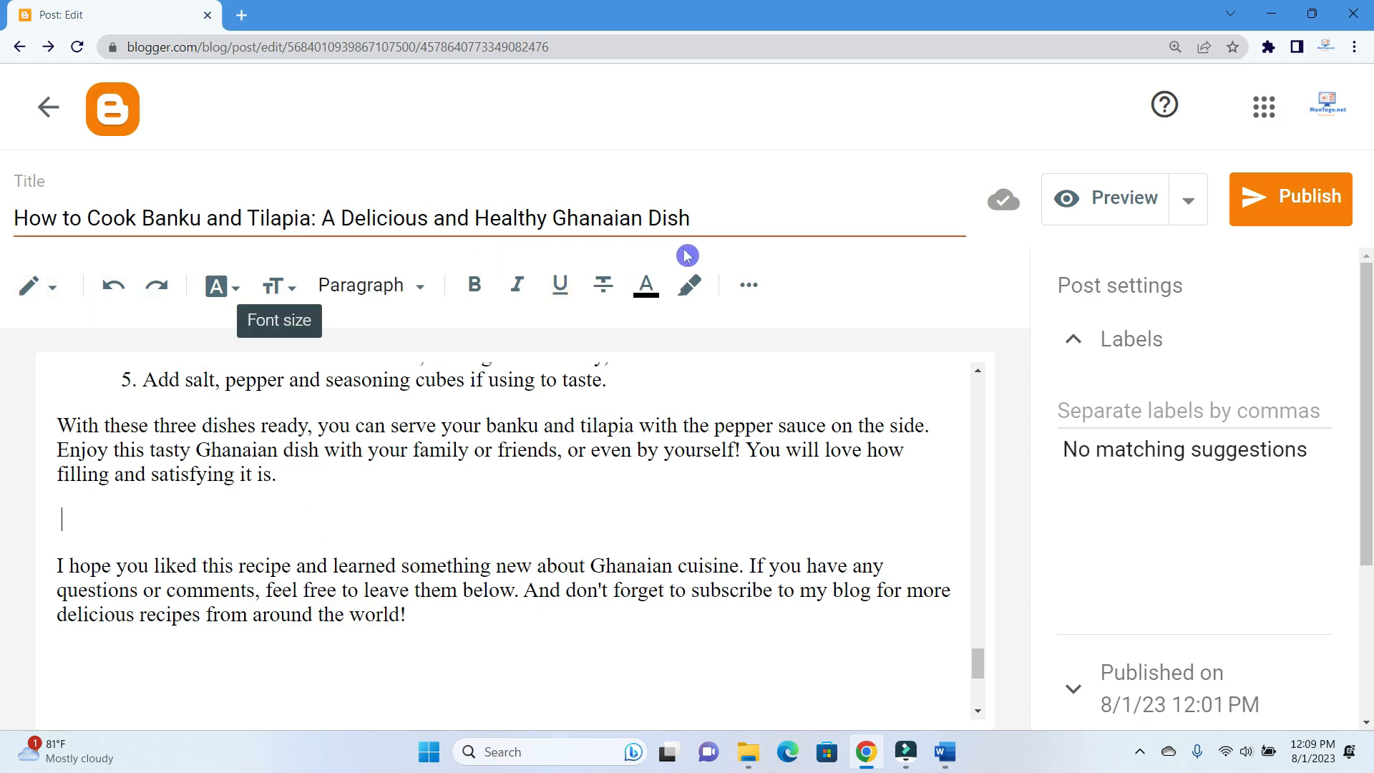
pyautogui.click(749, 293)
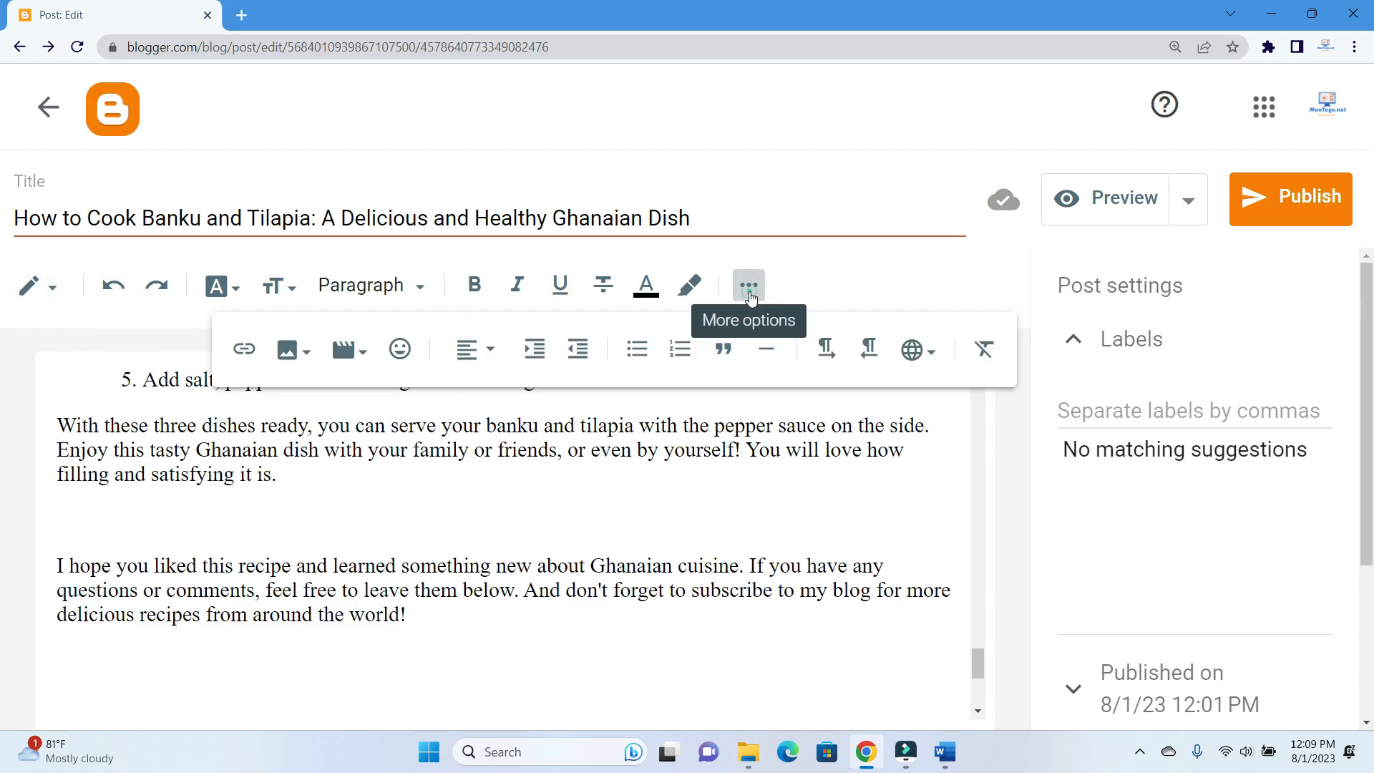
pyautogui.click(308, 361)
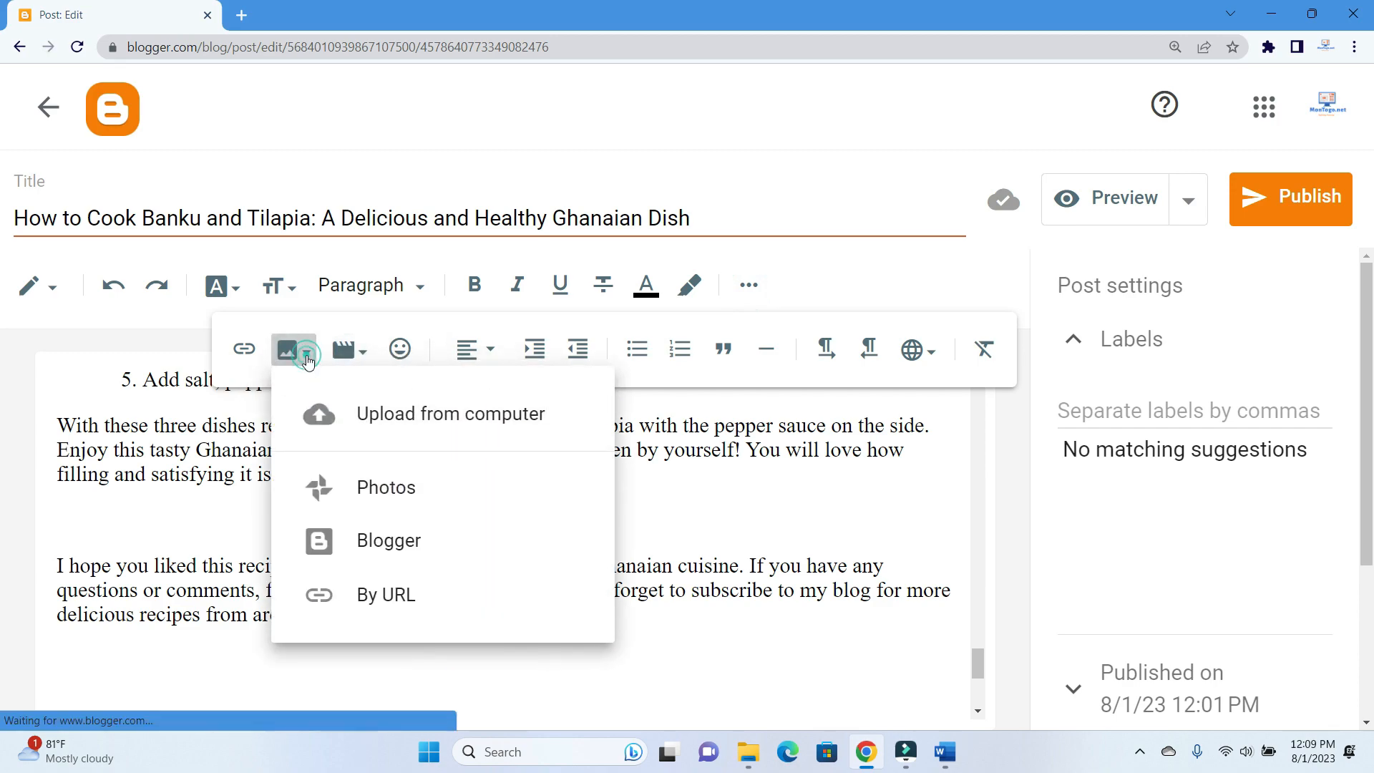
pyautogui.click(404, 429)
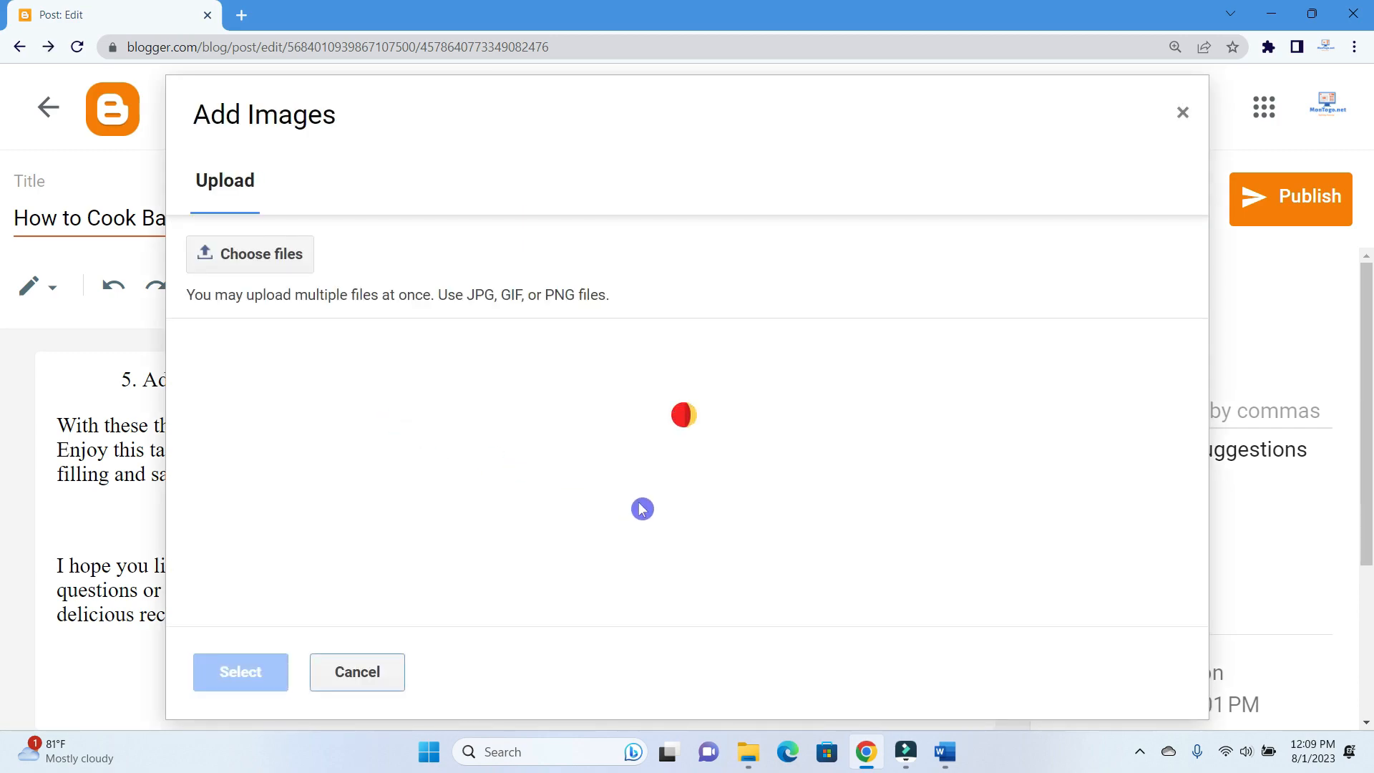
pyautogui.click(264, 259)
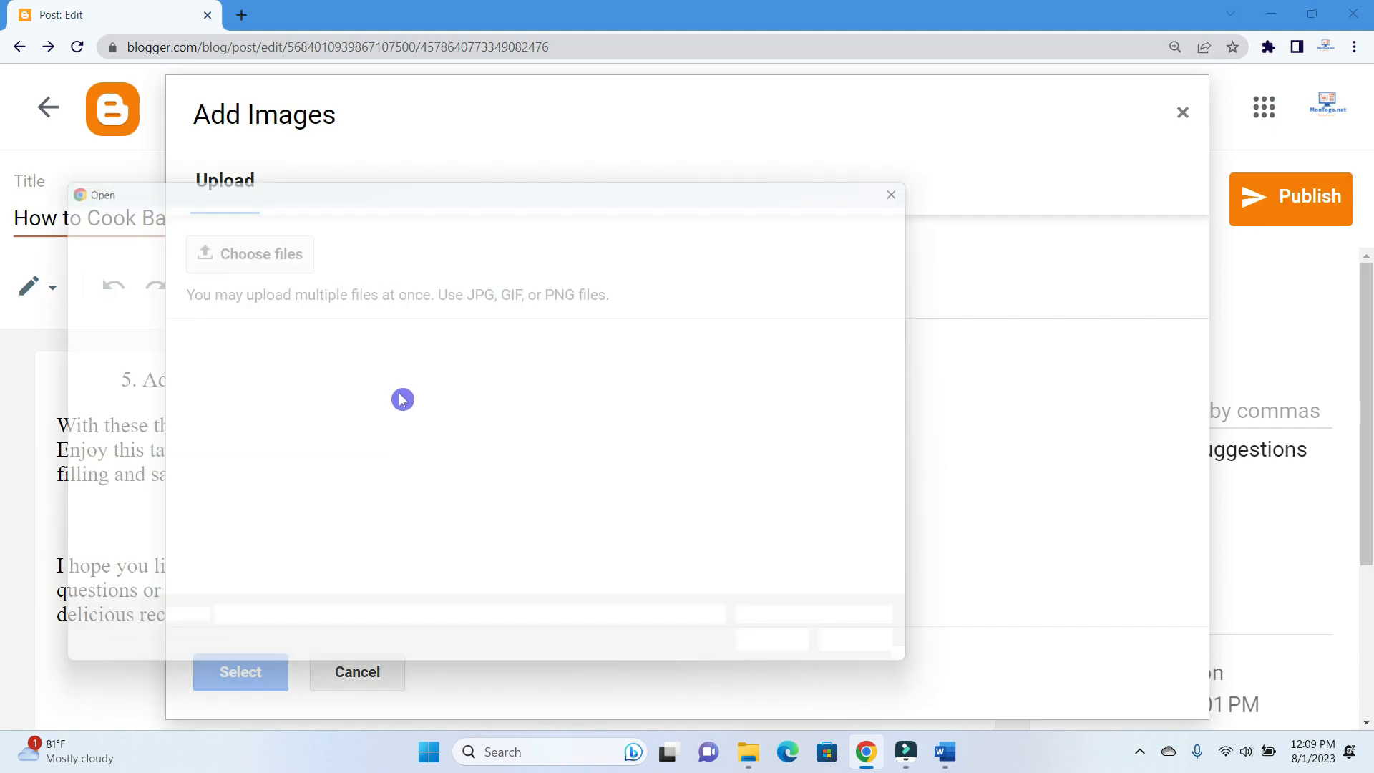
# Upload Banku-with-Tiplpia and insert it above the closing paragraph
pyautogui.click(770, 337)
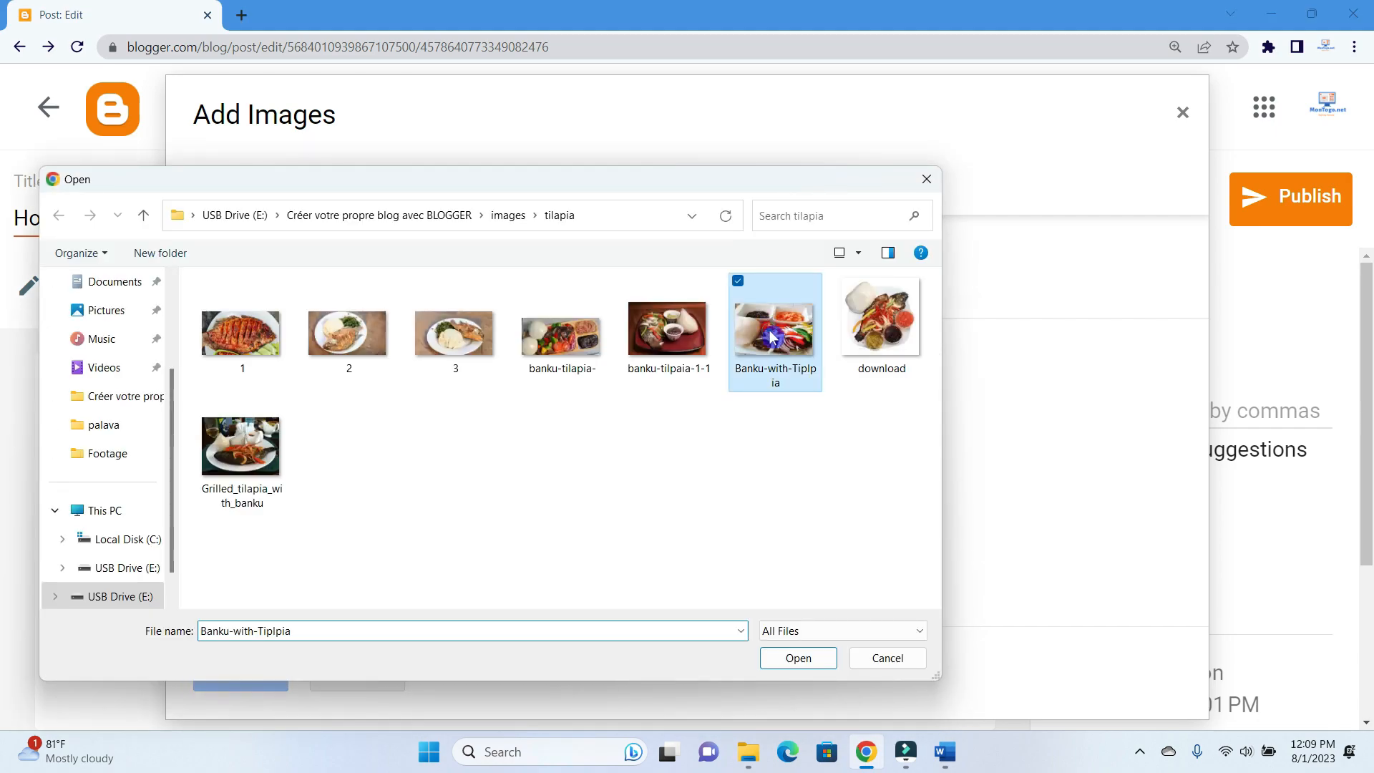
pyautogui.click(819, 664)
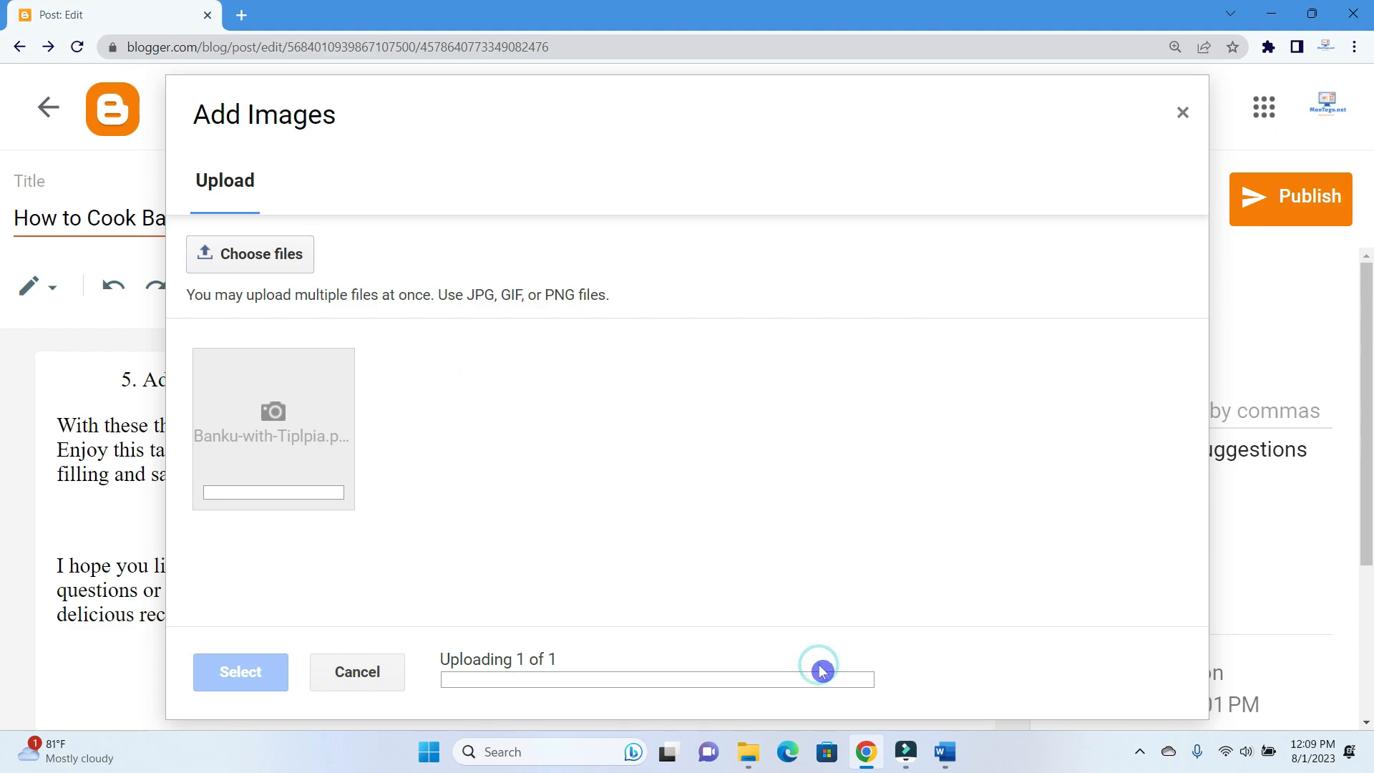
pyautogui.click(319, 464)
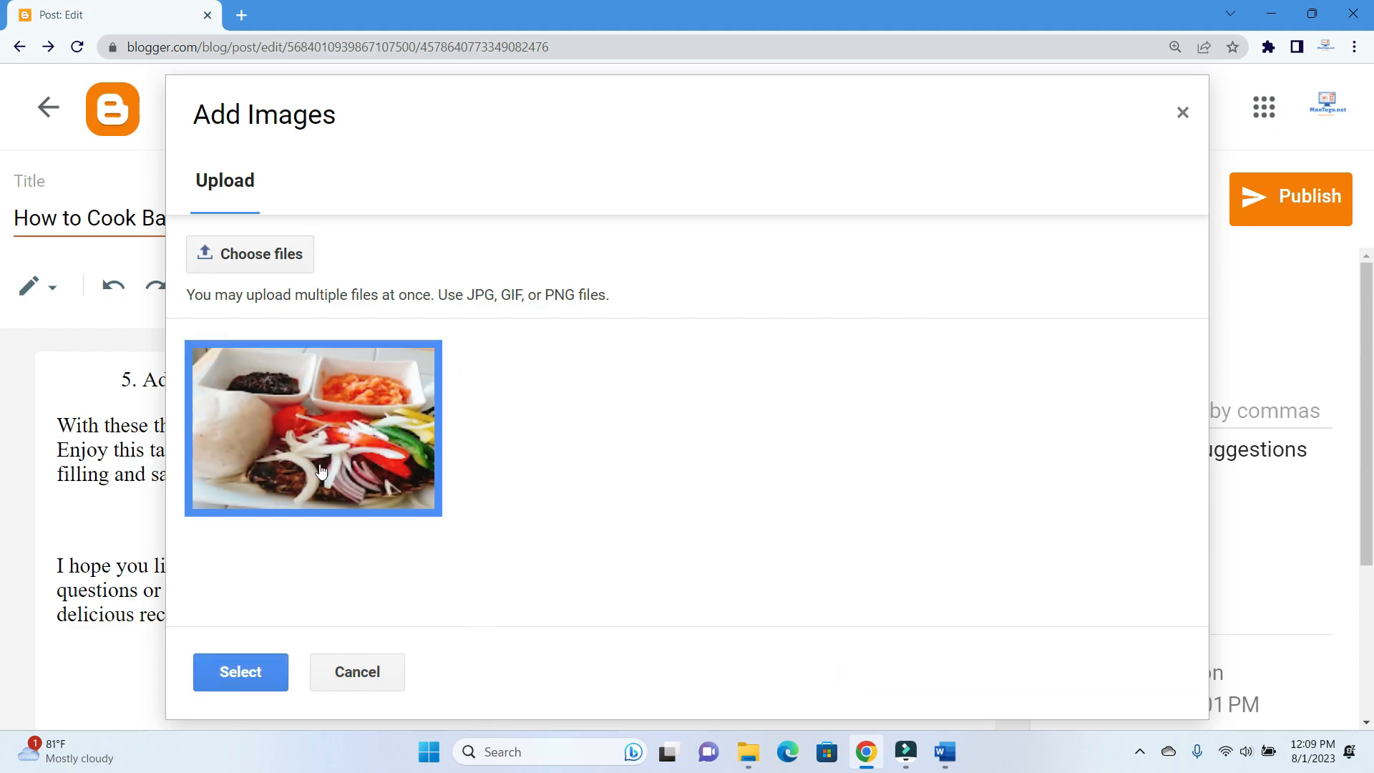
pyautogui.click(234, 678)
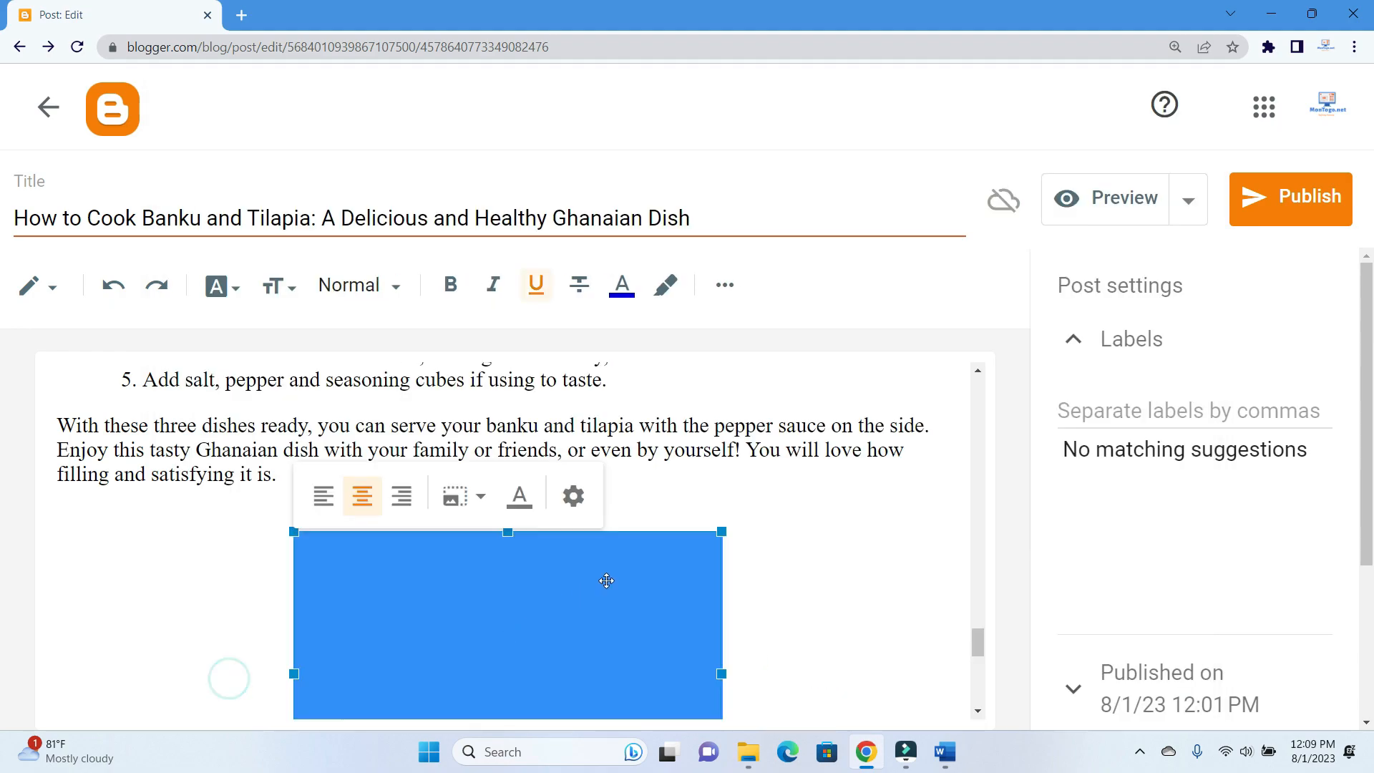
# Right-align the newly inserted image and look over how the closing text sits beside it
pyautogui.click(400, 496)
pyautogui.scroll(-2, 568, 545)
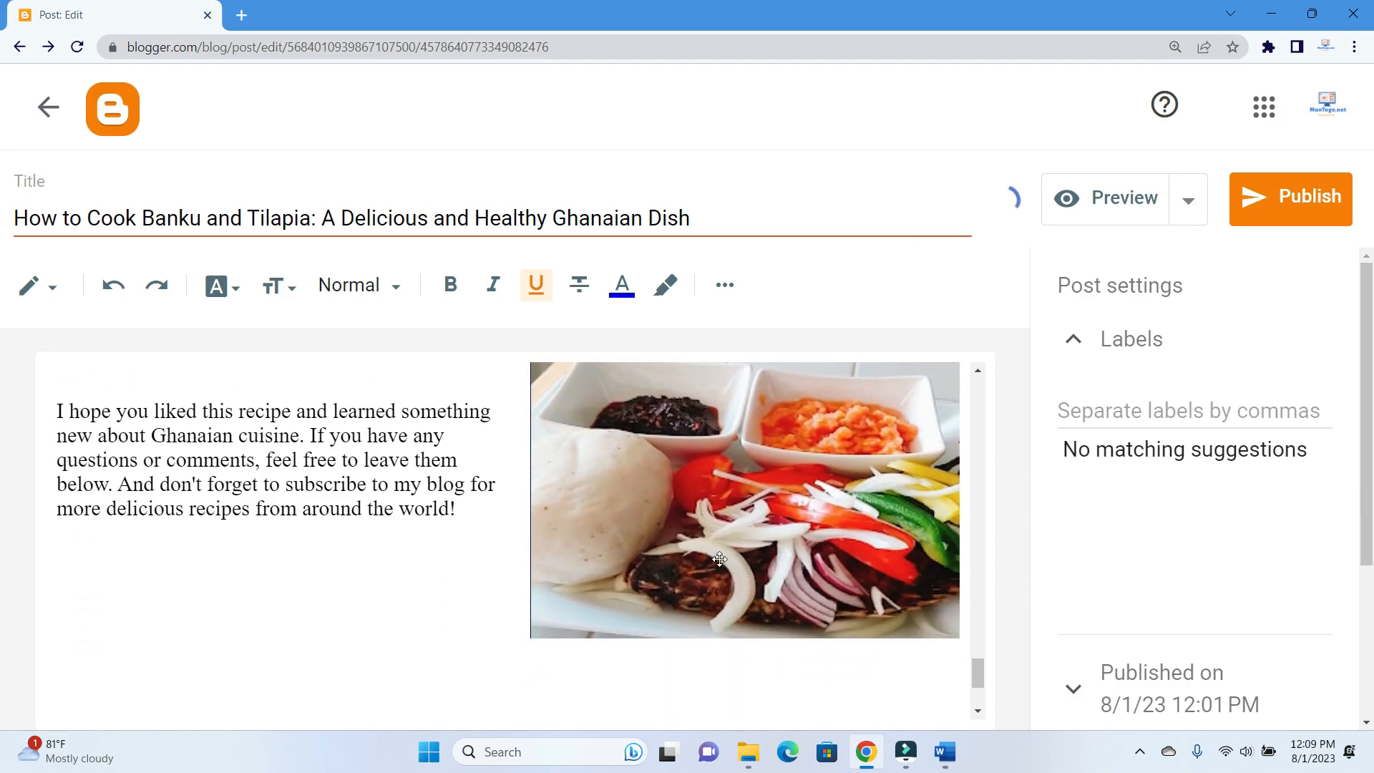
pyautogui.scroll(2, 720, 559)
pyautogui.scroll(3, 719, 559)
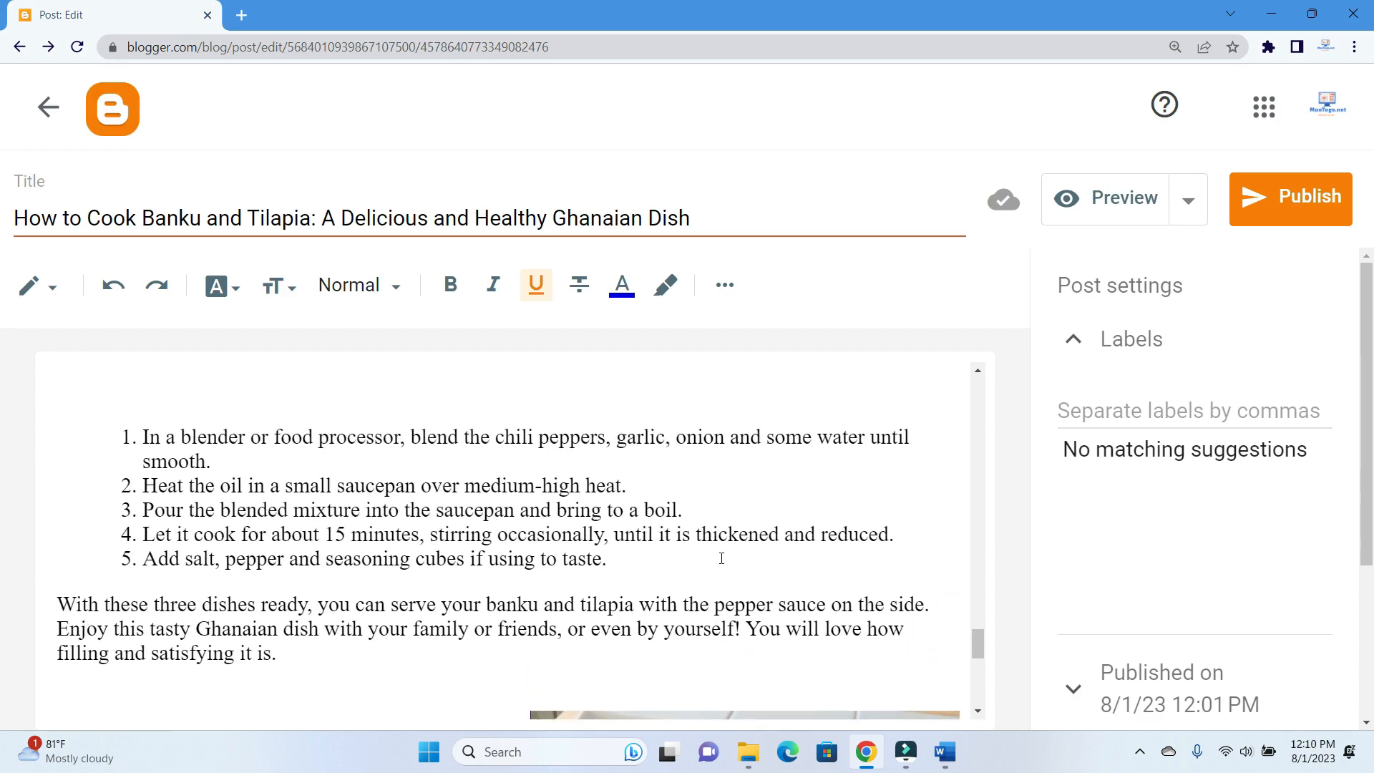
# Open the post preview and examine its title, the large image and the introduction
pyautogui.click(1131, 199)
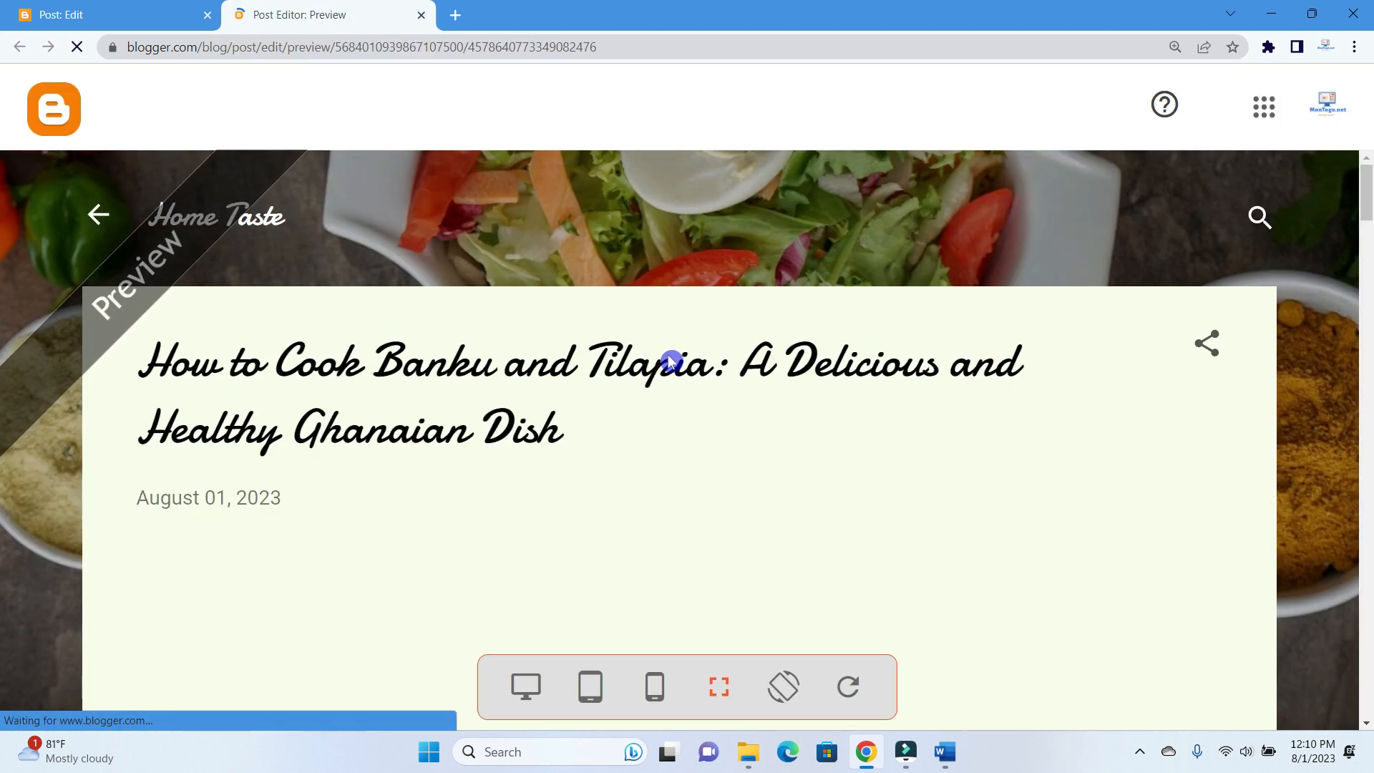
pyautogui.scroll(-3, 671, 362)
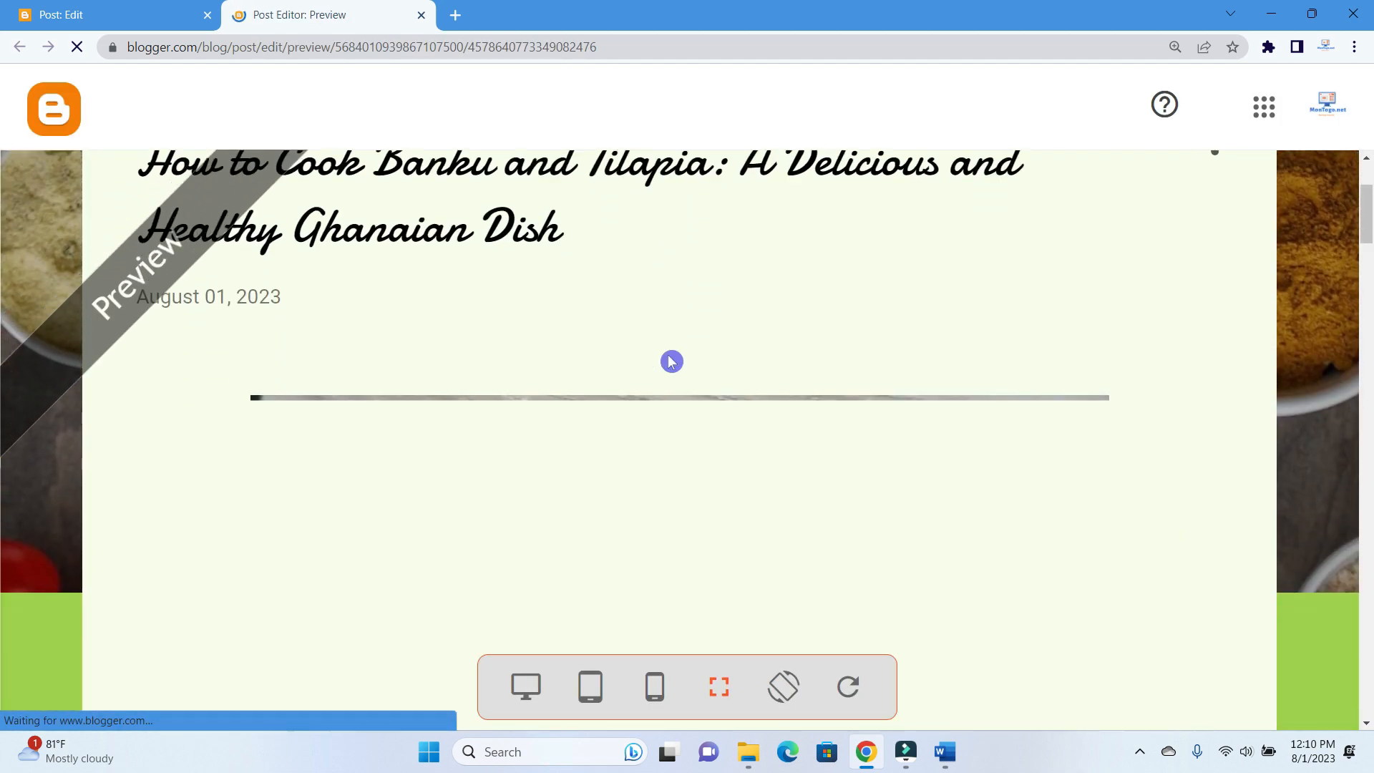
pyautogui.scroll(-1, 671, 361)
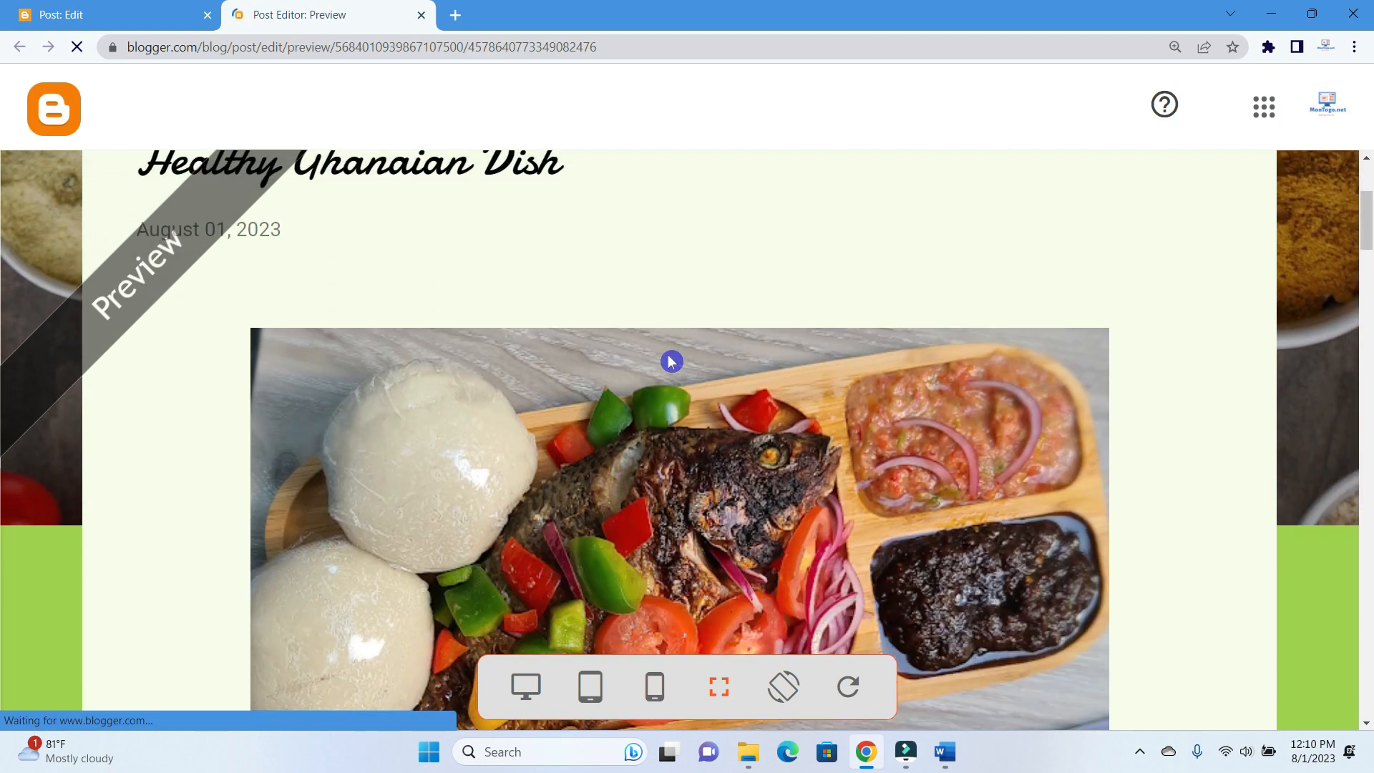
pyautogui.scroll(2, 672, 362)
pyautogui.scroll(-3, 672, 361)
pyautogui.scroll(-1, 672, 362)
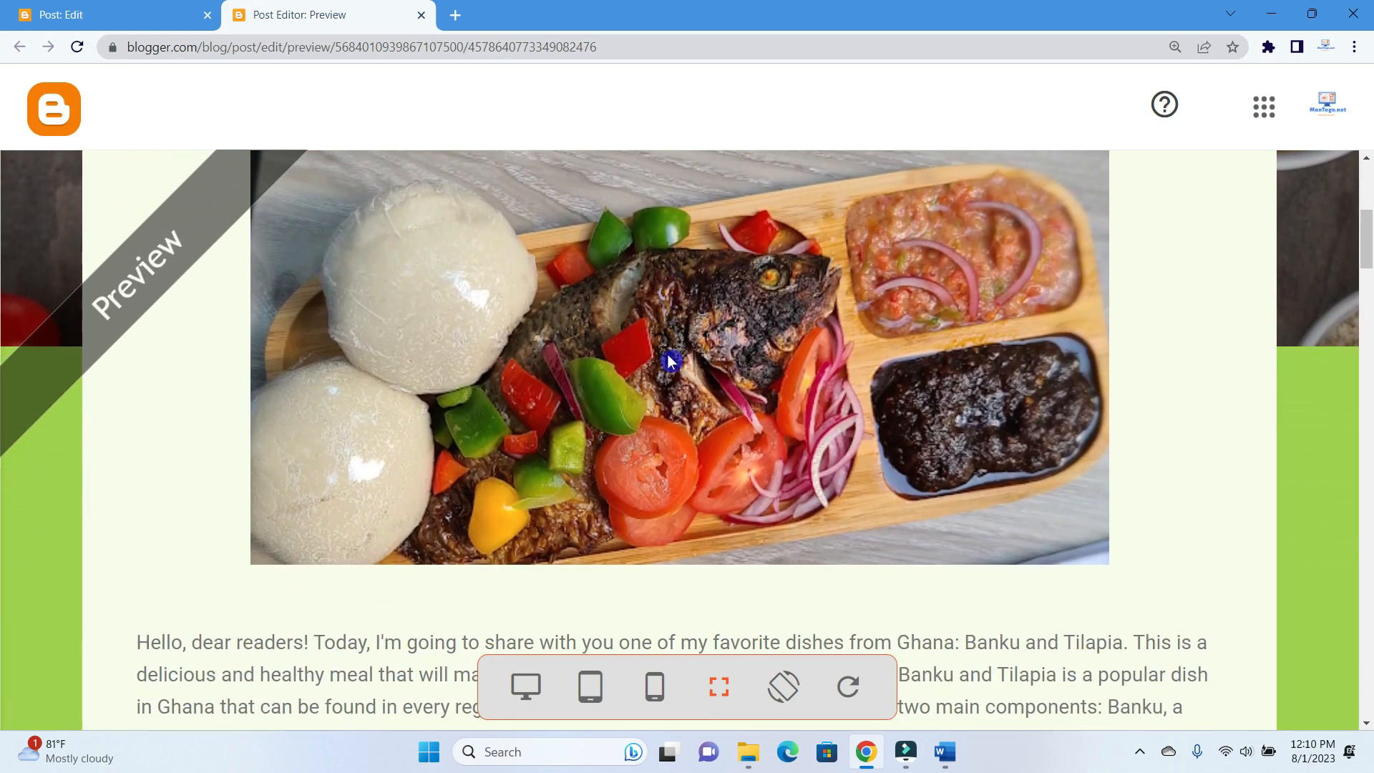
pyautogui.scroll(-6, 671, 362)
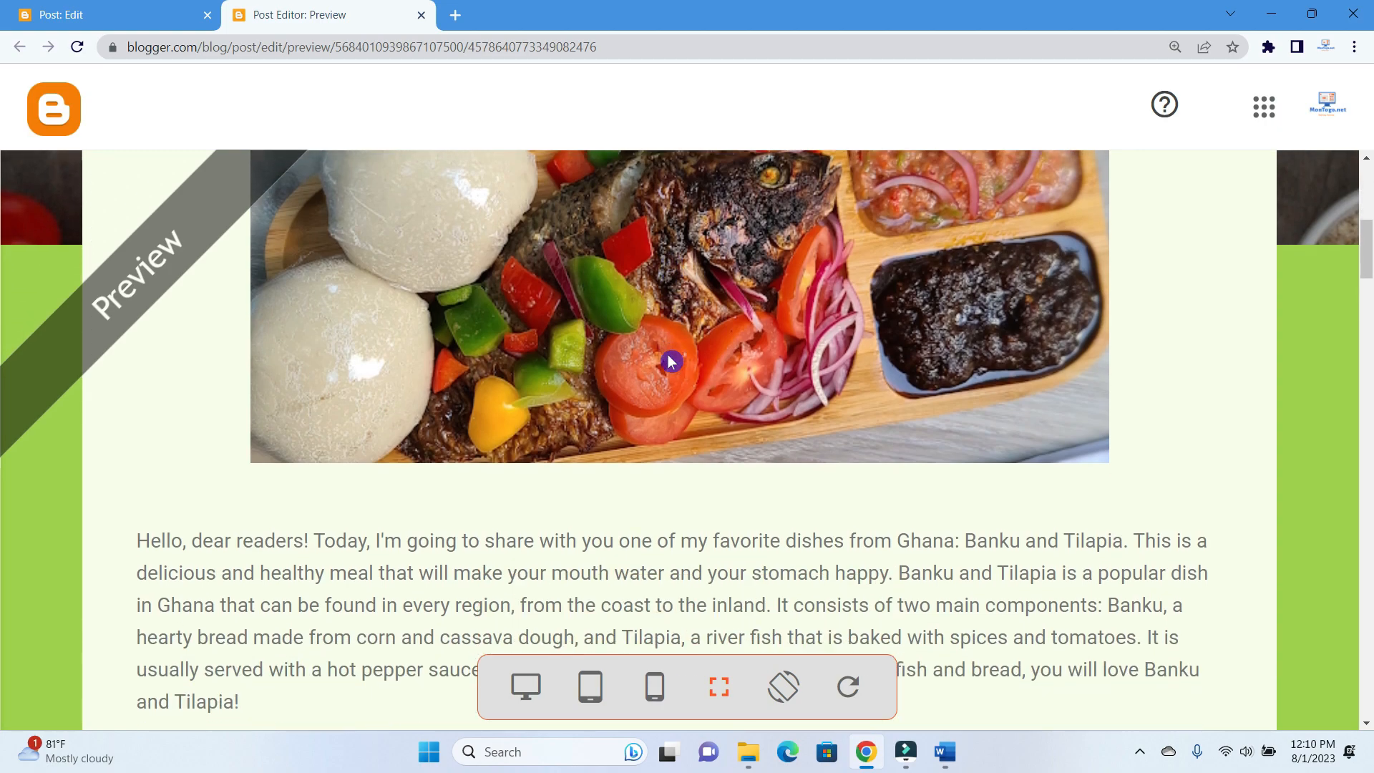
# Examine the ingredient lists, cooking steps and remaining images down to the closing paragraph in the preview
pyautogui.scroll(-6, 672, 362)
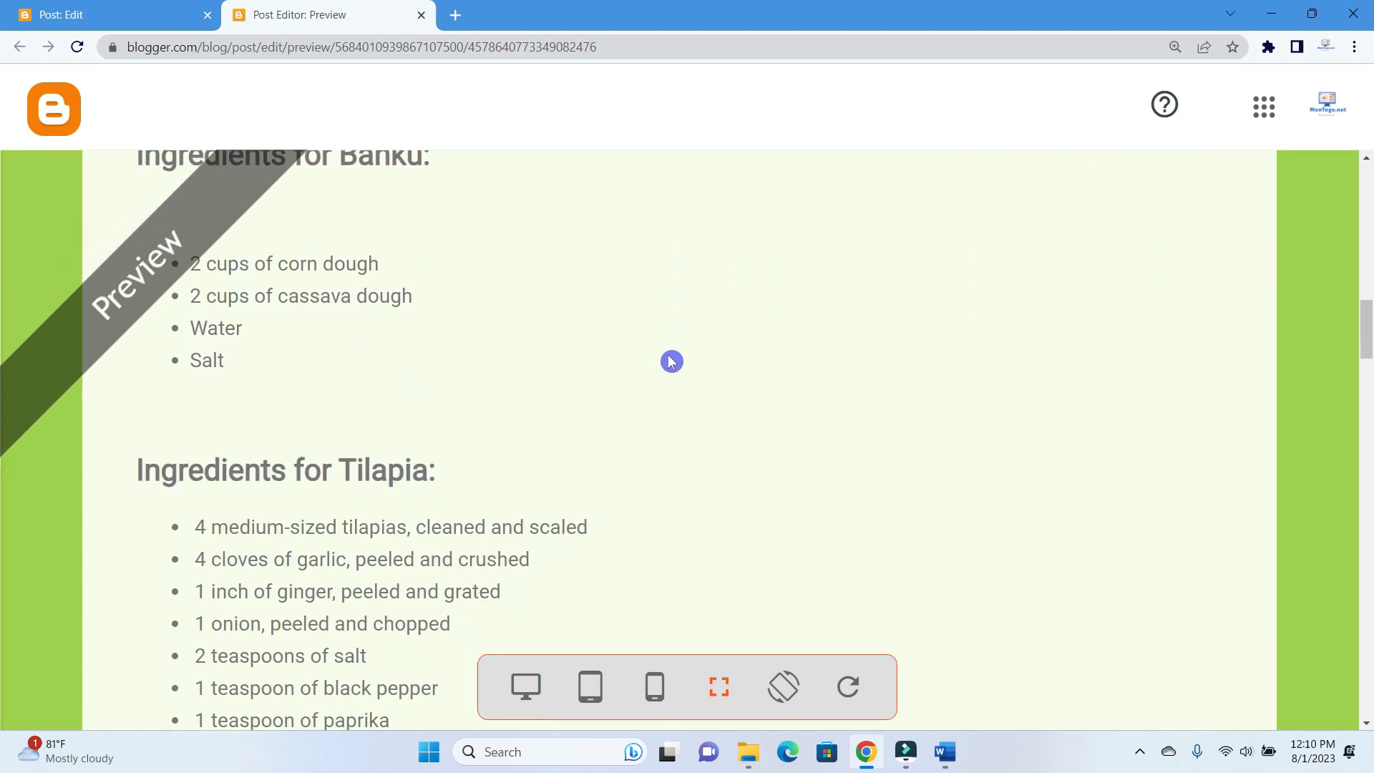
pyautogui.scroll(4, 672, 362)
pyautogui.scroll(-9, 671, 361)
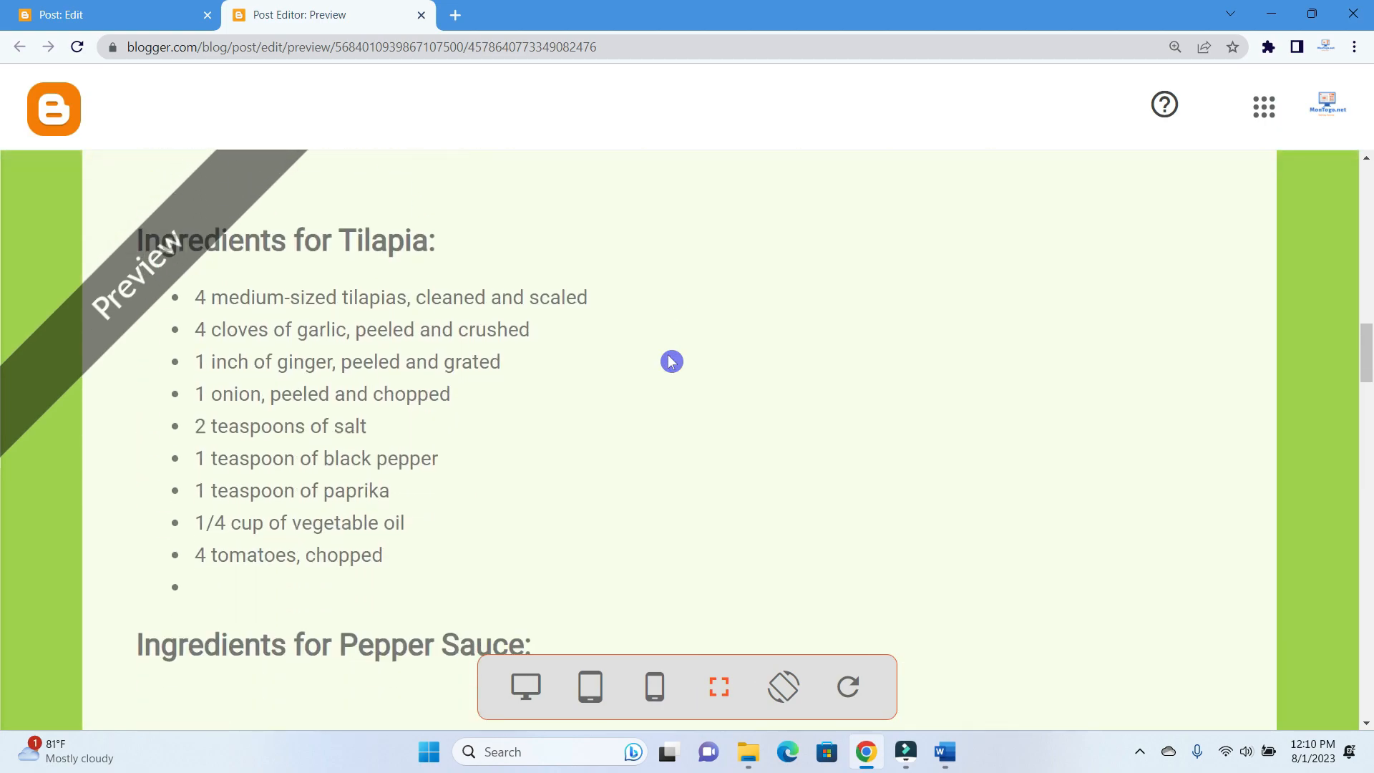
pyautogui.scroll(-7, 671, 362)
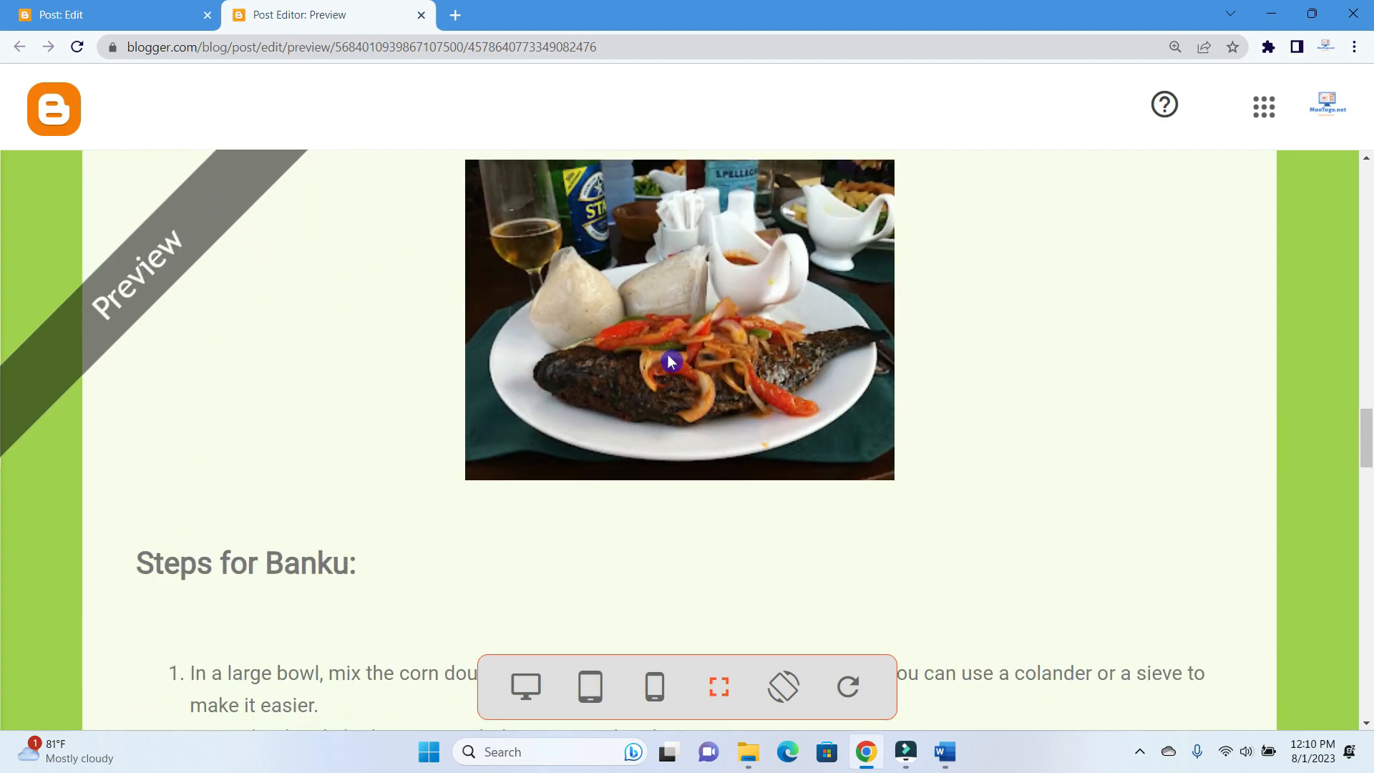
pyautogui.scroll(-6, 672, 362)
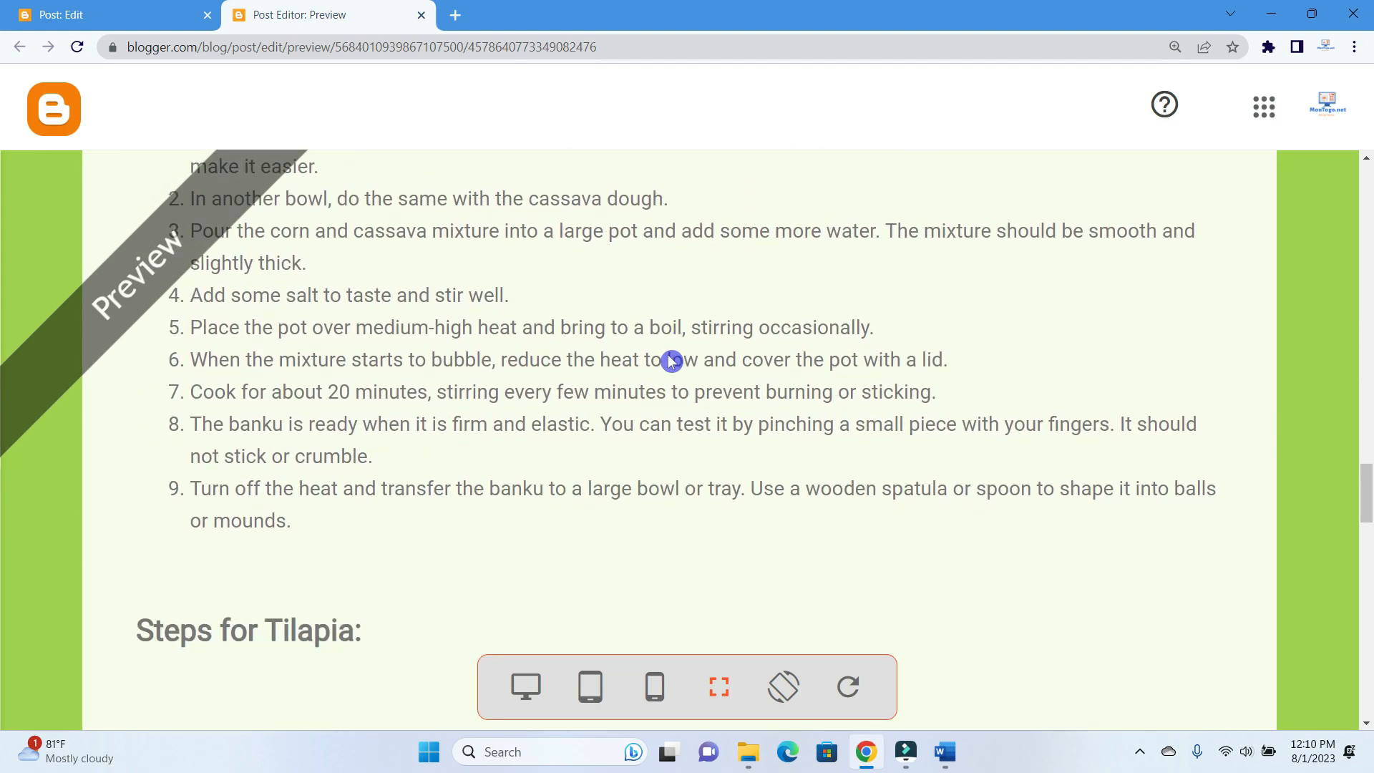
pyautogui.scroll(-3, 671, 362)
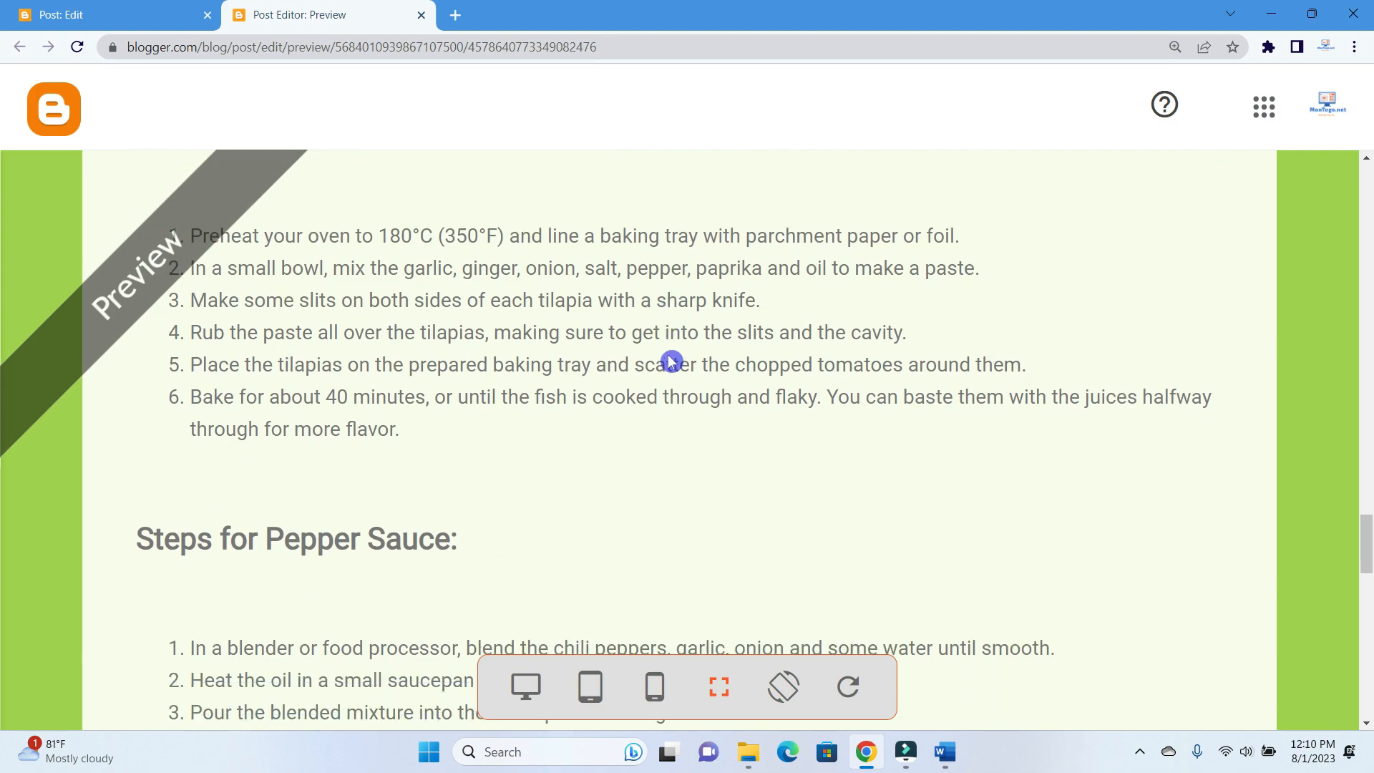
pyautogui.scroll(-2, 672, 361)
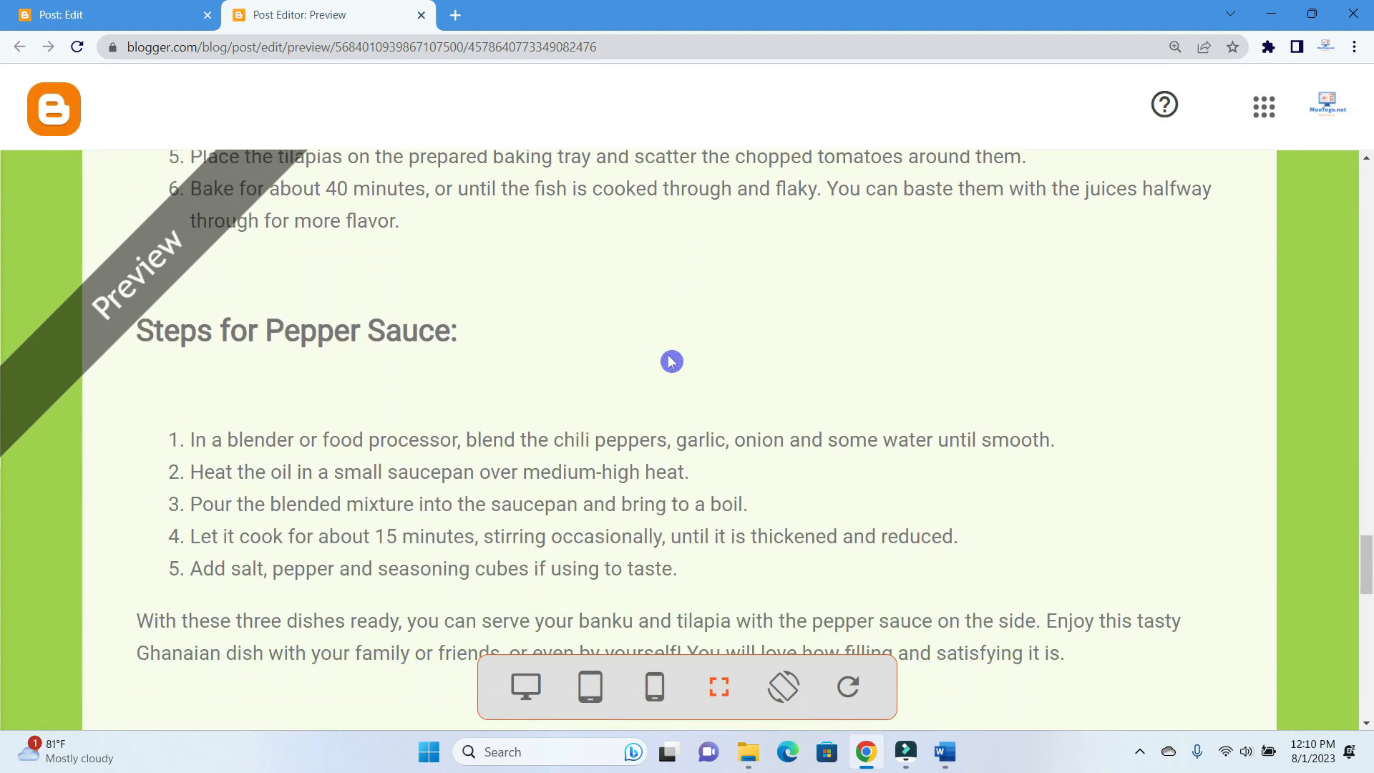
pyautogui.scroll(-7, 537, 379)
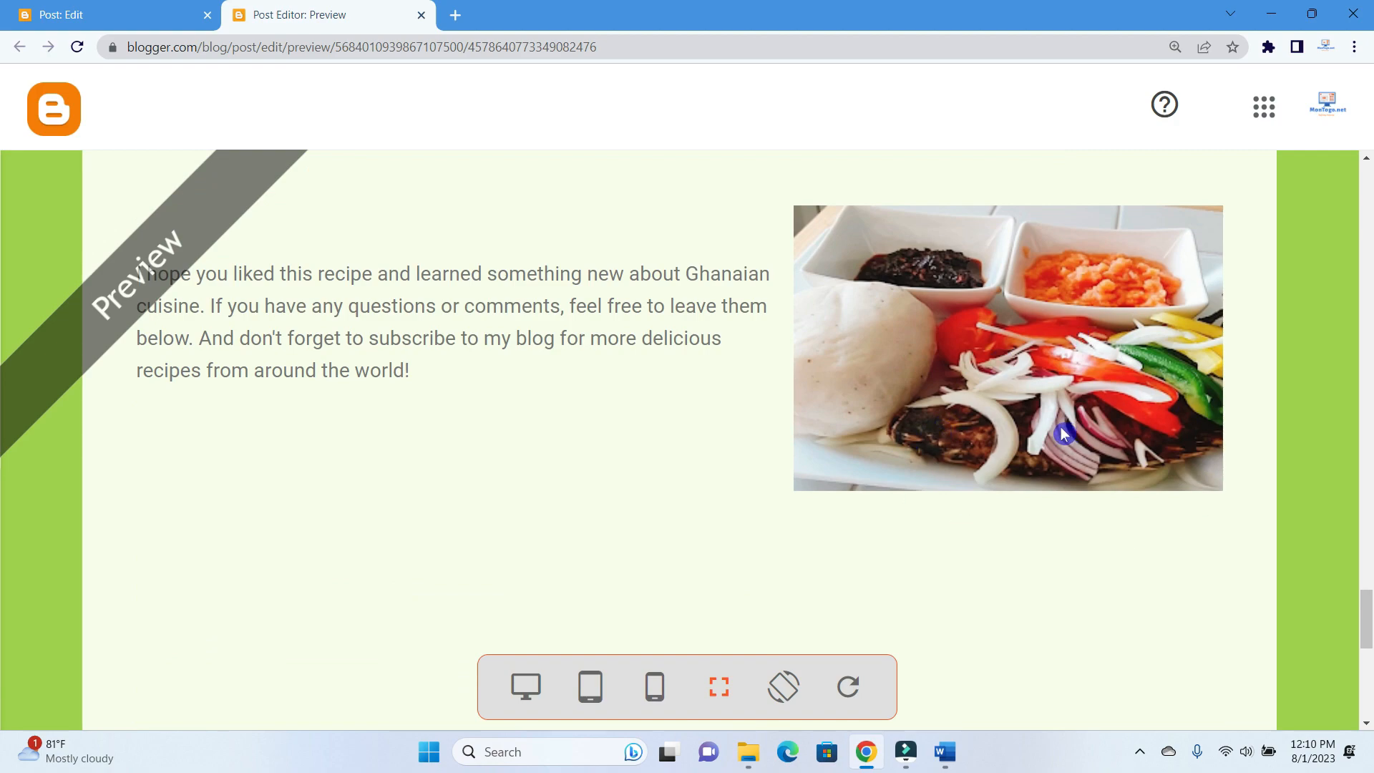
# Close the preview and publish the banku and tilapia post to the blog
pyautogui.click(421, 15)
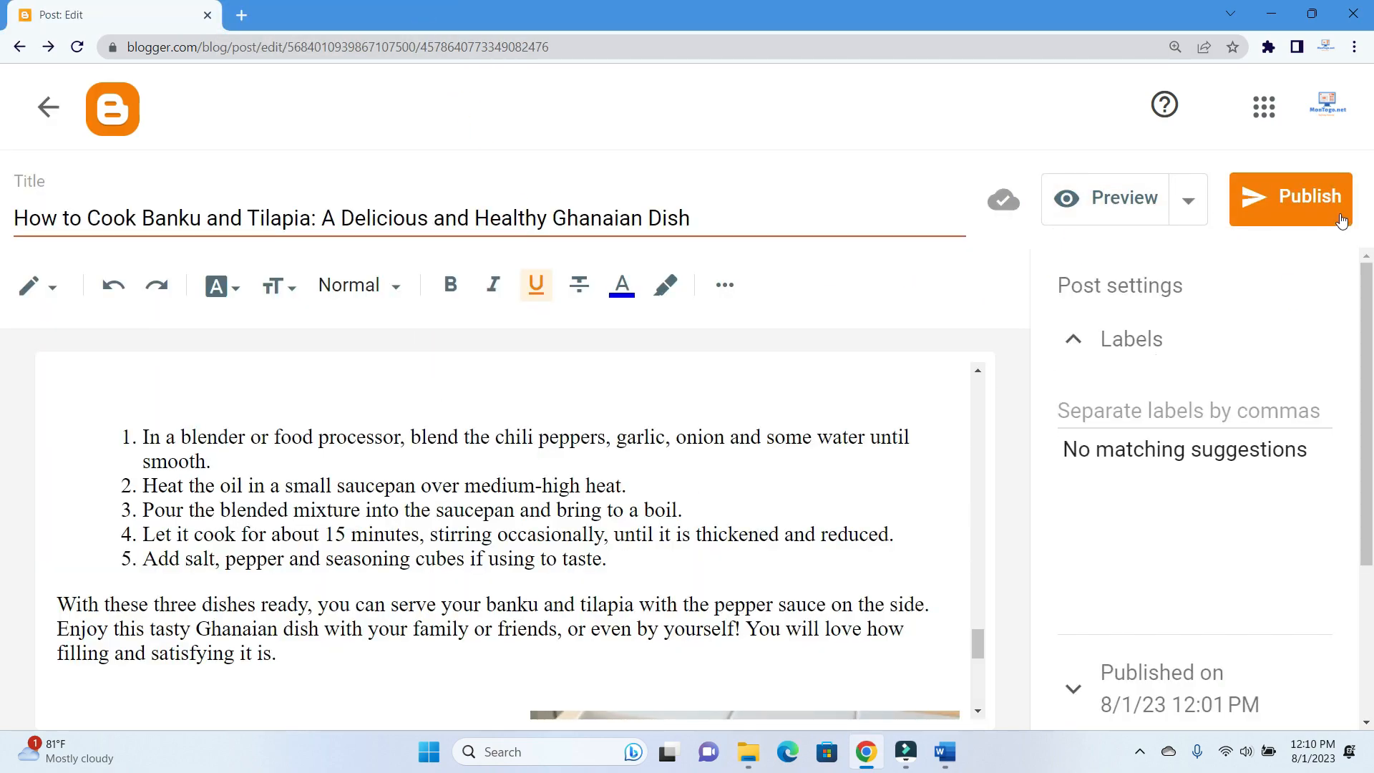
pyautogui.click(1303, 208)
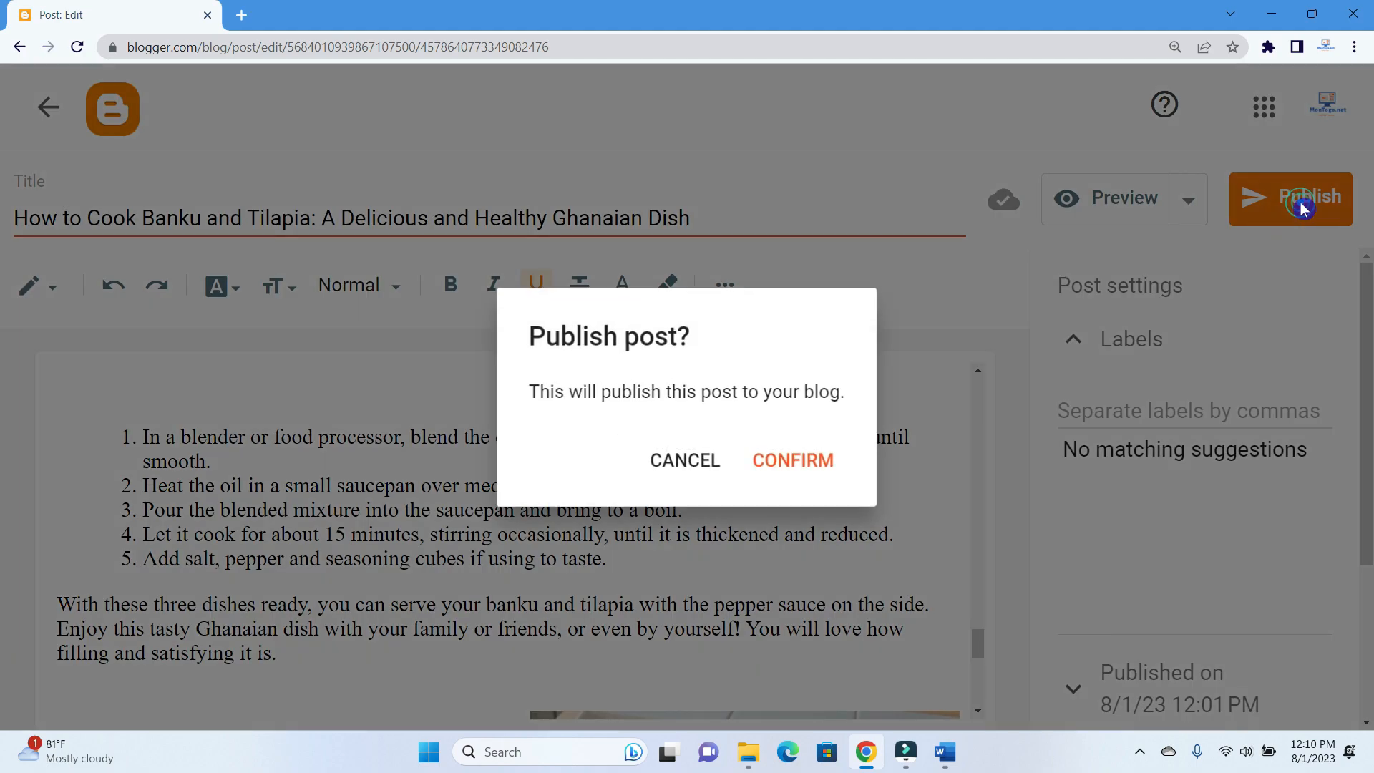
pyautogui.click(803, 467)
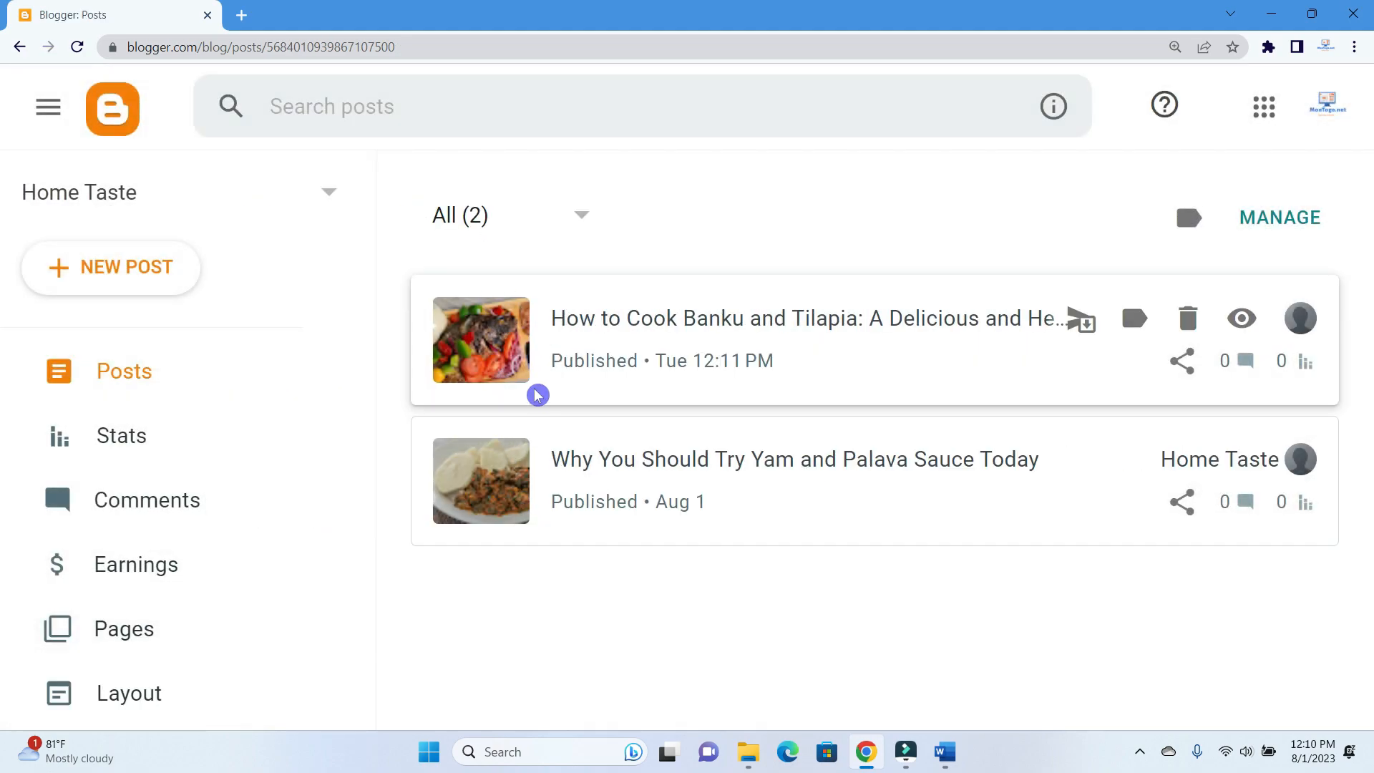
# Open the live Home Taste blog and look over both published posts on its home page
pyautogui.scroll(-3, 239, 525)
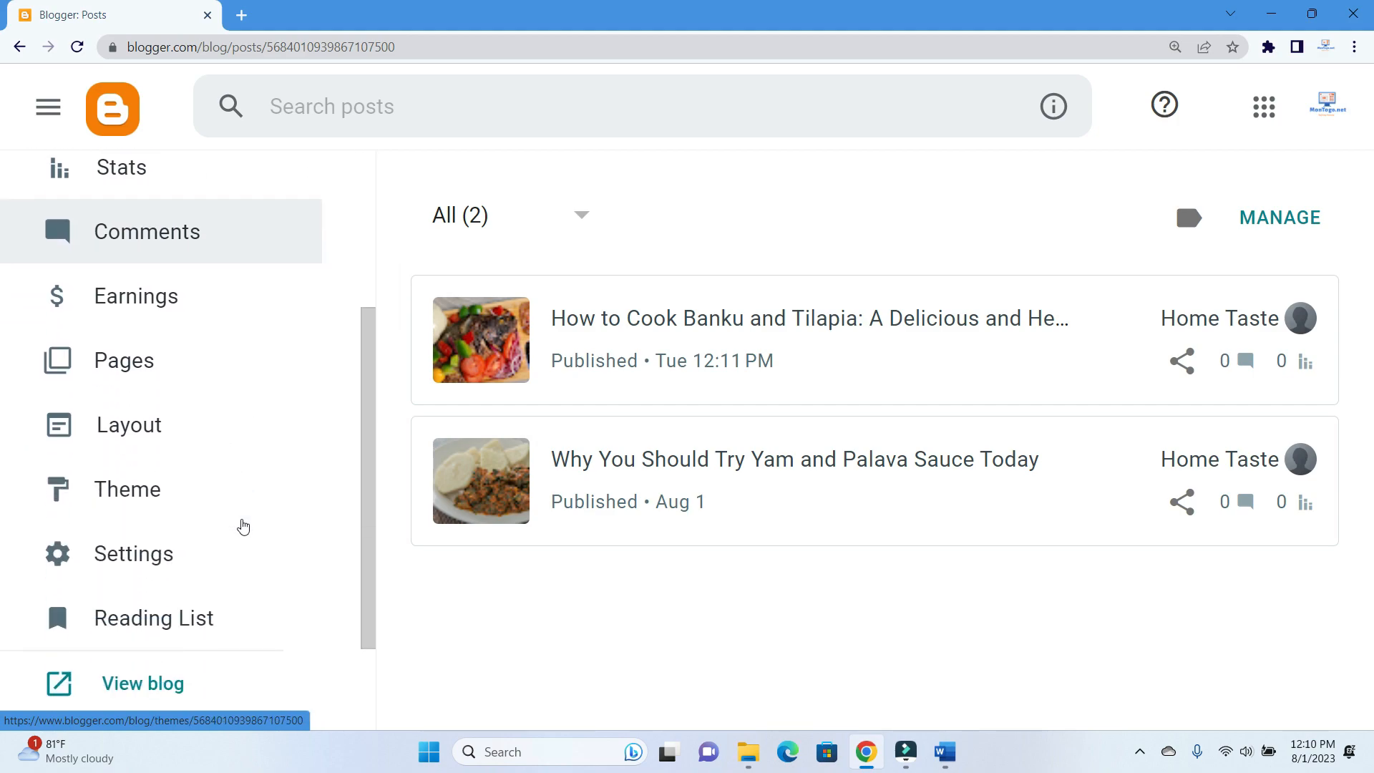
pyautogui.click(159, 685)
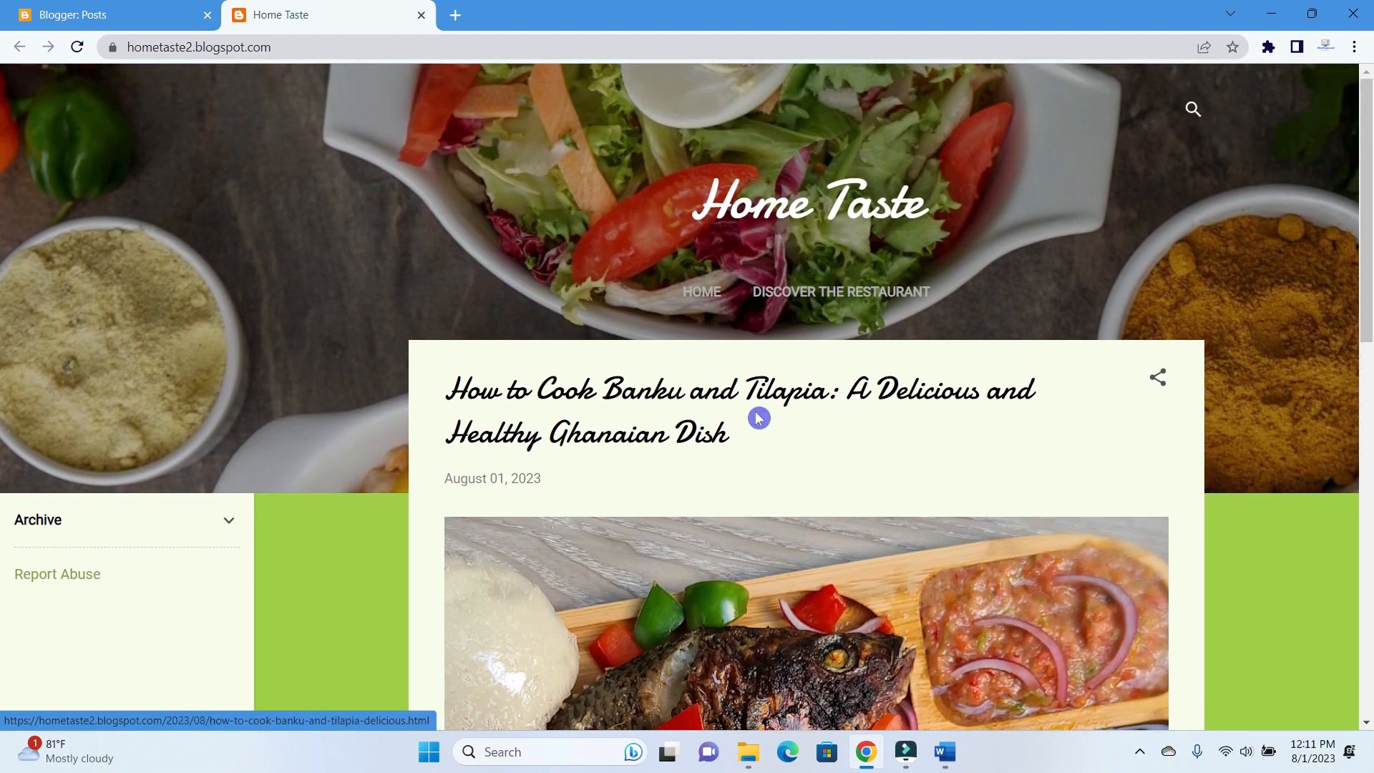
pyautogui.scroll(-1, 734, 387)
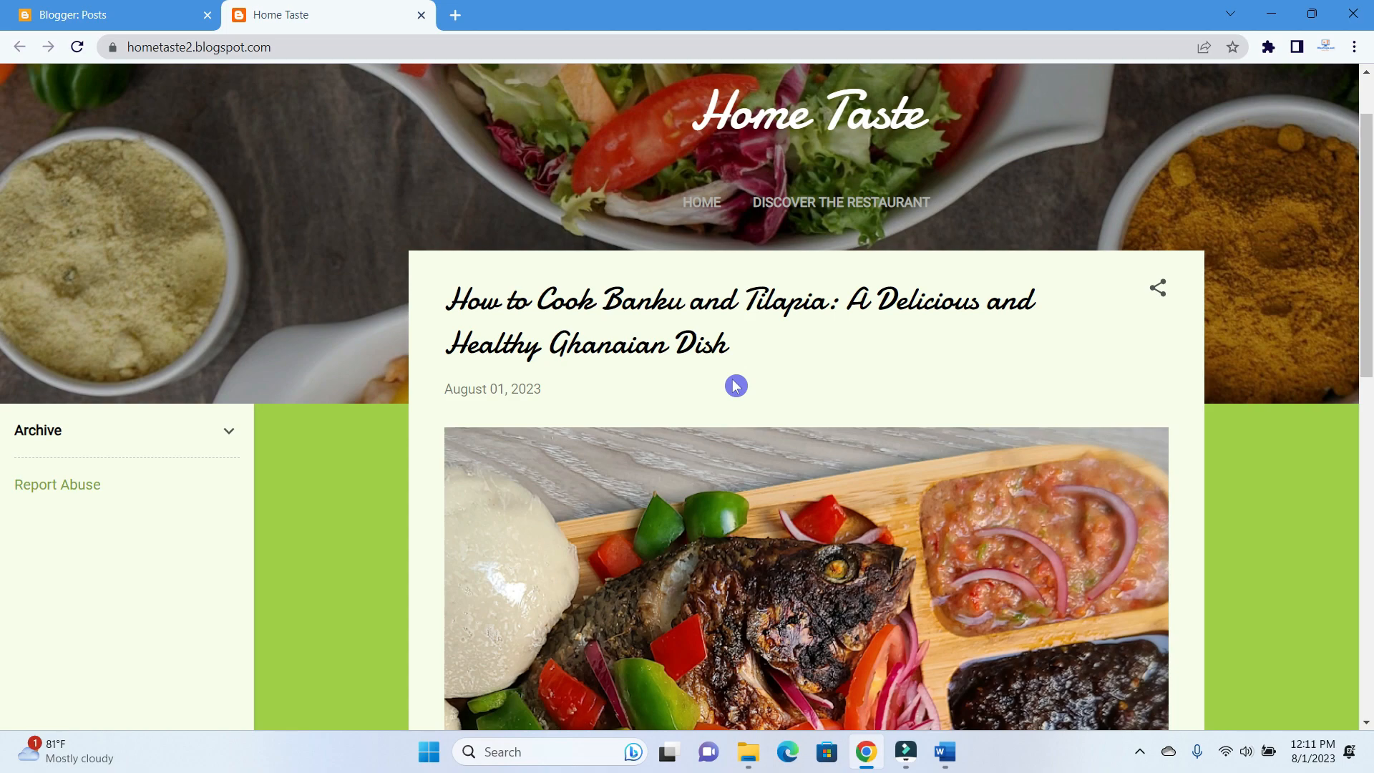
pyautogui.scroll(-3, 735, 387)
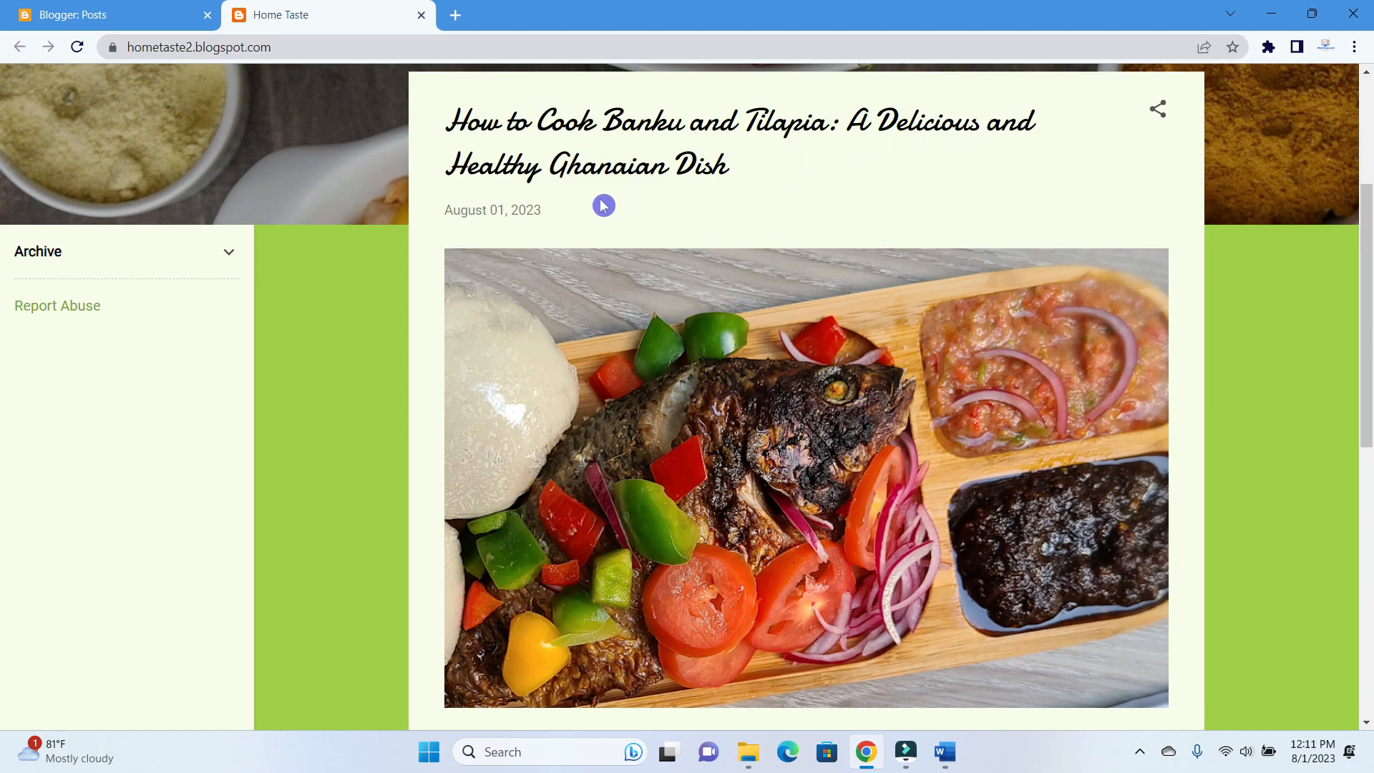
pyautogui.scroll(-6, 613, 201)
pyautogui.scroll(-3, 616, 200)
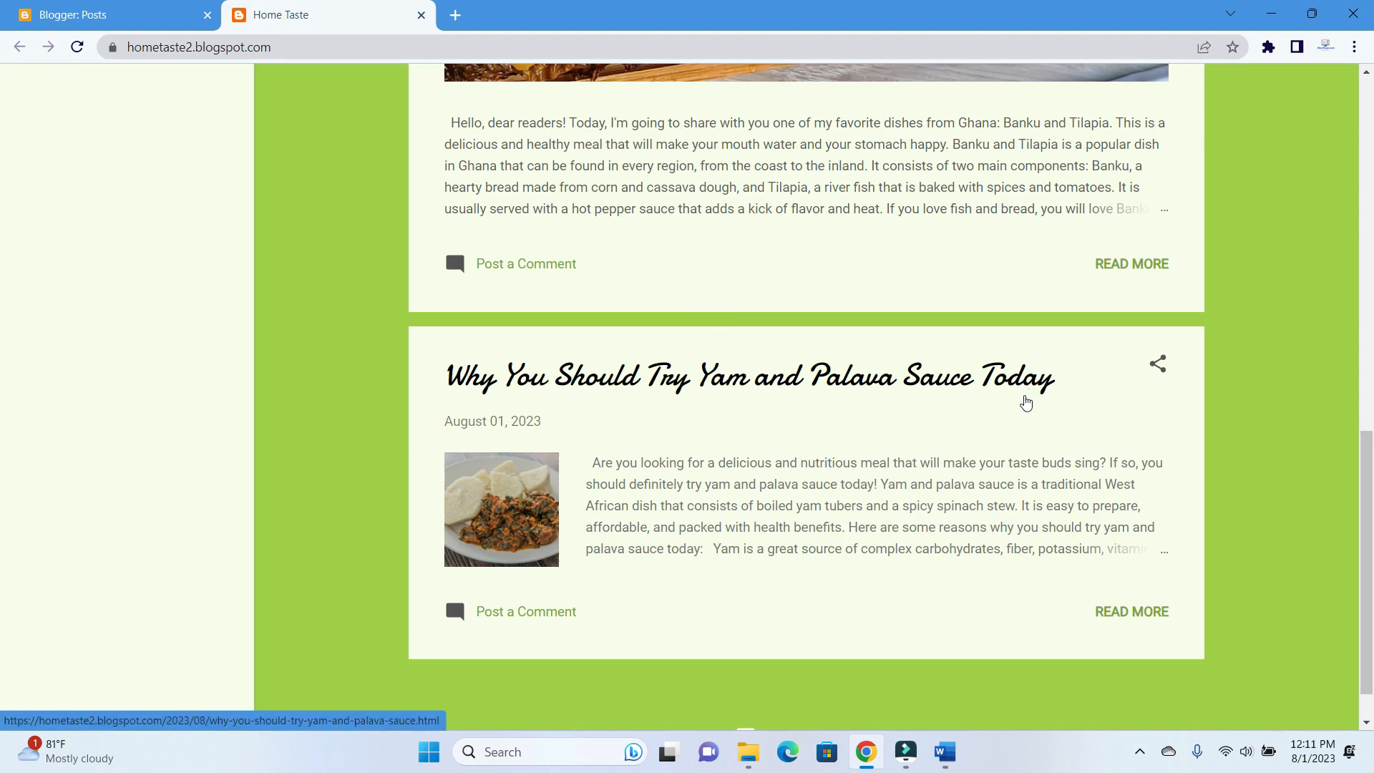
pyautogui.scroll(4, 770, 389)
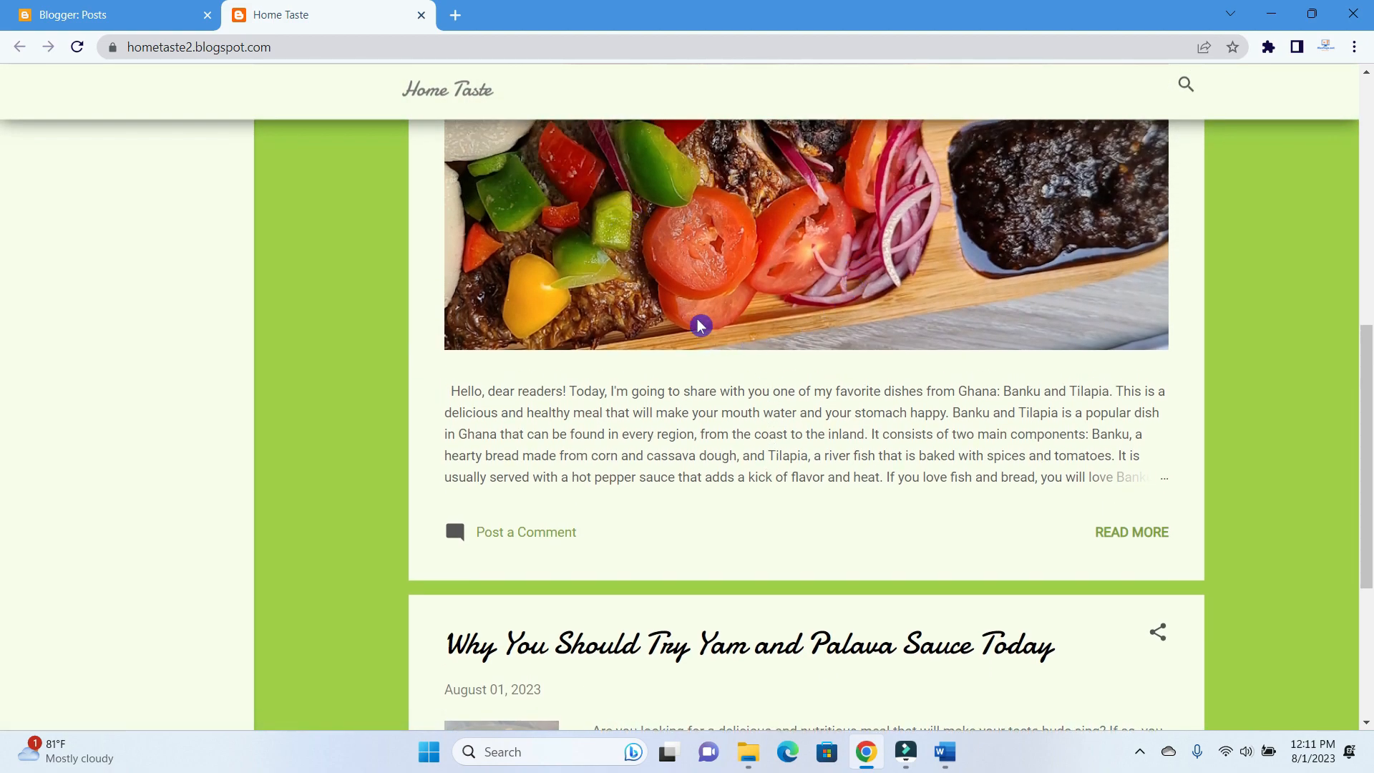
pyautogui.scroll(1, 718, 323)
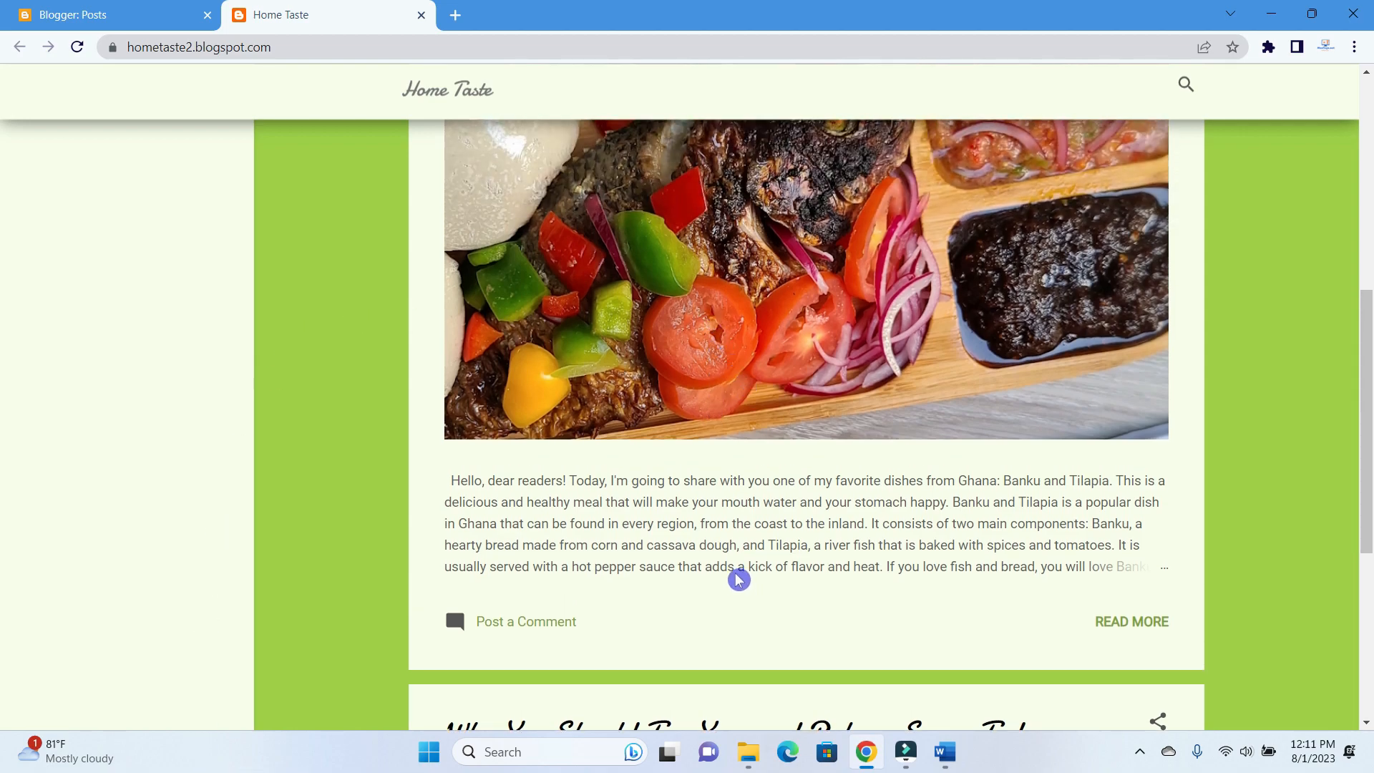
# Open the yam and palava sauce post on the live blog and examine its text and images to the end
pyautogui.scroll(-4, 737, 577)
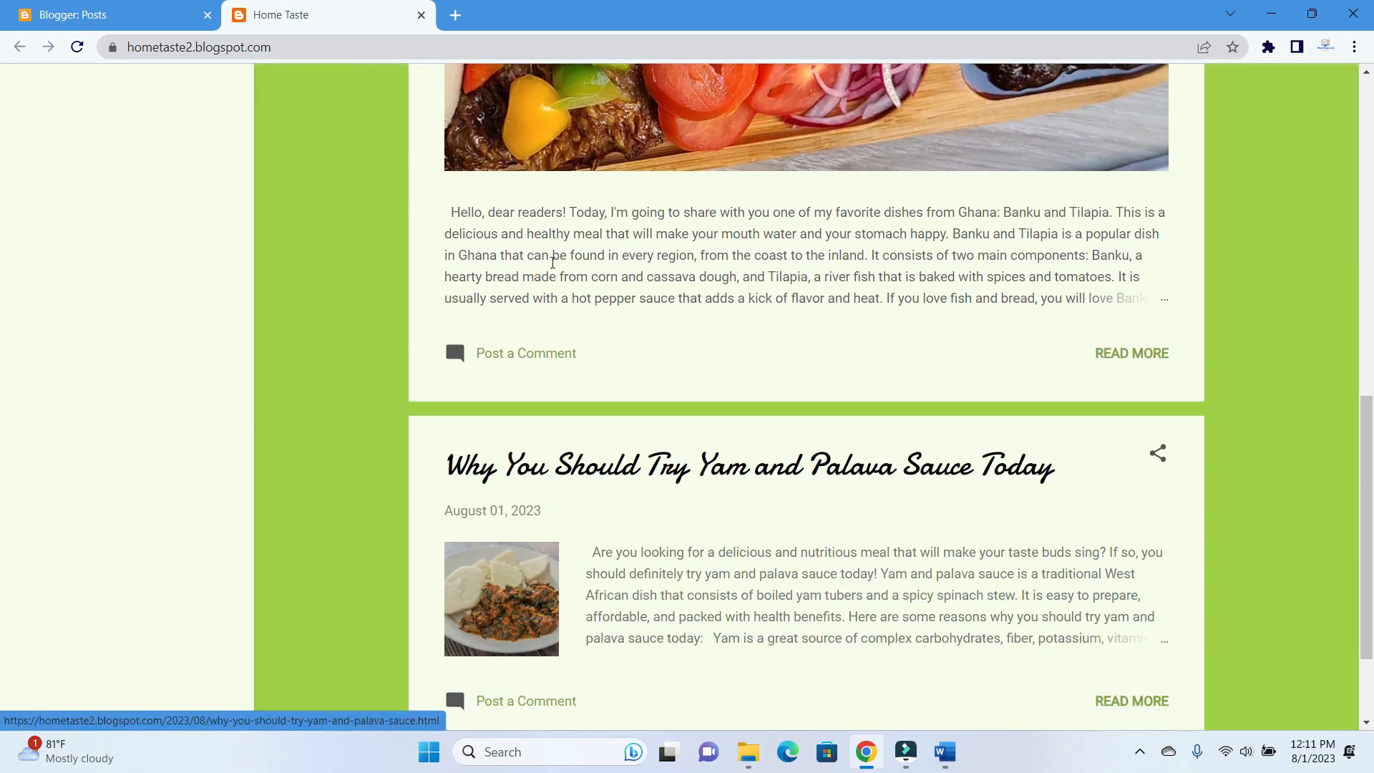
pyautogui.scroll(-1, 673, 647)
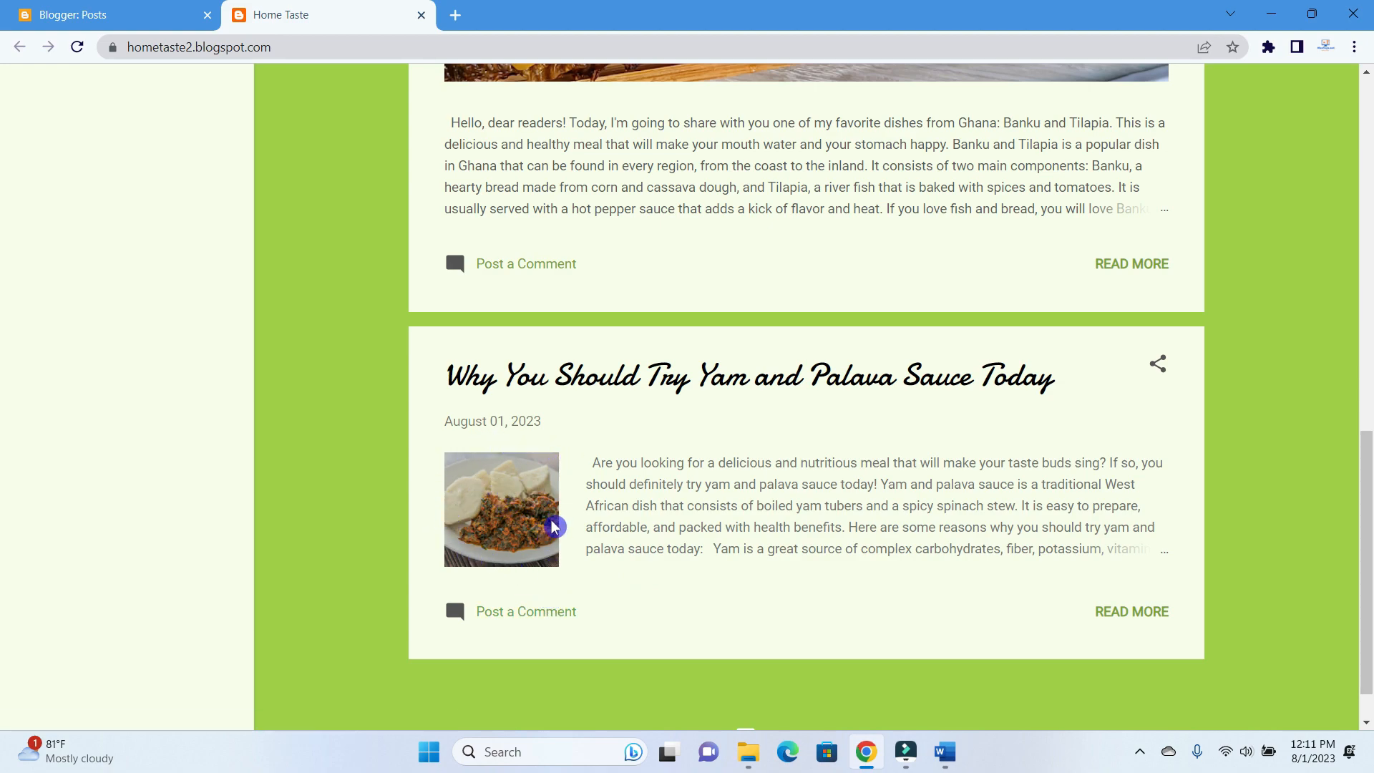
pyautogui.click(1147, 610)
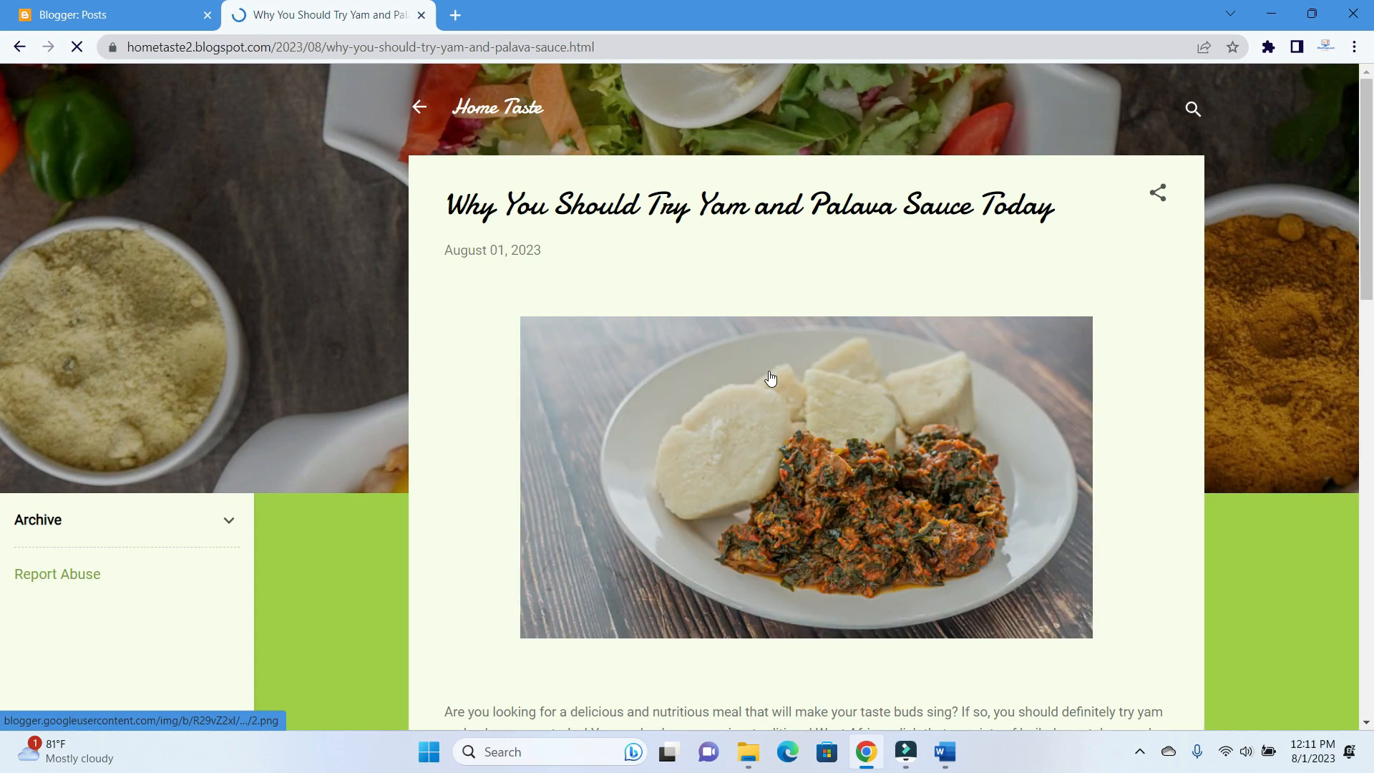
pyautogui.scroll(-3, 844, 260)
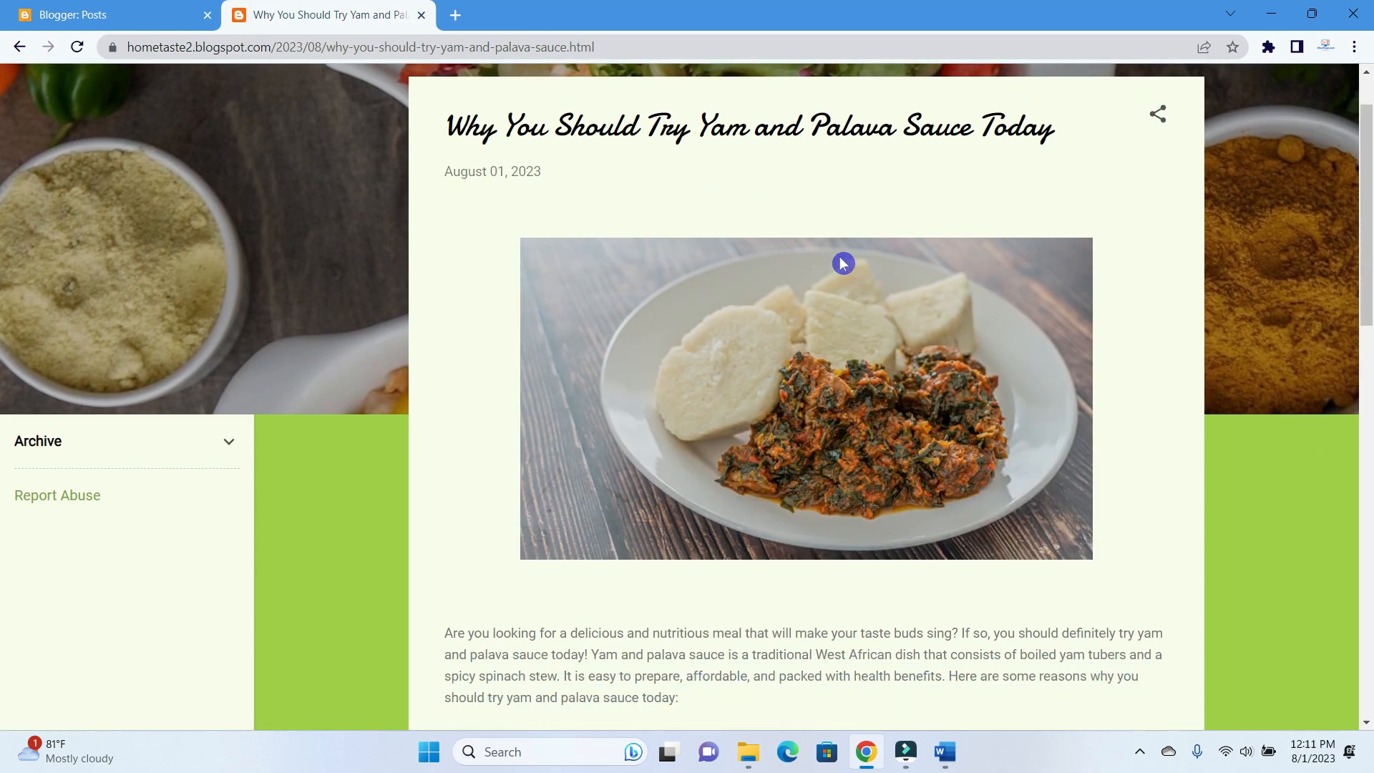
pyautogui.scroll(-6, 842, 261)
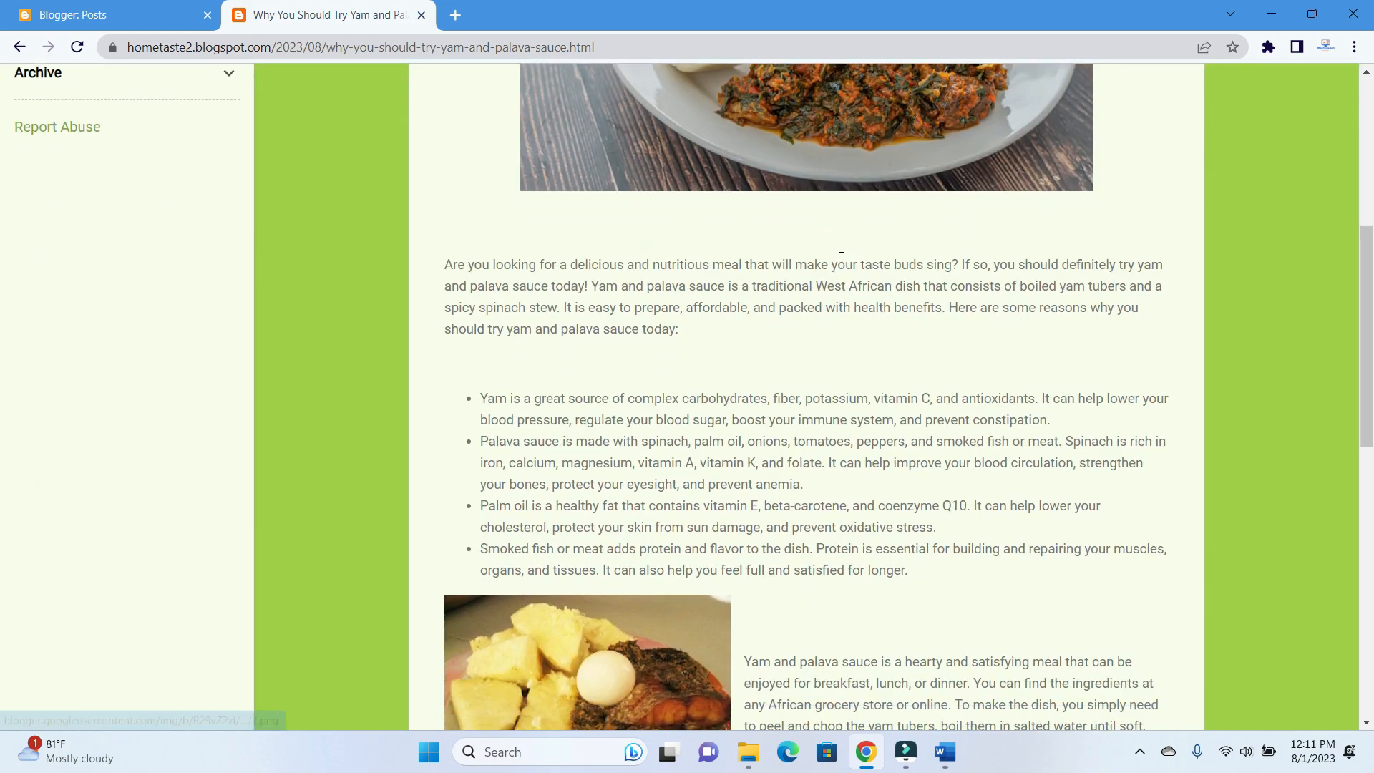
pyautogui.scroll(-7, 842, 258)
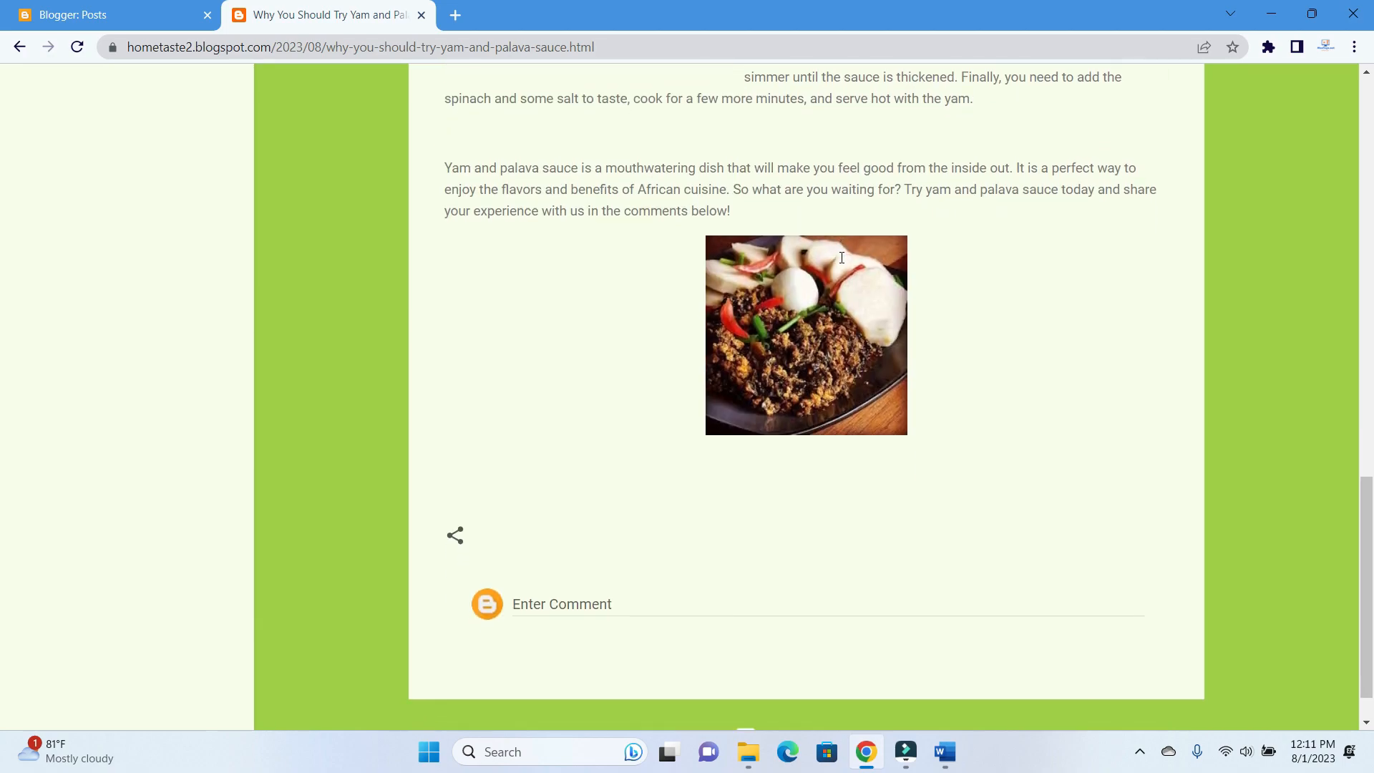
pyautogui.scroll(20, 513, 123)
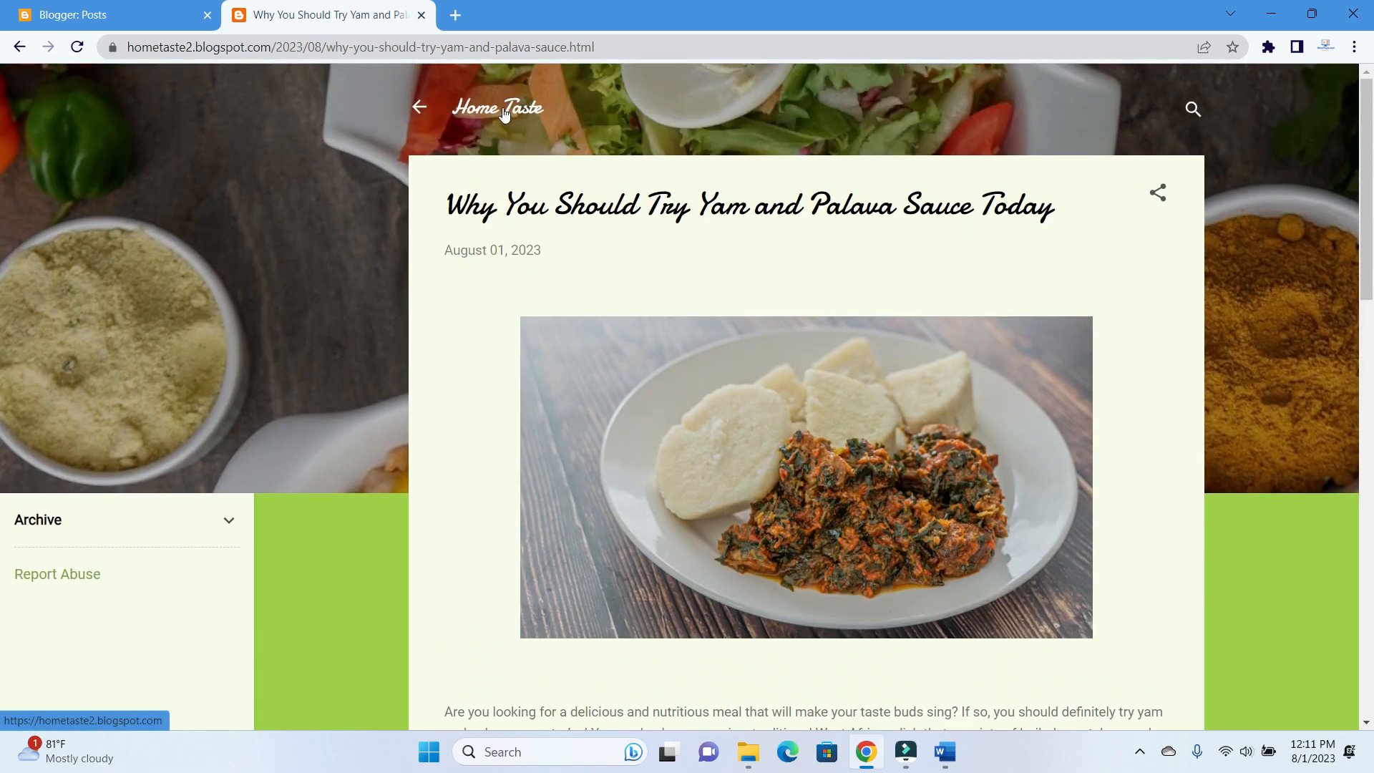
# Return to the live blog's home page, look over the banku and tilapia entry, and close the blog
pyautogui.click(504, 111)
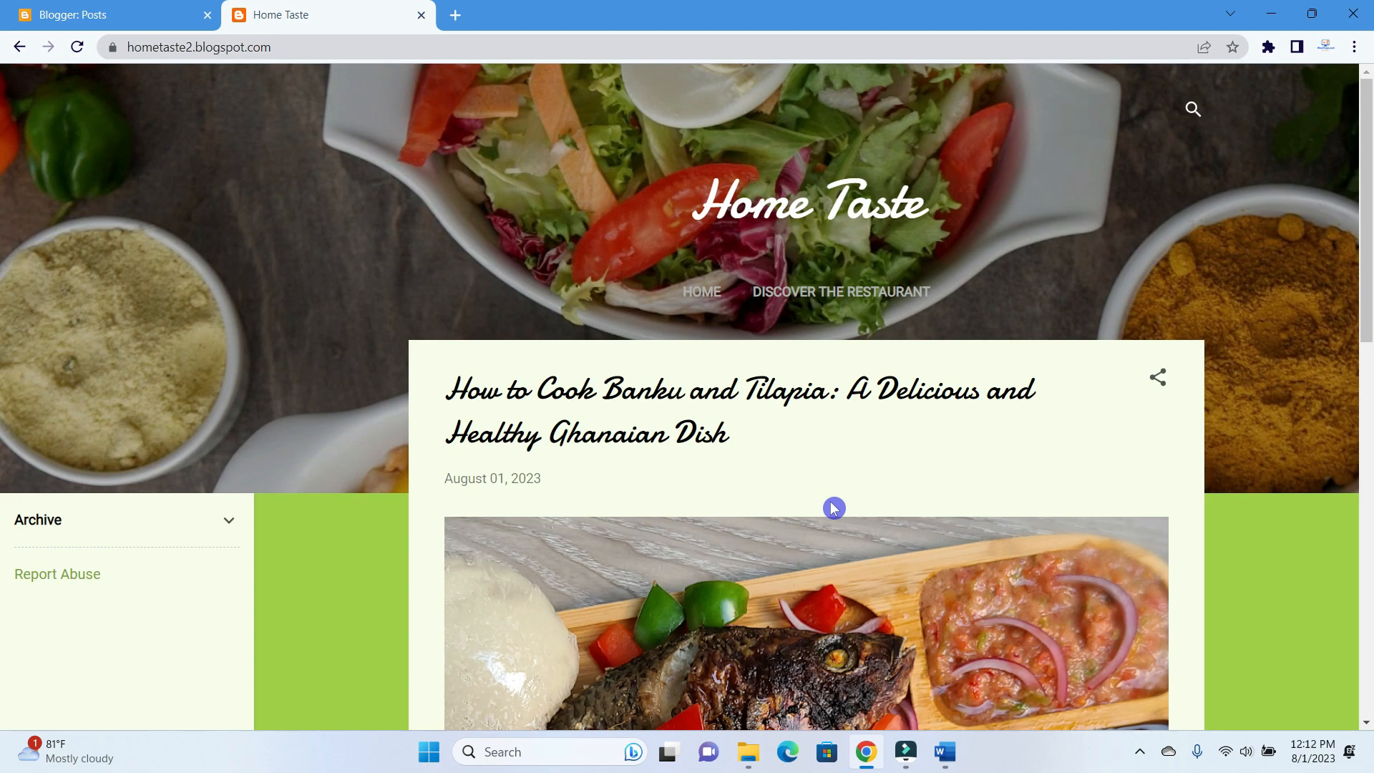
pyautogui.scroll(-8, 833, 508)
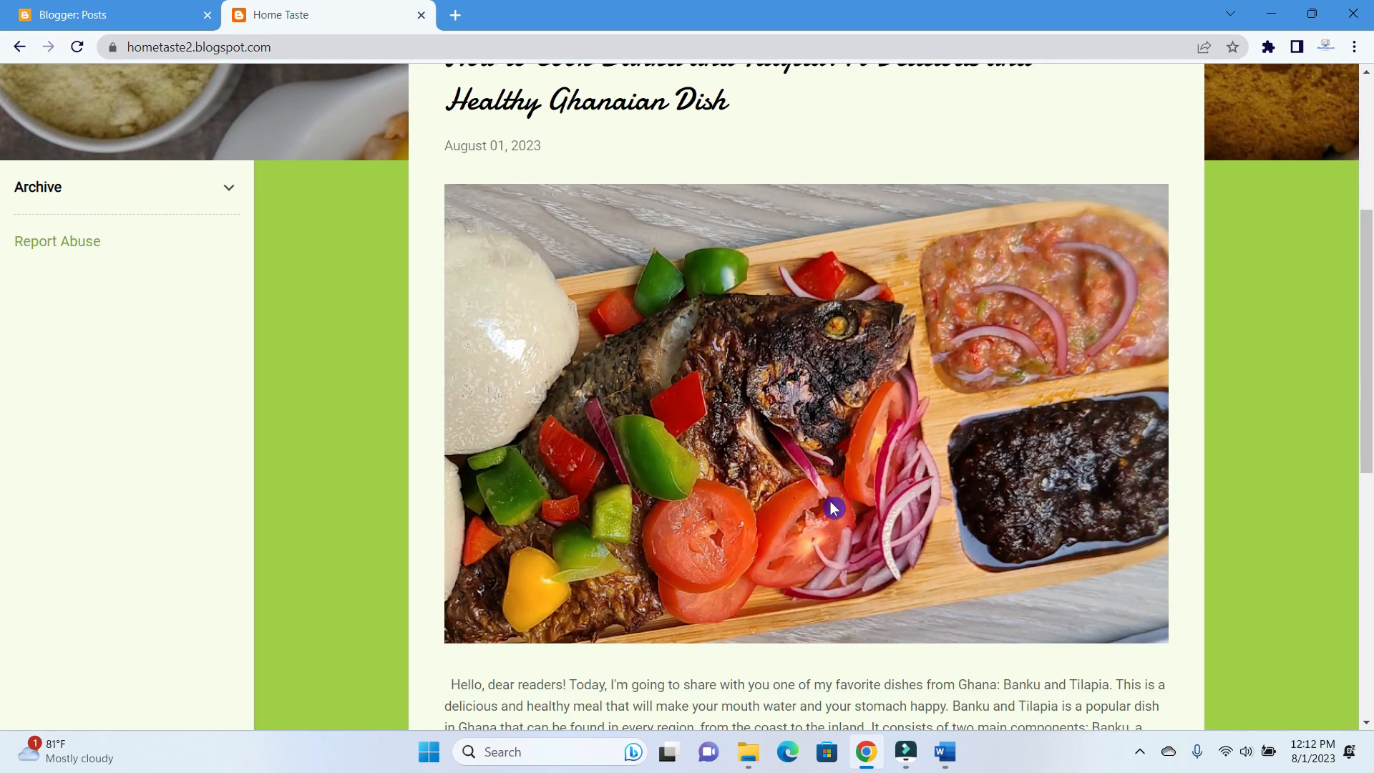
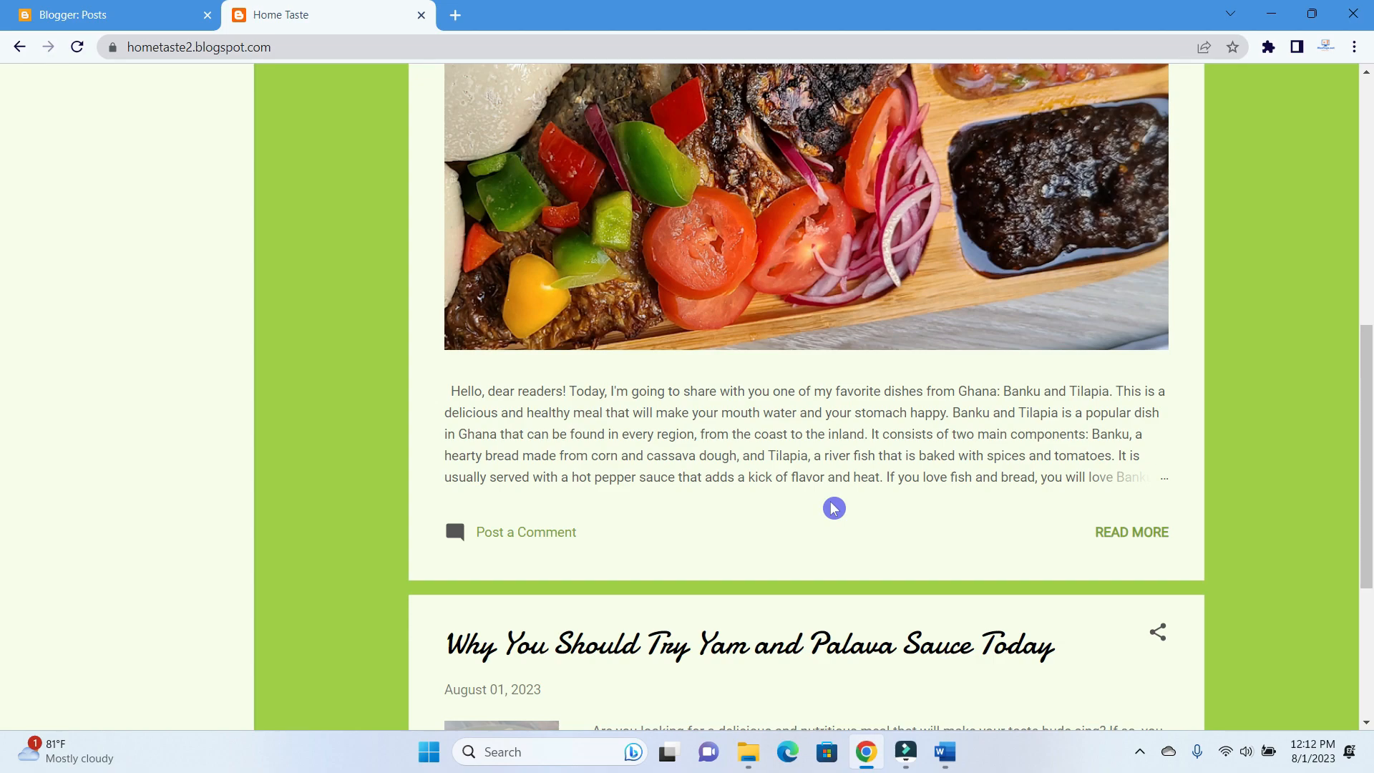
pyautogui.click(421, 16)
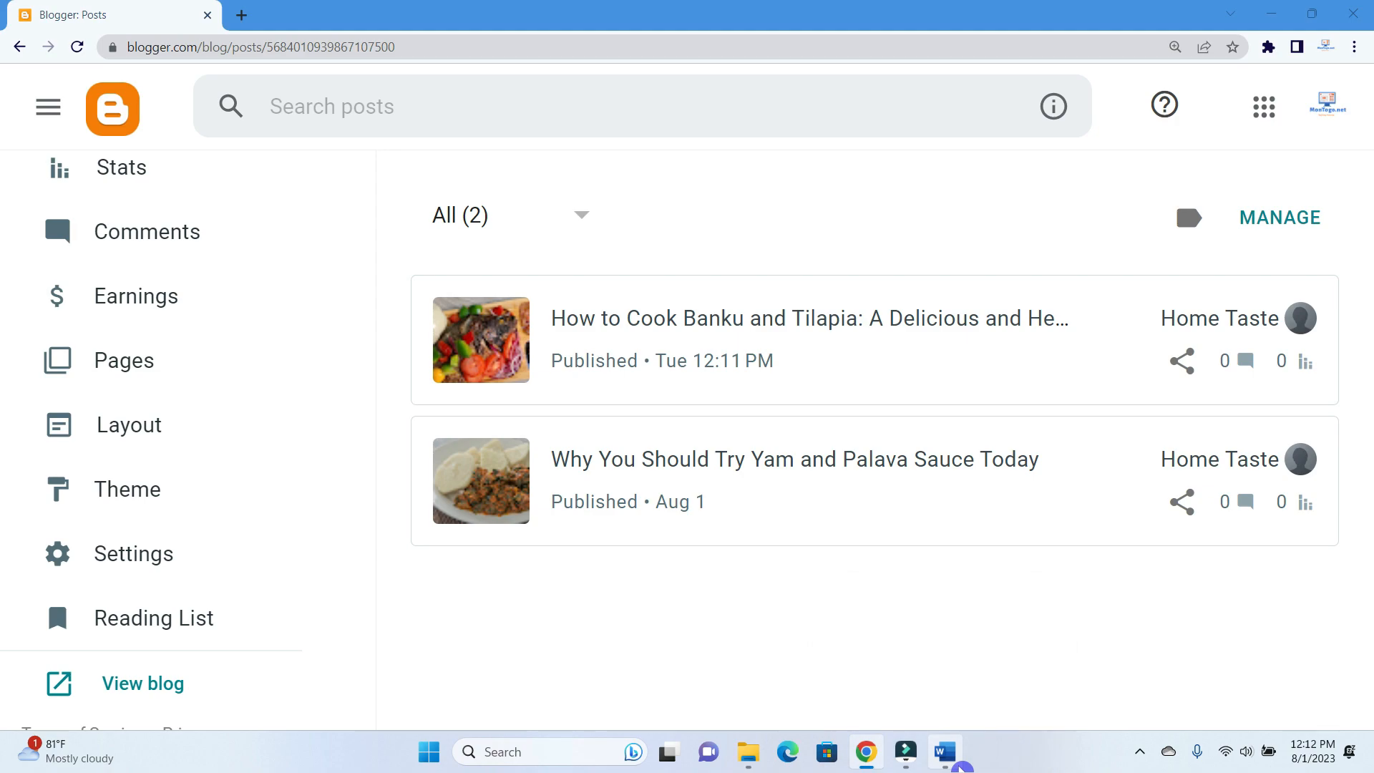
# Switch to the Word document and copy the Post 3 title "Jollof Rice: The Ultimate Comfort Food for Any Occasion" without its "Post 3:" prefix
pyautogui.click(959, 766)
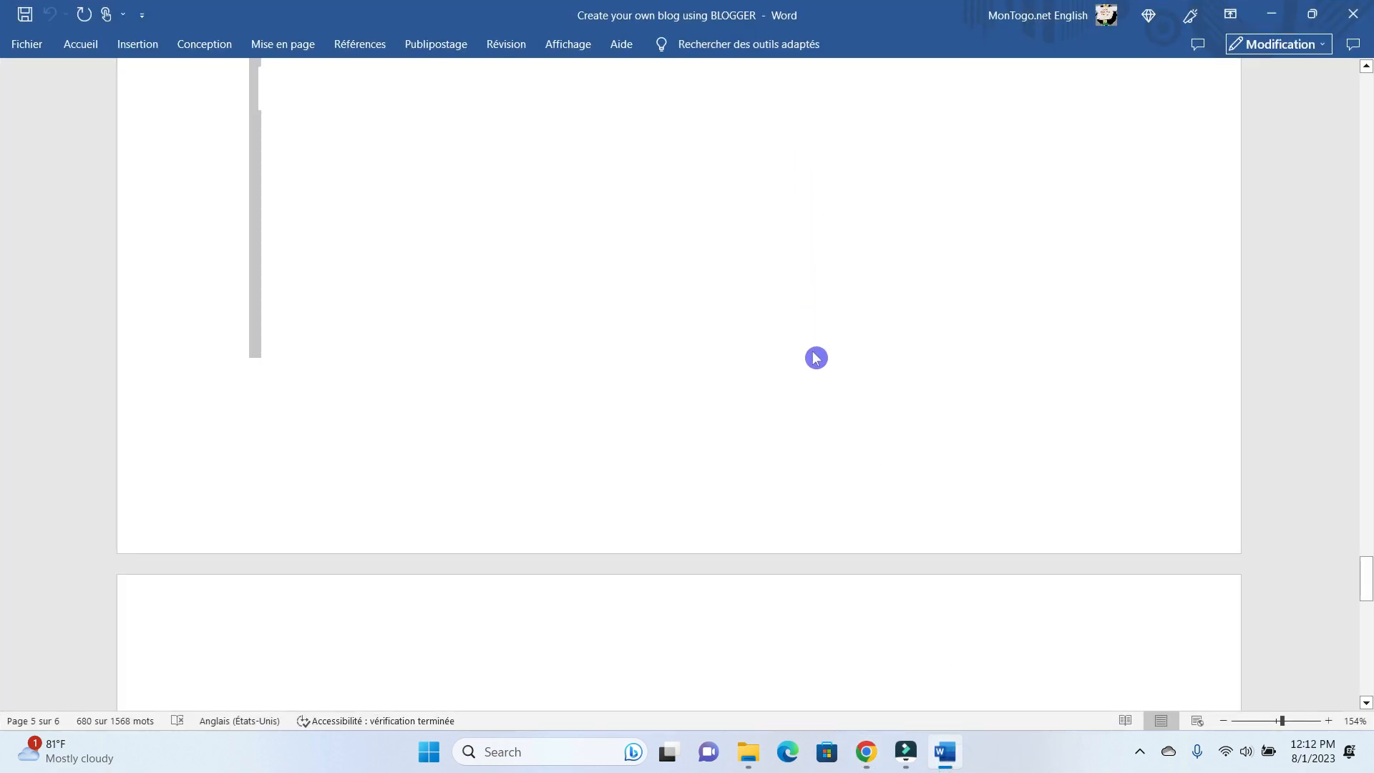
pyautogui.scroll(2, 812, 391)
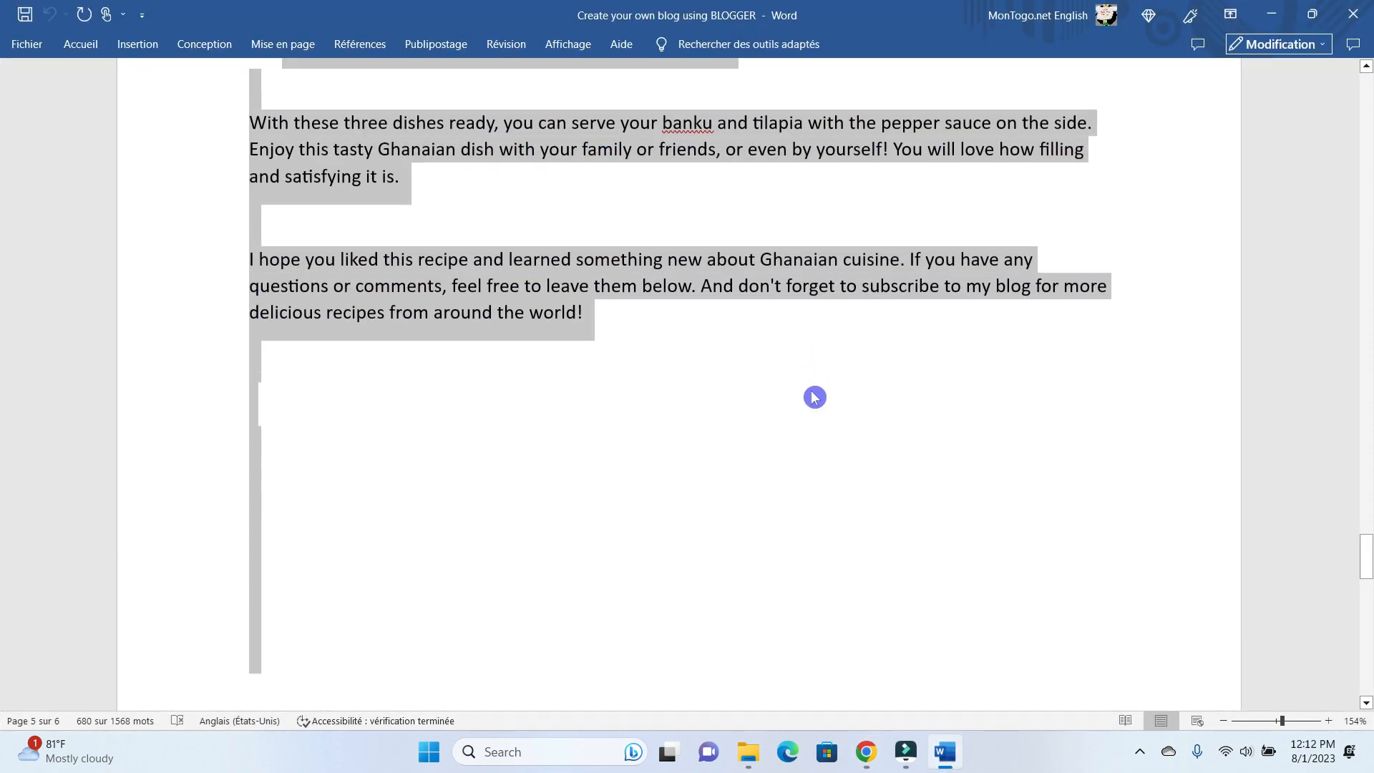
pyautogui.scroll(-8, 813, 391)
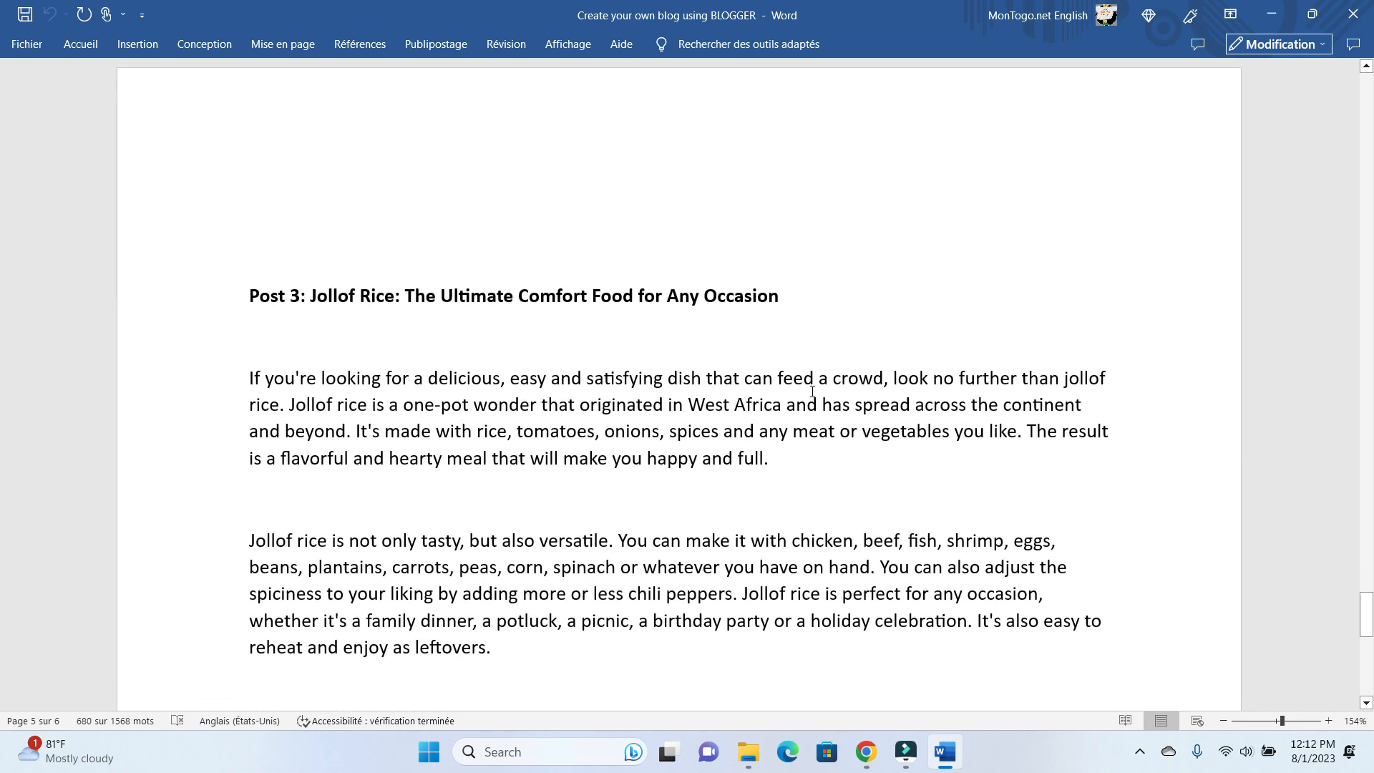
pyautogui.scroll(2, 812, 392)
pyautogui.click(716, 396)
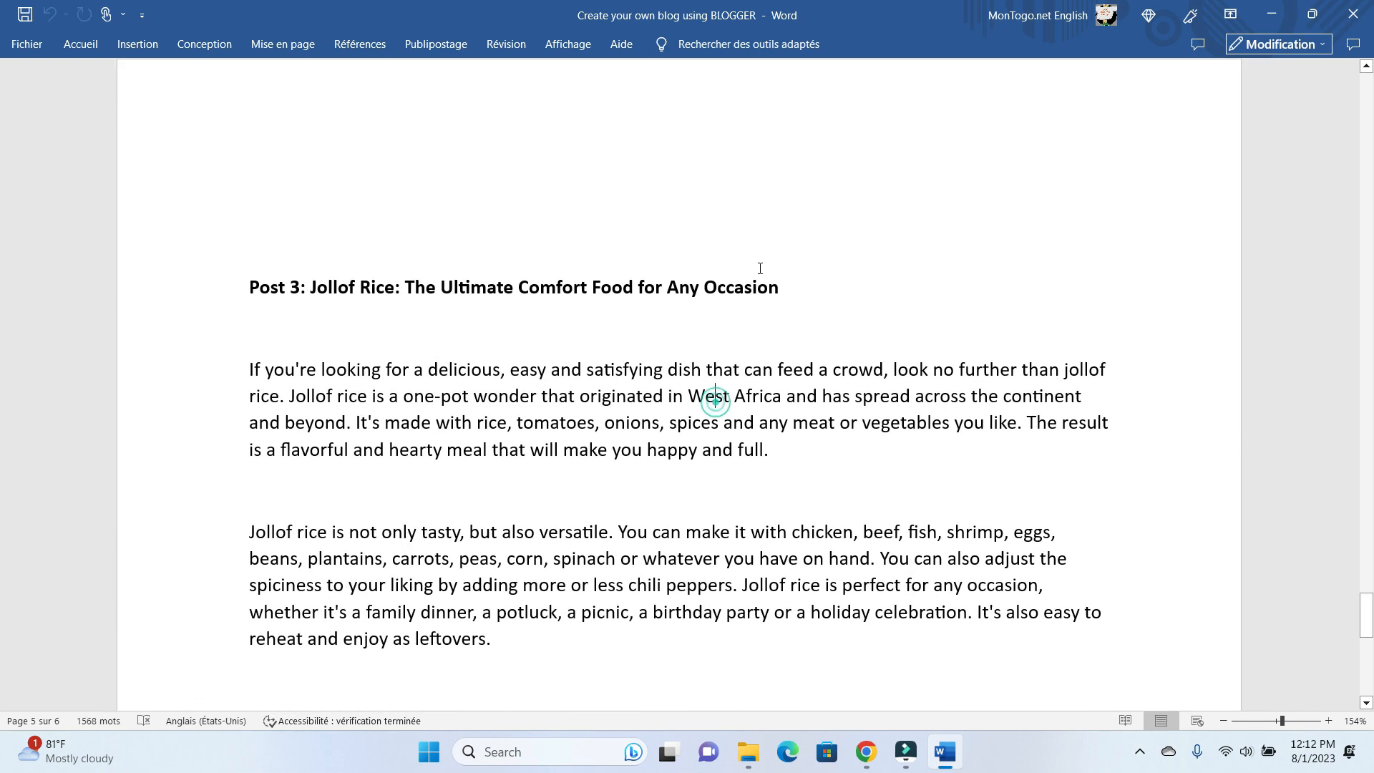
pyautogui.moveTo(789, 283); pyautogui.dragTo(302, 306)
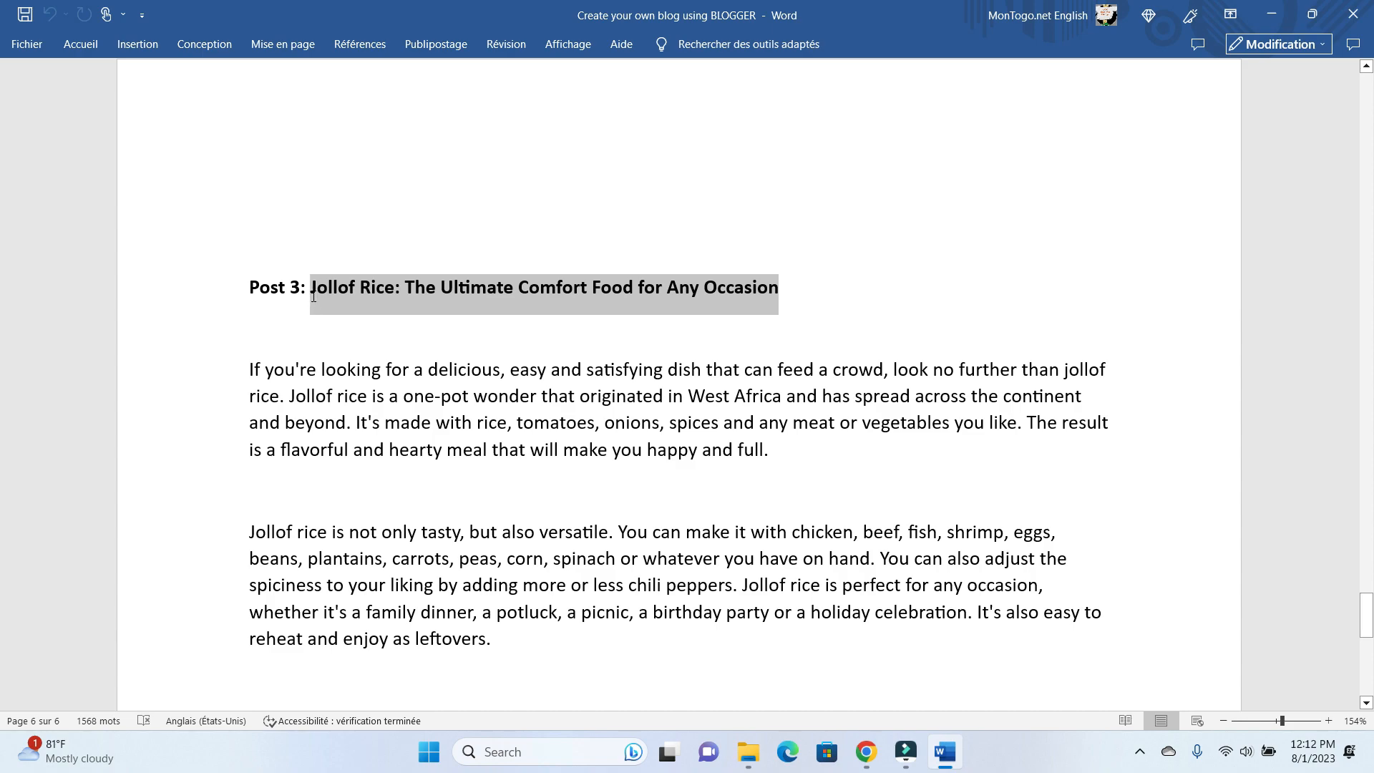
pyautogui.moveTo(313, 297); pyautogui.dragTo(315, 302)
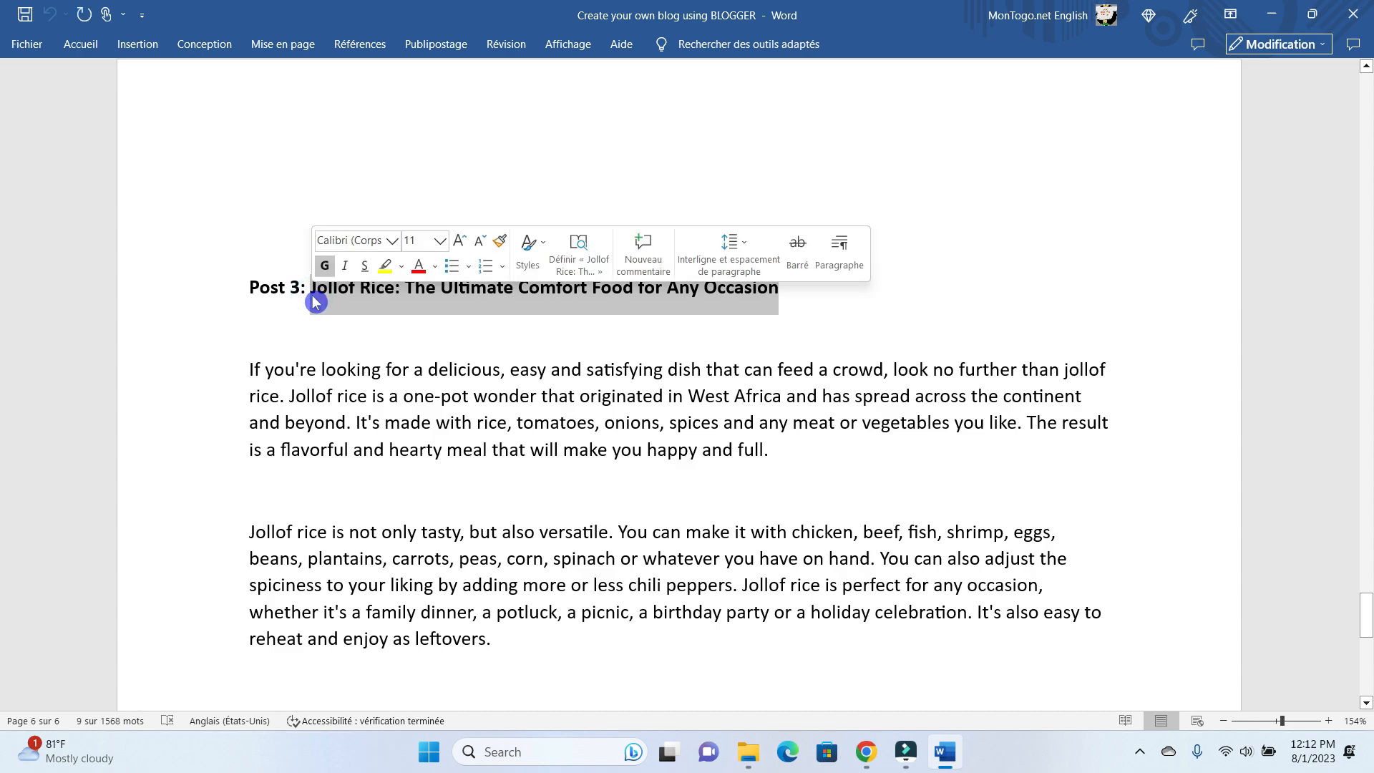
# Copy the three jollof rice body paragraphs of Post 3, leaving out the video link line
pyautogui.click(351, 386)
pyautogui.moveTo(244, 363); pyautogui.dragTo(448, 768)
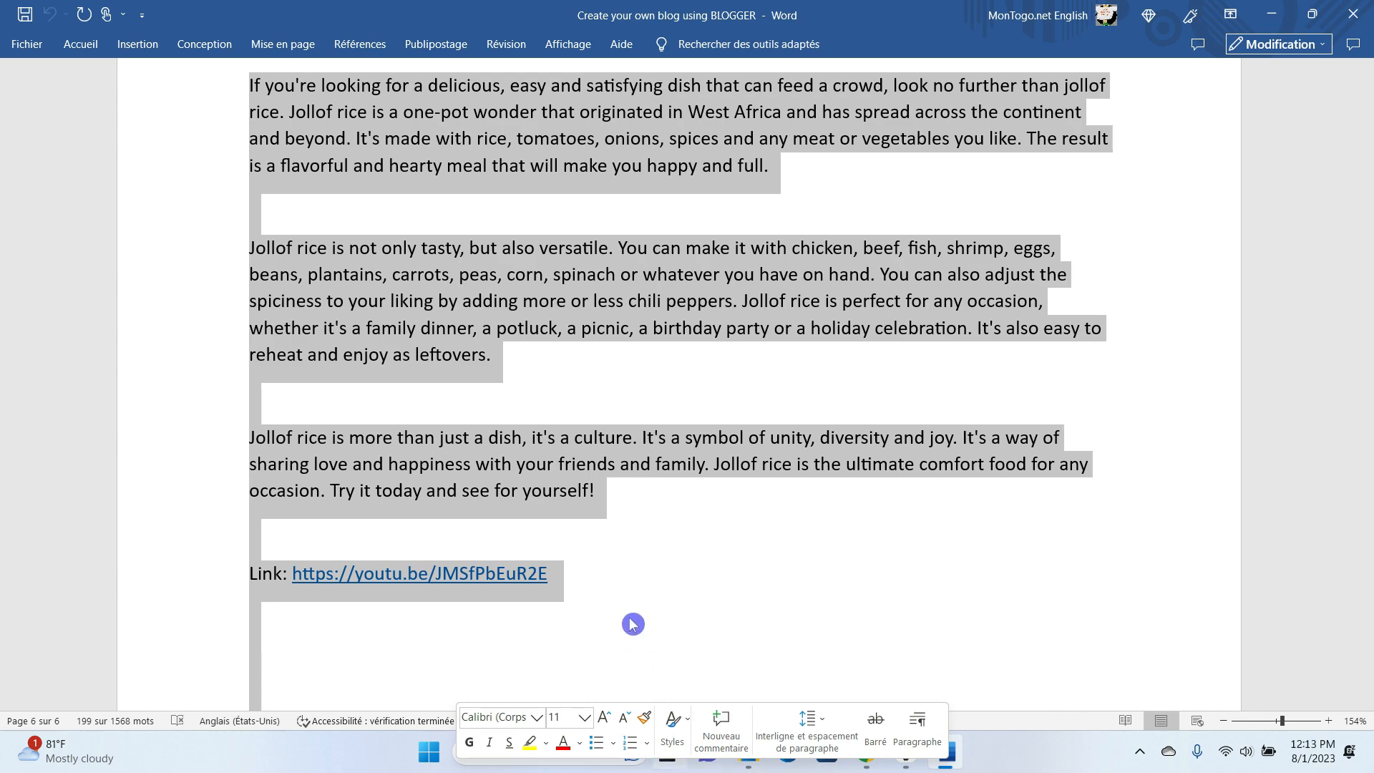
pyautogui.click(655, 536)
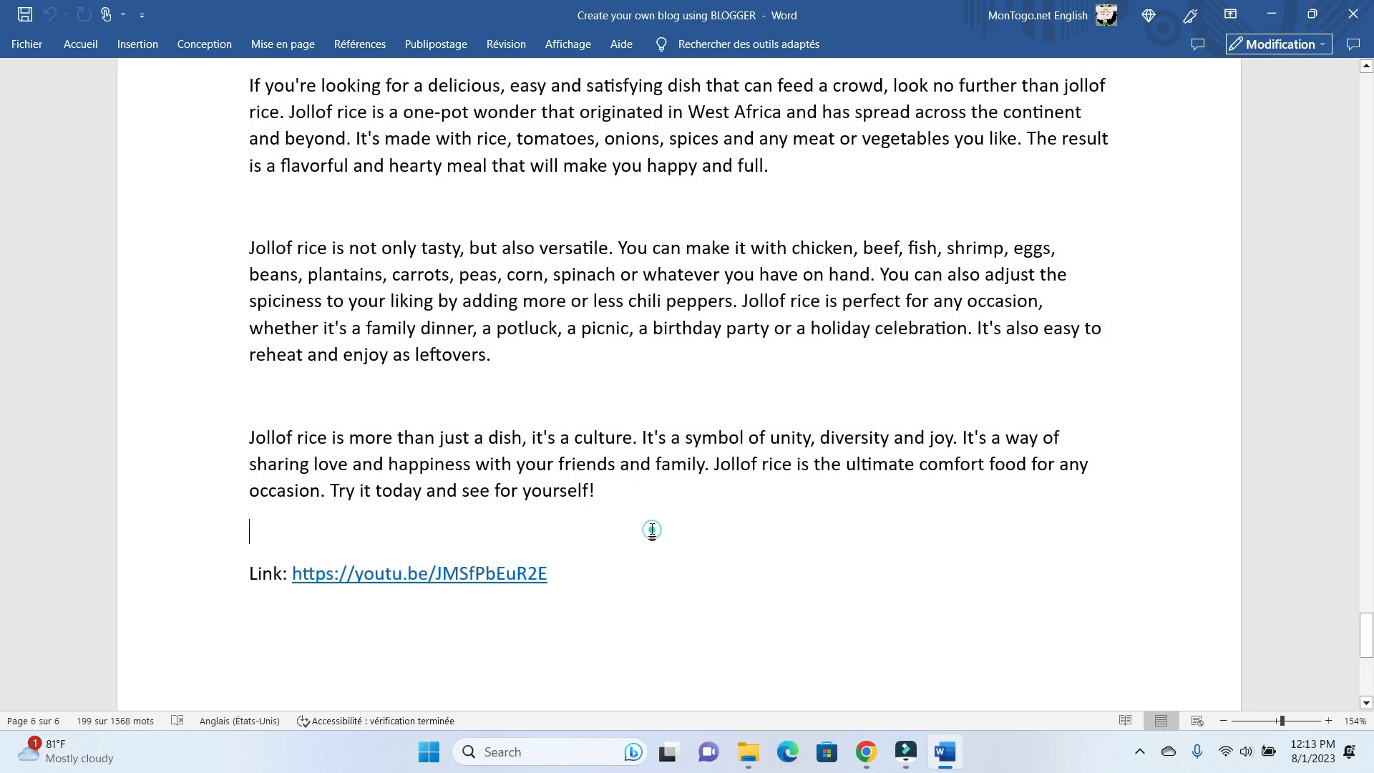
pyautogui.moveTo(624, 501); pyautogui.dragTo(235, 354)
pyautogui.press('super+c')
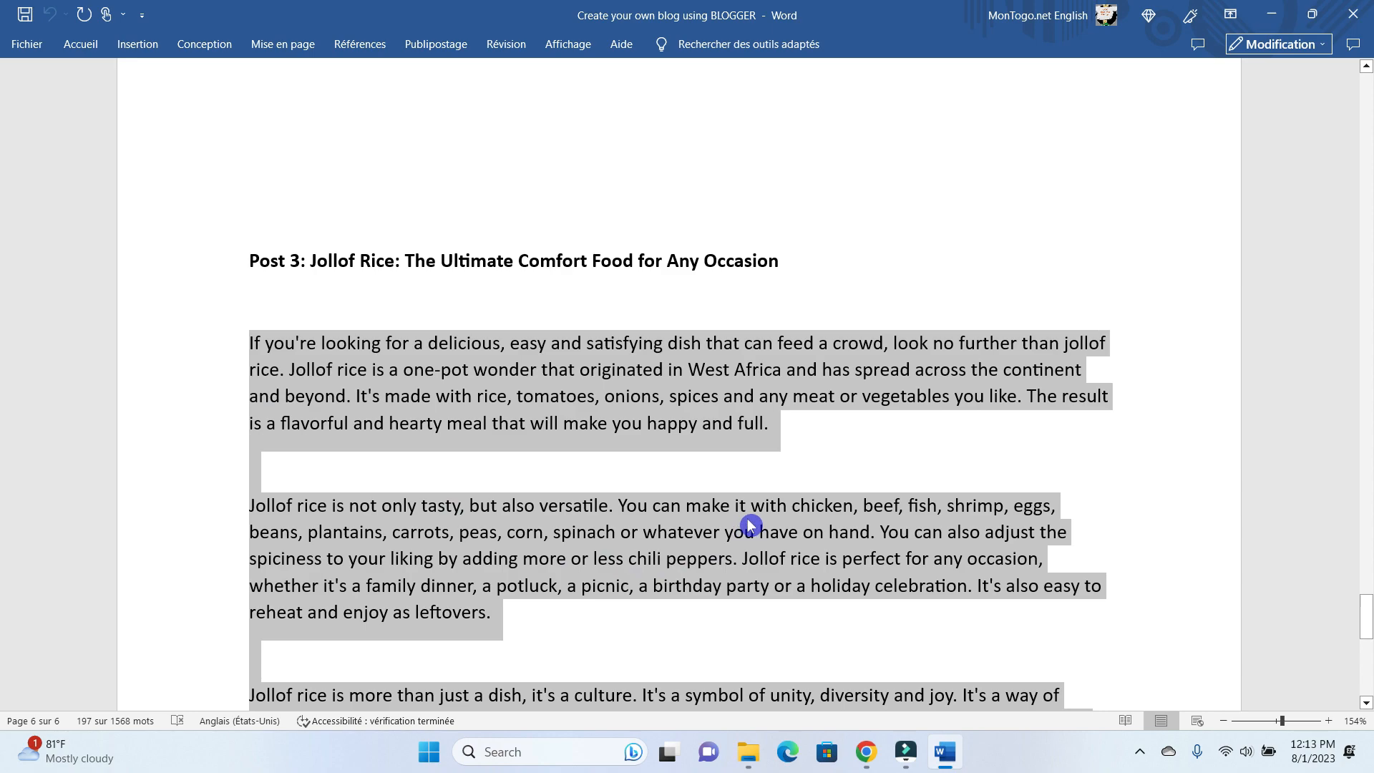
# Return to Blogger and create a new post titled "Jollof Rice: The Ultimate Comfort Food for Any Occasion"
pyautogui.click(1277, 21)
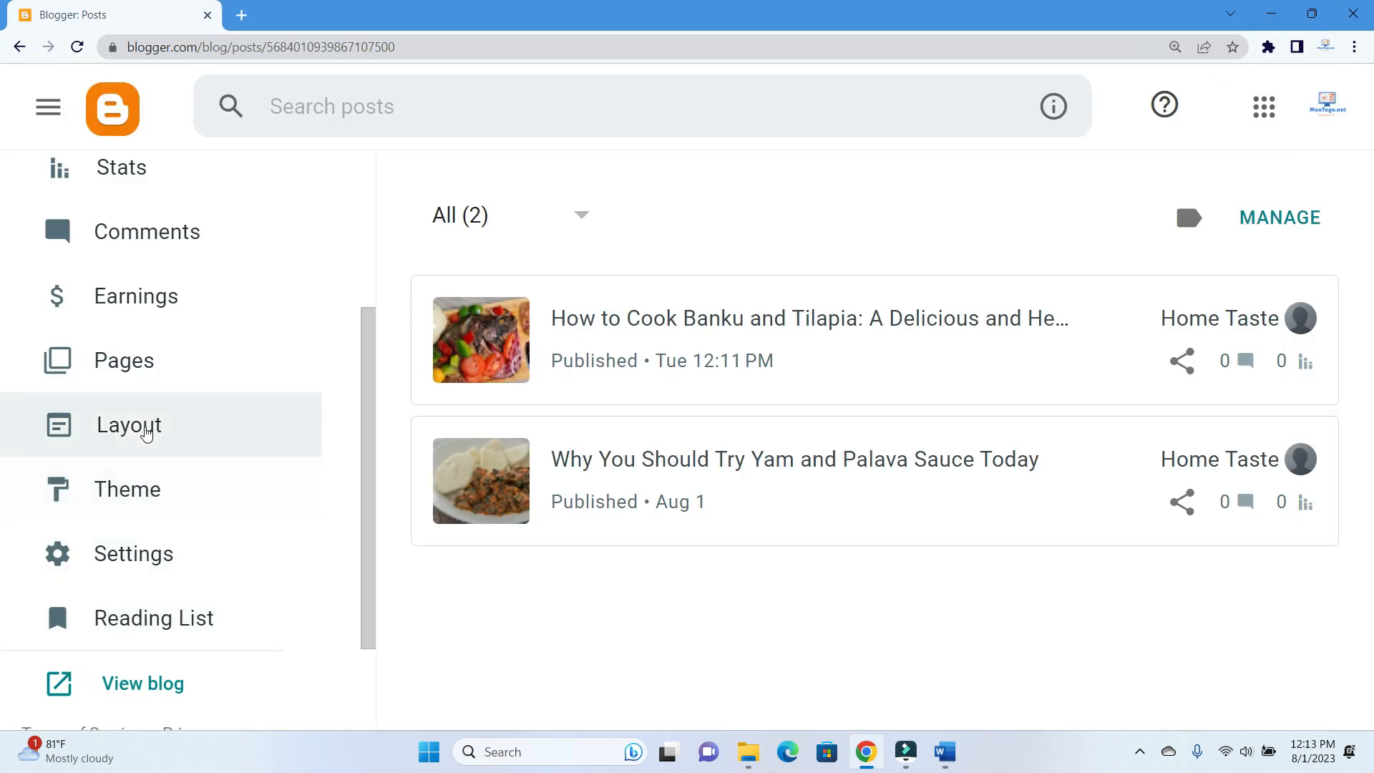
pyautogui.scroll(3, 317, 436)
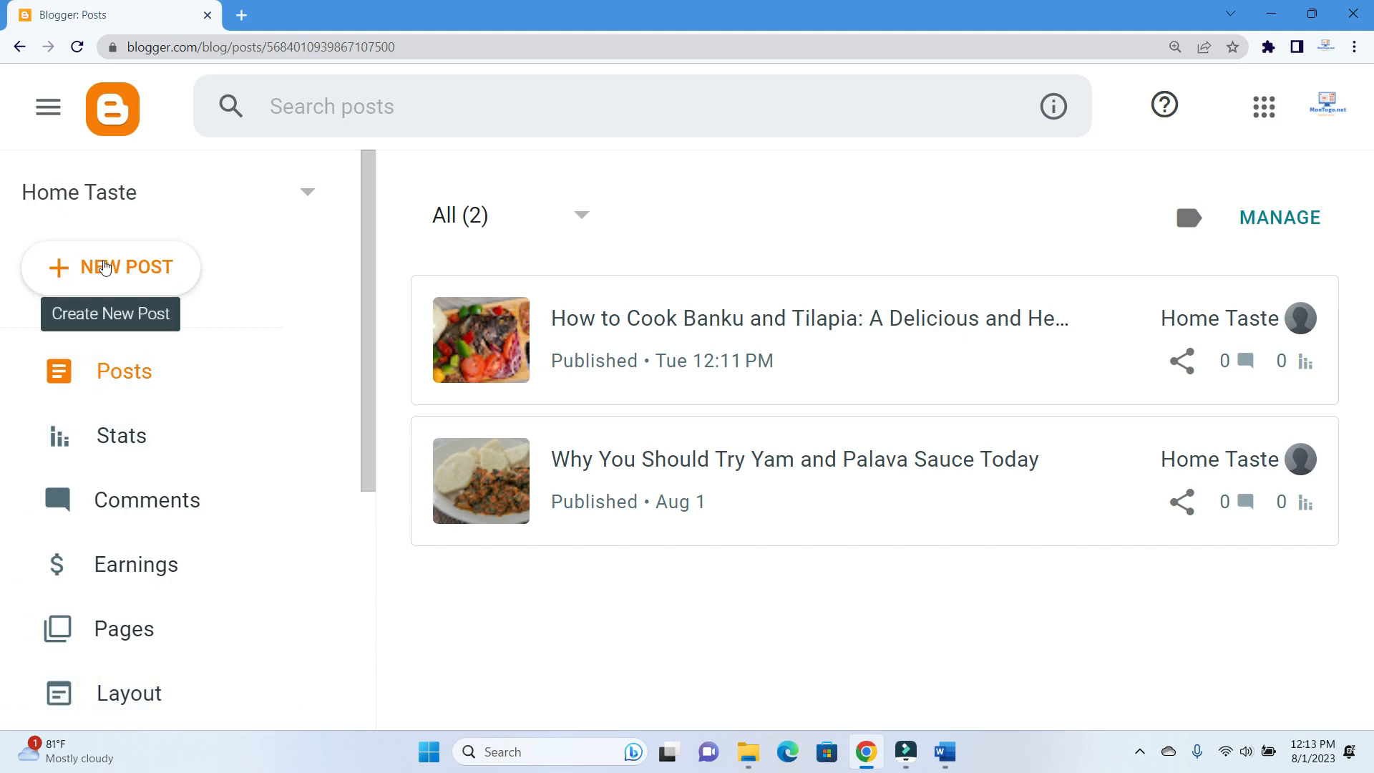
pyautogui.click(104, 267)
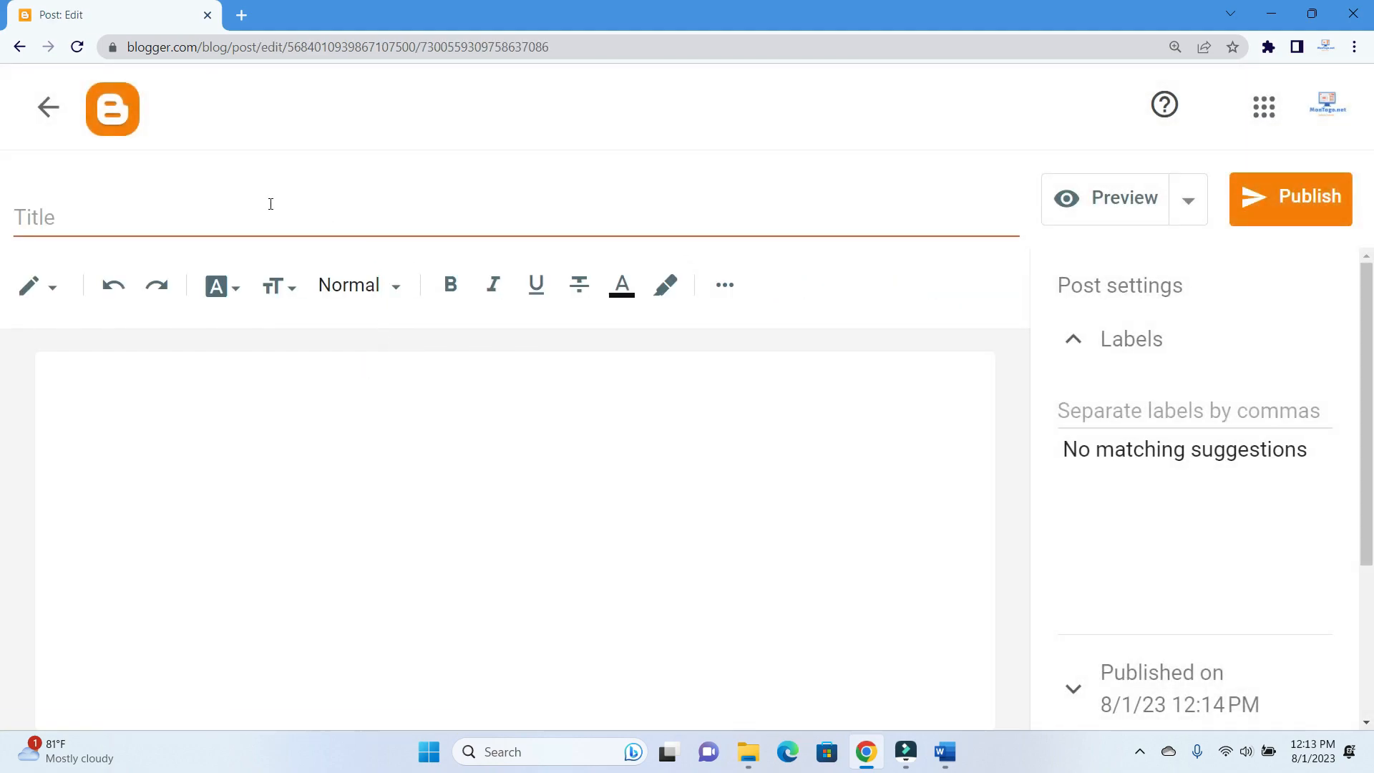
pyautogui.click(256, 223)
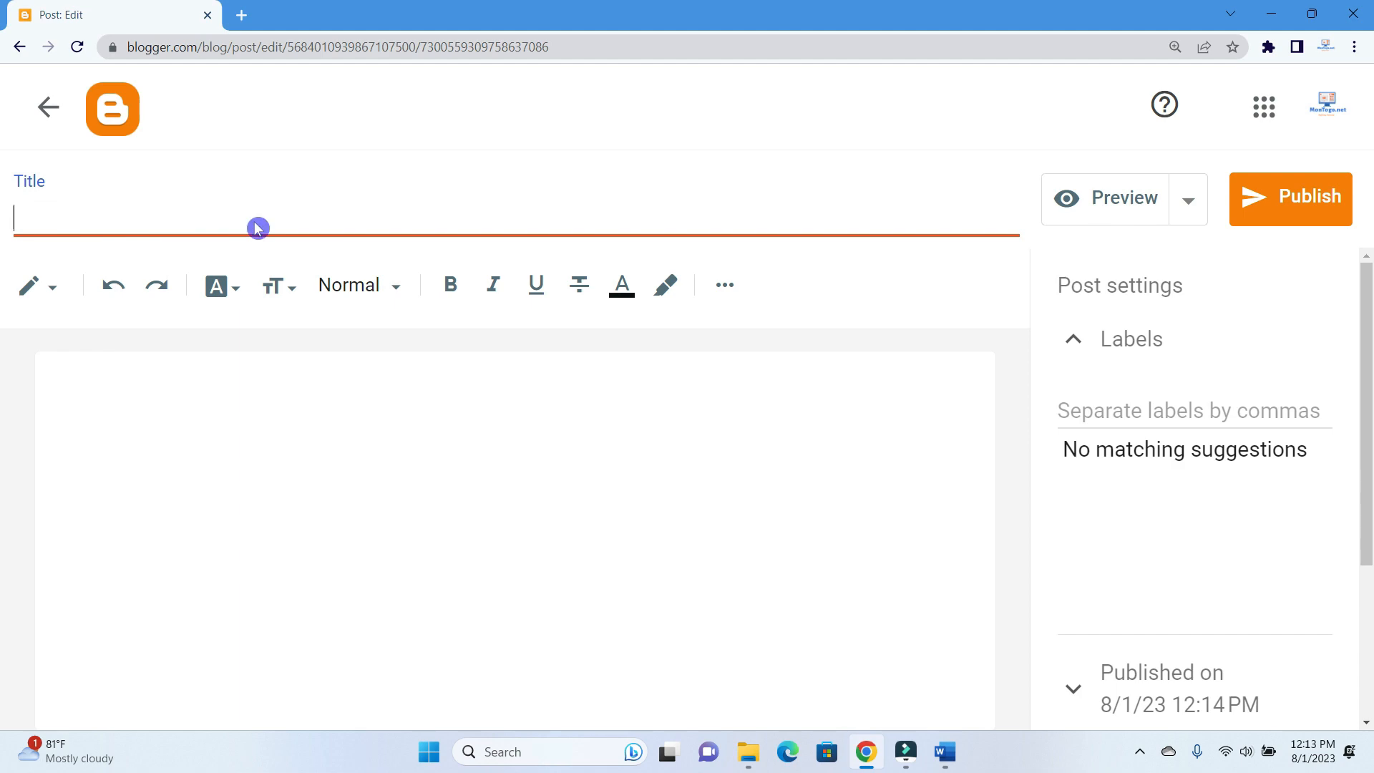
pyautogui.press('super+v')
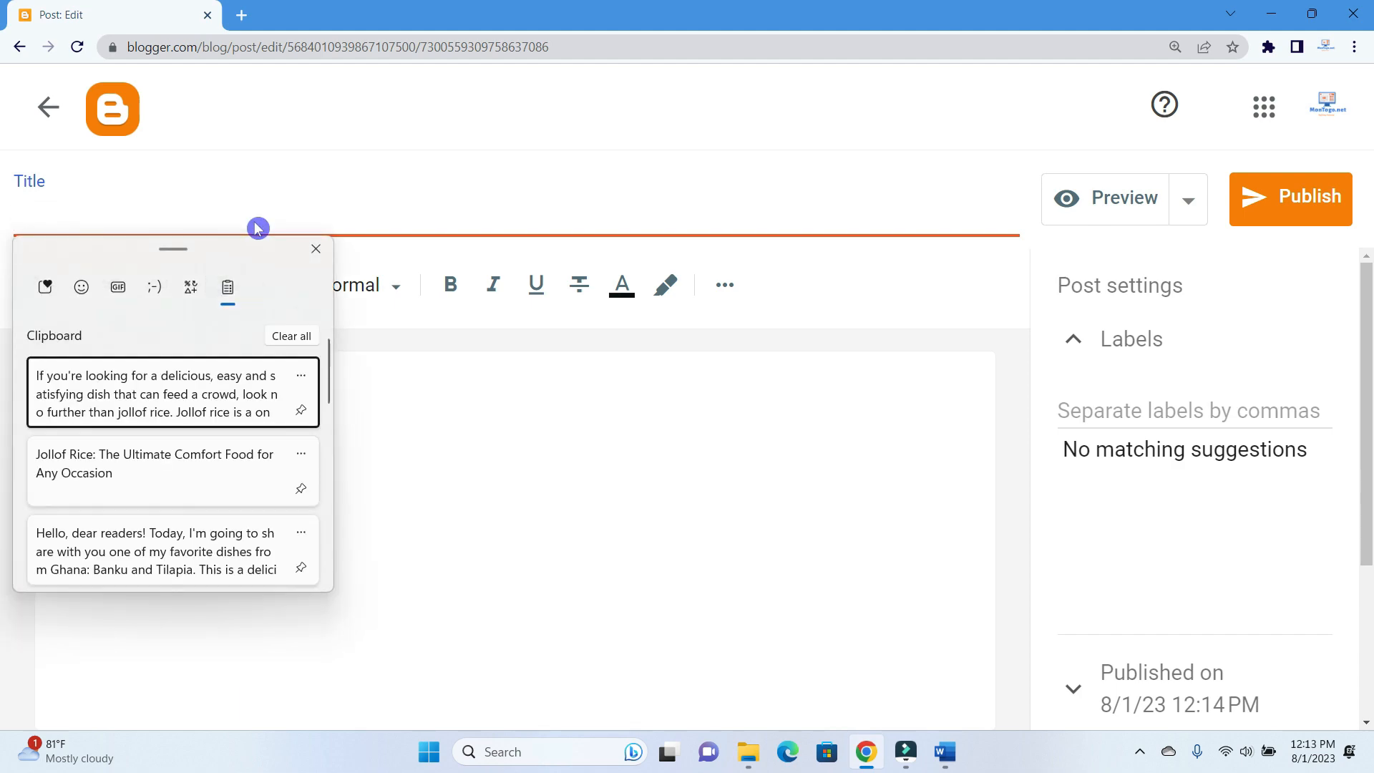
pyautogui.click(121, 476)
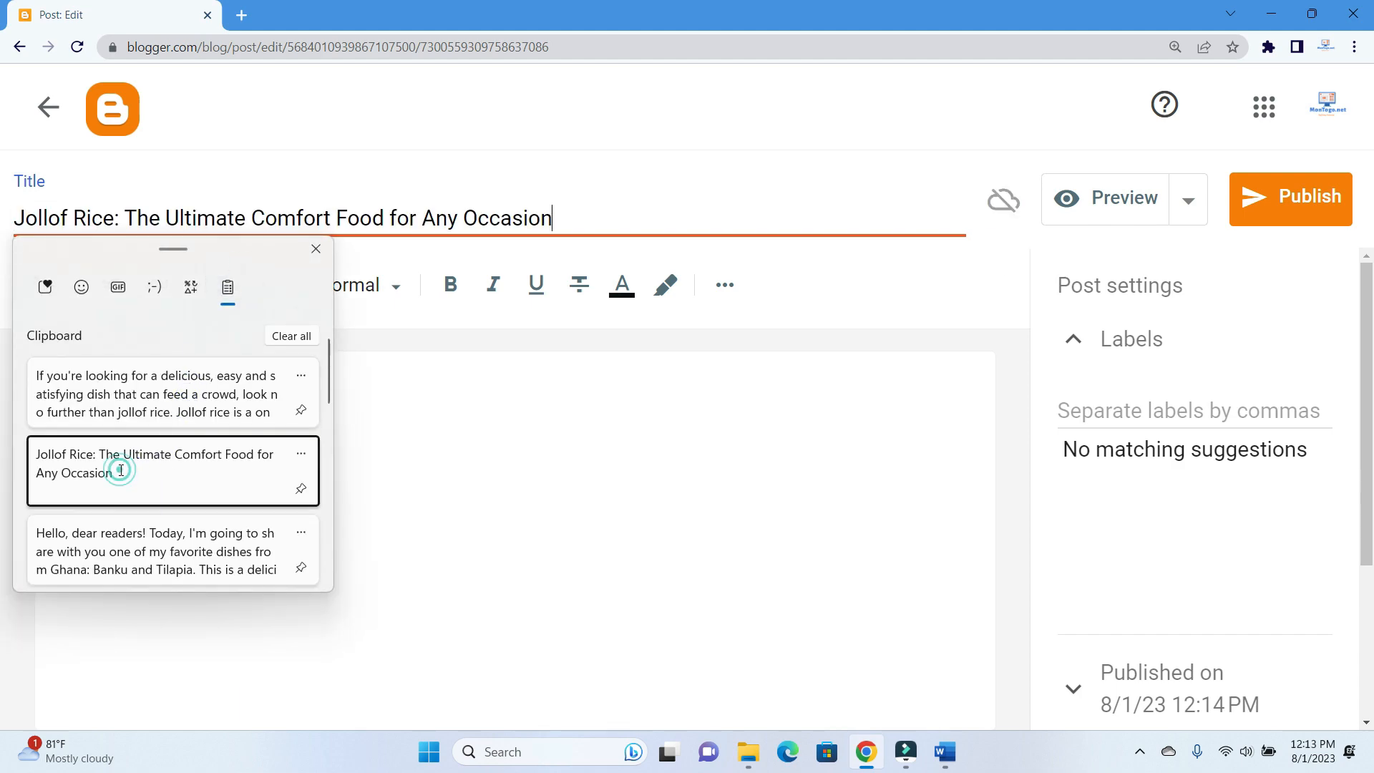
# Paste the copied jollof rice paragraphs into the post body and check the text through to its last paragraph
pyautogui.click(443, 439)
pyautogui.press('super+v')
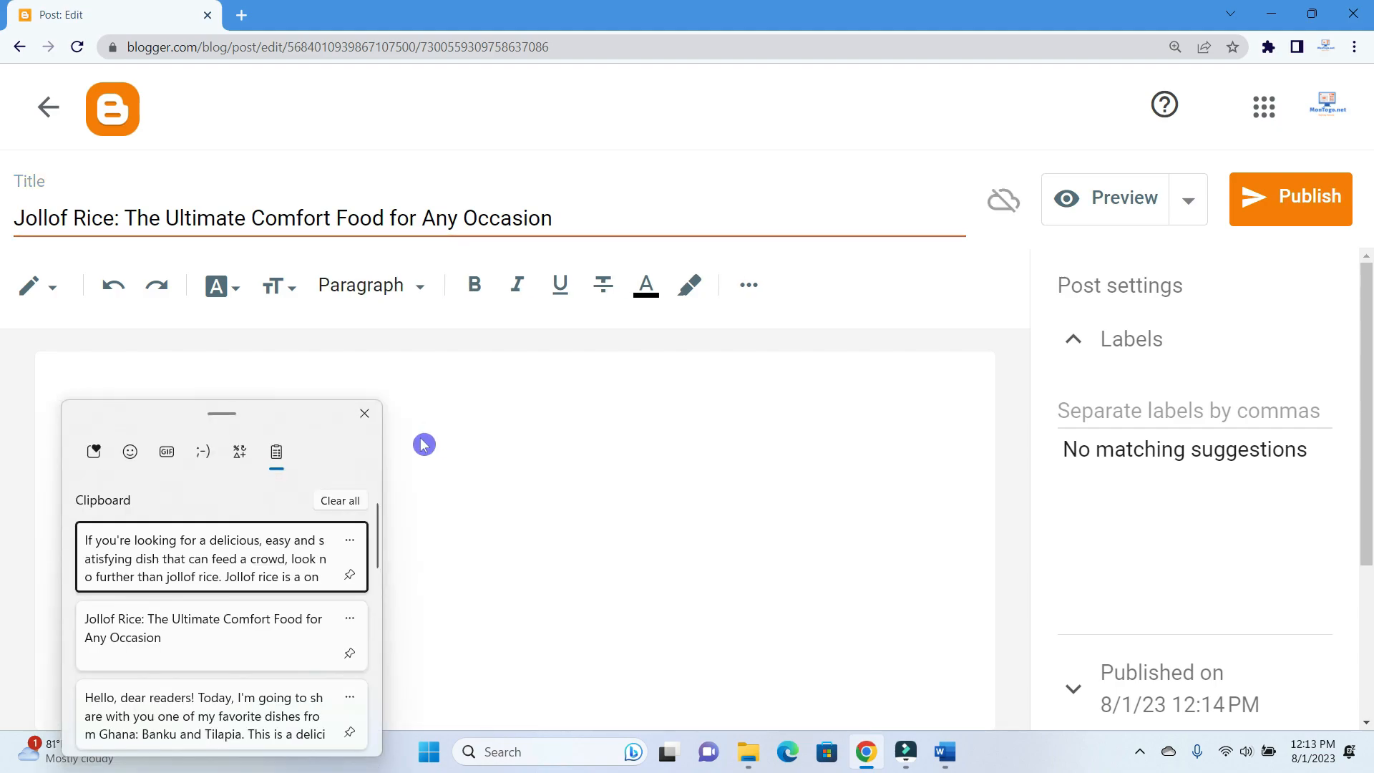
pyautogui.click(190, 559)
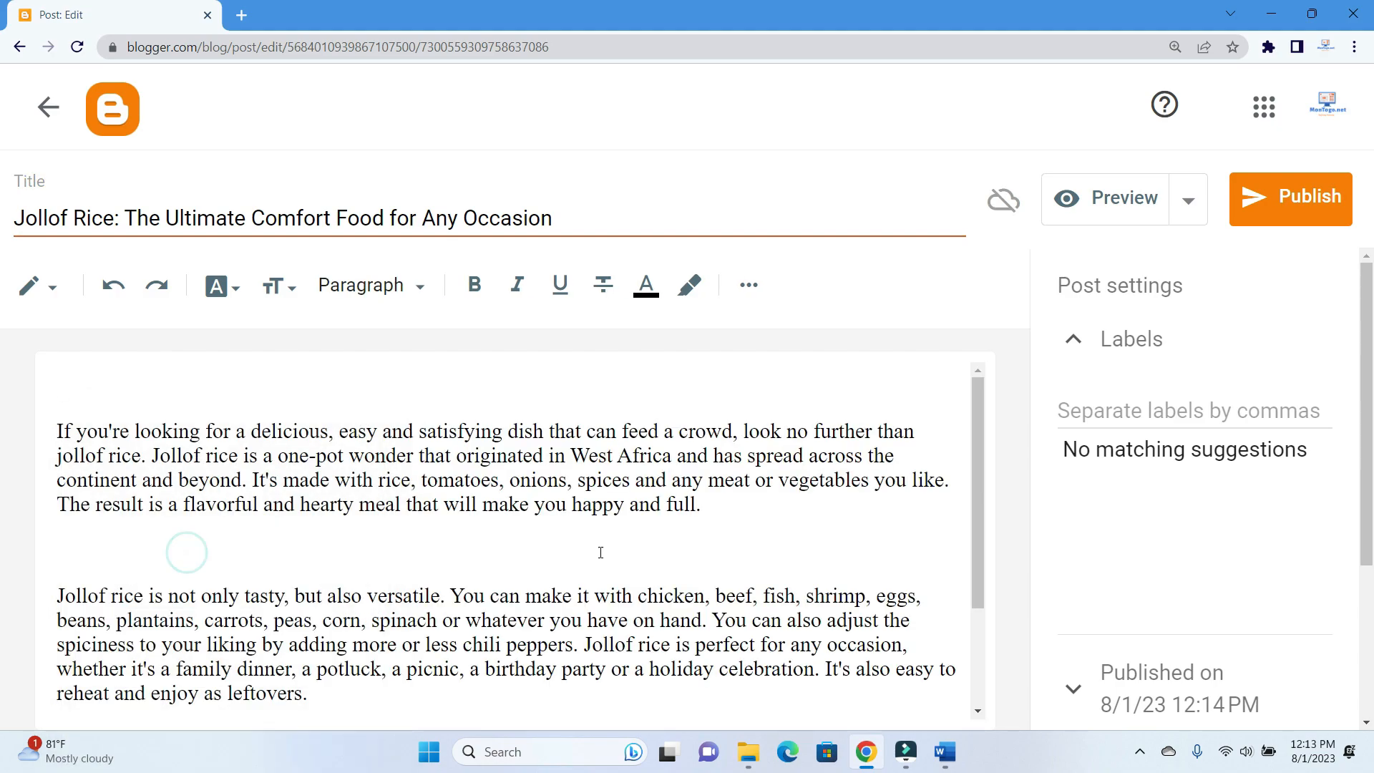
pyautogui.scroll(-2, 728, 533)
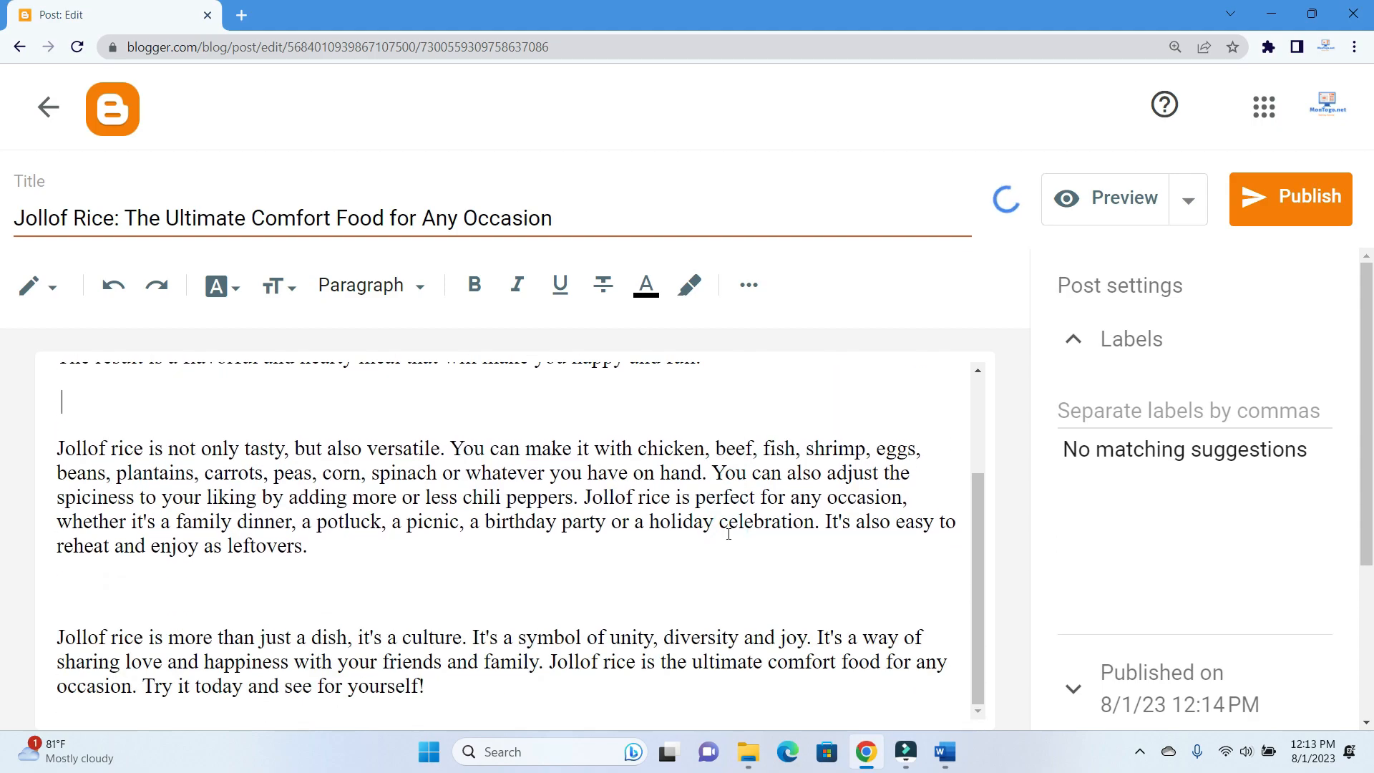
pyautogui.scroll(2, 647, 613)
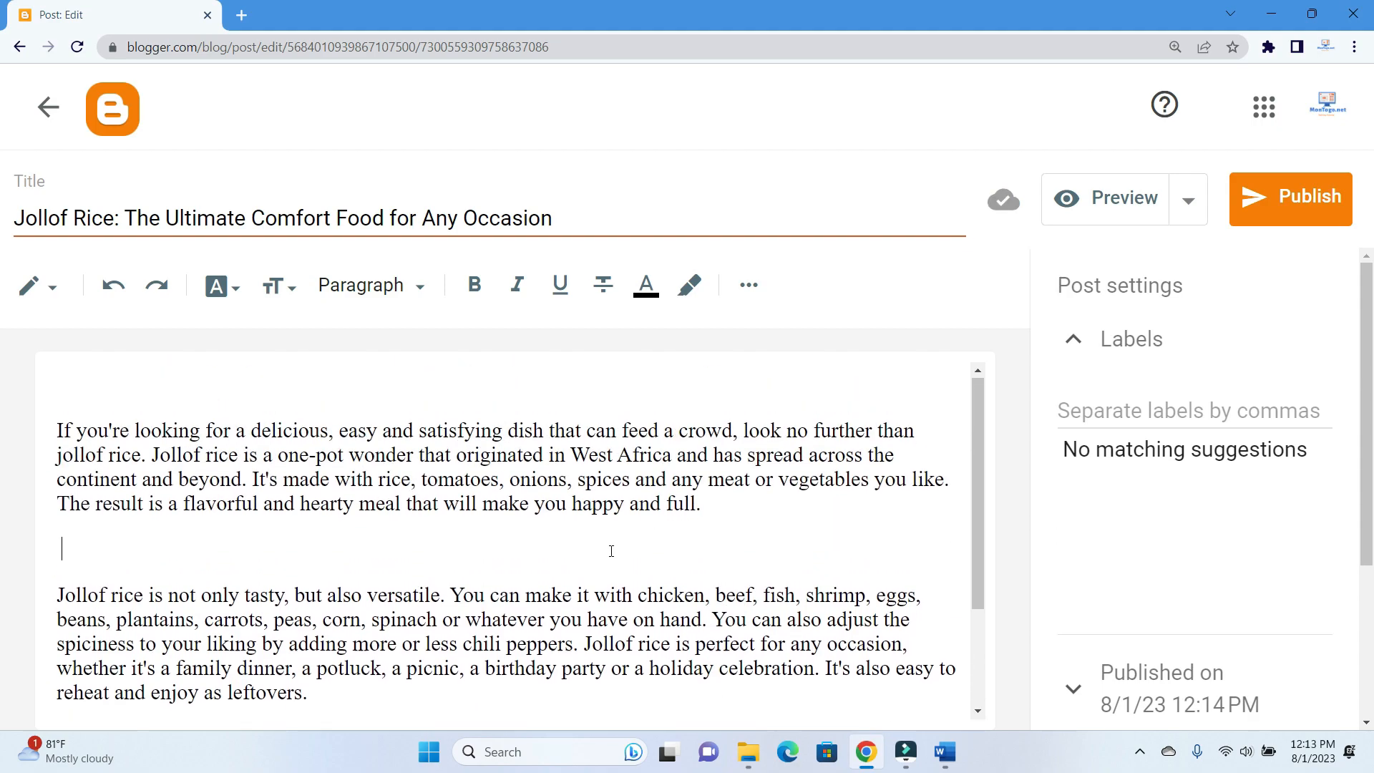
pyautogui.scroll(-2, 610, 556)
pyautogui.scroll(2, 609, 559)
pyautogui.scroll(-2, 609, 559)
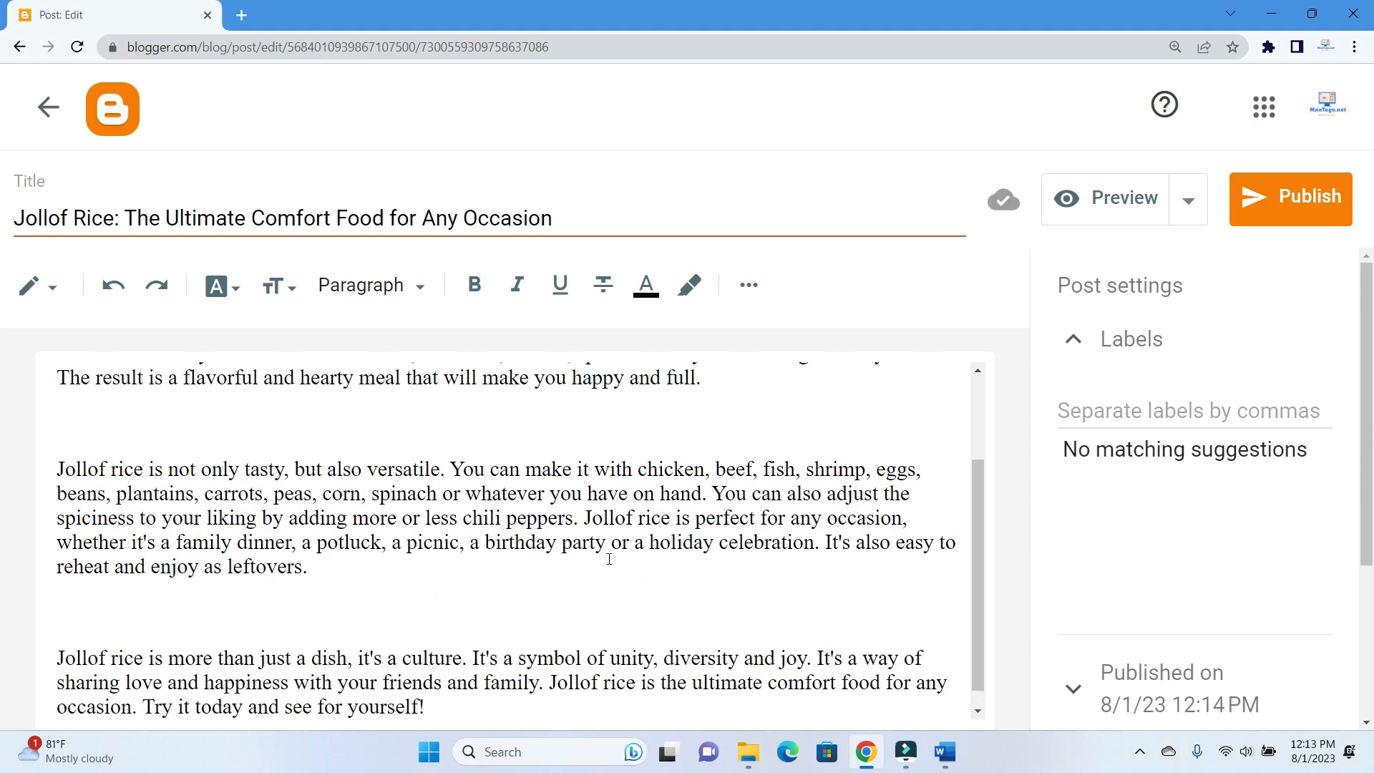
# Place the cursor on the empty line above the first paragraph and start choosing an image file to upload from the computer
pyautogui.scroll(2, 609, 559)
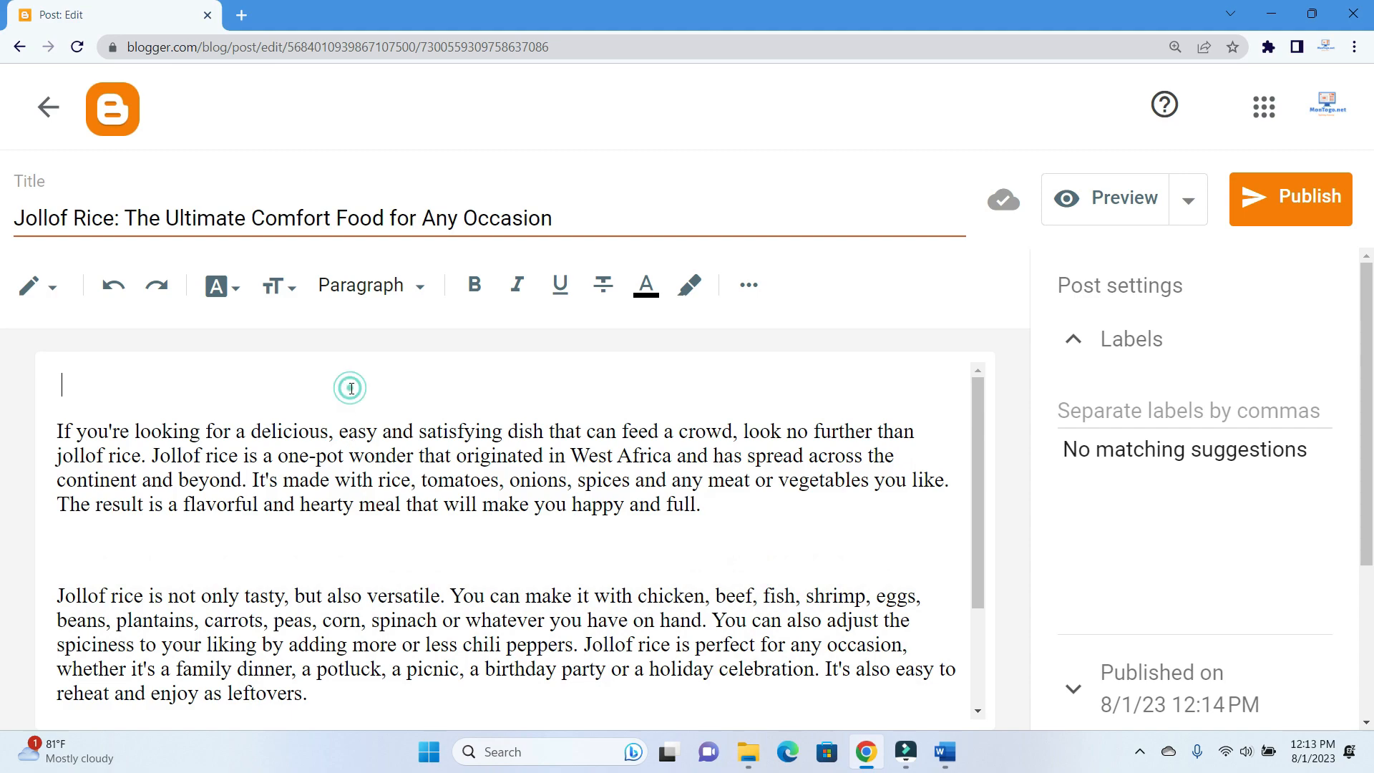
pyautogui.click(749, 284)
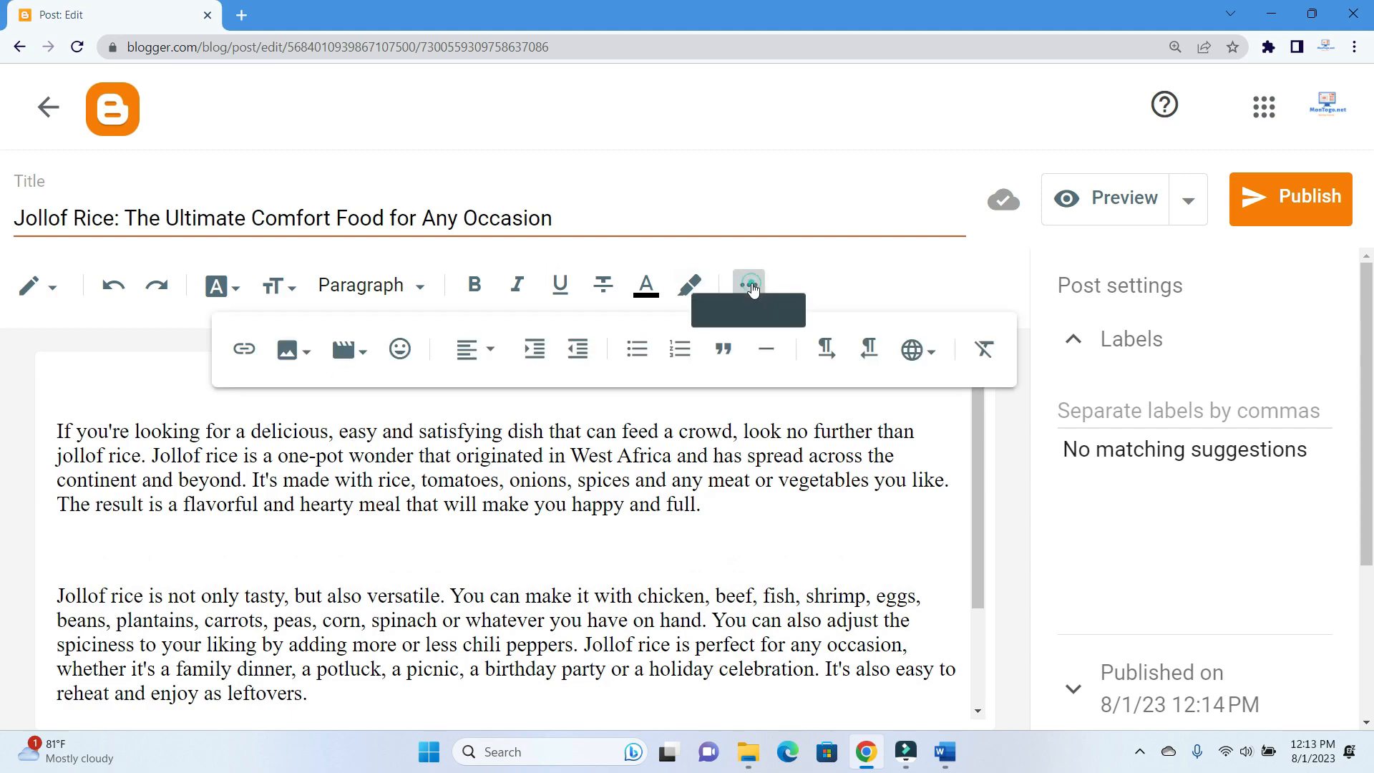
pyautogui.click(303, 352)
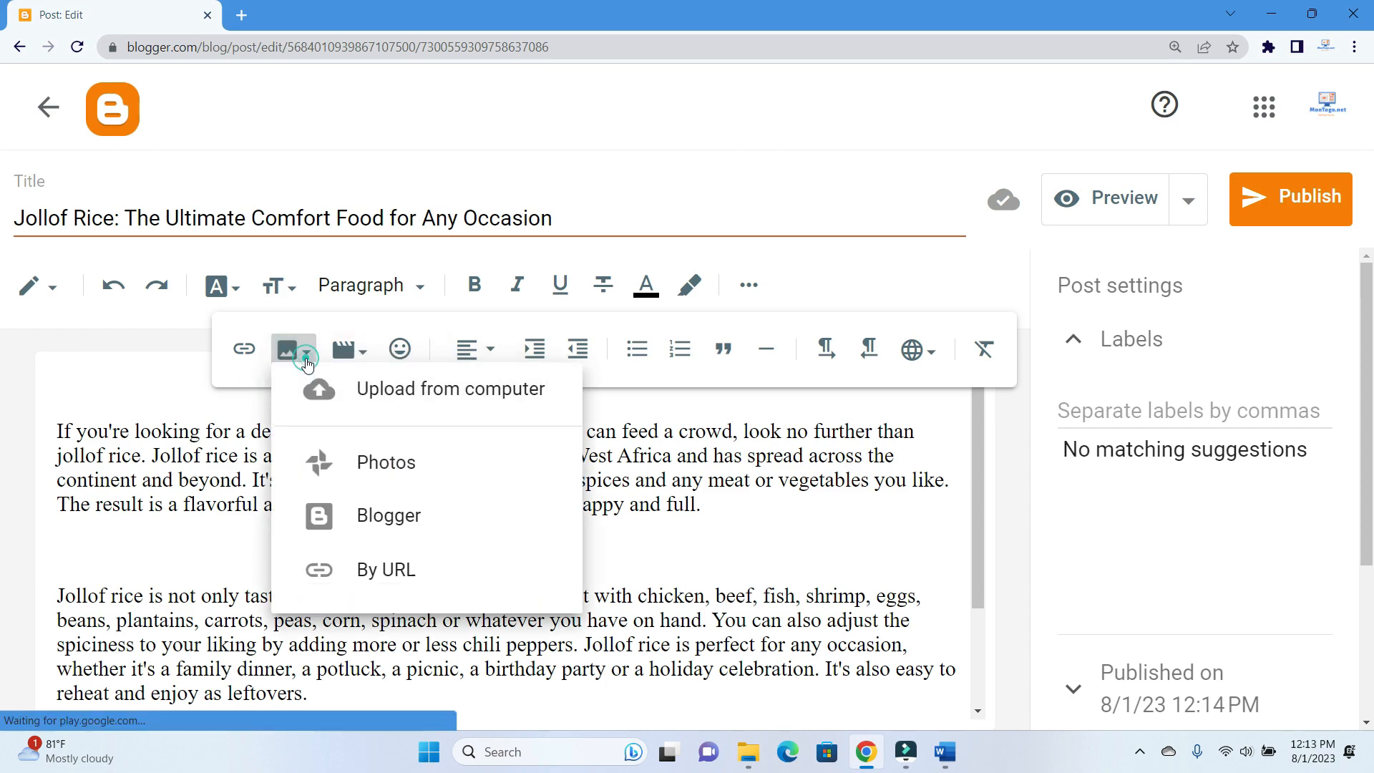
pyautogui.click(399, 423)
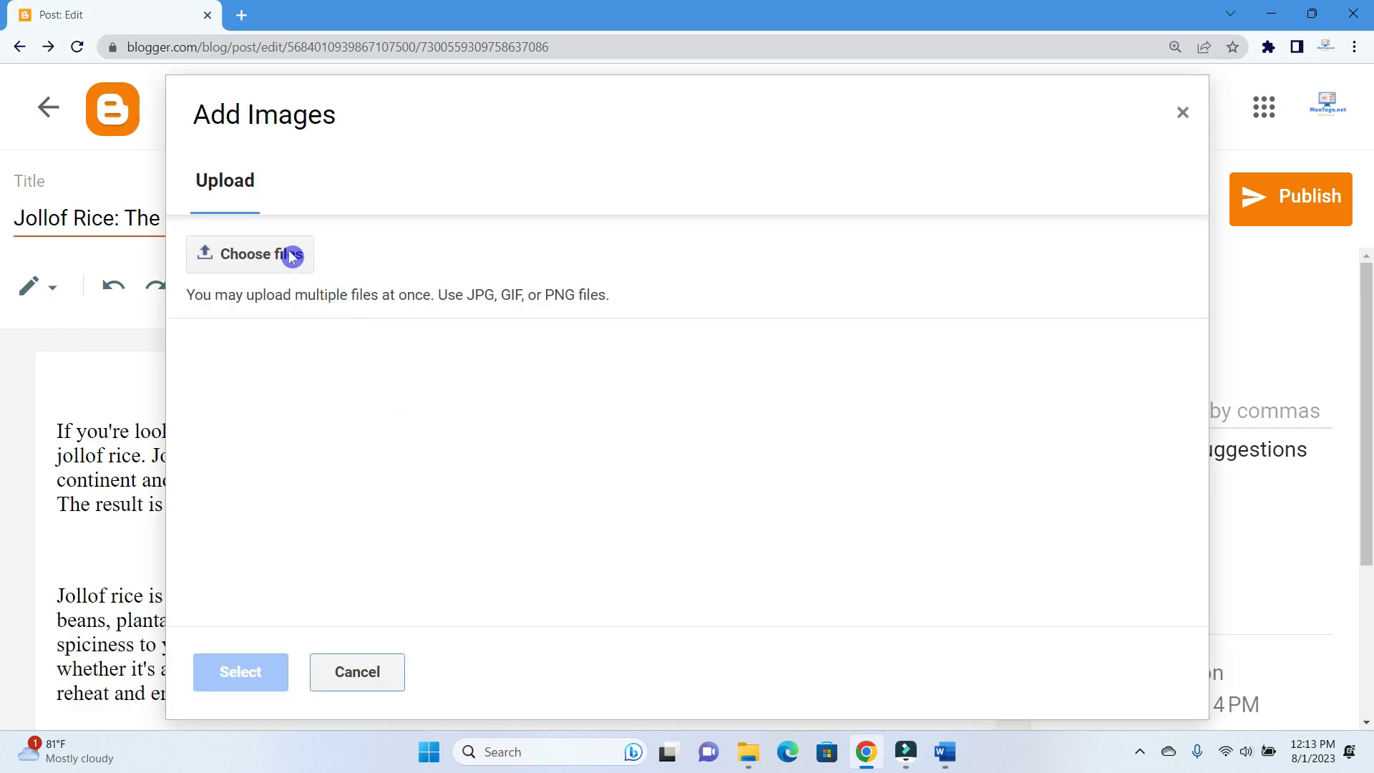
pyautogui.click(267, 259)
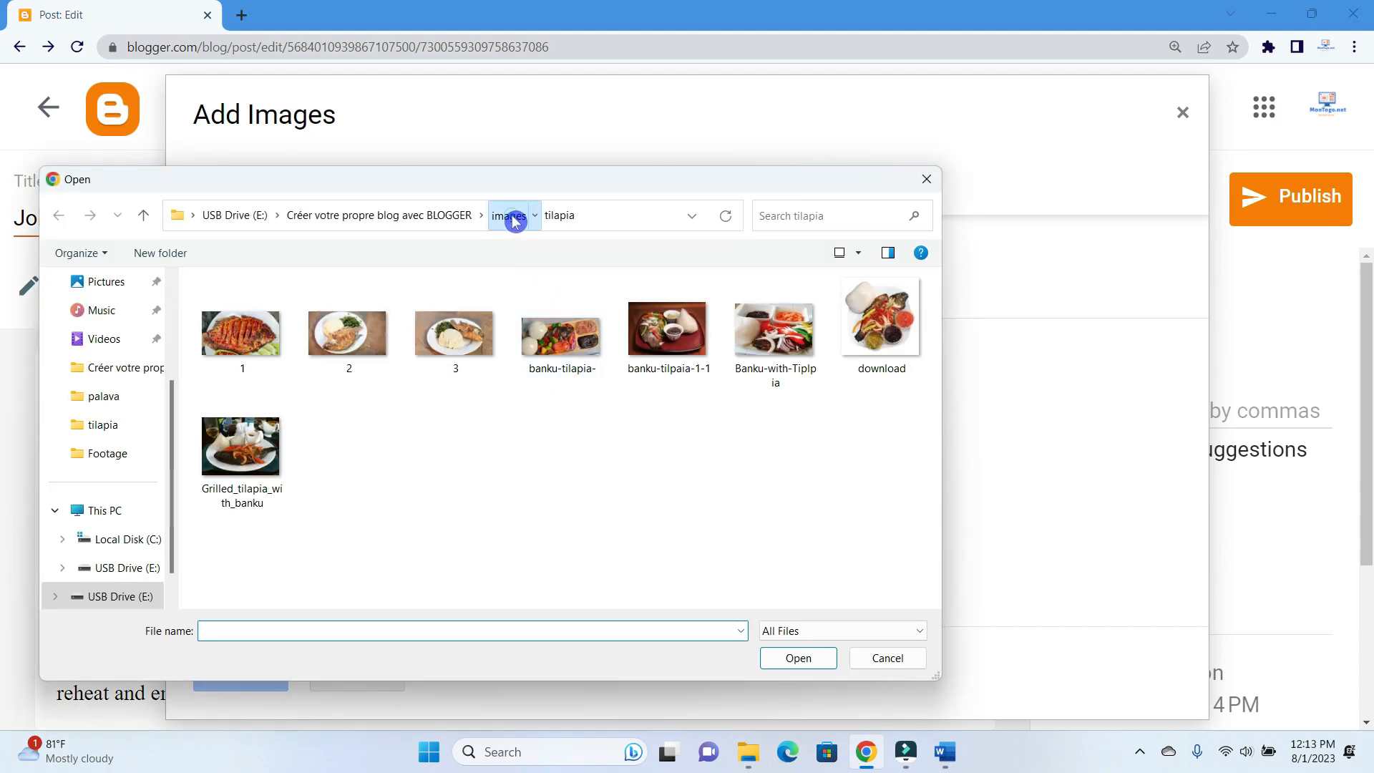
# Go to the jolloff folder inside images, show its files as extra large icons and upload picture 2
pyautogui.click(513, 218)
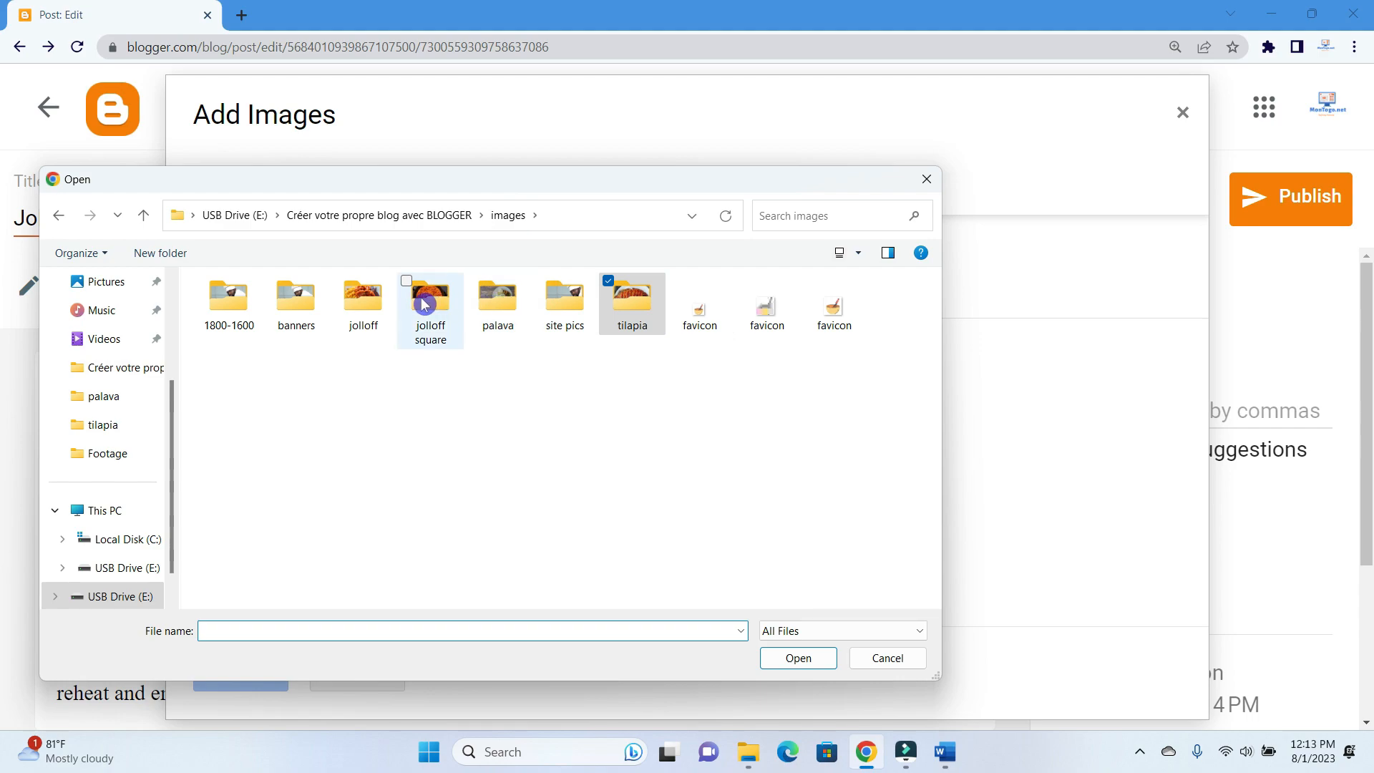
pyautogui.doubleClick(368, 302)
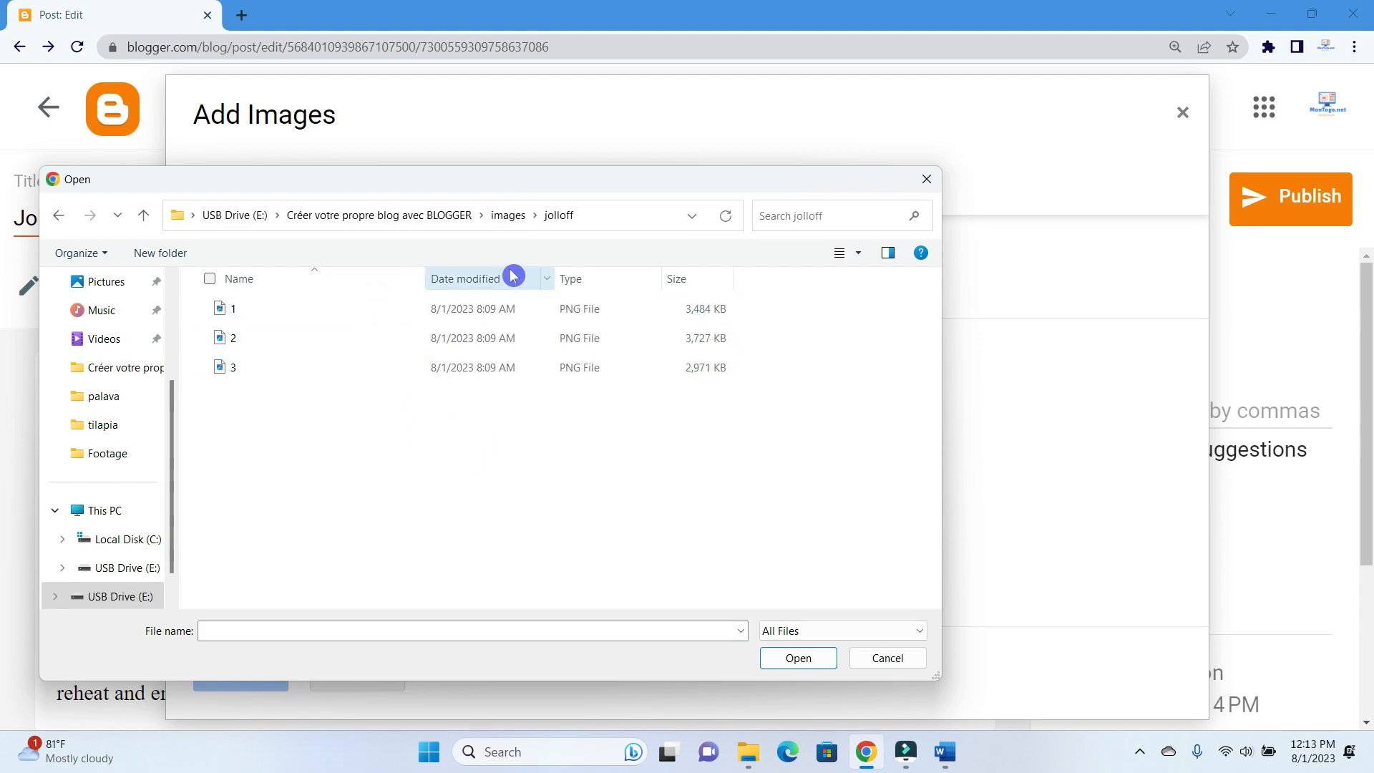
pyautogui.click(859, 253)
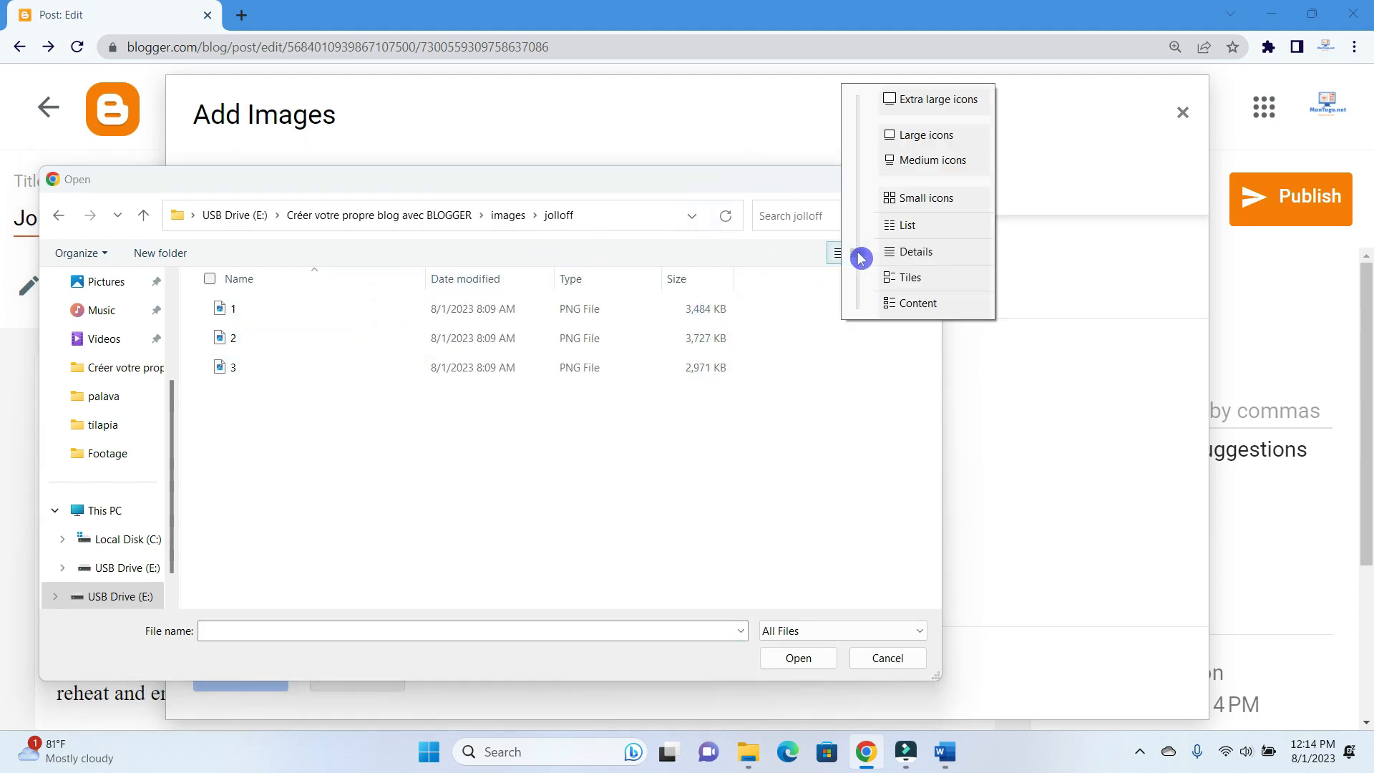
pyautogui.click(916, 99)
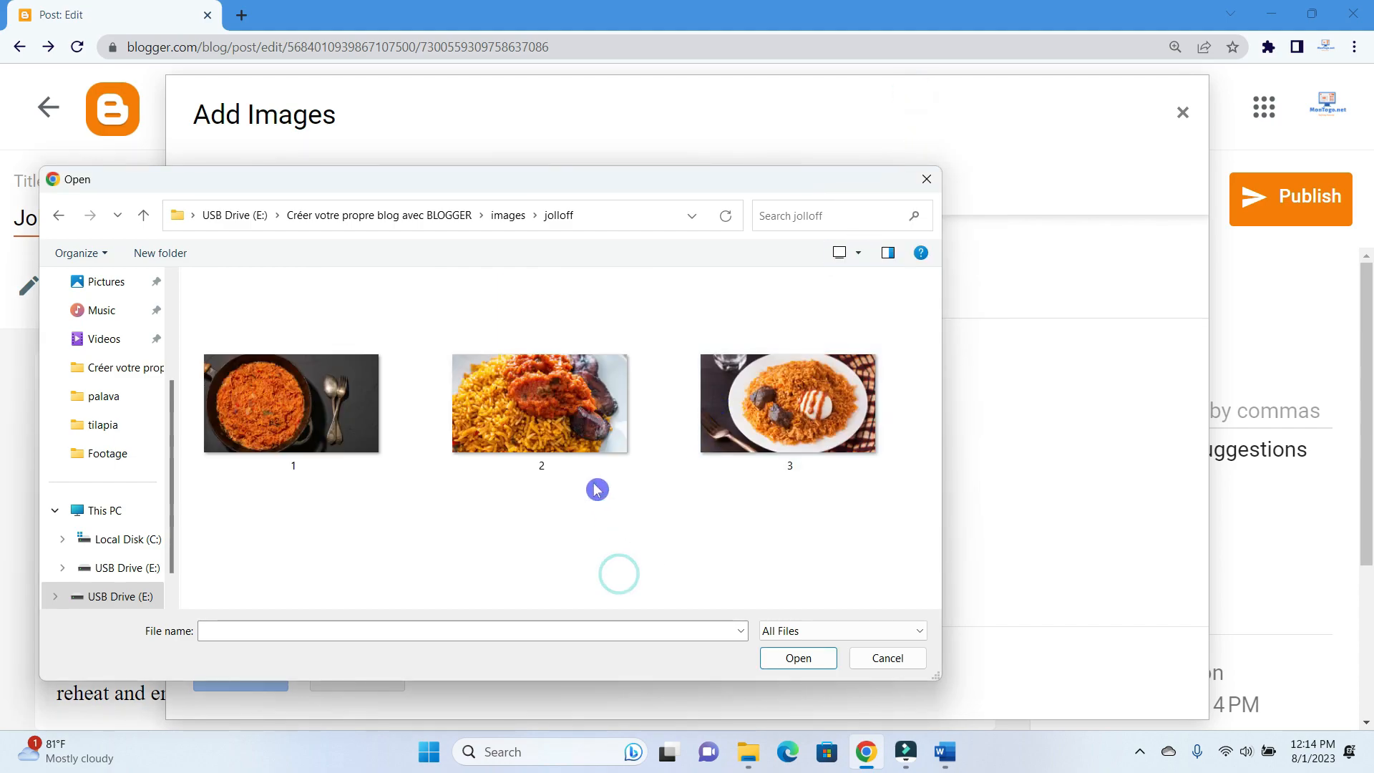
pyautogui.click(547, 408)
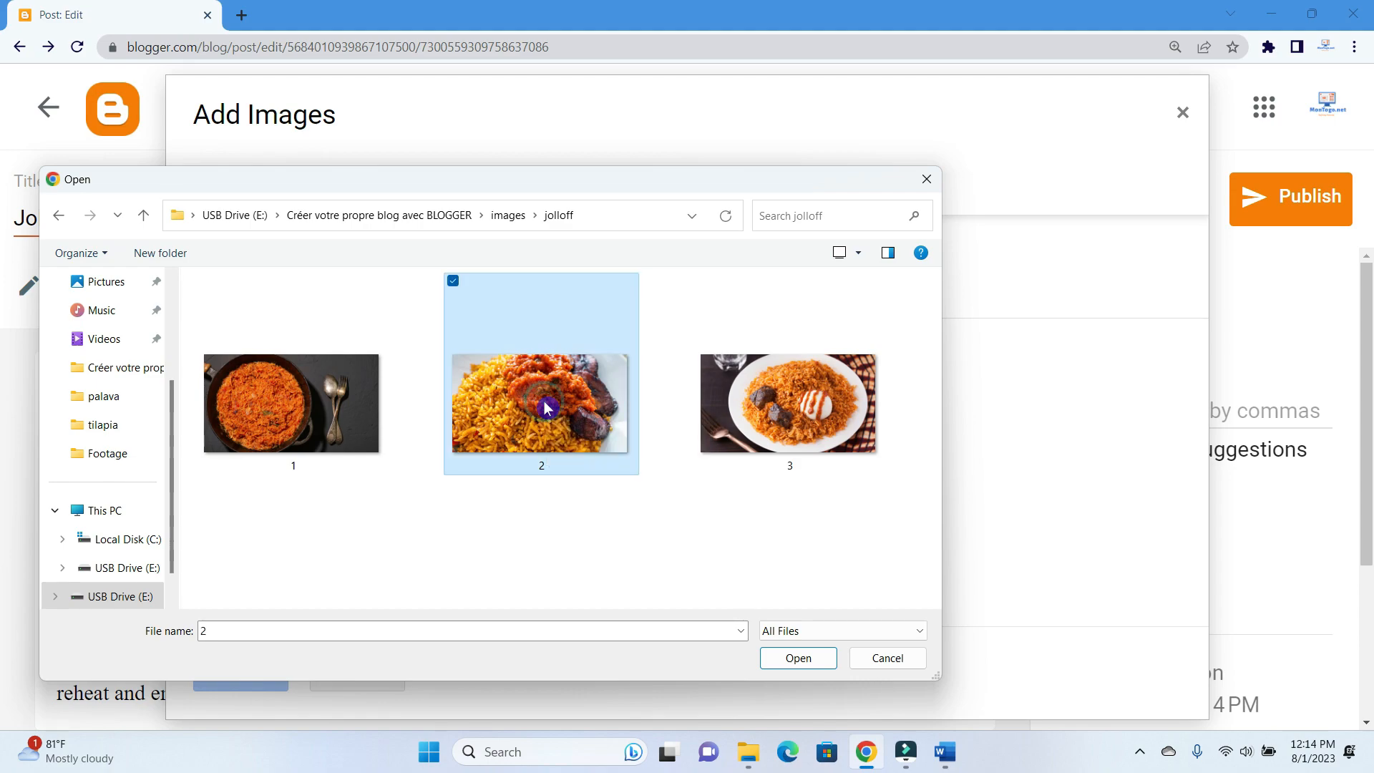
pyautogui.click(786, 660)
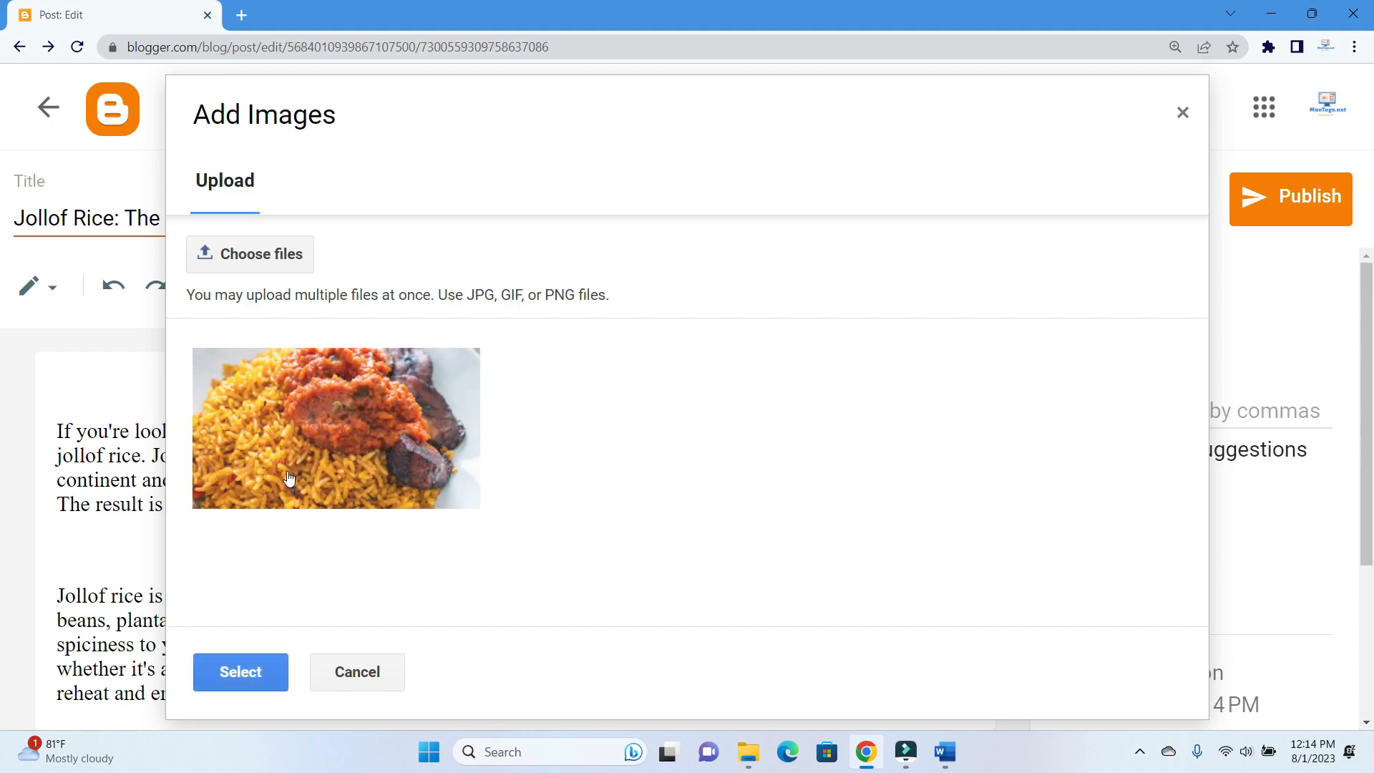
# Insert the uploaded jollof rice picture above the first paragraph and set its size to Large
pyautogui.click(287, 473)
pyautogui.click(254, 690)
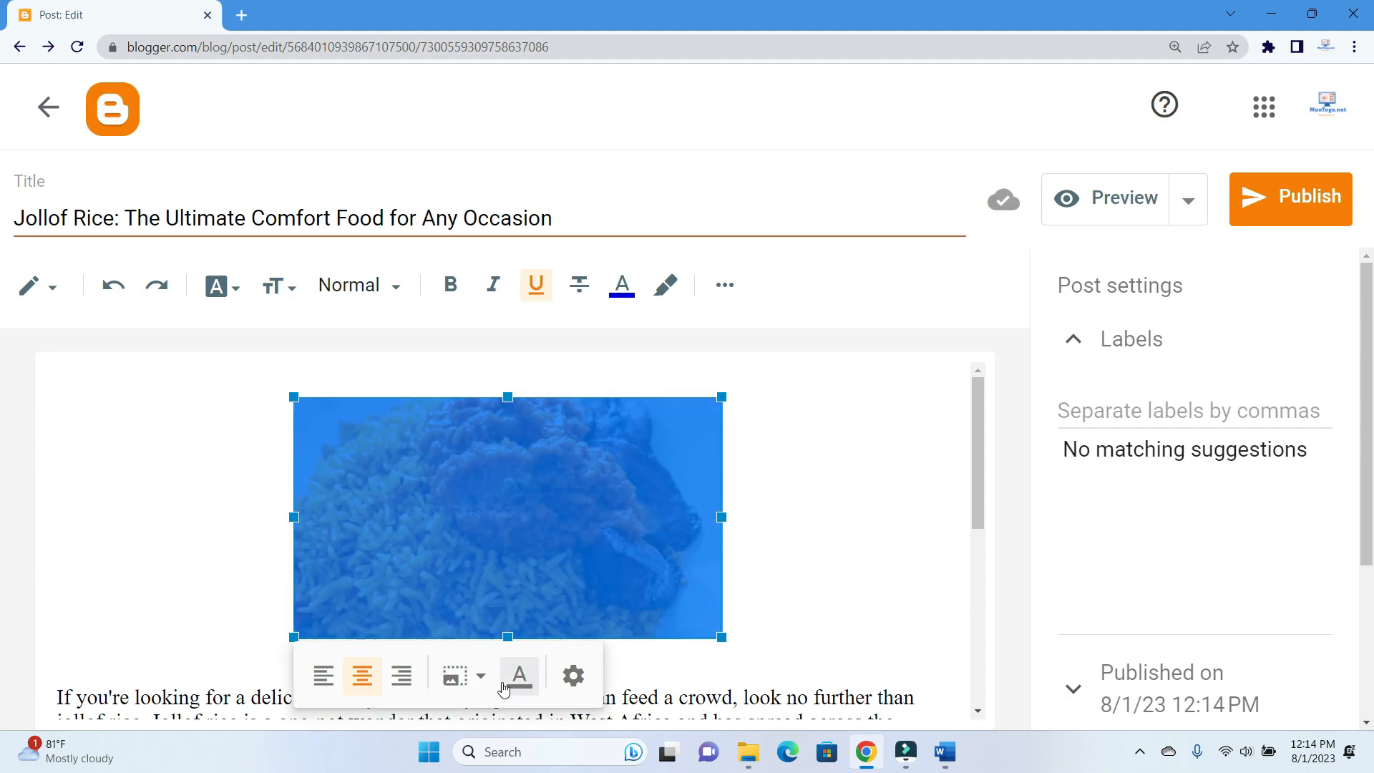
pyautogui.click(480, 676)
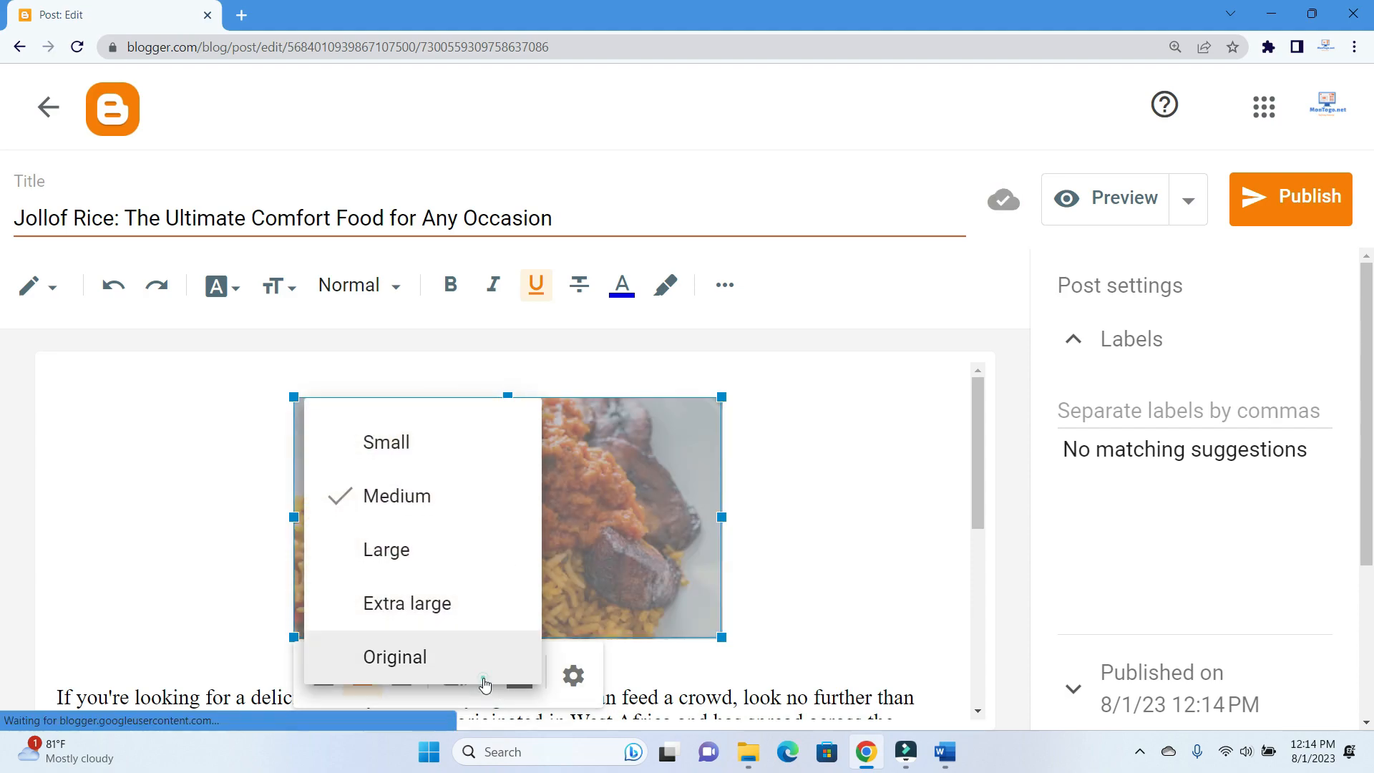
pyautogui.click(460, 565)
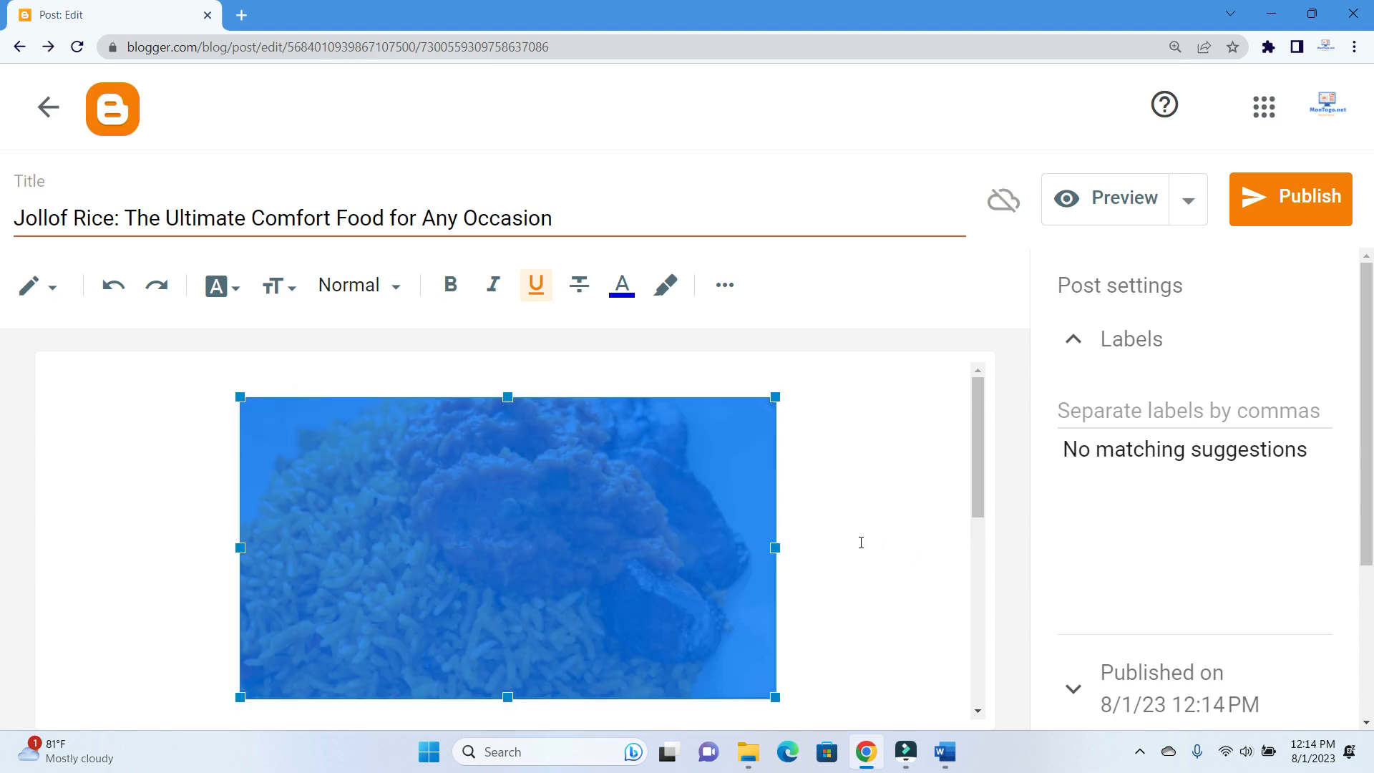
# Check the picture against the text below it and set its size to Extra large
pyautogui.scroll(-3, 859, 542)
pyautogui.scroll(1, 499, 503)
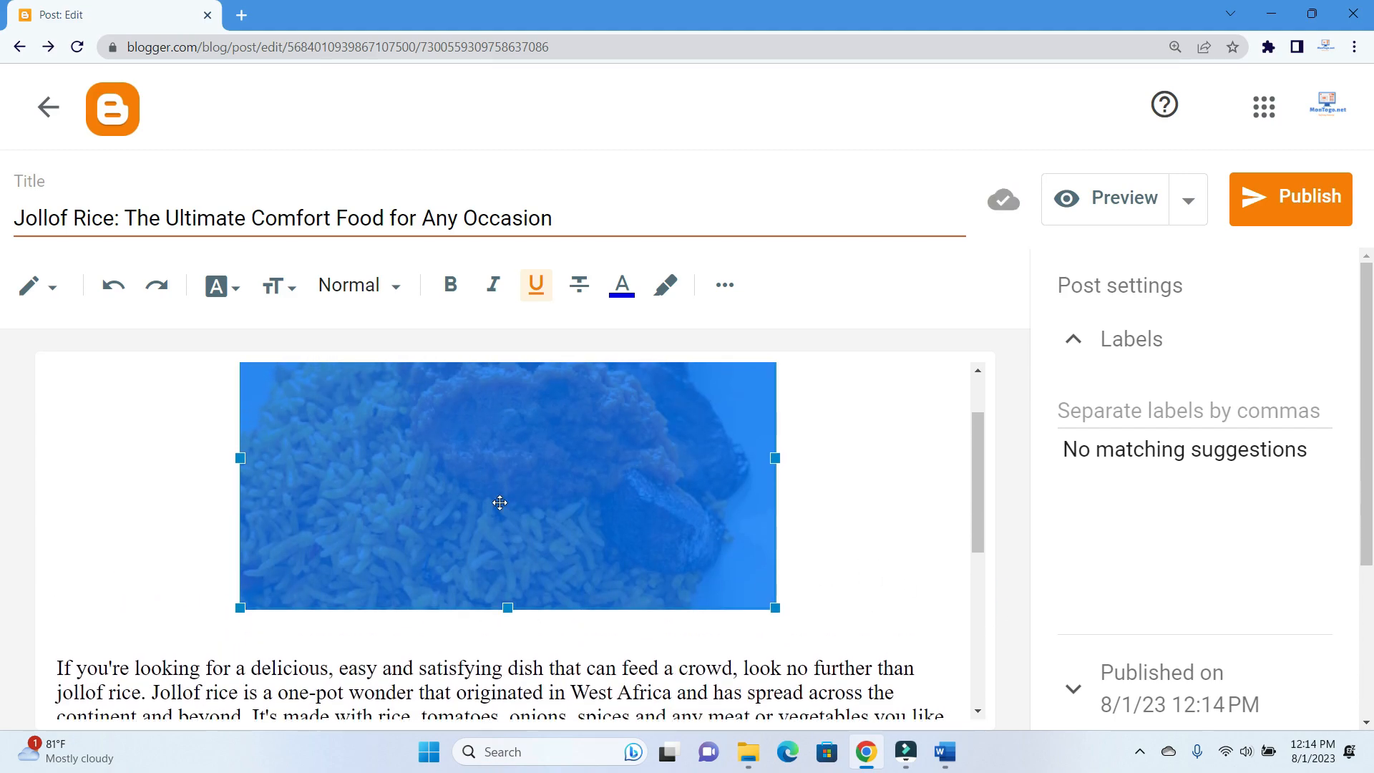
pyautogui.click(500, 502)
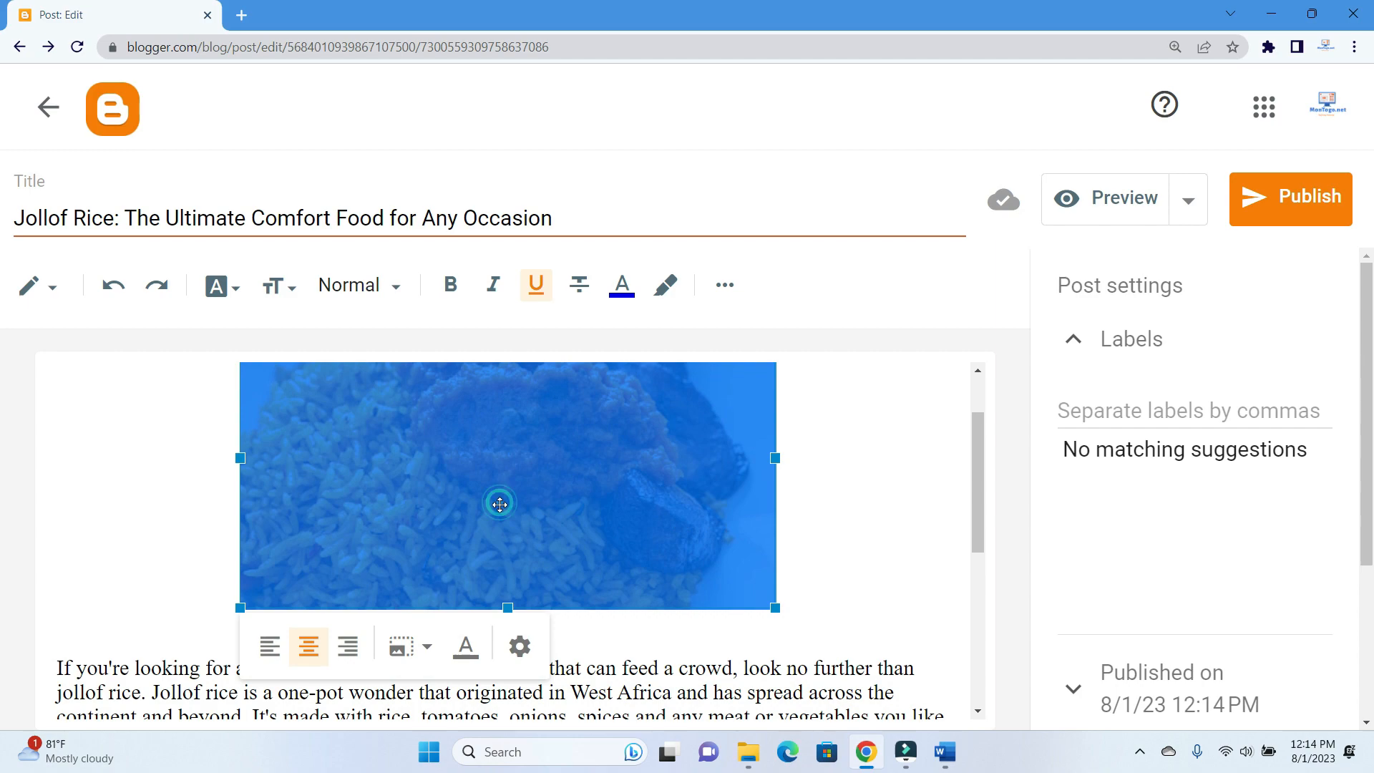
pyautogui.click(427, 646)
pyautogui.click(354, 608)
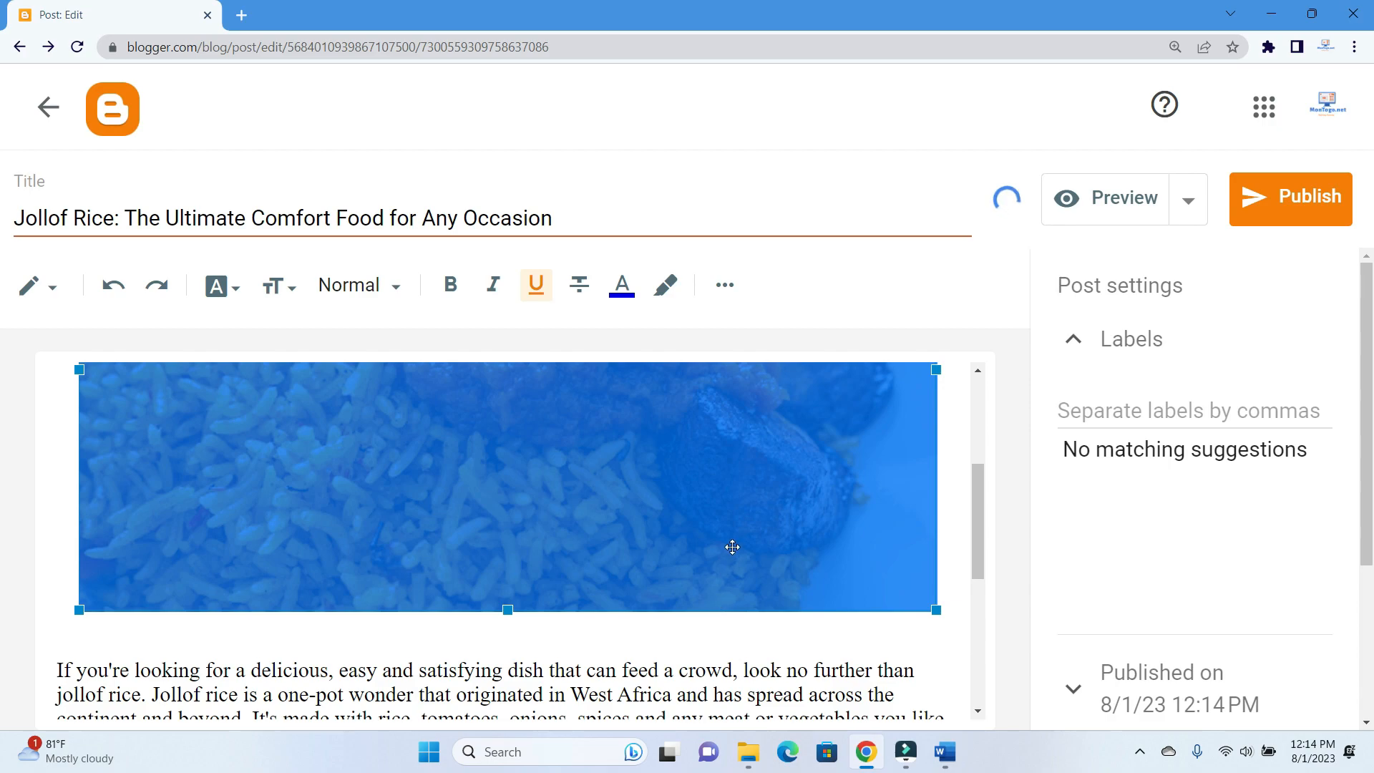
# Read through the post's text paragraphs below the large image to find where another picture fits
pyautogui.scroll(-5, 821, 491)
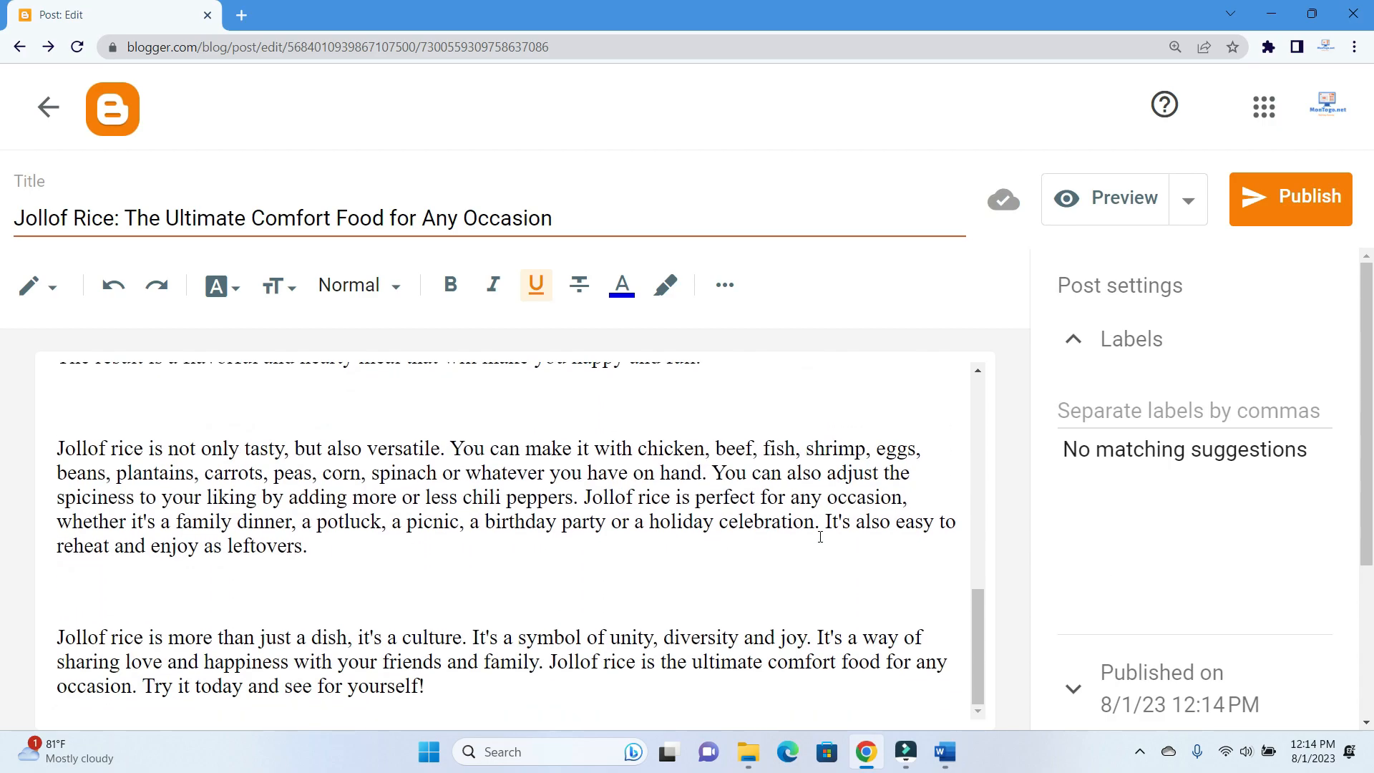
pyautogui.scroll(3, 820, 537)
pyautogui.scroll(-3, 820, 537)
pyautogui.scroll(3, 437, 573)
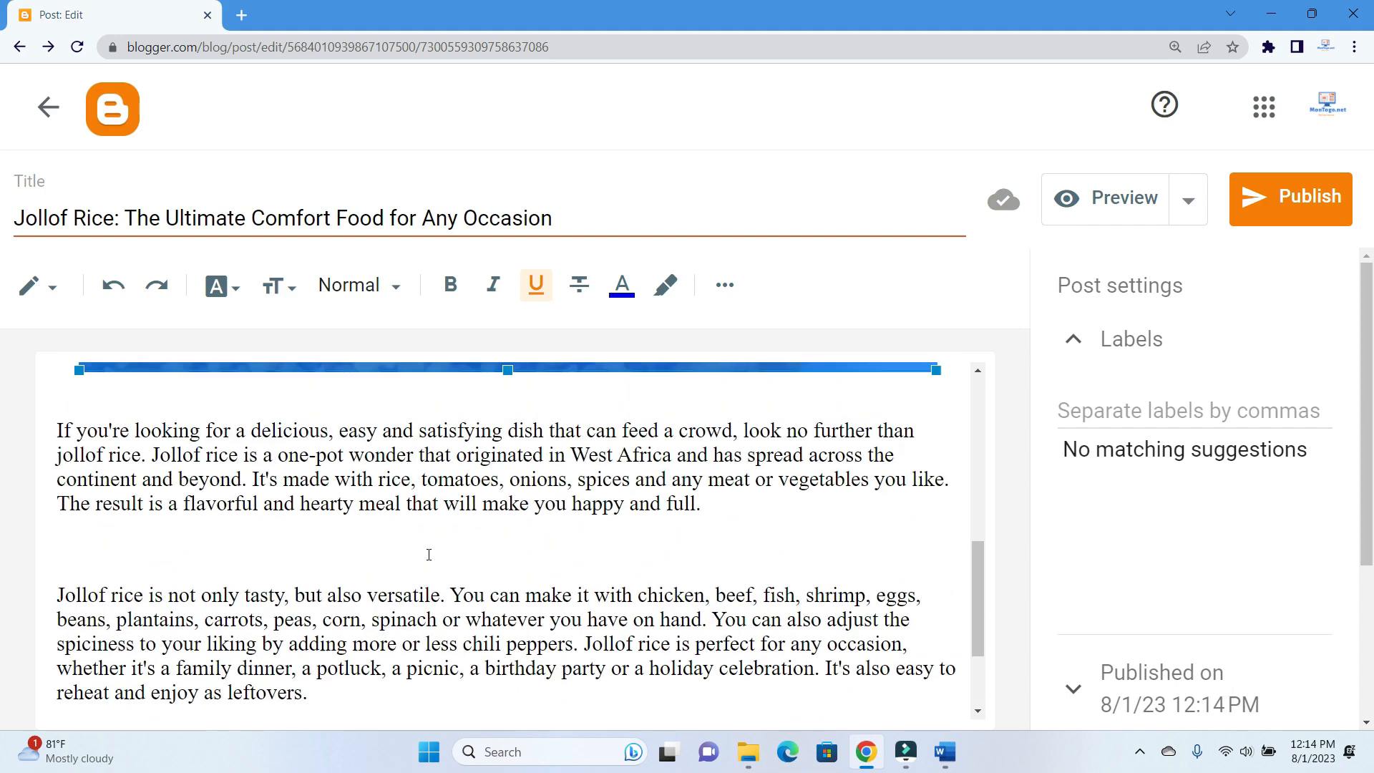
pyautogui.scroll(-2, 429, 579)
pyautogui.scroll(1, 385, 655)
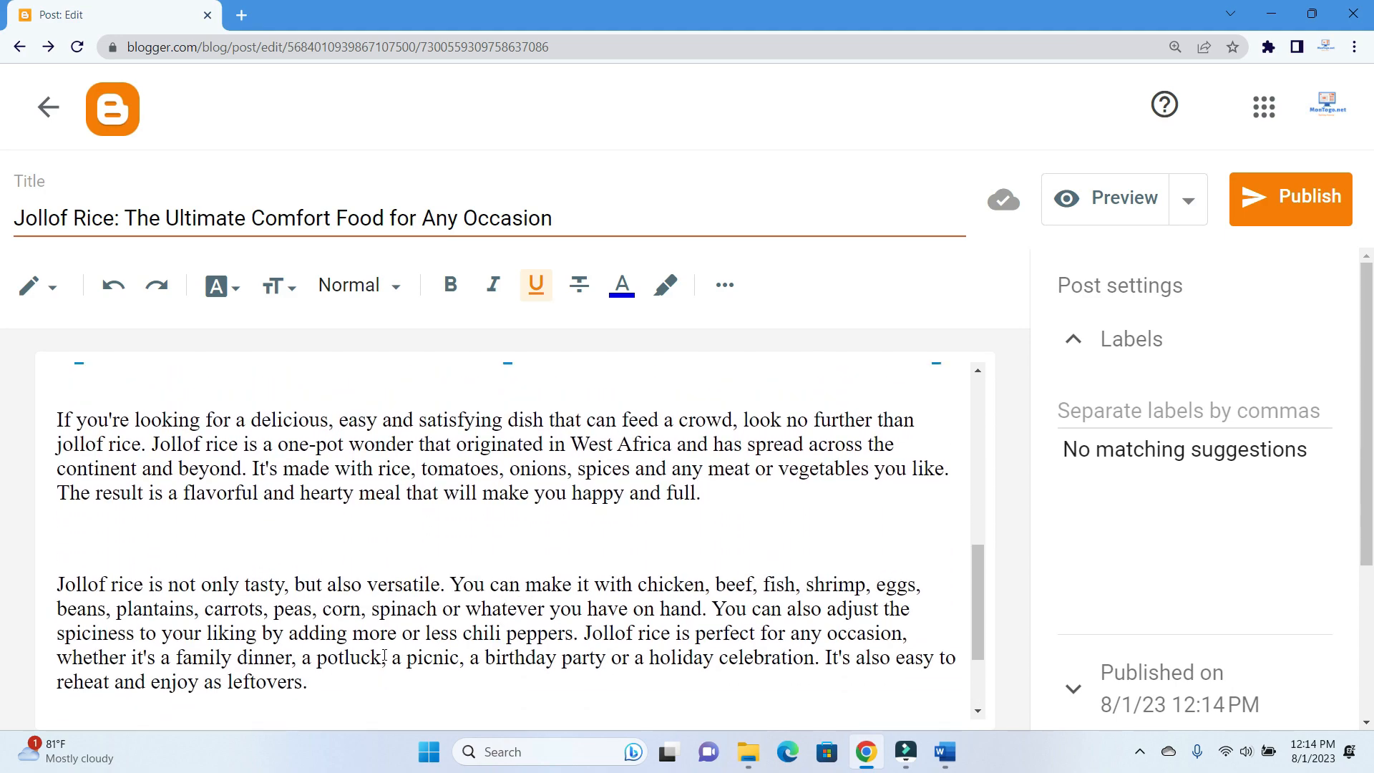
pyautogui.scroll(-2, 383, 654)
pyautogui.scroll(3, 377, 514)
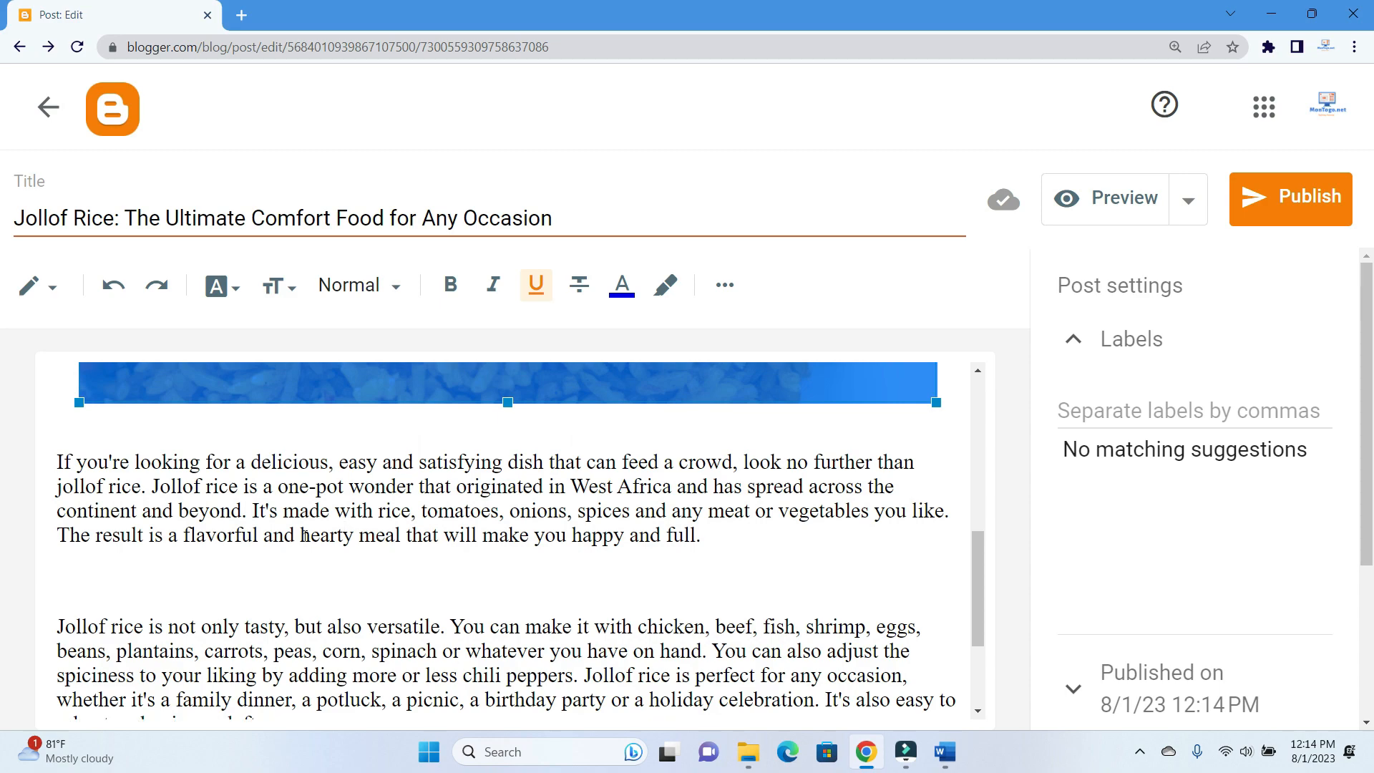
pyautogui.scroll(-3, 106, 542)
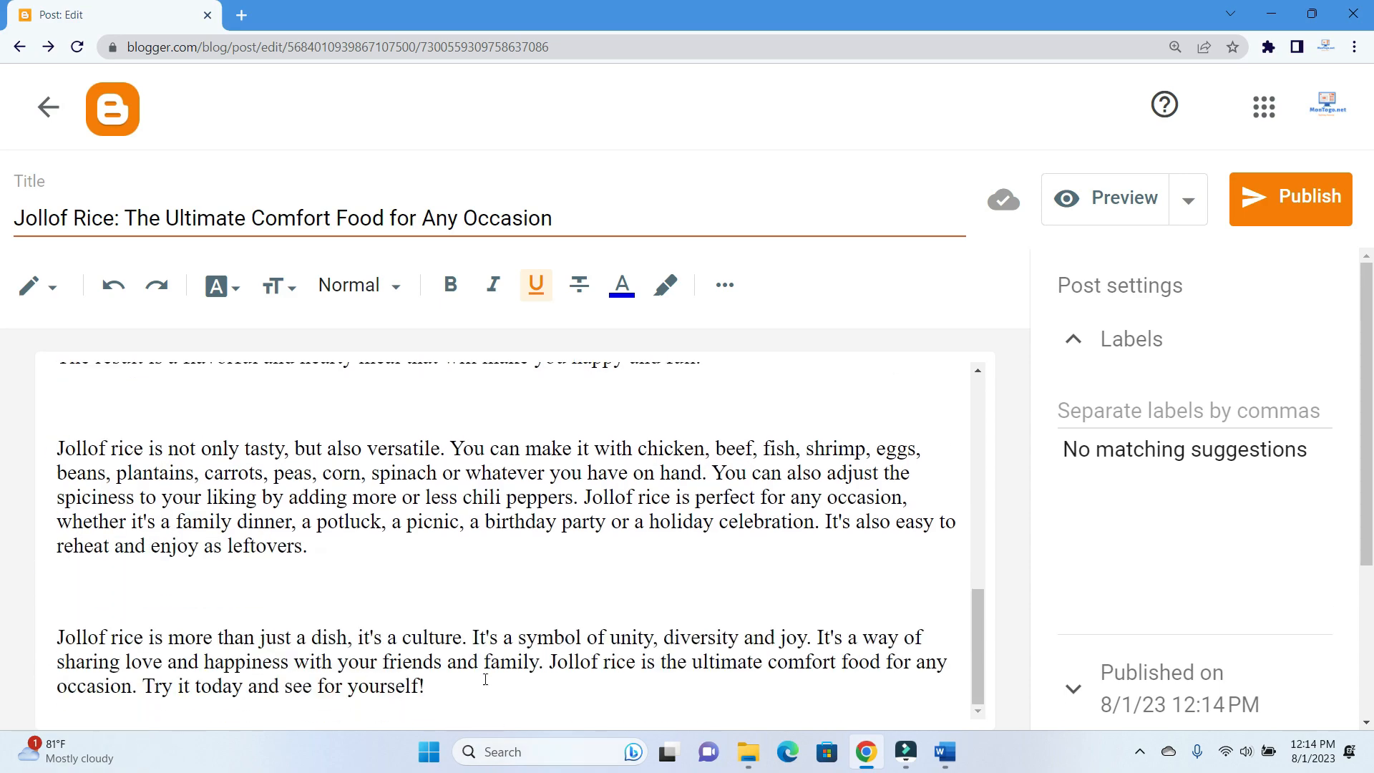
# Upload image 3 from the computer's jolloff folder and insert it before the paragraph starting "Jollof rice is not only tasty"
pyautogui.click(60, 418)
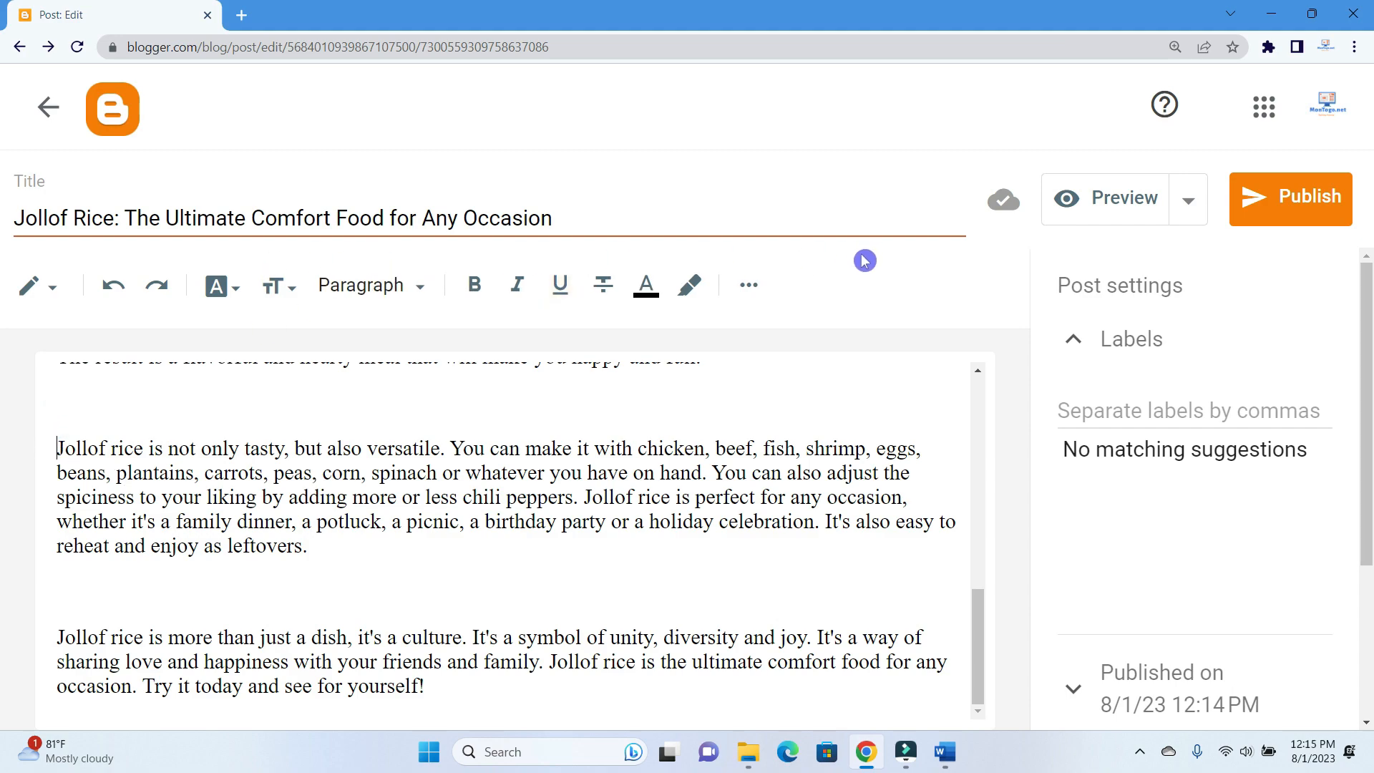
pyautogui.click(763, 286)
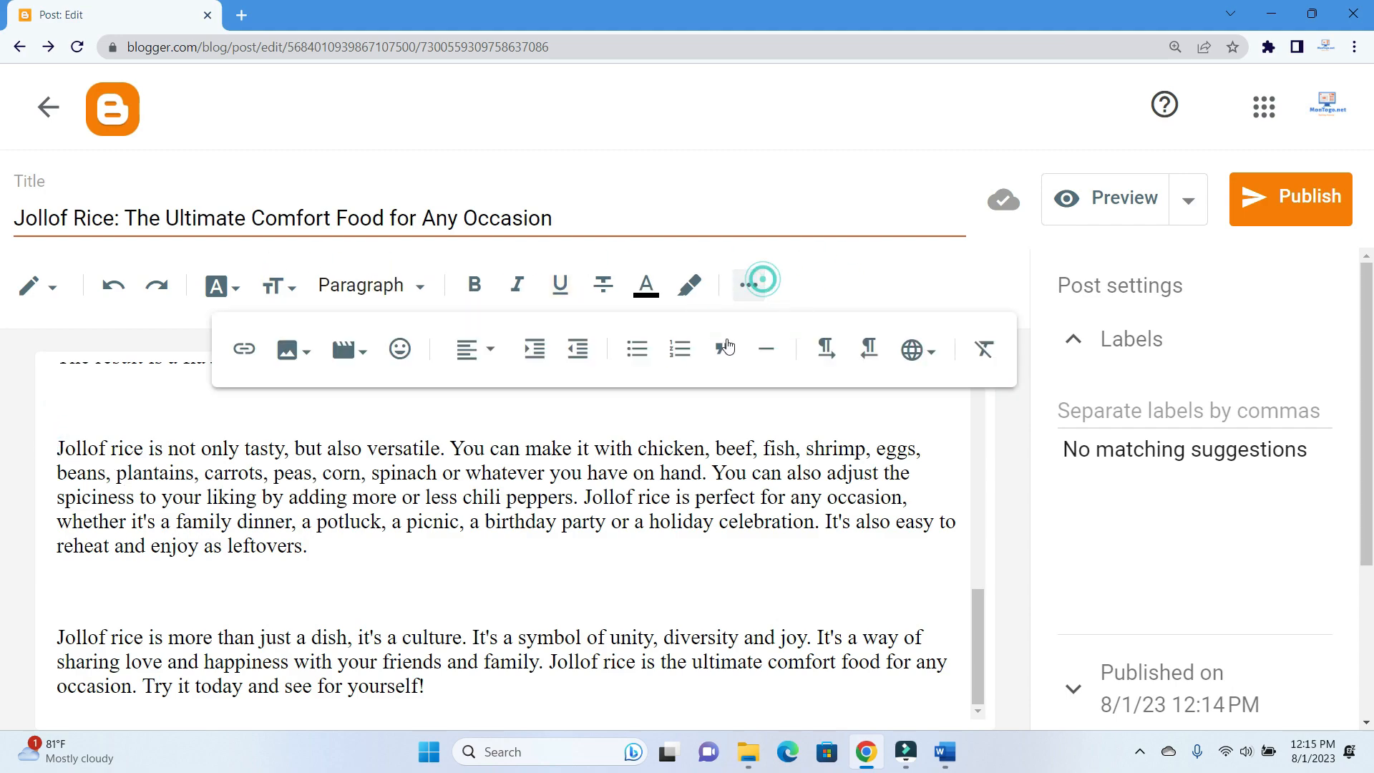
pyautogui.click(308, 362)
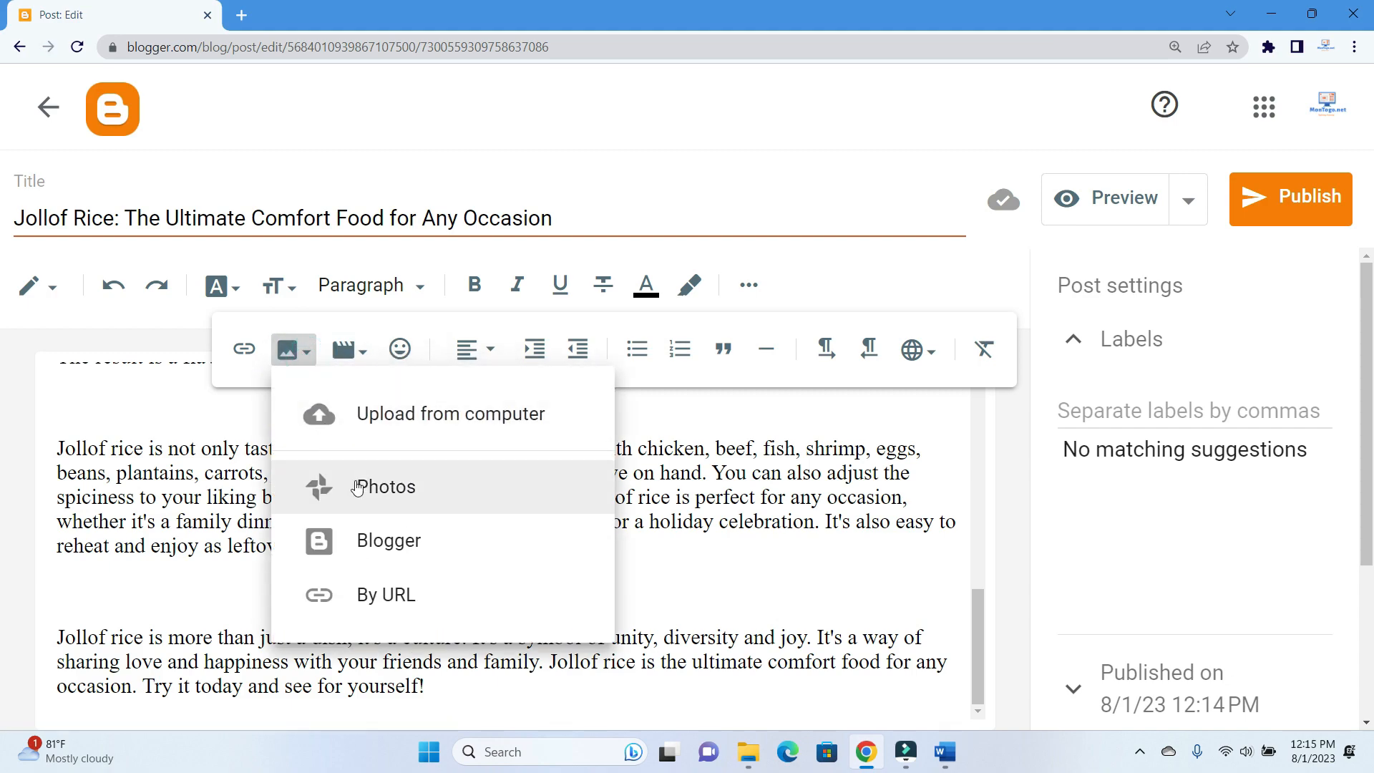
pyautogui.click(378, 429)
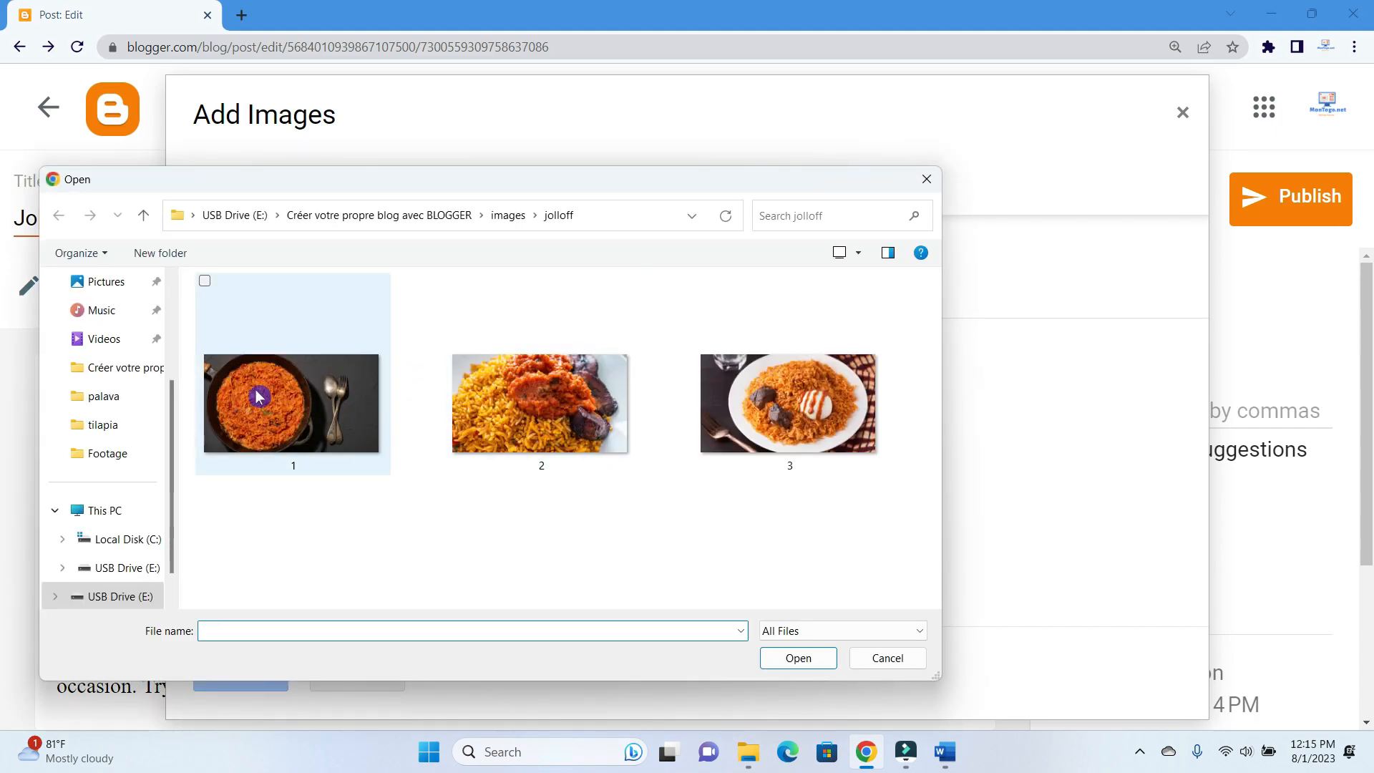
pyautogui.click(734, 409)
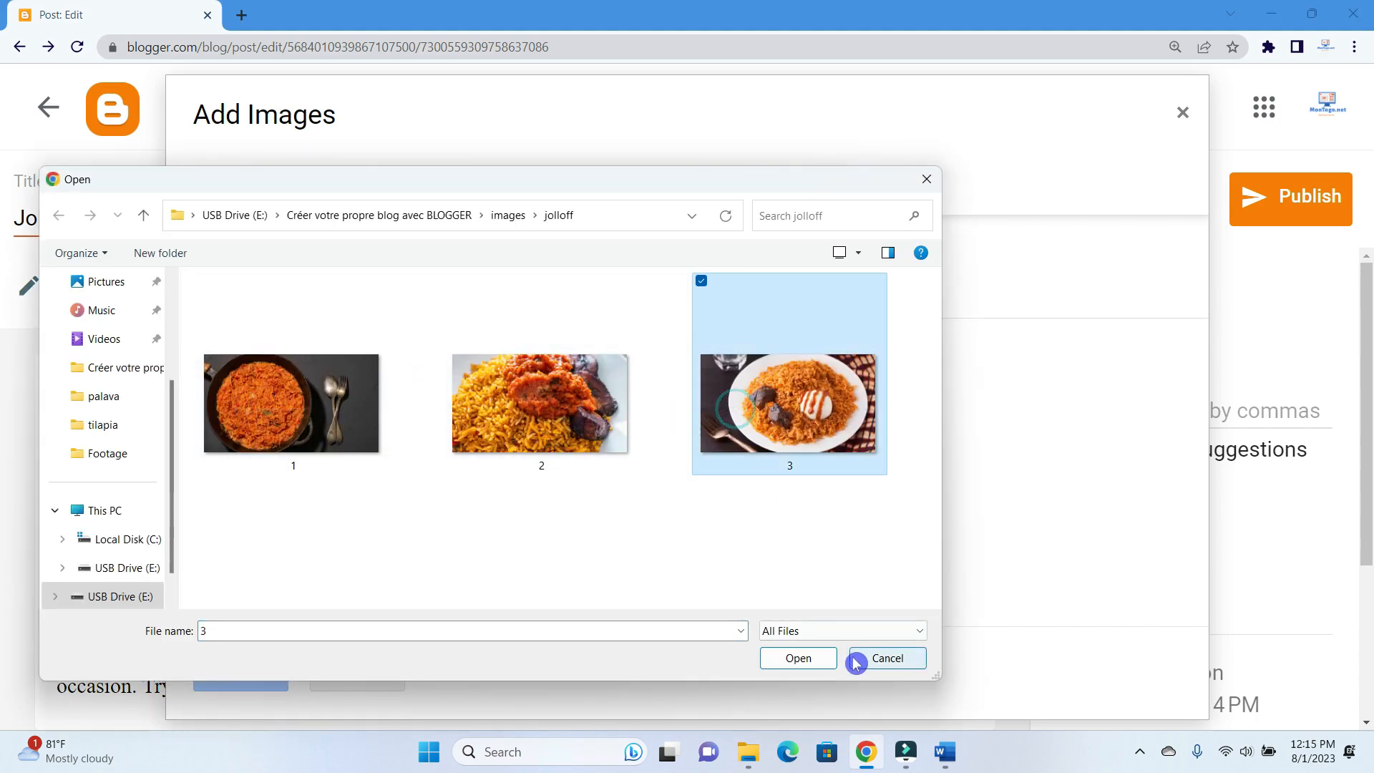
pyautogui.click(816, 659)
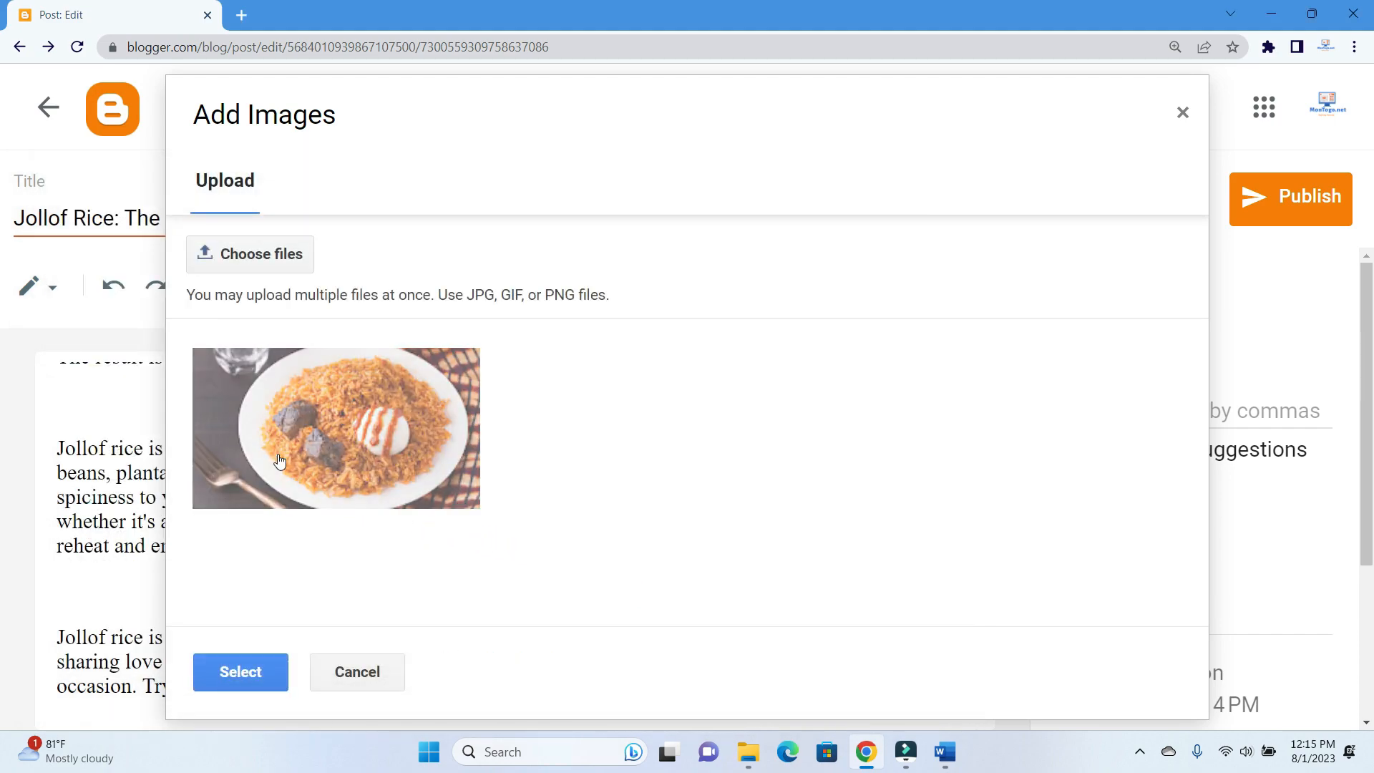
pyautogui.click(280, 458)
pyautogui.click(224, 677)
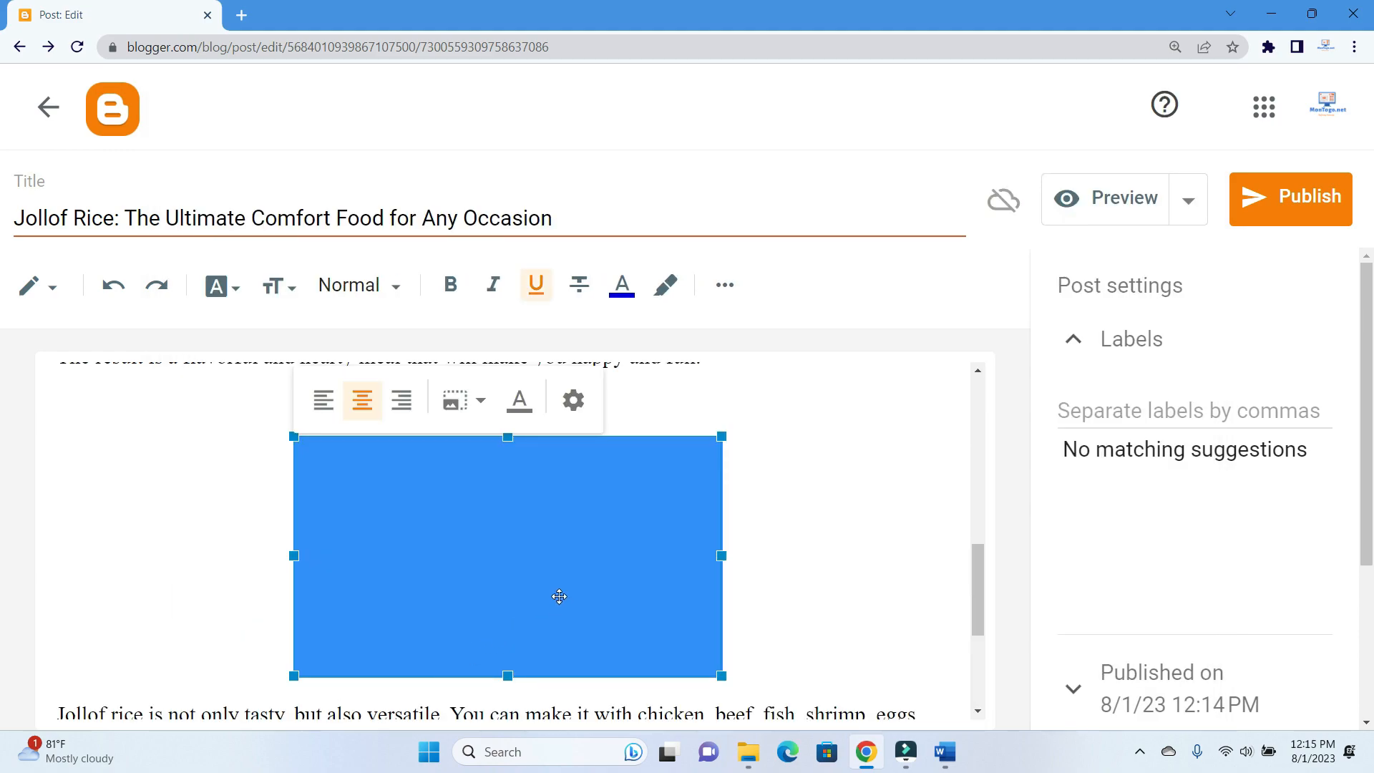
# Left-align the plated jollof rice image so that the paragraph text wraps beside it
pyautogui.click(478, 401)
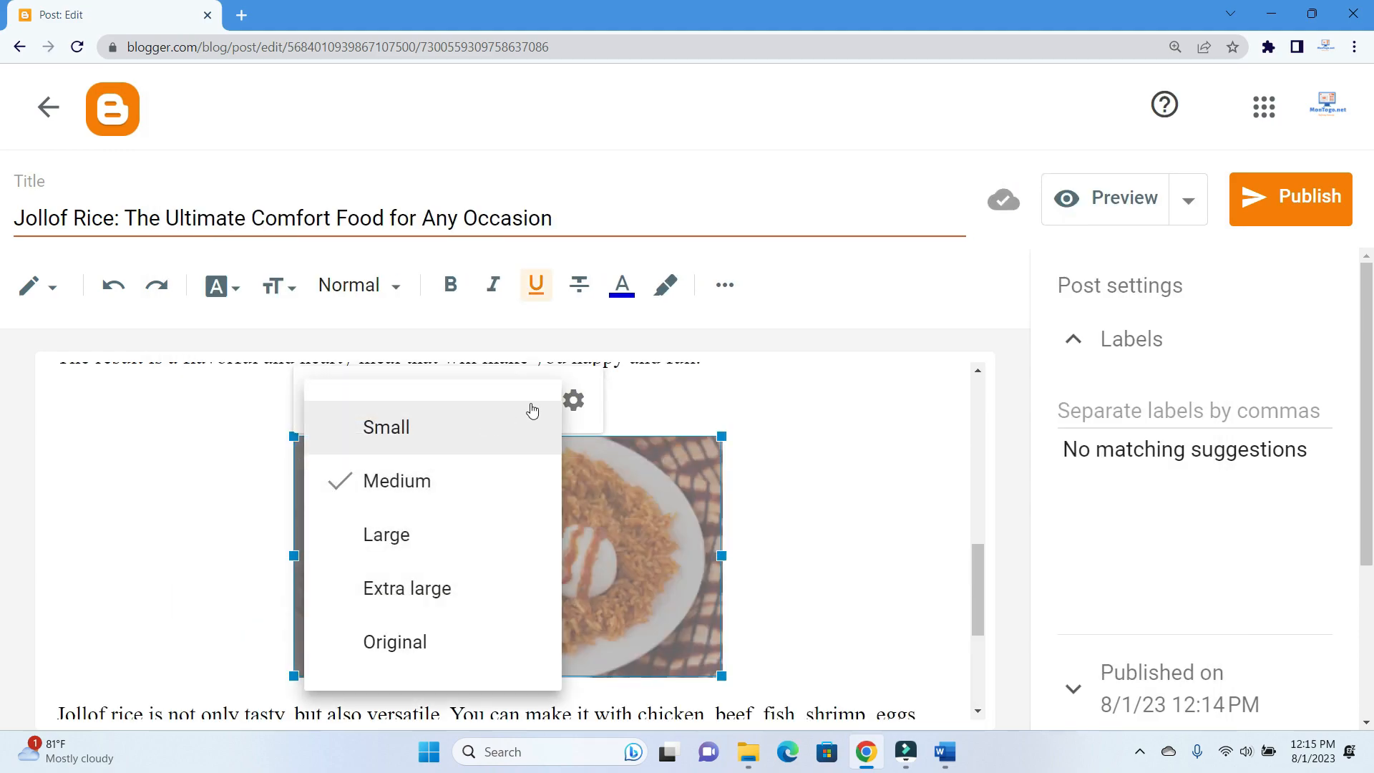
pyautogui.click(614, 408)
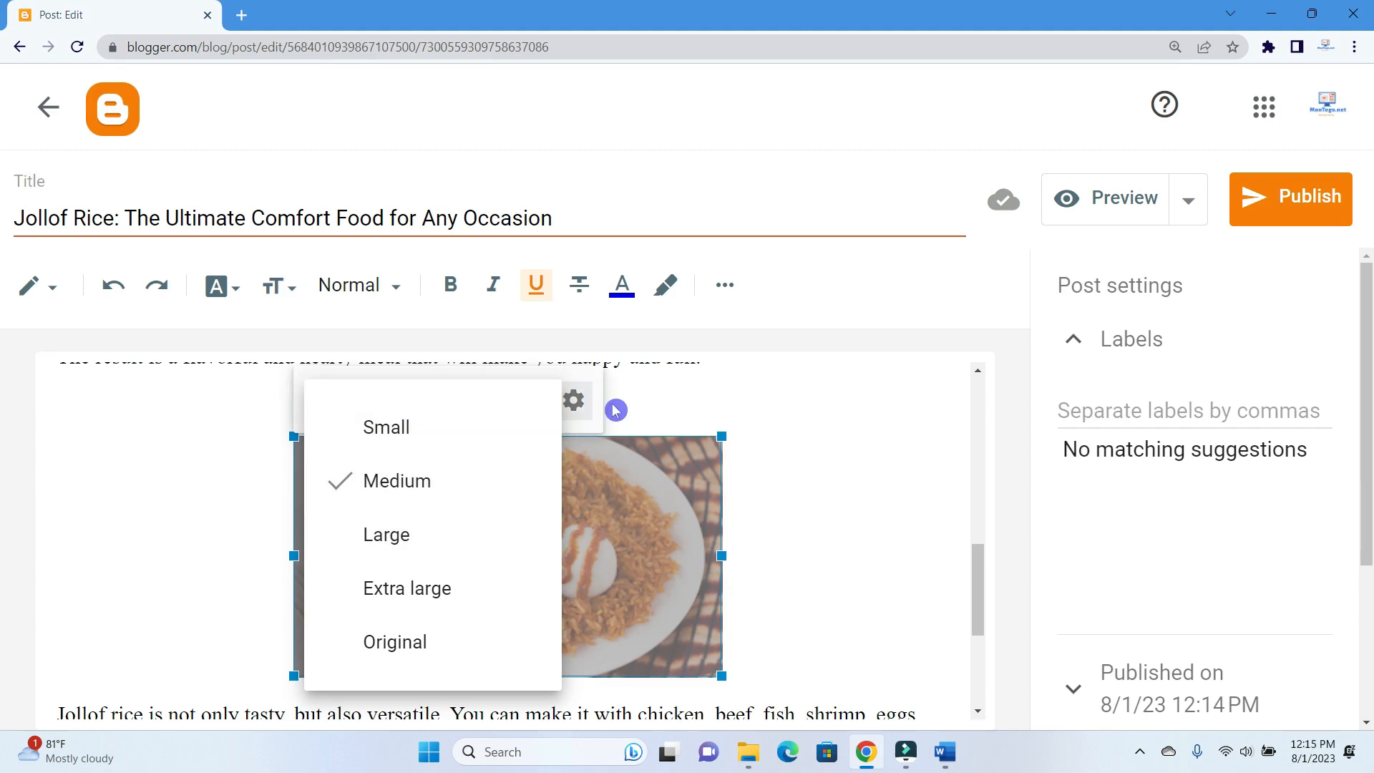
pyautogui.click(674, 384)
pyautogui.click(501, 570)
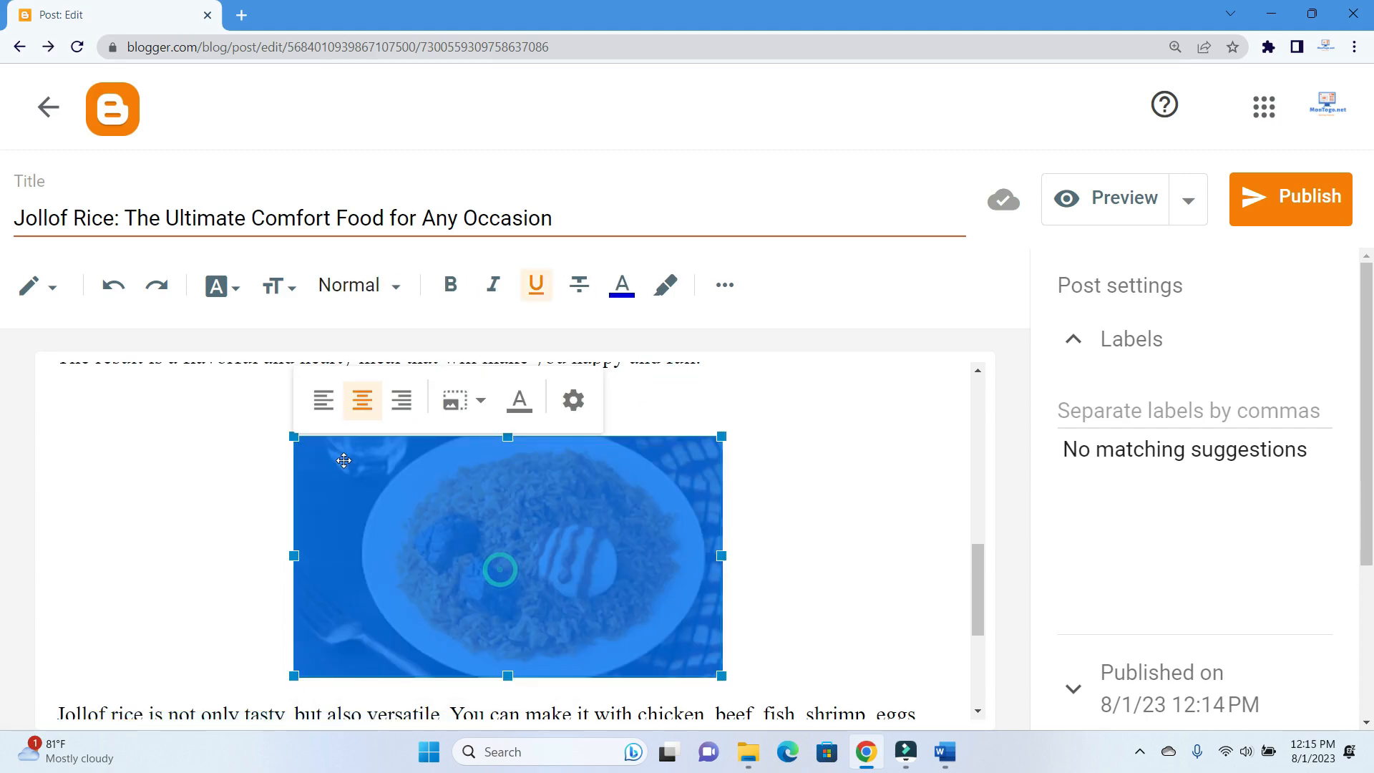
pyautogui.click(325, 409)
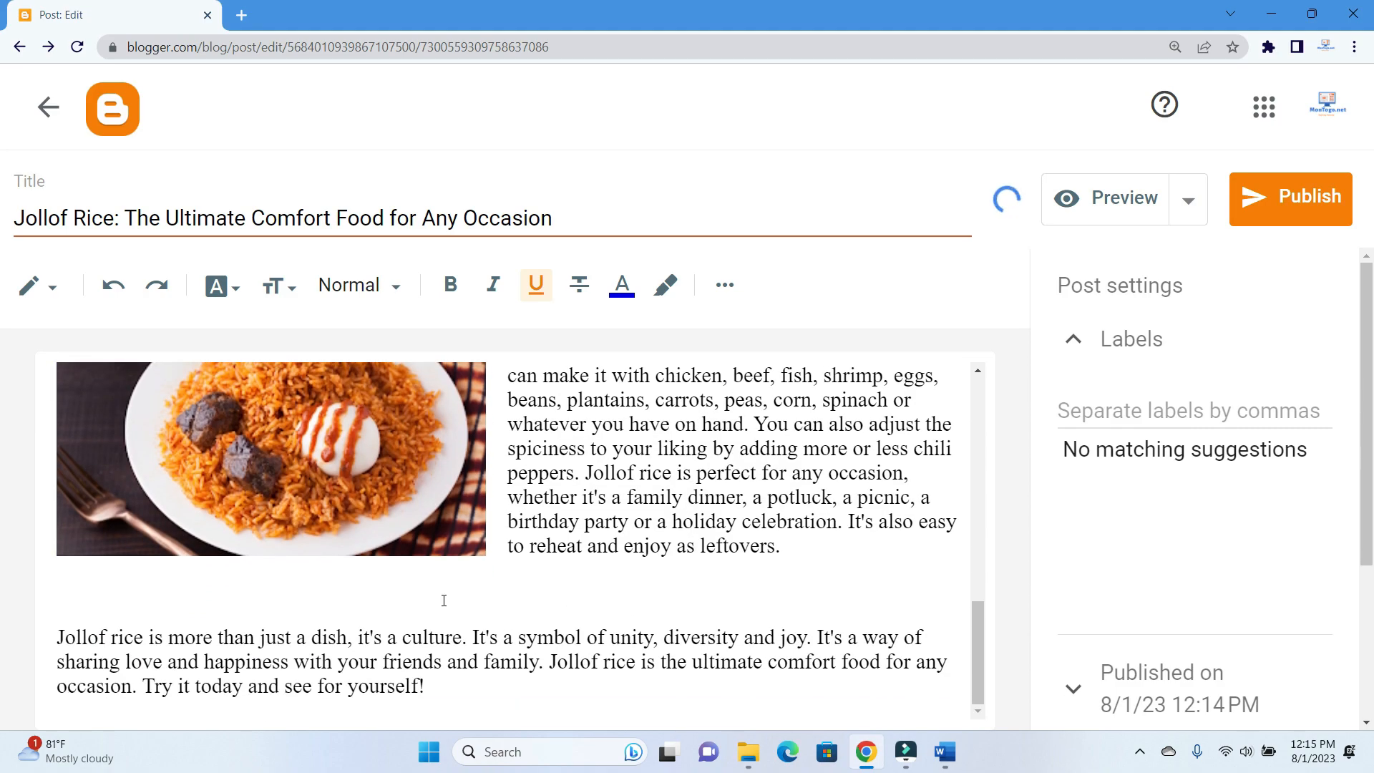
# Upload image 1 from the computer's jolloff folder and insert it at the end of the post, after "see for yourself!"
pyautogui.click(466, 684)
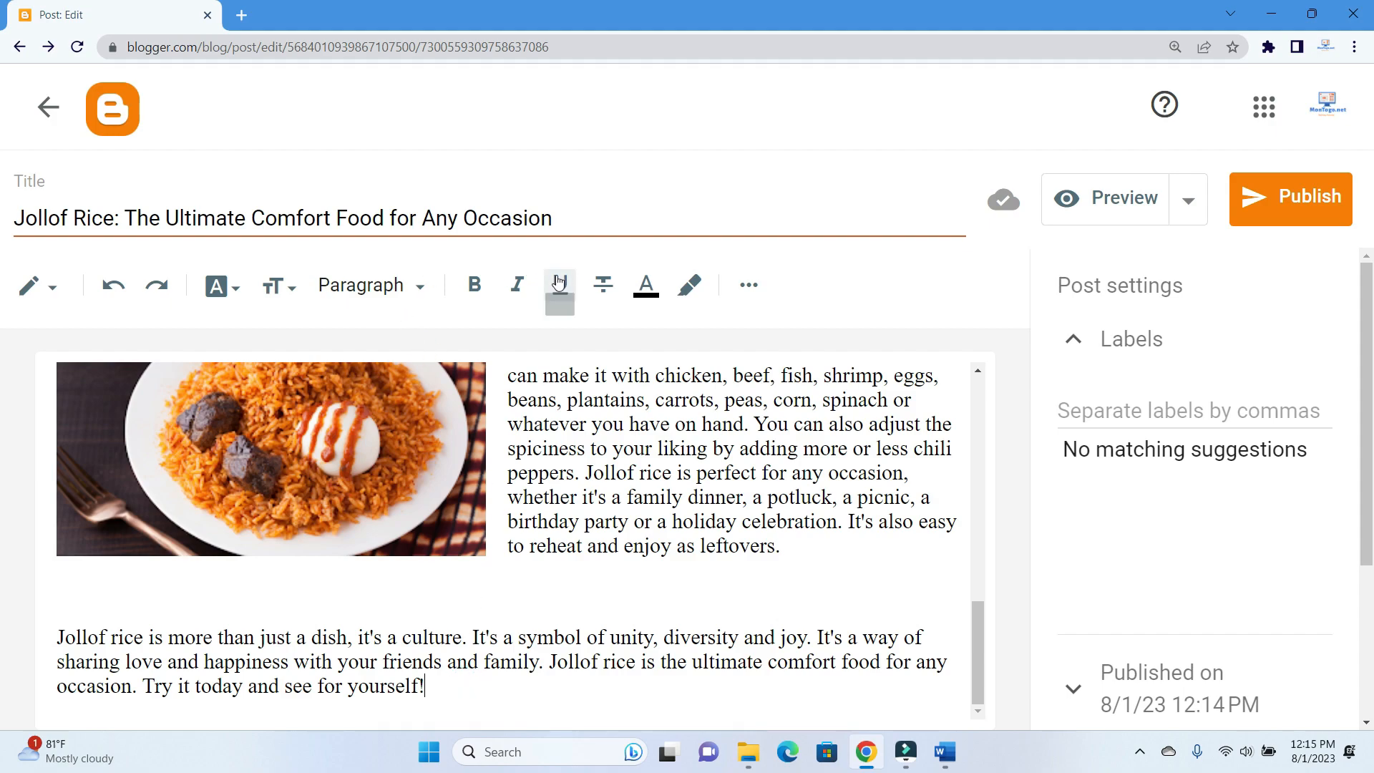
pyautogui.click(585, 281)
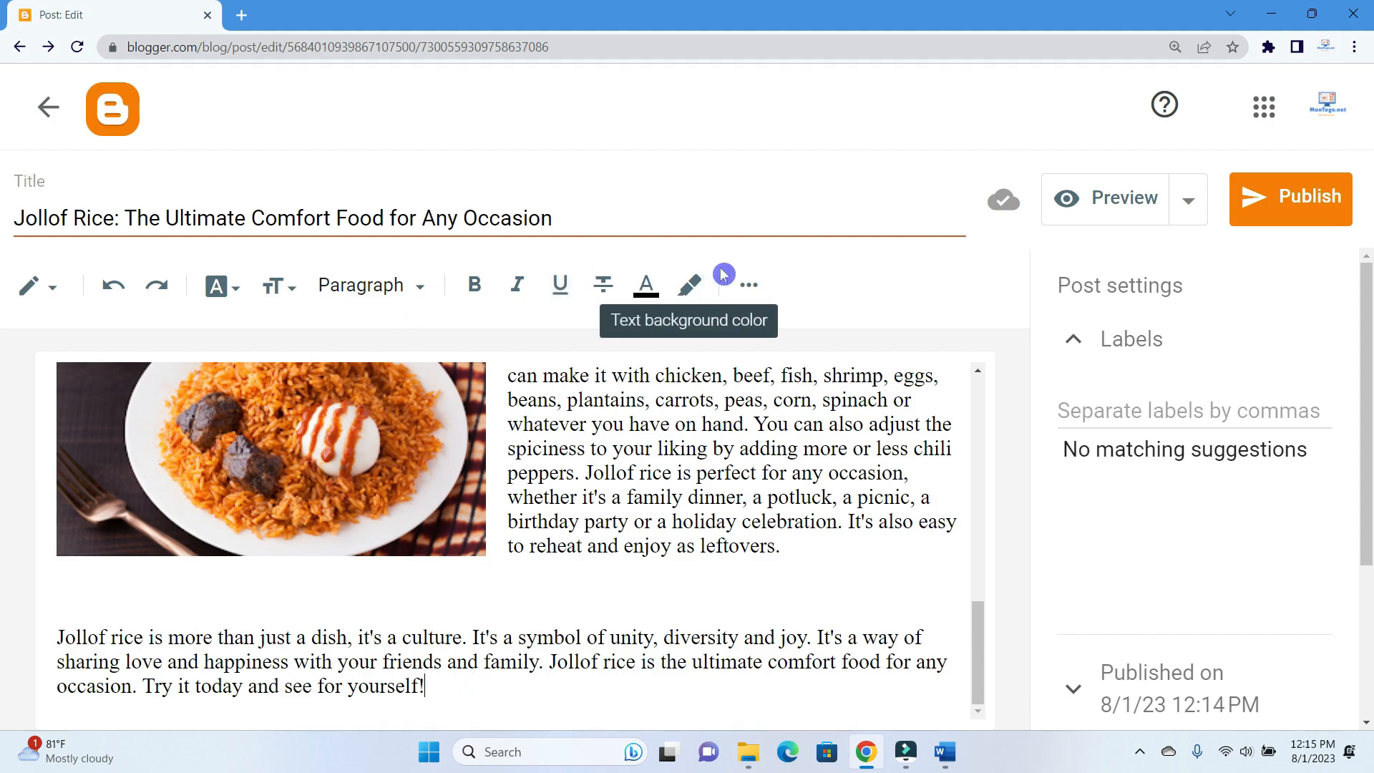
pyautogui.click(750, 284)
pyautogui.click(425, 356)
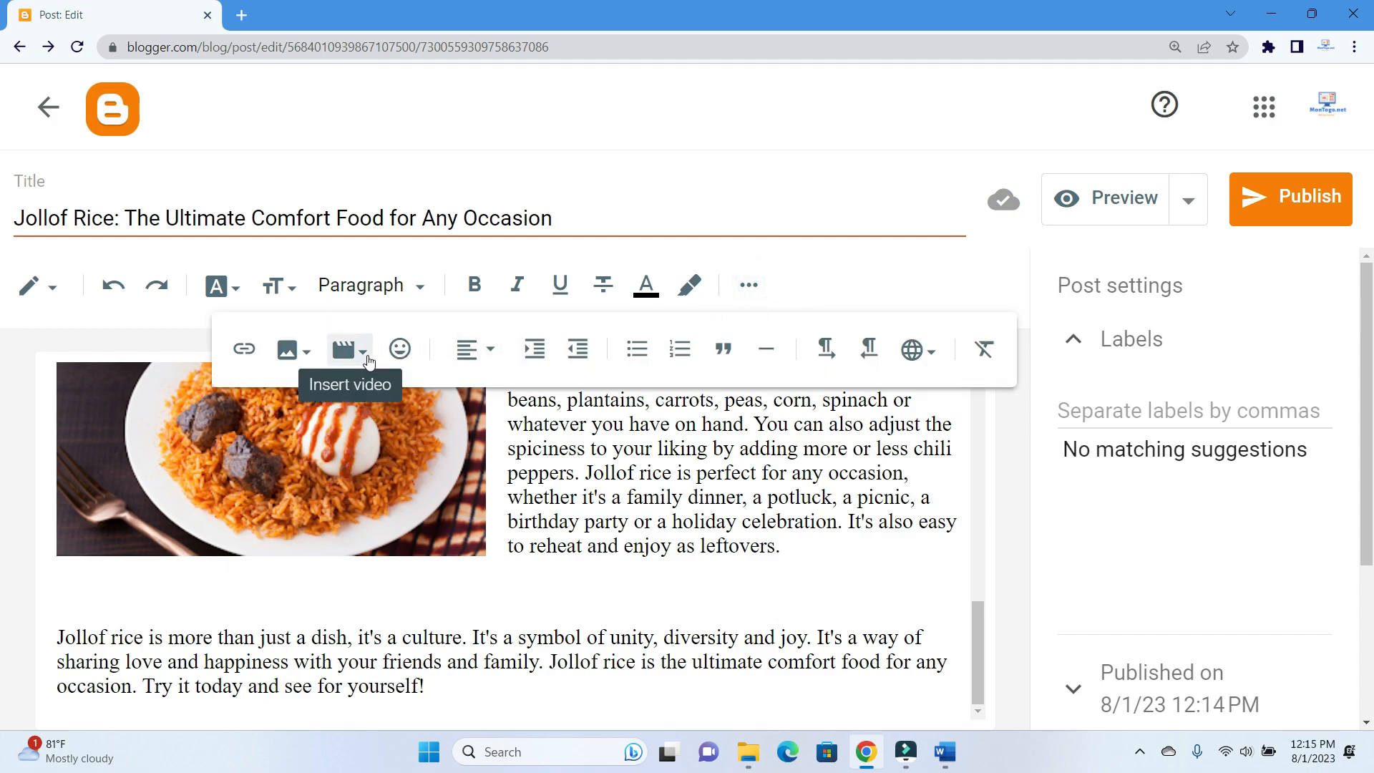
pyautogui.click(364, 352)
pyautogui.click(303, 355)
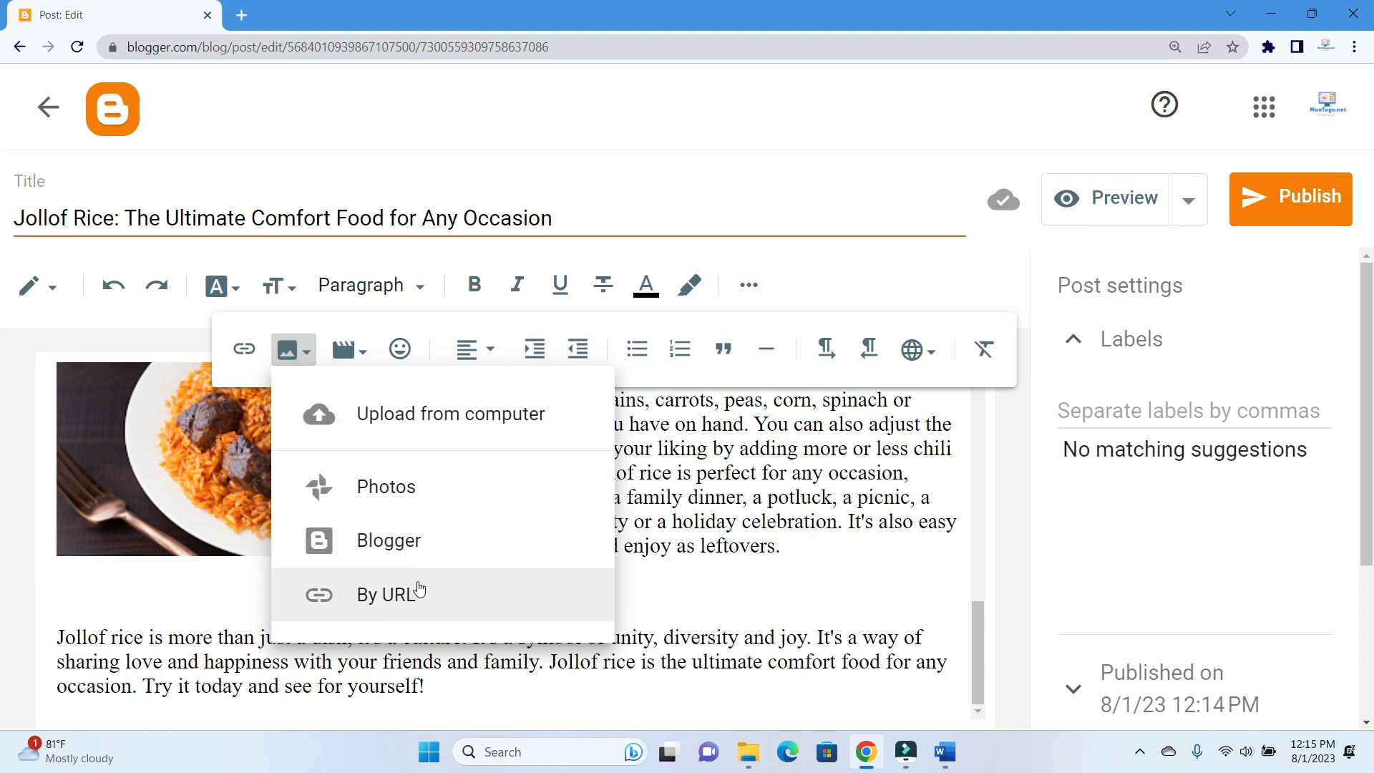
pyautogui.click(466, 422)
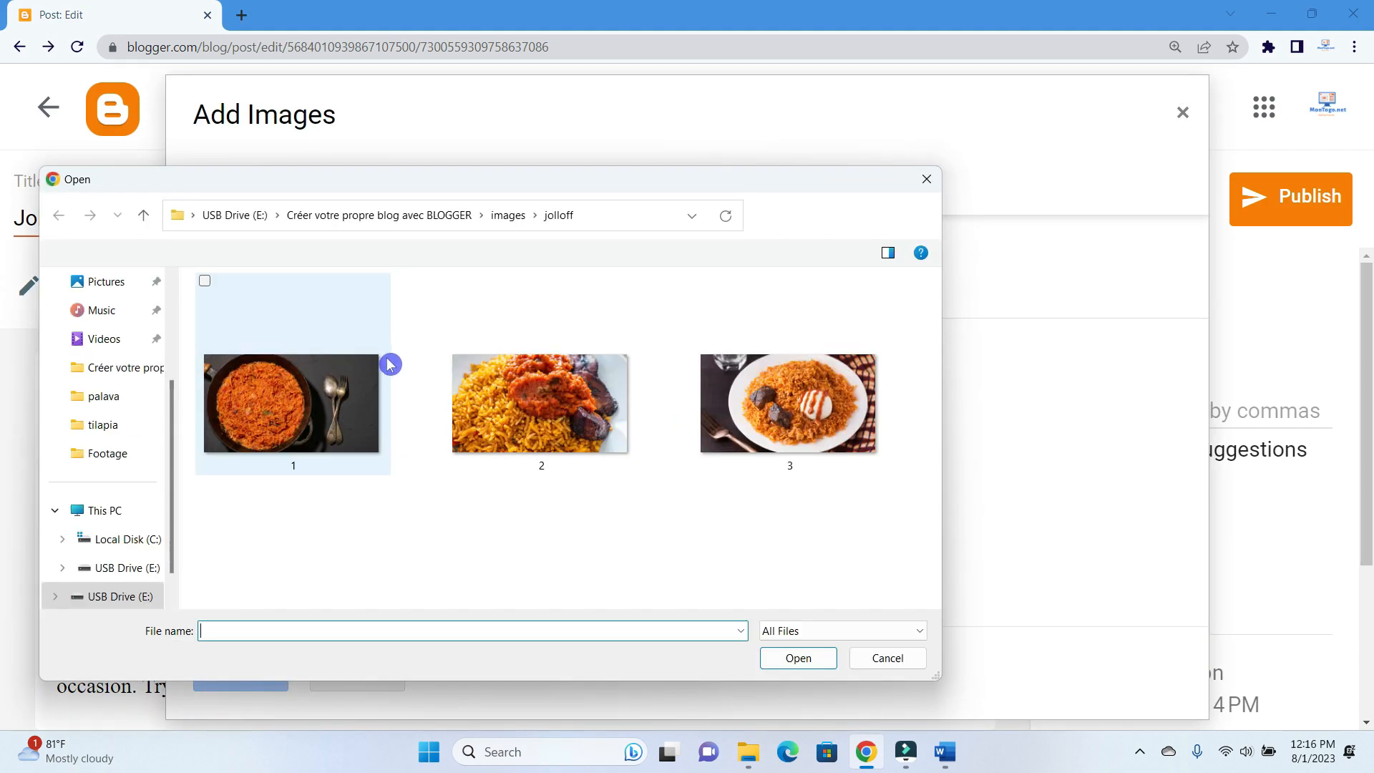
pyautogui.click(295, 424)
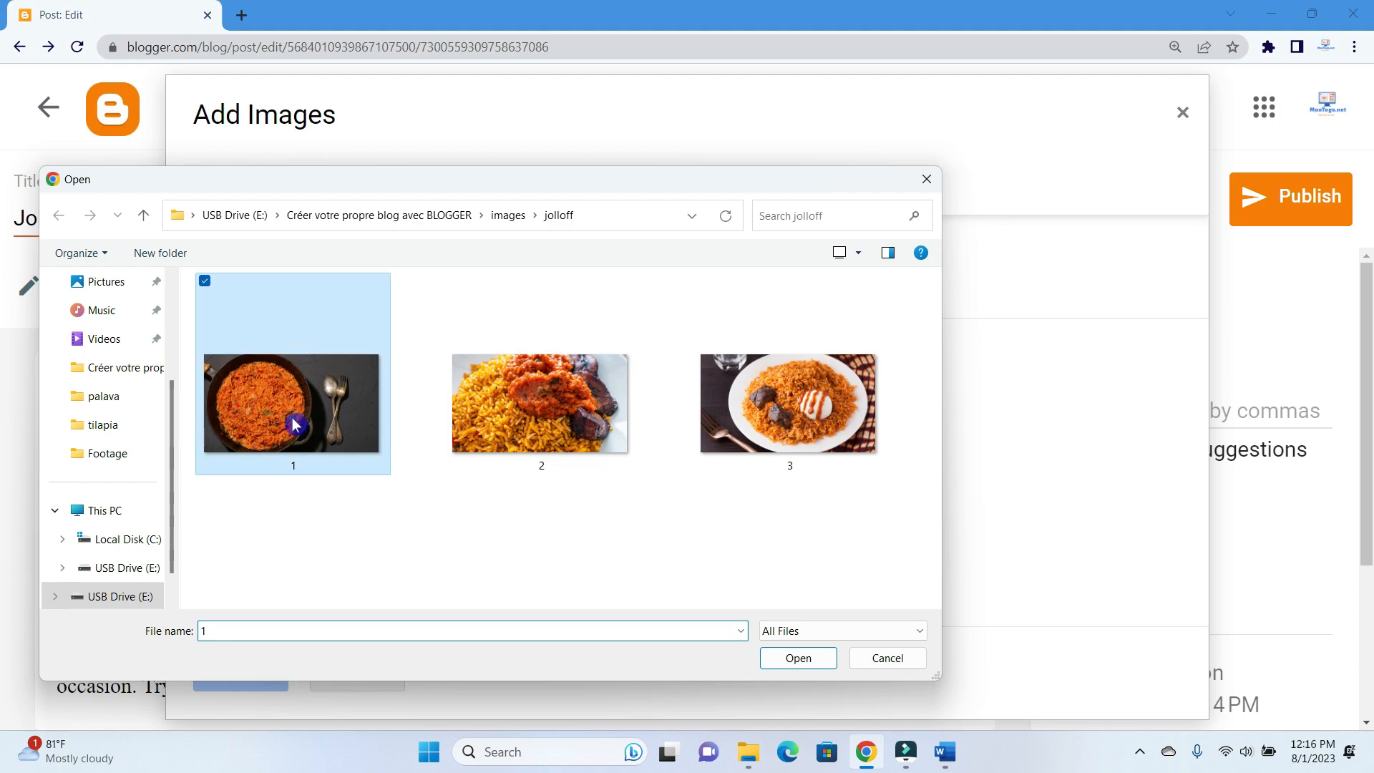
pyautogui.click(796, 659)
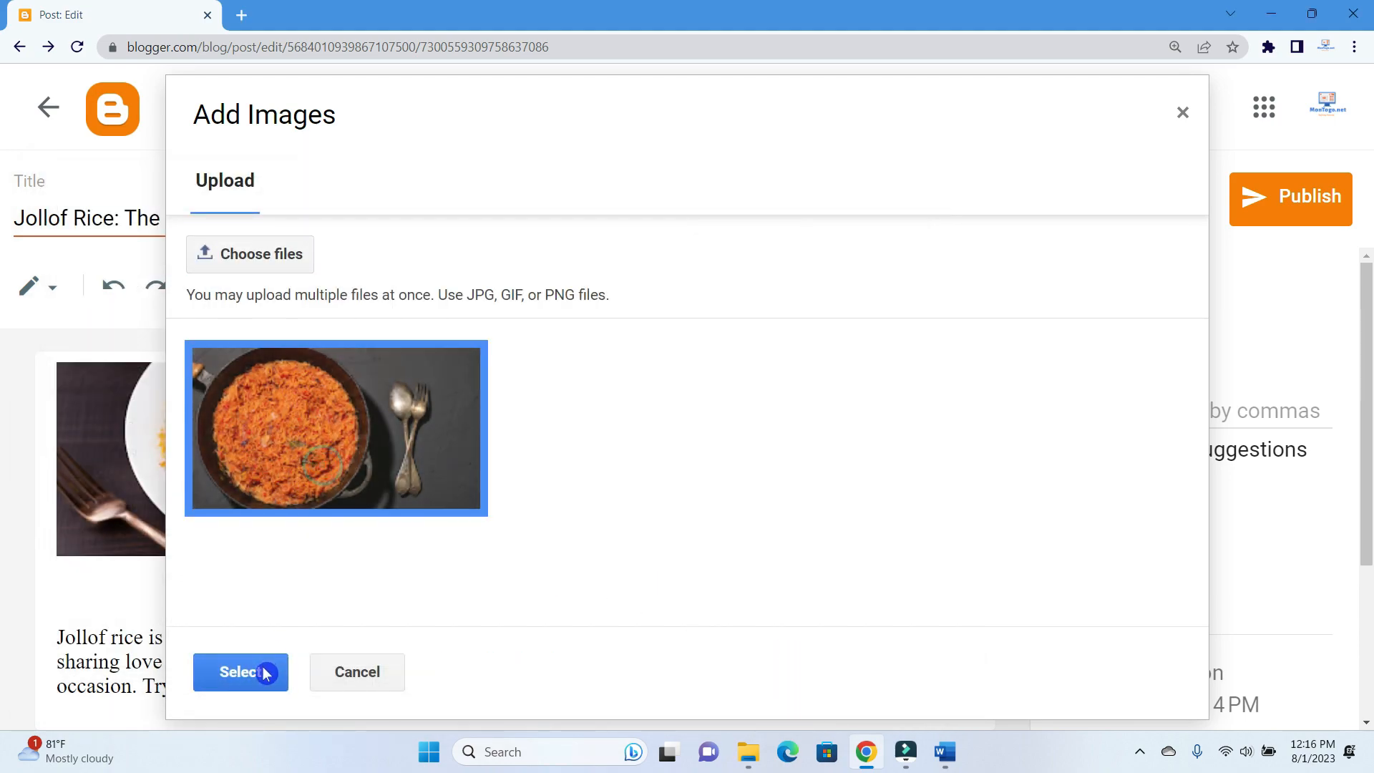
pyautogui.click(253, 674)
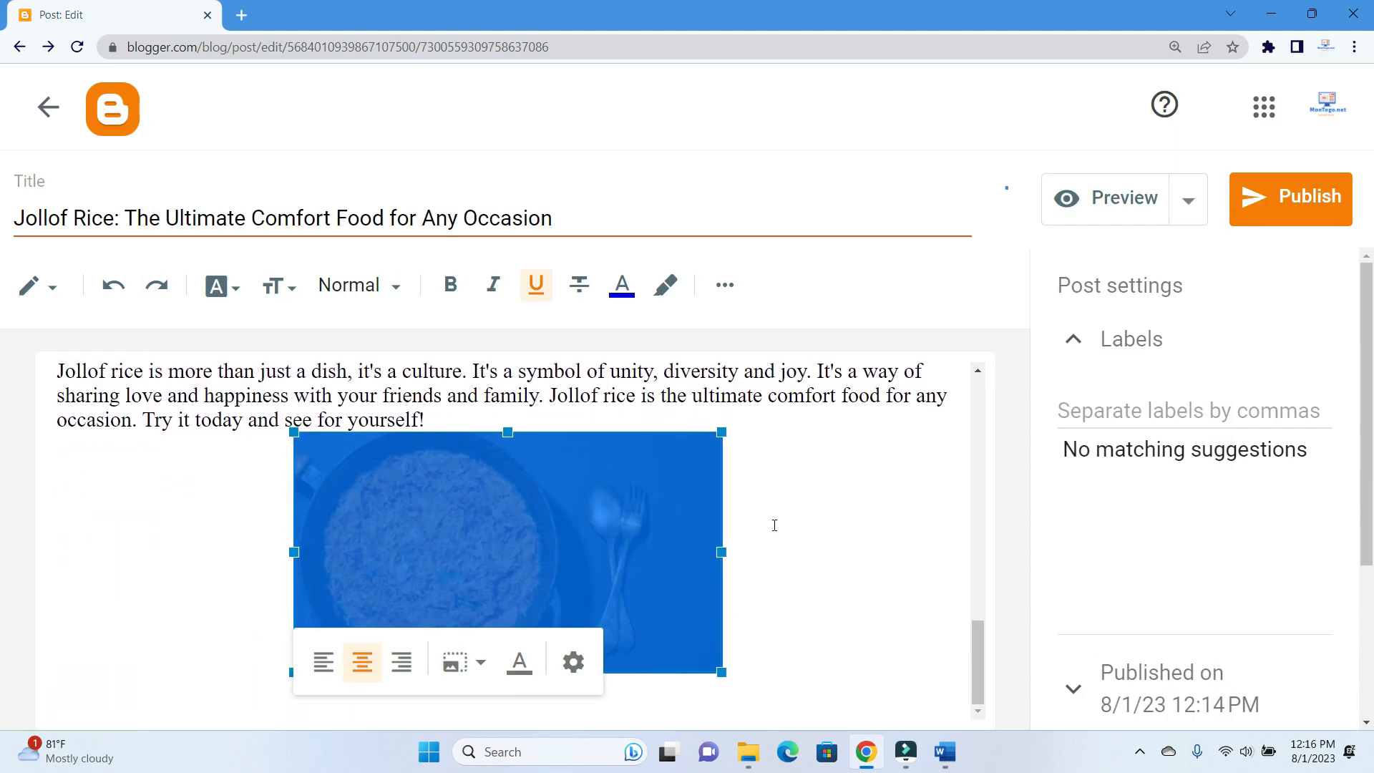
# Review the whole post, checking how the three images are placed around the paragraphs
pyautogui.scroll(1, 774, 525)
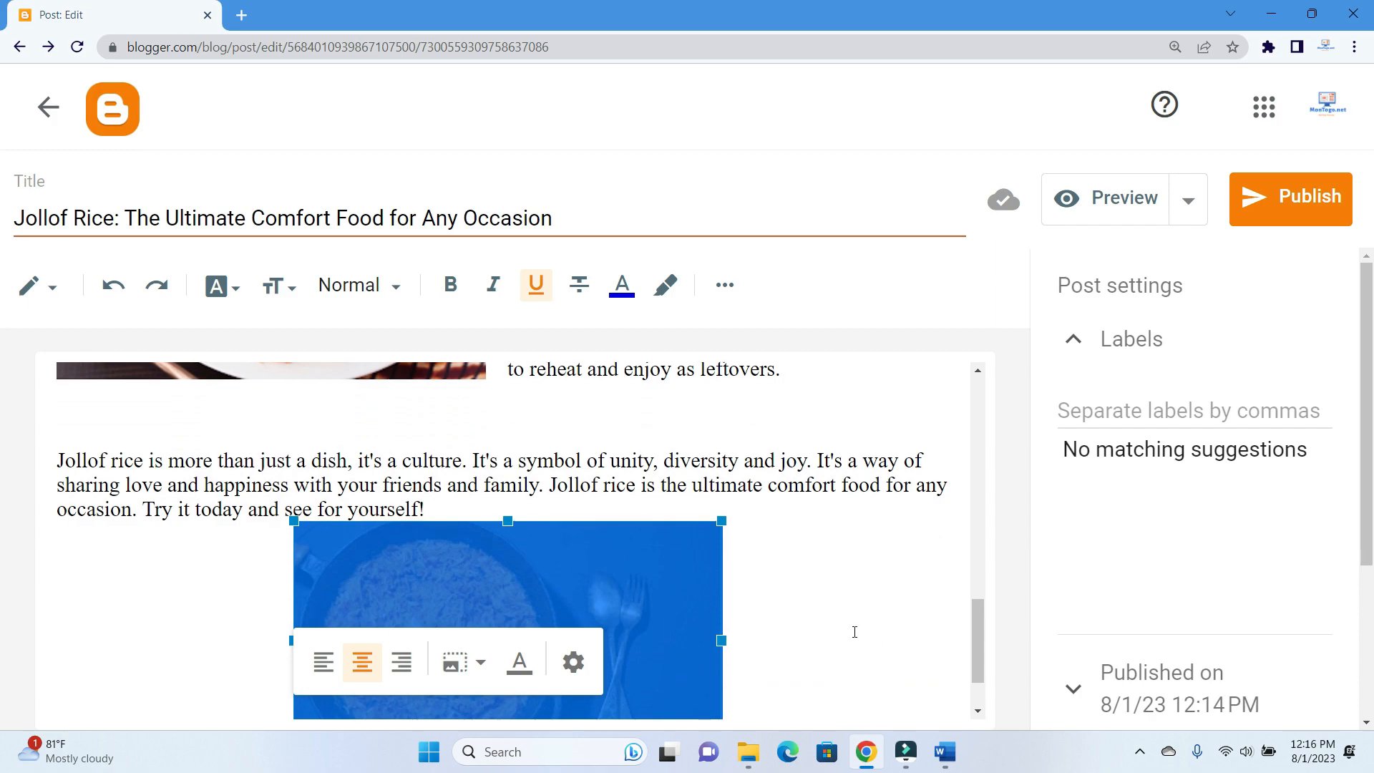
pyautogui.scroll(2, 908, 620)
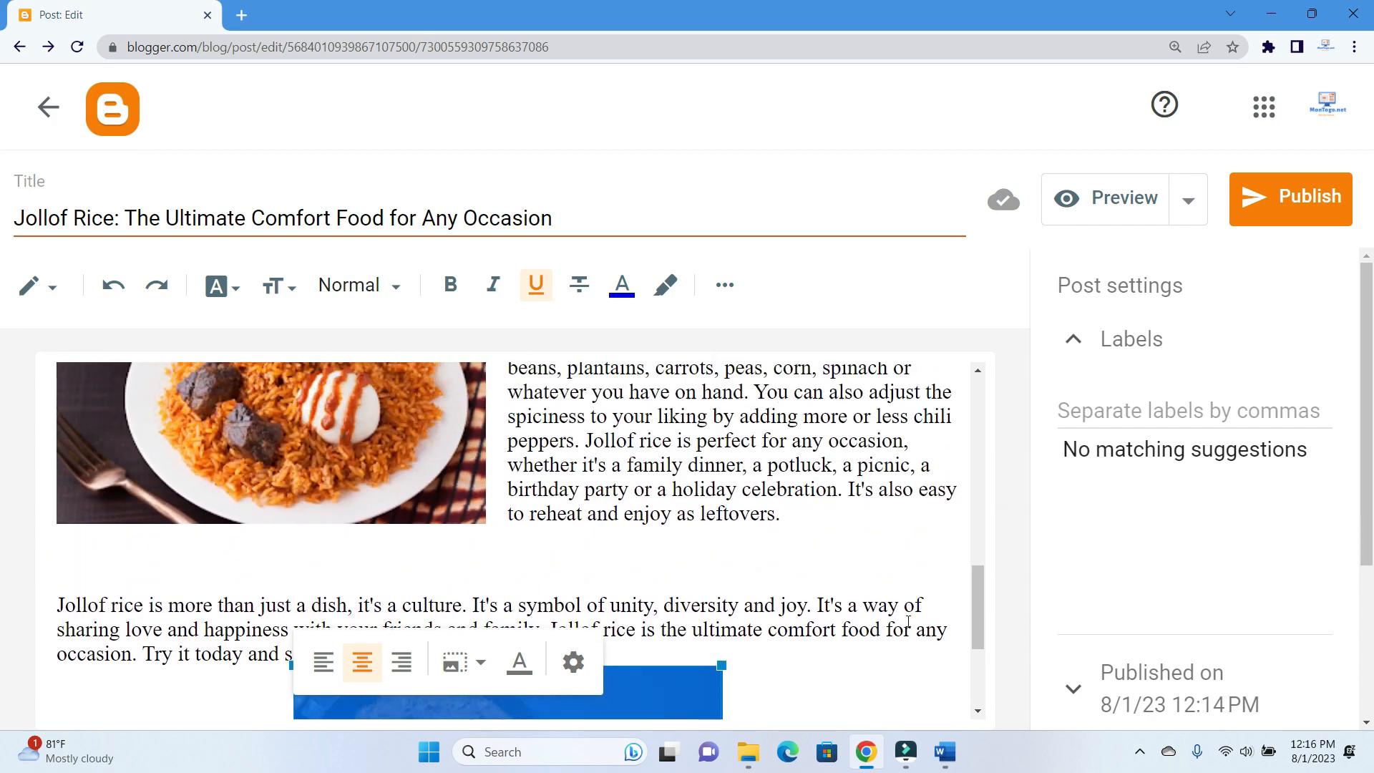
pyautogui.scroll(4, 908, 621)
pyautogui.scroll(-4, 908, 620)
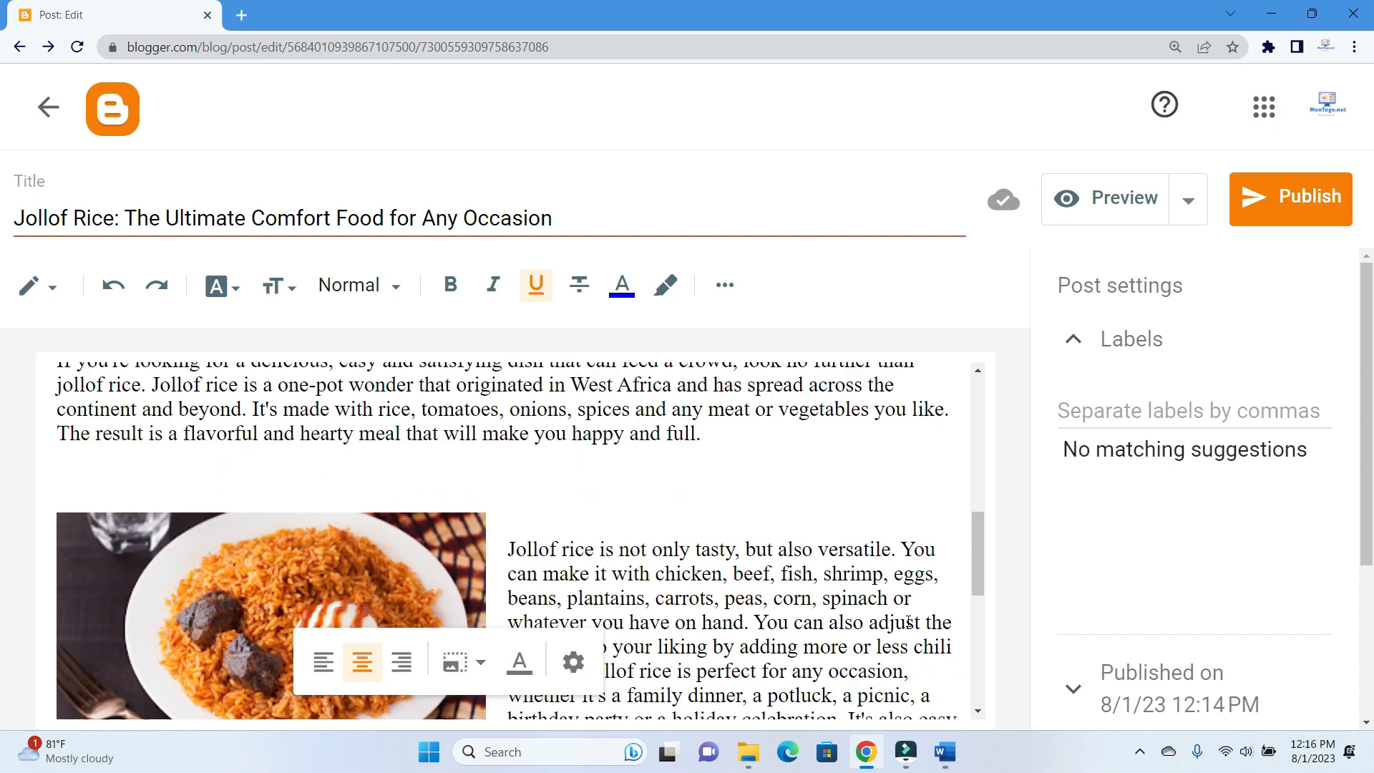
pyautogui.click(856, 555)
pyautogui.scroll(-3, 852, 537)
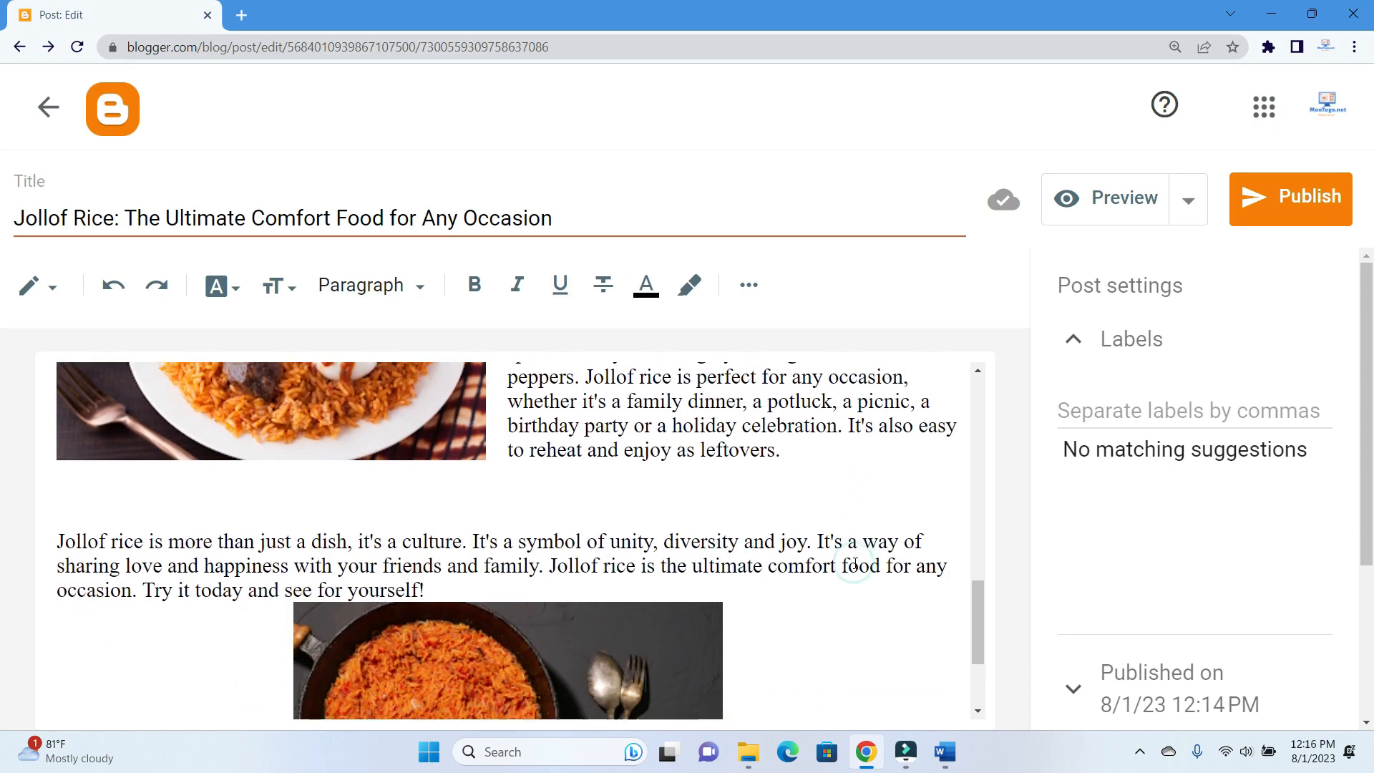
pyautogui.scroll(1, 849, 516)
pyautogui.scroll(1, 849, 515)
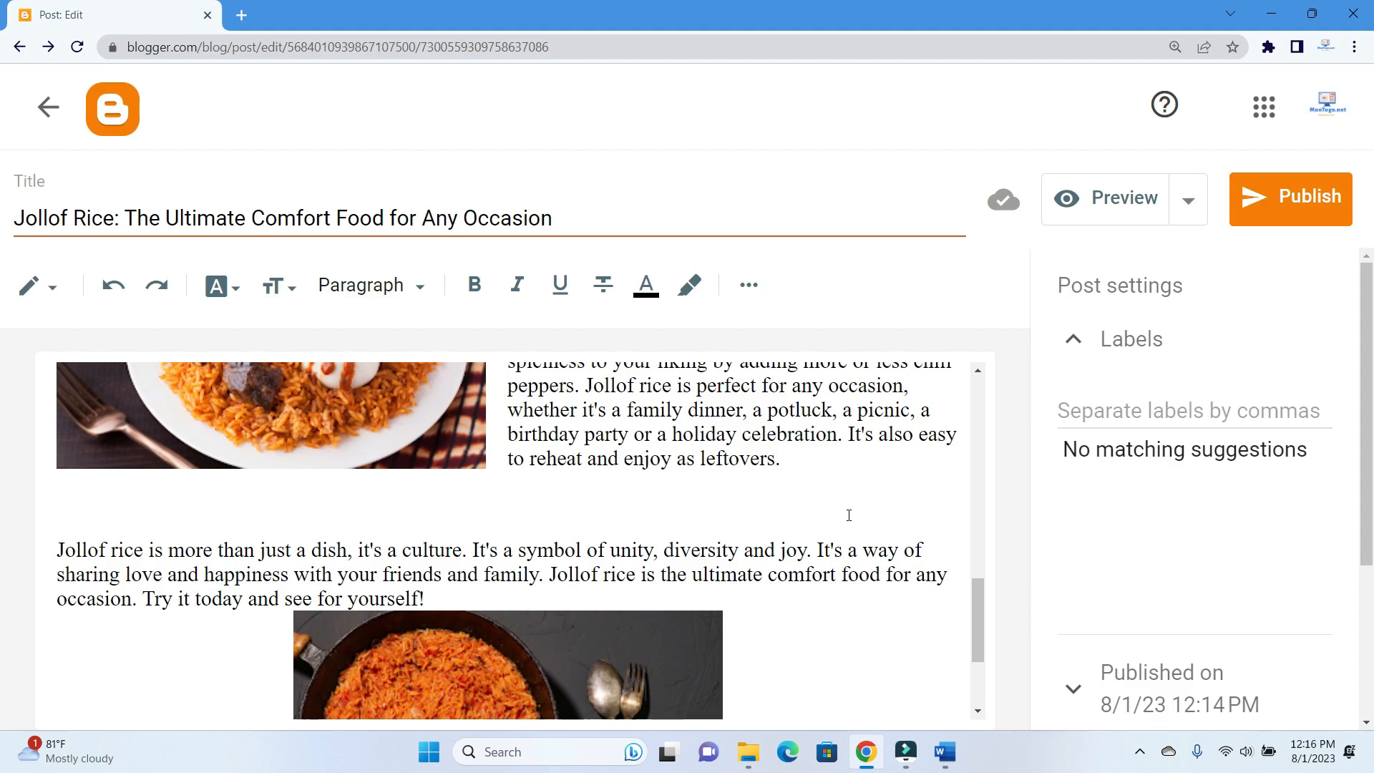
pyautogui.scroll(1, 849, 516)
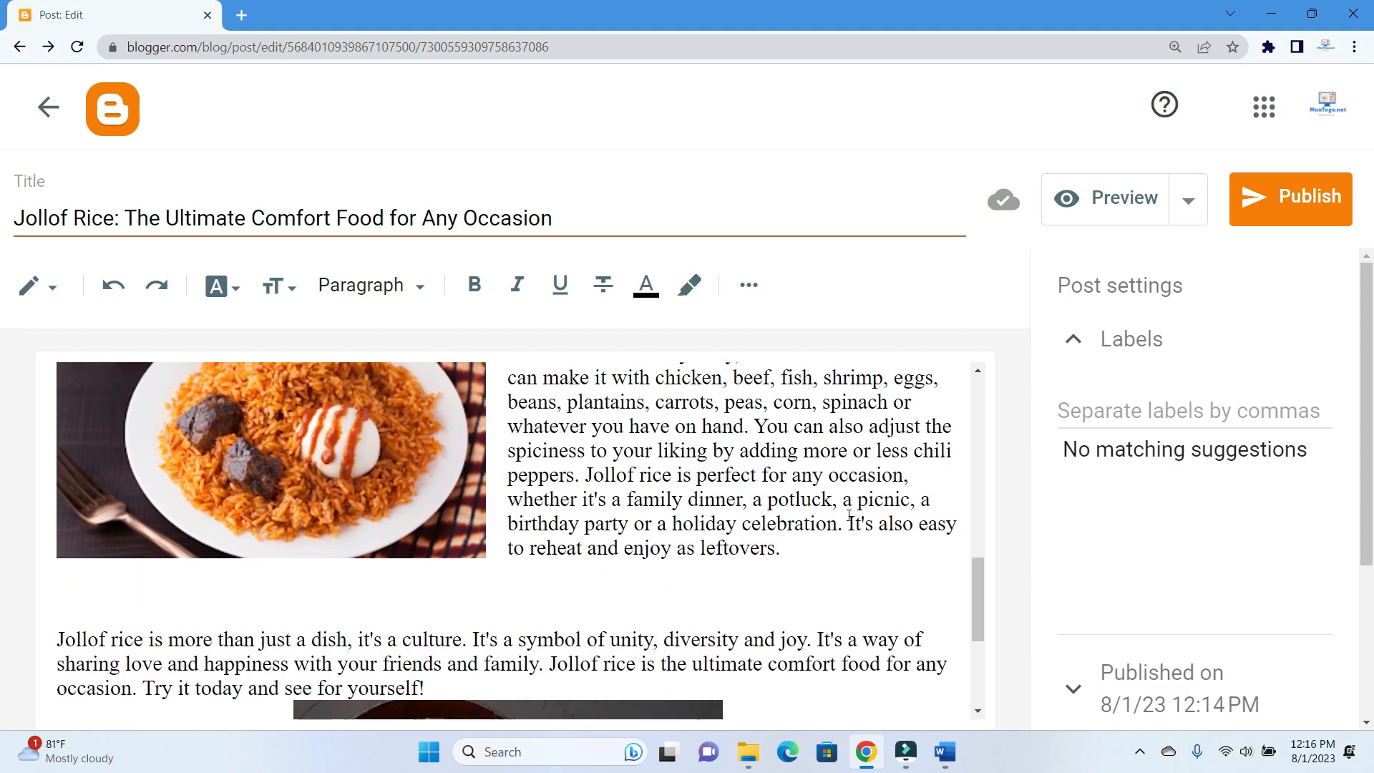
pyautogui.scroll(-1, 849, 515)
pyautogui.scroll(3, 849, 516)
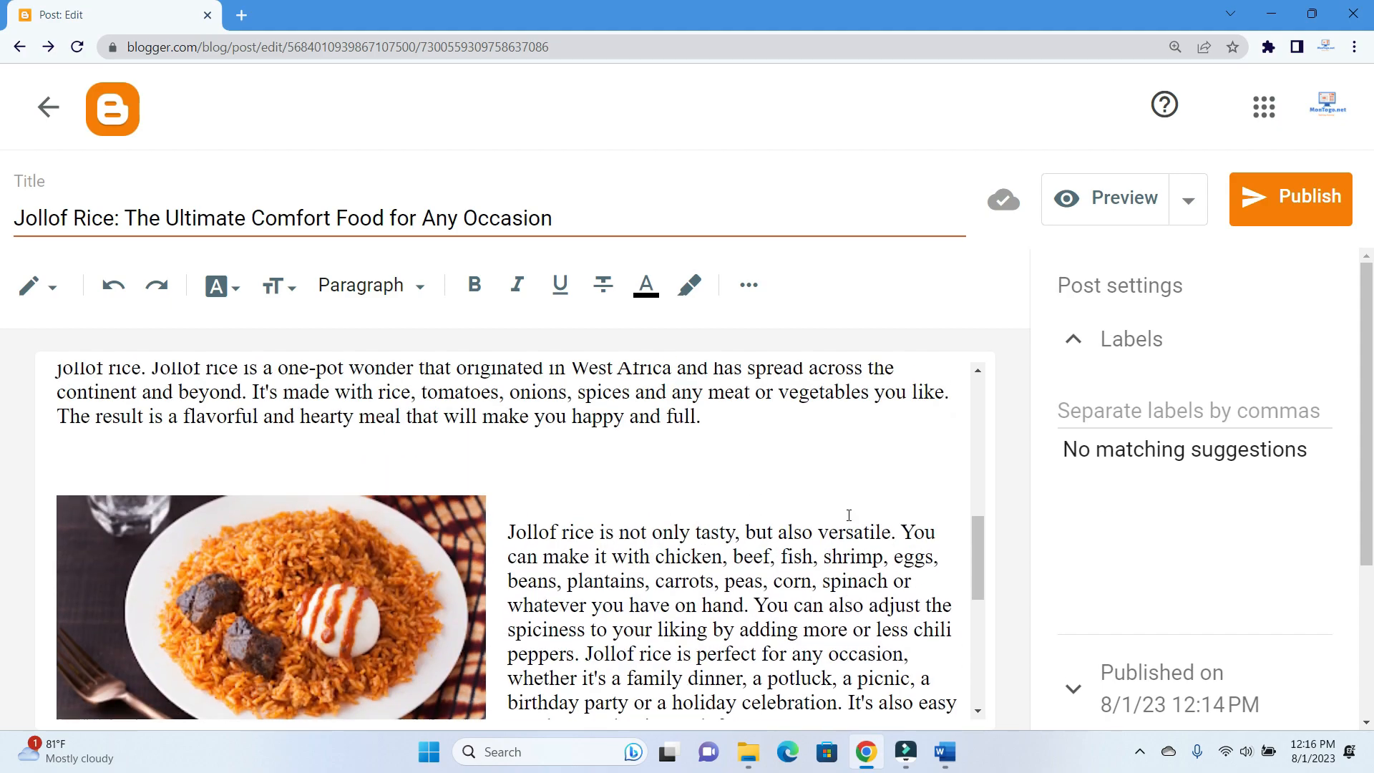
pyautogui.scroll(-2, 848, 515)
pyautogui.scroll(2, 849, 516)
pyautogui.scroll(-3, 849, 515)
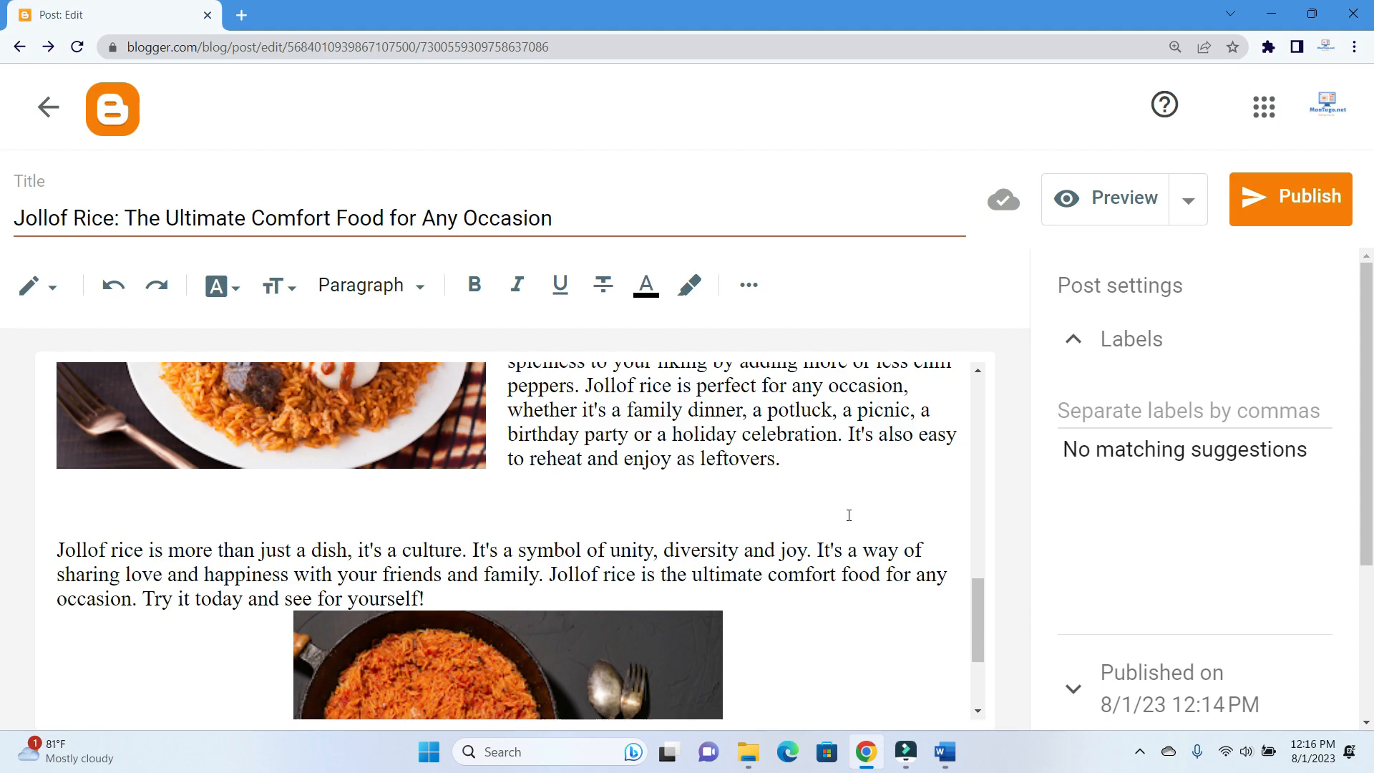
pyautogui.scroll(5, 849, 516)
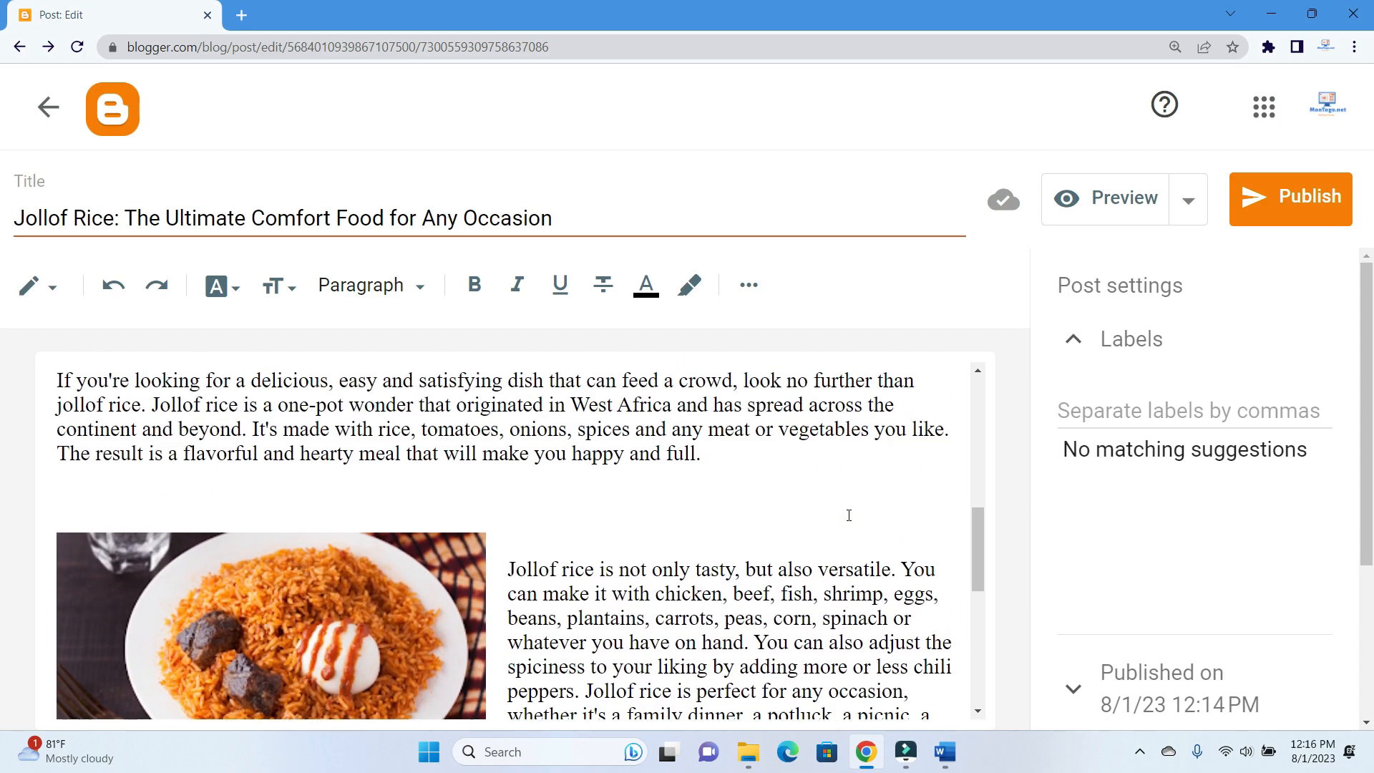
pyautogui.scroll(3, 849, 516)
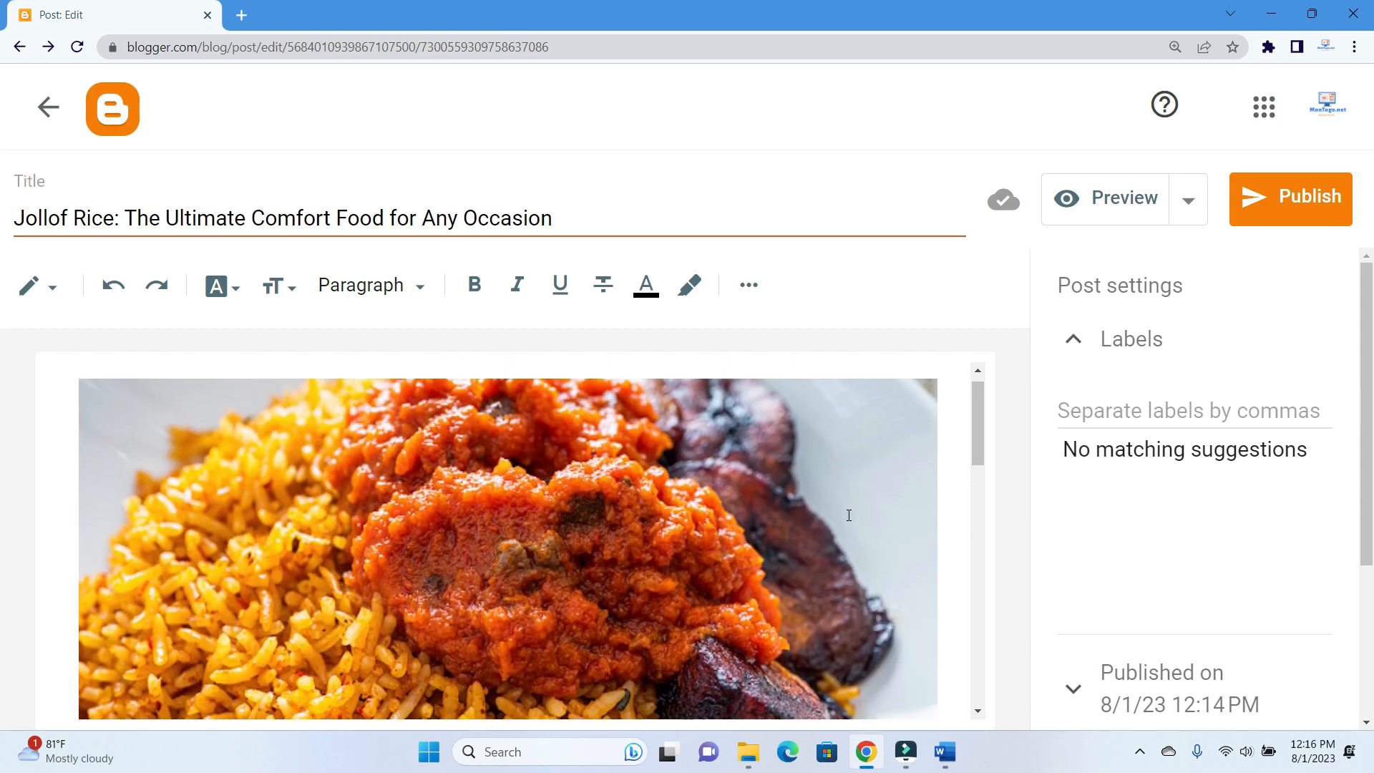
pyautogui.scroll(-8, 849, 516)
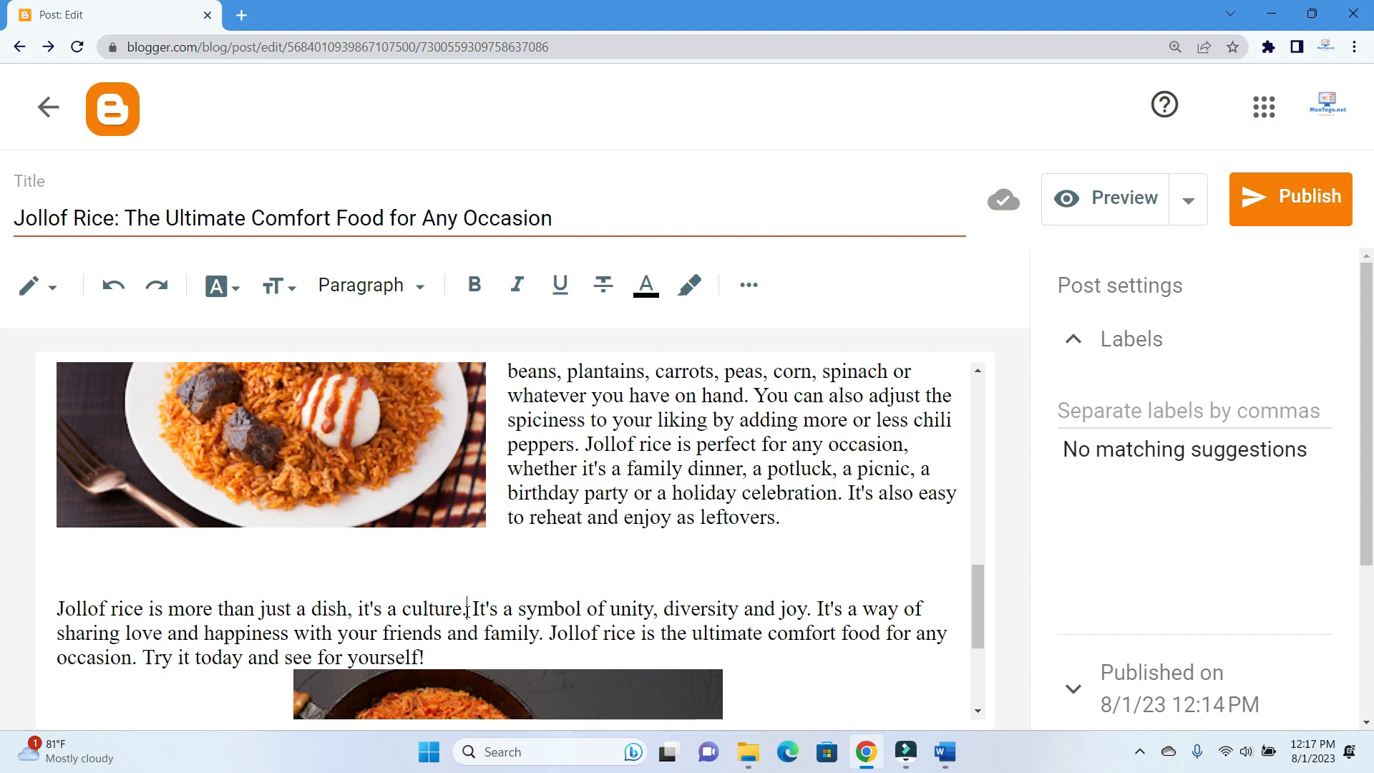
# Select the sentence "Jollof rice is more than just a dish, it's a culture." and copy the YouTube link under Post 3 in the Word document
pyautogui.moveTo(468, 610); pyautogui.dragTo(55, 610)
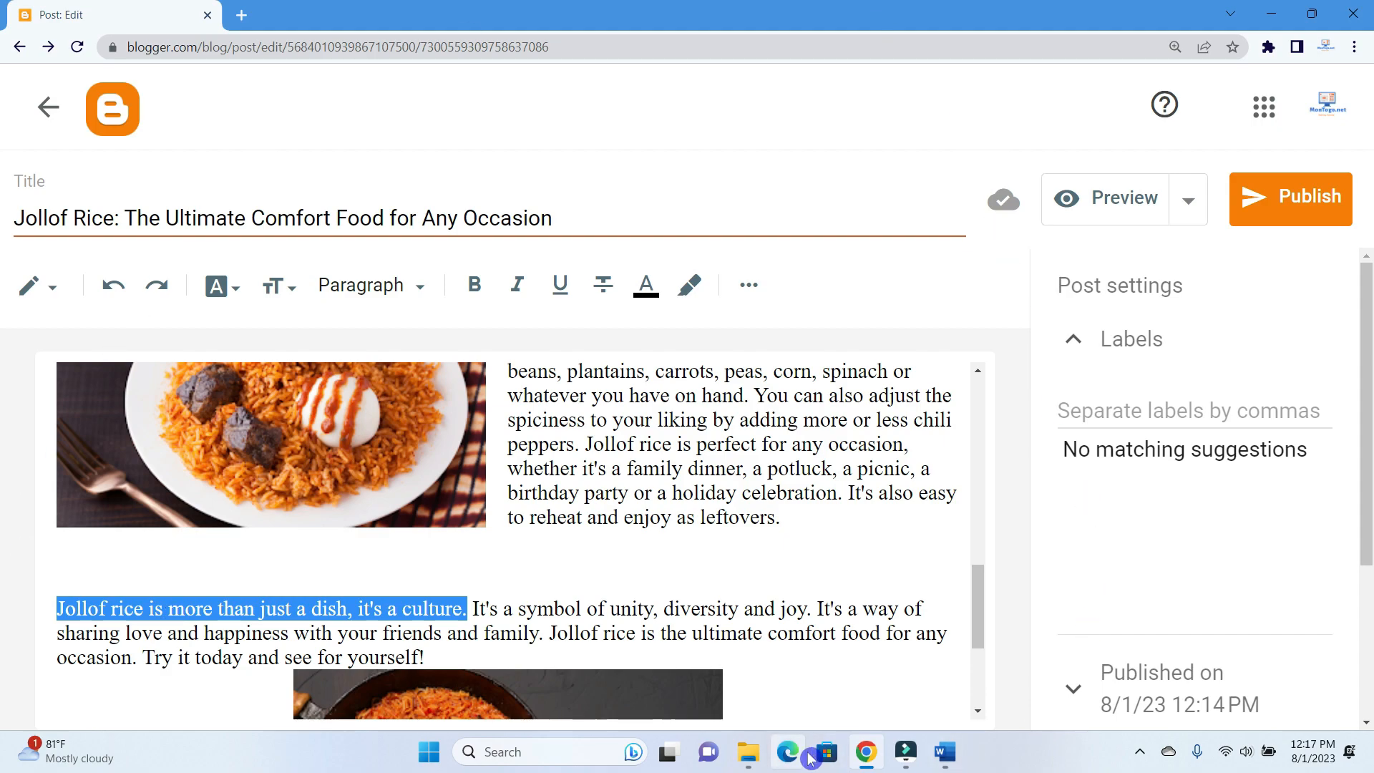
pyautogui.click(944, 752)
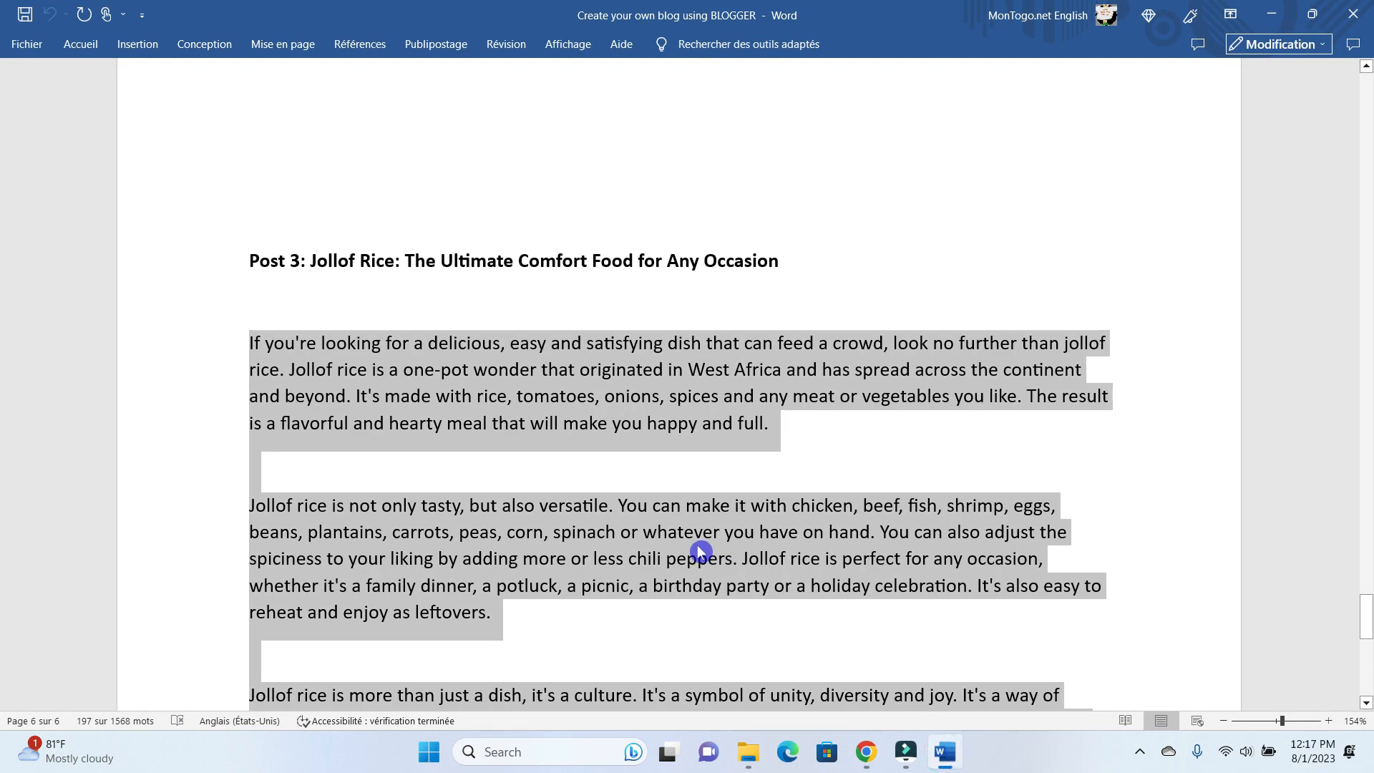
pyautogui.scroll(-3, 886, 544)
pyautogui.click(886, 544)
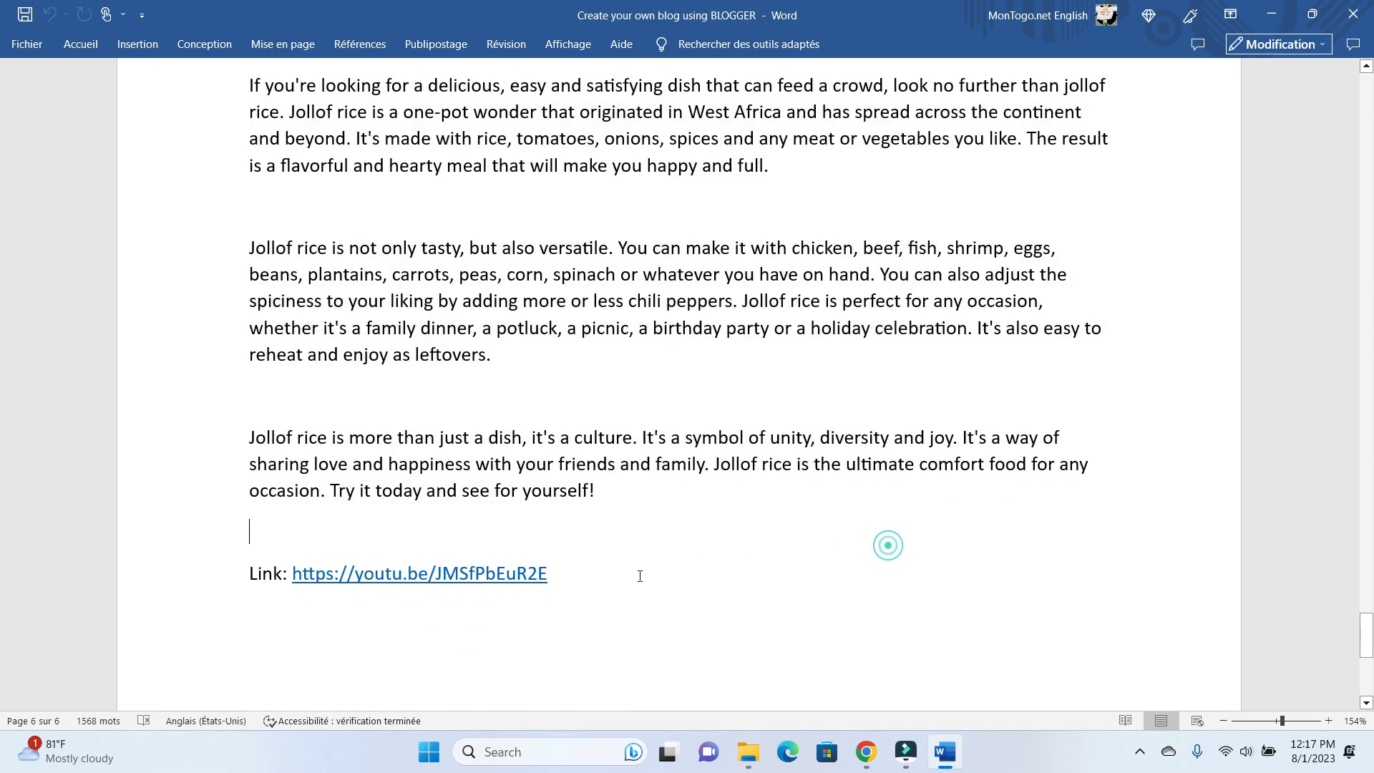
pyautogui.doubleClick(568, 573)
pyautogui.hotkey('ctrl', 'c')
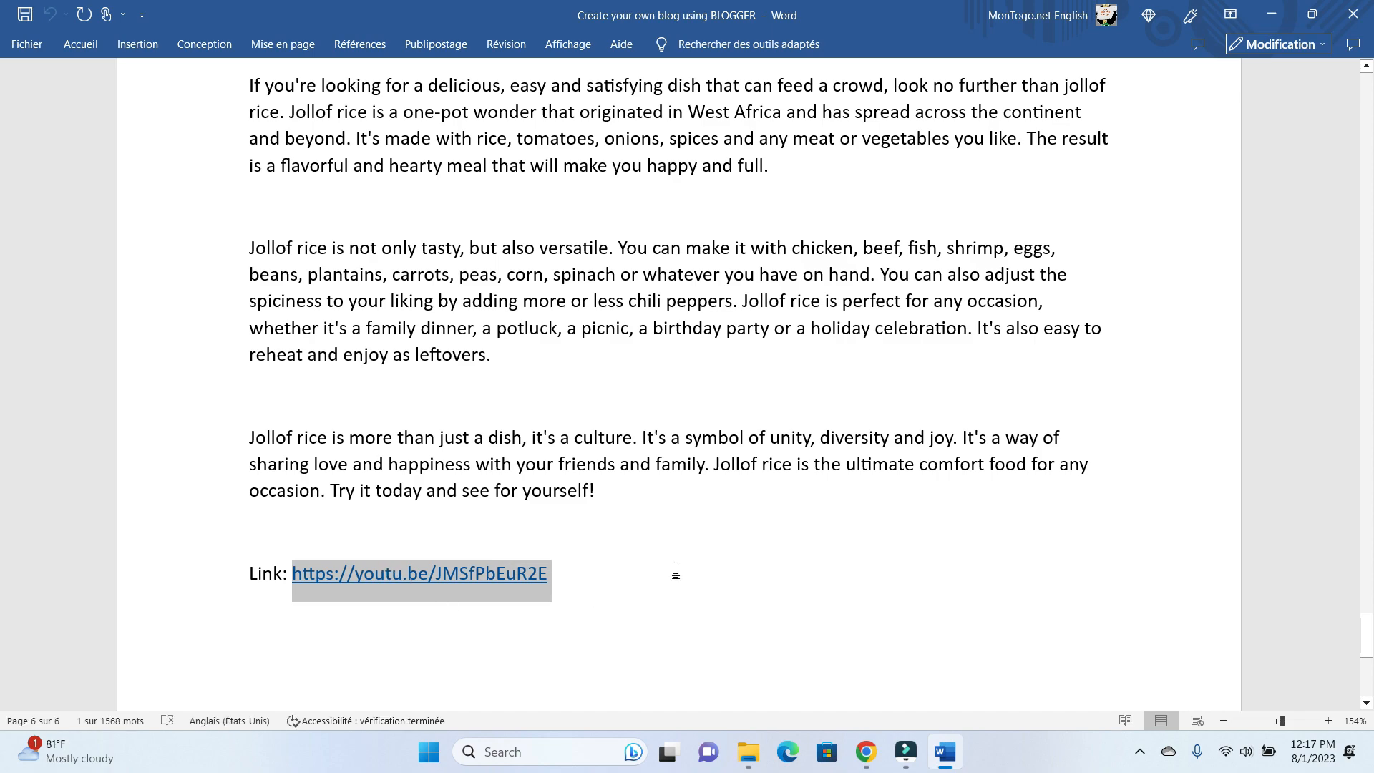
pyautogui.click(1260, 14)
pyautogui.click(788, 751)
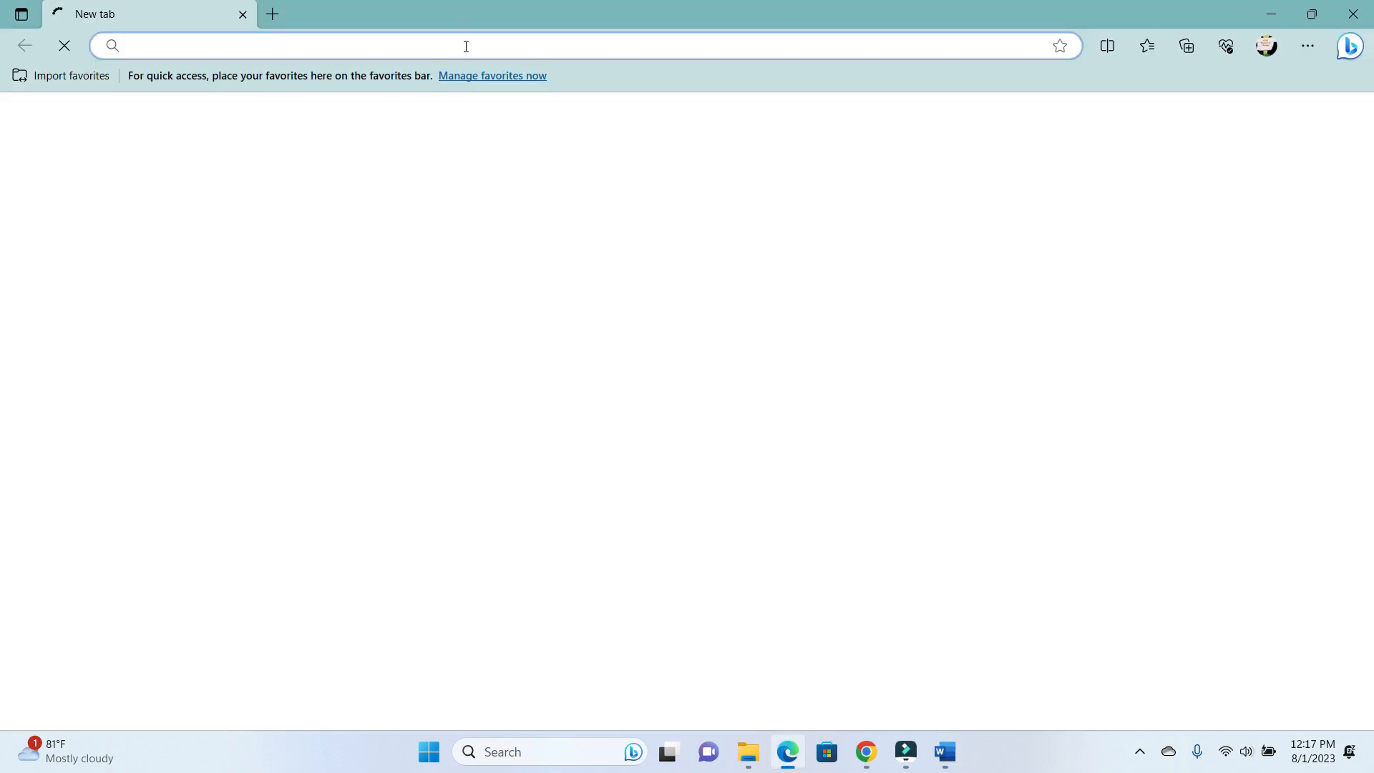
pyautogui.click(466, 43)
pyautogui.hotkey('ctrl', 'v')
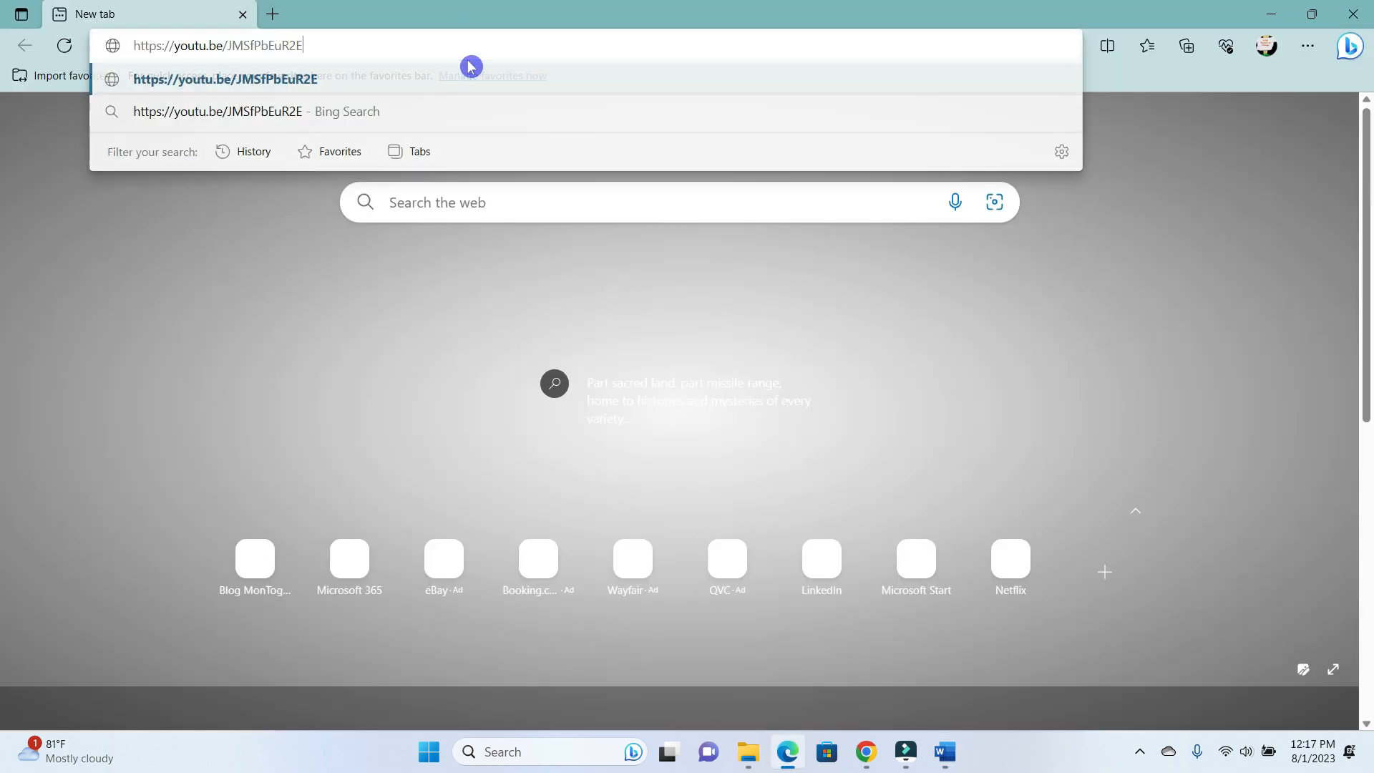
pyautogui.click(478, 74)
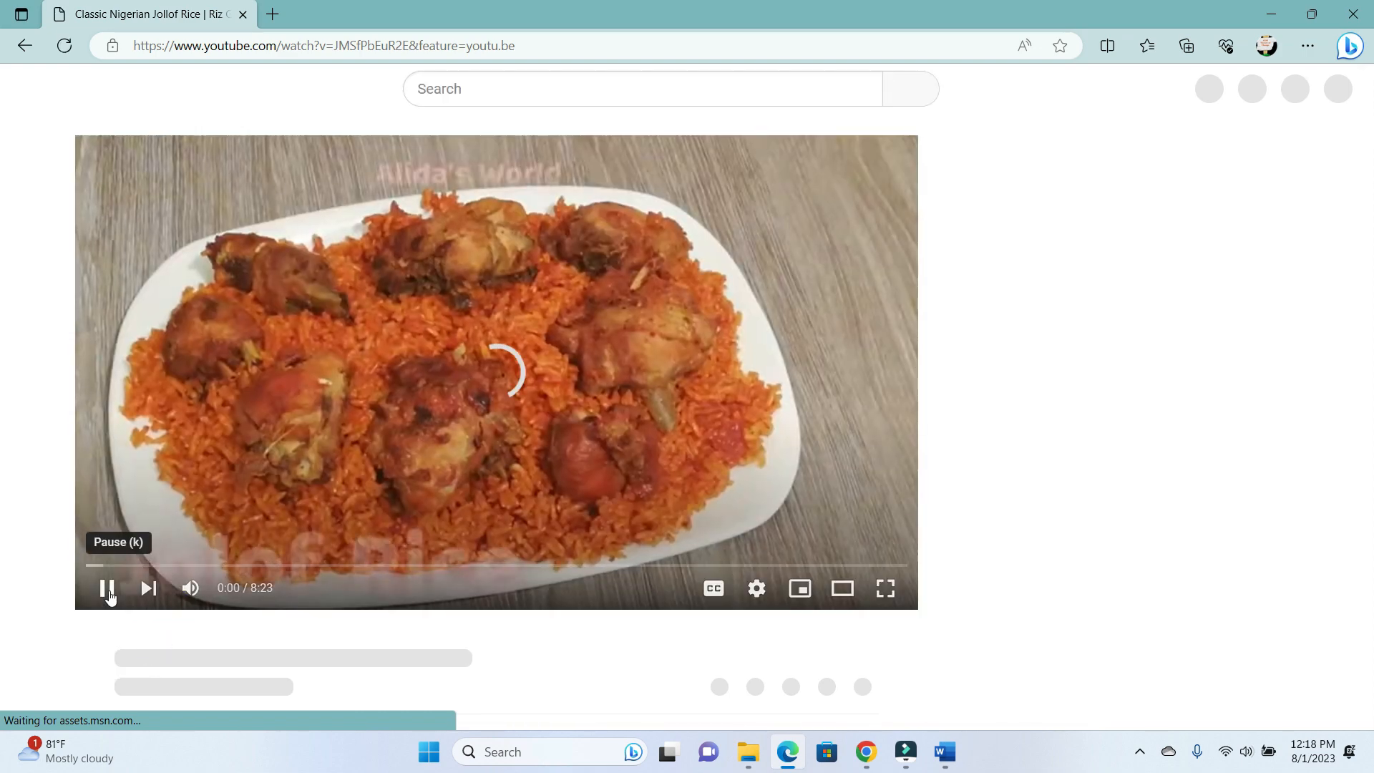
pyautogui.click(108, 589)
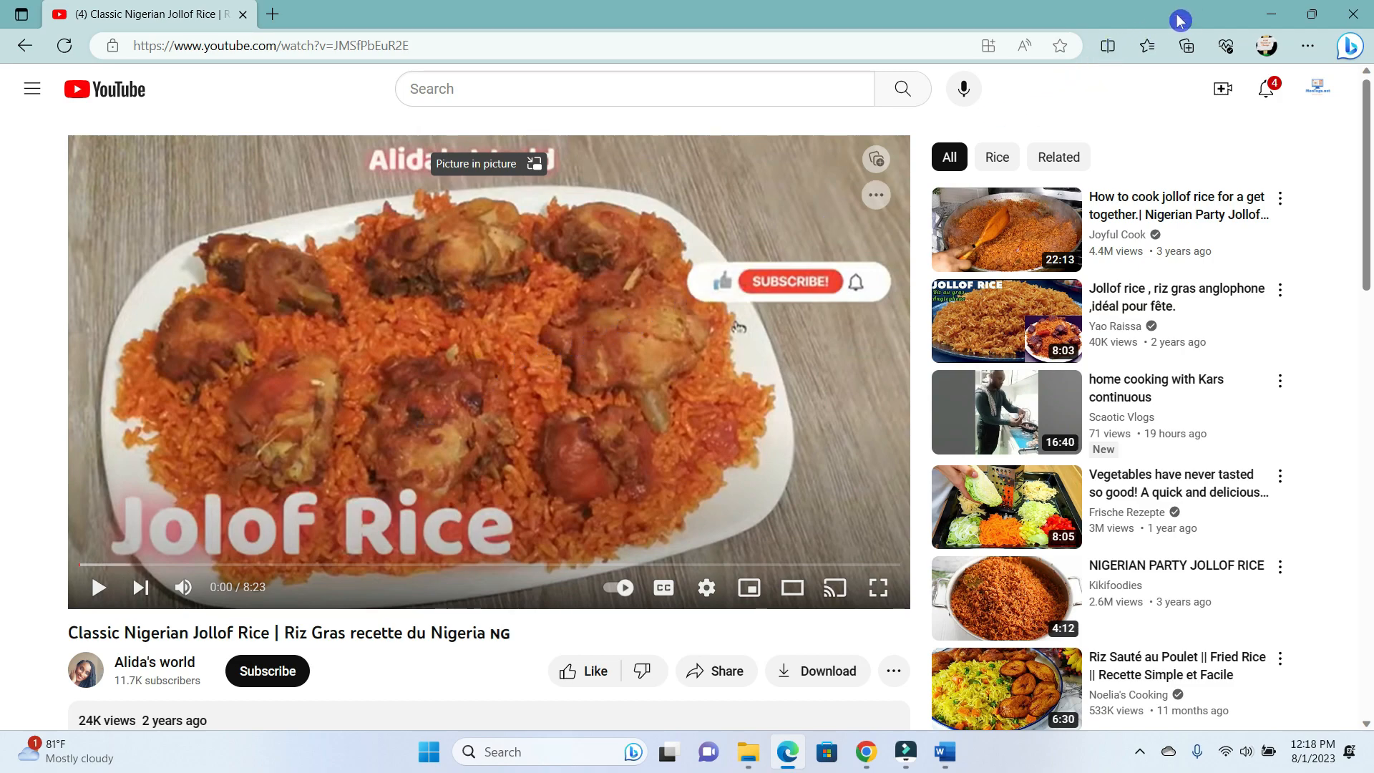
pyautogui.click(1278, 20)
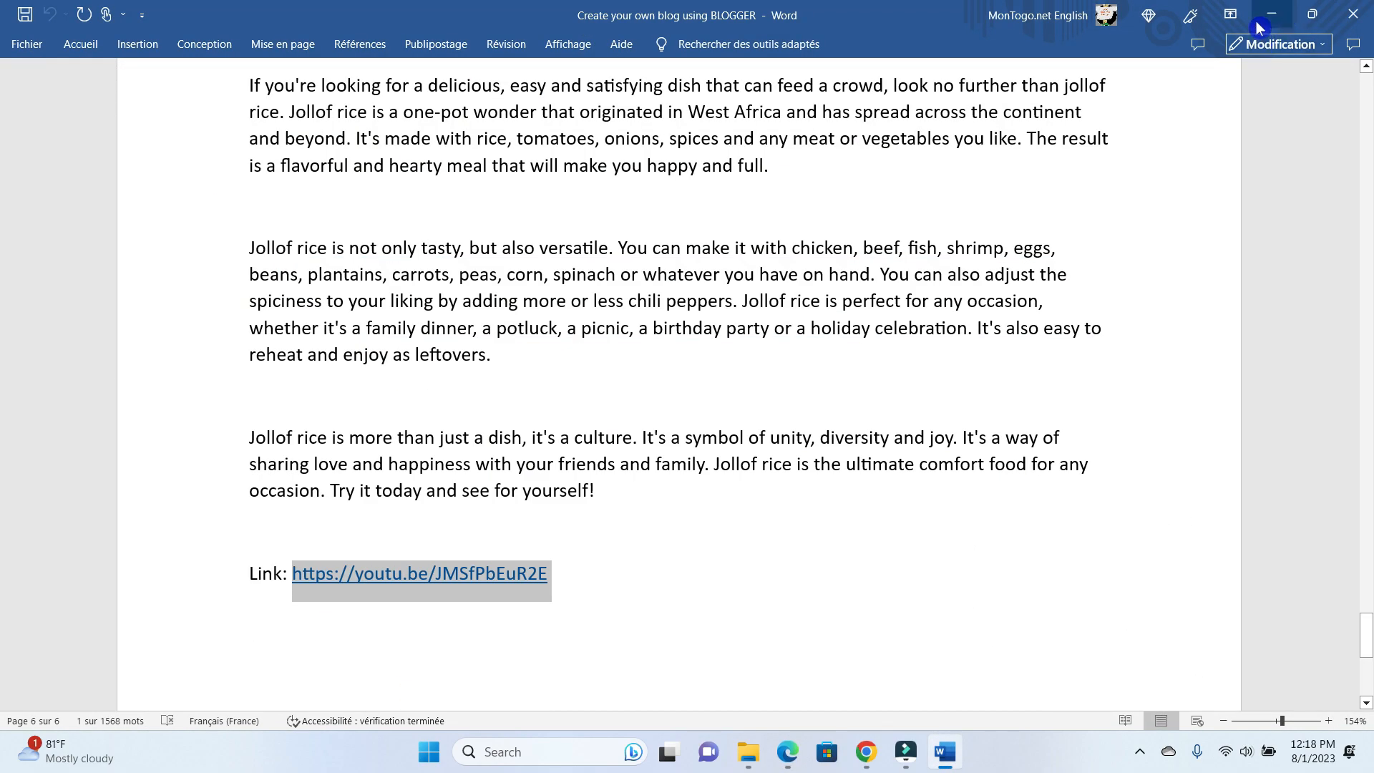
pyautogui.click(1271, 16)
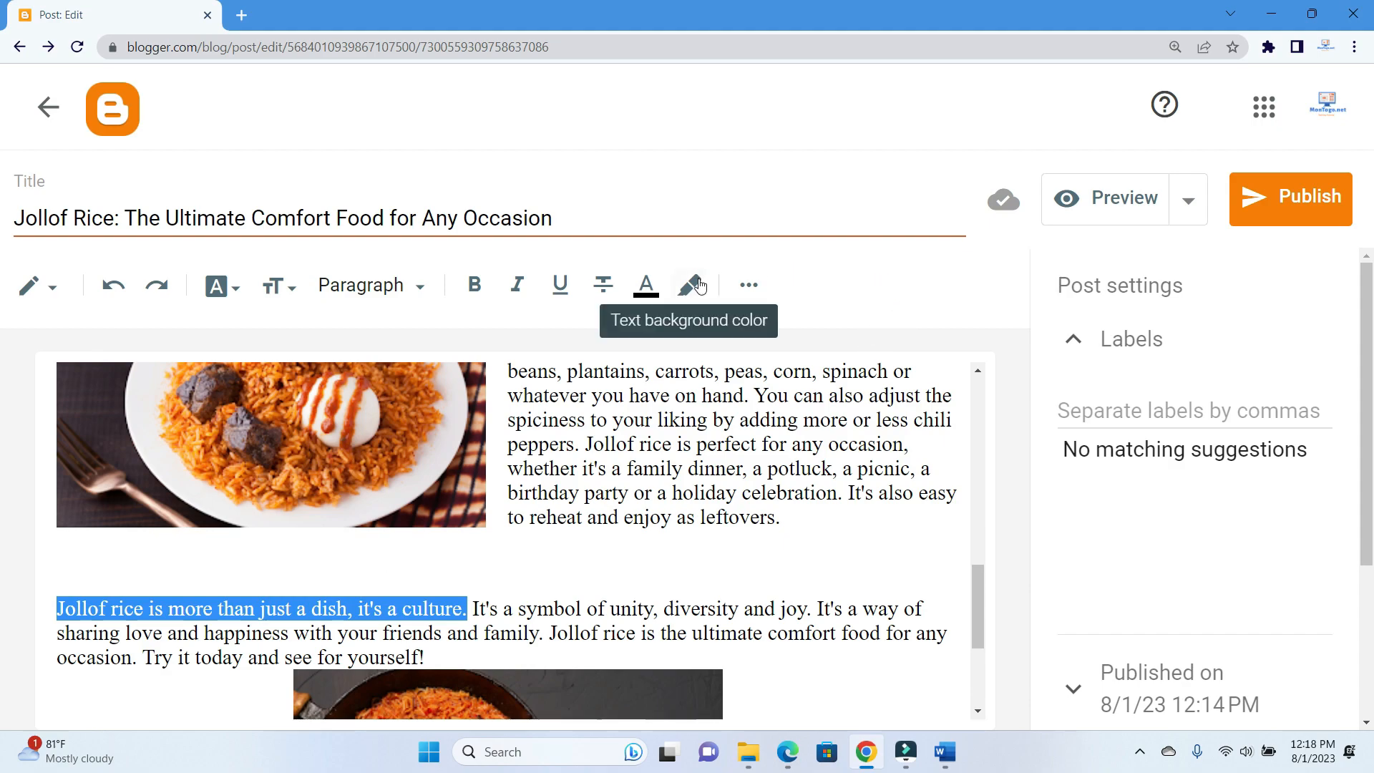
pyautogui.click(752, 286)
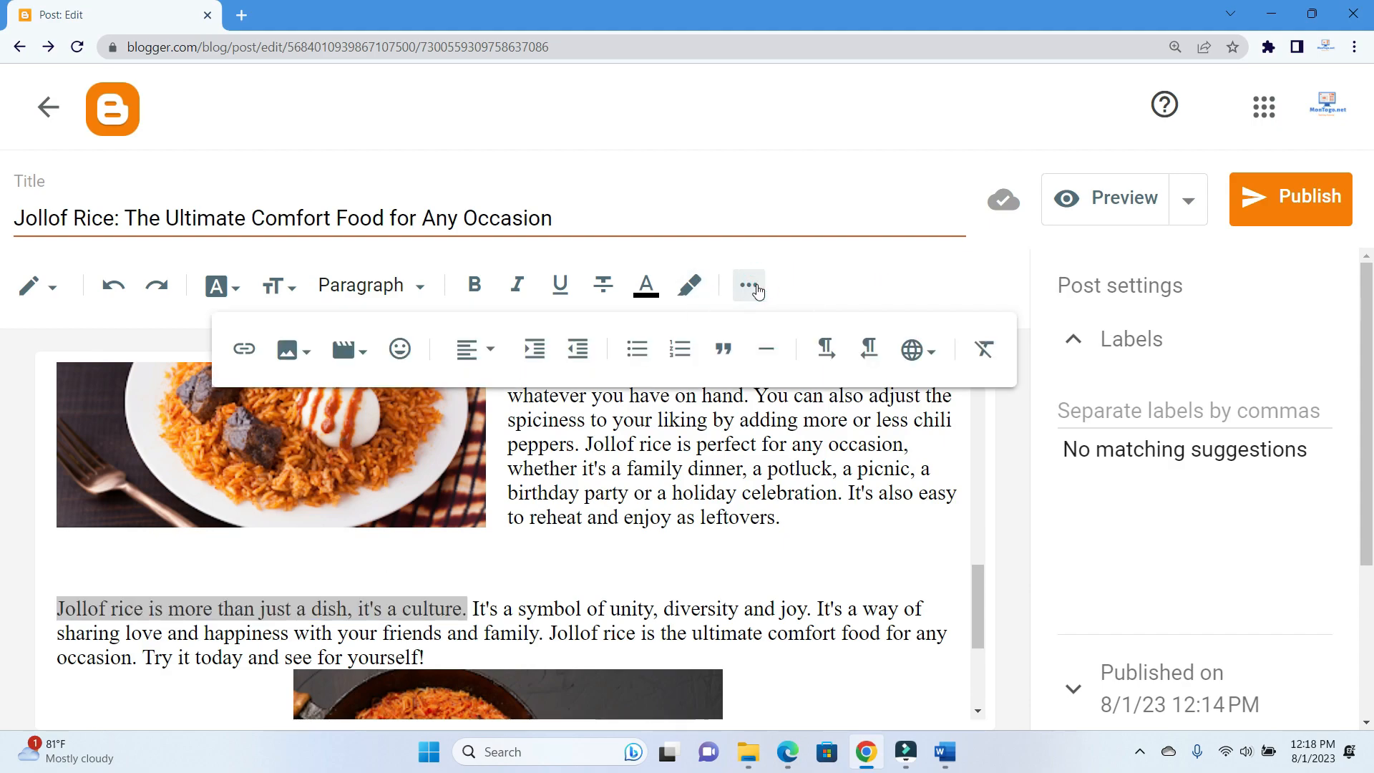
pyautogui.click(243, 351)
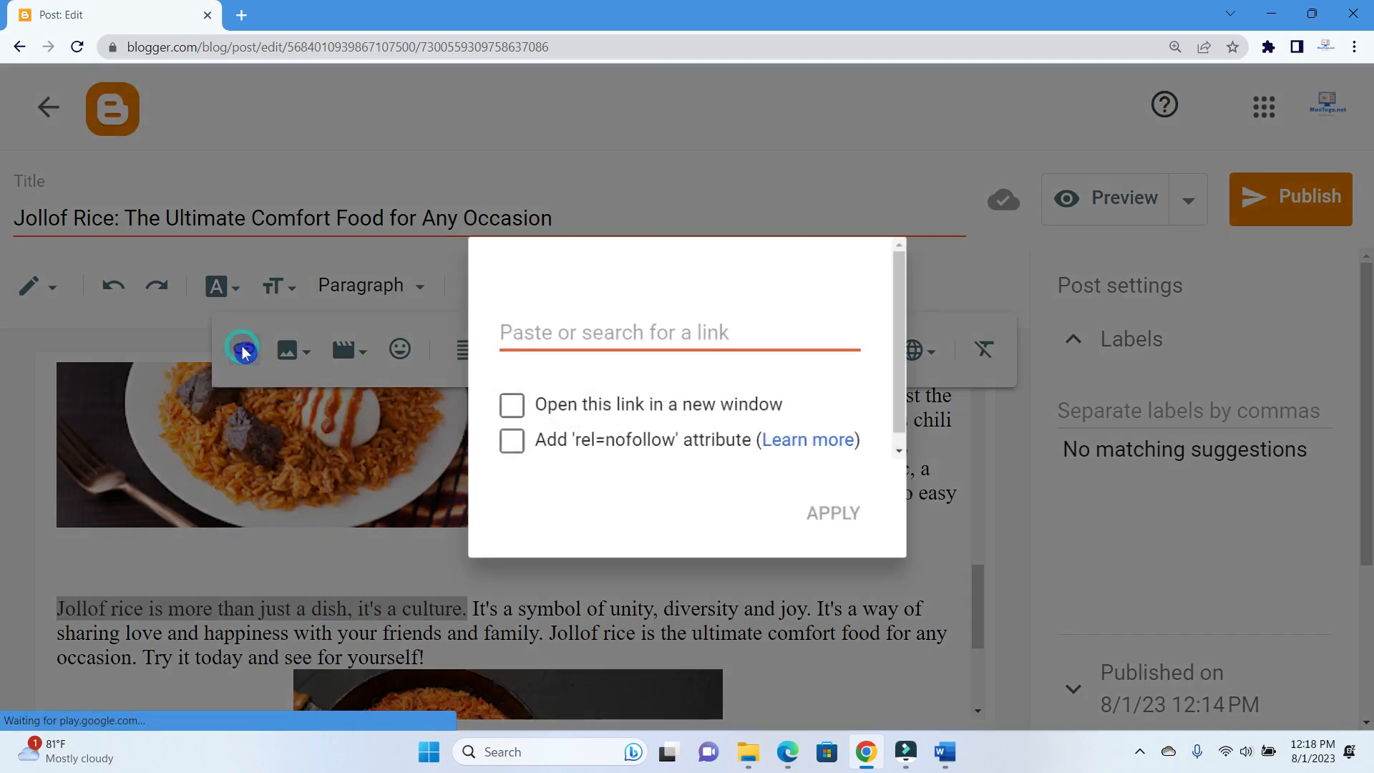
pyautogui.click(559, 334)
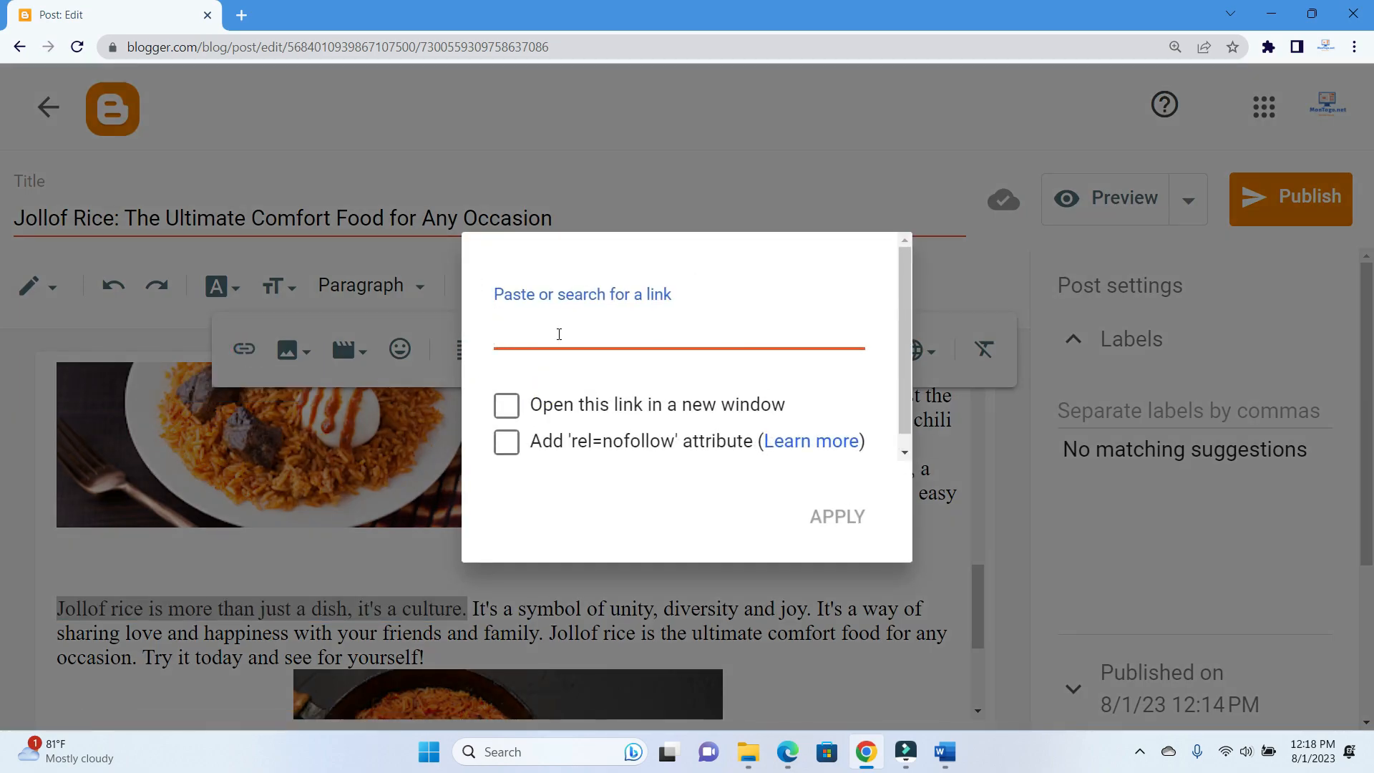
pyautogui.hotkey('ctrl', 'v')
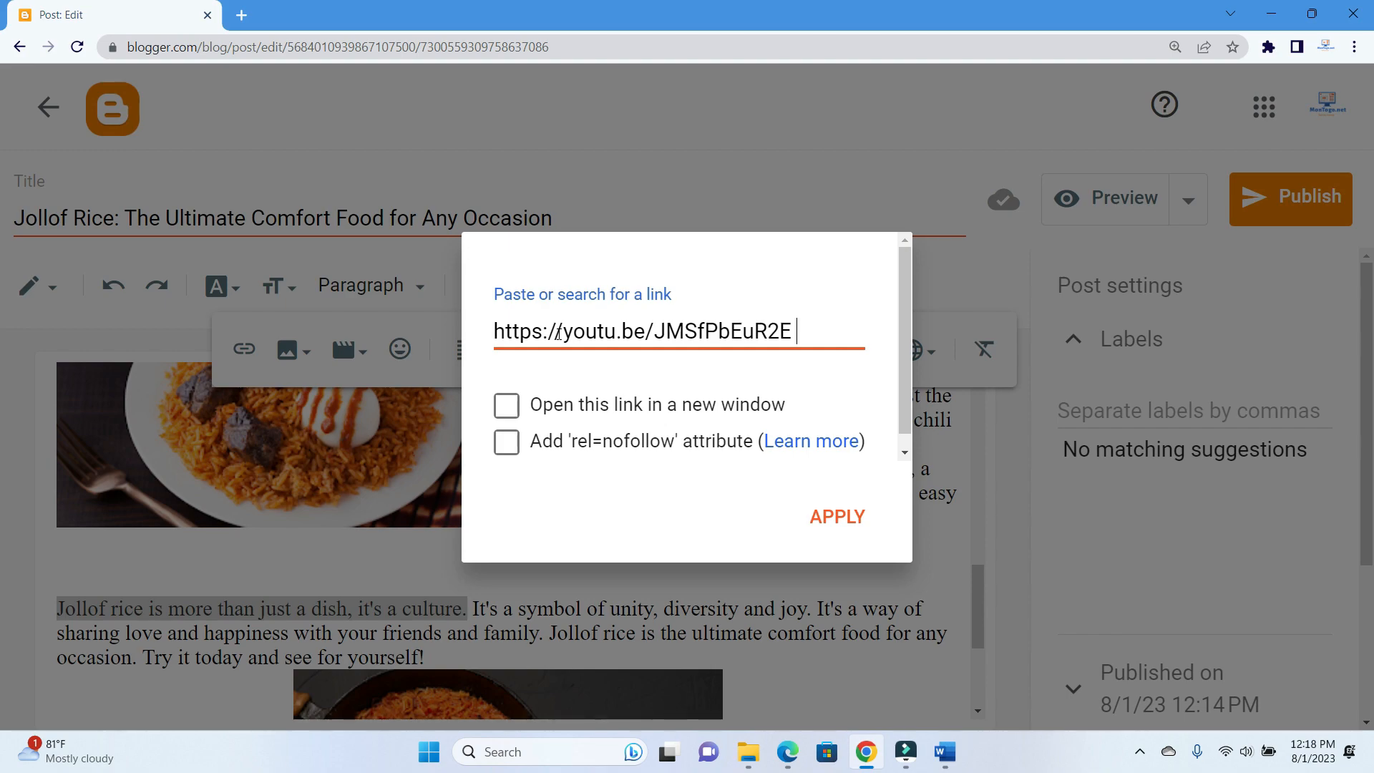
pyautogui.click(513, 414)
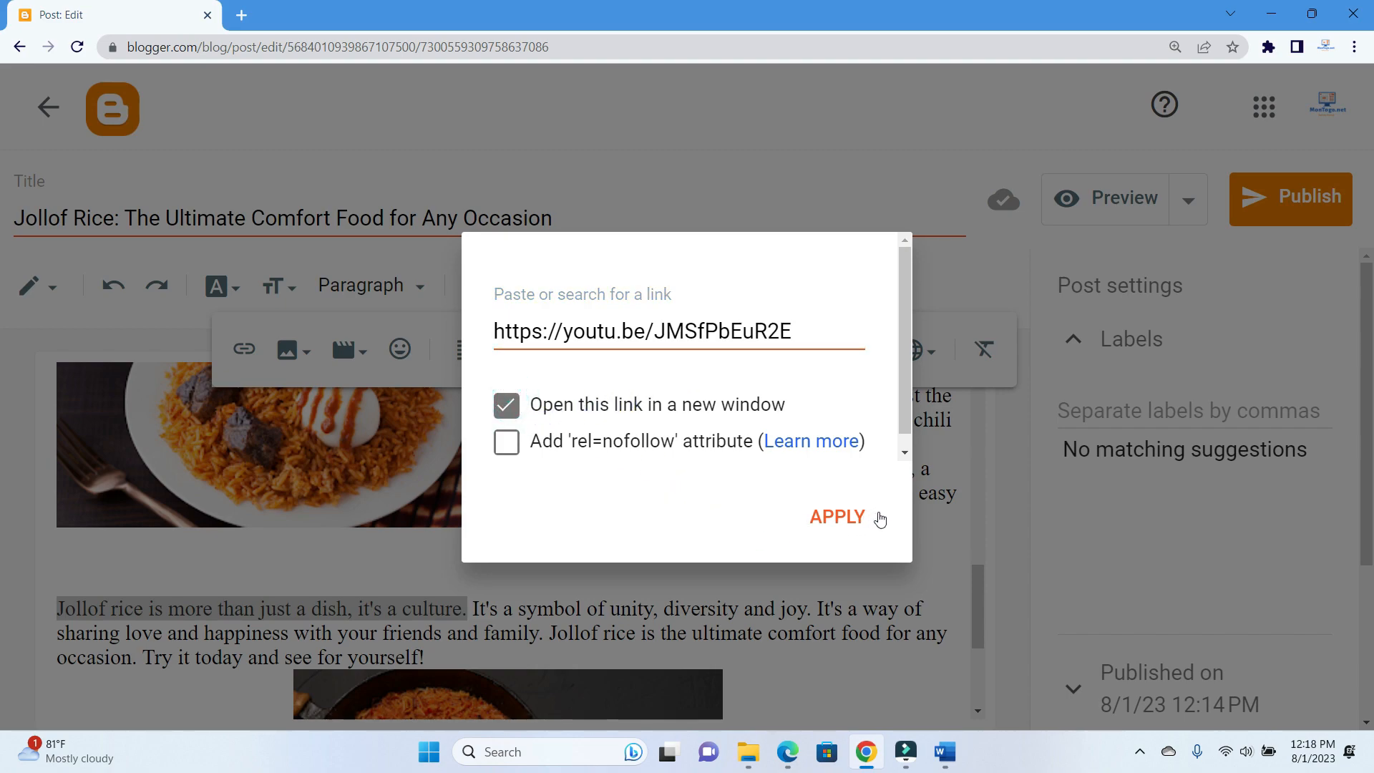
pyautogui.click(856, 521)
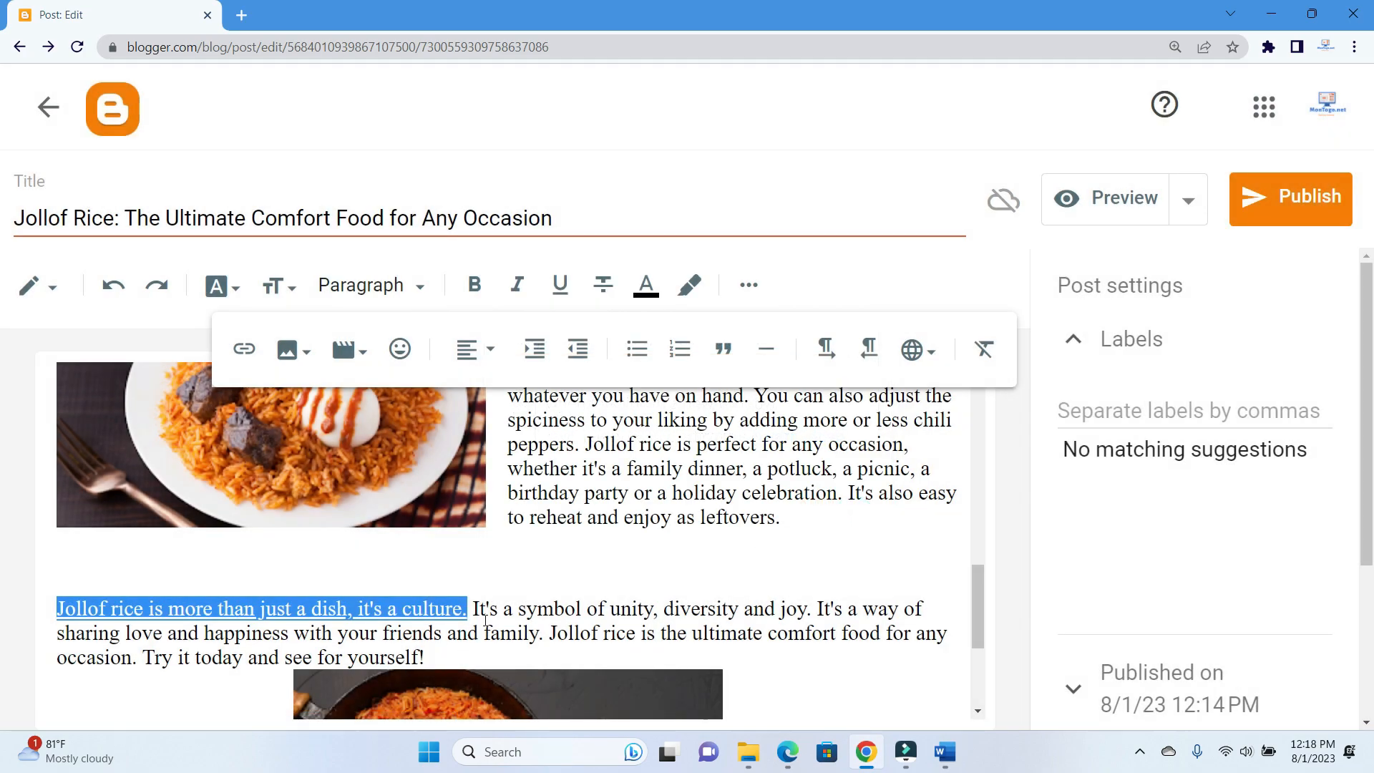
pyautogui.click(530, 600)
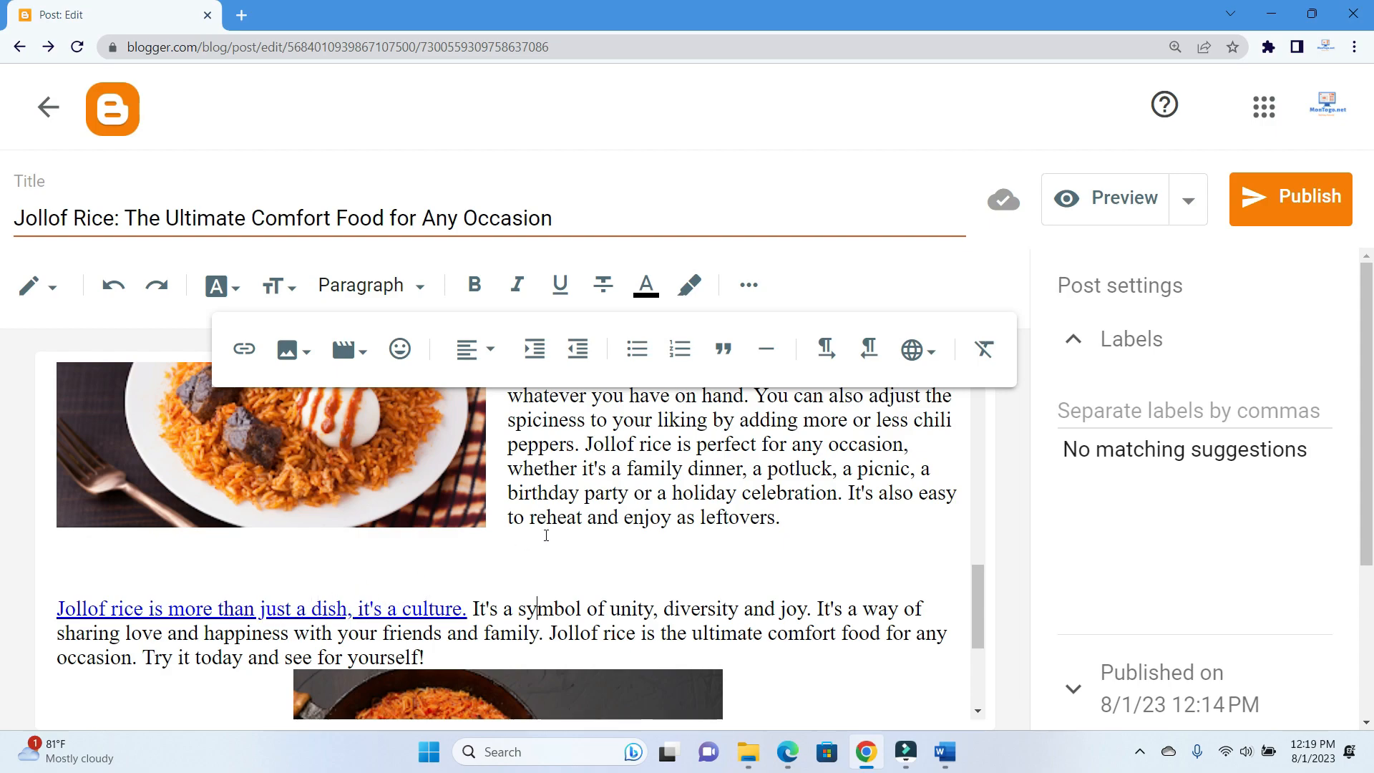
pyautogui.click(812, 564)
# Publish the jollof rice post and confirm the publication
pyautogui.scroll(3, 794, 573)
pyautogui.scroll(8, 769, 598)
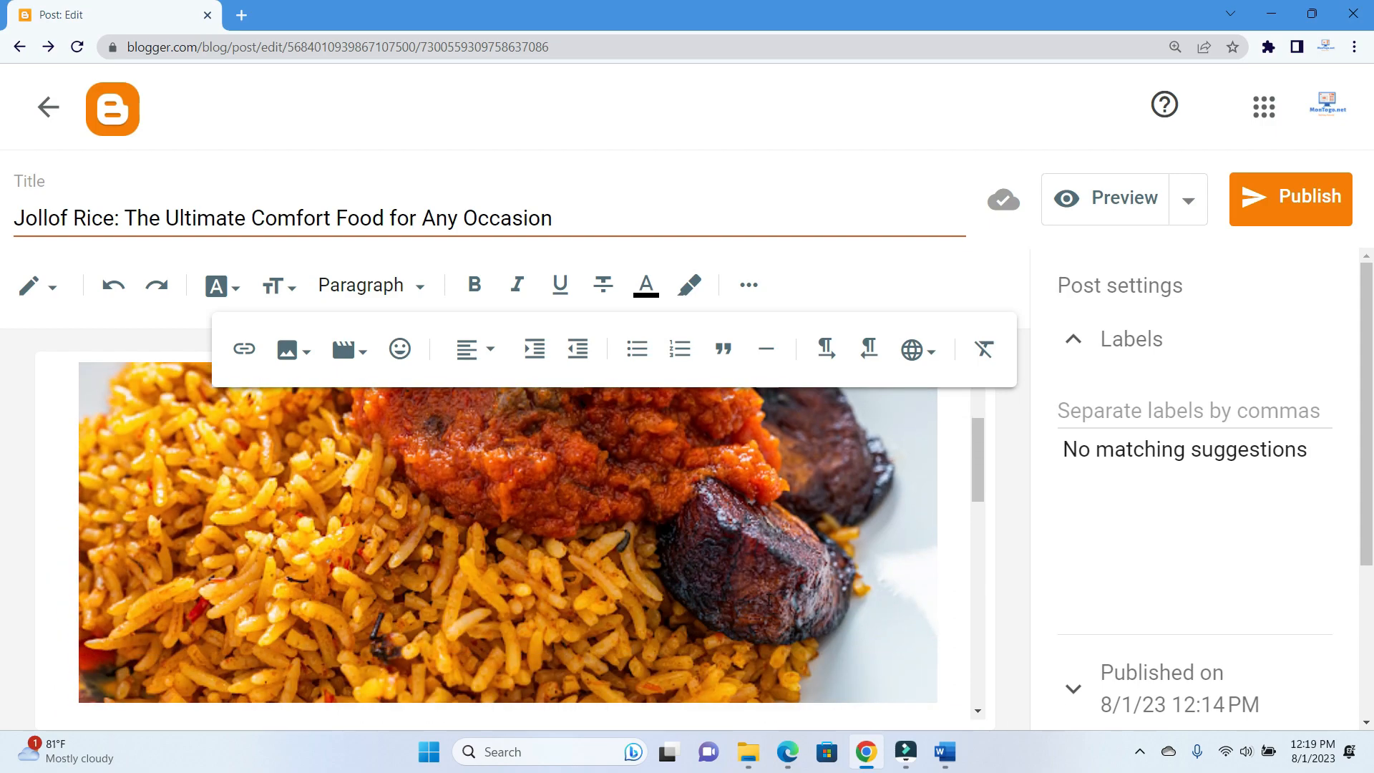
pyautogui.scroll(1, 768, 599)
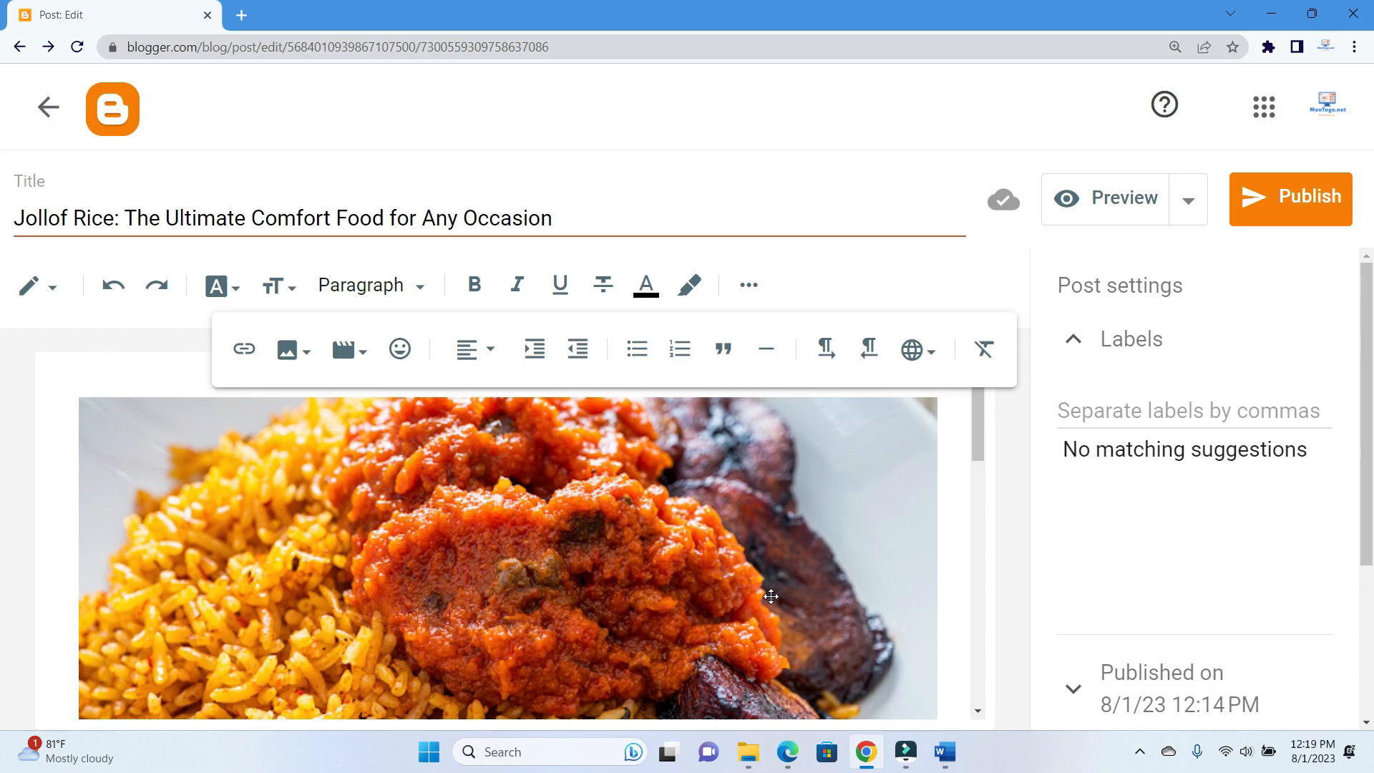
pyautogui.click(1297, 215)
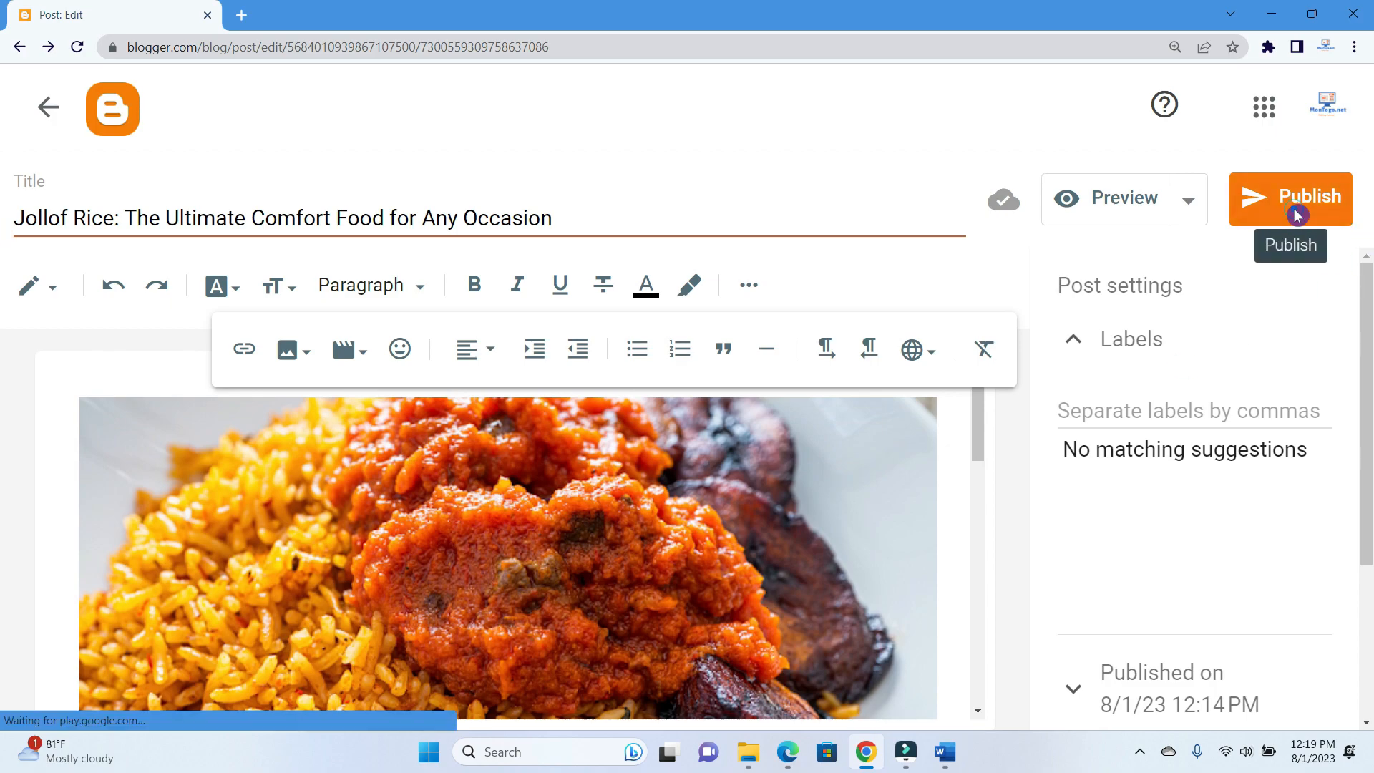
pyautogui.click(814, 461)
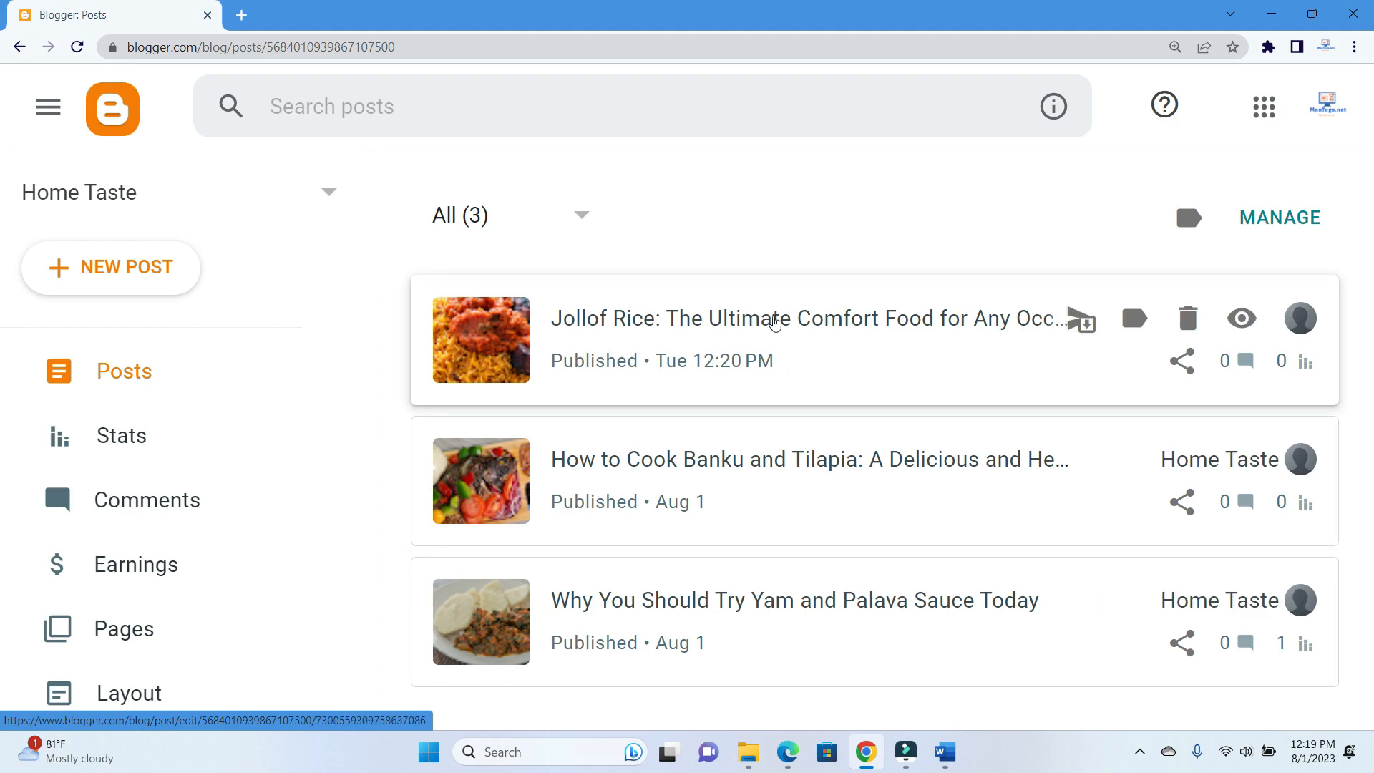
# Open the live Home Taste blog and look through the post previews on its home page
pyautogui.scroll(-2, 251, 596)
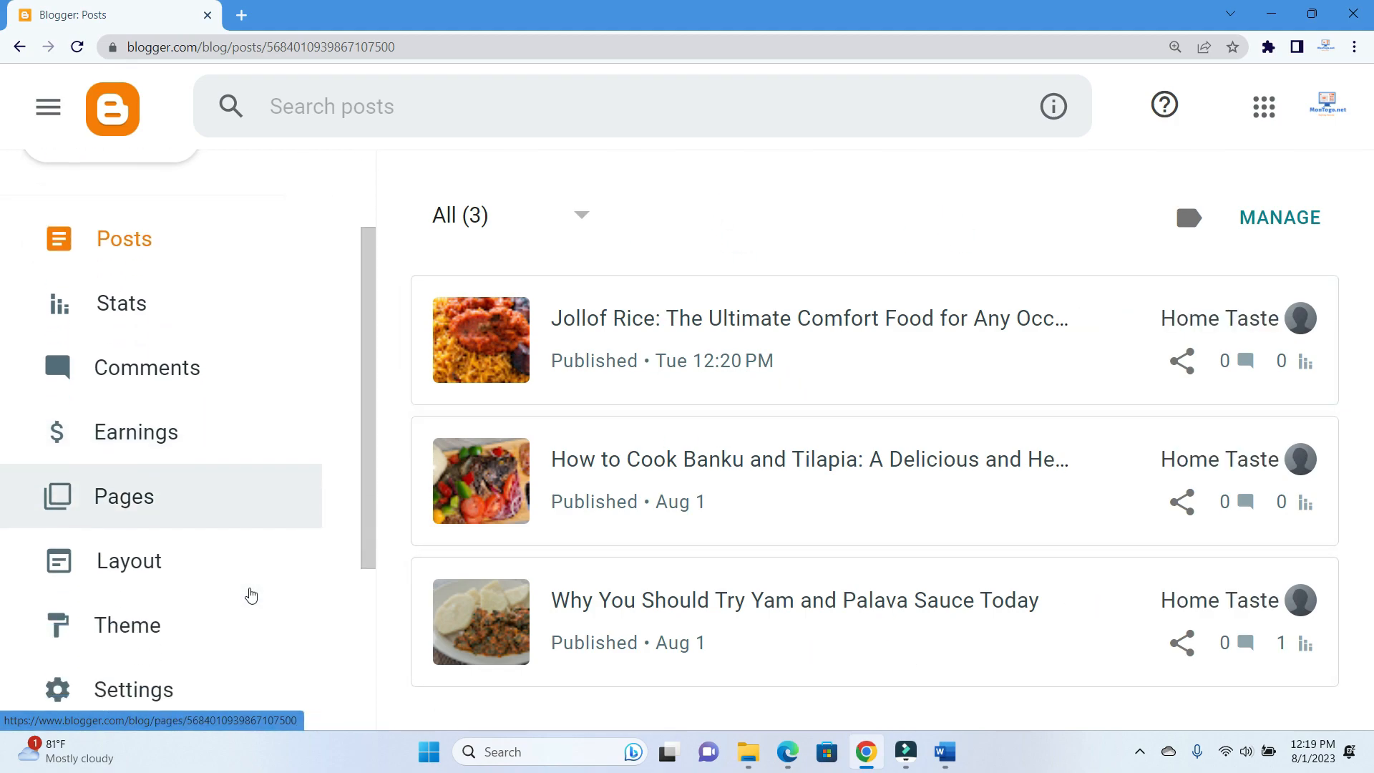
pyautogui.scroll(-4, 250, 596)
pyautogui.click(171, 553)
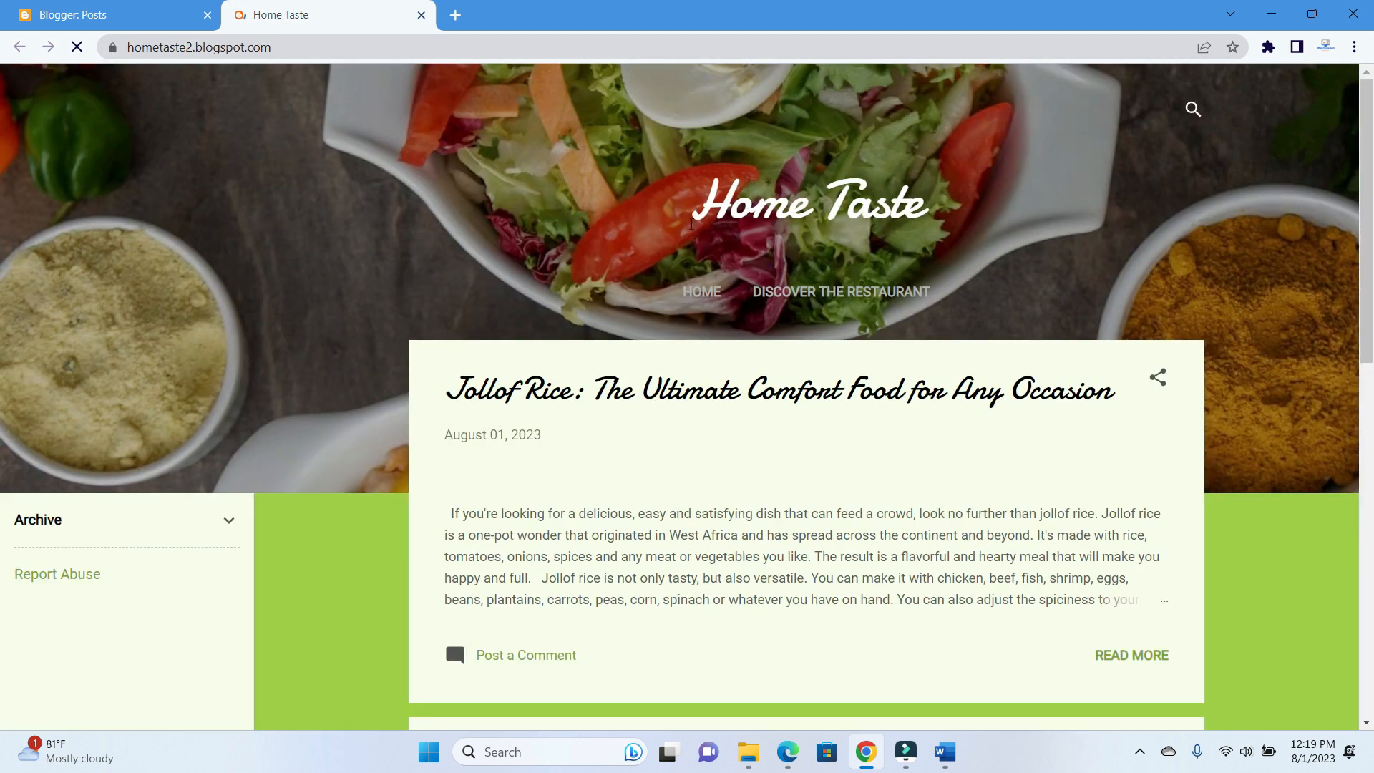
pyautogui.scroll(-6, 691, 229)
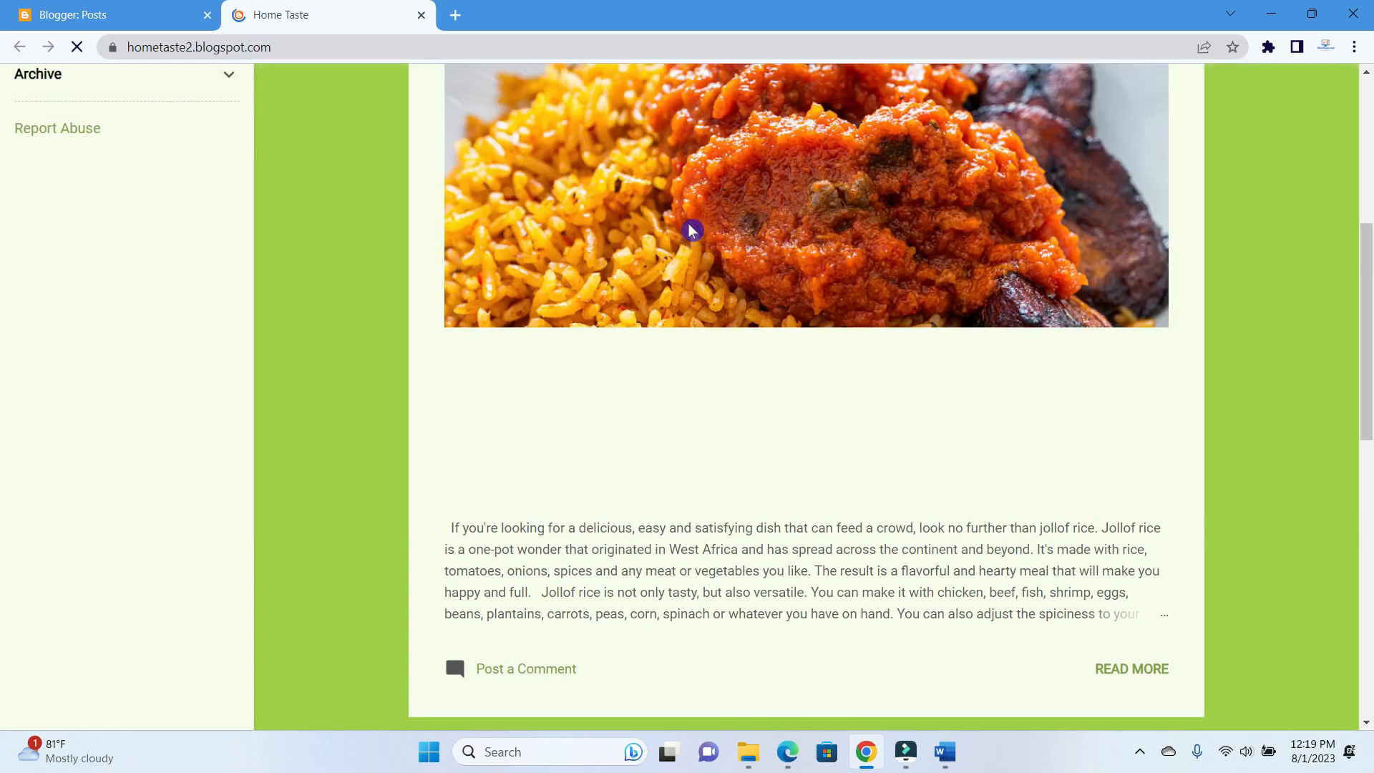
pyautogui.scroll(6, 692, 231)
pyautogui.scroll(-5, 692, 230)
pyautogui.scroll(2, 691, 229)
pyautogui.scroll(-8, 691, 229)
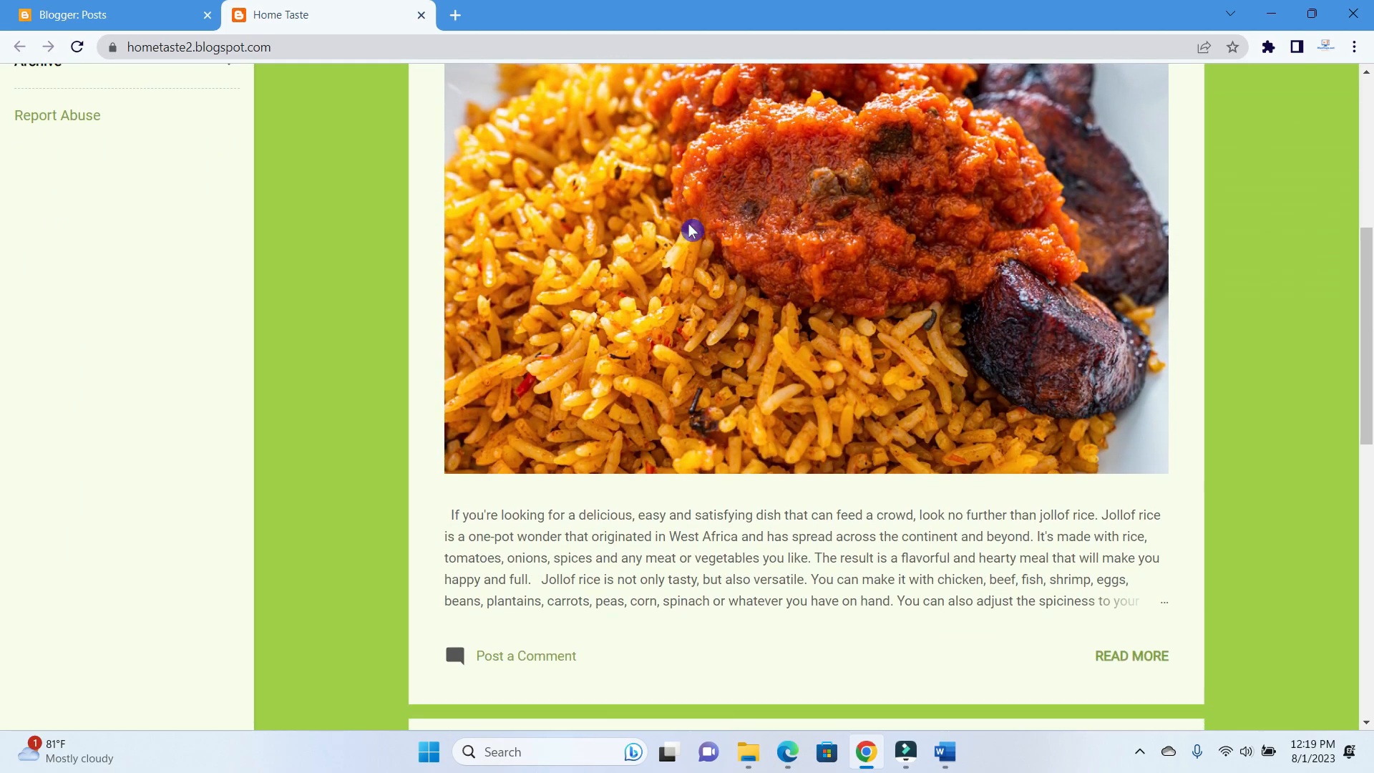
pyautogui.scroll(-7, 803, 471)
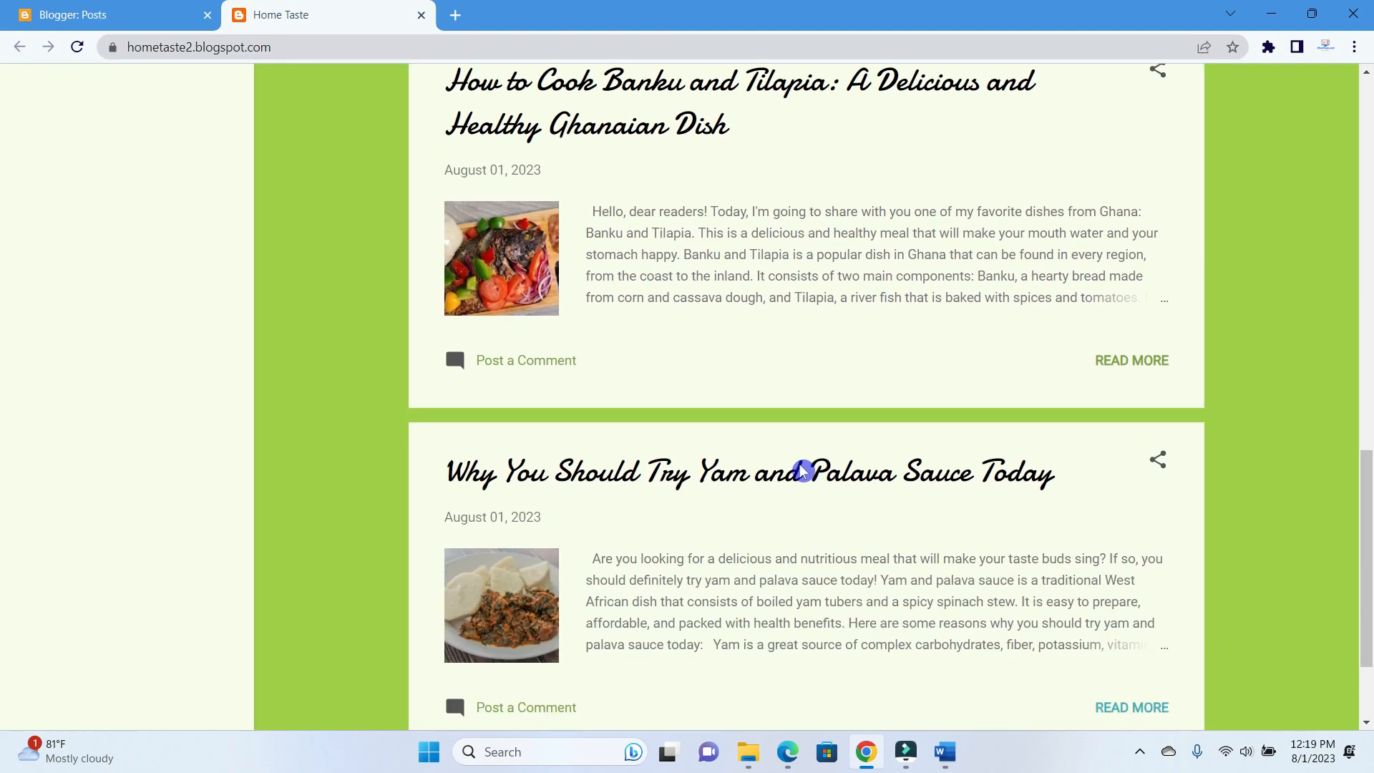
pyautogui.scroll(13, 801, 465)
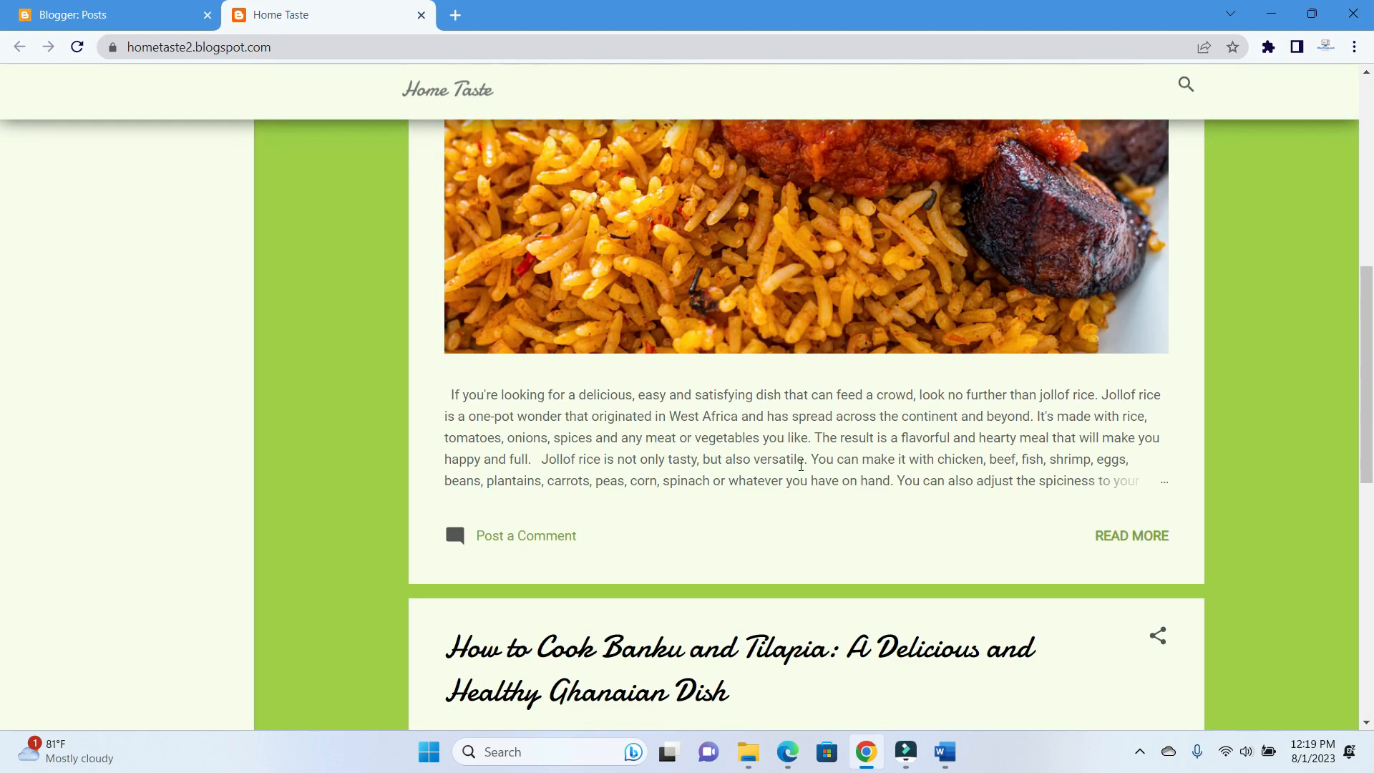
pyautogui.scroll(-1, 803, 471)
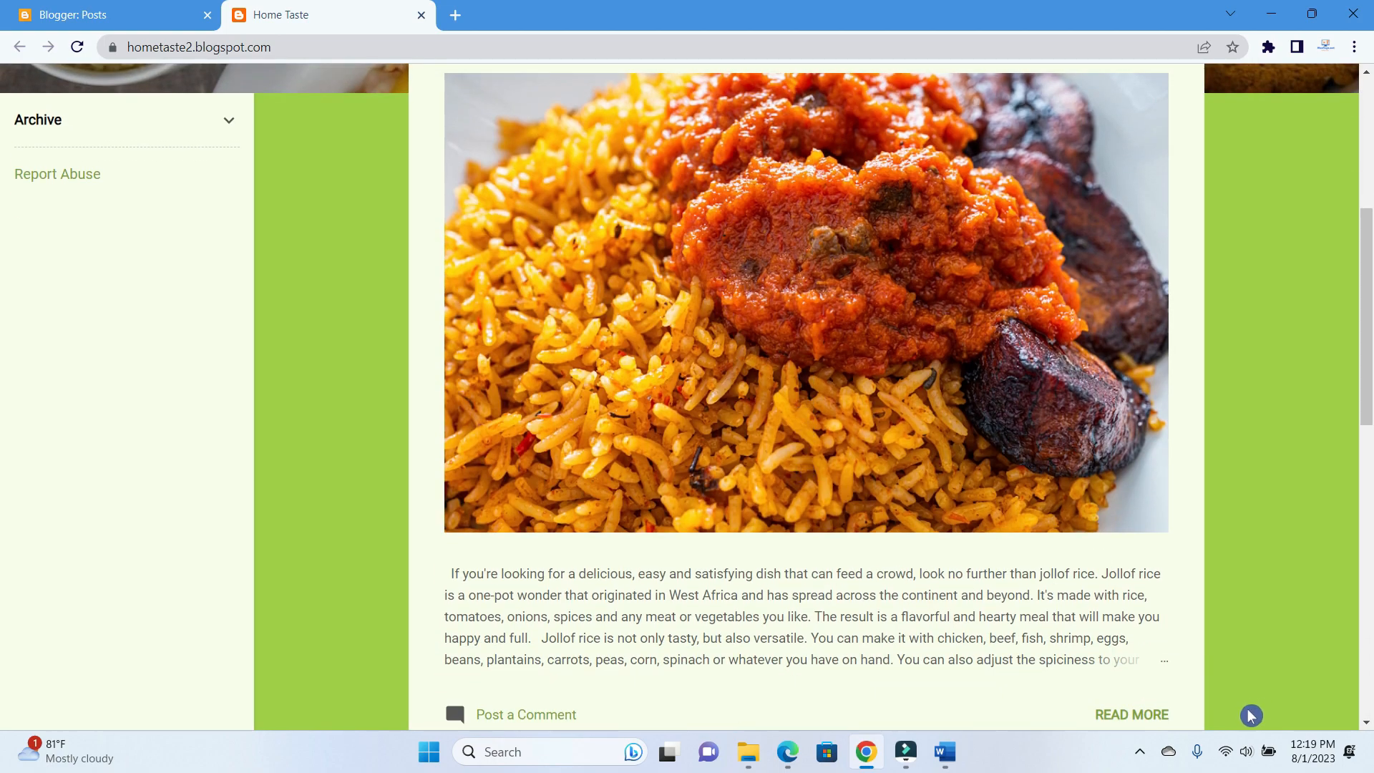
# Open the full jollof rice post from the blog's home page and examine its images, text layout and linked sentence
pyautogui.scroll(-1, 1174, 623)
pyautogui.click(1166, 627)
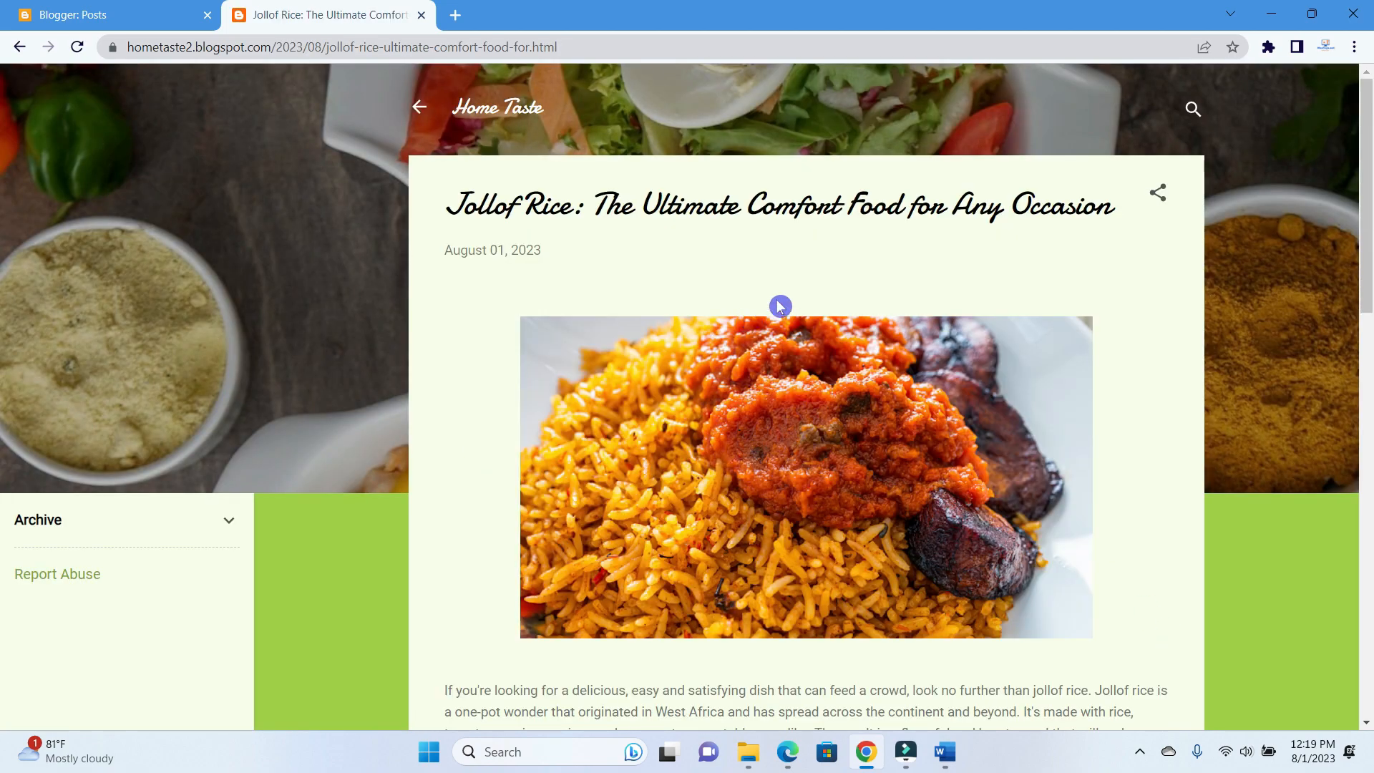
pyautogui.scroll(-1, 813, 303)
pyautogui.scroll(-4, 812, 303)
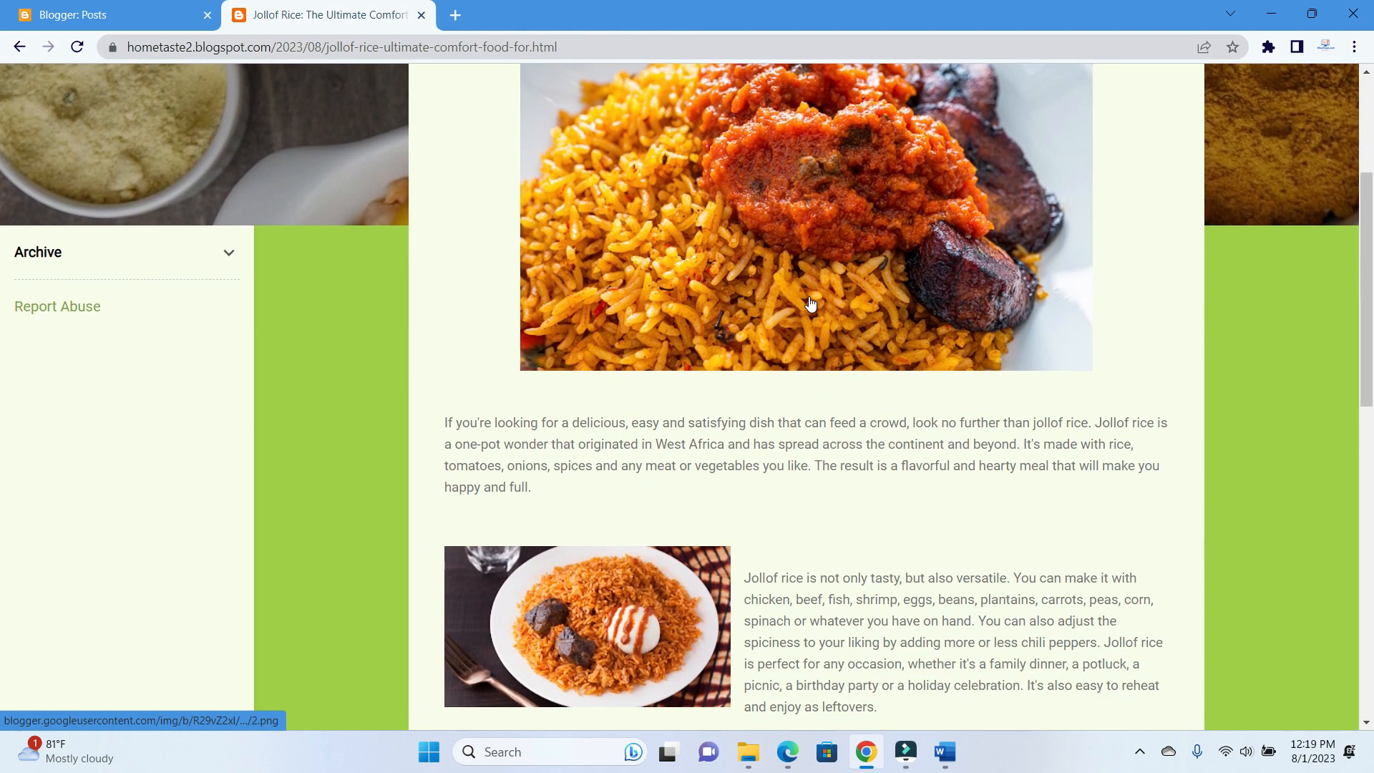
pyautogui.scroll(3, 753, 270)
pyautogui.scroll(-1, 753, 270)
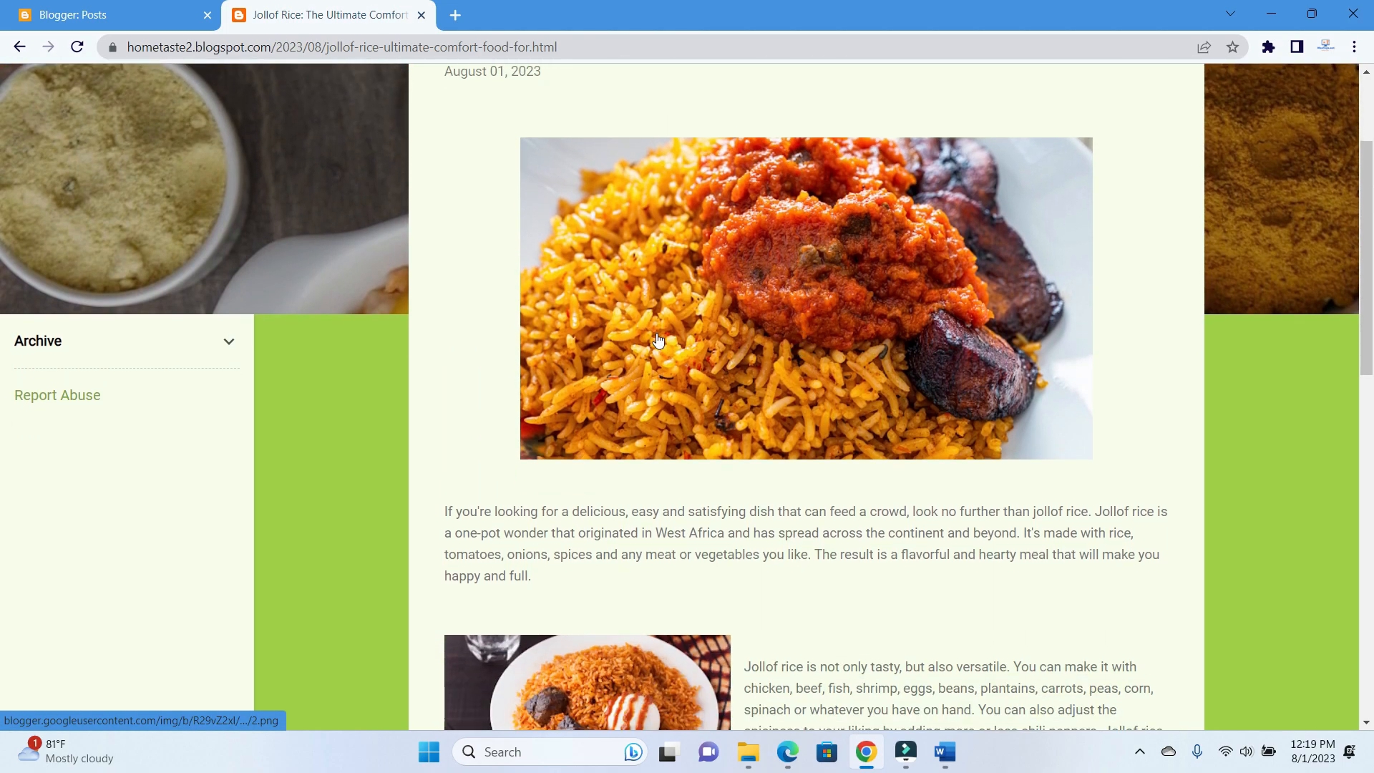
pyautogui.scroll(-2, 787, 291)
pyautogui.scroll(-3, 787, 291)
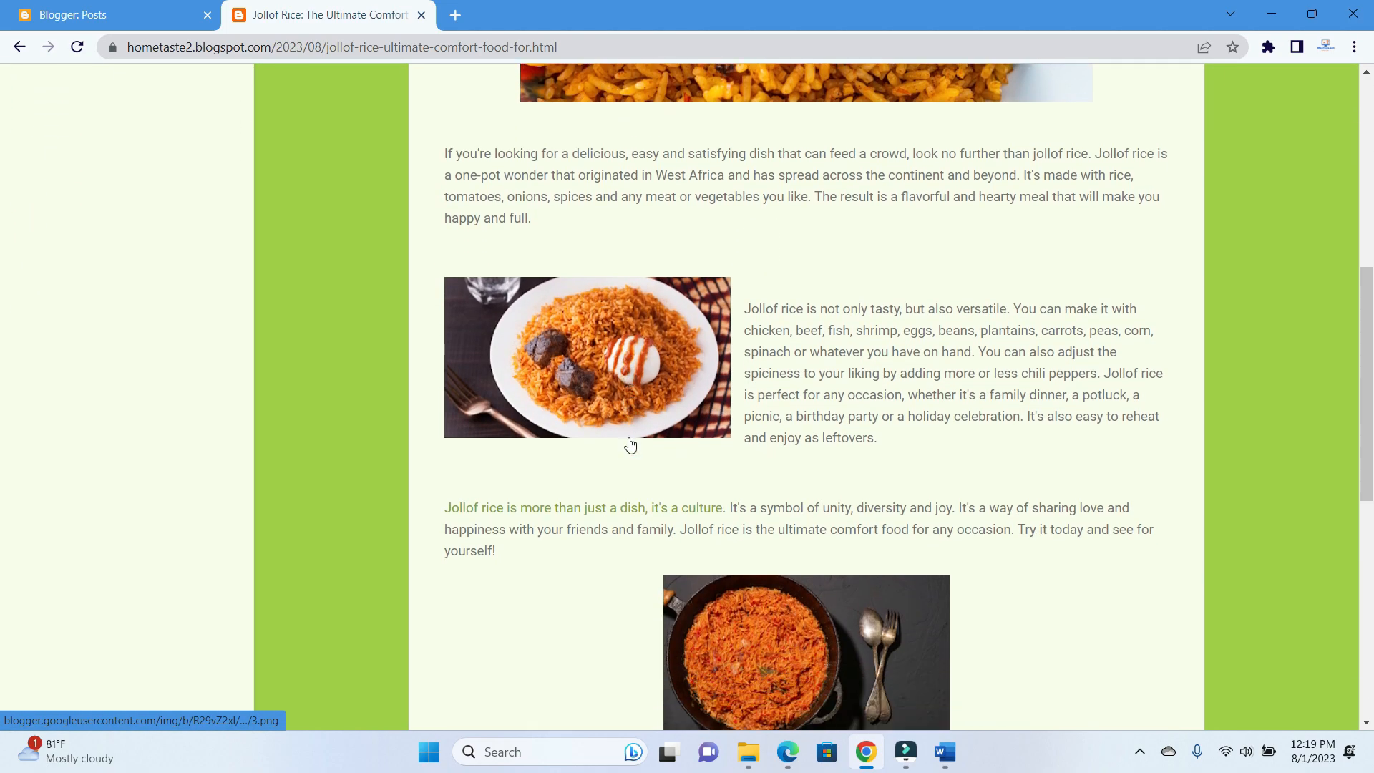
pyautogui.scroll(-1, 832, 639)
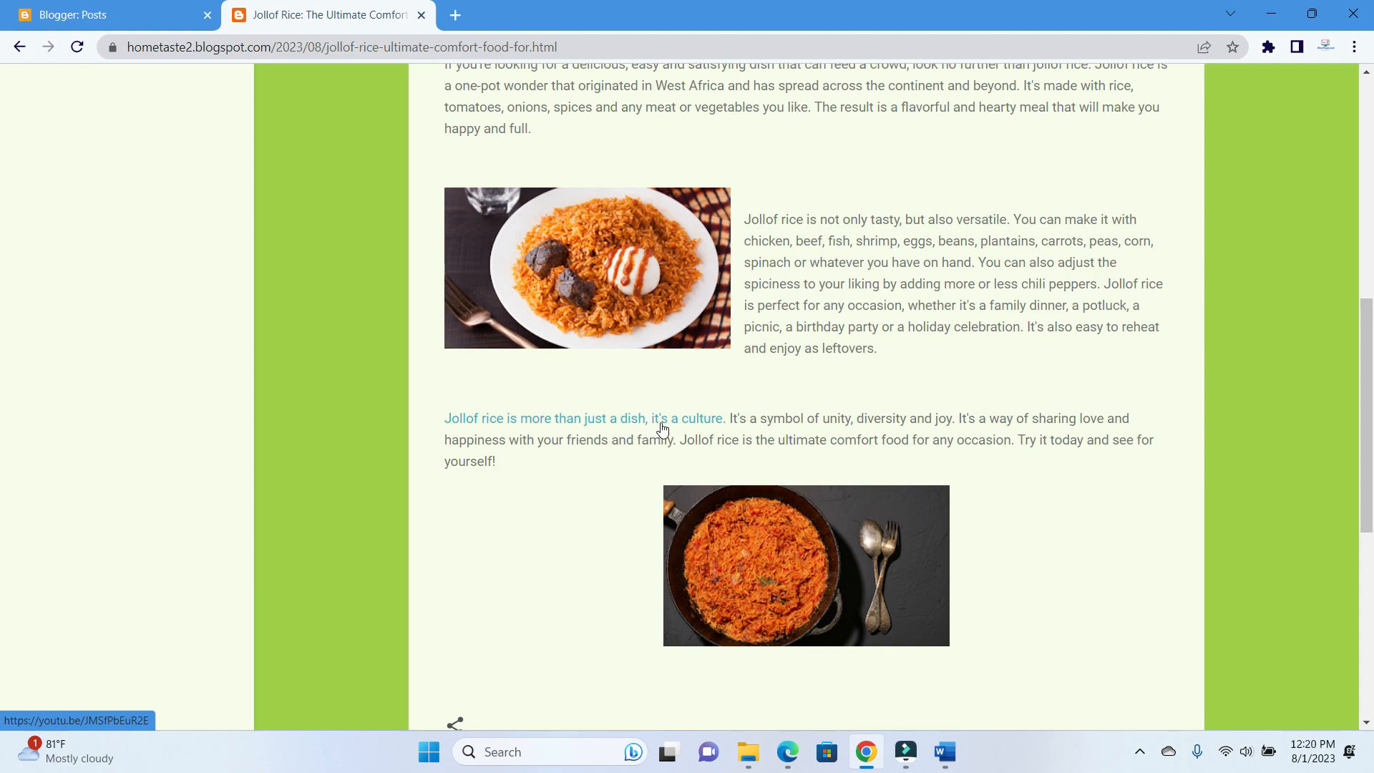
# Test the linked sentence "Jollof rice is more than just a dish, it's a culture." and close the video tab it opens
pyautogui.click(586, 420)
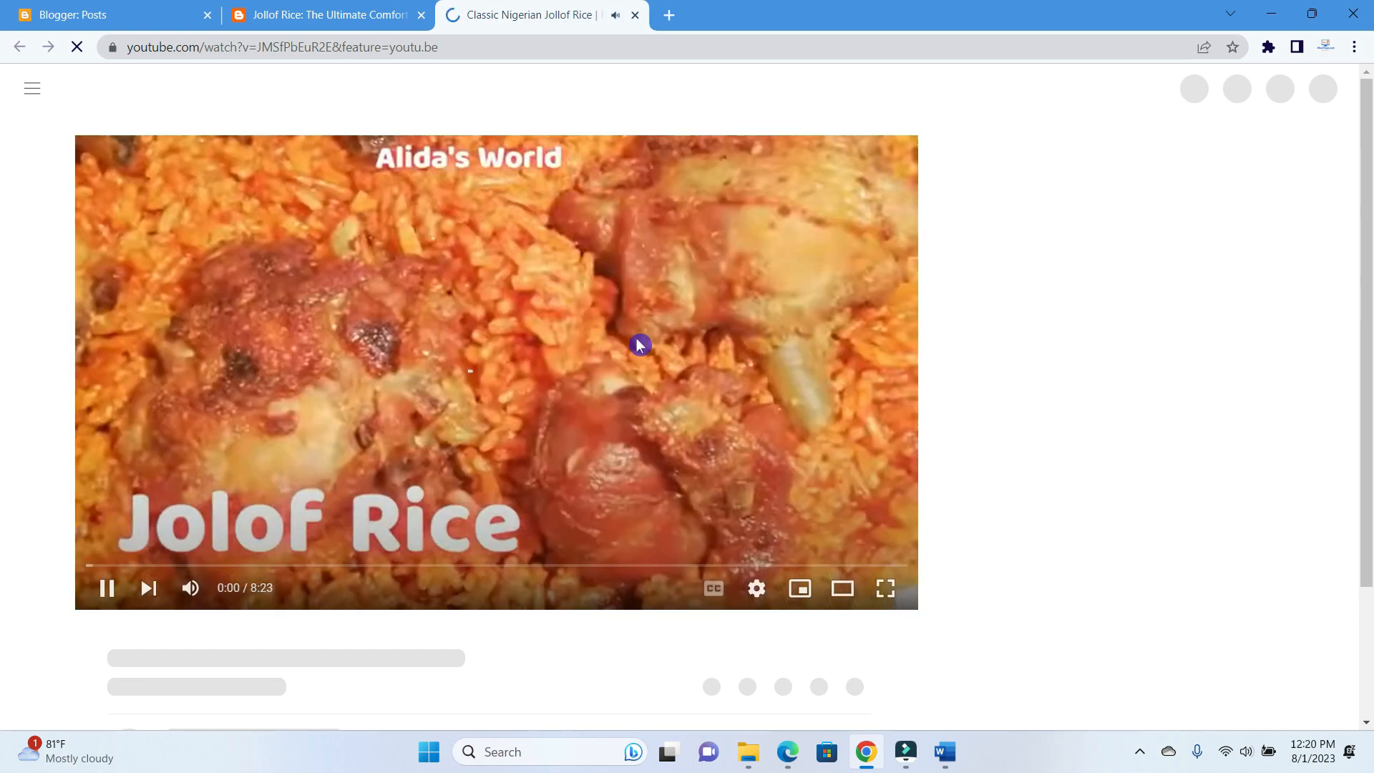
pyautogui.click(636, 15)
pyautogui.scroll(5, 1050, 594)
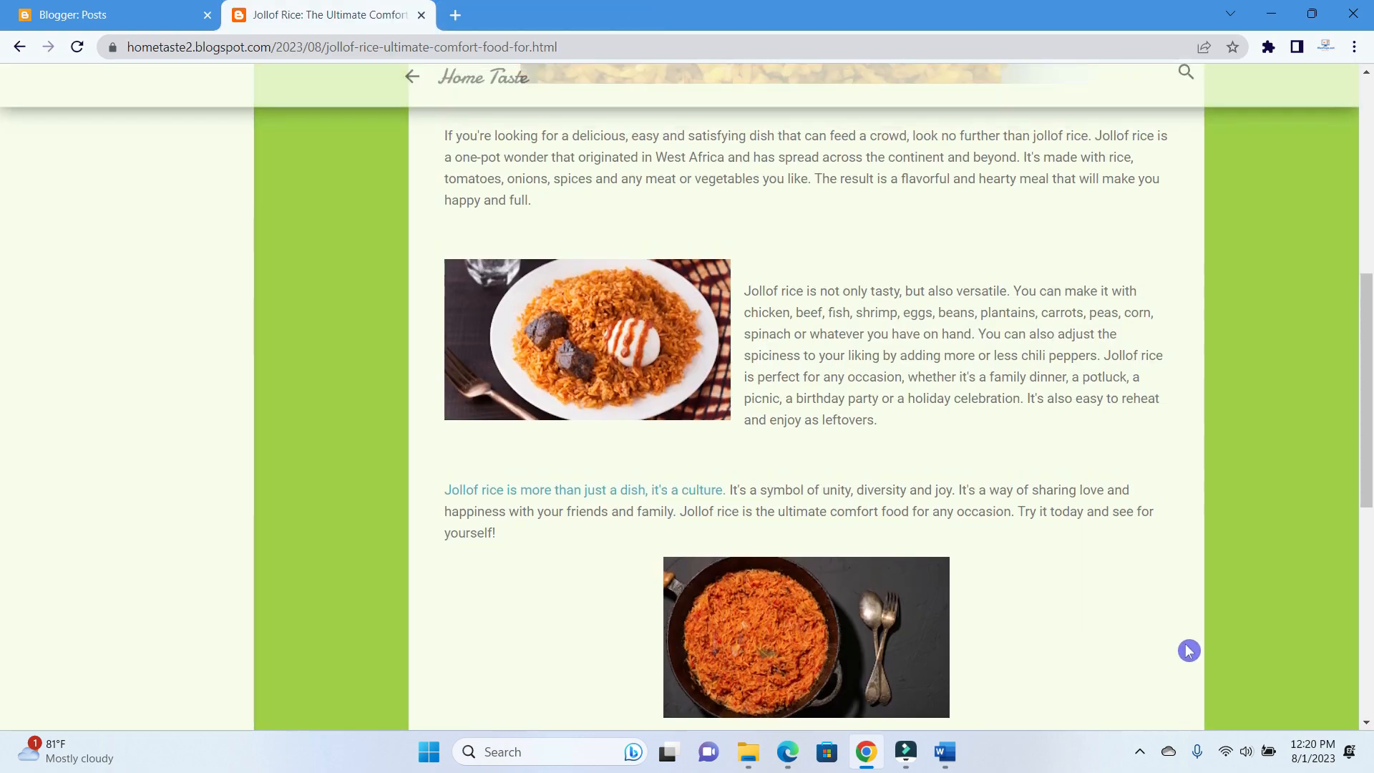
# Review the published jollof rice post again, examining its title, images, paragraphs and linked sentence
pyautogui.scroll(-3, 591, 698)
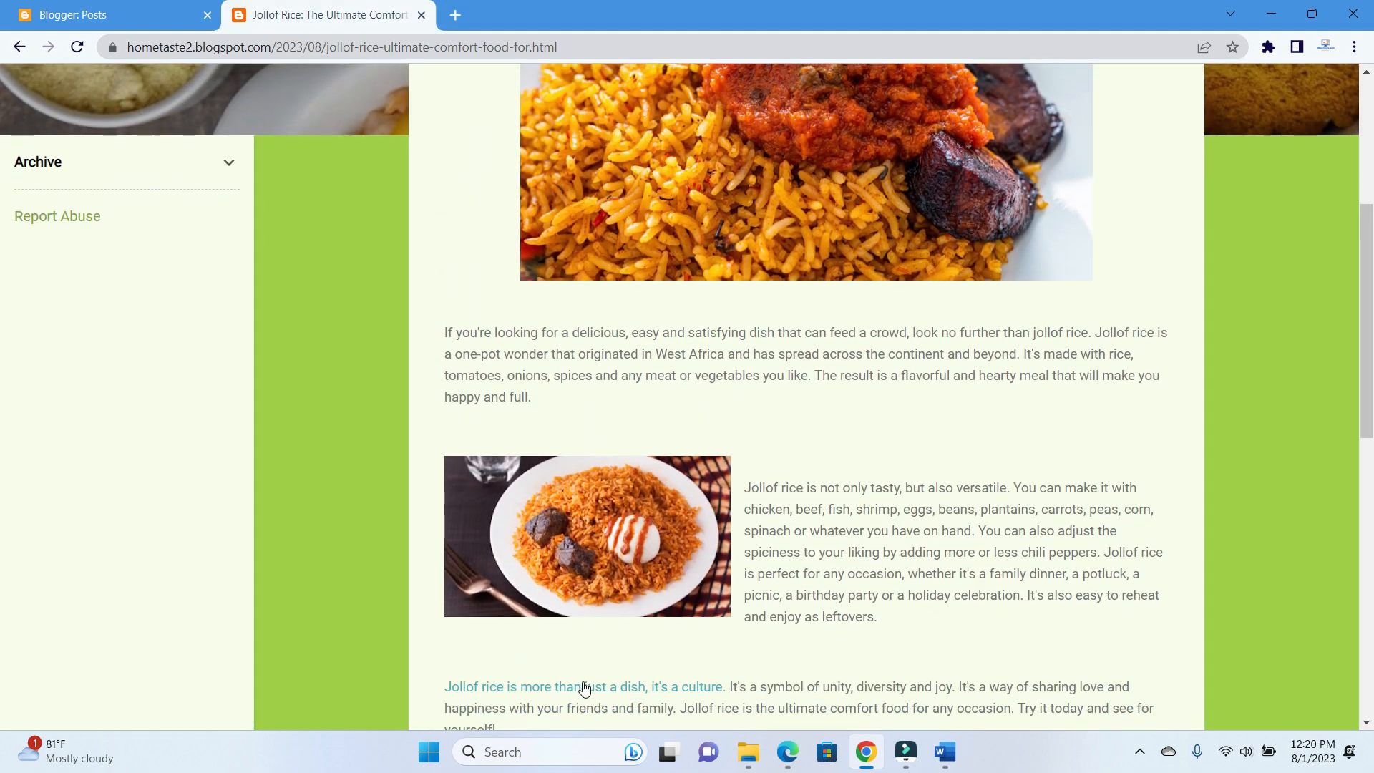
pyautogui.scroll(7, 1092, 632)
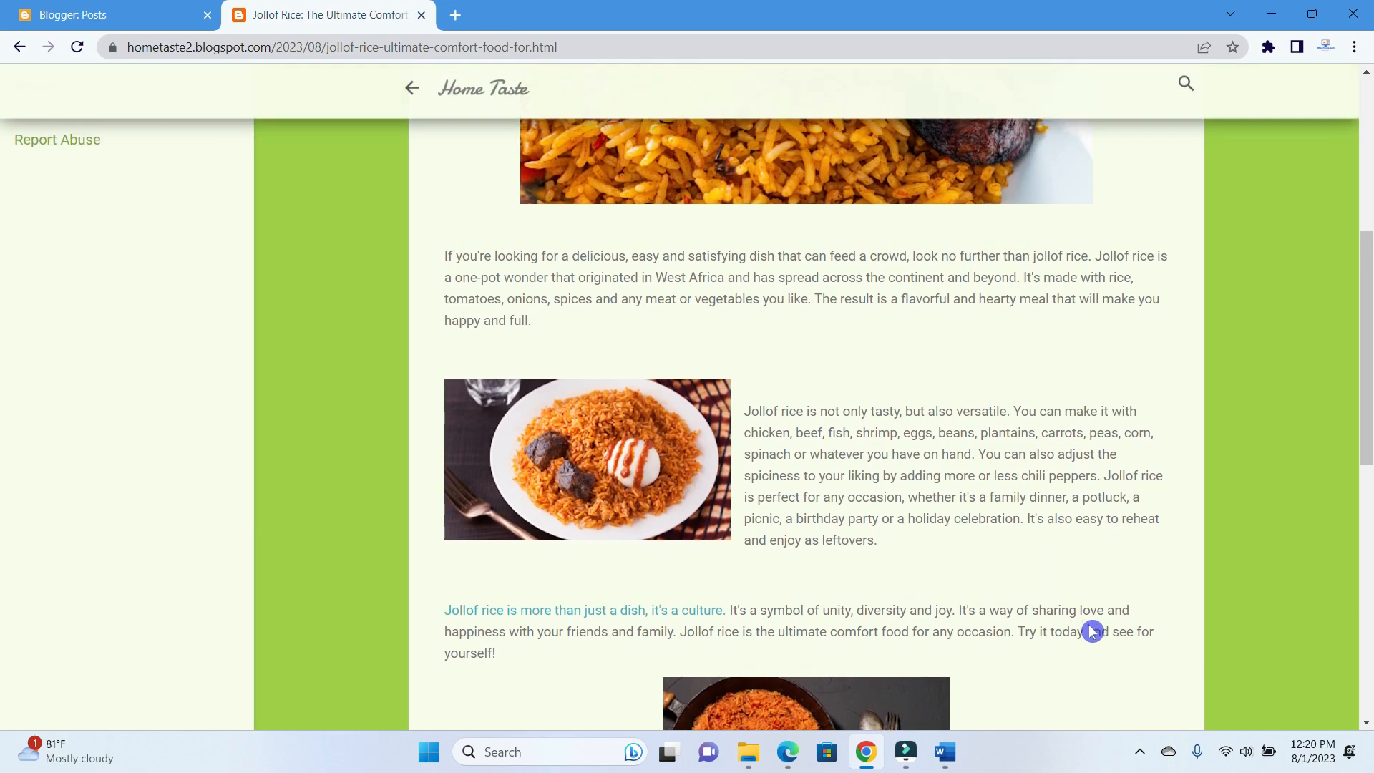
pyautogui.scroll(1, 1091, 633)
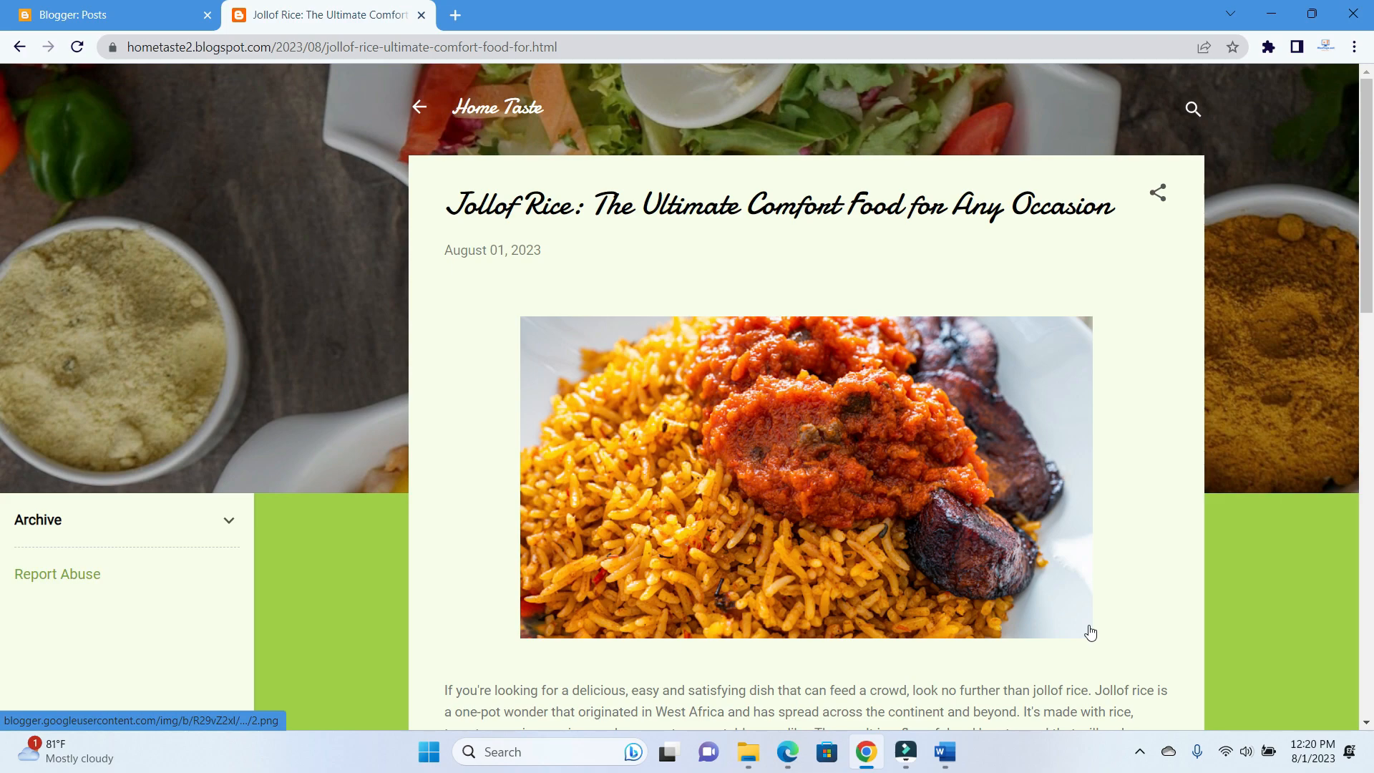
pyautogui.scroll(-1, 1091, 633)
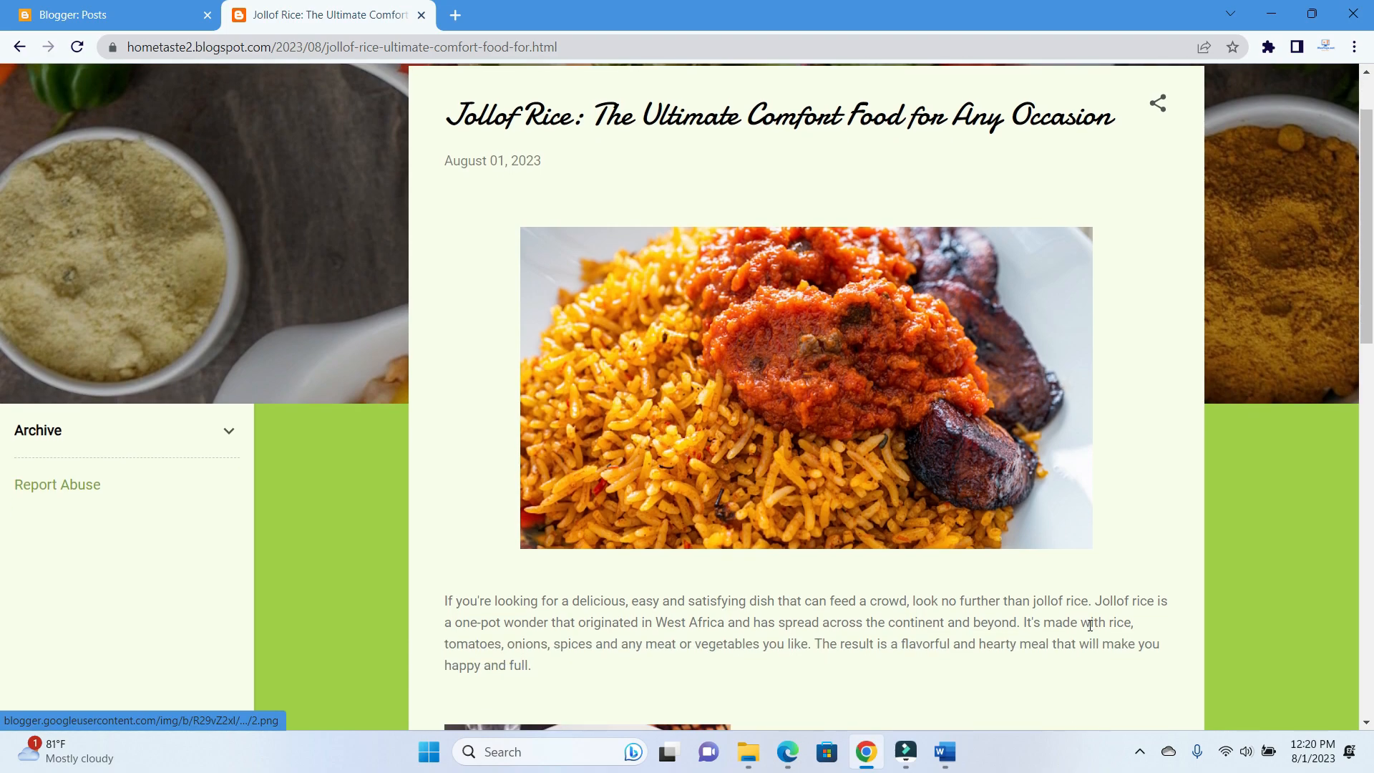
pyautogui.scroll(-1, 1091, 626)
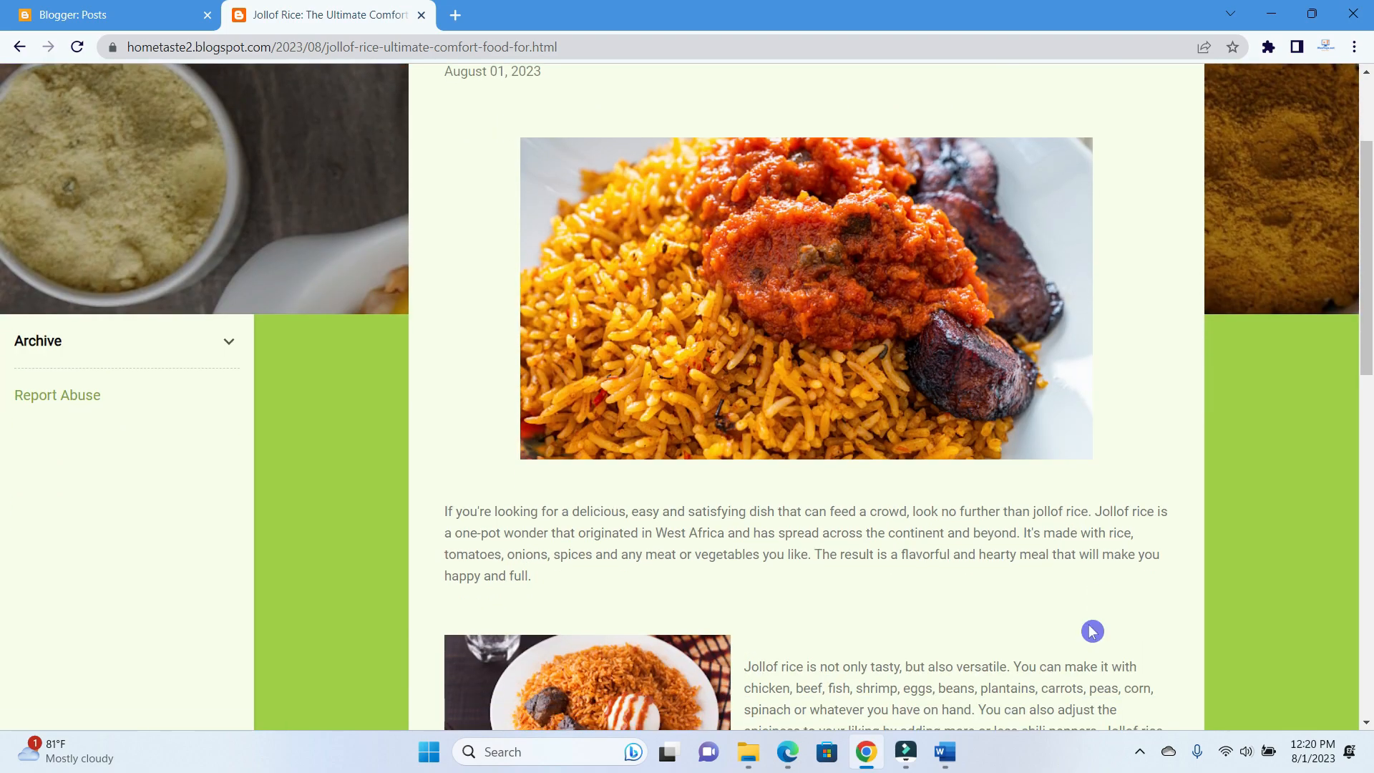
pyautogui.scroll(-1, 1090, 627)
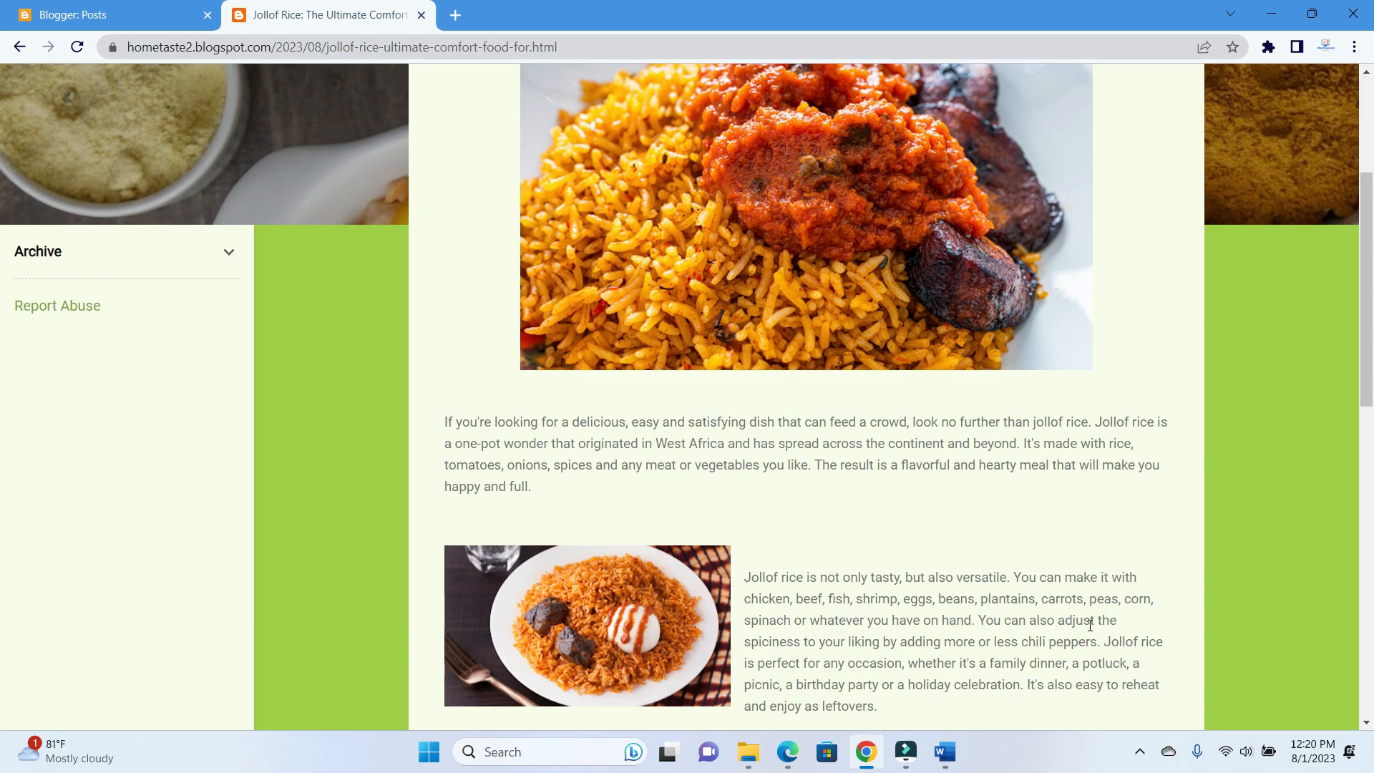
pyautogui.scroll(3, 1090, 625)
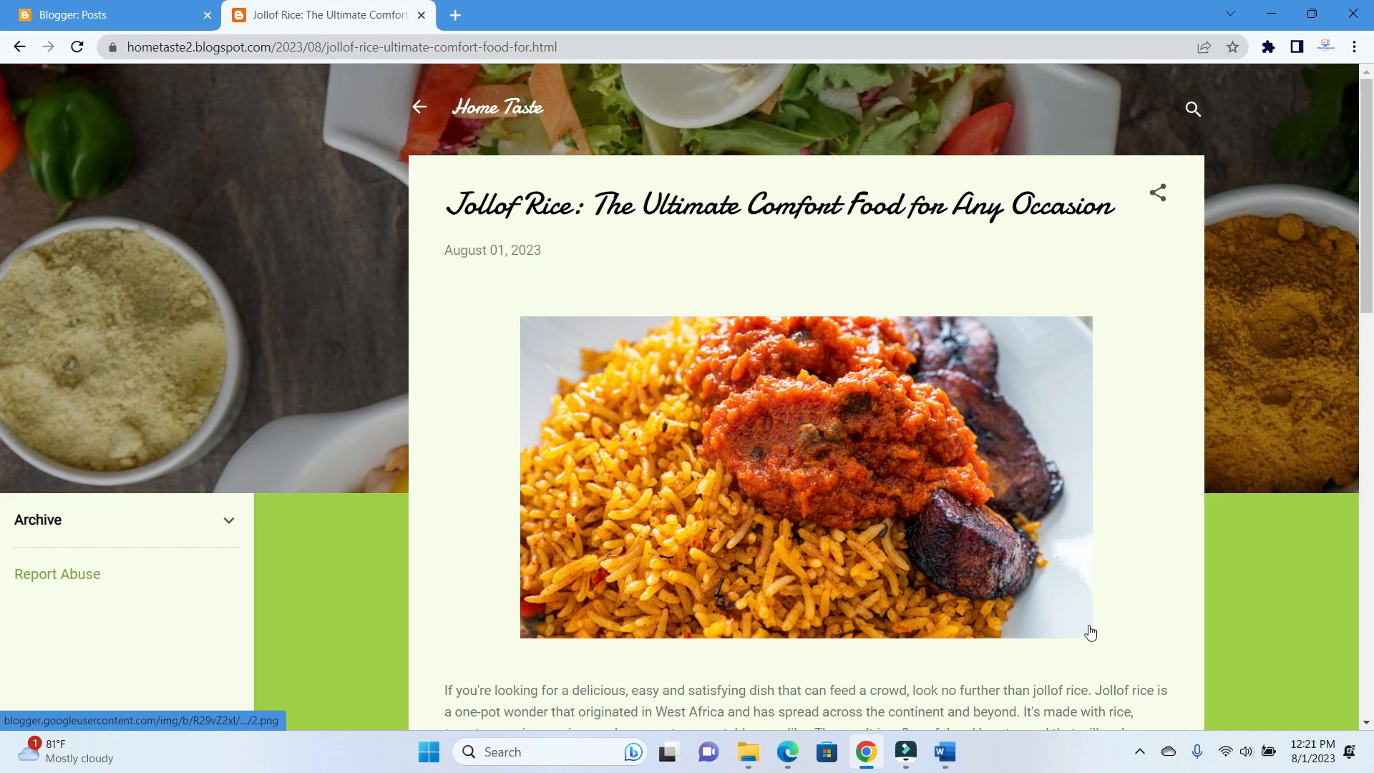
pyautogui.scroll(-5, 1091, 633)
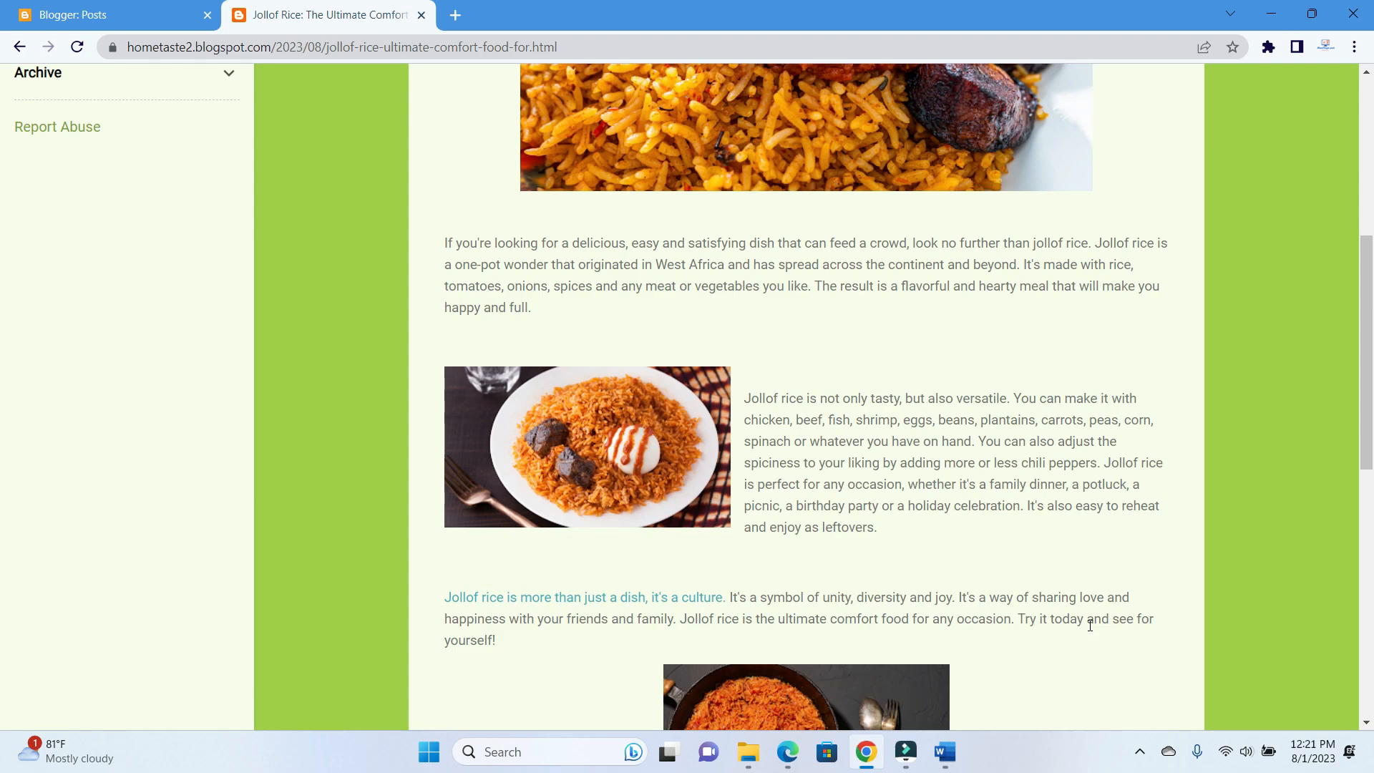
pyautogui.scroll(-1, 1091, 625)
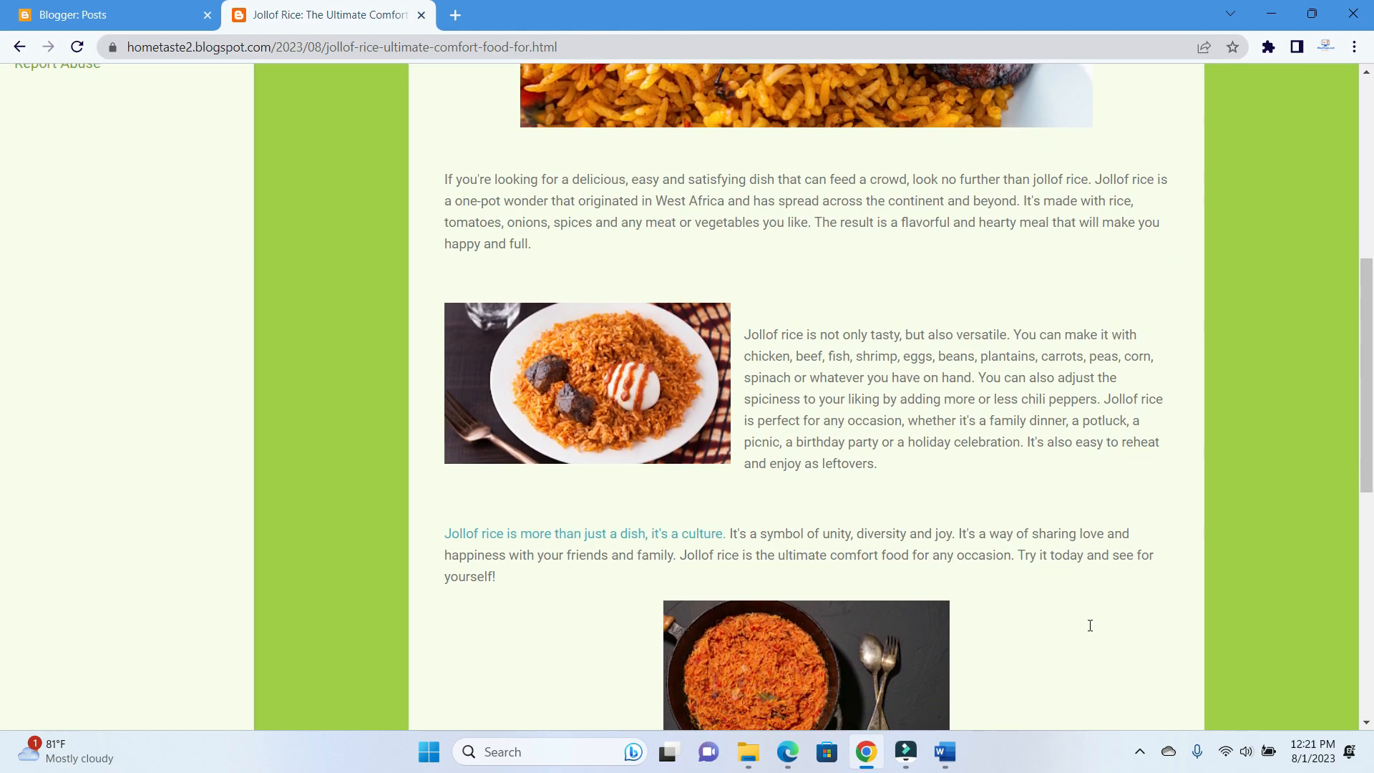
pyautogui.scroll(6, 1091, 629)
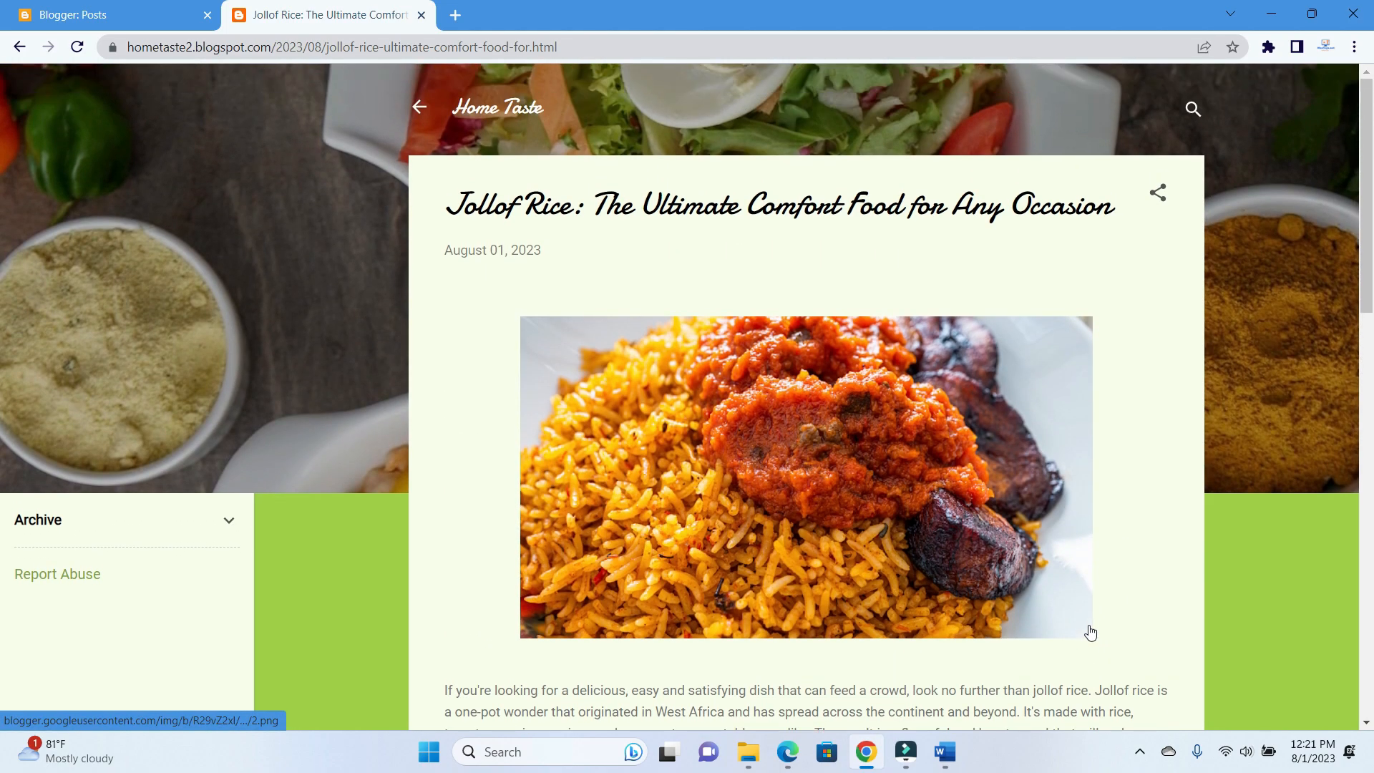
# Return to the live blog's home page, look through its post previews and close the blog tab
pyautogui.click(468, 109)
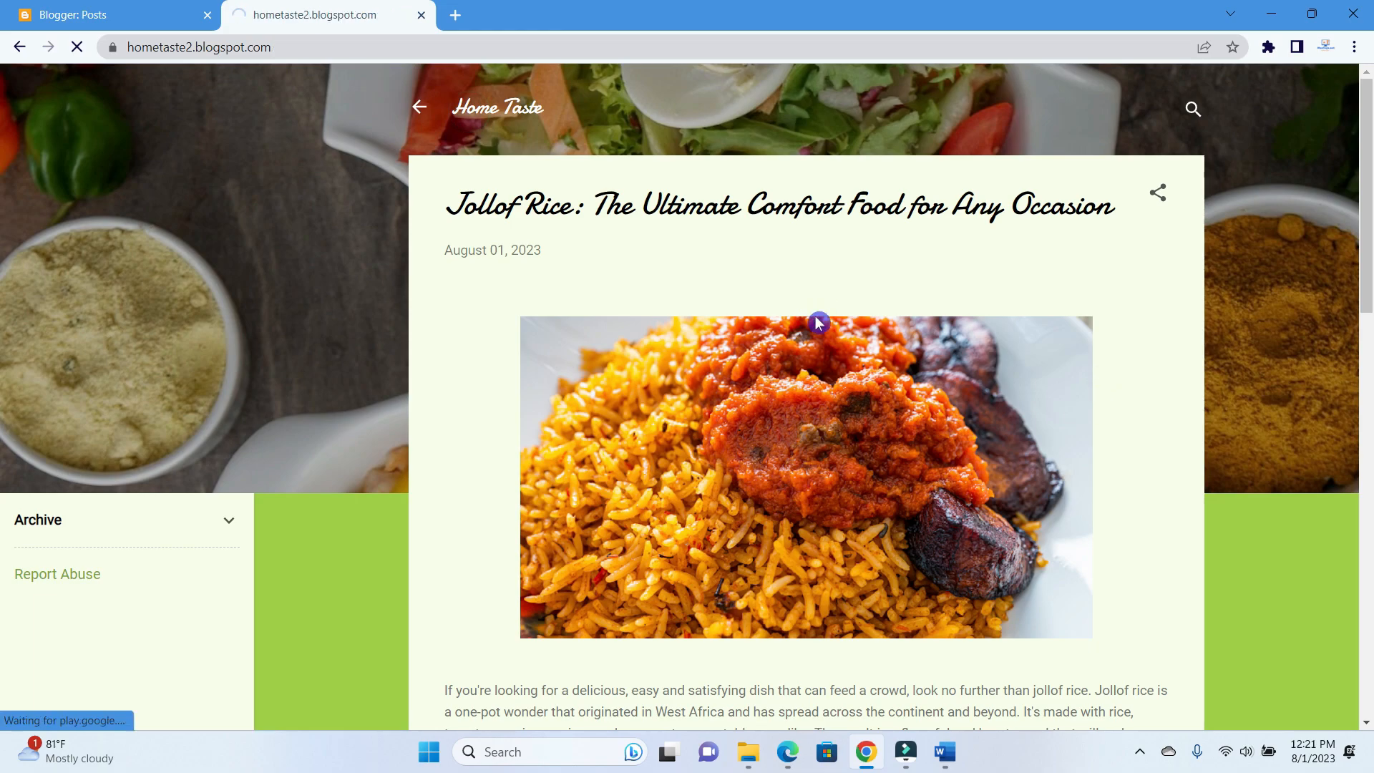
pyautogui.scroll(-17, 871, 336)
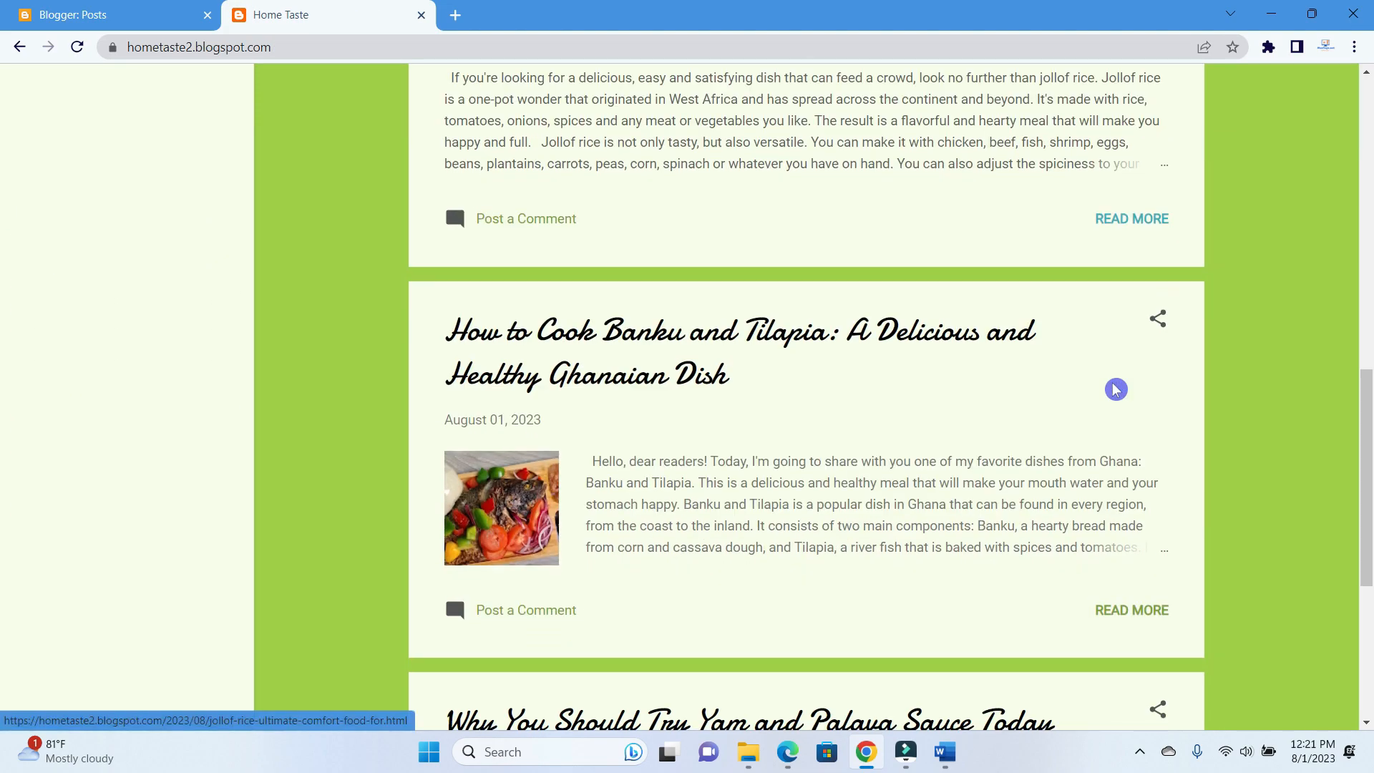
pyautogui.scroll(5, 1116, 405)
pyautogui.scroll(-5, 905, 472)
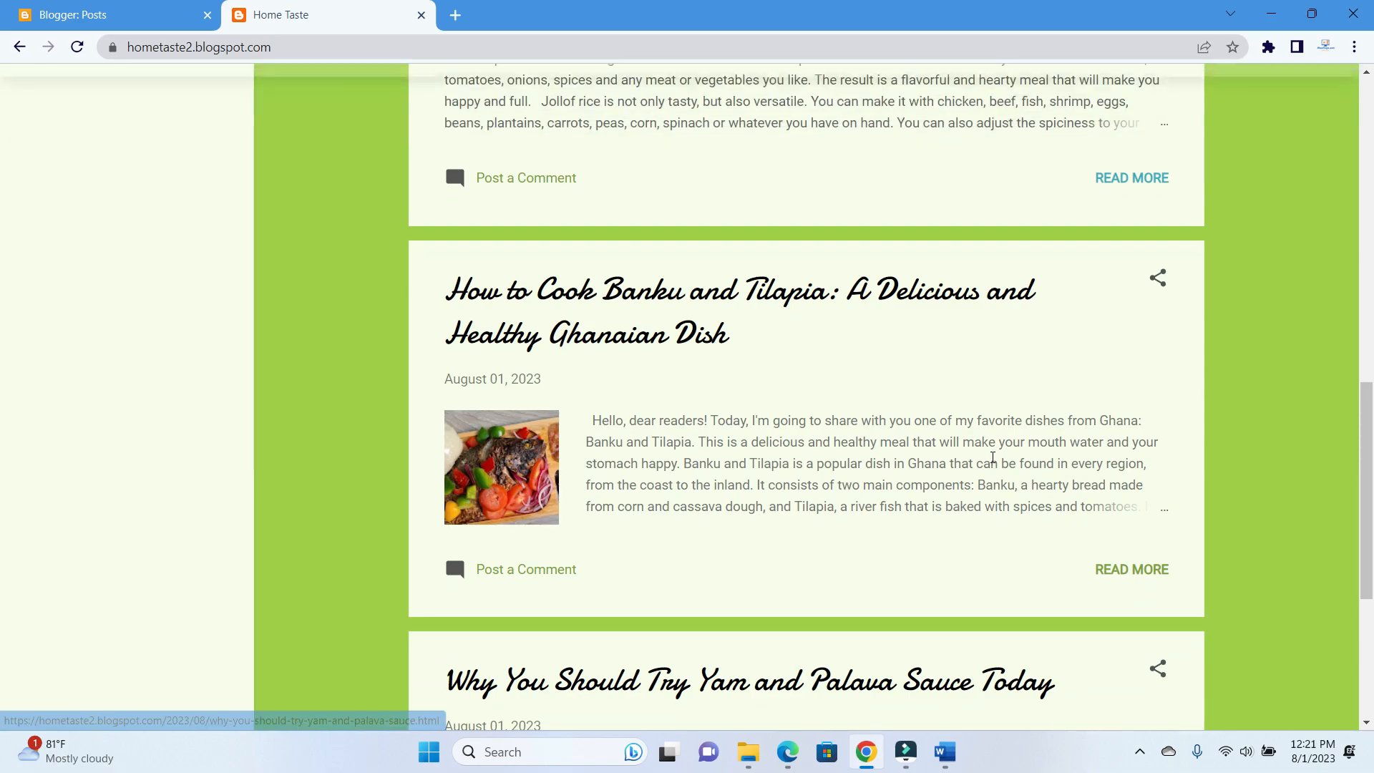
pyautogui.scroll(-2, 984, 494)
pyautogui.scroll(5, 945, 623)
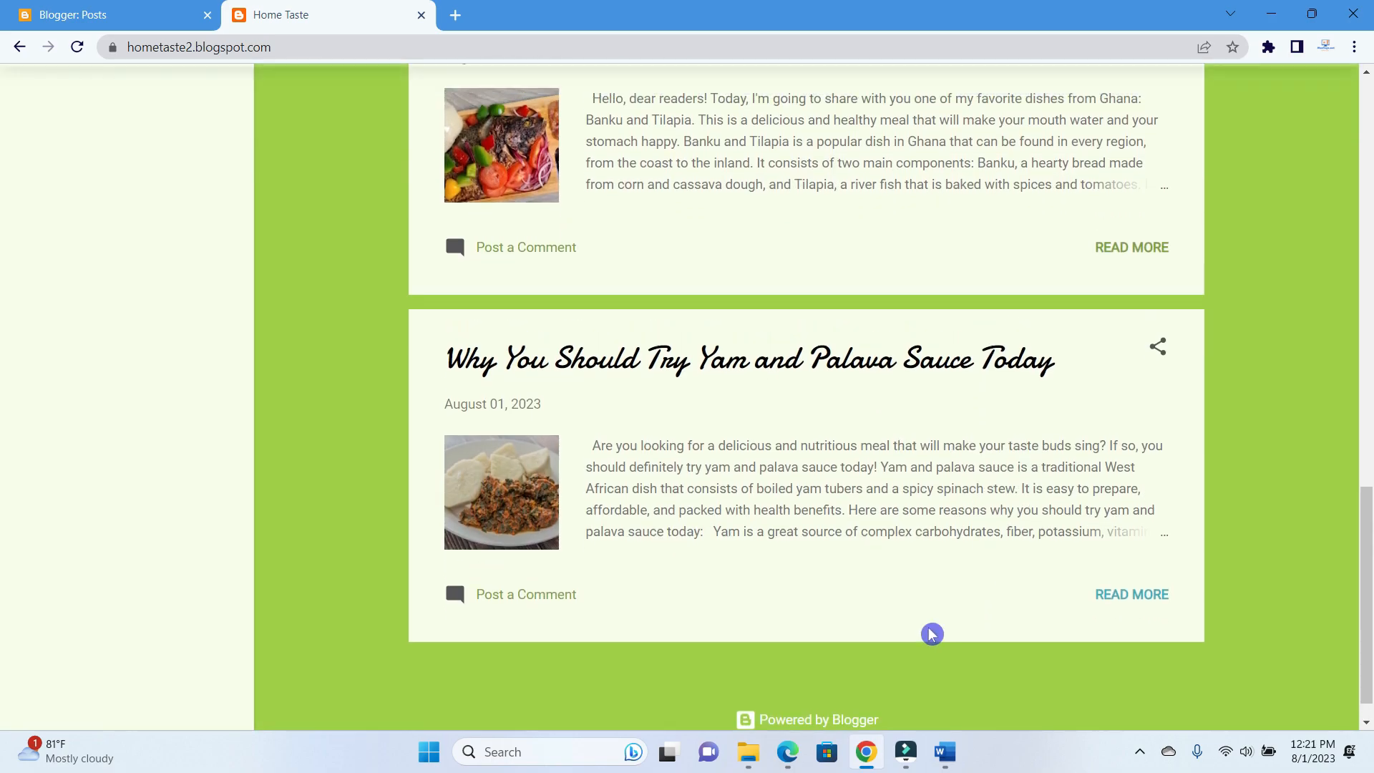
pyautogui.scroll(15, 877, 564)
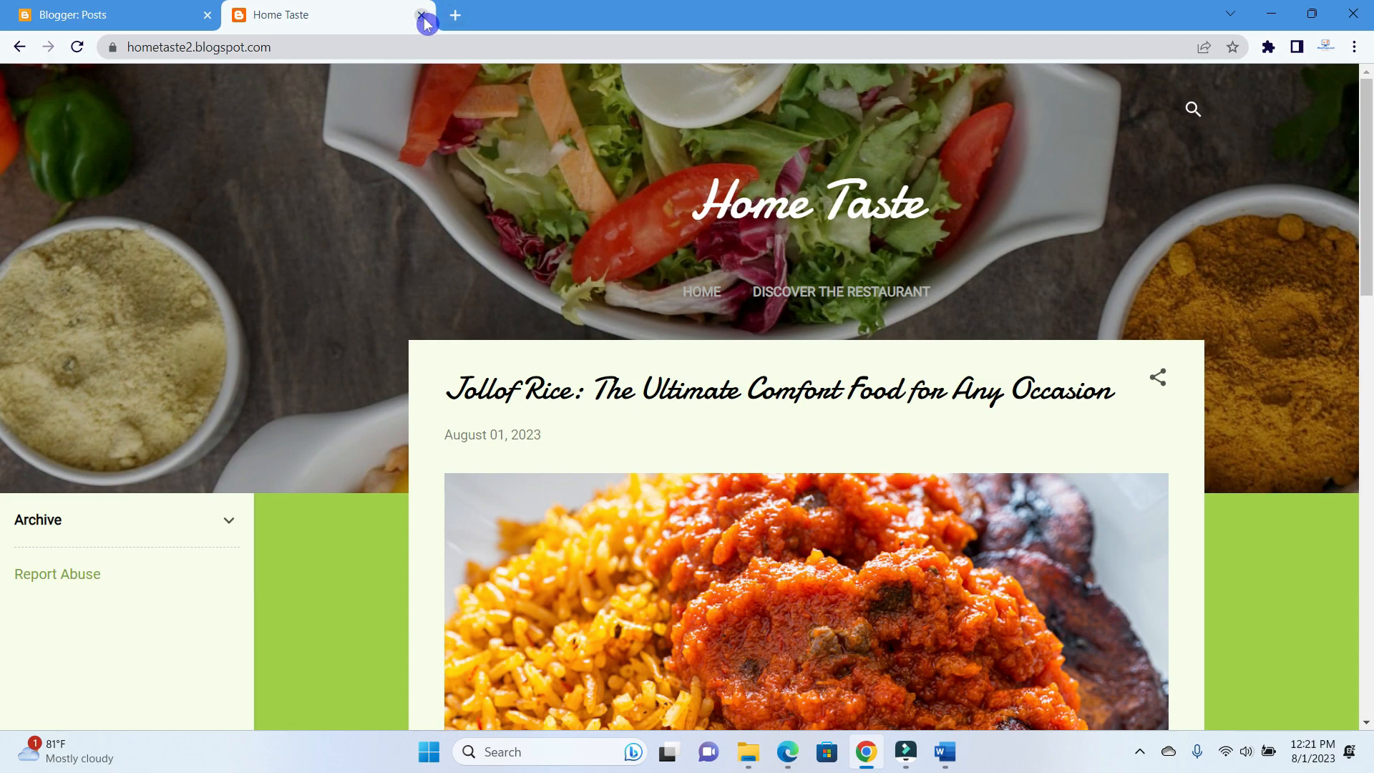
pyautogui.click(422, 17)
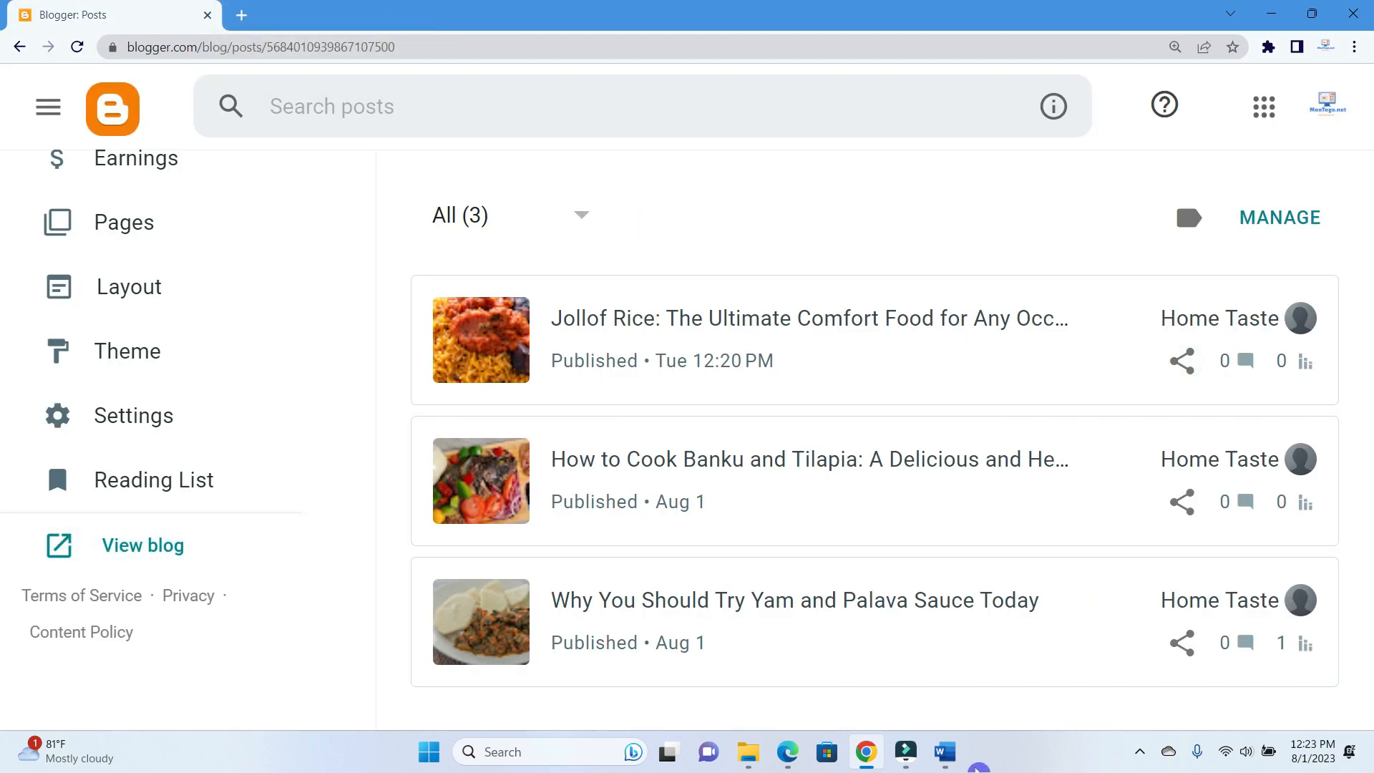
# Switch to the Word document "Create your own blog using BLOGGER" and go to its "Steps to cover" list
pyautogui.click(947, 763)
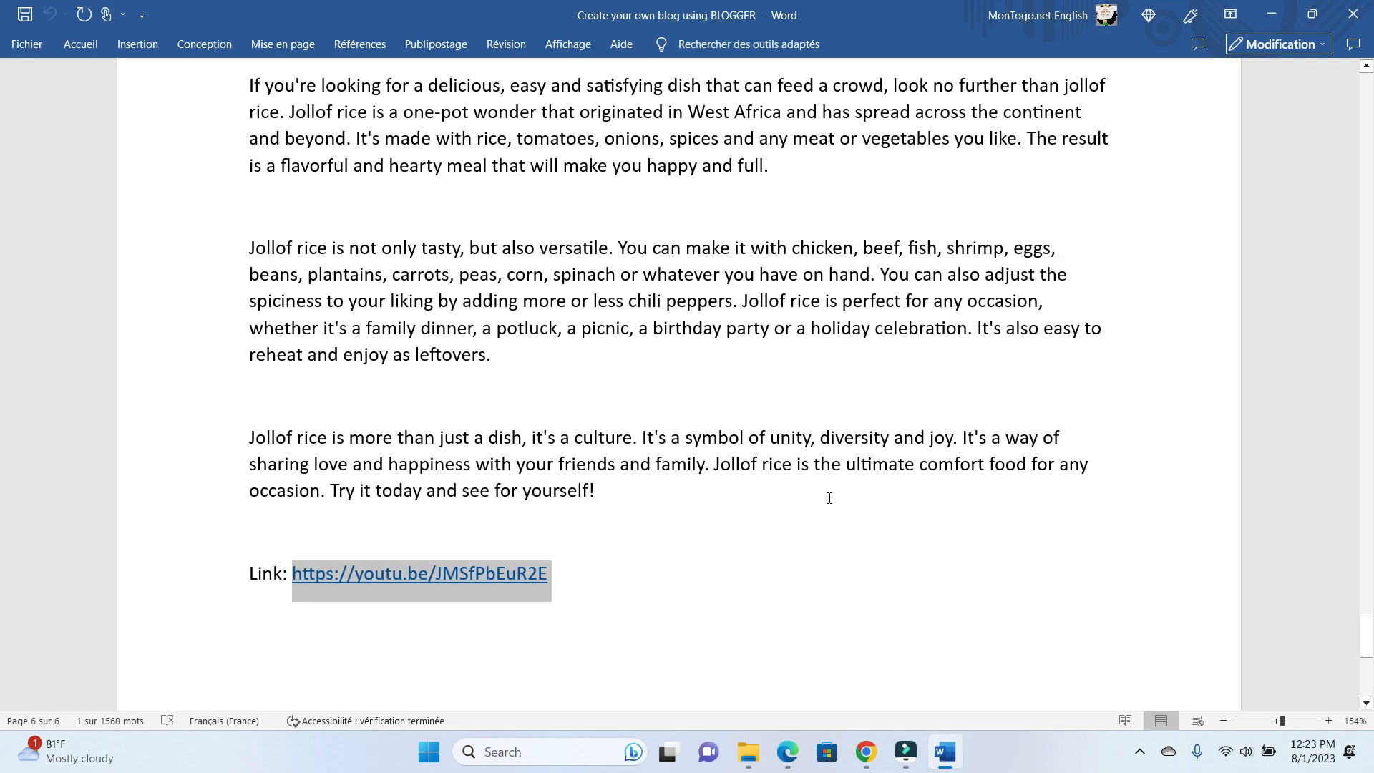
pyautogui.scroll(6, 829, 498)
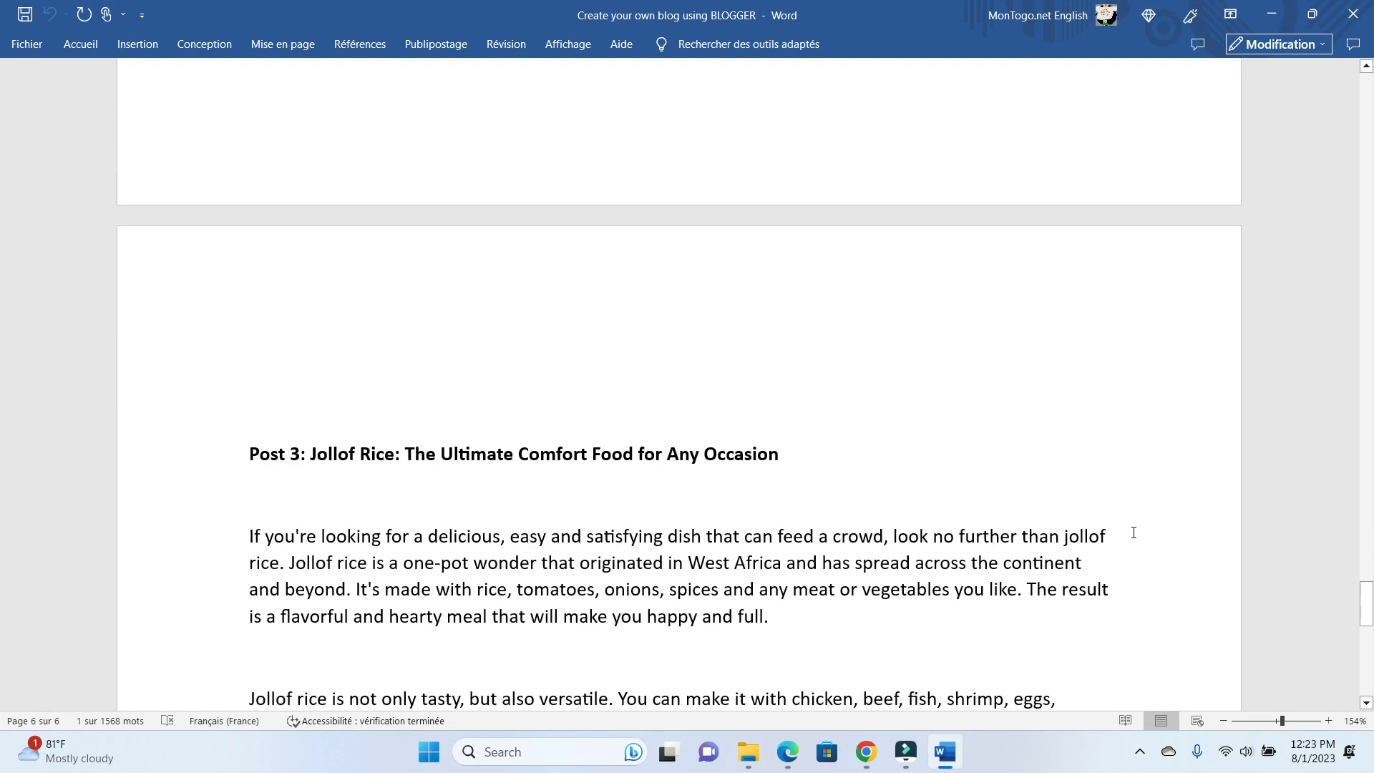
pyautogui.moveTo(1367, 637); pyautogui.dragTo(1367, 164)
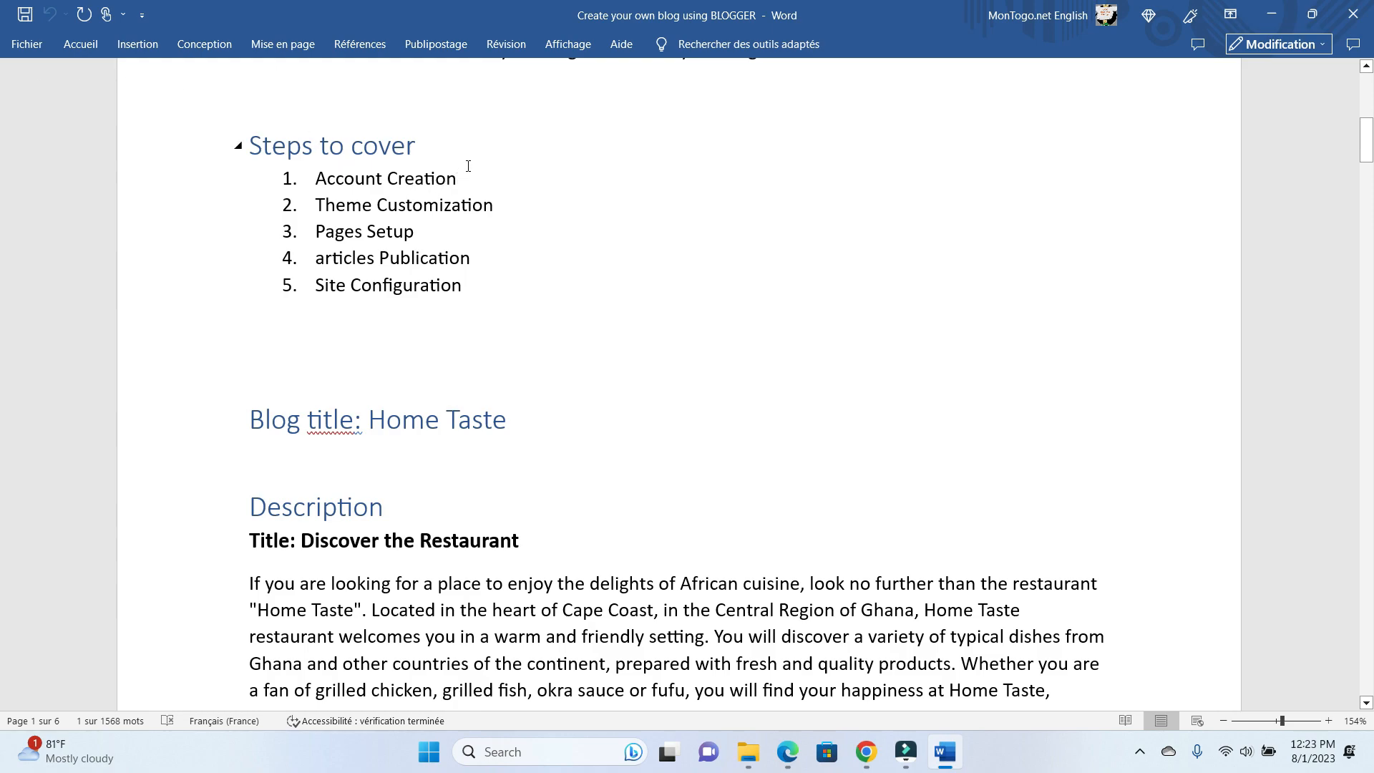
# Review the items from Account Creation to articles Publication in the "Steps to cover" list and switch back to Blogger
pyautogui.moveTo(482, 181); pyautogui.dragTo(316, 180)
pyautogui.moveTo(517, 208); pyautogui.dragTo(336, 208)
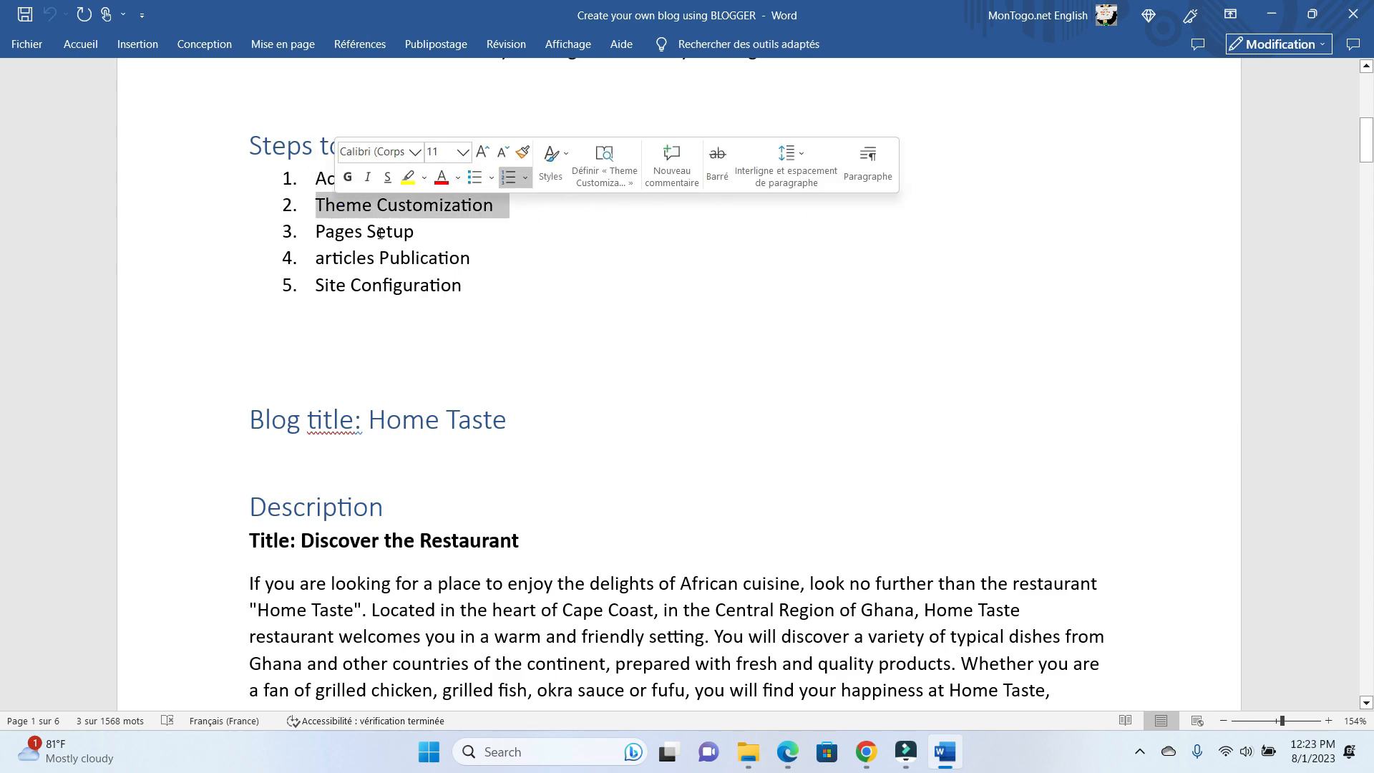
pyautogui.moveTo(429, 235); pyautogui.dragTo(315, 231)
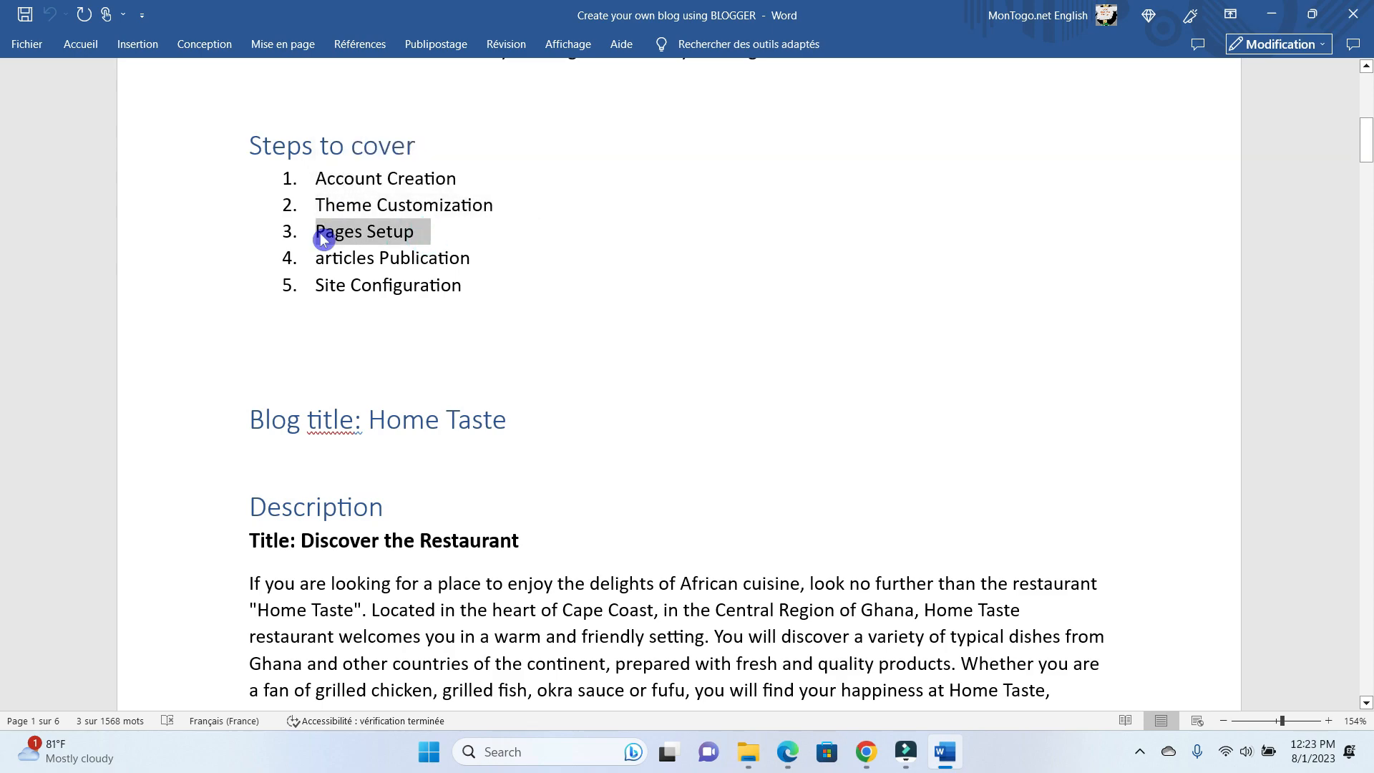
pyautogui.click(380, 259)
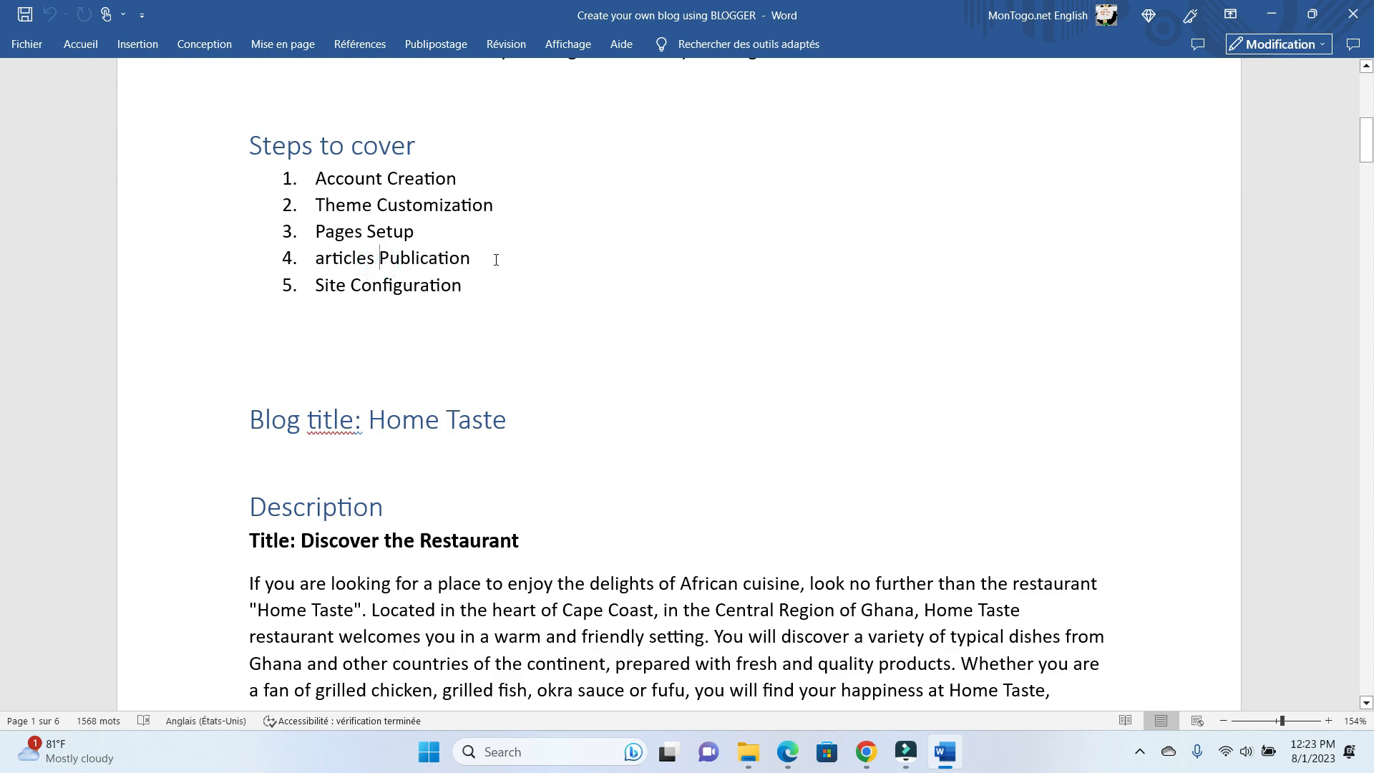
pyautogui.moveTo(496, 260); pyautogui.dragTo(319, 258)
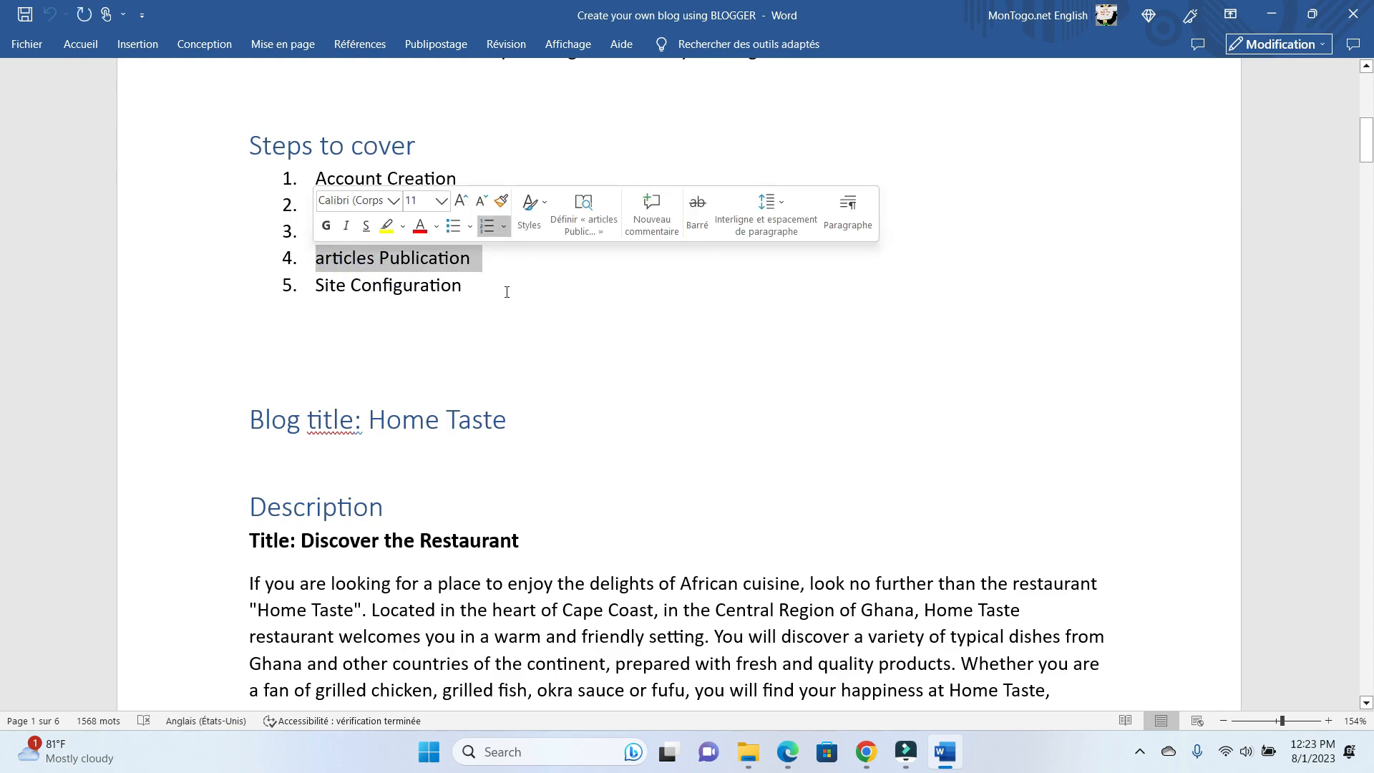
pyautogui.click(528, 314)
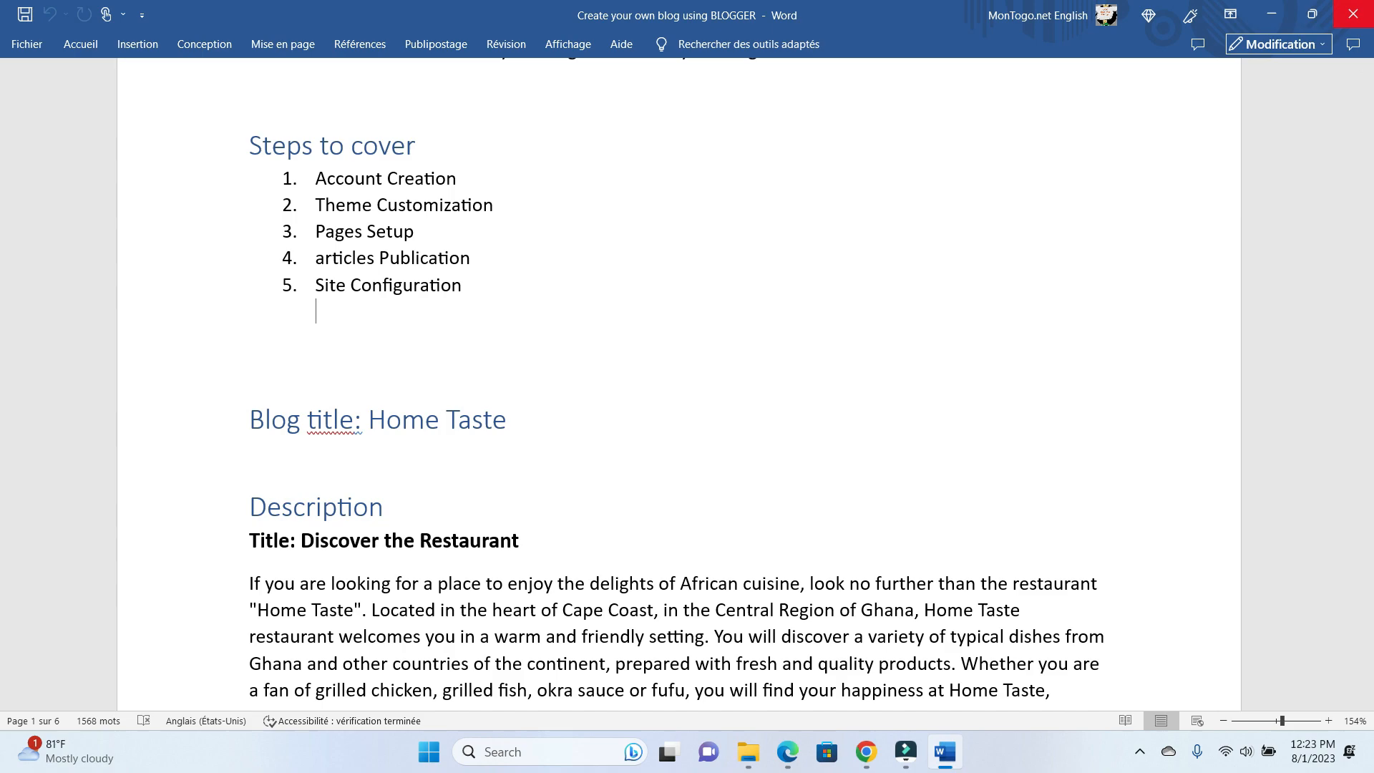
pyautogui.click(1277, 16)
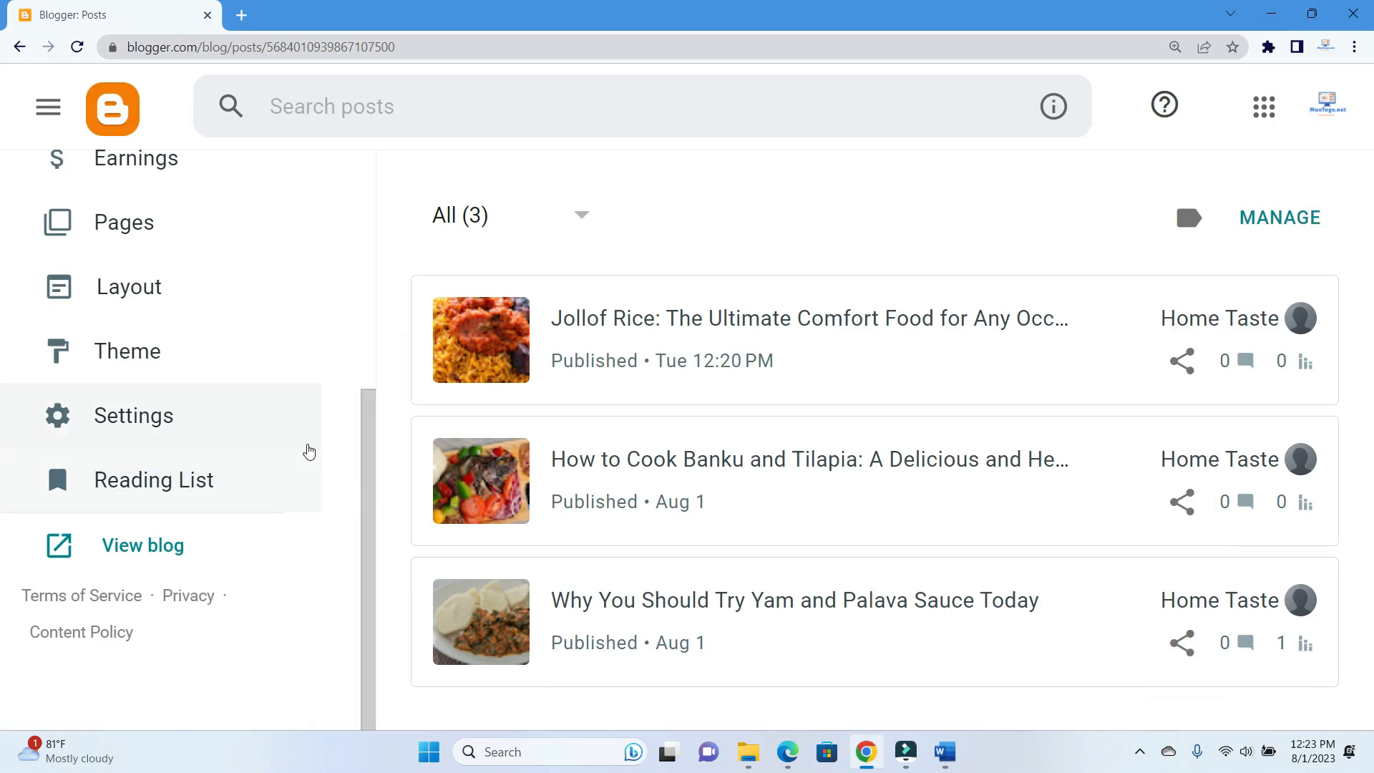
# Open the Home Taste blog's statistics and examine the all-time views, the latest post's figures and the overall blog views
pyautogui.scroll(3, 300, 462)
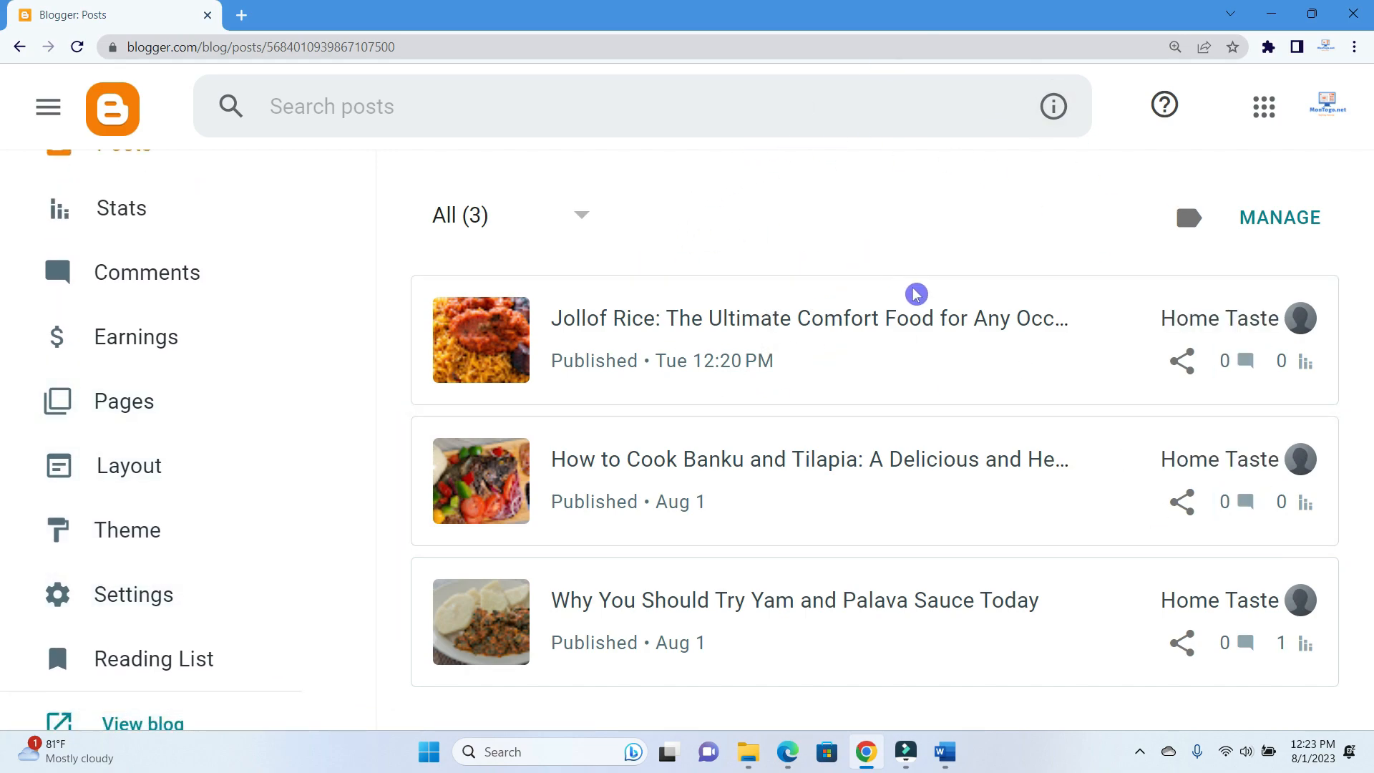
pyautogui.scroll(3, 132, 365)
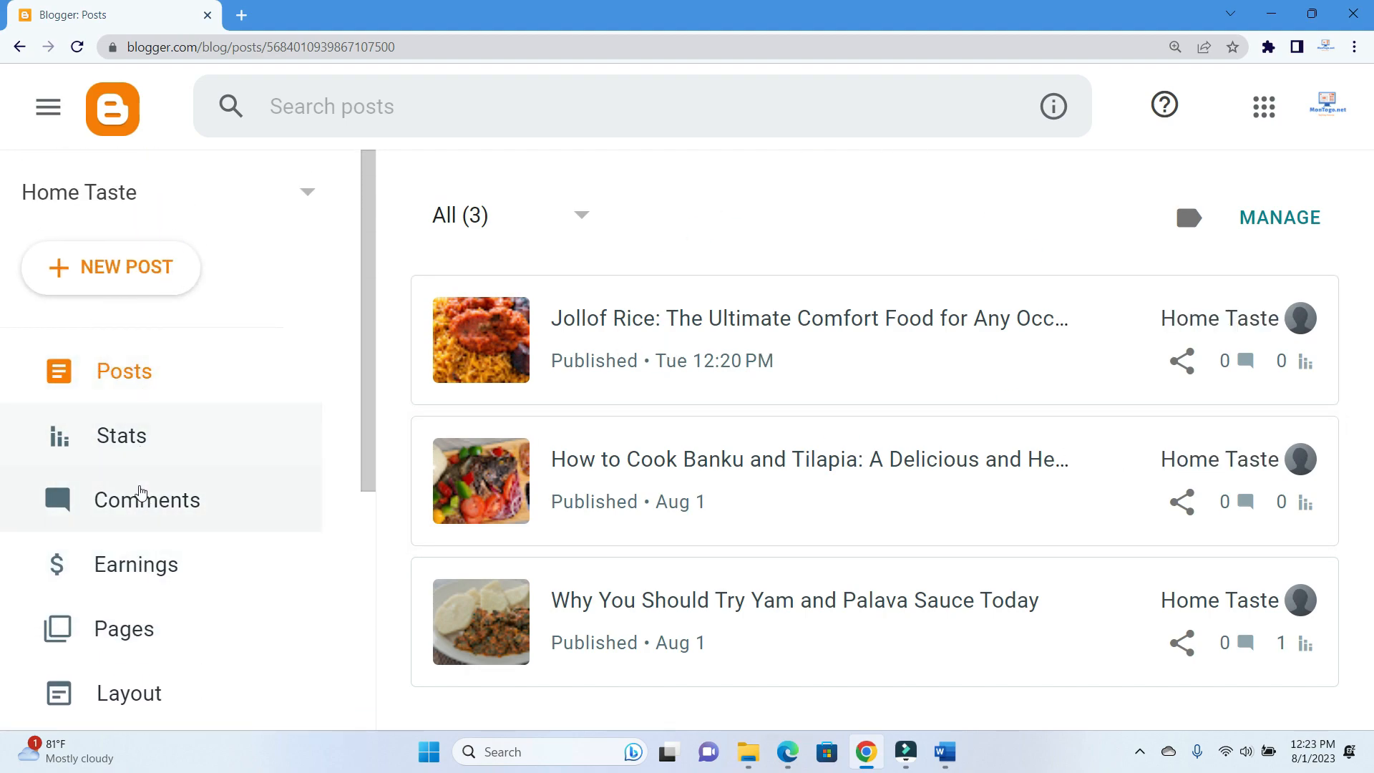
pyautogui.scroll(-2, 141, 522)
pyautogui.scroll(-2, 165, 398)
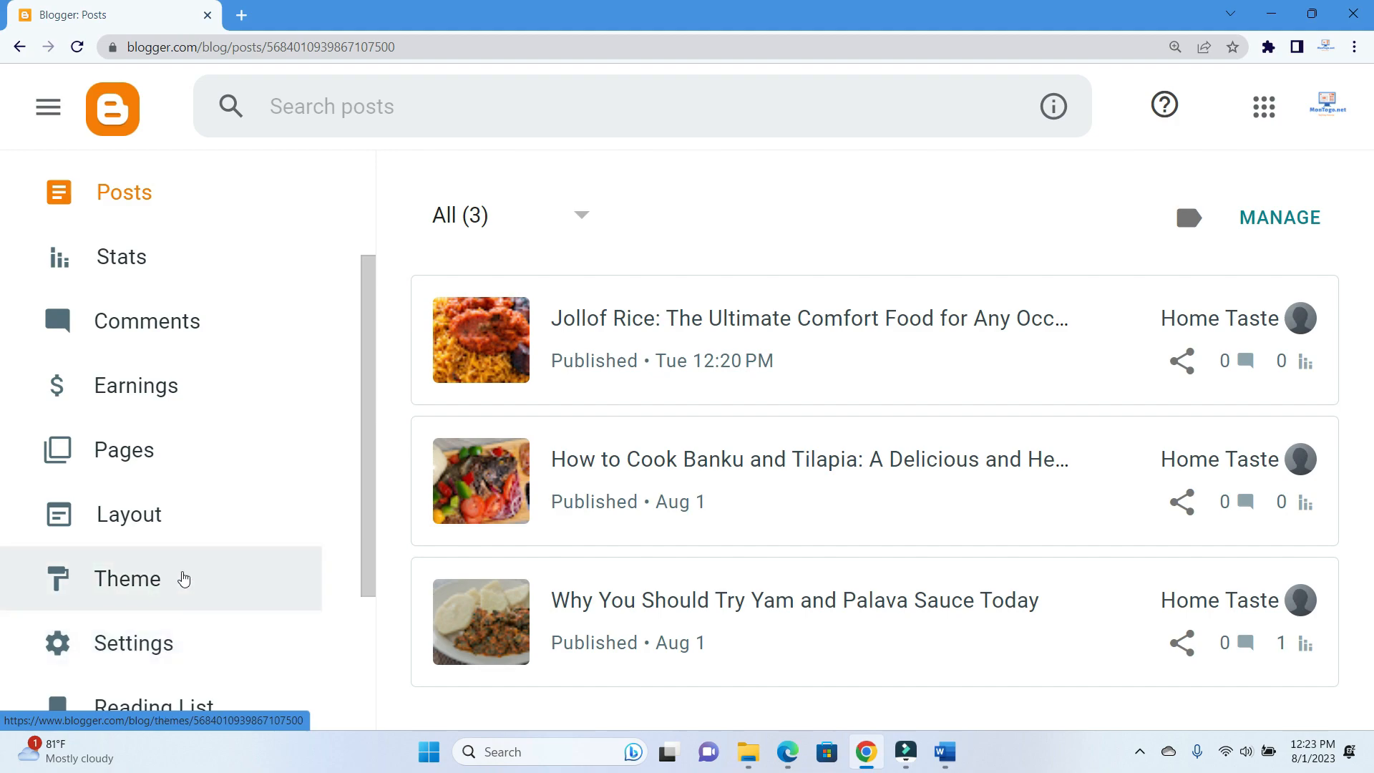
pyautogui.scroll(3, 227, 451)
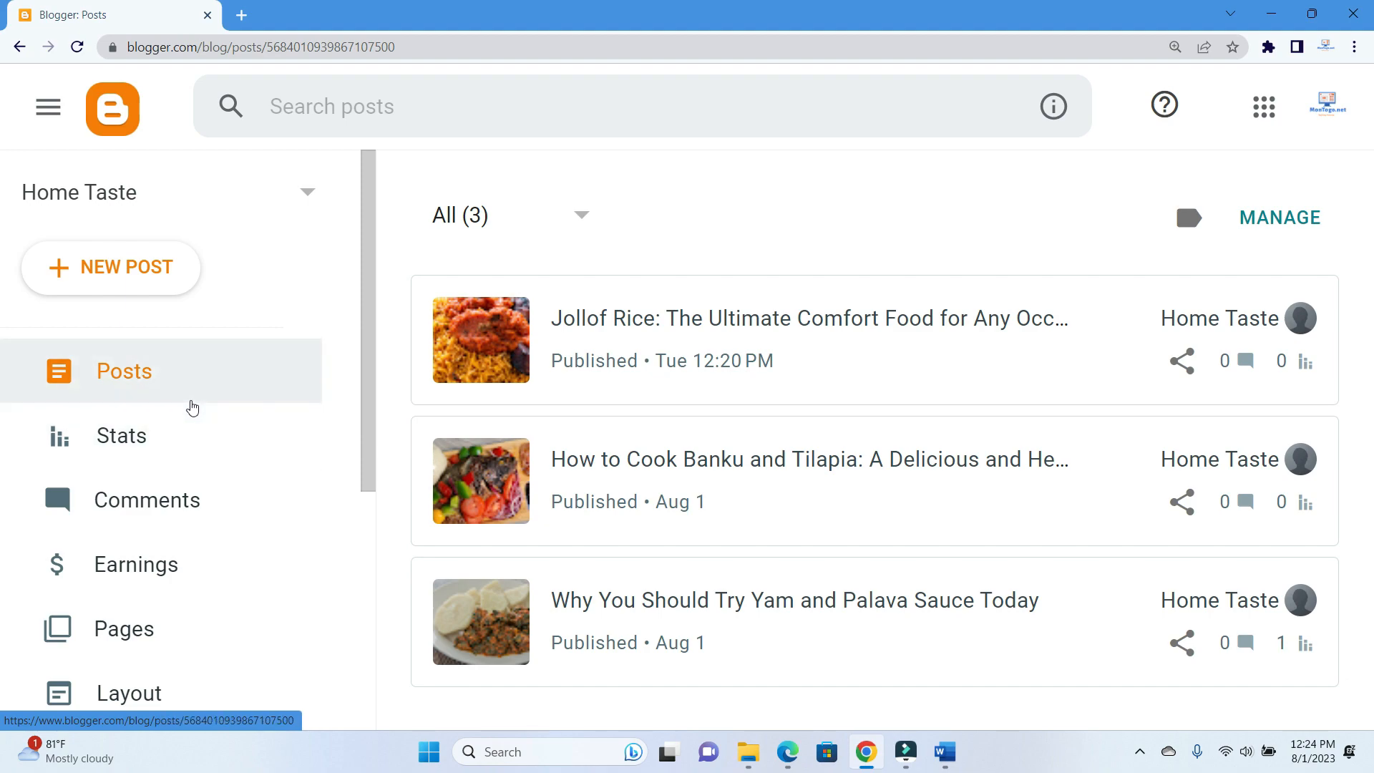
pyautogui.click(152, 450)
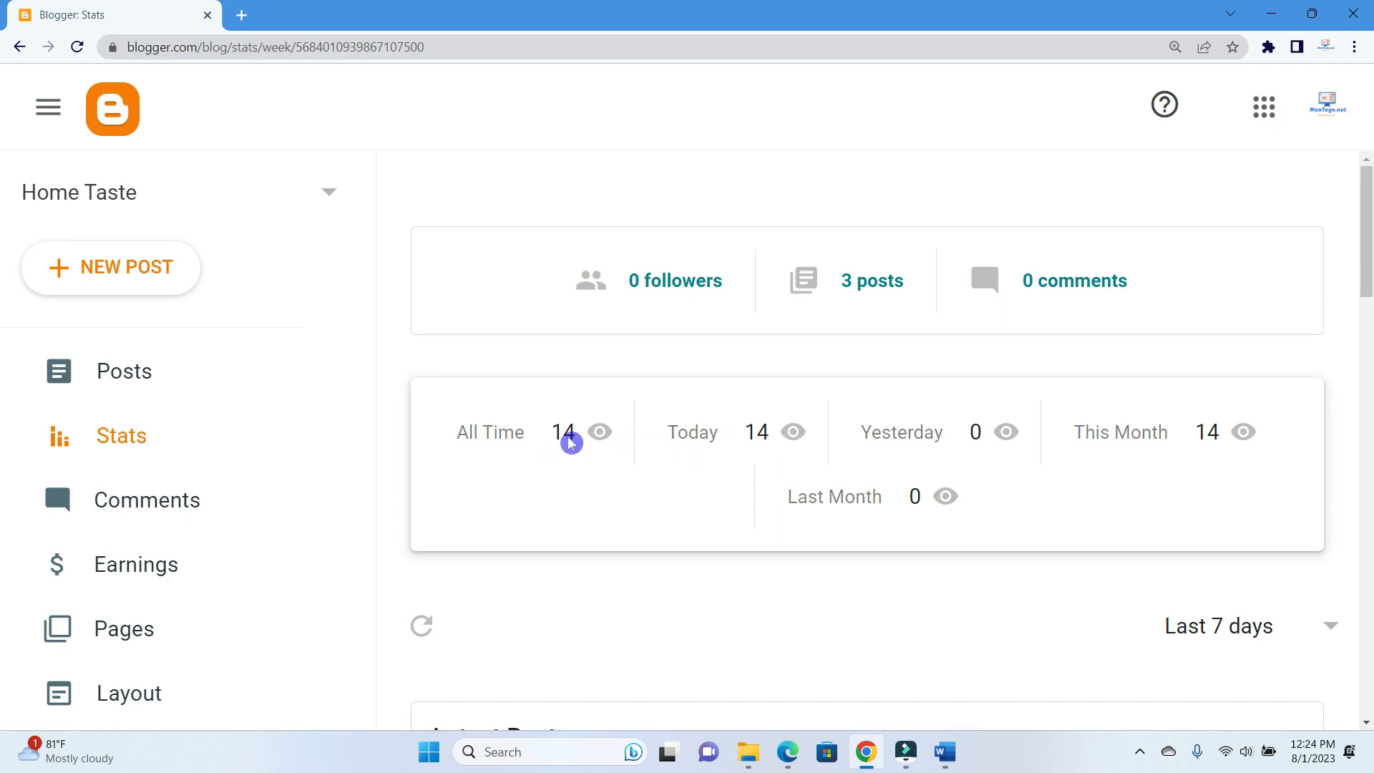
pyautogui.moveTo(548, 433); pyautogui.dragTo(598, 437)
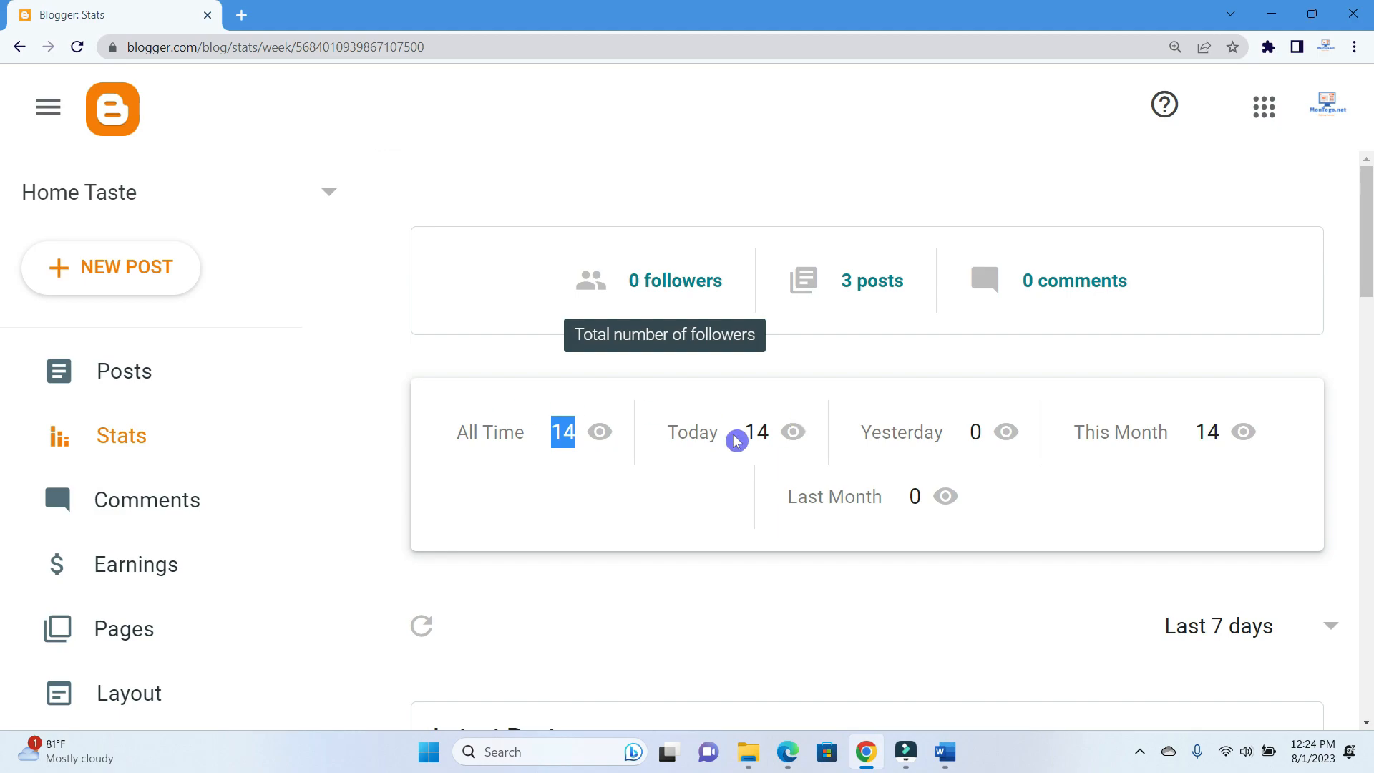
pyautogui.scroll(-1, 806, 469)
pyautogui.scroll(-1, 808, 474)
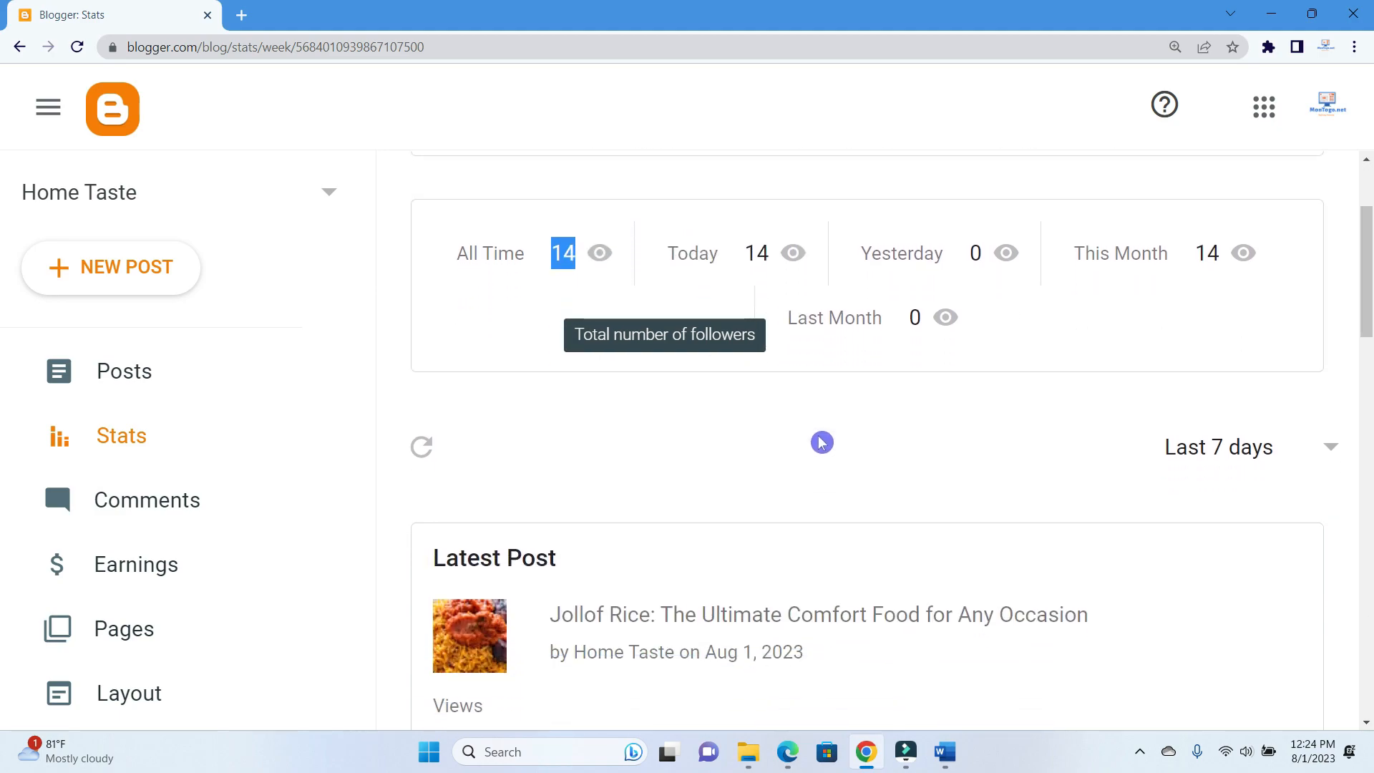
pyautogui.scroll(-5, 960, 423)
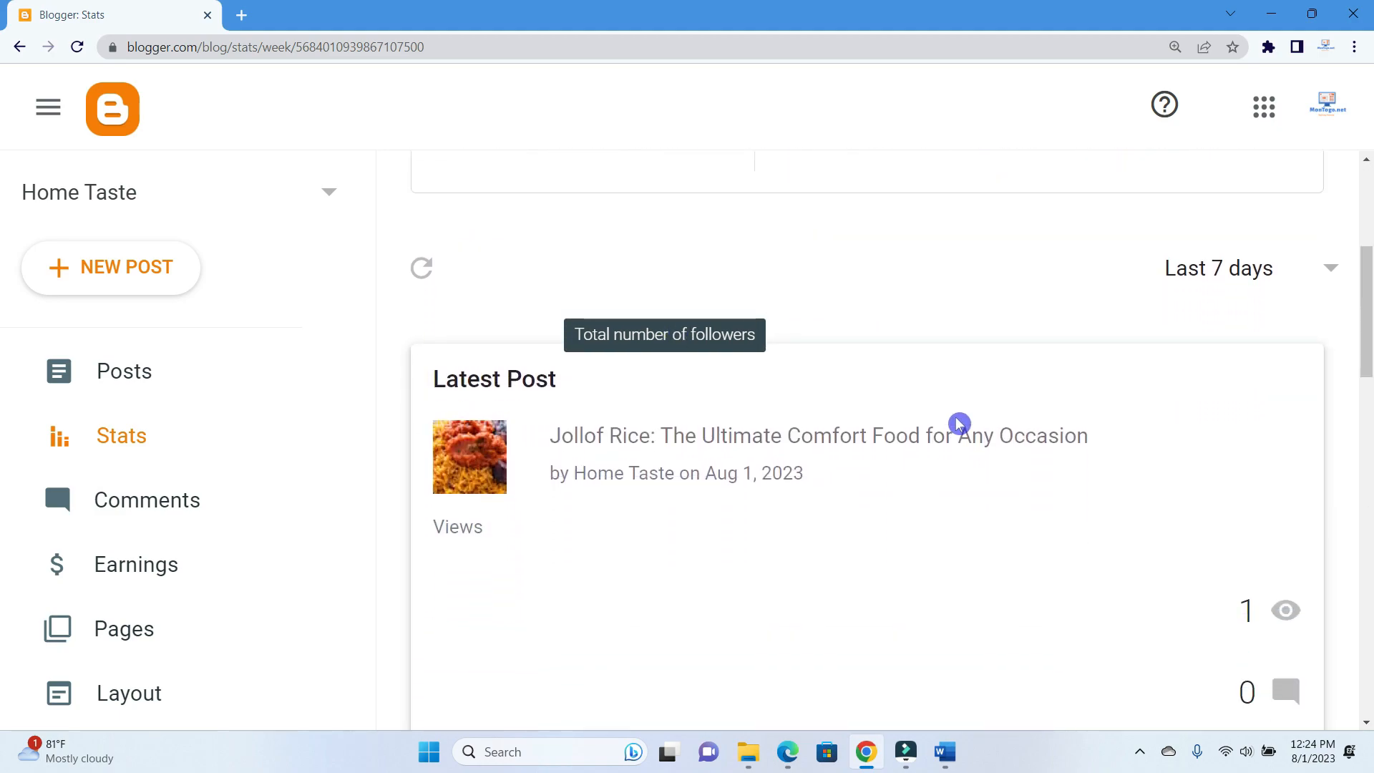
pyautogui.scroll(-3, 960, 423)
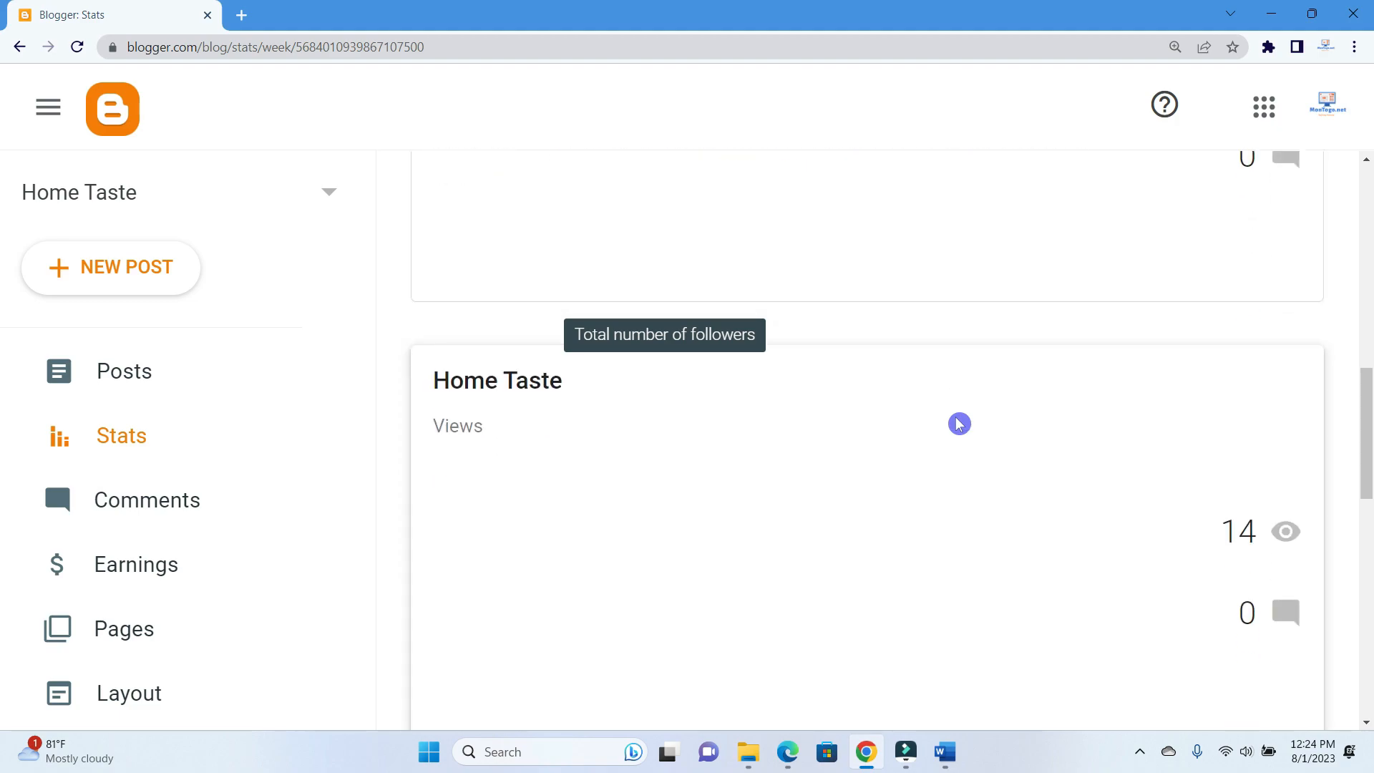
# Open the Home Taste blog's comments section
pyautogui.click(193, 503)
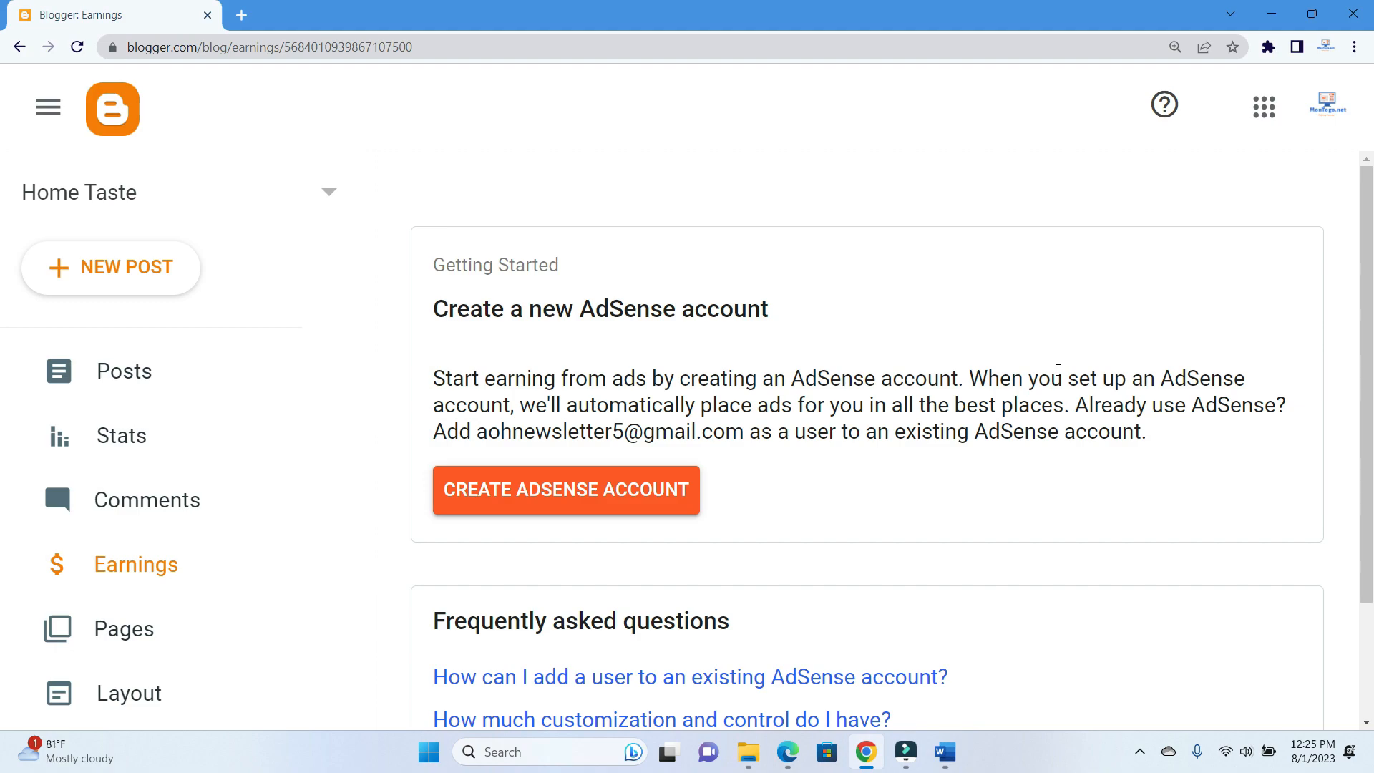
# Review the AdSense account setup and frequently asked questions in Earnings, and open the blog's list of pages
pyautogui.scroll(-1, 1059, 372)
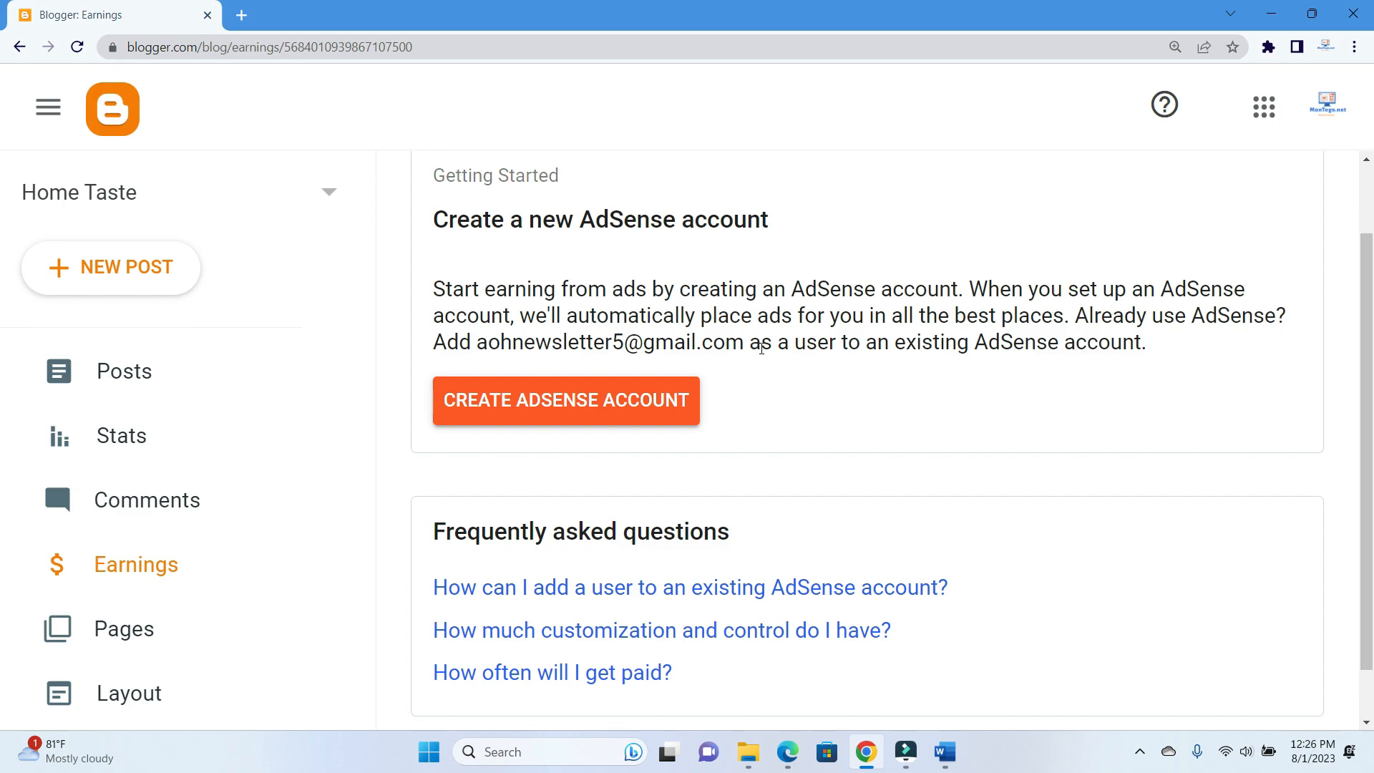
pyautogui.scroll(-1, 761, 348)
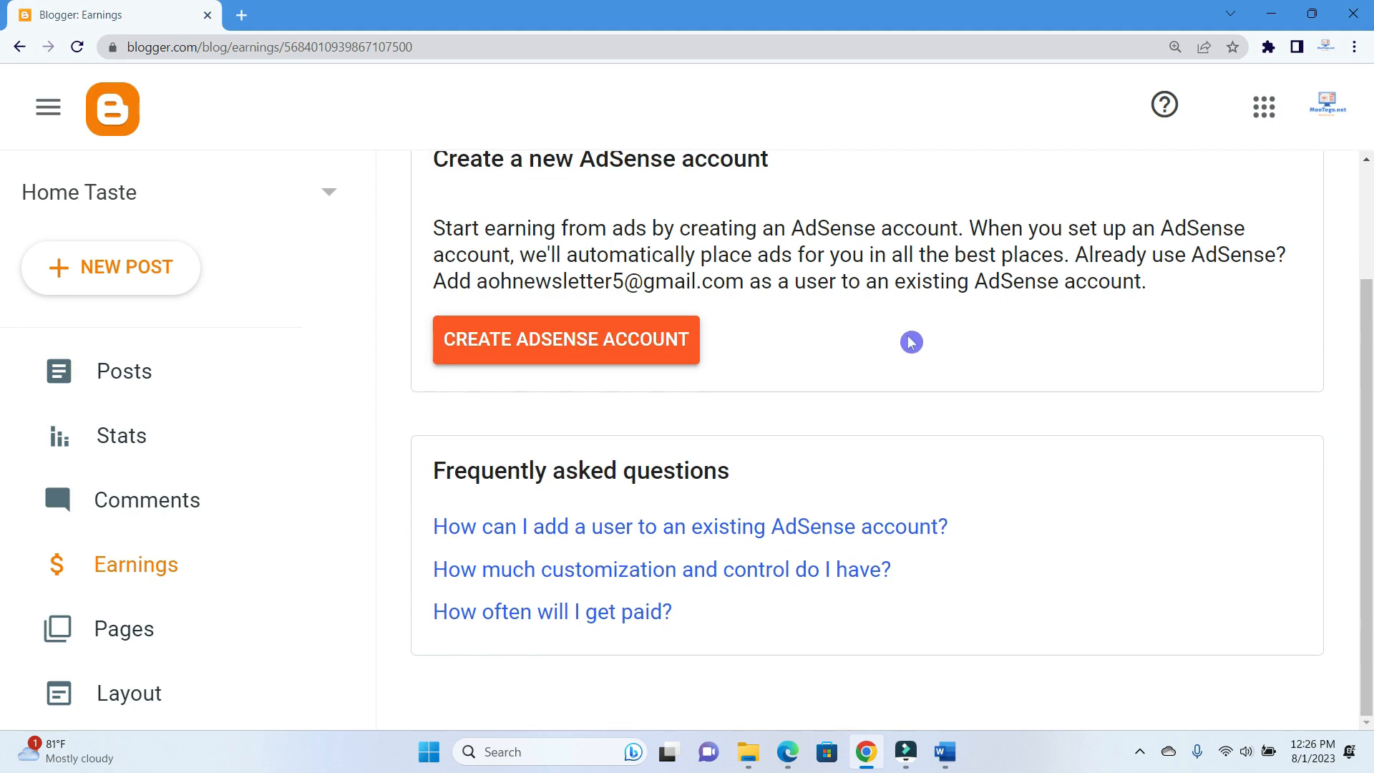
pyautogui.click(126, 640)
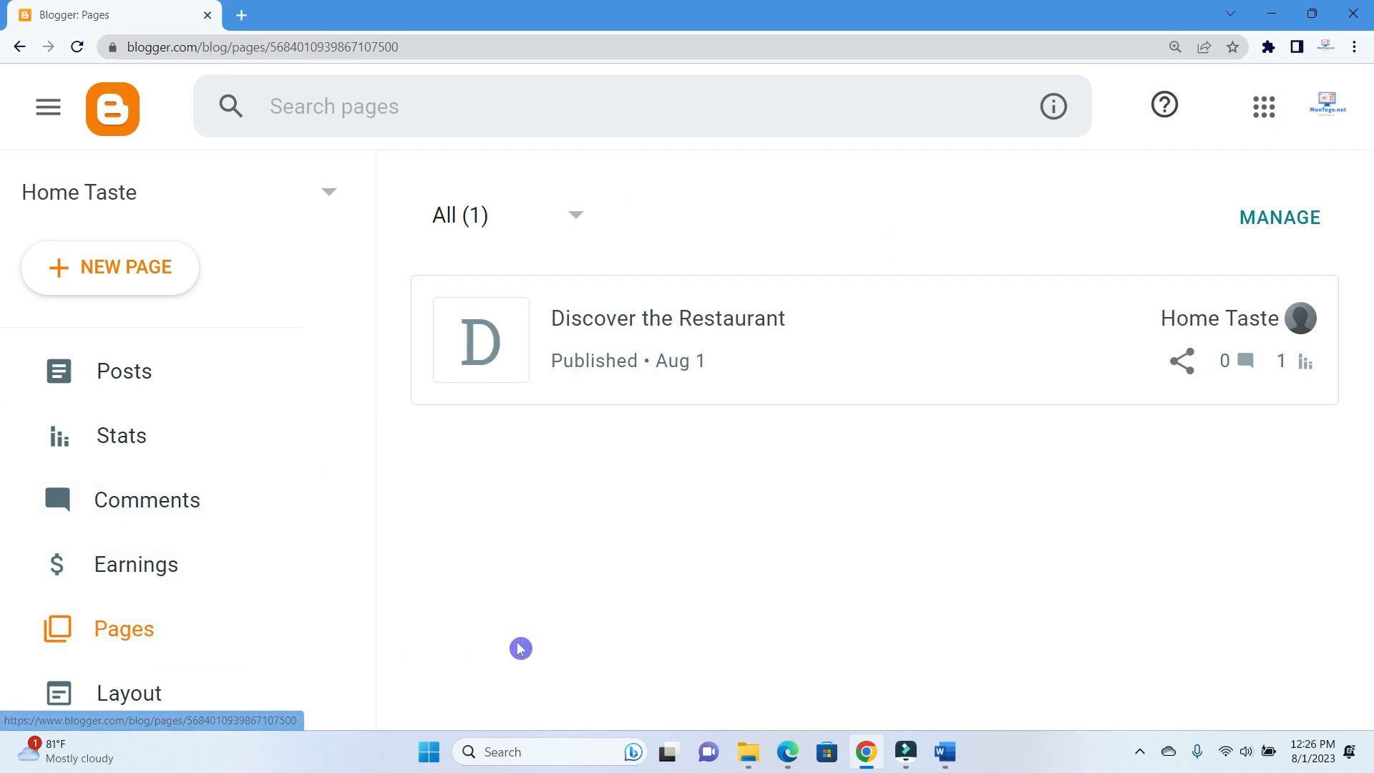
# Open the blog's layout and examine the Sidebar (Top), Search (Top) and Header gadget sections
pyautogui.scroll(-4, 248, 629)
pyautogui.click(143, 428)
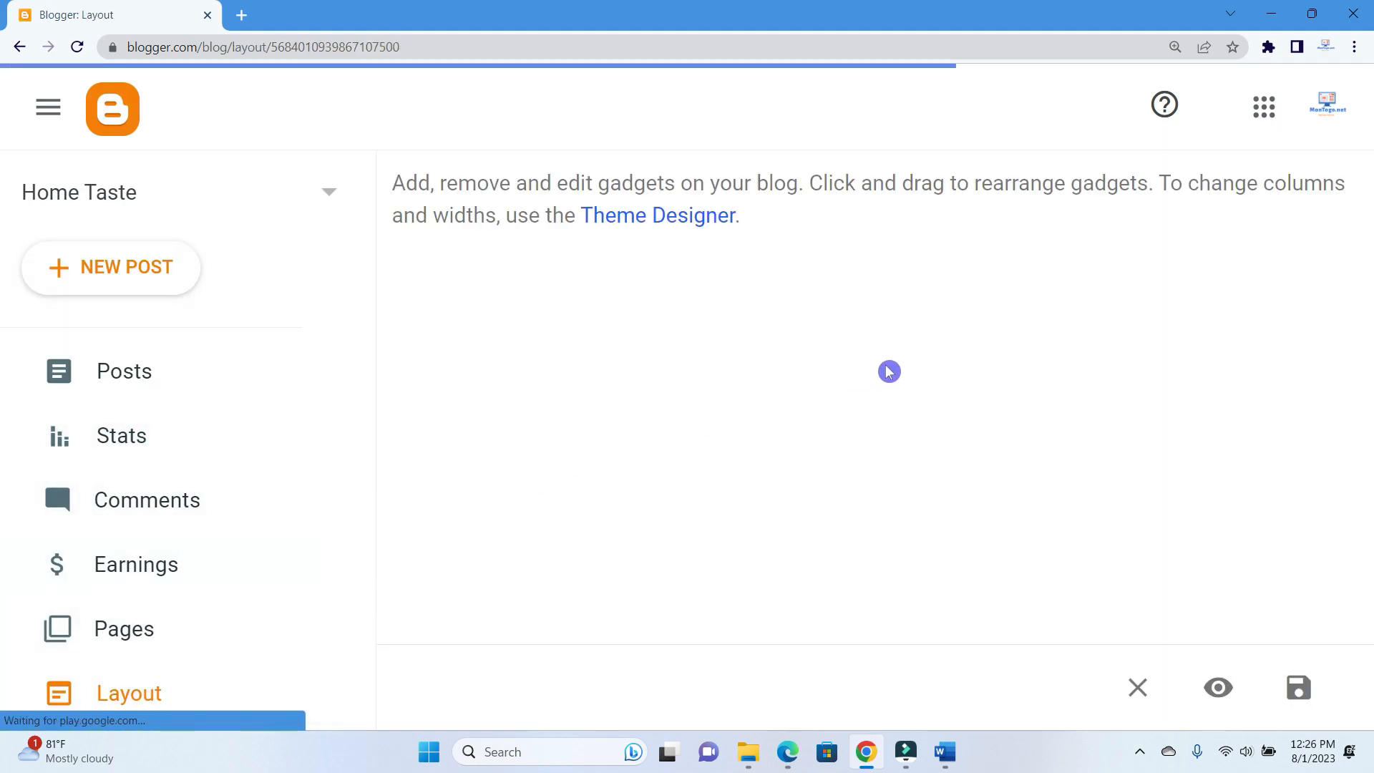
pyautogui.scroll(-2, 780, 390)
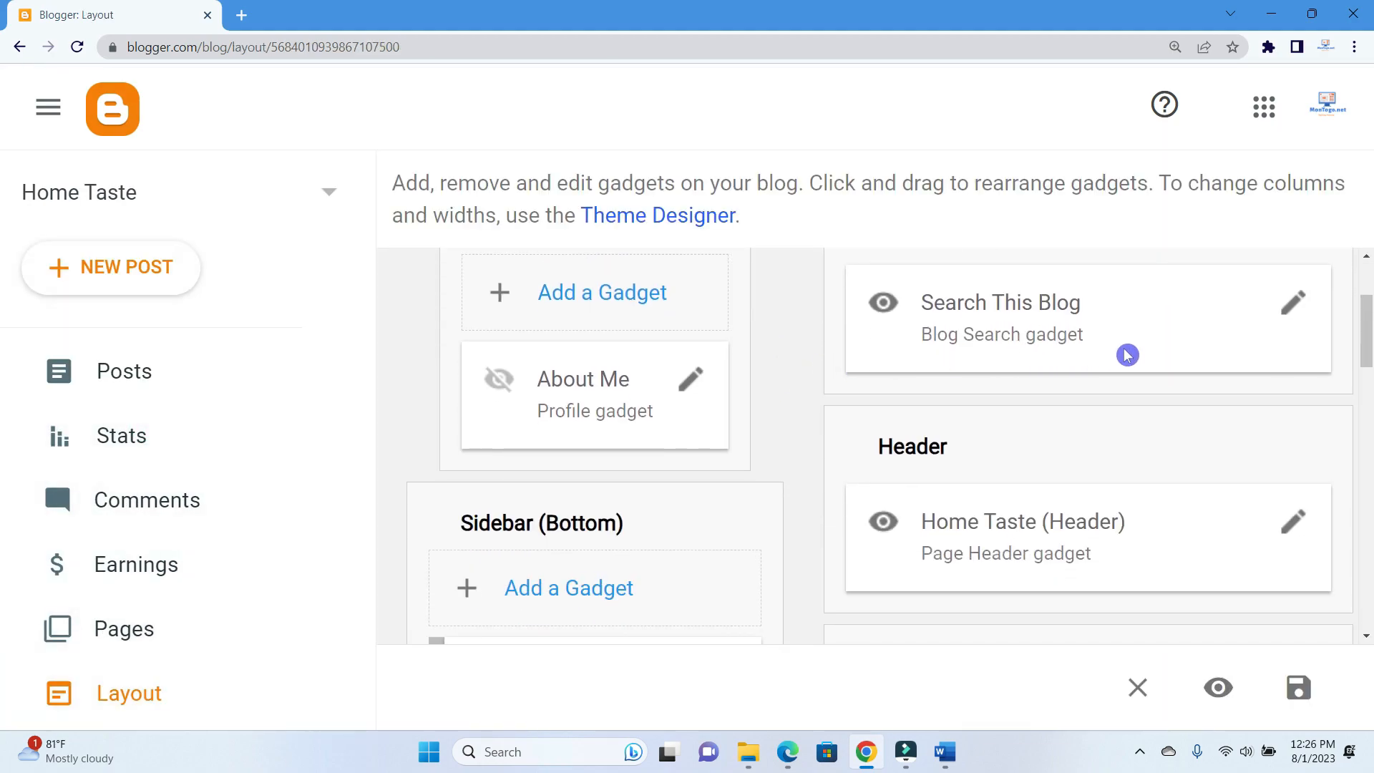
pyautogui.scroll(1, 1152, 354)
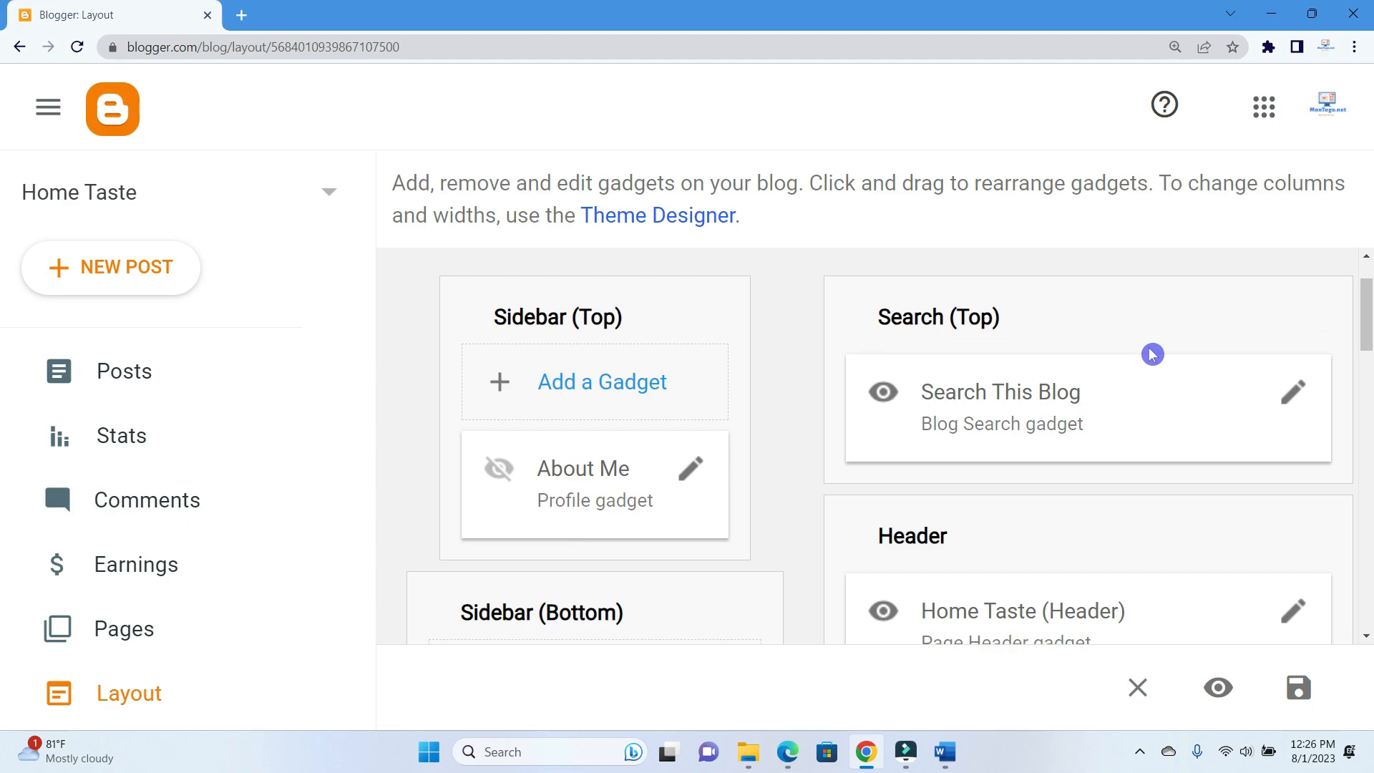
pyautogui.scroll(-1, 1152, 355)
pyautogui.scroll(2, 1152, 355)
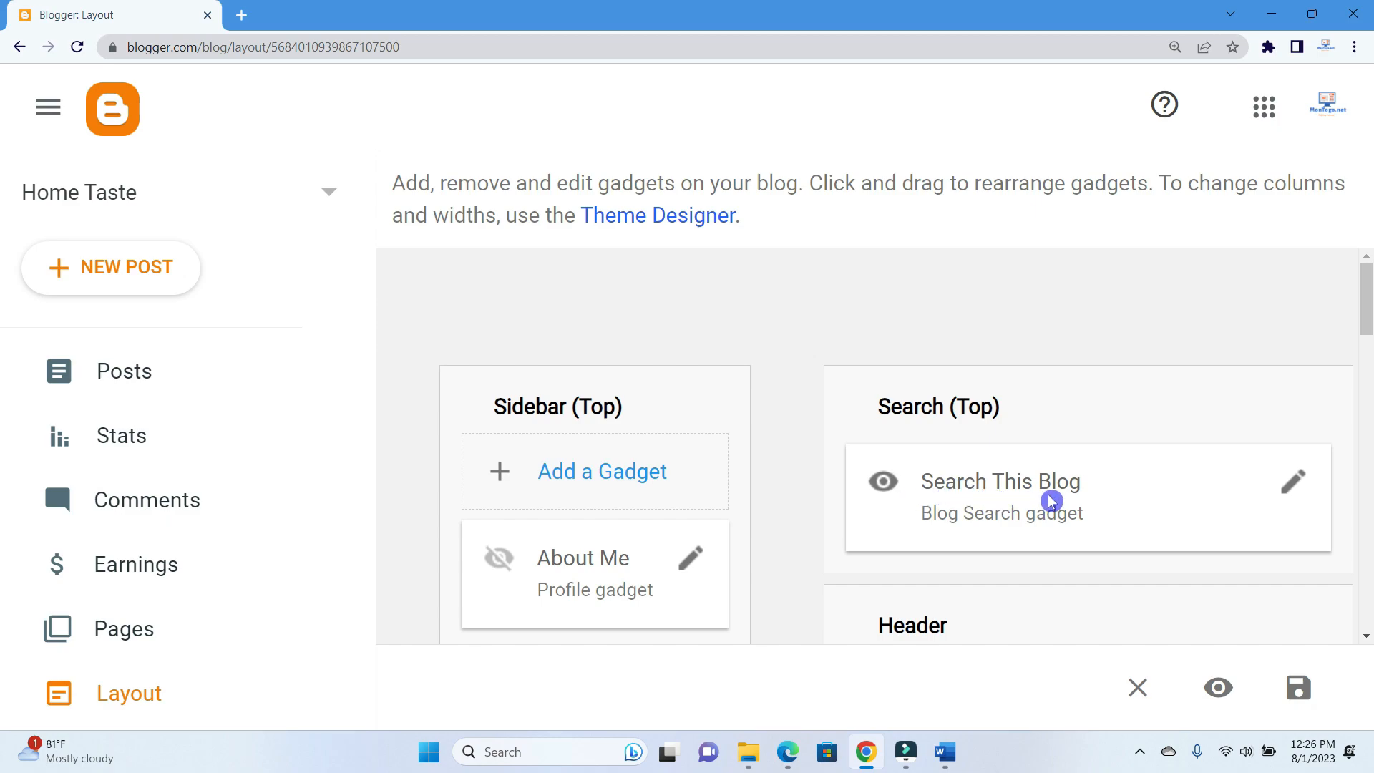
# View the live Home Taste blog, expand its header search box and return to the Blogger layout
pyautogui.scroll(-5, 169, 663)
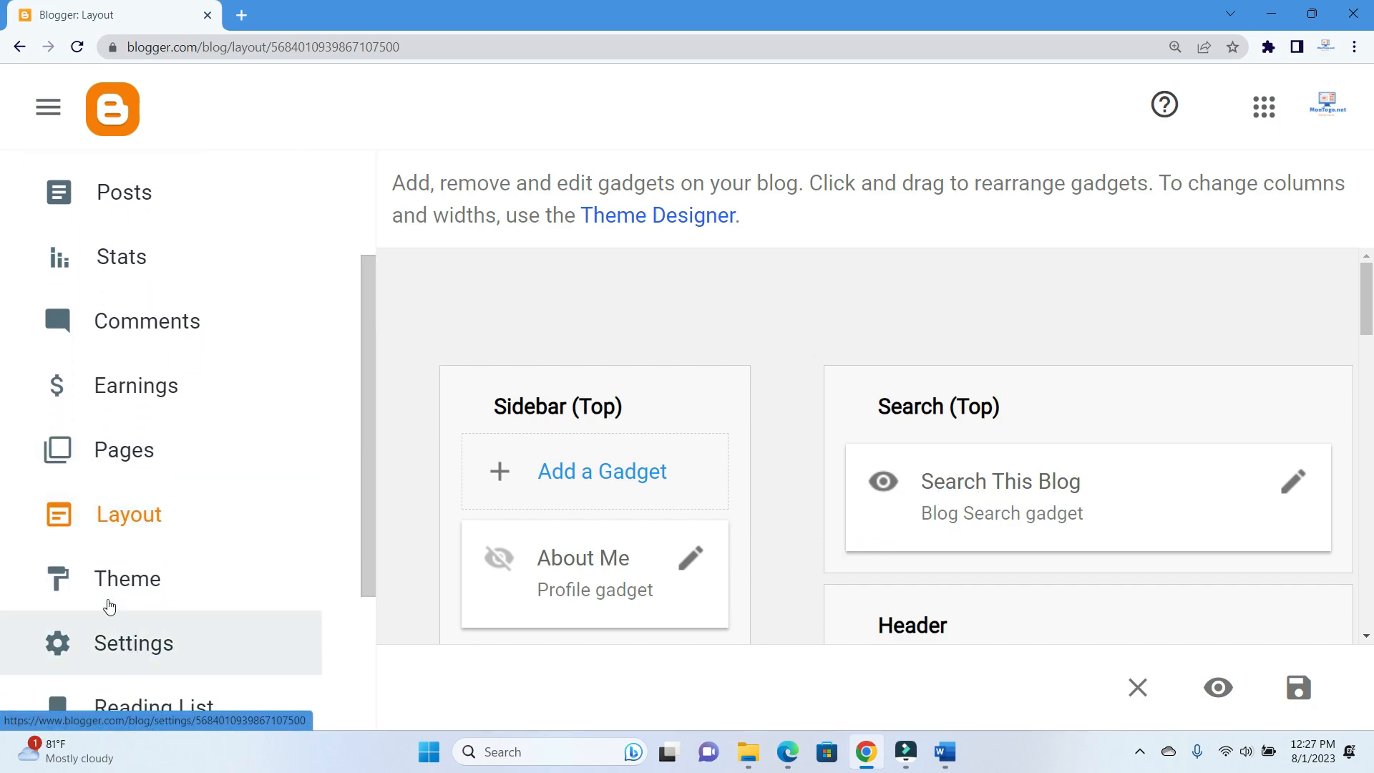
pyautogui.click(129, 600)
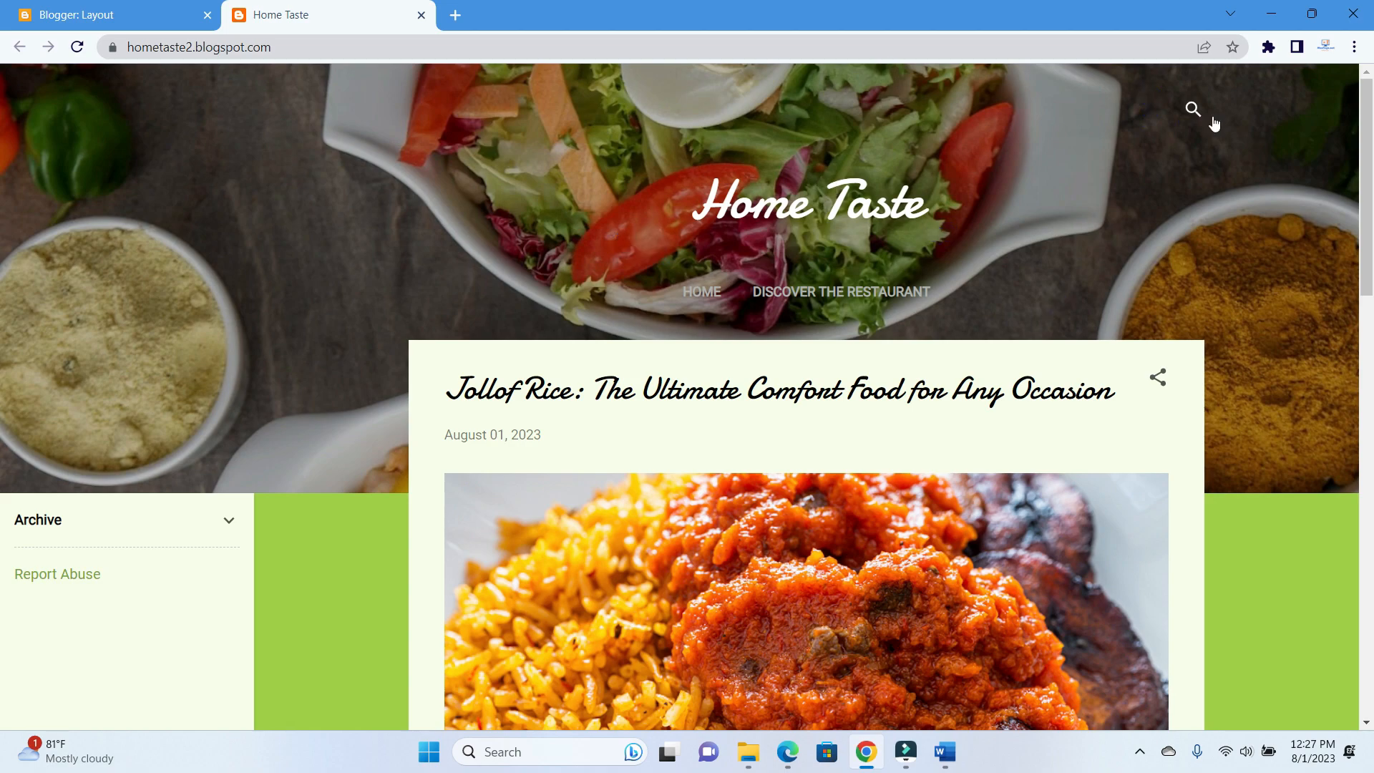
pyautogui.click(1191, 108)
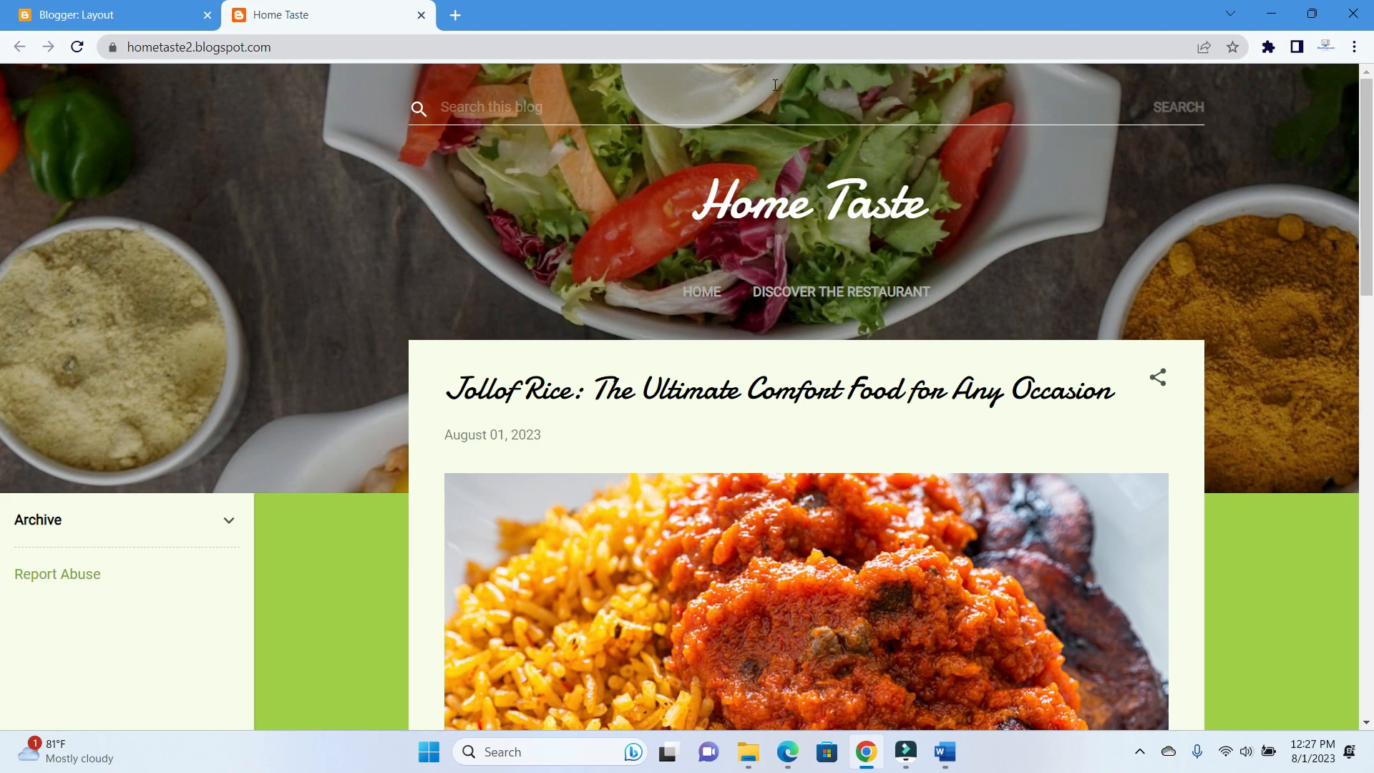
pyautogui.click(100, 15)
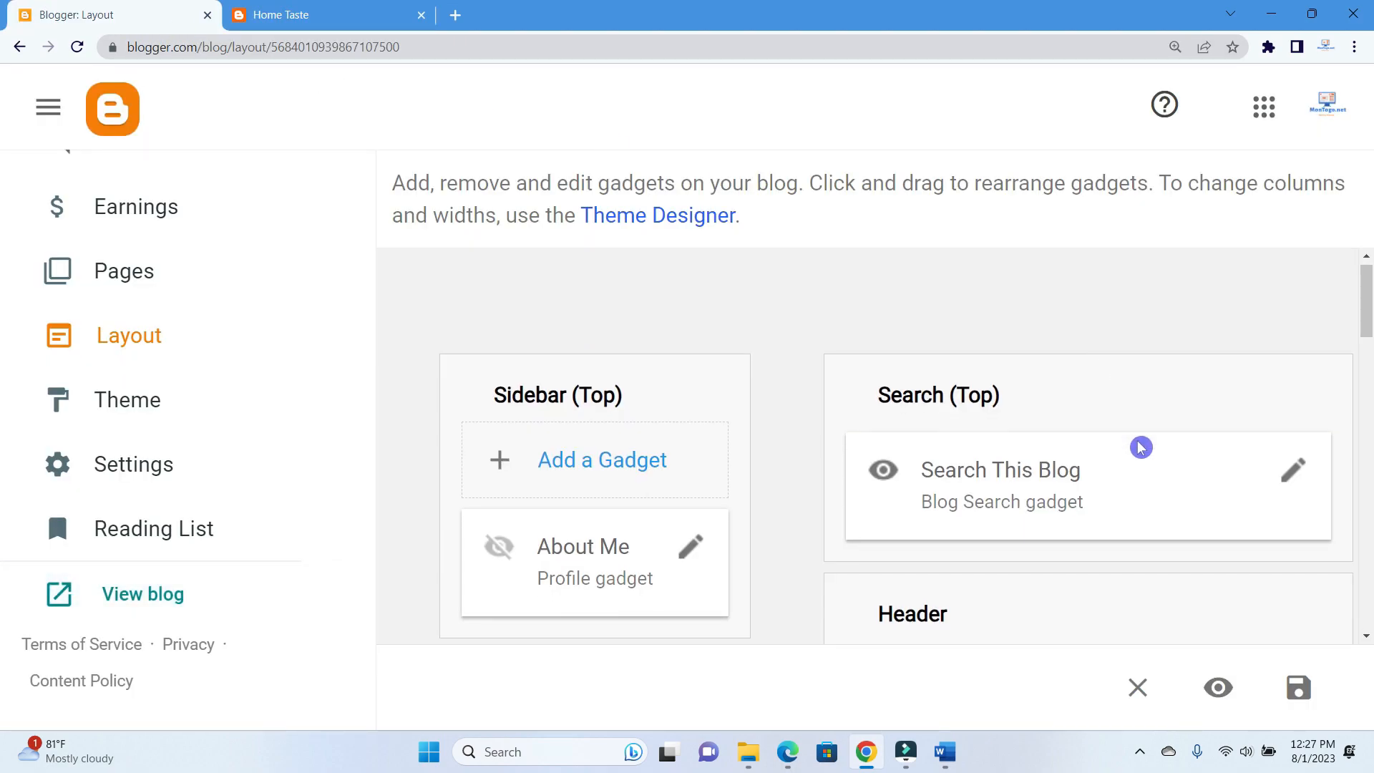
# Turn off showing the Search This Blog gadget in Search (Top), save the widget and save the layout
pyautogui.scroll(-2, 1138, 445)
pyautogui.scroll(1, 887, 310)
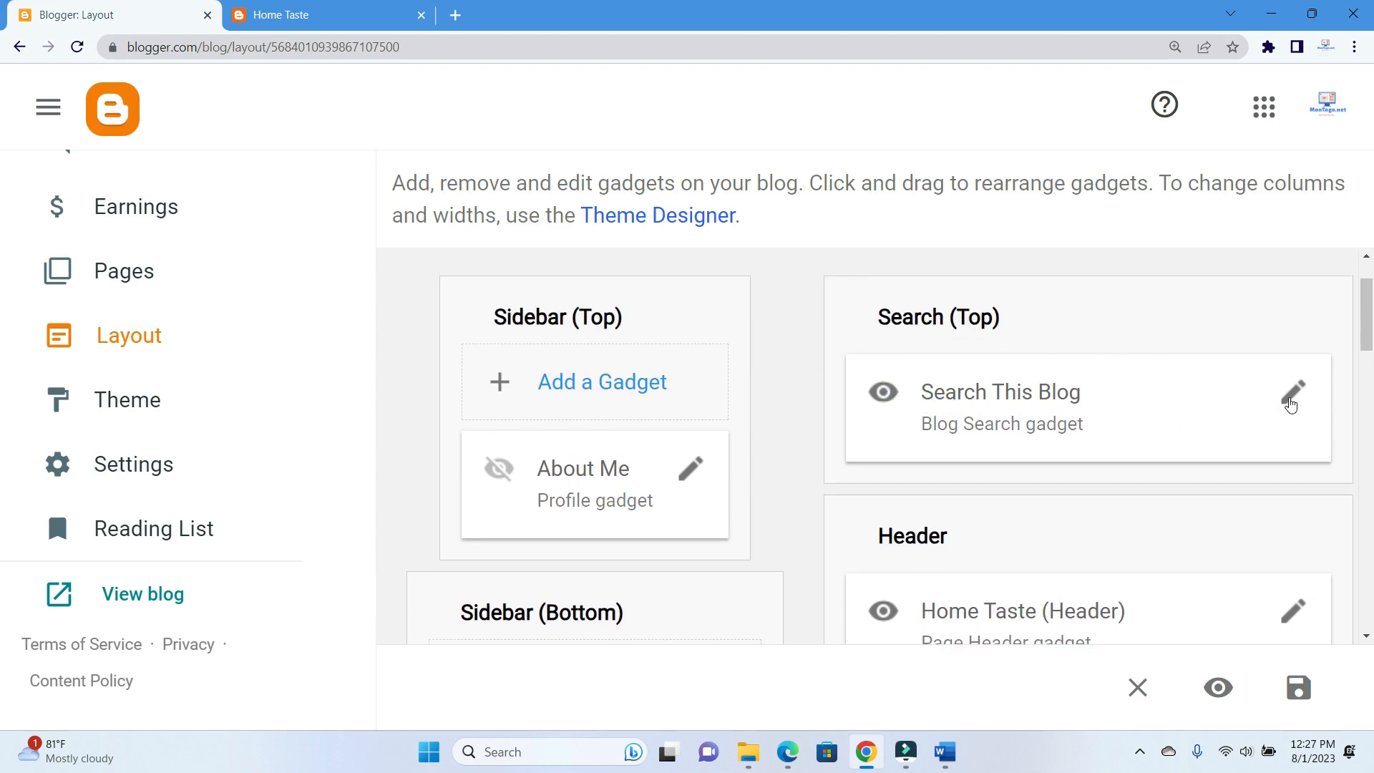
pyautogui.click(1293, 394)
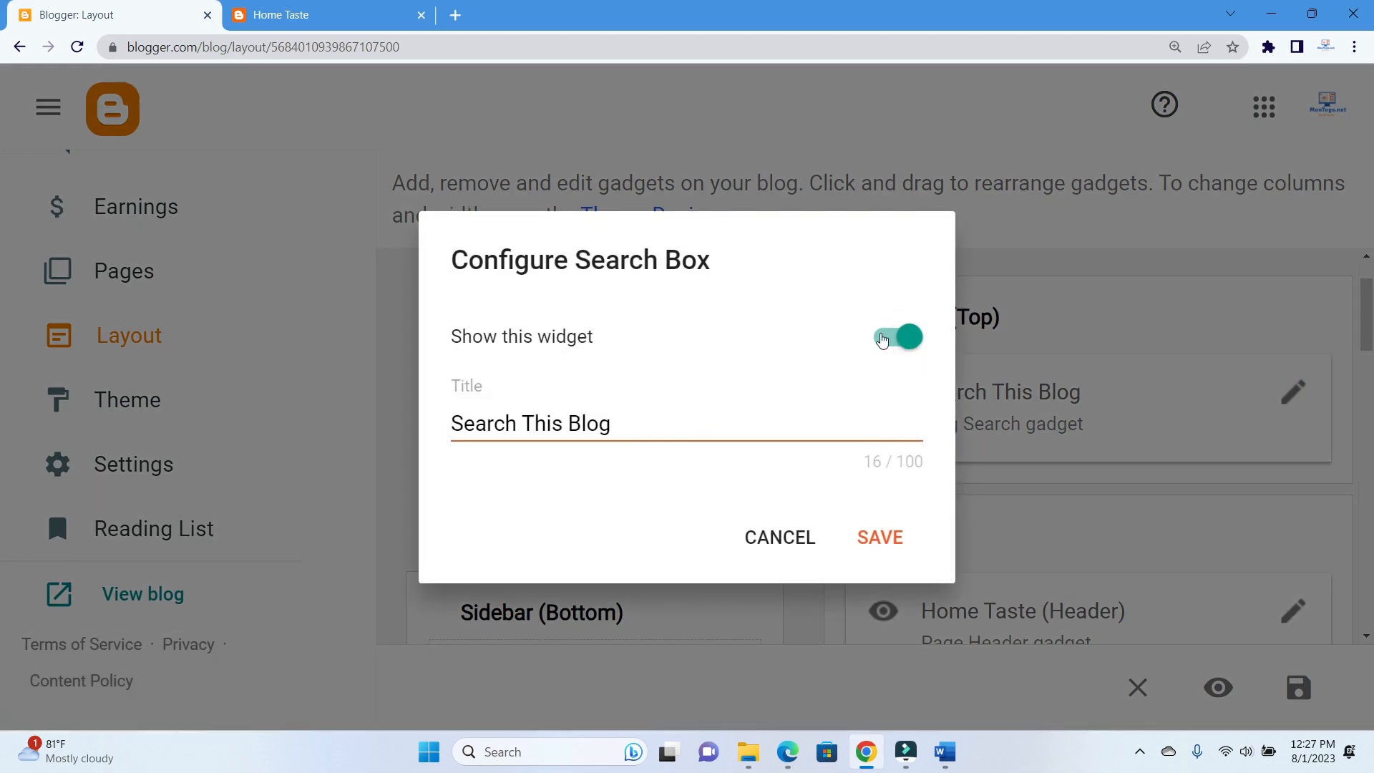
pyautogui.click(879, 339)
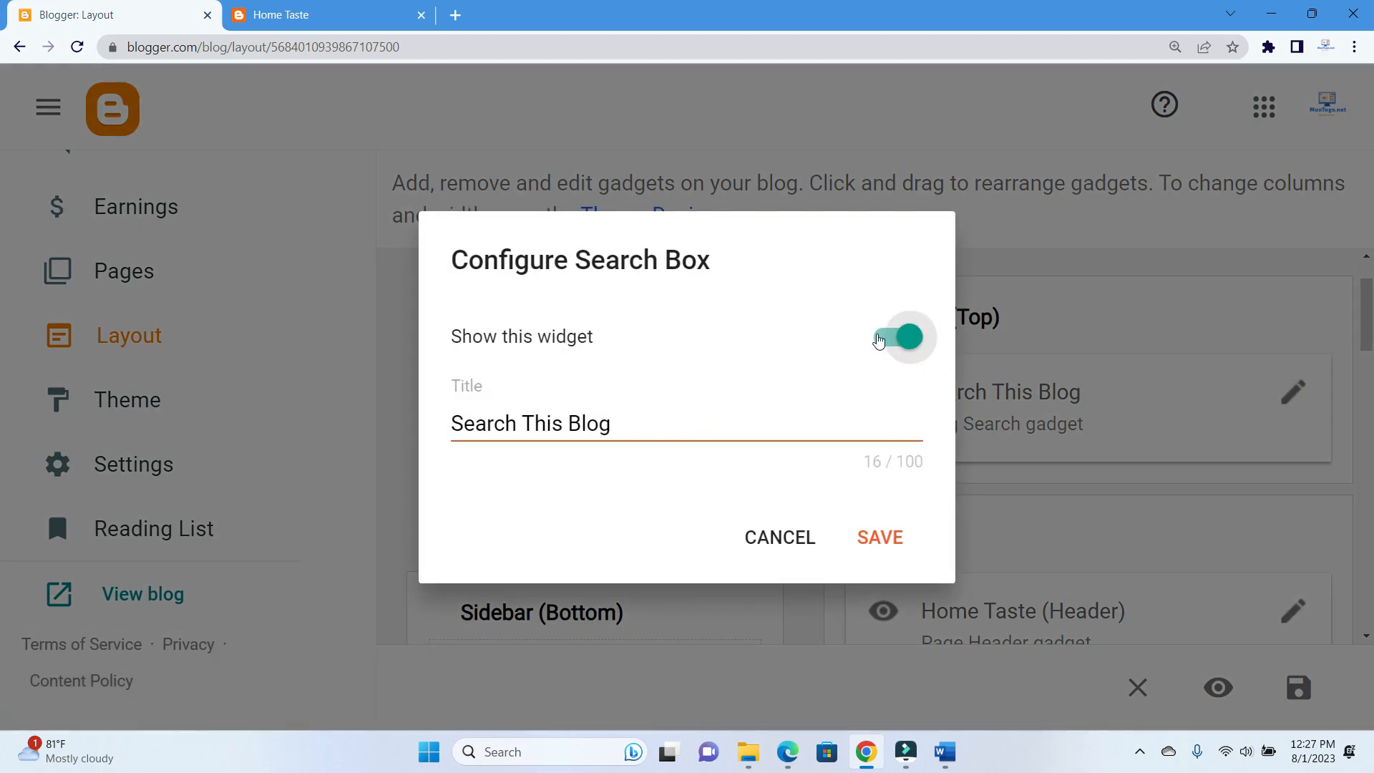
pyautogui.click(892, 540)
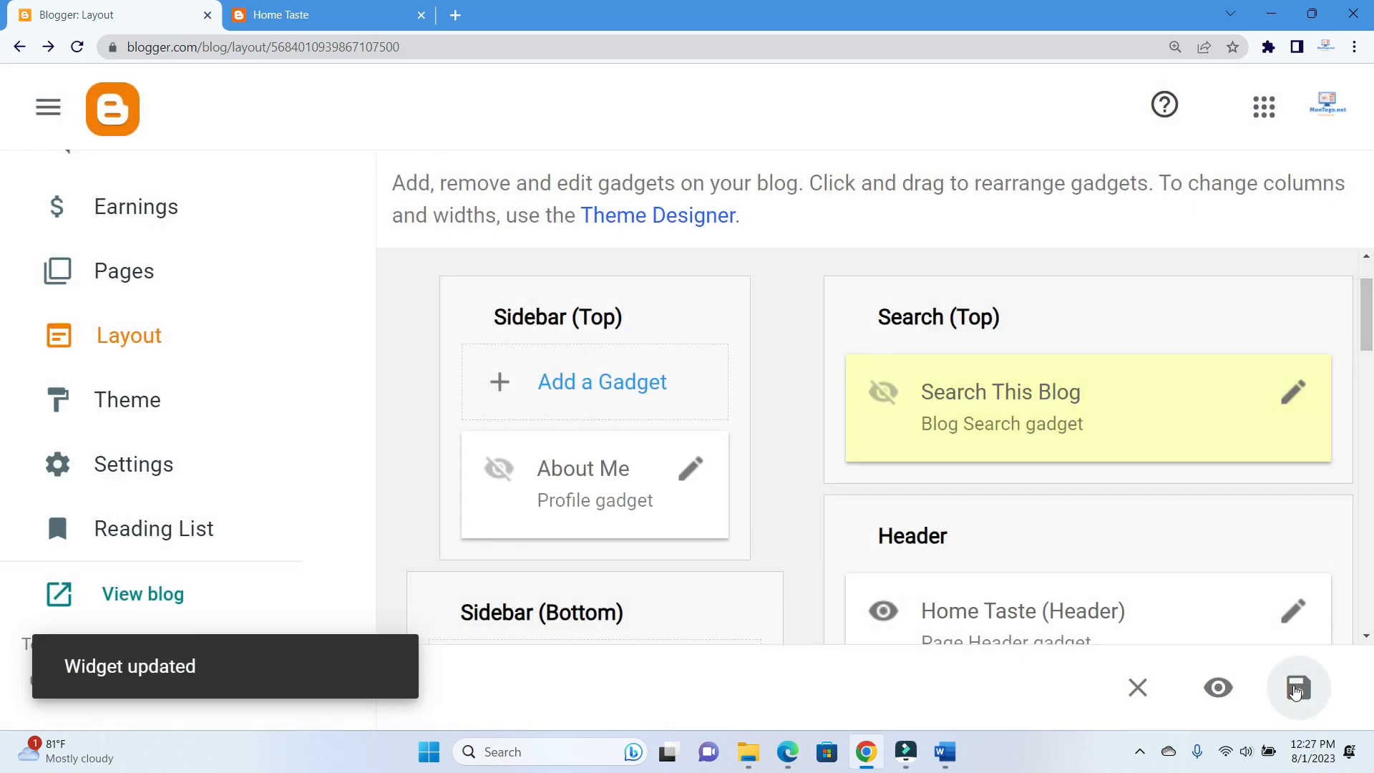
pyautogui.click(1296, 690)
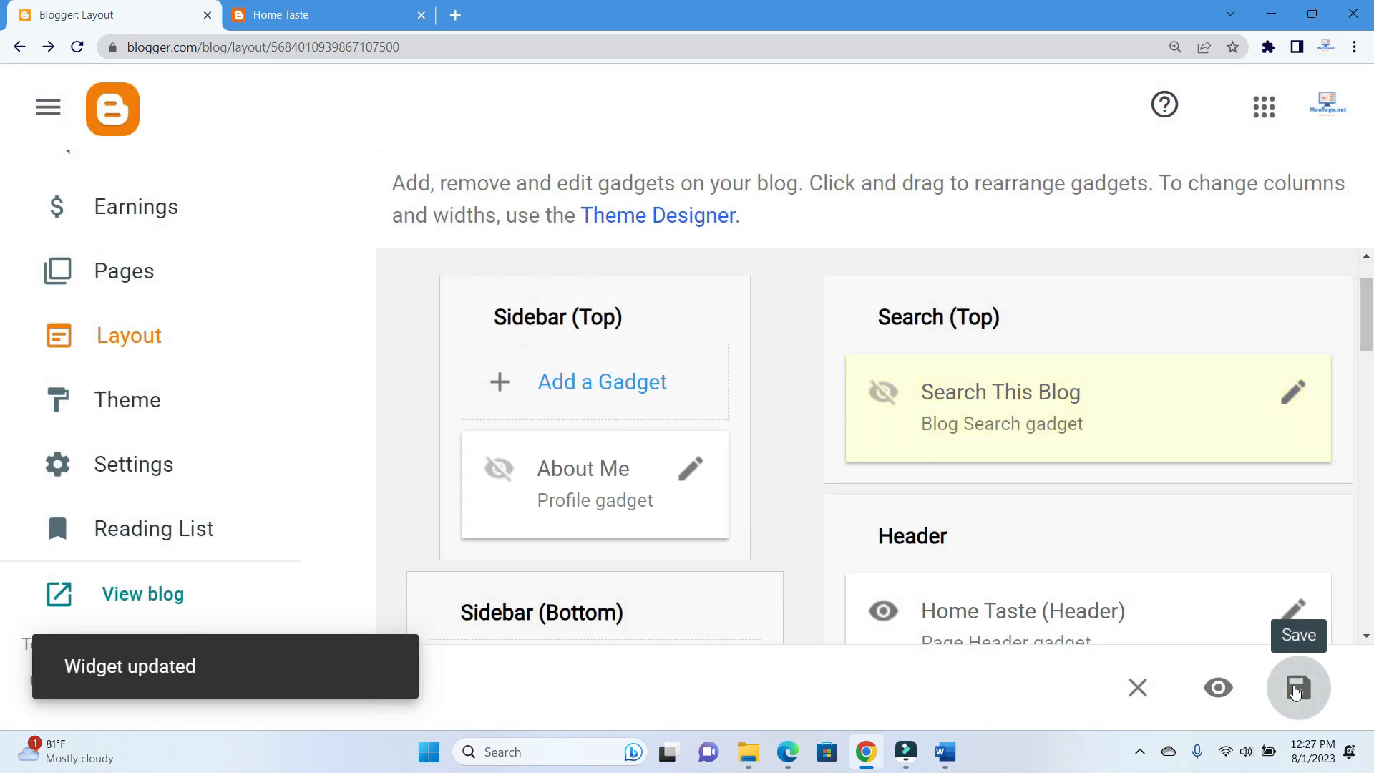
# Switch to the live Home Taste blog and reload it to check the header's search area
pyautogui.click(1219, 688)
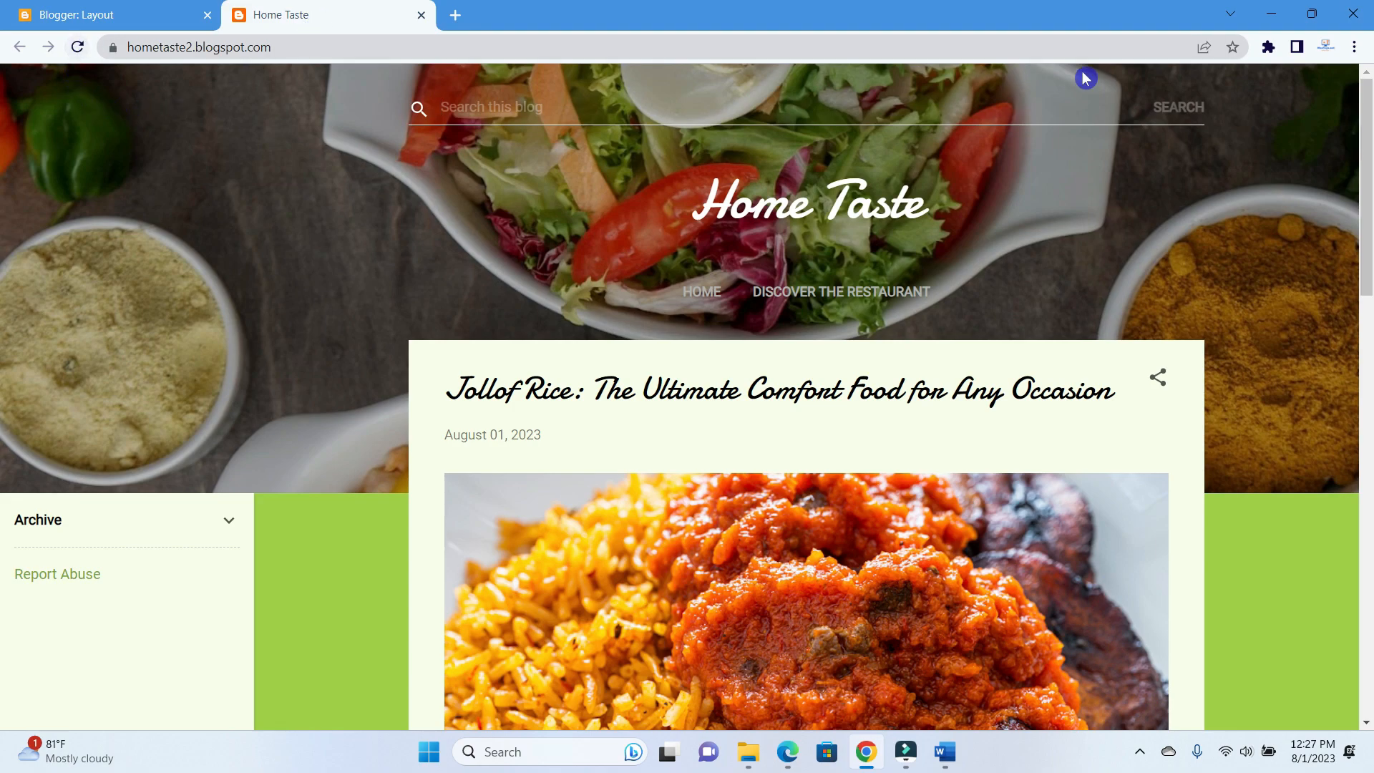
pyautogui.click(1094, 109)
pyautogui.click(1161, 119)
pyautogui.click(76, 47)
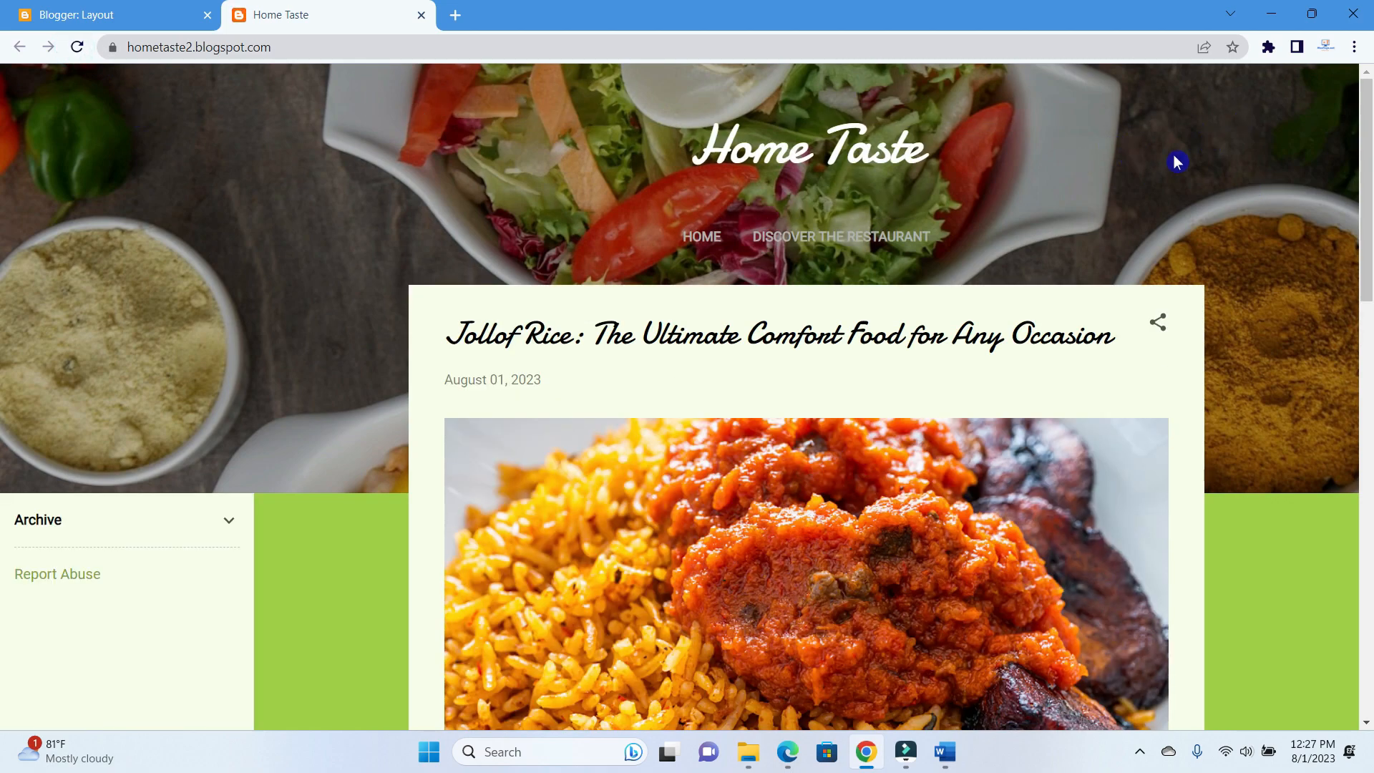
# Locate the Report Abuse gadget in the layout's bottom sidebar section and find the matching link on the live blog
pyautogui.click(121, 15)
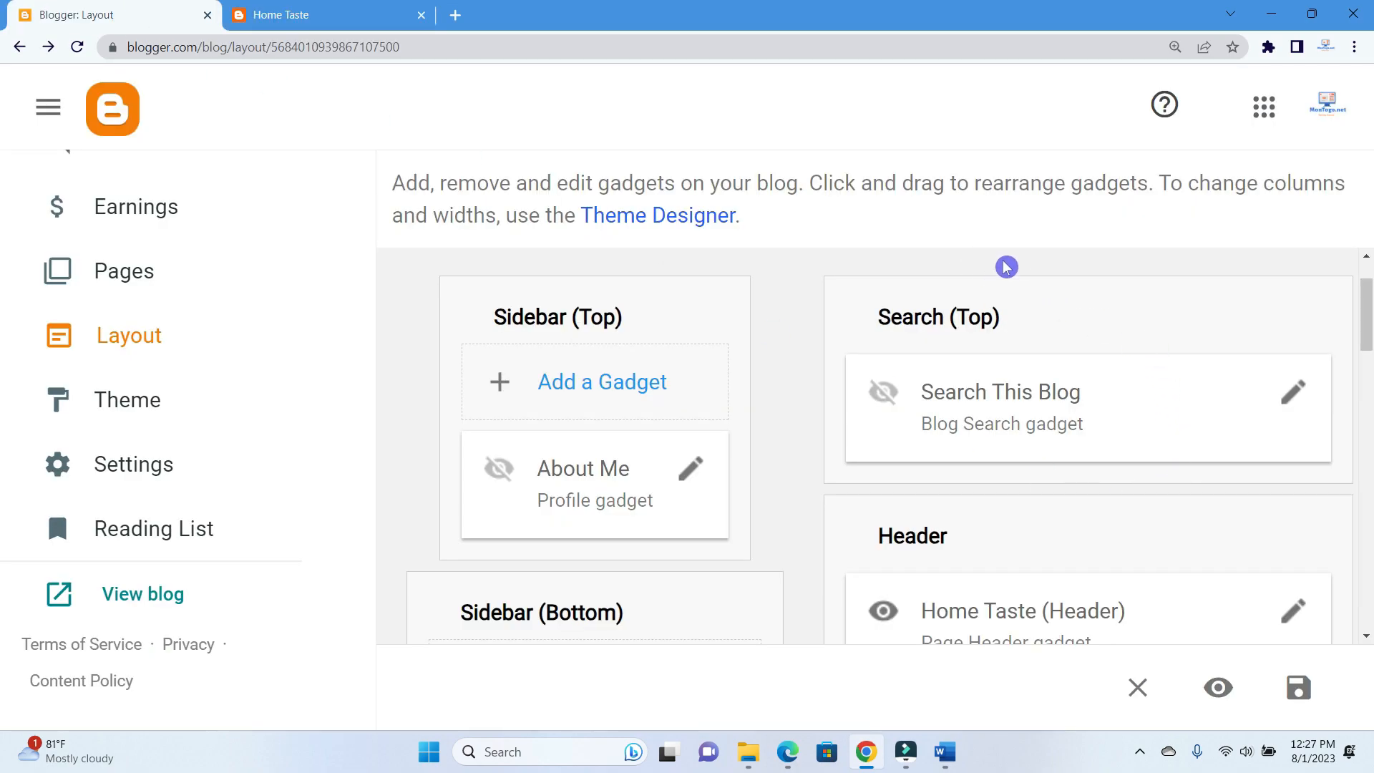
pyautogui.scroll(-4, 1008, 263)
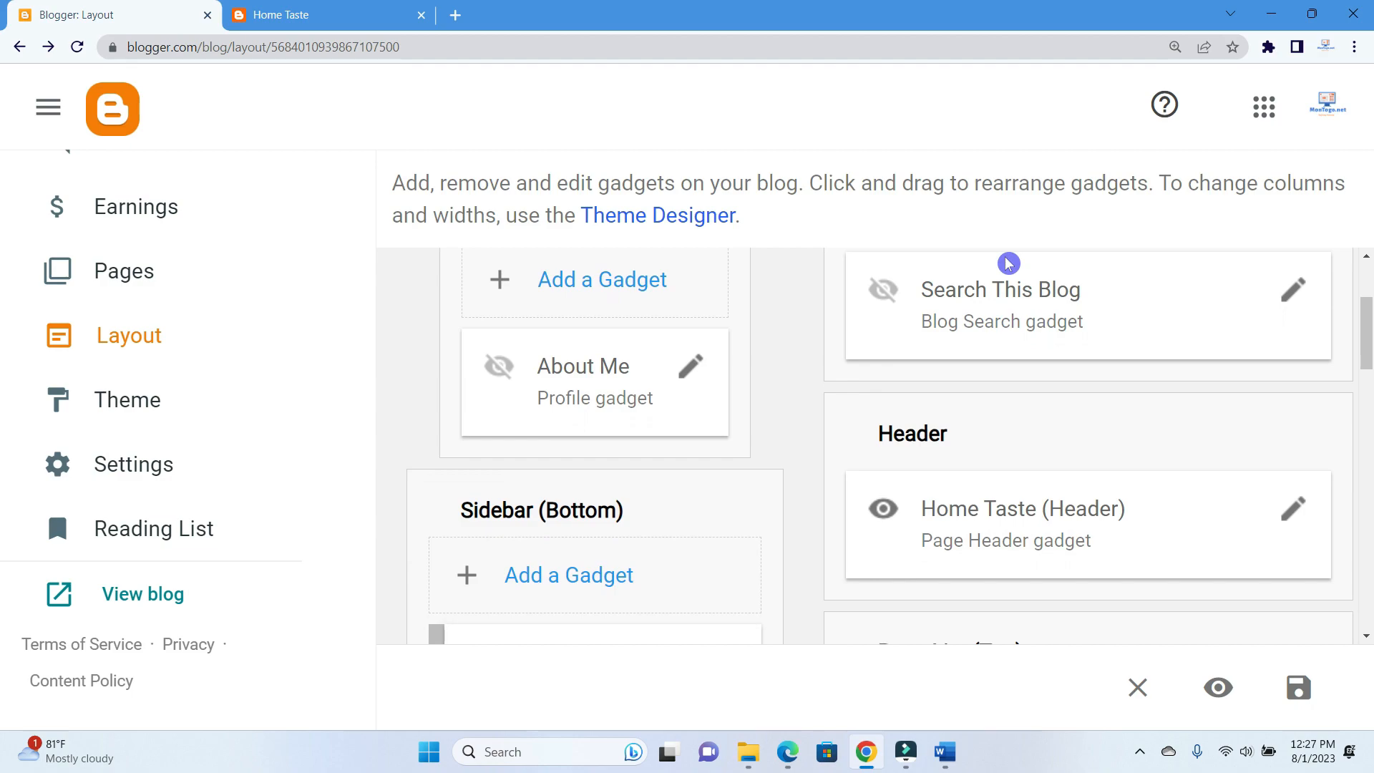
pyautogui.scroll(-2, 1008, 264)
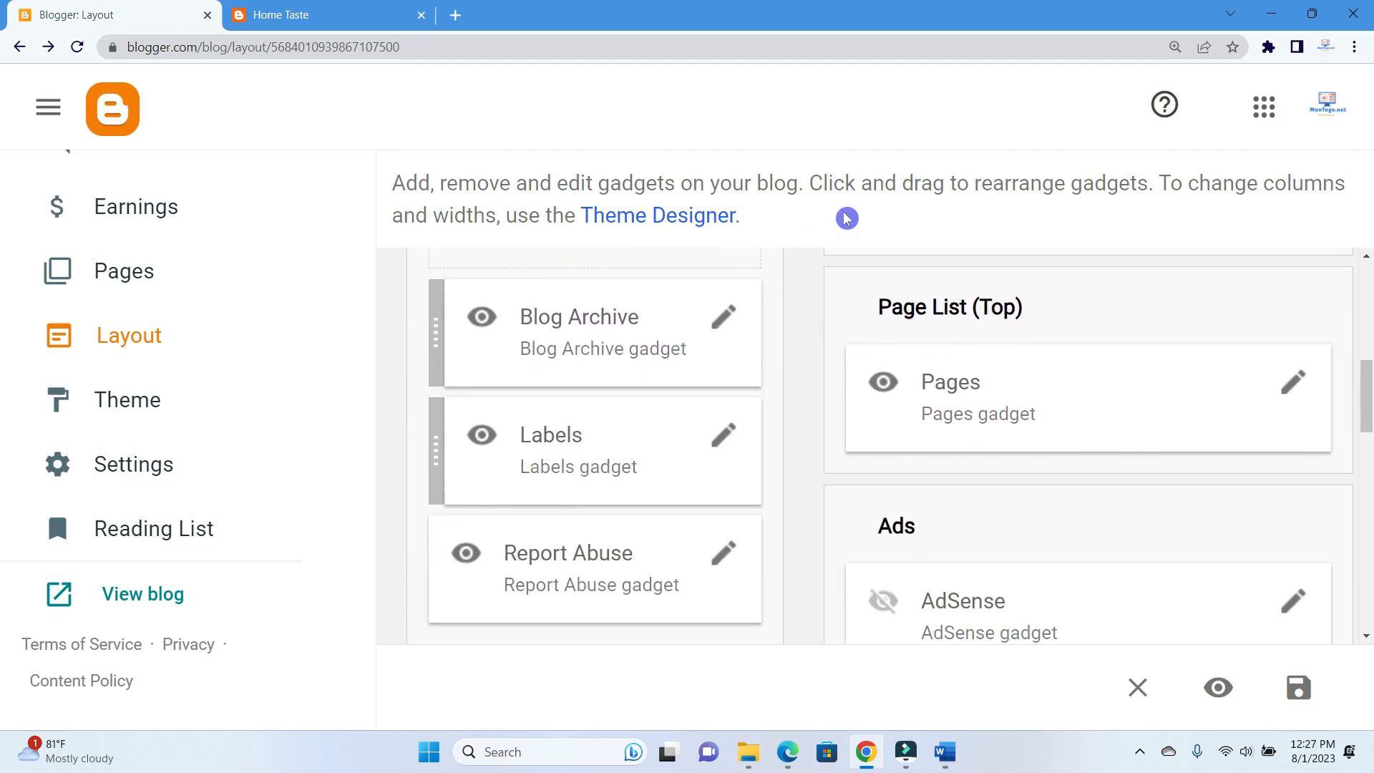
pyautogui.click(724, 578)
pyautogui.click(724, 549)
pyautogui.click(314, 15)
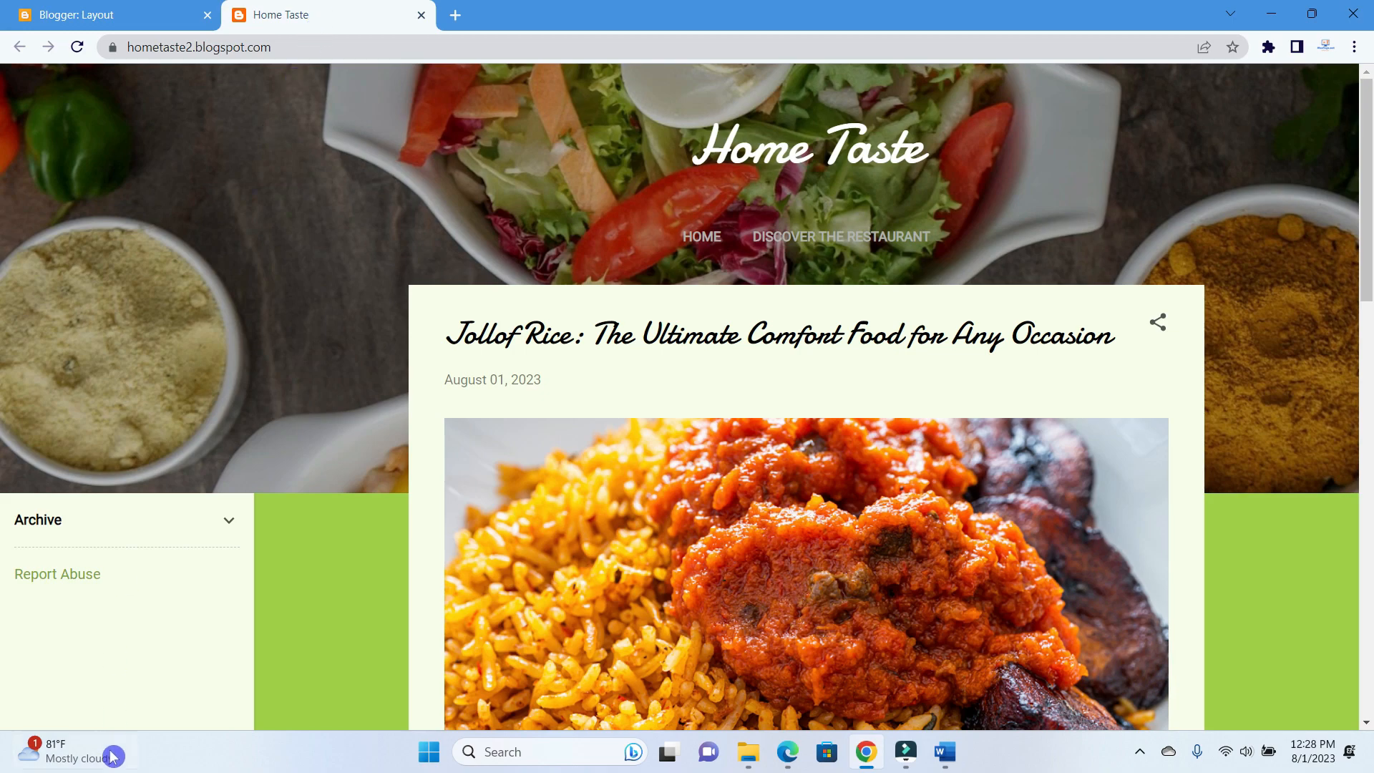
pyautogui.scroll(-2, 58, 585)
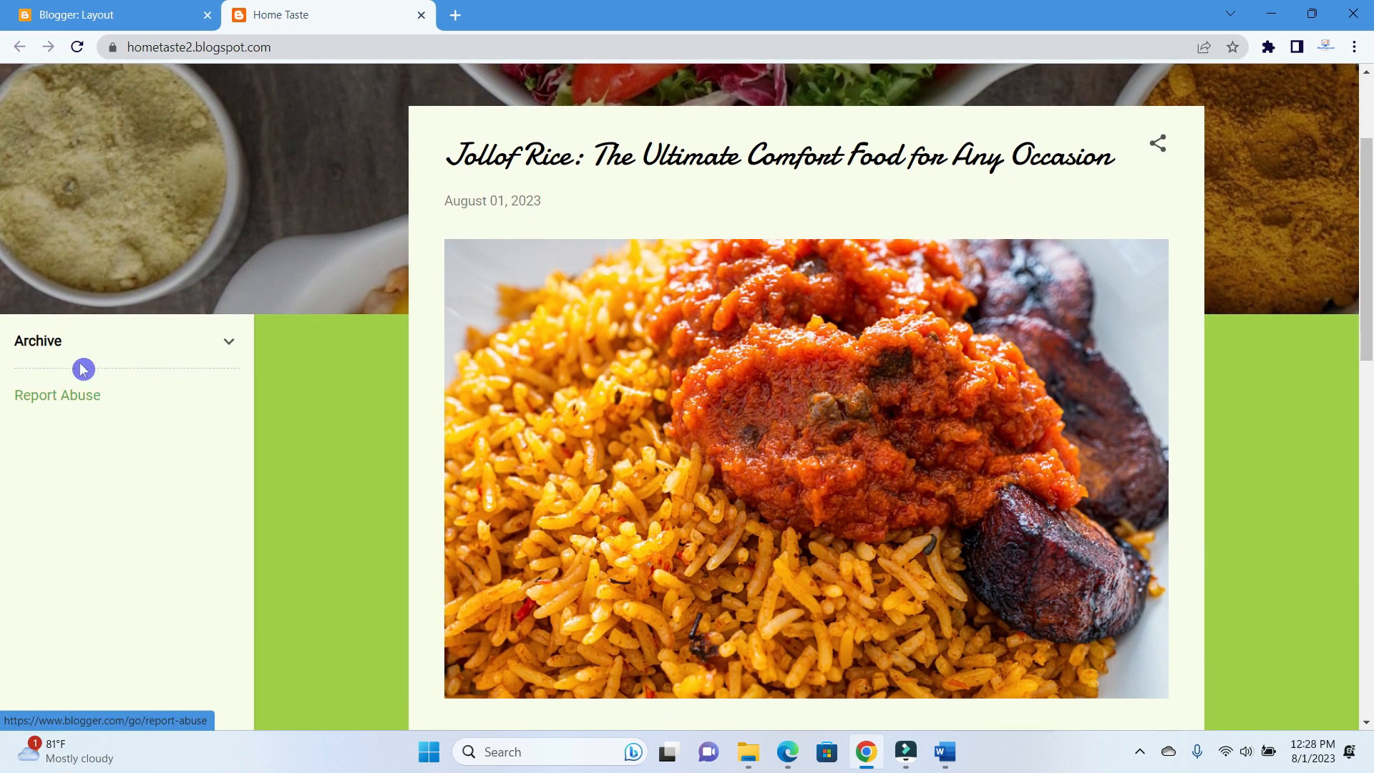
pyautogui.click(51, 400)
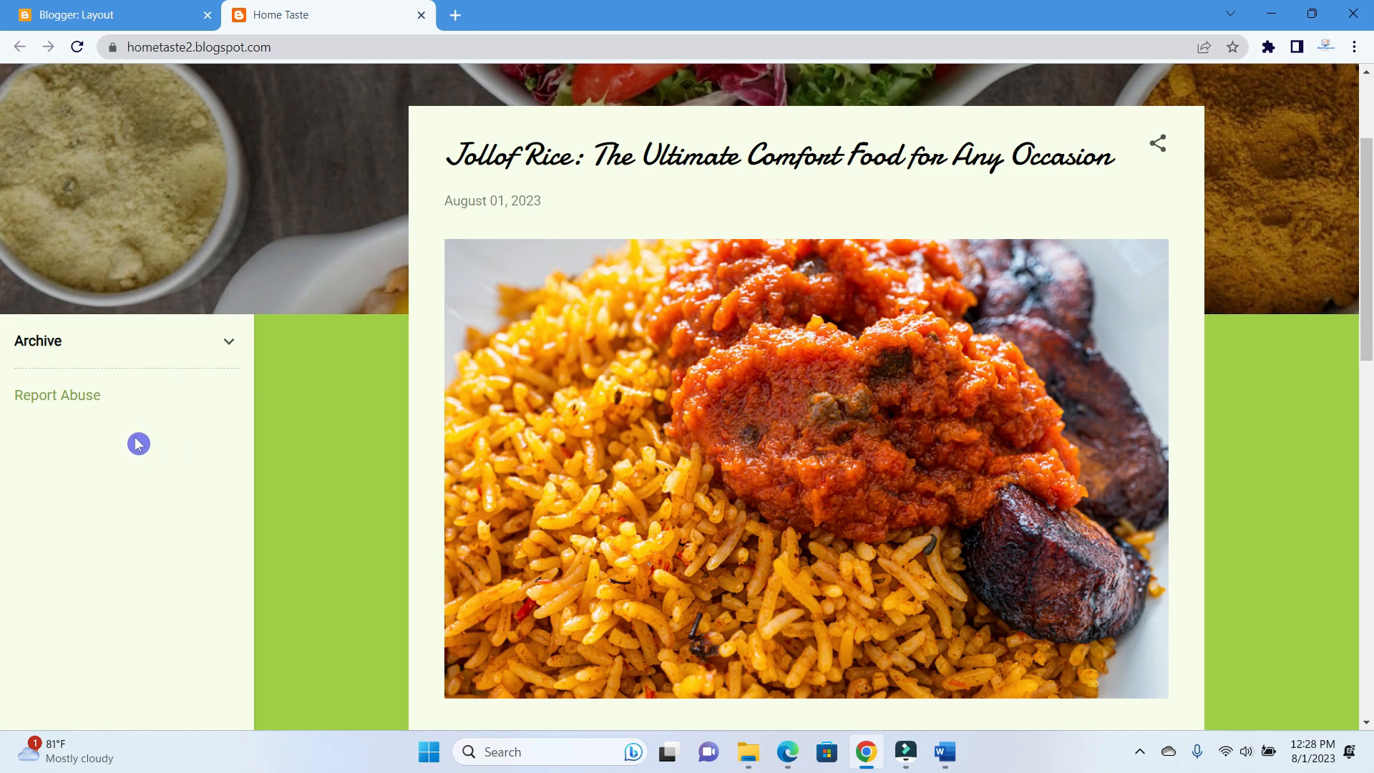
# Return to the Blogger layout, turn off showing the Report Abuse widget and save its configuration
pyautogui.click(132, 16)
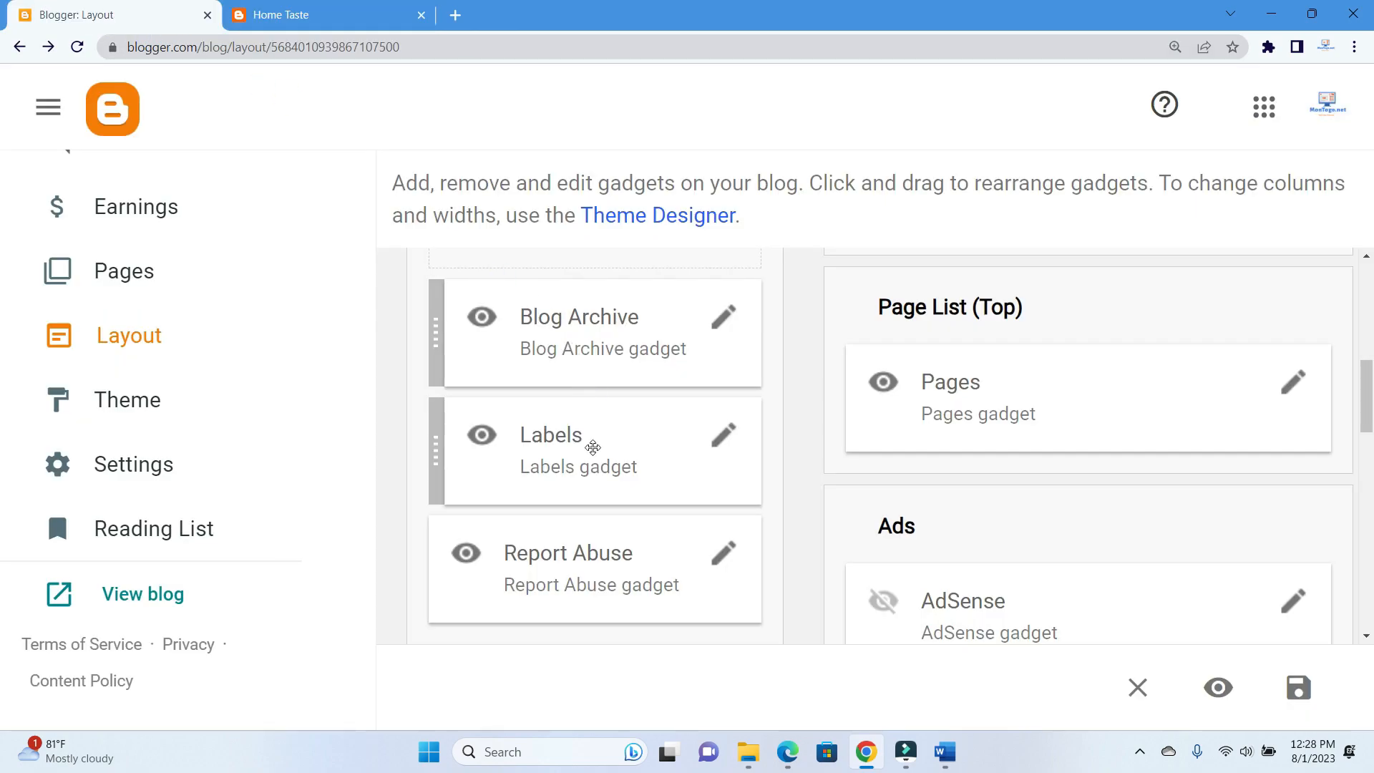
pyautogui.click(719, 551)
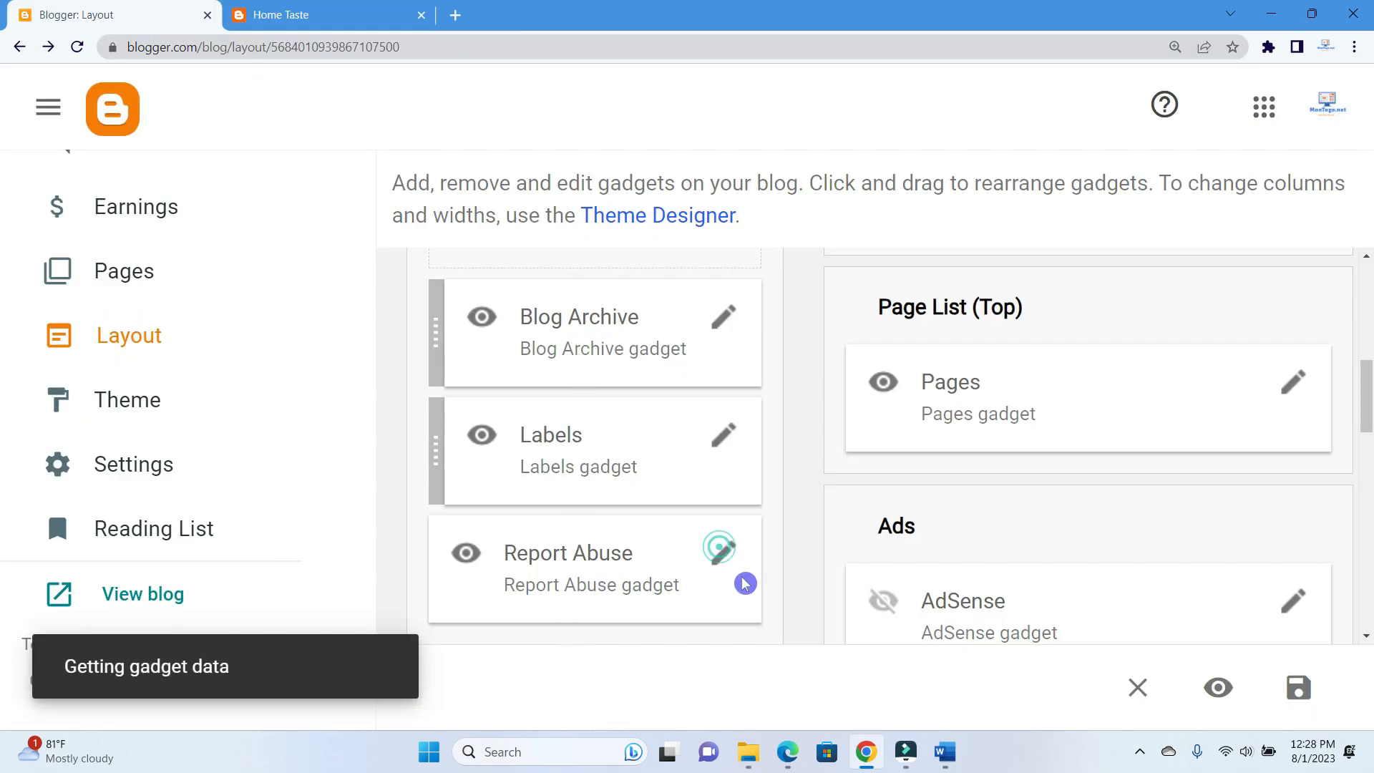
pyautogui.click(886, 358)
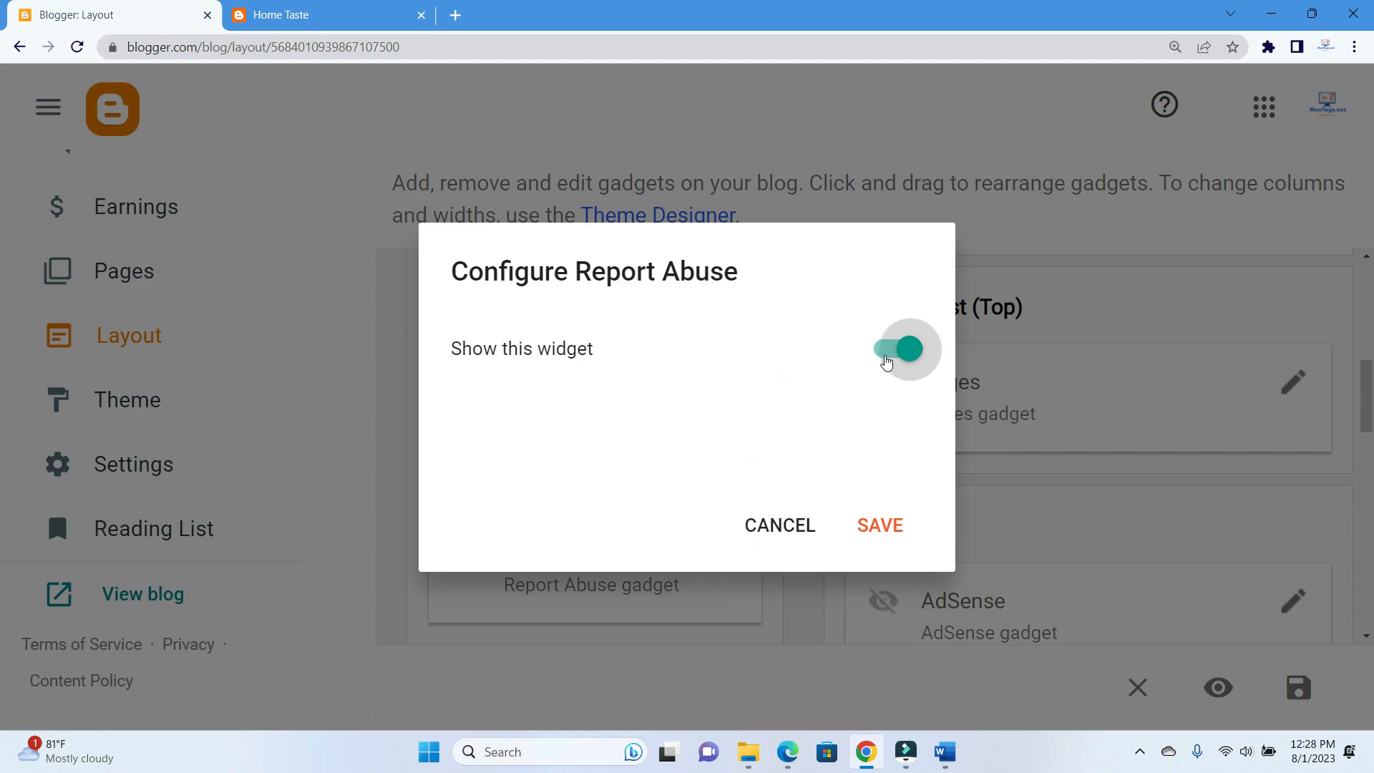
pyautogui.click(884, 530)
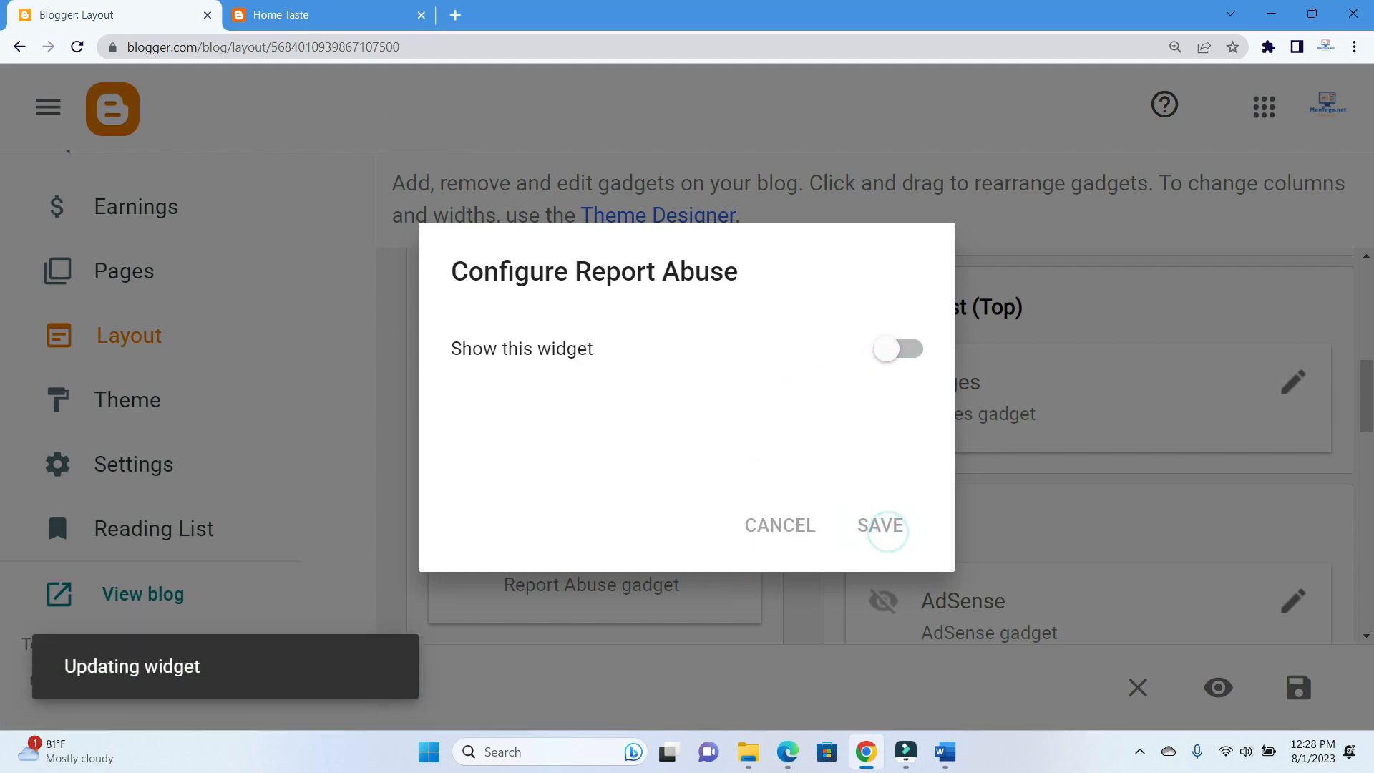
# Reload the live blog to check its sidebar and expand the Archive list
pyautogui.click(285, 13)
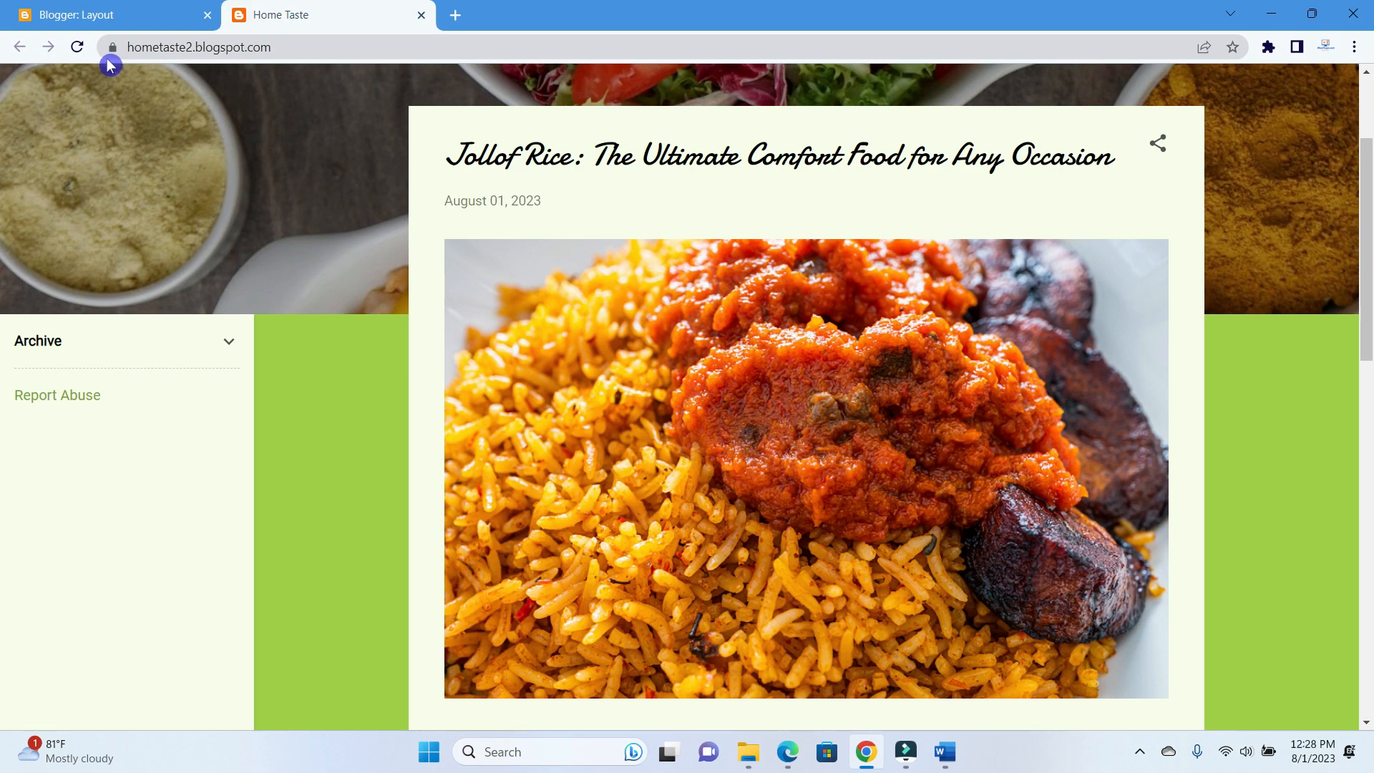
pyautogui.click(80, 47)
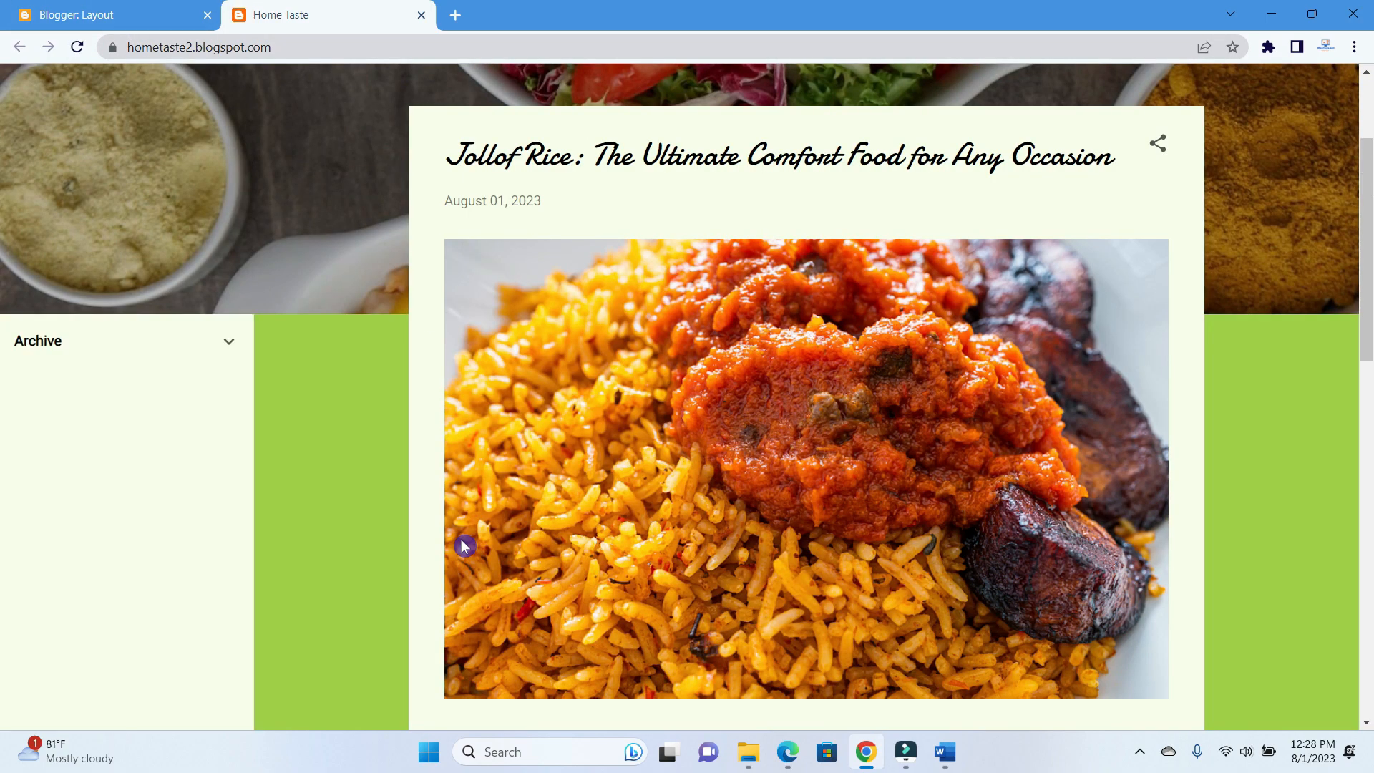
pyautogui.click(230, 342)
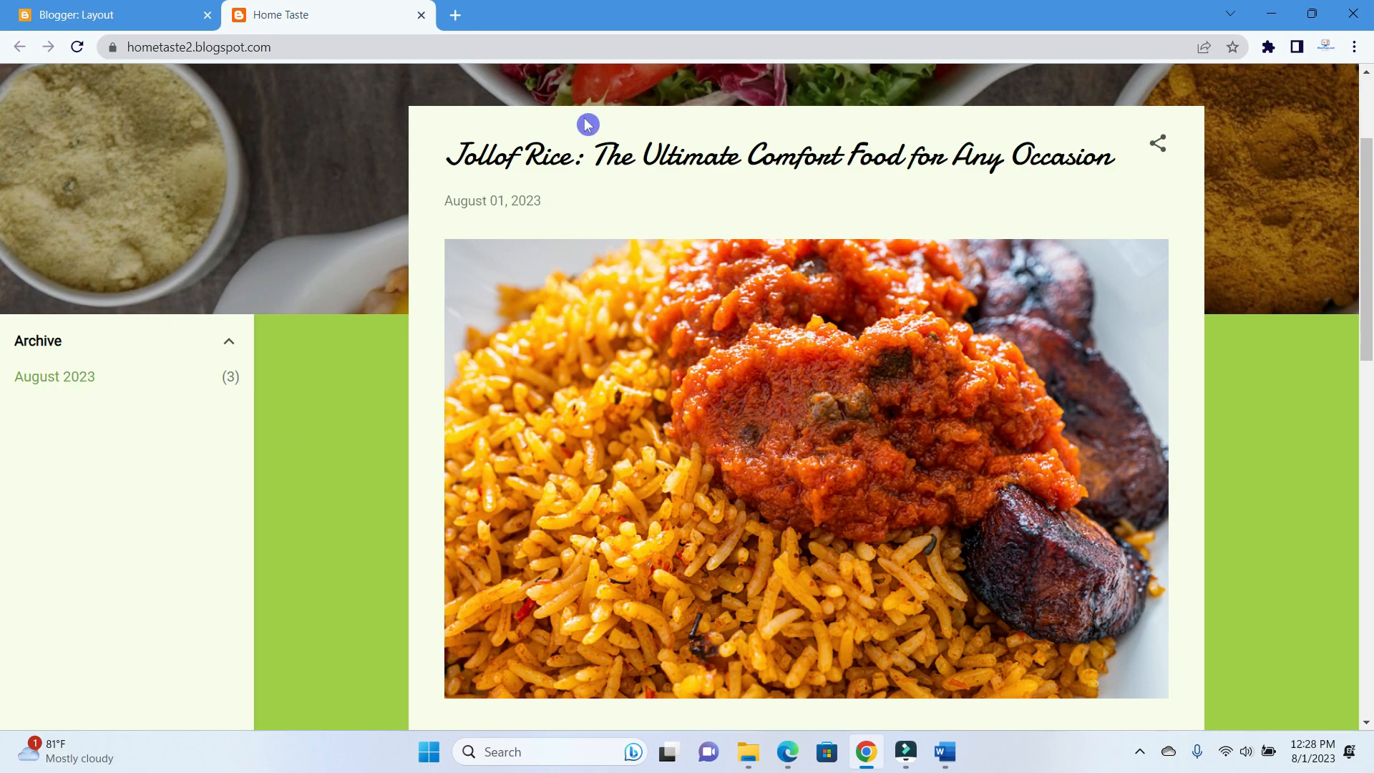
# Examine the Blog Archive gadget and the Sidebar (Bottom) section in the layout, and switch back to the live blog
pyautogui.click(95, 18)
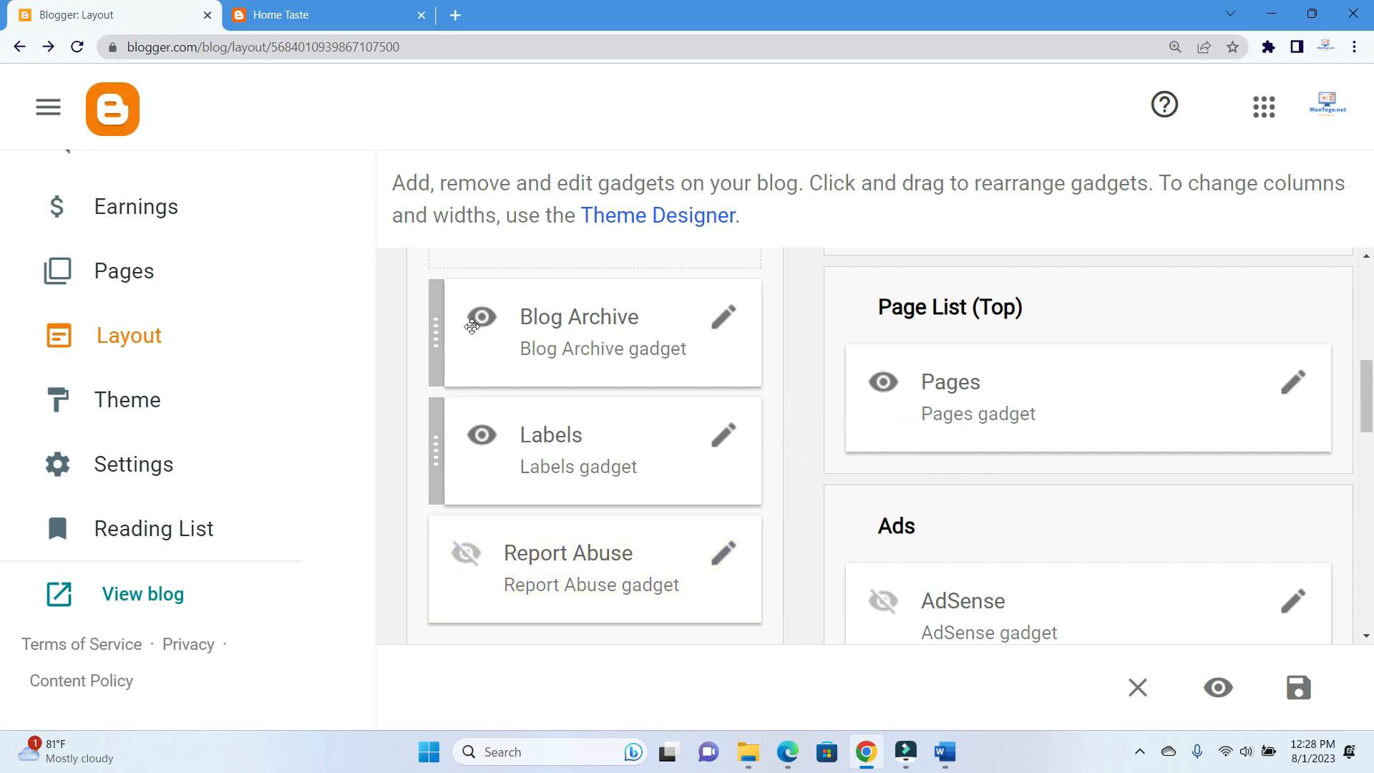
pyautogui.scroll(1, 476, 327)
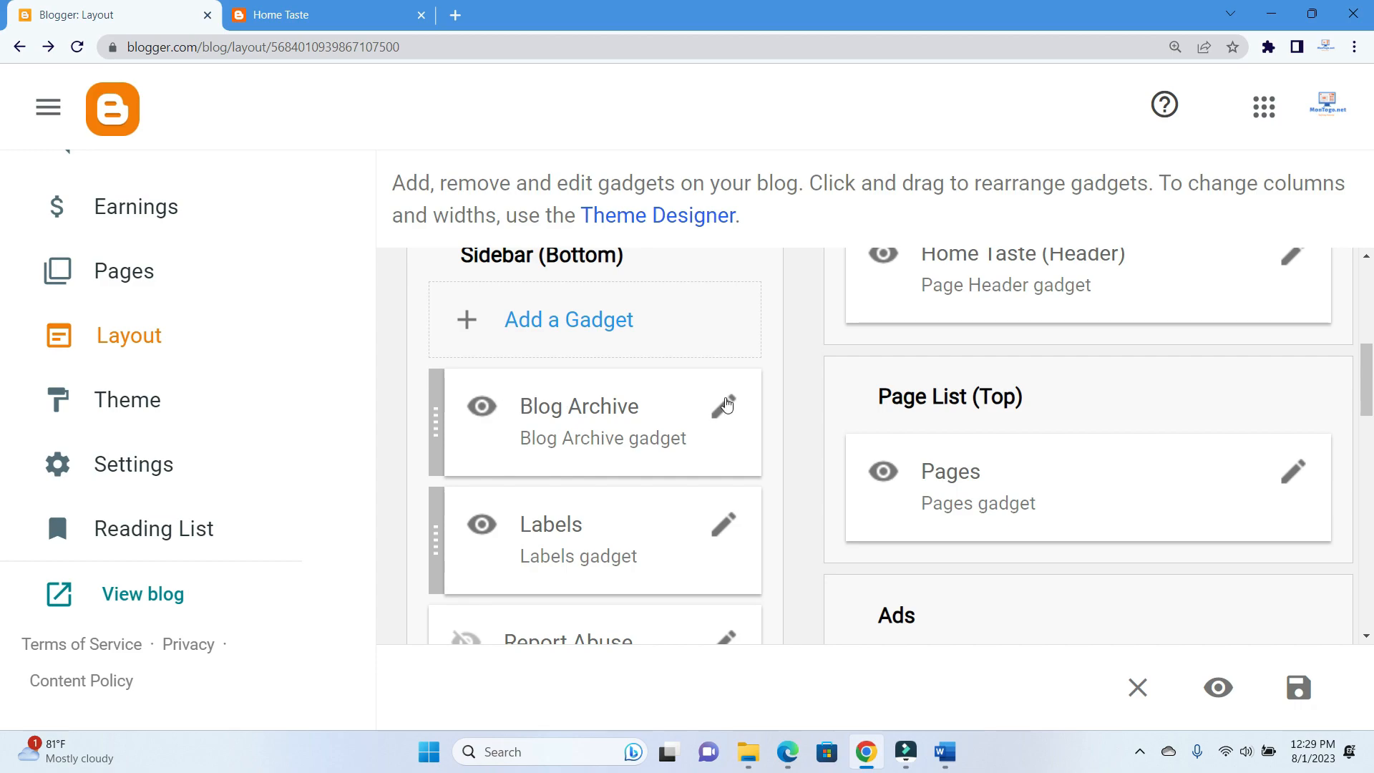
pyautogui.scroll(2, 578, 406)
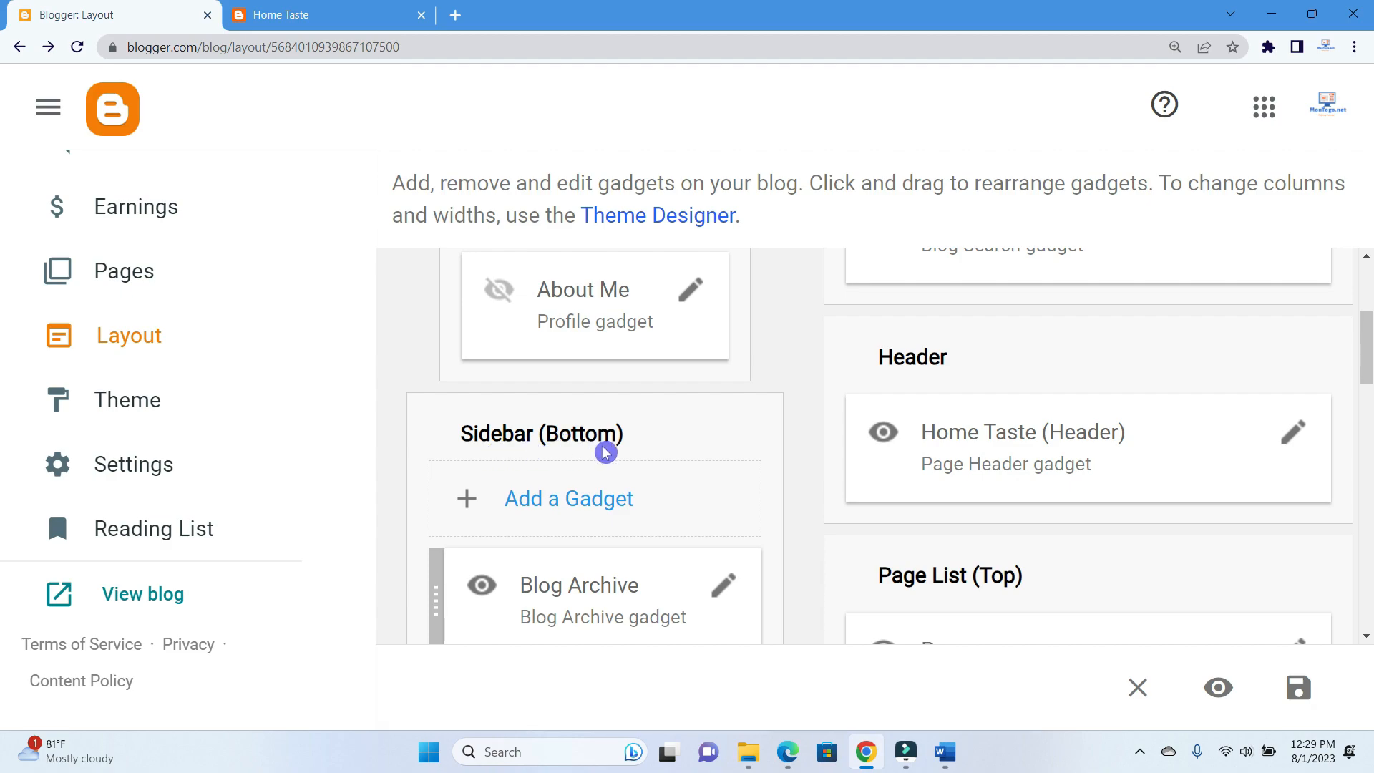
pyautogui.click(327, 24)
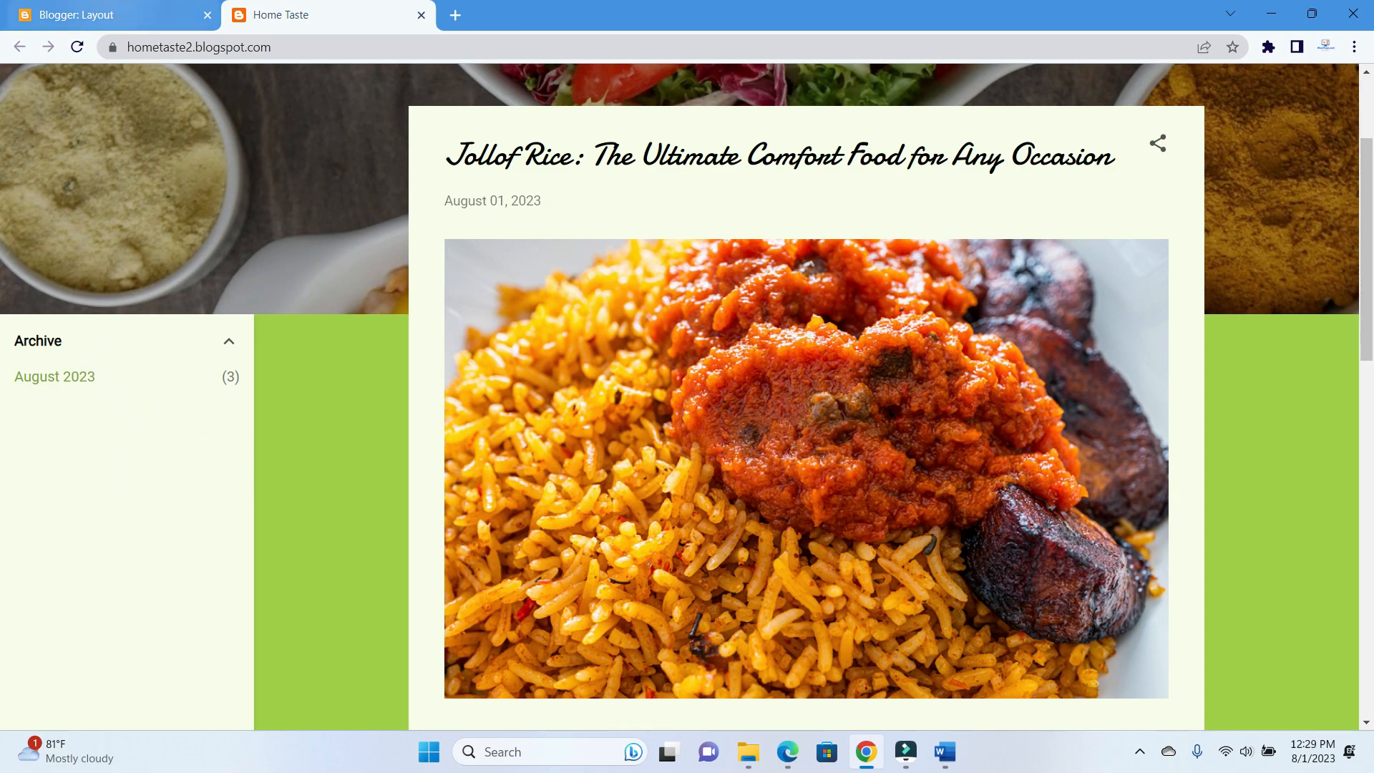
# Return to the Blogger layout and examine the gadgets in the Sidebar (Bottom), Page List (Top), Ads, Page Body and Footer sections
pyautogui.click(144, 15)
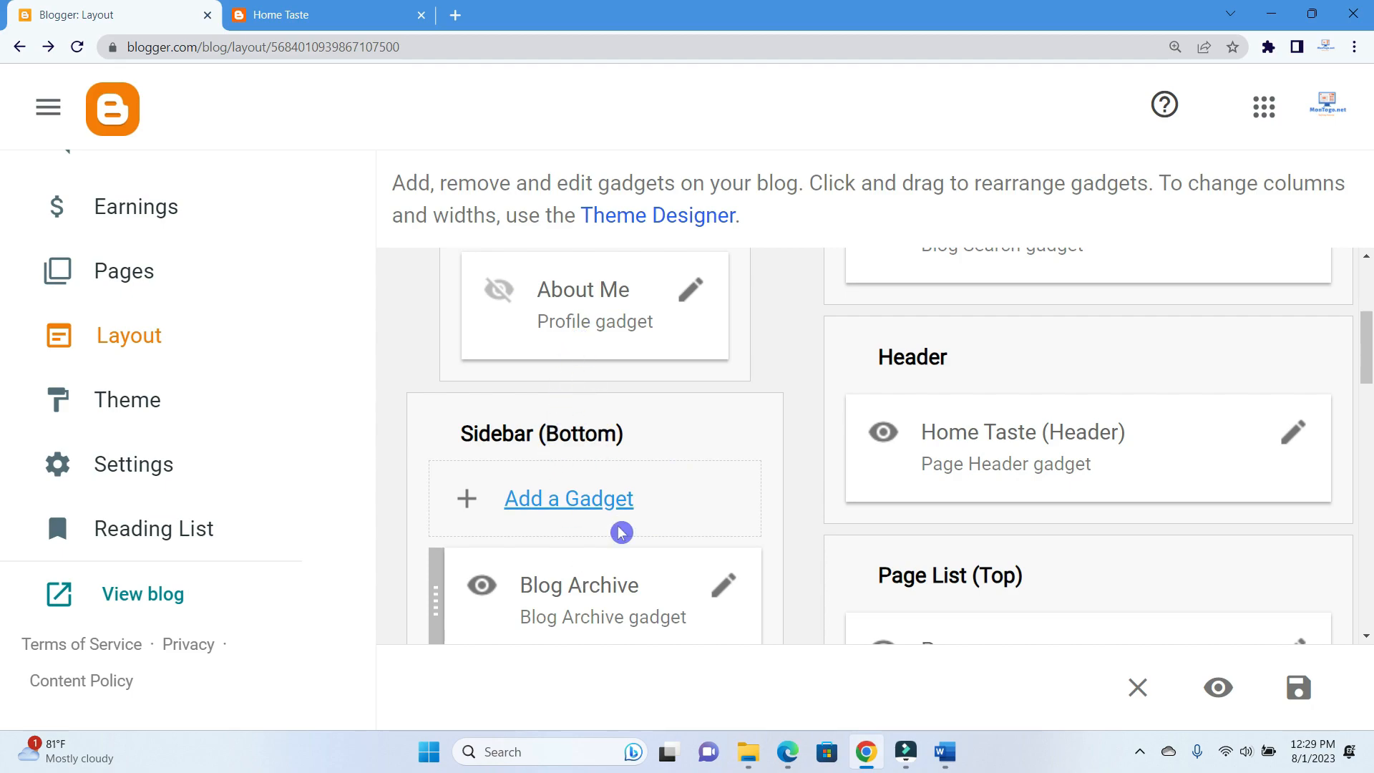
pyautogui.scroll(-1, 685, 547)
pyautogui.scroll(-2, 686, 551)
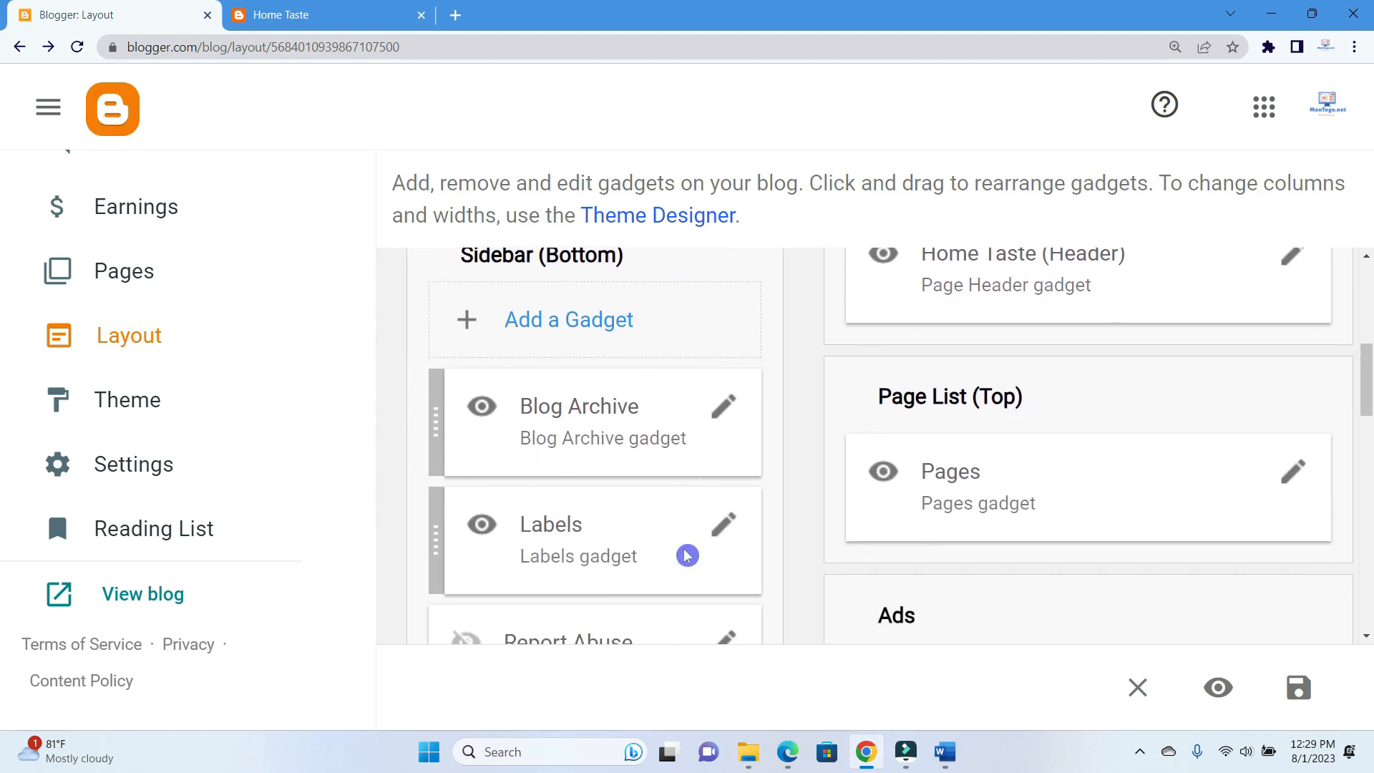
pyautogui.scroll(-1, 677, 529)
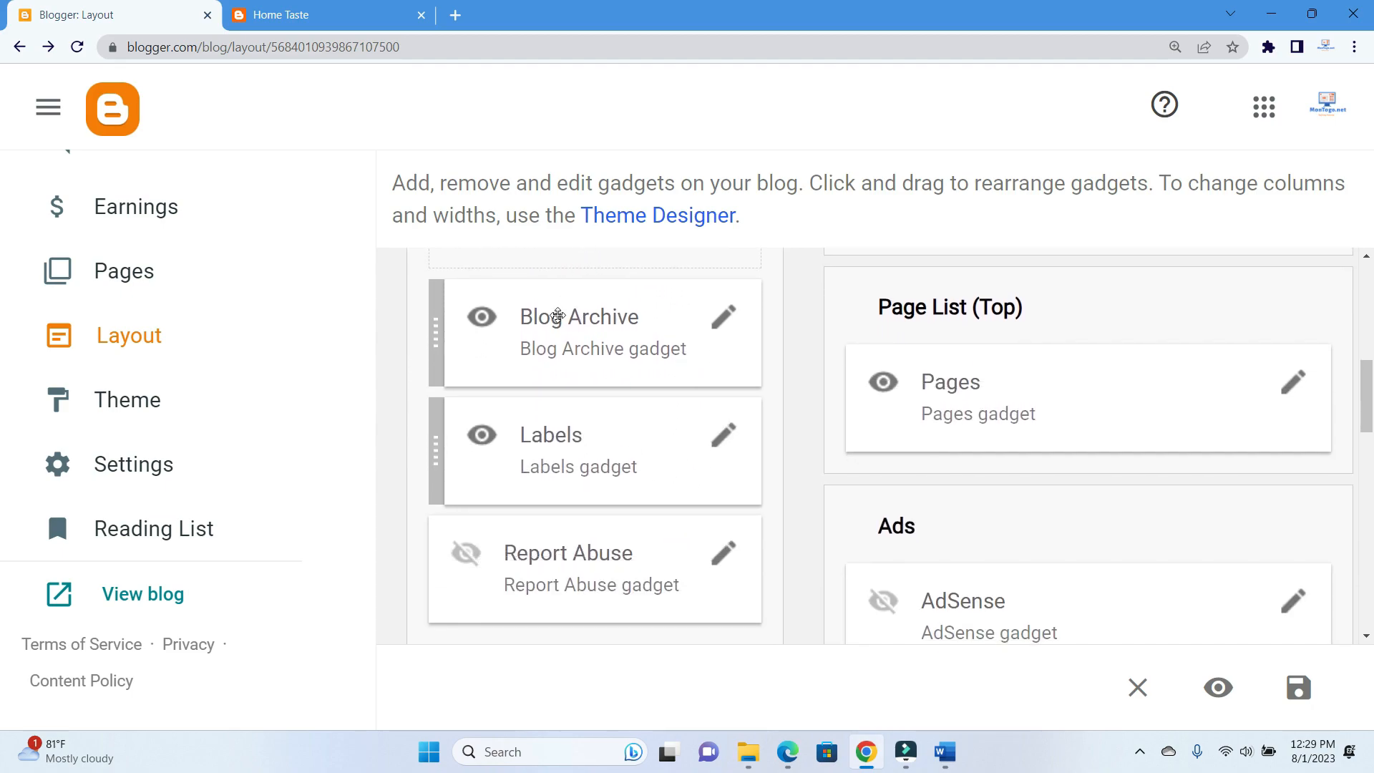
pyautogui.scroll(2, 1097, 498)
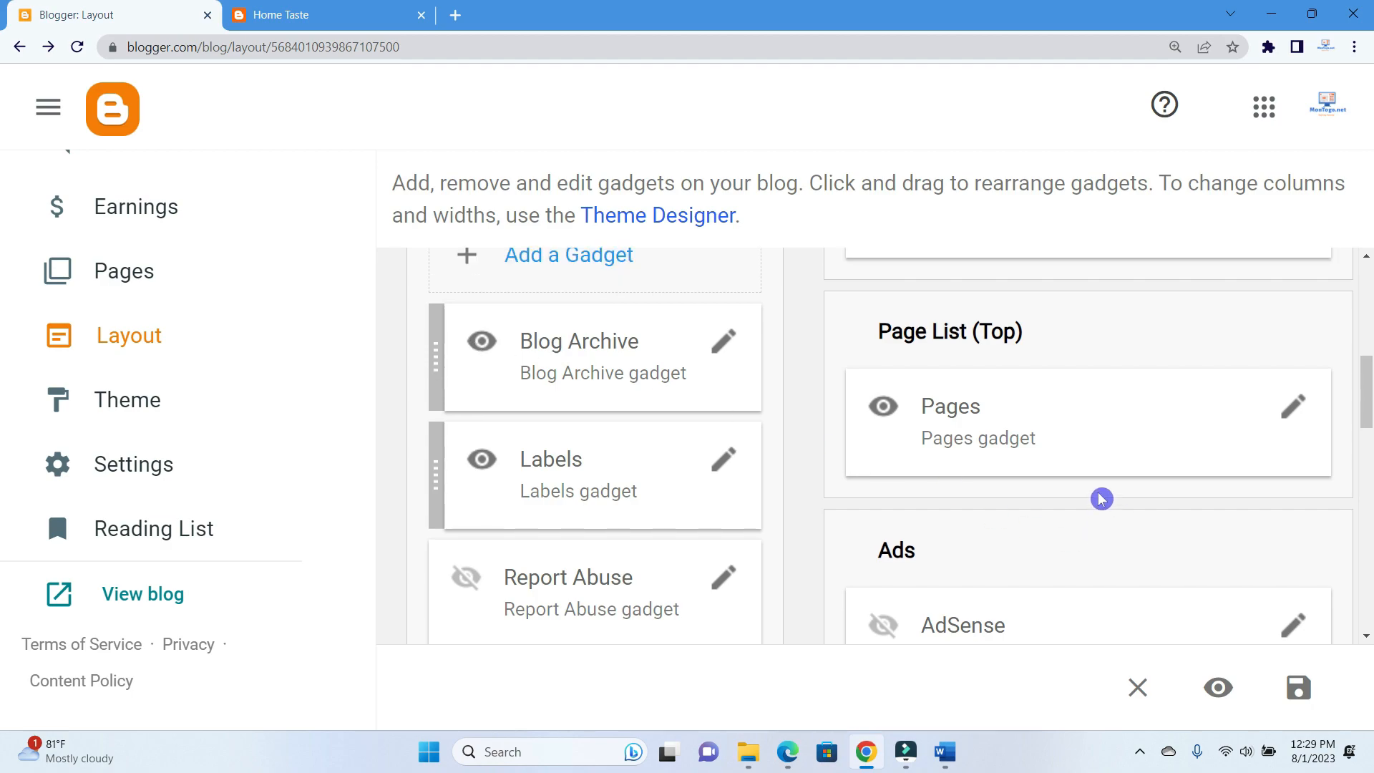
pyautogui.scroll(-6, 1100, 496)
pyautogui.scroll(-4, 1101, 499)
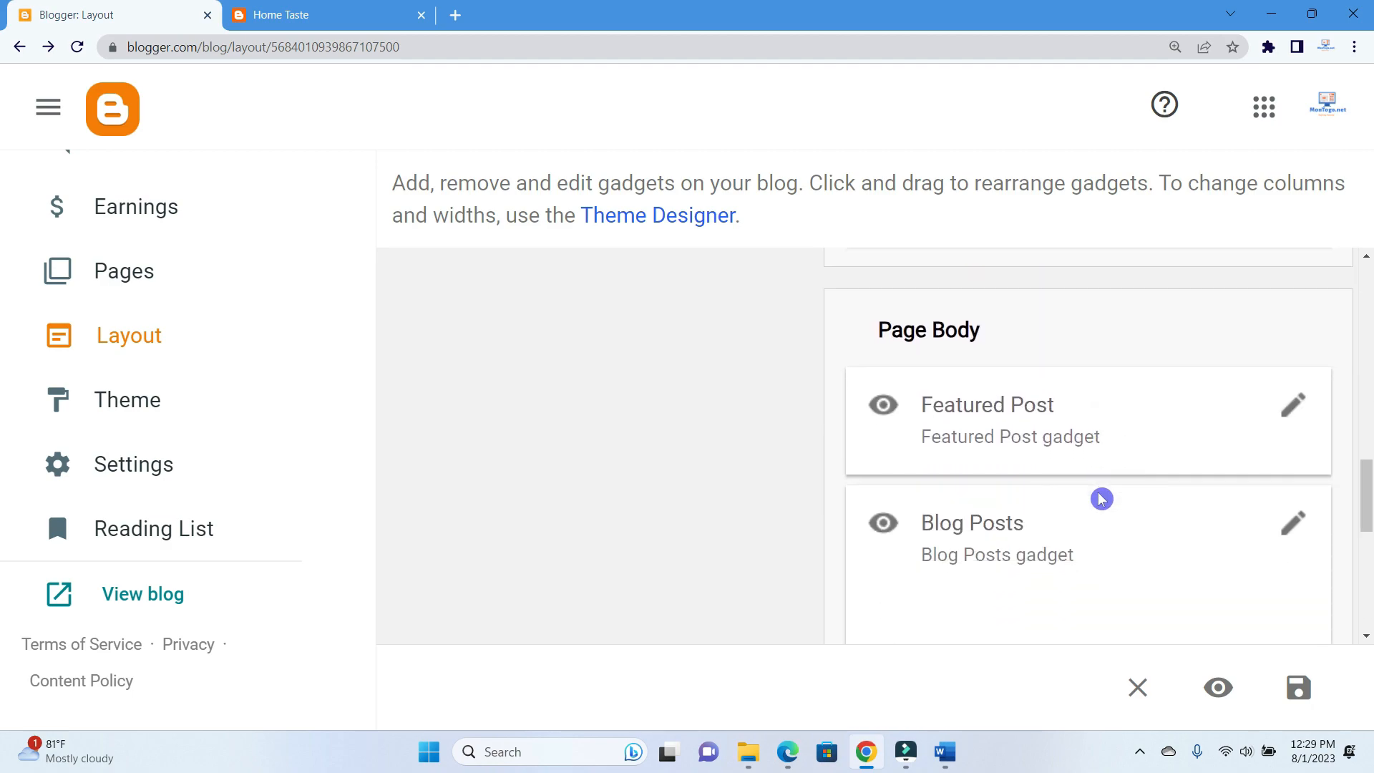
pyautogui.scroll(1, 1102, 499)
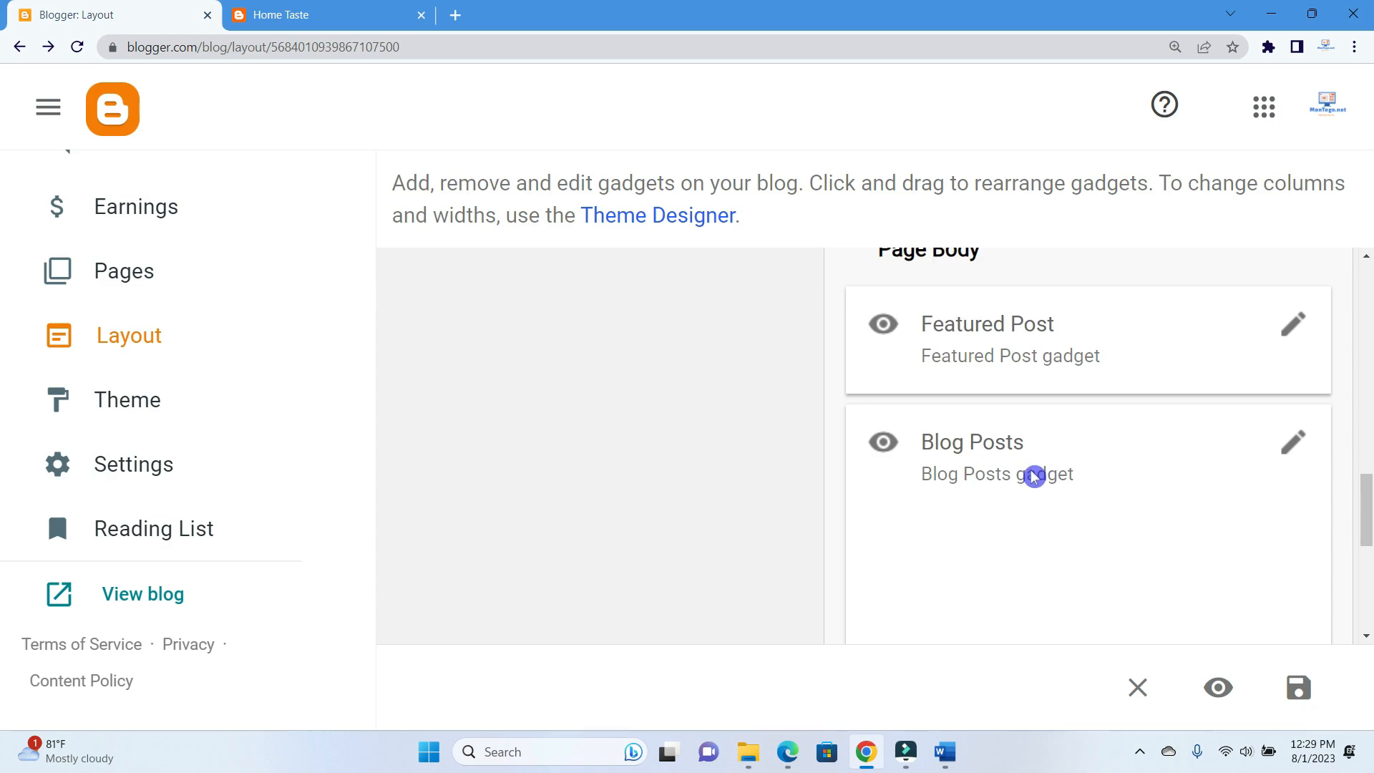
pyautogui.scroll(1, 1034, 515)
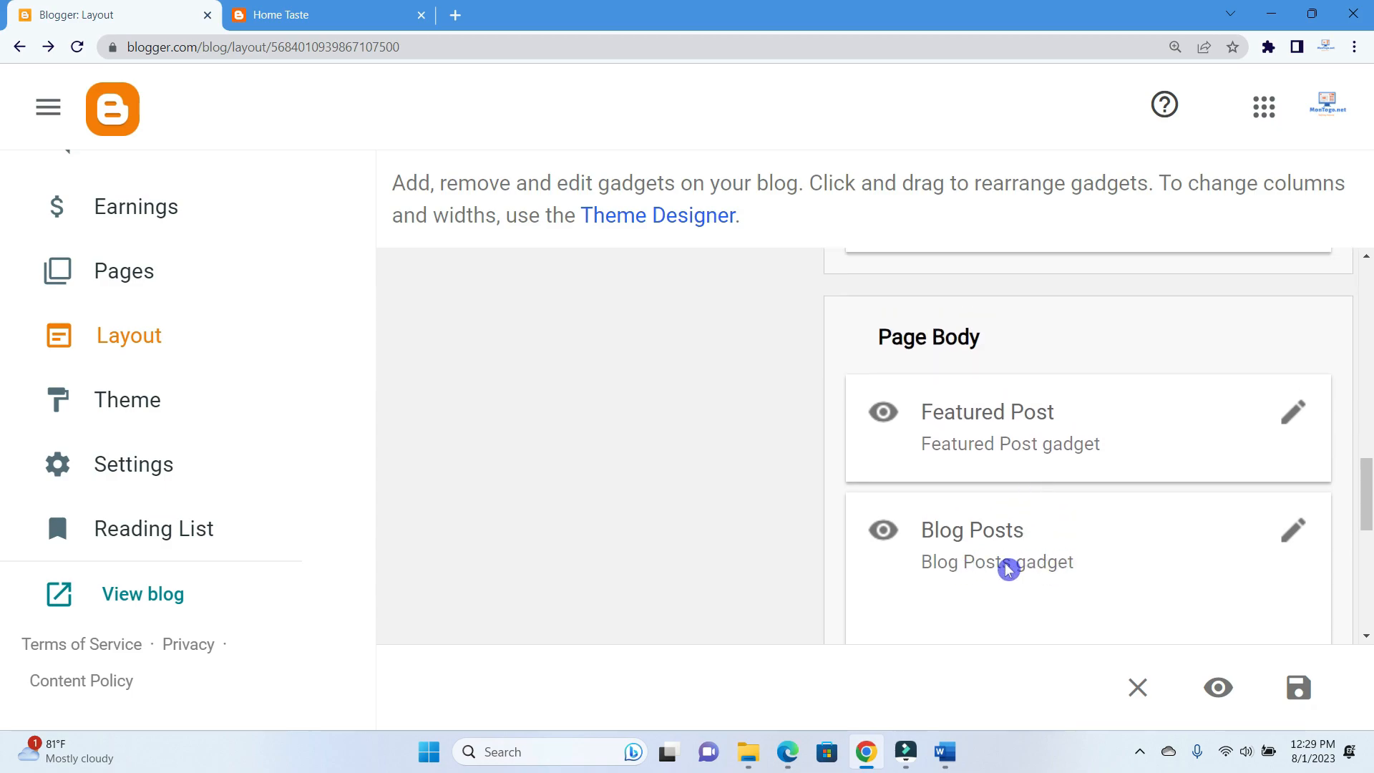
pyautogui.scroll(-3, 1003, 393)
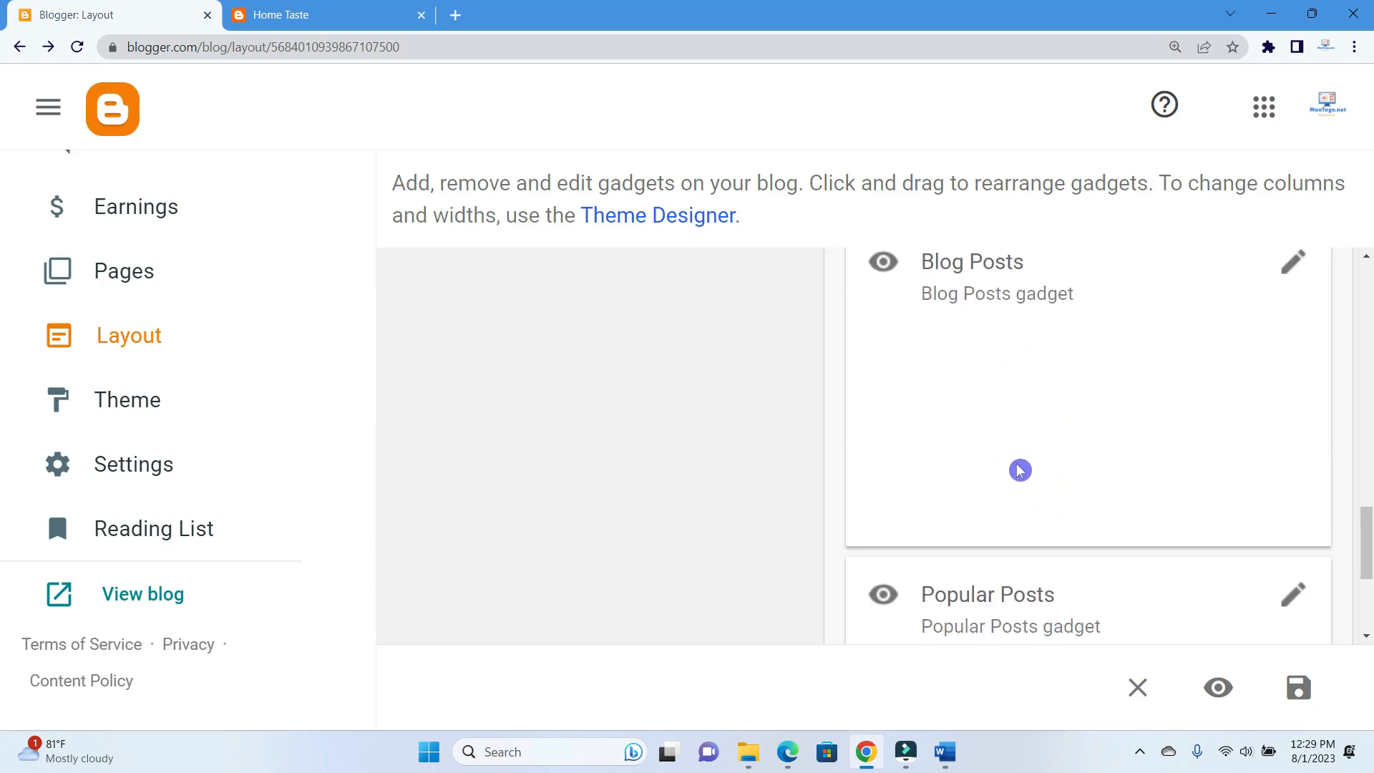
pyautogui.scroll(-3, 1020, 470)
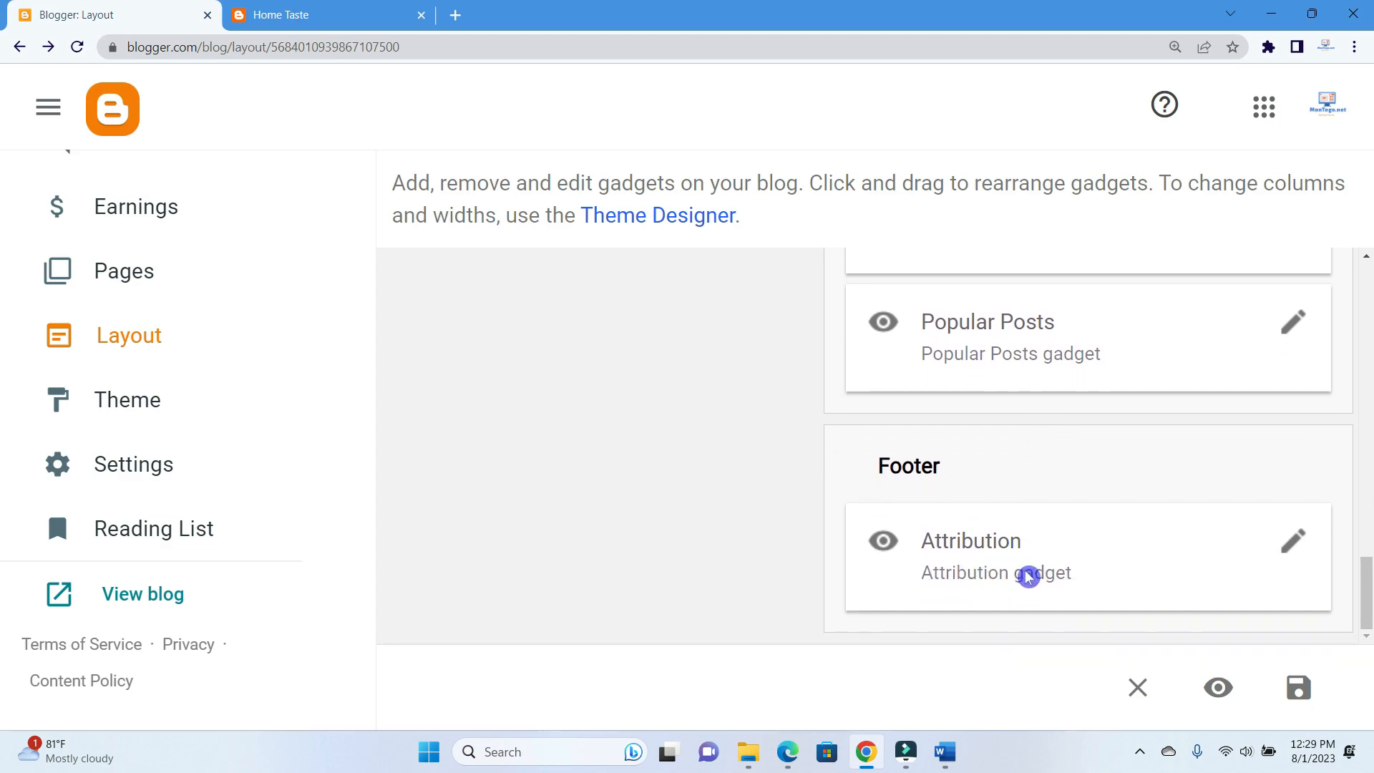
pyautogui.scroll(2, 1028, 577)
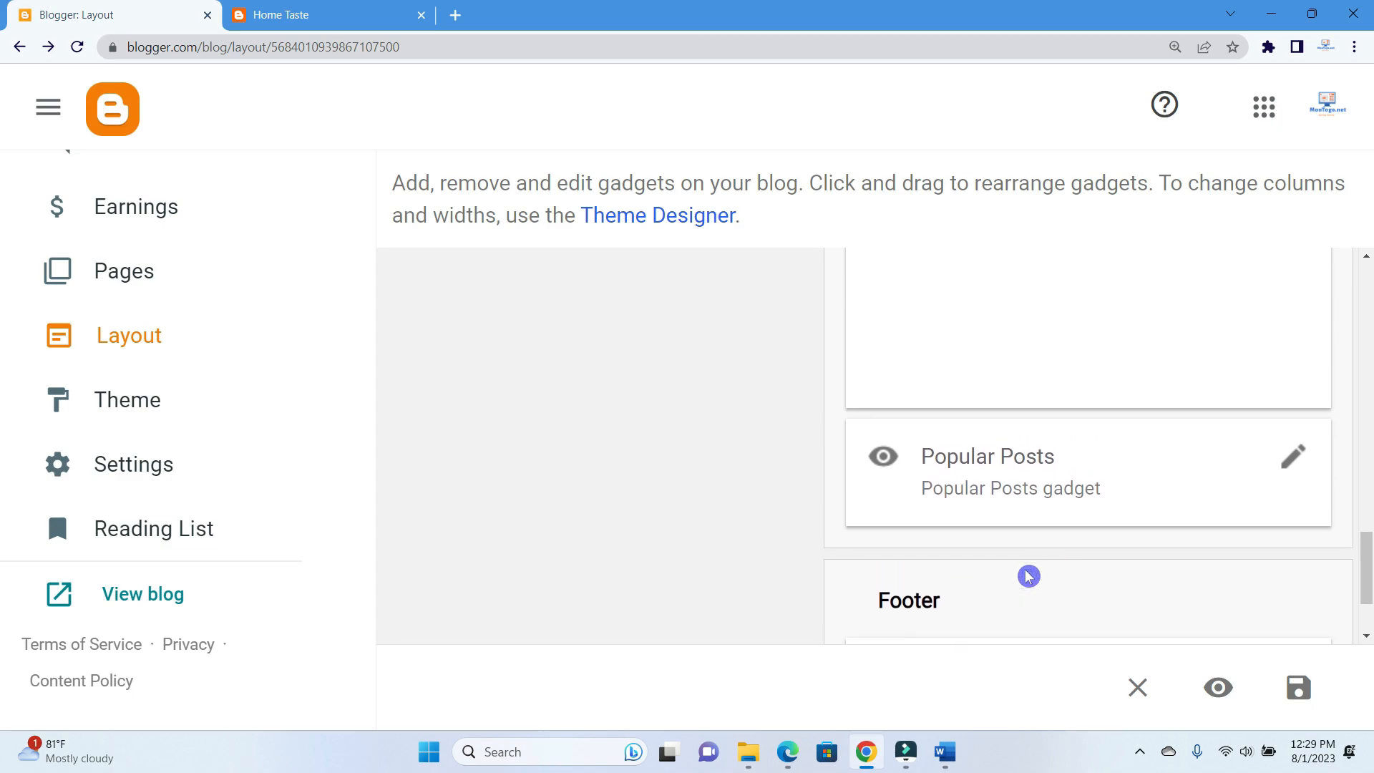
pyautogui.scroll(10, 1029, 576)
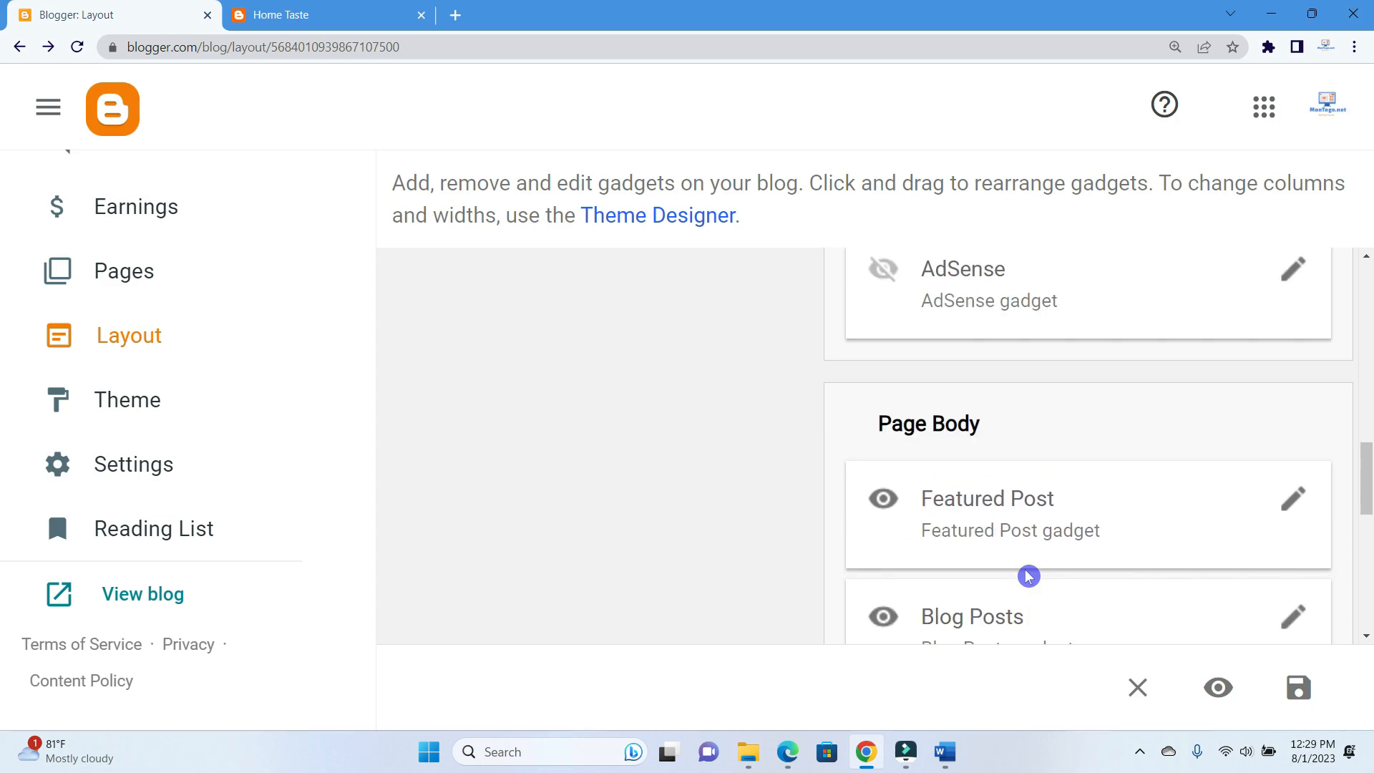
pyautogui.scroll(-4, 1029, 576)
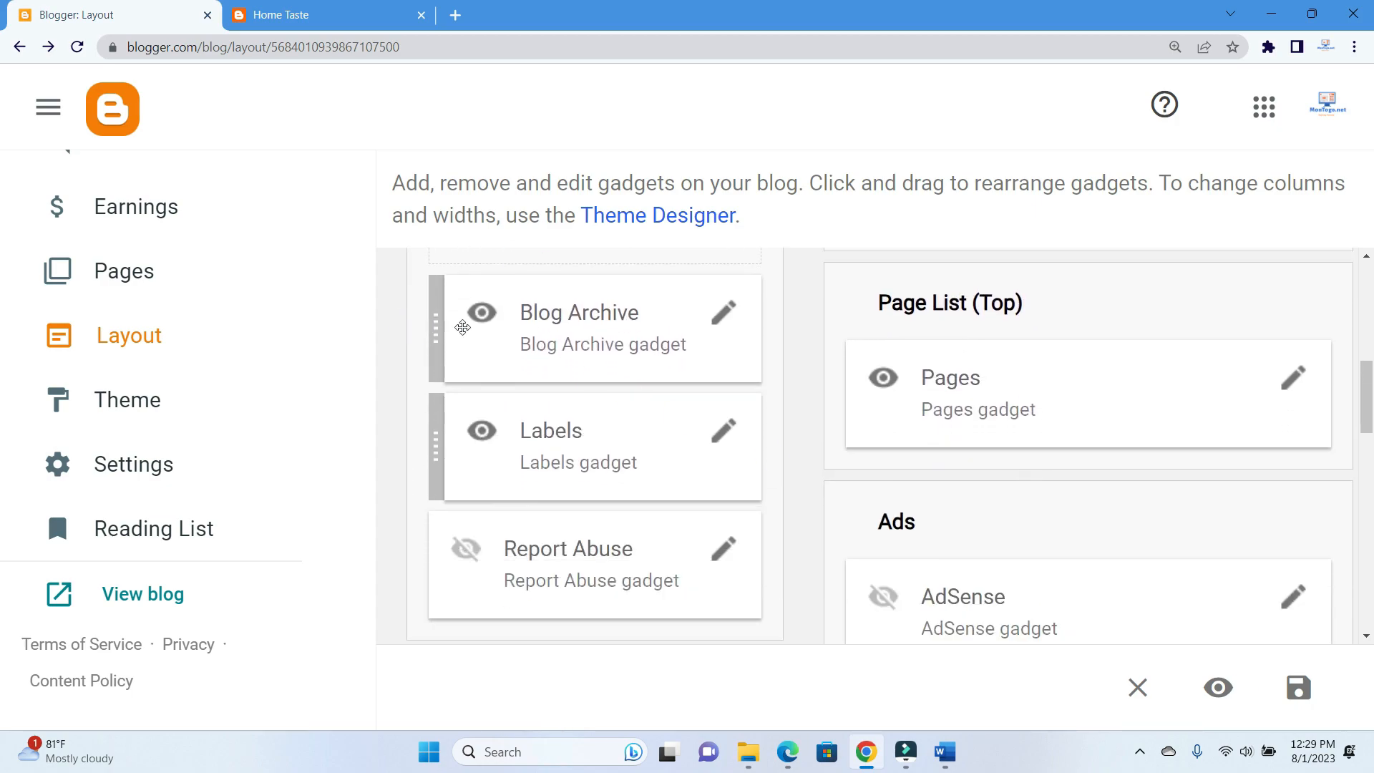
# Move the Blog Archive gadget from Sidebar (Bottom) through the Ads section into Page Body, between Featured Post and Blog Posts
pyautogui.moveTo(575, 303); pyautogui.dragTo(1098, 539)
pyautogui.scroll(-4, 1098, 540)
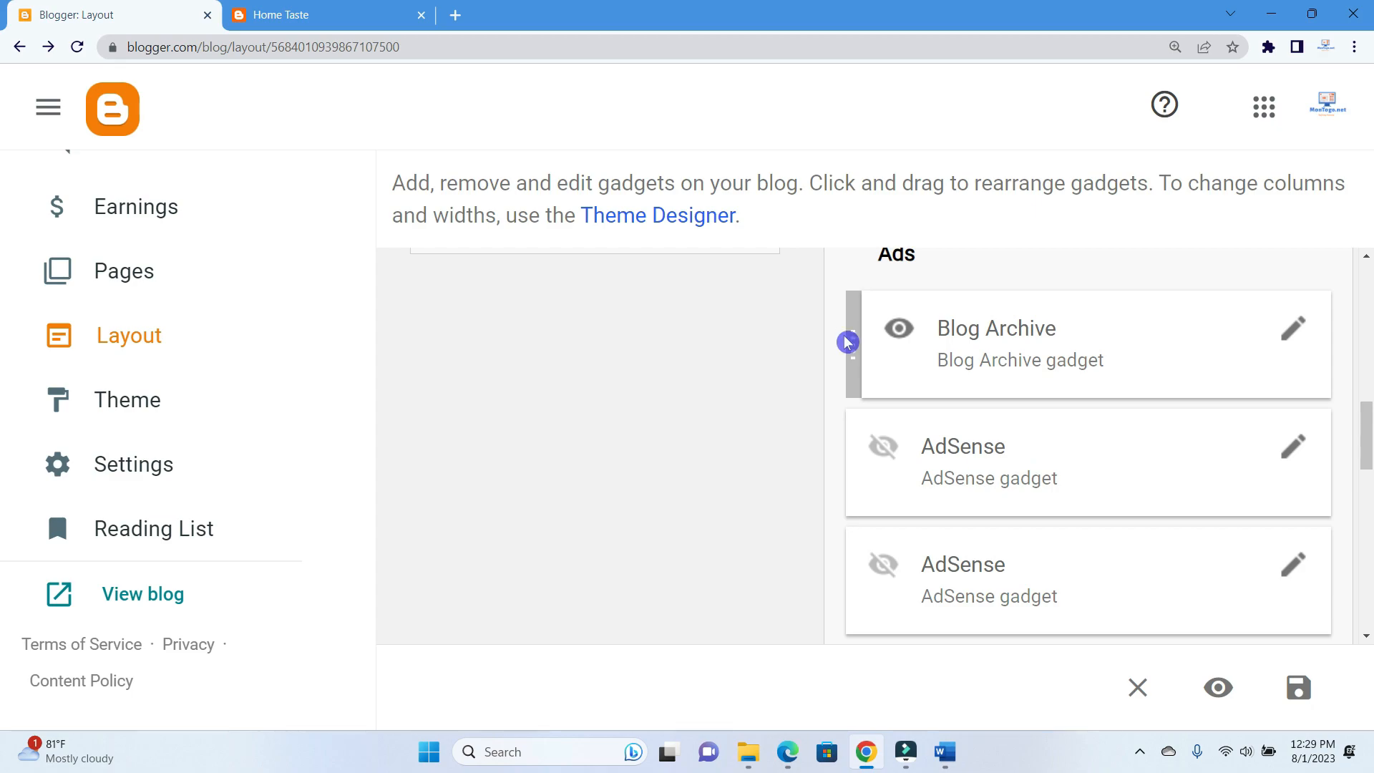
pyautogui.scroll(-1, 1206, 352)
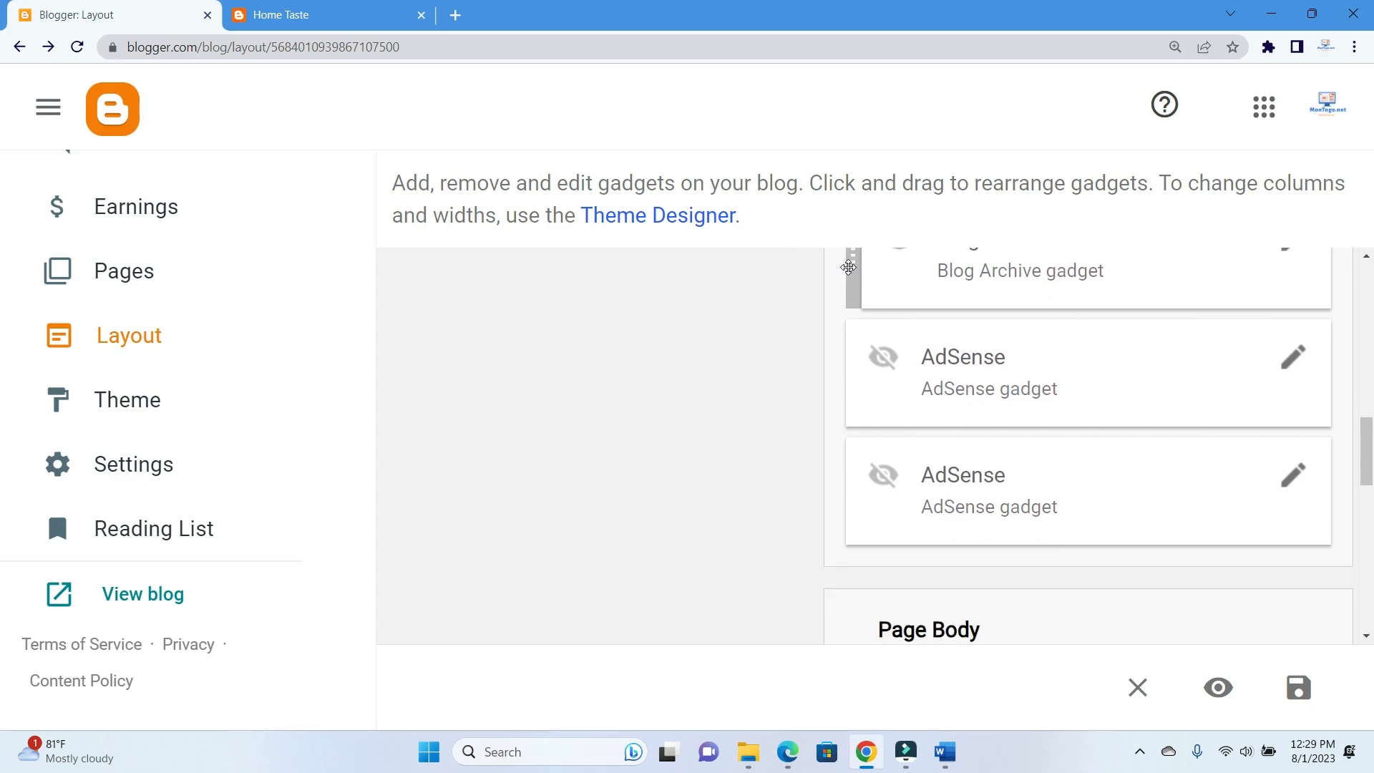
pyautogui.moveTo(851, 272); pyautogui.dragTo(857, 588)
pyautogui.scroll(-3, 925, 491)
pyautogui.scroll(3, 926, 491)
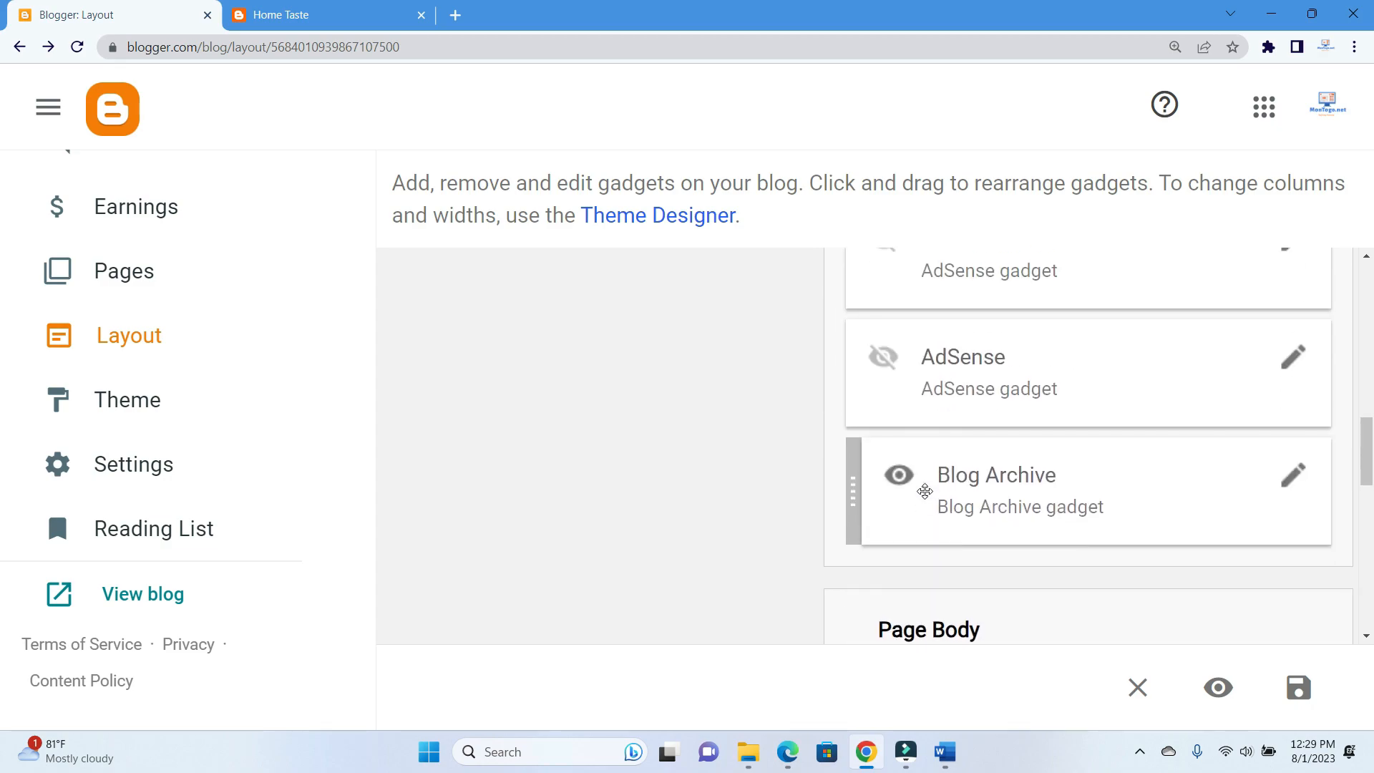
pyautogui.scroll(-5, 925, 491)
# Move the Blog Archive gadget from Page Body into the Footer section, above the Attribution gadget
pyautogui.click(1355, 46)
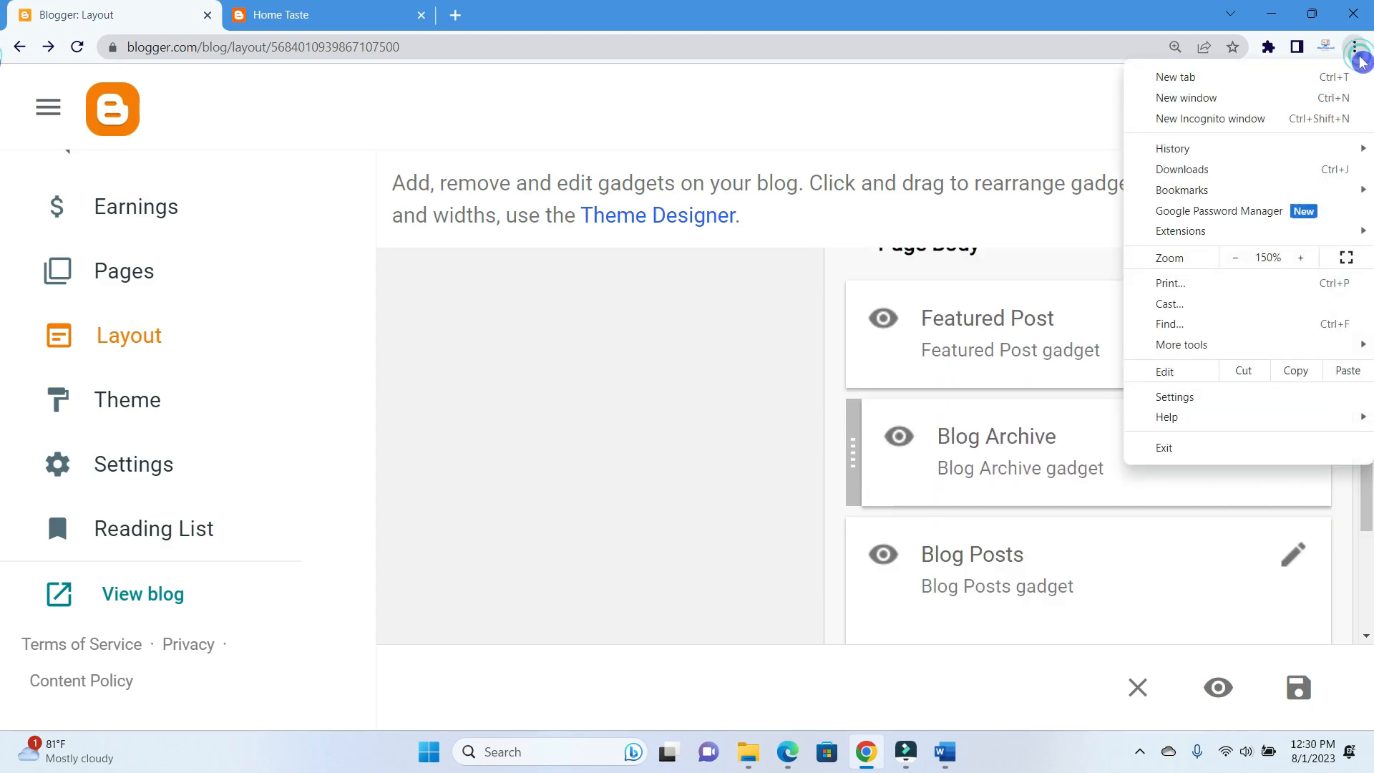
pyautogui.click(1236, 259)
pyautogui.click(1236, 262)
pyautogui.click(1236, 262)
pyautogui.click(1236, 261)
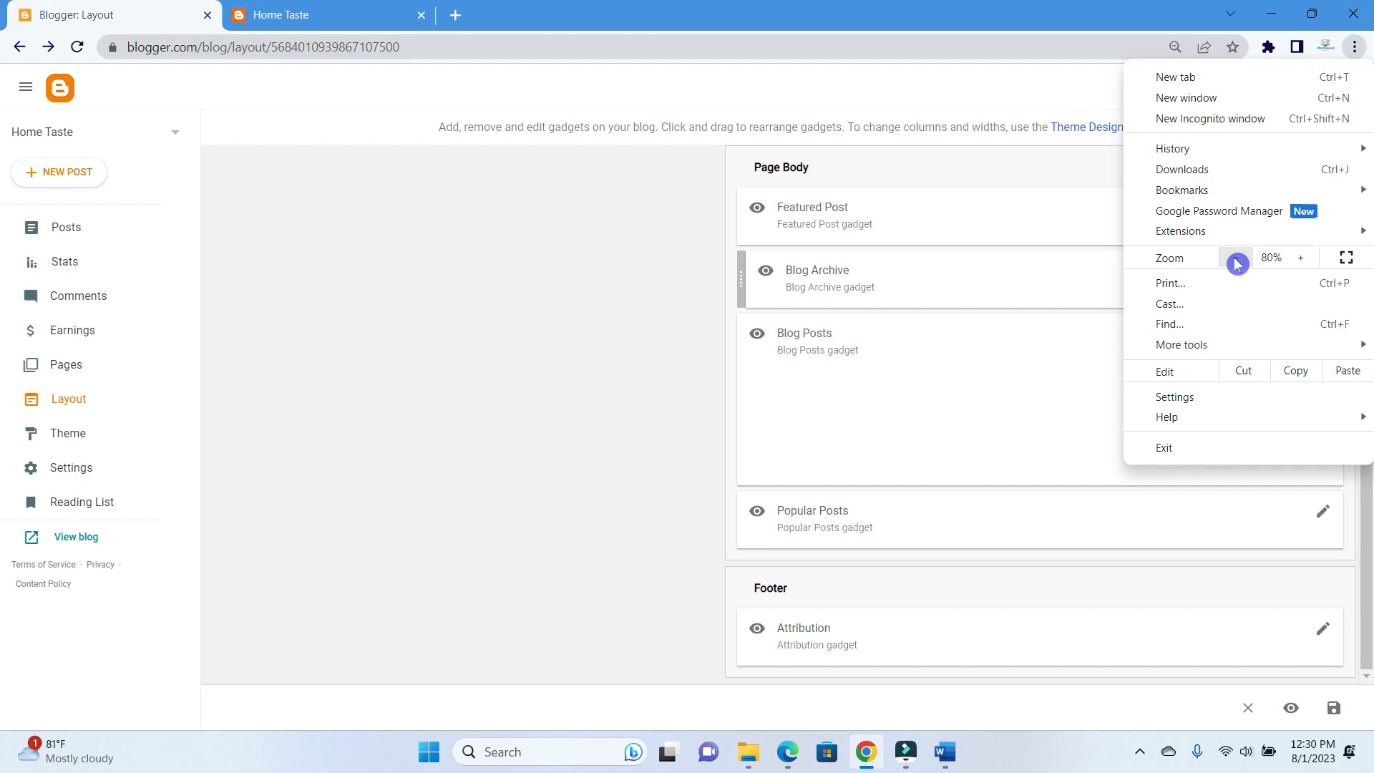
pyautogui.click(1237, 261)
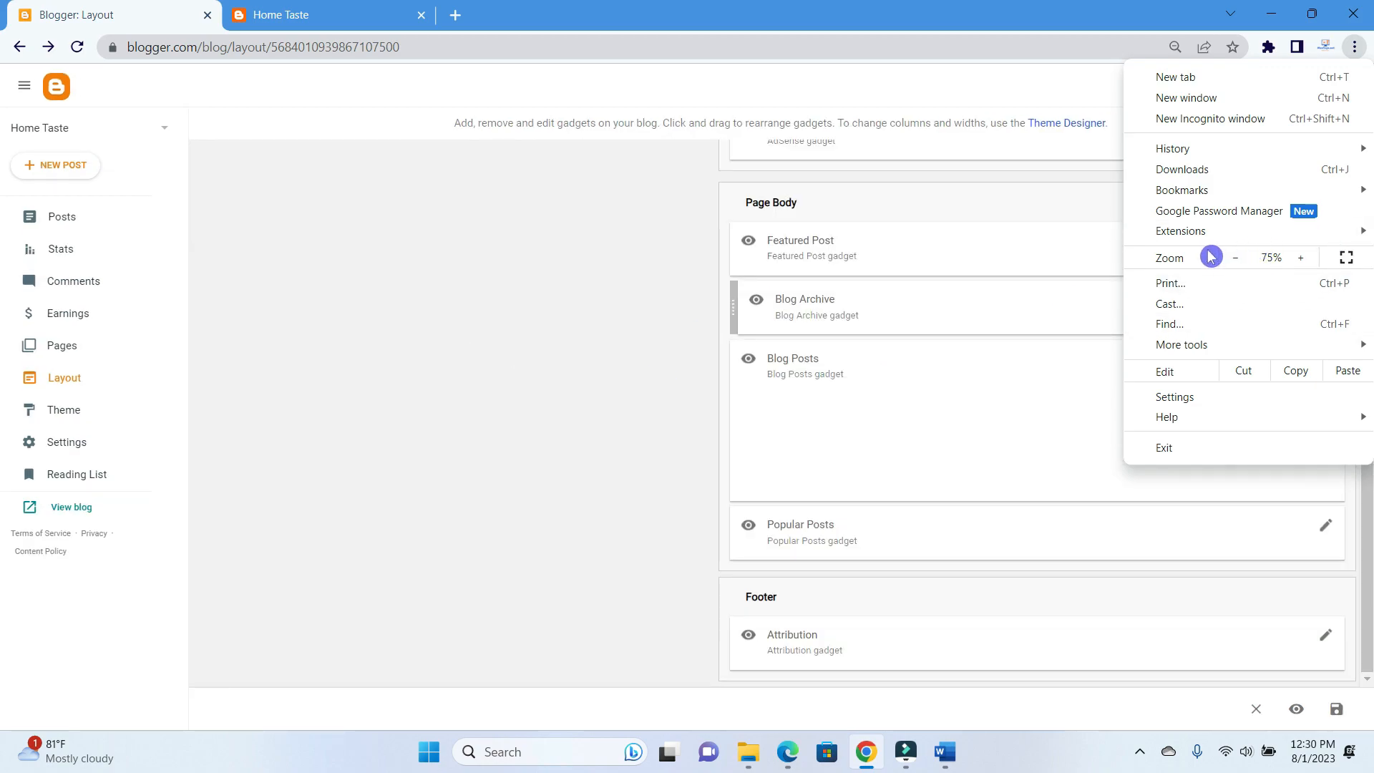
pyautogui.click(1237, 257)
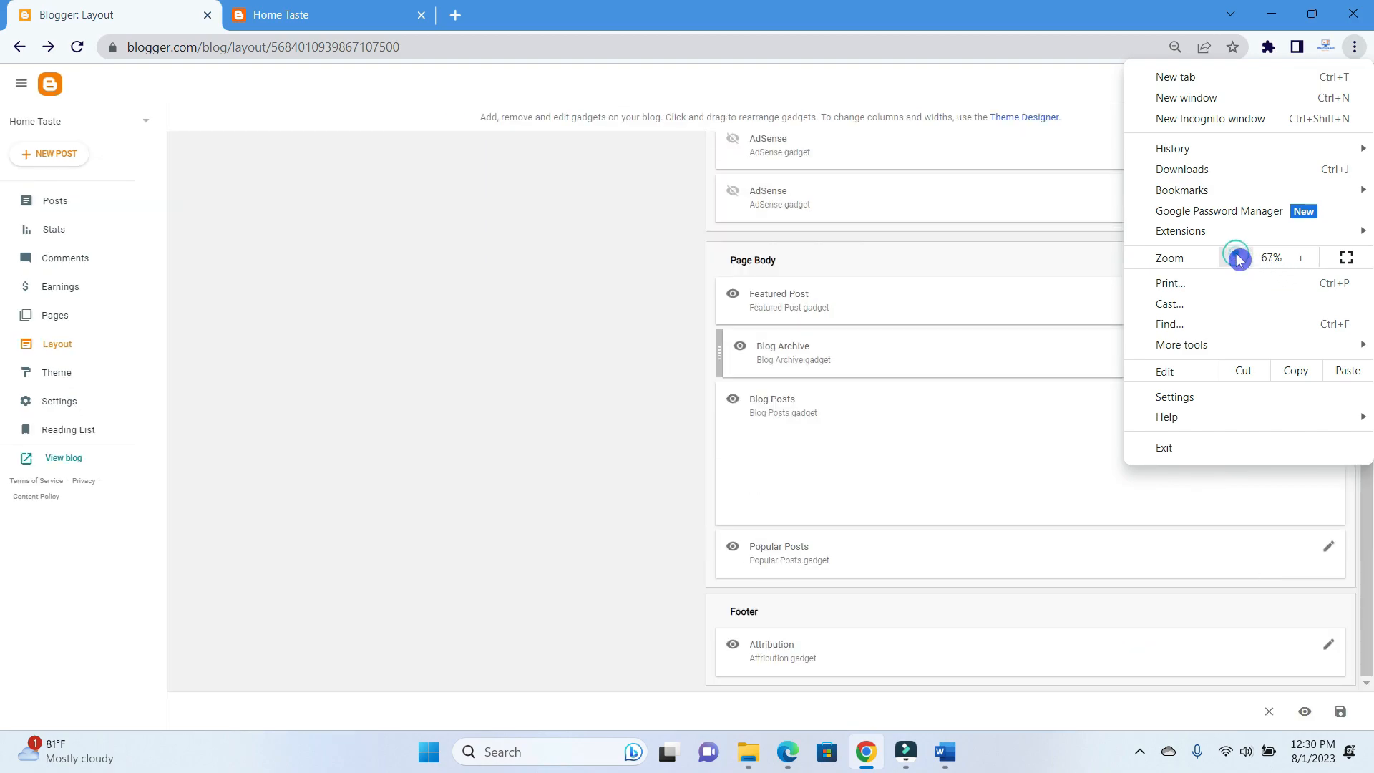
pyautogui.click(721, 359)
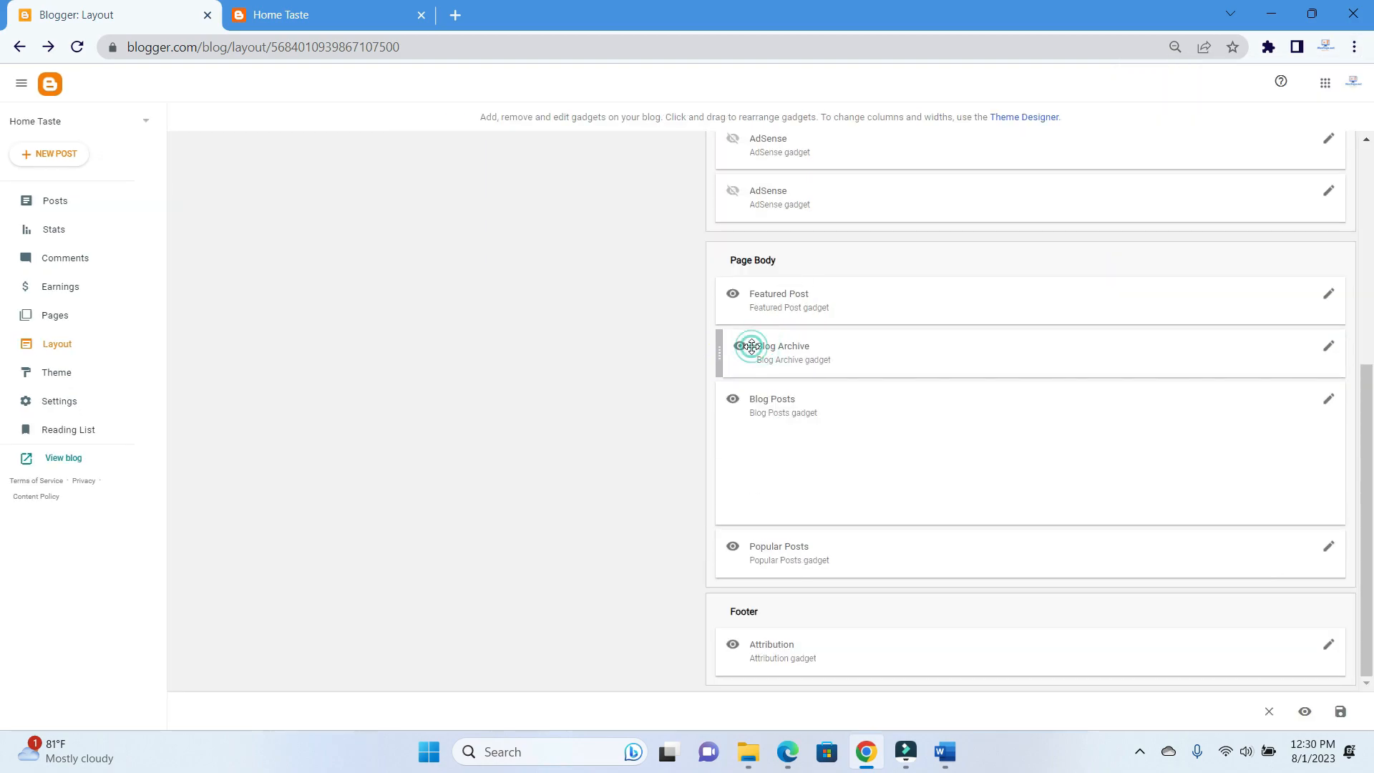
pyautogui.moveTo(752, 347); pyautogui.dragTo(791, 720)
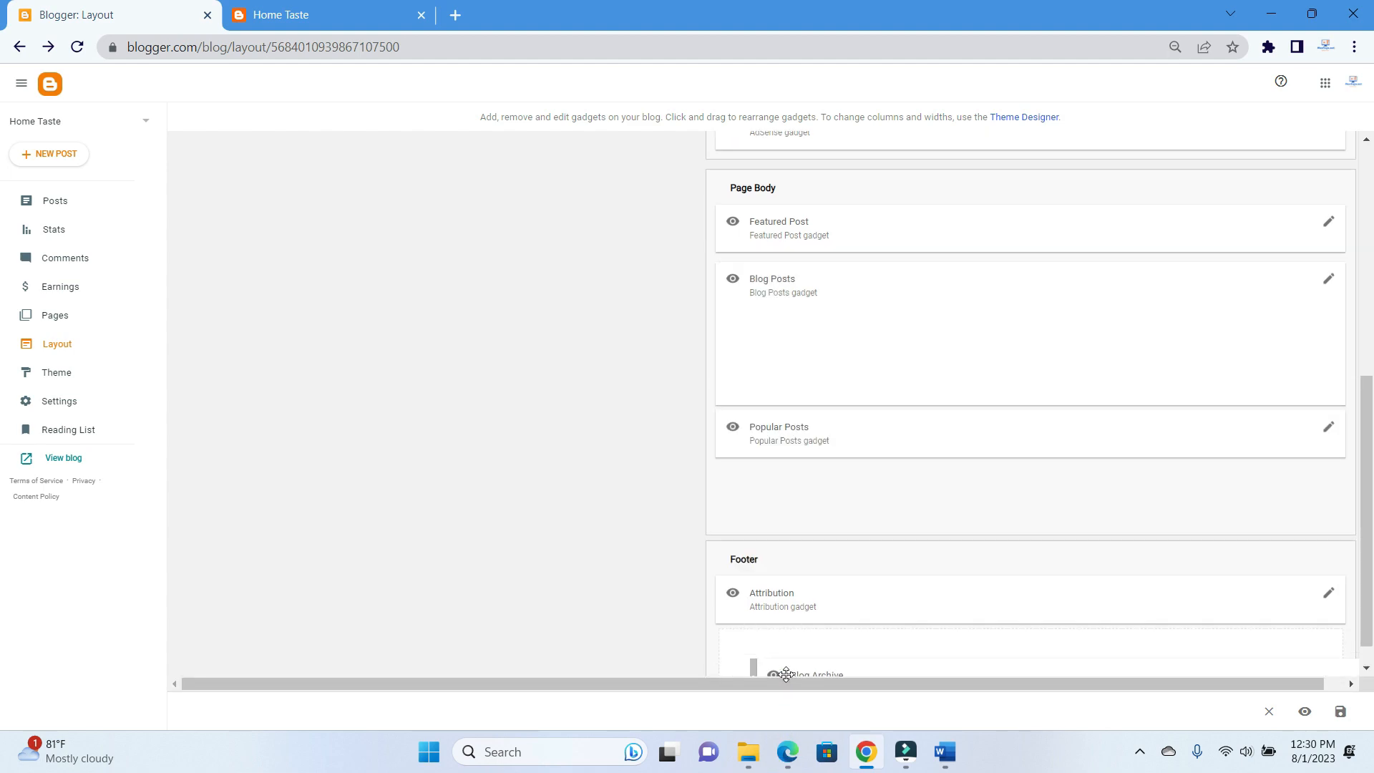
pyautogui.moveTo(786, 674); pyautogui.dragTo(758, 593)
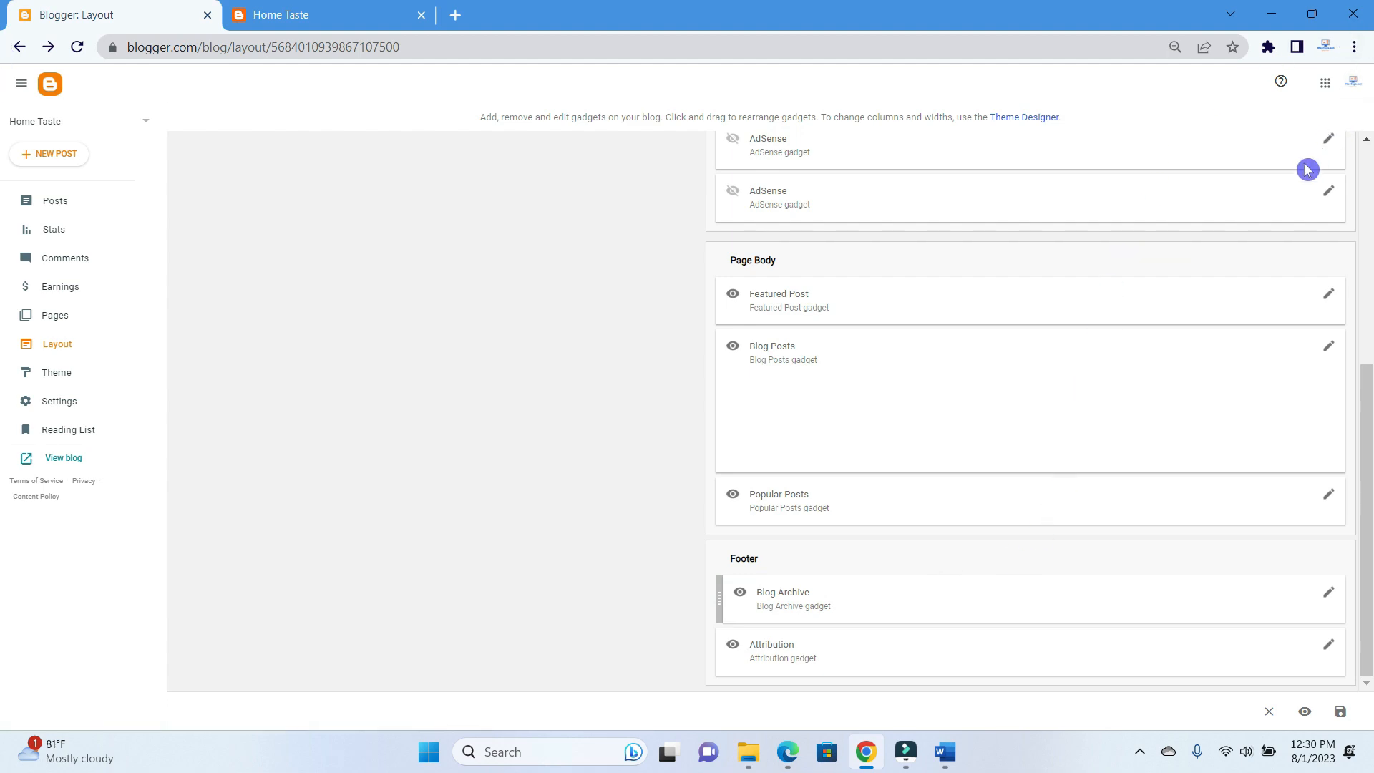
# Move the Labels gadget from Sidebar (Bottom) into the Footer section, above the Blog Archive gadget
pyautogui.scroll(5, 949, 346)
pyautogui.scroll(1, 949, 346)
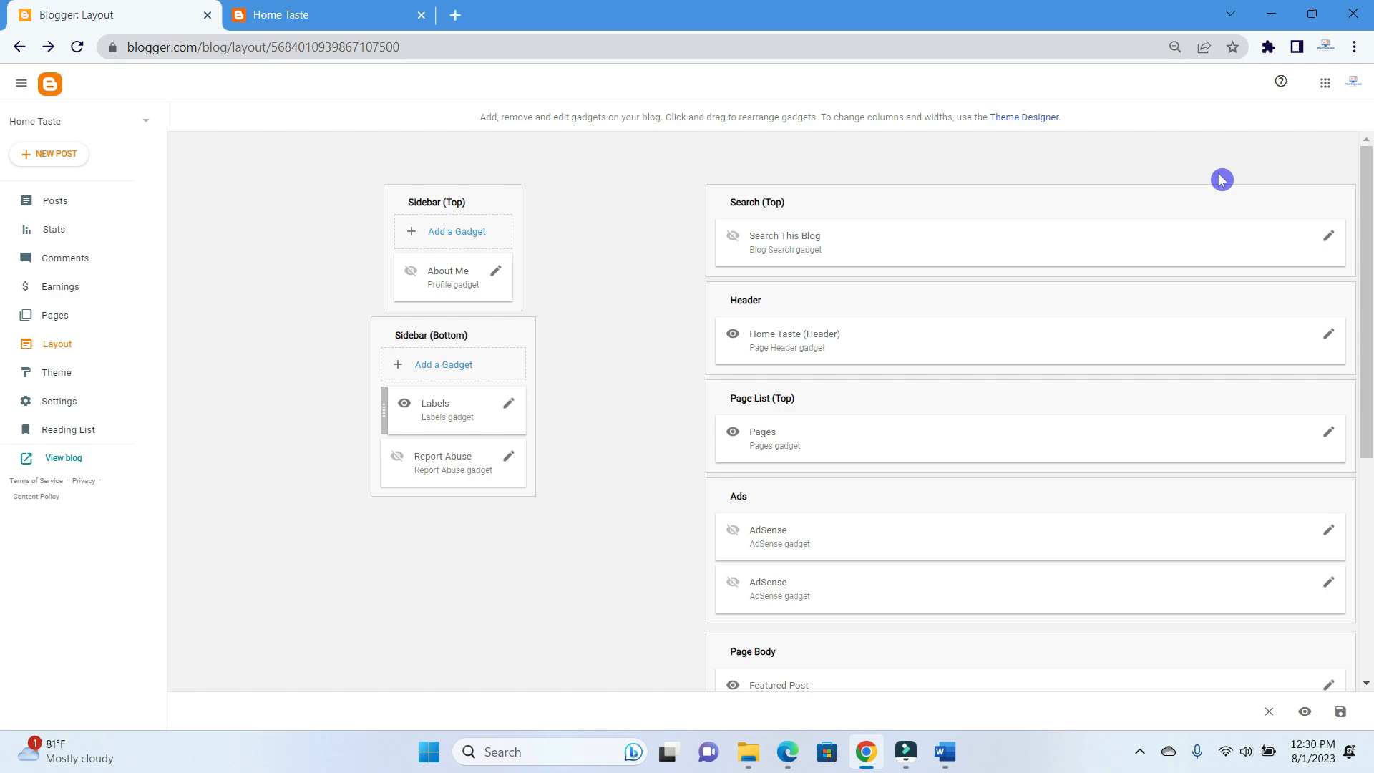
pyautogui.scroll(-1, 1222, 178)
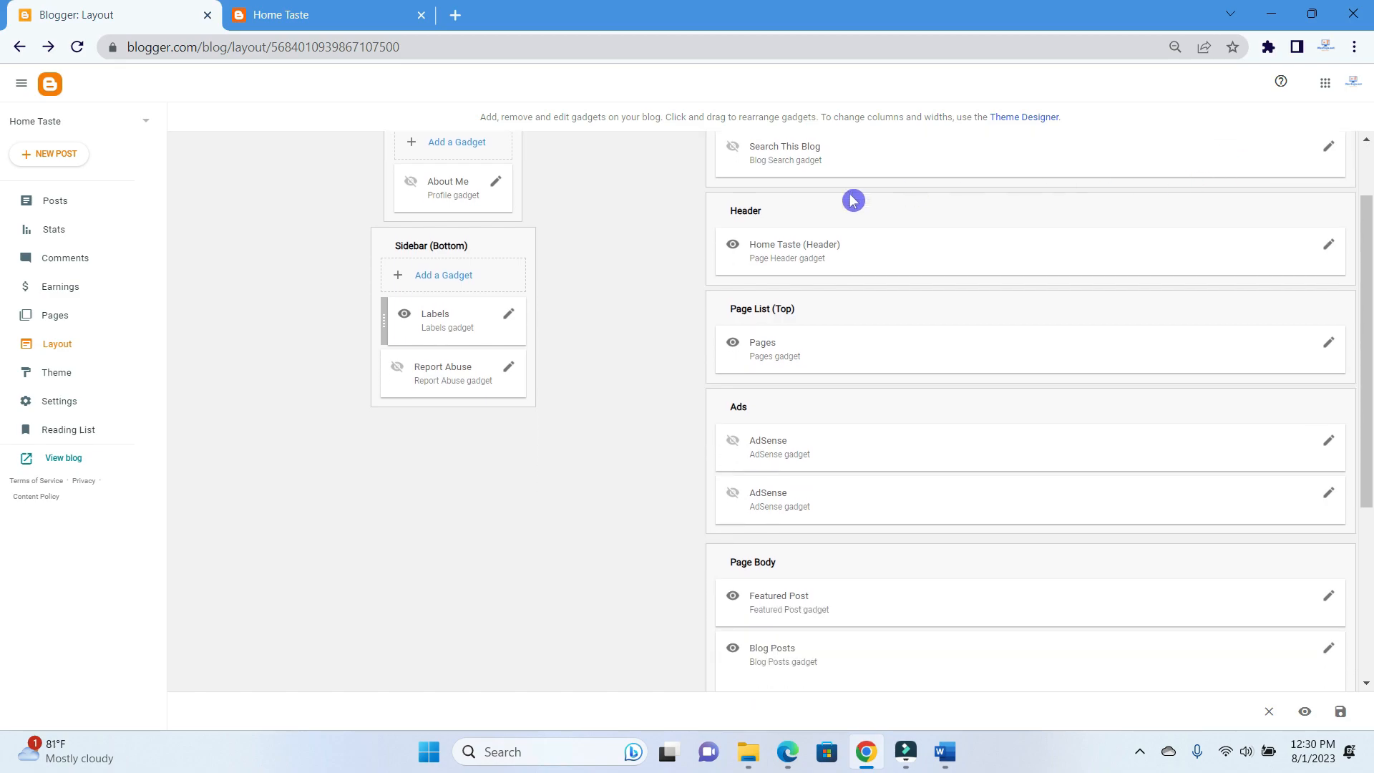
pyautogui.scroll(-1, 456, 270)
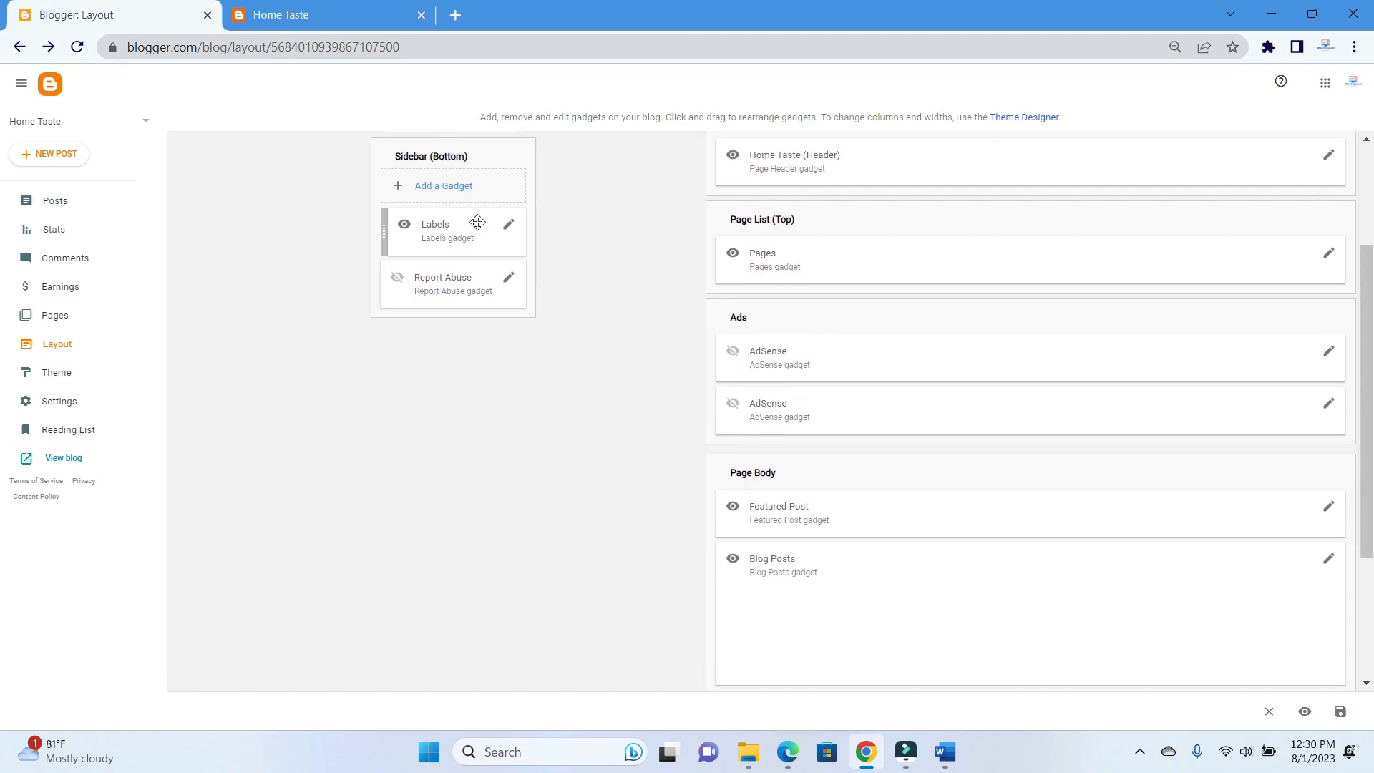
pyautogui.scroll(-1, 399, 249)
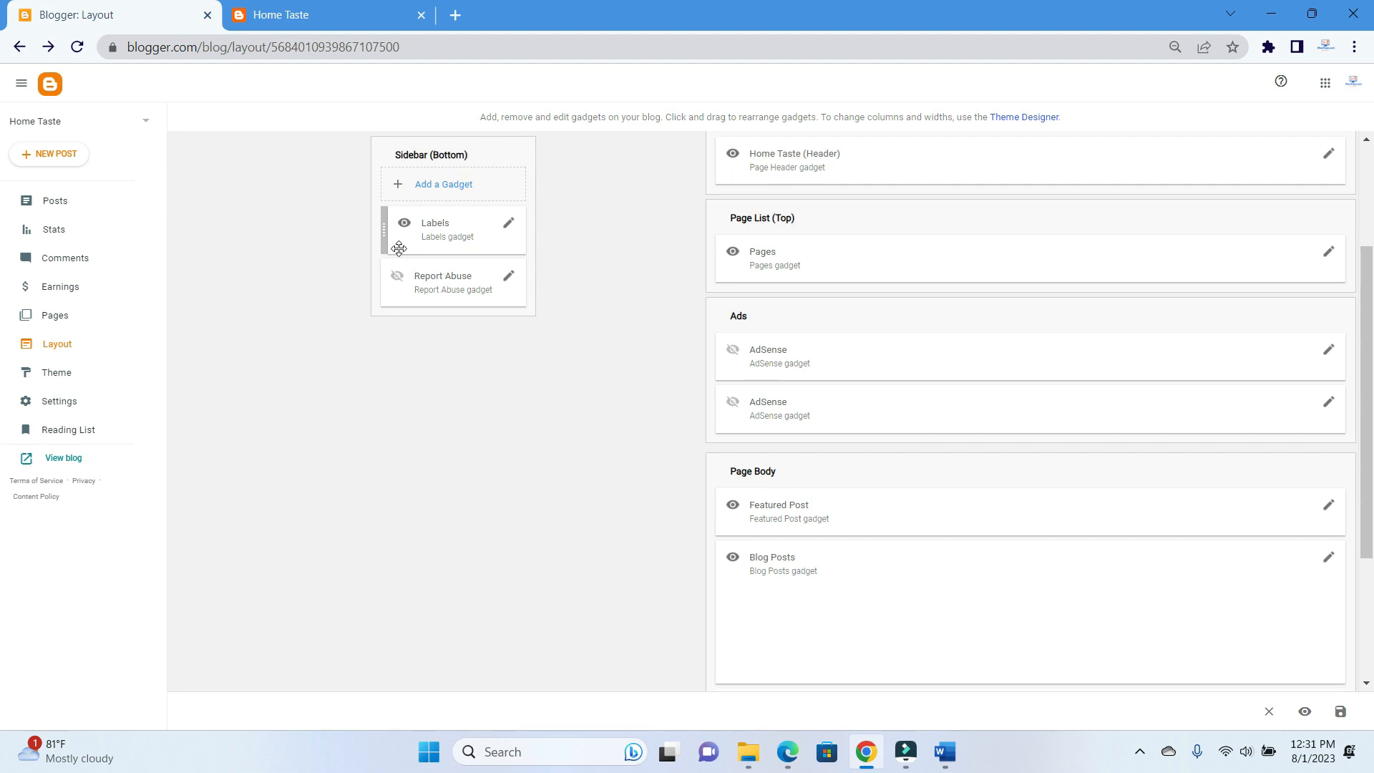
pyautogui.scroll(1, 401, 253)
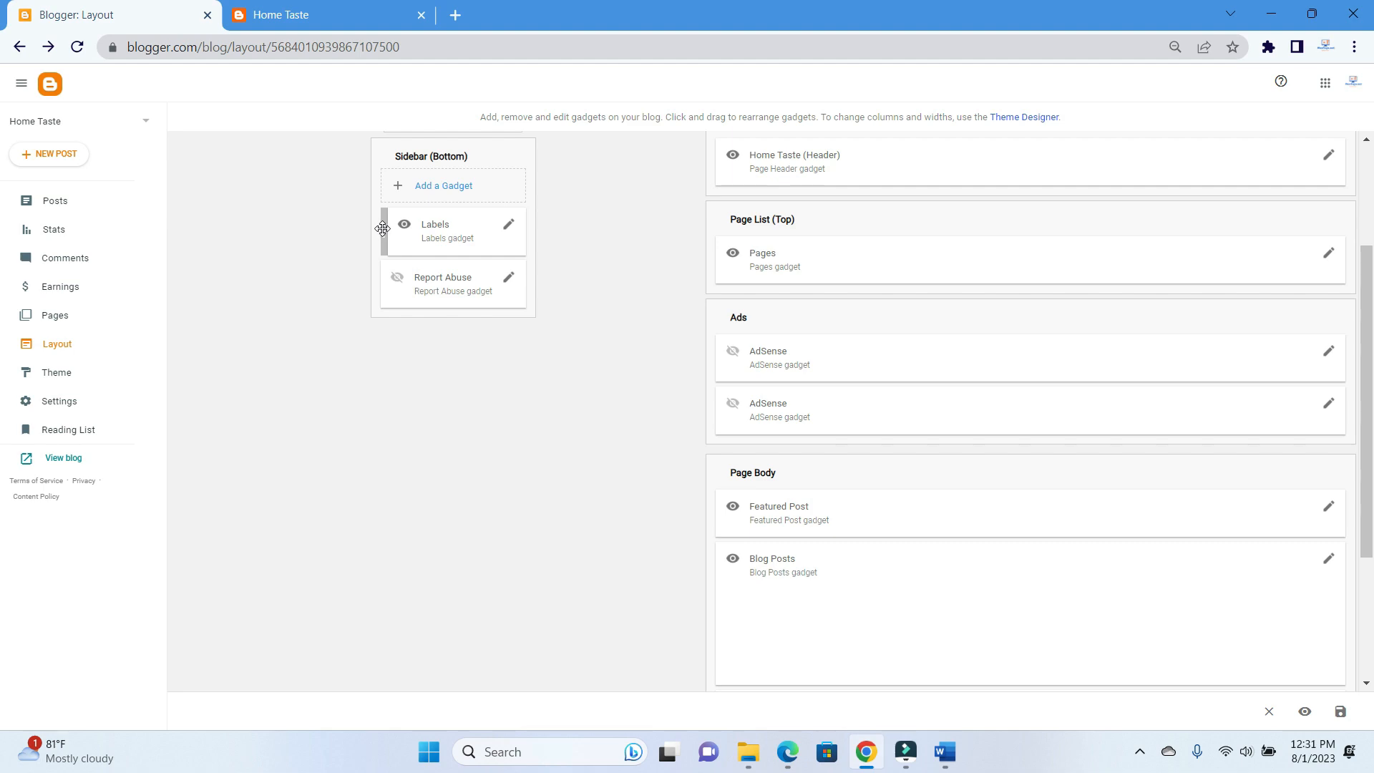
pyautogui.moveTo(382, 228); pyautogui.dragTo(863, 565)
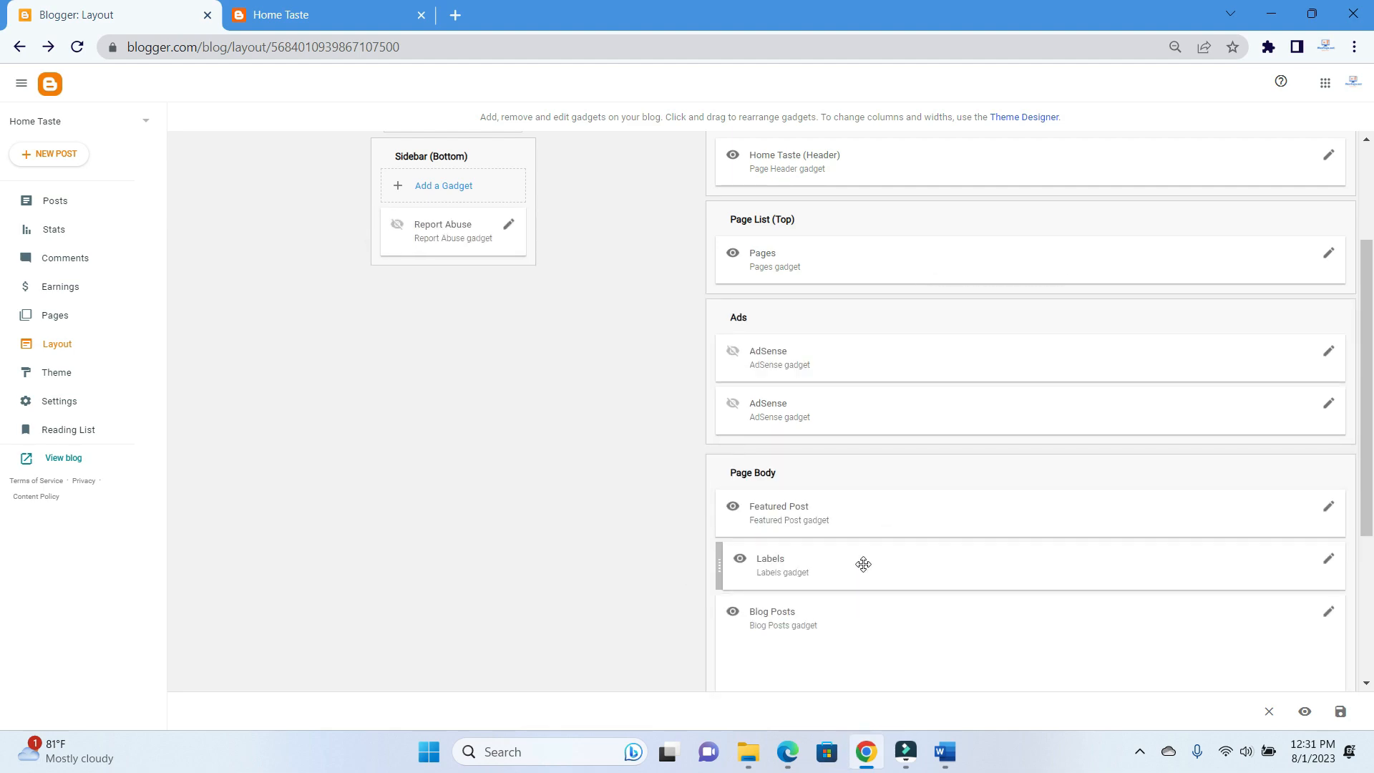
pyautogui.scroll(-4, 864, 565)
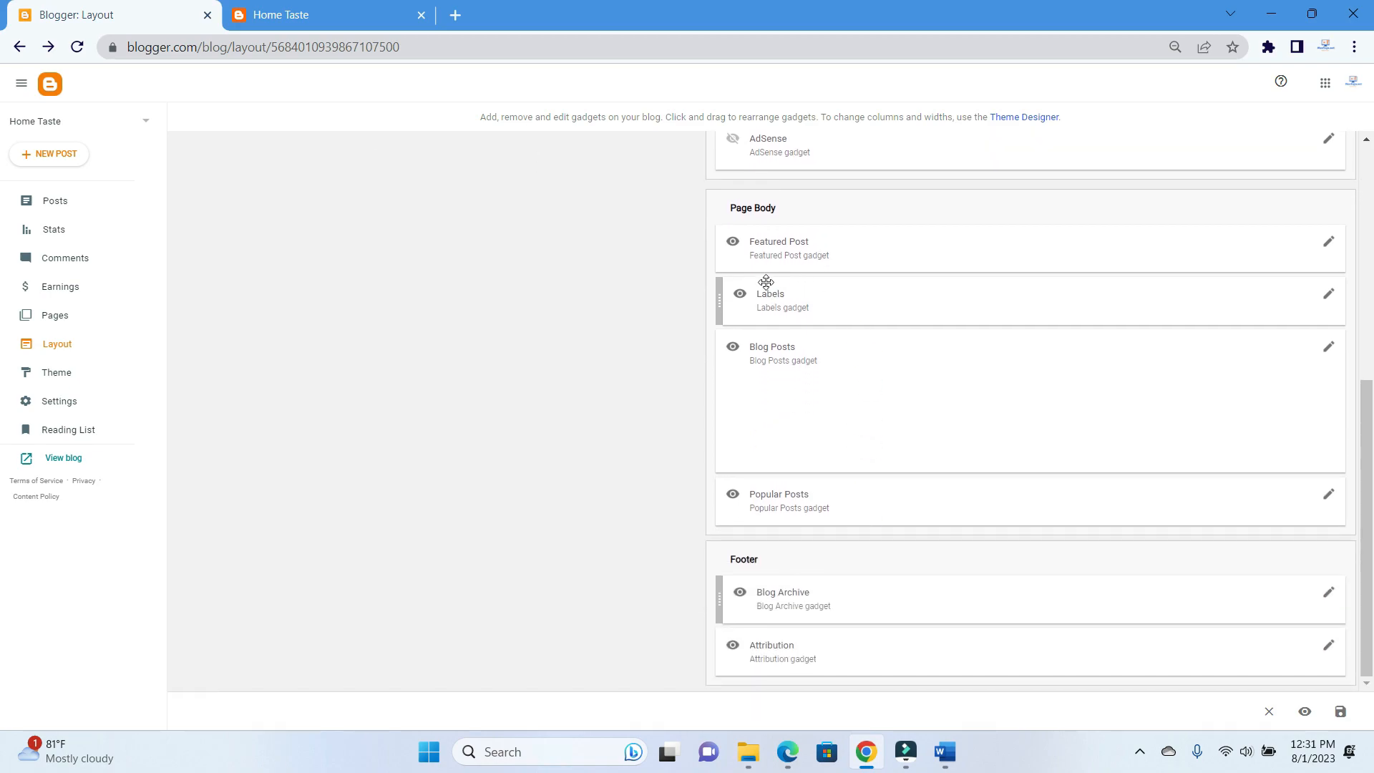
pyautogui.moveTo(726, 299); pyautogui.dragTo(882, 546)
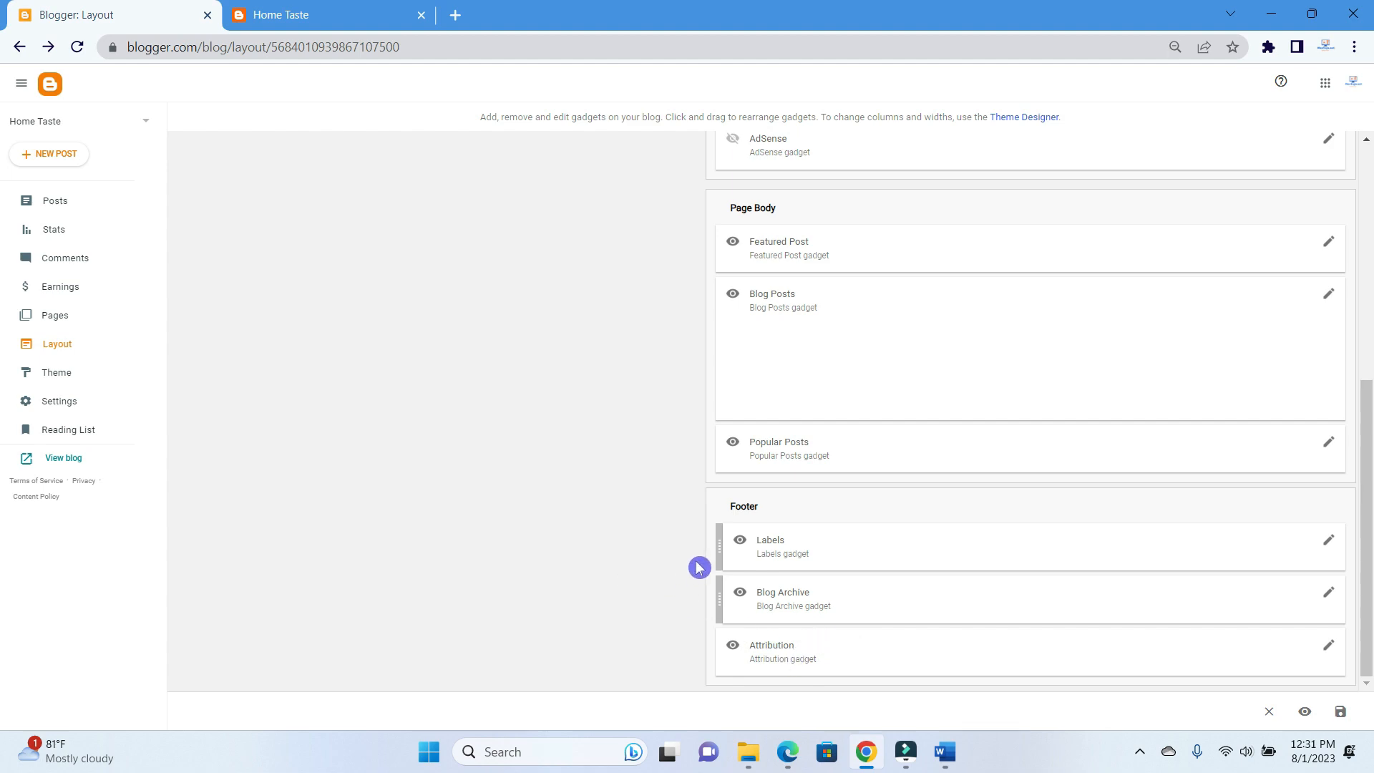
pyautogui.click(620, 548)
# Return to the upper layout sections and set the browser's page zoom to 125%
pyautogui.scroll(6, 886, 466)
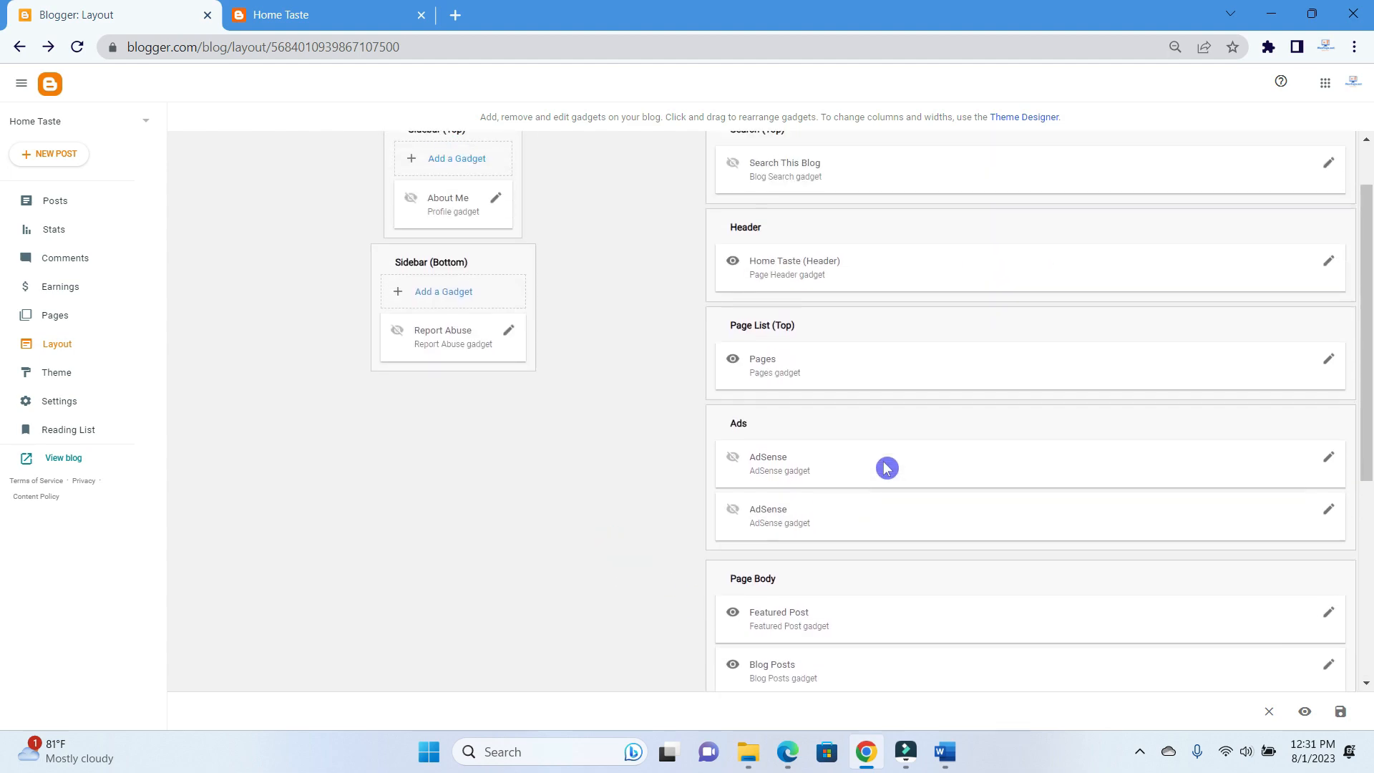
pyautogui.click(1354, 46)
pyautogui.click(1230, 262)
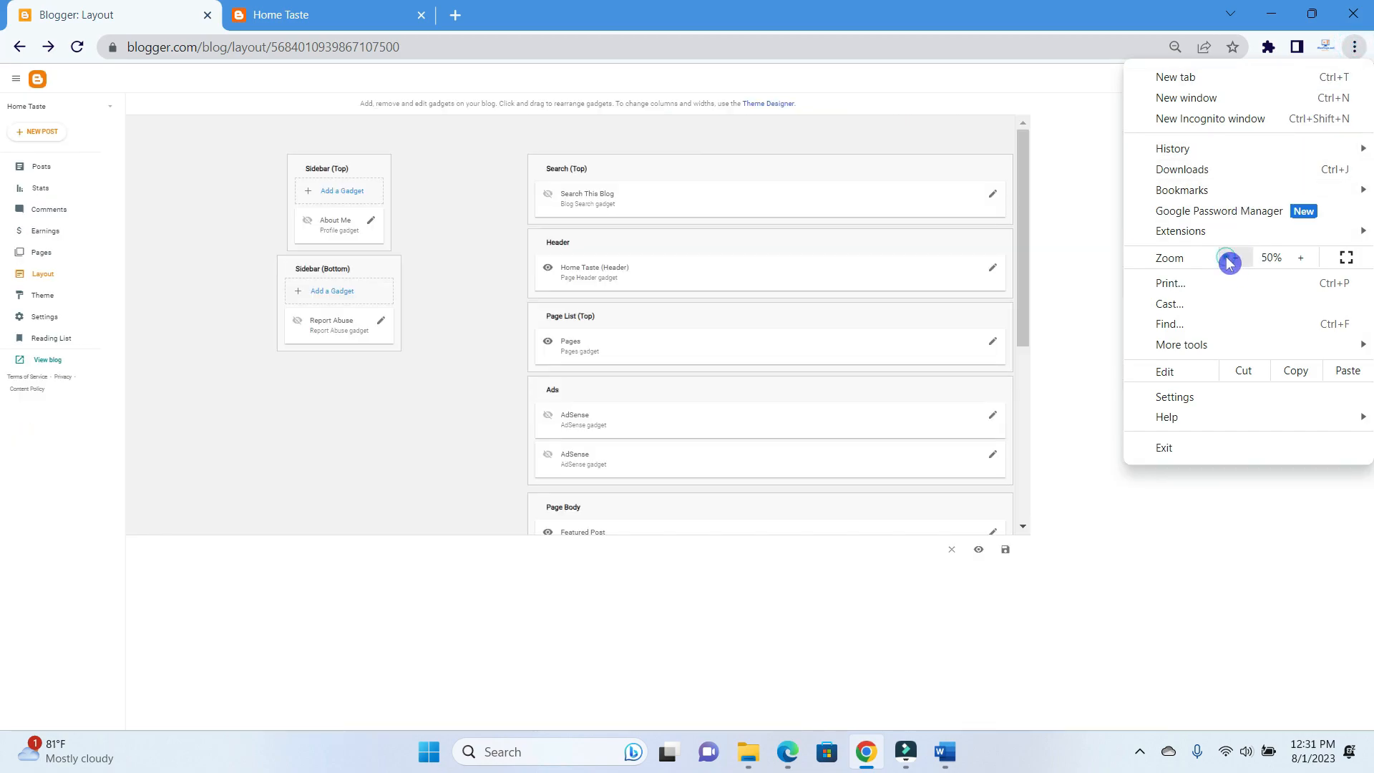
pyautogui.click(1307, 264)
pyautogui.click(1307, 264)
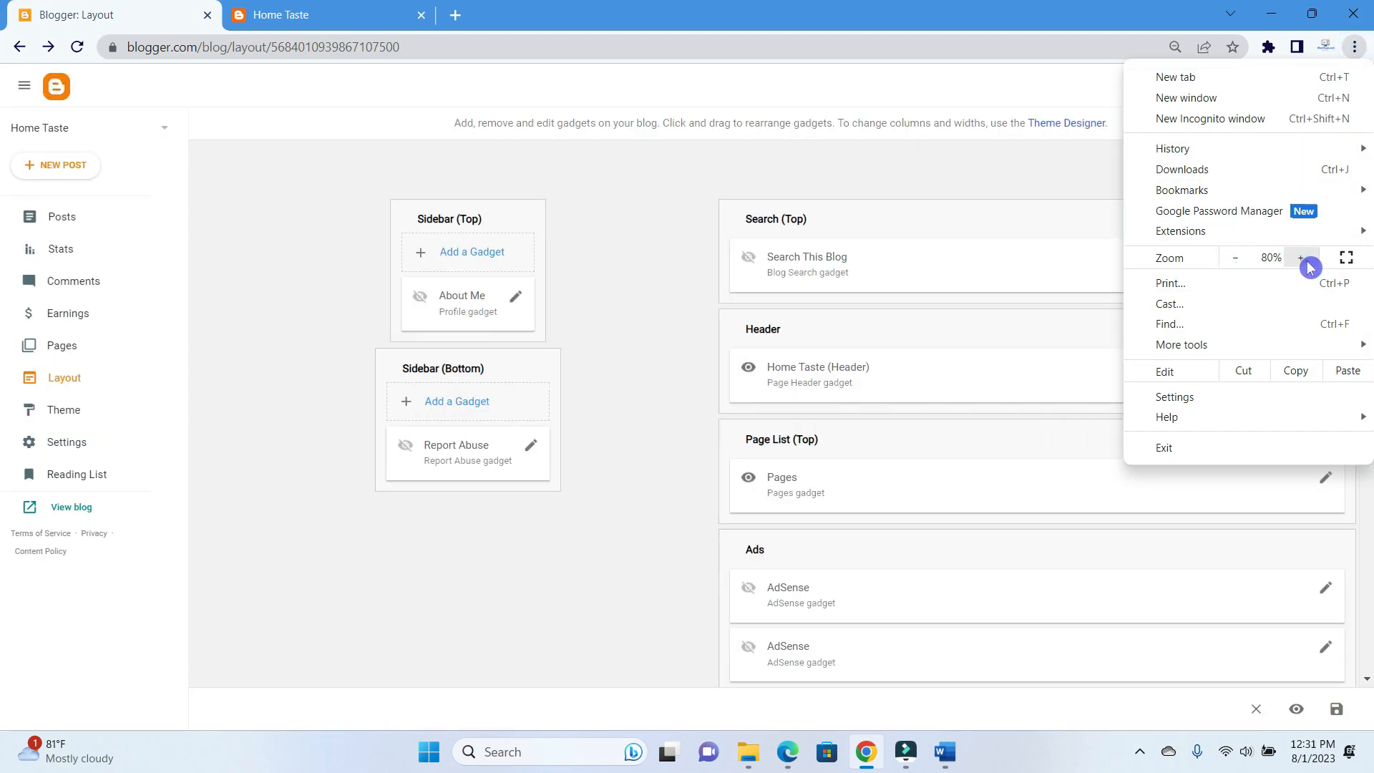
pyautogui.click(1307, 263)
pyautogui.click(1307, 263)
pyautogui.click(1307, 263)
pyautogui.click(1307, 263)
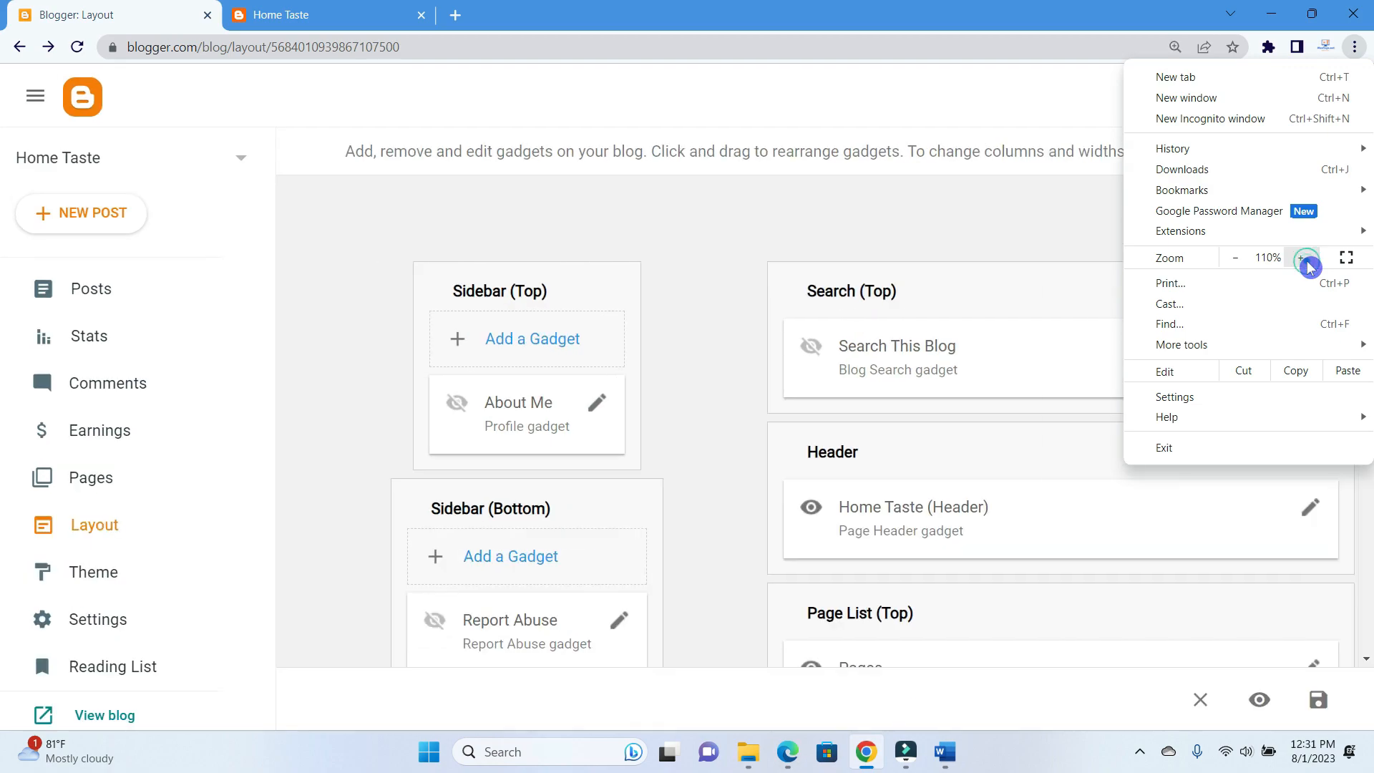
pyautogui.click(1307, 264)
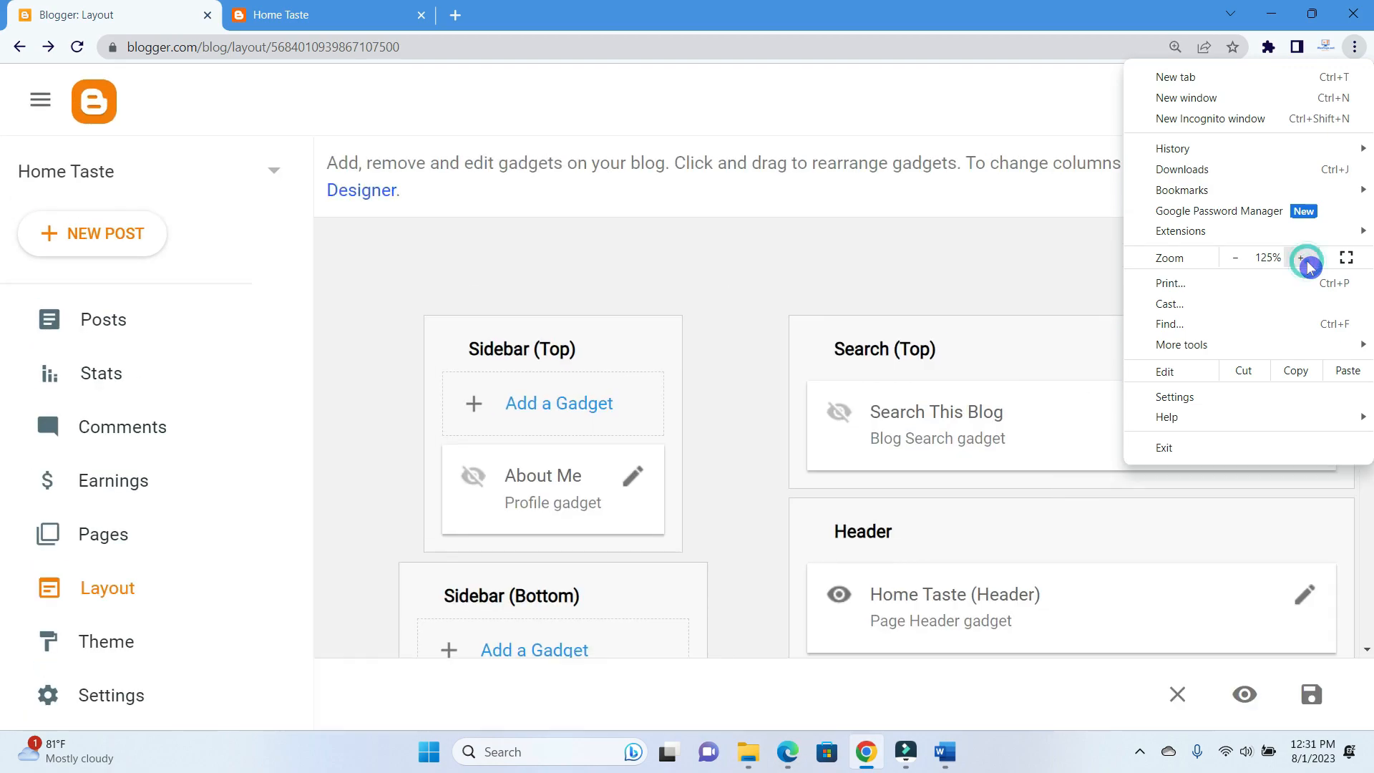
# Set the layout page's browser zoom to 110% and save the gadget layout changes
pyautogui.click(981, 285)
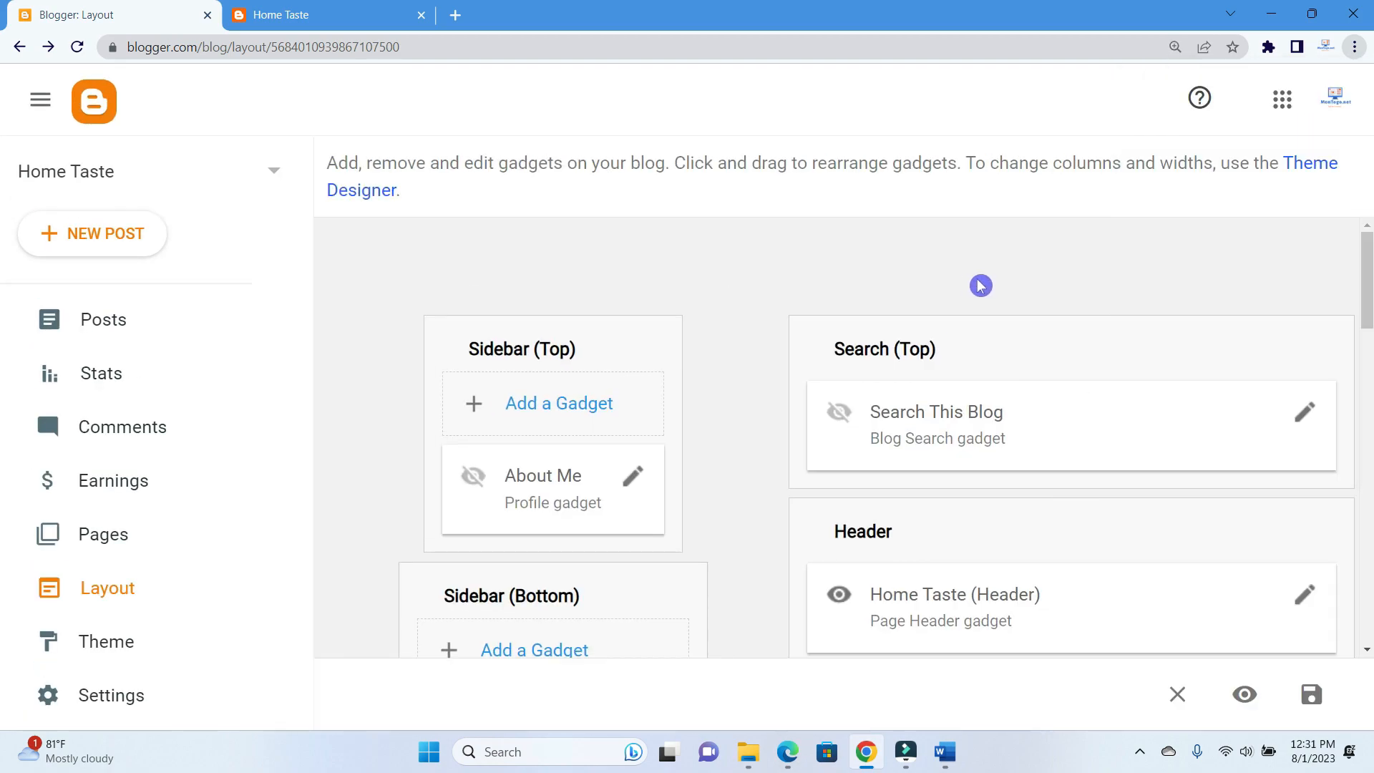
pyautogui.click(1352, 48)
pyautogui.click(1235, 258)
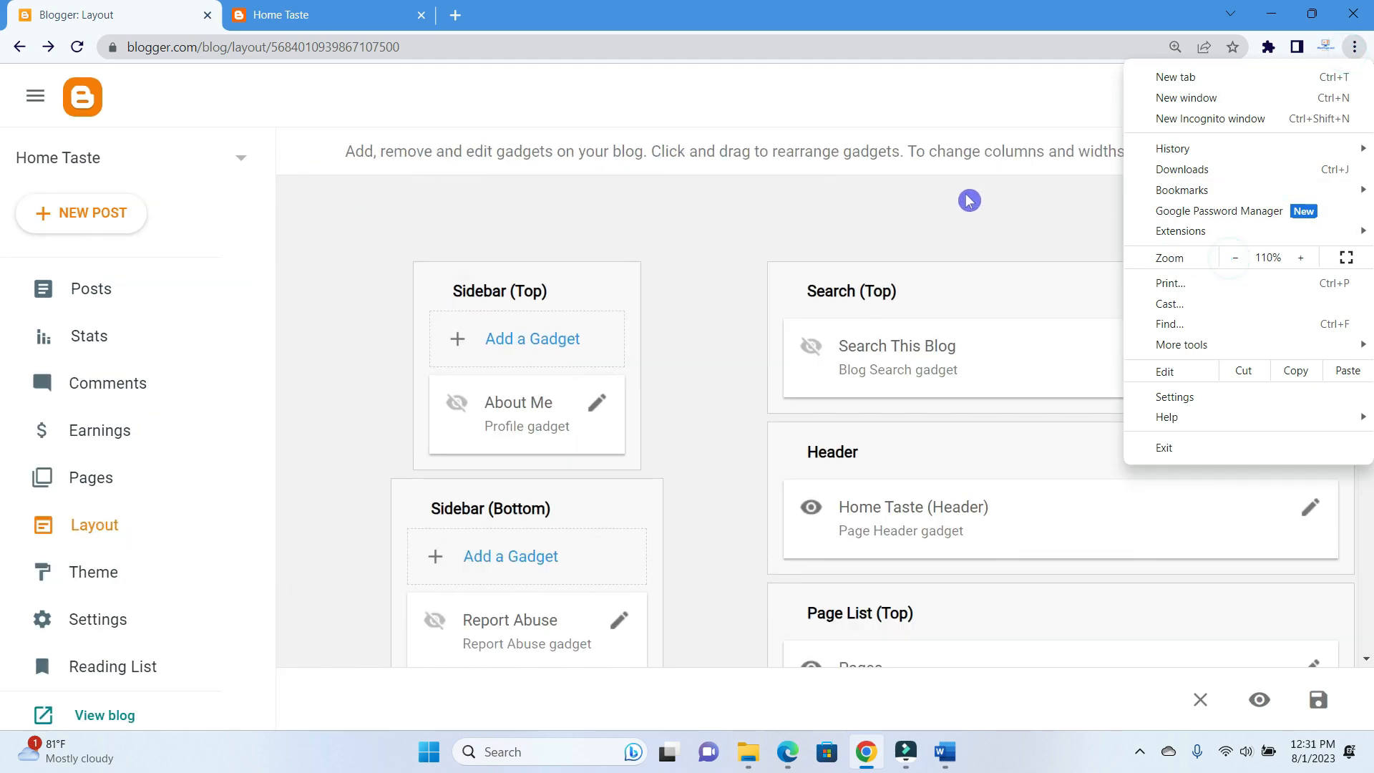
pyautogui.click(983, 235)
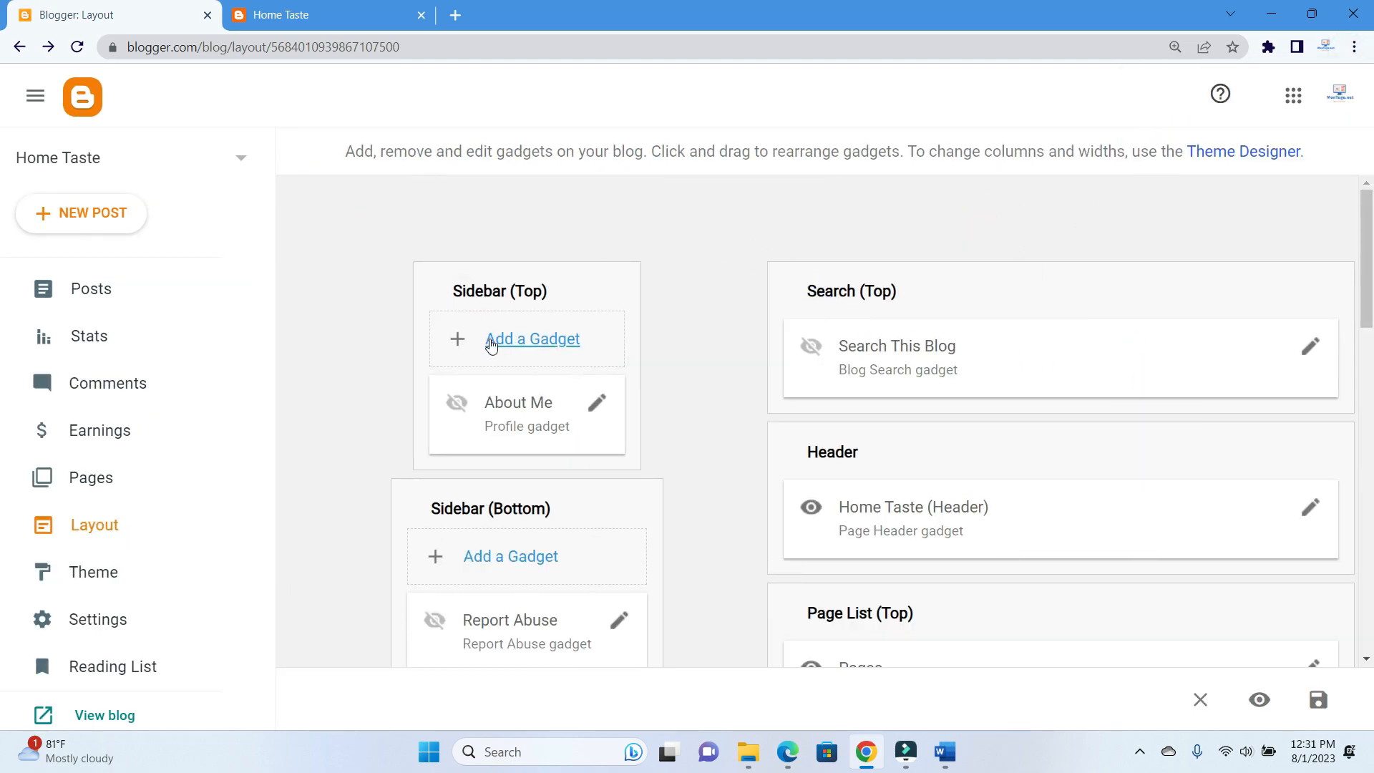
pyautogui.scroll(-1, 515, 337)
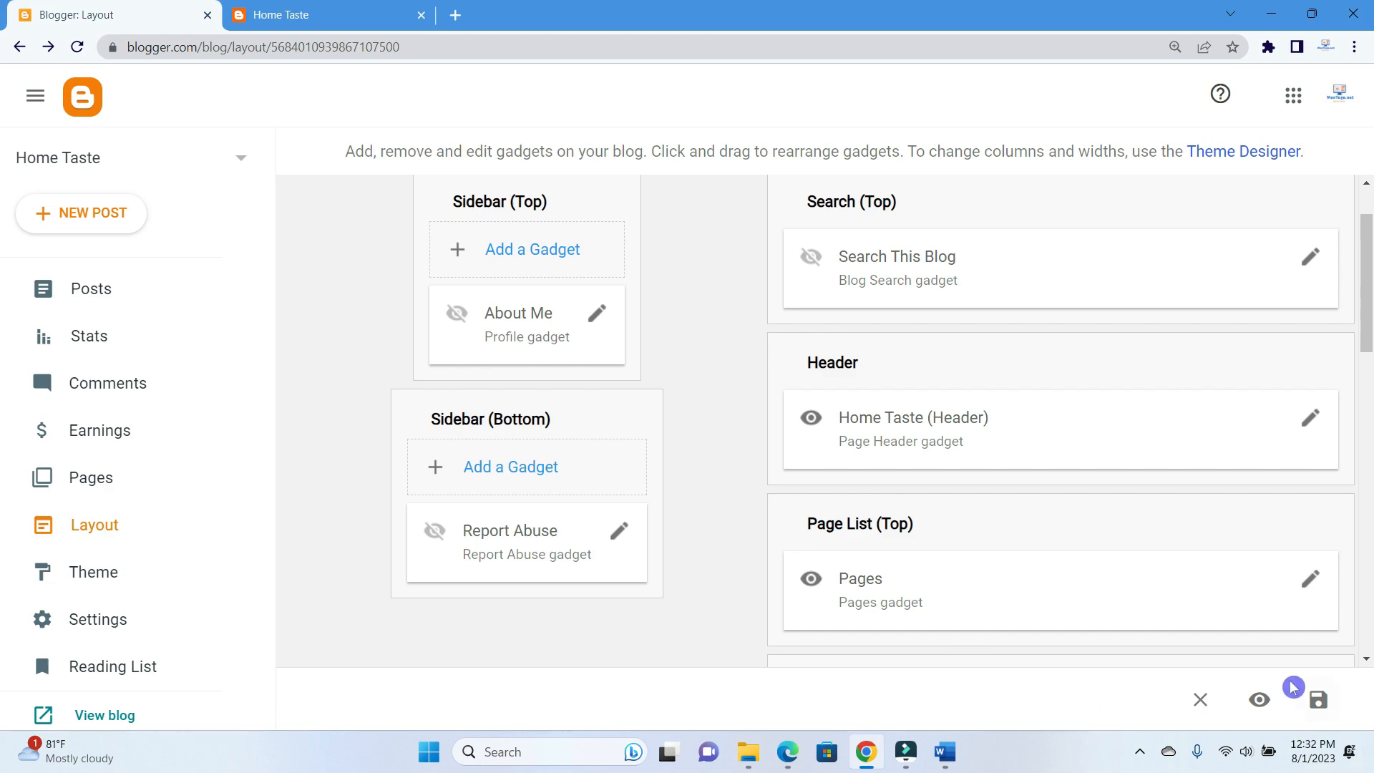
pyautogui.click(1321, 696)
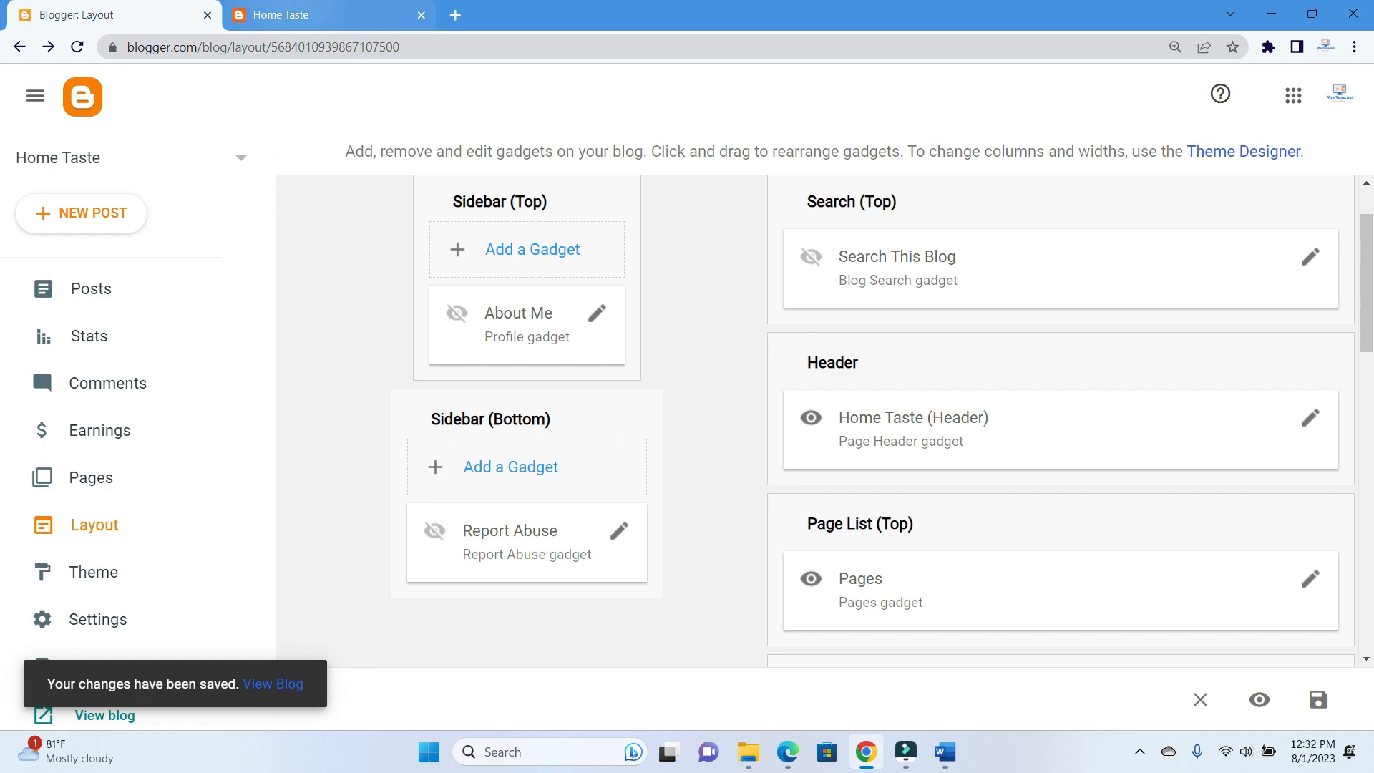
# Switch to the open Home Taste blog, collapse its sidebar Archive, and check the page down to the footer
pyautogui.click(304, 22)
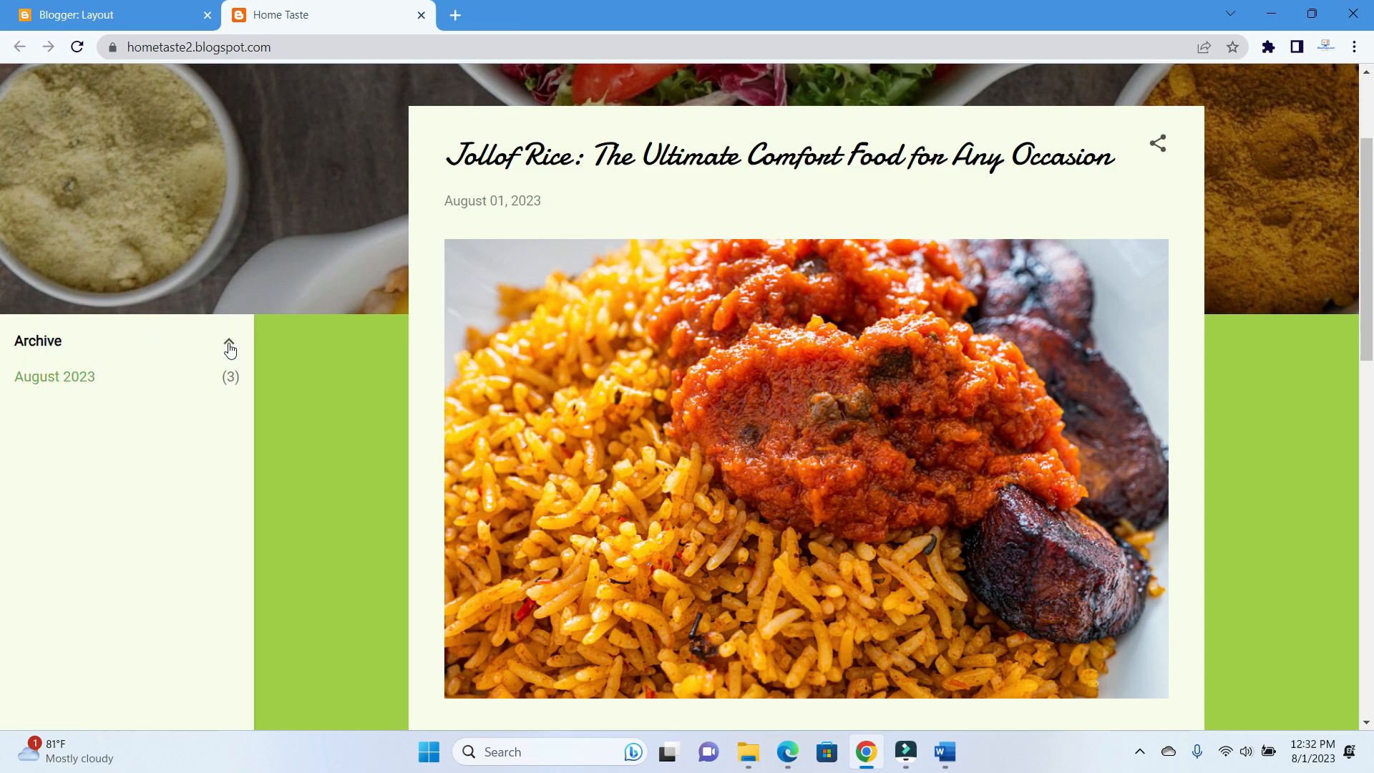
pyautogui.click(230, 348)
pyautogui.scroll(-5, 724, 388)
pyautogui.scroll(-5, 245, 251)
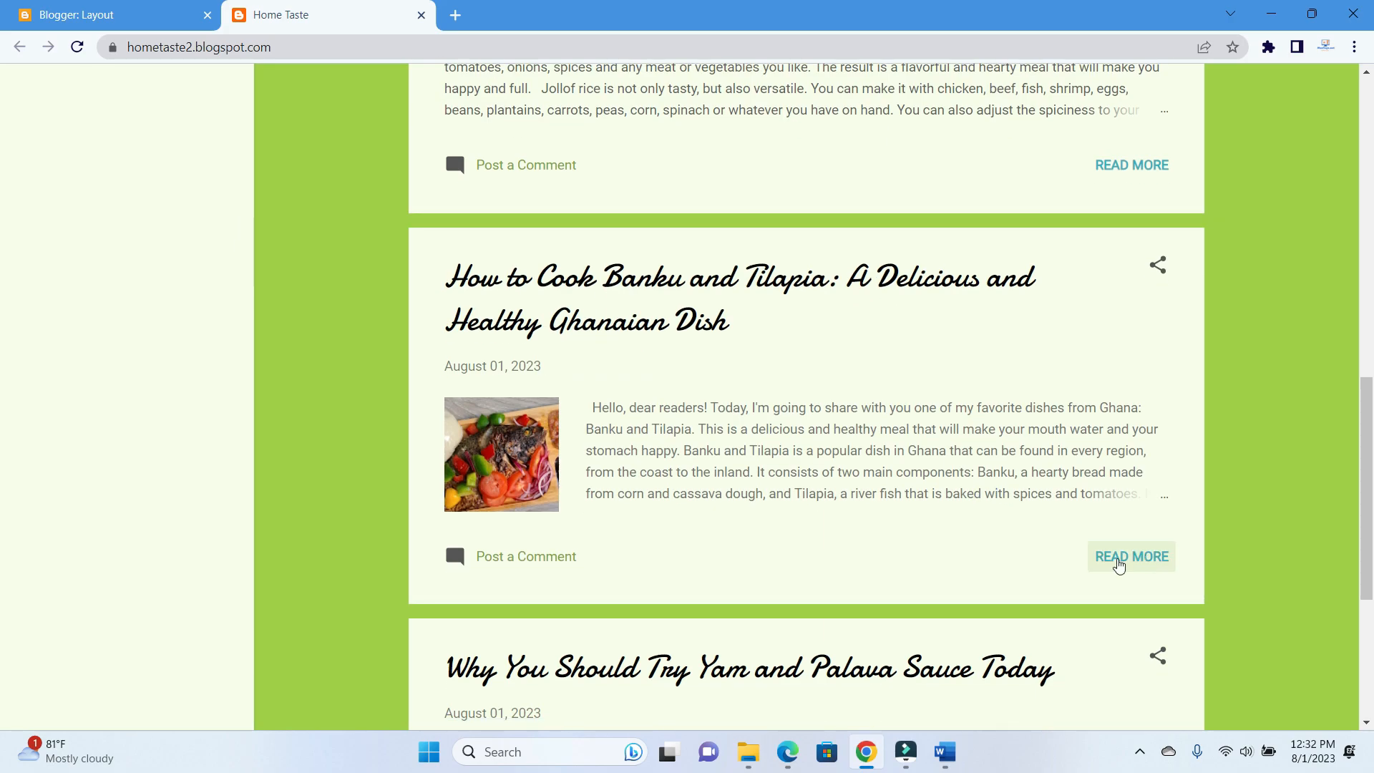
pyautogui.scroll(-5, 822, 482)
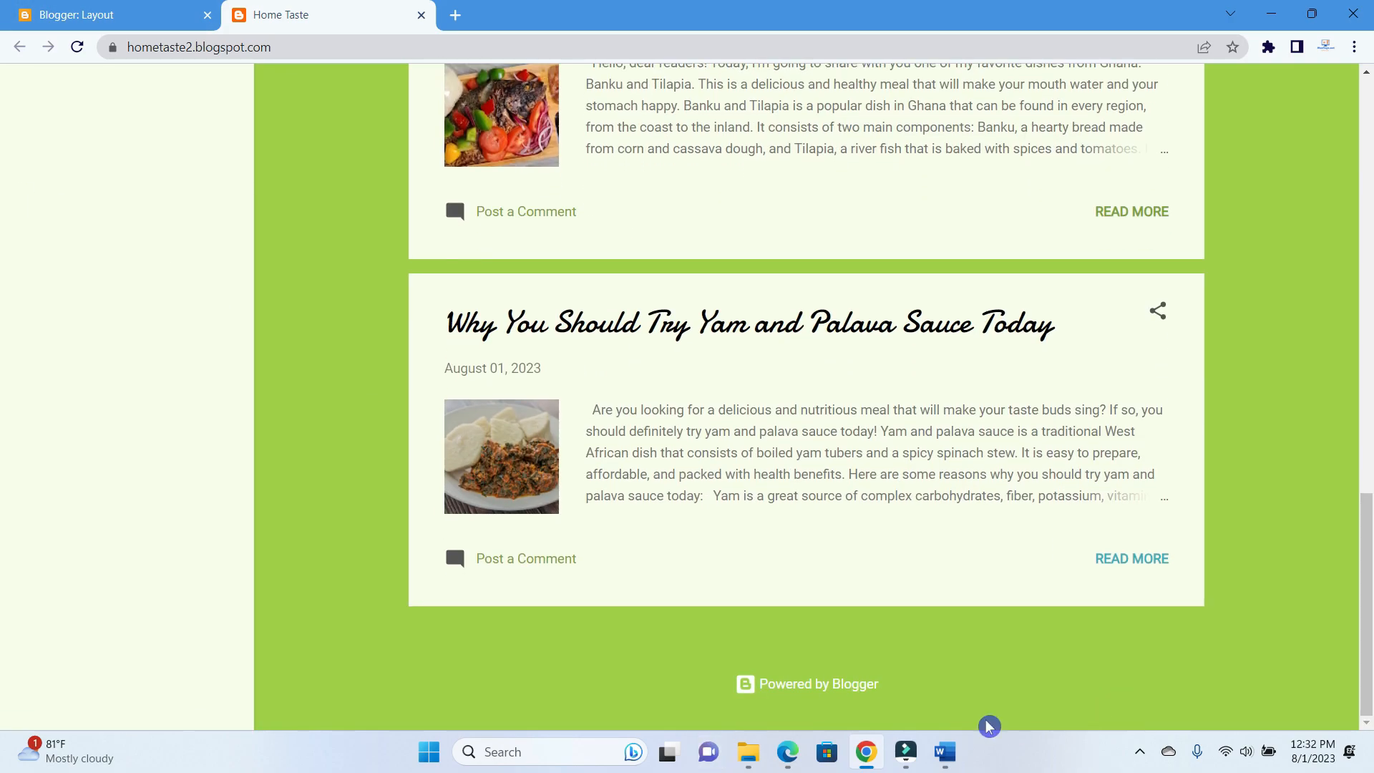
pyautogui.scroll(7, 823, 680)
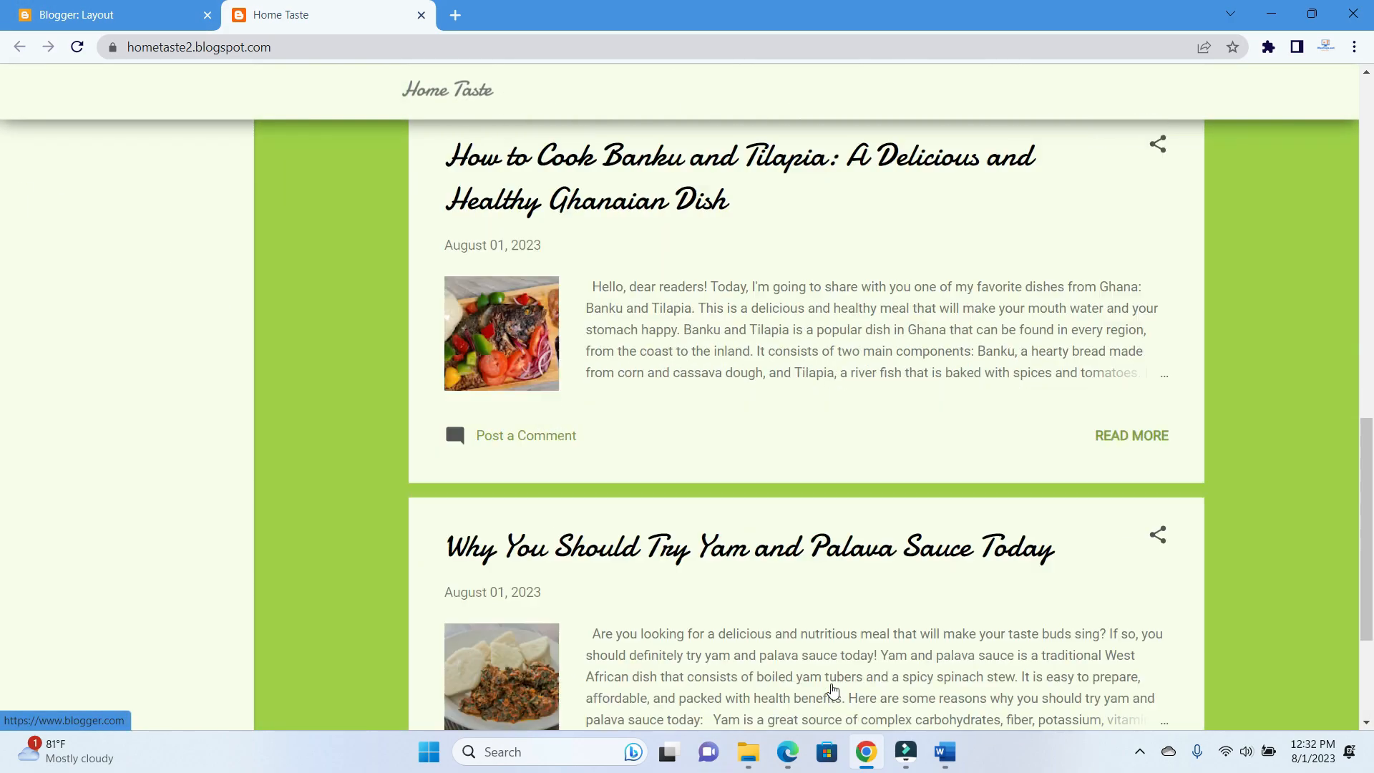
pyautogui.scroll(10, 837, 615)
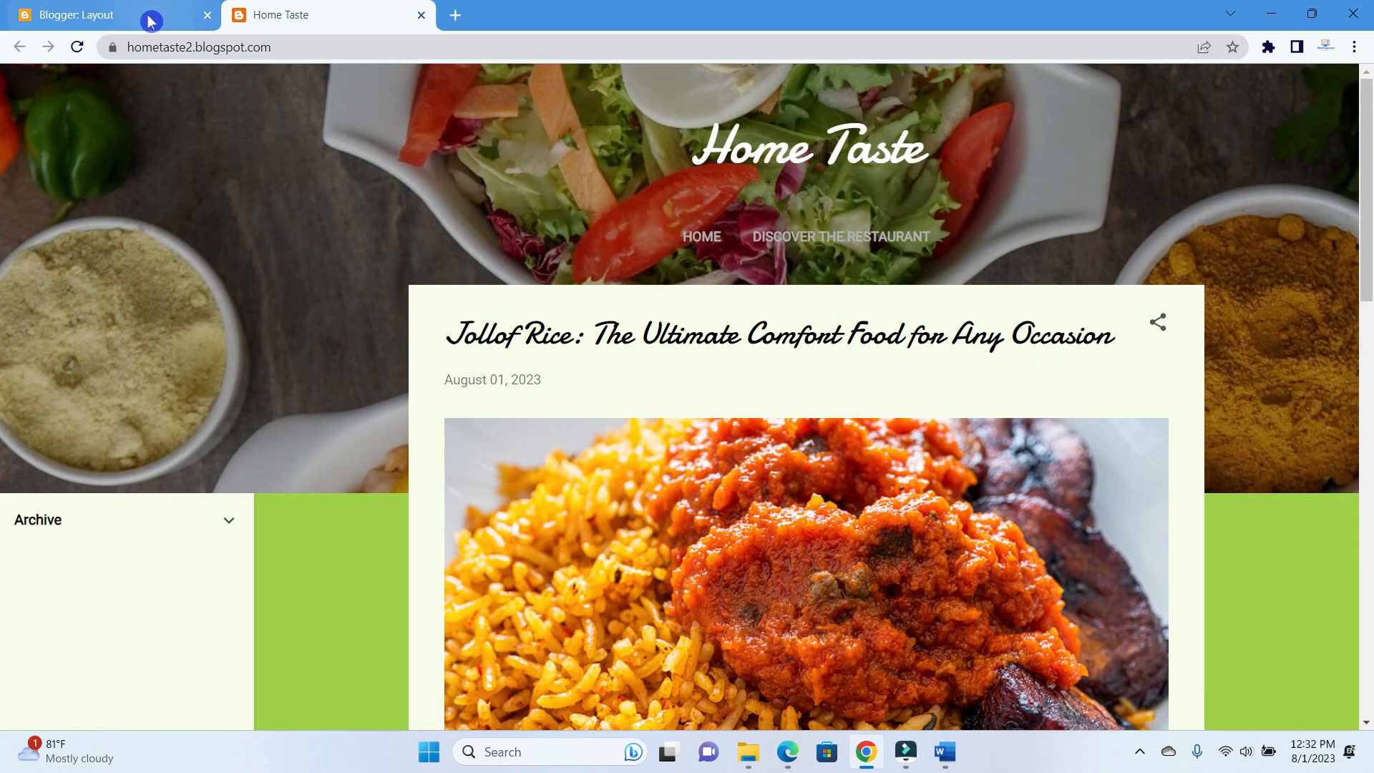
# Reload the Home Taste blog and expand the Archive gadget in the footer to check the new layout
pyautogui.click(76, 48)
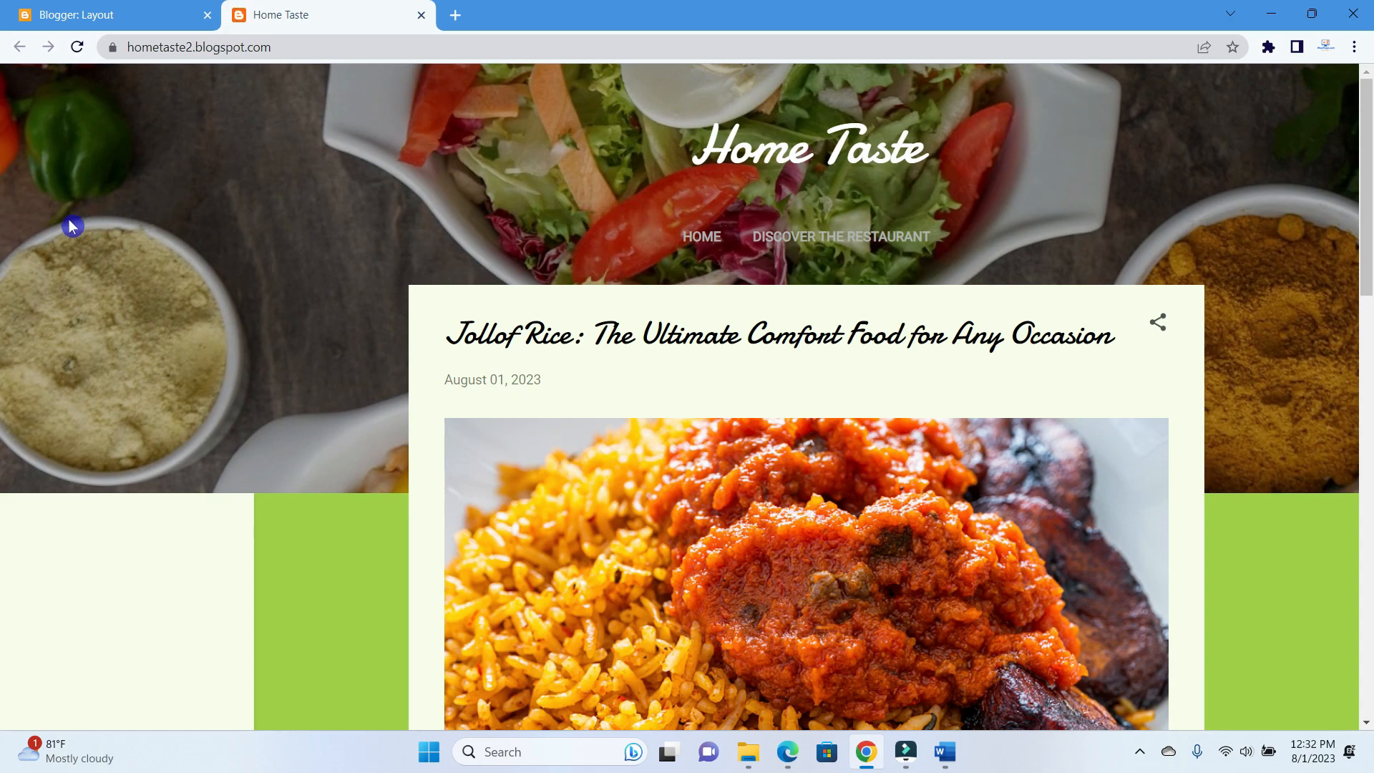
pyautogui.scroll(-4, 64, 229)
pyautogui.scroll(2, 200, 171)
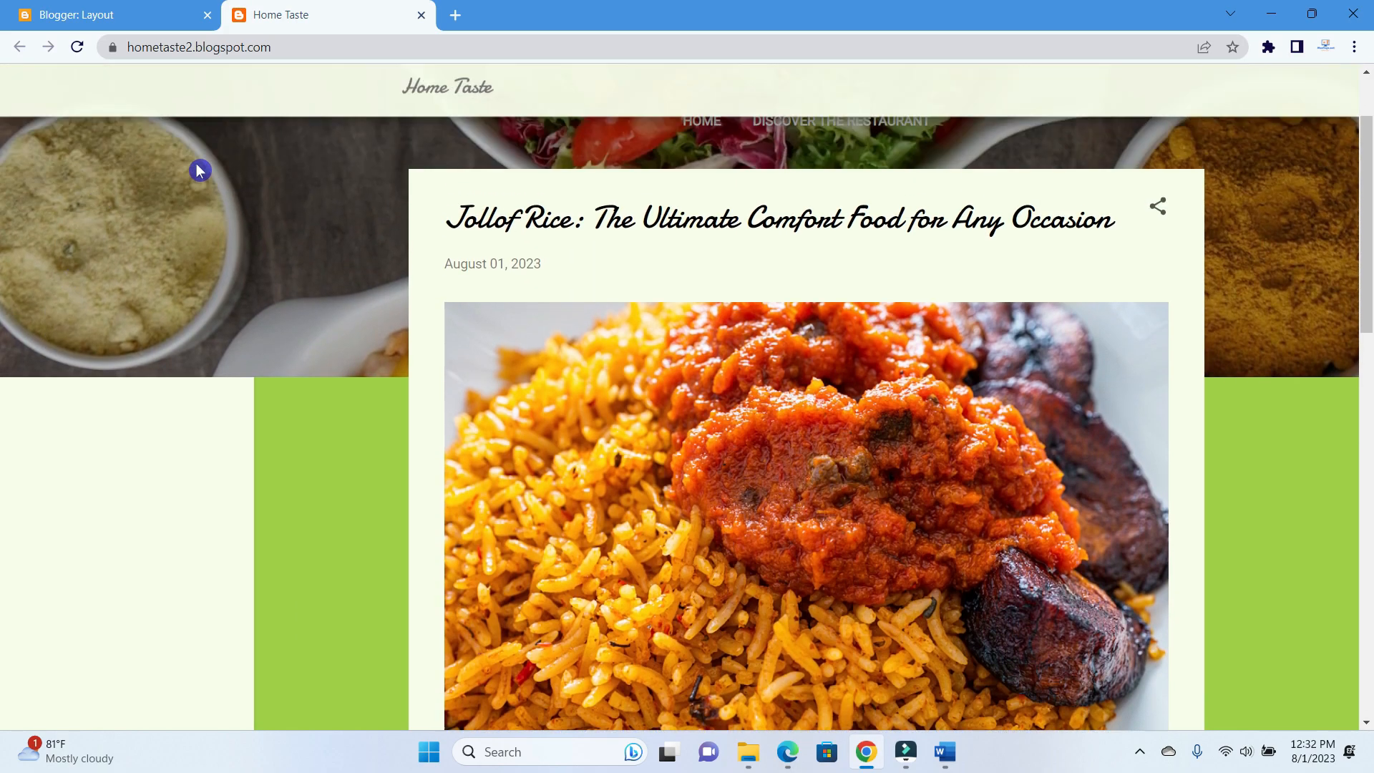
pyautogui.scroll(-20, 1072, 333)
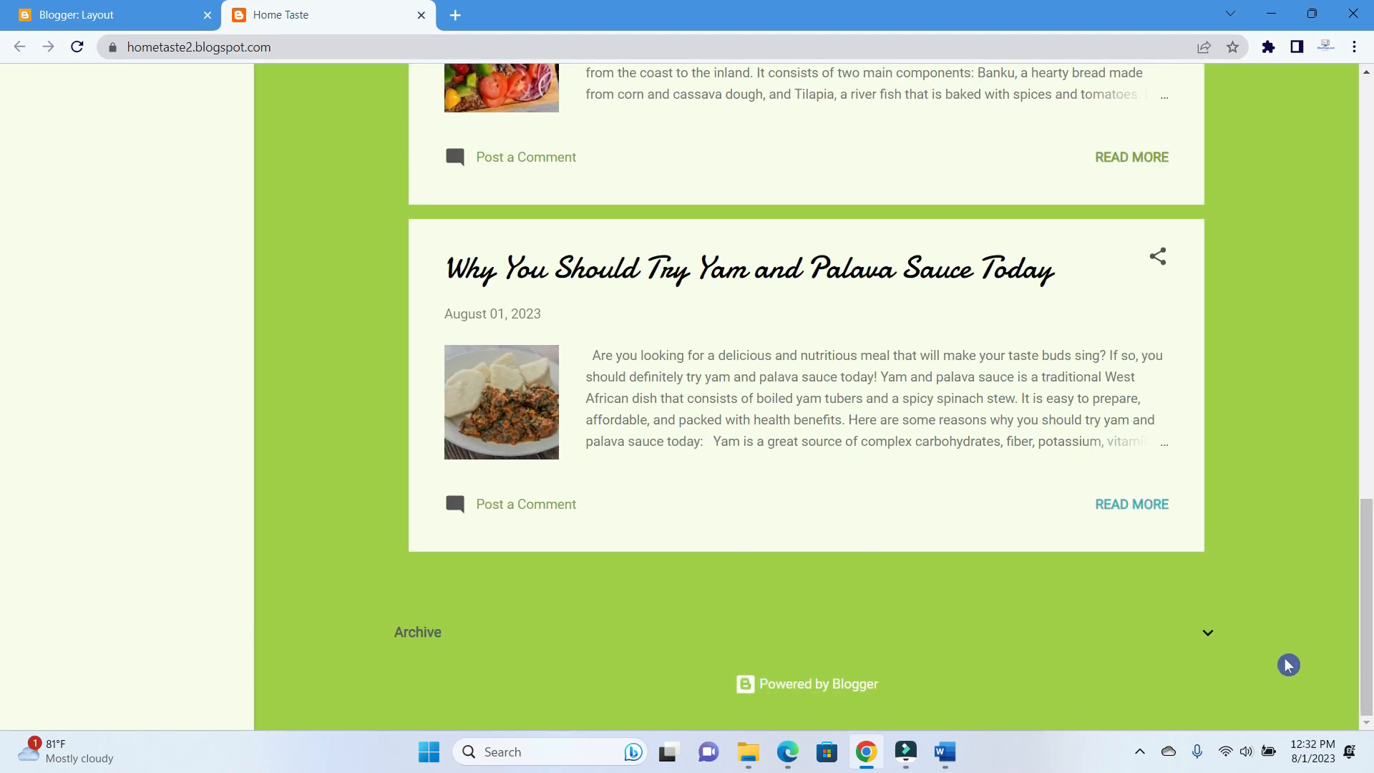
pyautogui.click(1207, 632)
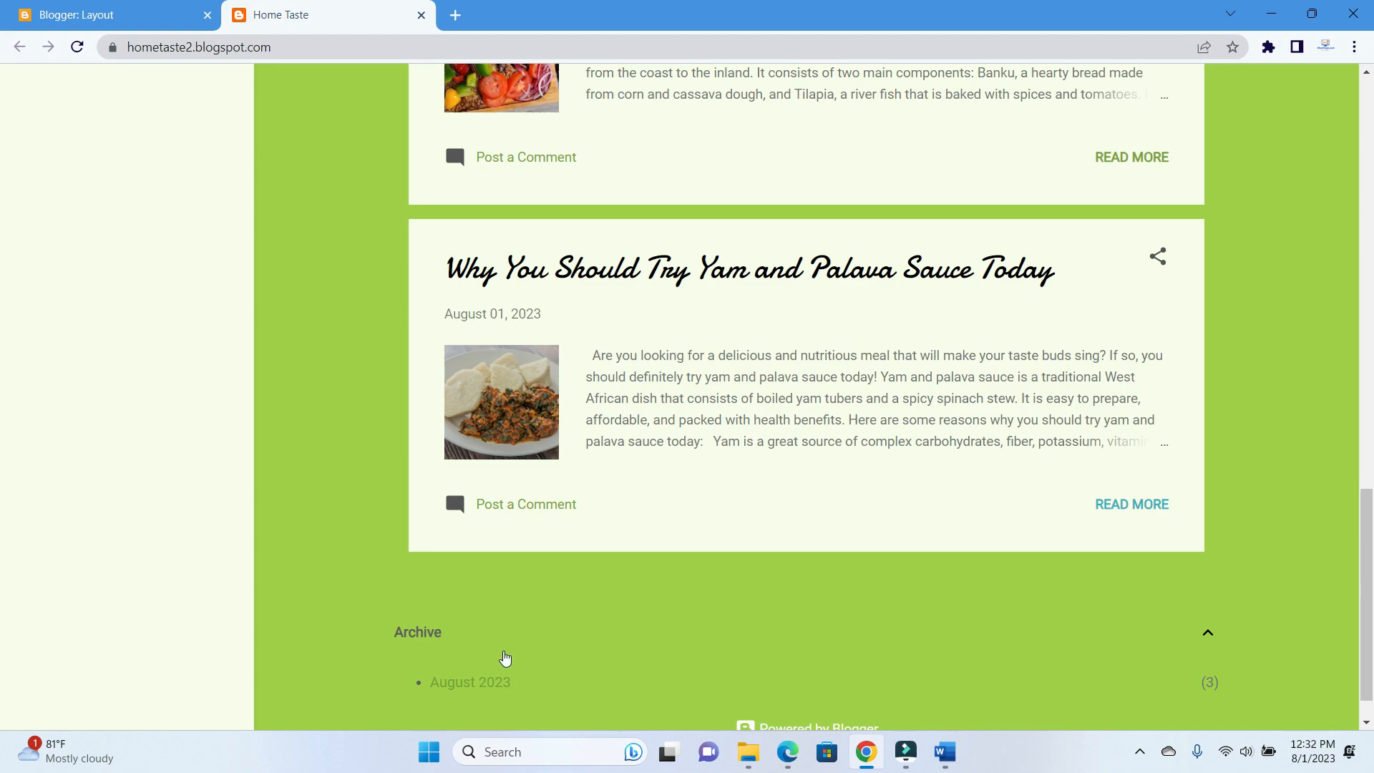
pyautogui.scroll(15, 680, 542)
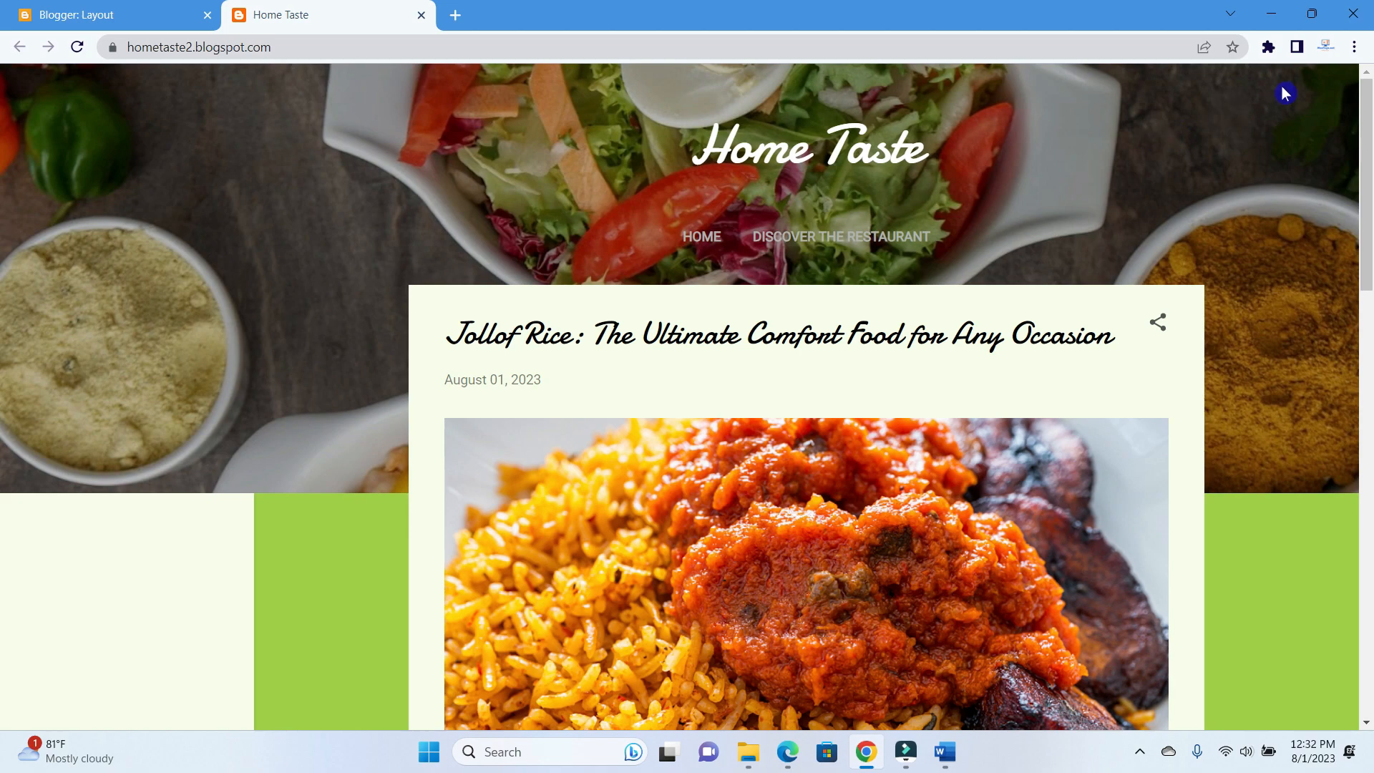
# Zoom the blog page out to 25% to view its whole layout
pyautogui.click(1354, 47)
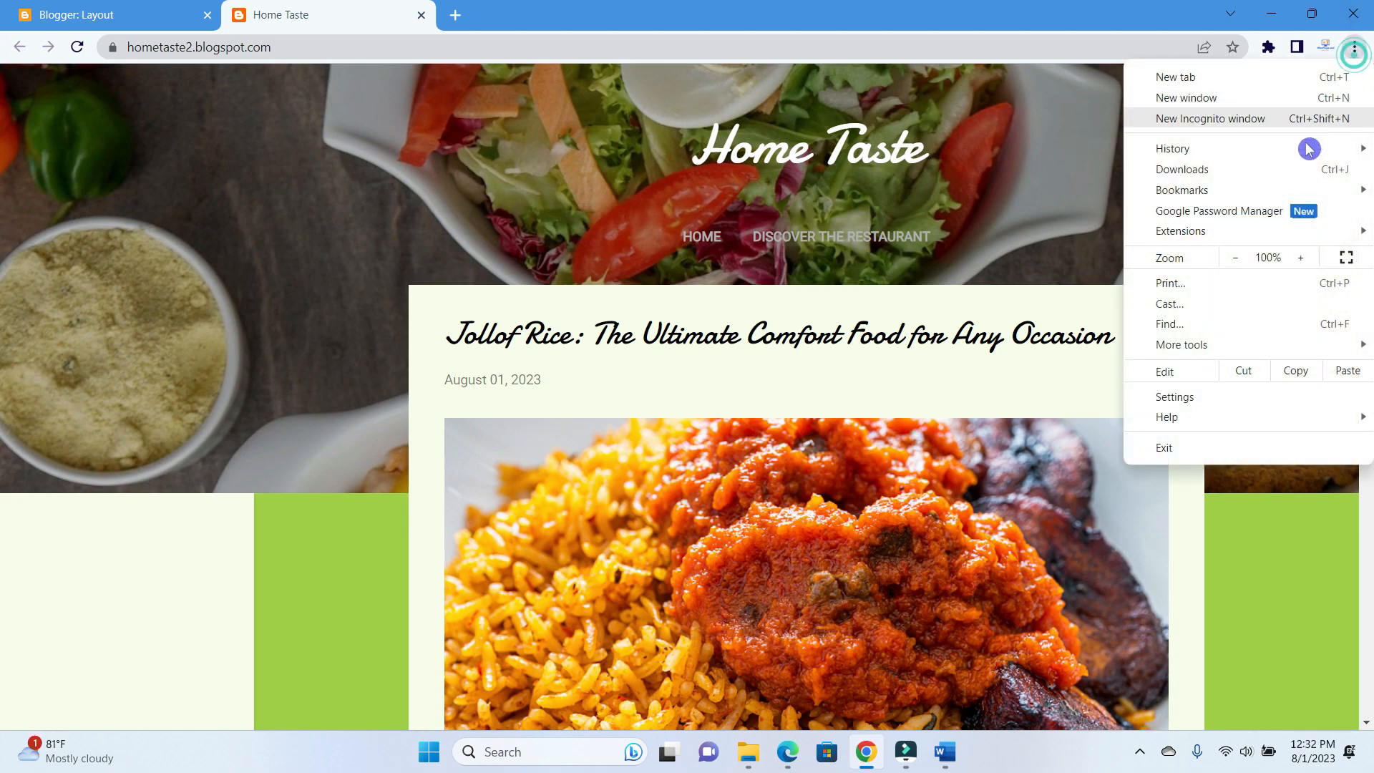
pyautogui.click(1235, 263)
pyautogui.click(1235, 264)
pyautogui.click(1234, 263)
pyautogui.click(1235, 263)
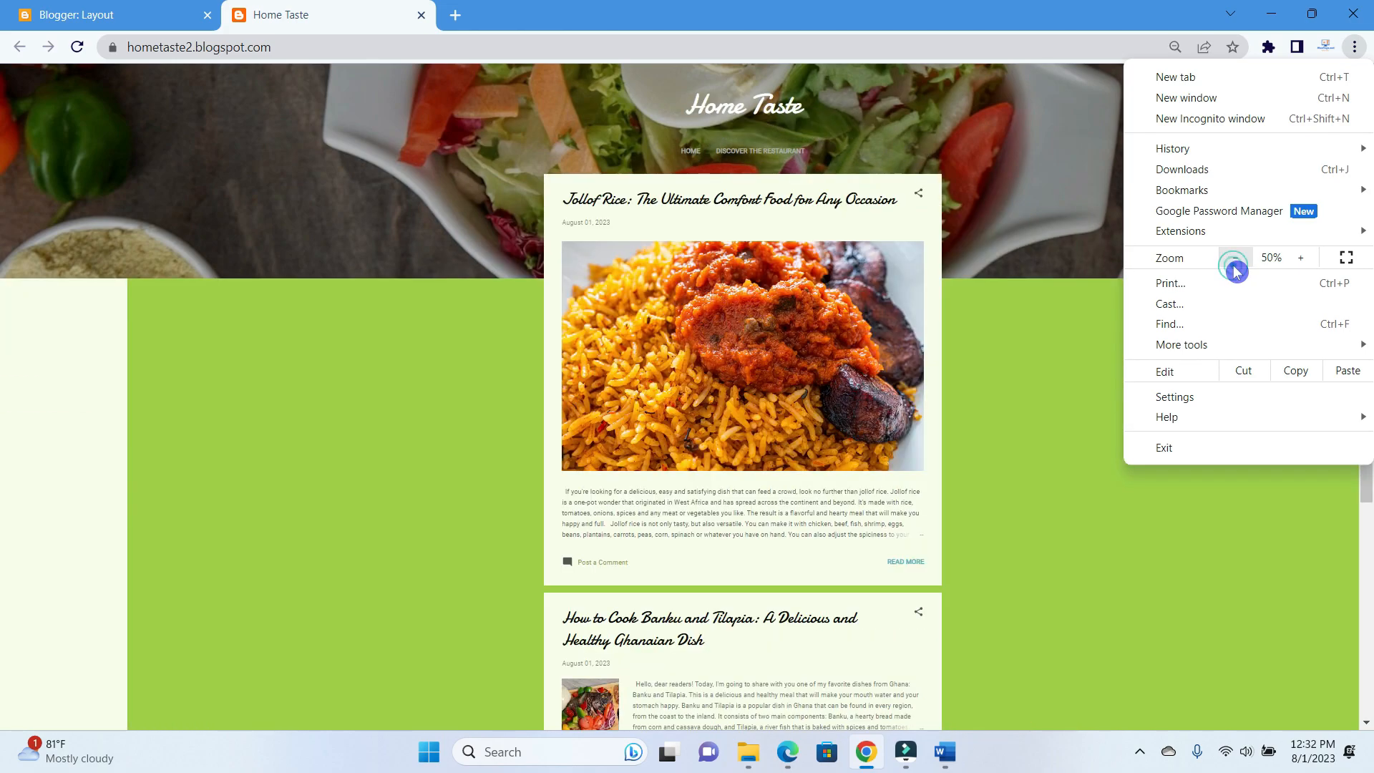
pyautogui.click(1235, 265)
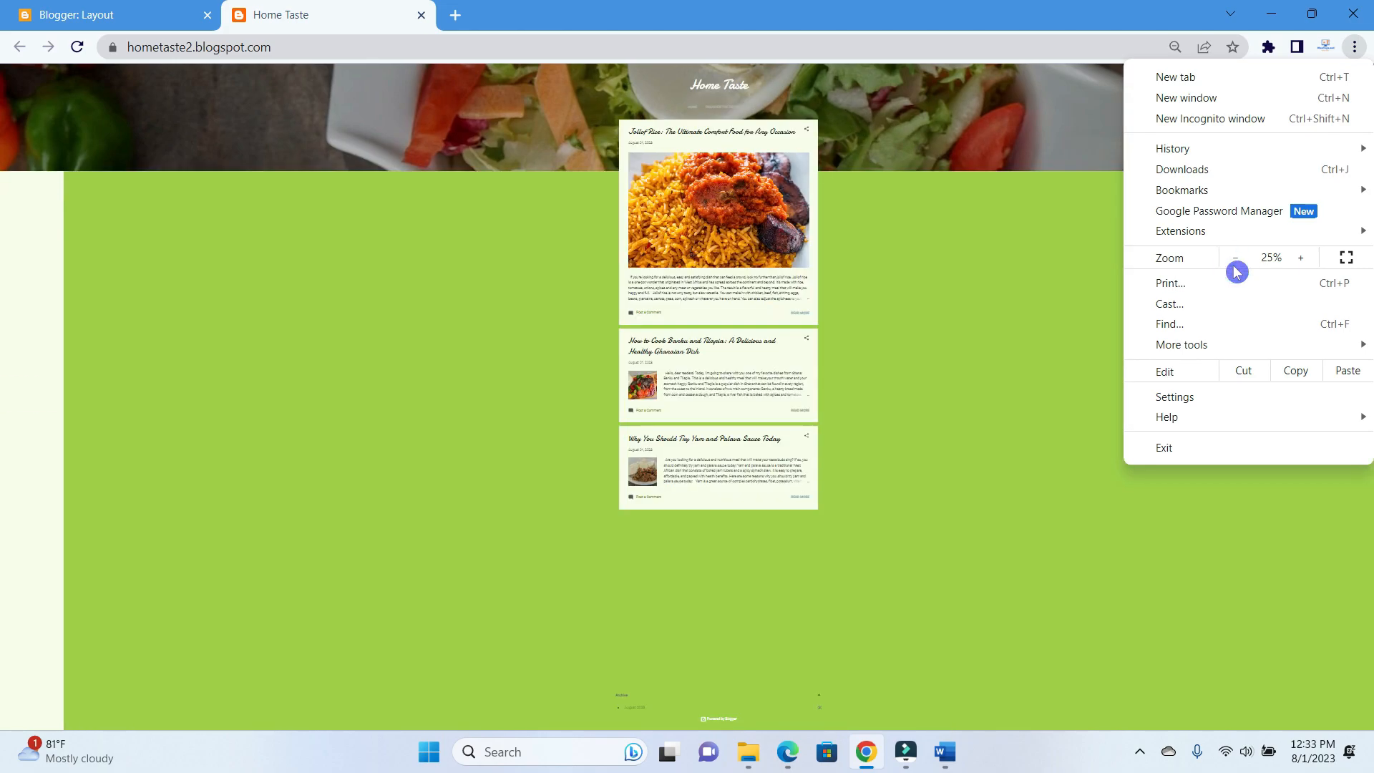
# Set the blog page's browser zoom to 110%
pyautogui.click(1303, 260)
pyautogui.click(1303, 259)
pyautogui.click(1302, 259)
pyautogui.click(1303, 259)
pyautogui.click(1304, 259)
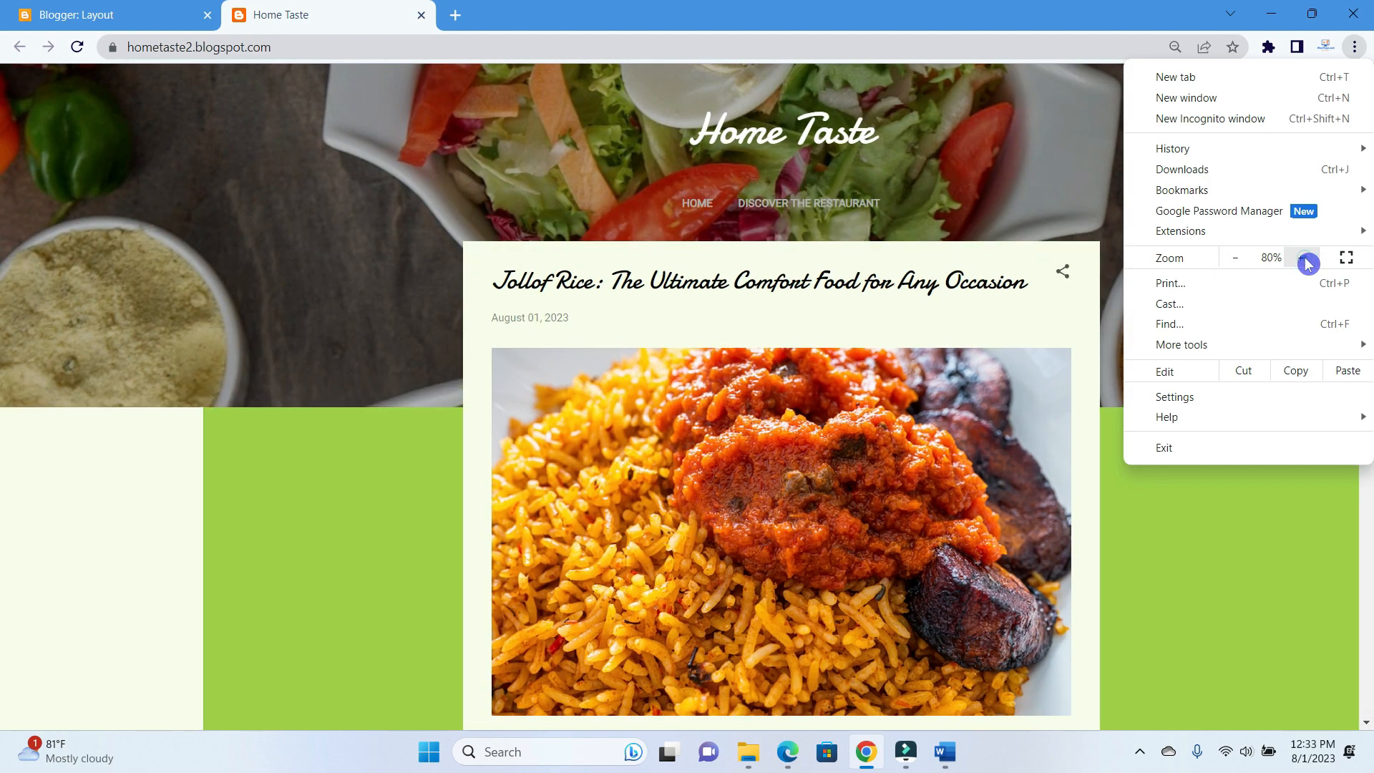
pyautogui.click(1304, 259)
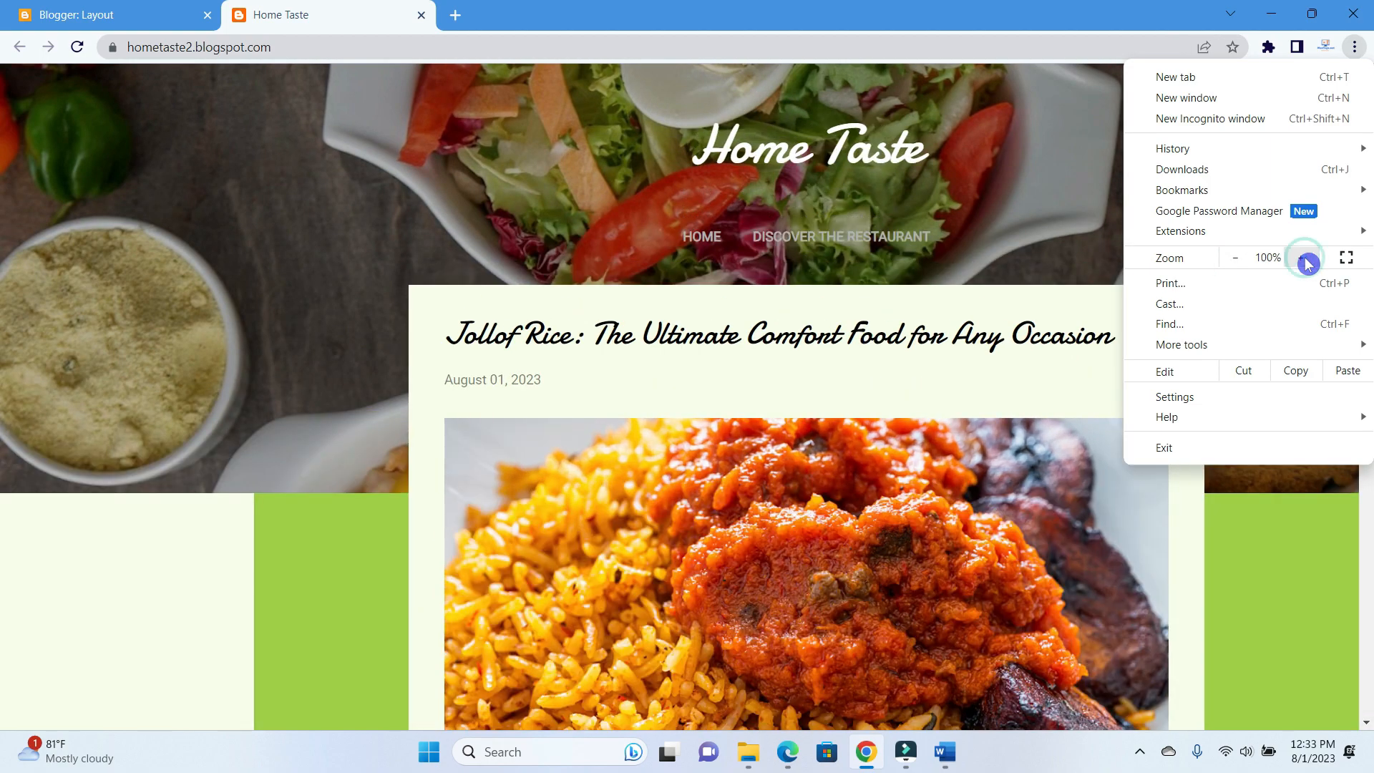
pyautogui.click(1304, 259)
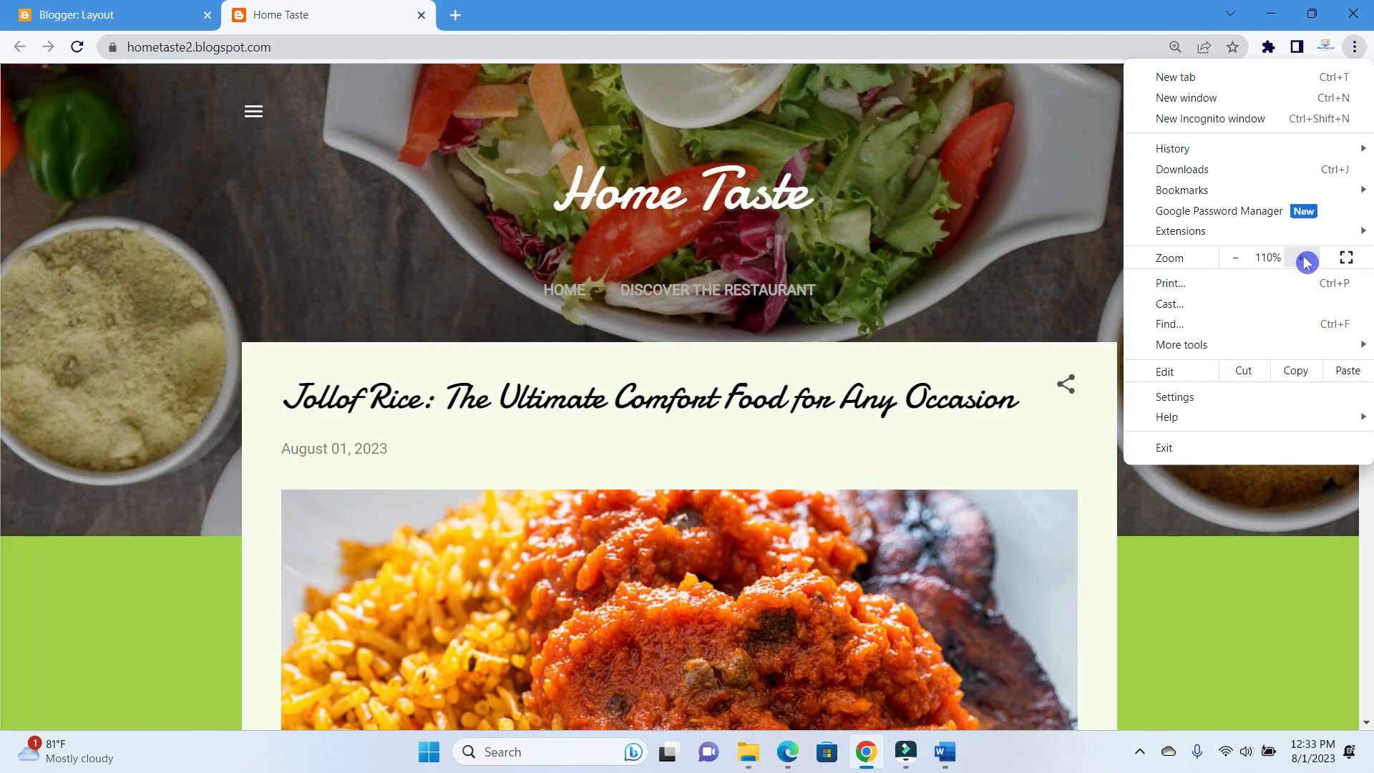
pyautogui.click(1185, 635)
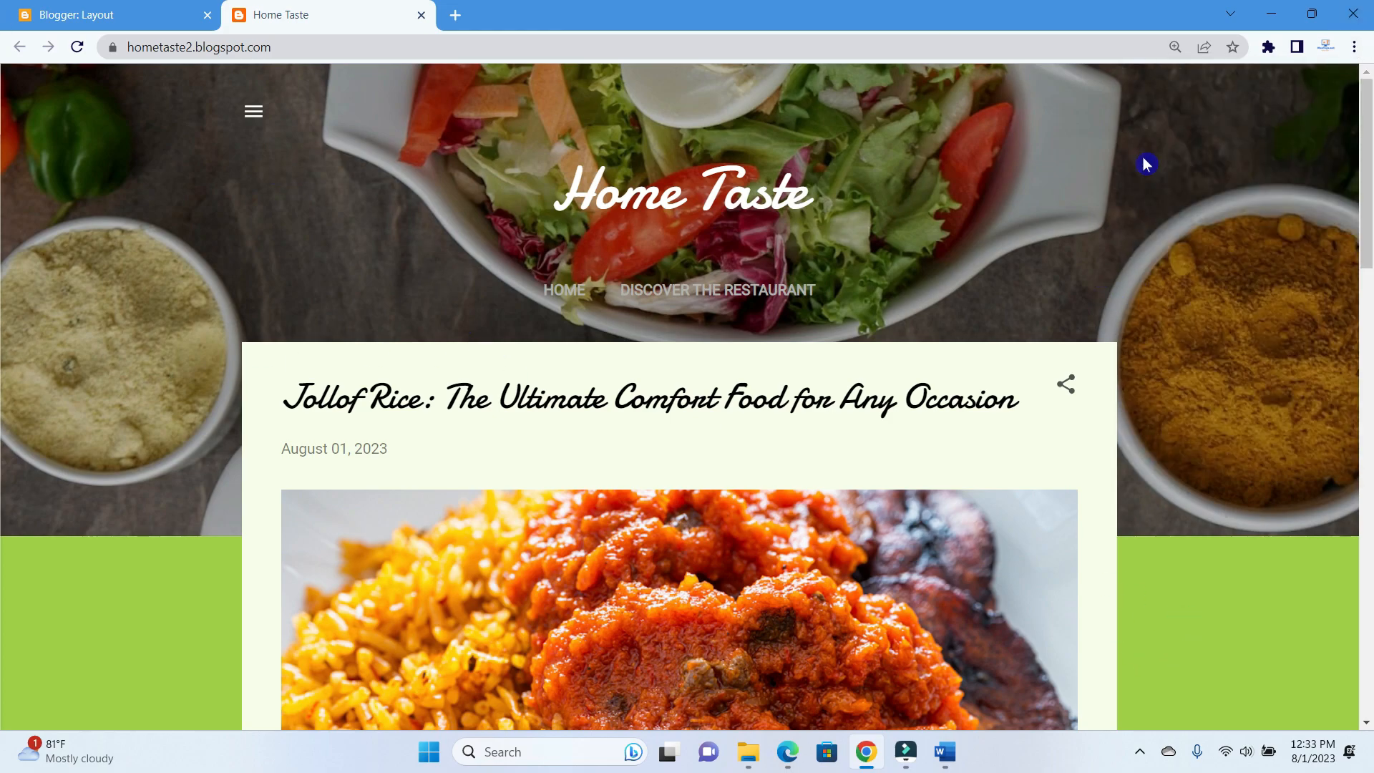
# Look through the blog's home page, then open its sidebar menu to check the contents and close it again
pyautogui.scroll(-6, 1145, 165)
pyautogui.scroll(-12, 1146, 199)
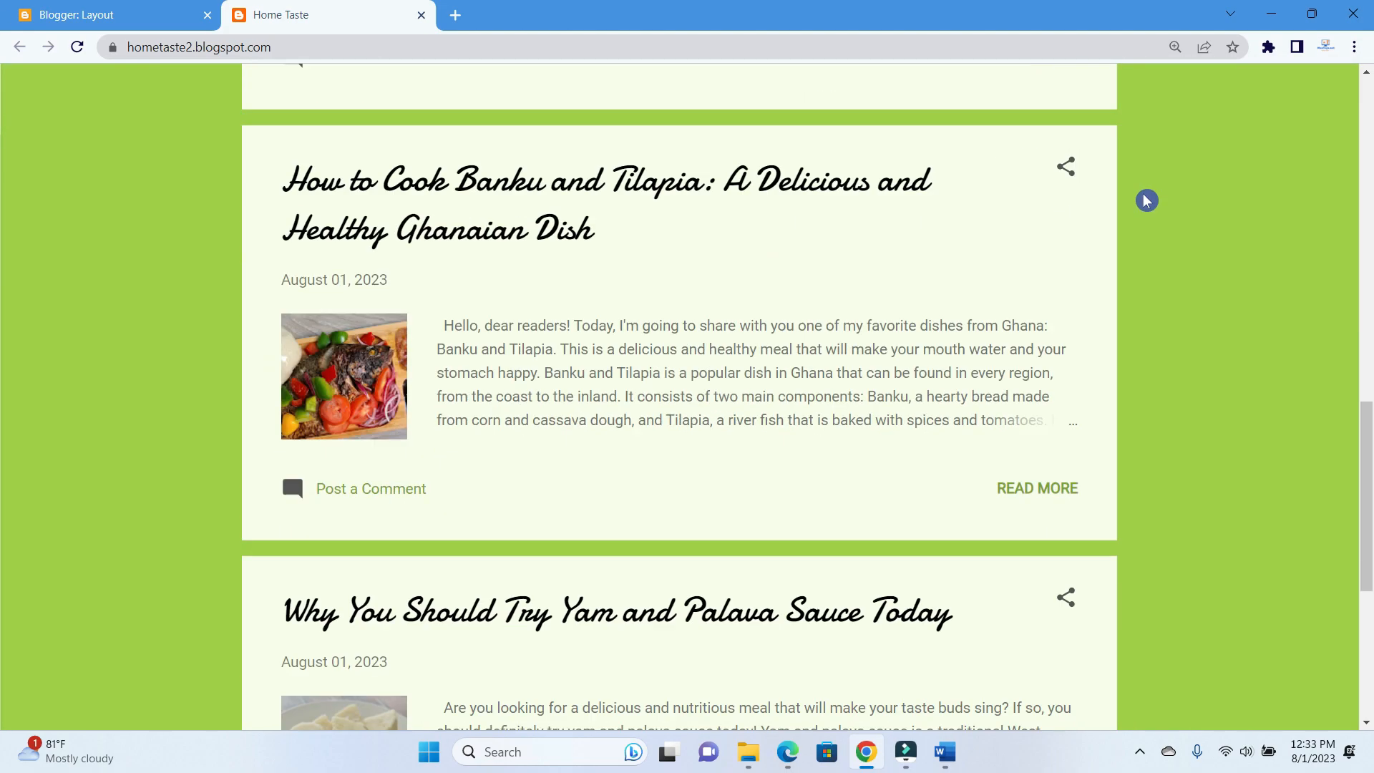
pyautogui.scroll(15, 1146, 201)
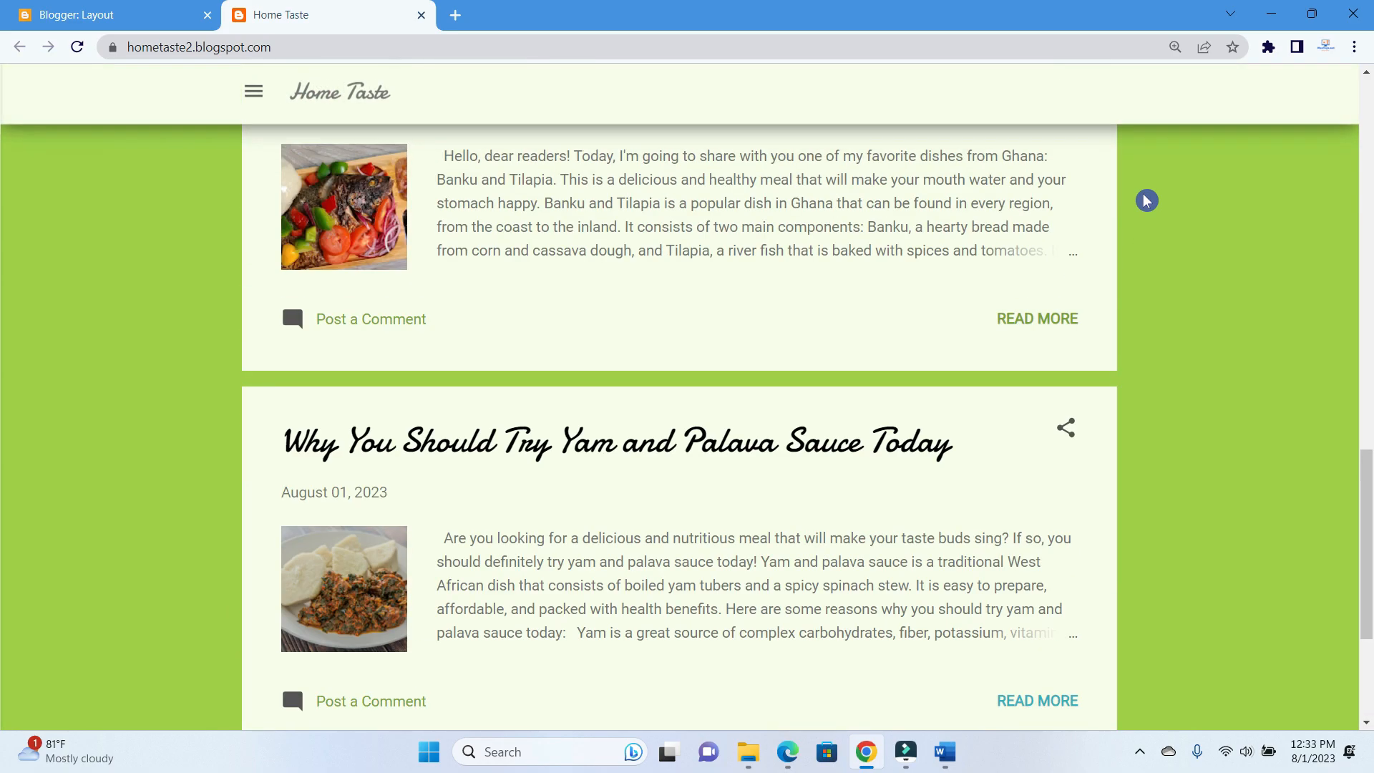
pyautogui.scroll(3, 1146, 200)
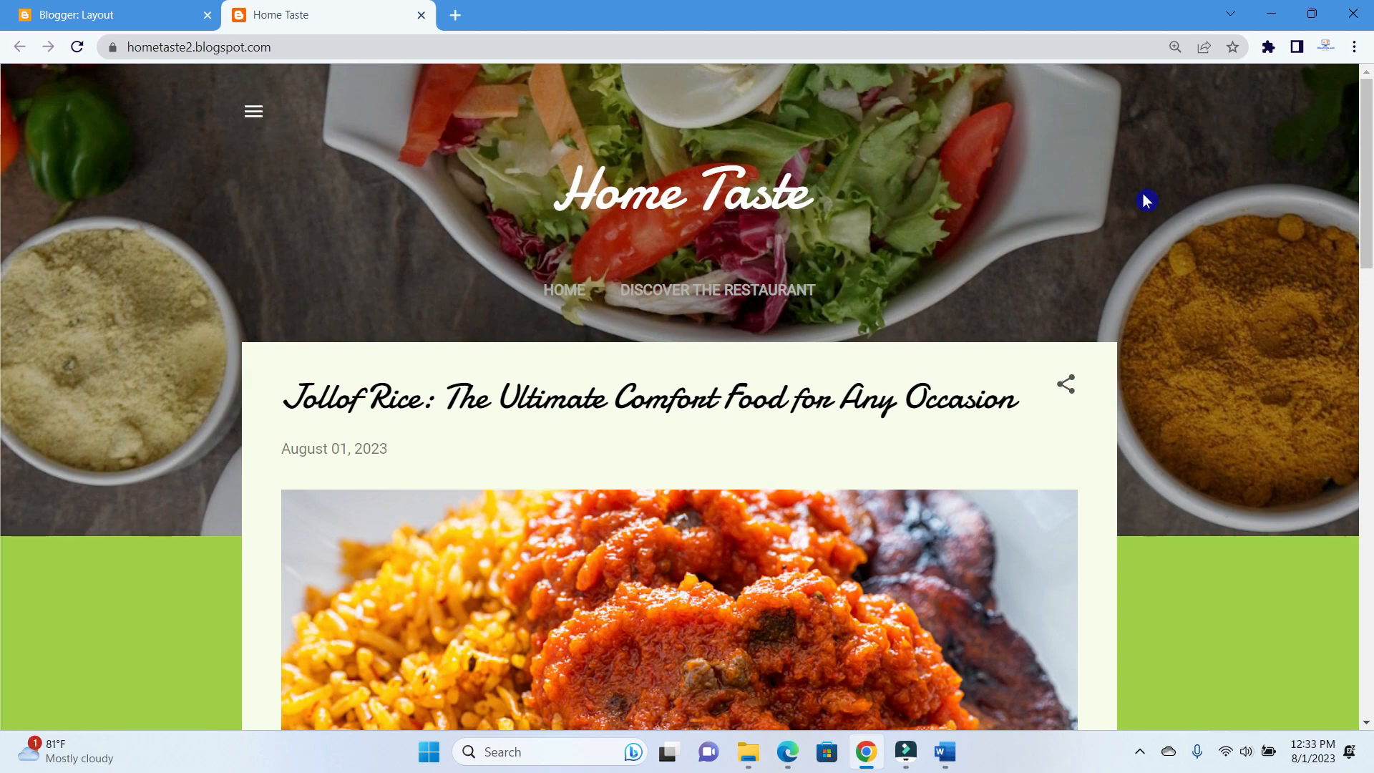
pyautogui.click(259, 125)
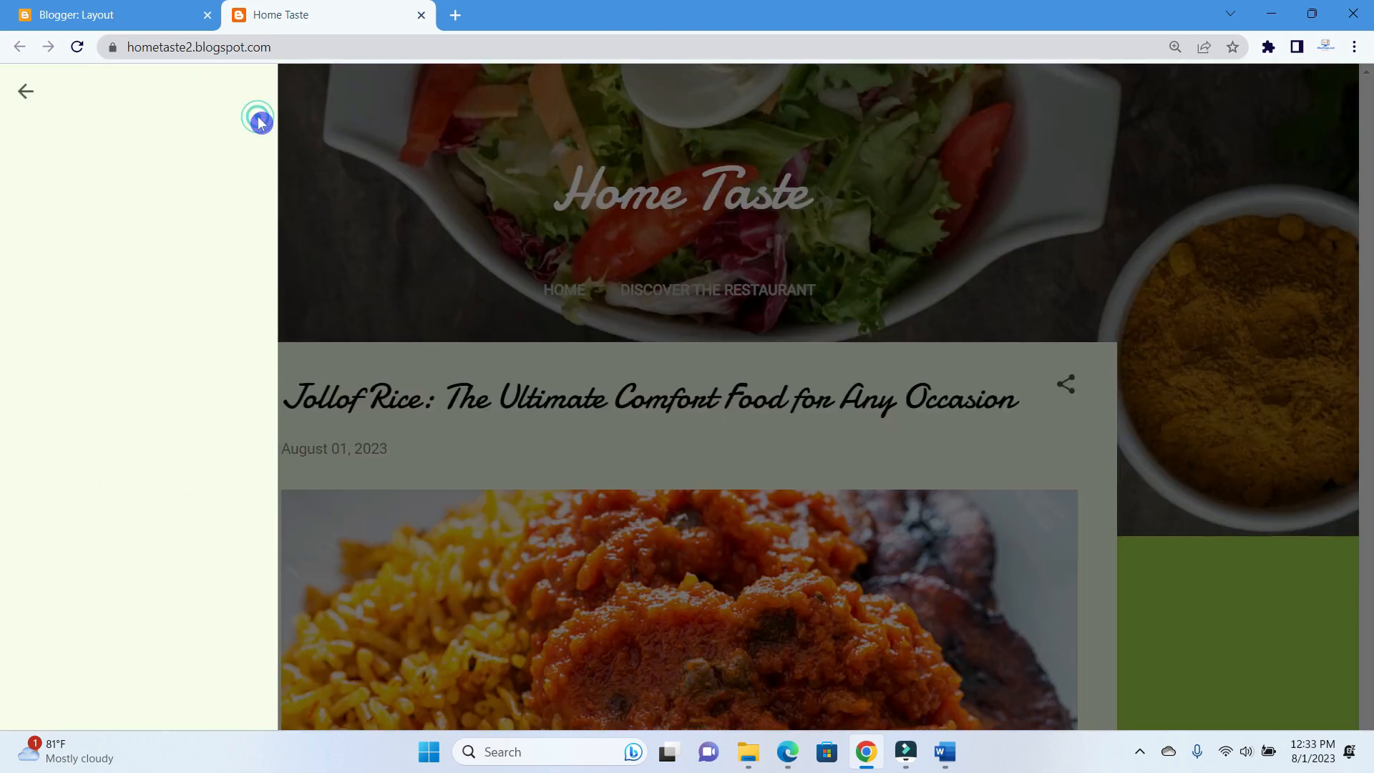
pyautogui.click(23, 90)
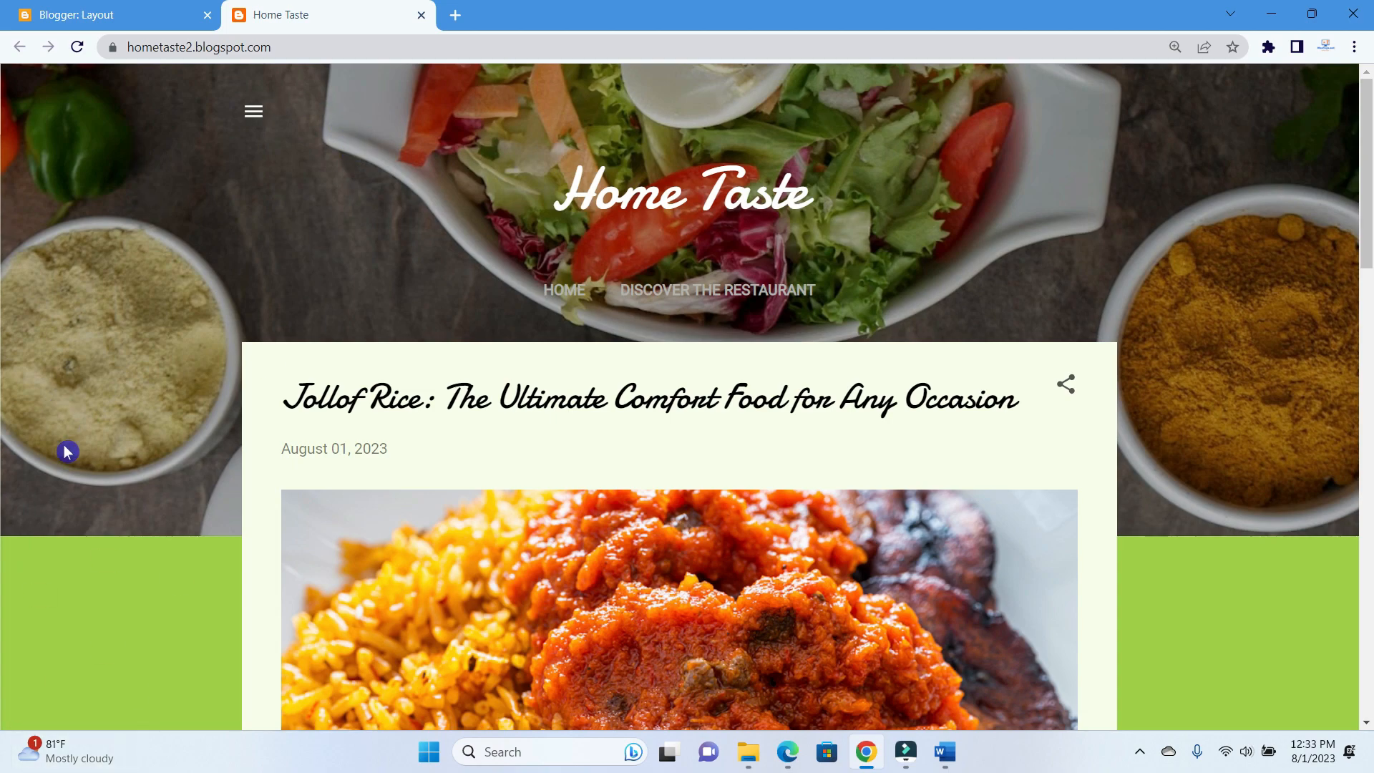
# Open the full Jollof Rice post from the home page and examine it down to the footer
pyautogui.scroll(-8, 423, 316)
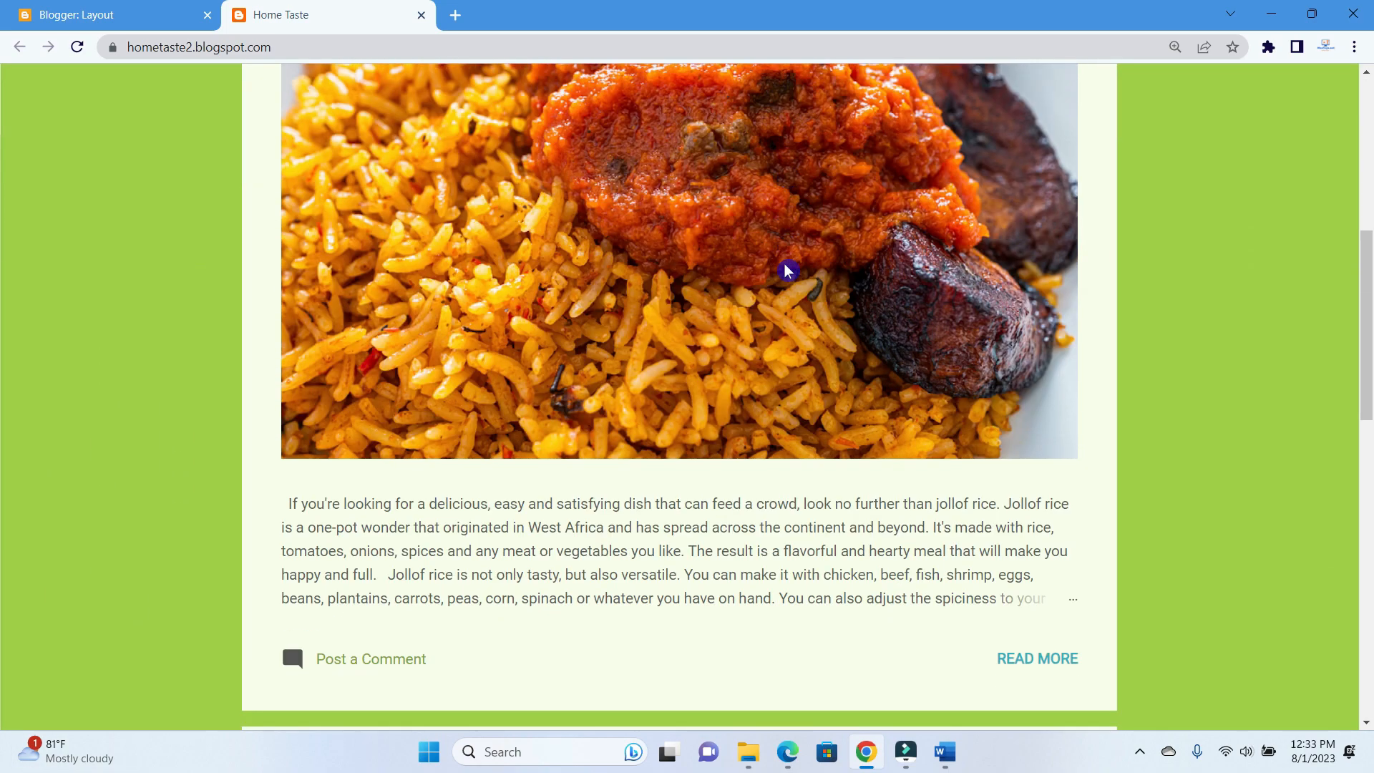
pyautogui.scroll(-5, 787, 270)
pyautogui.click(1077, 301)
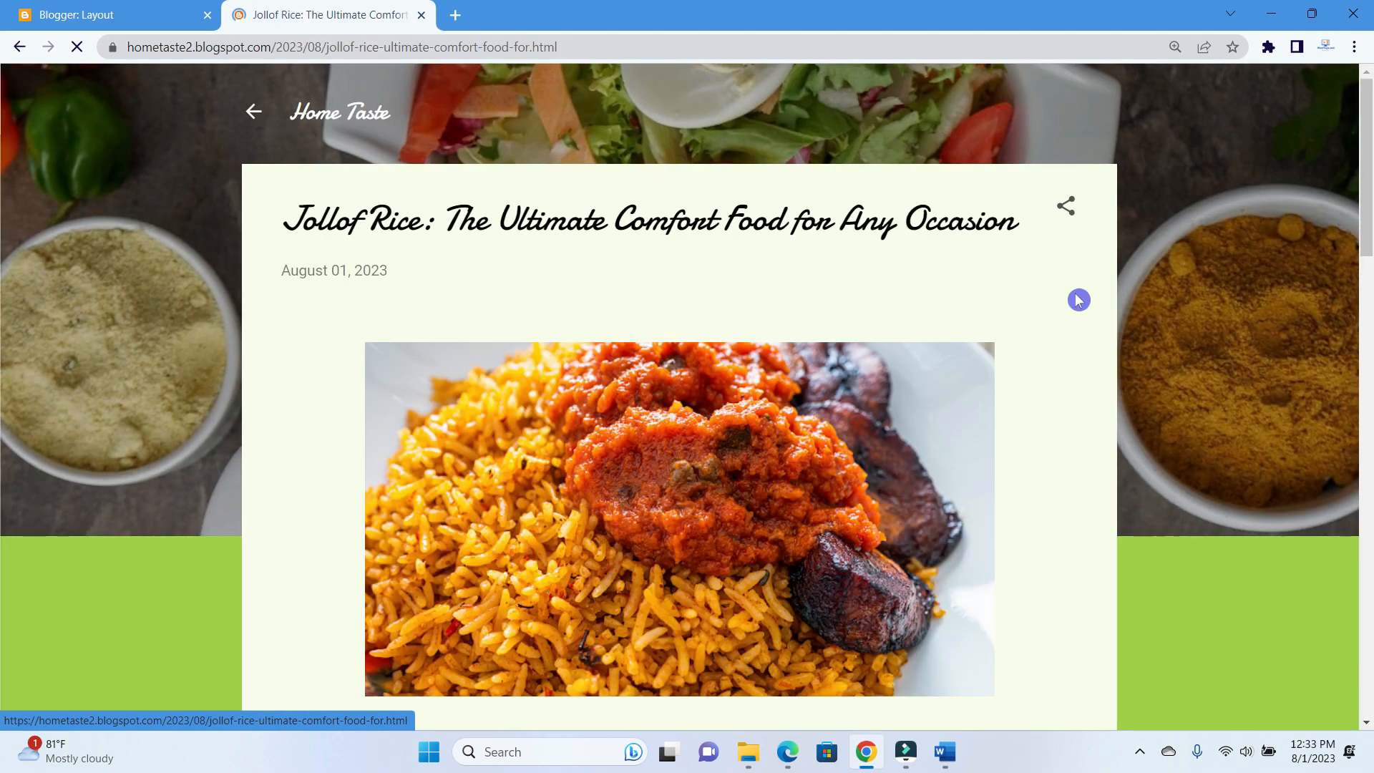
pyautogui.scroll(-12, 1077, 300)
pyautogui.scroll(-8, 1079, 301)
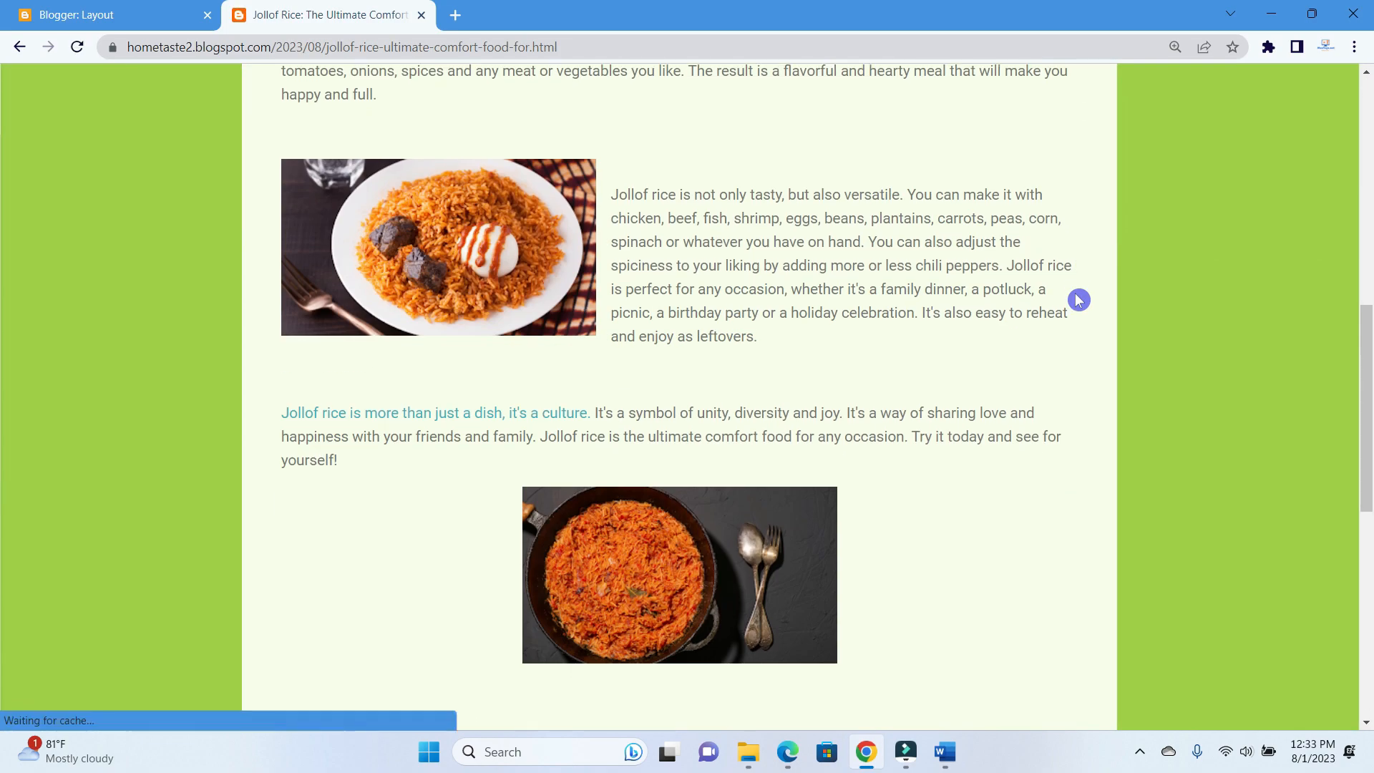
pyautogui.scroll(-2, 1079, 301)
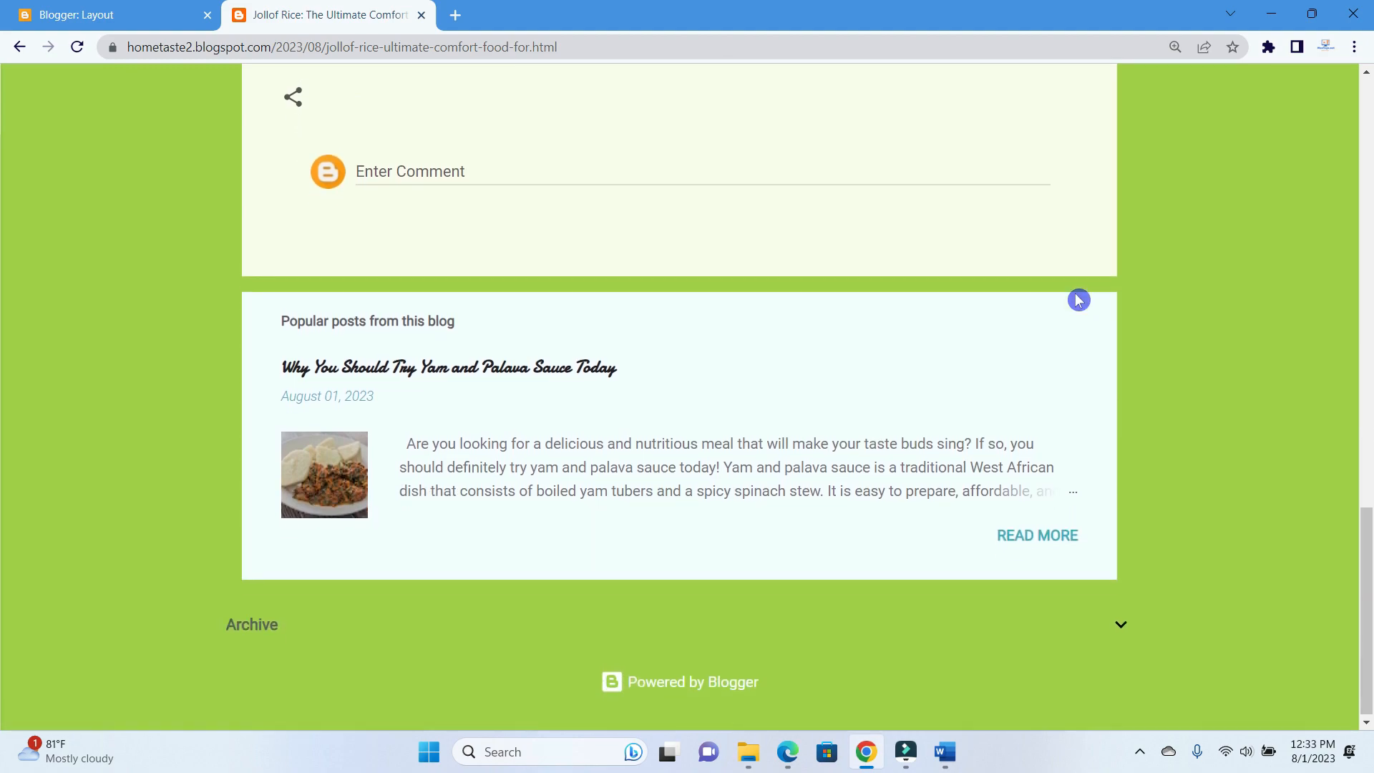
# Open the popular post "Why You Should Try Yam and Palava Sauce Today" and look through its content
pyautogui.click(1042, 541)
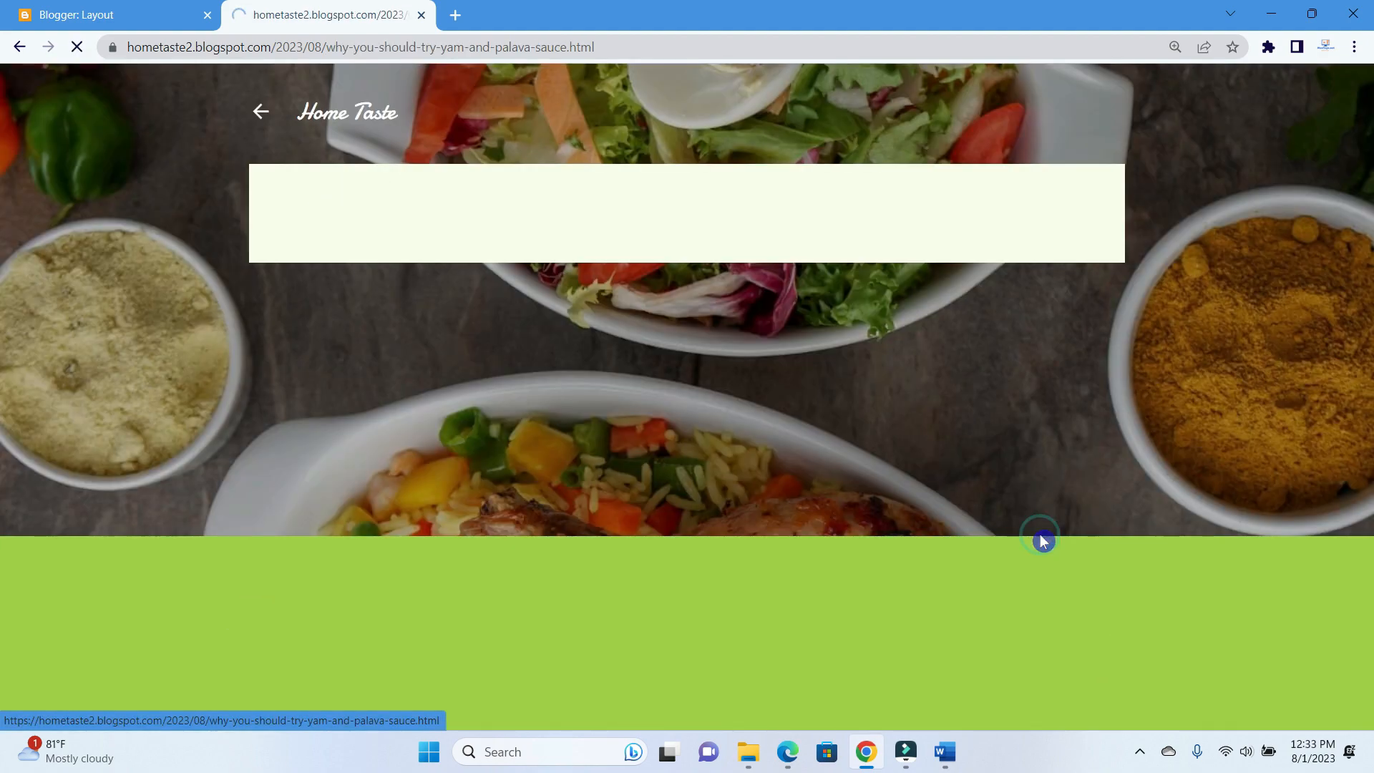
pyautogui.scroll(-6, 1040, 540)
pyautogui.scroll(-13, 1043, 541)
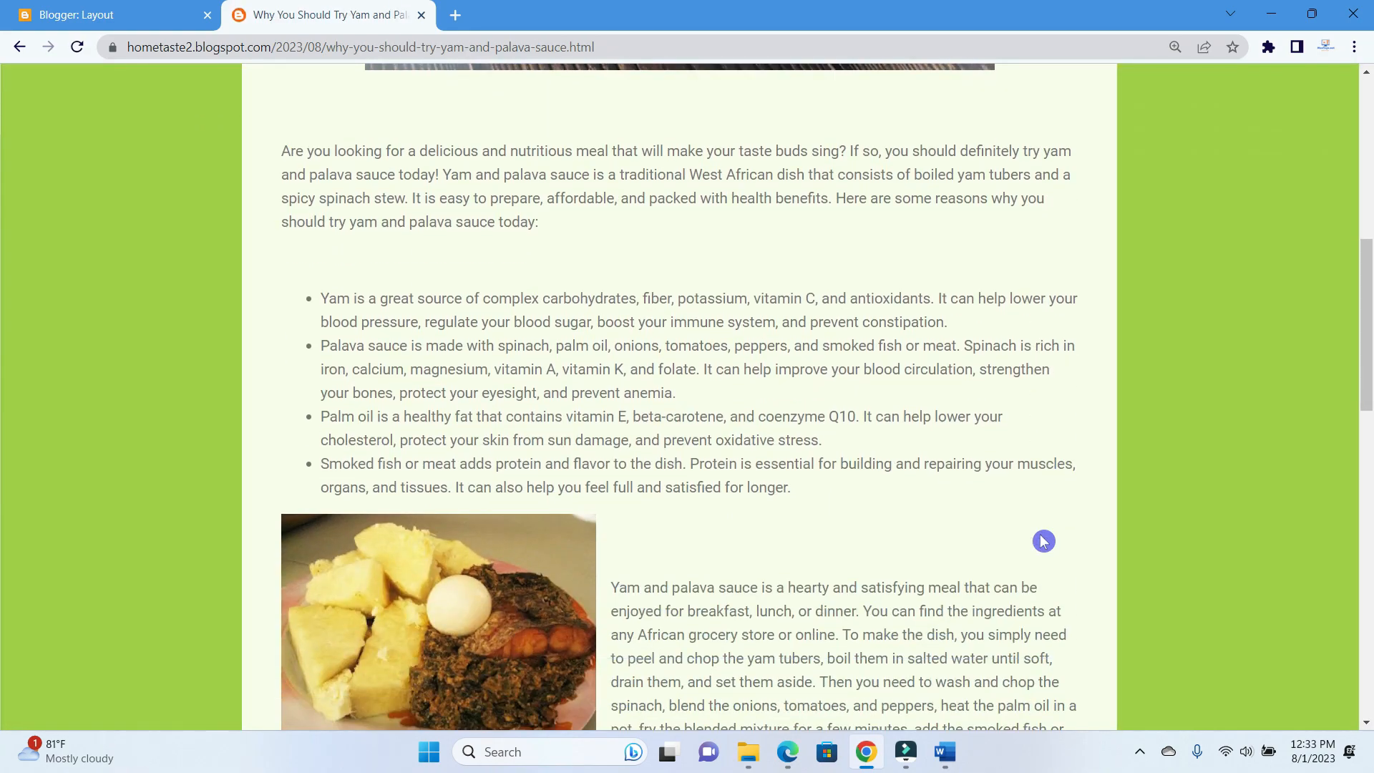
pyautogui.scroll(5, 1043, 541)
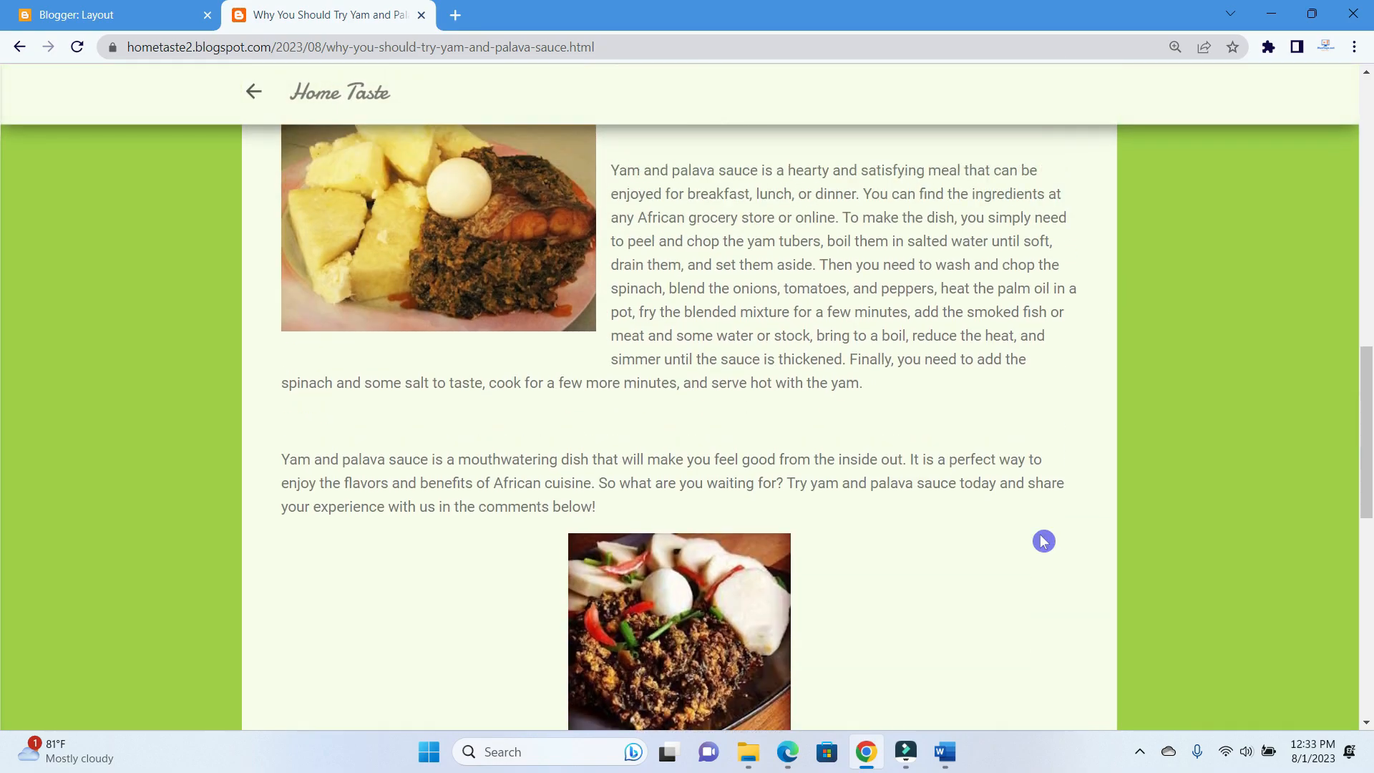
pyautogui.scroll(10, 1041, 536)
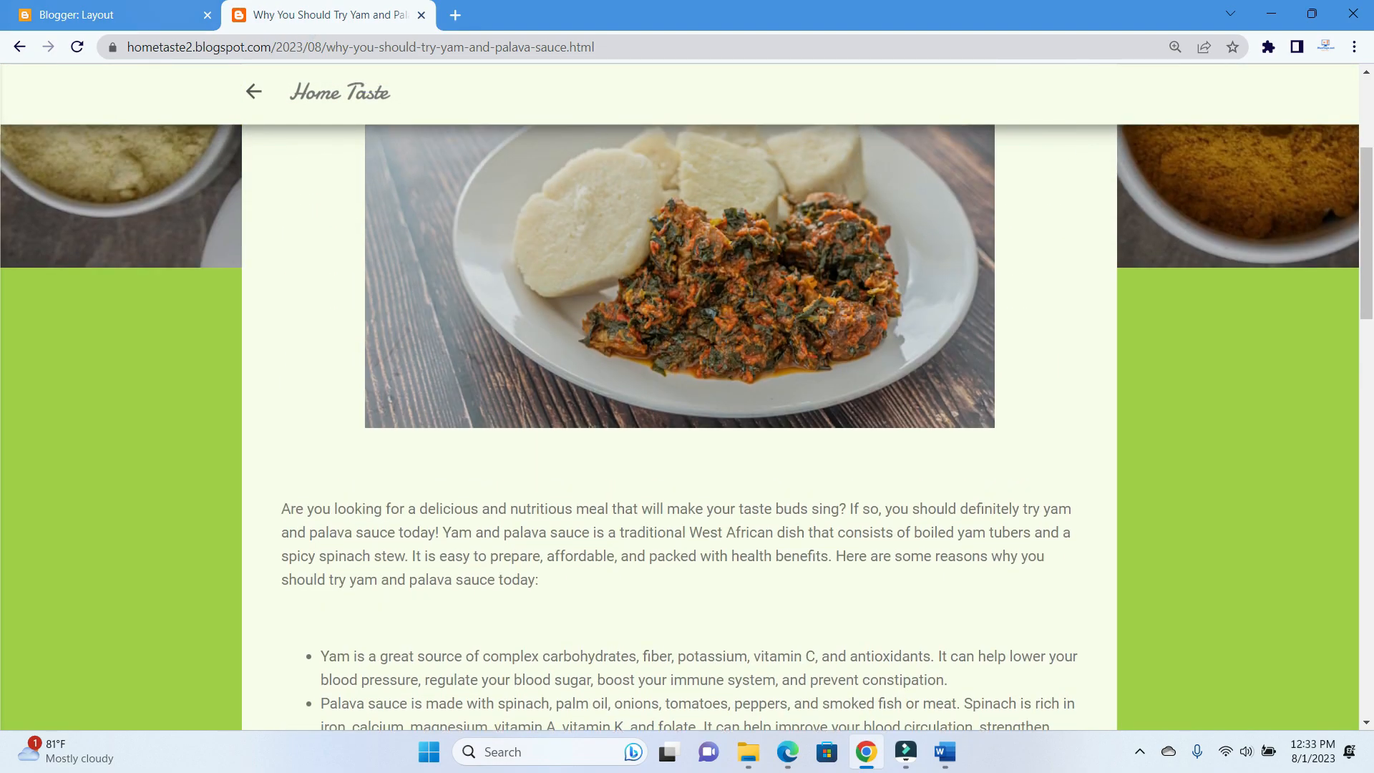
# Return to the blog's layout editor, save the gadget arrangement and review the sidebar, header, page list and ads sections
pyautogui.click(76, 14)
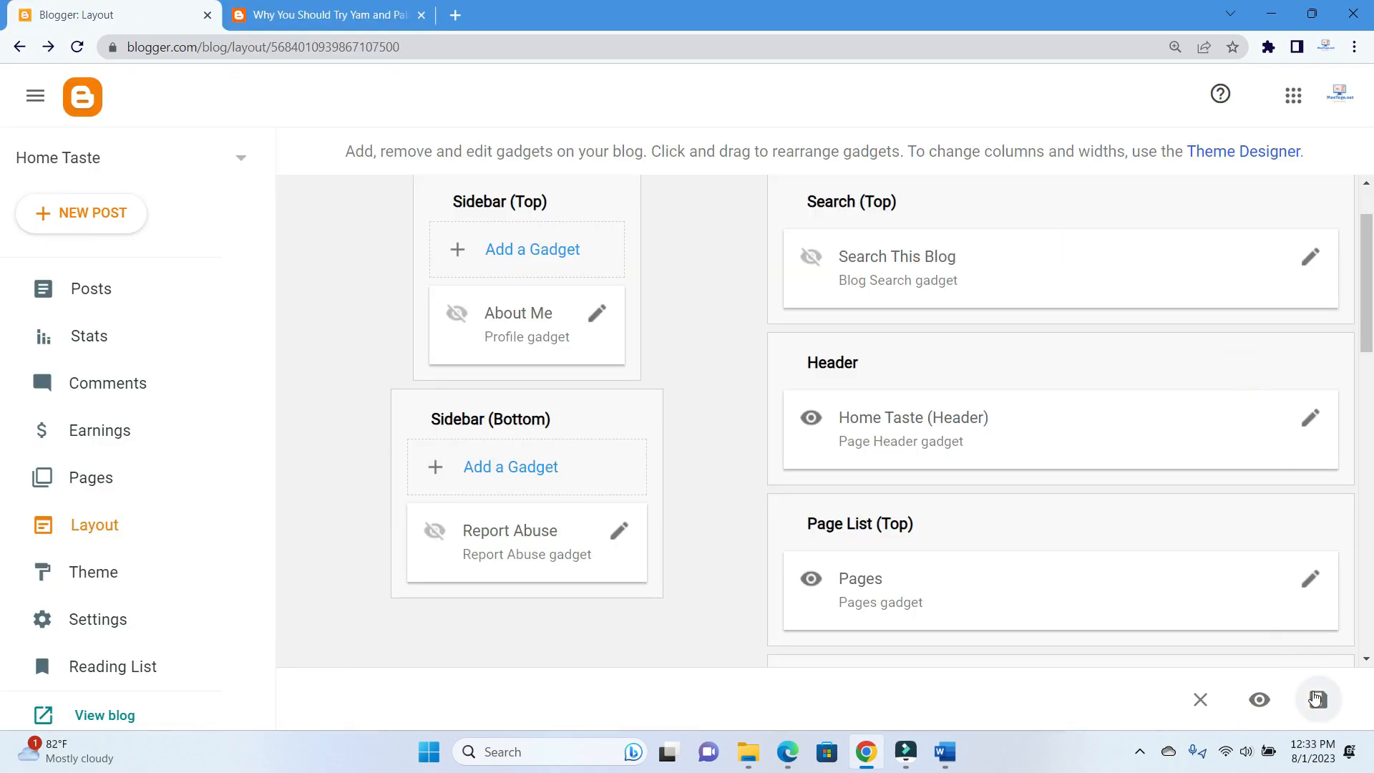
pyautogui.click(1317, 698)
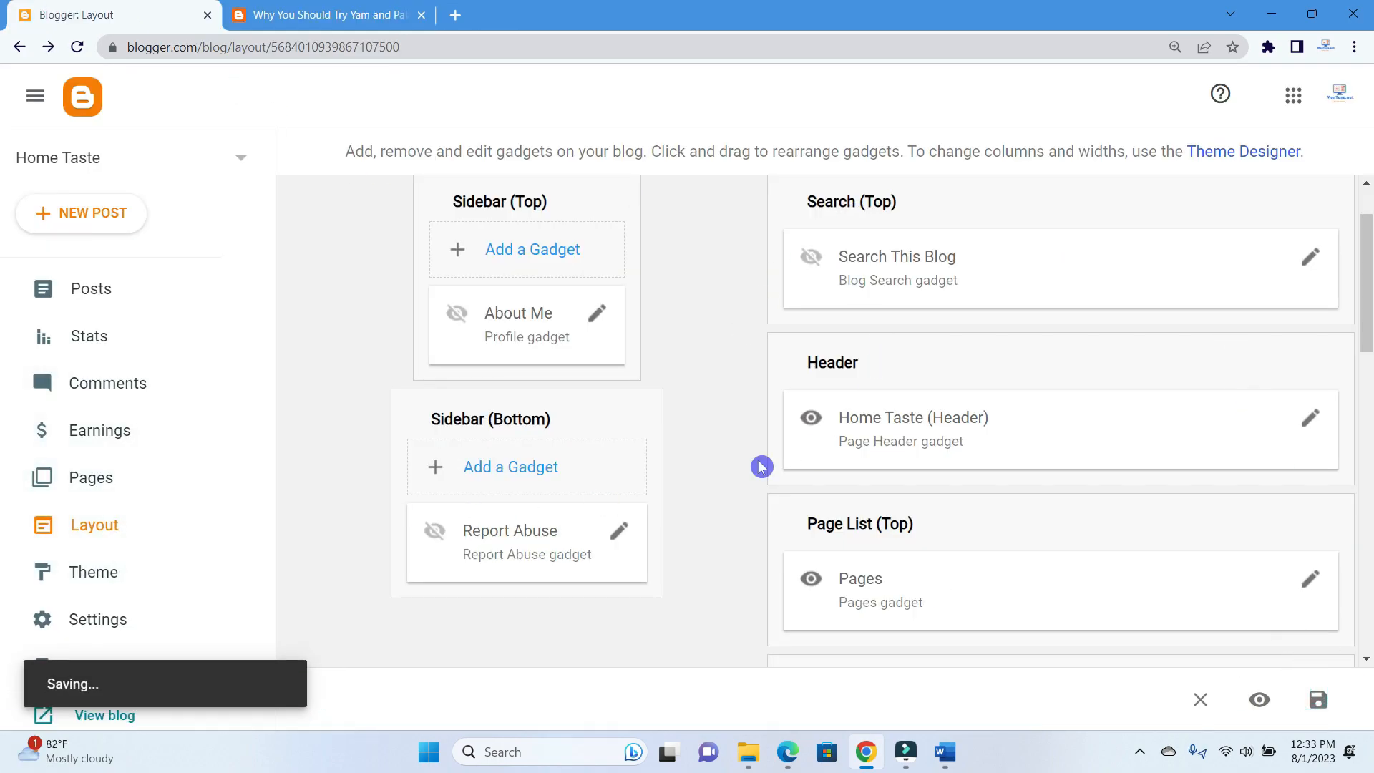
pyautogui.scroll(-3, 1082, 390)
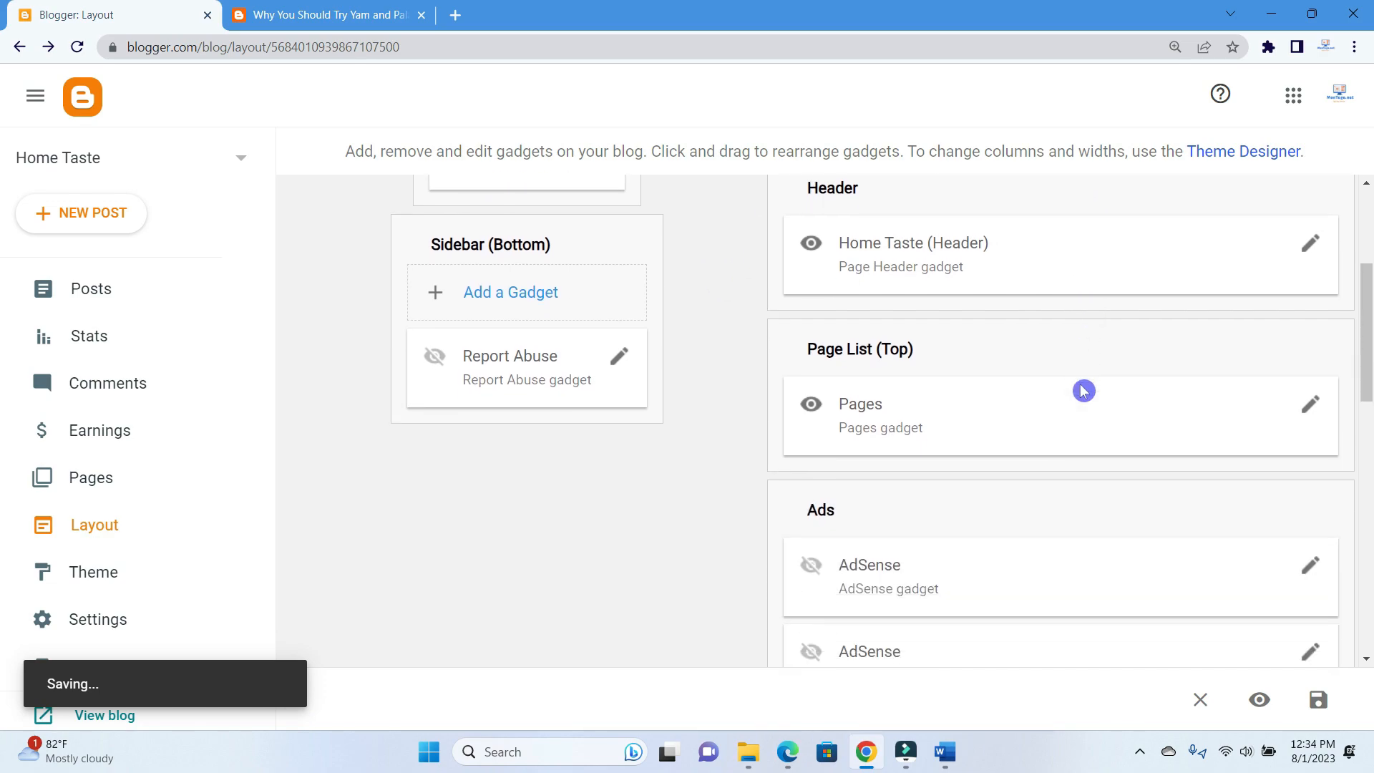
pyautogui.scroll(4, 1039, 454)
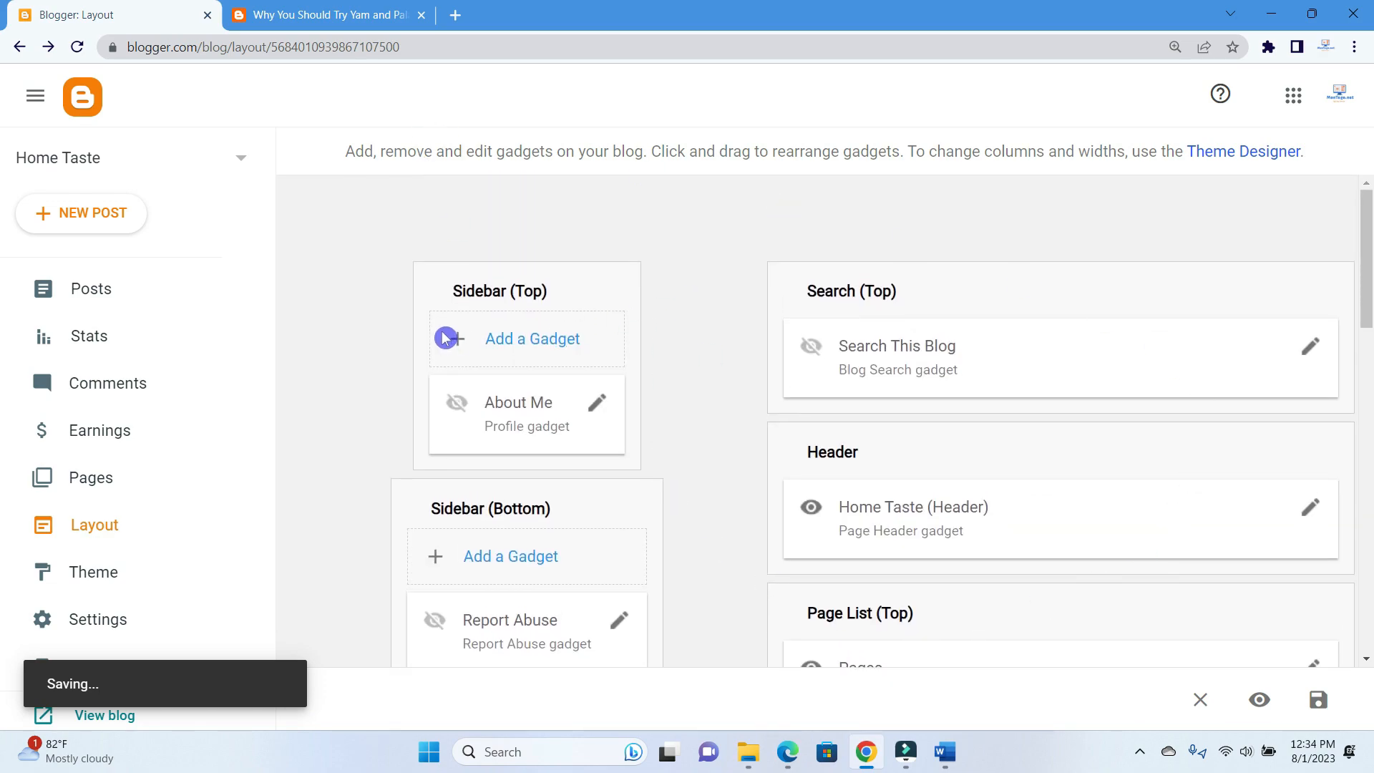
pyautogui.scroll(-2, 1036, 475)
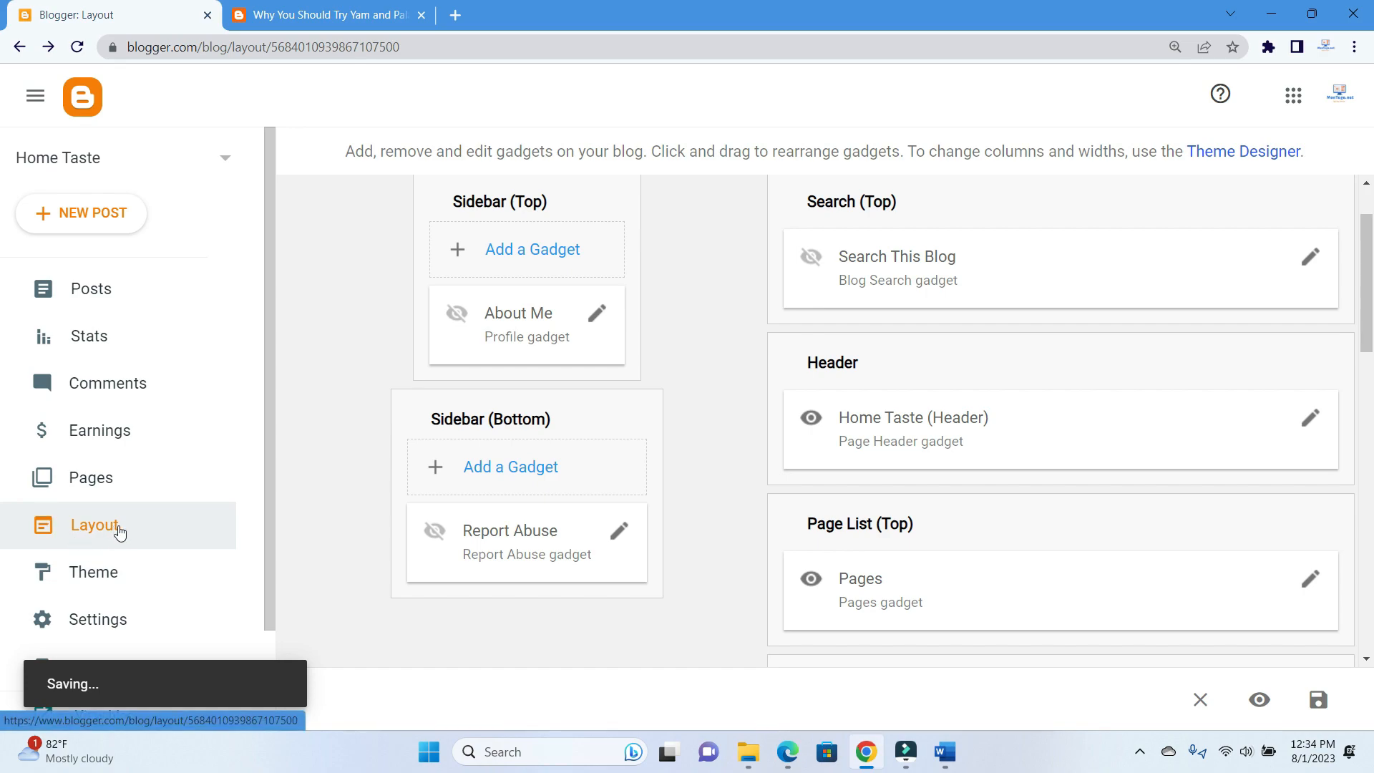
pyautogui.scroll(2, 852, 487)
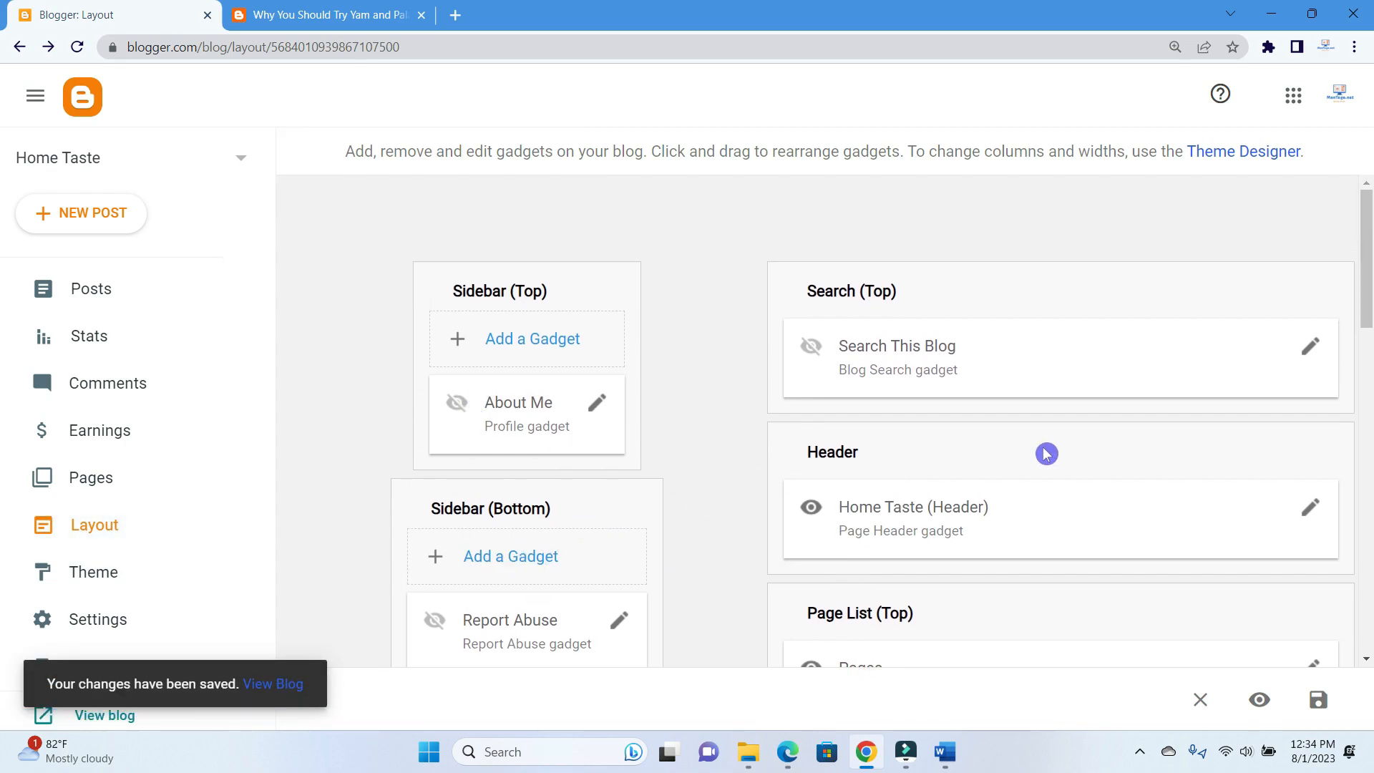
pyautogui.scroll(-2, 959, 443)
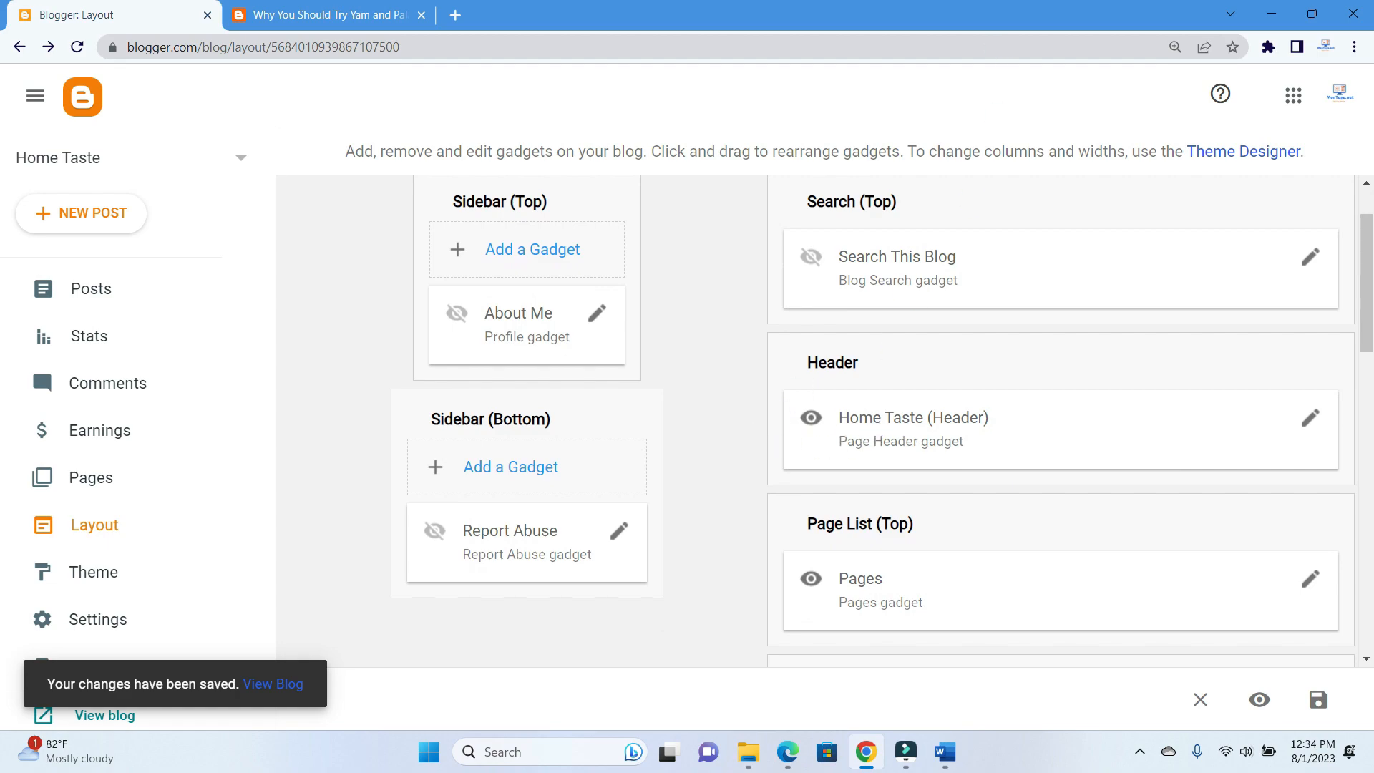
pyautogui.scroll(-2, 779, 363)
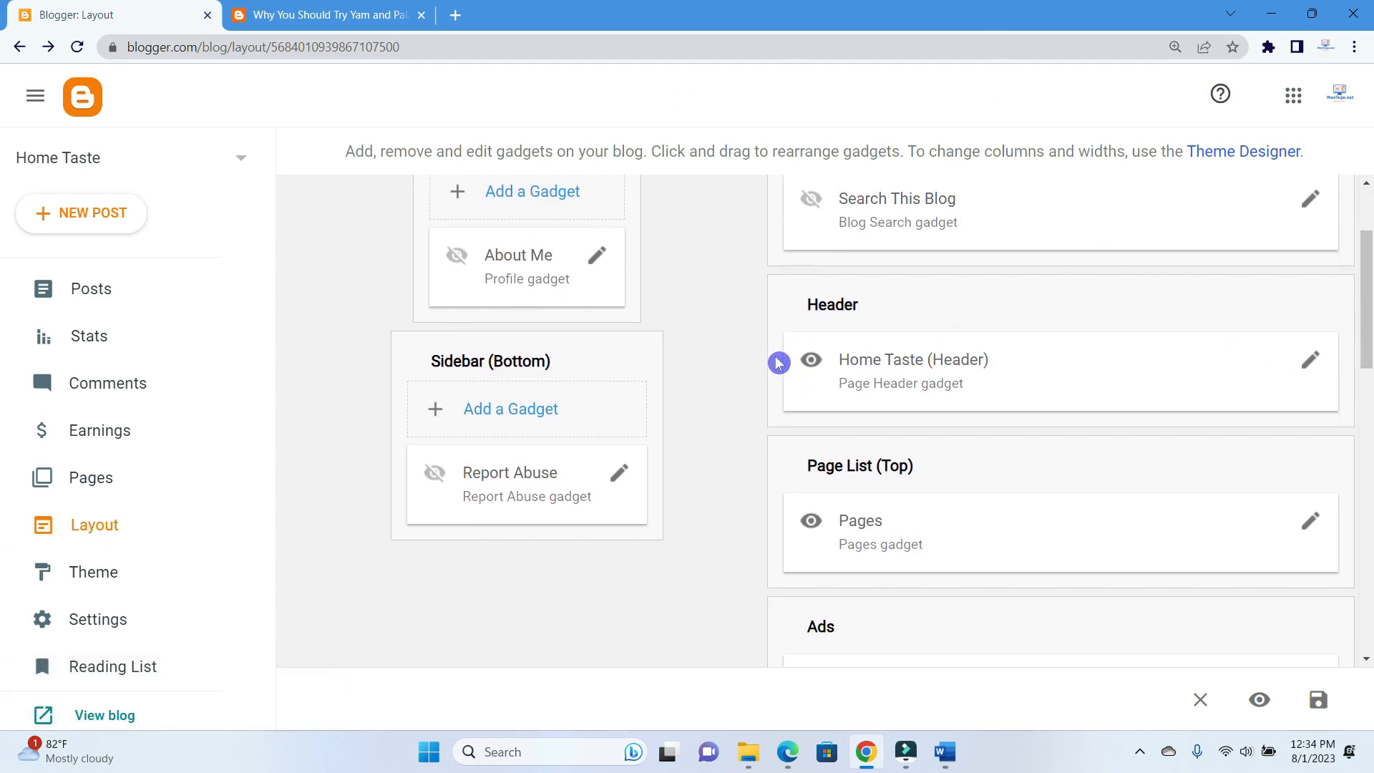
pyautogui.scroll(-5, 779, 363)
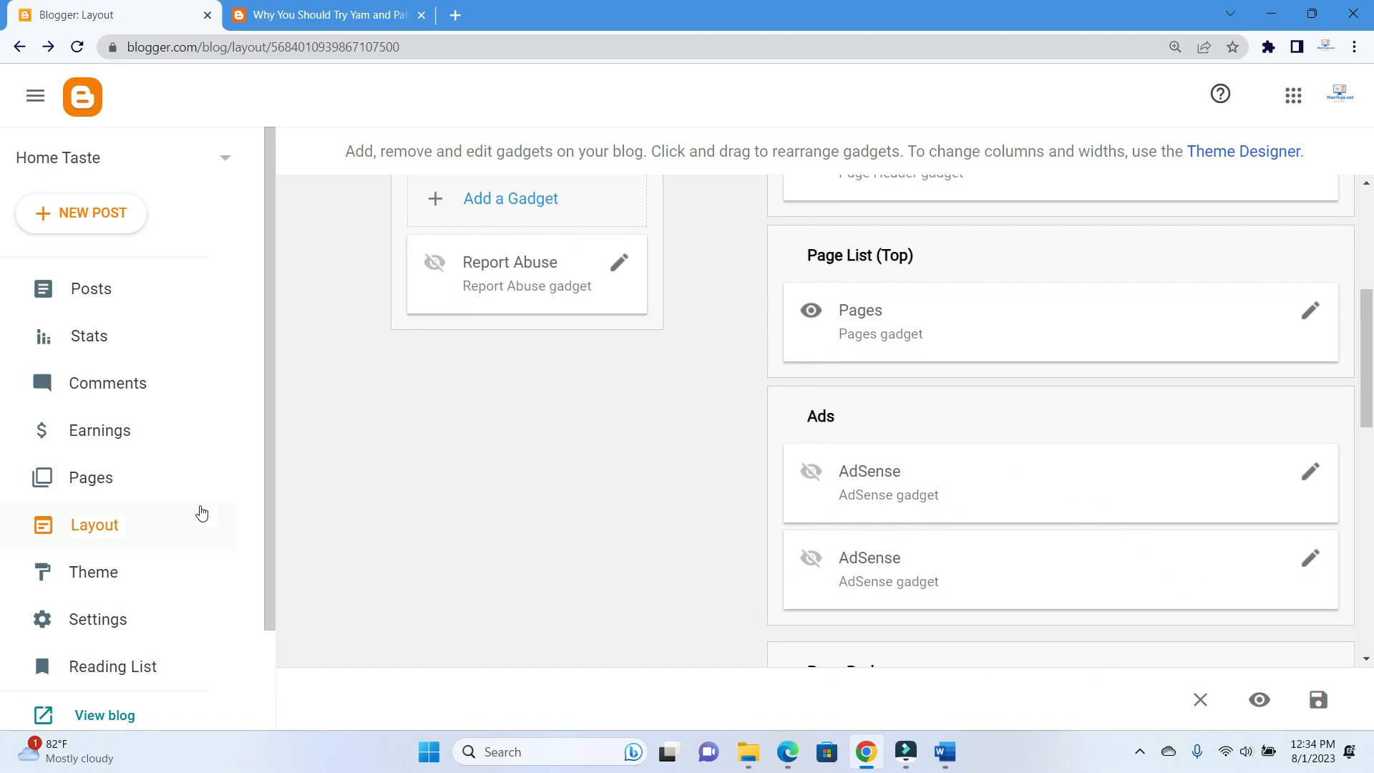
# Open the blog's theme gallery and look through the Contempo, Soho, Emporio and Notable designs
pyautogui.click(91, 581)
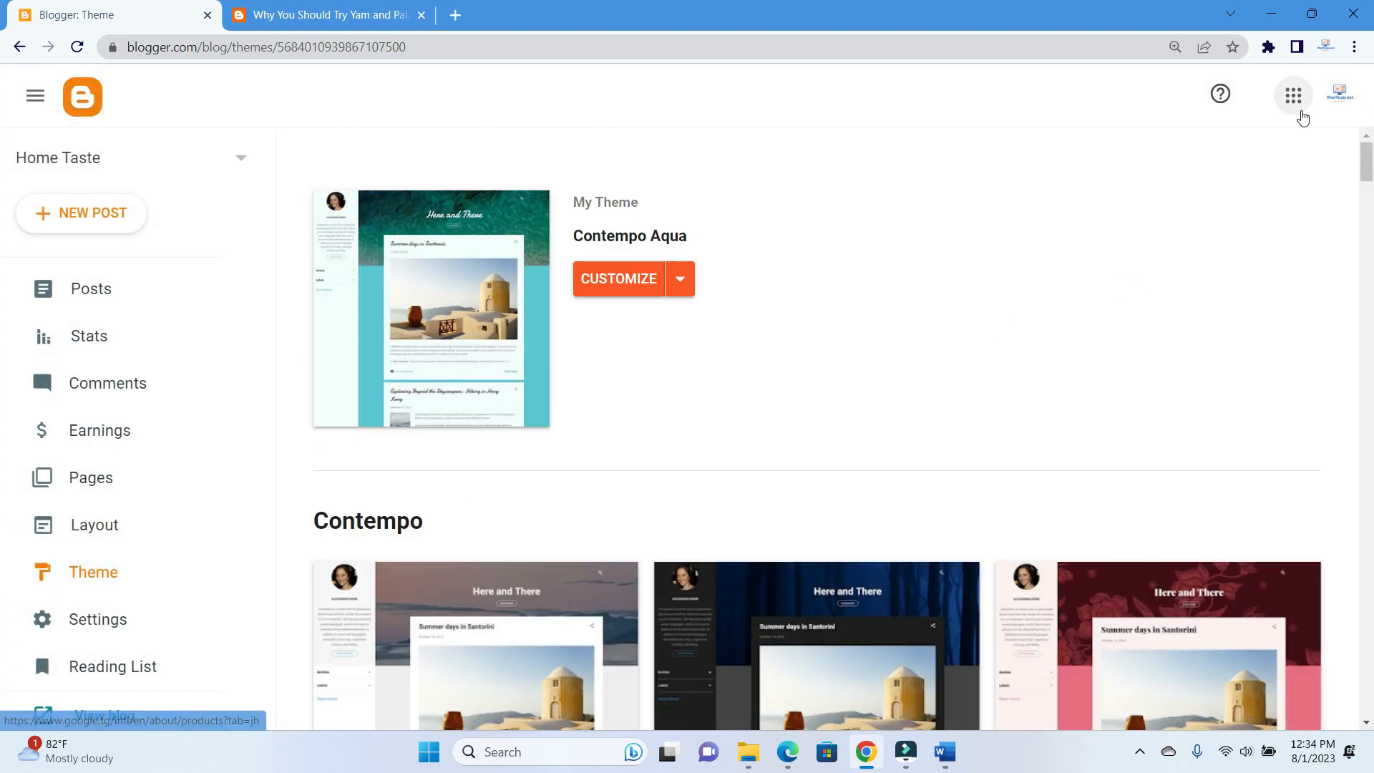
pyautogui.scroll(-3, 1146, 301)
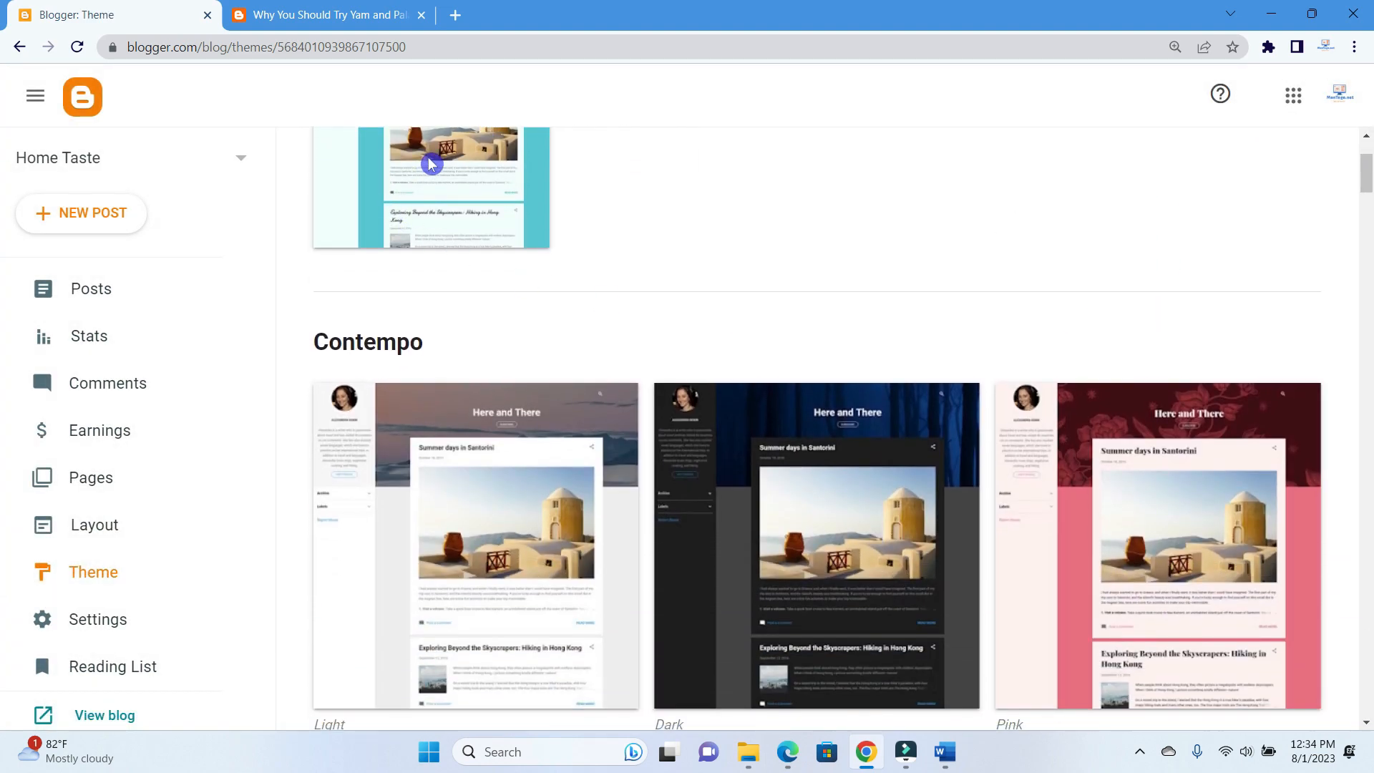
pyautogui.scroll(-10, 707, 253)
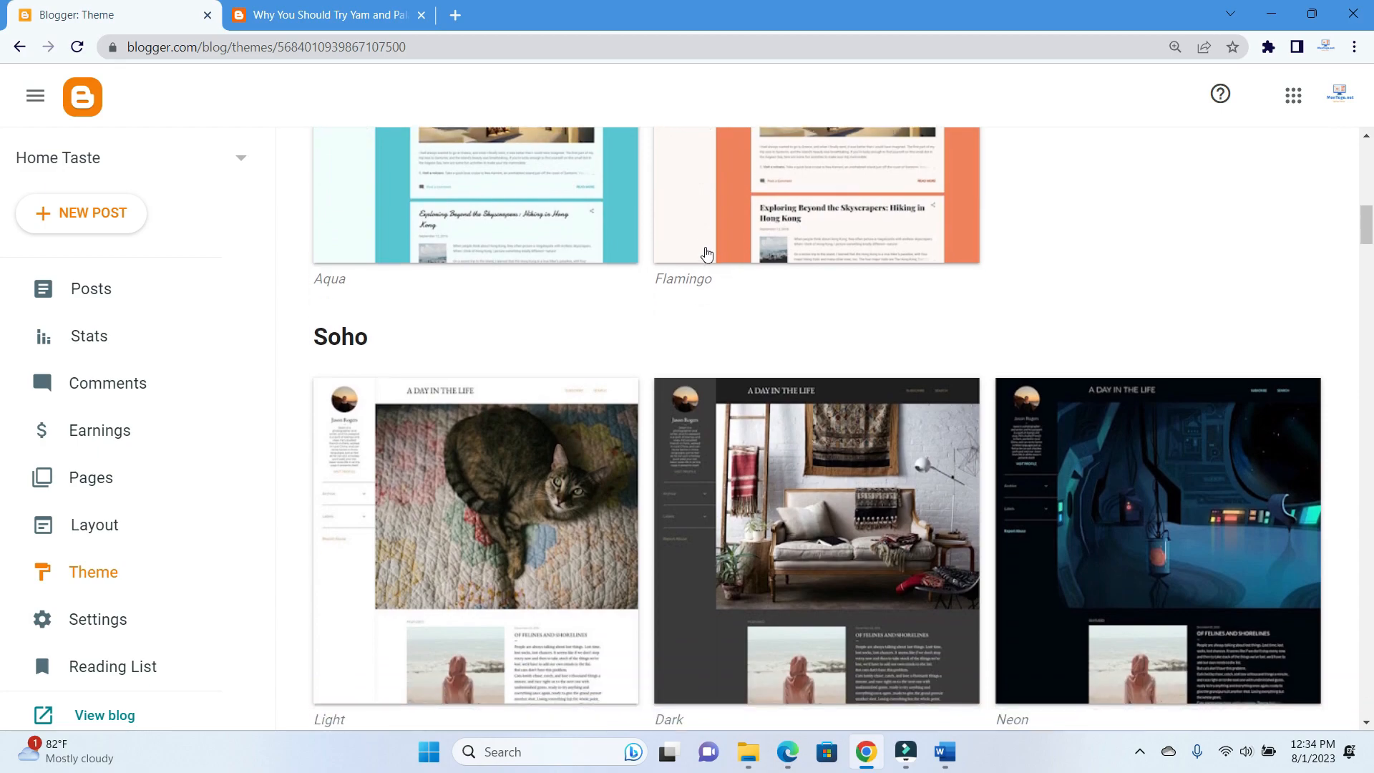
pyautogui.scroll(-7, 706, 253)
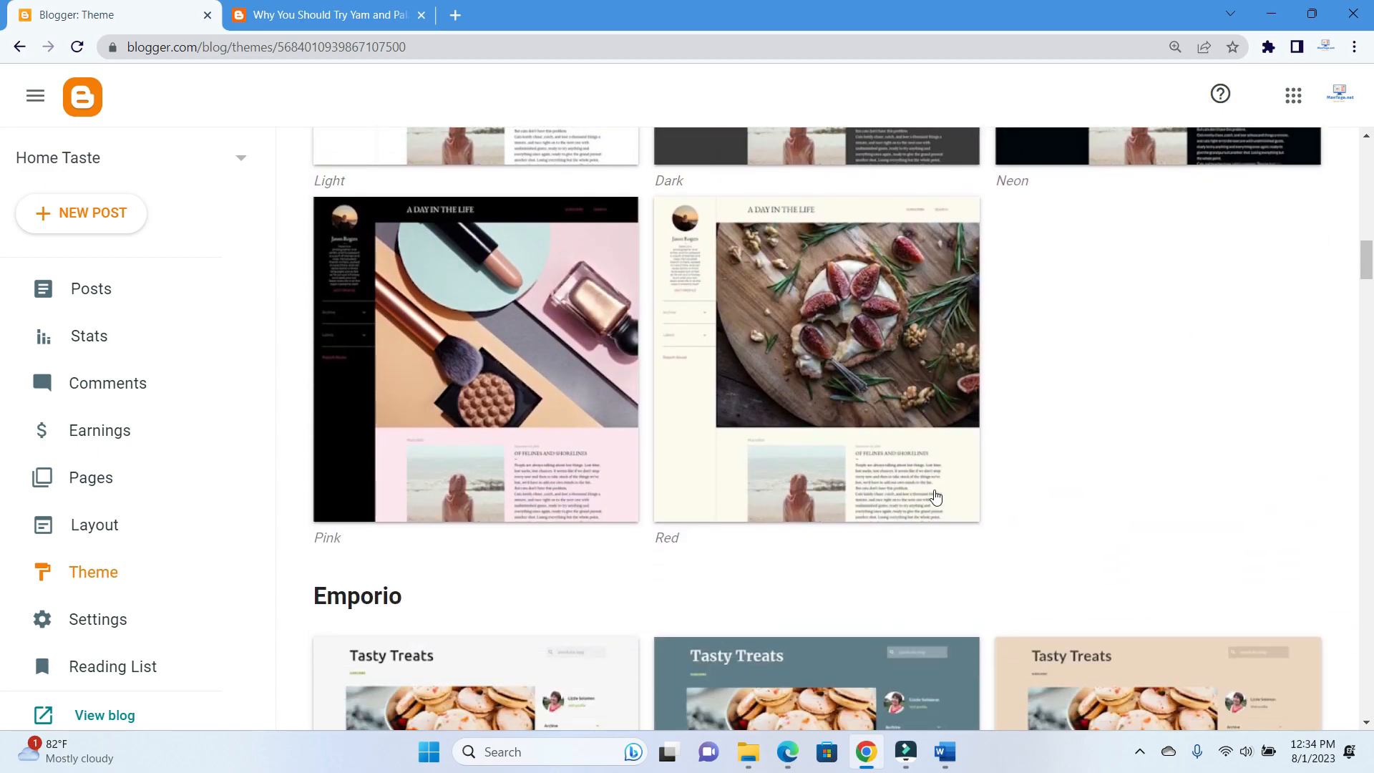
pyautogui.scroll(-2, 936, 496)
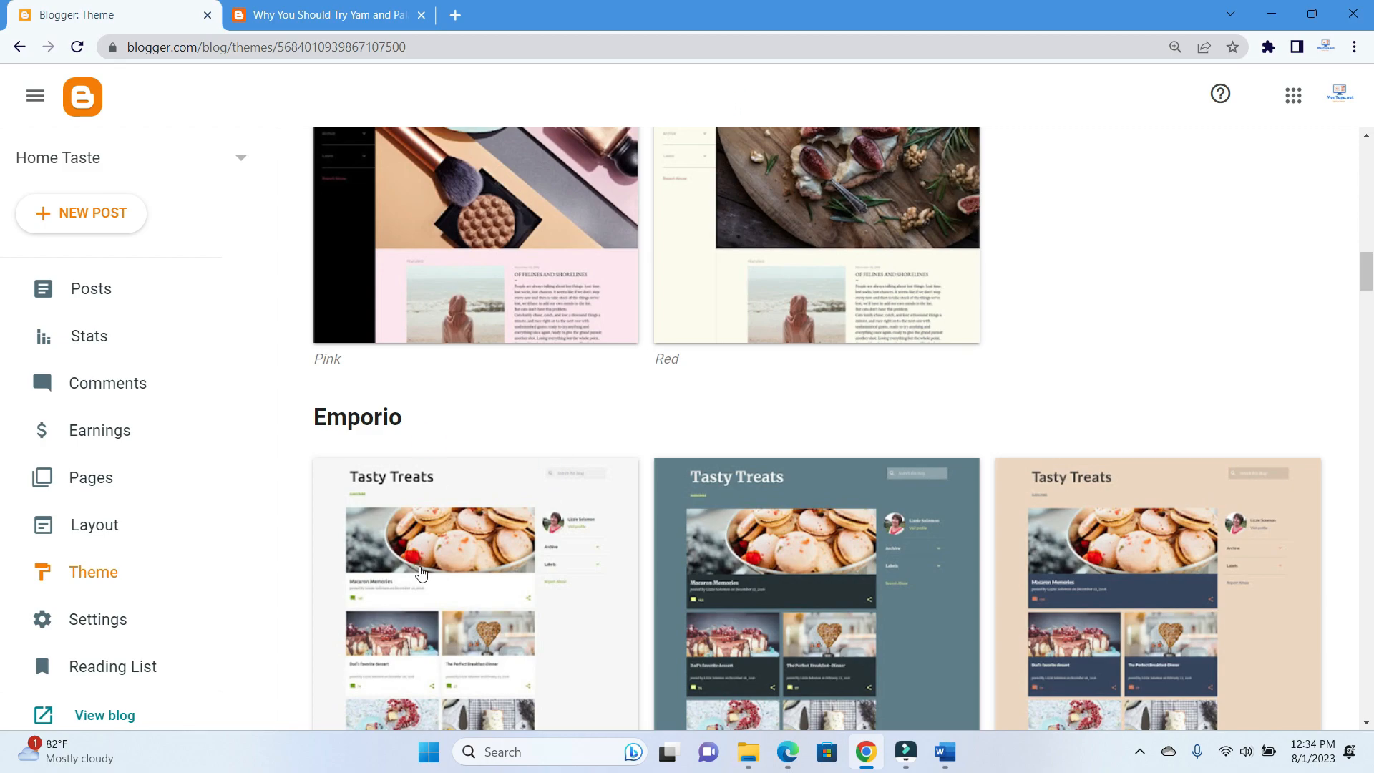
pyautogui.scroll(-2, 811, 451)
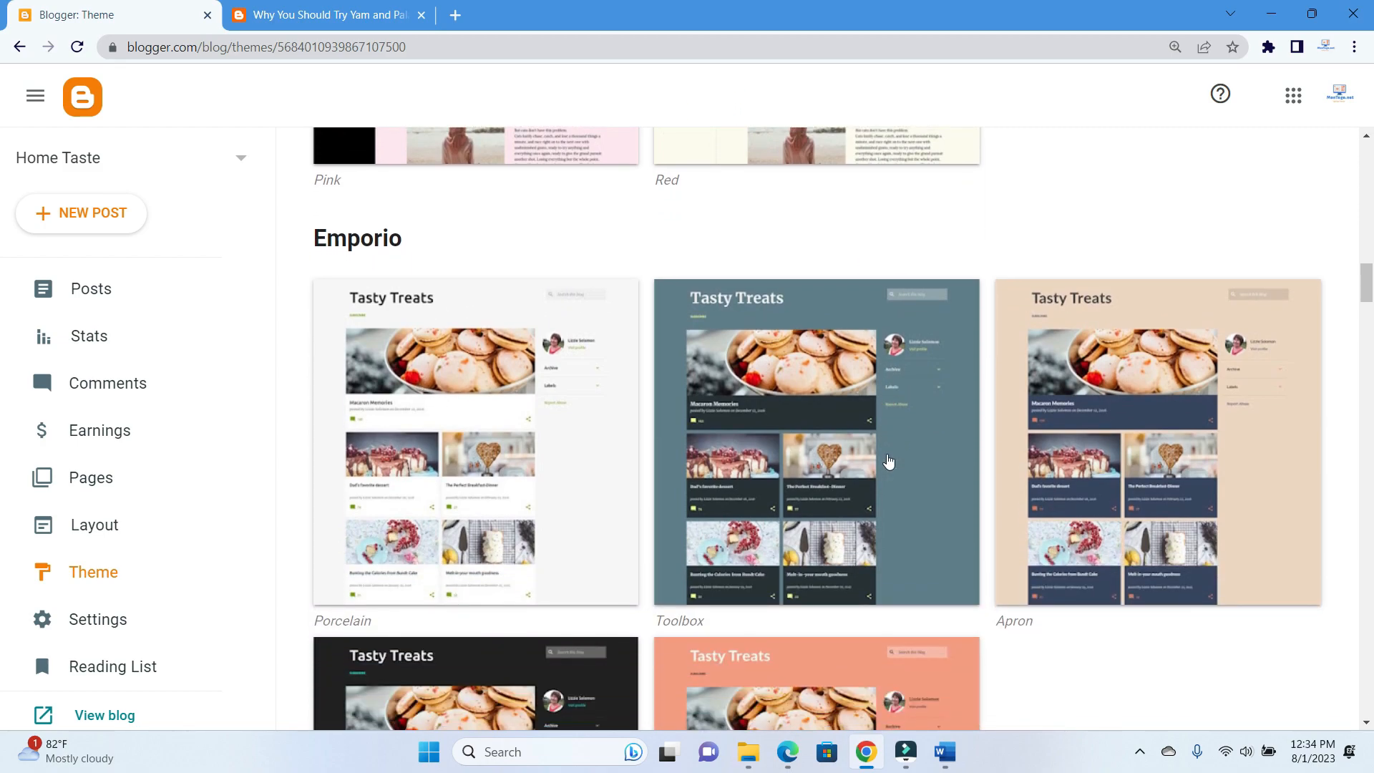
pyautogui.scroll(-7, 888, 461)
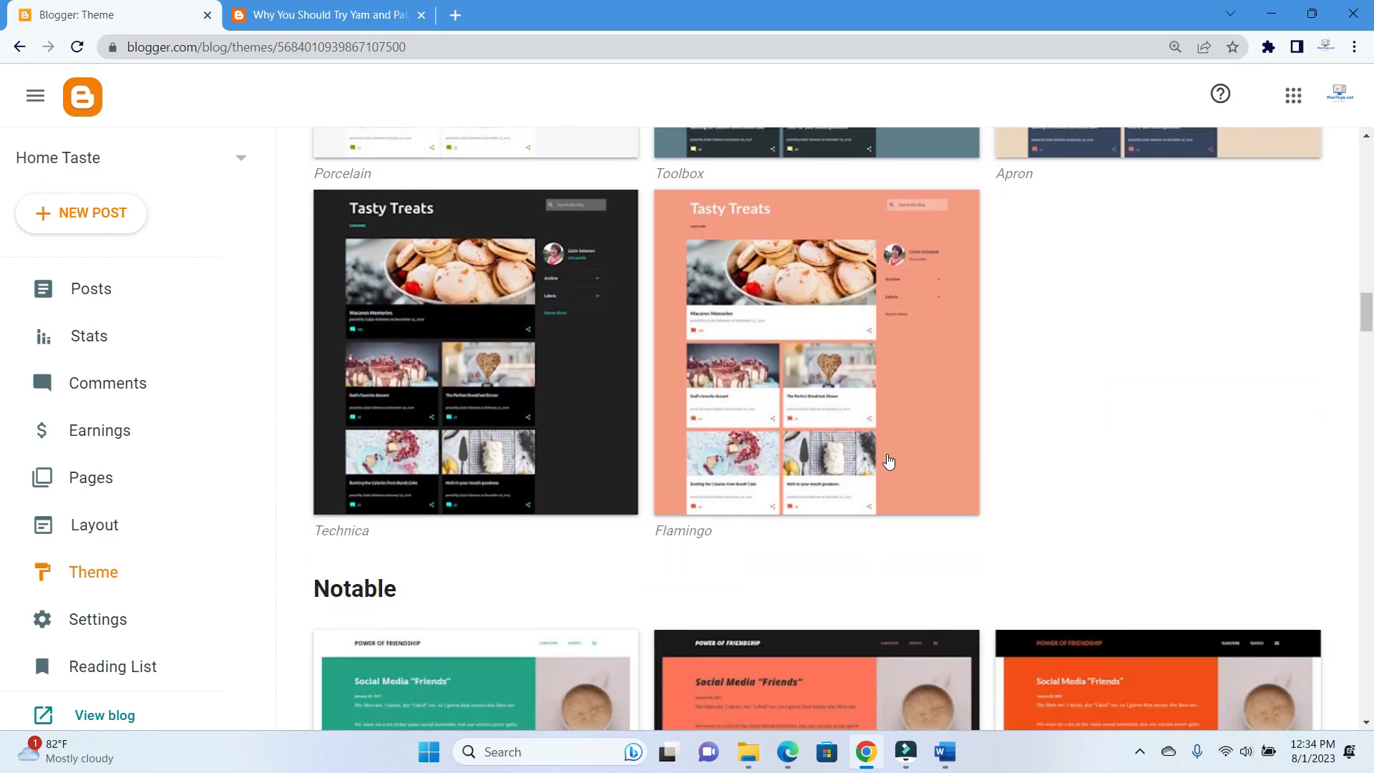
pyautogui.scroll(-1, 888, 461)
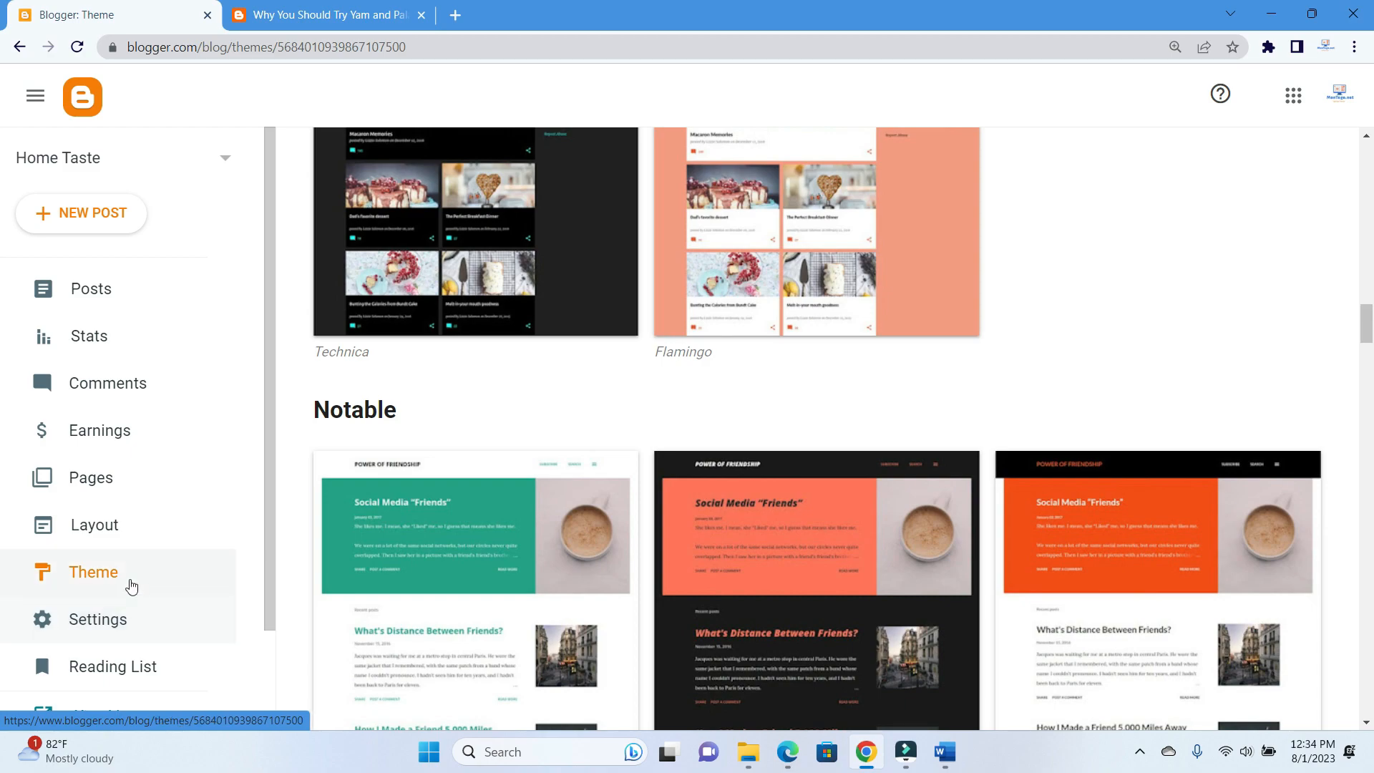
# Open the blog's settings, view the Description entry under Basic and close it without entering anything
pyautogui.click(111, 627)
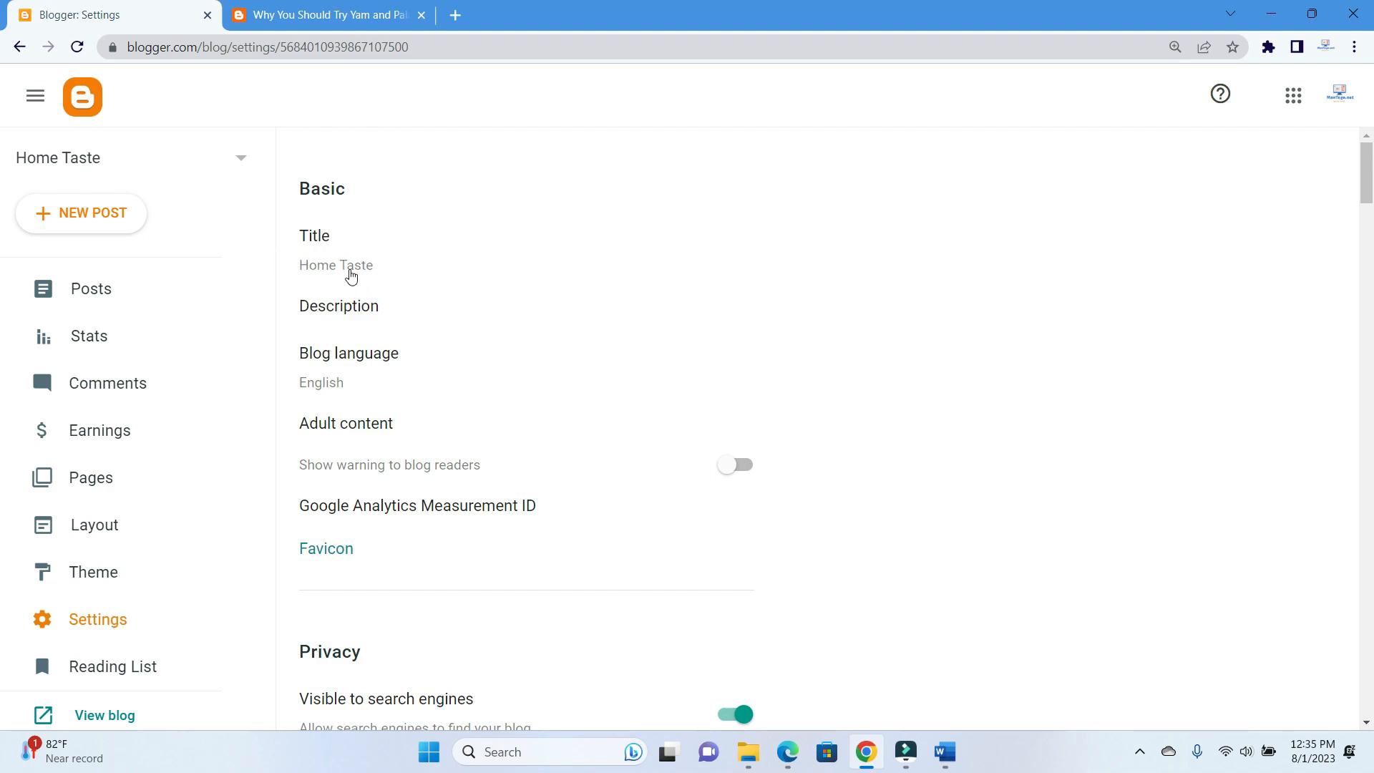
pyautogui.click(320, 293)
pyautogui.click(353, 295)
pyautogui.click(343, 315)
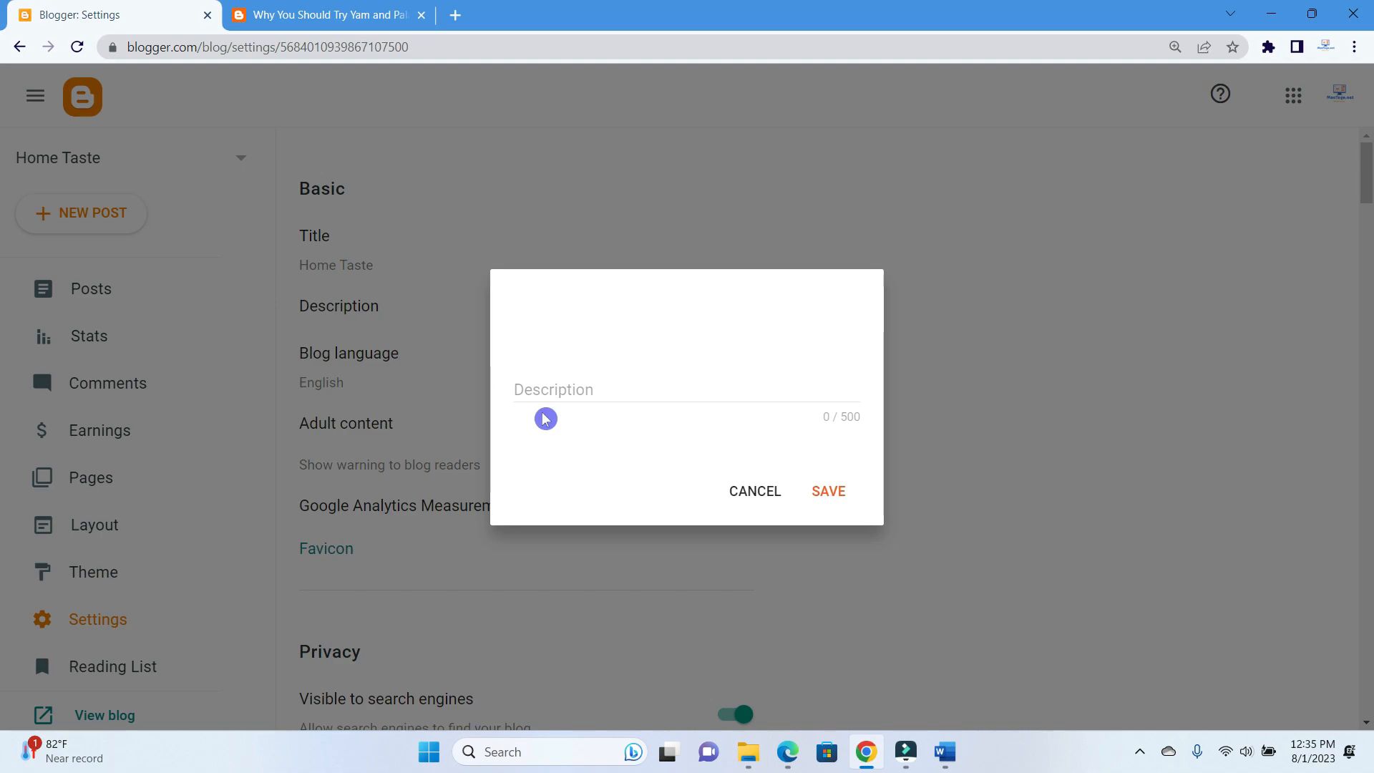
pyautogui.click(767, 491)
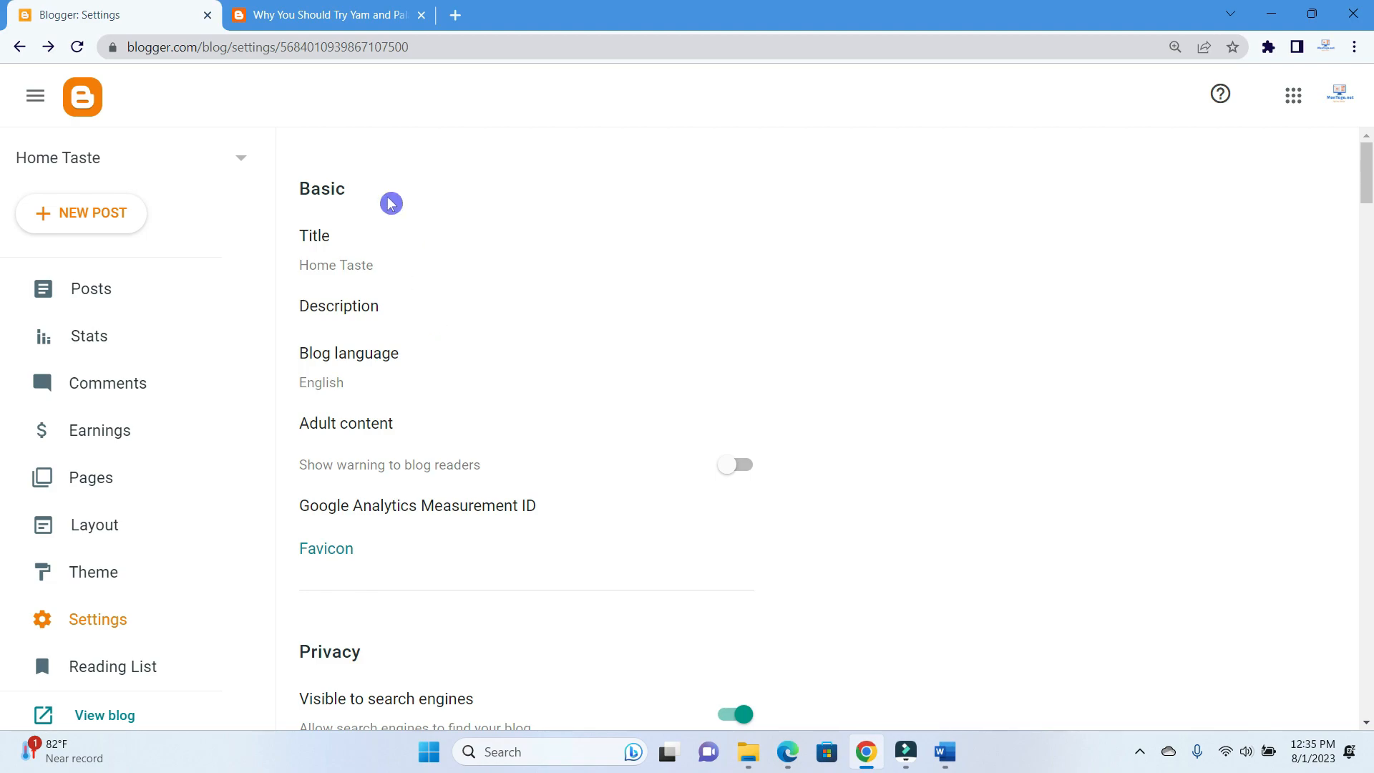
# Switch to the live blog and go from the yam and palava sauce post to the home page to examine its header
pyautogui.click(358, 15)
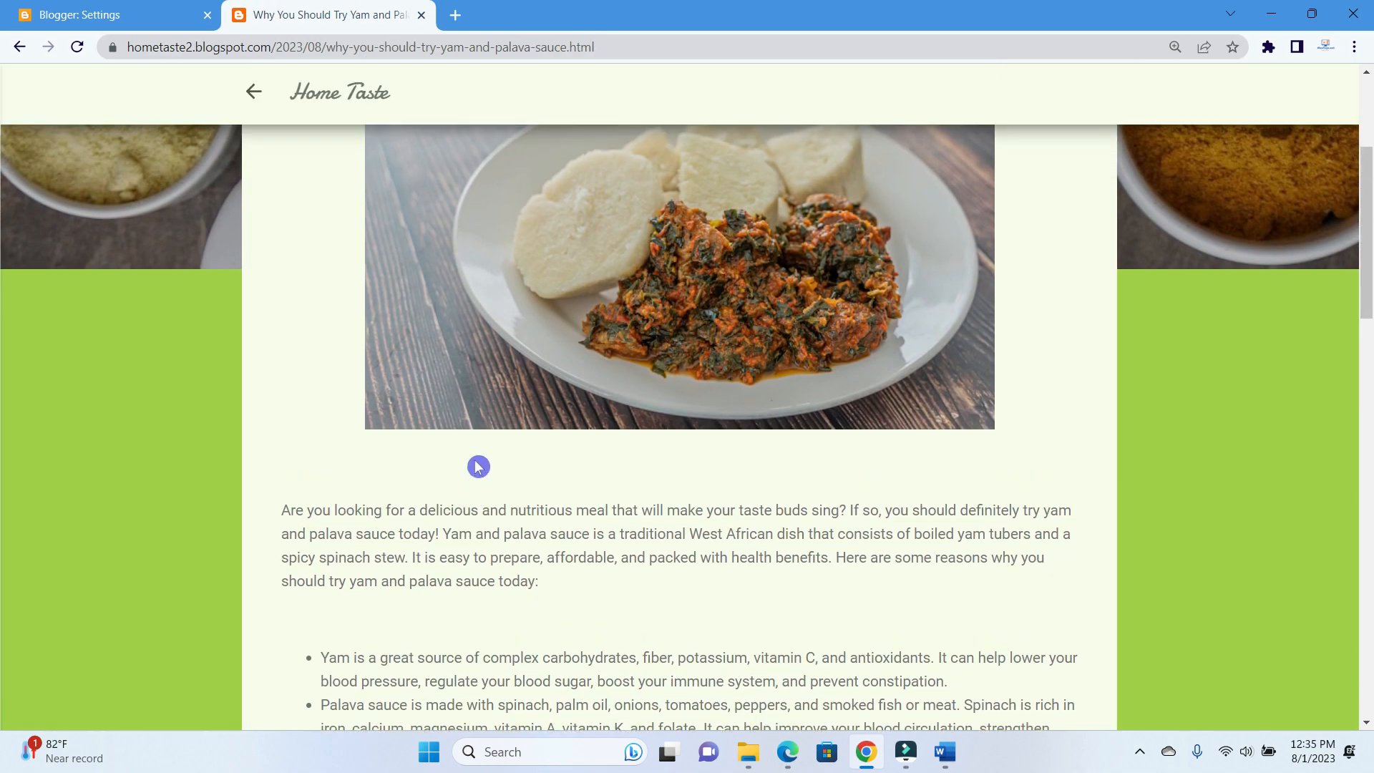
pyautogui.scroll(5, 475, 466)
pyautogui.click(319, 122)
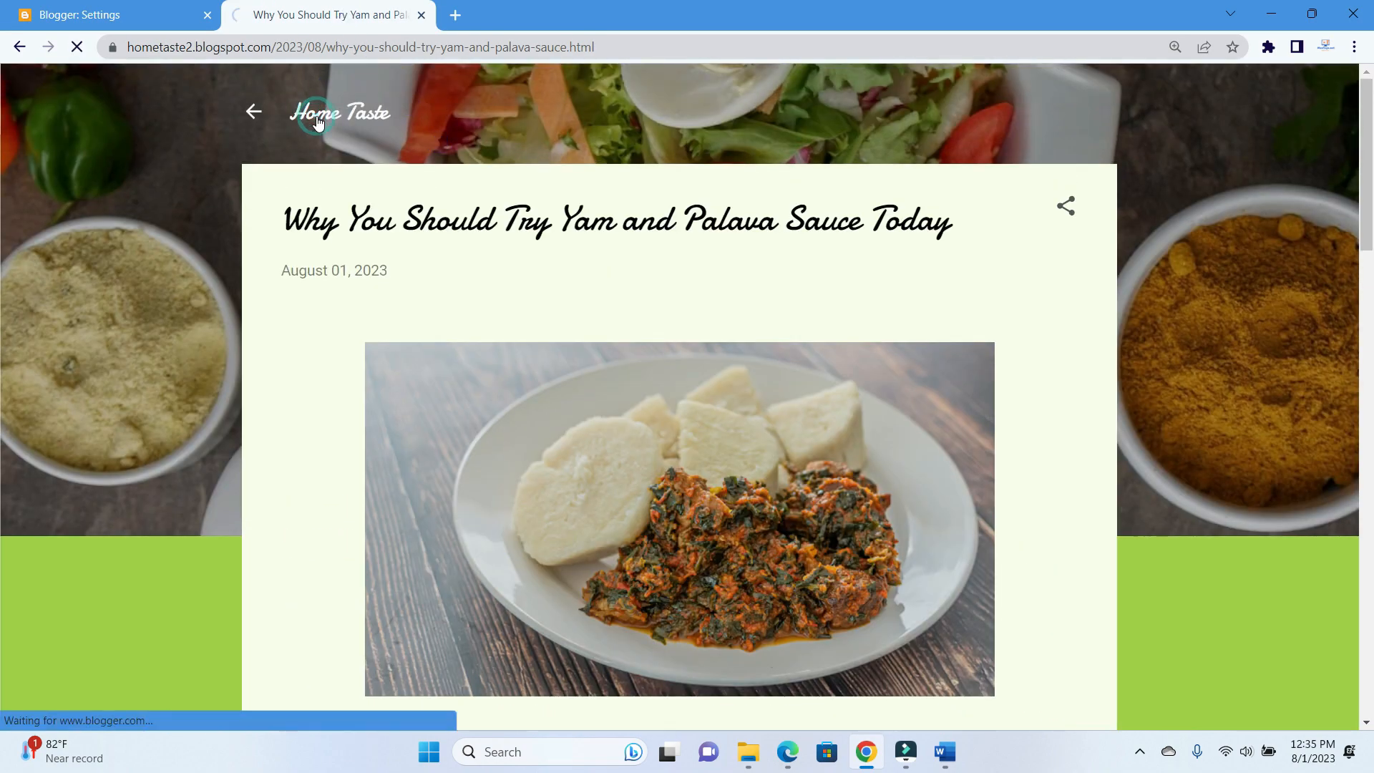
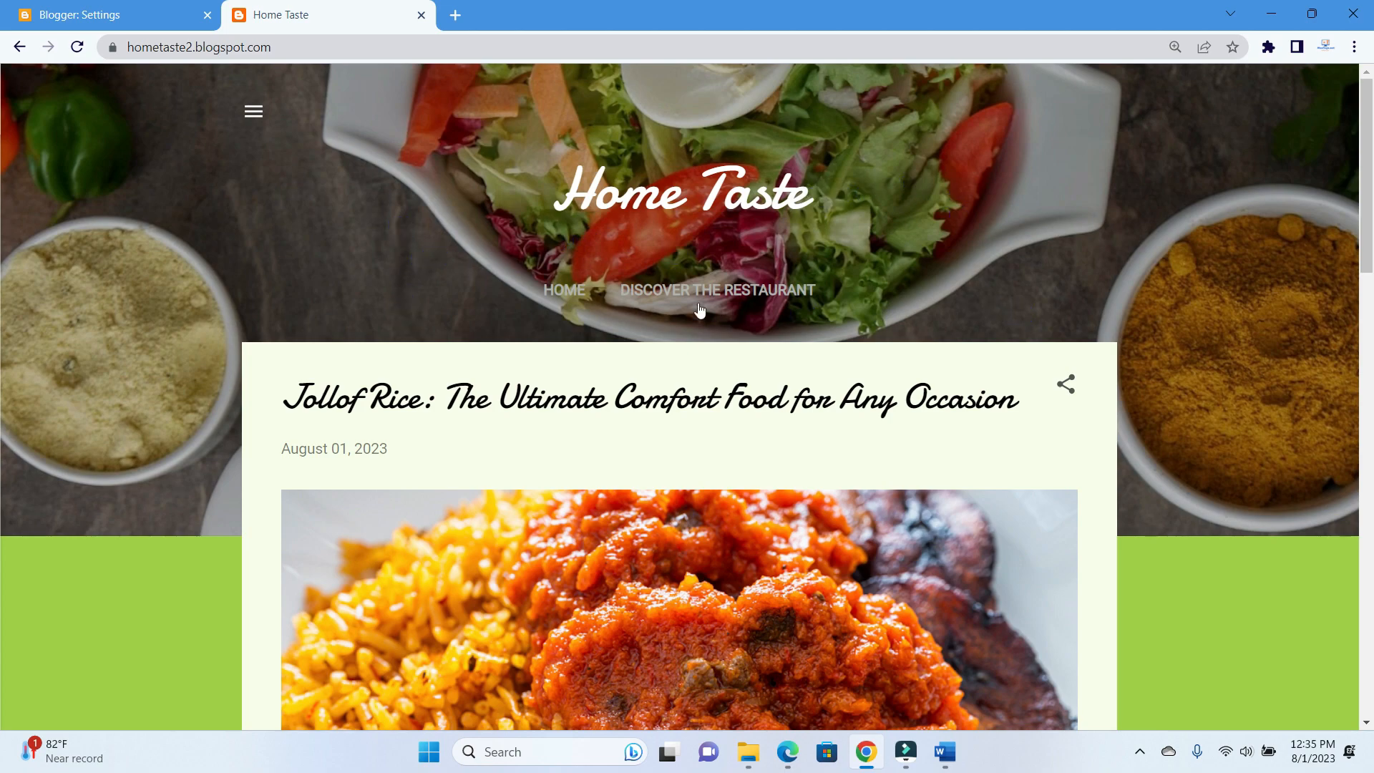
# Switch to the Word document and copy the first Description sentence, from "If you are looking for a place" to "Home Taste"
pyautogui.click(102, 18)
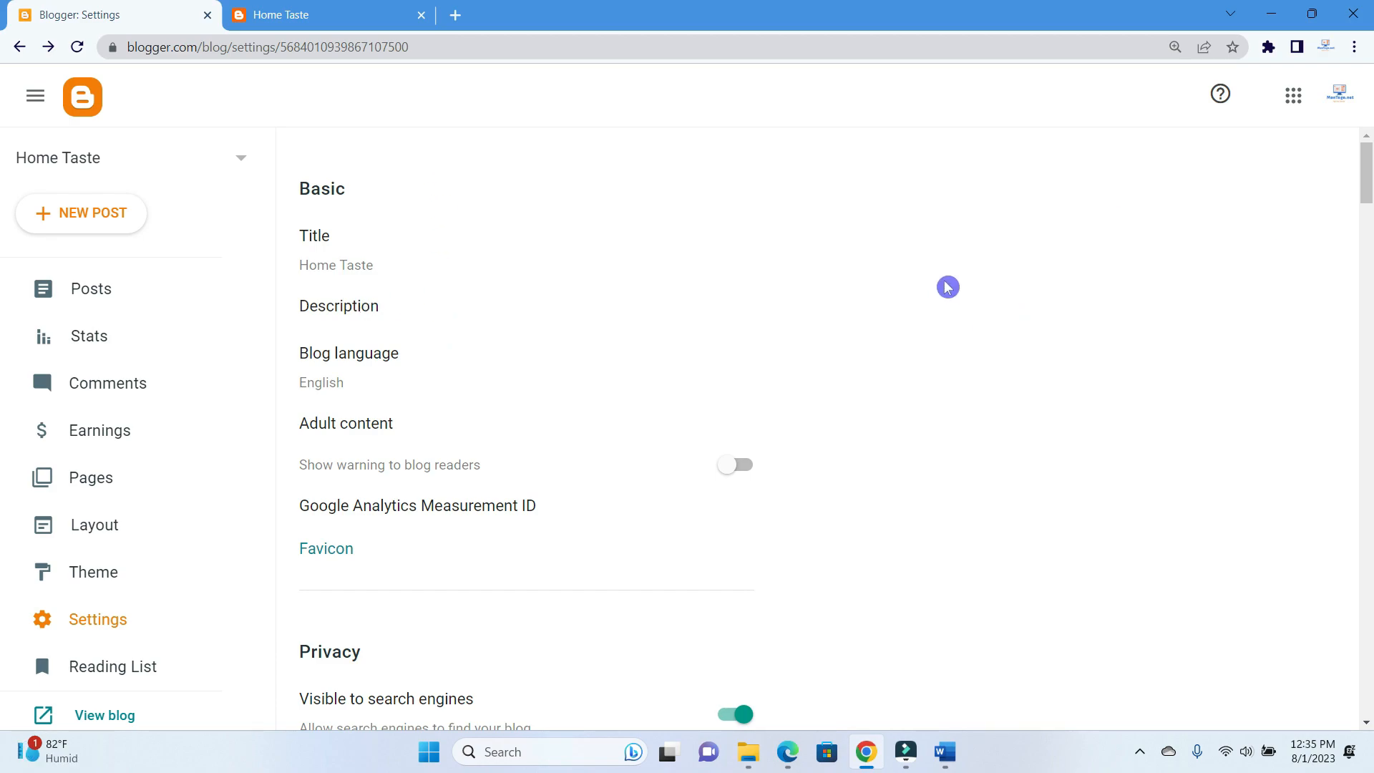
pyautogui.click(946, 751)
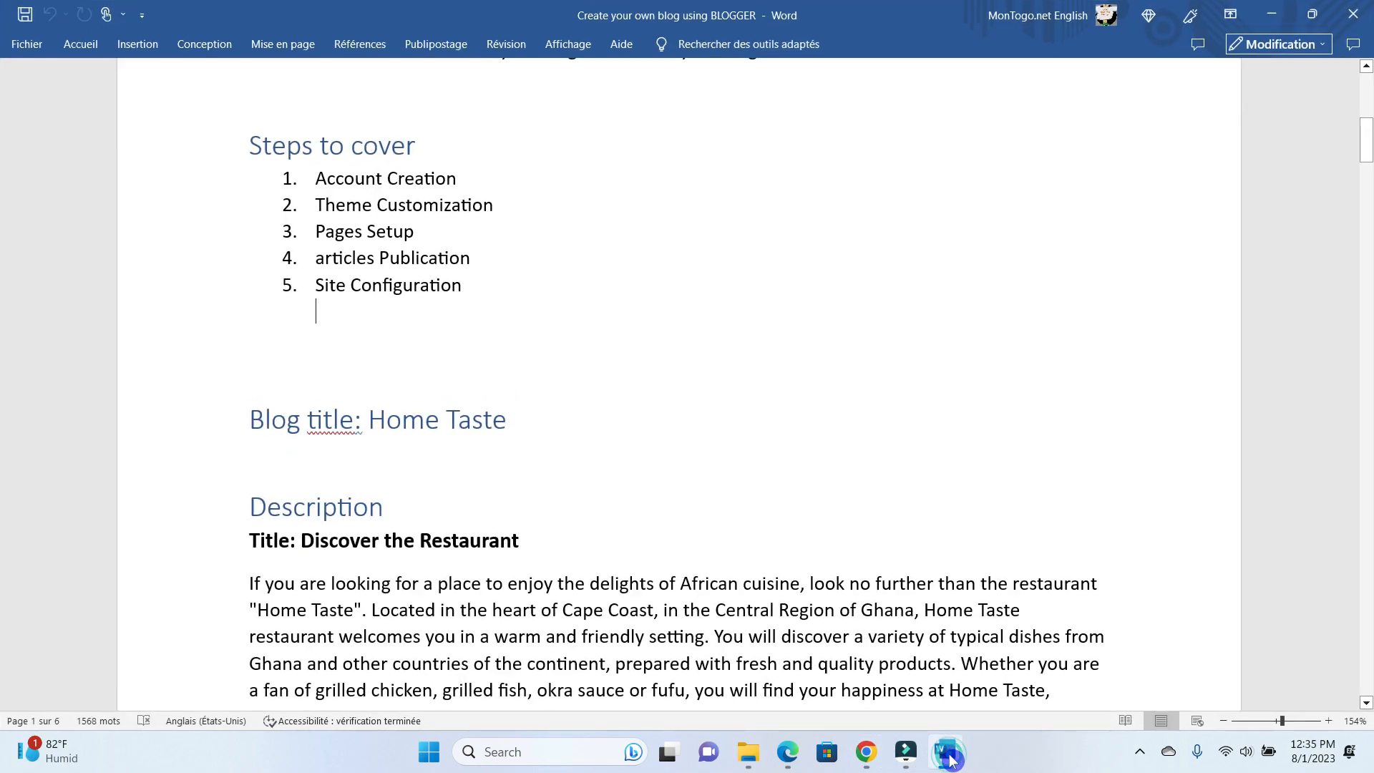
pyautogui.scroll(-1, 714, 522)
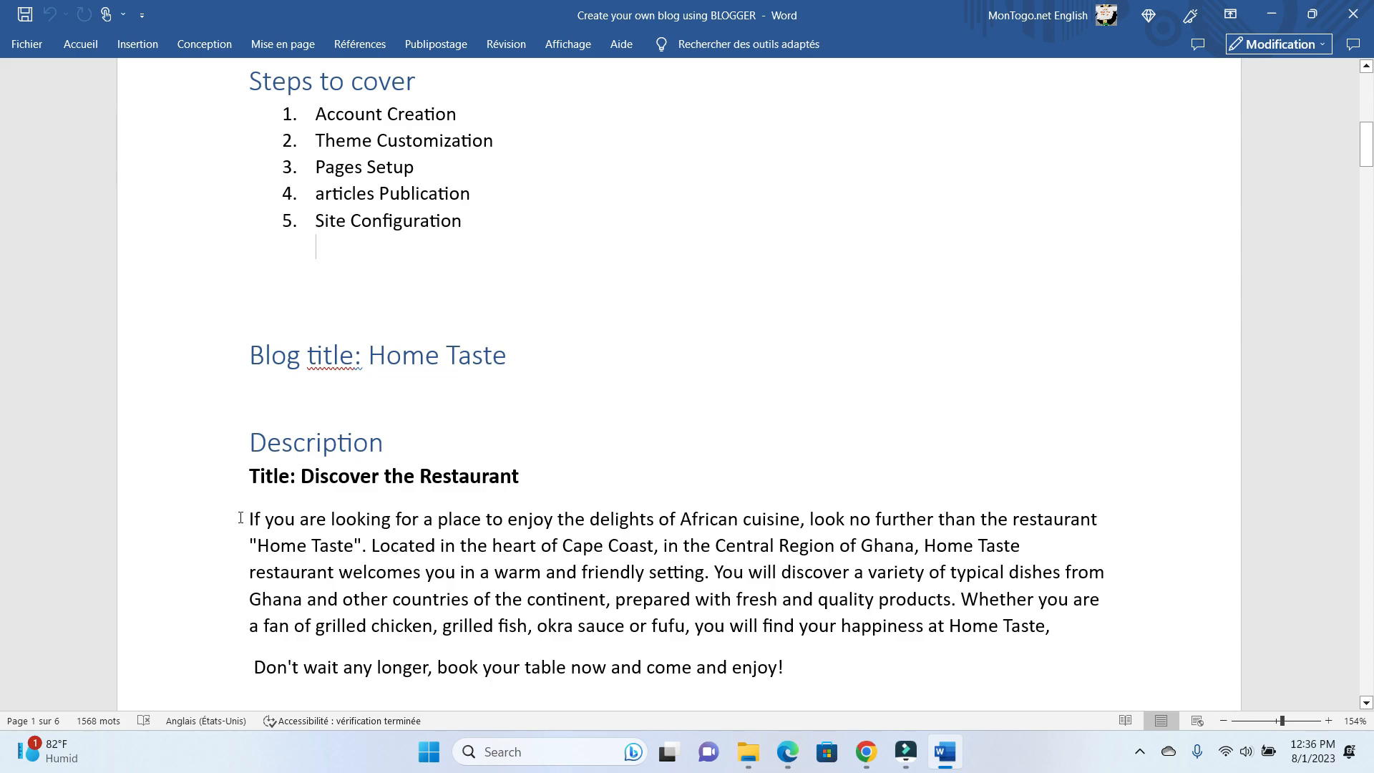
pyautogui.moveTo(269, 529); pyautogui.dragTo(355, 542)
pyautogui.hotkey('ctrl', 'c')
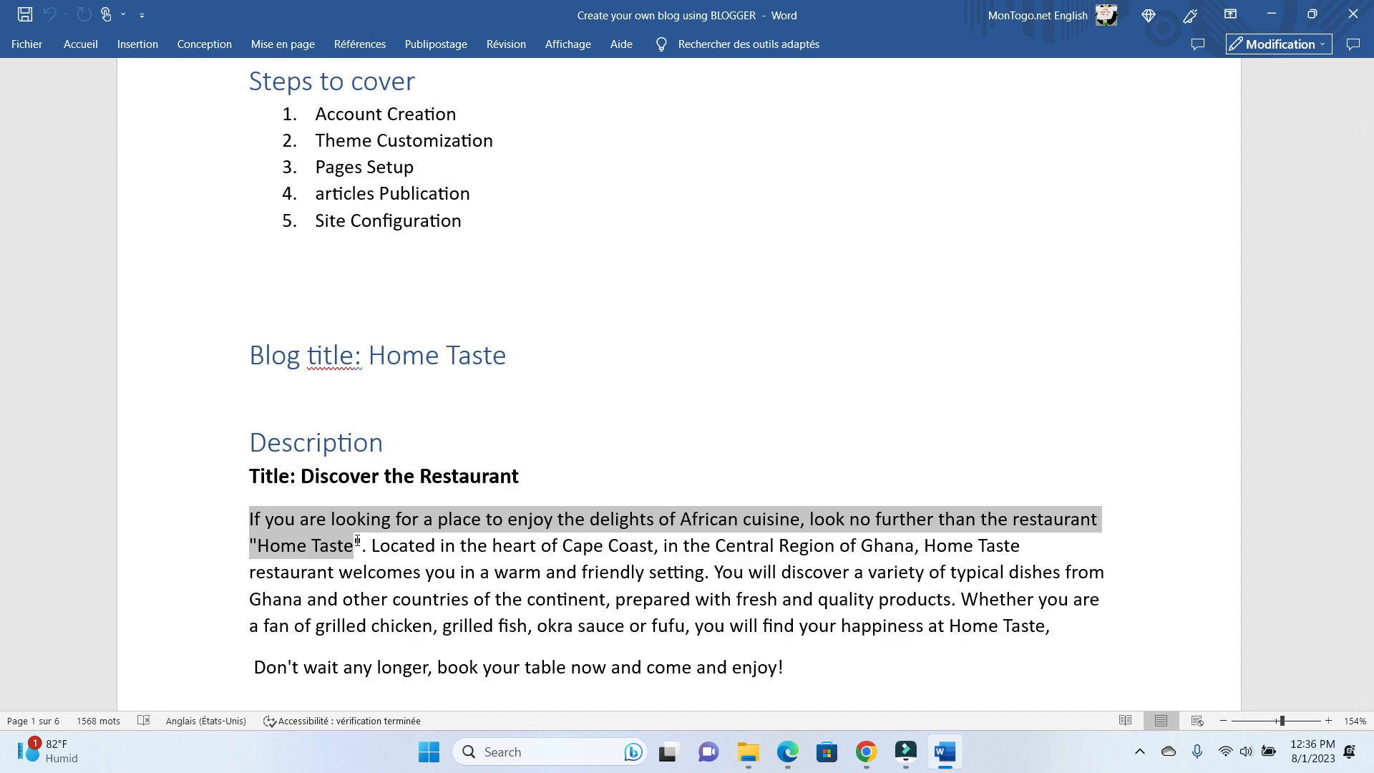
pyautogui.moveTo(357, 540); pyautogui.dragTo(361, 540)
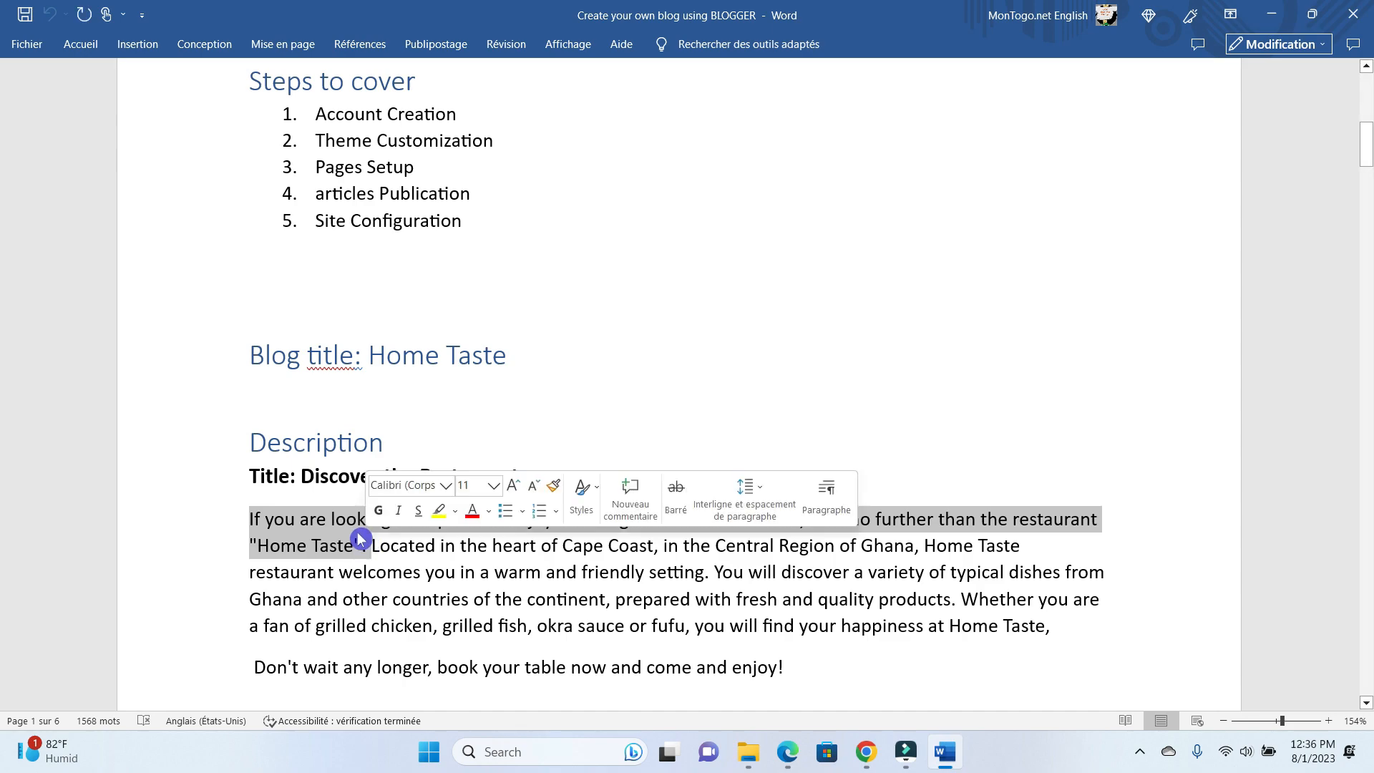
pyautogui.rightClick(353, 536)
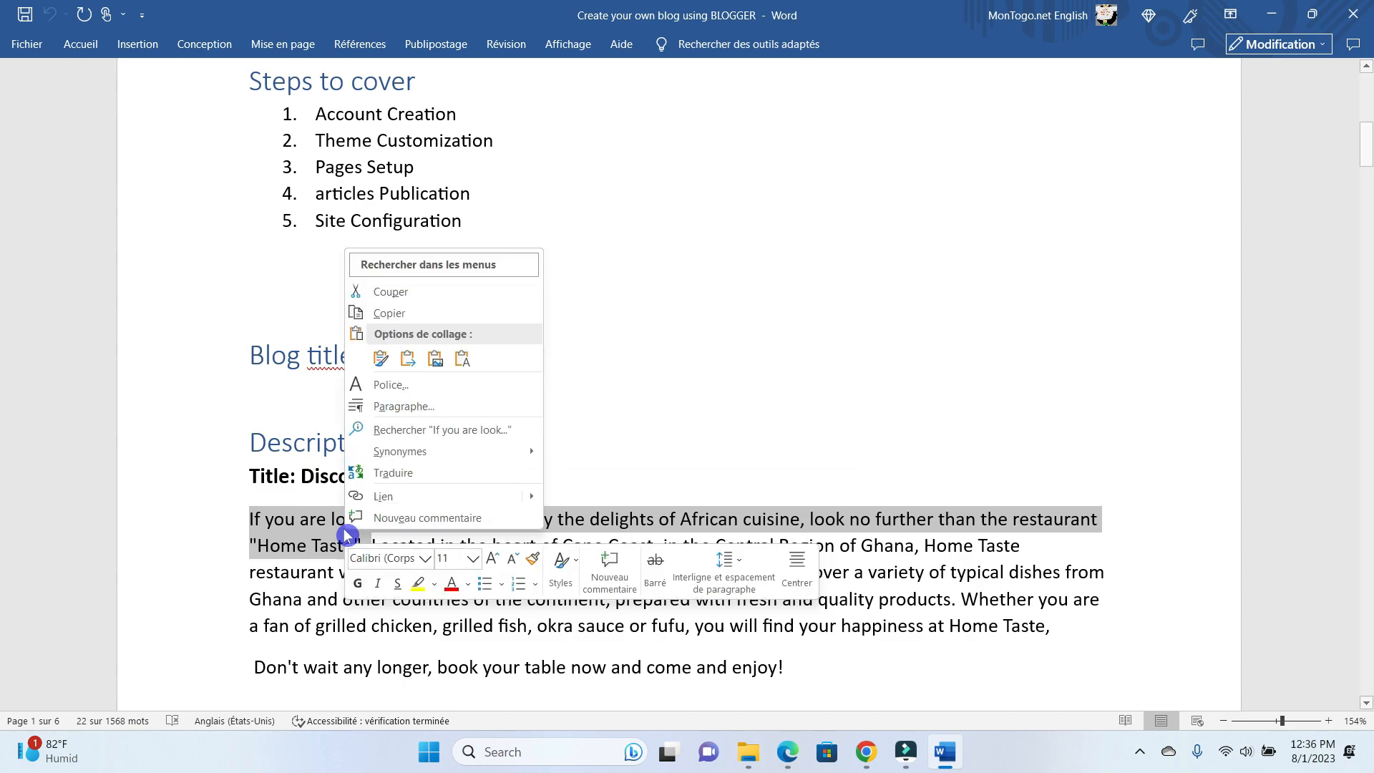
pyautogui.click(398, 317)
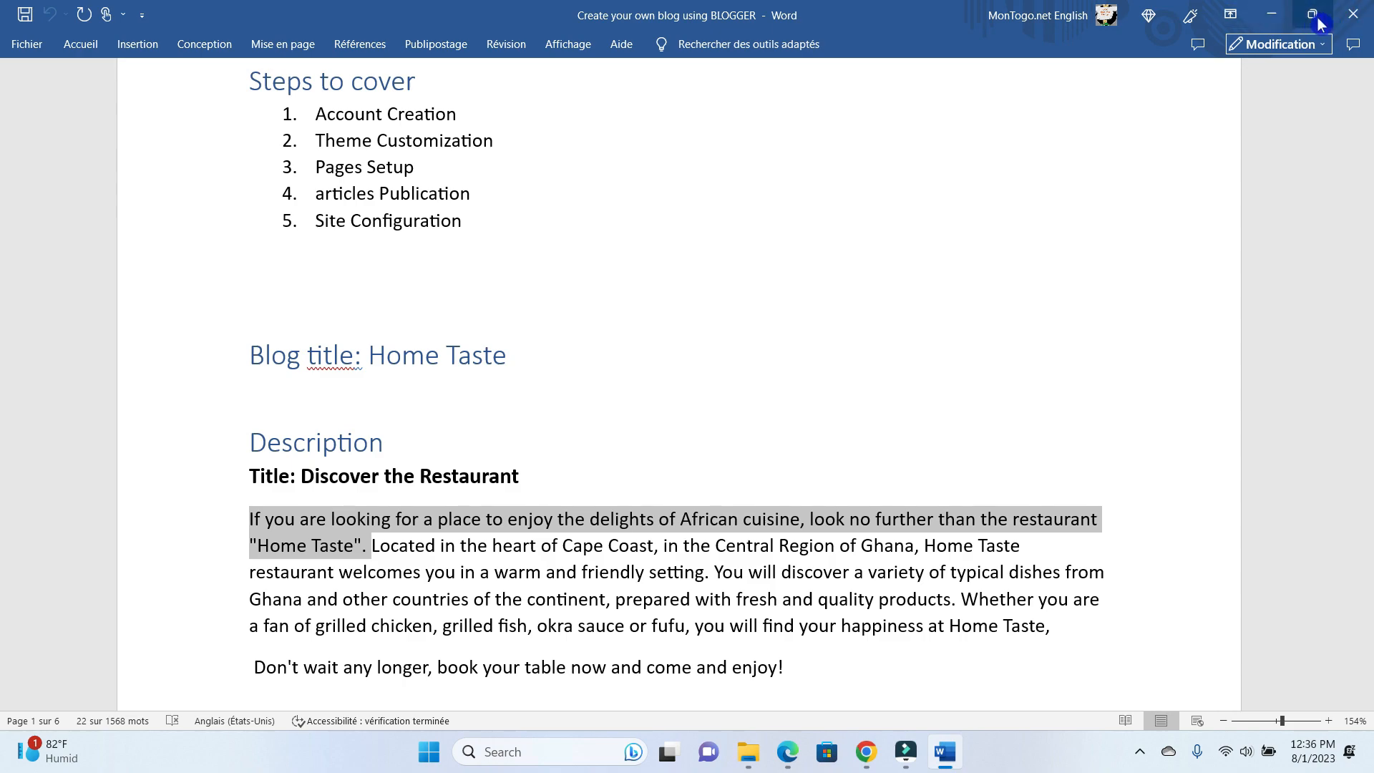
# Back in the Blogger settings, set the blog description to the copied sentence about African cuisine at "Home Taste" and save it
pyautogui.click(1266, 21)
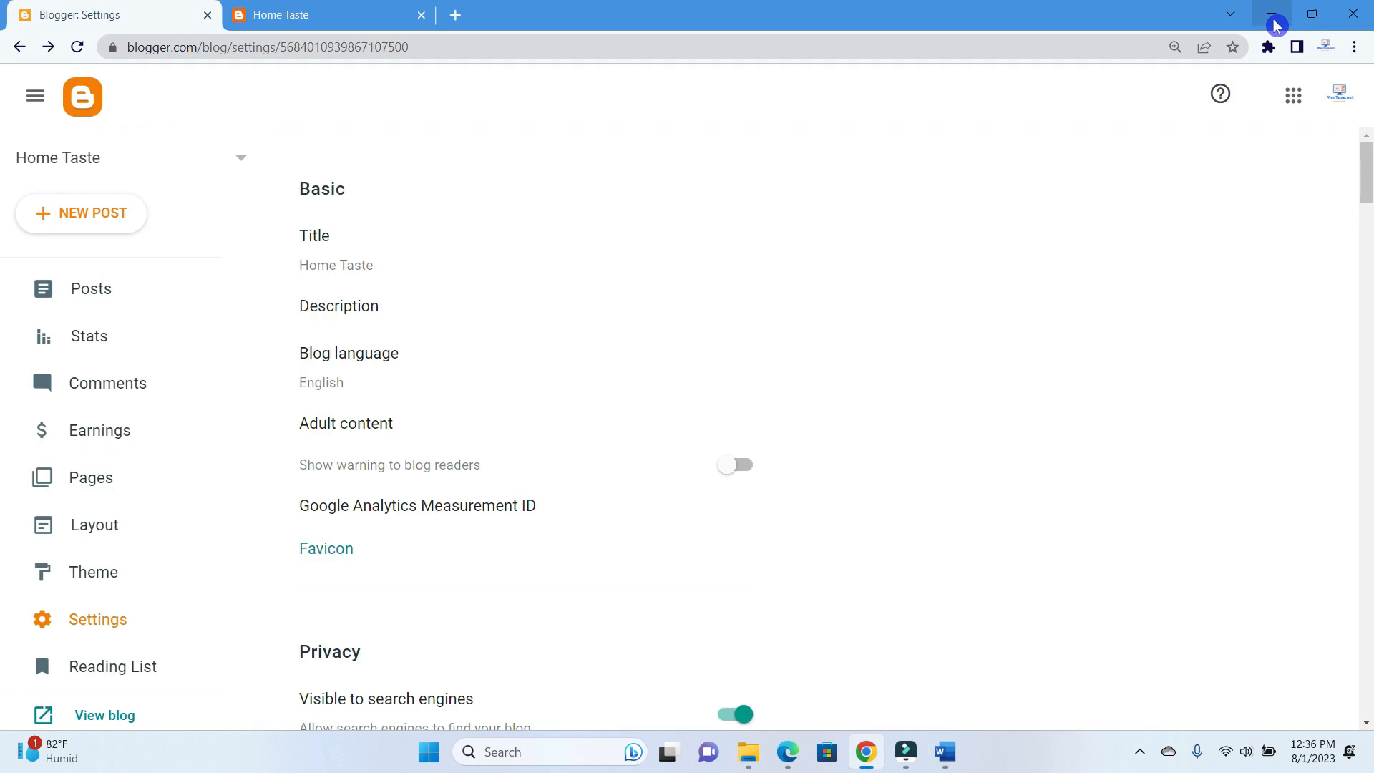
pyautogui.click(358, 309)
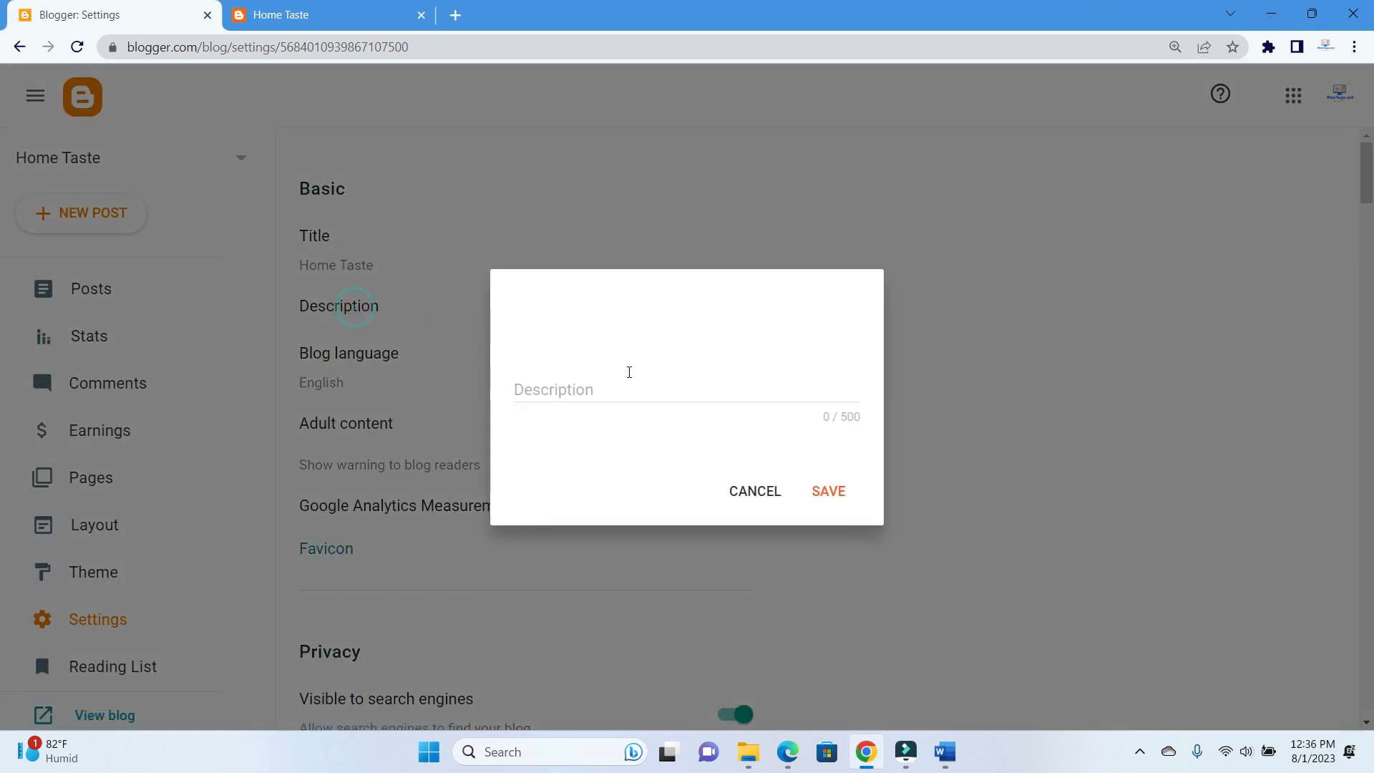
pyautogui.hotkey('ctrl', 'v')
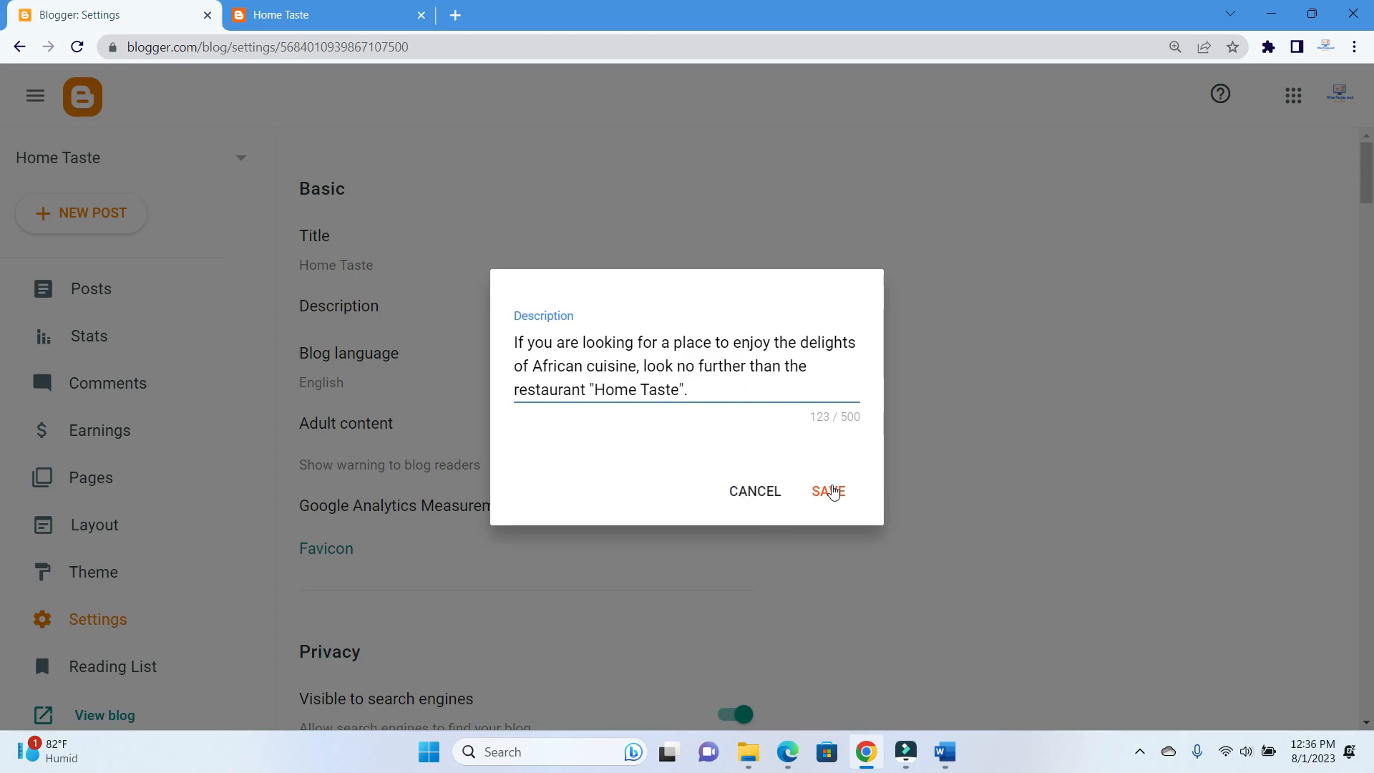
pyautogui.click(834, 491)
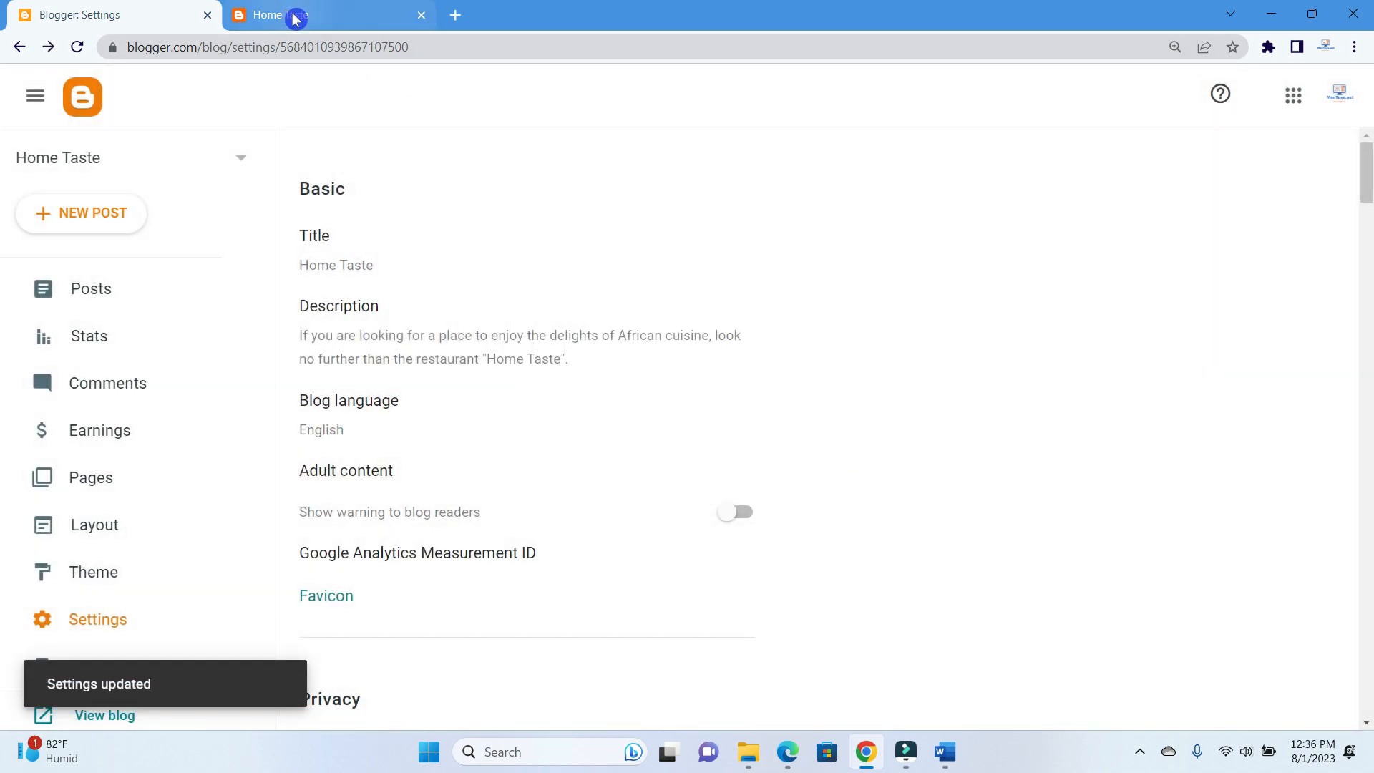
# Switch to the live Home Taste blog and reload it to examine the header with the new description
pyautogui.click(296, 20)
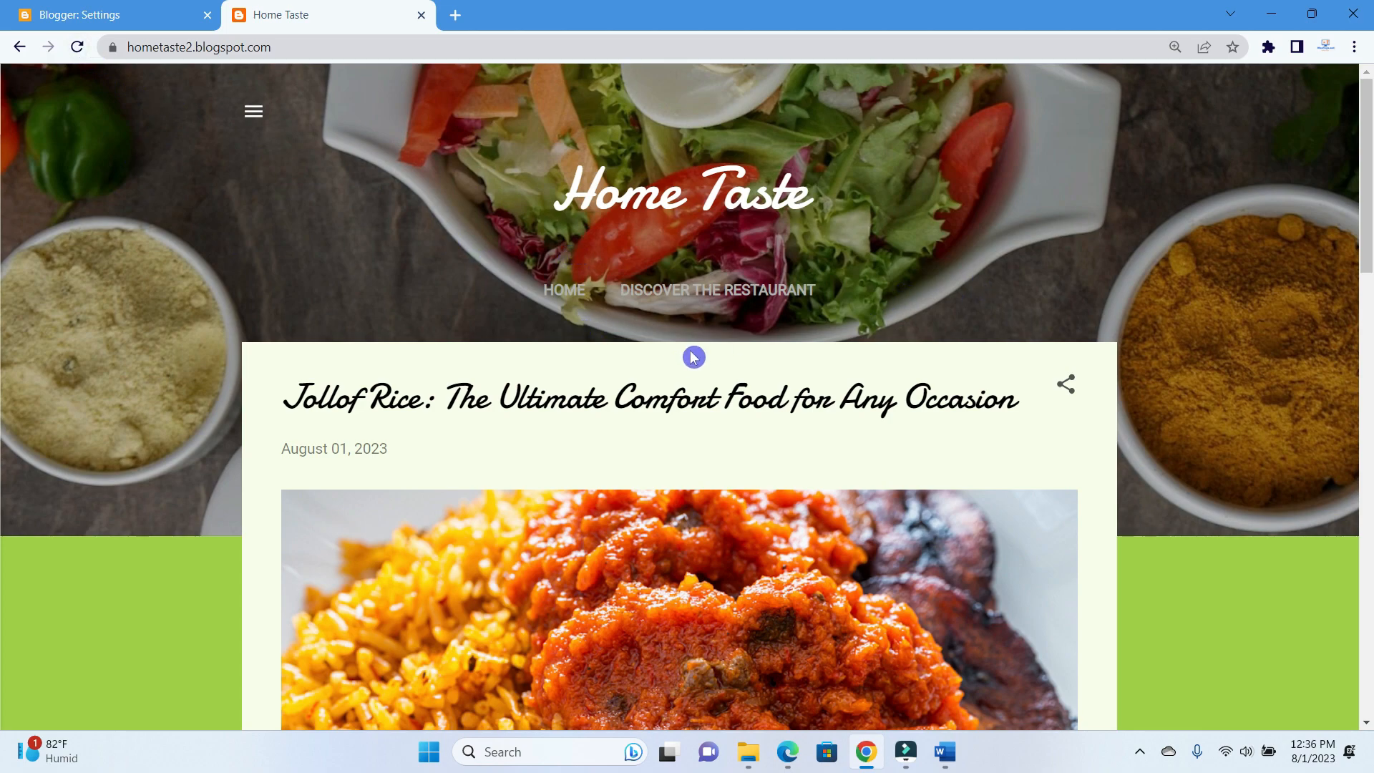
pyautogui.click(80, 47)
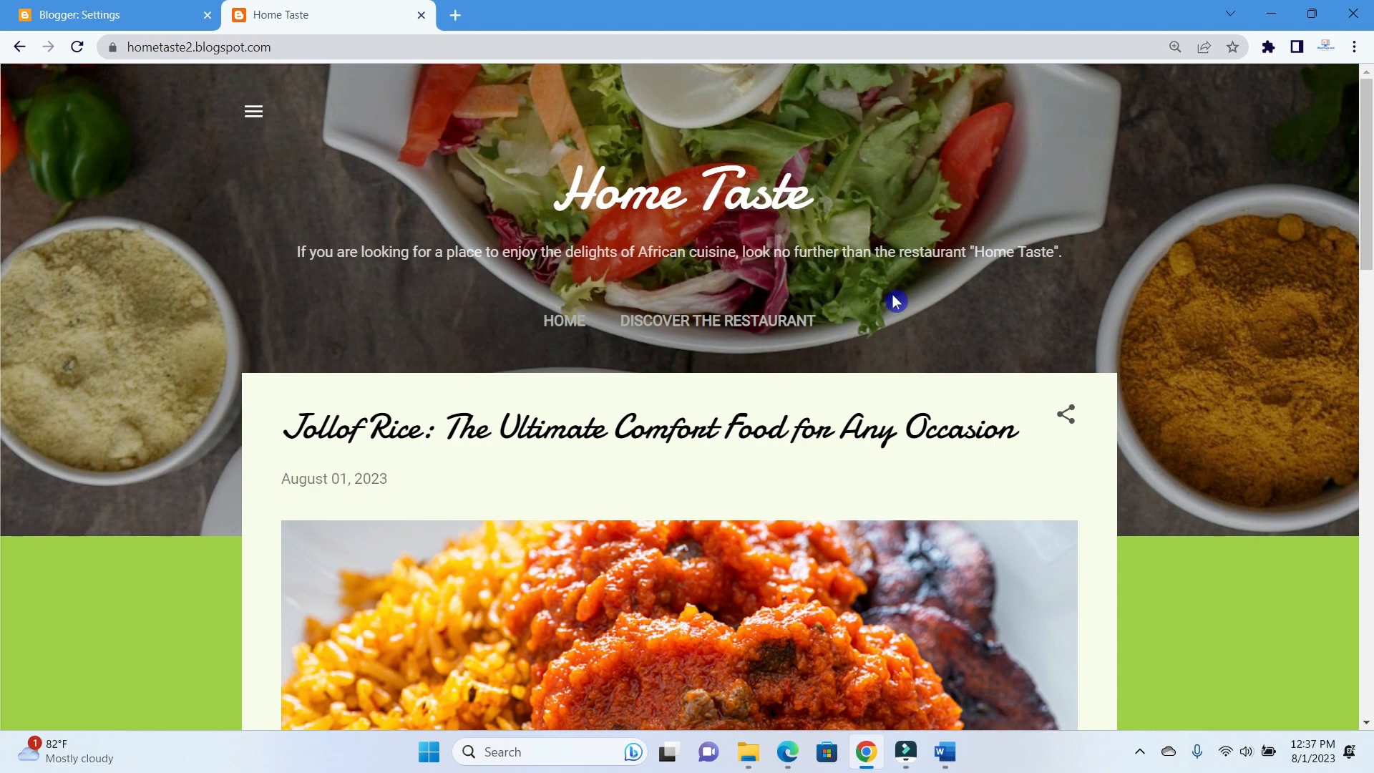
pyautogui.scroll(-1, 803, 396)
pyautogui.scroll(1, 803, 396)
pyautogui.scroll(-2, 1001, 245)
pyautogui.scroll(2, 935, 282)
# Return to the Blogger settings, browse the available blog languages and close the list without changing the selection
pyautogui.click(111, 13)
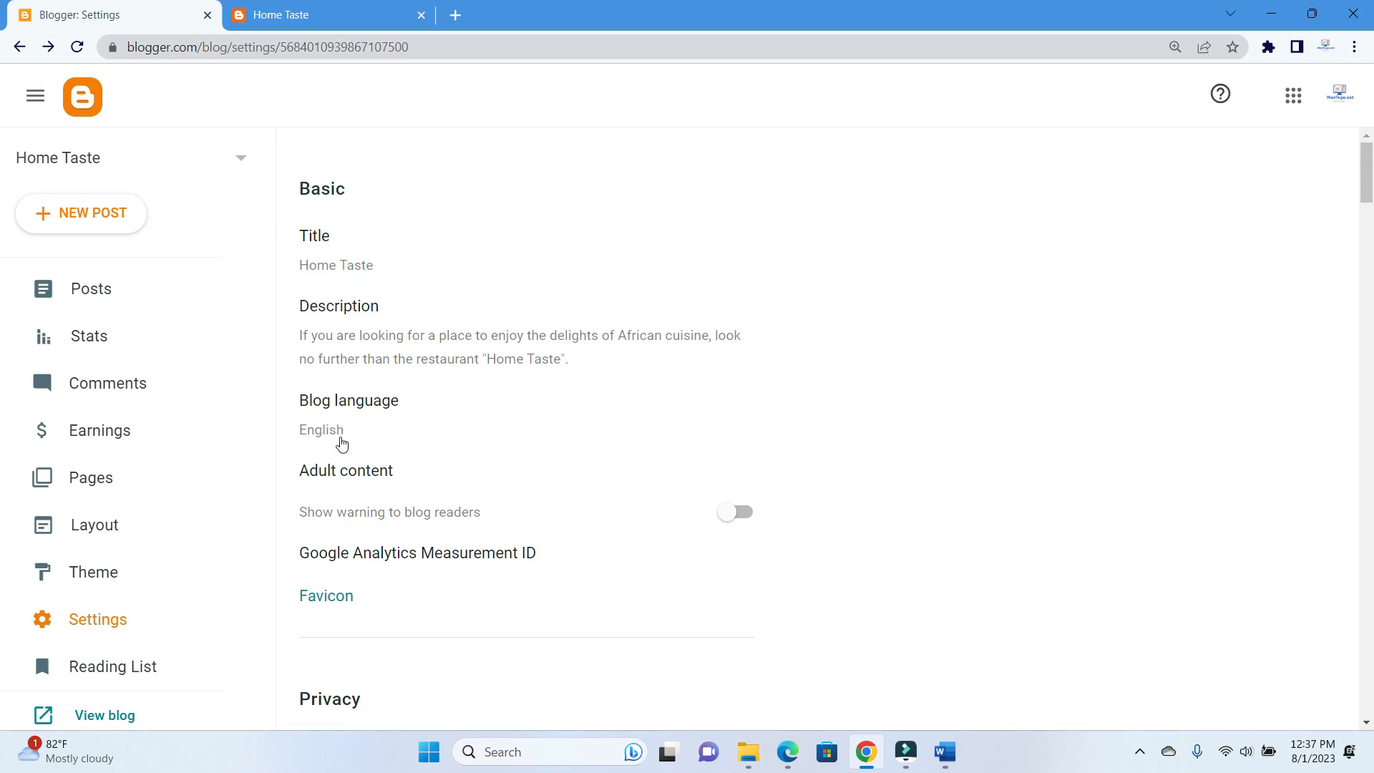
pyautogui.click(360, 387)
pyautogui.click(361, 402)
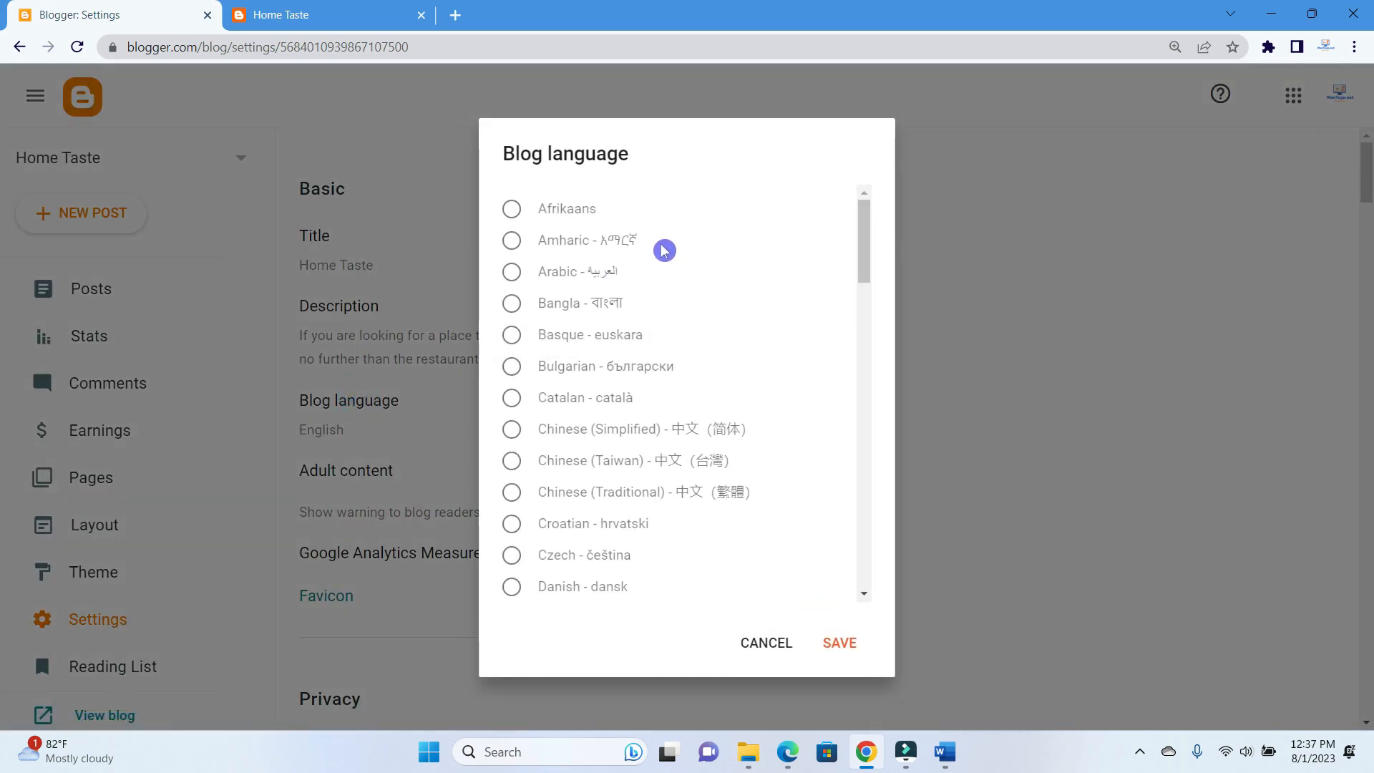
pyautogui.scroll(-9, 664, 250)
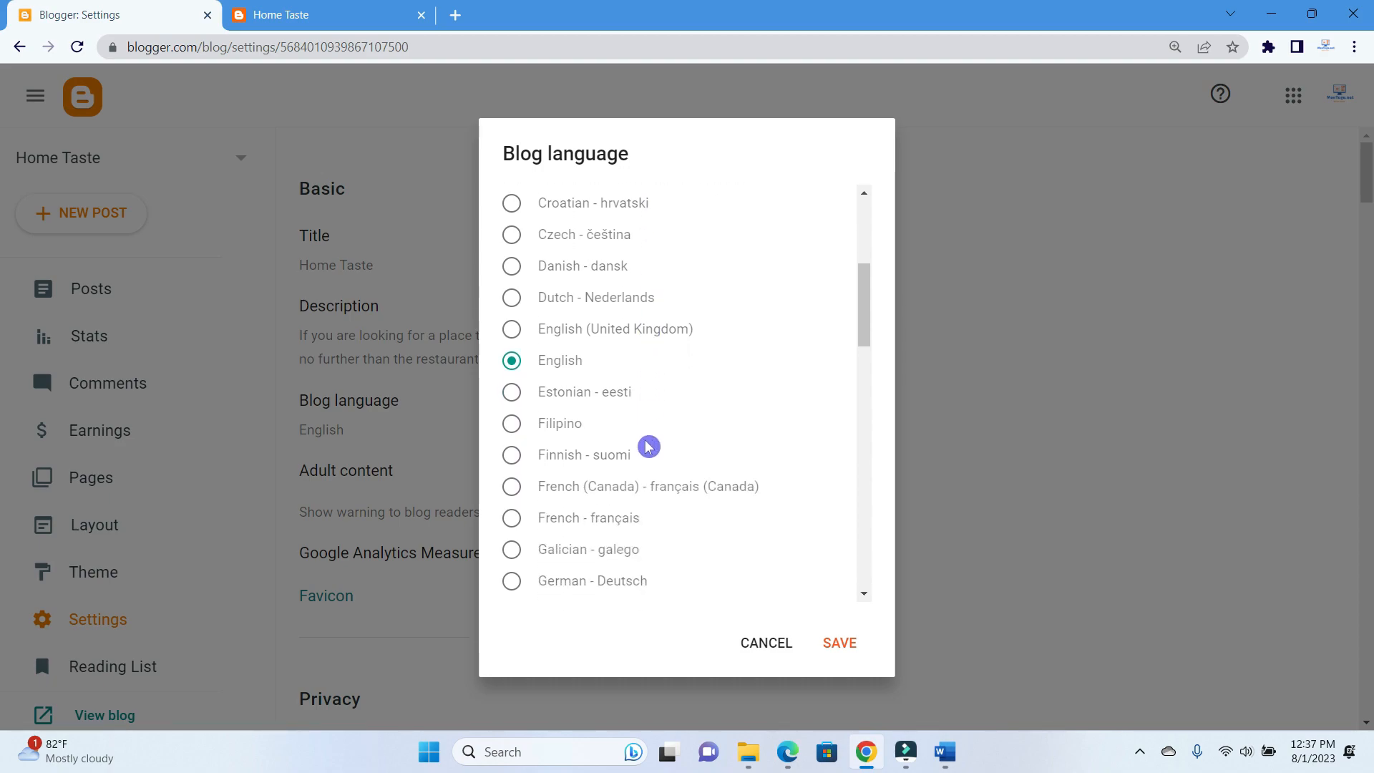
pyautogui.scroll(-5, 666, 542)
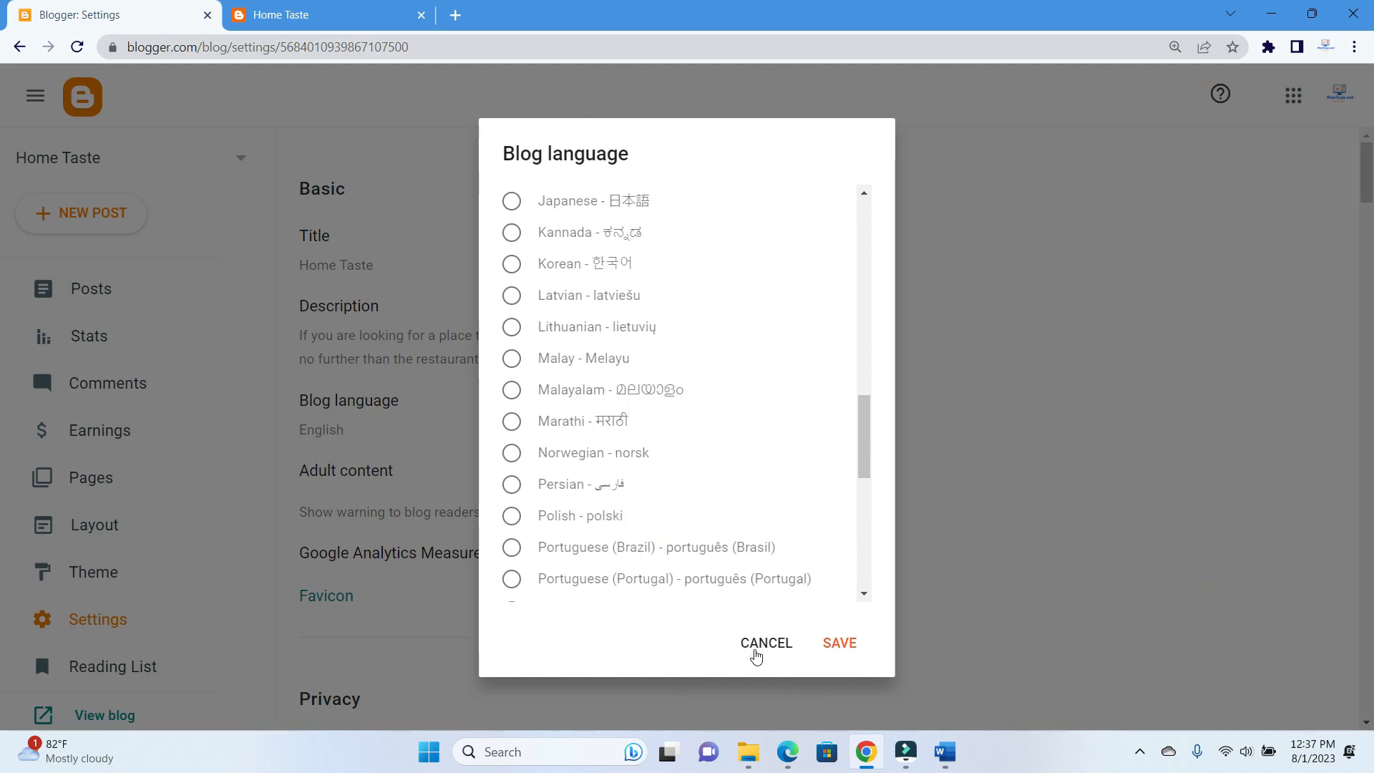
pyautogui.click(762, 648)
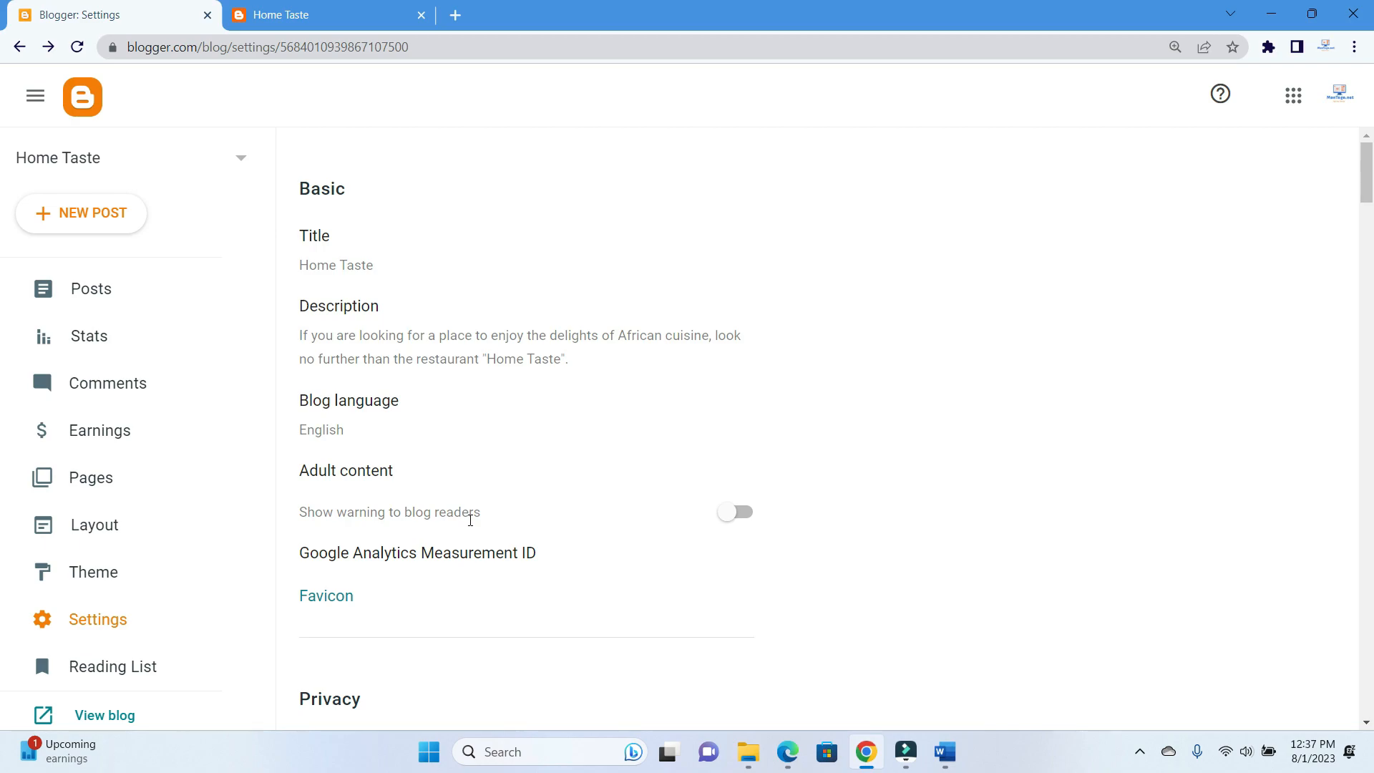
# Upload favicon.ico from the images folder as the blog's custom favicon and save it
pyautogui.click(502, 516)
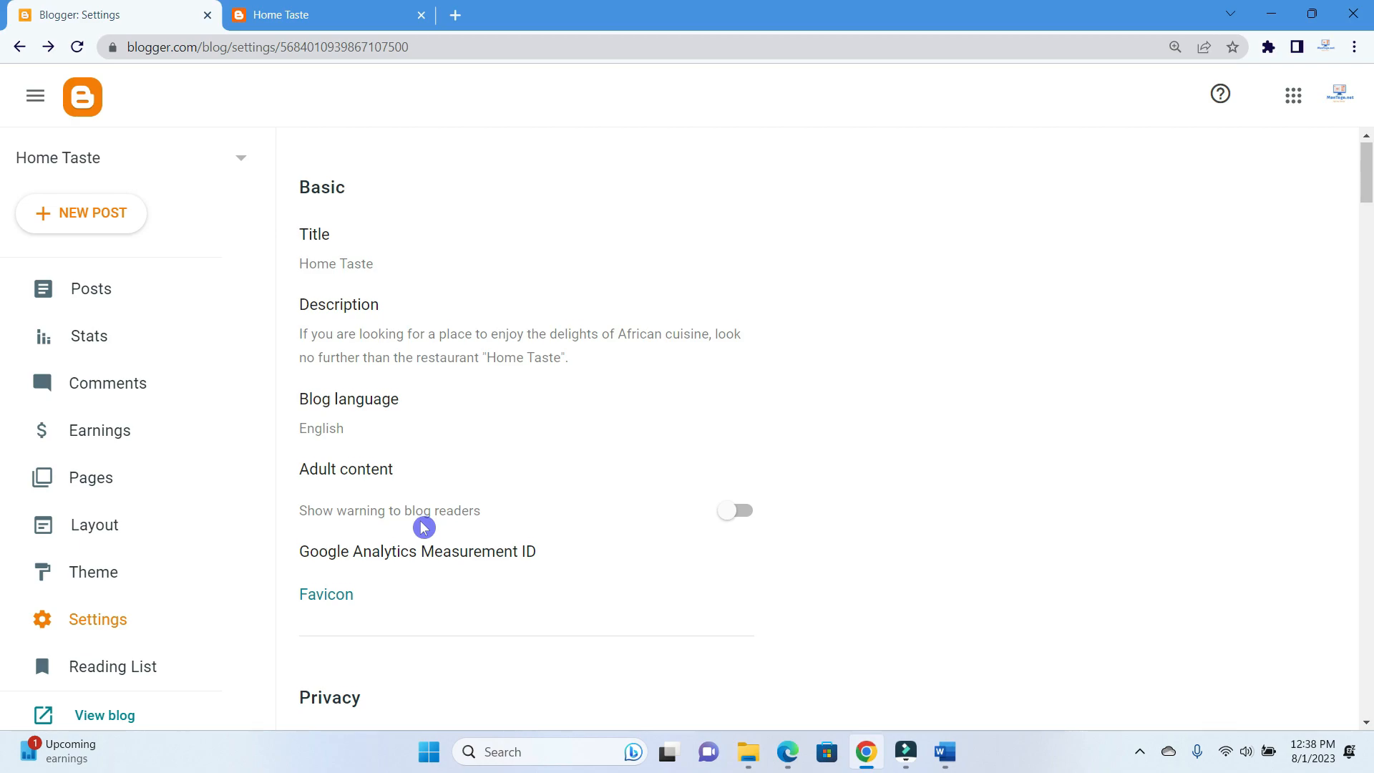
pyautogui.scroll(-1, 423, 526)
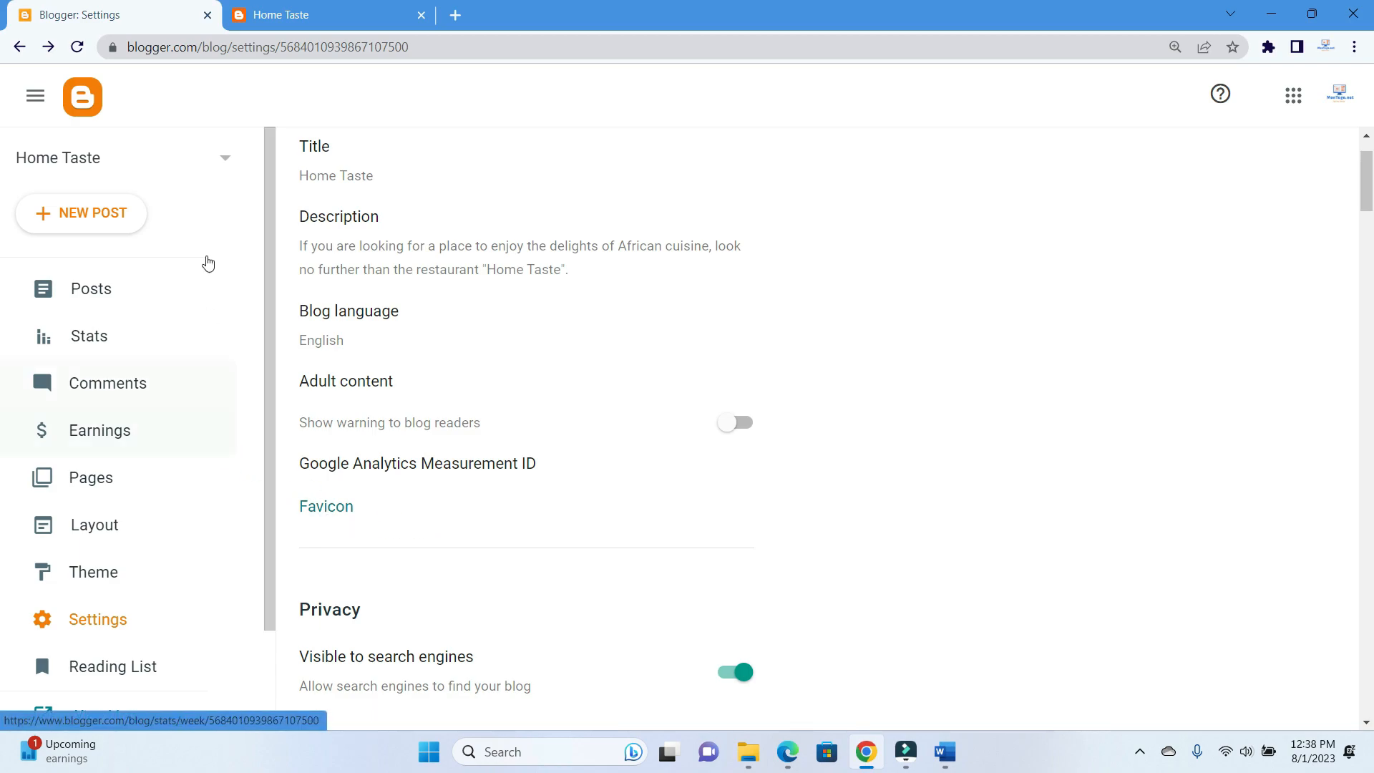
pyautogui.moveTo(244, 29)
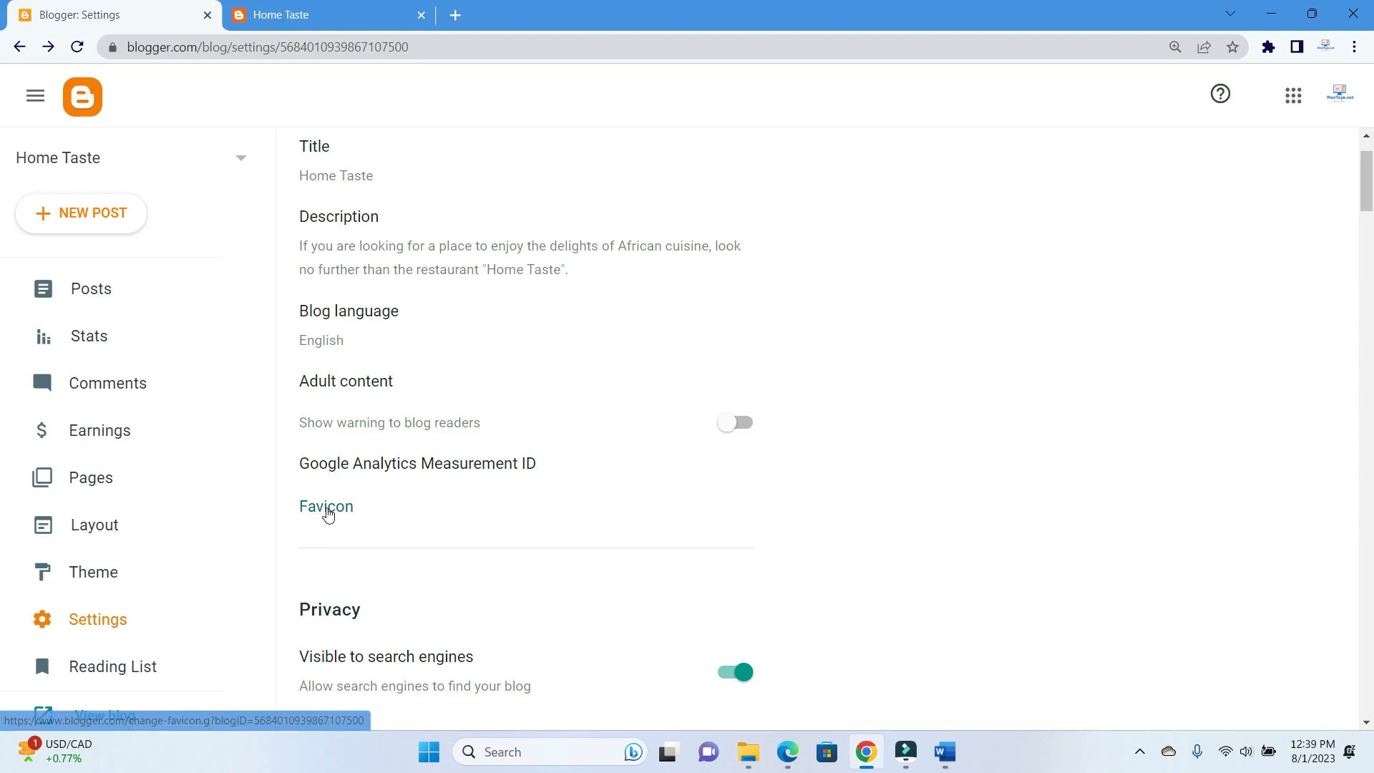
pyautogui.click(328, 511)
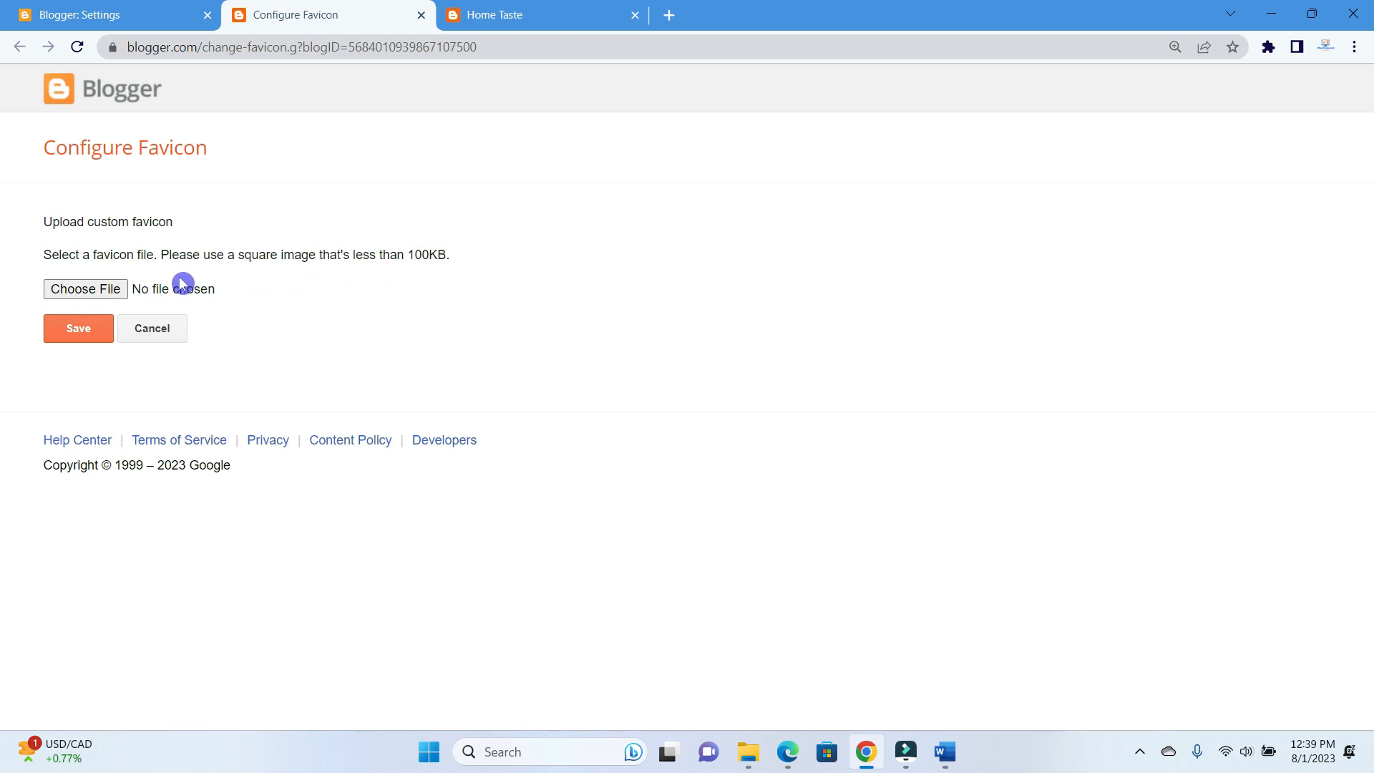
pyautogui.click(109, 293)
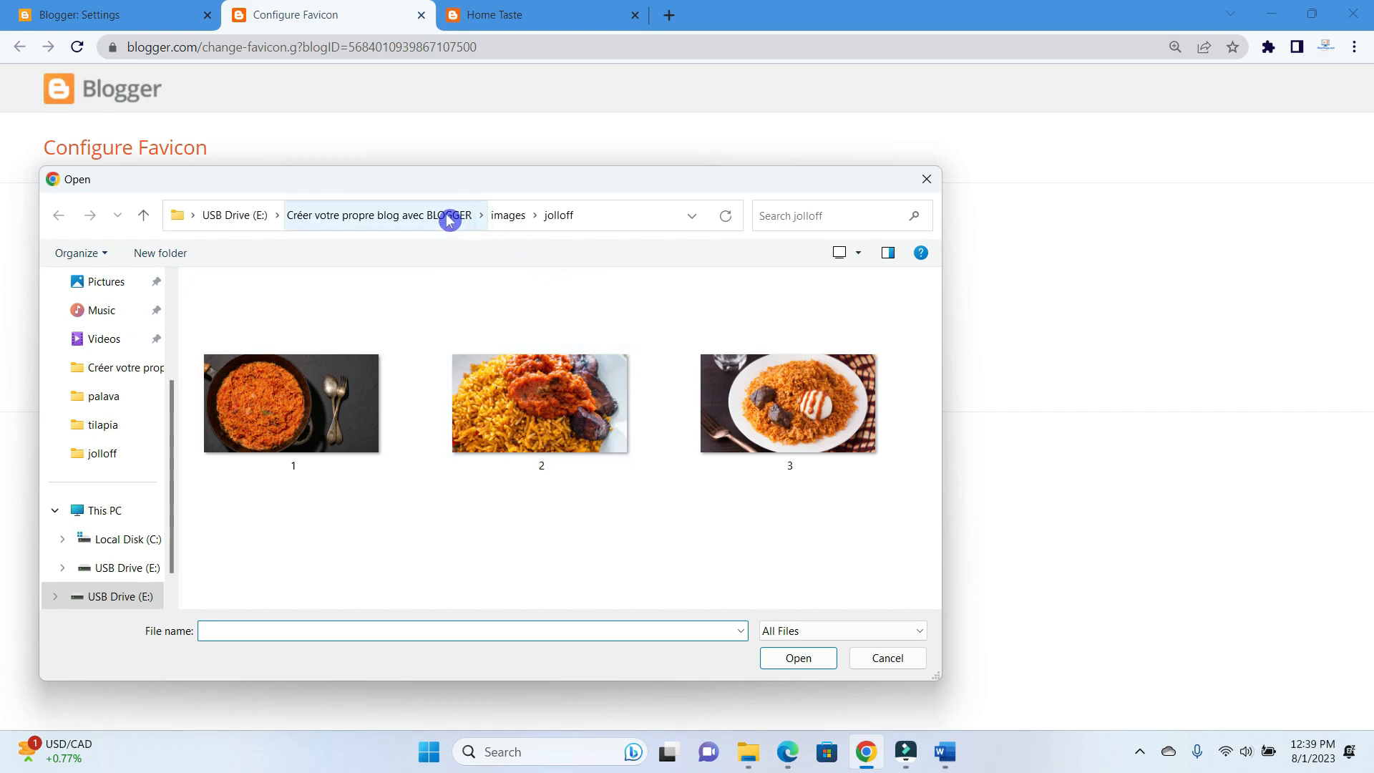
pyautogui.click(505, 215)
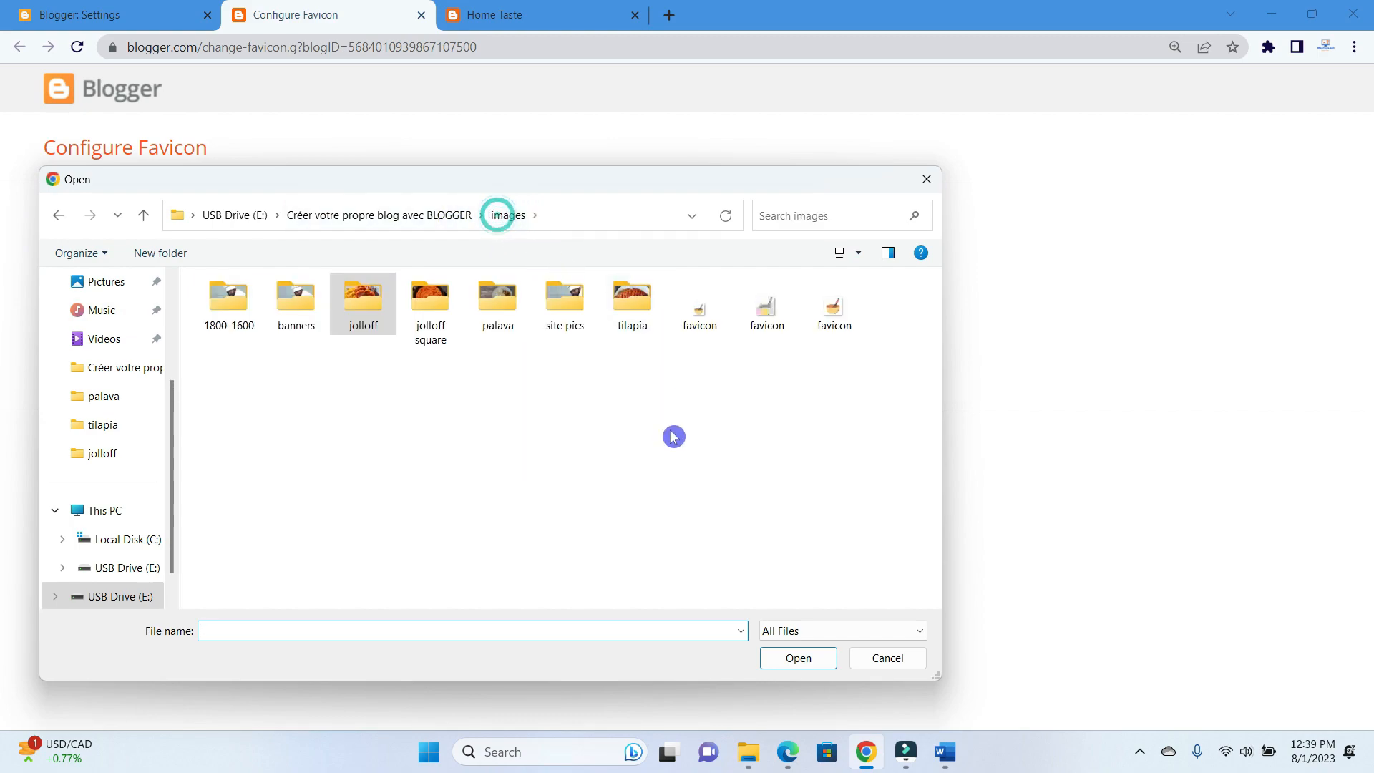
pyautogui.click(695, 319)
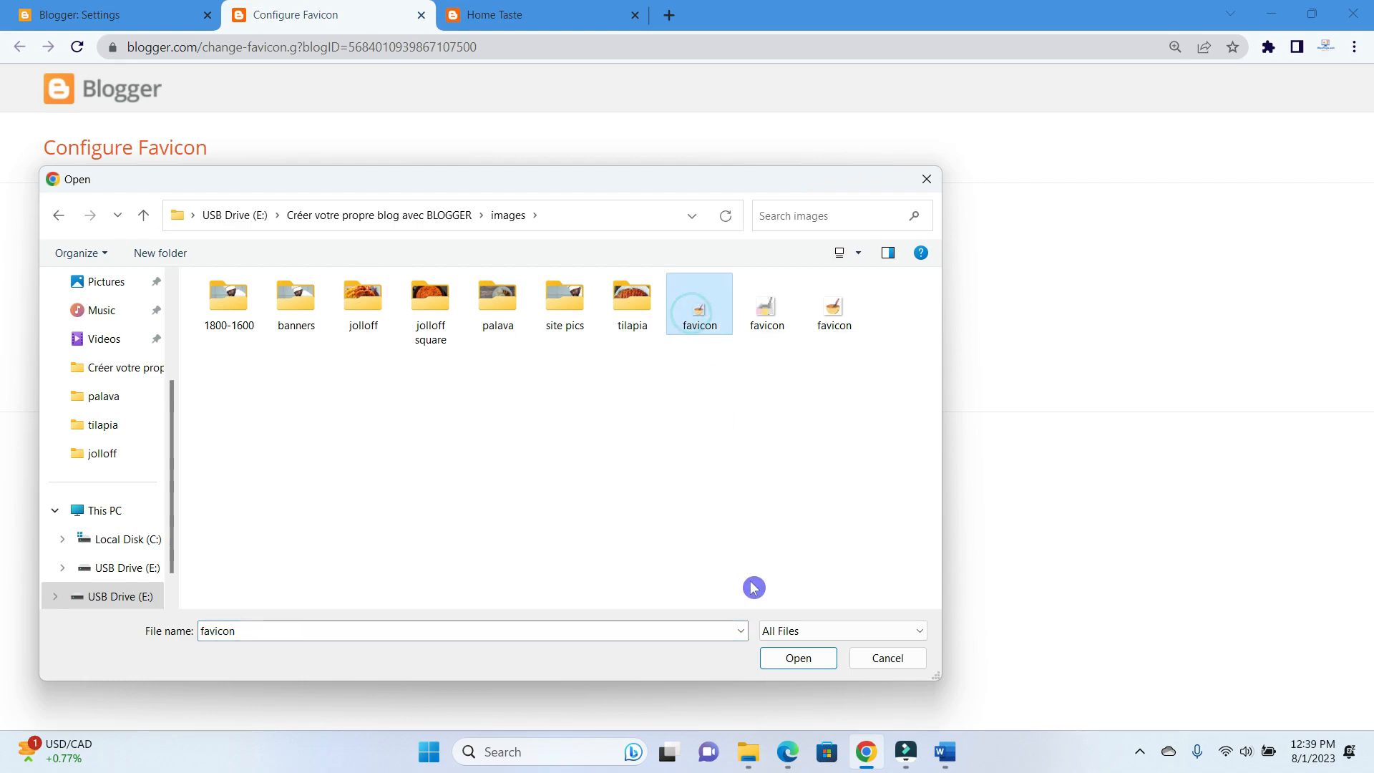
pyautogui.click(794, 664)
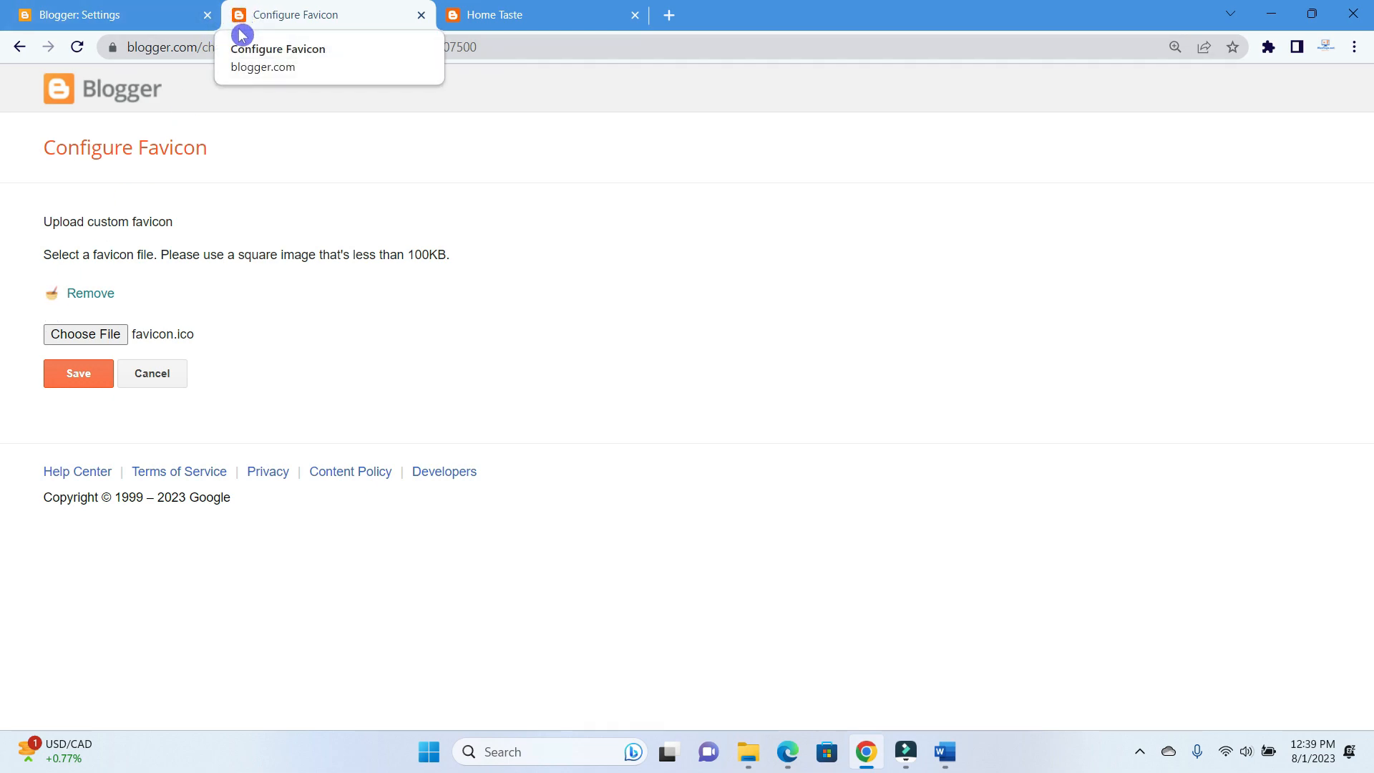
pyautogui.click(92, 382)
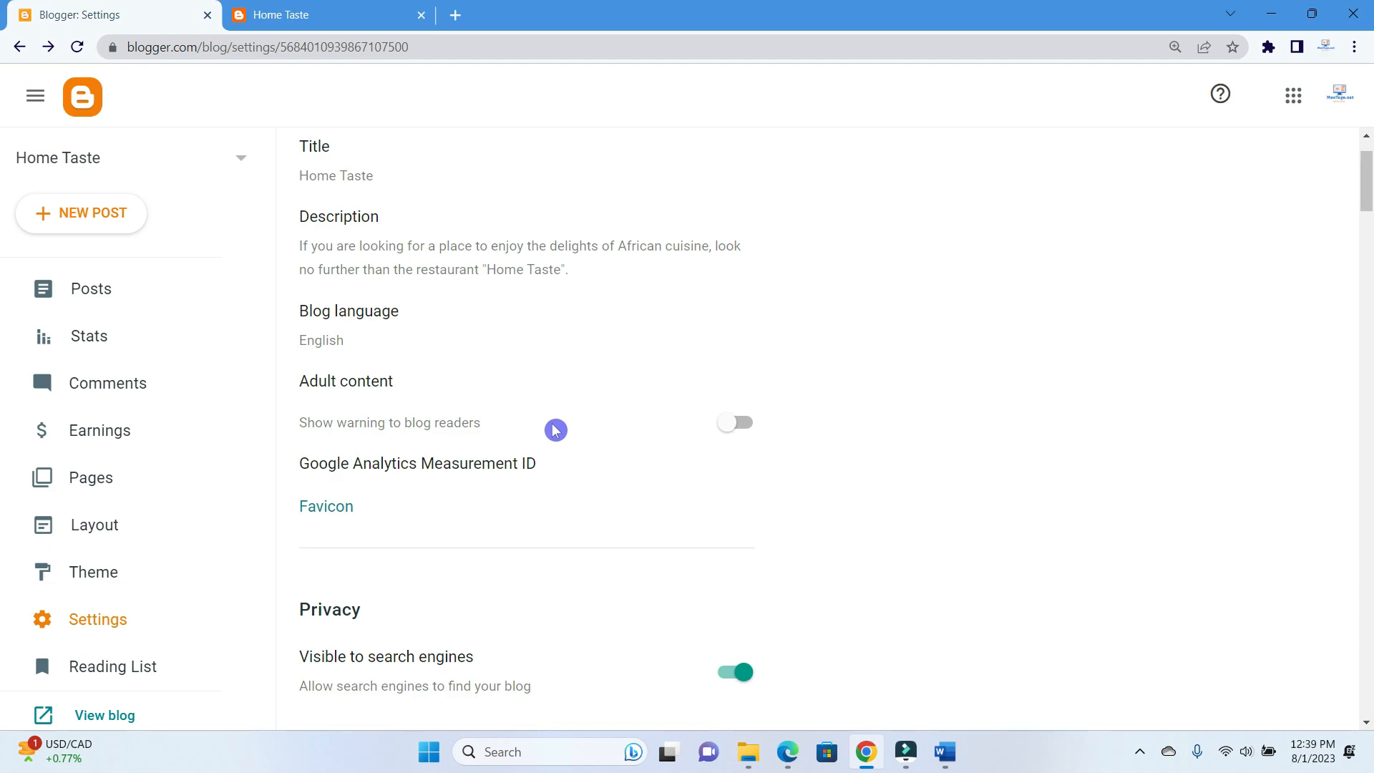
# Switch to the live Home Taste blog, reload it and copy its web address
pyautogui.scroll(-1, 543, 399)
pyautogui.scroll(1, 543, 402)
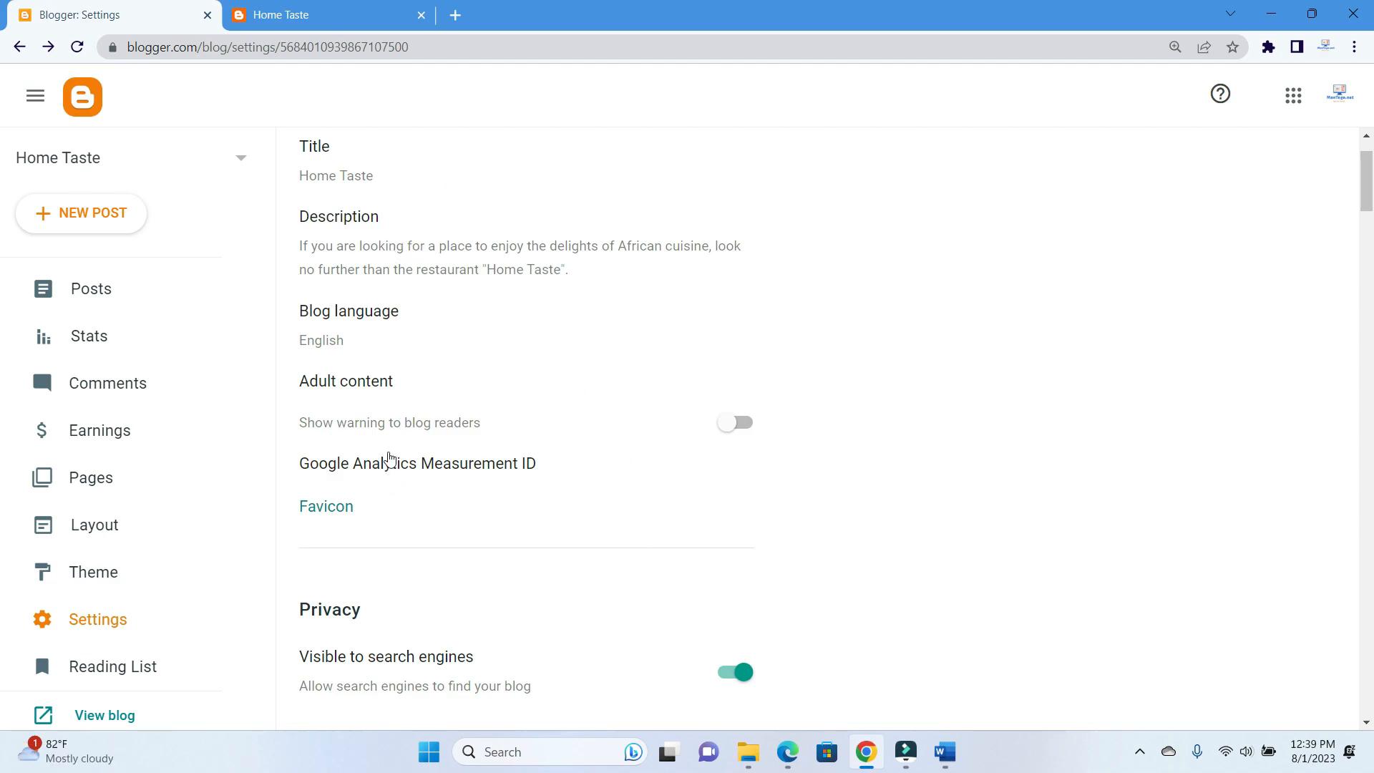
pyautogui.click(280, 14)
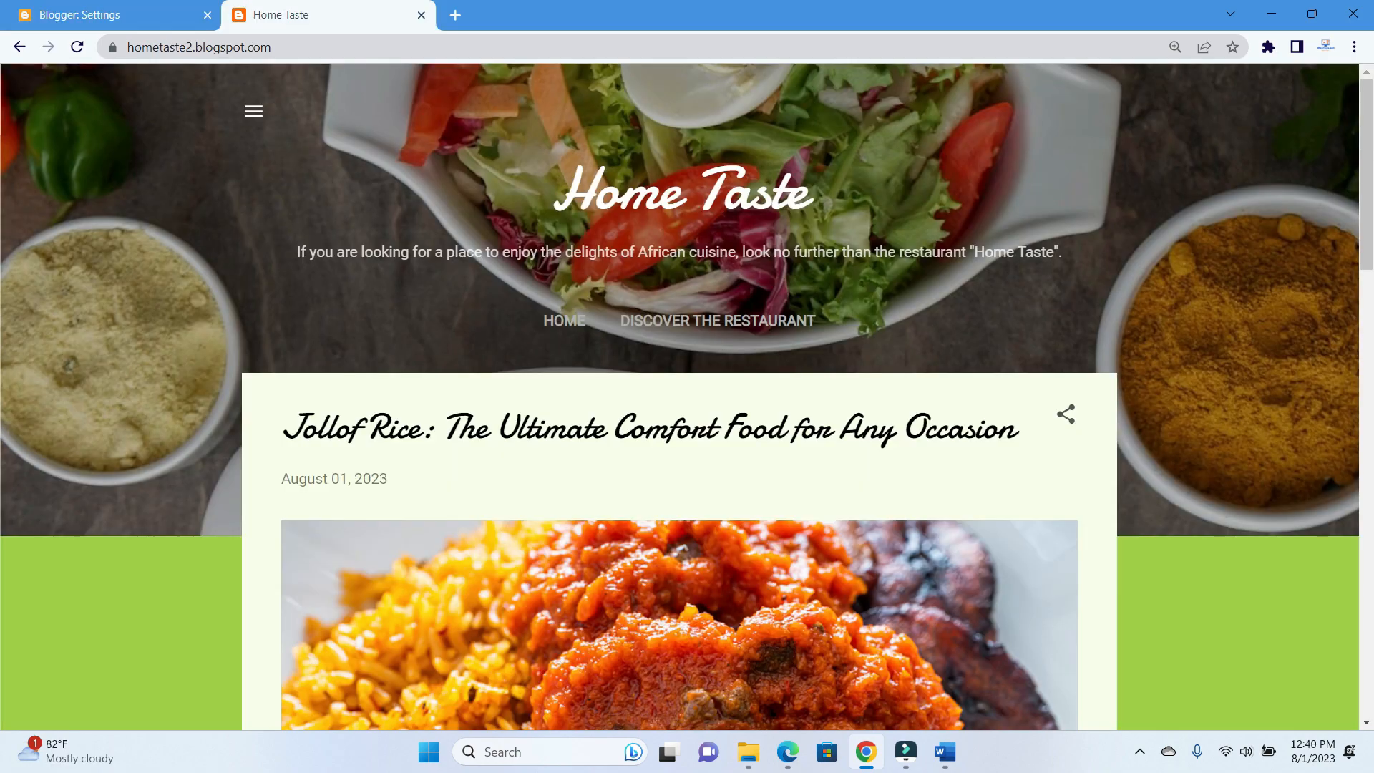
pyautogui.click(77, 47)
pyautogui.click(215, 47)
pyautogui.hotkey('ctrl', 'c')
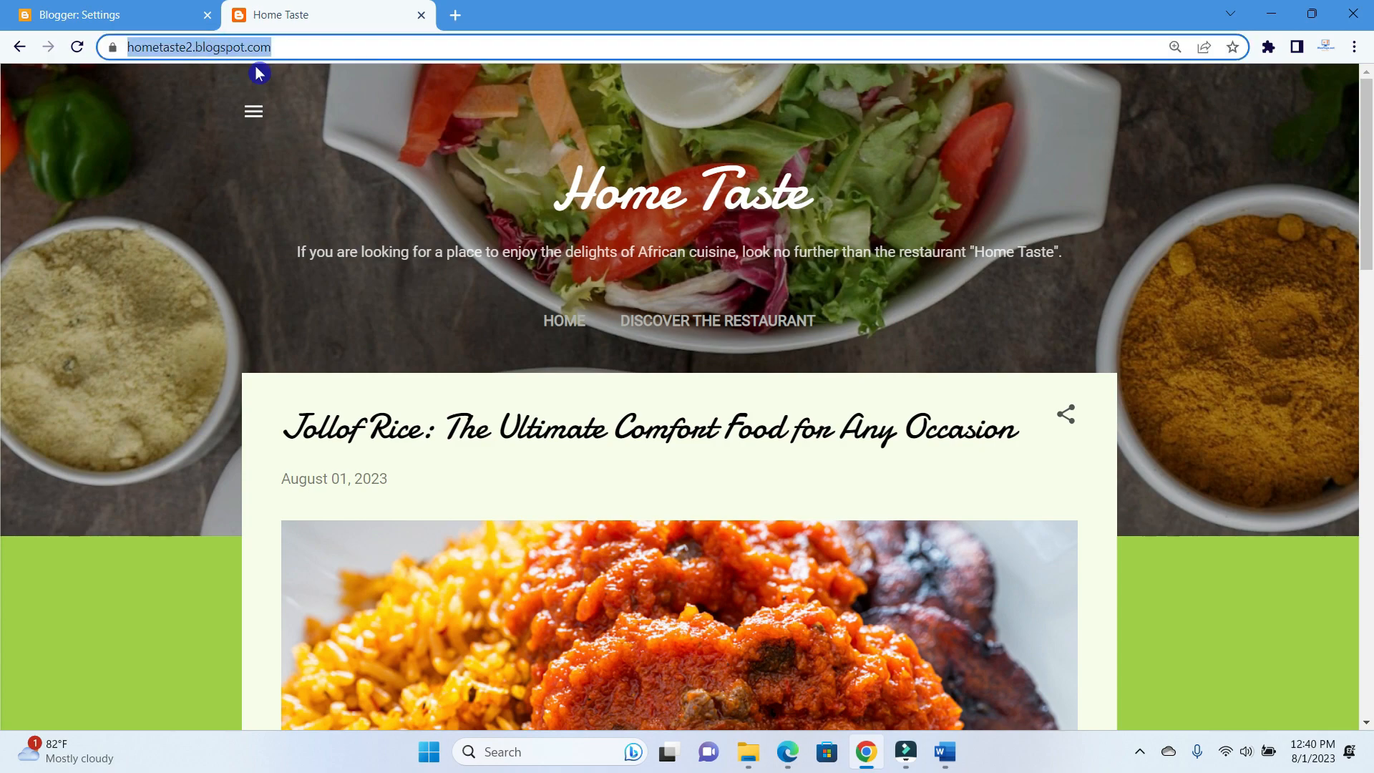
# Switch to Microsoft Edge, load the copied blog address in a new tab and reload it to check the favicon
pyautogui.click(782, 765)
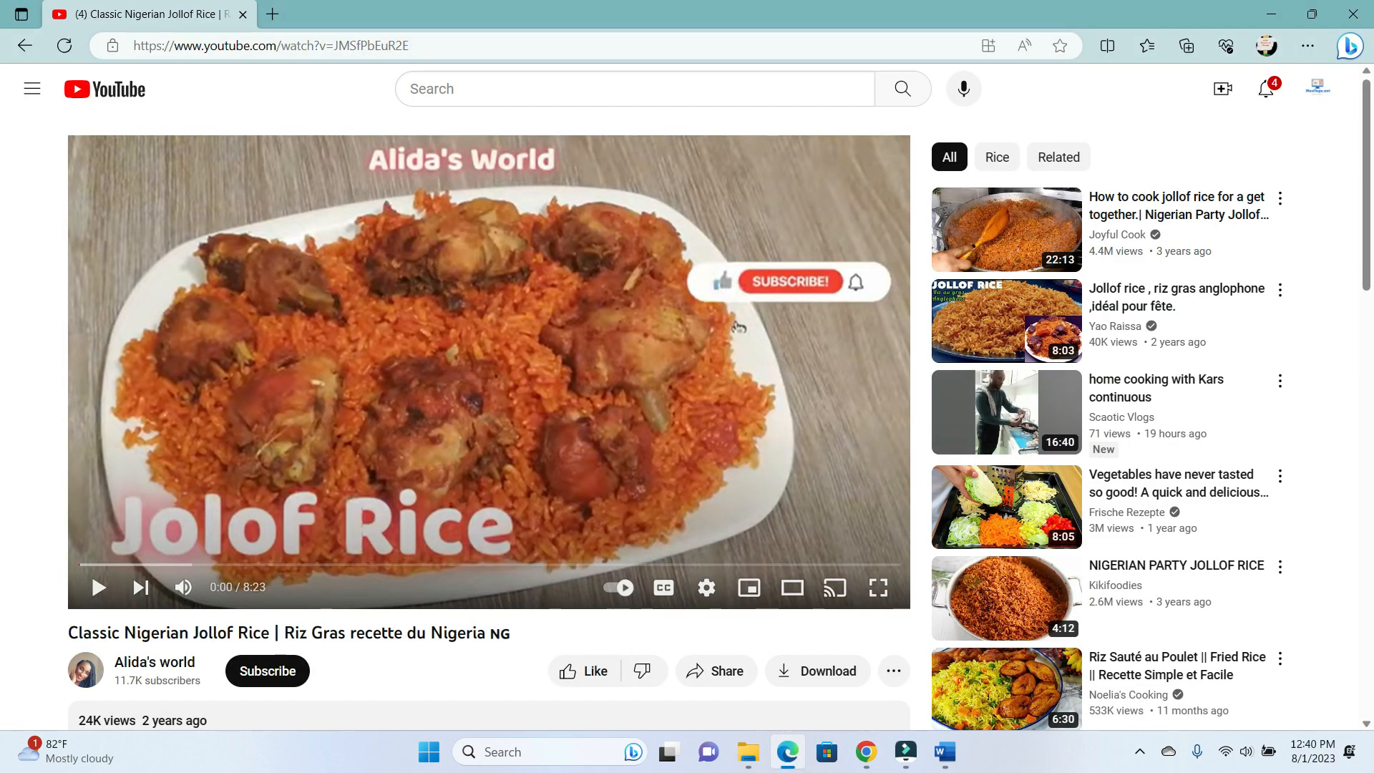
pyautogui.click(273, 14)
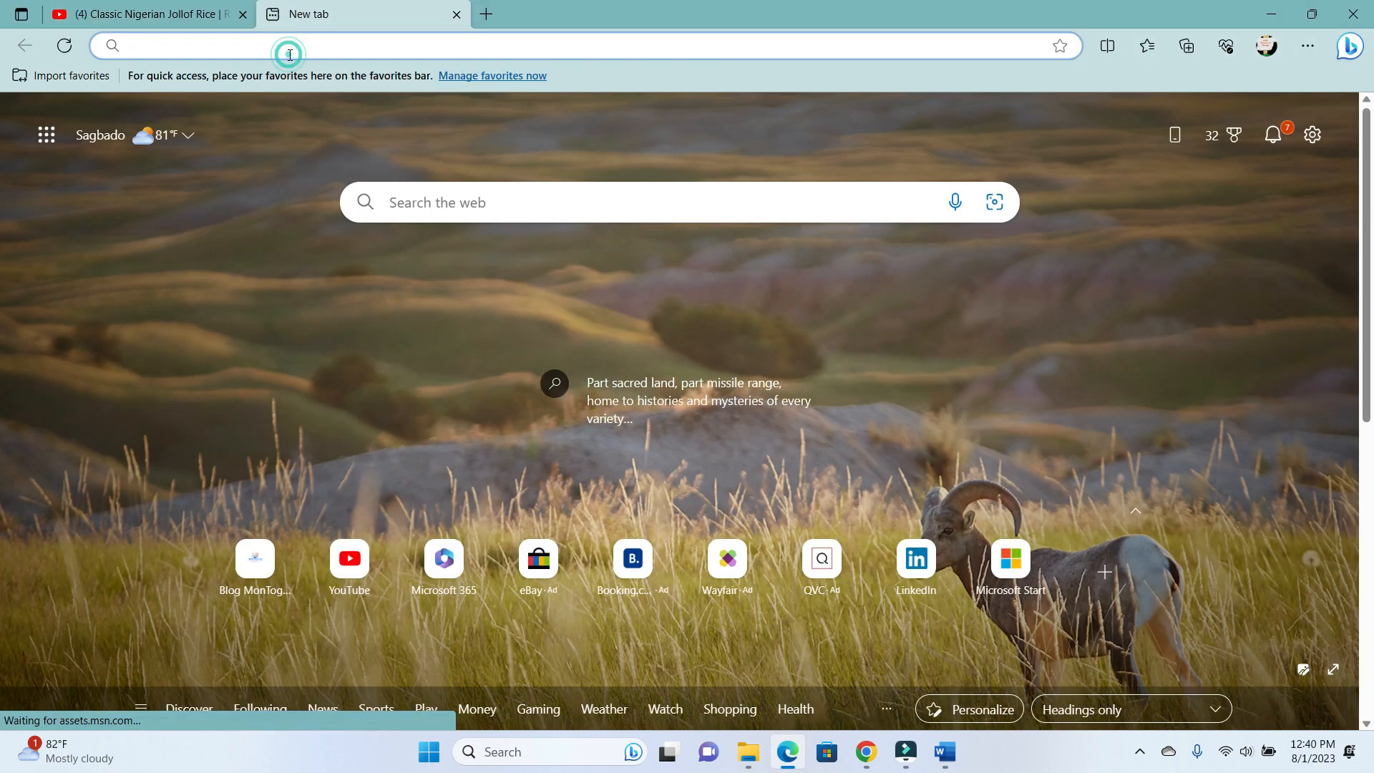
pyautogui.hotkey('ctrl', 'v')
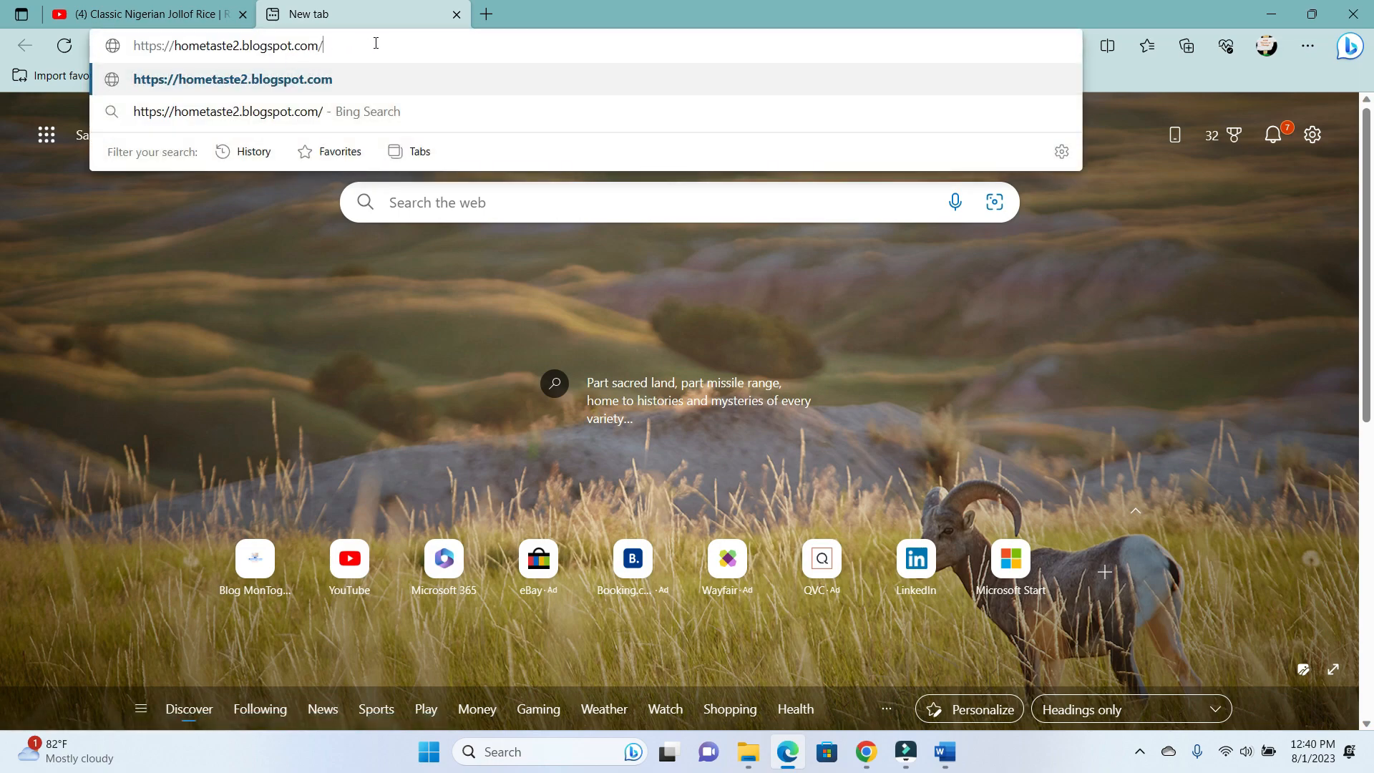
pyautogui.press('Return')
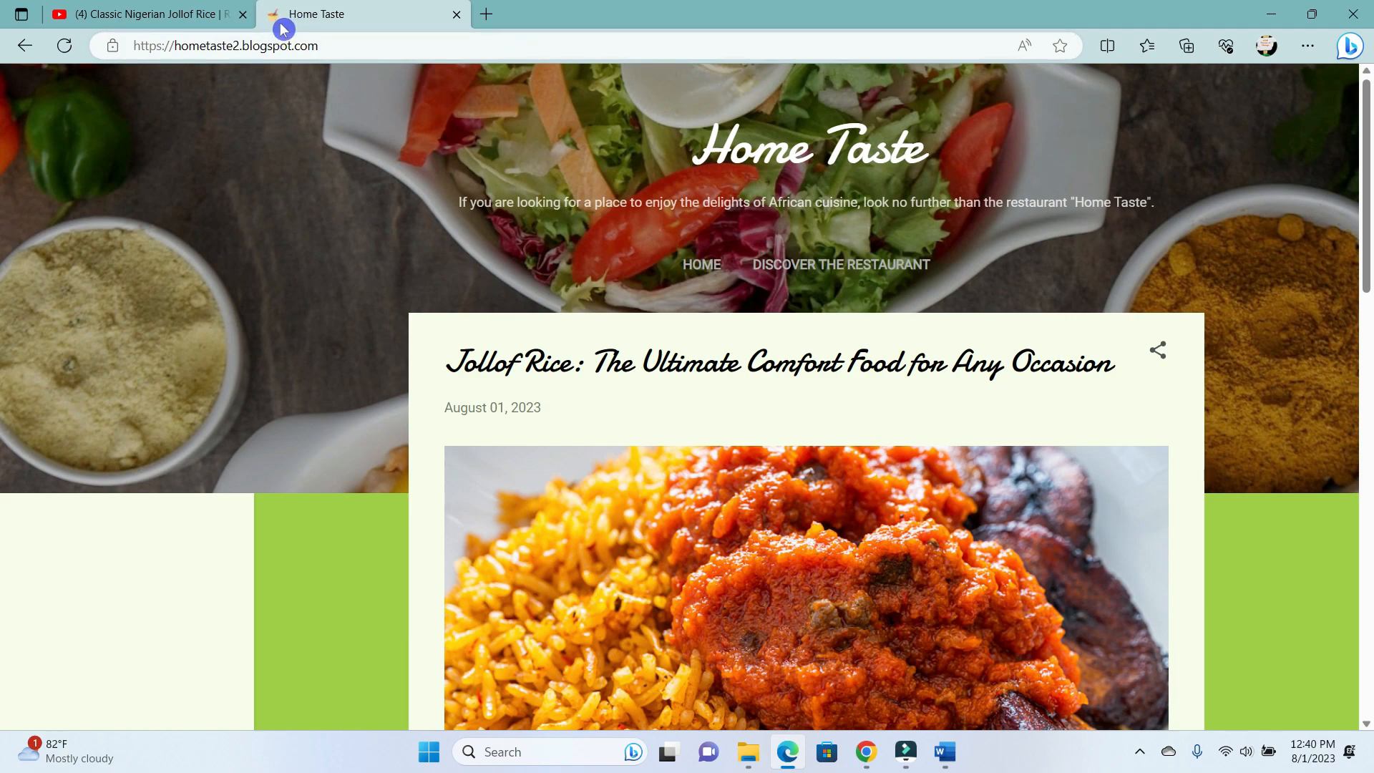
pyautogui.click(65, 54)
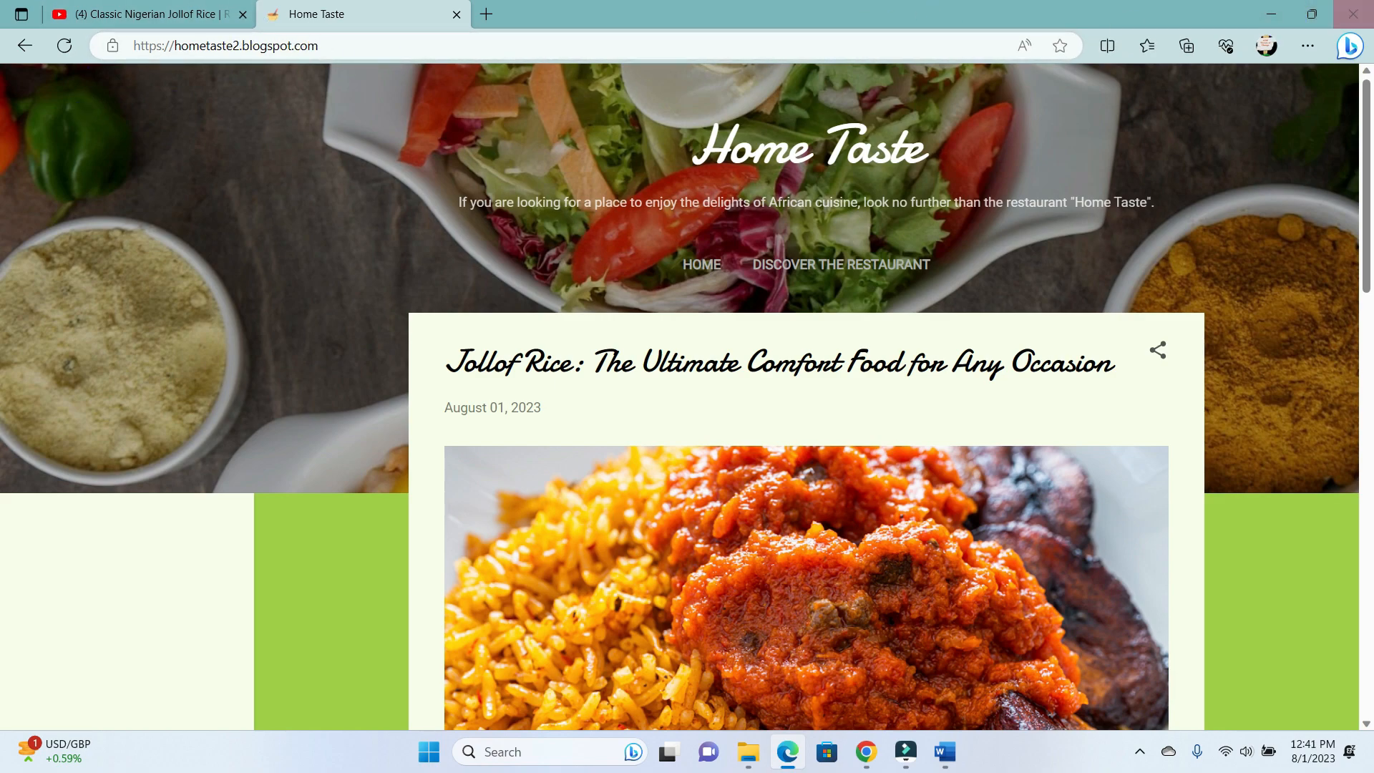
# Leave Edge, return to the Blogger settings in Chrome and review the Privacy and Publishing sections
pyautogui.click(1268, 17)
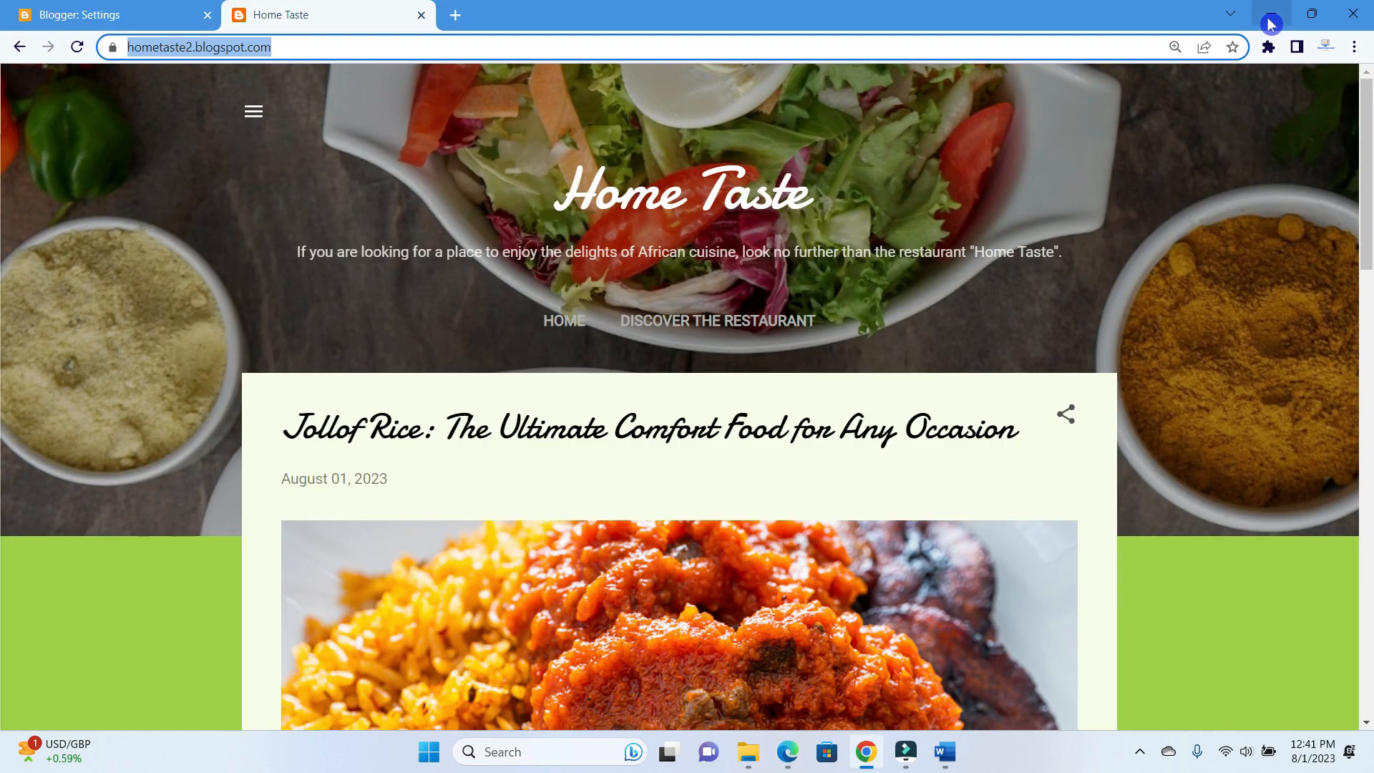
pyautogui.click(93, 17)
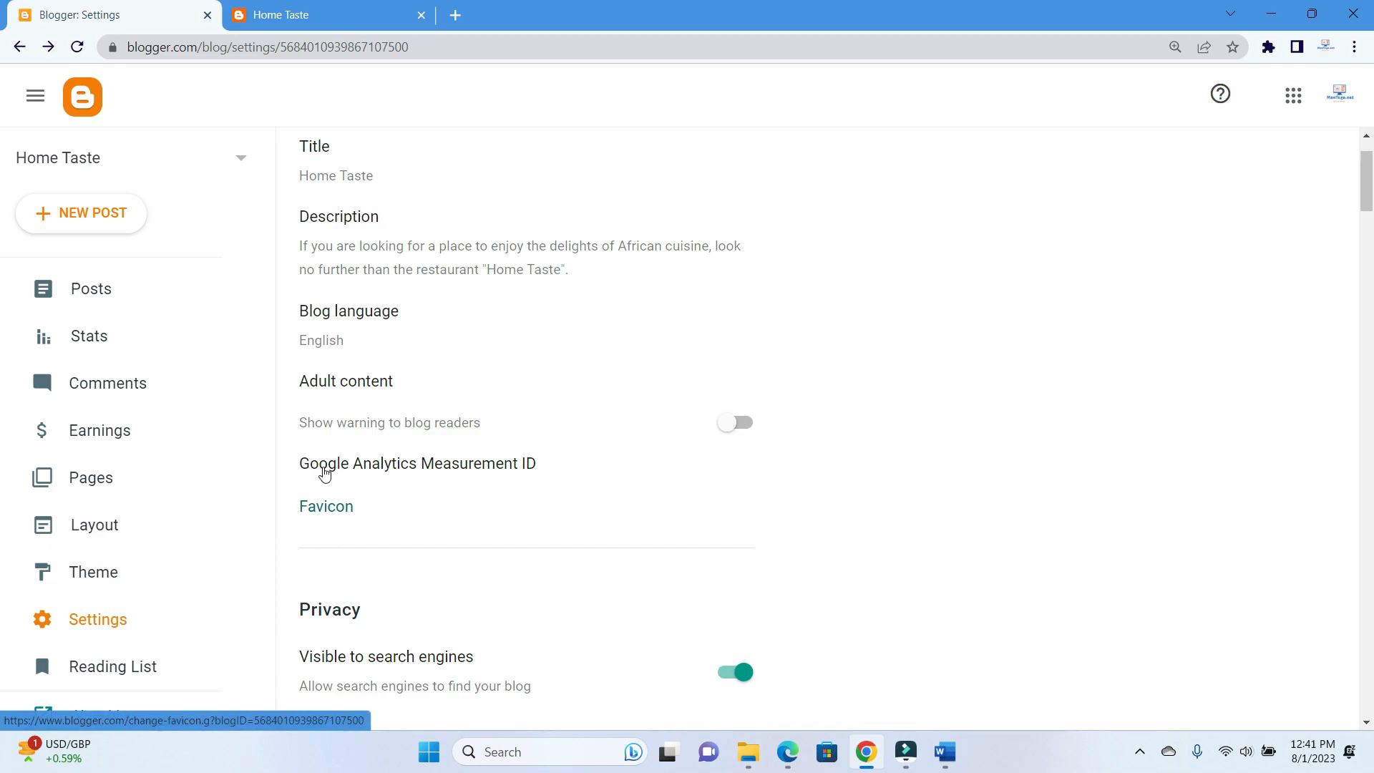
pyautogui.scroll(-1, 392, 458)
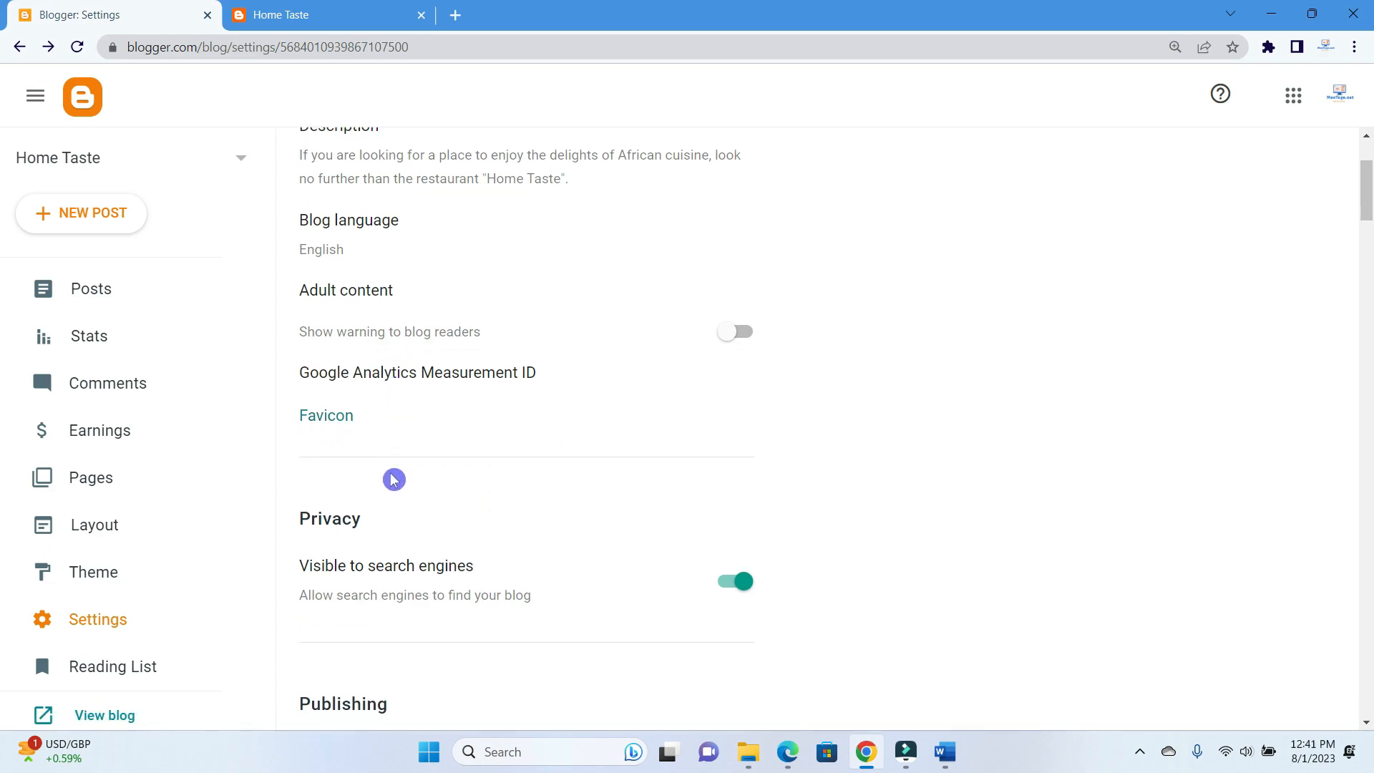
pyautogui.scroll(-1, 393, 480)
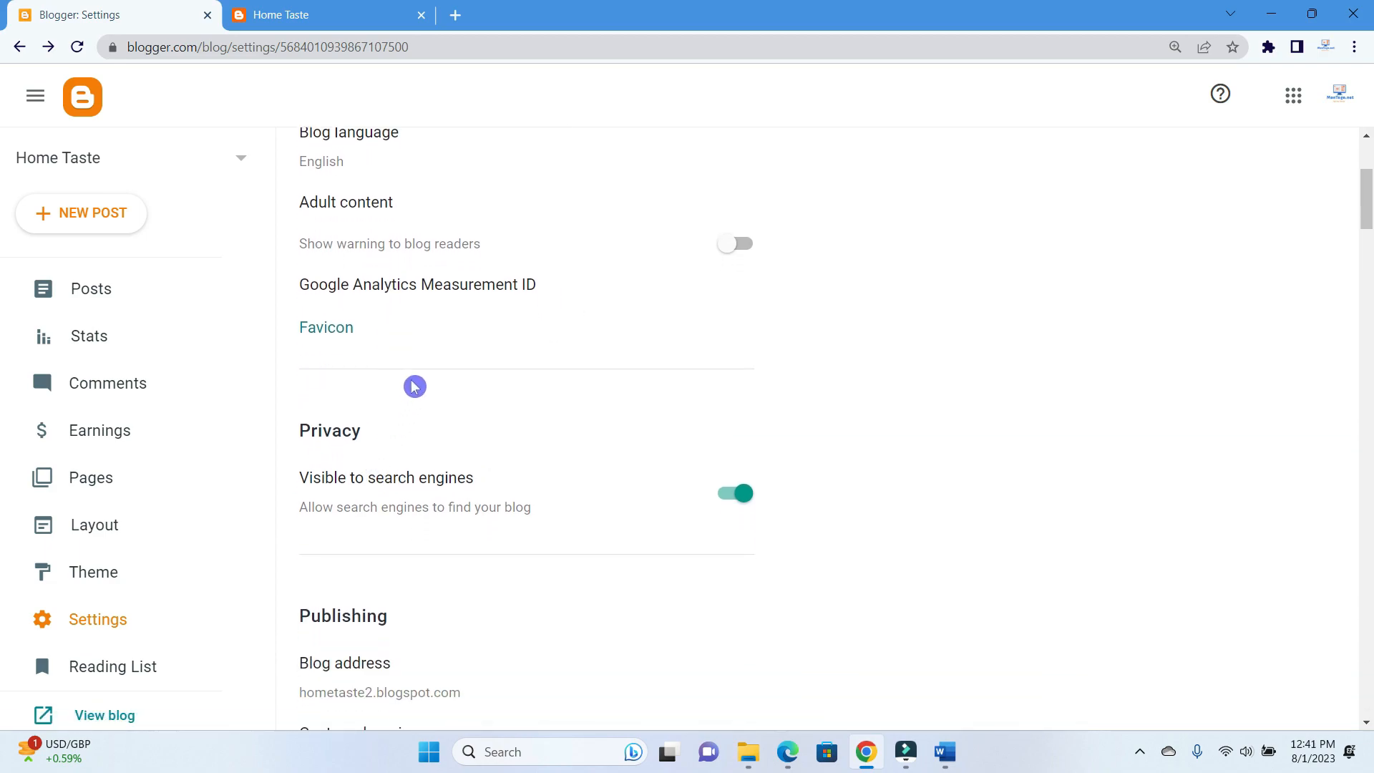
pyautogui.scroll(-1, 450, 452)
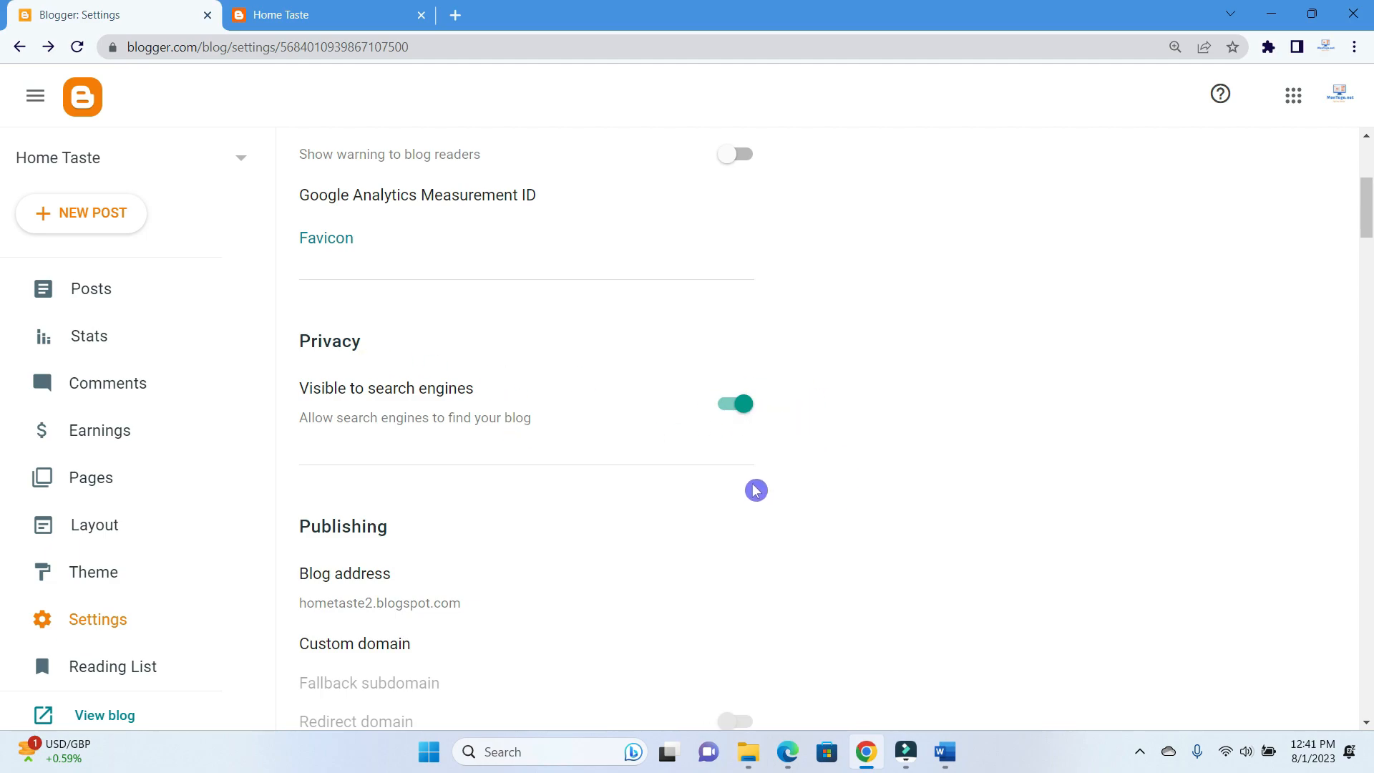
pyautogui.scroll(-1, 756, 491)
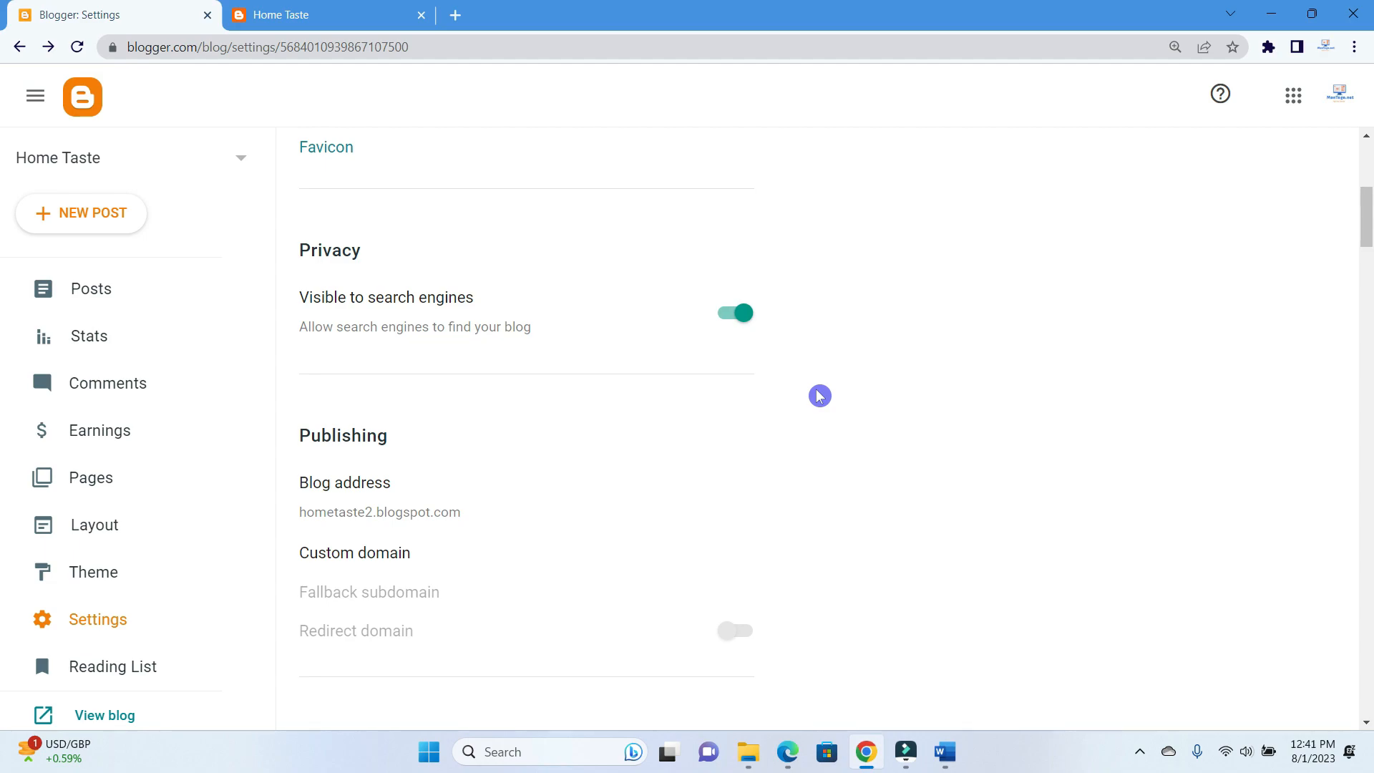
pyautogui.scroll(-1, 819, 396)
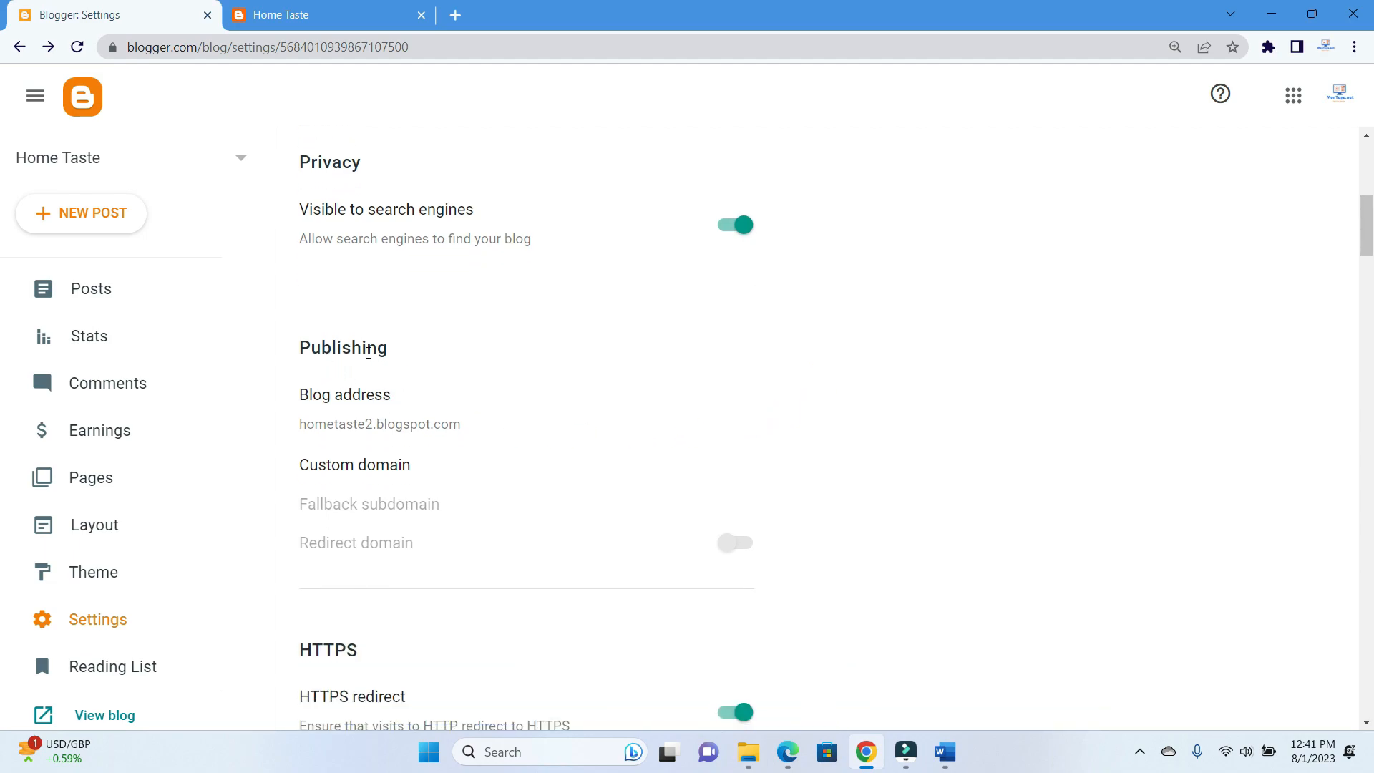
# Open the Blog address setting under Publishing to view it, and cancel without changing the address
pyautogui.click(396, 452)
pyautogui.moveTo(466, 423); pyautogui.dragTo(301, 424)
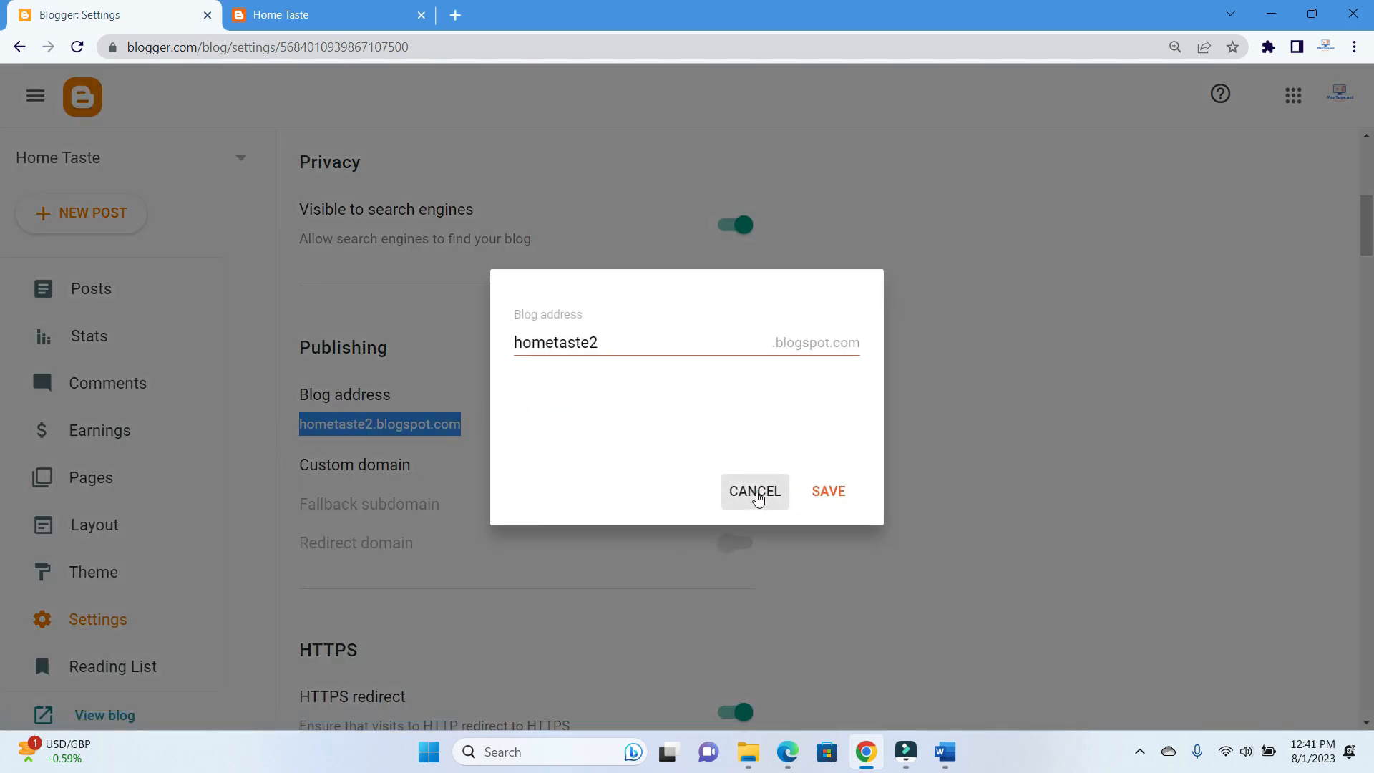
pyautogui.click(758, 497)
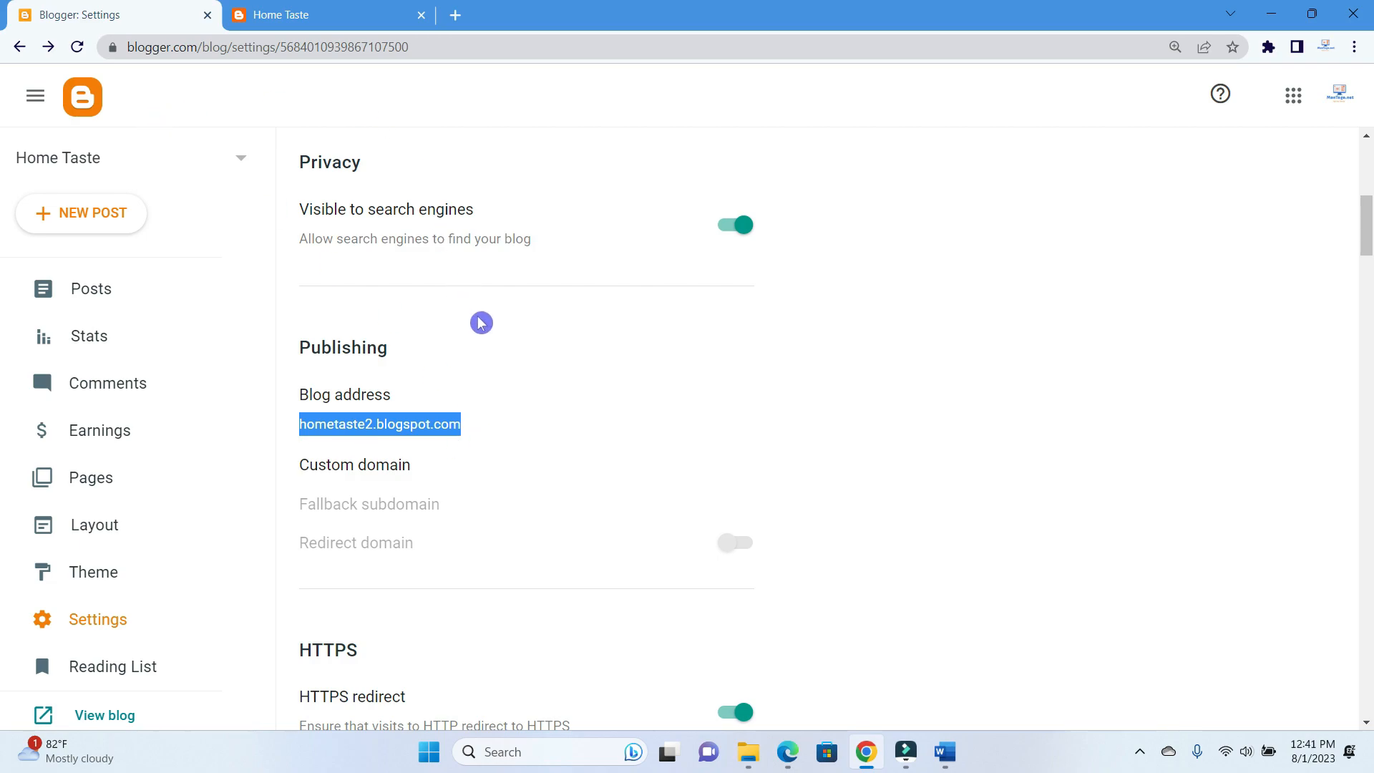
pyautogui.click(523, 423)
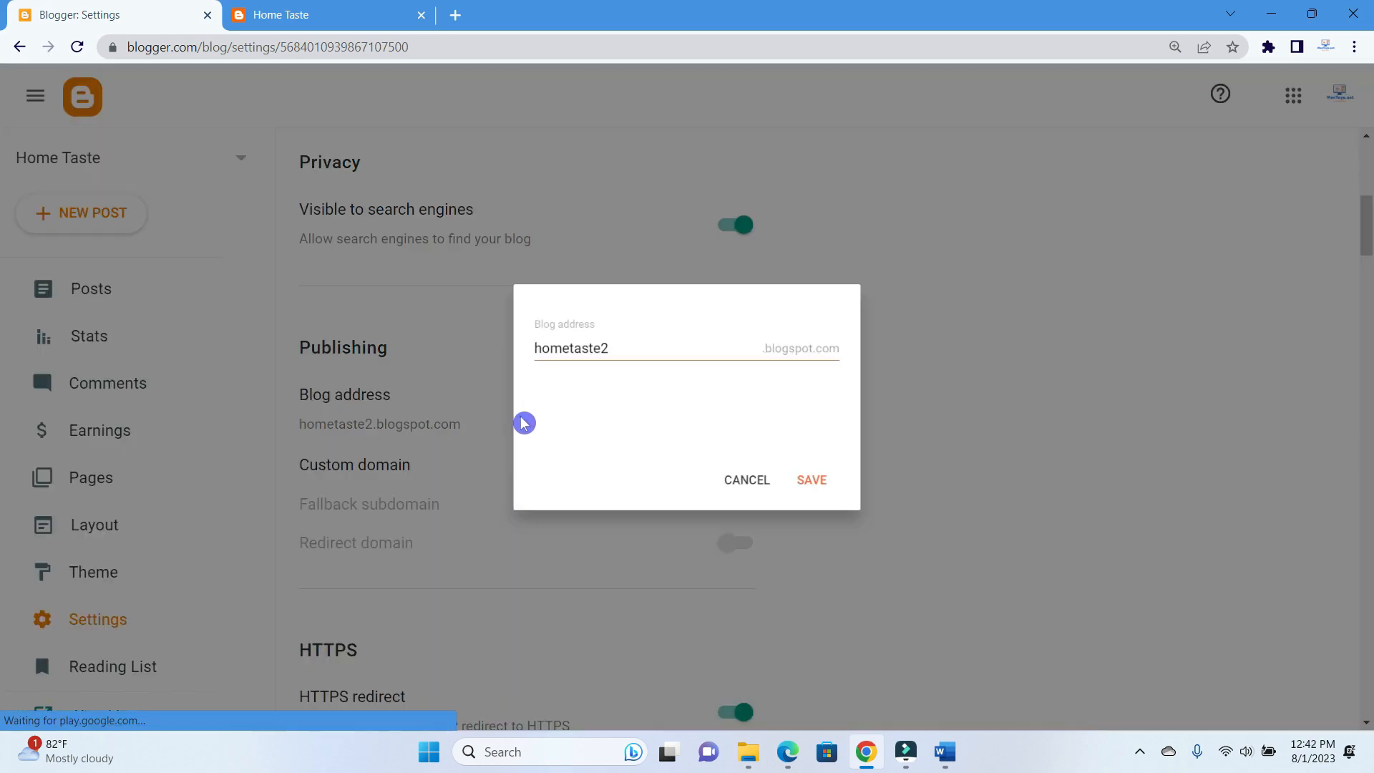
pyautogui.click(751, 489)
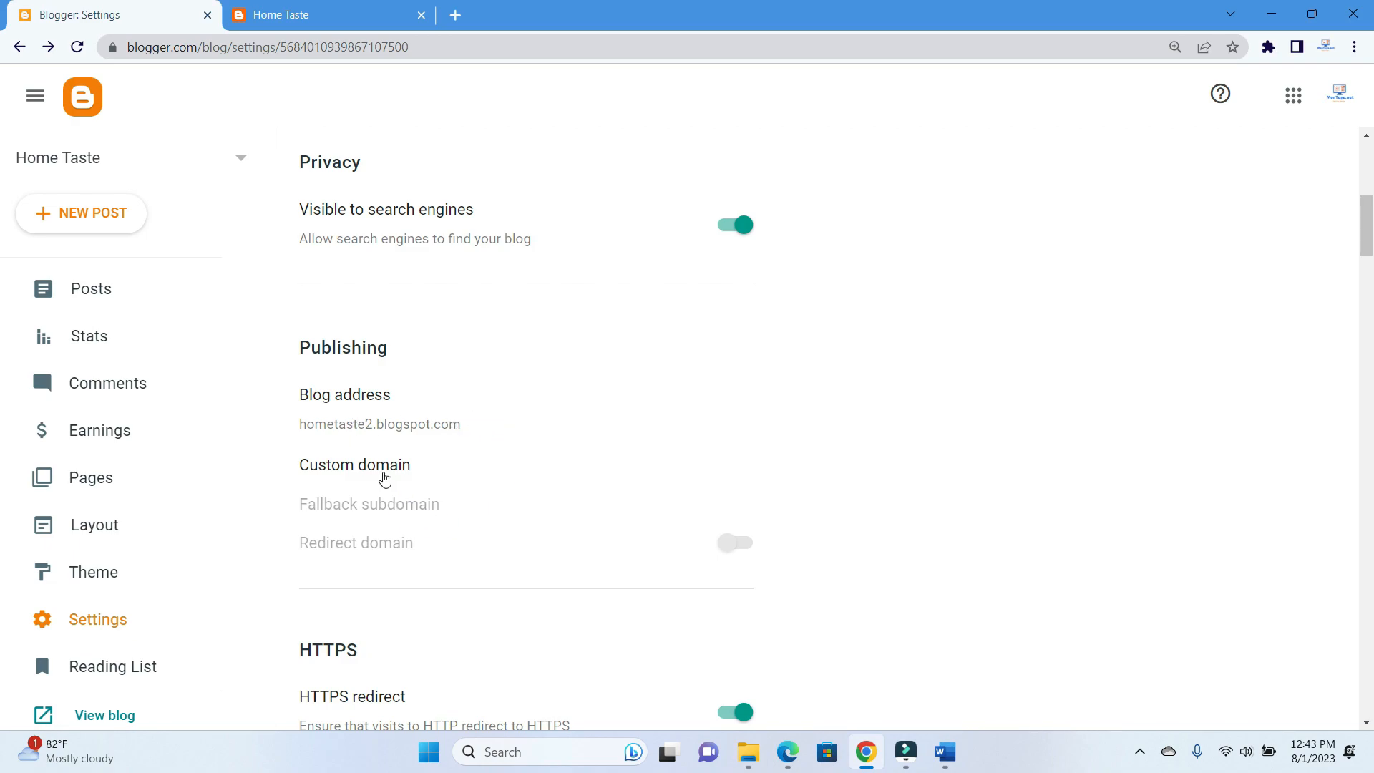
# Open the Custom domain setting under Publishing to view its field, and cancel without entering a domain
pyautogui.click(380, 466)
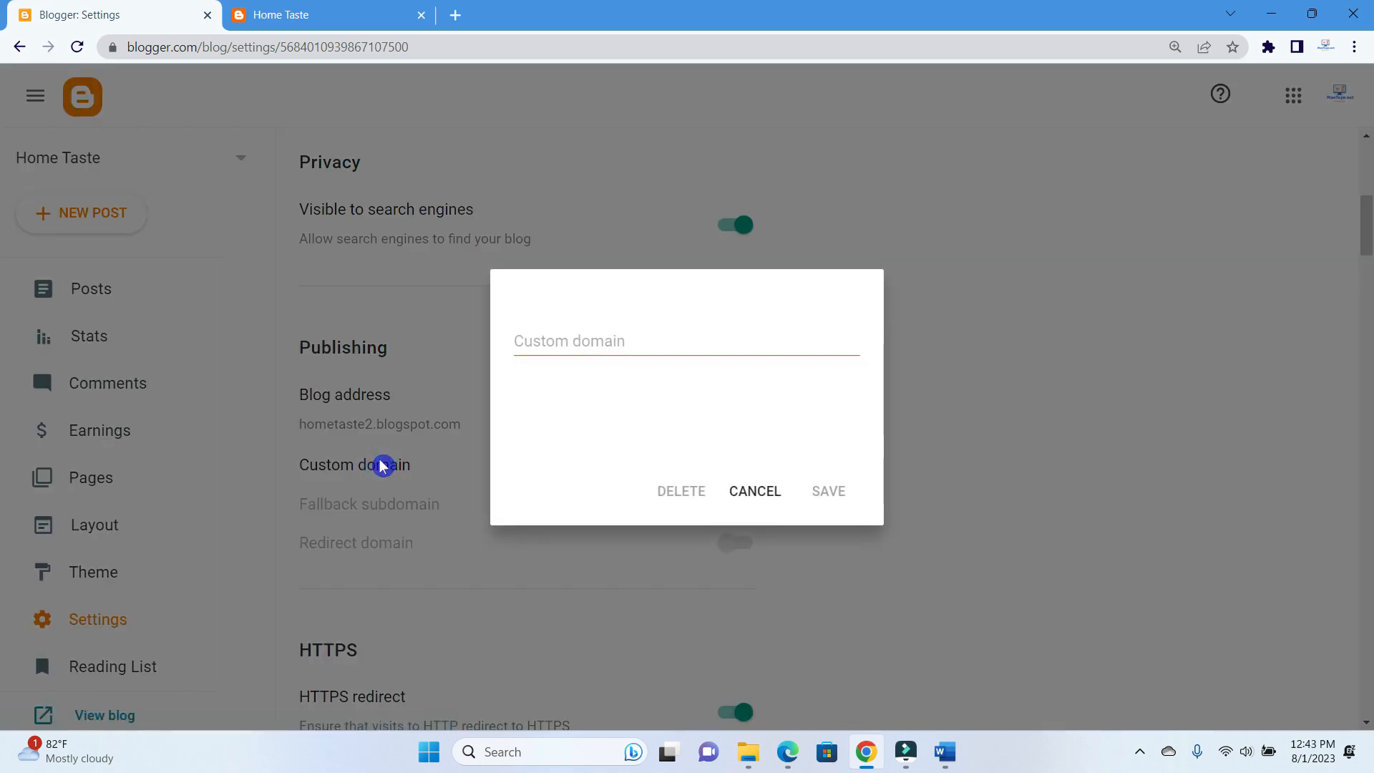
pyautogui.click(568, 337)
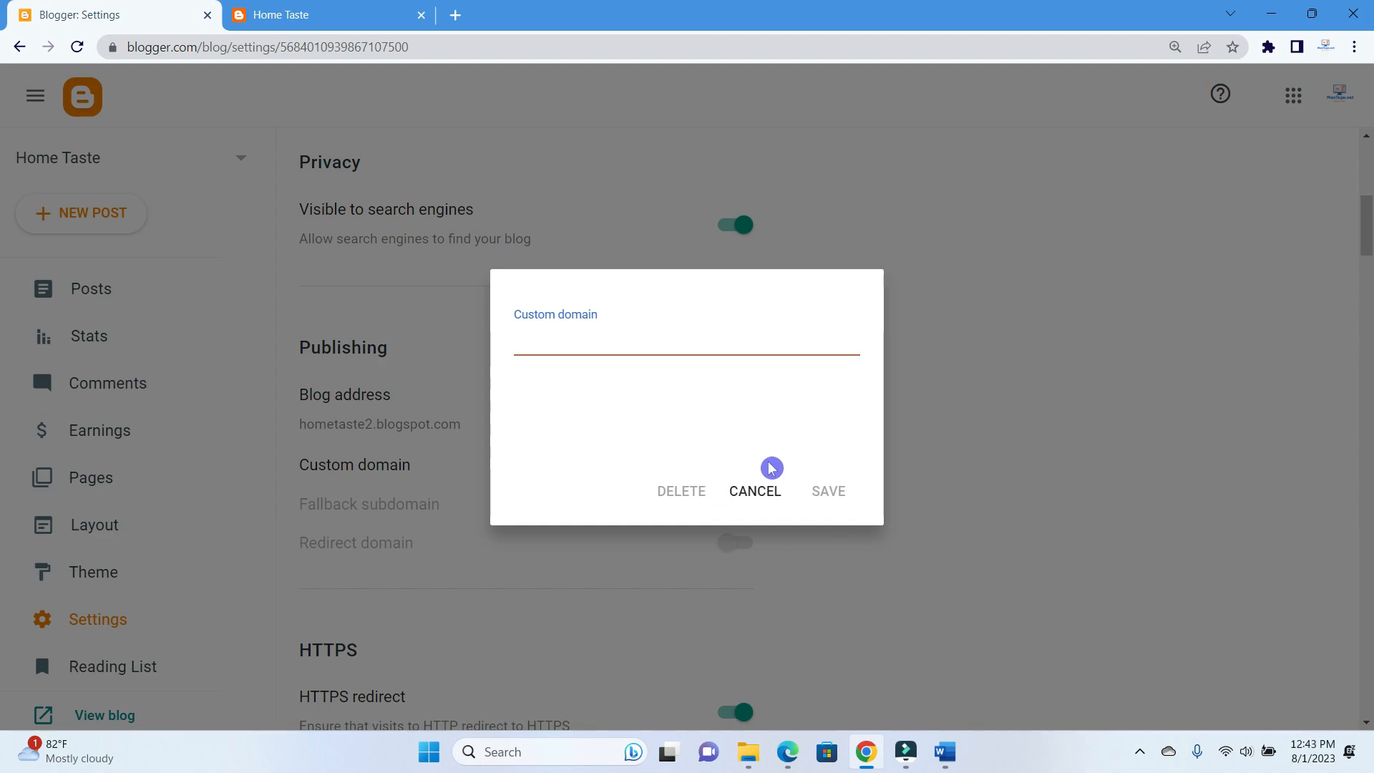
pyautogui.click(764, 493)
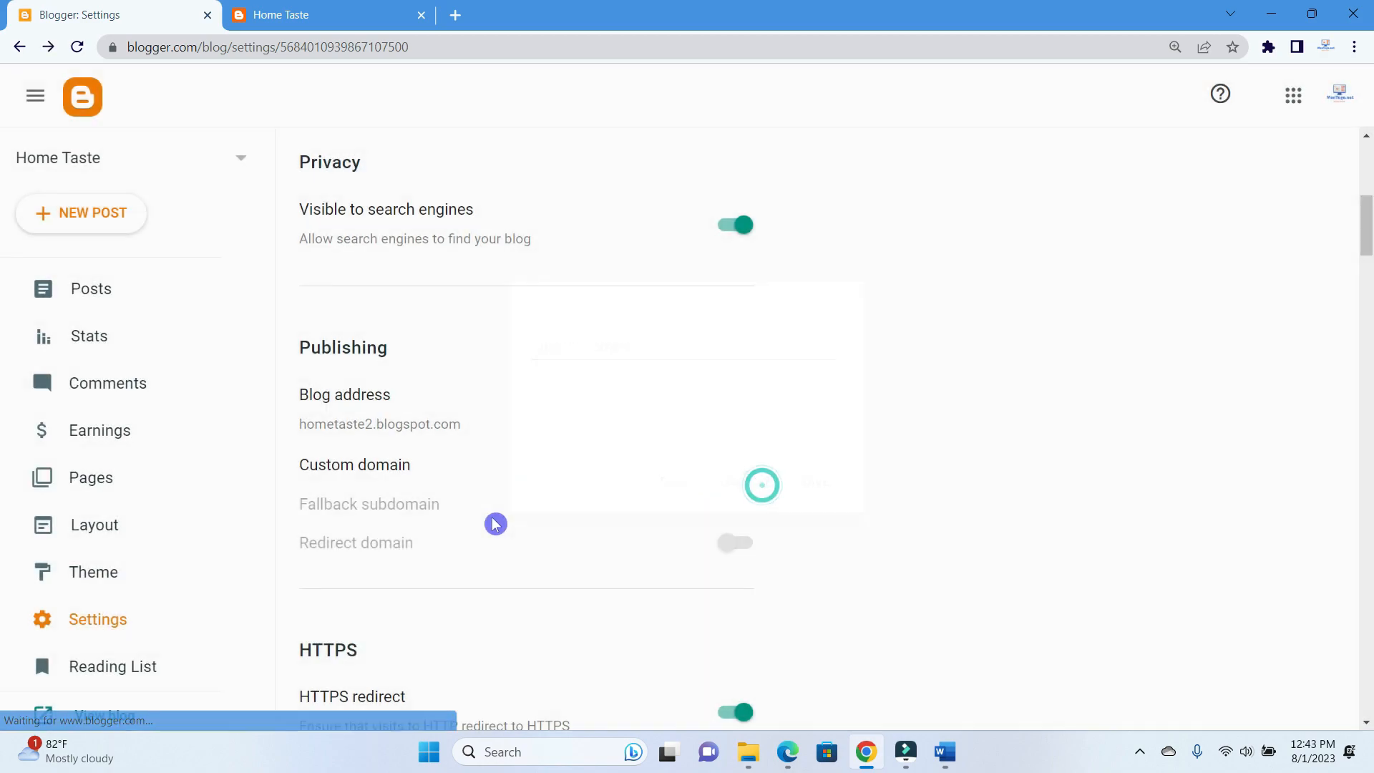
# Review the Publishing and HTTPS sections of the settings, including the custom domain, redirect domain and HTTPS redirect options
pyautogui.scroll(-1, 489, 428)
pyautogui.scroll(-2, 489, 427)
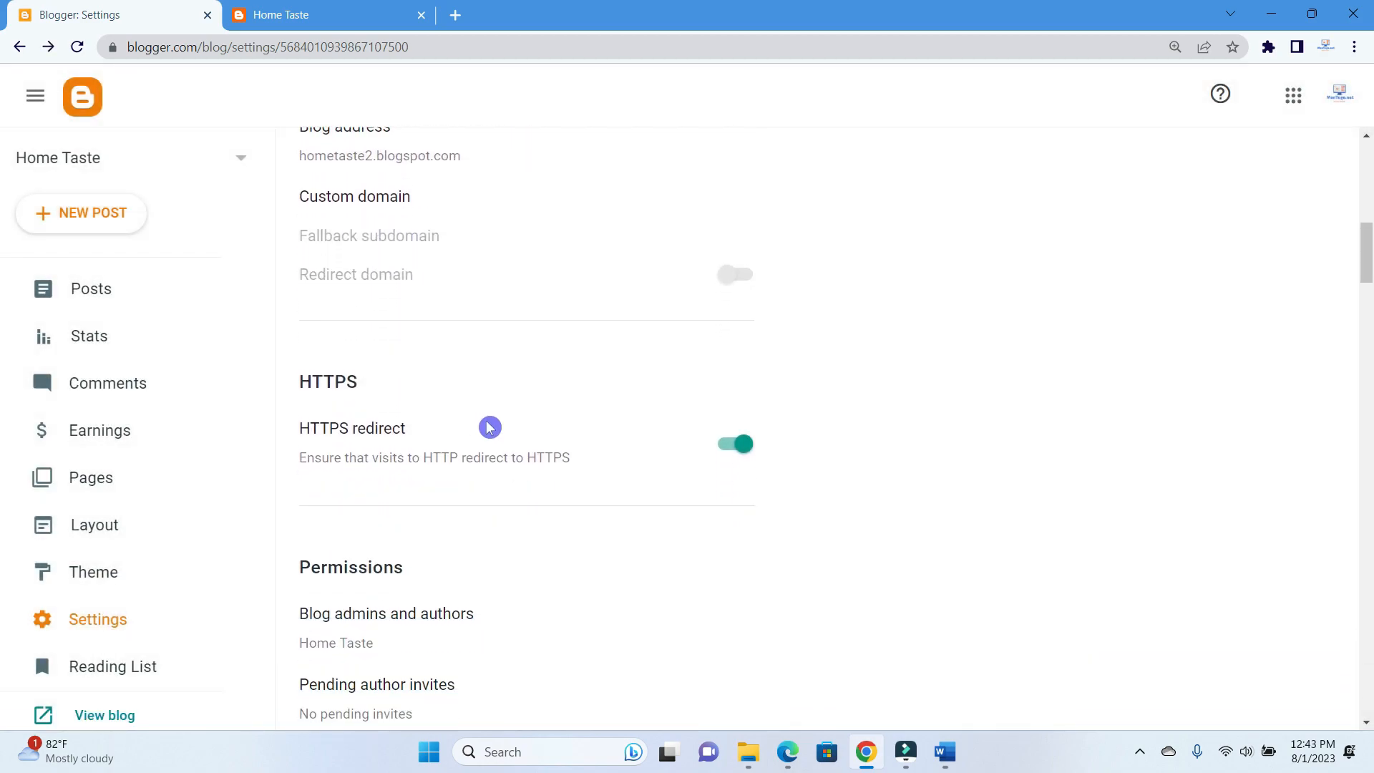
pyautogui.scroll(1, 489, 427)
pyautogui.scroll(2, 490, 427)
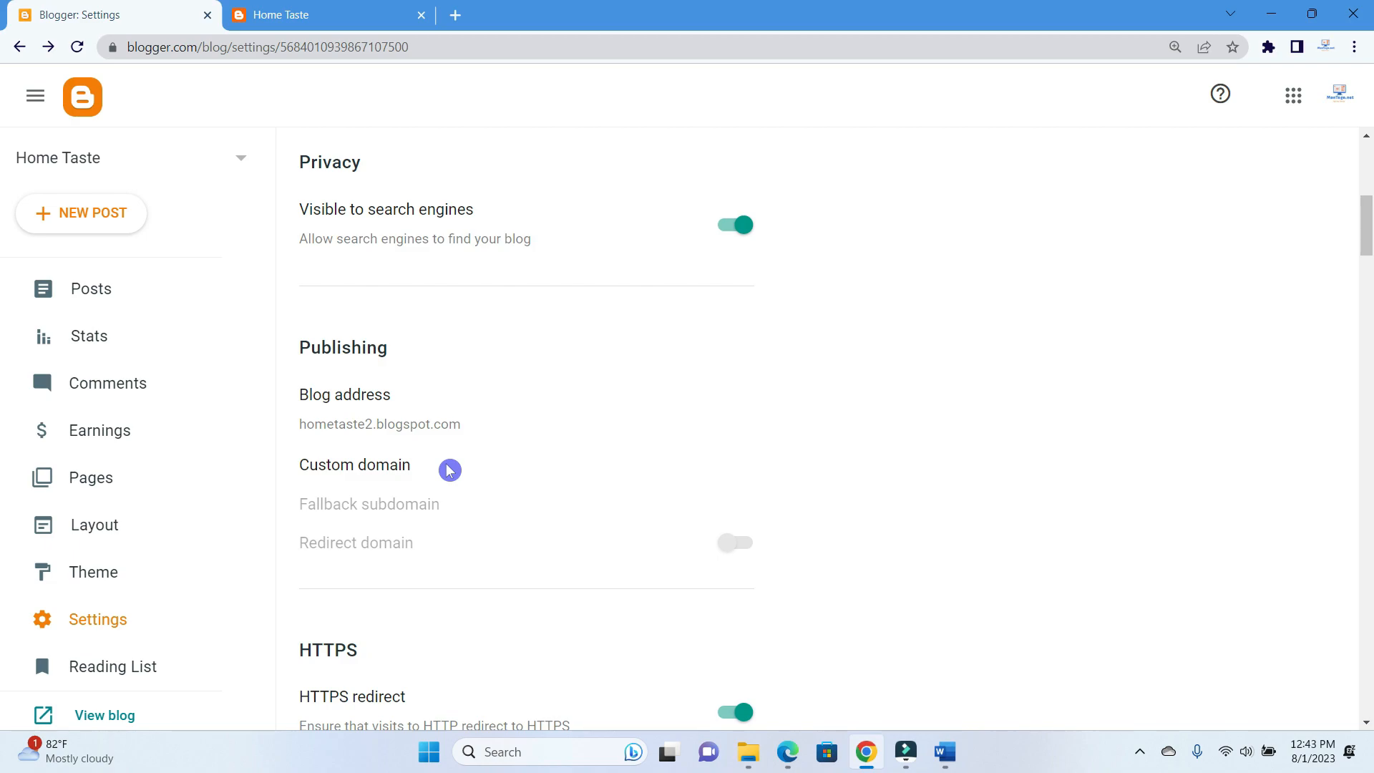
pyautogui.scroll(-3, 449, 470)
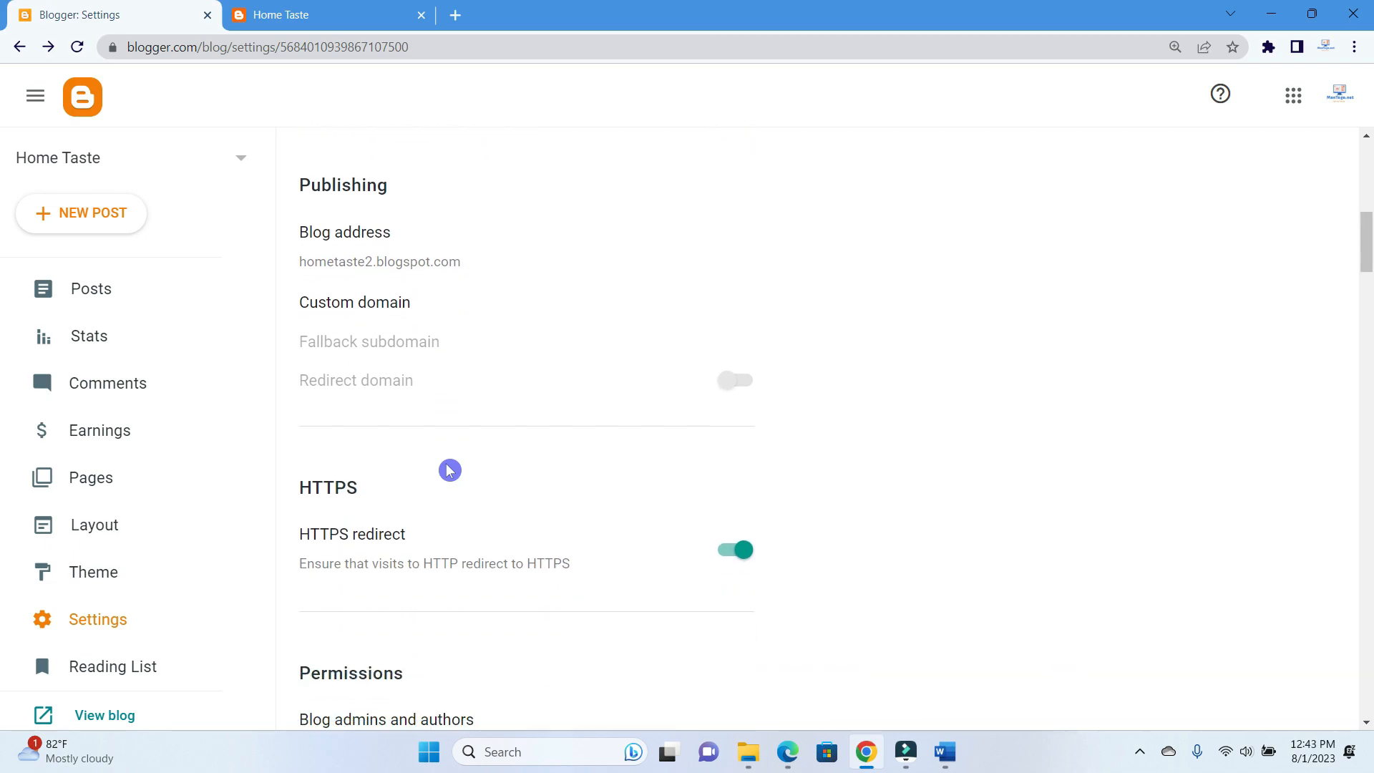
pyautogui.scroll(-2, 450, 470)
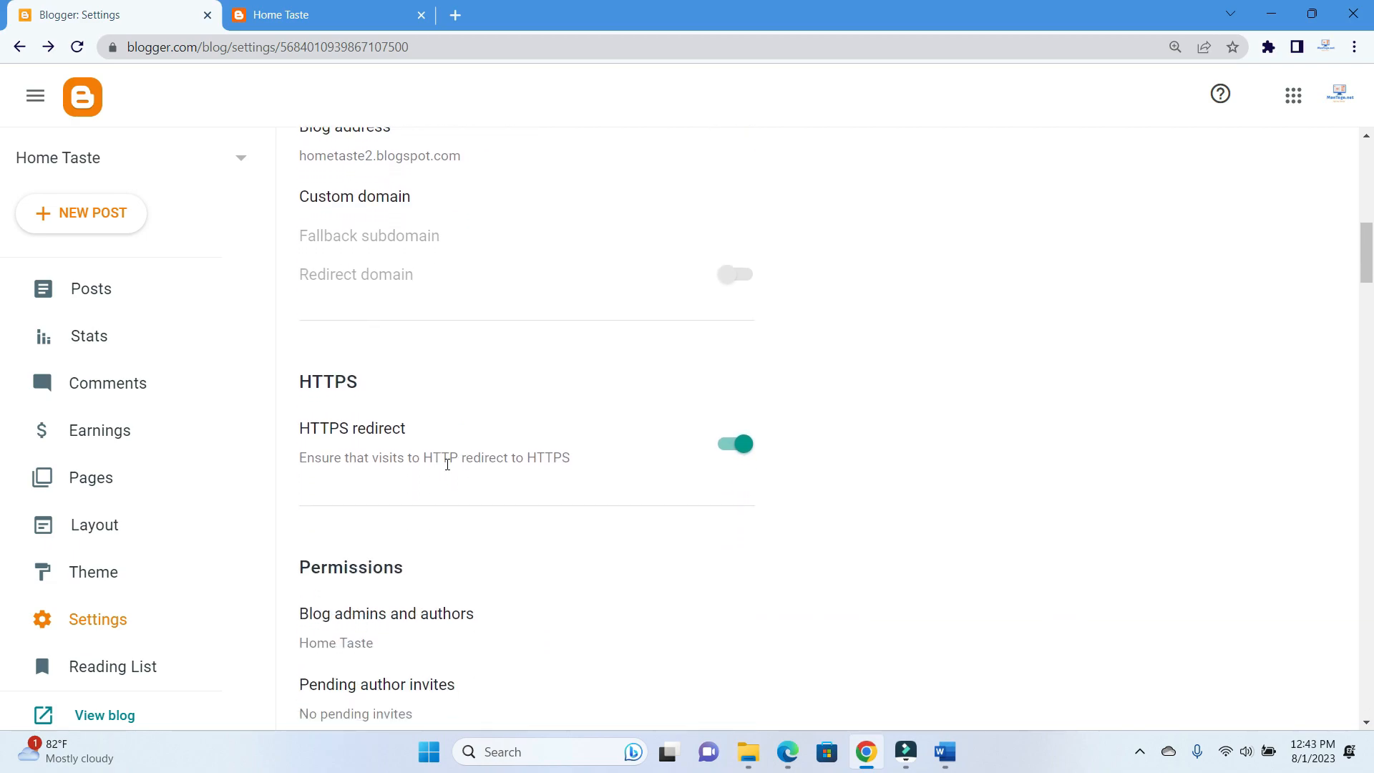
pyautogui.scroll(3, 450, 471)
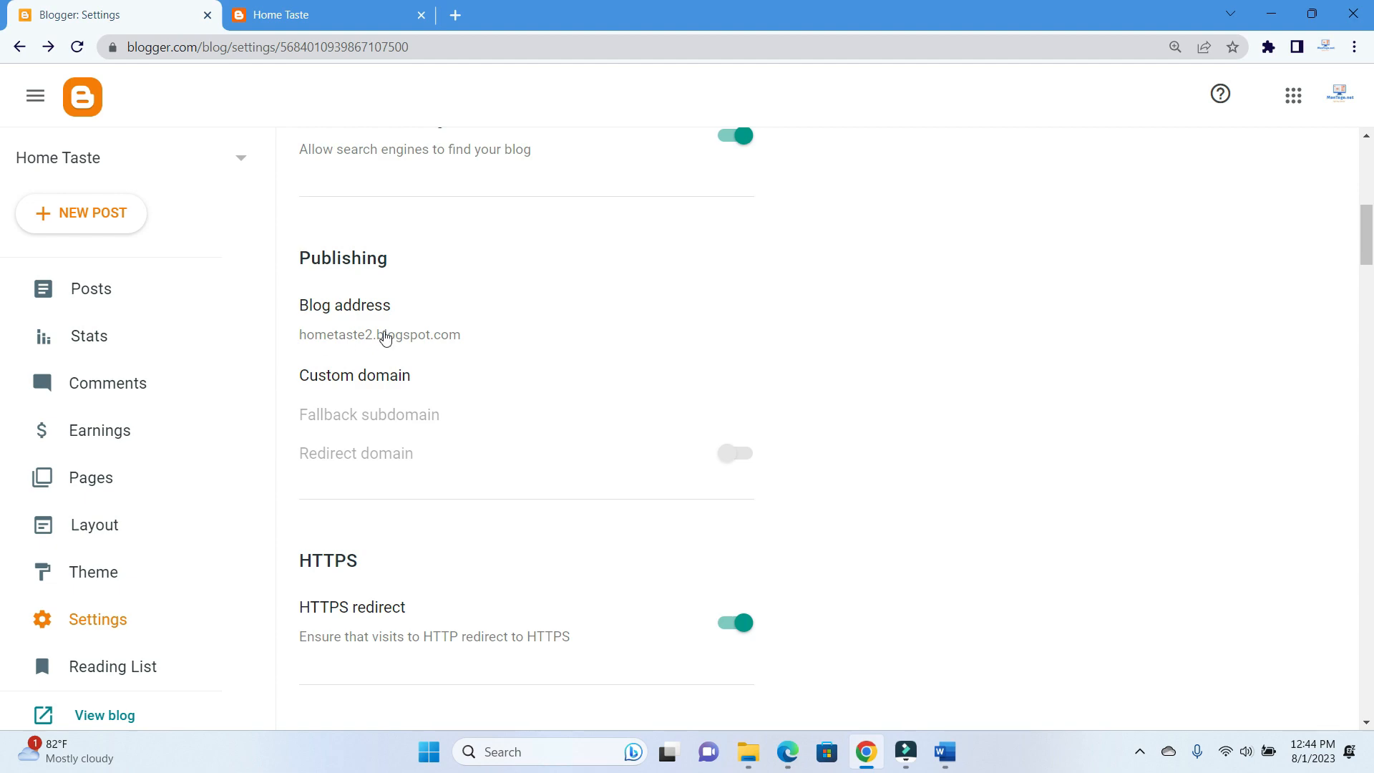
pyautogui.scroll(-3, 556, 324)
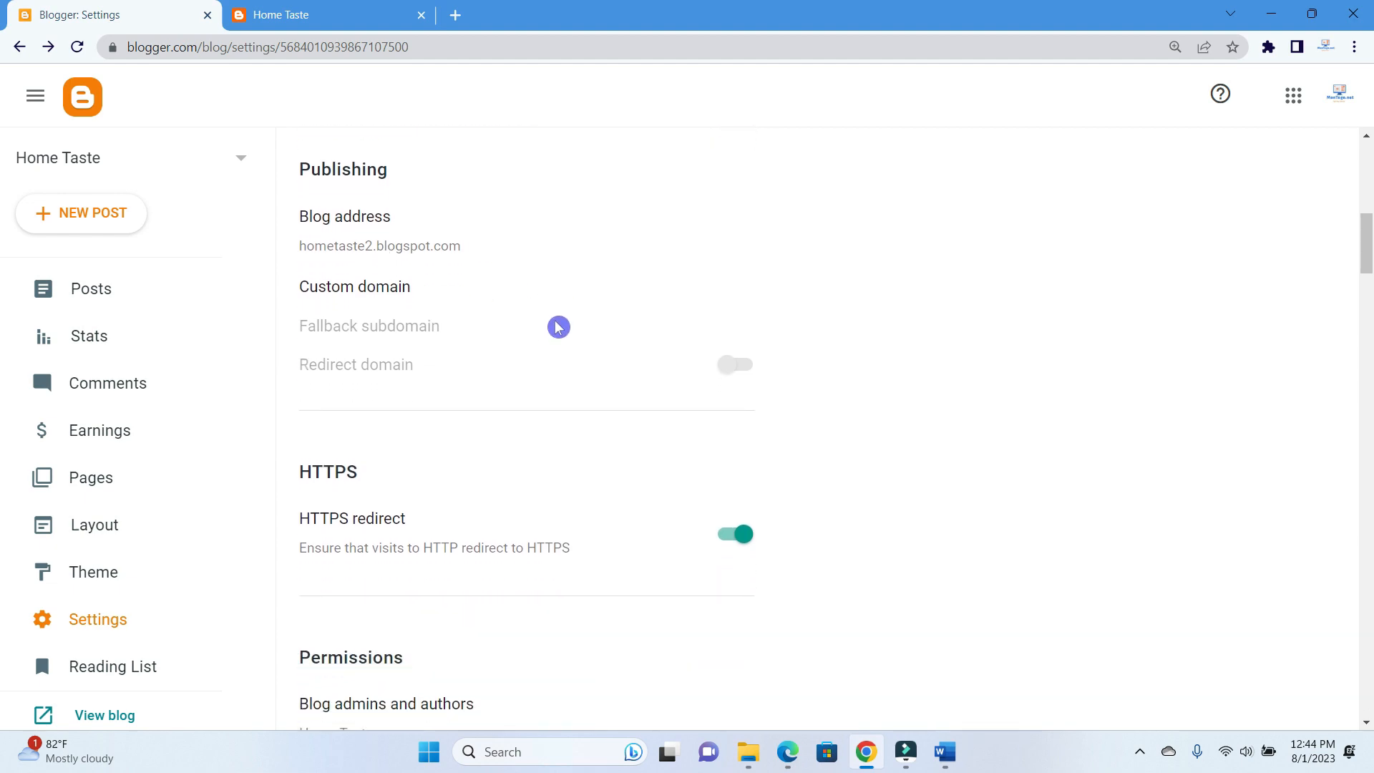
pyautogui.scroll(-1, 558, 327)
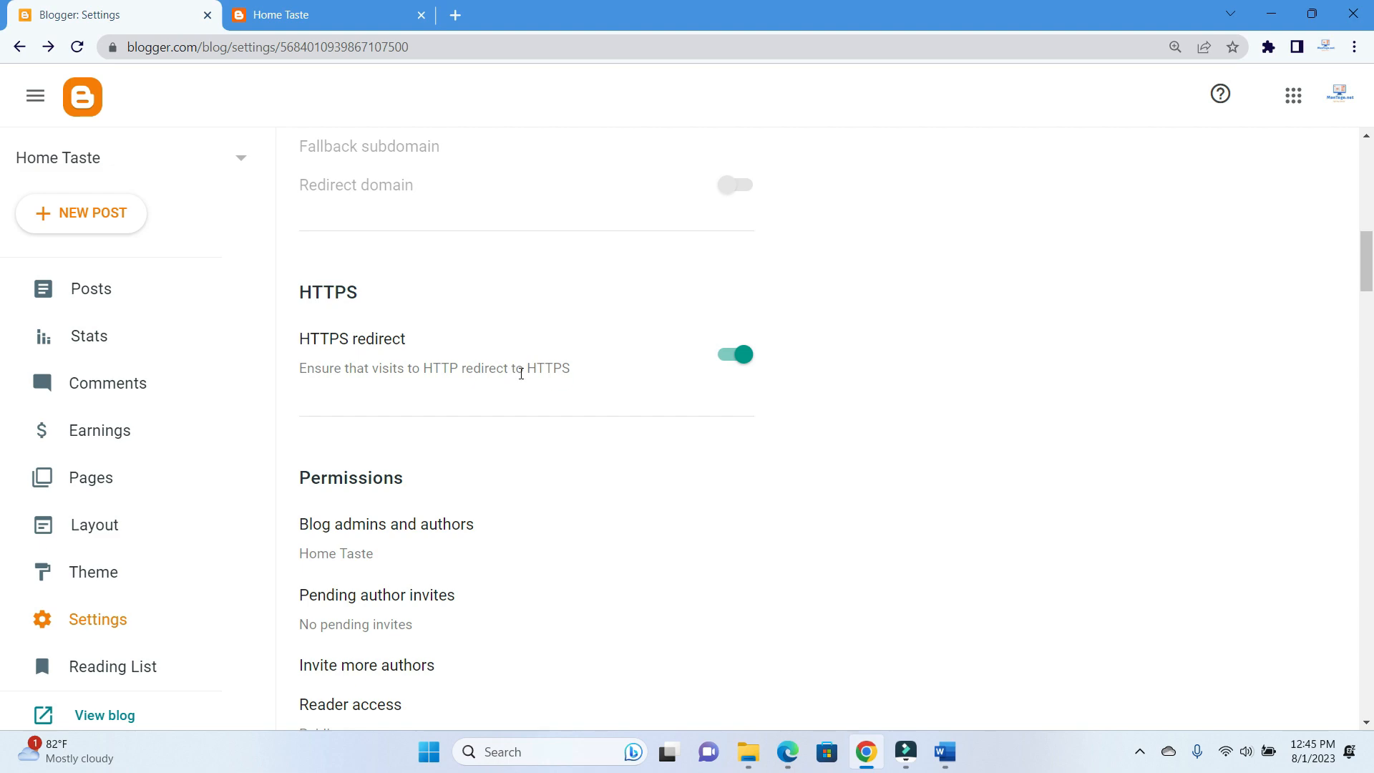
pyautogui.click(576, 425)
pyautogui.scroll(-1, 576, 315)
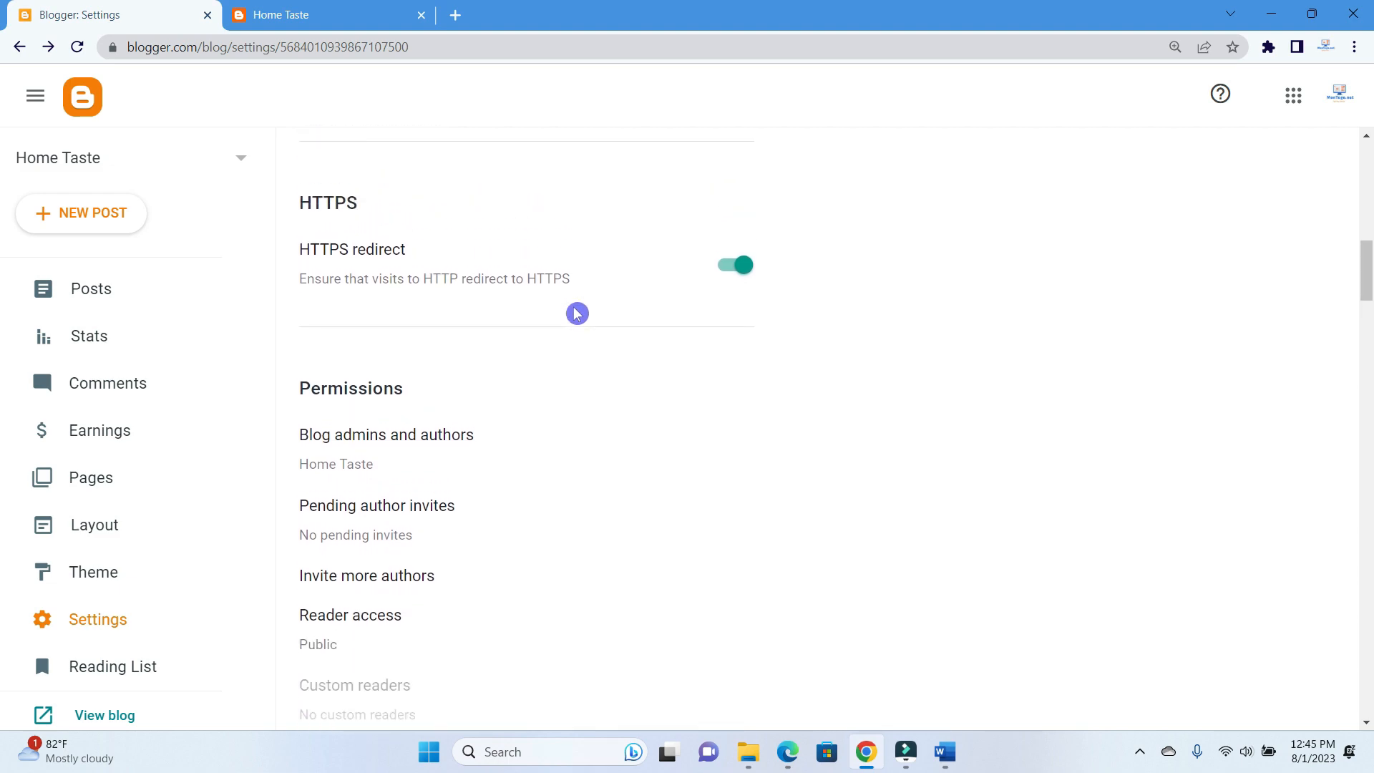
# Review the Permissions section, covering authors, invites and reader access, and continue to the Posts section
pyautogui.scroll(-2, 576, 314)
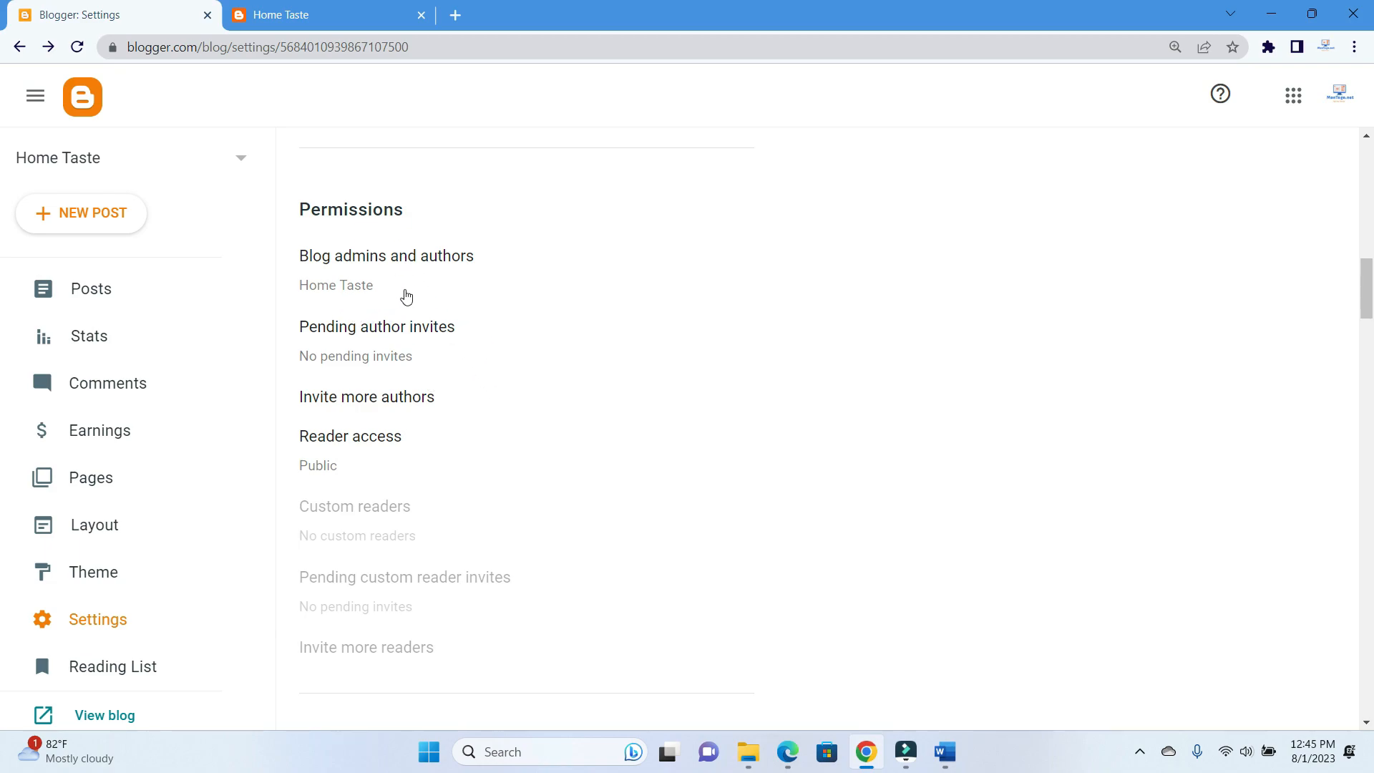
pyautogui.scroll(-1, 405, 296)
pyautogui.click(408, 295)
pyautogui.scroll(1, 408, 296)
pyautogui.click(395, 425)
pyautogui.click(366, 418)
pyautogui.scroll(-3, 376, 414)
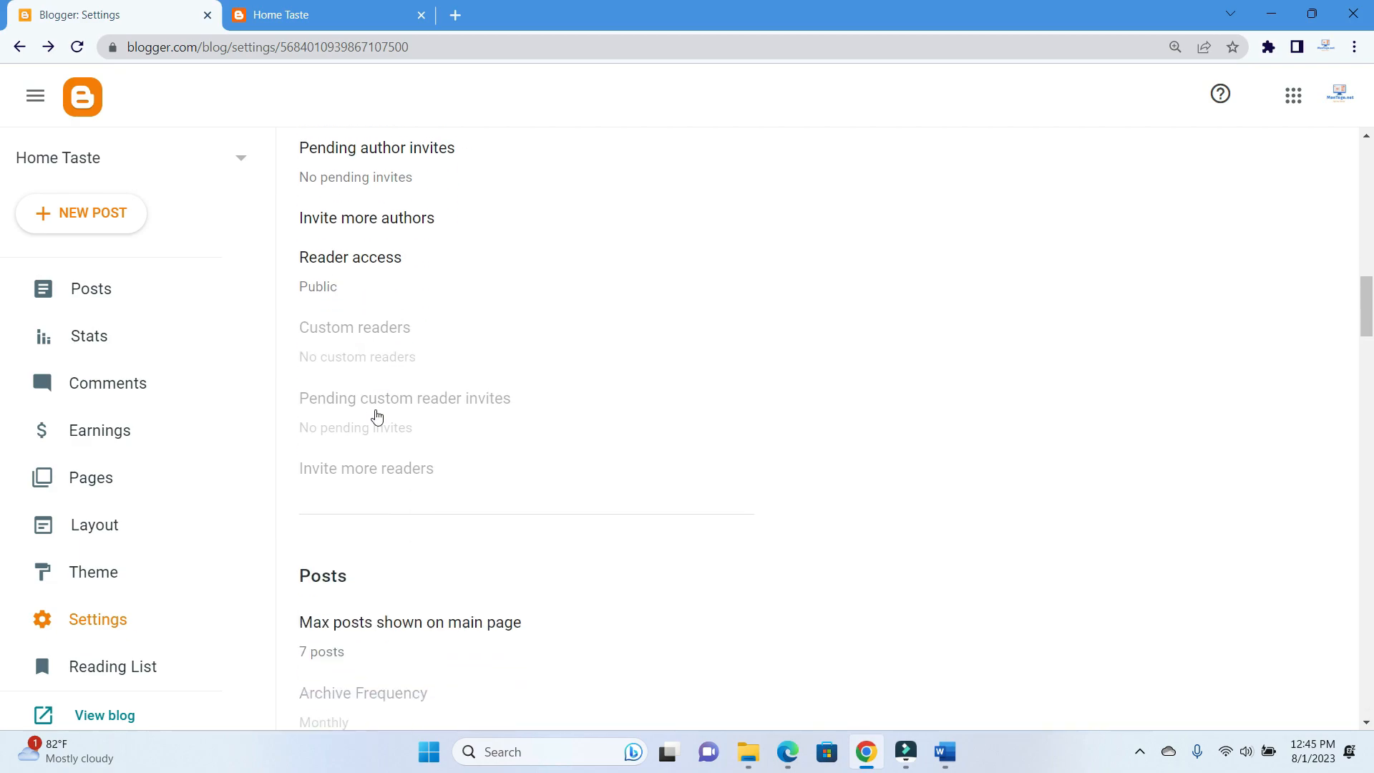
pyautogui.click(383, 411)
pyautogui.scroll(-2, 383, 412)
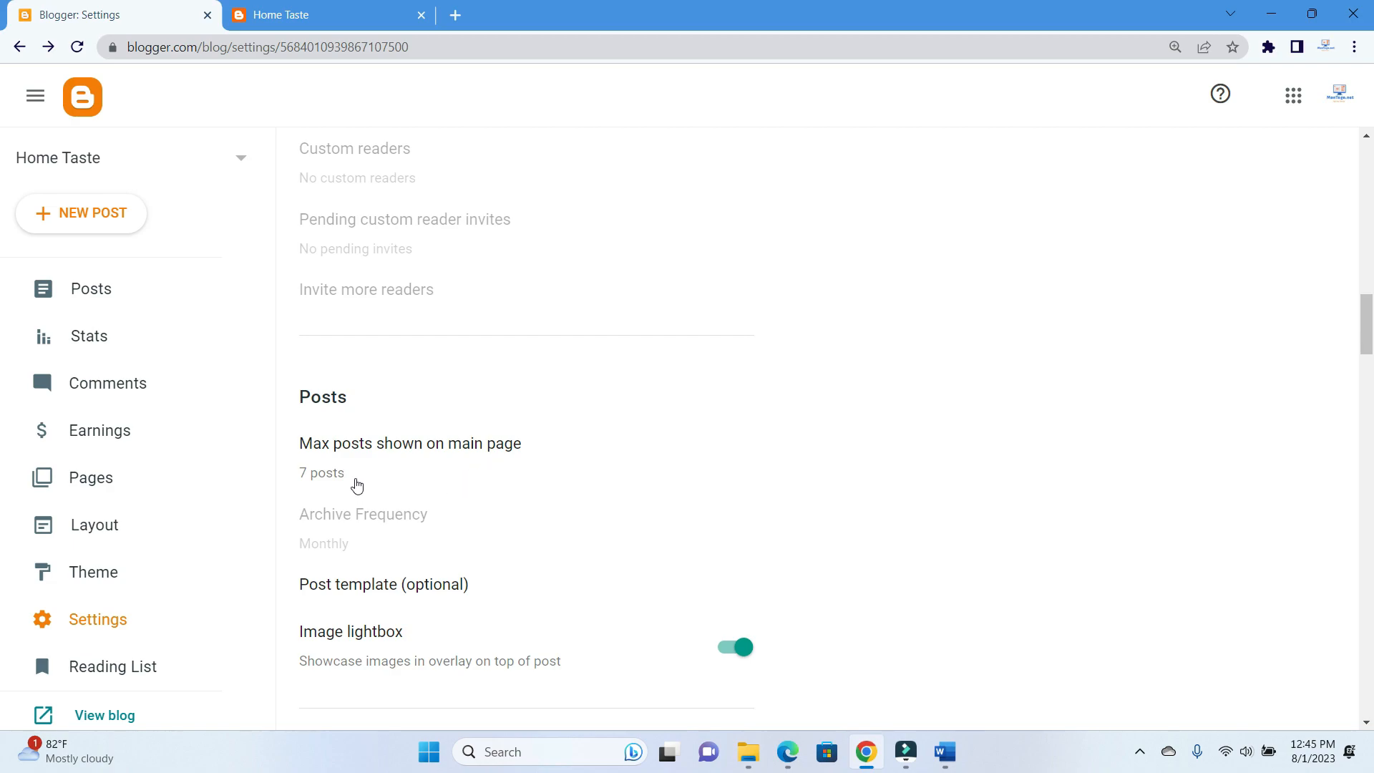
# Switch to the live Home Taste blog and examine which posts its main page shows
pyautogui.click(280, 22)
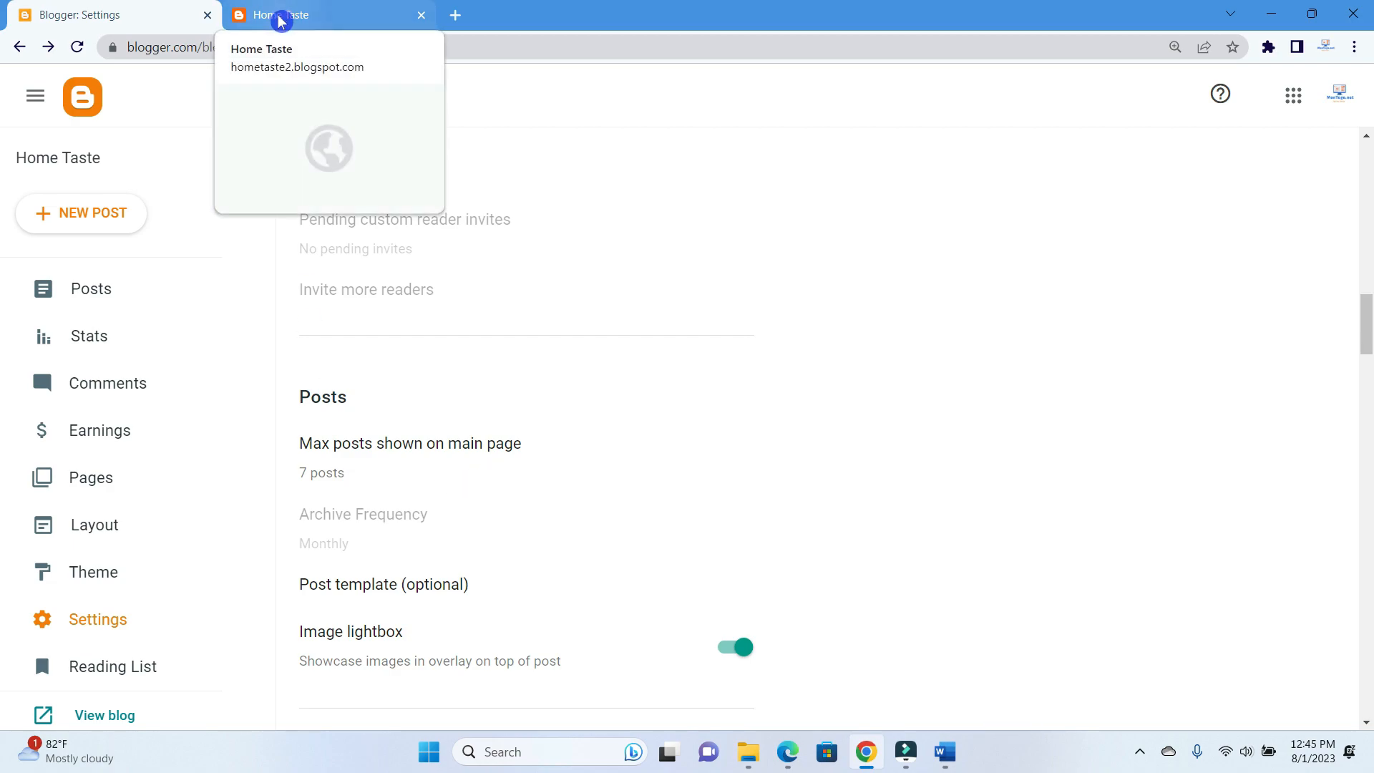
pyautogui.click(280, 22)
pyautogui.scroll(-3, 795, 458)
pyautogui.scroll(-15, 795, 458)
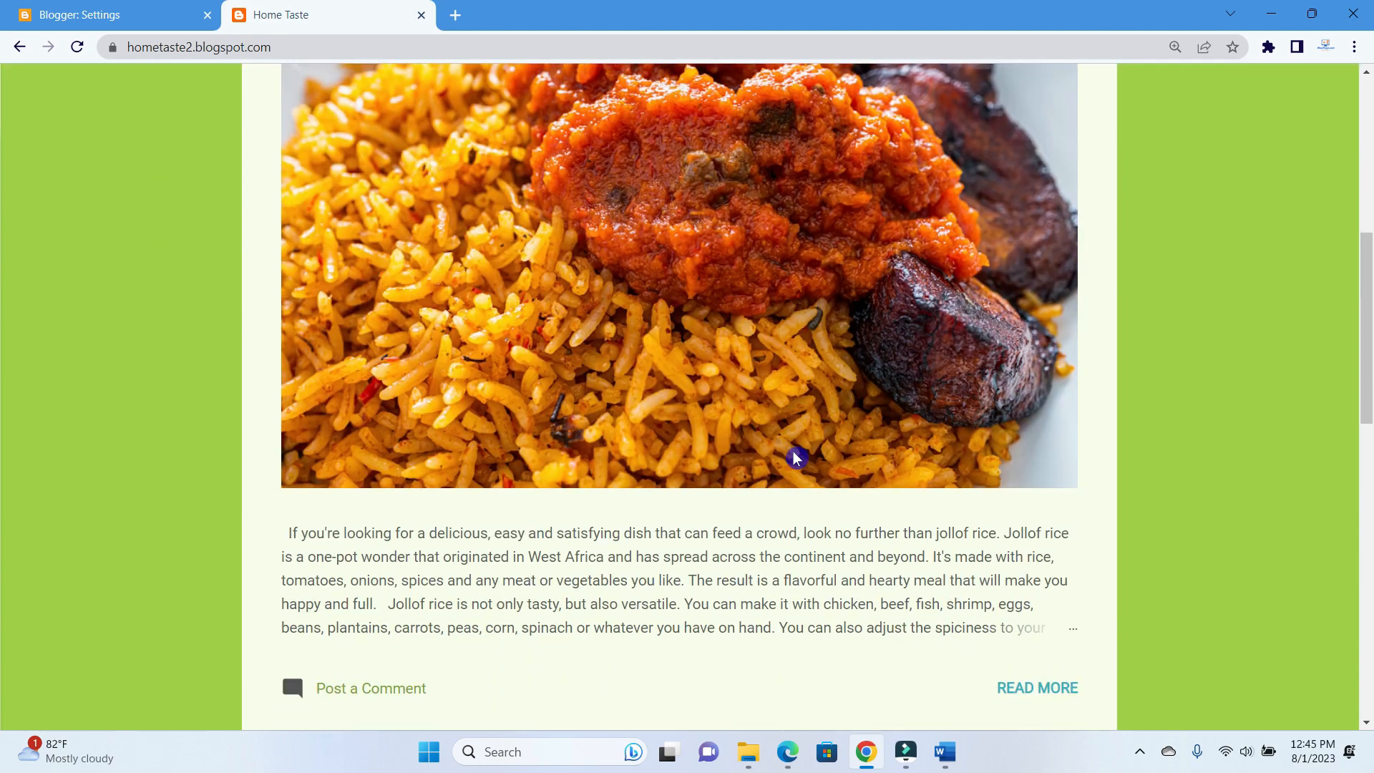
pyautogui.scroll(7, 796, 458)
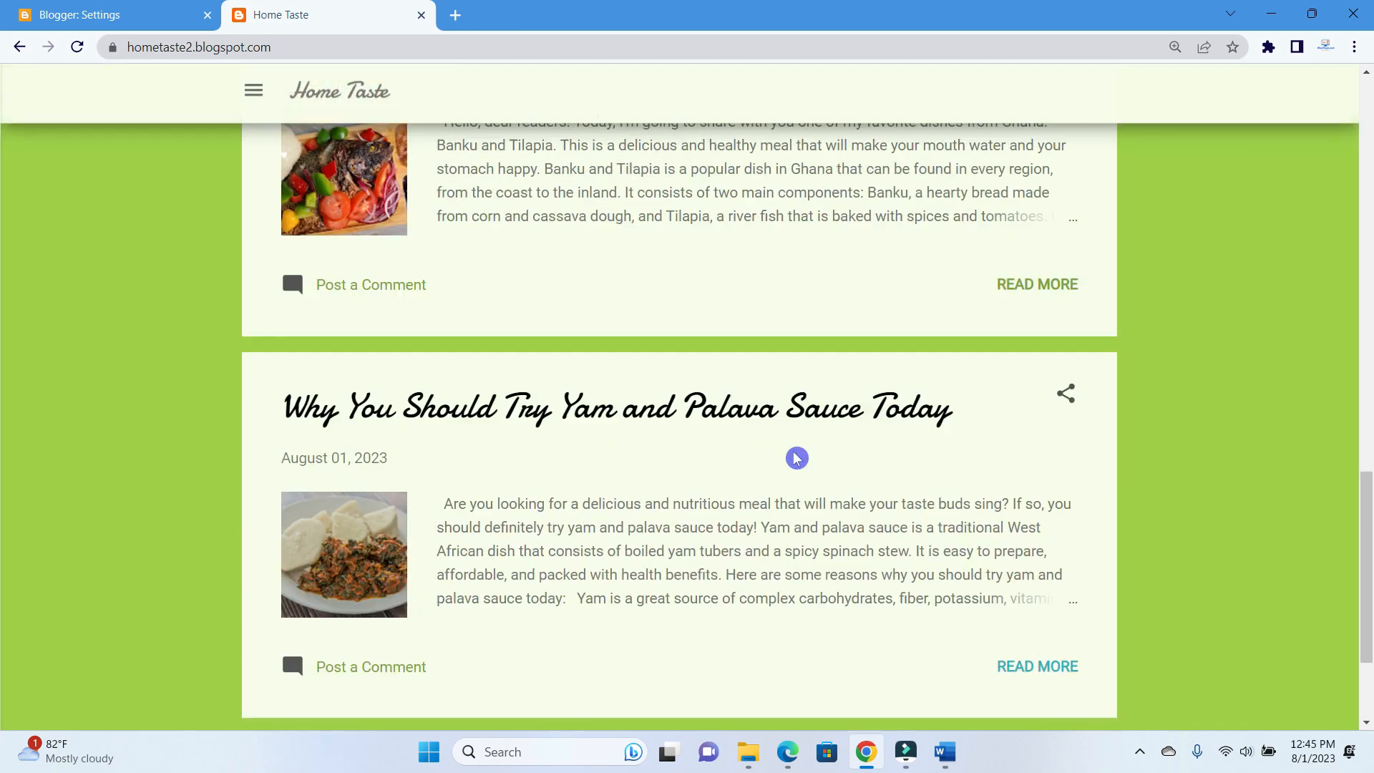
pyautogui.scroll(-7, 807, 391)
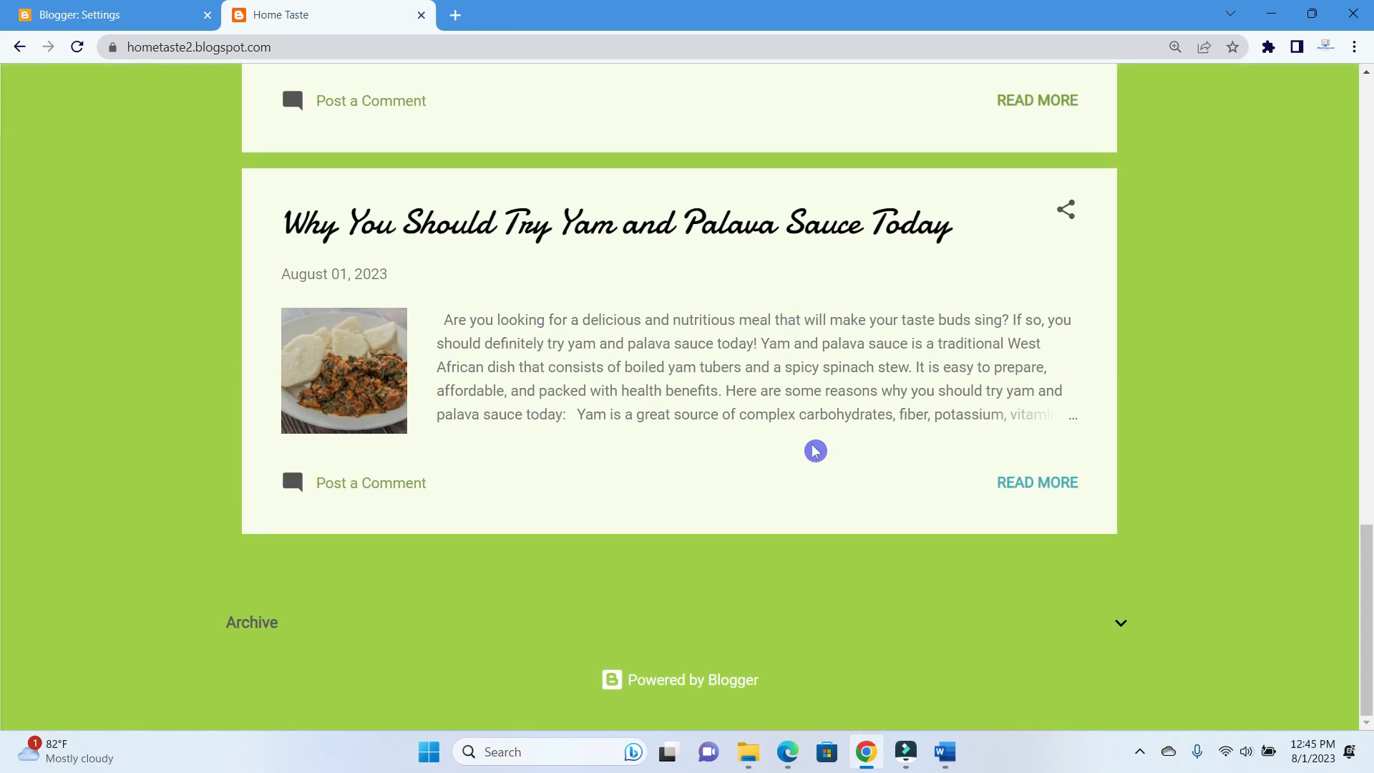
pyautogui.scroll(5, 816, 451)
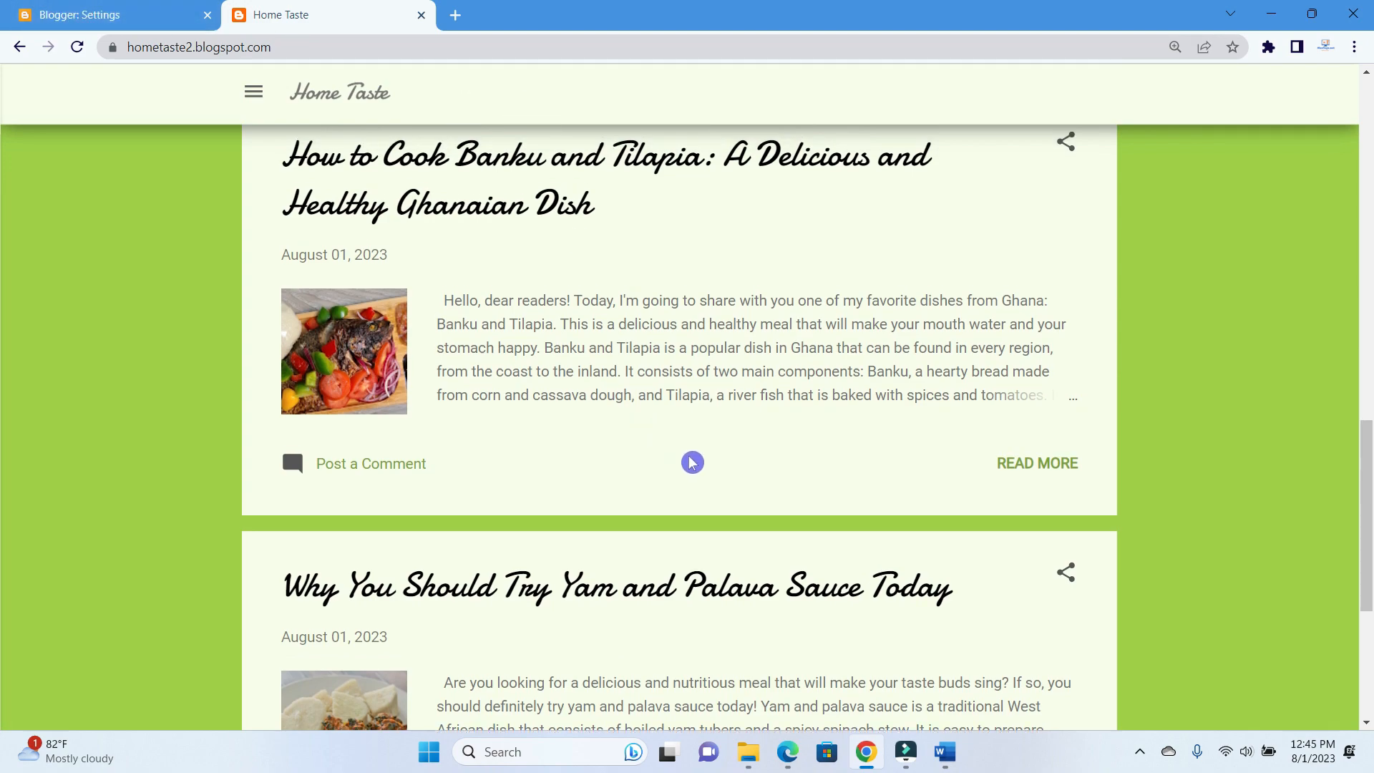
pyautogui.scroll(3, 694, 460)
# Return to the Blogger settings, set the maximum posts shown on the main page to 2 and save
pyautogui.click(175, 15)
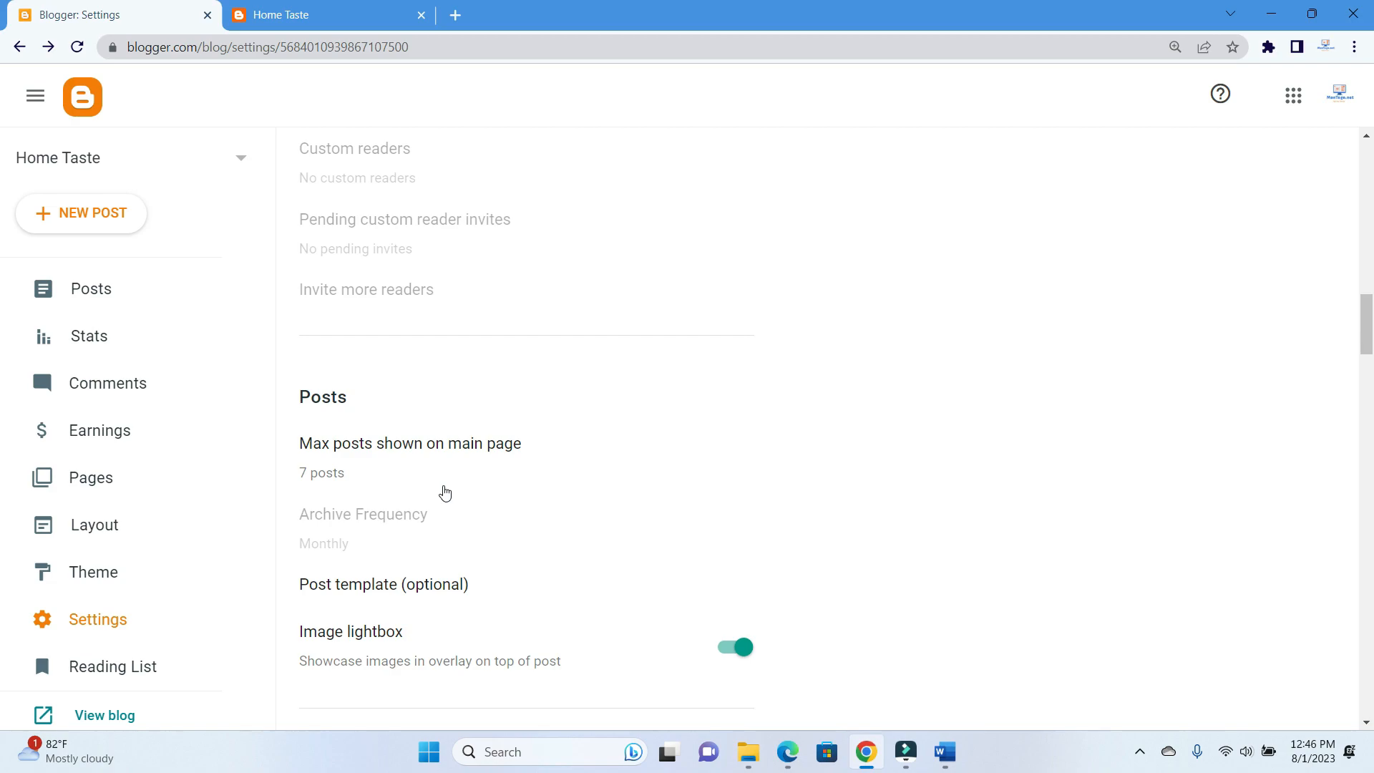
pyautogui.click(338, 476)
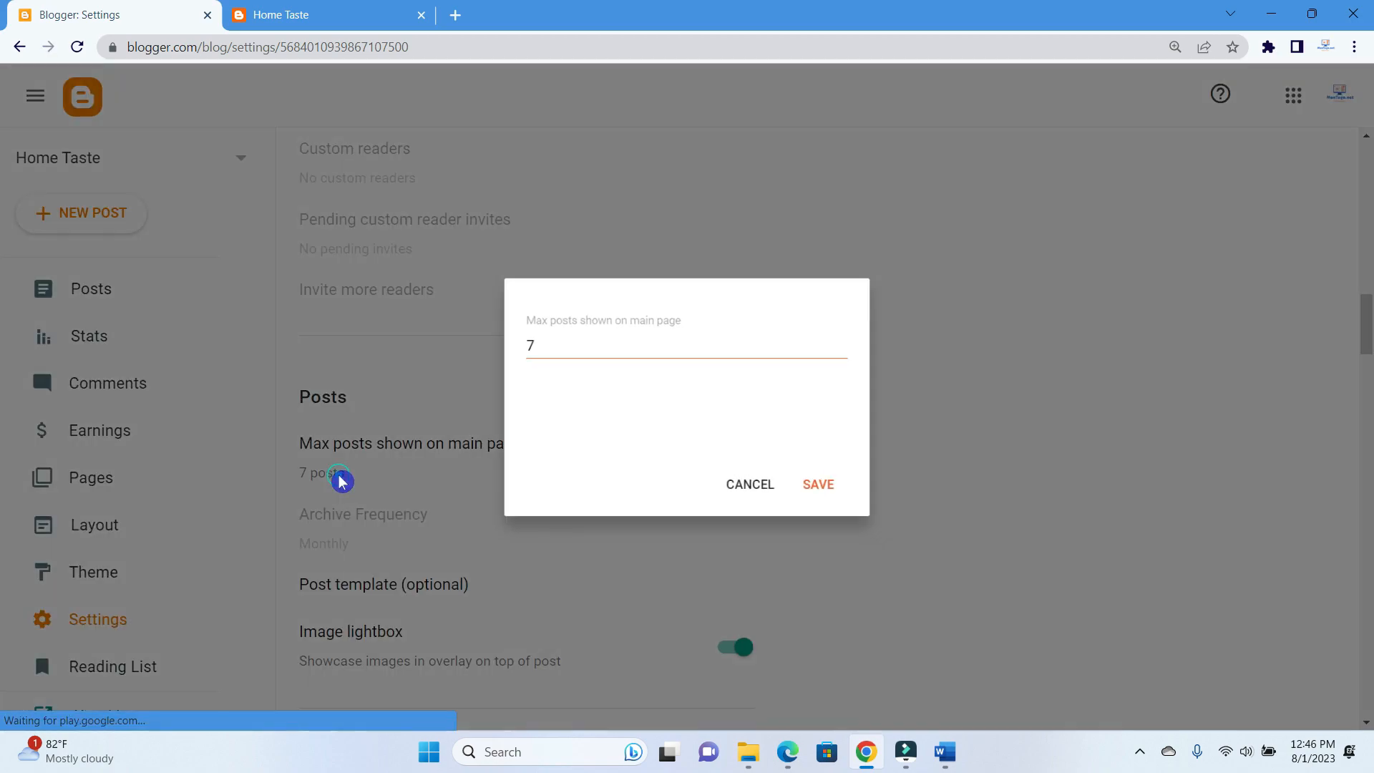
pyautogui.click(530, 341)
pyautogui.moveTo(528, 341); pyautogui.dragTo(507, 343)
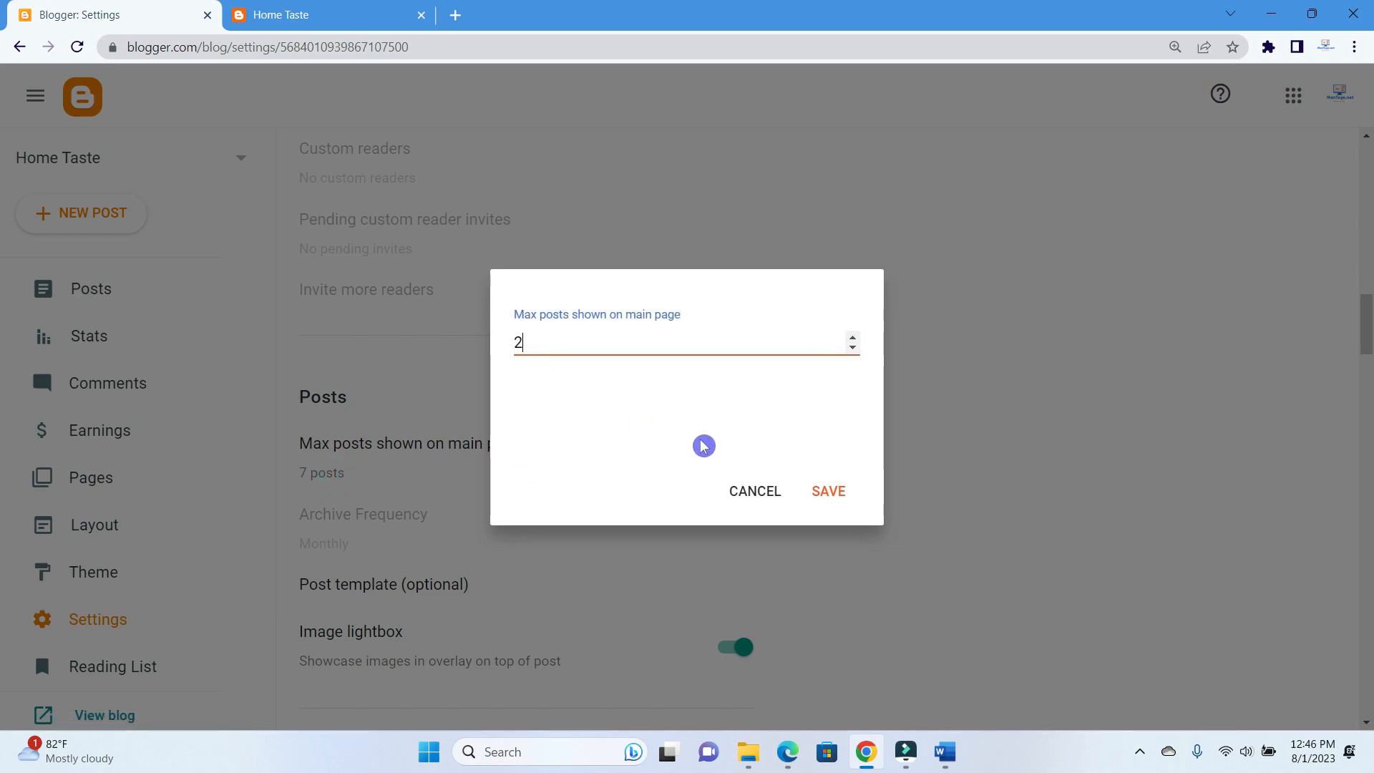
pyautogui.click(829, 498)
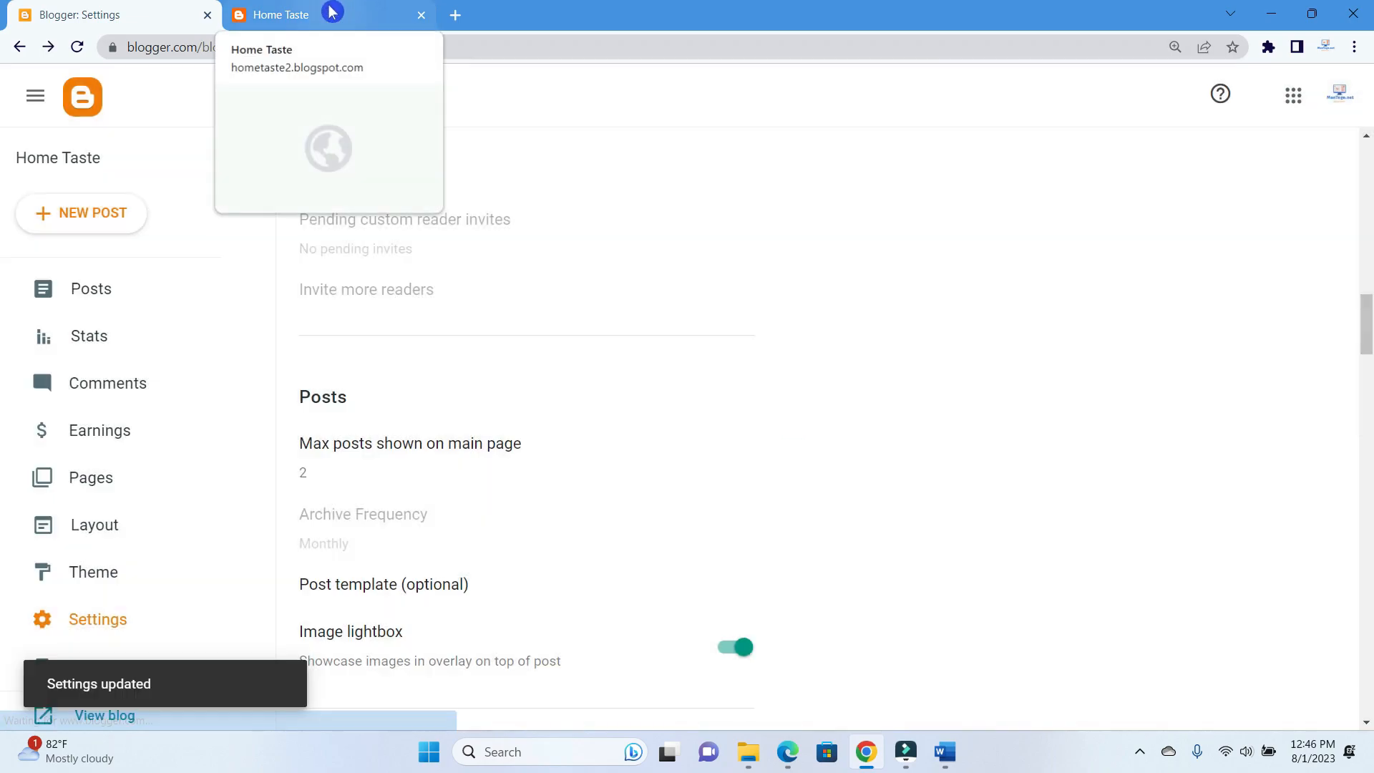
# Go back to the live Home Taste blog, look through its main page and reload it
pyautogui.click(332, 11)
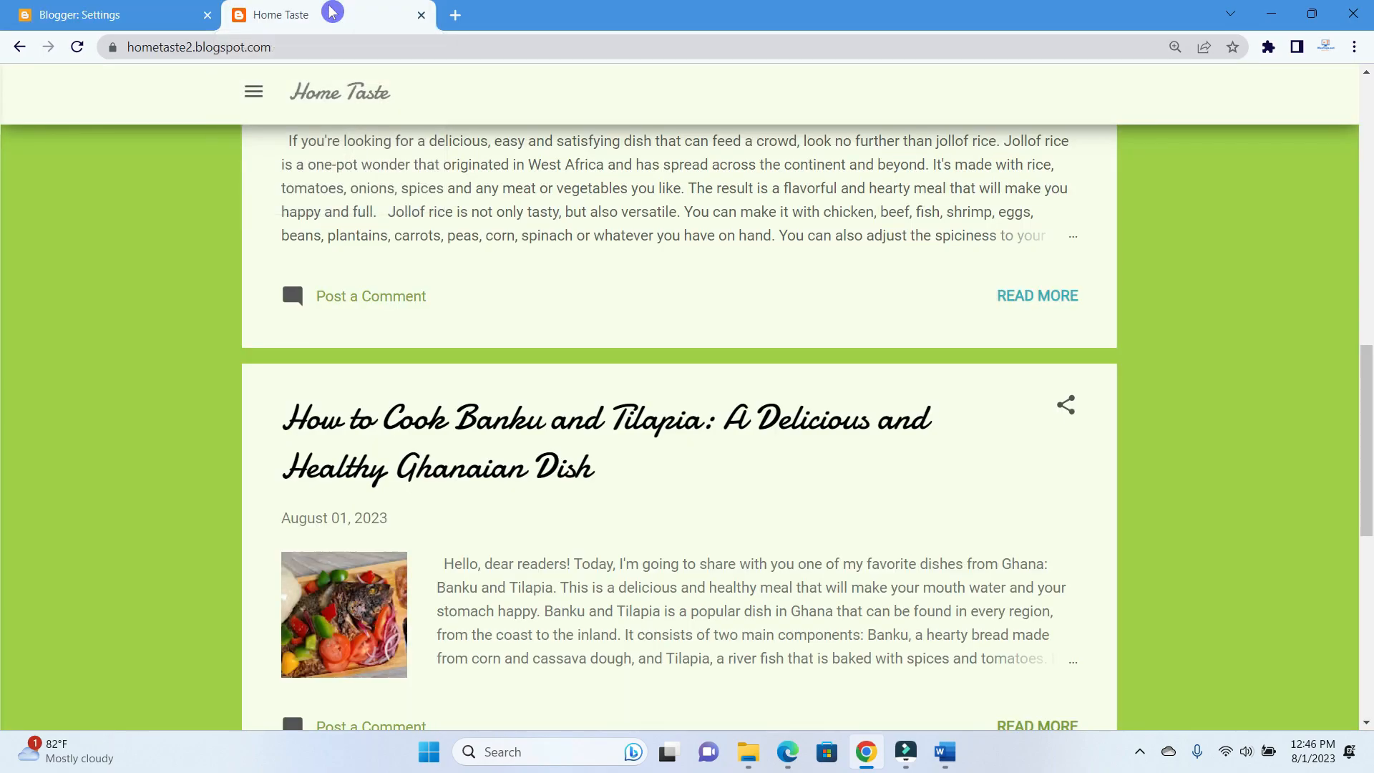
pyautogui.scroll(8, 1080, 343)
pyautogui.scroll(-15, 1080, 345)
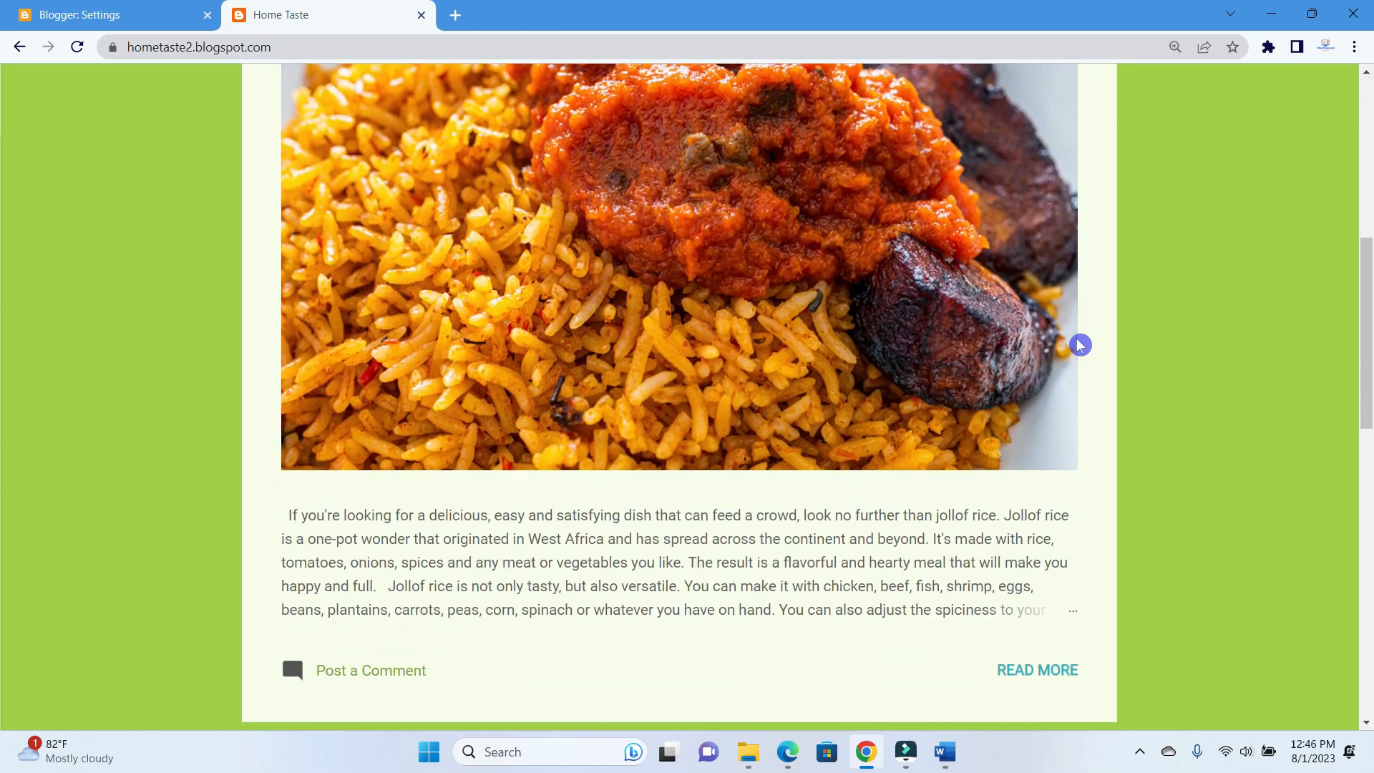
pyautogui.scroll(-3, 1080, 345)
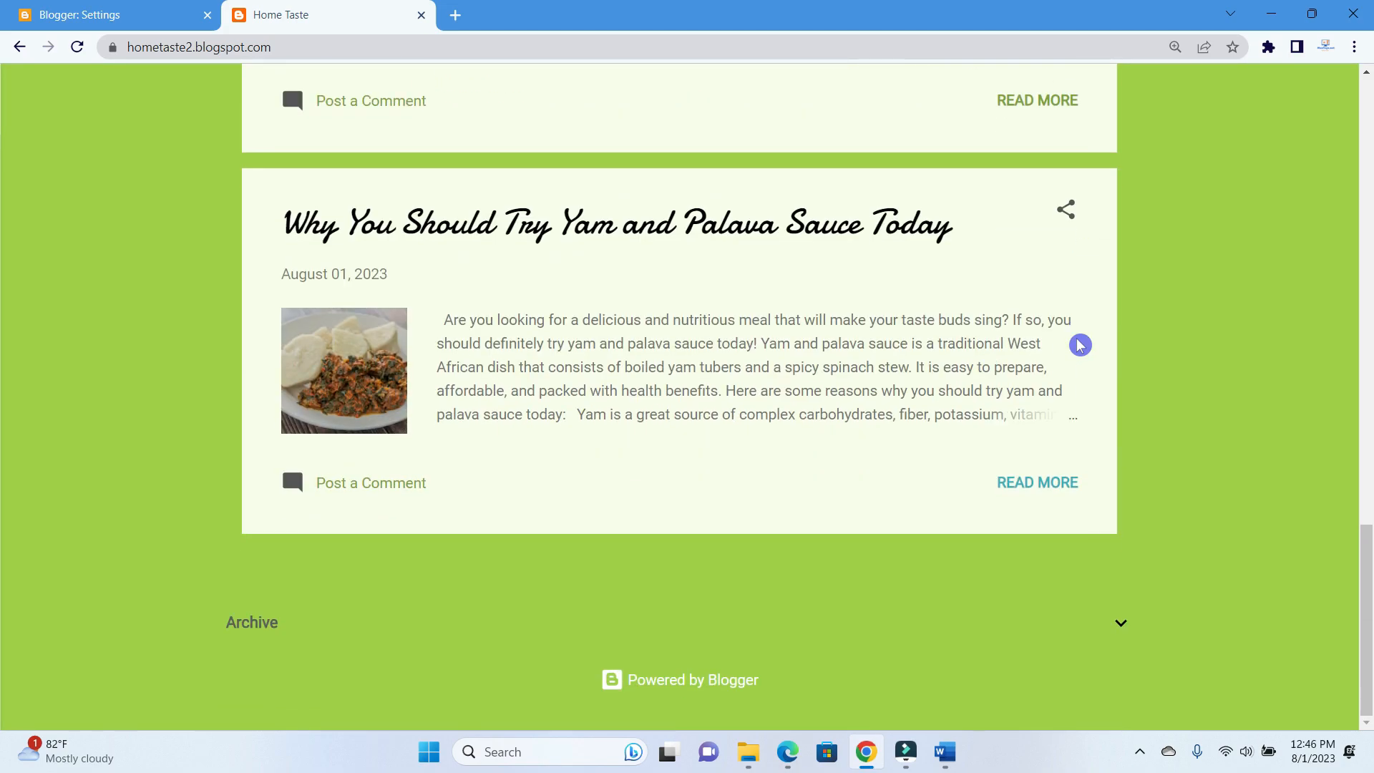
pyautogui.scroll(9, 1080, 345)
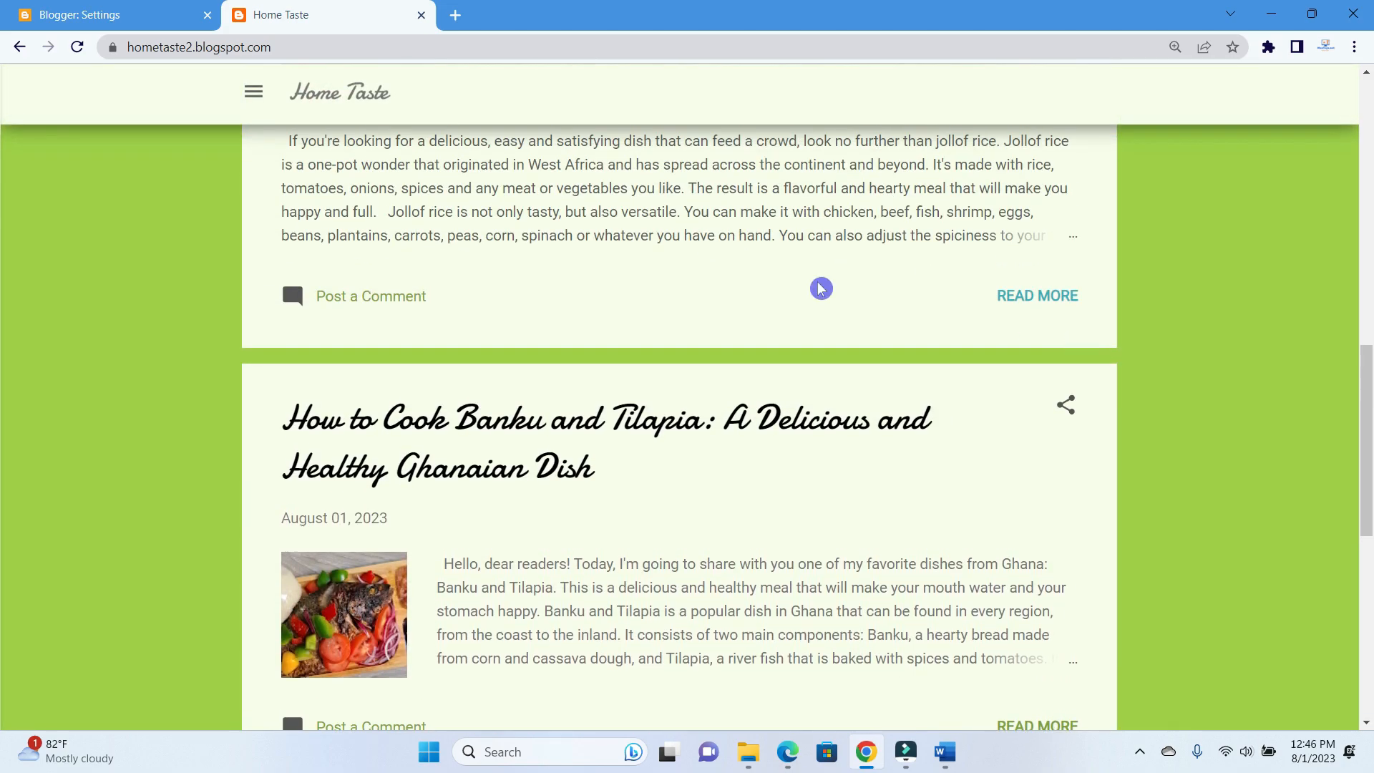
pyautogui.click(78, 46)
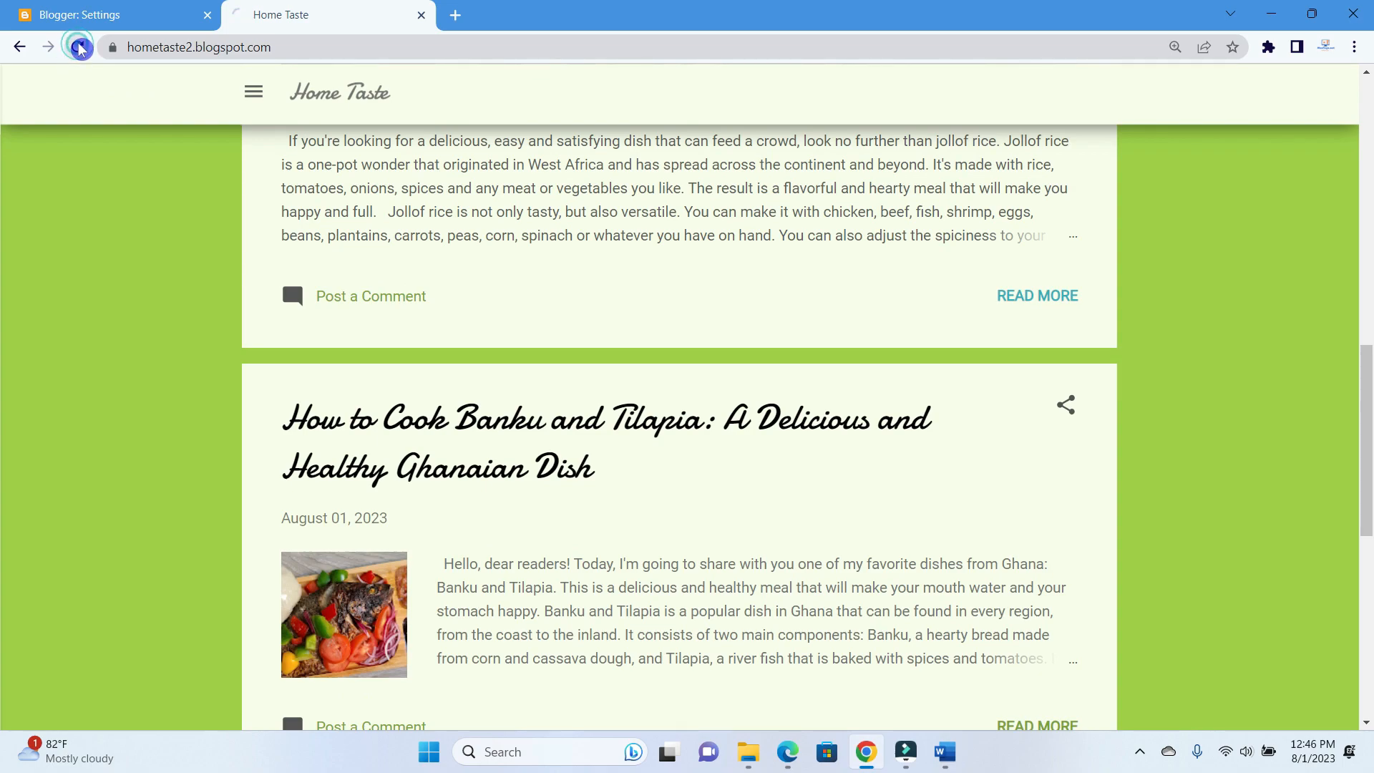
# Examine the reloaded main page from header to footer to check the number of posts it displays
pyautogui.scroll(-4, 890, 460)
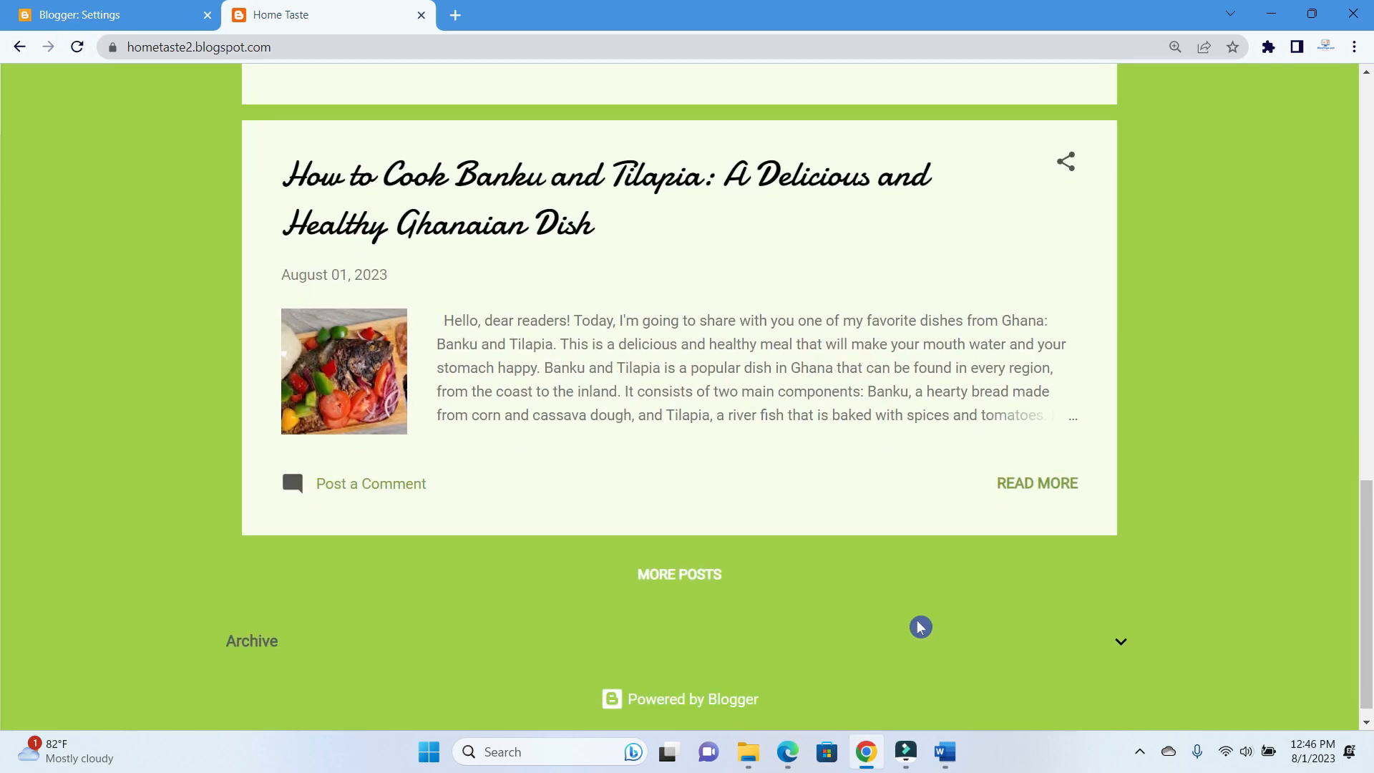
pyautogui.scroll(1, 919, 628)
pyautogui.scroll(8, 919, 629)
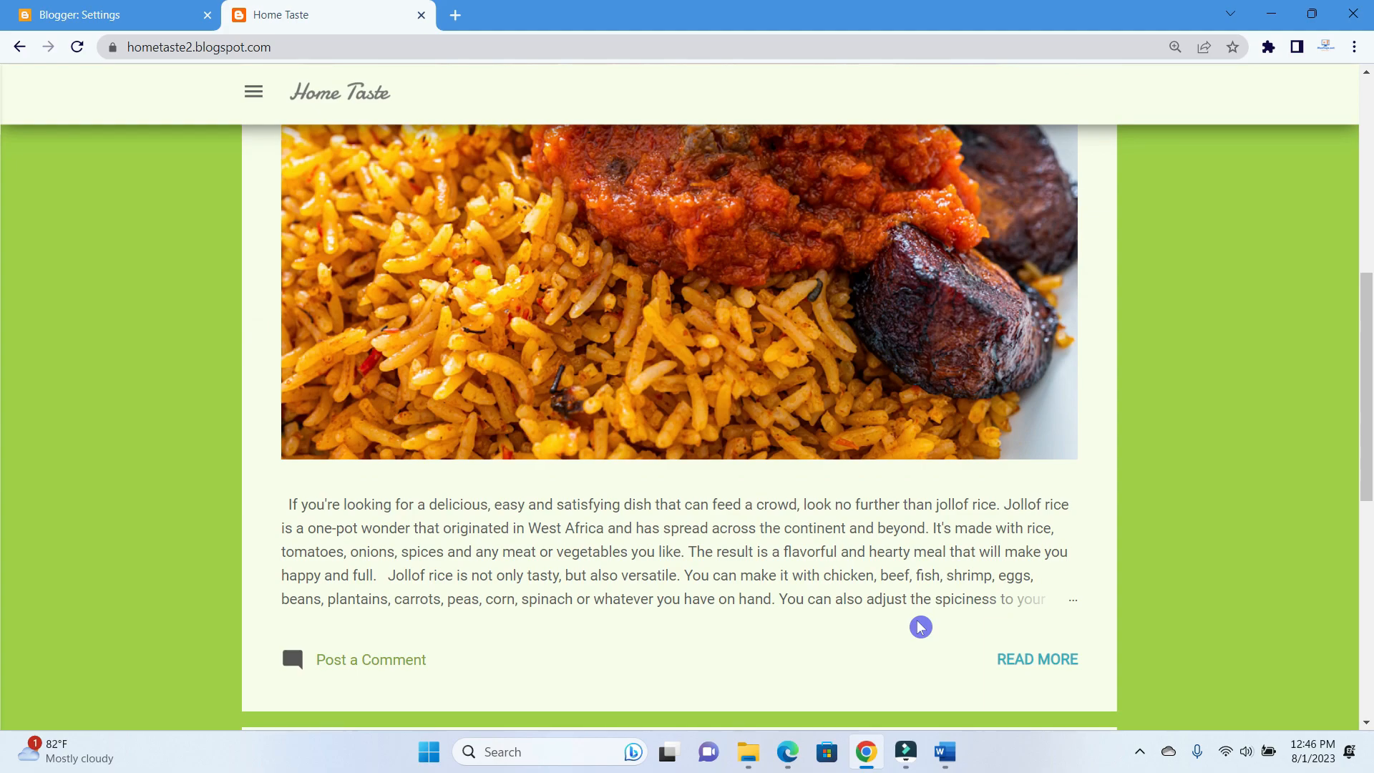
pyautogui.scroll(1, 919, 629)
pyautogui.scroll(-10, 919, 620)
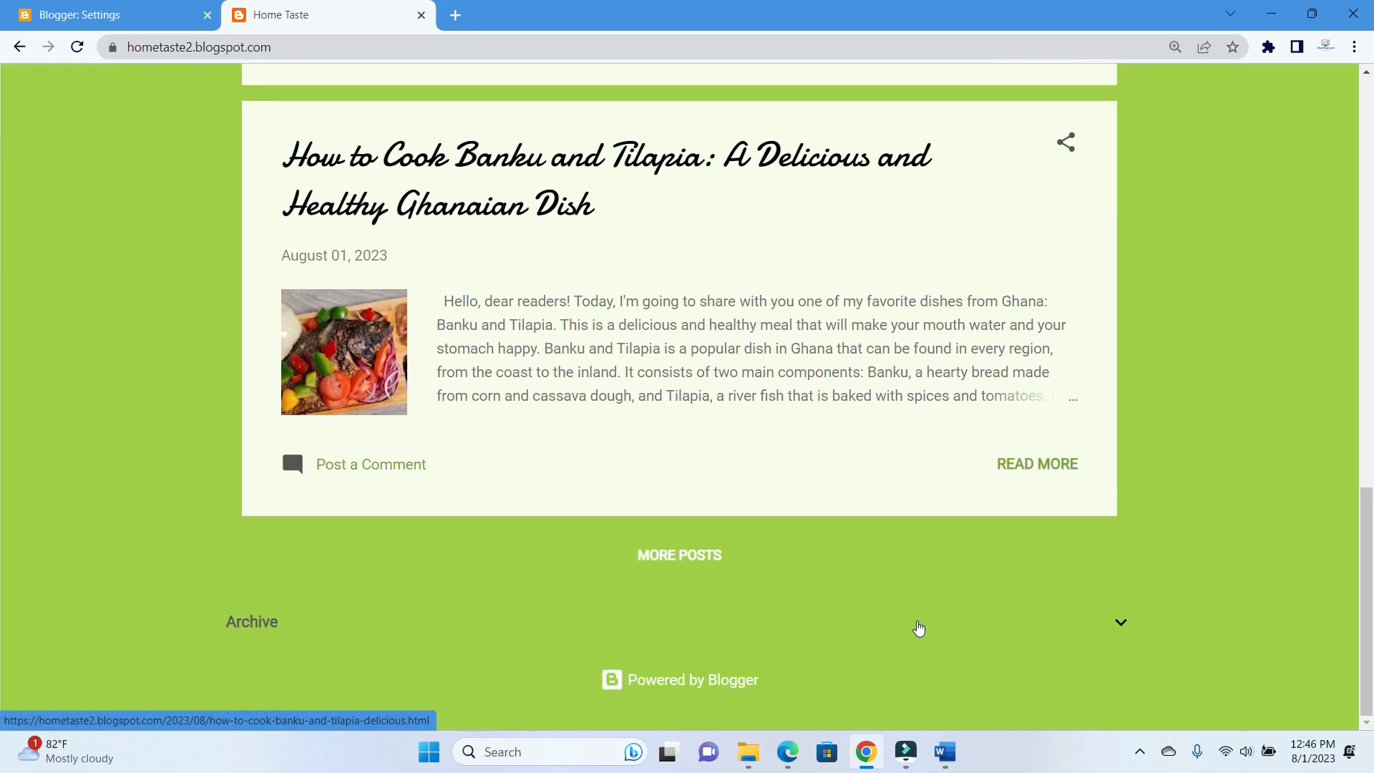
pyautogui.scroll(10, 919, 628)
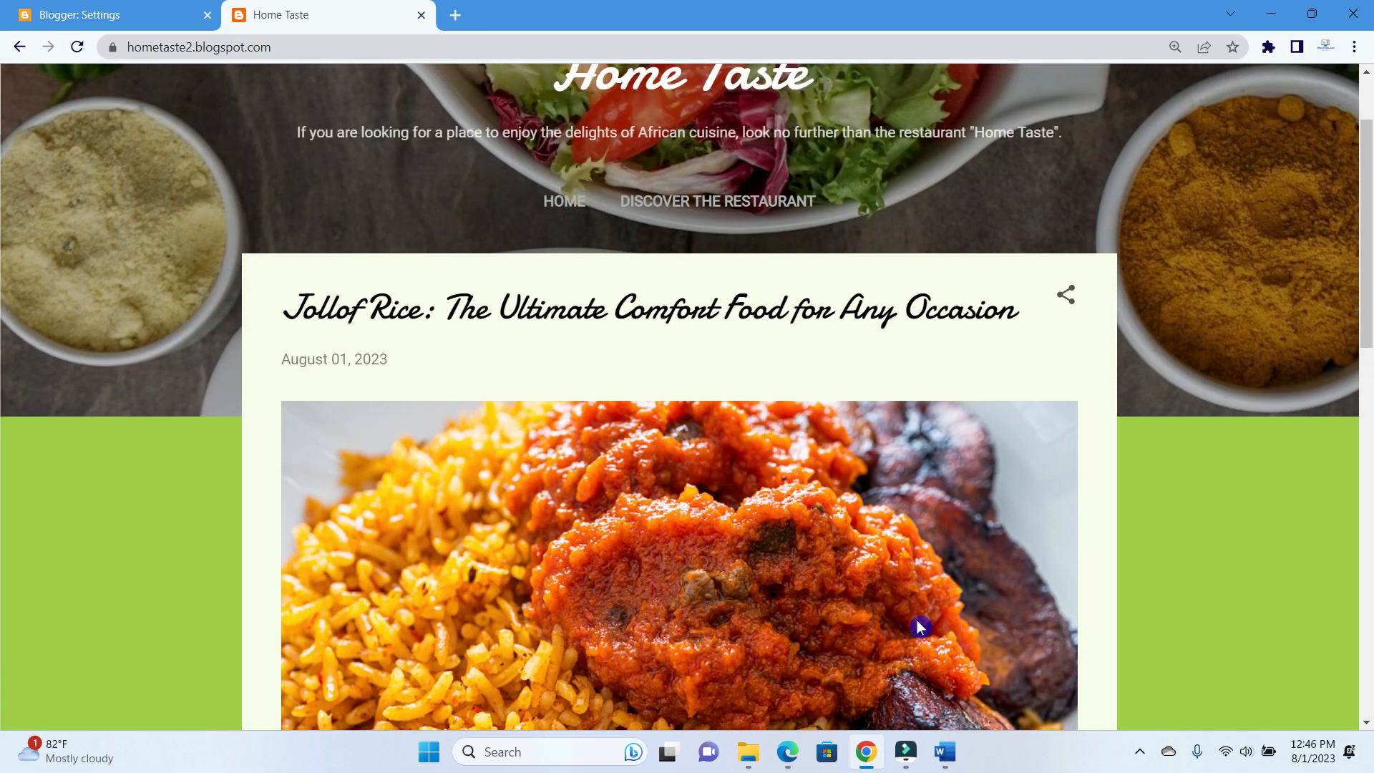
pyautogui.scroll(-10, 821, 237)
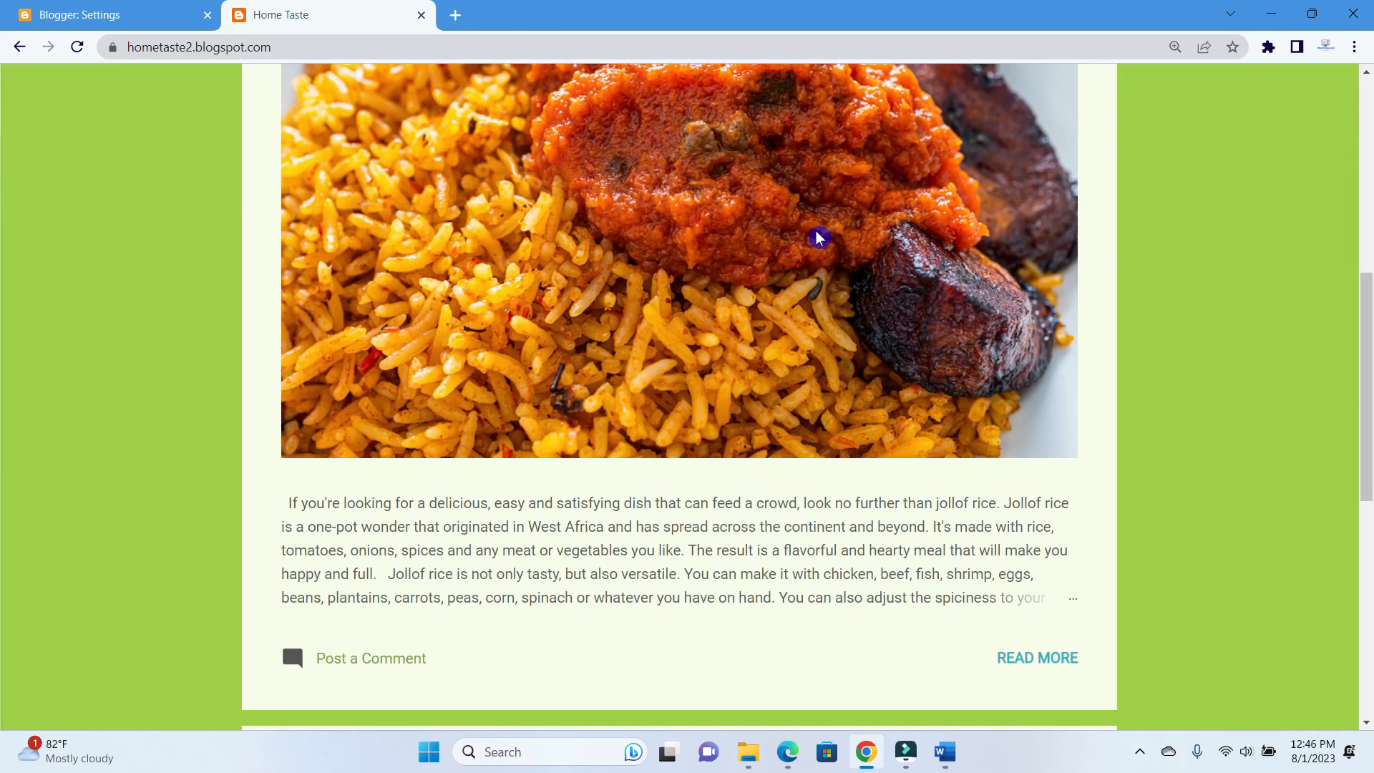
pyautogui.scroll(-5, 820, 238)
pyautogui.scroll(4, 828, 448)
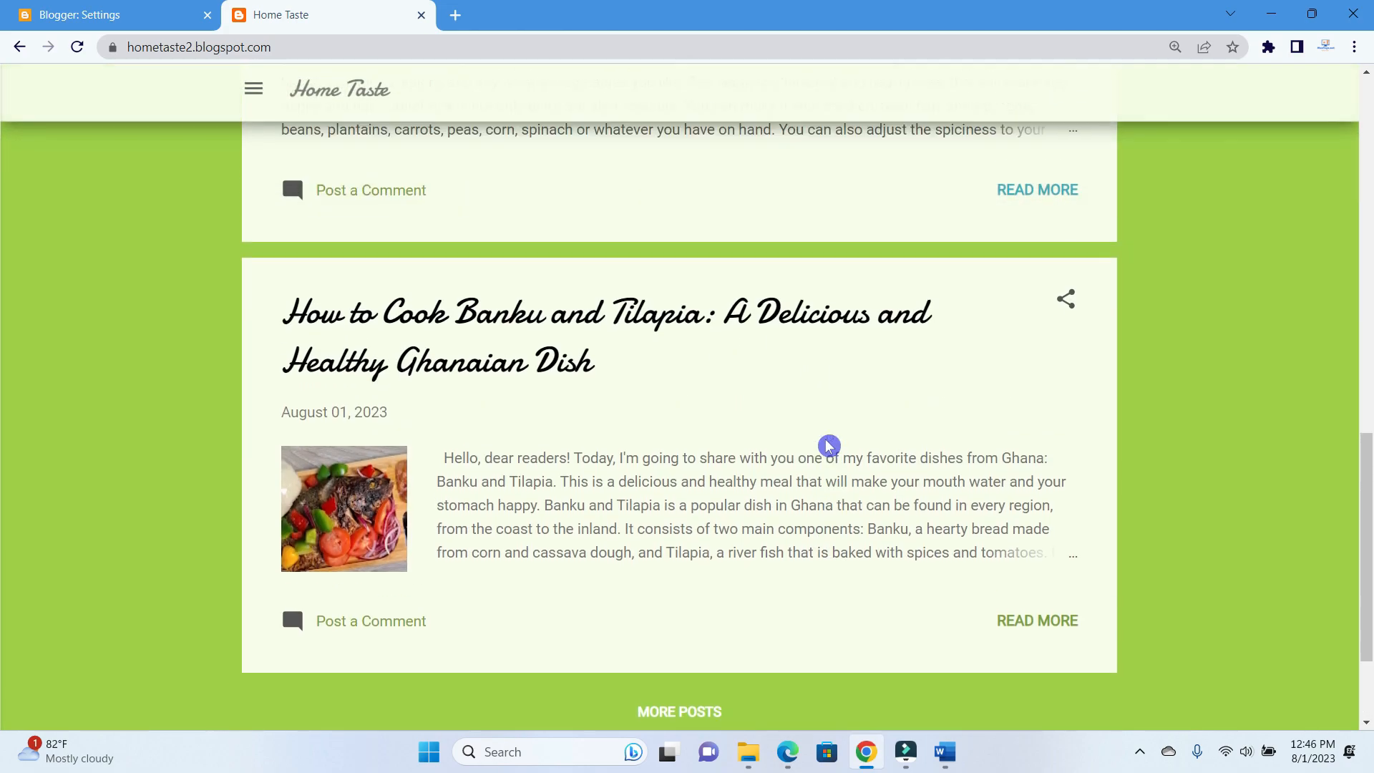
pyautogui.scroll(5, 828, 453)
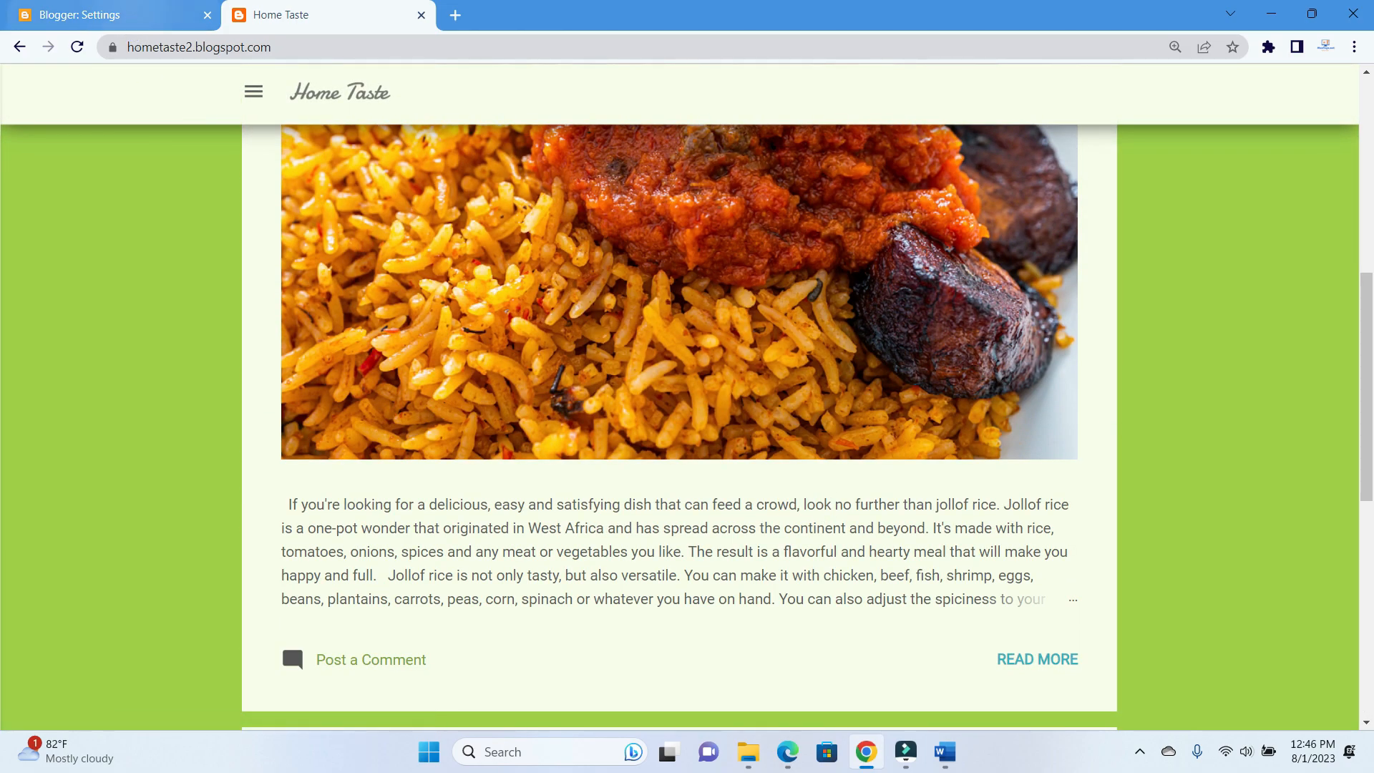
# Return to the Blogger settings, set the maximum posts shown on the main page to 7 and save
pyautogui.click(134, 14)
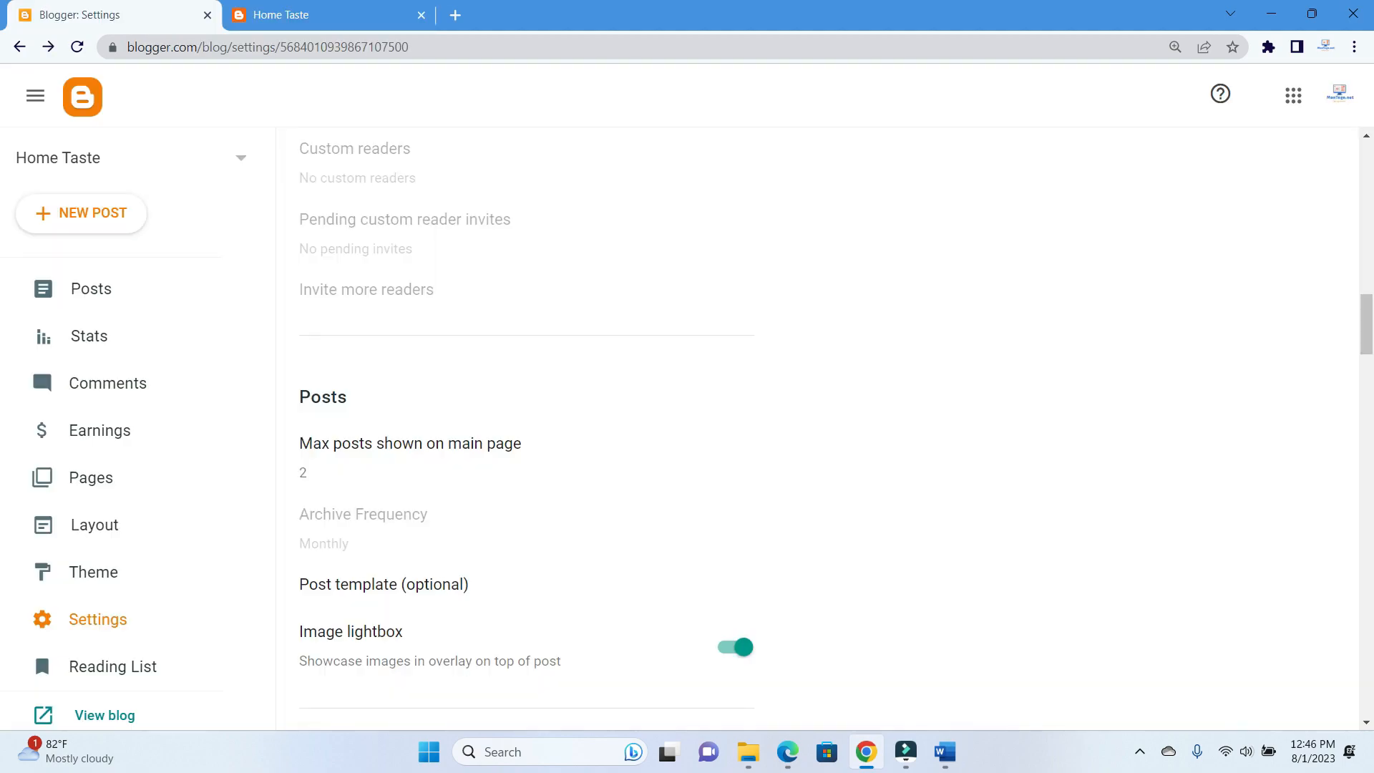
pyautogui.click(325, 478)
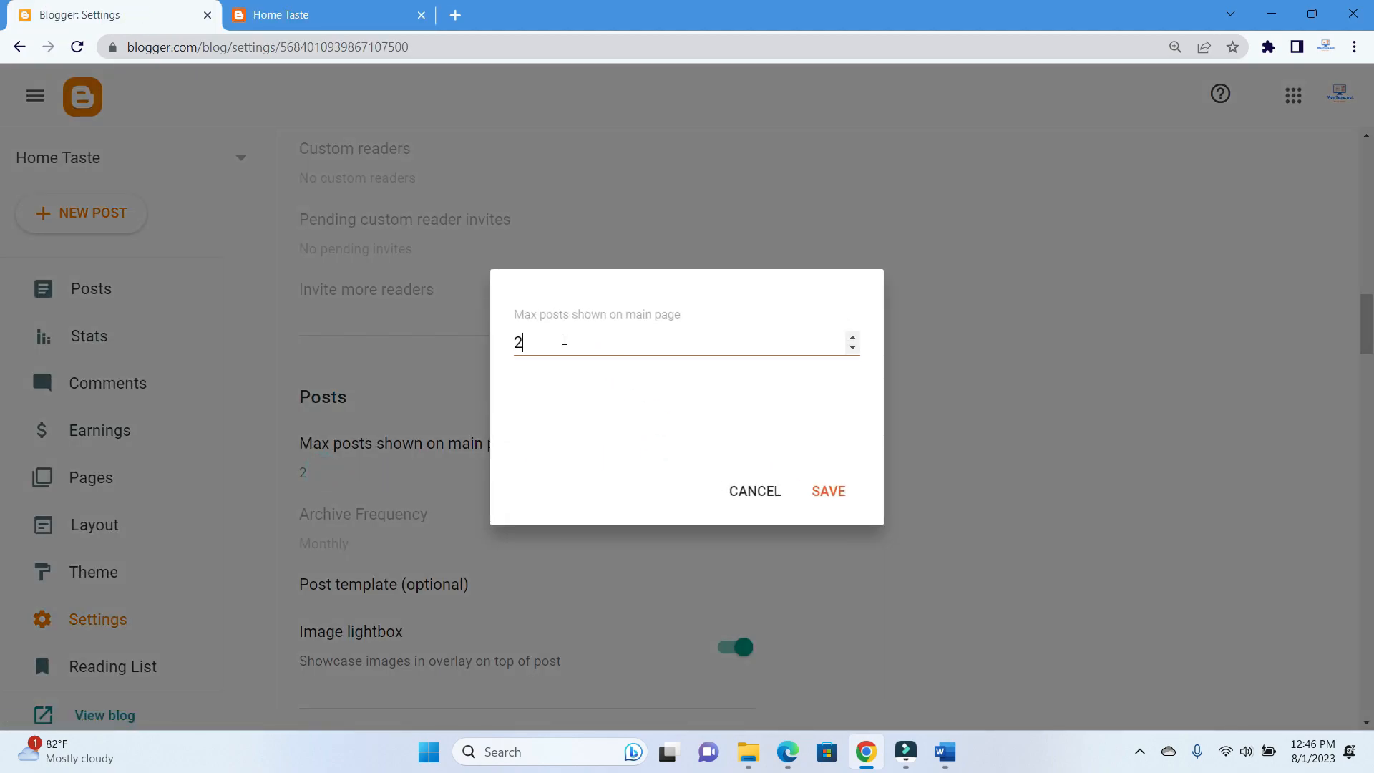
pyautogui.doubleClick(565, 339)
pyautogui.write('7')
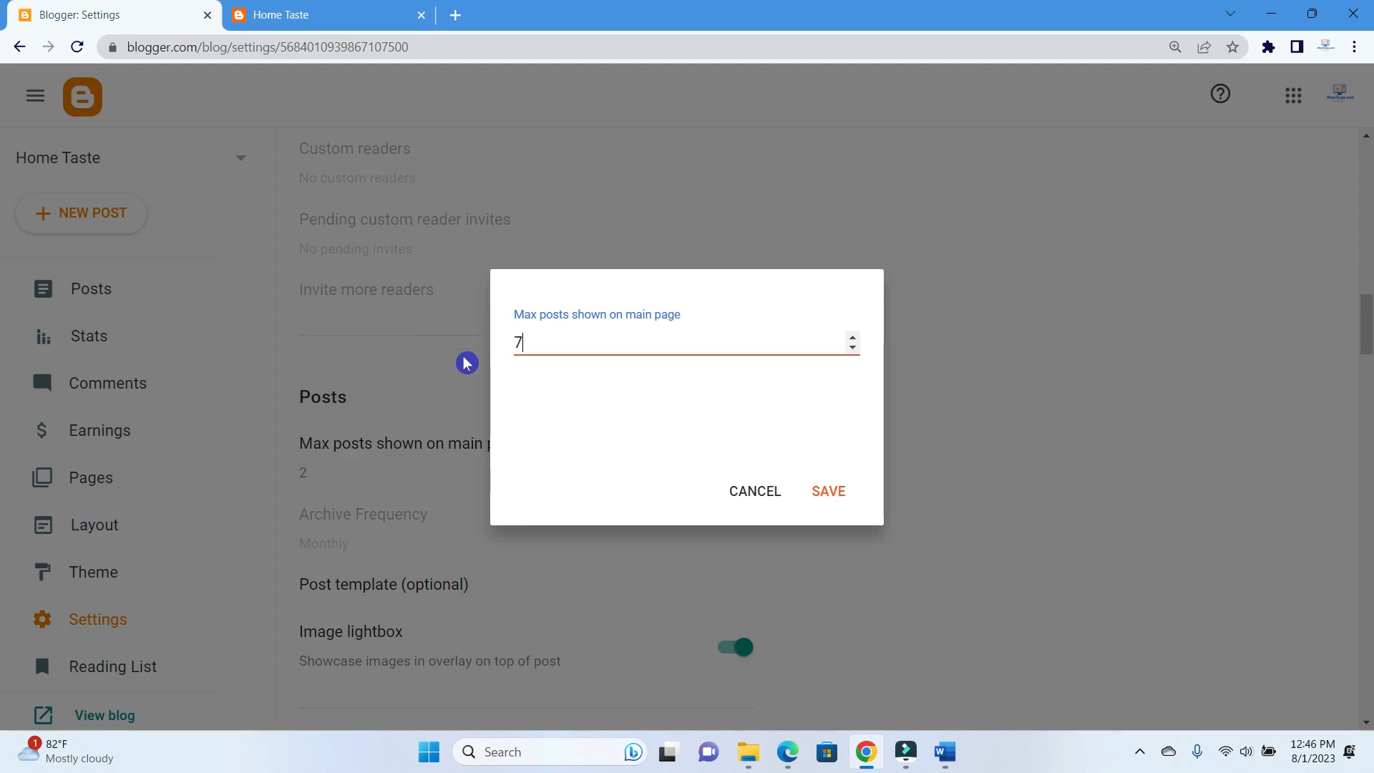
pyautogui.click(839, 493)
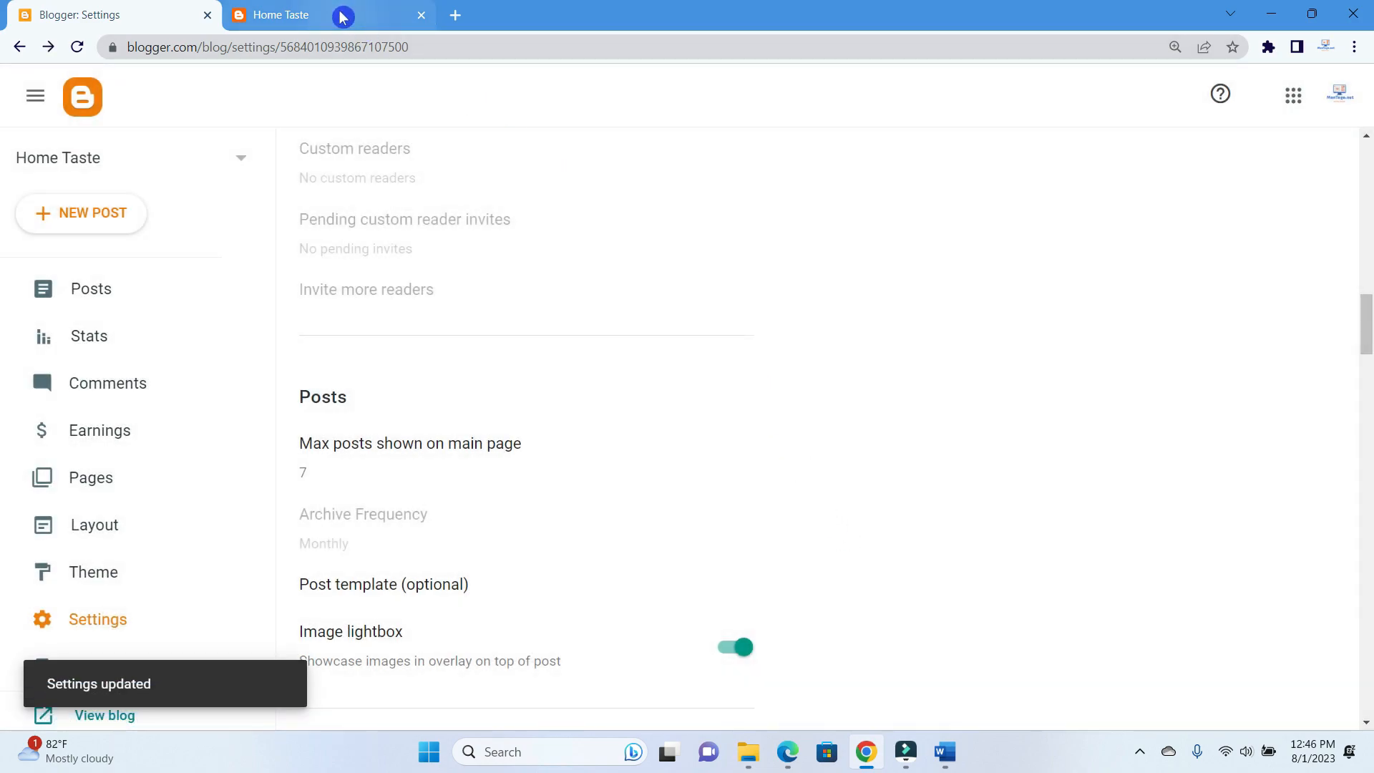
# Reload the live Home Taste blog and examine which posts its main page lists down to the footer
pyautogui.click(341, 15)
pyautogui.click(76, 47)
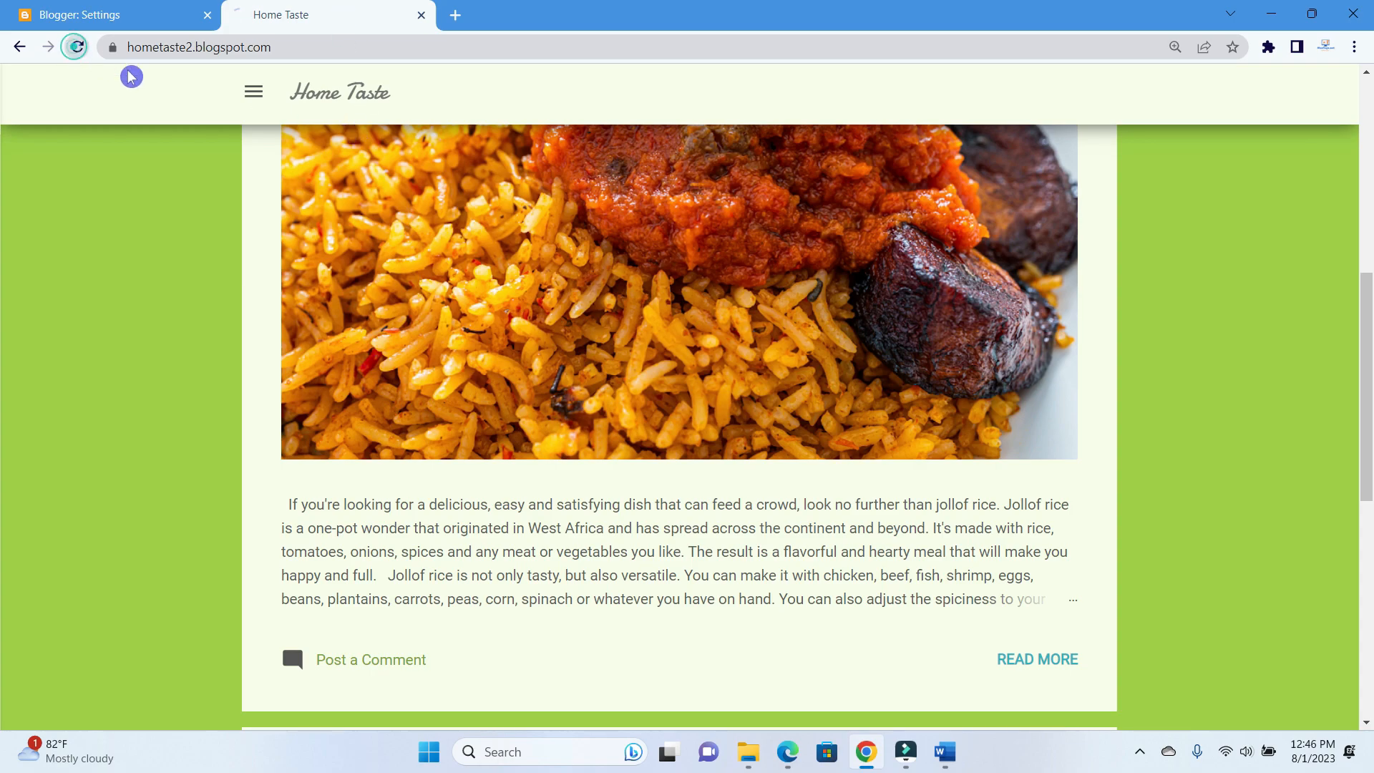
pyautogui.scroll(-4, 922, 258)
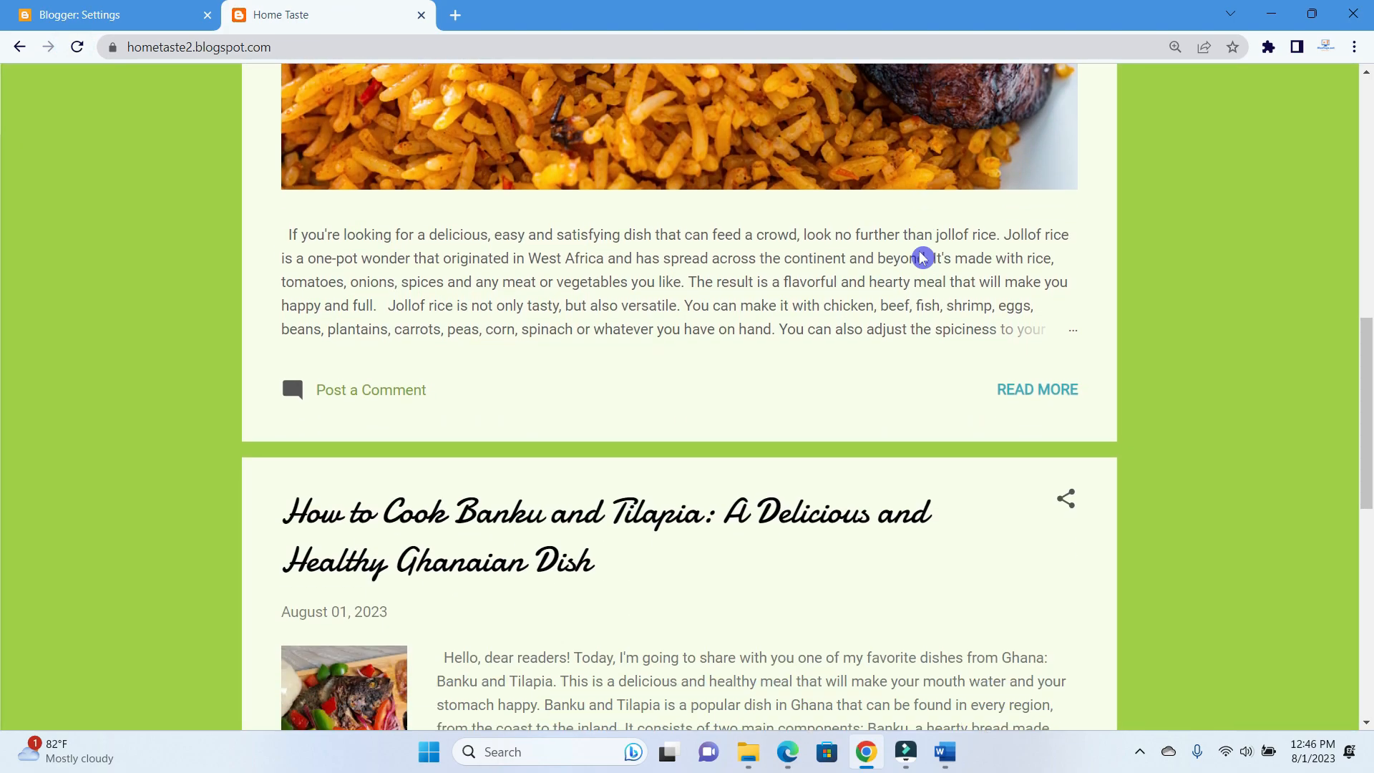
pyautogui.scroll(-10, 922, 258)
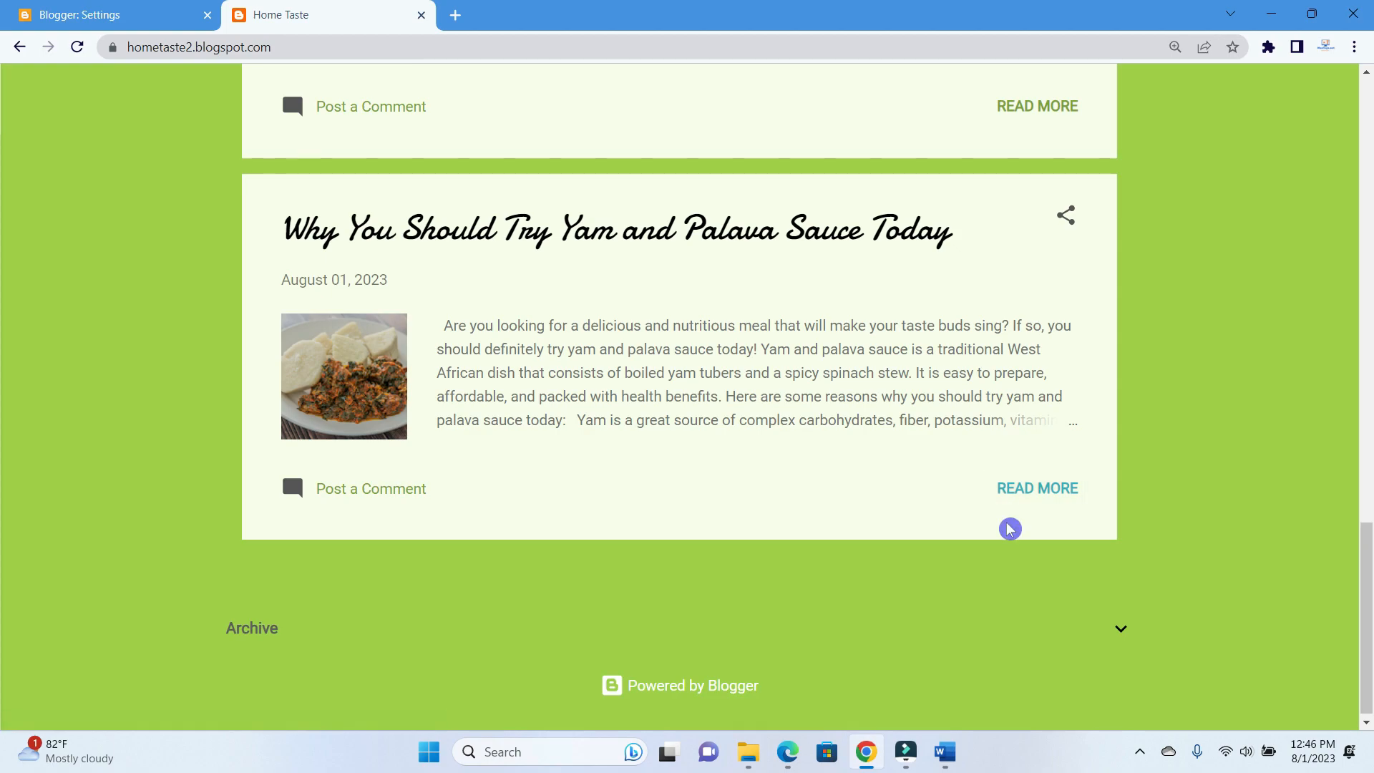
pyautogui.scroll(6, 792, 537)
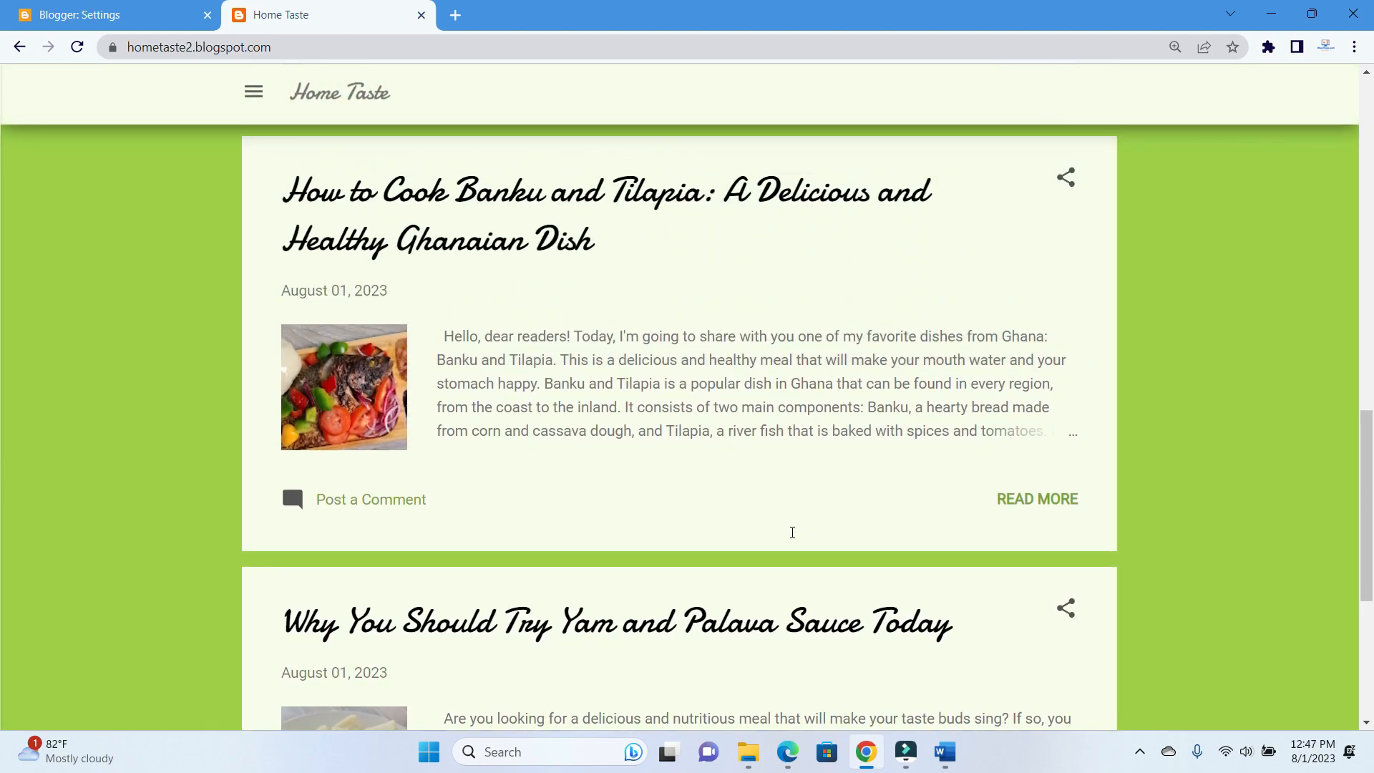
pyautogui.scroll(13, 793, 537)
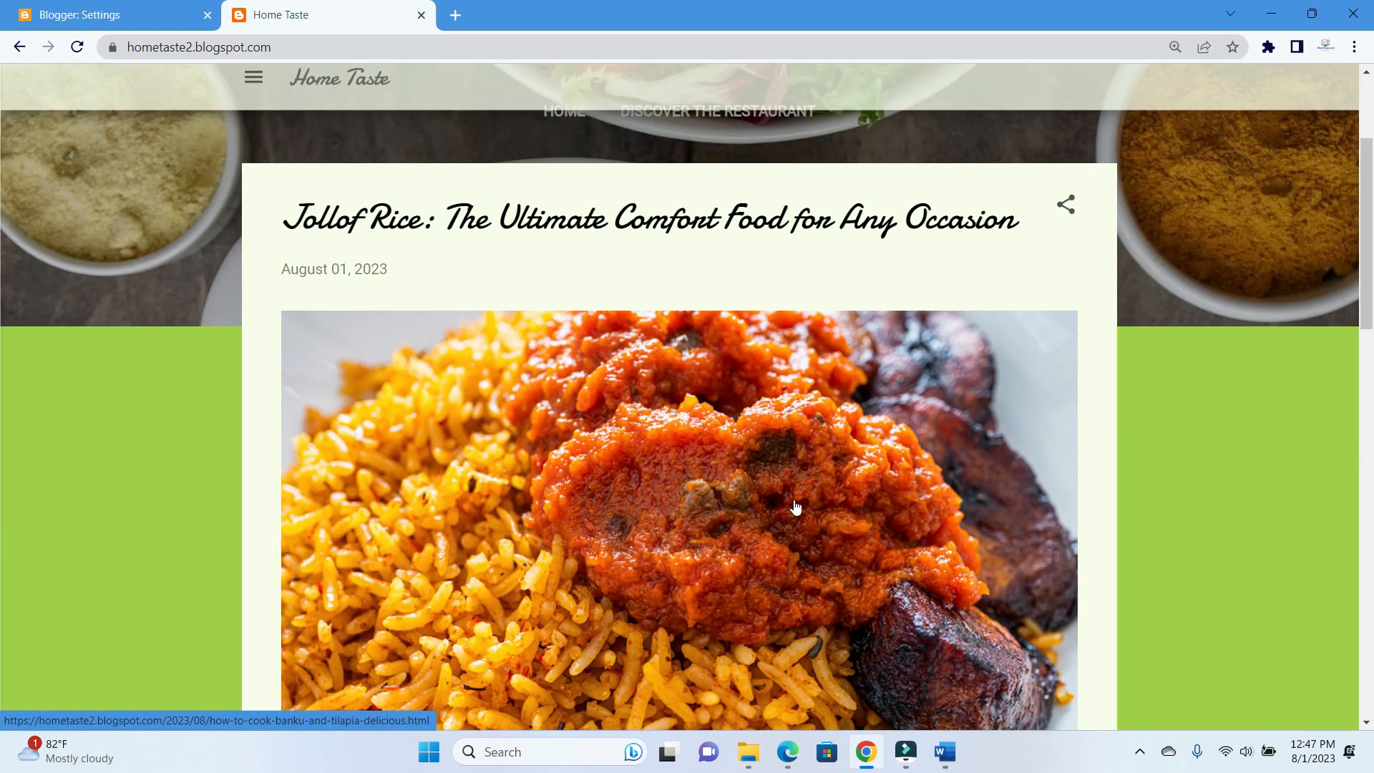
# Go back to the Blogger settings and review the Comments, Email and Formatting sections down to Meta tags
pyautogui.click(137, 11)
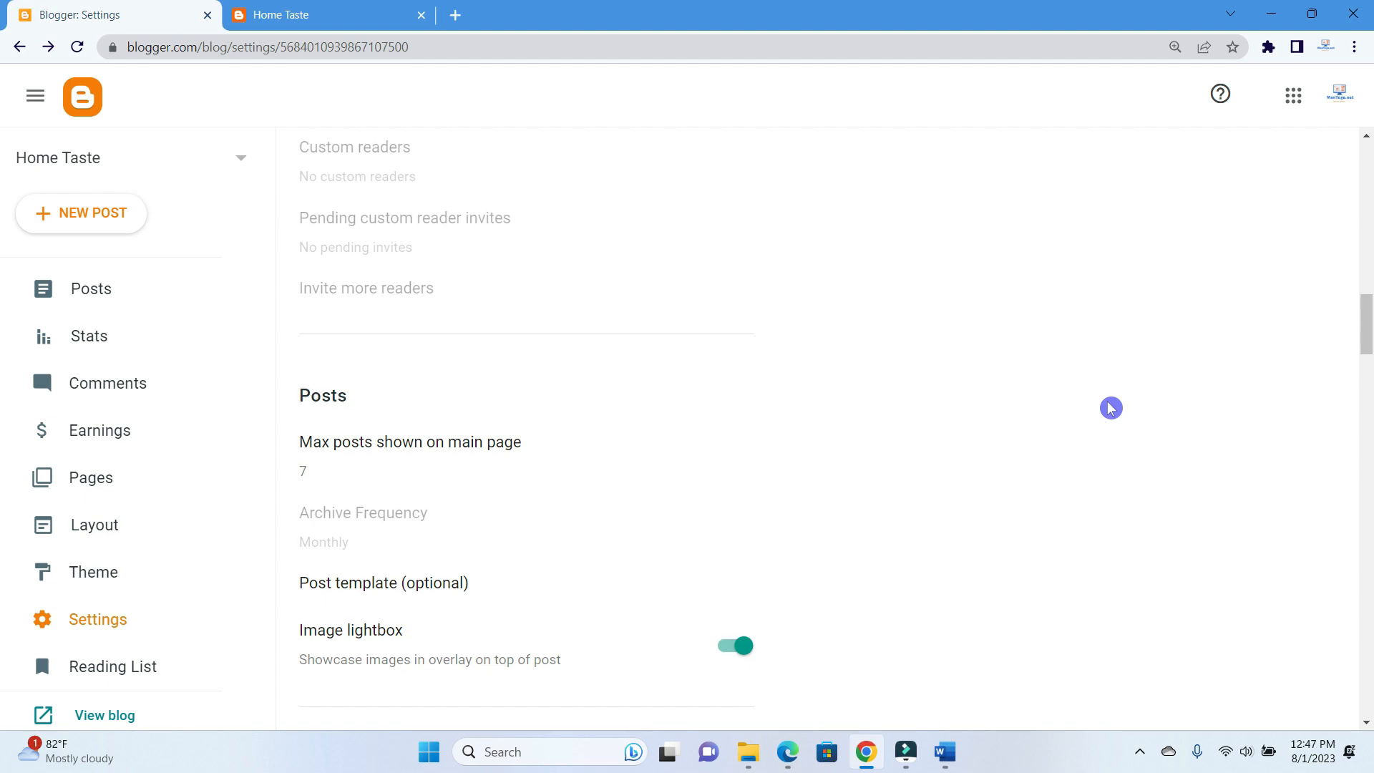
pyautogui.scroll(-5, 1111, 408)
pyautogui.scroll(-2, 1111, 408)
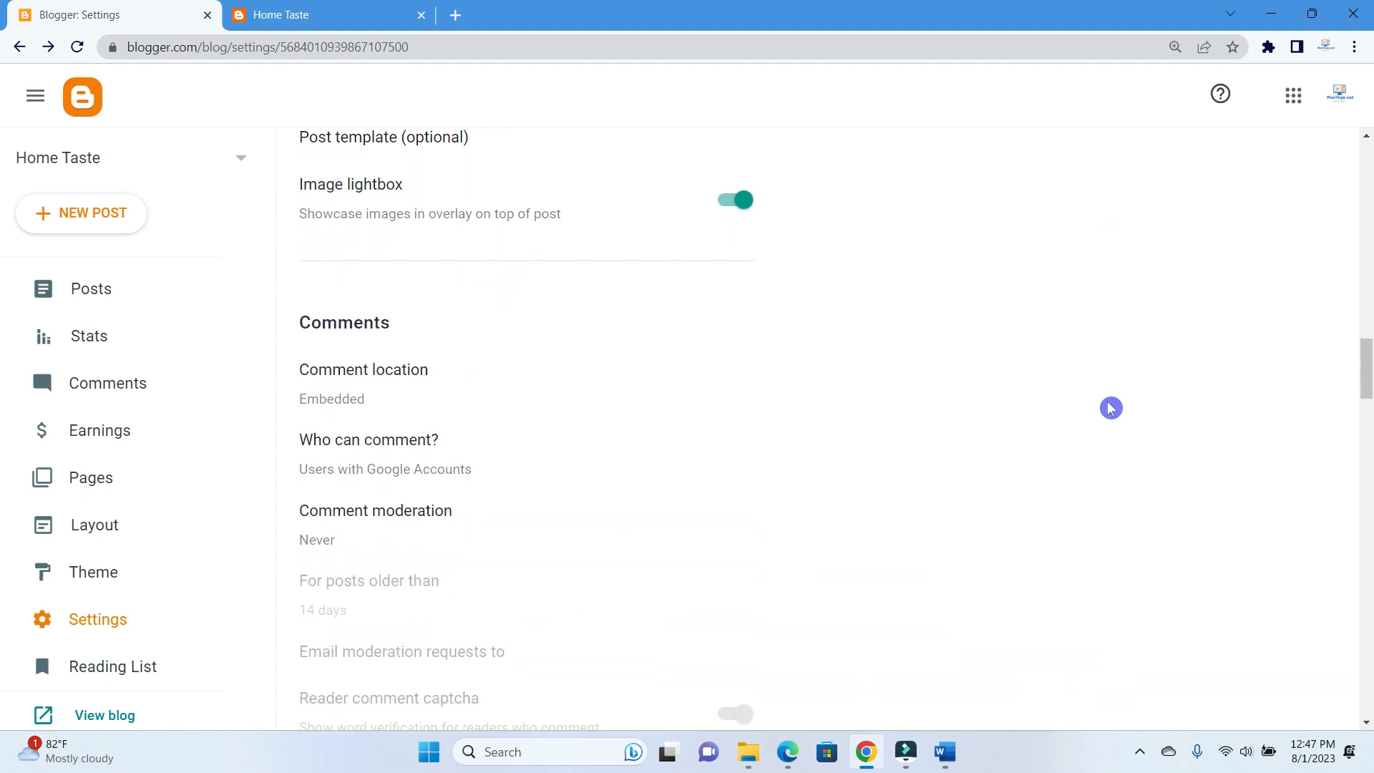
pyautogui.scroll(-1, 1111, 408)
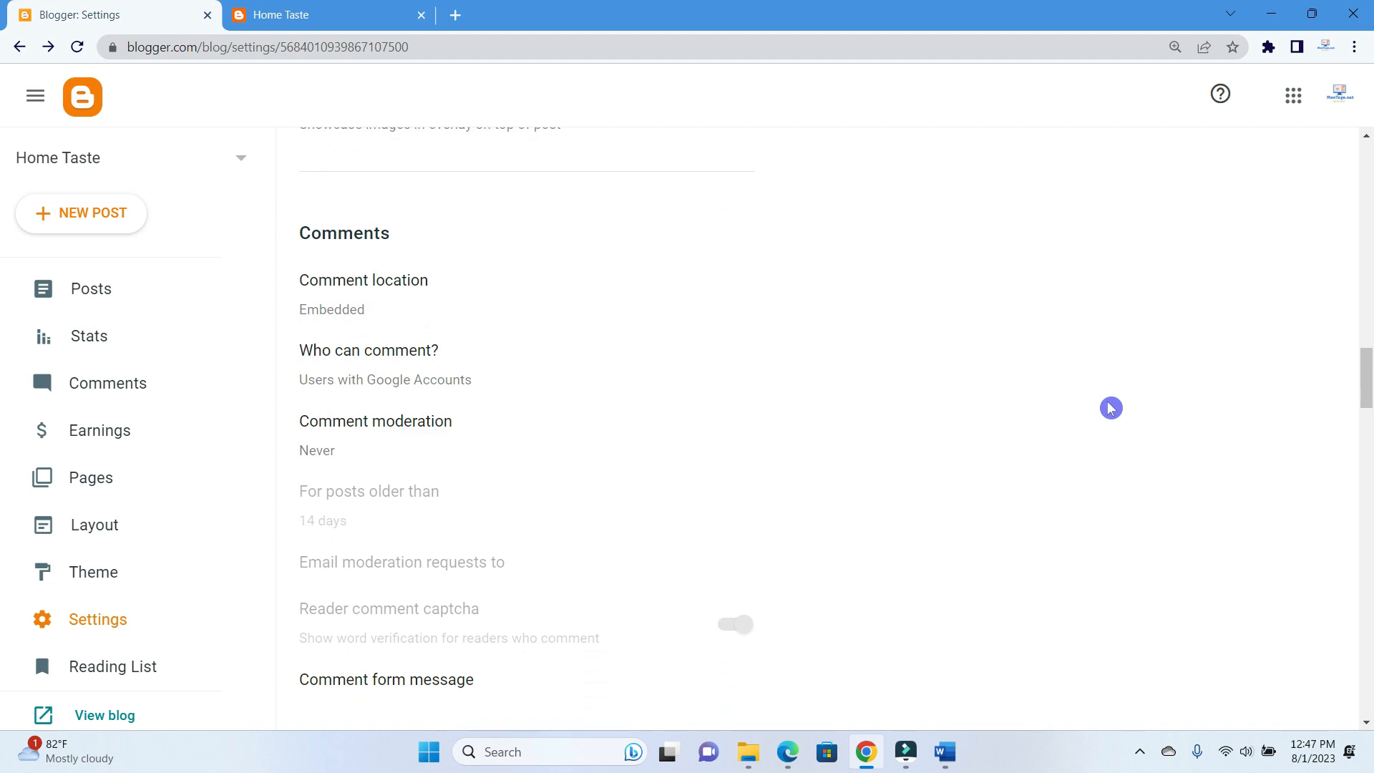
pyautogui.scroll(1, 1110, 408)
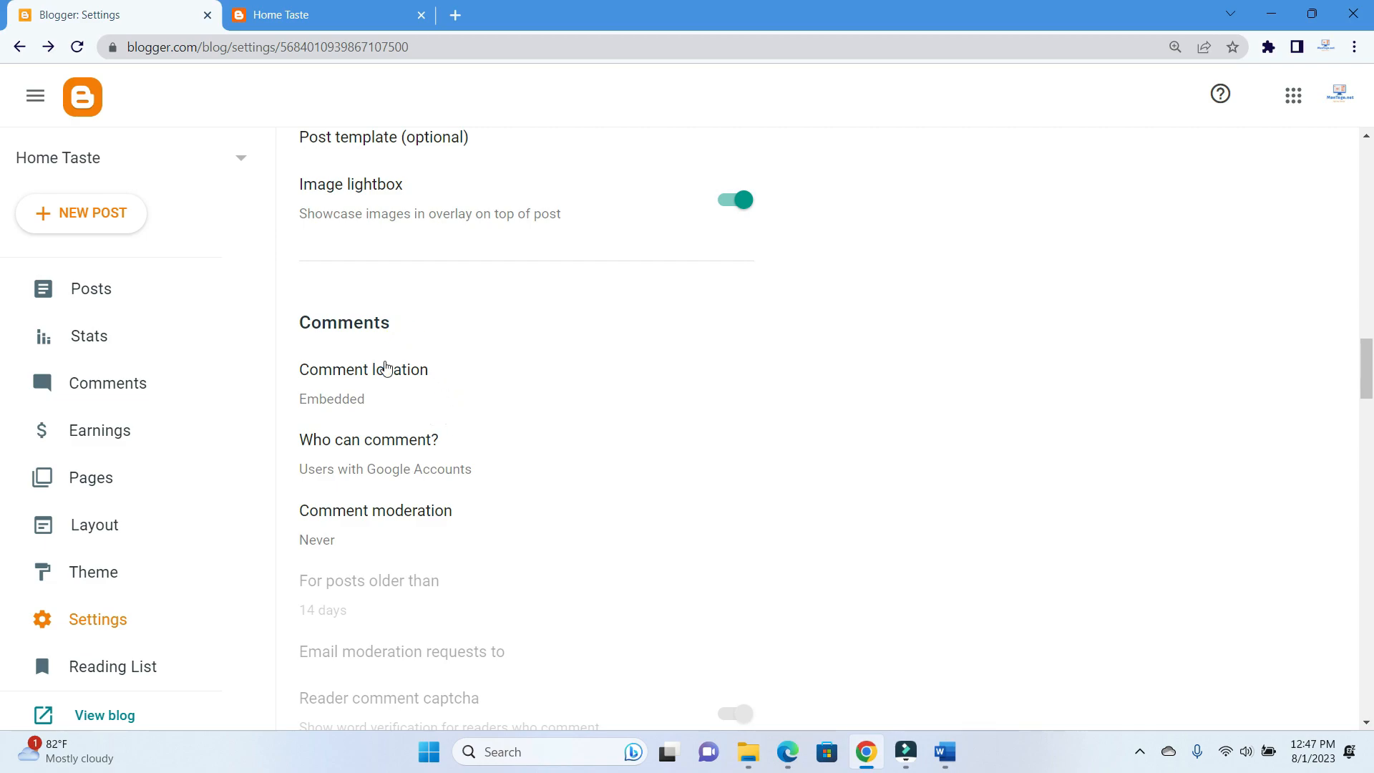
pyautogui.scroll(-1, 390, 379)
pyautogui.scroll(-1, 414, 427)
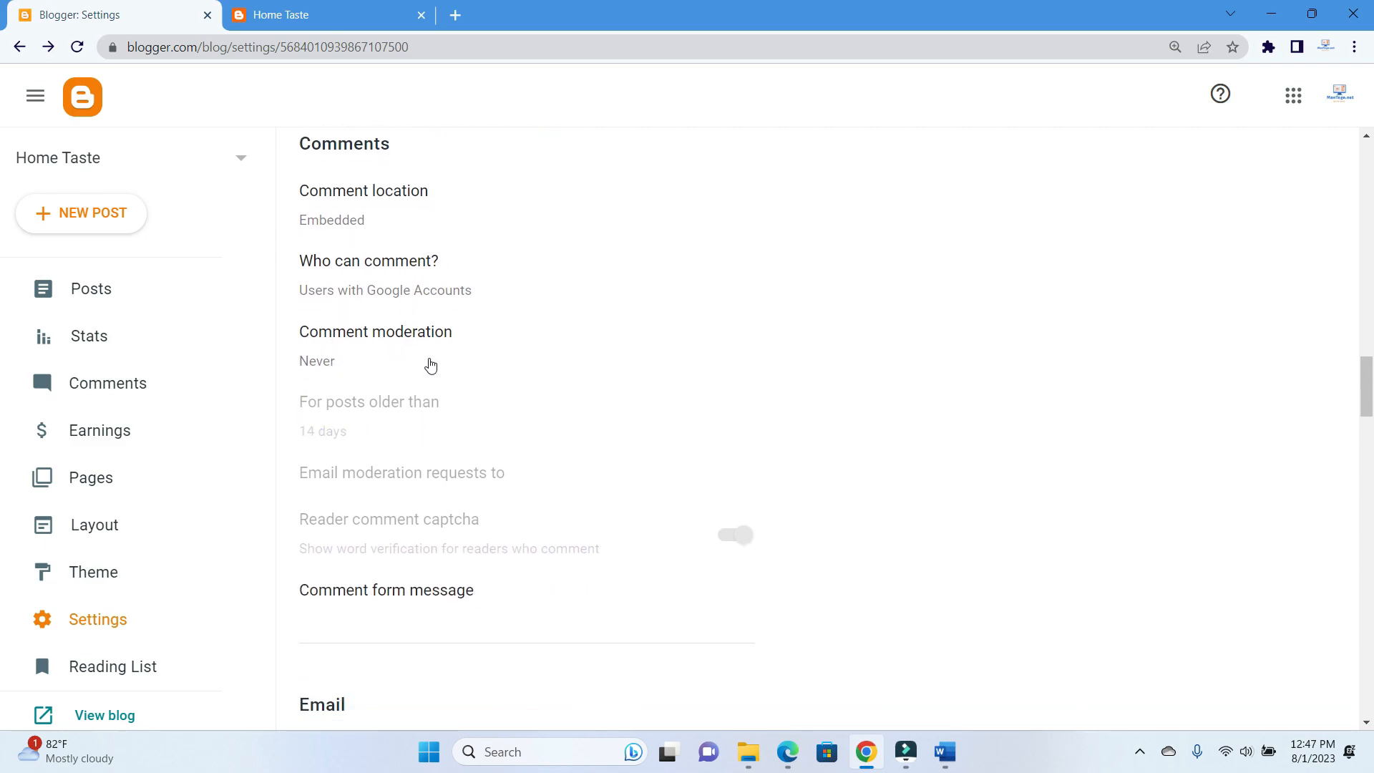
pyautogui.scroll(-3, 494, 365)
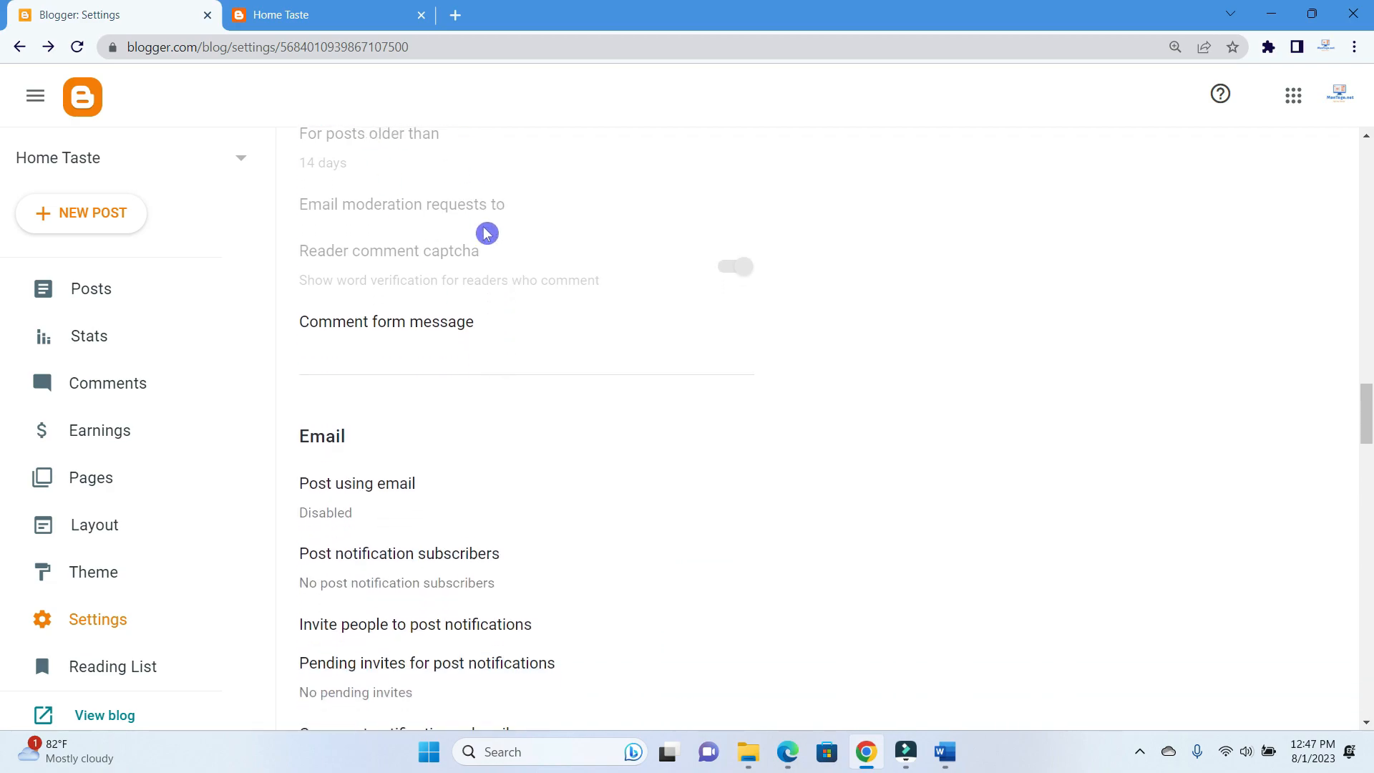
pyautogui.scroll(-5, 475, 320)
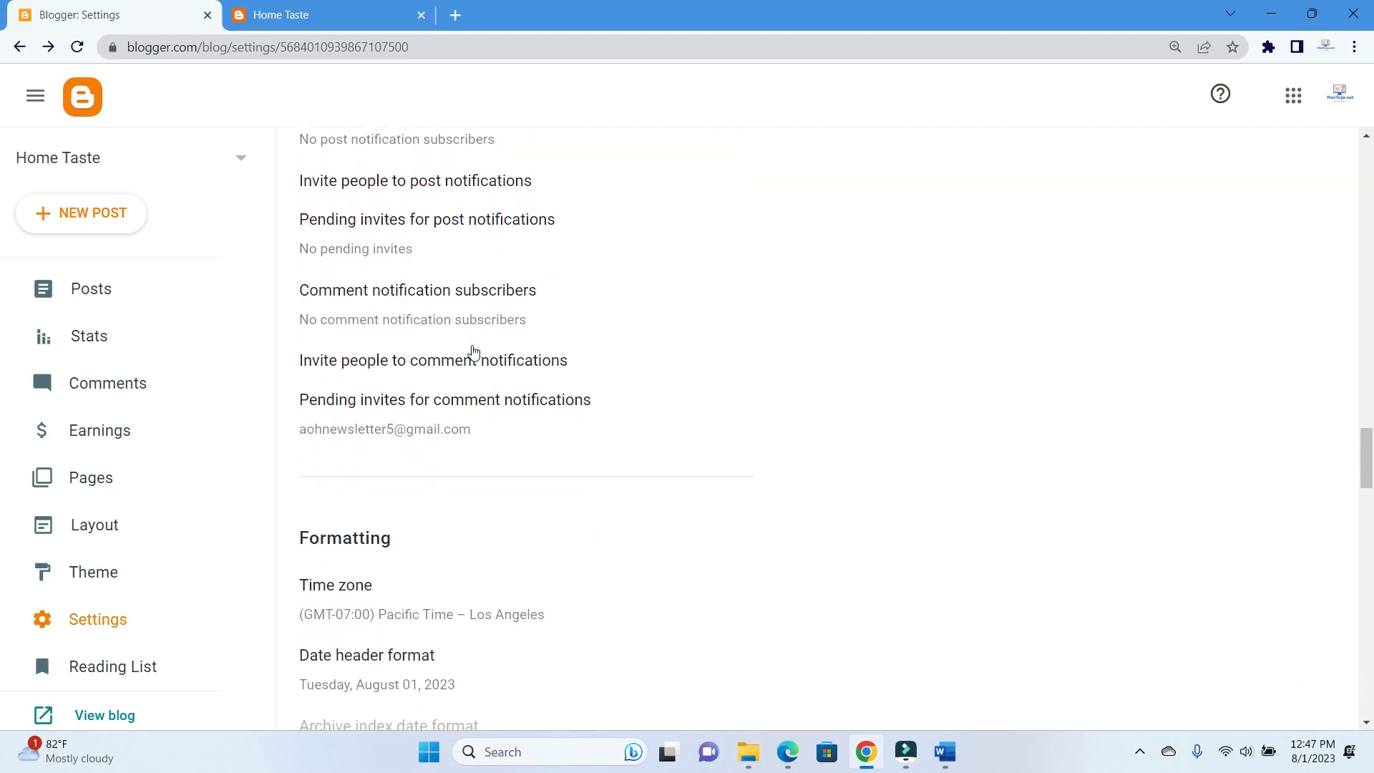
pyautogui.scroll(-3, 472, 351)
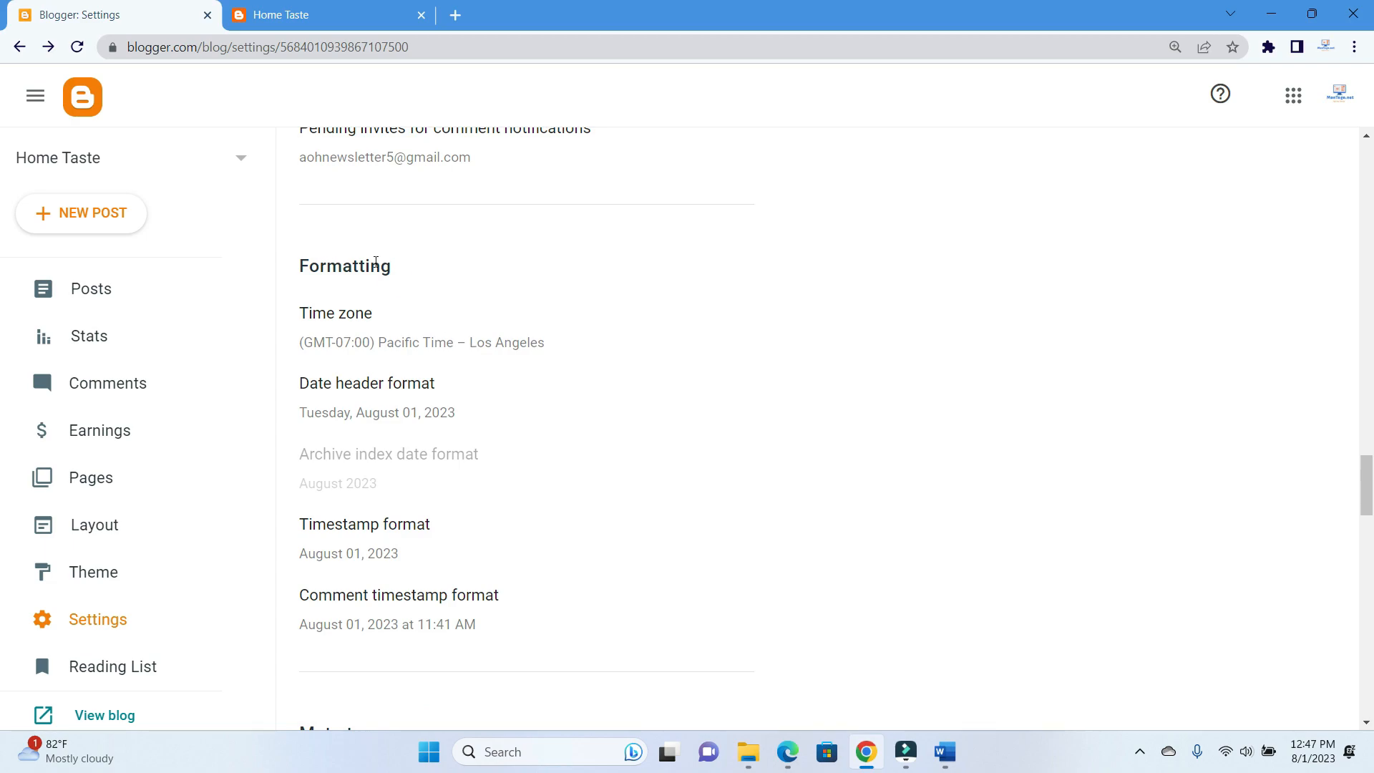
pyautogui.scroll(-4, 375, 262)
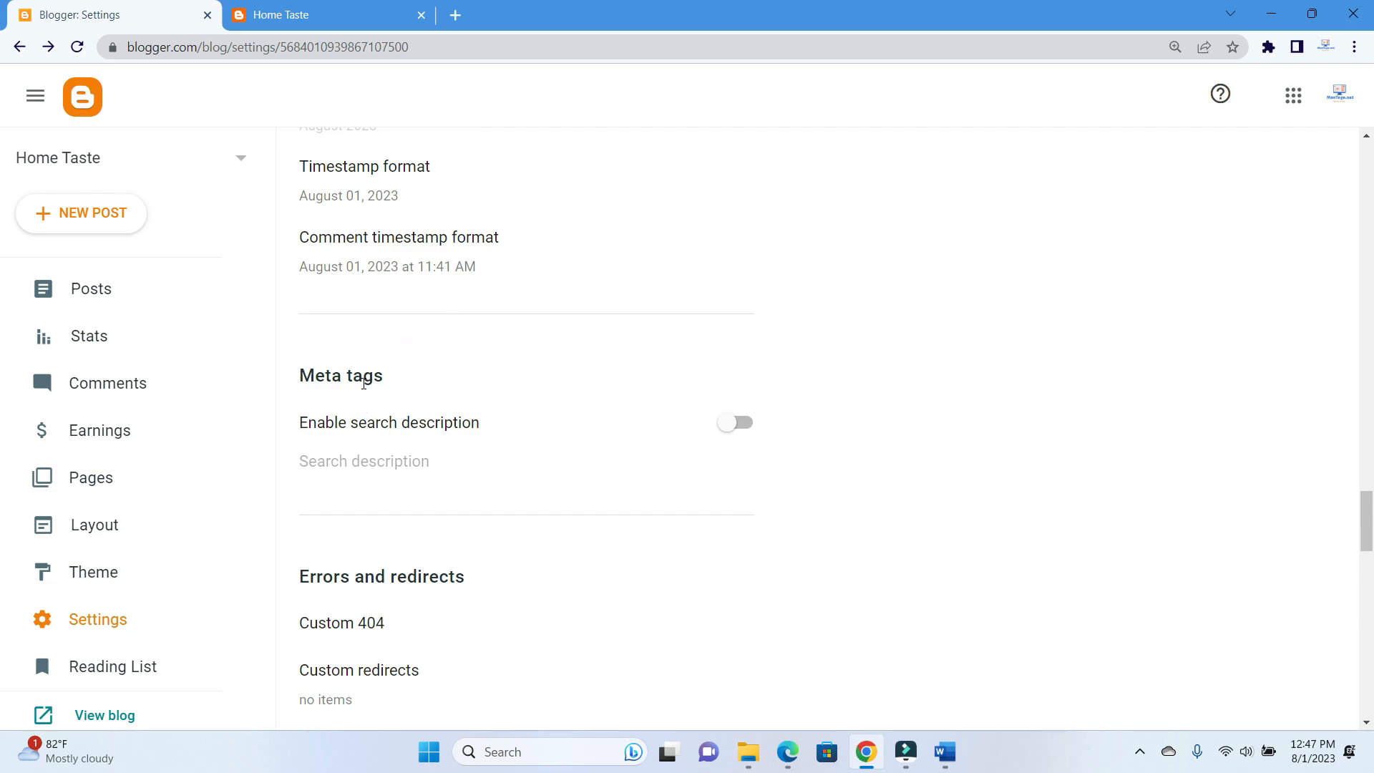
# Enable and save the search description "If you are looking for a place to enjoy the delights of African cuisine, look no further than the restaurant "Home Taste"."
pyautogui.click(744, 424)
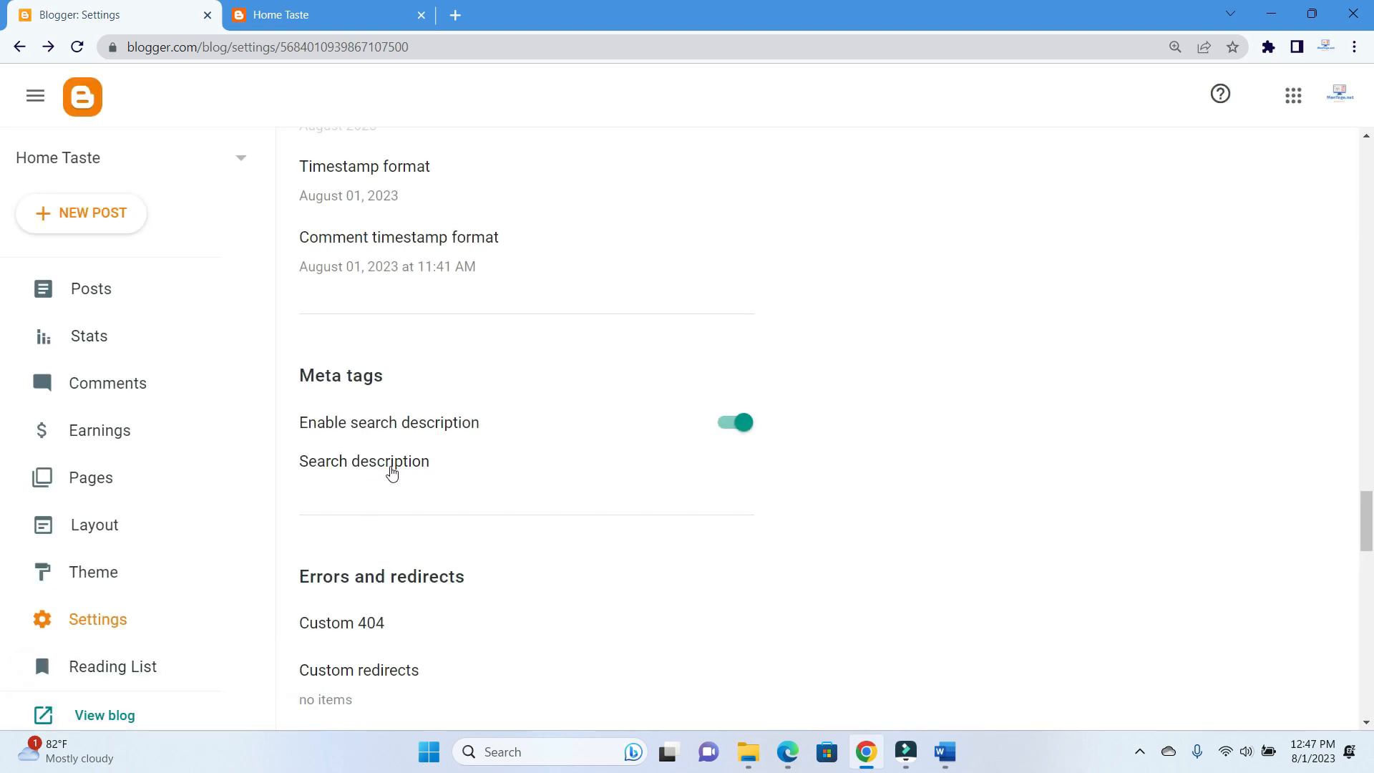
pyautogui.click(393, 464)
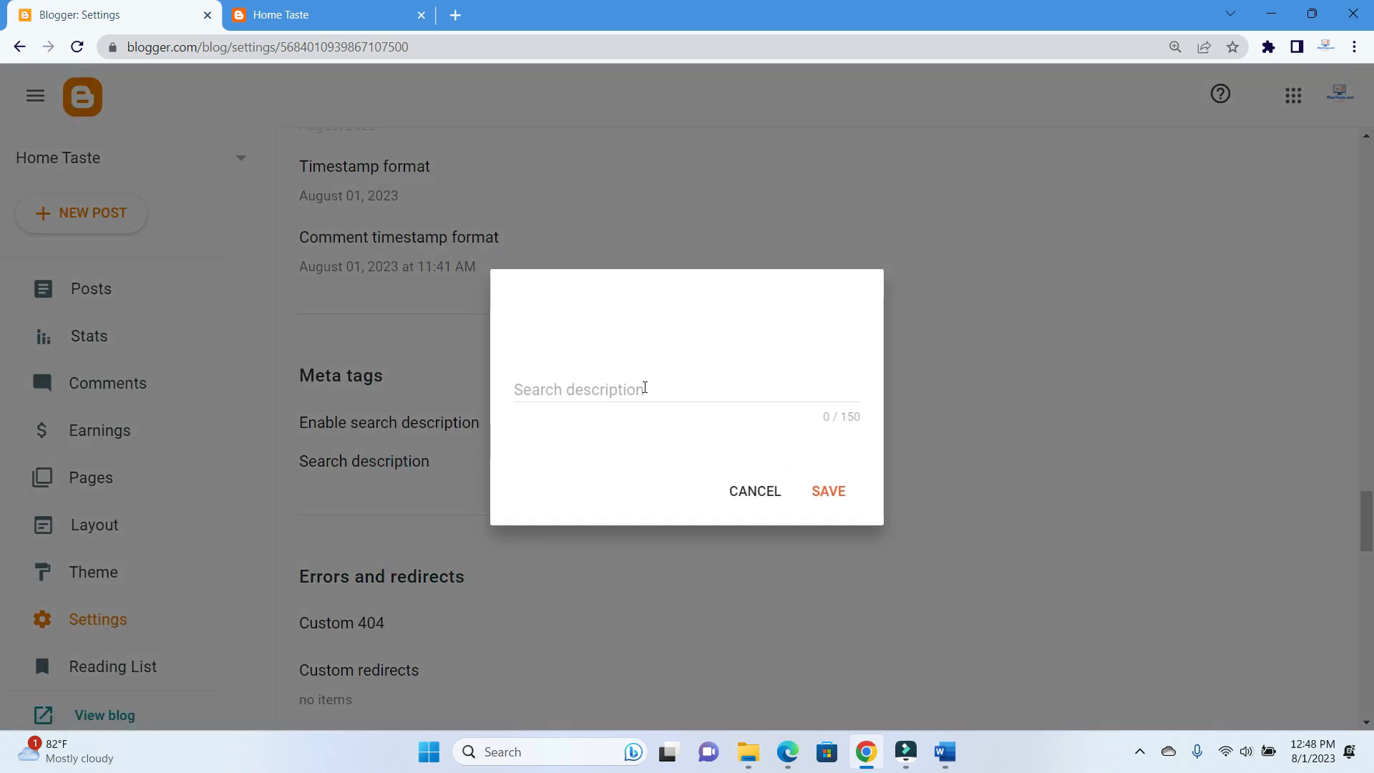
pyautogui.click(593, 382)
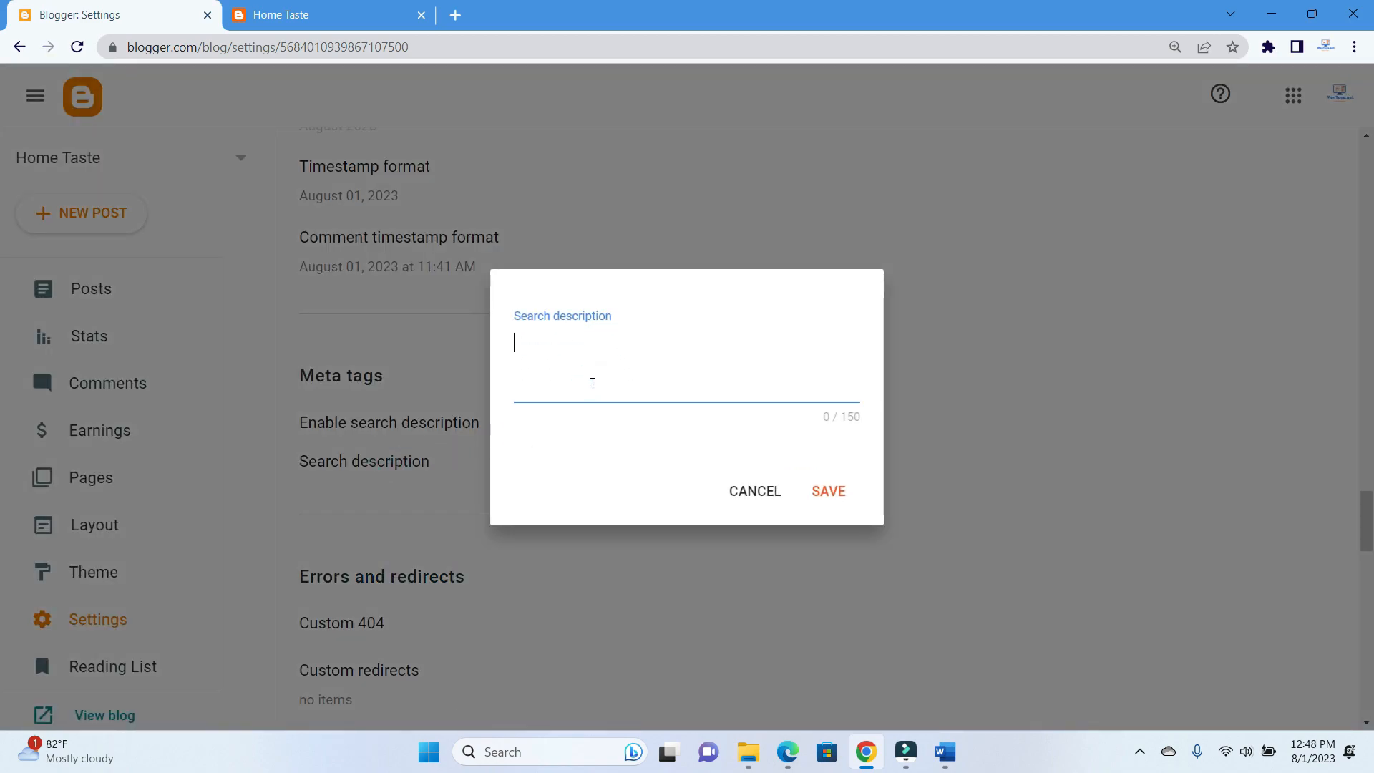
pyautogui.press('super+v')
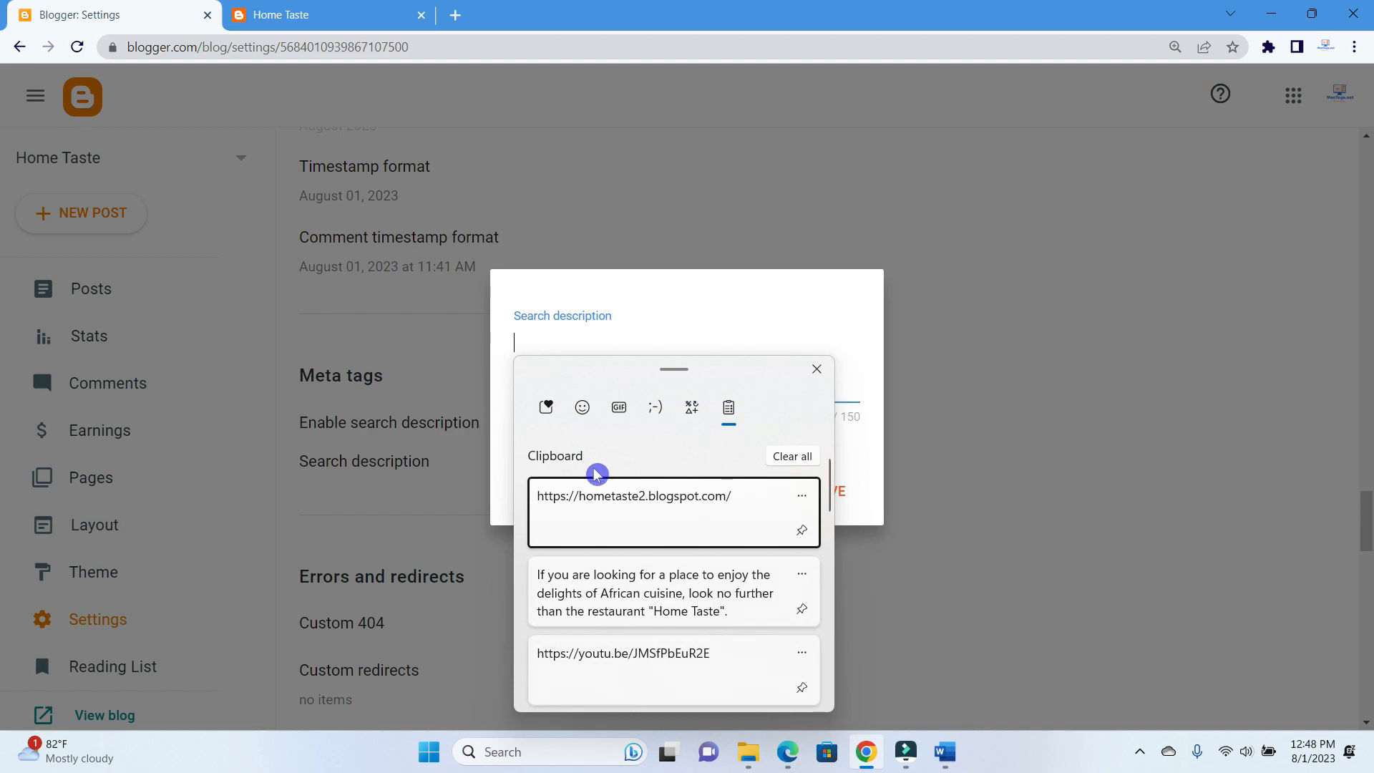
pyautogui.scroll(-2, 610, 610)
pyautogui.scroll(2, 611, 601)
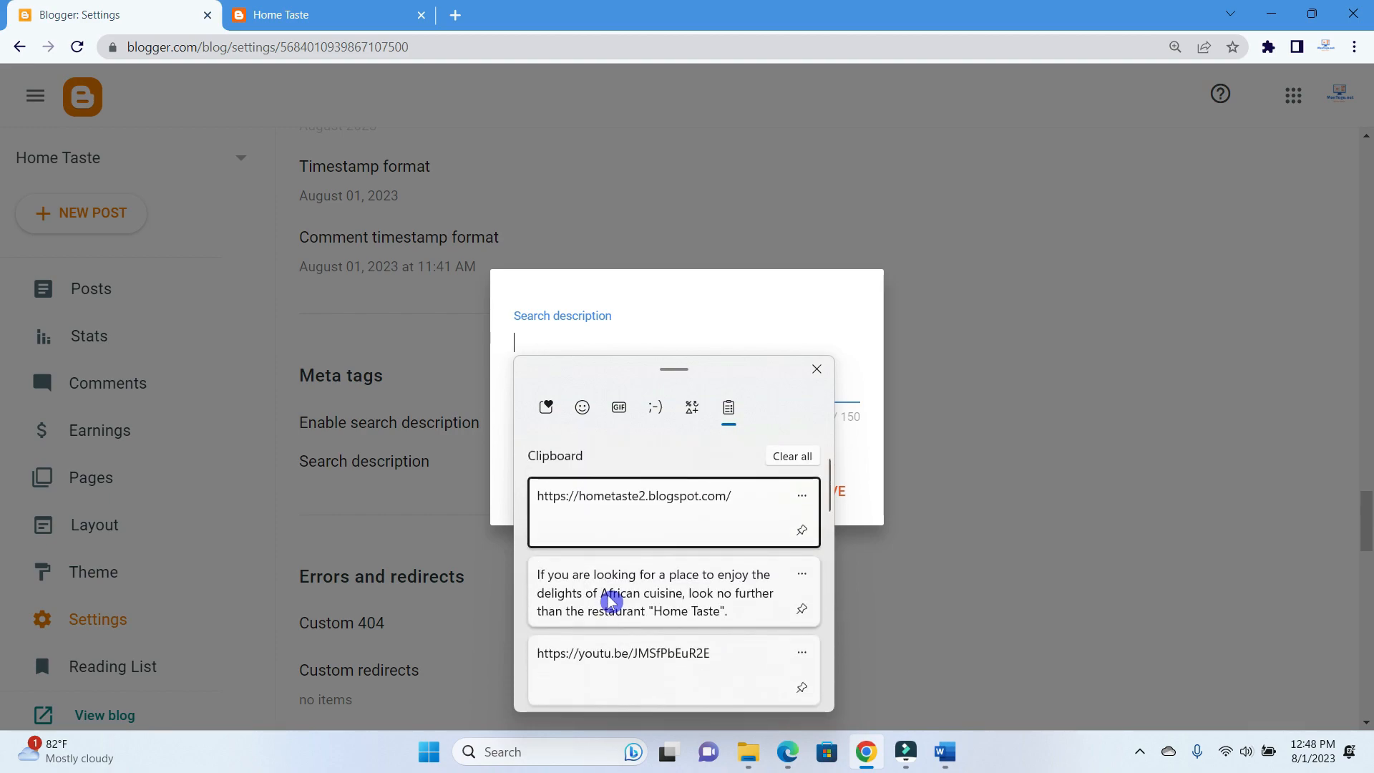
pyautogui.click(681, 589)
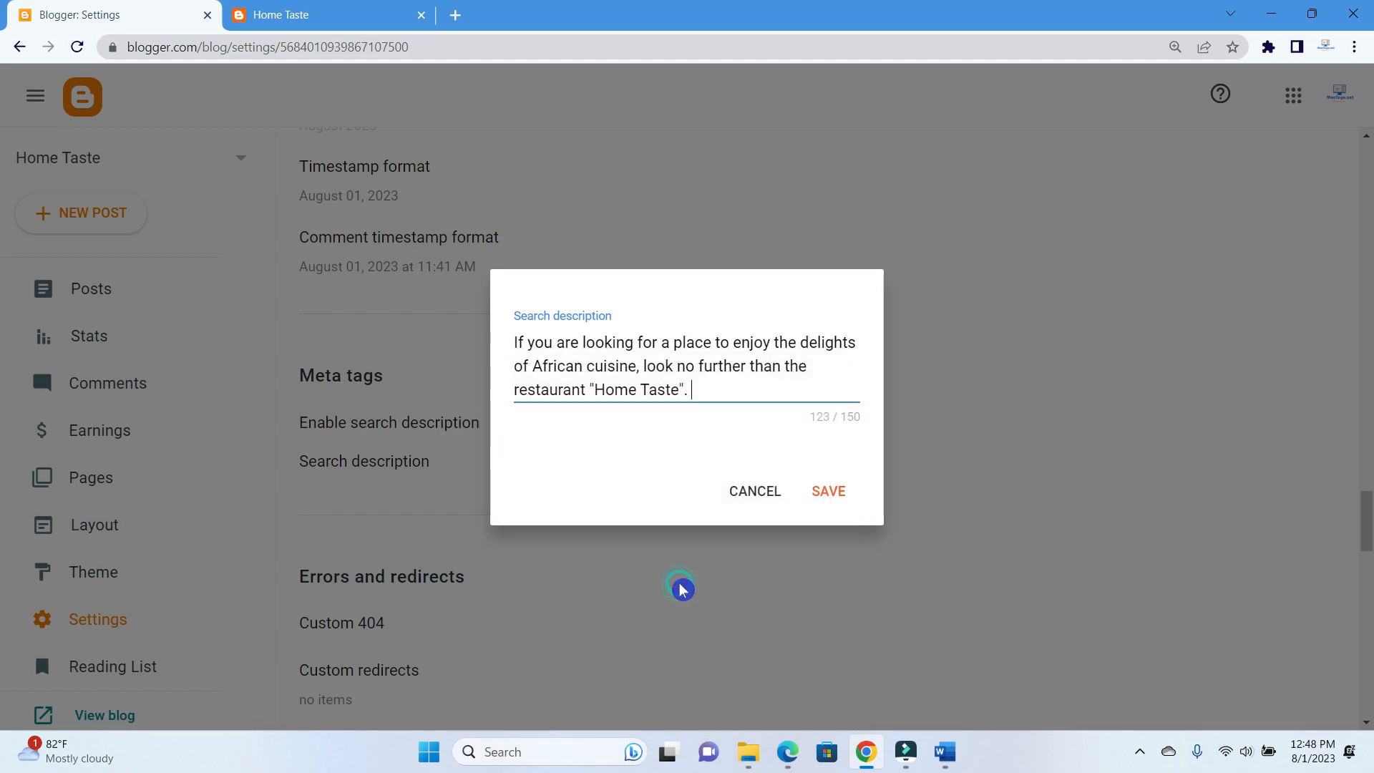
pyautogui.click(832, 498)
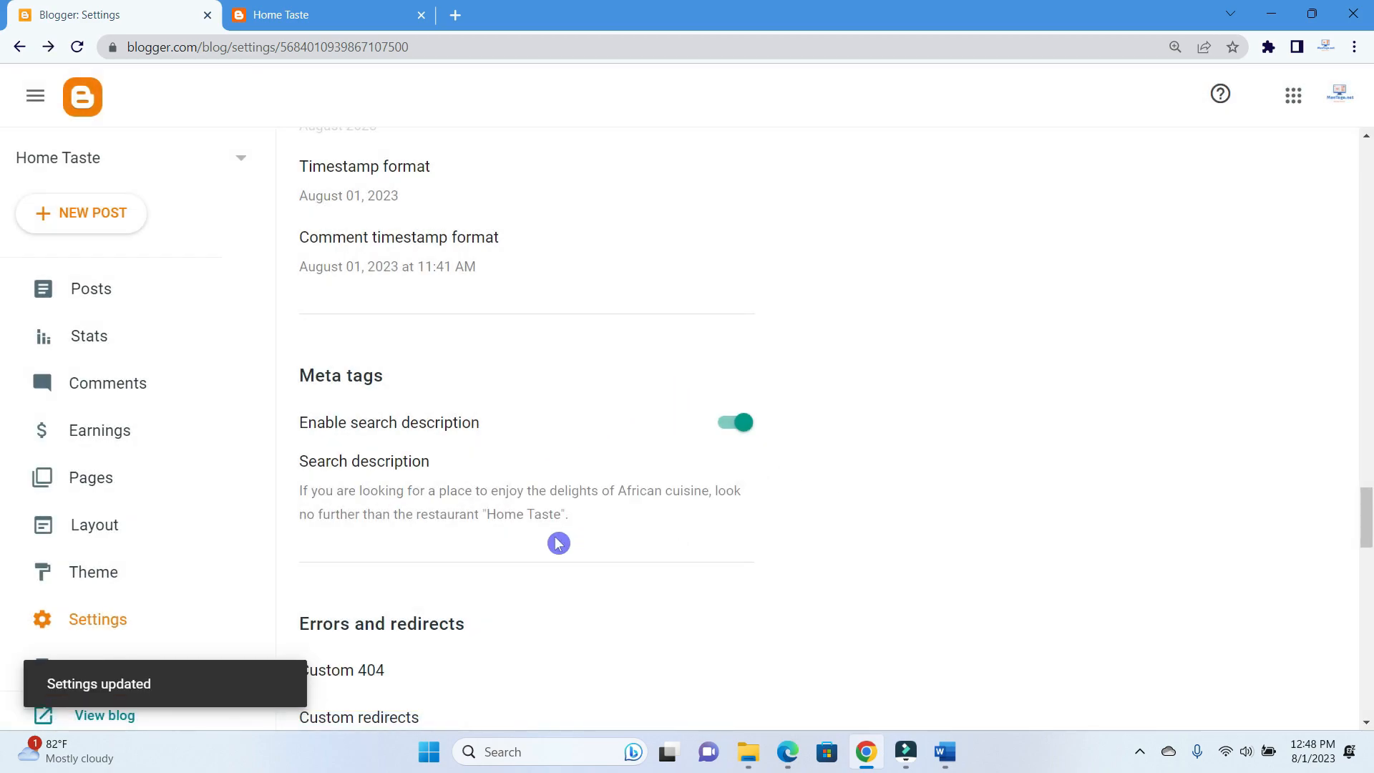
# Review the remaining settings sections from Errors and redirects through Crawlers and indexing, Monetization, Manage Blog and Site feed to General
pyautogui.scroll(-3, 558, 543)
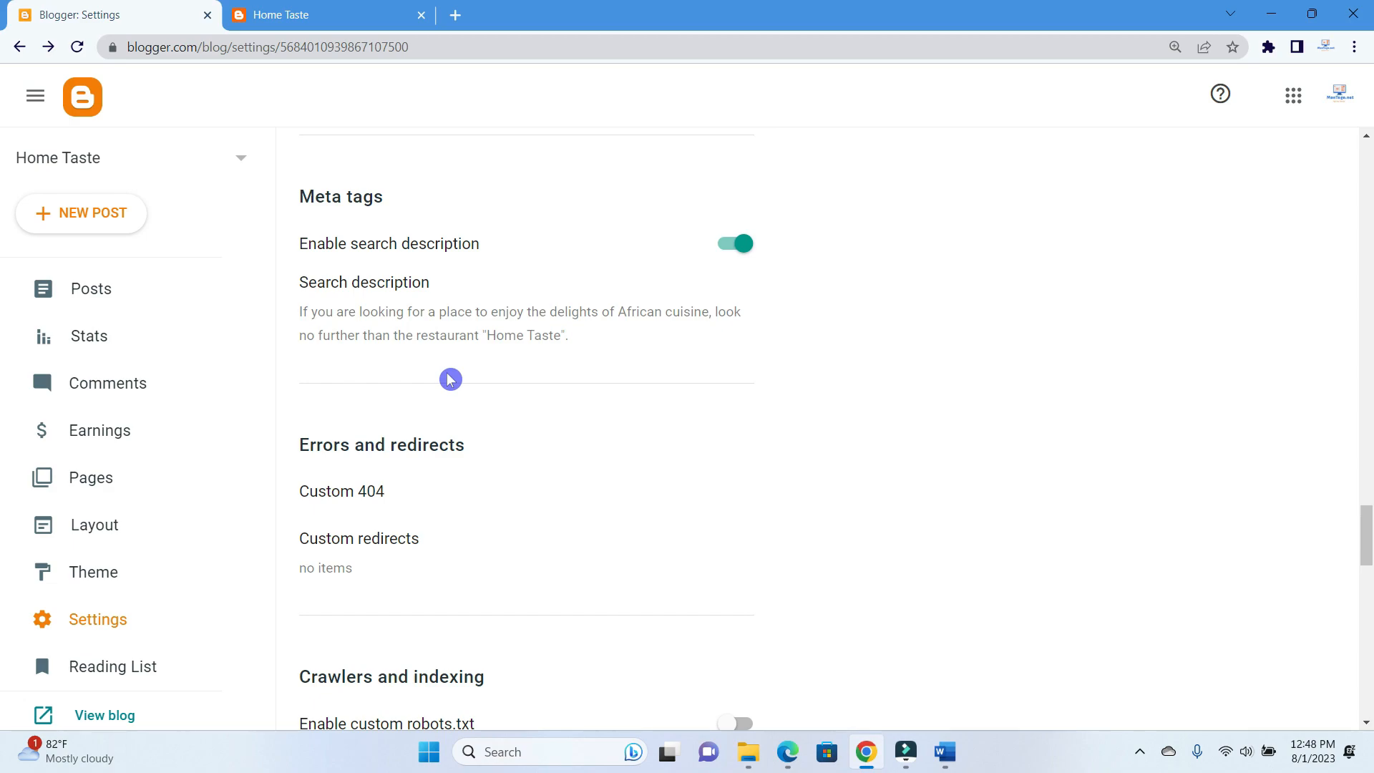
pyautogui.scroll(-2, 450, 379)
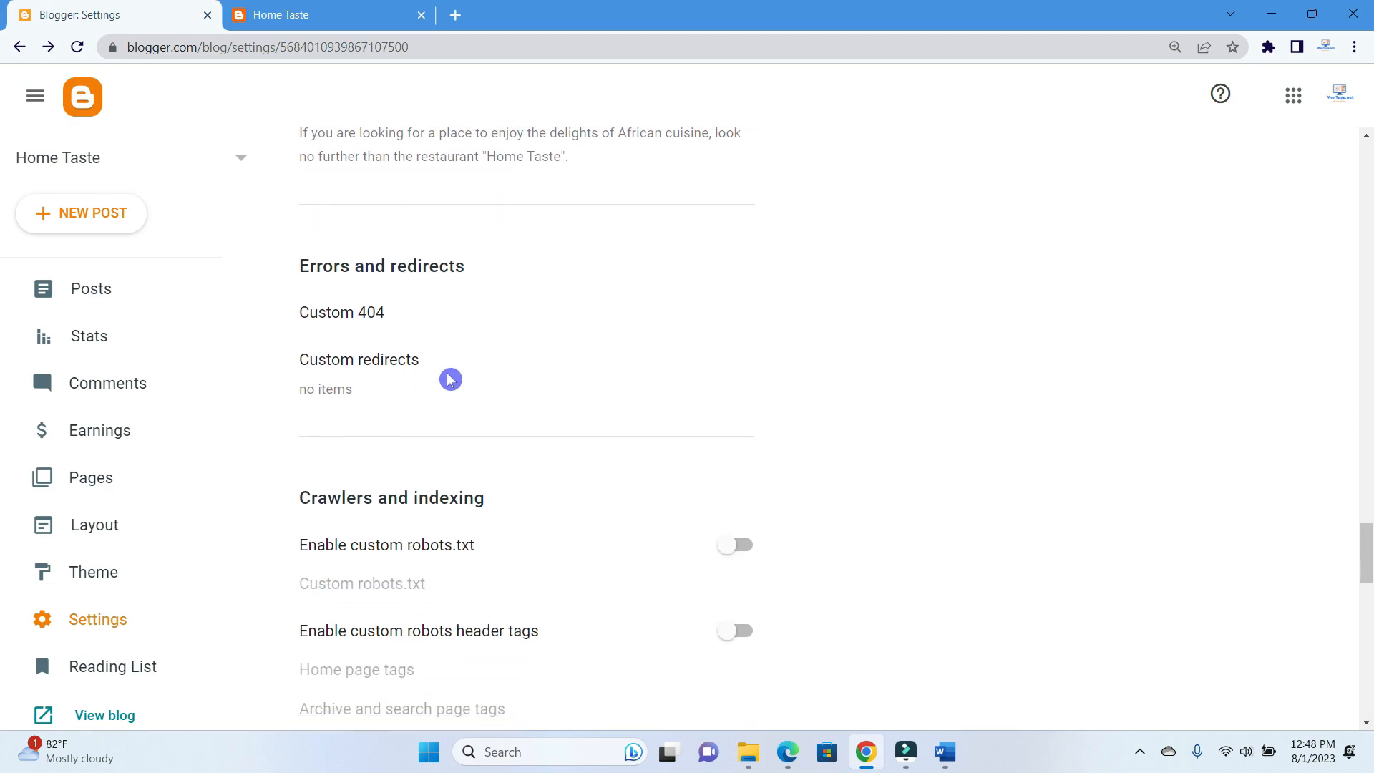
pyautogui.scroll(-2, 451, 379)
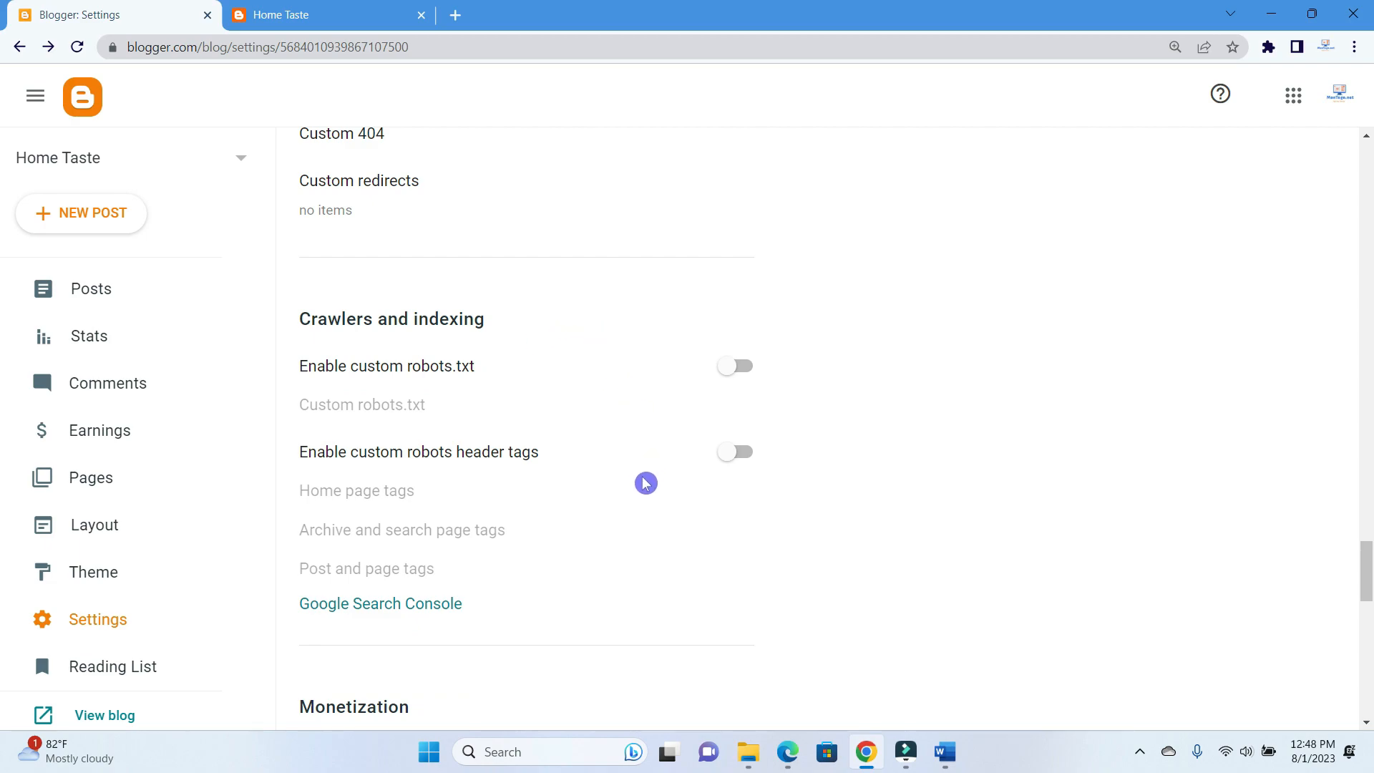
pyautogui.scroll(-2, 497, 479)
pyautogui.scroll(-2, 506, 453)
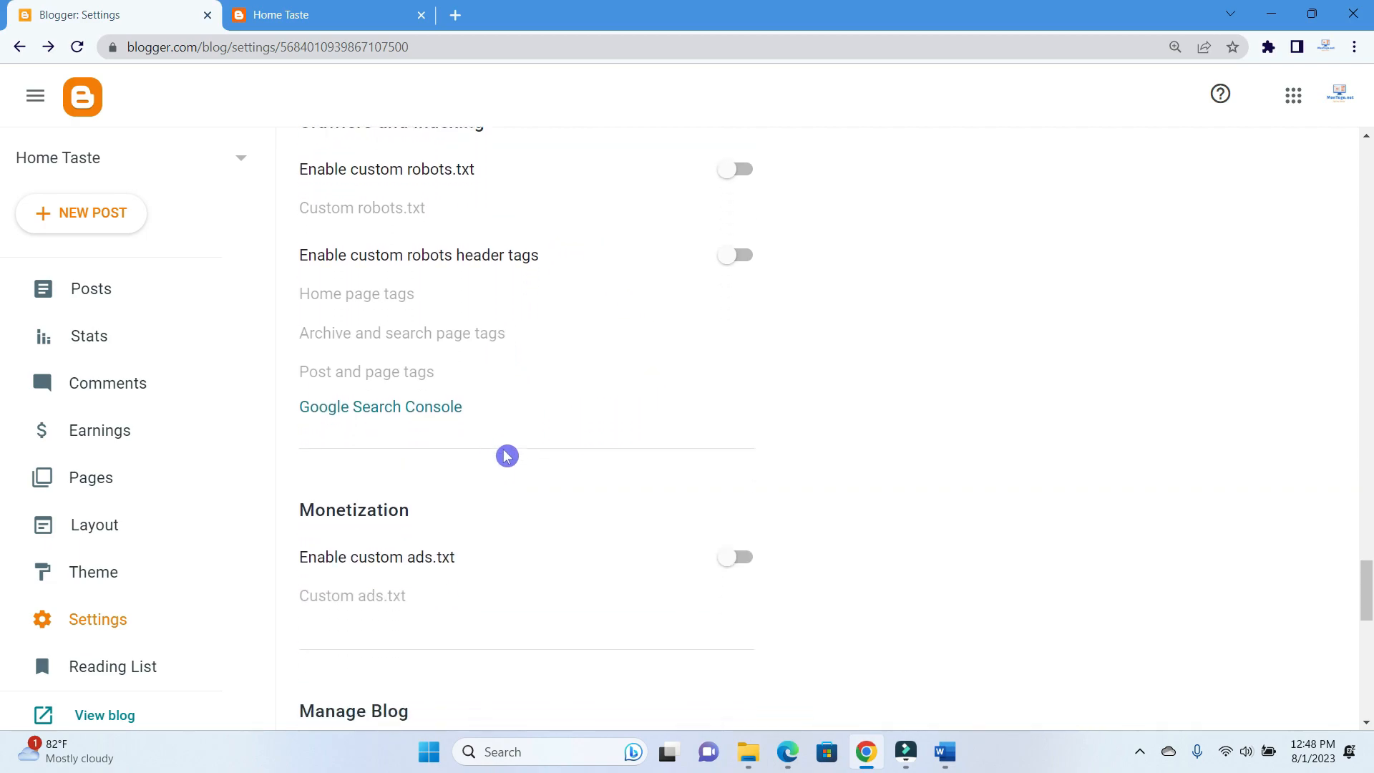
pyautogui.scroll(-2, 507, 455)
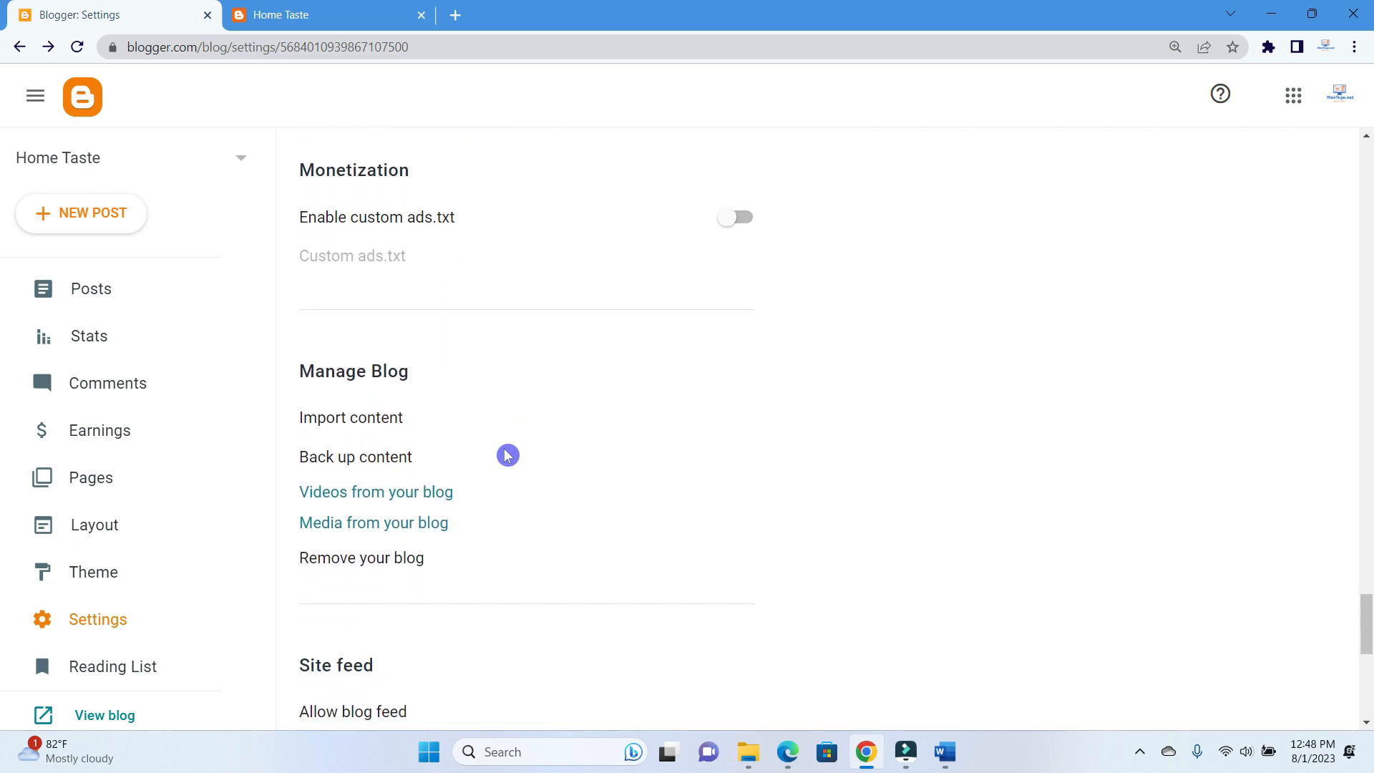
pyautogui.scroll(-2, 507, 455)
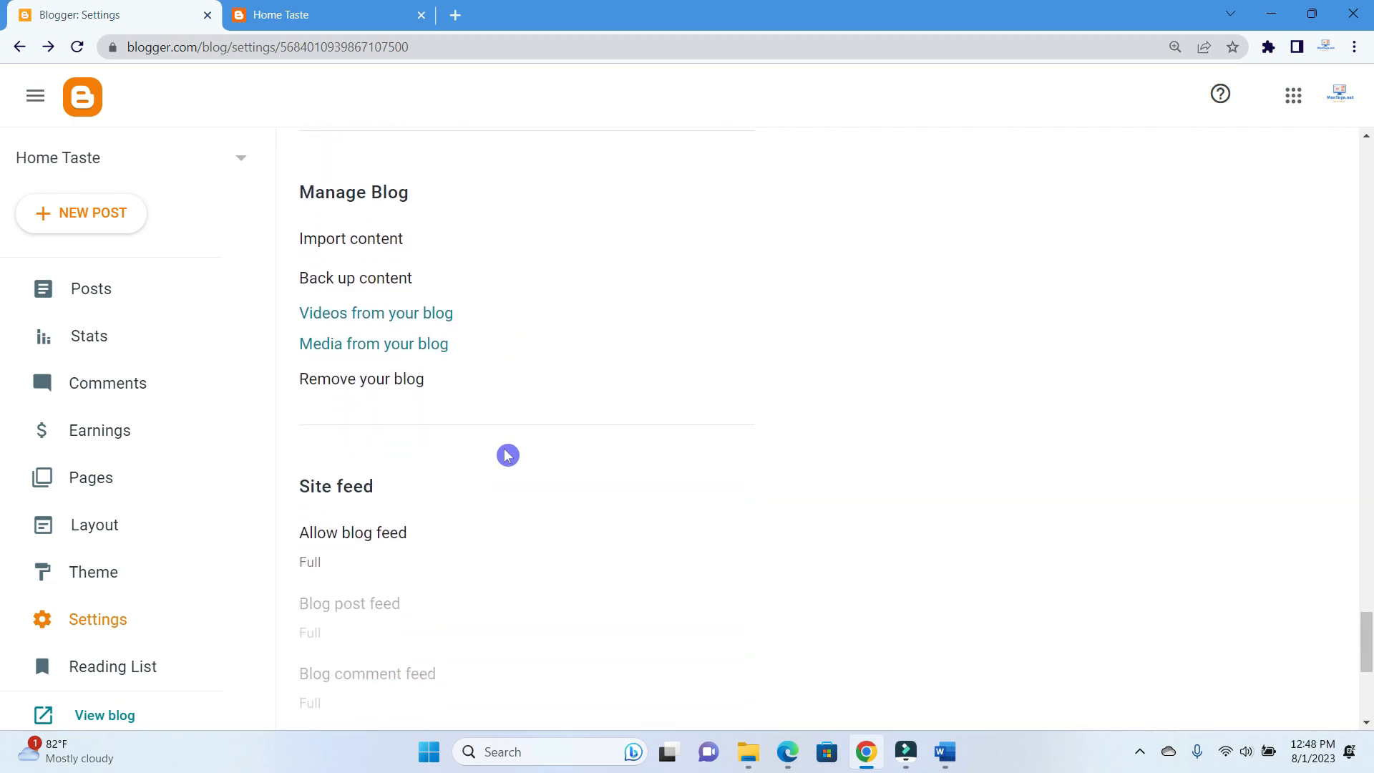
pyautogui.scroll(-3, 507, 455)
pyautogui.scroll(-1, 507, 455)
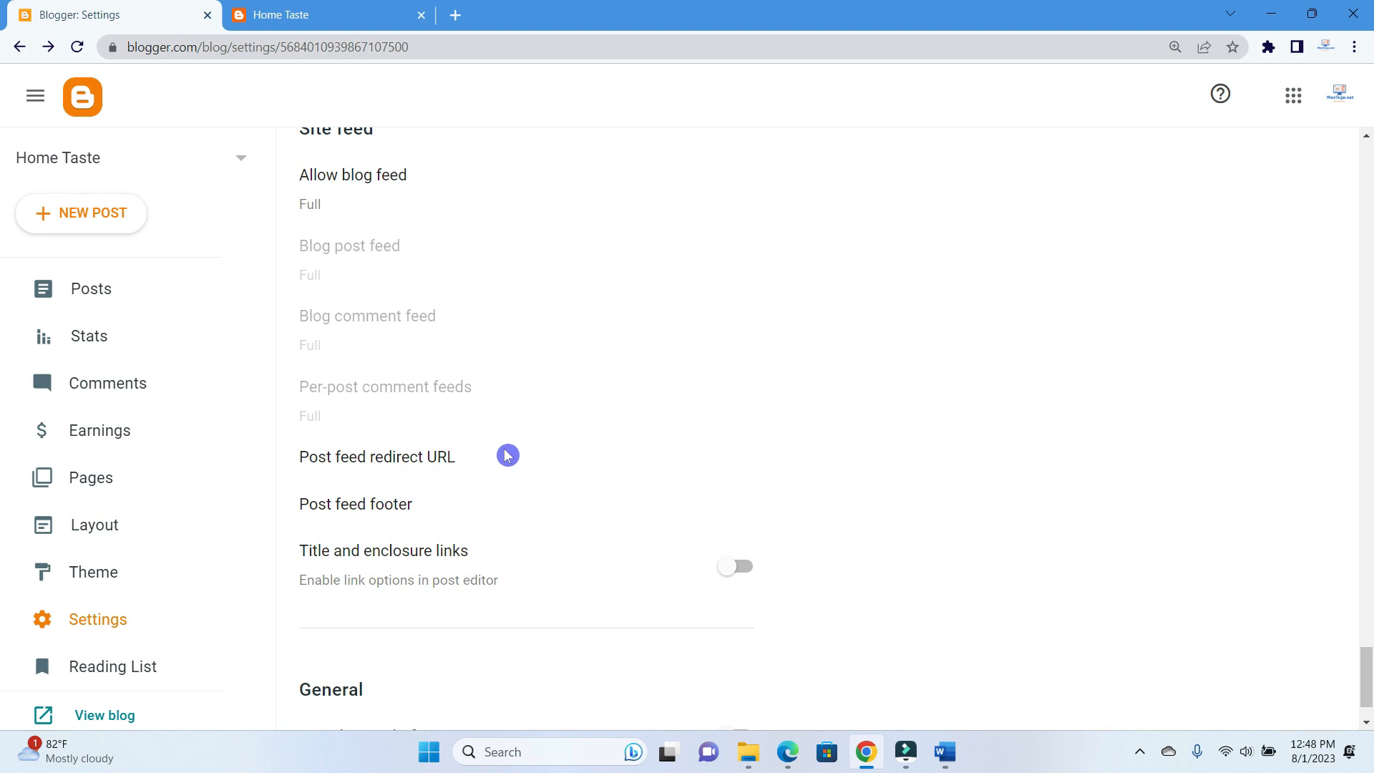
pyautogui.scroll(-1, 507, 455)
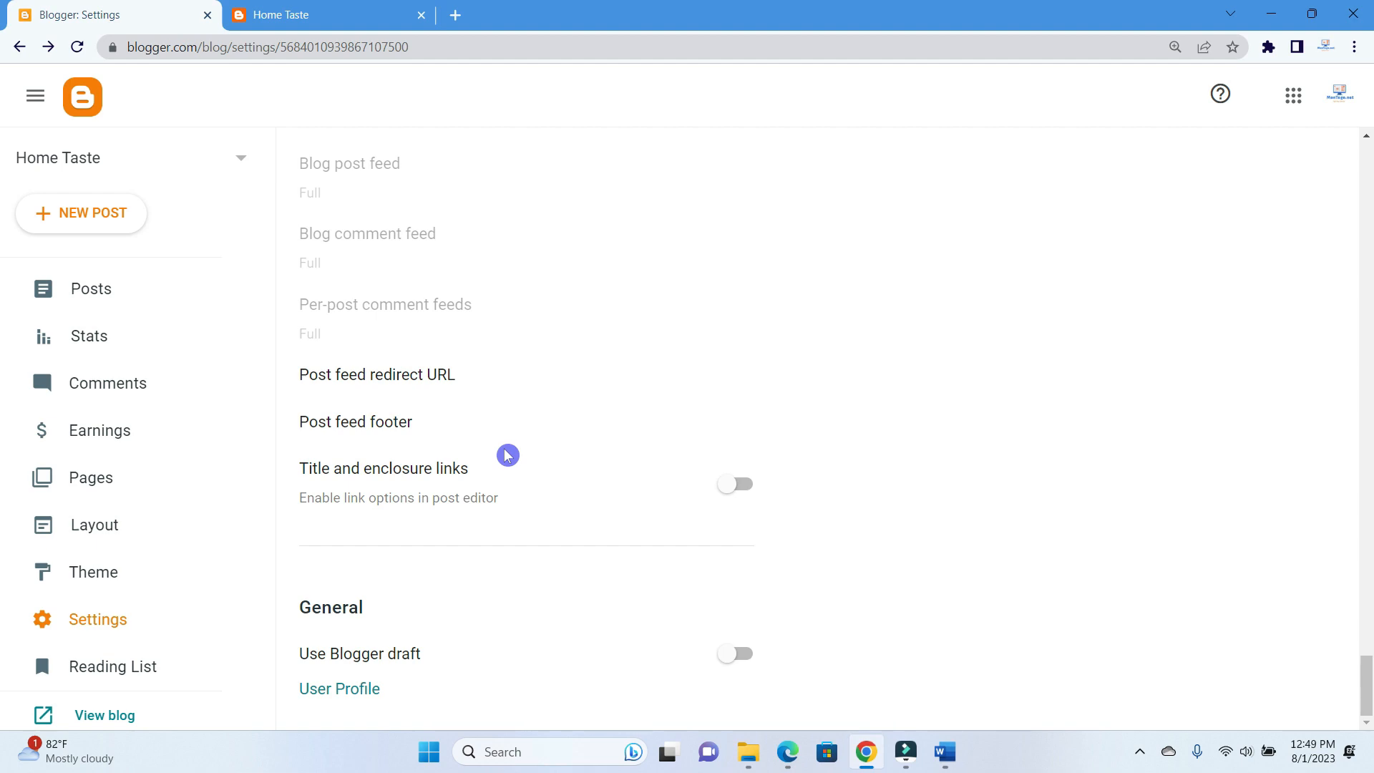
pyautogui.scroll(9, 507, 455)
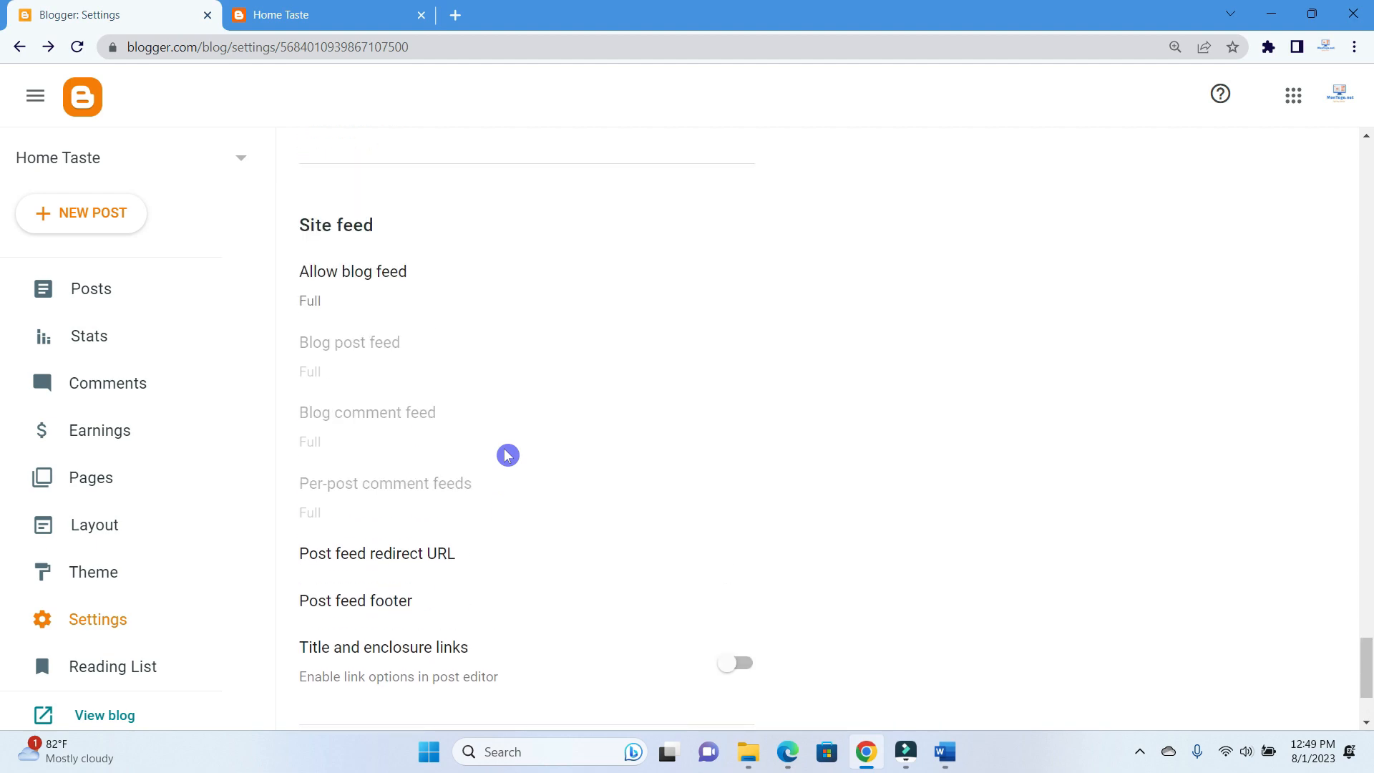
pyautogui.scroll(5, 506, 455)
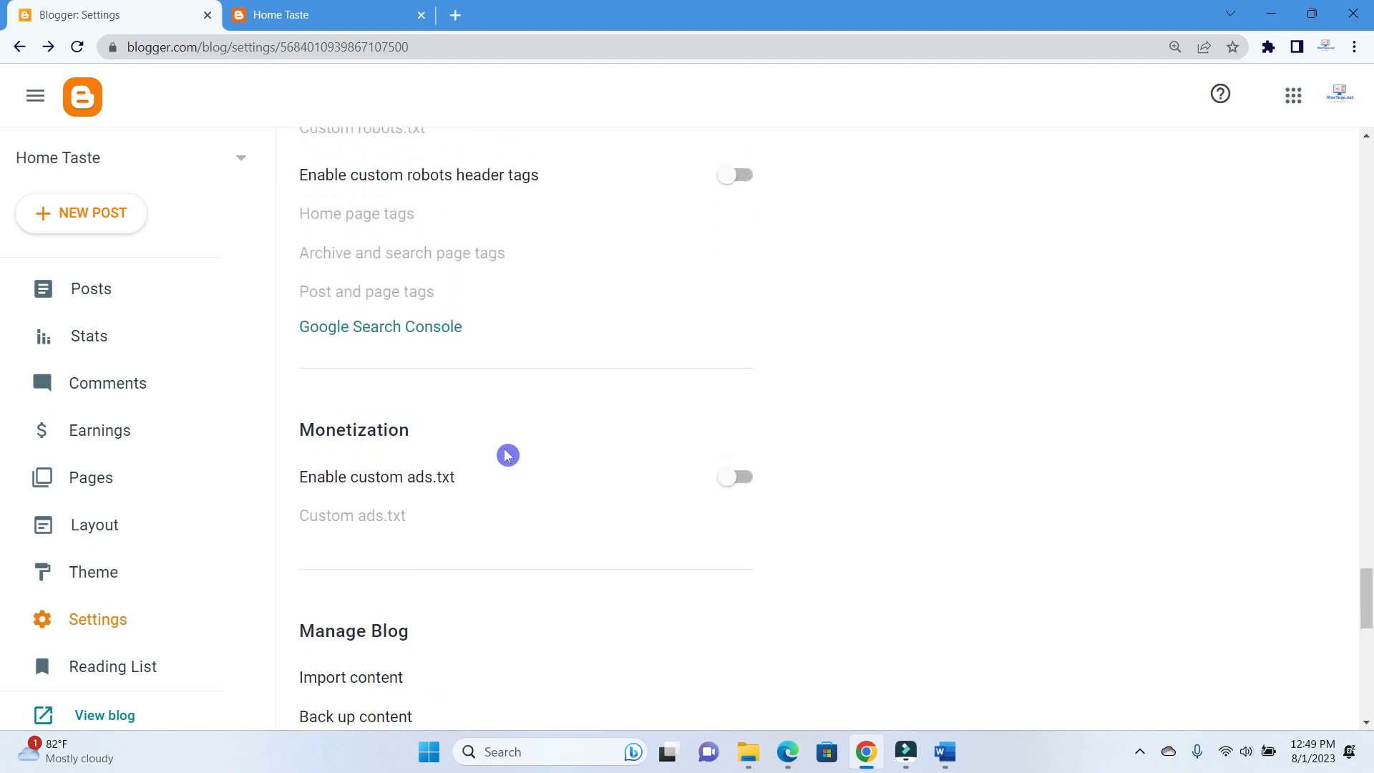
pyautogui.scroll(2, 506, 455)
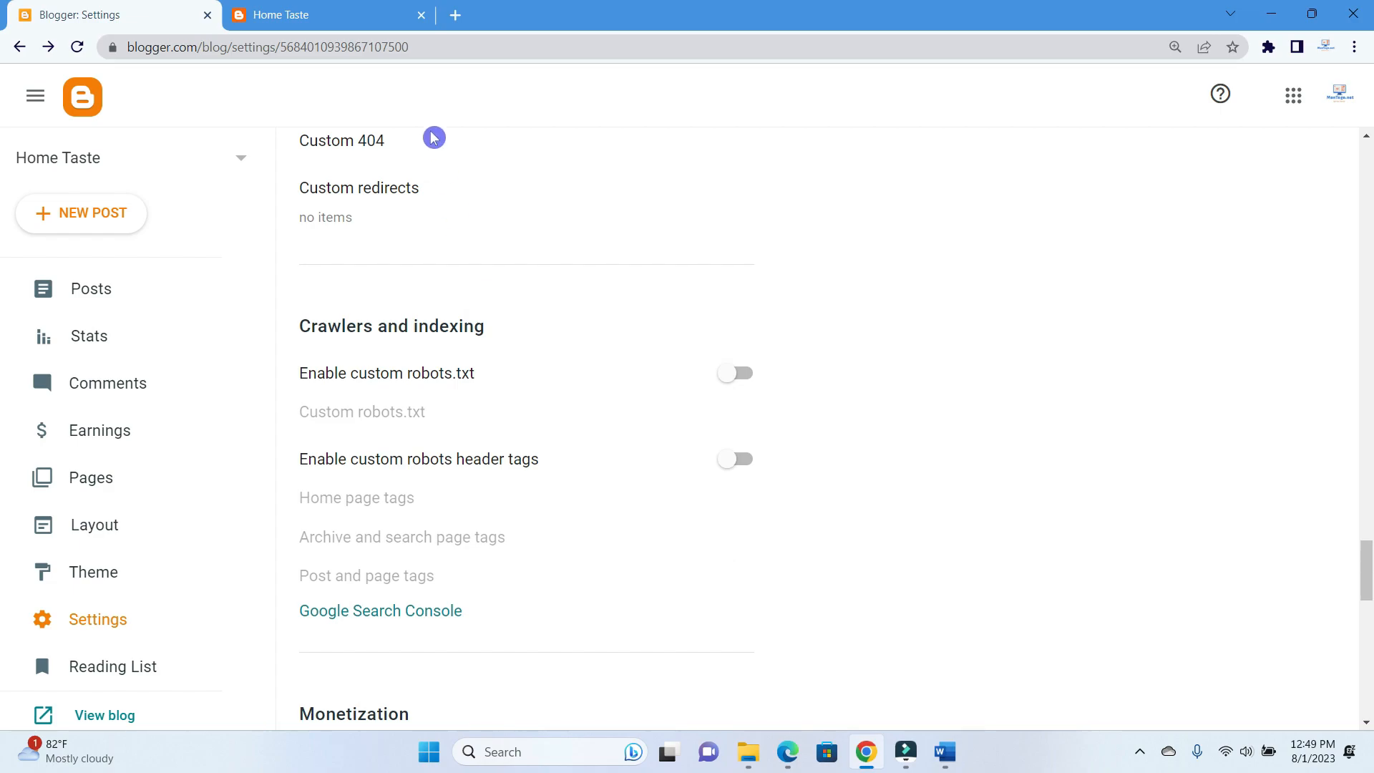
# Switch to the live Home Taste blog and look over the posts on its main page
pyautogui.click(283, 16)
pyautogui.scroll(-10, 1009, 417)
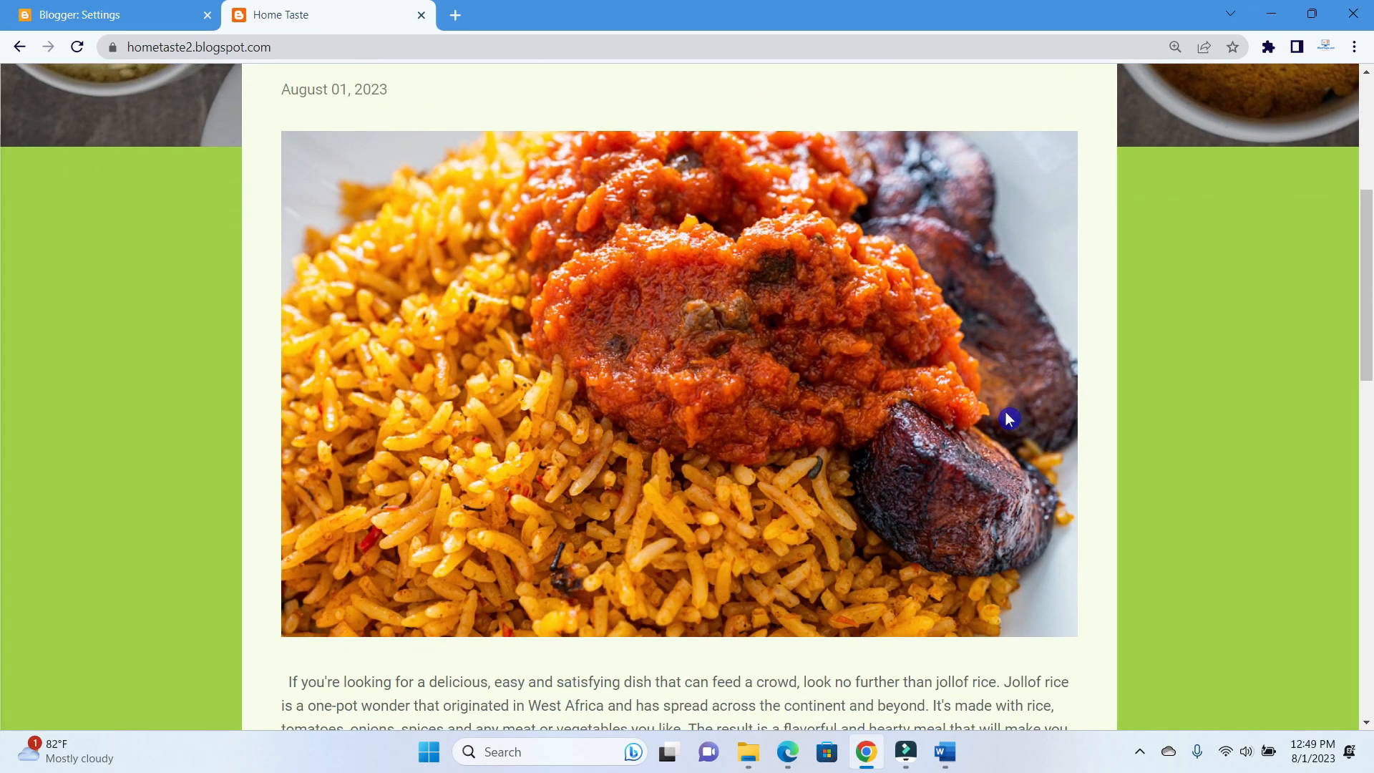
pyautogui.scroll(3, 1009, 418)
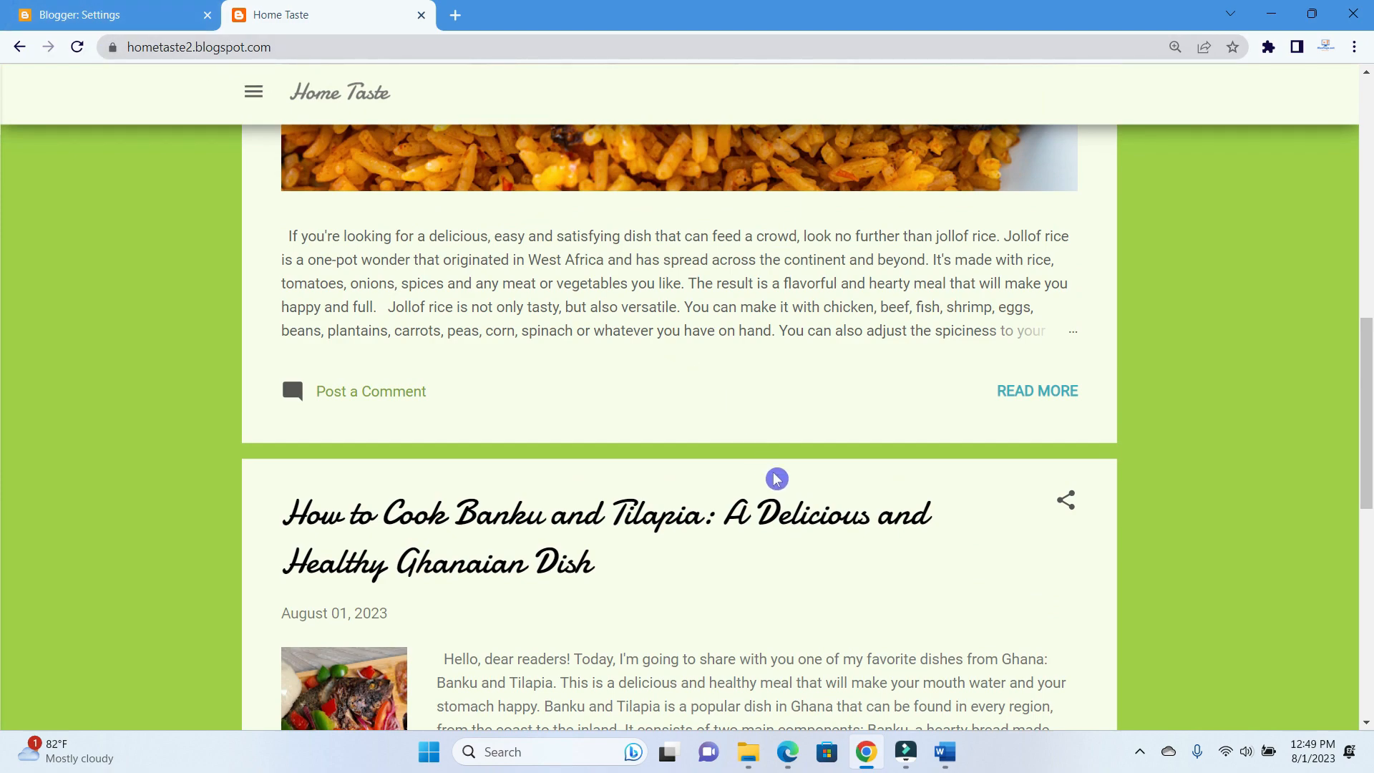
pyautogui.scroll(-3, 776, 479)
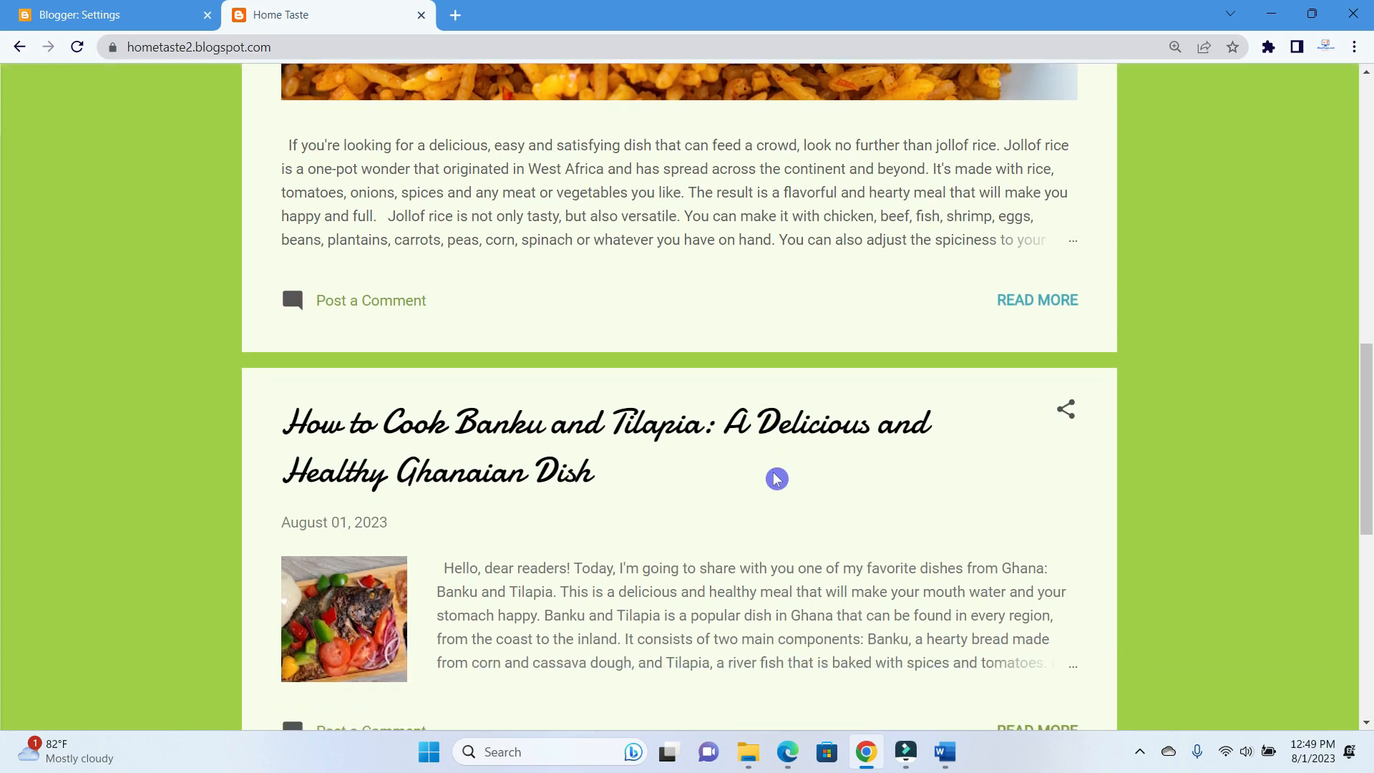
pyautogui.scroll(-6, 777, 479)
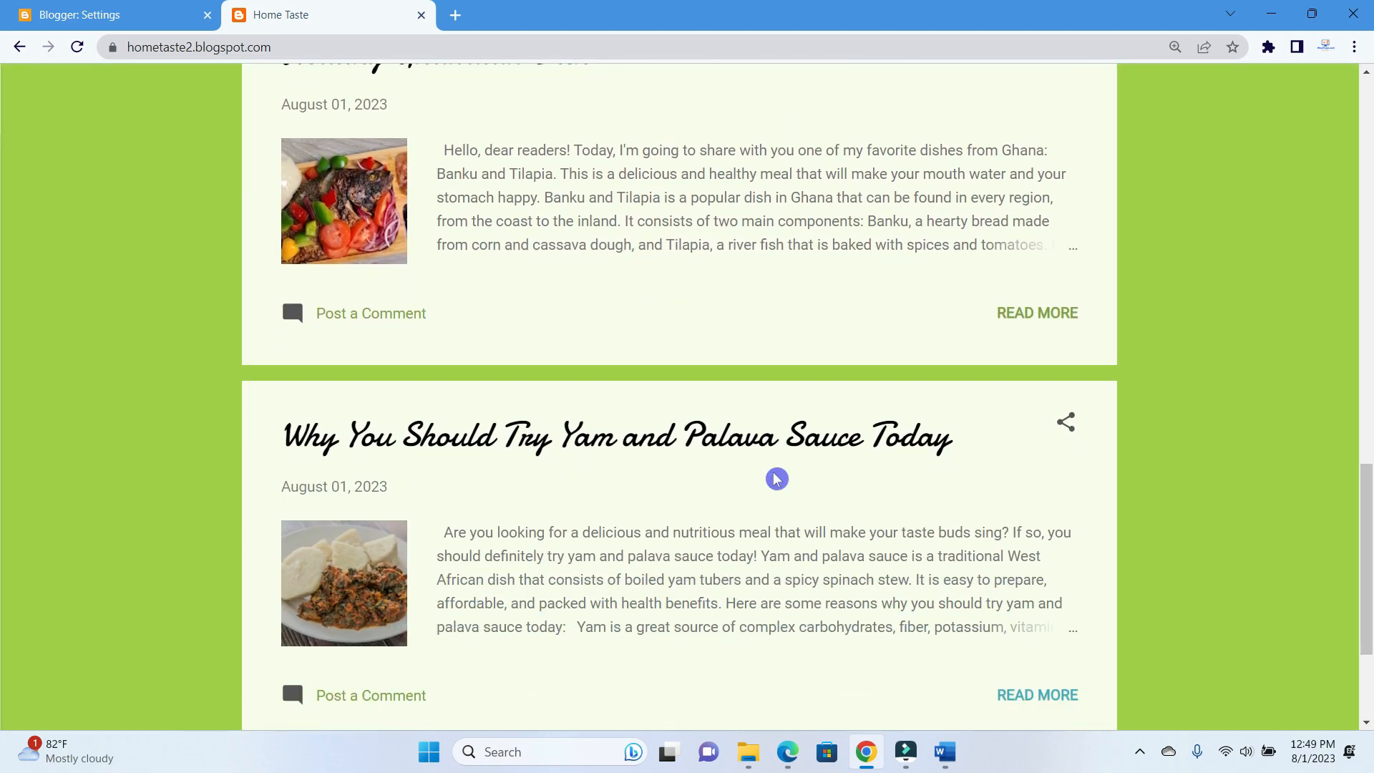